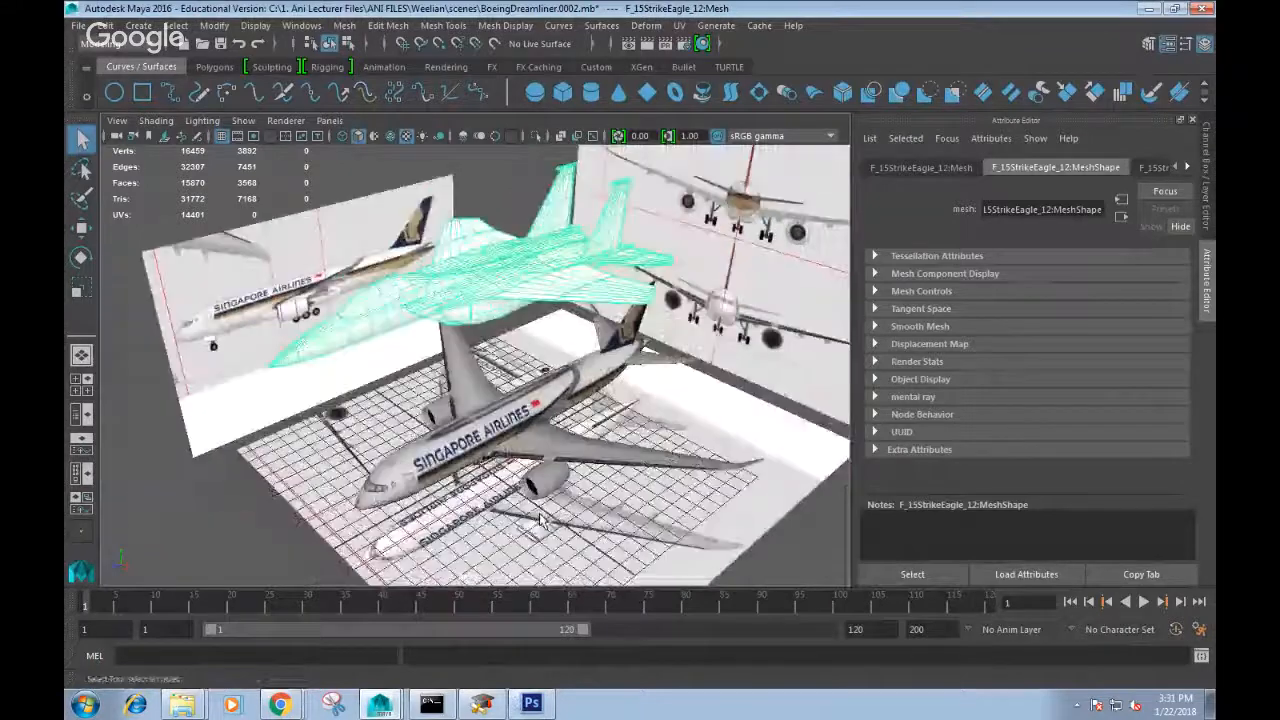
Bring up the Maya window with the Tesla_Redo.0009.mb scene and close it without saving changes.
{"action": "left_click", "coordinate": [388, 708]}
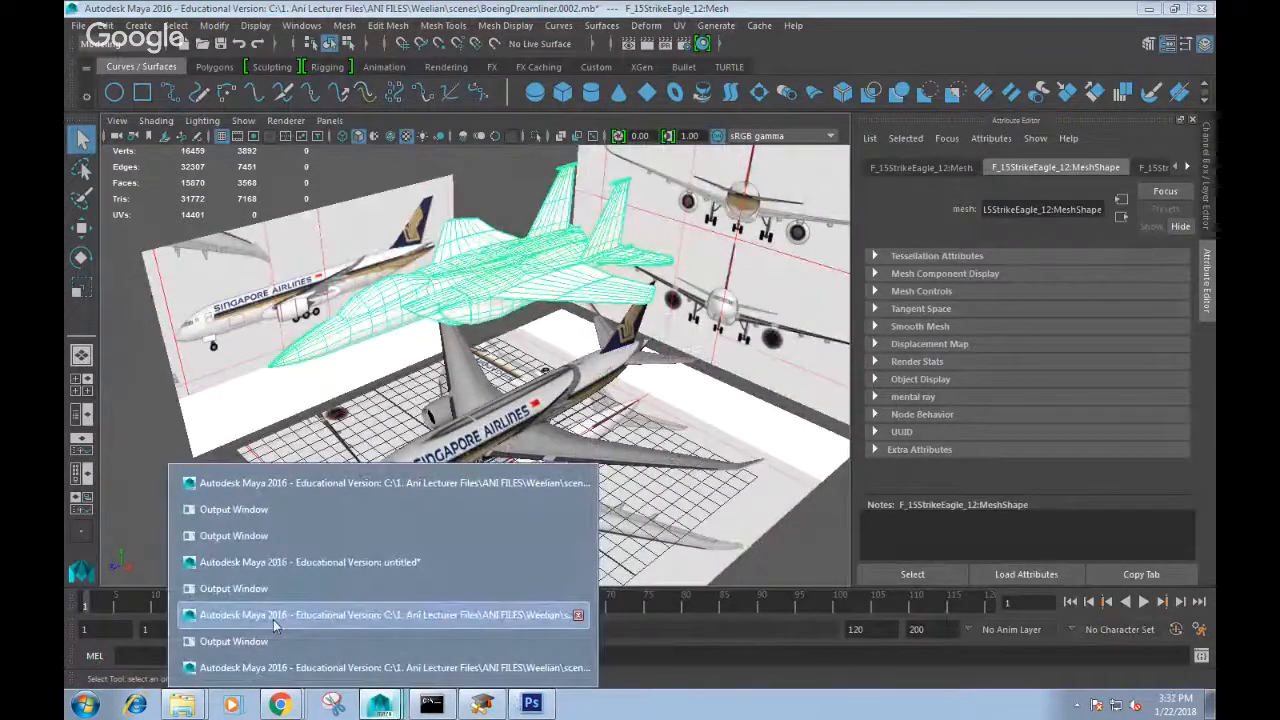
{"action": "left_click", "coordinate": [565, 664]}
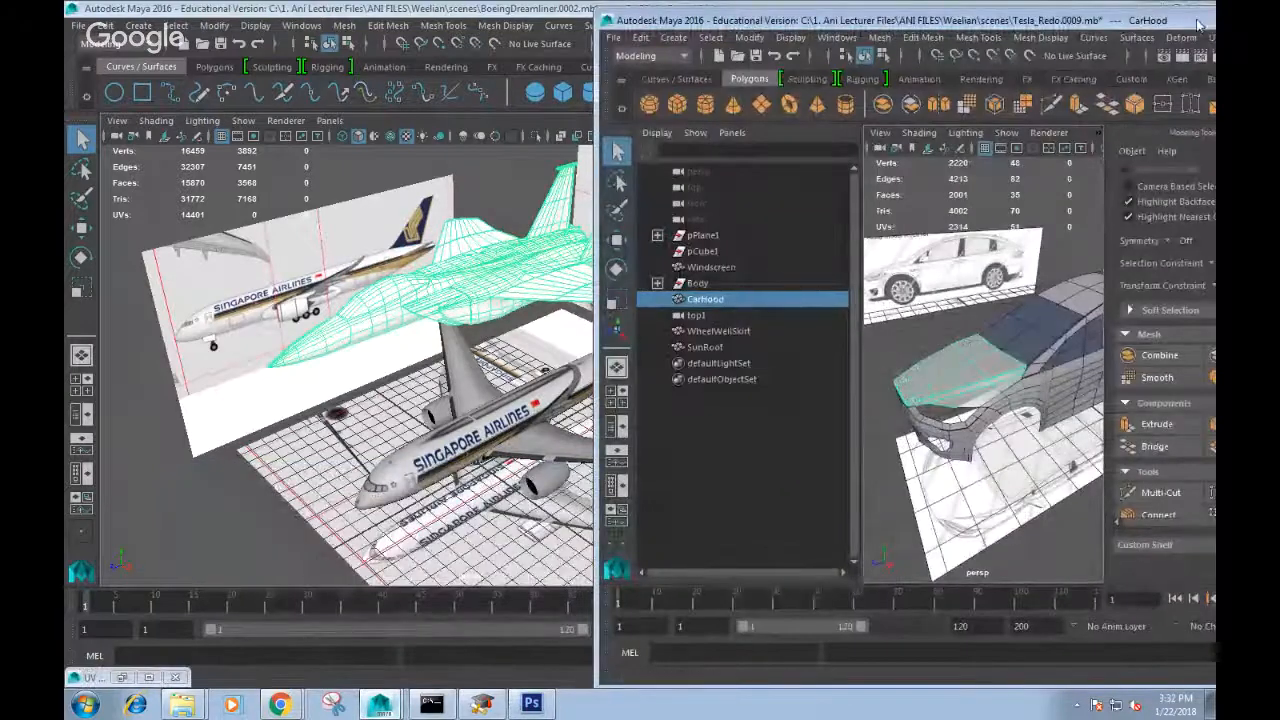
{"action": "left_click_drag", "start_coordinate": [900, 20], "coordinate": [311, 114]}
{"action": "left_click", "coordinate": [718, 114]}
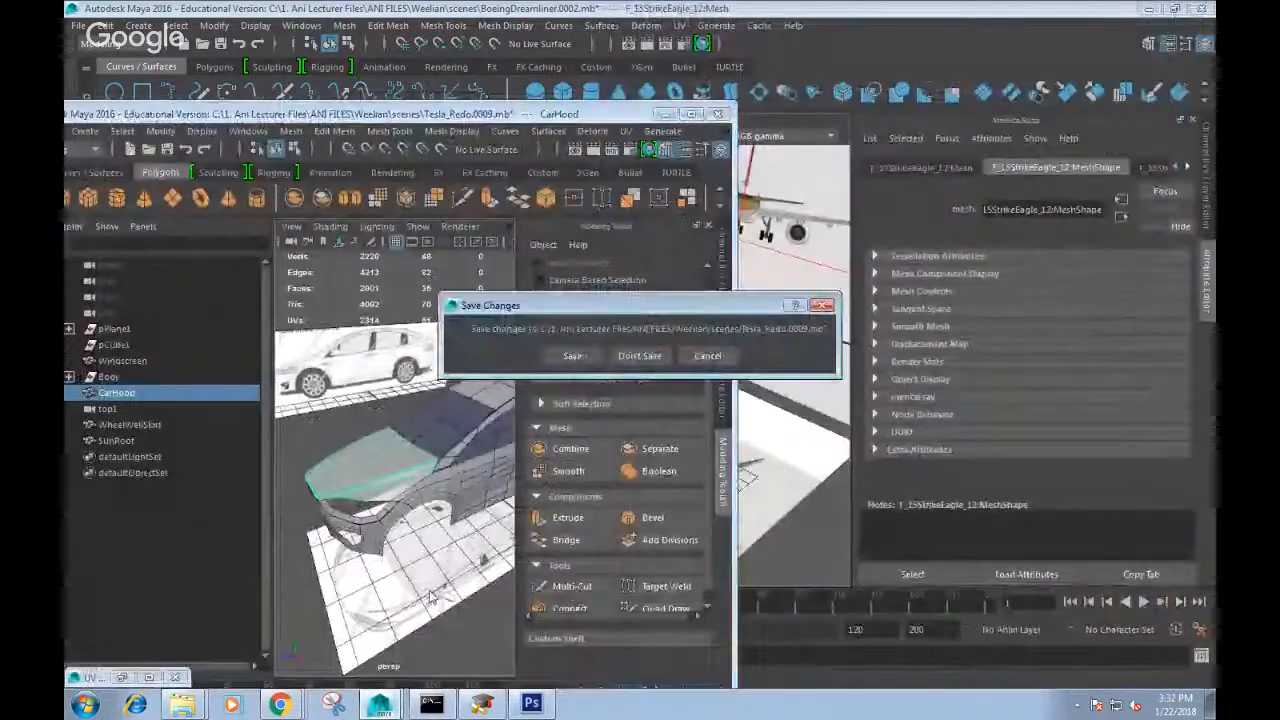
{"action": "left_click", "coordinate": [388, 705]}
{"action": "left_click", "coordinate": [624, 361]}
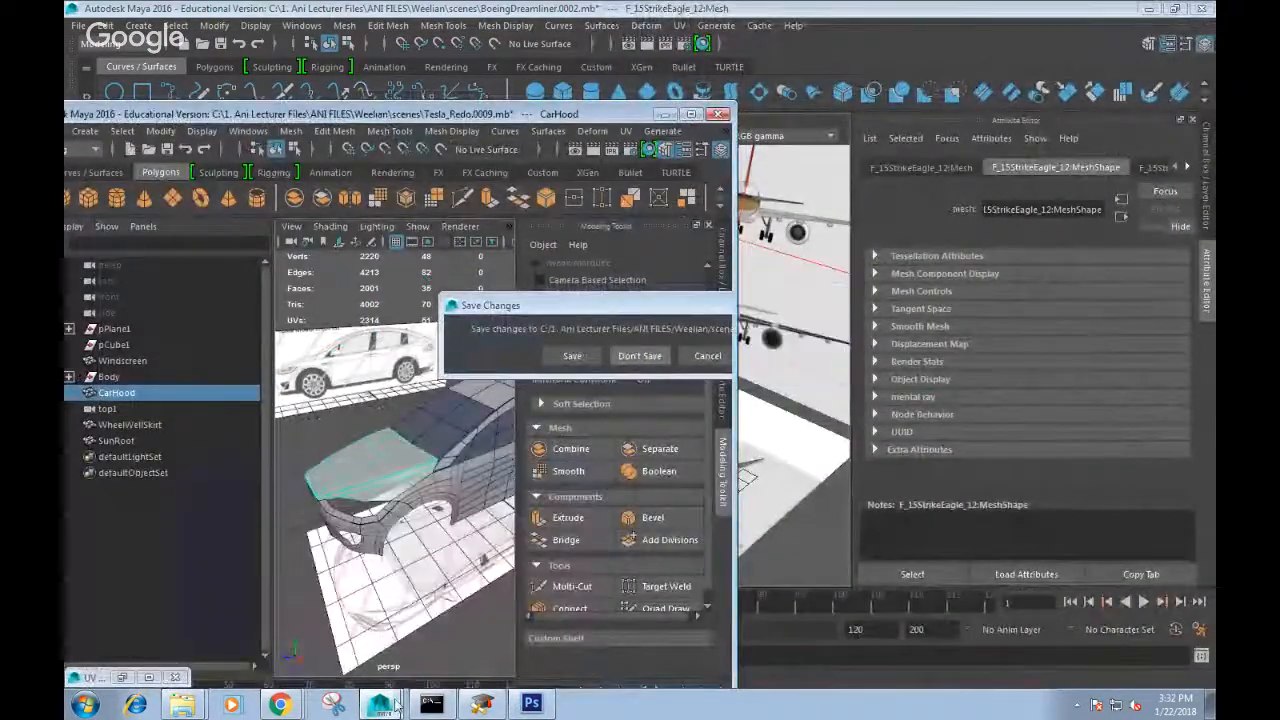
Switch to Chrome and bring up the Lockheed Martin F-22A Raptor blueprint image.
{"action": "left_click", "coordinate": [281, 705]}
{"action": "left_click", "coordinate": [254, 670]}
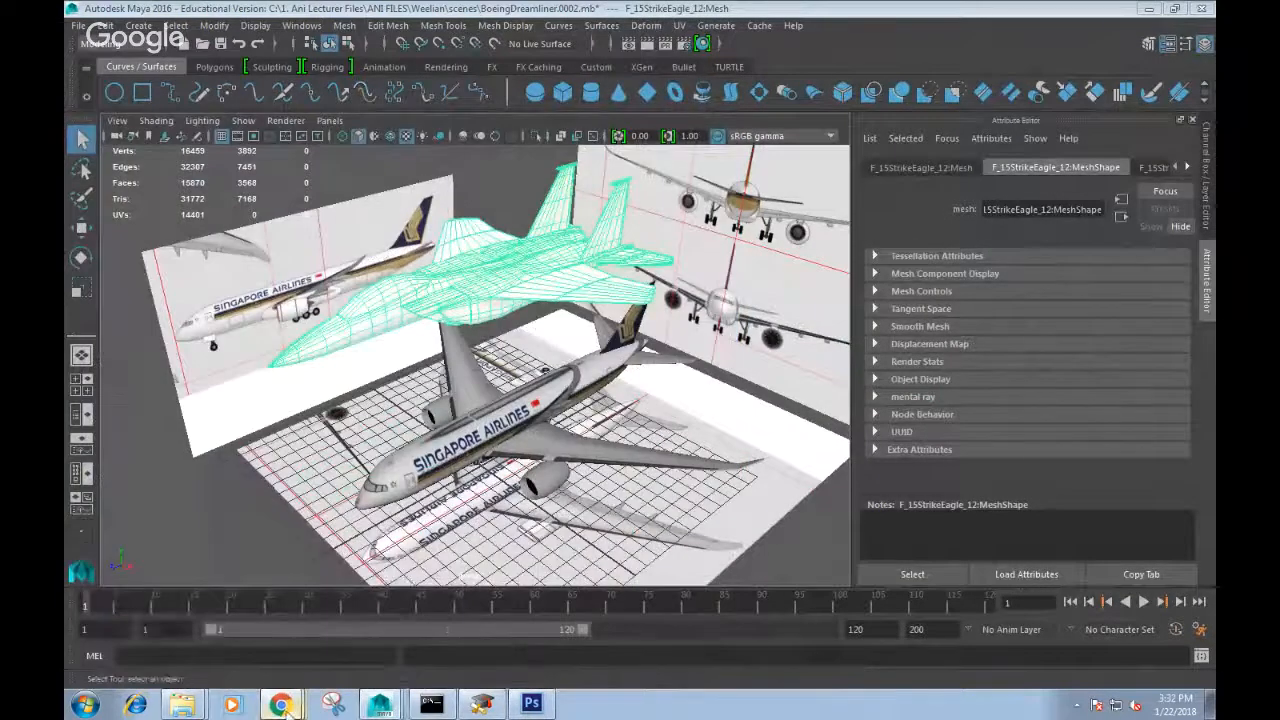
{"action": "left_click", "coordinate": [281, 705]}
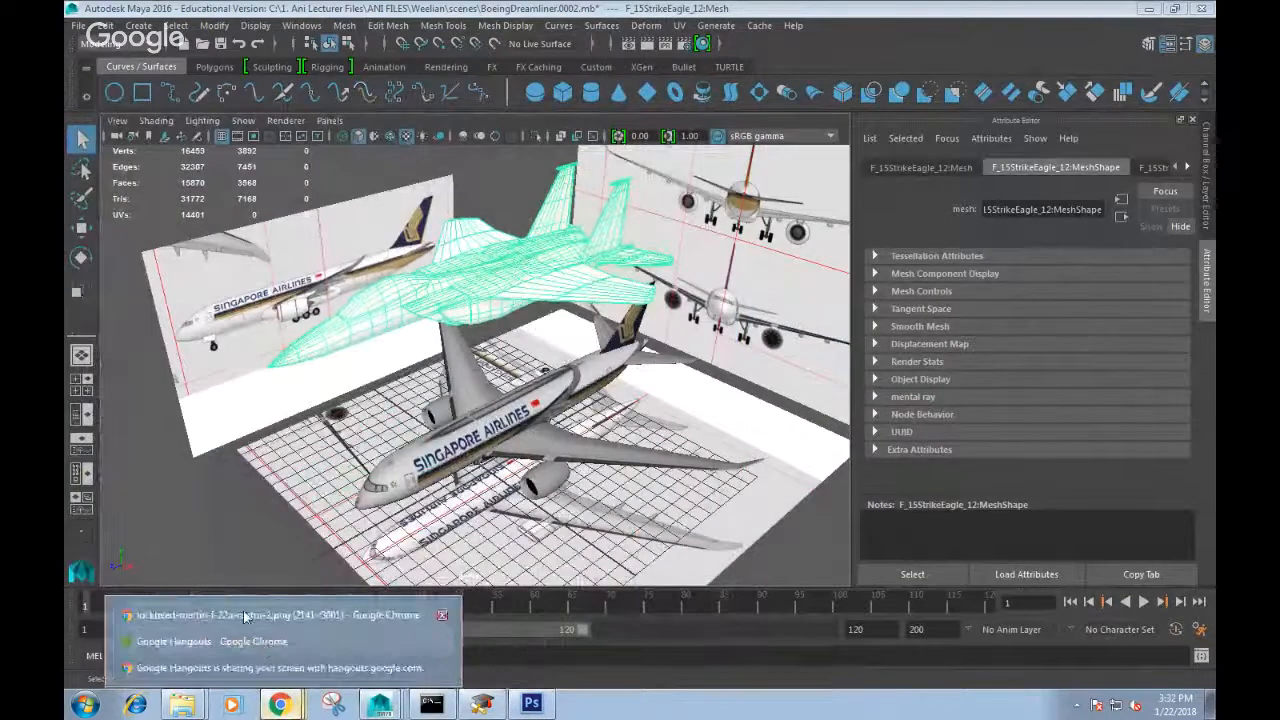
{"action": "left_click", "coordinate": [200, 609]}
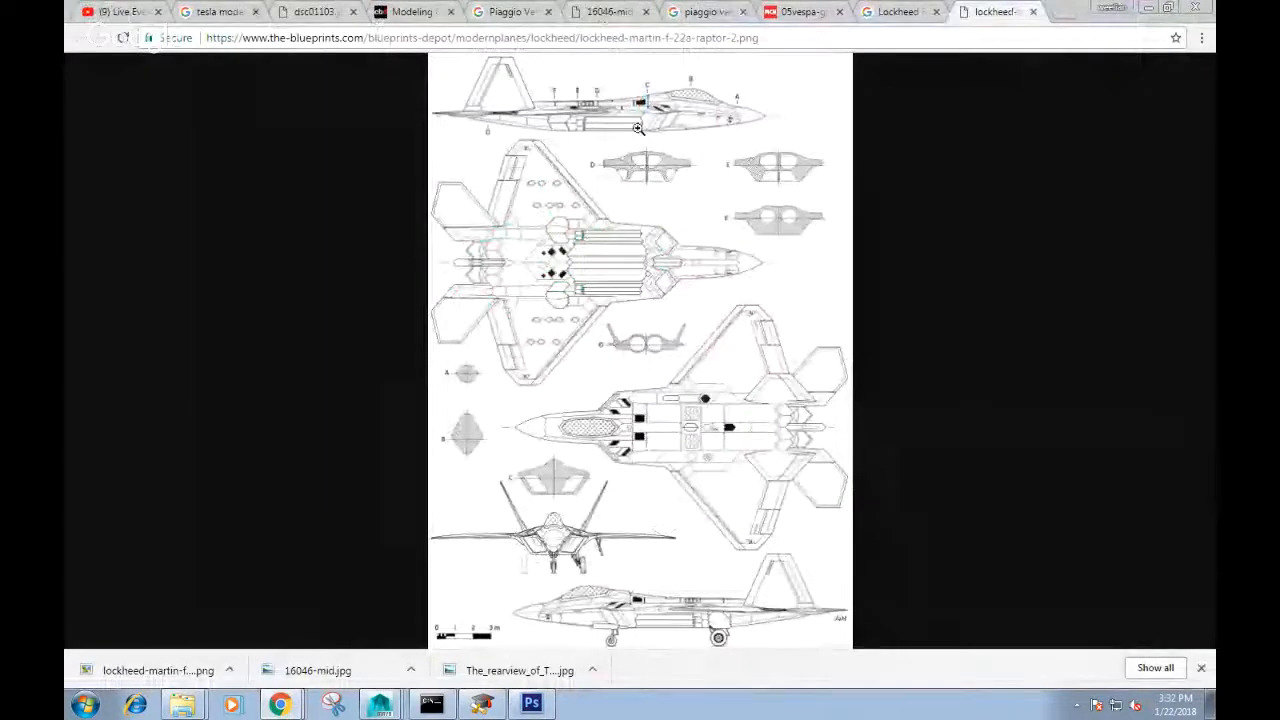
Examine the F-22A Raptor blueprint's side, top, bottom and front views, and check its source in the image search results.
{"action": "left_click", "coordinate": [675, 227]}
{"action": "left_click", "coordinate": [677, 229]}
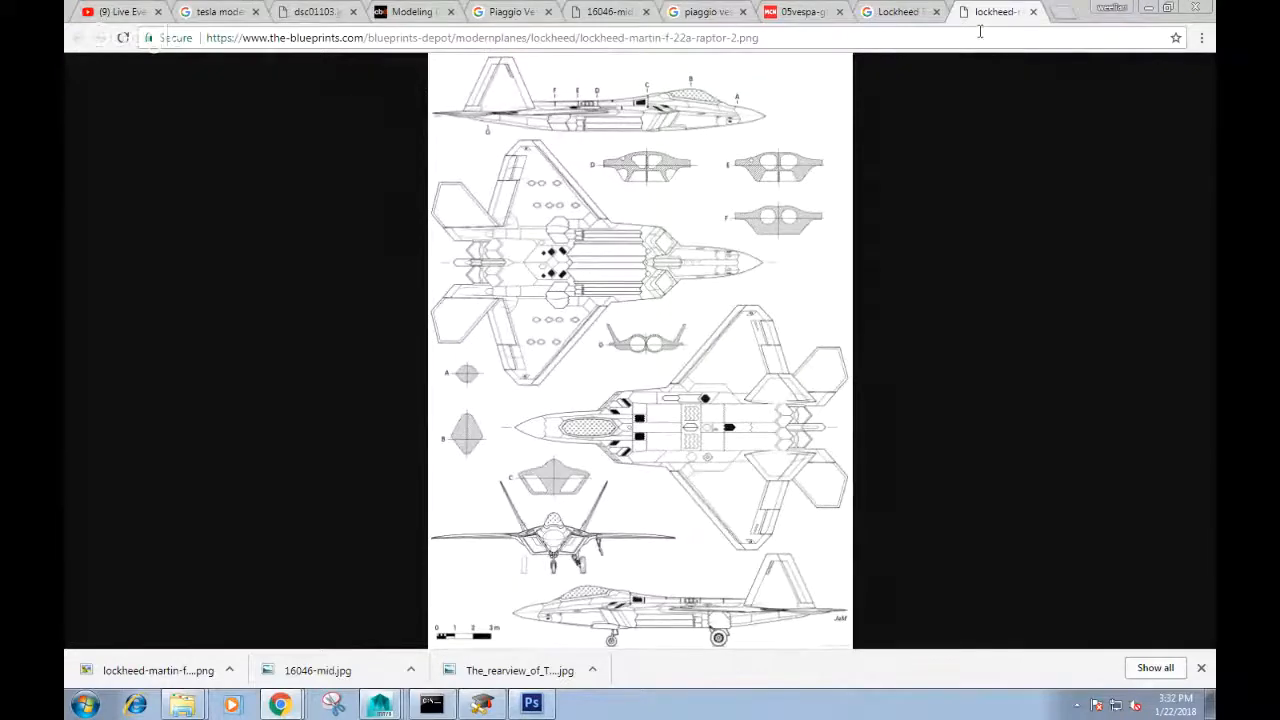
{"action": "left_click", "coordinate": [925, 12]}
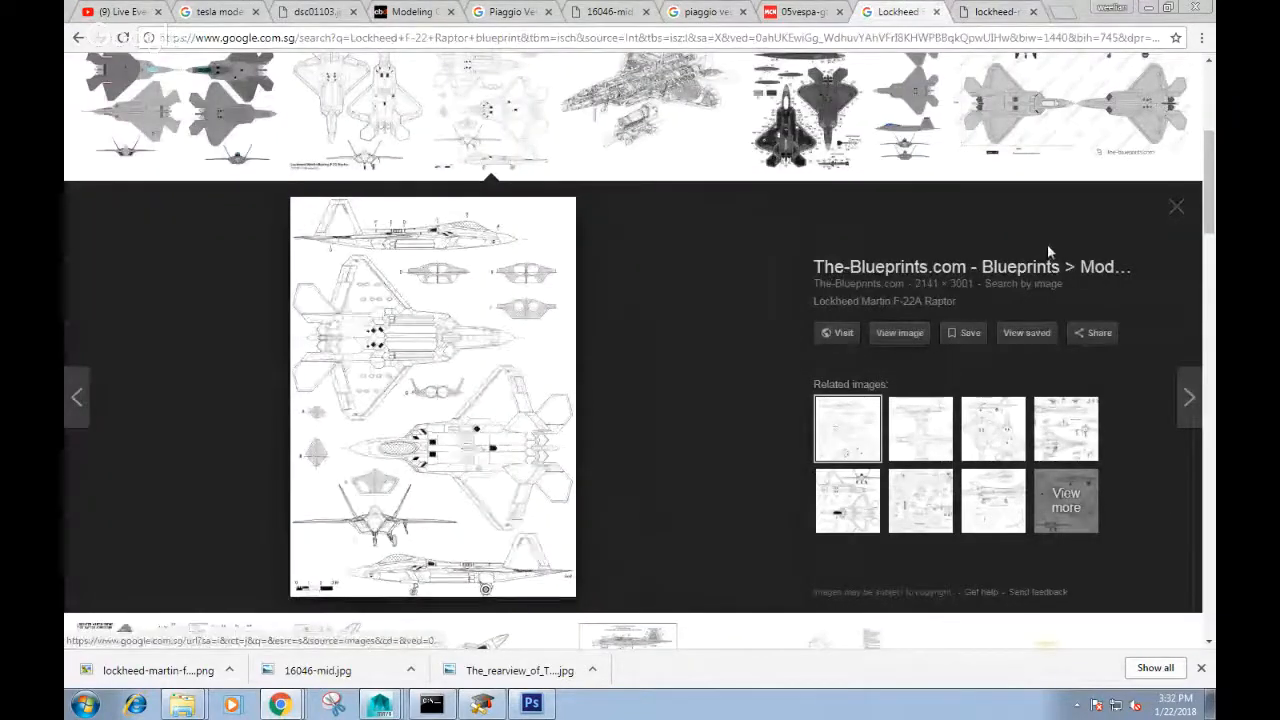
{"action": "left_click", "coordinate": [992, 11]}
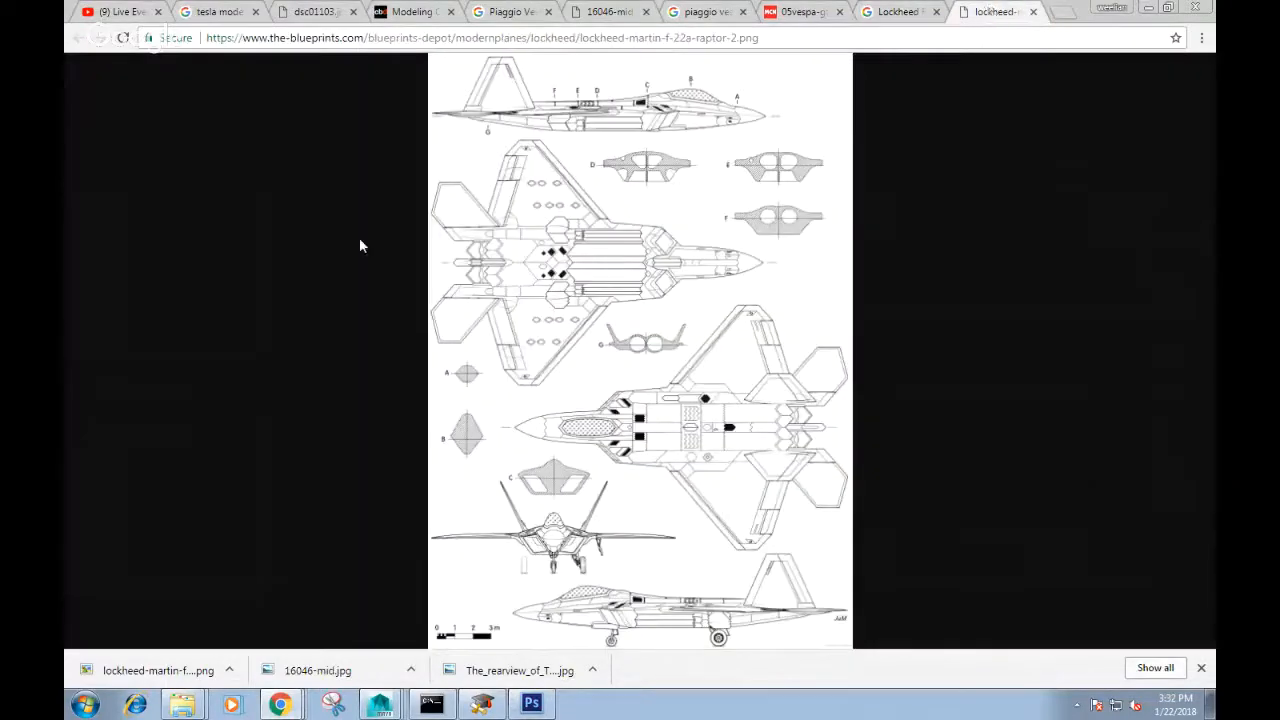
{"action": "left_click", "coordinate": [595, 115]}
{"action": "scroll", "coordinate": [609, 363], "scroll_direction": "down", "scroll_amount": 10}
{"action": "left_click", "coordinate": [663, 310]}
{"action": "left_click", "coordinate": [454, 436]}
{"action": "left_click", "coordinate": [463, 440]}
Switch to Photoshop and open the image lockheed-martin-f-22a-raptor-2 from the sourceimages folder.
{"action": "left_click", "coordinate": [380, 705]}
{"action": "left_click", "coordinate": [522, 706]}
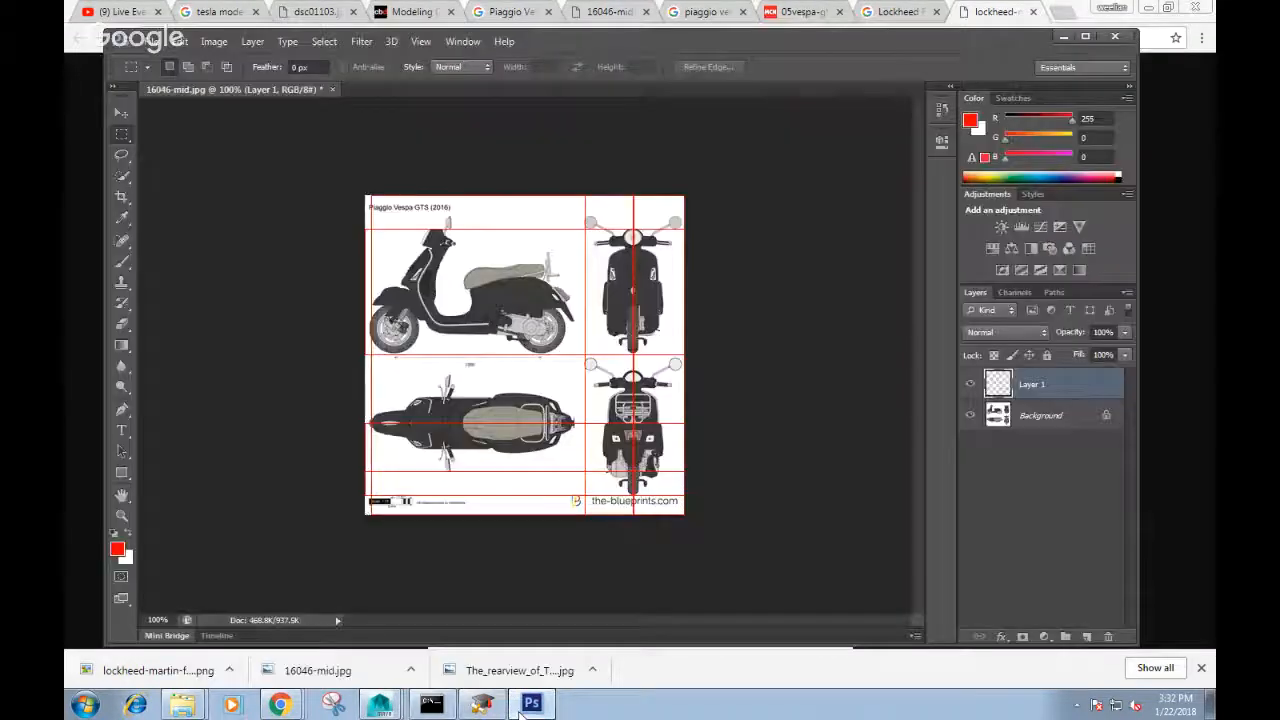
{"action": "left_click", "coordinate": [155, 41]}
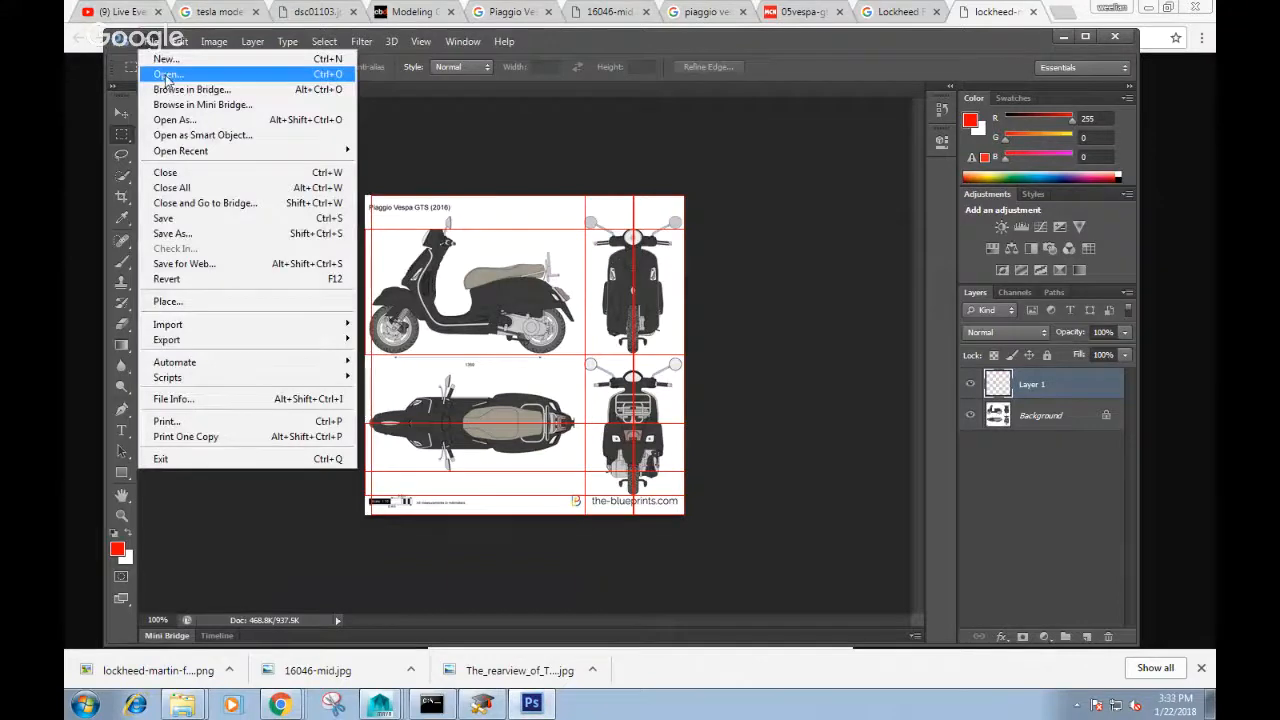
{"action": "left_click", "coordinate": [167, 79]}
{"action": "left_click_drag", "start_coordinate": [837, 188], "coordinate": [846, 334]}
{"action": "left_click", "coordinate": [545, 230]}
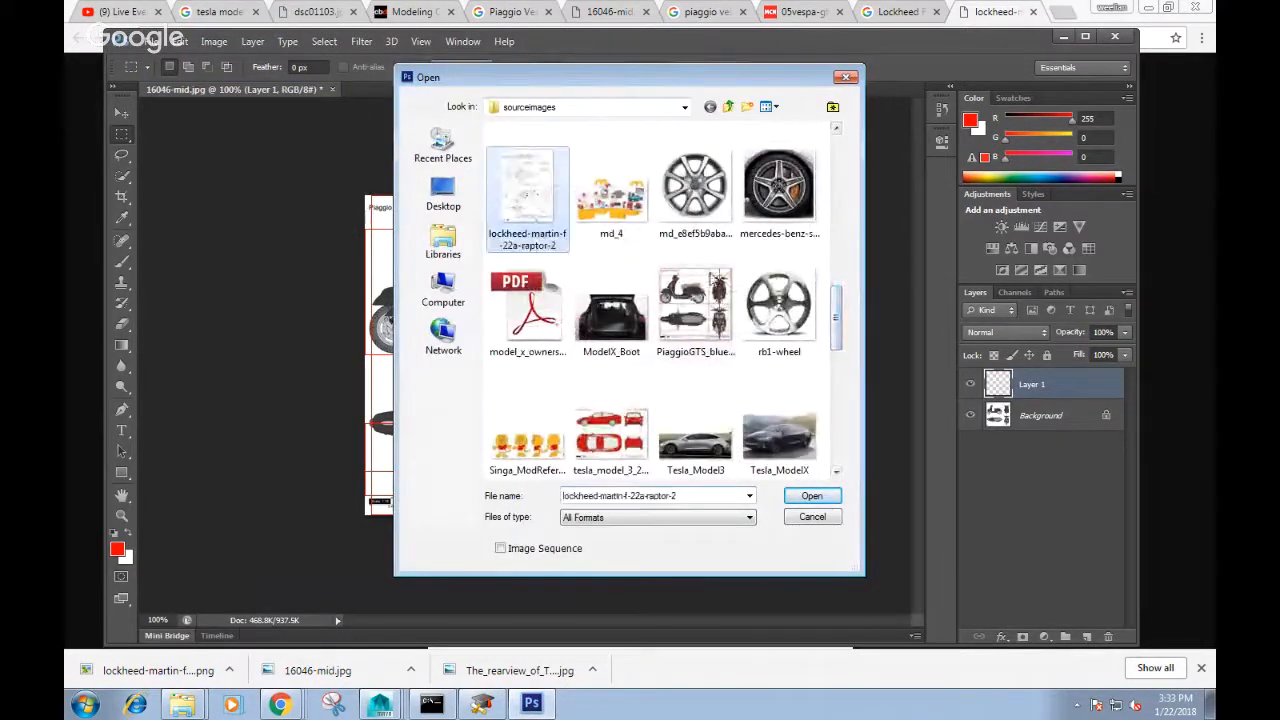
{"action": "left_click", "coordinate": [811, 496]}
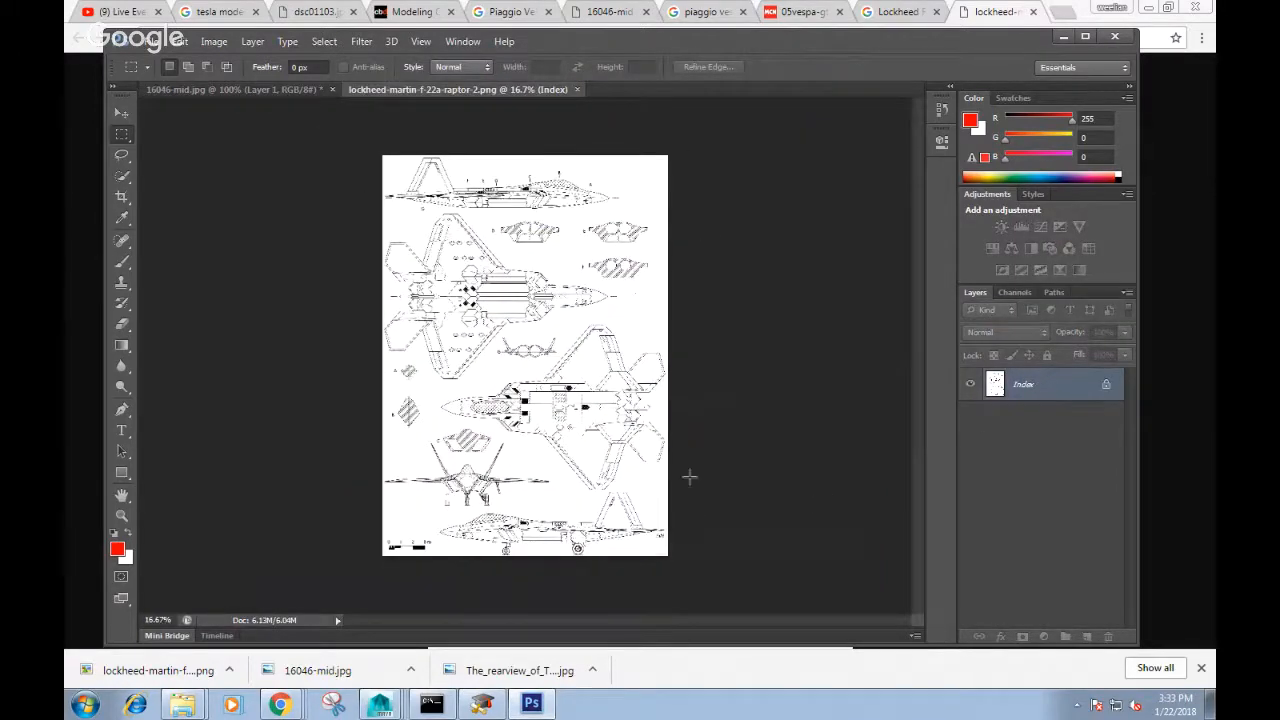
Make the blueprint's canvas square by copying its 105.87 cm height into the canvas width.
{"action": "left_click", "coordinate": [214, 41]}
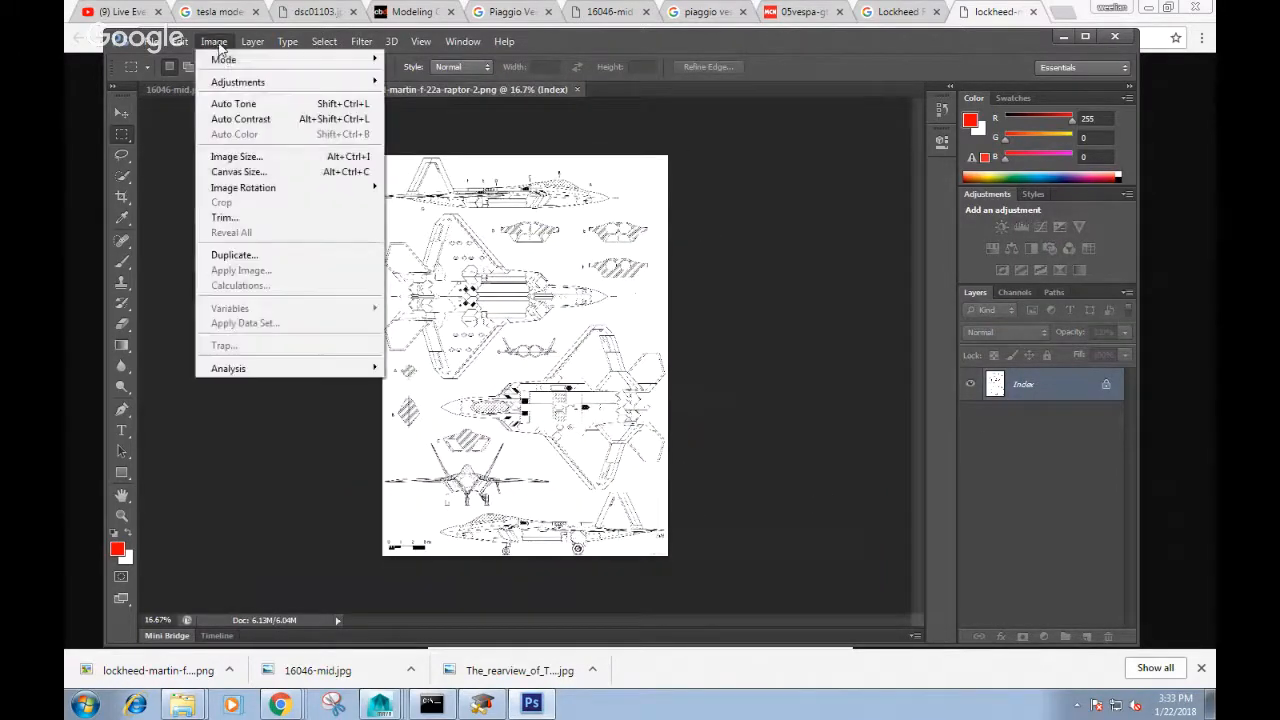
{"action": "left_click", "coordinate": [265, 175]}
{"action": "left_click_drag", "start_coordinate": [662, 276], "coordinate": [574, 286]}
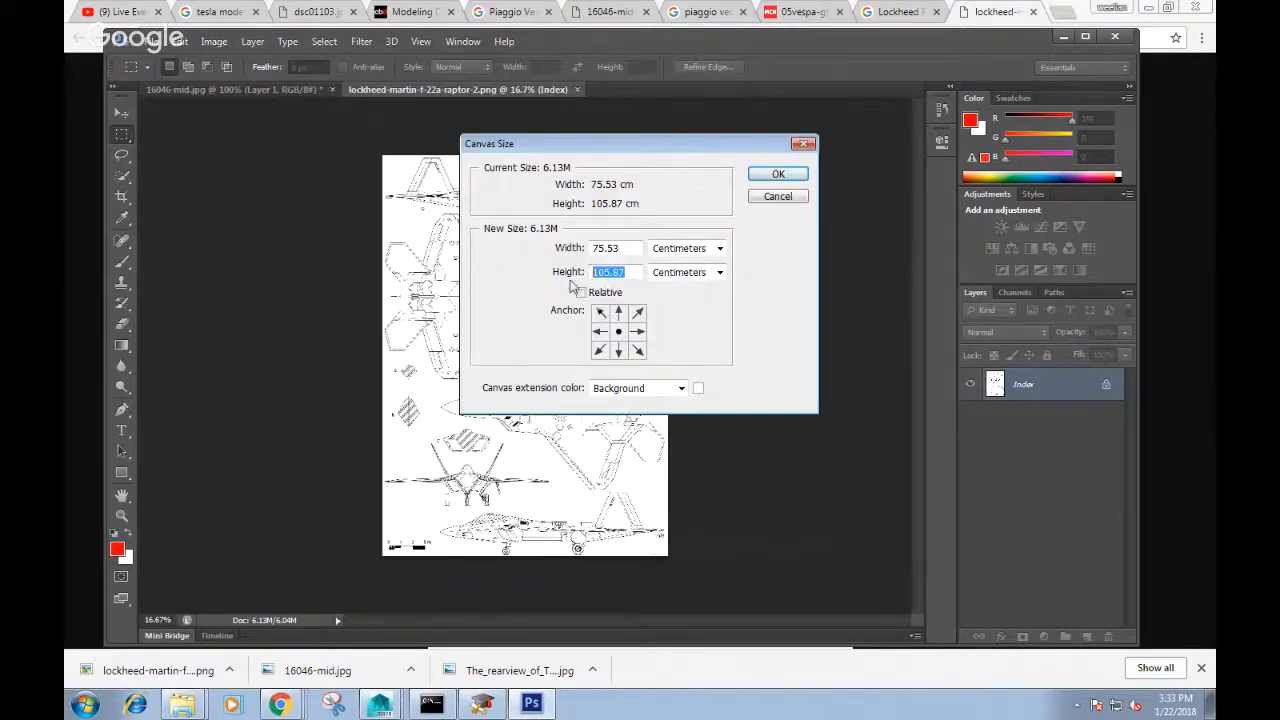
{"action": "right_click", "coordinate": [610, 274]}
{"action": "left_click", "coordinate": [636, 324]}
{"action": "left_click_drag", "start_coordinate": [640, 248], "coordinate": [537, 245]}
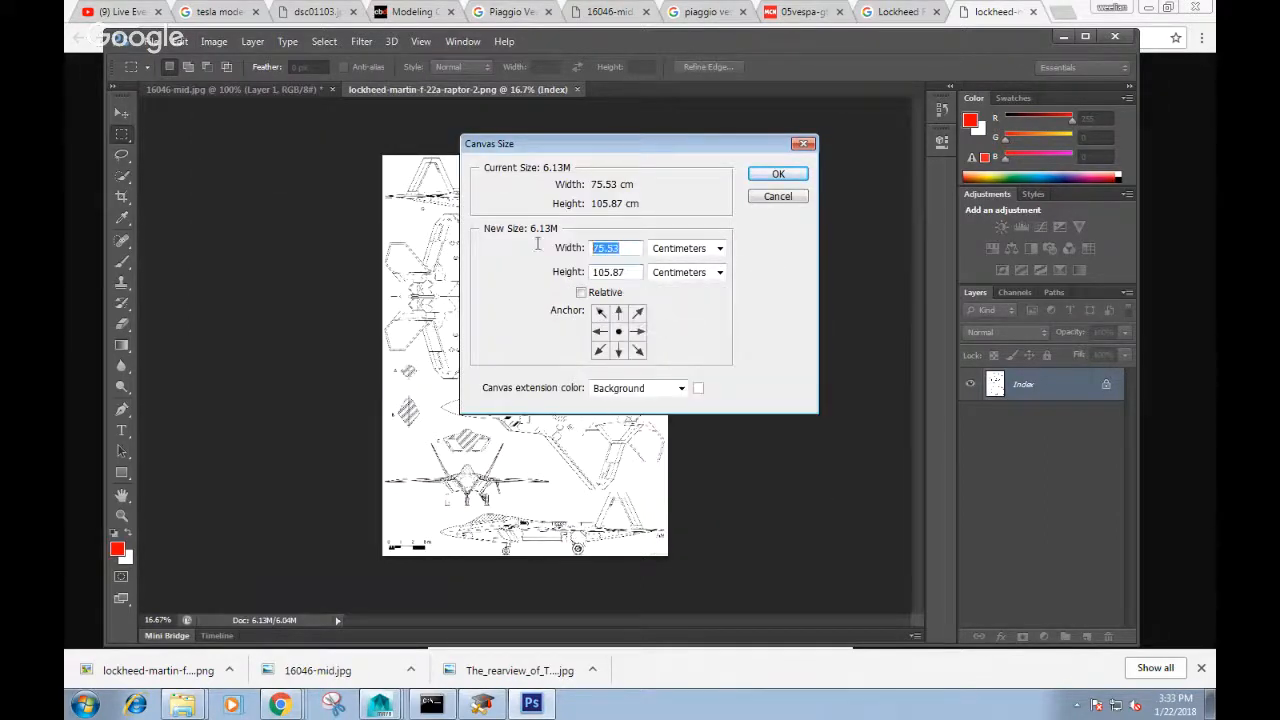
{"action": "right_click", "coordinate": [610, 247]}
{"action": "left_click", "coordinate": [645, 318]}
{"action": "left_click", "coordinate": [773, 176]}
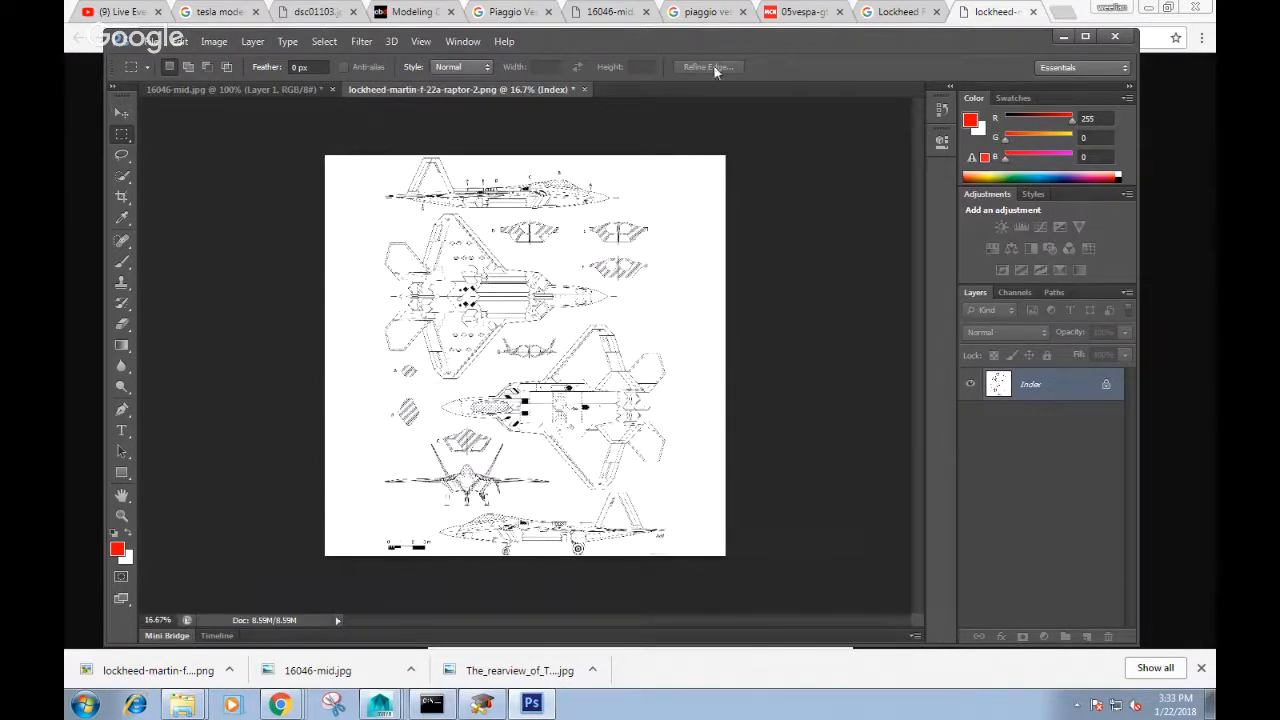
Save the squared blueprint as a PNG named lockheed-martin-f-22a-raptor-2_Square in the sourceimages folder.
{"action": "left_click_drag", "start_coordinate": [708, 44], "coordinate": [702, 34]}
{"action": "left_click", "coordinate": [147, 32]}
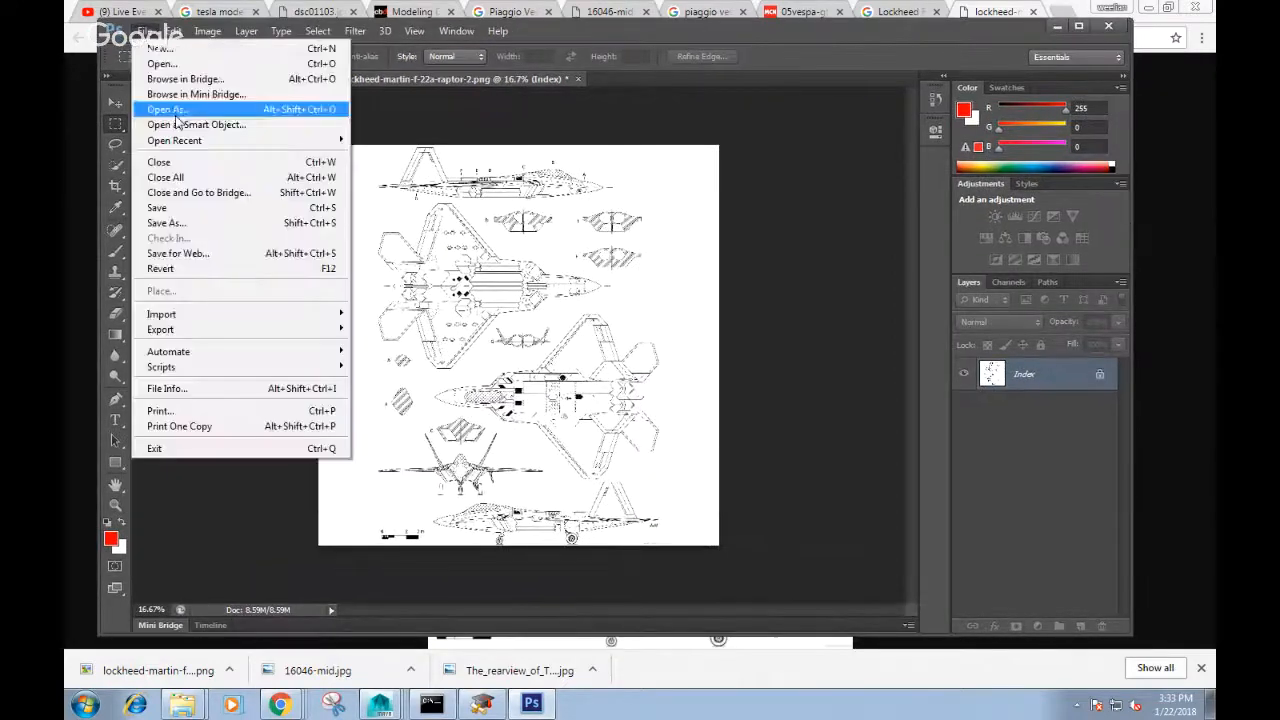
{"action": "left_click", "coordinate": [168, 223]}
{"action": "left_click", "coordinate": [695, 359]}
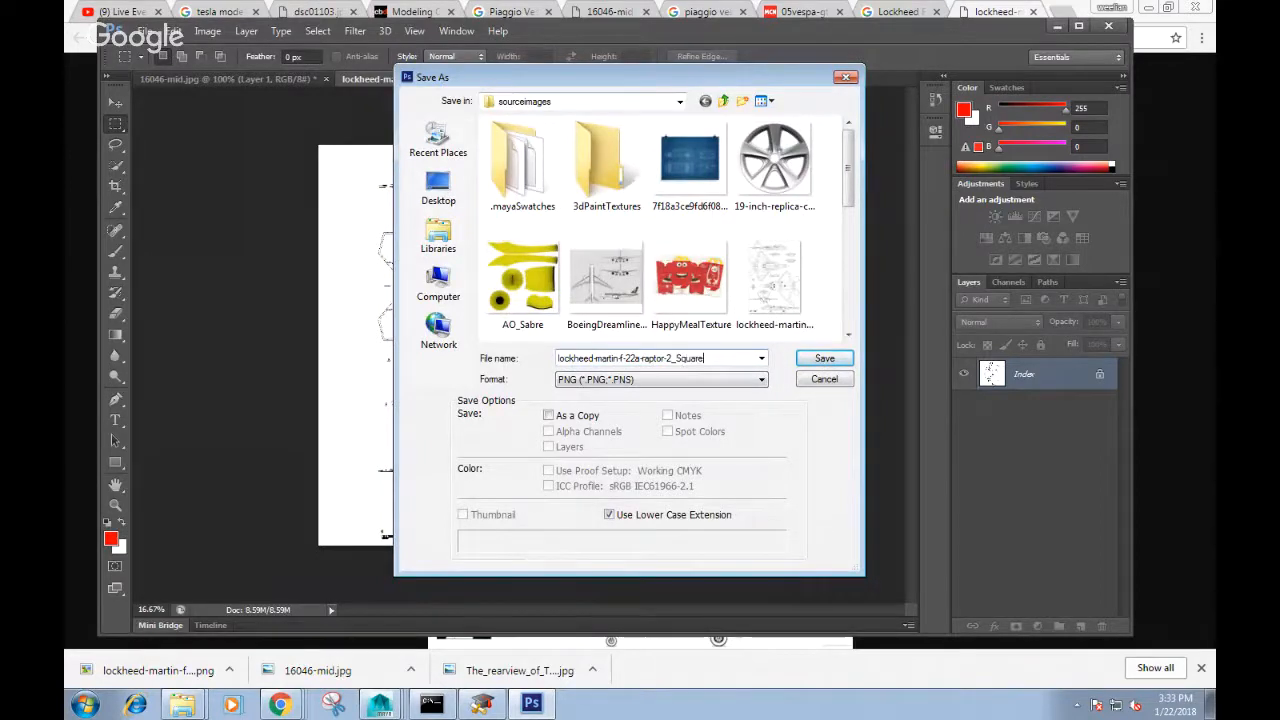
{"action": "left_click", "coordinate": [832, 360]}
{"action": "left_click", "coordinate": [713, 224]}
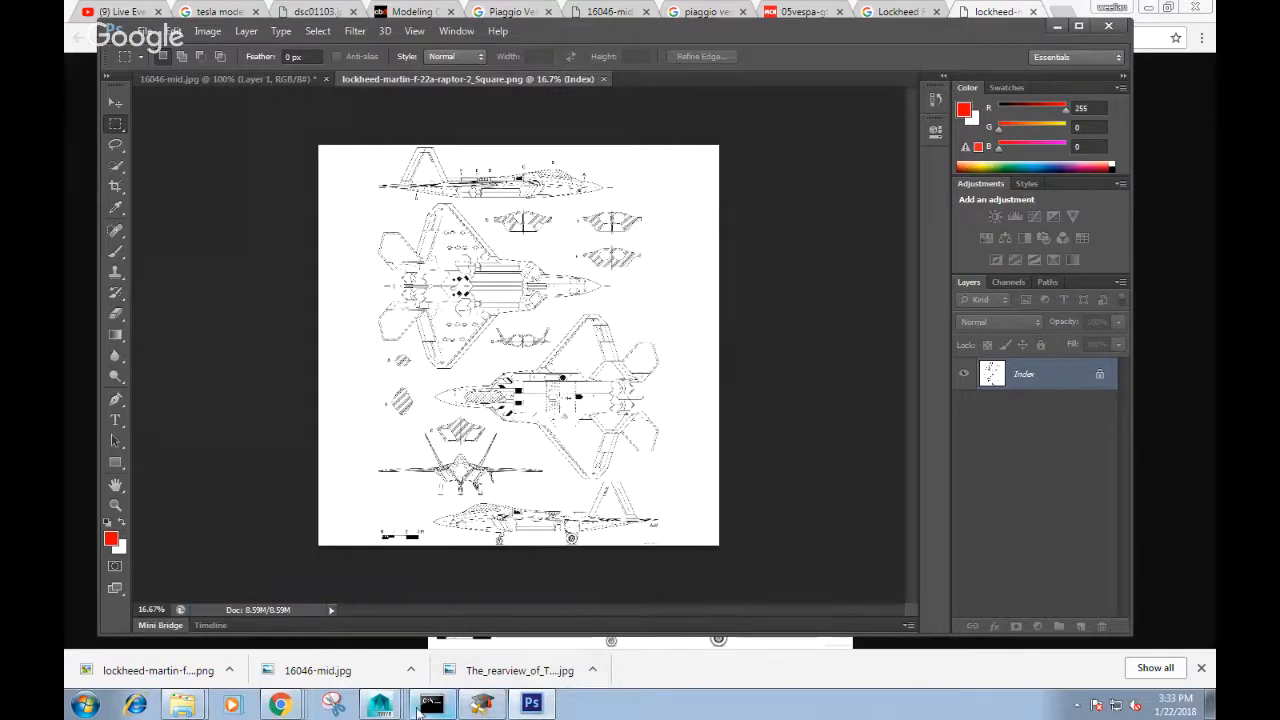
Switch to the untitled Maya scene, create a polygon plane and set its width and height subdivisions to 1.
{"action": "mouse_move", "coordinate": [380, 705]}
{"action": "left_click", "coordinate": [287, 615]}
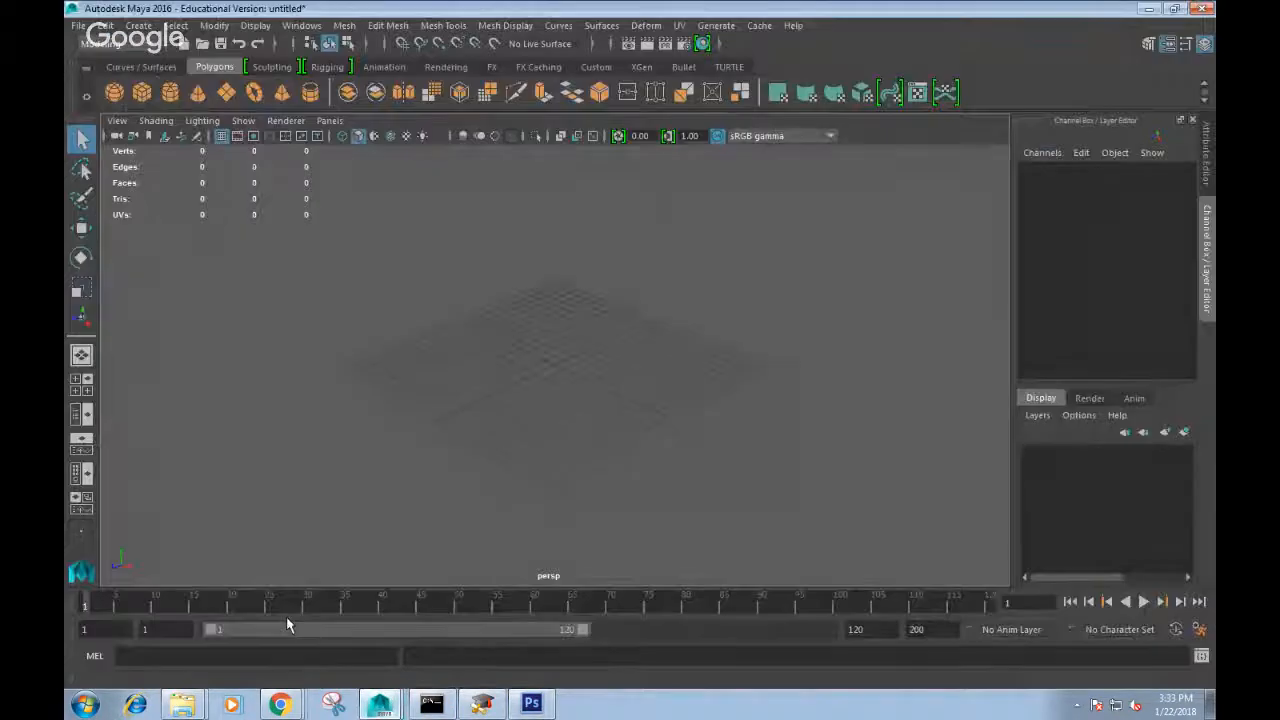
{"action": "right_click_drag", "start_coordinate": [560, 350], "coordinate": [486, 319], "text": "shift"}
{"action": "scroll", "coordinate": [1100, 300], "scroll_direction": "down", "scroll_amount": 2}
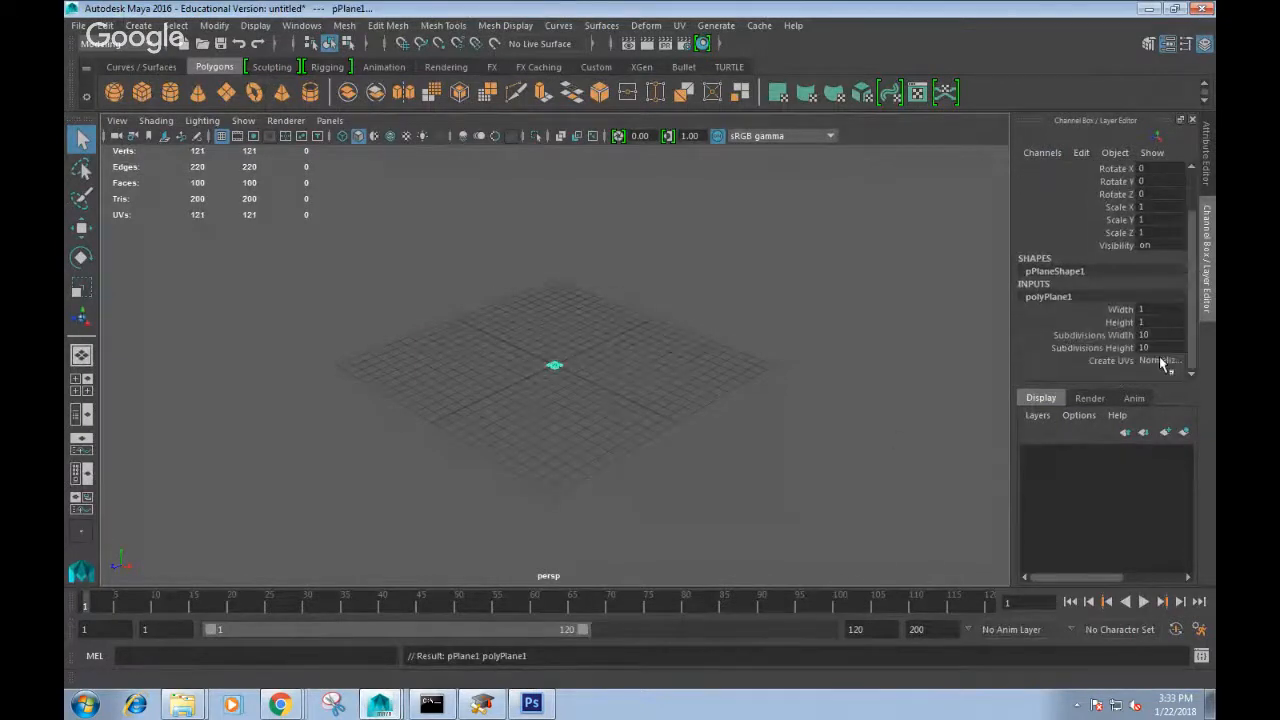
{"action": "left_click", "coordinate": [1090, 335]}
{"action": "left_click", "coordinate": [1092, 347], "text": "shift"}
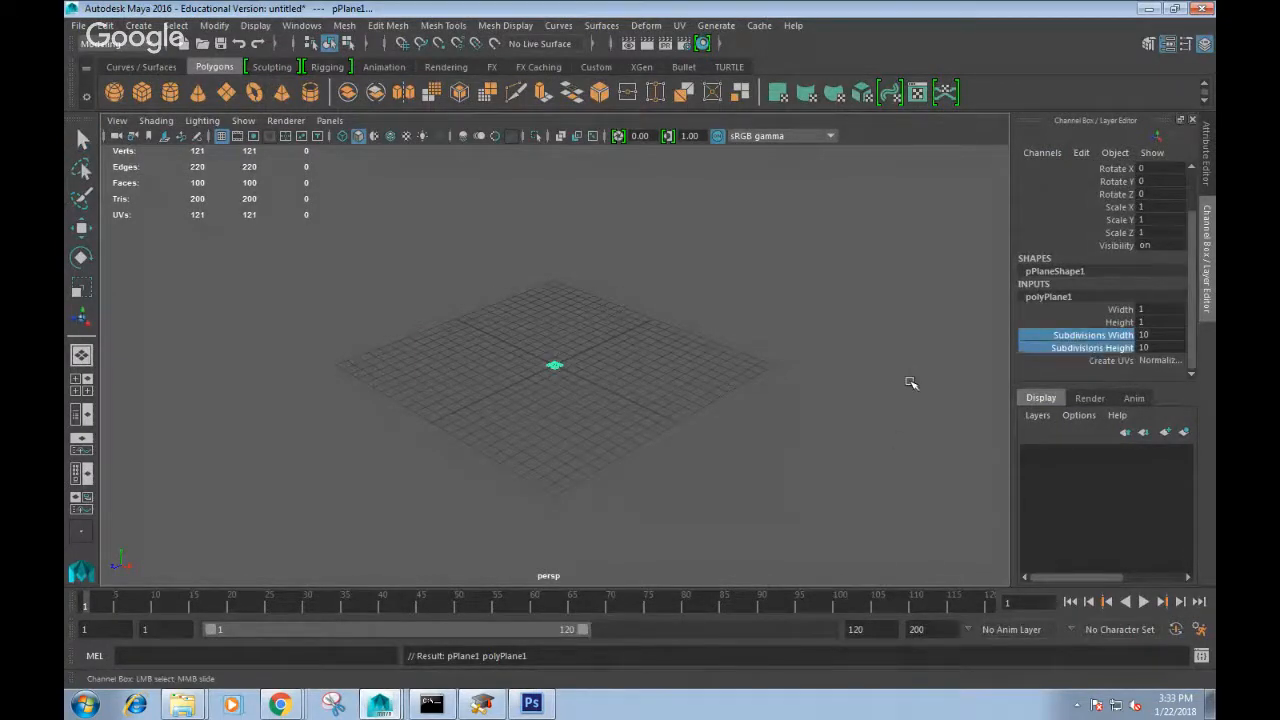
{"action": "middle_click_drag", "start_coordinate": [909, 380], "coordinate": [727, 362]}
{"action": "left_click", "coordinate": [1099, 349]}
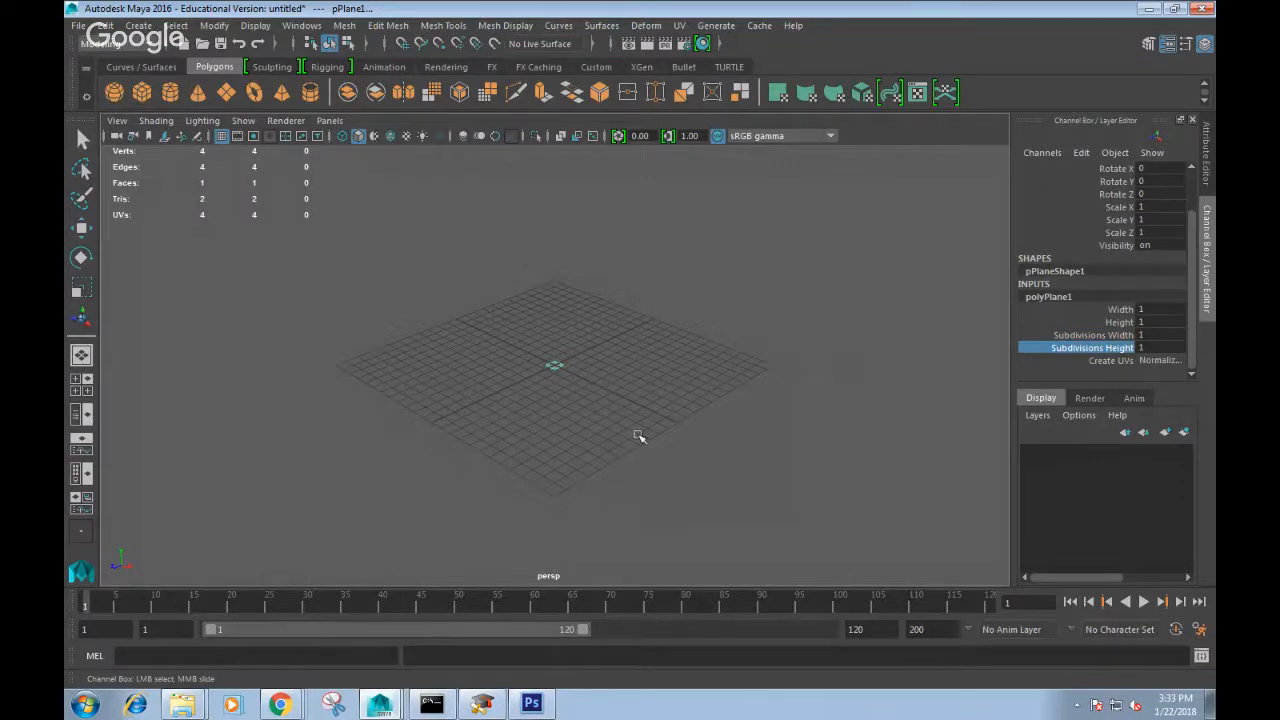
Enlarge the polygon plane to a width and height of 77.4.
{"action": "left_click_drag", "start_coordinate": [1120, 309], "coordinate": [1126, 321]}
{"action": "middle_click_drag", "start_coordinate": [560, 409], "coordinate": [714, 397]}
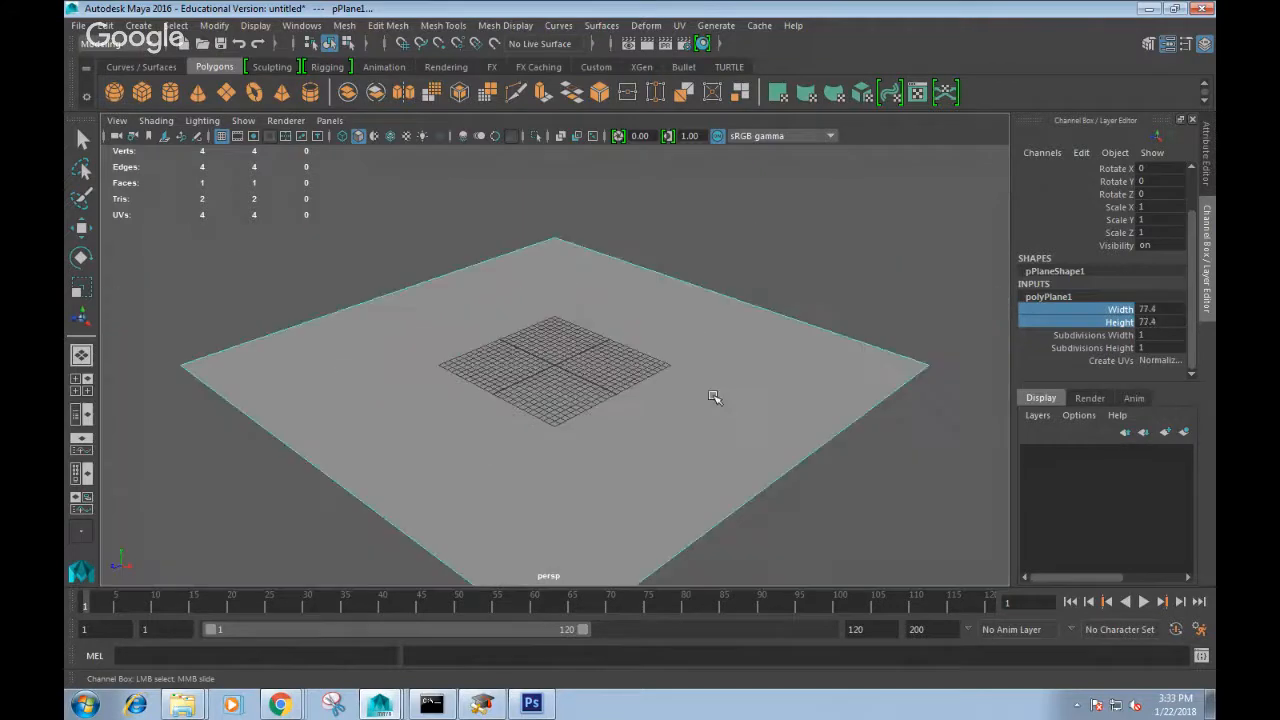
{"action": "scroll", "coordinate": [665, 434], "scroll_direction": "up", "scroll_amount": 2}
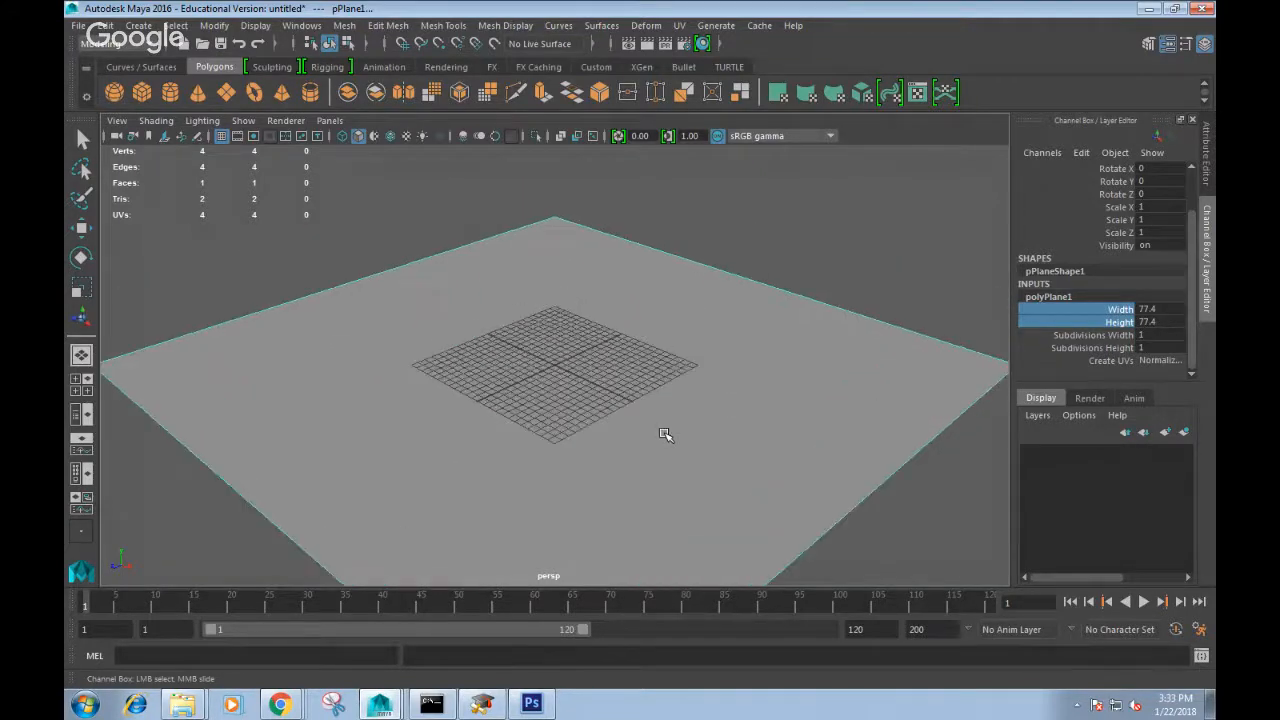
{"action": "left_click_drag", "start_coordinate": [771, 442], "coordinate": [720, 437], "text": "alt"}
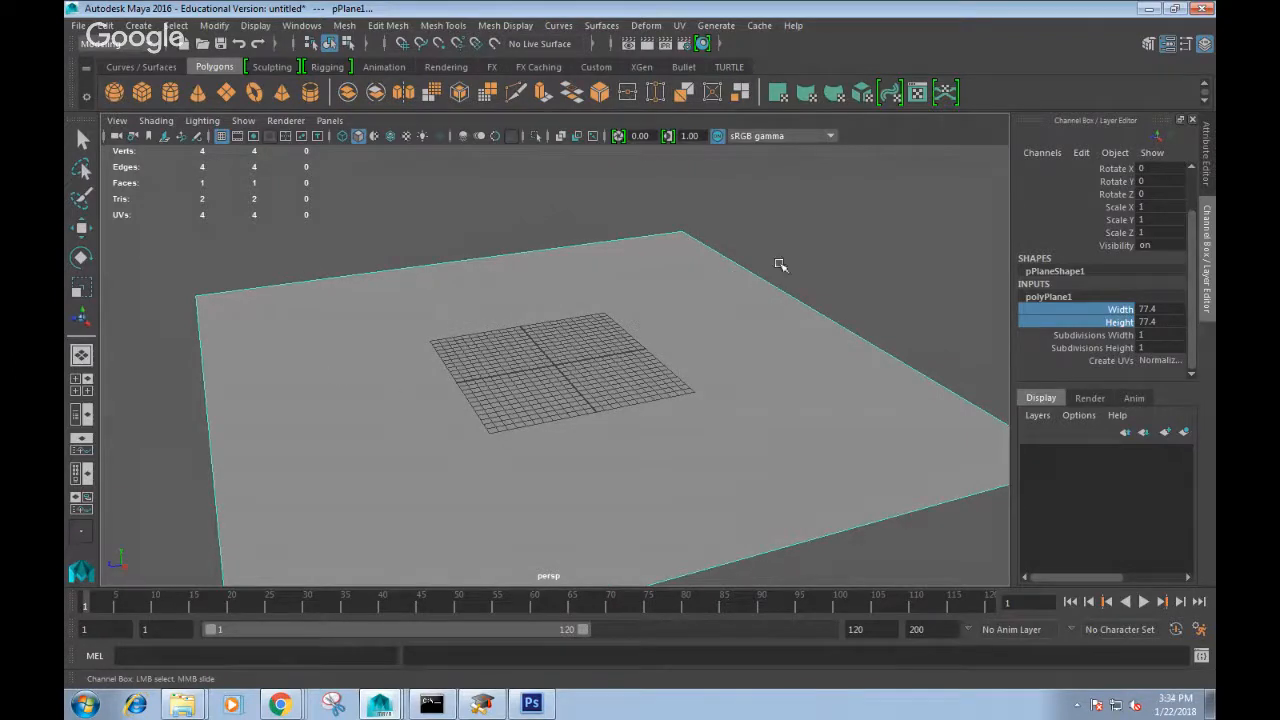
Assign a new Surface Shader material to the plane.
{"action": "scroll", "coordinate": [618, 305], "scroll_direction": "down", "scroll_amount": 3}
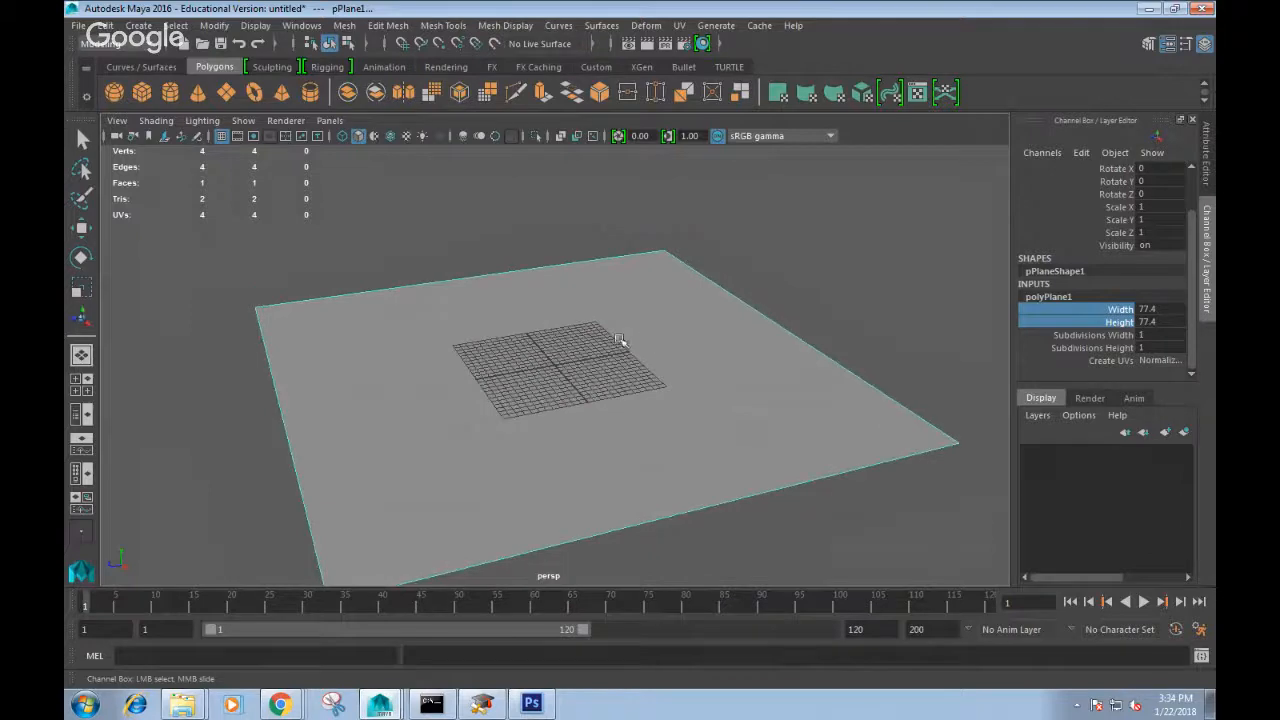
{"action": "left_click_drag", "start_coordinate": [620, 340], "coordinate": [651, 326], "text": "alt"}
{"action": "right_click", "coordinate": [652, 326]}
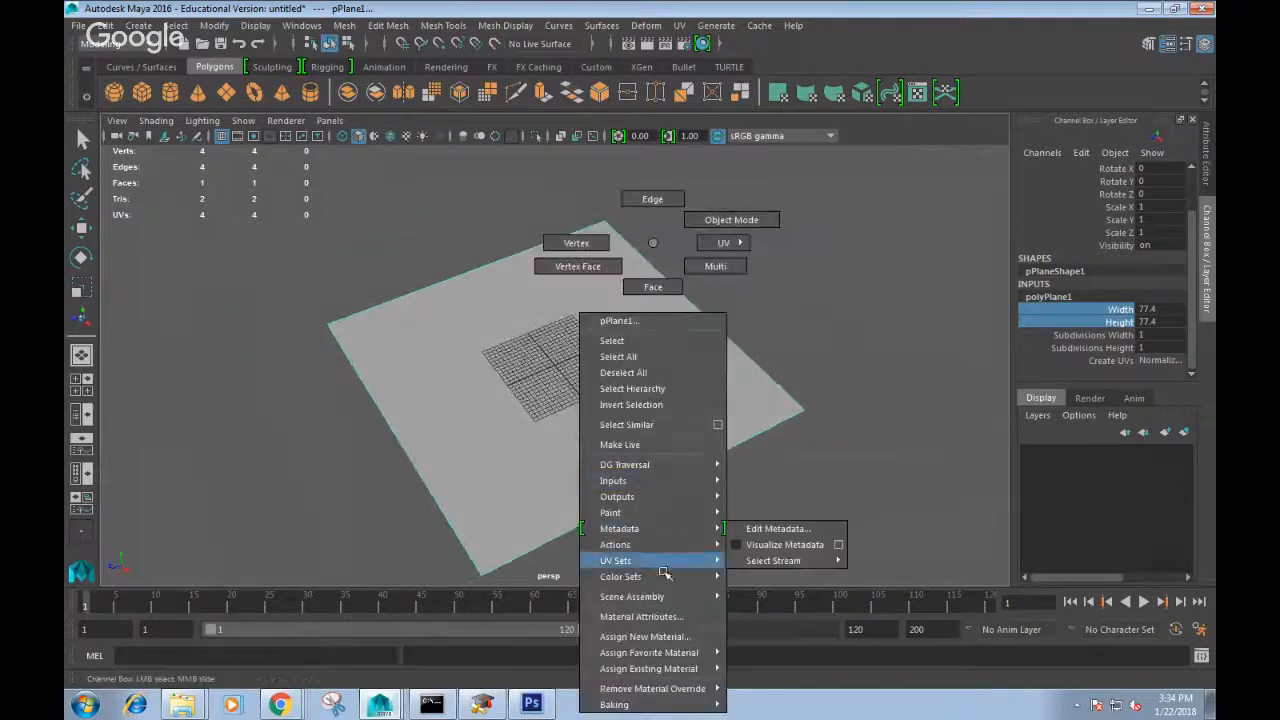
{"action": "left_click", "coordinate": [667, 636]}
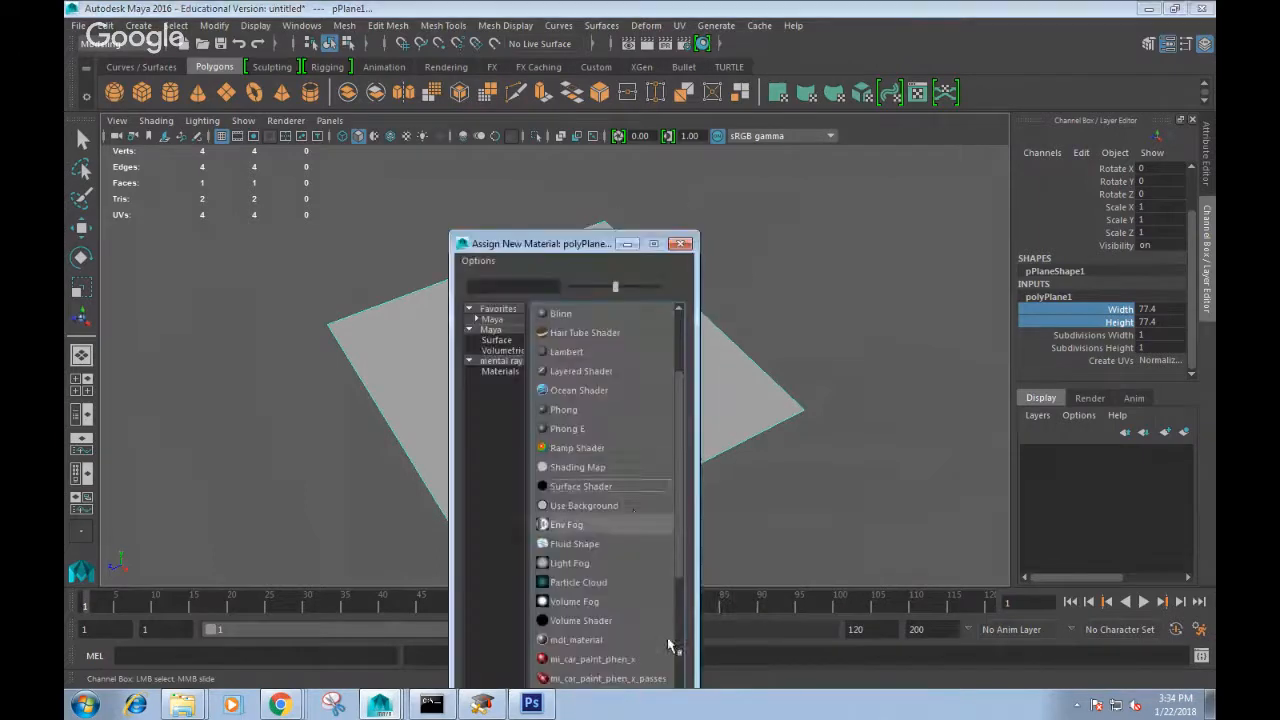
{"action": "left_click", "coordinate": [580, 490]}
Connect a File texture to the Out Color of the plane's surface shader.
{"action": "left_click", "coordinate": [1108, 169]}
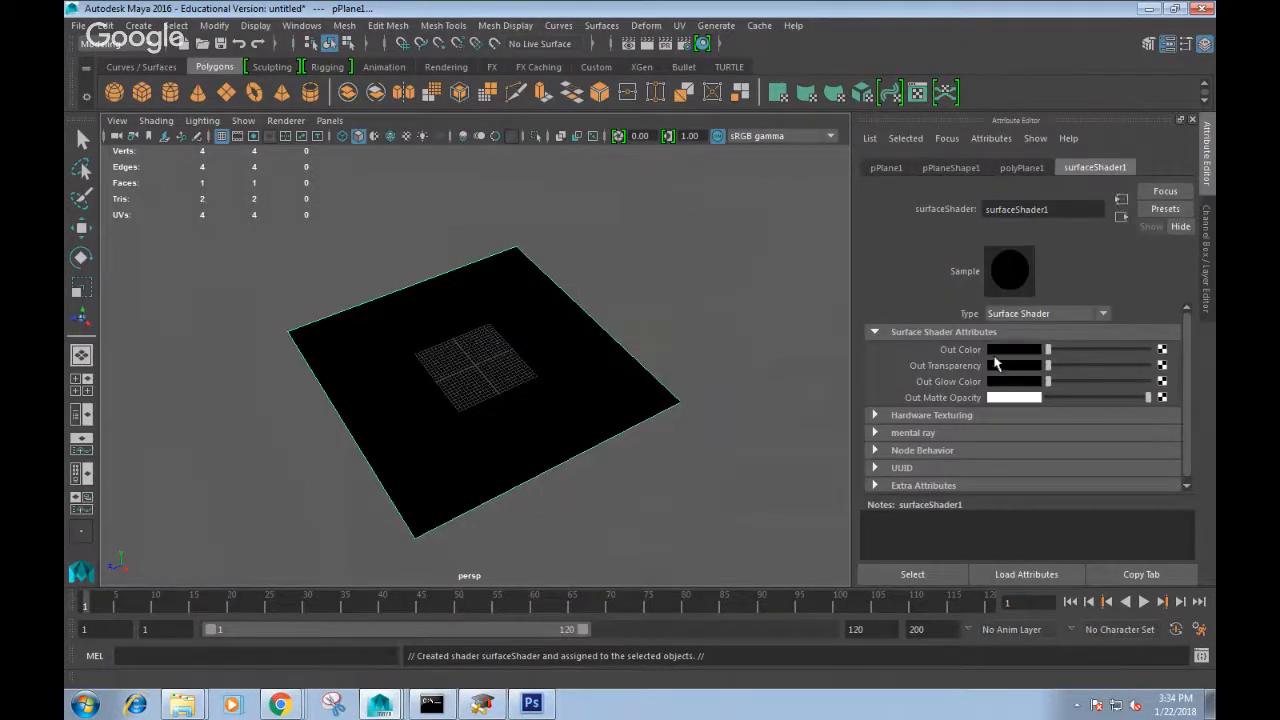
{"action": "left_click", "coordinate": [1161, 349]}
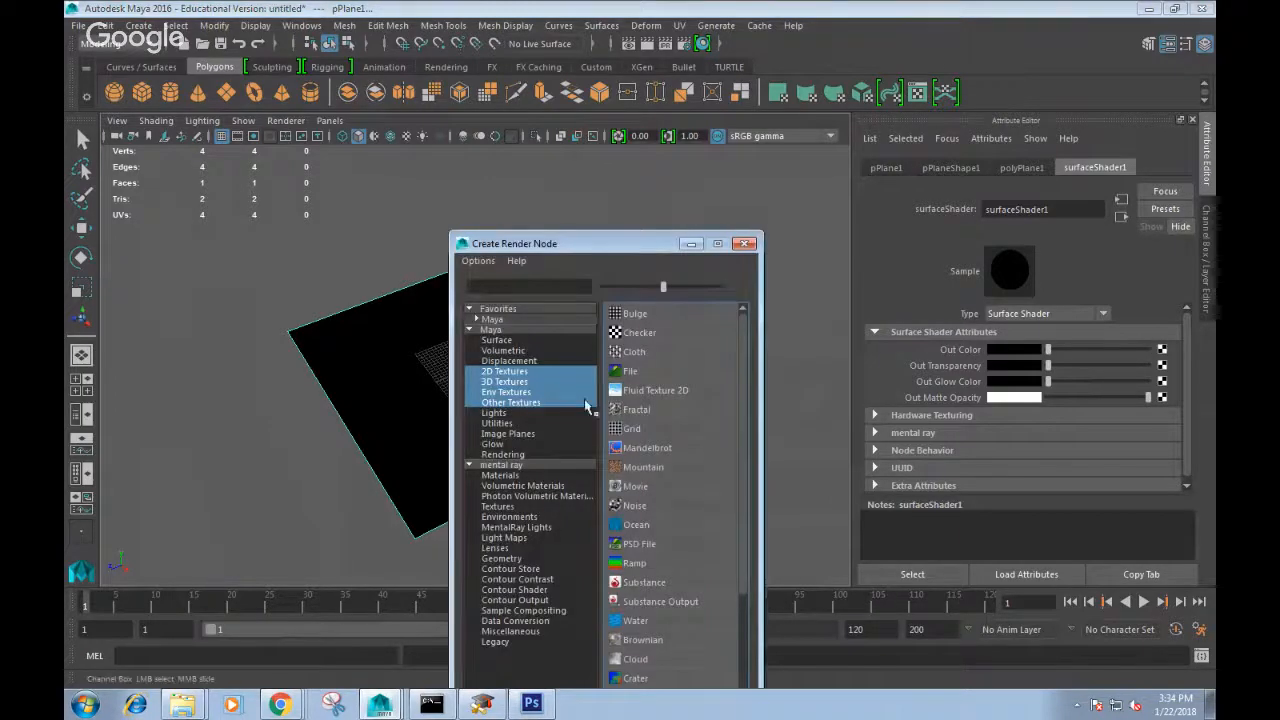
{"action": "left_click", "coordinate": [628, 371]}
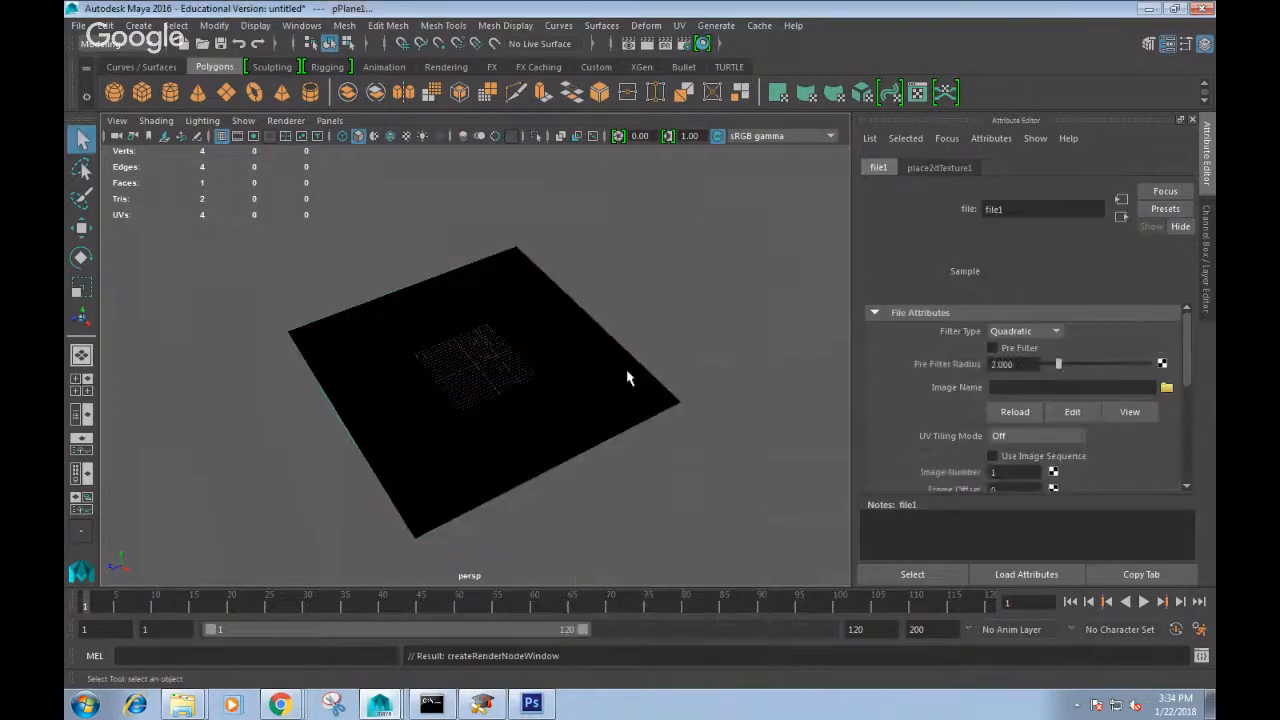
Load lockheed-martin-f-22a-raptor-2_Square.png from the sourceimages folder as the file texture's image.
{"action": "left_click", "coordinate": [1167, 388]}
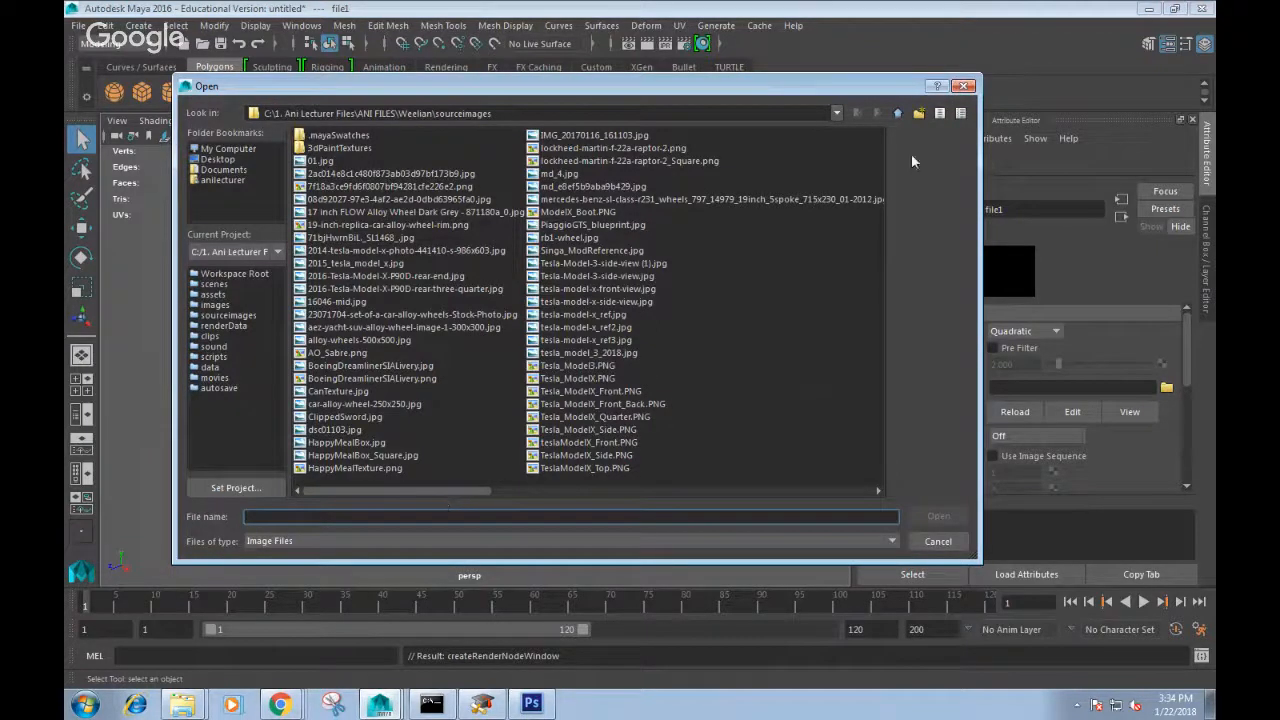
{"action": "left_click", "coordinate": [681, 314]}
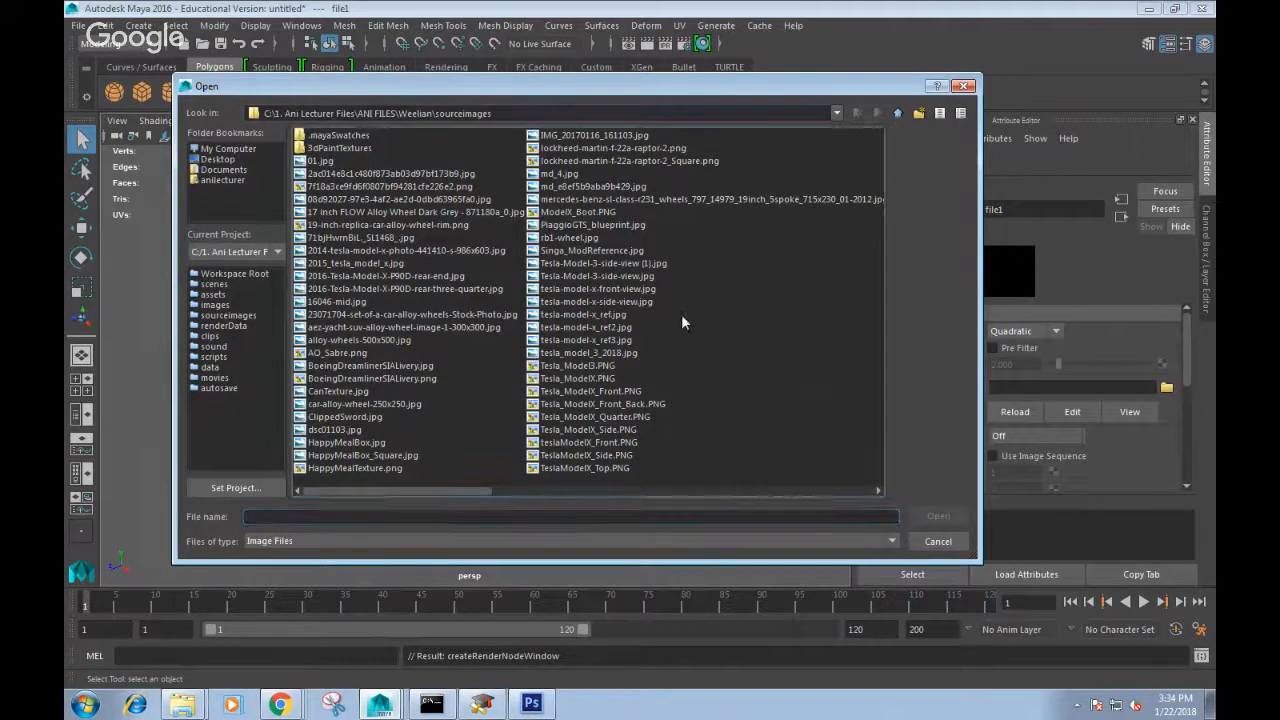
{"action": "left_click_drag", "start_coordinate": [461, 492], "coordinate": [621, 484]}
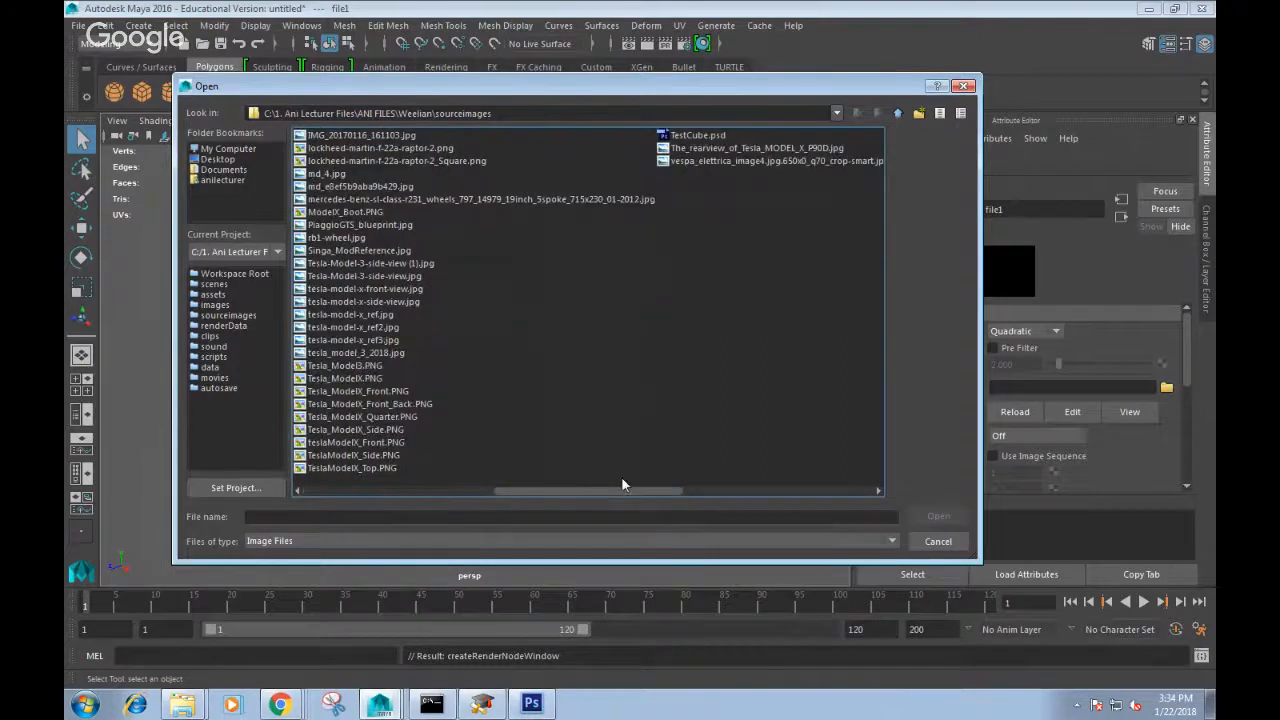
{"action": "left_click", "coordinate": [443, 162]}
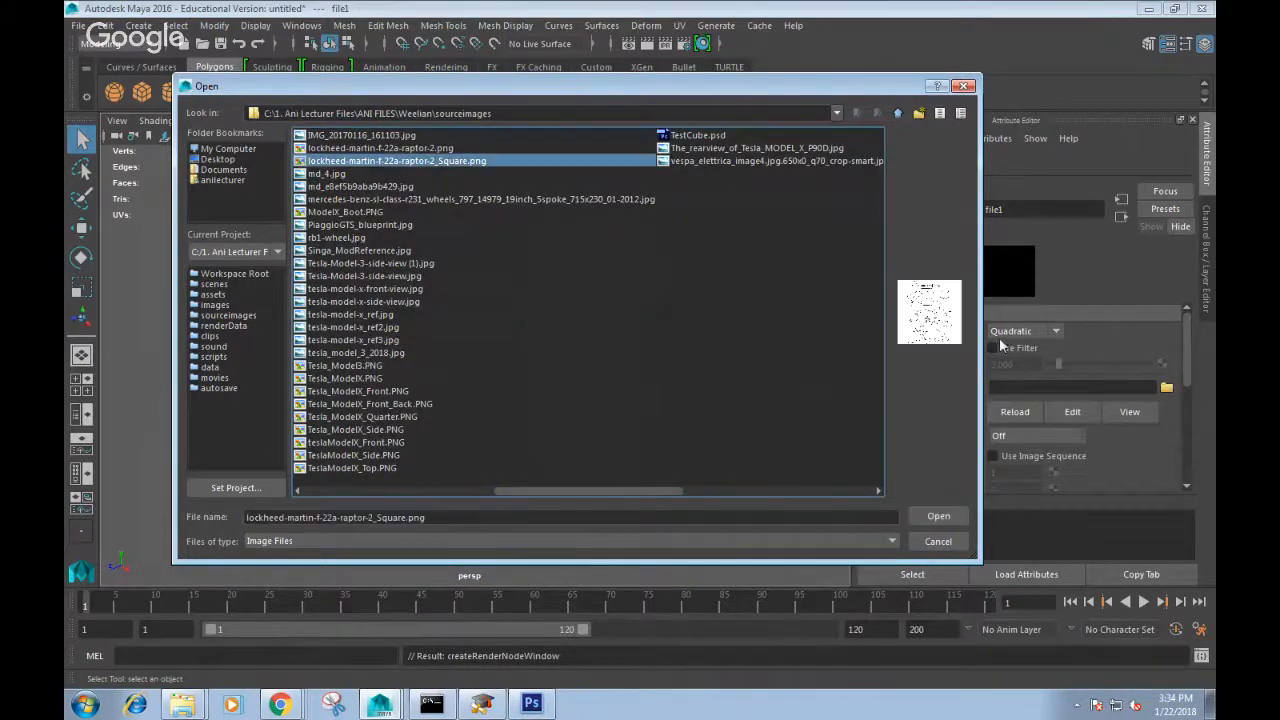
{"action": "left_click", "coordinate": [938, 516]}
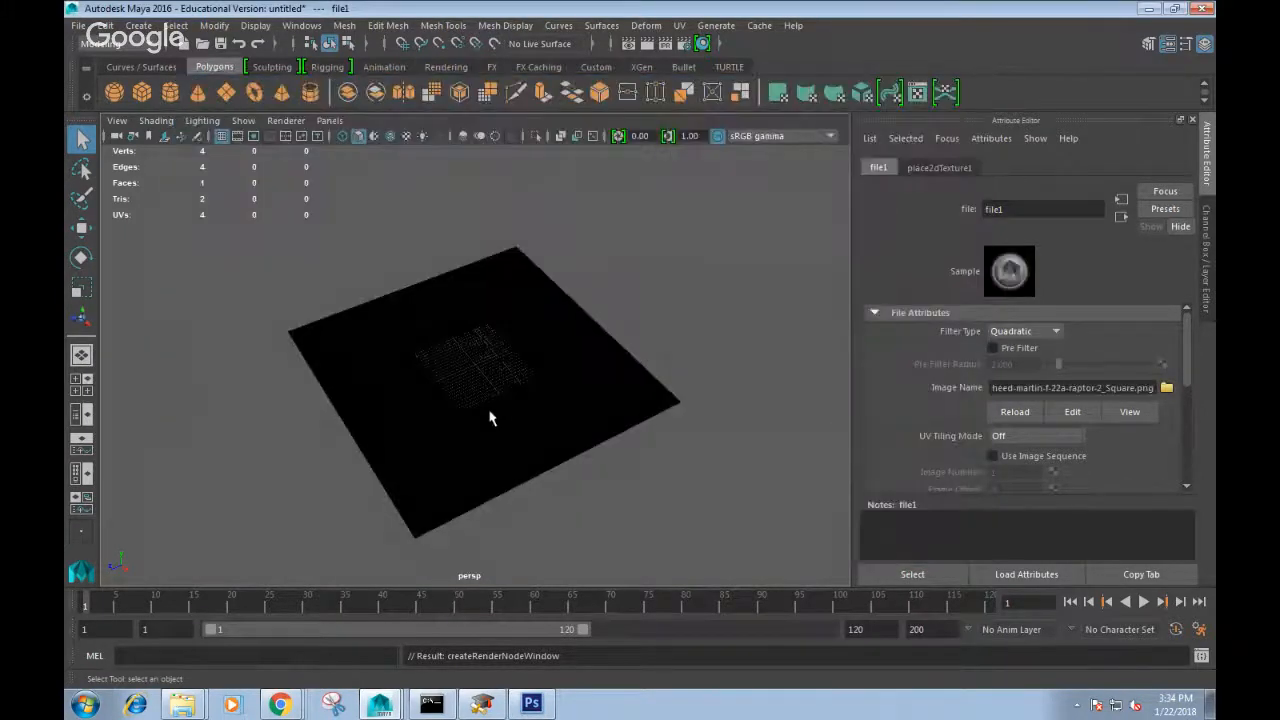
Turn on textured display in the perspective view and deselect everything to show the blueprint on the plane.
{"action": "key", "text": "6"}
{"action": "left_click", "coordinate": [650, 458]}
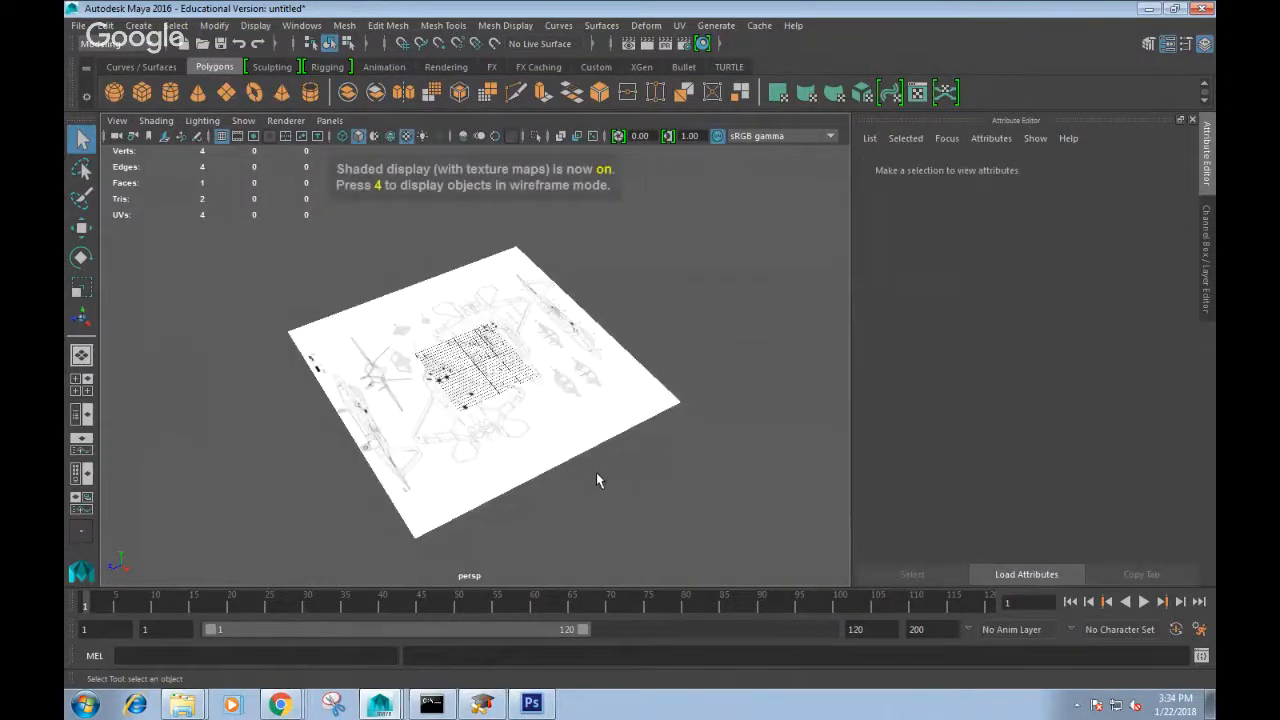
{"action": "mouse_move", "coordinate": [507, 460]}
{"action": "left_mouse_down", "text": "alt"}
{"action": "mouse_move", "coordinate": [619, 452]}
{"action": "mouse_move", "coordinate": [506, 436]}
{"action": "mouse_move", "coordinate": [483, 458]}
{"action": "left_mouse_up", "text": "alt"}
{"action": "scroll", "coordinate": [608, 458], "scroll_direction": "up", "scroll_amount": 5}
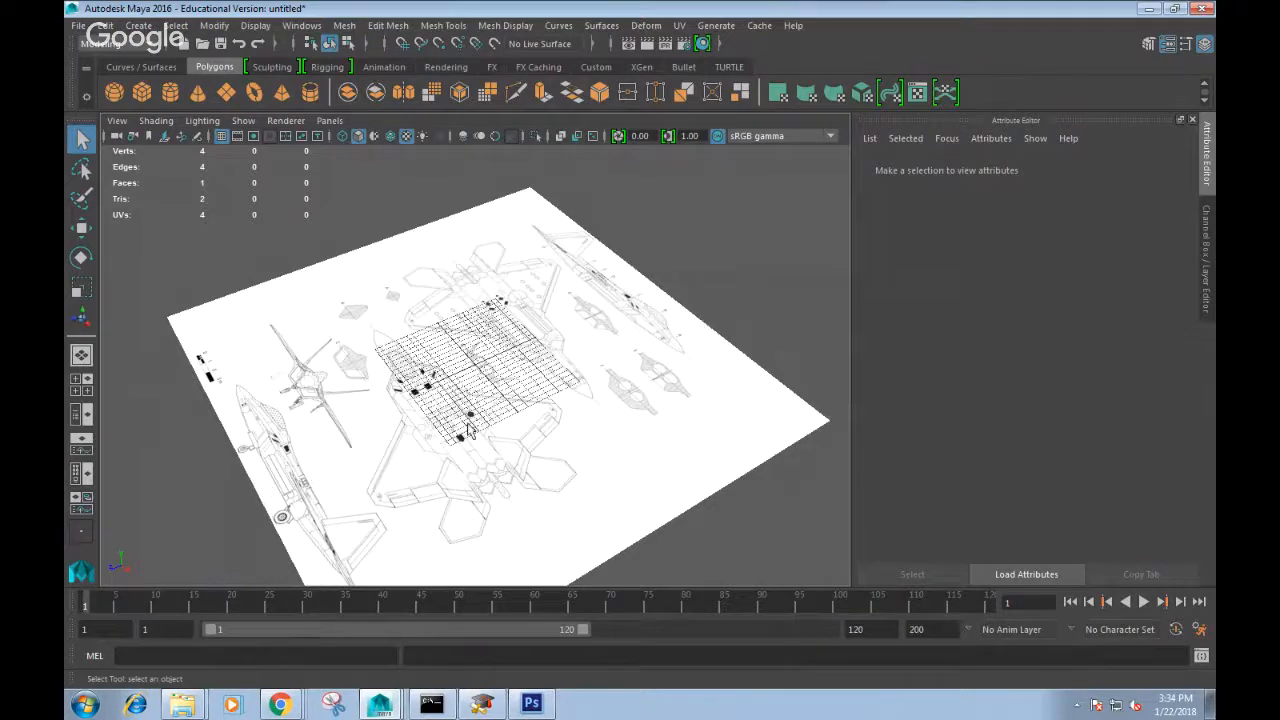
In the top view, rotate the blueprint plane 90 degrees about the Y axis.
{"action": "key", "text": "space"}
{"action": "left_click_drag", "start_coordinate": [540, 488], "coordinate": [499, 494]}
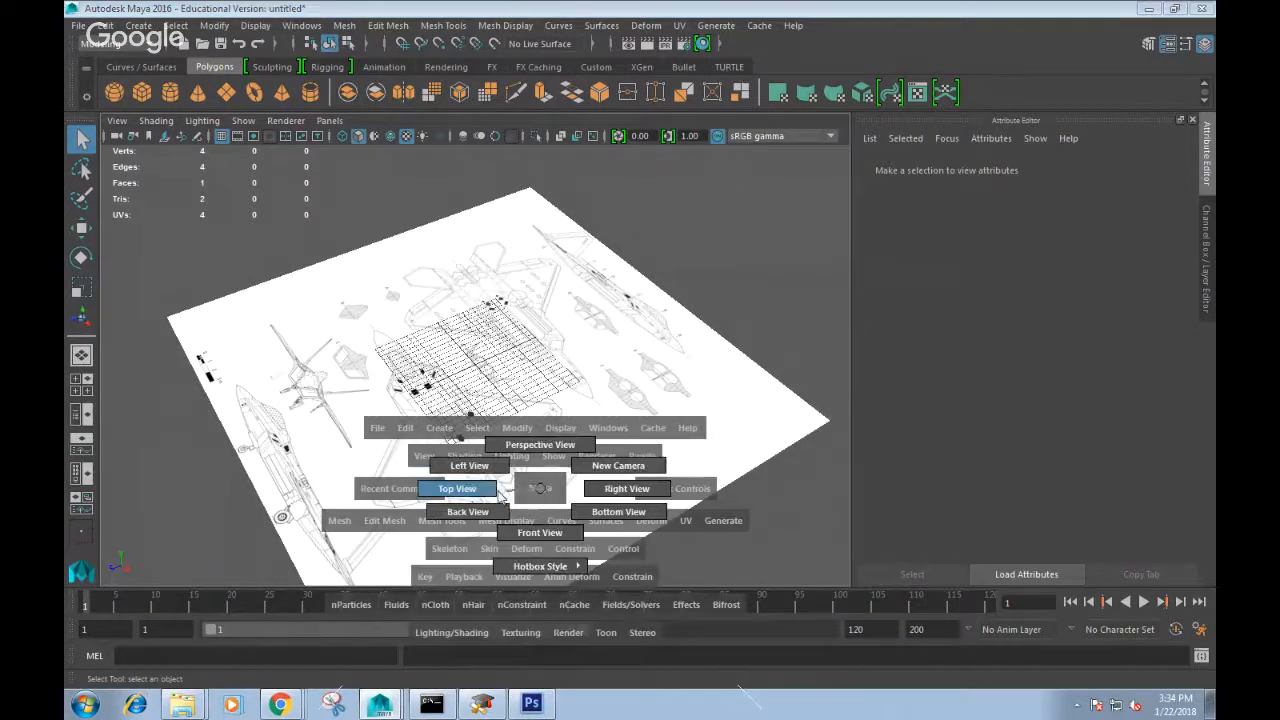
{"action": "key", "text": "space"}
{"action": "left_click_drag", "start_coordinate": [553, 451], "coordinate": [462, 455]}
{"action": "left_click", "coordinate": [588, 425]}
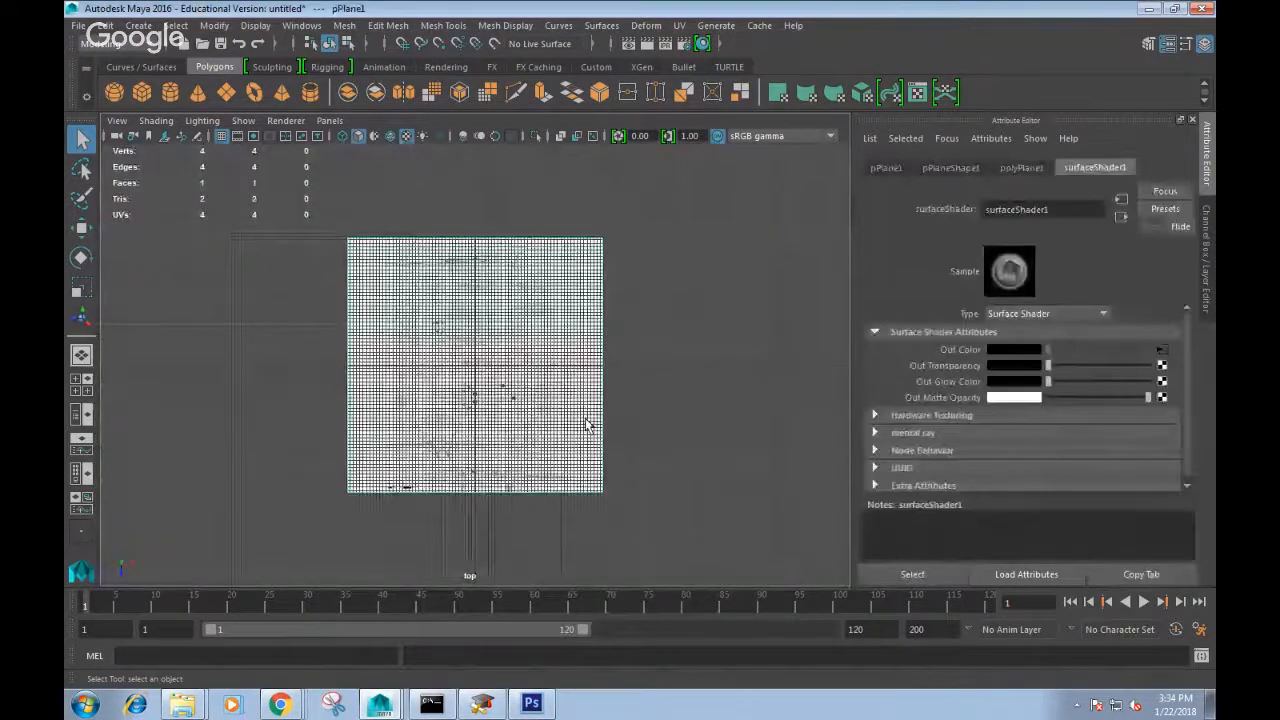
{"action": "key", "text": "e"}
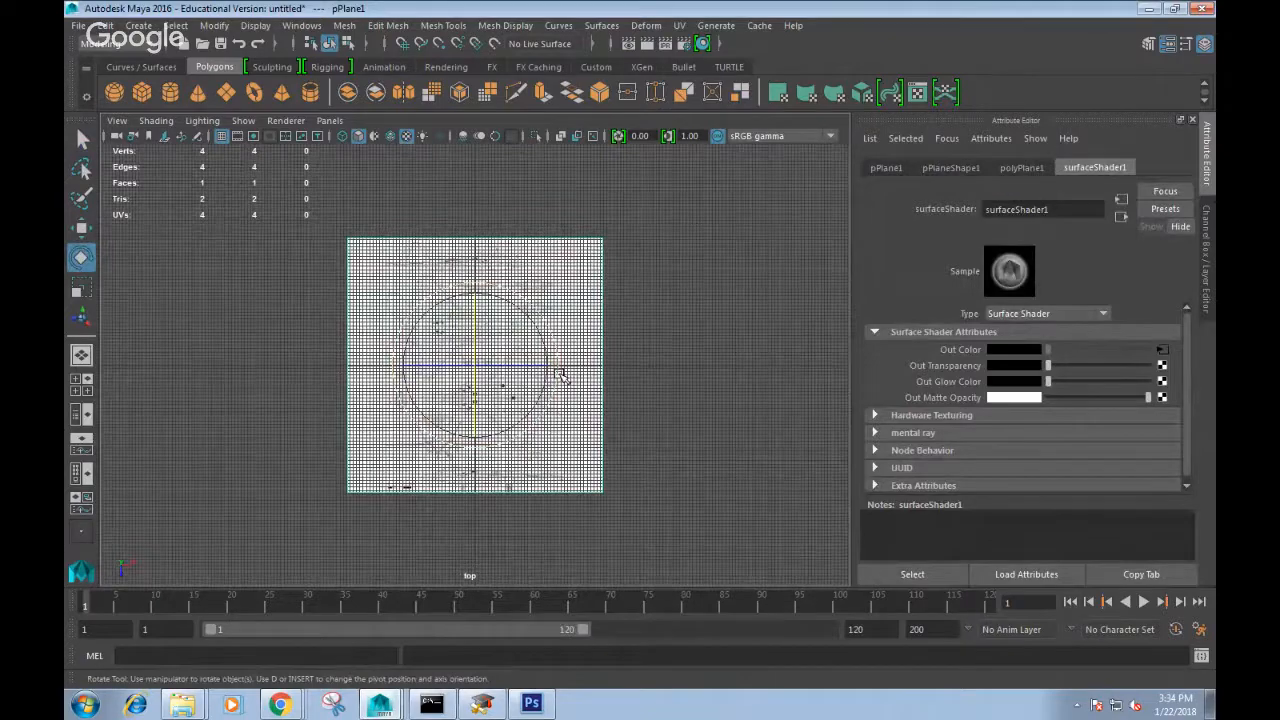
{"action": "left_click_drag", "start_coordinate": [561, 374], "coordinate": [535, 280]}
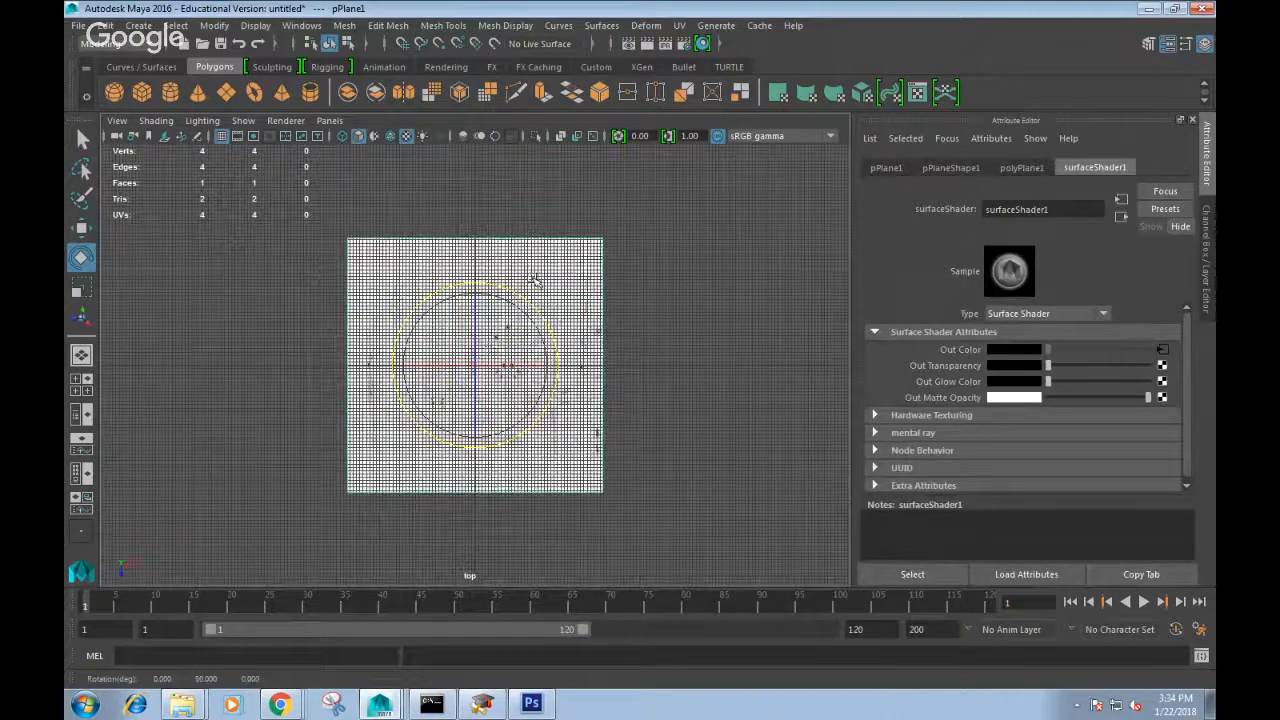
Move the blueprint plane to about -9.94 in X so the jet's top-view drawing is centred on the grid's vertical centre line.
{"action": "scroll", "coordinate": [535, 280], "scroll_direction": "up", "scroll_amount": 5}
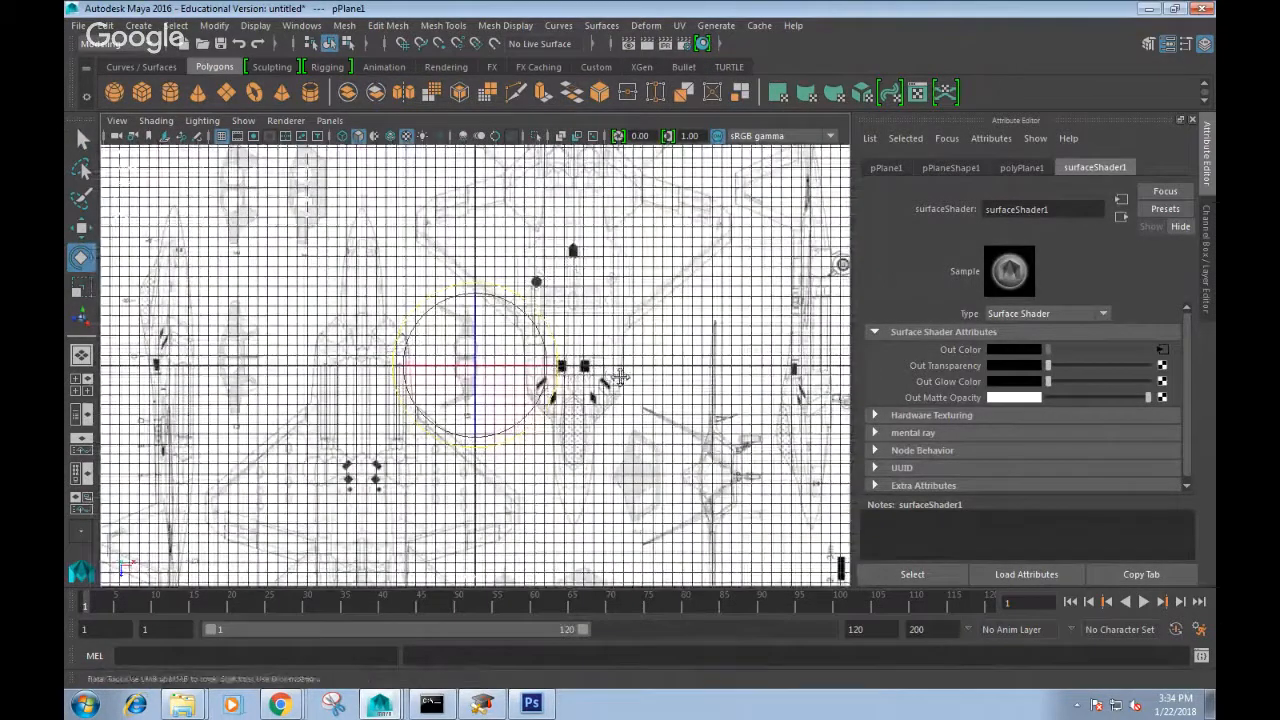
{"action": "scroll", "coordinate": [557, 367], "scroll_direction": "up", "scroll_amount": 4}
{"action": "scroll", "coordinate": [570, 402], "scroll_direction": "down", "scroll_amount": 1}
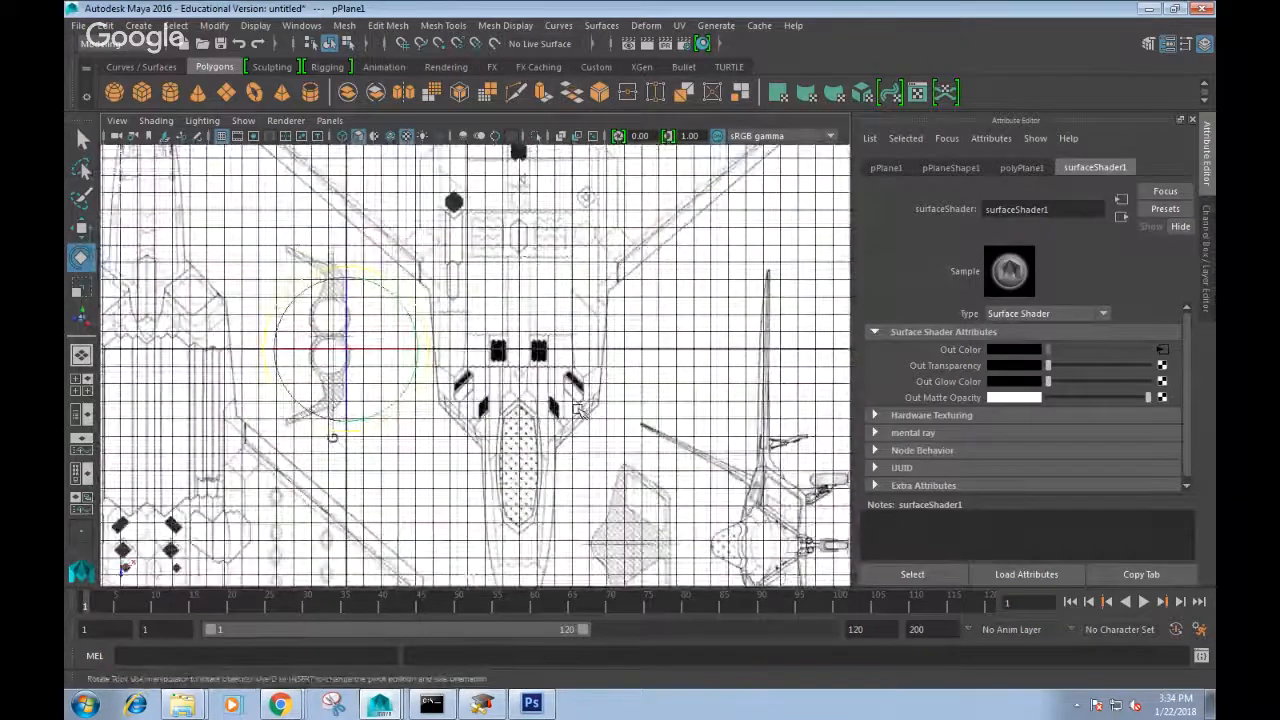
{"action": "key", "text": "w"}
{"action": "middle_click_drag", "start_coordinate": [420, 350], "coordinate": [248, 350], "text": "alt"}
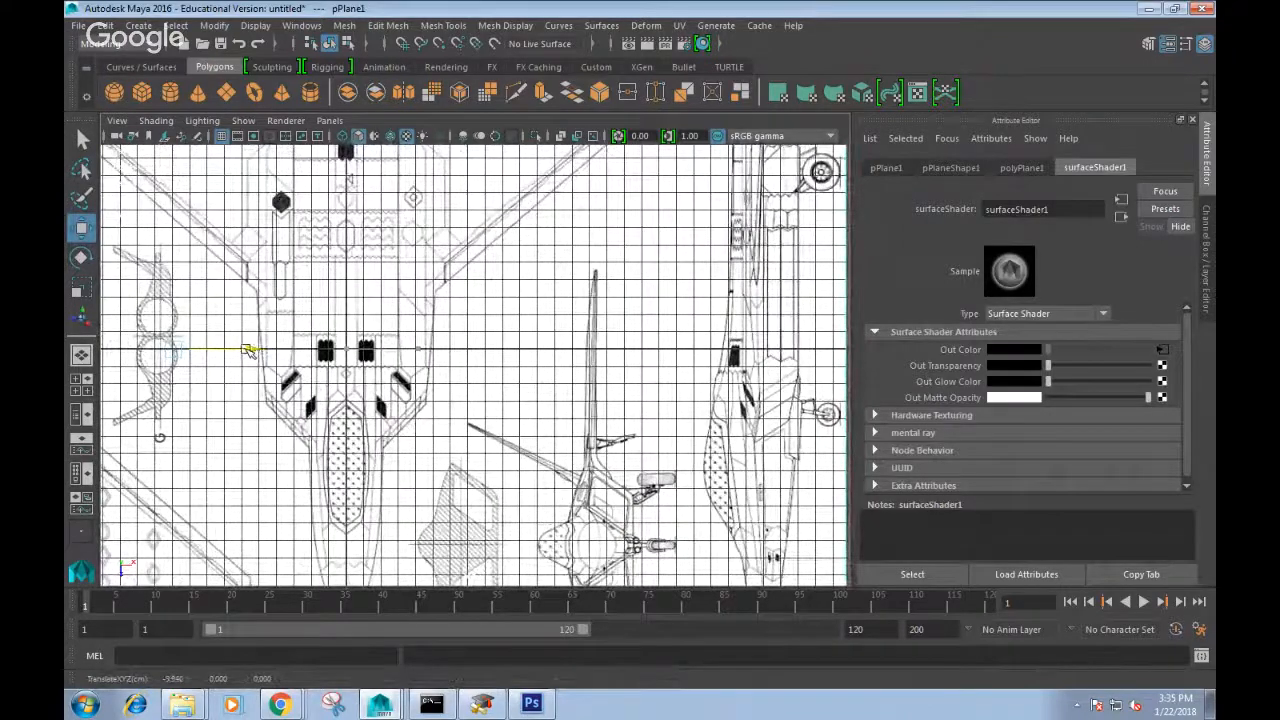
{"action": "scroll", "coordinate": [252, 354], "scroll_direction": "down", "scroll_amount": 2}
{"action": "middle_click_drag", "start_coordinate": [302, 408], "coordinate": [442, 438], "text": "alt"}
{"action": "middle_click_drag", "start_coordinate": [548, 273], "coordinate": [540, 425], "text": "alt"}
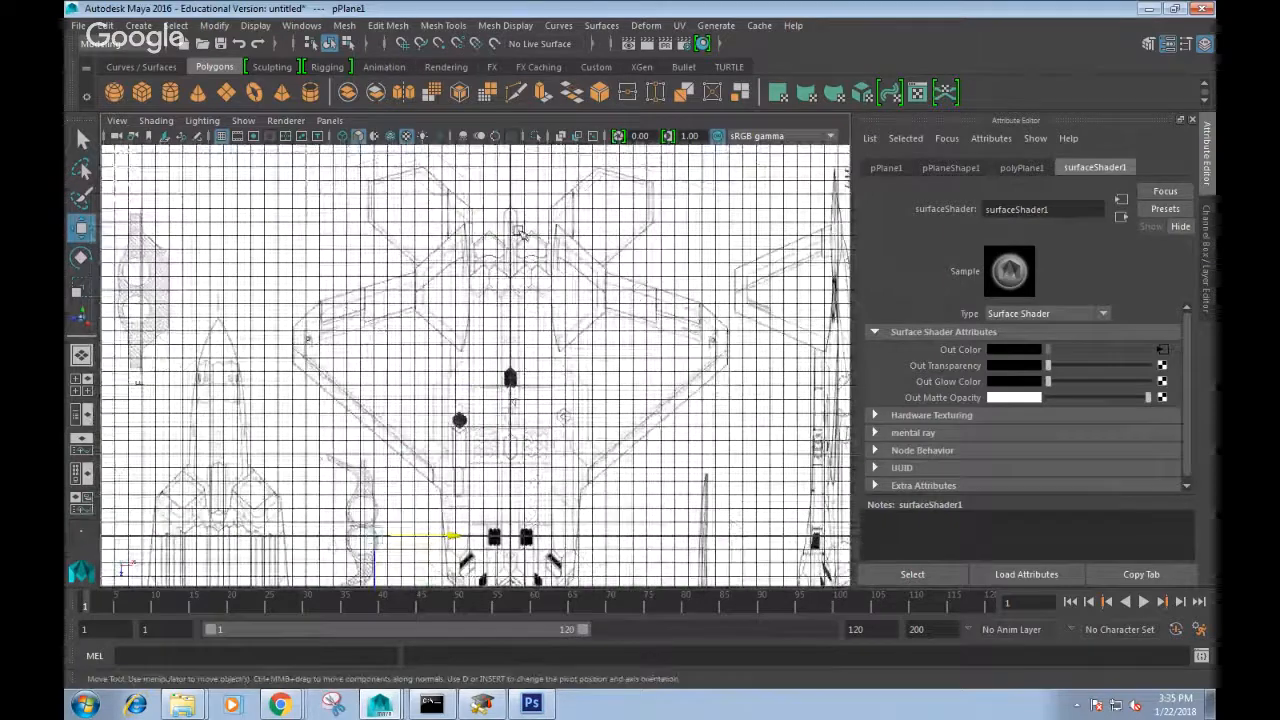
{"action": "scroll", "coordinate": [518, 236], "scroll_direction": "down", "scroll_amount": 1}
{"action": "scroll", "coordinate": [588, 341], "scroll_direction": "down", "scroll_amount": 3}
{"action": "scroll", "coordinate": [588, 343], "scroll_direction": "up", "scroll_amount": 1}
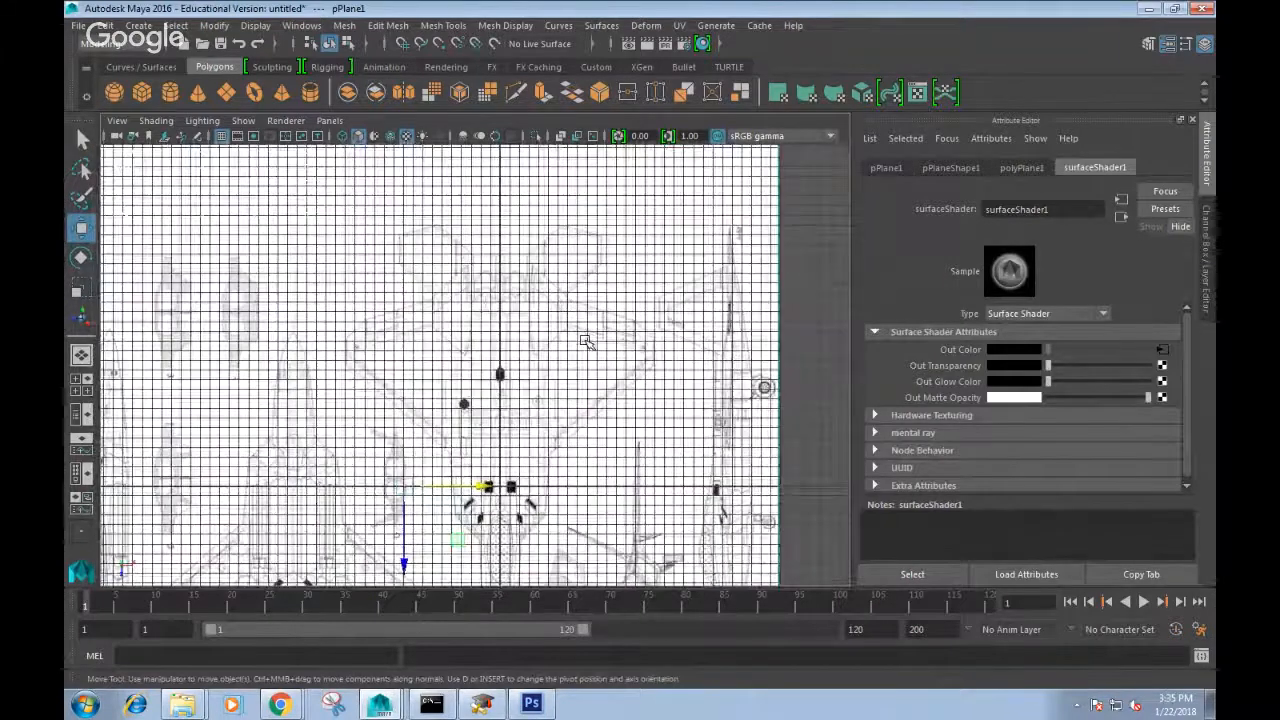
In the perspective view, duplicate the blueprint plane and raise the copy to about 15.87 in Y.
{"action": "key", "text": "space"}
{"action": "left_click_drag", "start_coordinate": [585, 343], "coordinate": [583, 306]}
{"action": "scroll", "coordinate": [583, 306], "scroll_direction": "down", "scroll_amount": 6}
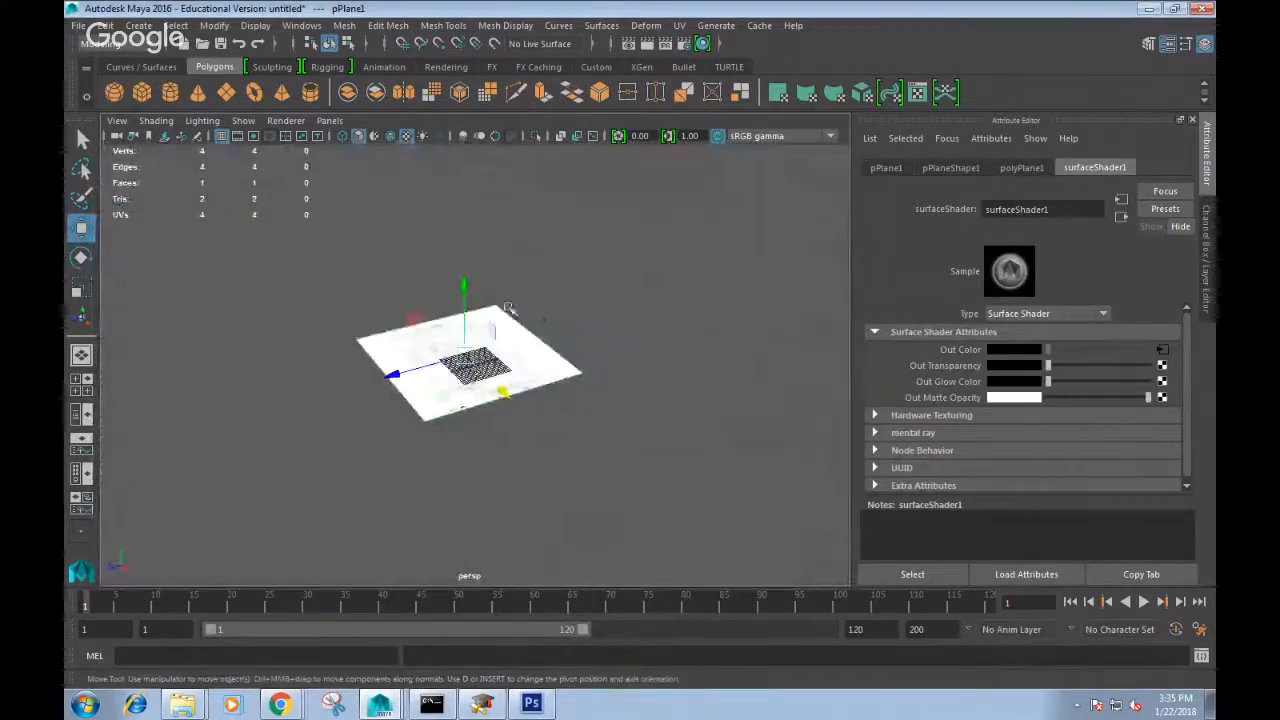
{"action": "scroll", "coordinate": [464, 288], "scroll_direction": "up", "scroll_amount": 5}
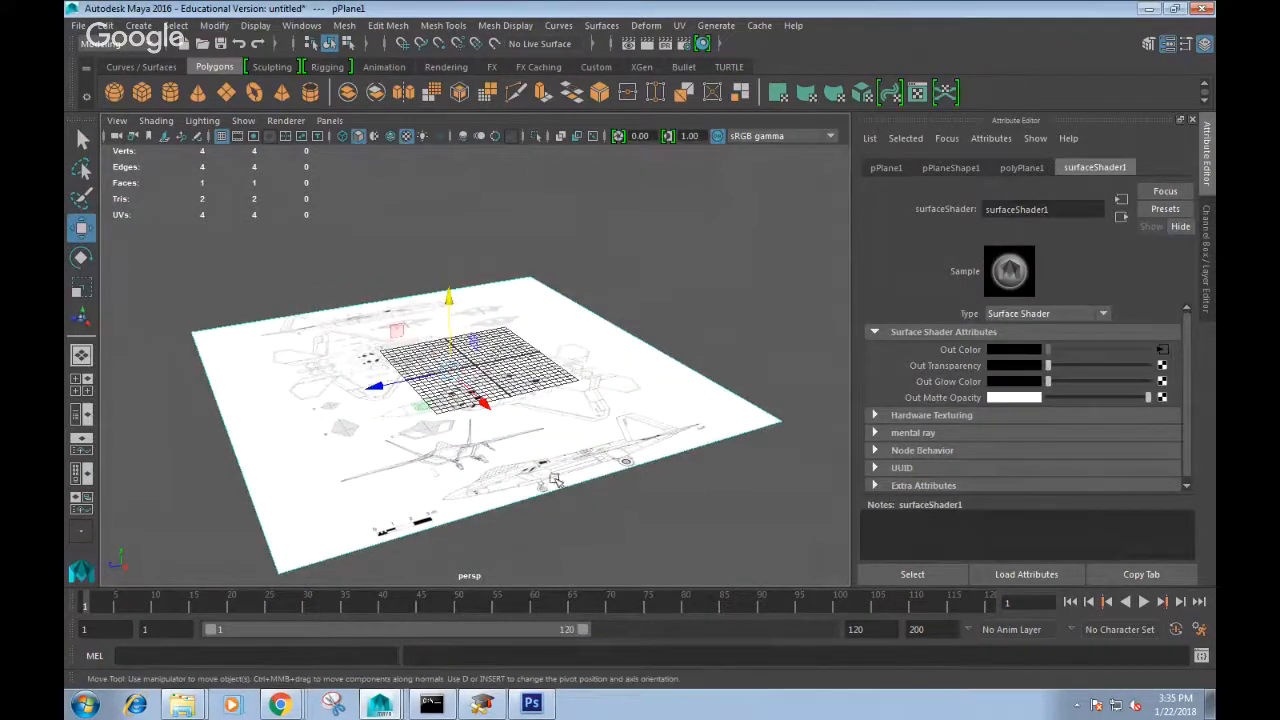
{"action": "key", "text": "ctrl+d"}
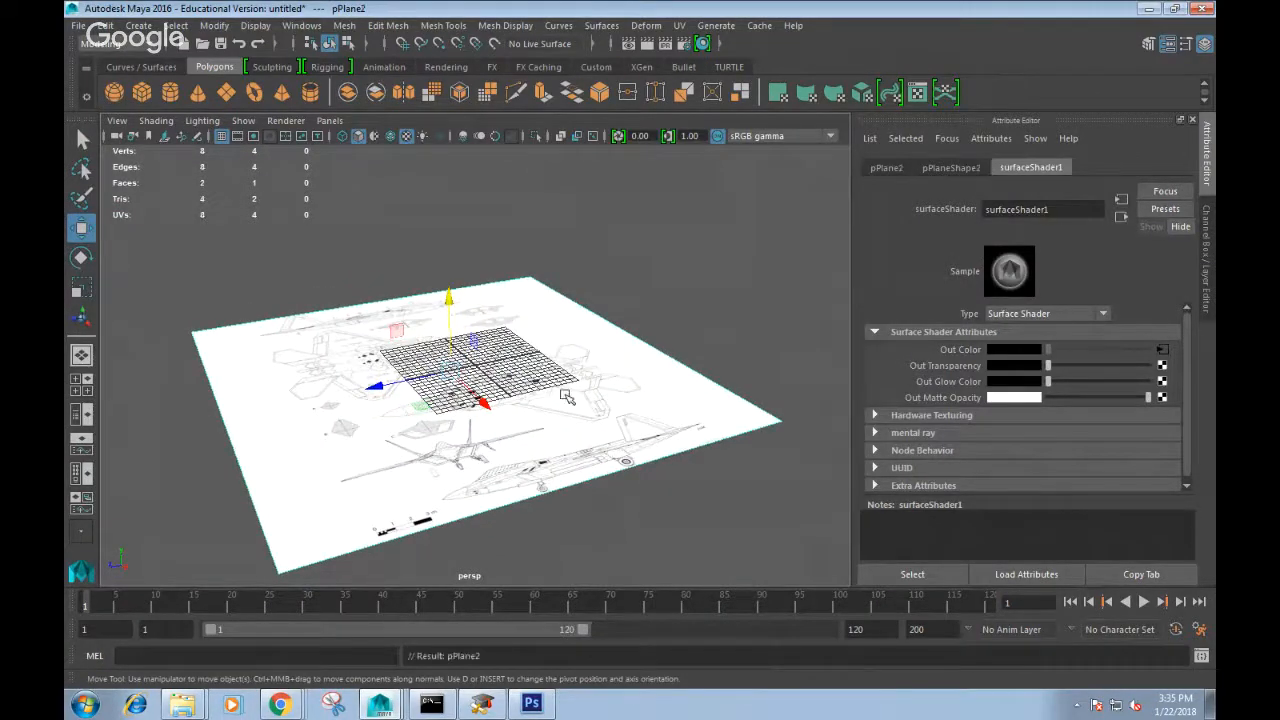
{"action": "left_click_drag", "start_coordinate": [452, 305], "coordinate": [540, 292]}
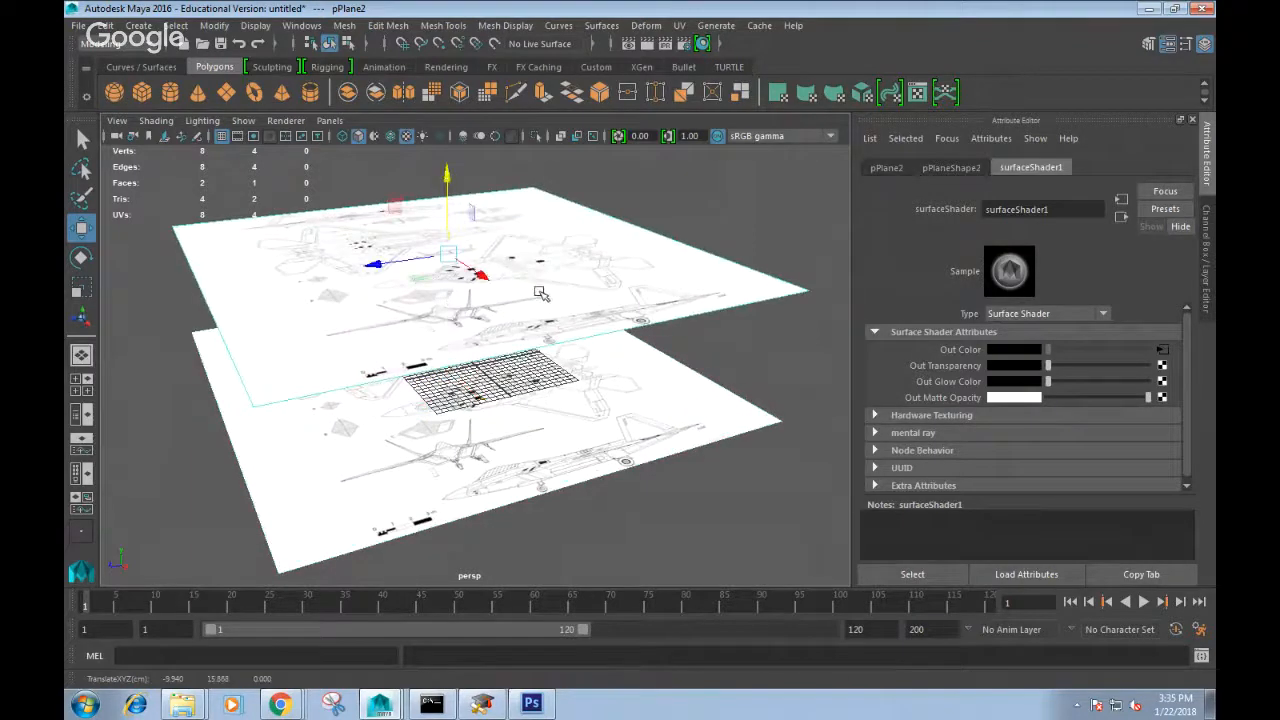
Rotate the duplicated blueprint plane 90 degrees about X so it stands upright.
{"action": "key", "text": "e"}
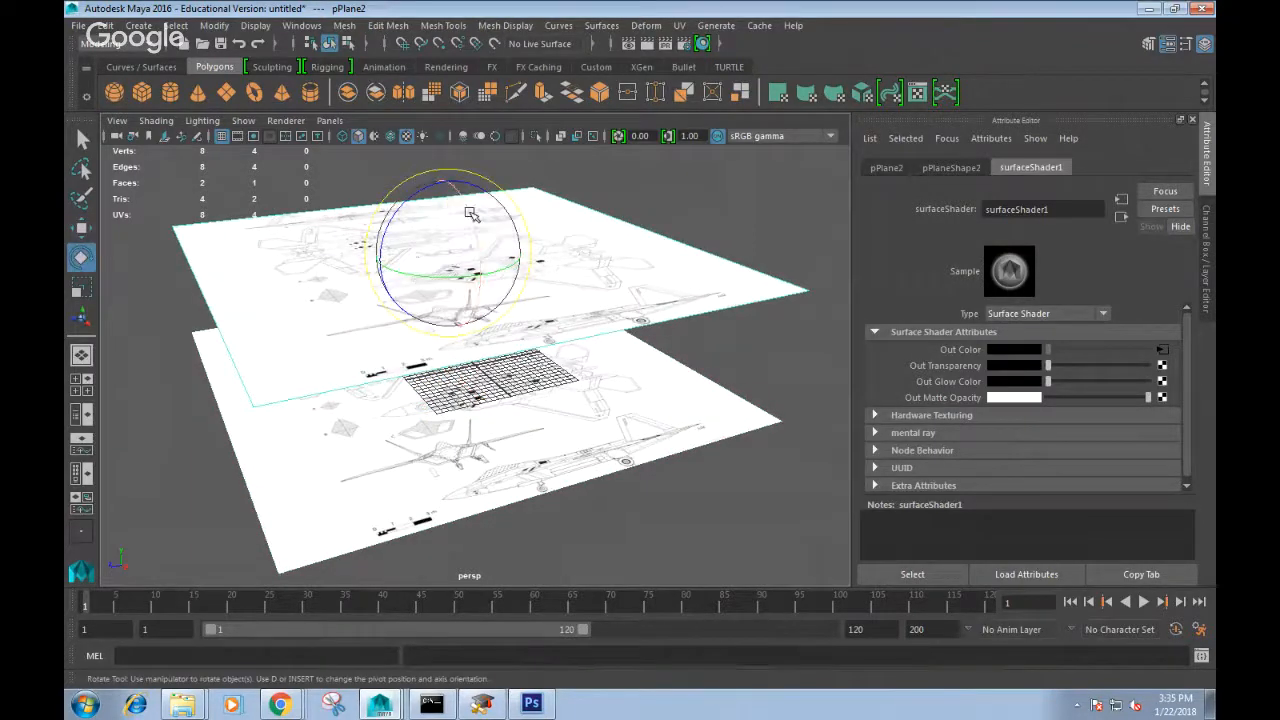
{"action": "left_click_drag", "start_coordinate": [470, 213], "coordinate": [478, 327]}
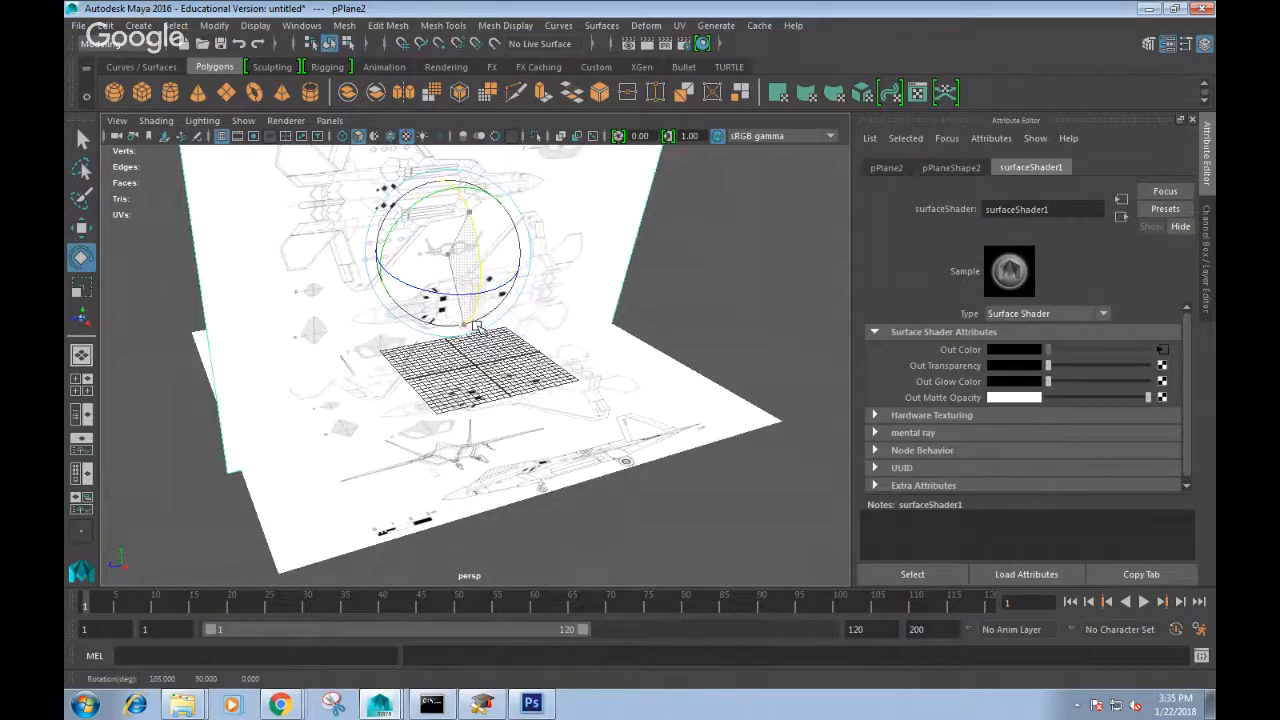
{"action": "left_click_drag", "start_coordinate": [478, 326], "coordinate": [478, 322]}
{"action": "scroll", "coordinate": [561, 319], "scroll_direction": "down", "scroll_amount": 4}
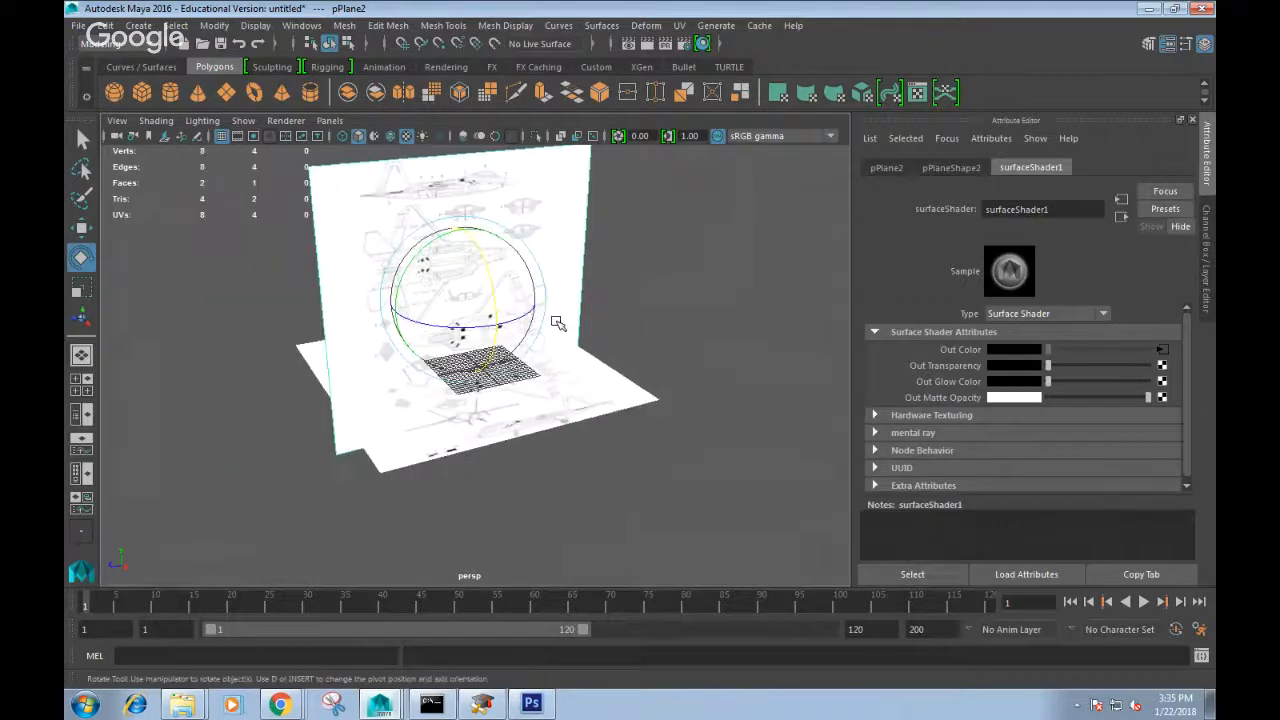
Raise the upright blueprint plane to Translate Y about 38.69 and move it back to Translate X about -55.53.
{"action": "left_click", "coordinate": [1208, 265]}
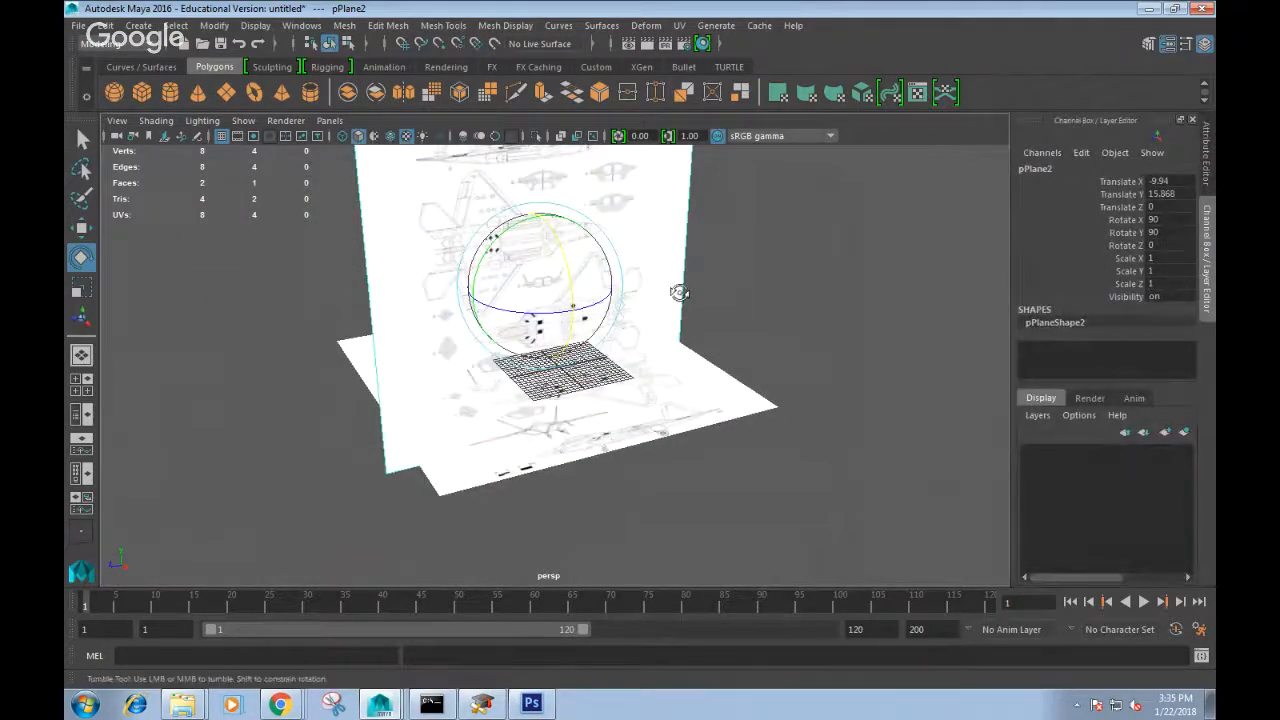
{"action": "left_click_drag", "start_coordinate": [677, 289], "coordinate": [679, 297], "text": "alt"}
{"action": "middle_click_drag", "start_coordinate": [573, 292], "coordinate": [571, 327], "text": "alt"}
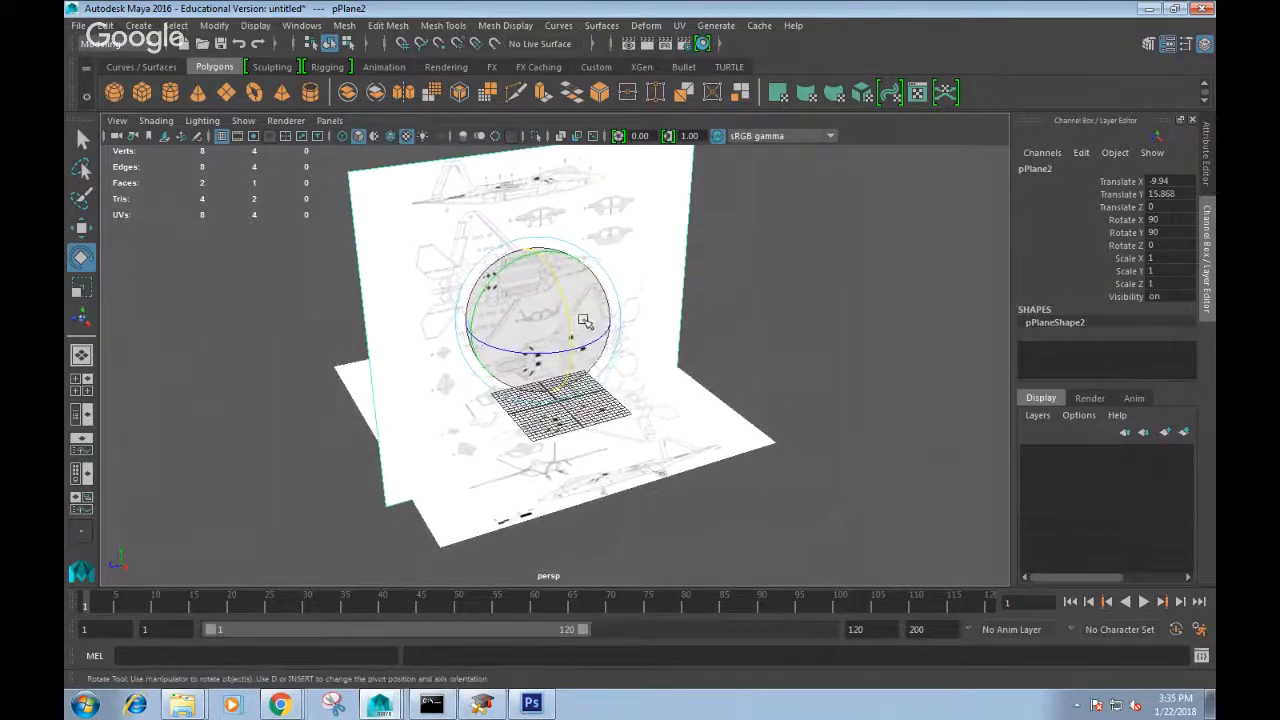
{"action": "key", "text": "w"}
{"action": "left_click_drag", "start_coordinate": [534, 249], "coordinate": [537, 155]}
{"action": "scroll", "coordinate": [623, 313], "scroll_direction": "up", "scroll_amount": 3}
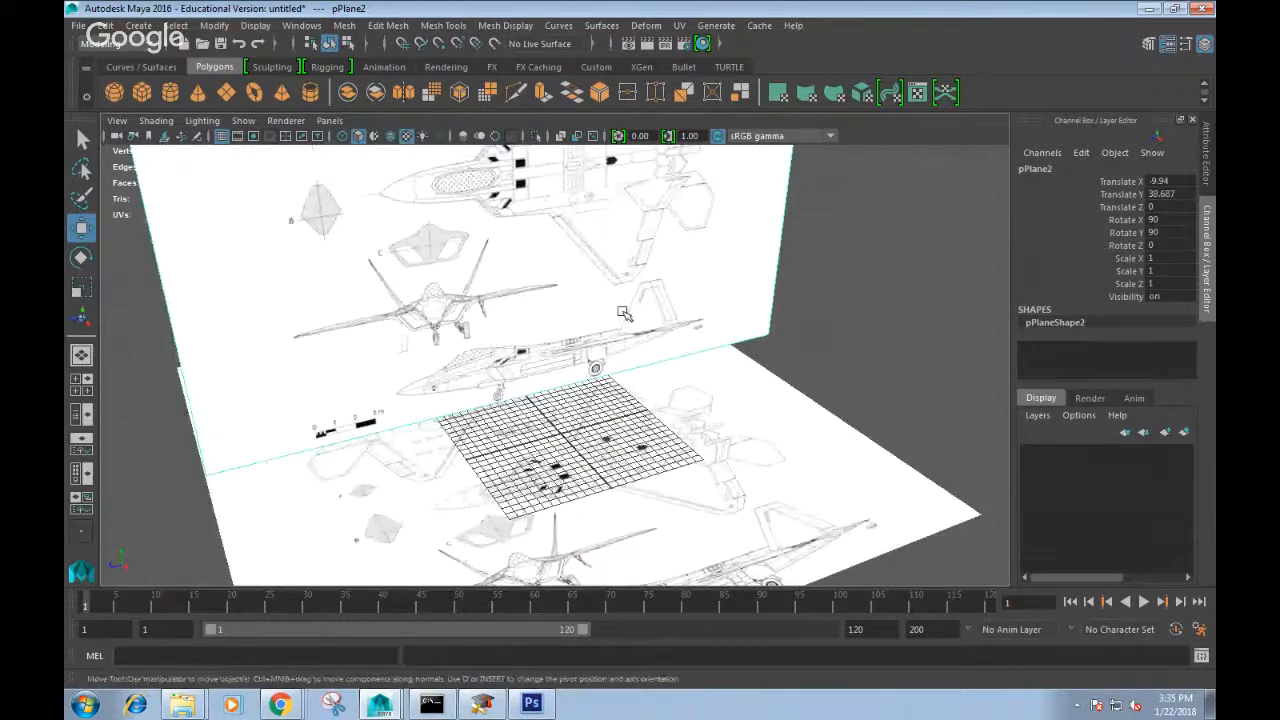
{"action": "scroll", "coordinate": [623, 313], "scroll_direction": "up", "scroll_amount": 2}
{"action": "scroll", "coordinate": [600, 295], "scroll_direction": "down", "scroll_amount": 8}
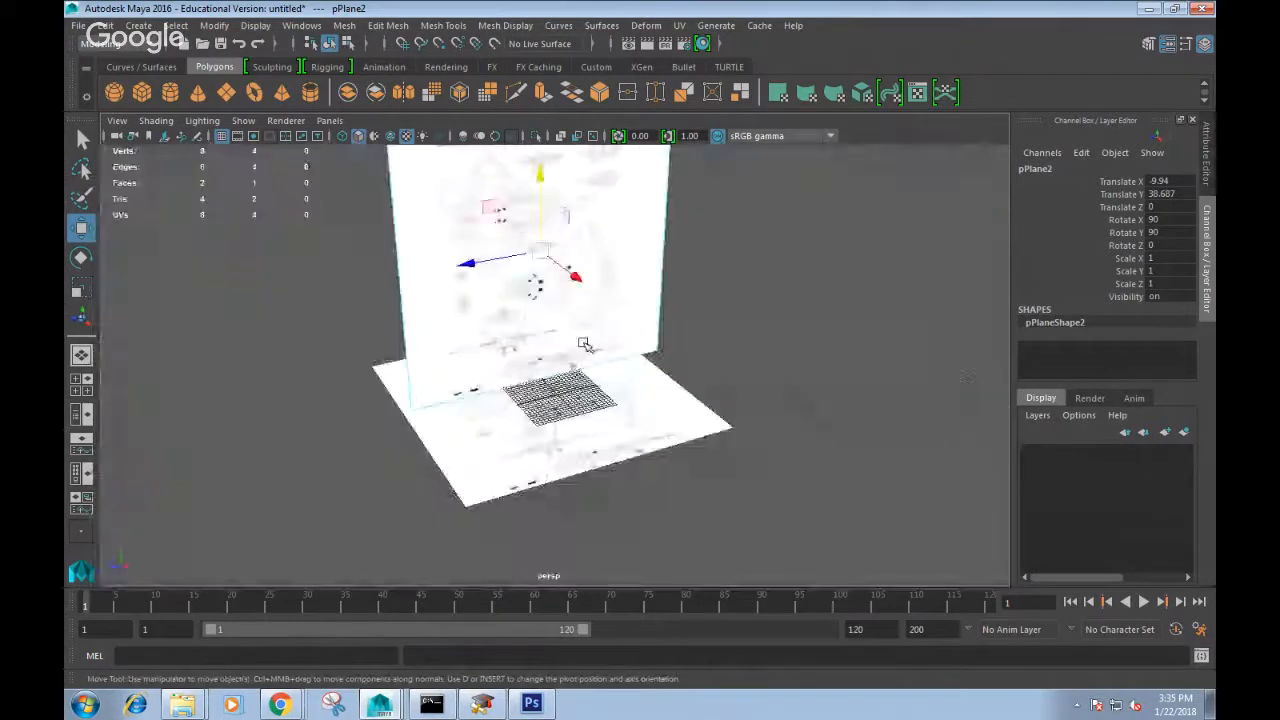
{"action": "left_click_drag", "start_coordinate": [575, 278], "coordinate": [509, 214]}
{"action": "scroll", "coordinate": [645, 410], "scroll_direction": "up", "scroll_amount": 3}
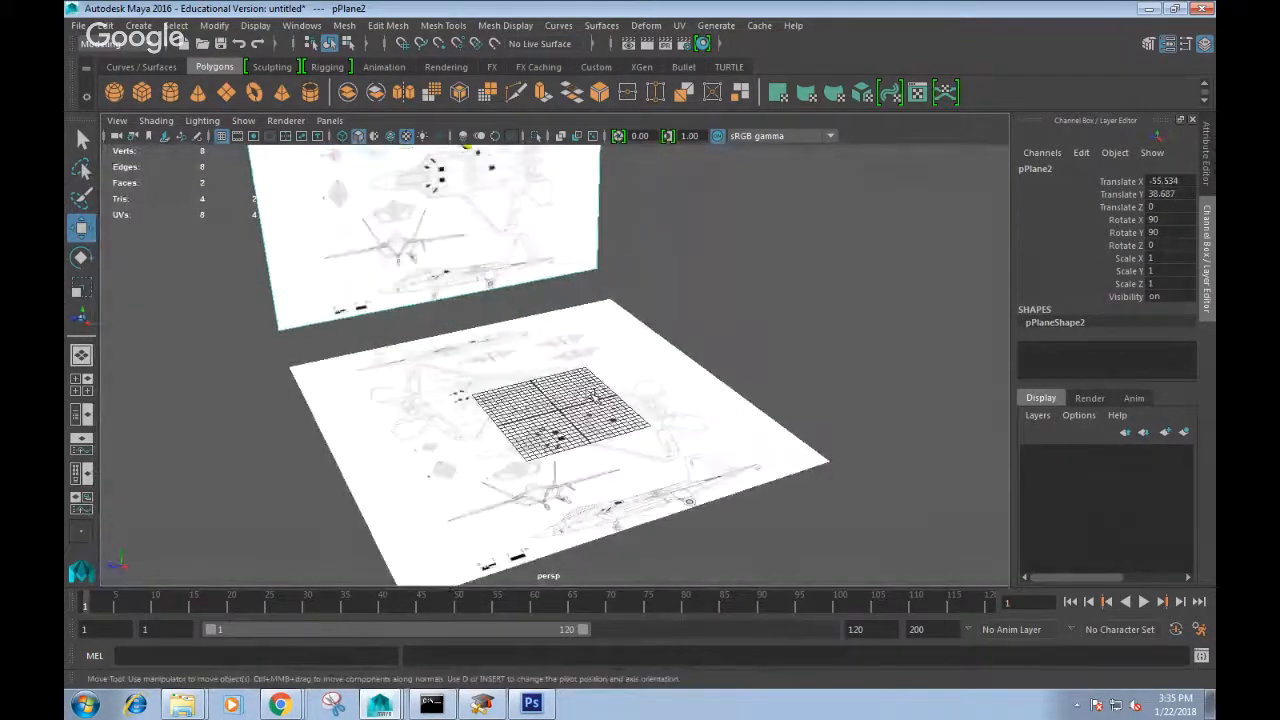
In the side view, move the upright plane's pivot down to the jet's side profile and lower the plane to Translate Y about 38.36.
{"action": "key", "text": "space"}
{"action": "left_click_drag", "start_coordinate": [651, 399], "coordinate": [664, 418]}
{"action": "scroll", "coordinate": [616, 383], "scroll_direction": "down", "scroll_amount": 3}
{"action": "middle_click_drag", "start_coordinate": [614, 380], "coordinate": [614, 514], "text": "alt"}
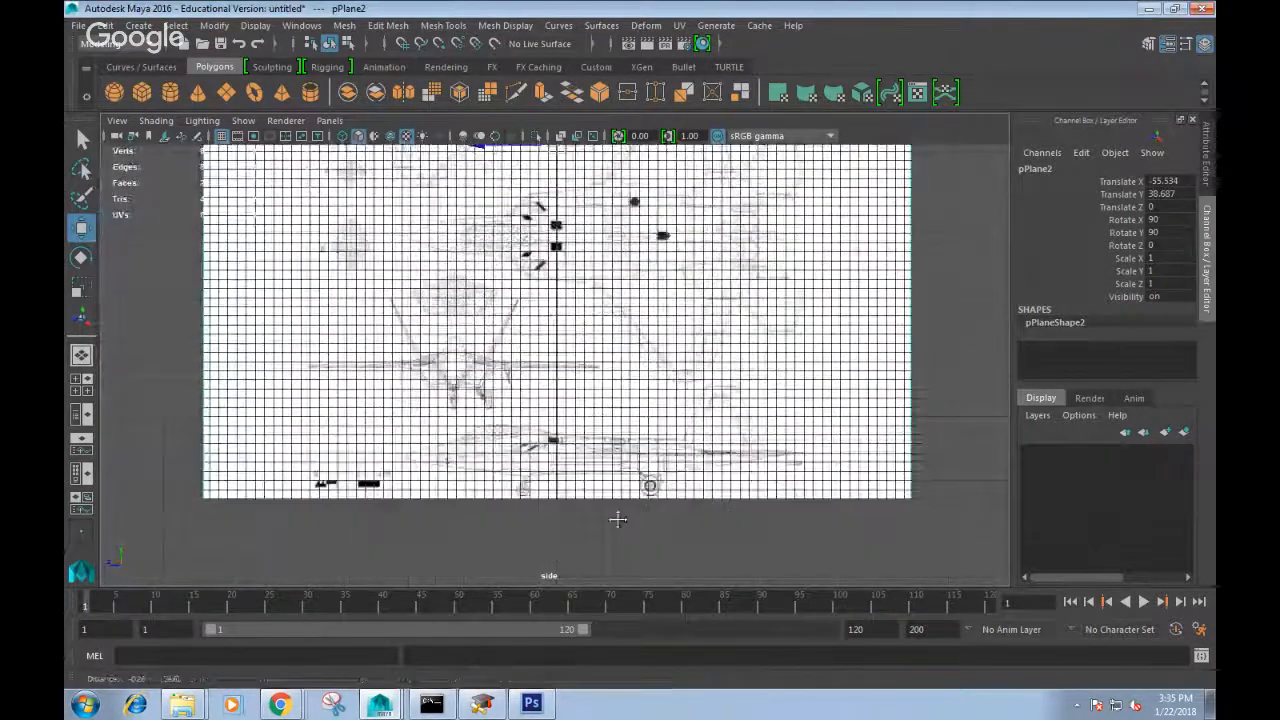
{"action": "scroll", "coordinate": [623, 500], "scroll_direction": "down", "scroll_amount": 3}
{"action": "scroll", "coordinate": [565, 263], "scroll_direction": "up", "scroll_amount": 1}
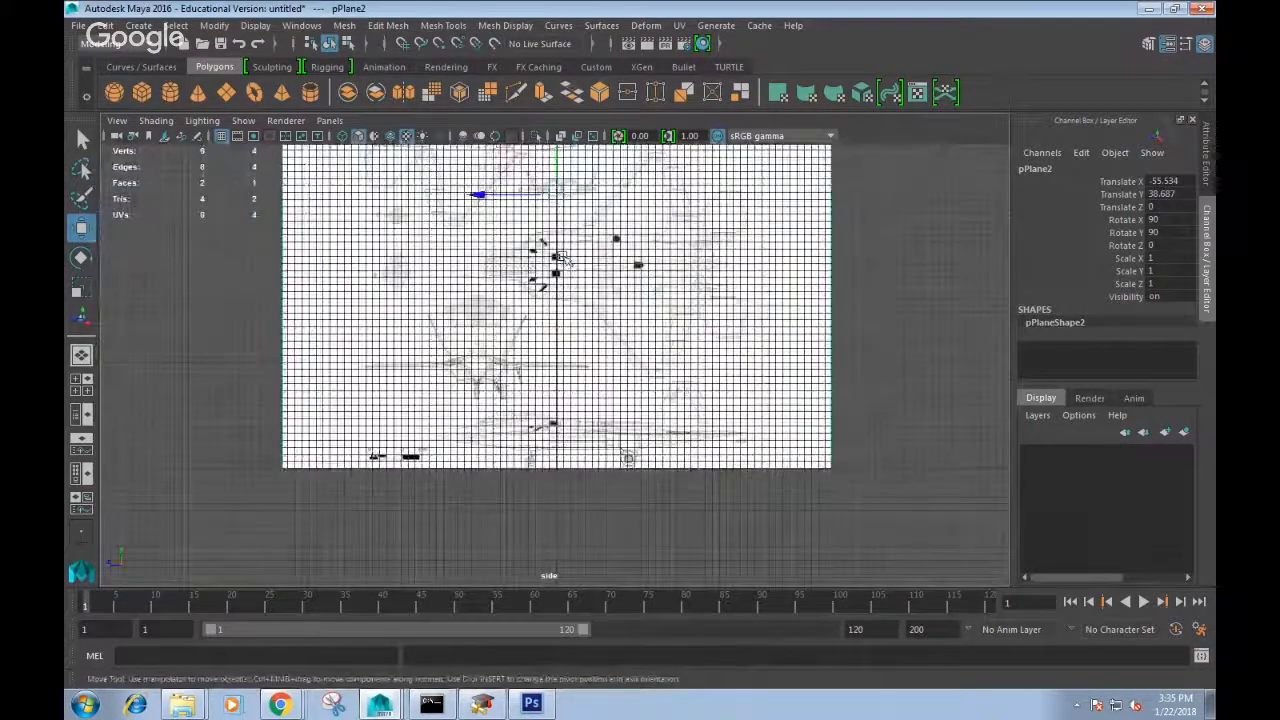
{"action": "key", "text": "d"}
{"action": "left_click_drag", "start_coordinate": [557, 150], "coordinate": [560, 240]}
{"action": "key", "text": "d"}
{"action": "scroll", "coordinate": [594, 204], "scroll_direction": "up", "scroll_amount": 5}
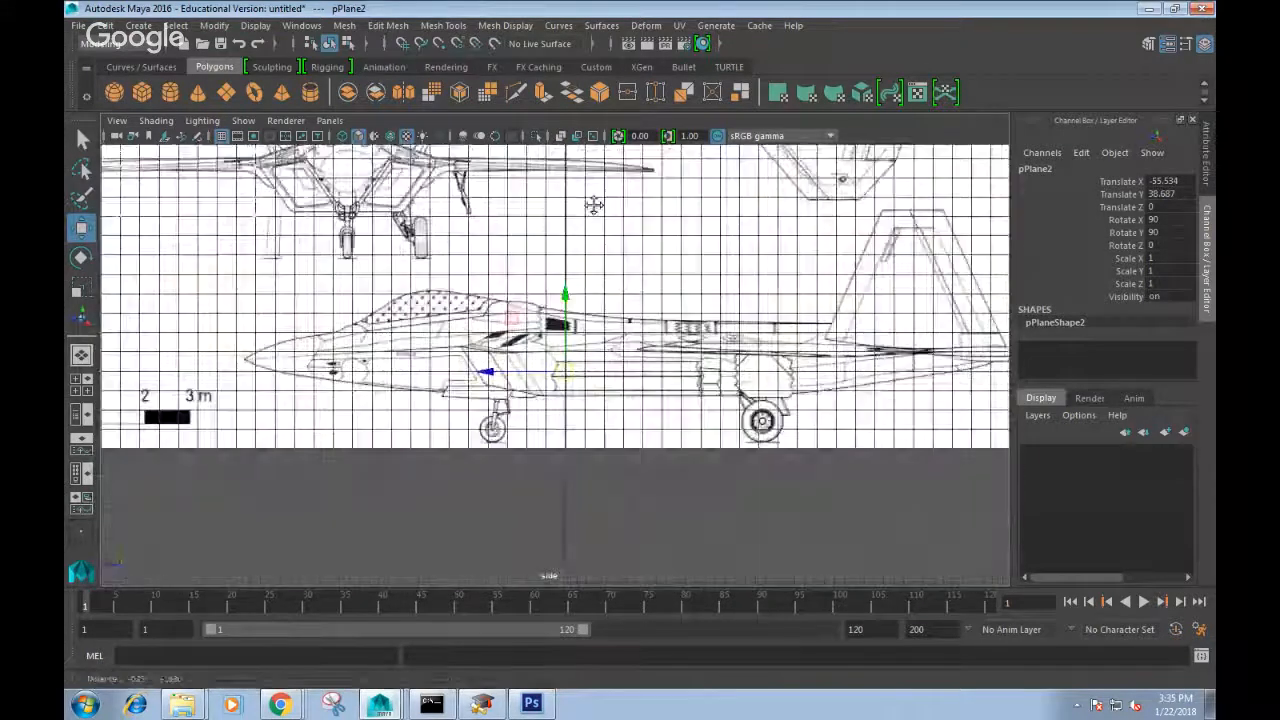
{"action": "mouse_move", "coordinate": [565, 305]}
{"action": "left_mouse_down"}
{"action": "mouse_move", "coordinate": [565, 229]}
{"action": "mouse_move", "coordinate": [562, 311]}
{"action": "left_mouse_up"}
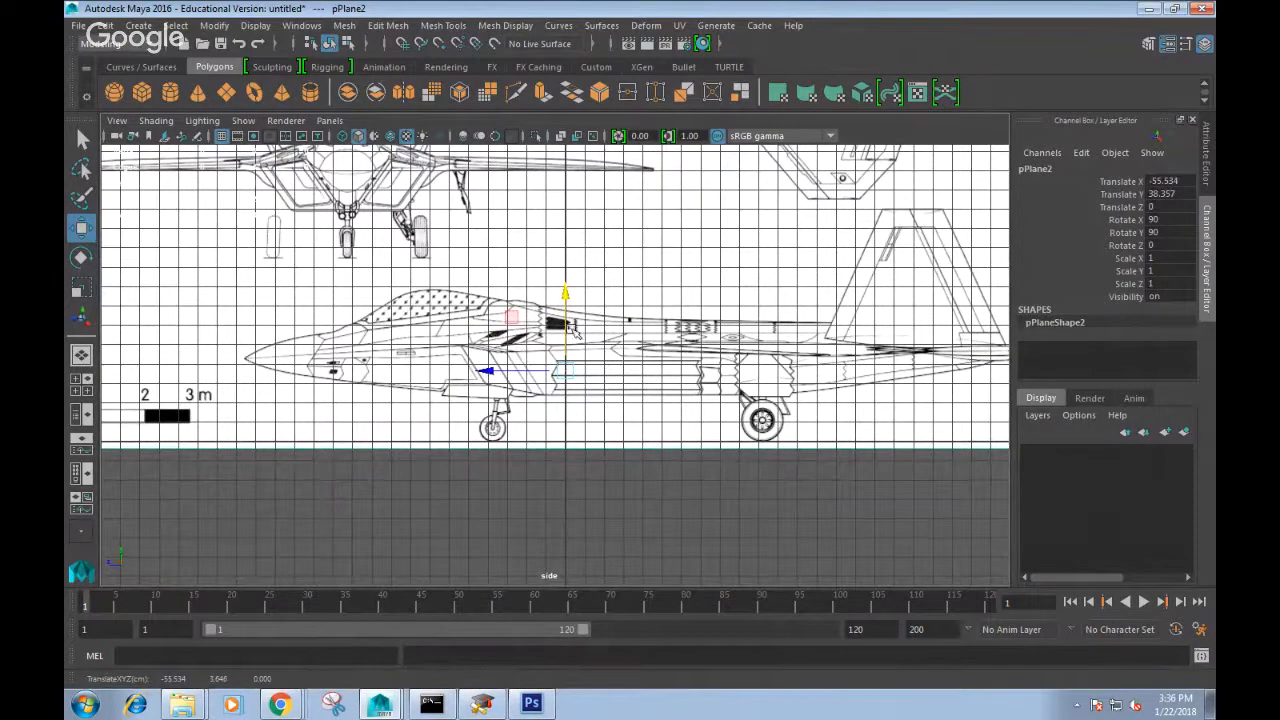
{"action": "scroll", "coordinate": [576, 330], "scroll_direction": "down", "scroll_amount": 2}
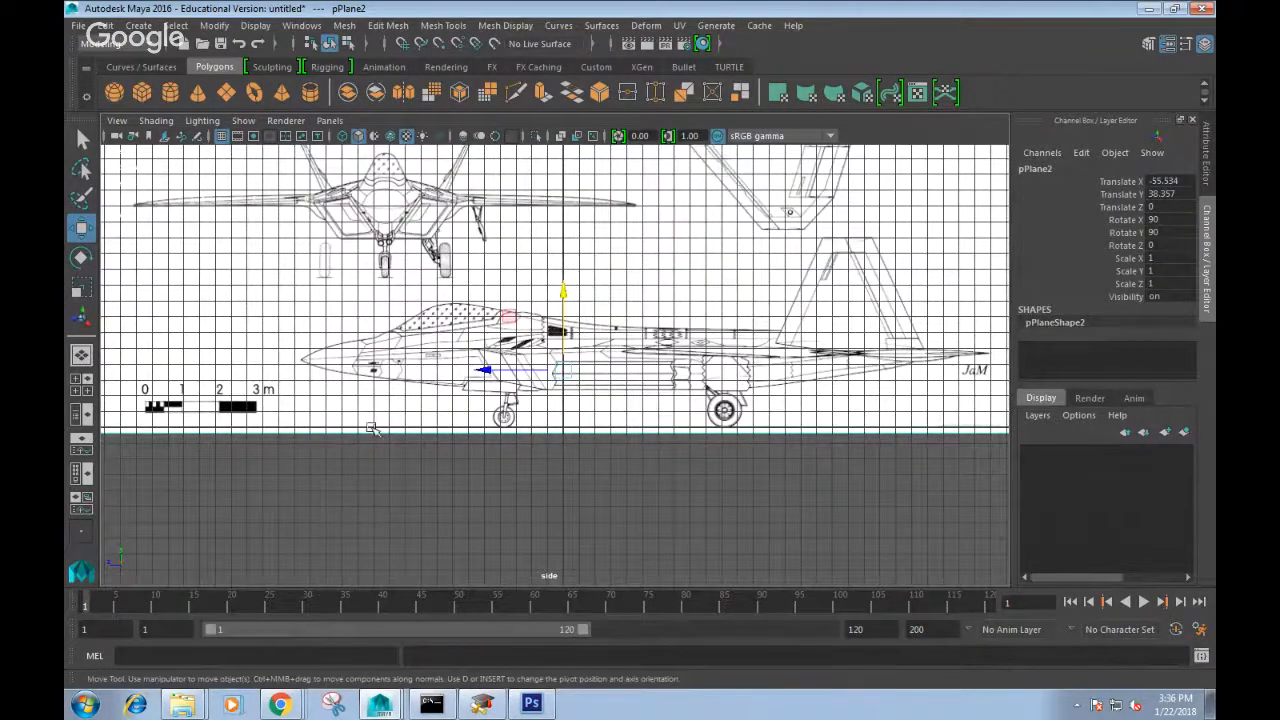
{"action": "scroll", "coordinate": [720, 390], "scroll_direction": "down", "scroll_amount": 3}
{"action": "scroll", "coordinate": [718, 388], "scroll_direction": "up", "scroll_amount": 2}
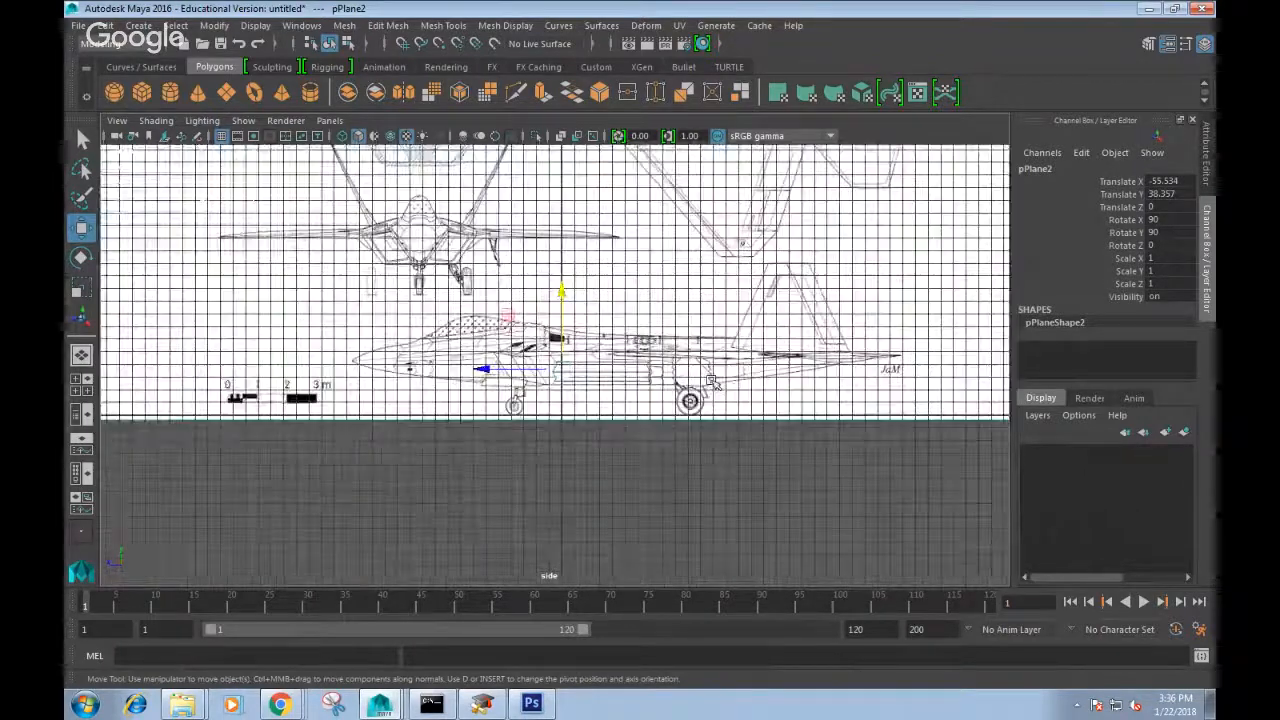
{"action": "scroll", "coordinate": [712, 382], "scroll_direction": "down", "scroll_amount": 5}
{"action": "scroll", "coordinate": [712, 382], "scroll_direction": "up", "scroll_amount": 5}
{"action": "scroll", "coordinate": [710, 380], "scroll_direction": "down", "scroll_amount": 3}
{"action": "scroll", "coordinate": [690, 370], "scroll_direction": "up", "scroll_amount": 3}
In the perspective view, duplicate the upright blueprint plane, move the copy to Translate Z about -81.36 and rotate it to Rotate Y 0.
{"action": "key", "text": "space"}
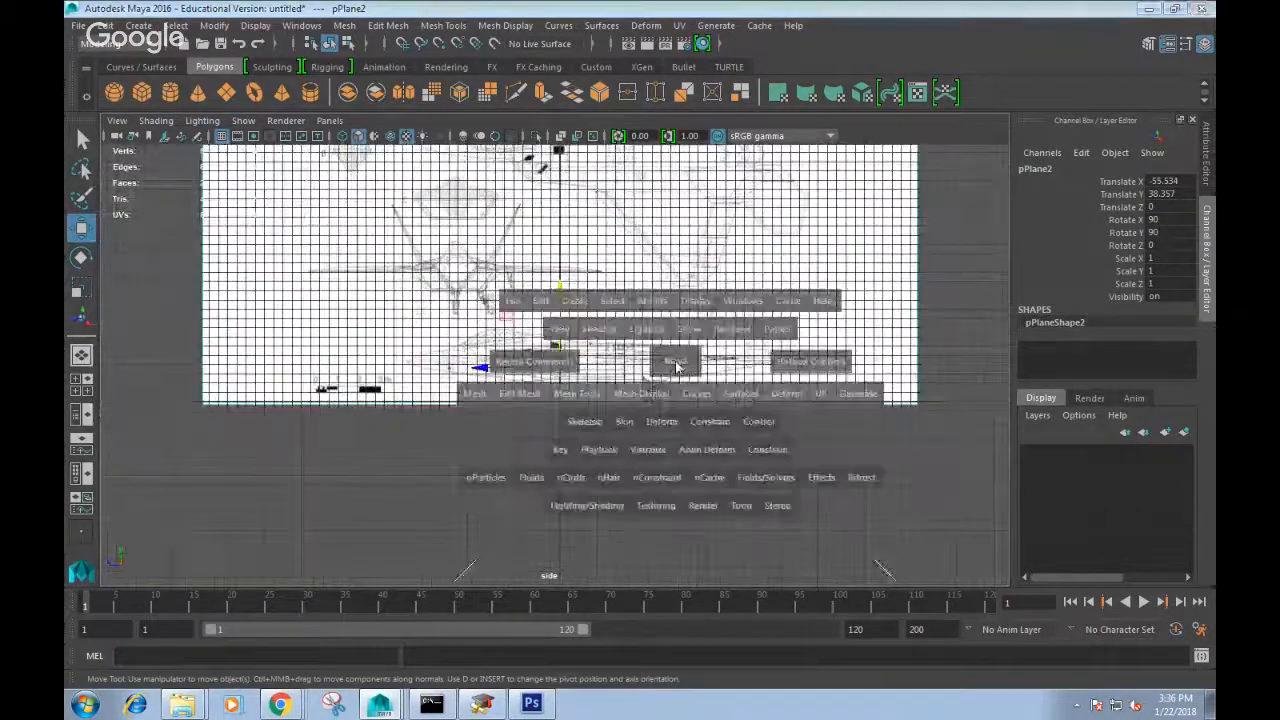
{"action": "left_click_drag", "start_coordinate": [676, 361], "coordinate": [565, 286]}
{"action": "scroll", "coordinate": [678, 321], "scroll_direction": "down", "scroll_amount": 5}
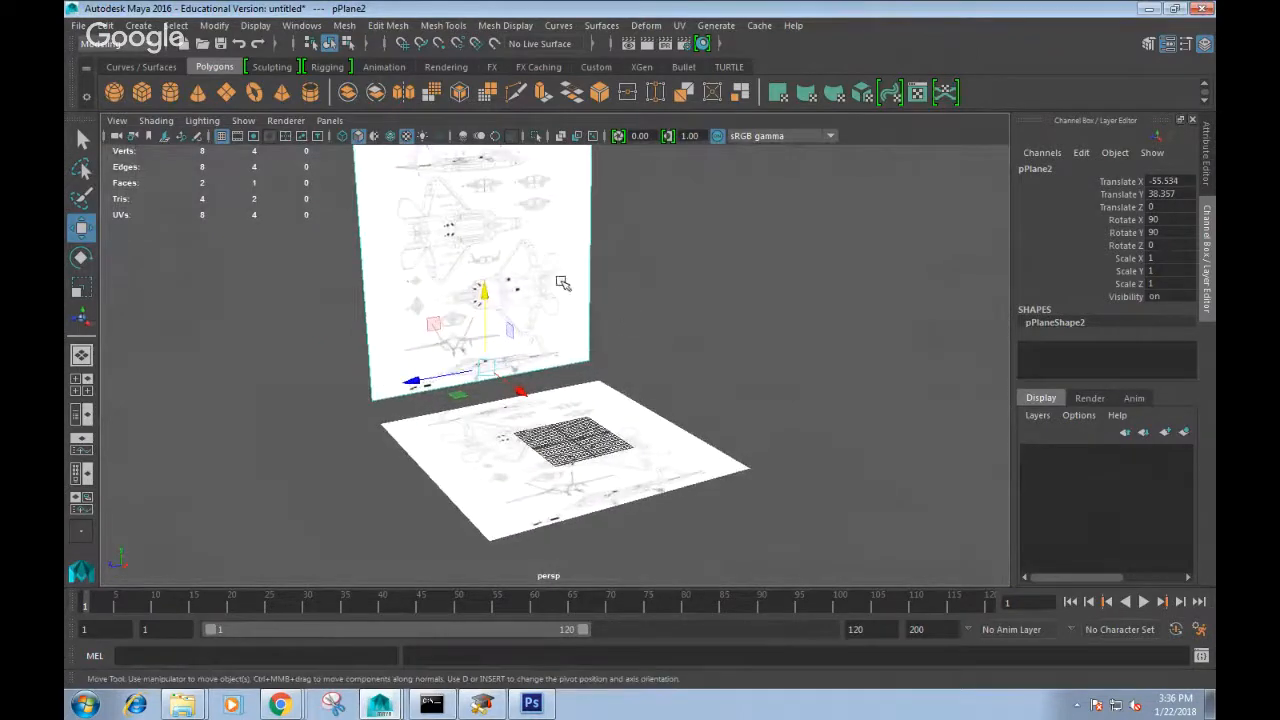
{"action": "left_click_drag", "start_coordinate": [426, 376], "coordinate": [643, 361]}
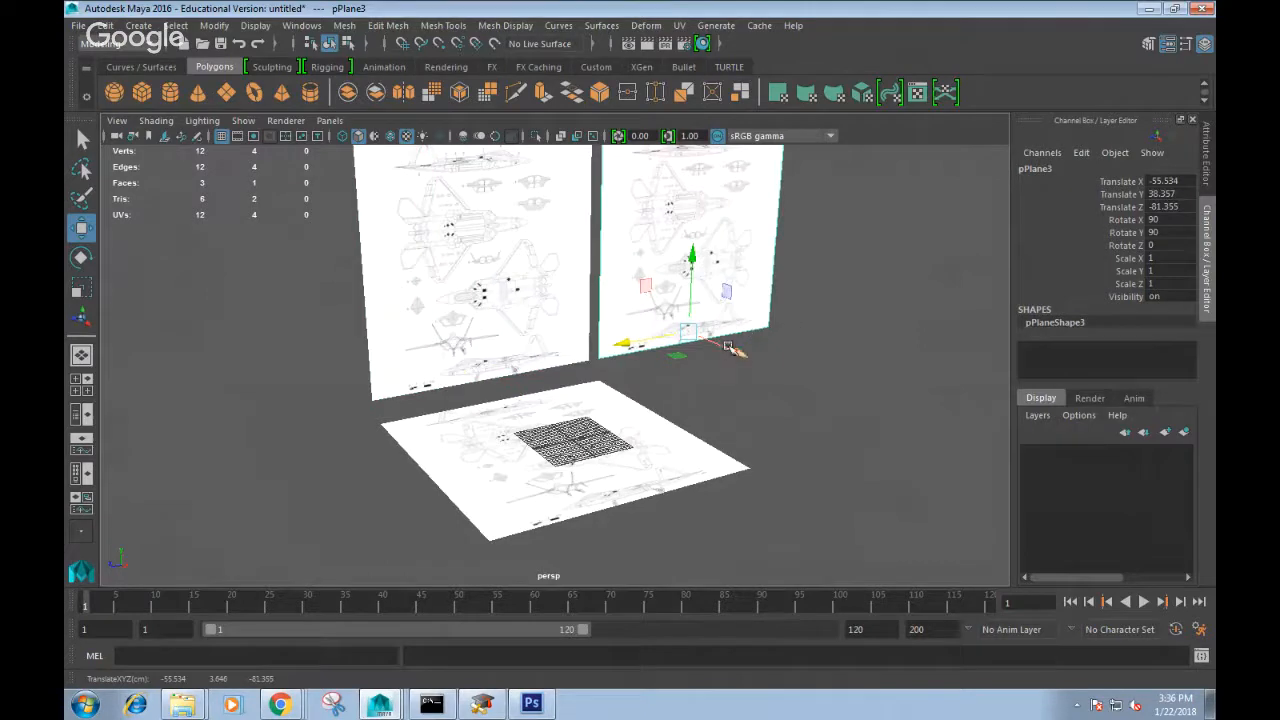
{"action": "key", "text": "e"}
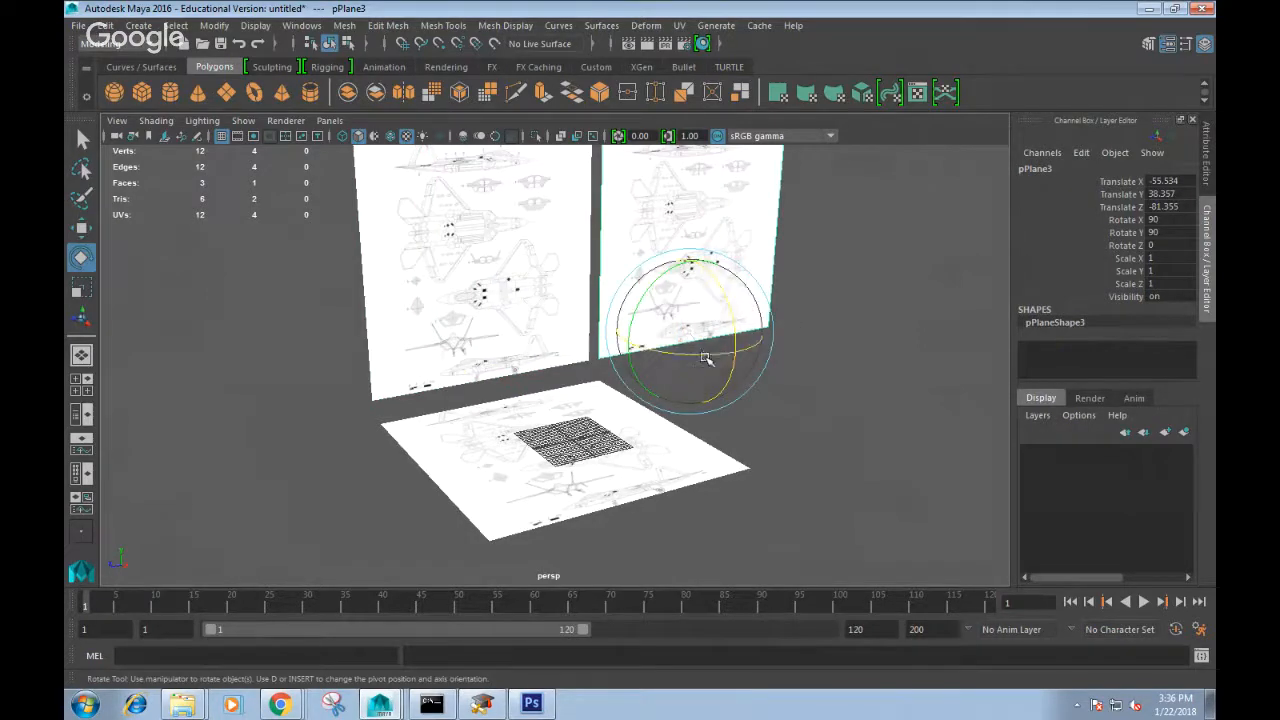
{"action": "left_click_drag", "start_coordinate": [716, 356], "coordinate": [612, 356]}
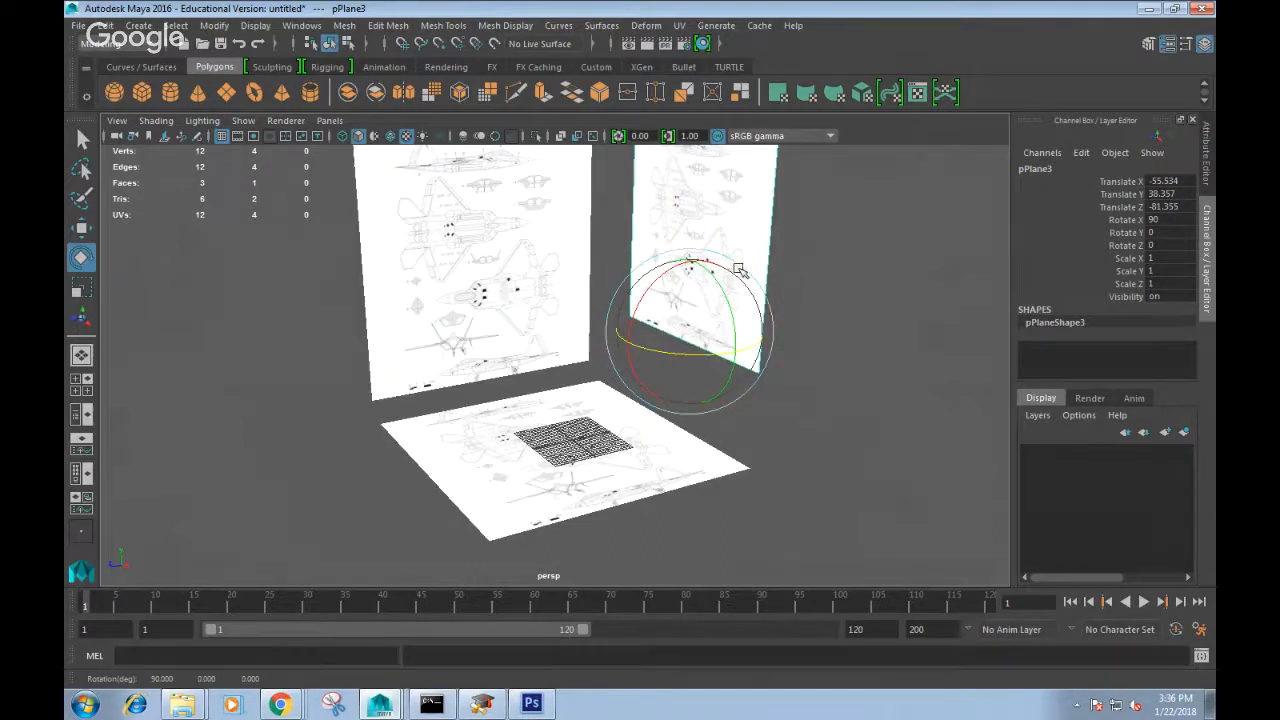
In the front view, centre the copy's front-view jet on the vertical grid axis, with Translate X about 11.29 and Translate Y about 28.86.
{"action": "key", "text": "space"}
{"action": "left_click_drag", "start_coordinate": [720, 318], "coordinate": [720, 357]}
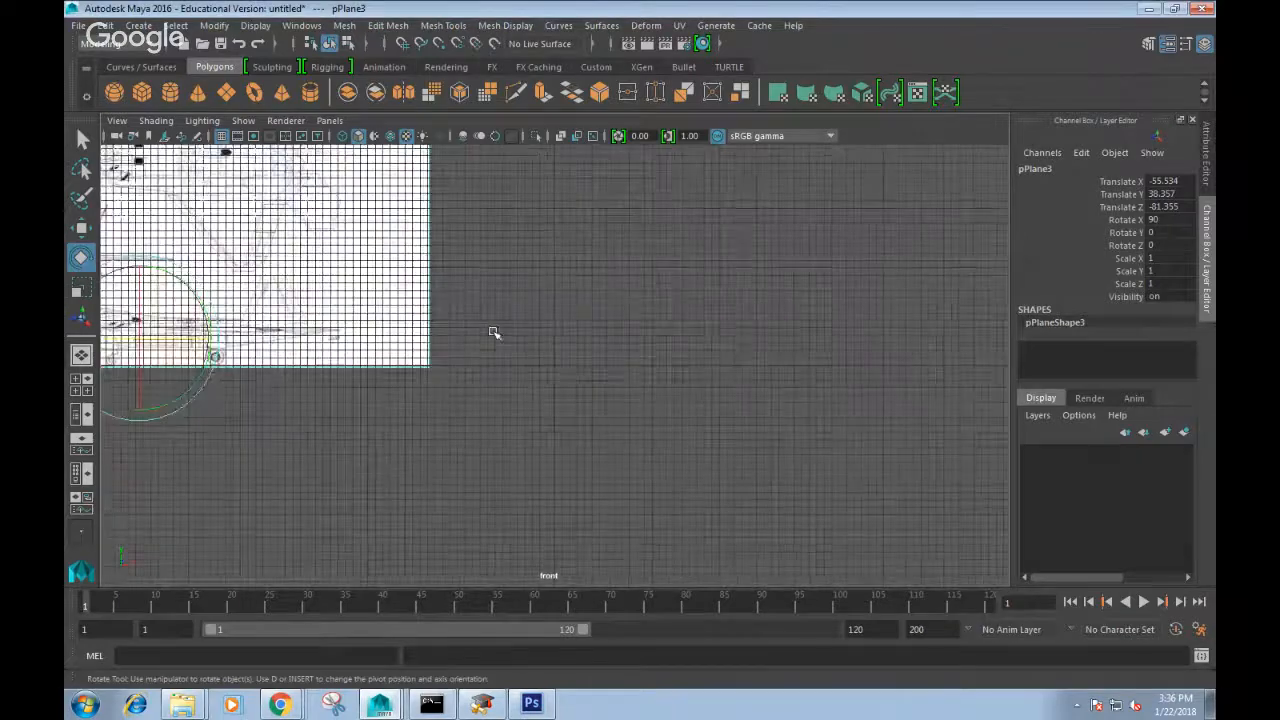
{"action": "key", "text": "w"}
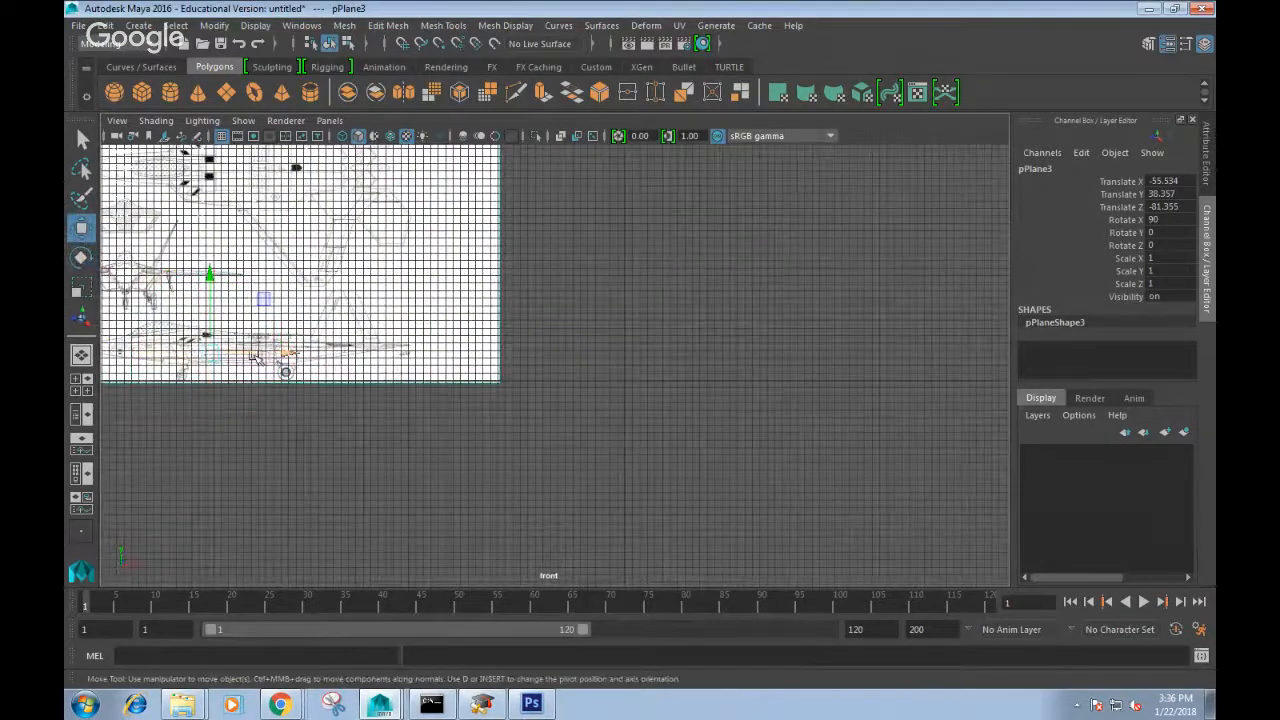
{"action": "left_click_drag", "start_coordinate": [265, 300], "coordinate": [760, 371]}
{"action": "scroll", "coordinate": [680, 365], "scroll_direction": "up", "scroll_amount": 5}
{"action": "scroll", "coordinate": [620, 358], "scroll_direction": "up", "scroll_amount": 1}
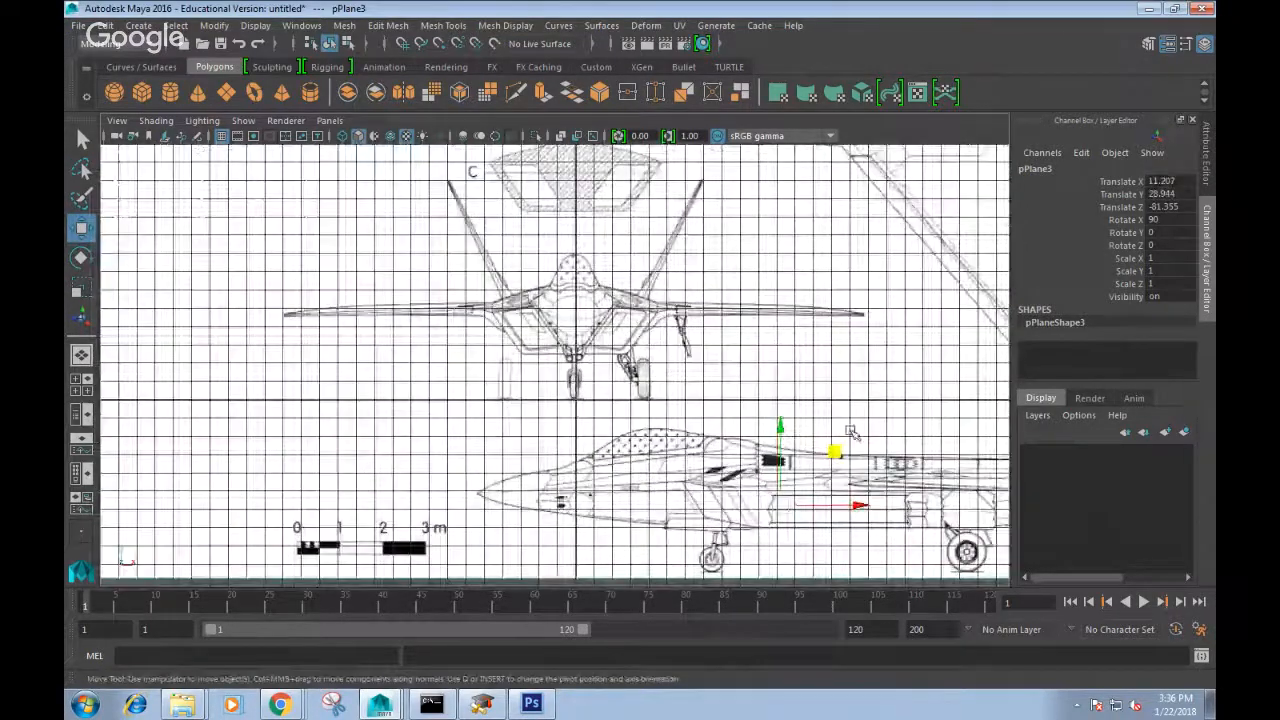
{"action": "left_click_drag", "start_coordinate": [783, 427], "coordinate": [780, 430]}
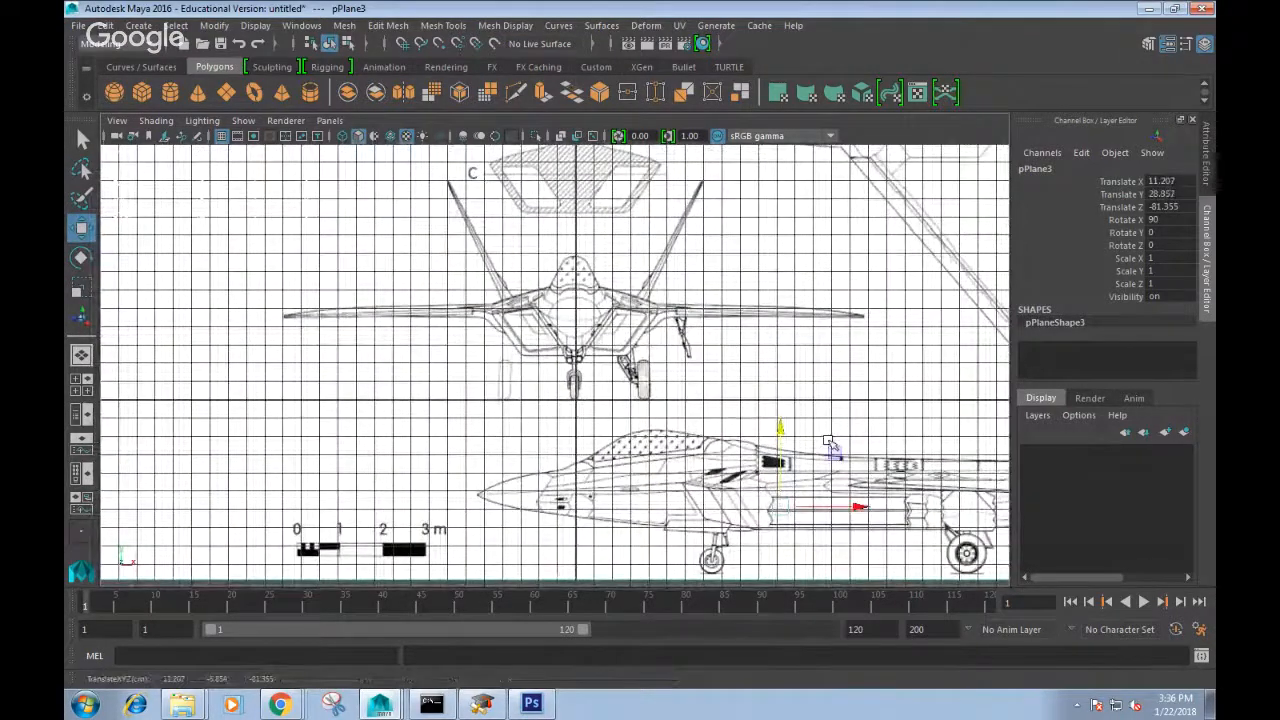
{"action": "left_click_drag", "start_coordinate": [862, 503], "coordinate": [868, 511]}
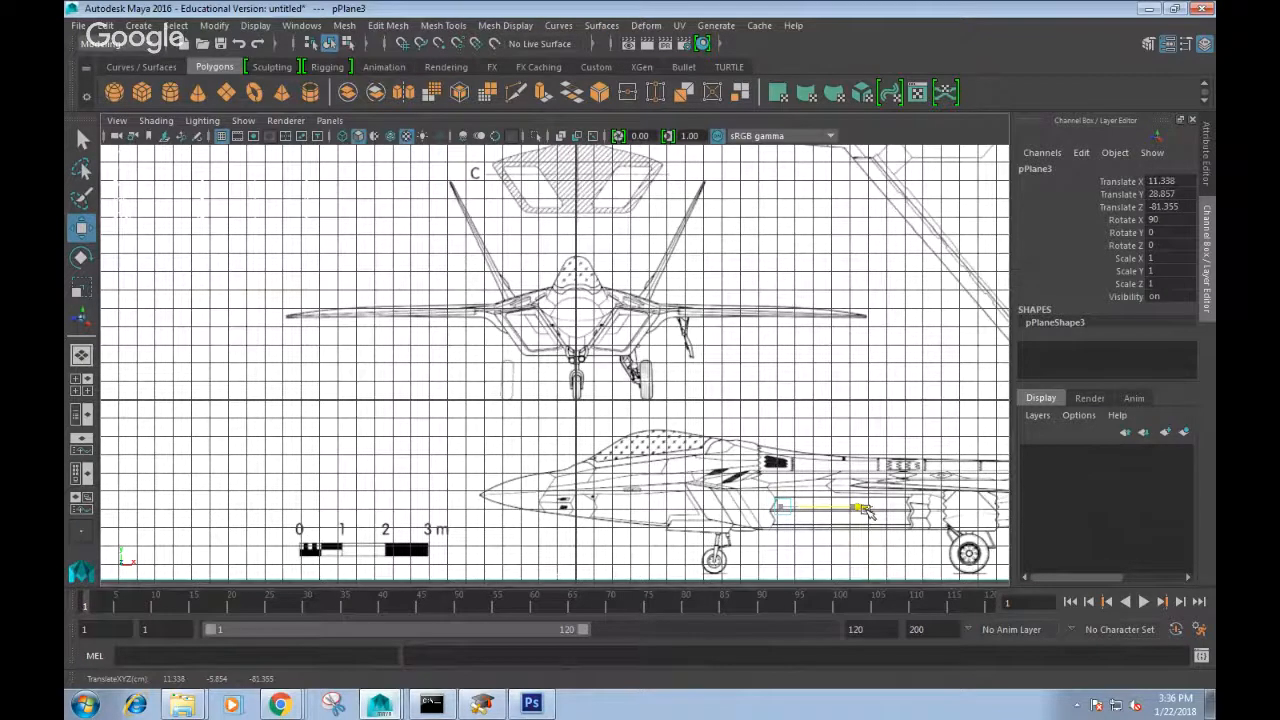
{"action": "left_click_drag", "start_coordinate": [866, 510], "coordinate": [865, 510]}
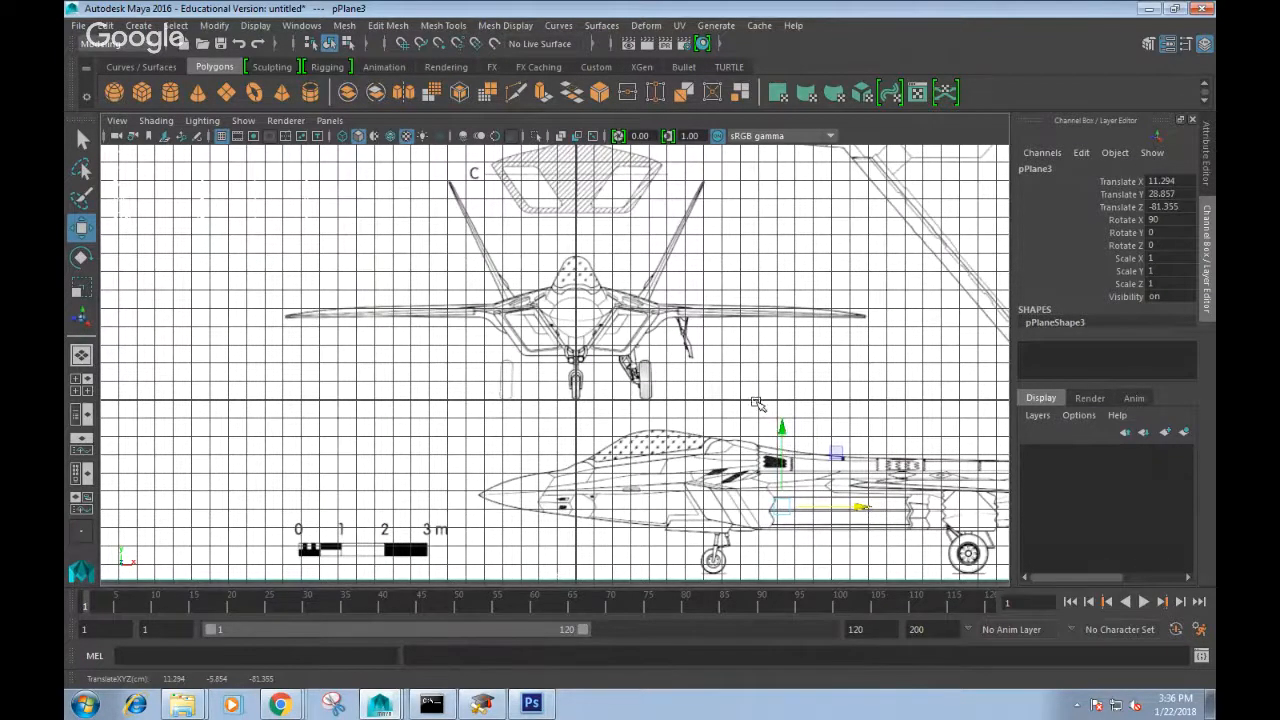
Return to the perspective view and select the horizontal blueprint plane.
{"action": "scroll", "coordinate": [757, 404], "scroll_direction": "down", "scroll_amount": 6}
{"action": "key", "text": "space"}
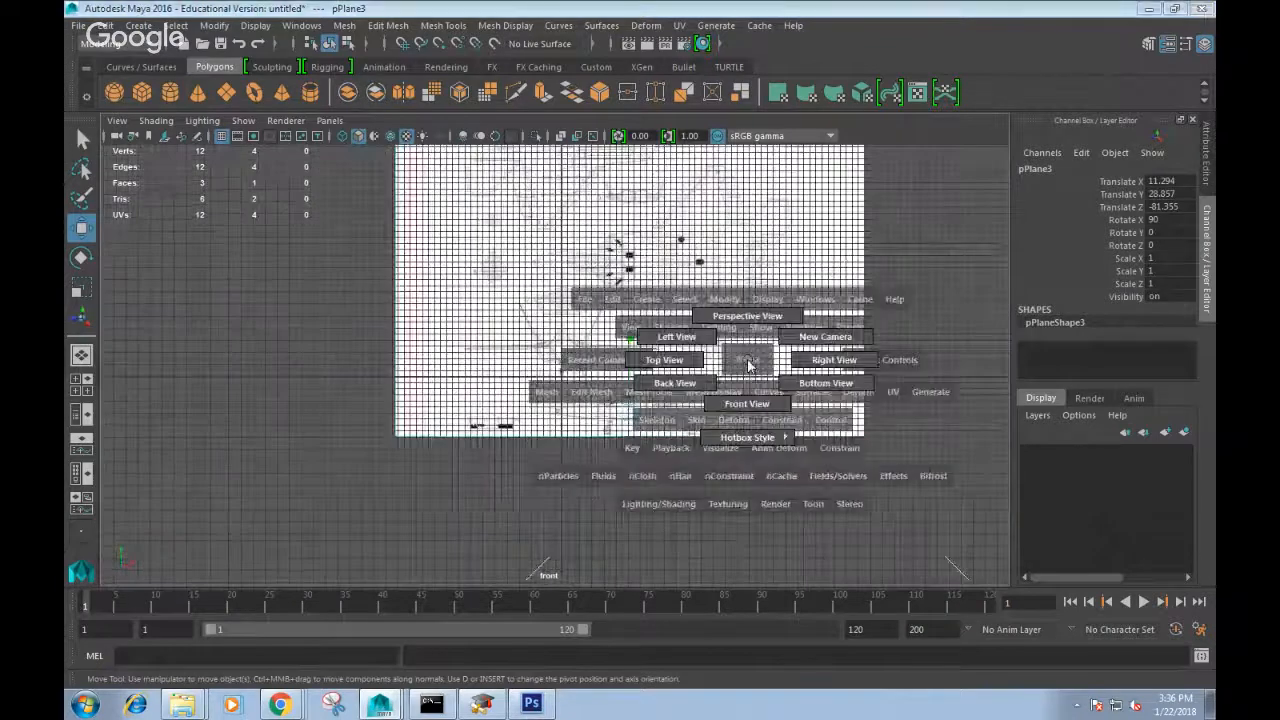
{"action": "left_click_drag", "start_coordinate": [750, 365], "coordinate": [747, 316]}
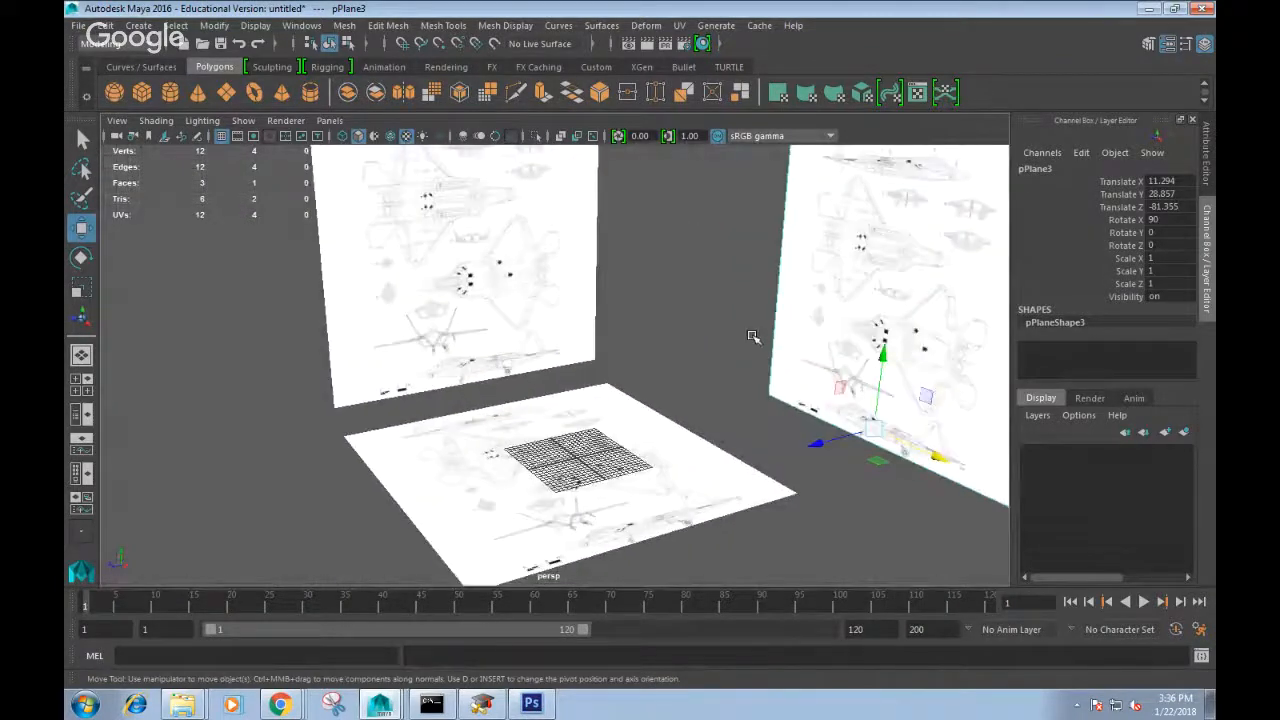
{"action": "scroll", "coordinate": [752, 336], "scroll_direction": "down", "scroll_amount": 3}
{"action": "scroll", "coordinate": [850, 370], "scroll_direction": "up", "scroll_amount": 2}
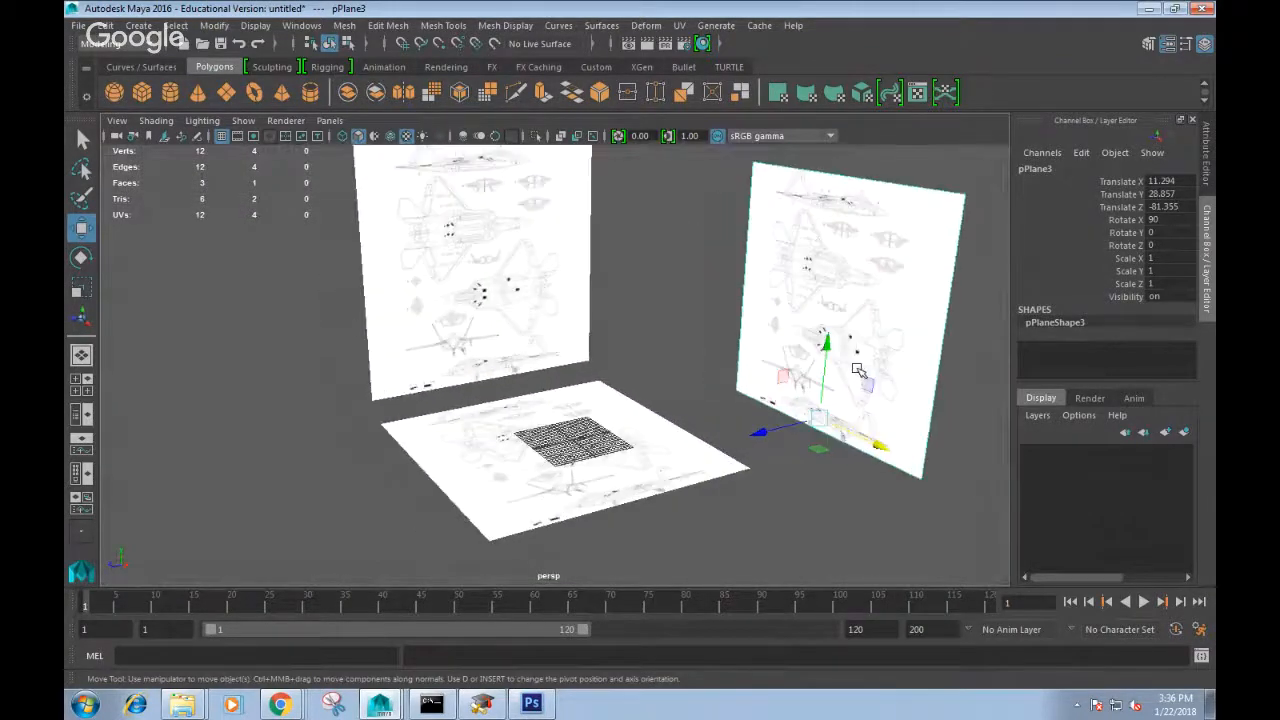
{"action": "left_click", "coordinate": [508, 280]}
{"action": "key", "text": "space"}
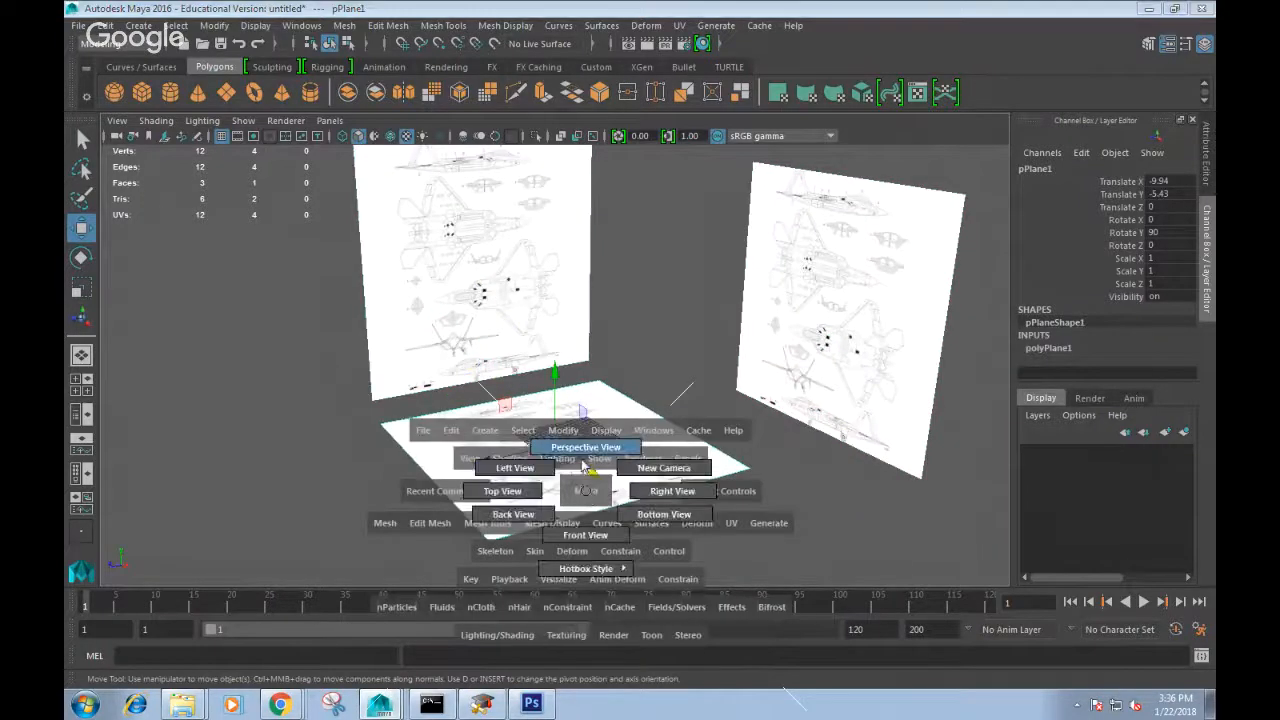
{"action": "left_click", "coordinate": [585, 488]}
{"action": "key", "text": "space"}
{"action": "left_click_drag", "start_coordinate": [593, 479], "coordinate": [686, 410], "text": "alt"}
Insert two edge loops in each direction on the horizontal blueprint plane with the Insert Edge Loop tool to frame its central area.
{"action": "right_click_drag", "start_coordinate": [681, 243], "coordinate": [672, 536]}
{"action": "left_click", "coordinate": [681, 199]}
{"action": "left_click", "coordinate": [676, 400]}
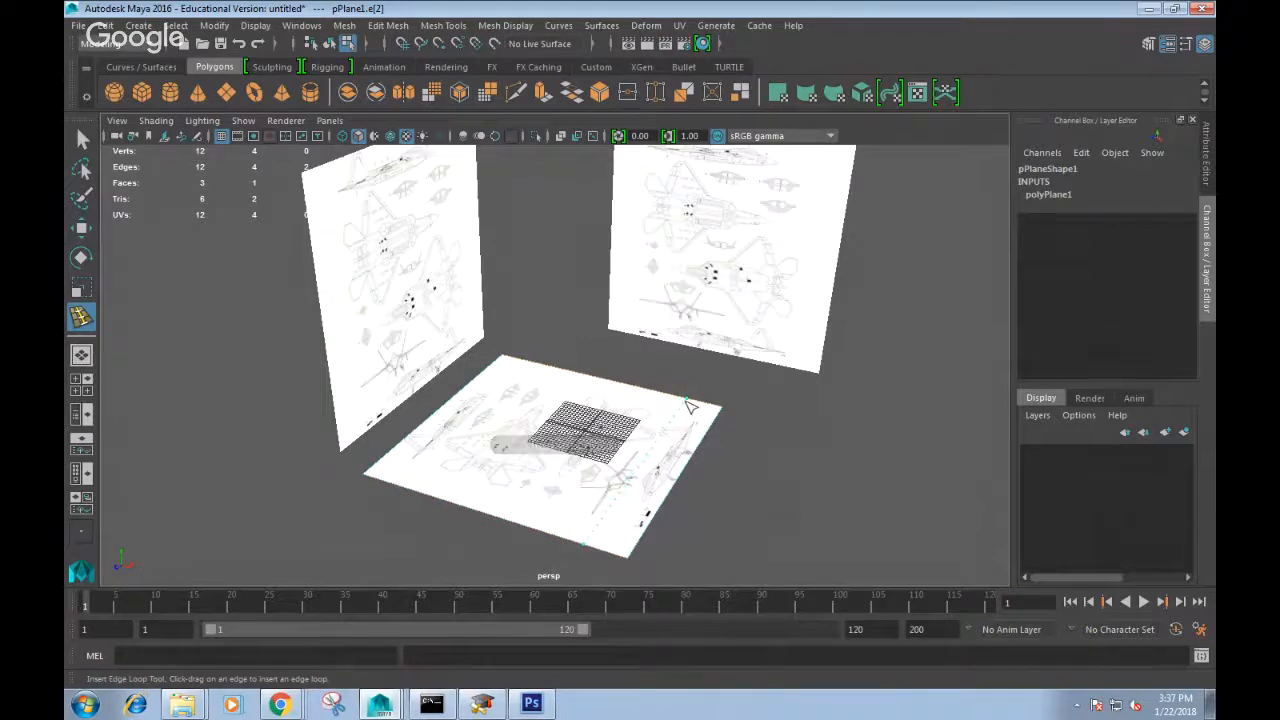
{"action": "left_click", "coordinate": [689, 405]}
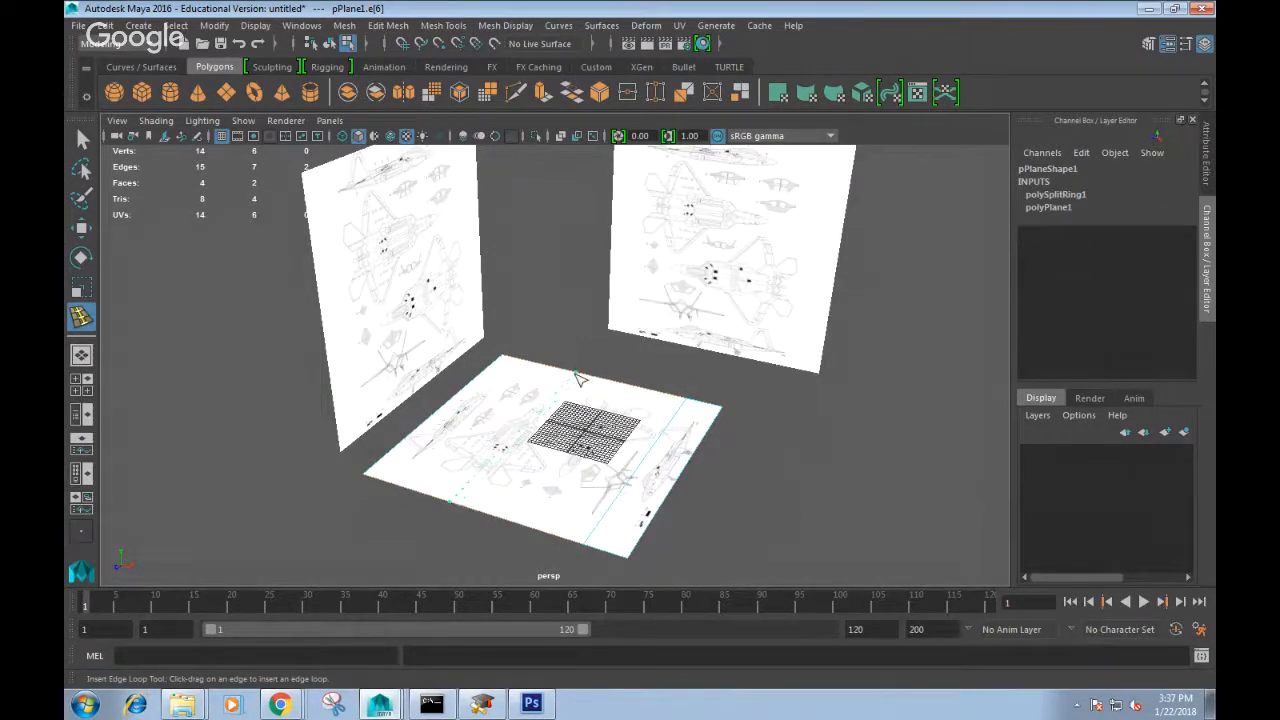
{"action": "left_click", "coordinate": [604, 384]}
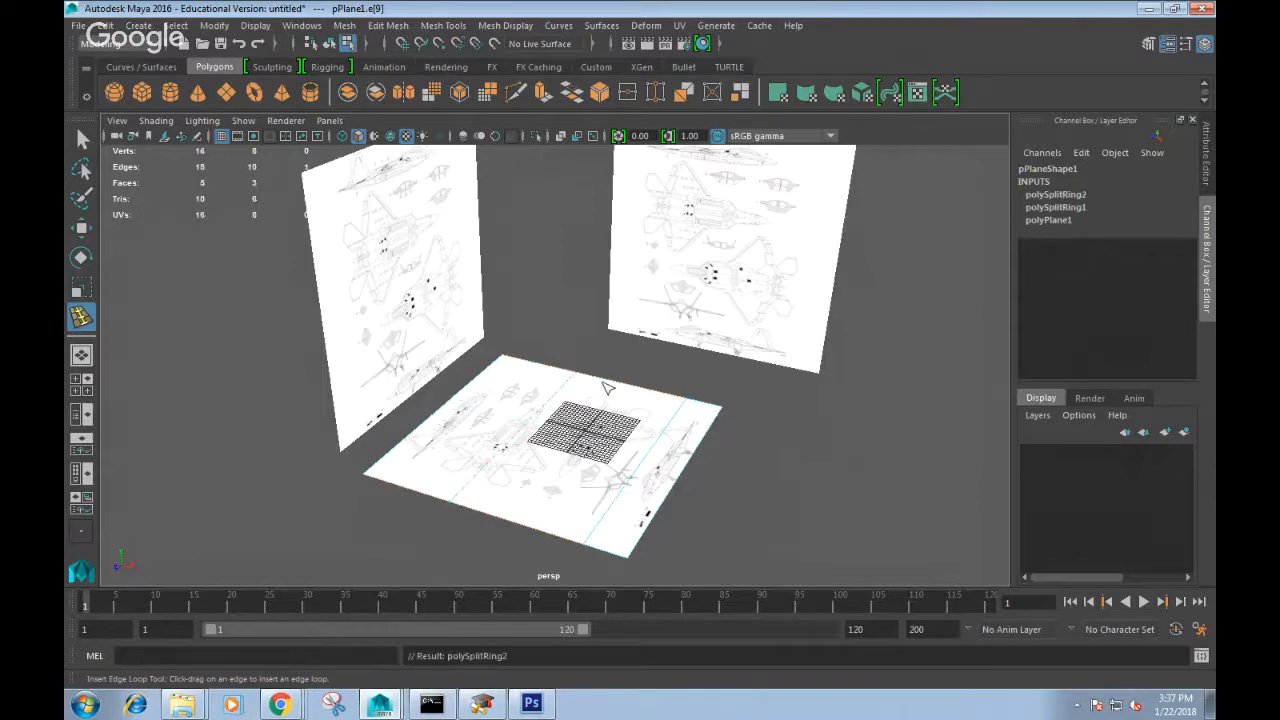
{"action": "left_click", "coordinate": [715, 422]}
{"action": "left_click_drag", "start_coordinate": [660, 525], "coordinate": [657, 515]}
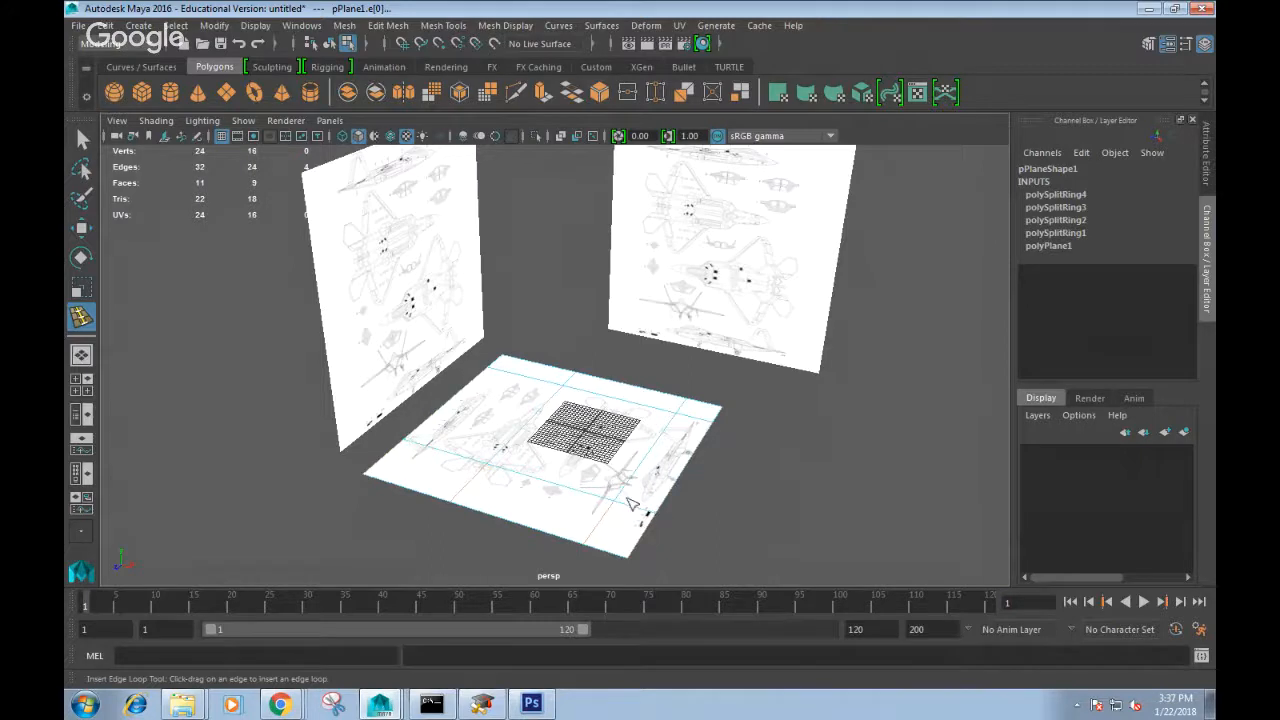
Delete the outer faces of the horizontal blueprint plane, keeping only the central face under the grid.
{"action": "key", "text": "q"}
{"action": "right_click_drag", "start_coordinate": [583, 243], "coordinate": [580, 298]}
{"action": "left_click", "coordinate": [480, 425]}
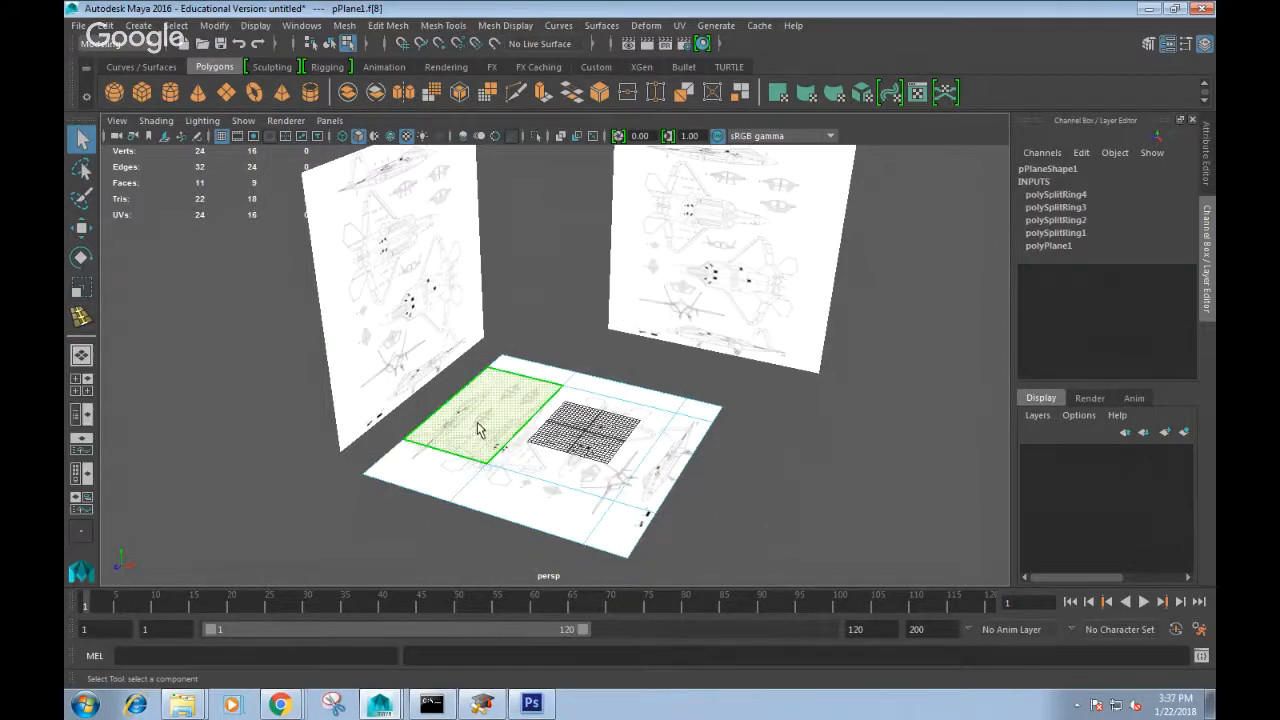
{"action": "key", "text": "Delete"}
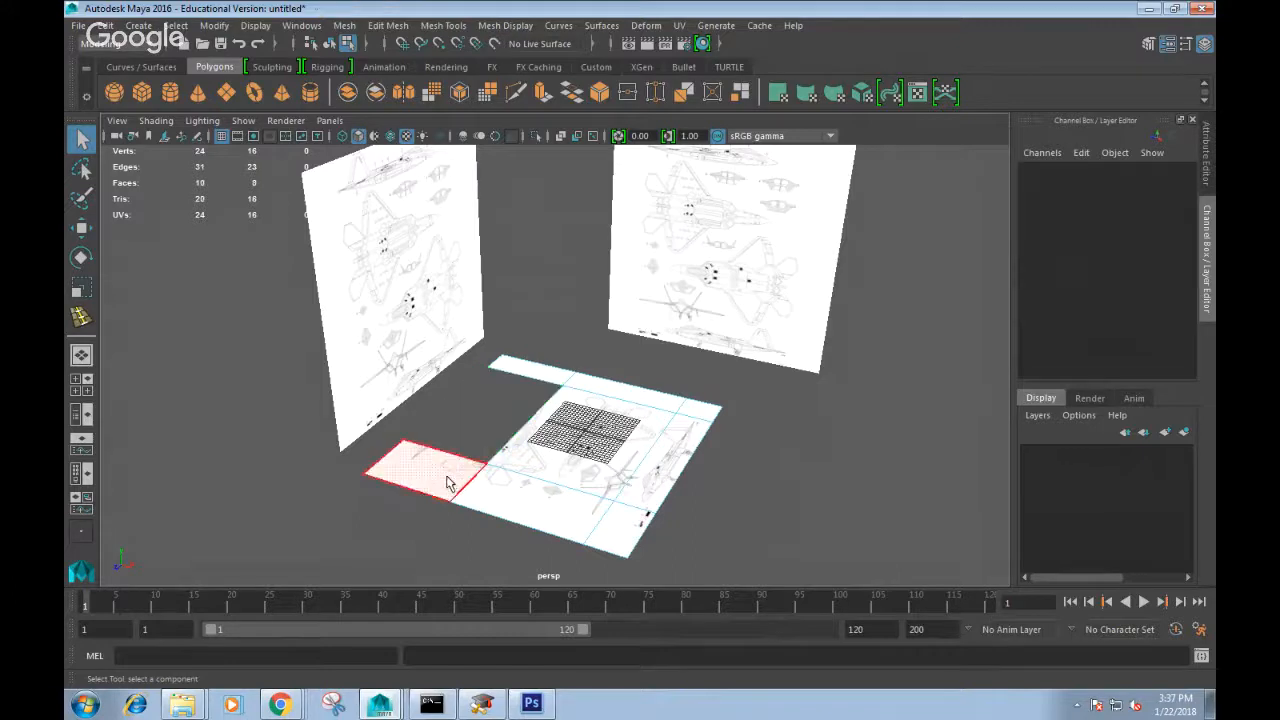
{"action": "left_click", "coordinate": [451, 480]}
{"action": "key", "text": "Delete"}
{"action": "left_click", "coordinate": [486, 491]}
{"action": "key", "text": "Delete"}
{"action": "left_click", "coordinate": [613, 535]}
{"action": "key", "text": "Delete"}
{"action": "left_click", "coordinate": [678, 460]}
{"action": "key", "text": "Delete"}
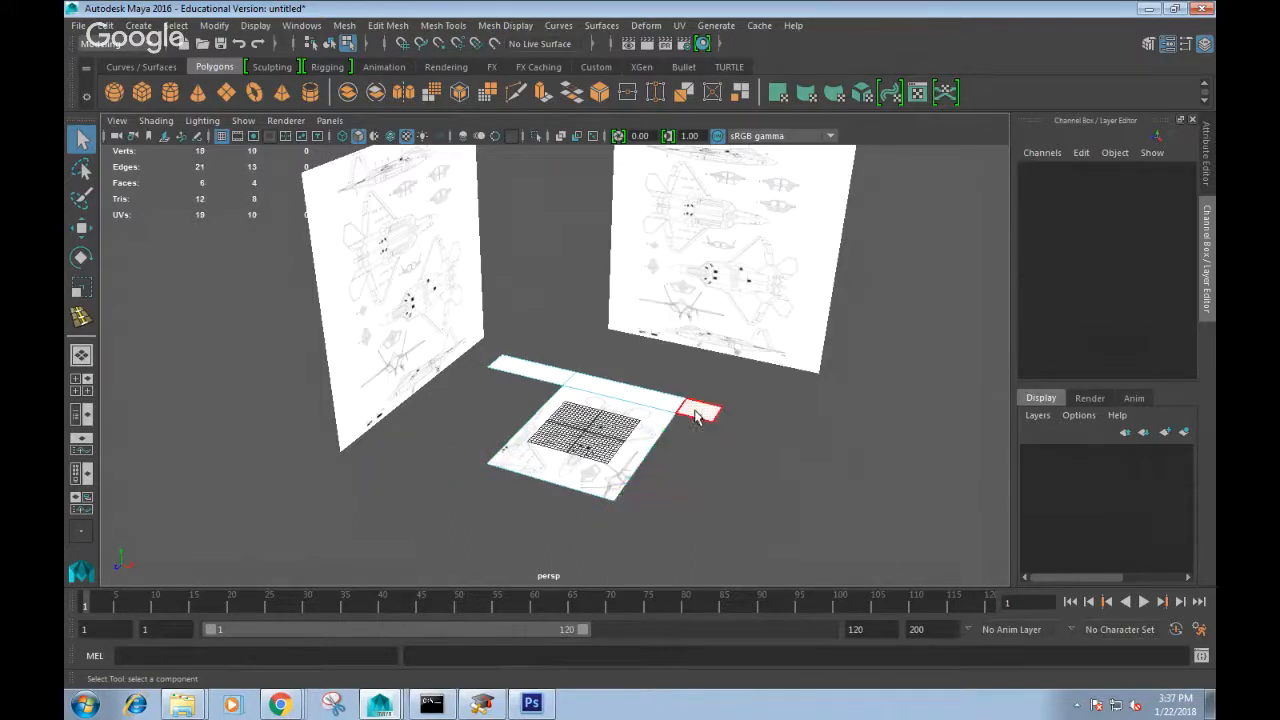
{"action": "left_click", "coordinate": [698, 411]}
{"action": "key", "text": "Delete"}
{"action": "left_click", "coordinate": [648, 405]}
{"action": "key", "text": "Delete"}
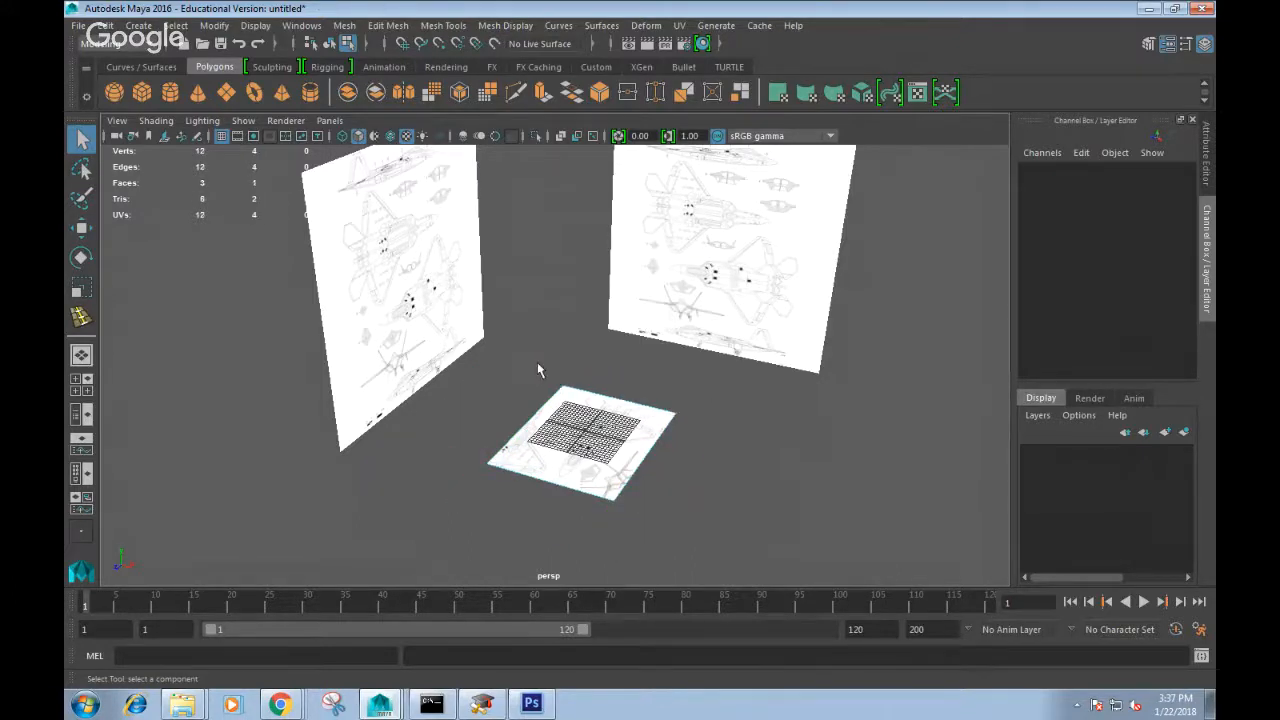
In the side view, insert edge loops on the upright side plane above the jet's profile, behind its tail and ahead of its nose.
{"action": "key", "text": "space"}
{"action": "key", "text": "space"}
{"action": "scroll", "coordinate": [594, 357], "scroll_direction": "down", "scroll_amount": 5}
{"action": "scroll", "coordinate": [621, 340], "scroll_direction": "up", "scroll_amount": 7}
{"action": "scroll", "coordinate": [925, 281], "scroll_direction": "down", "scroll_amount": 1}
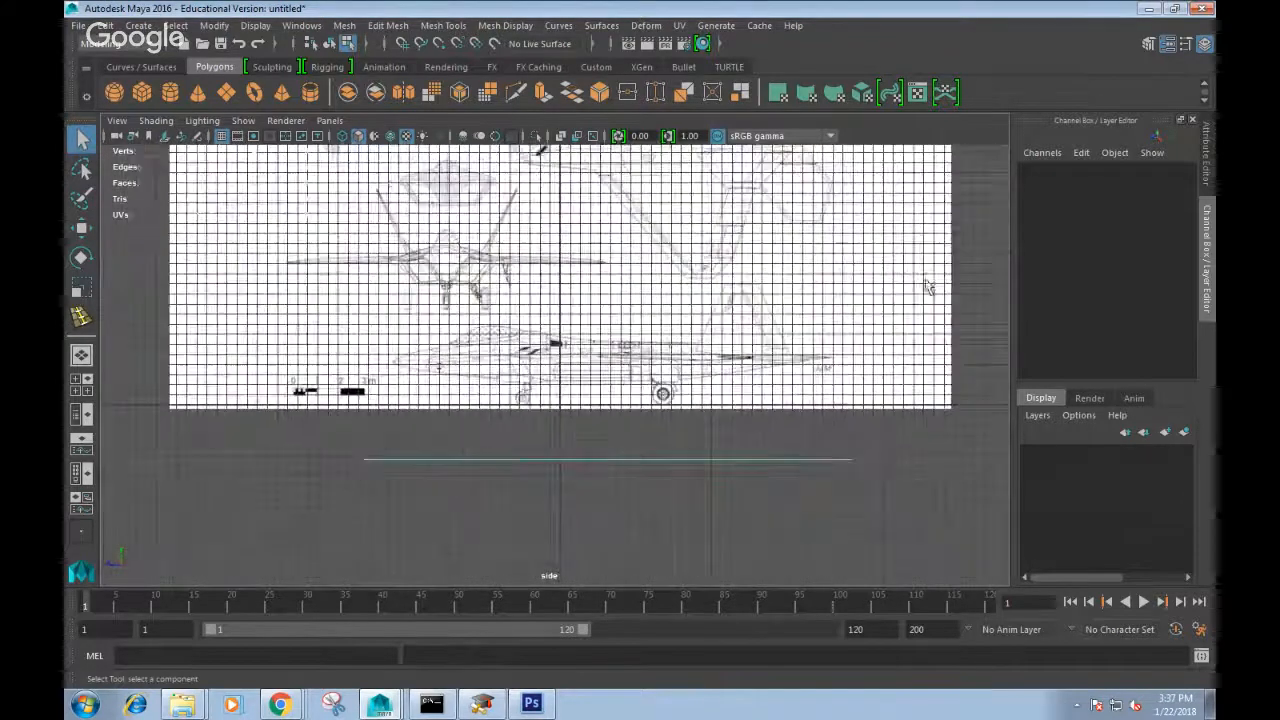
{"action": "right_click_drag", "start_coordinate": [948, 275], "coordinate": [920, 366], "text": "shift"}
{"action": "left_click", "coordinate": [951, 240]}
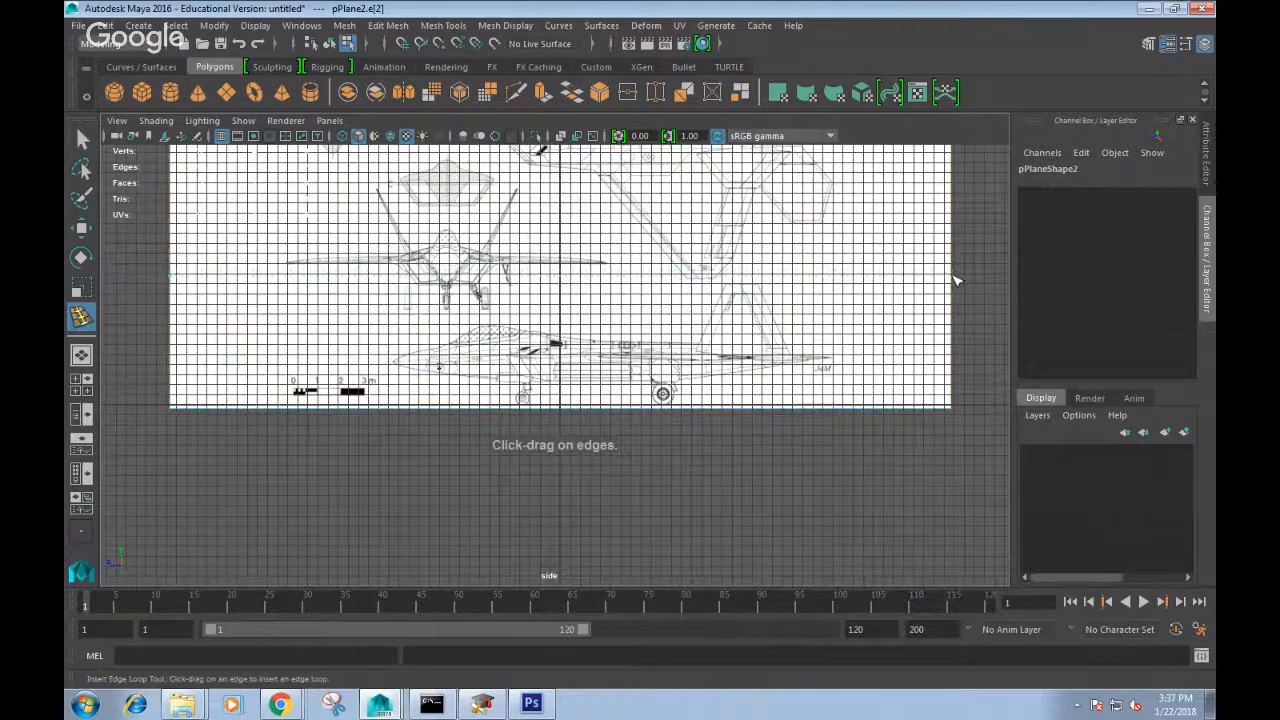
{"action": "left_click", "coordinate": [953, 284]}
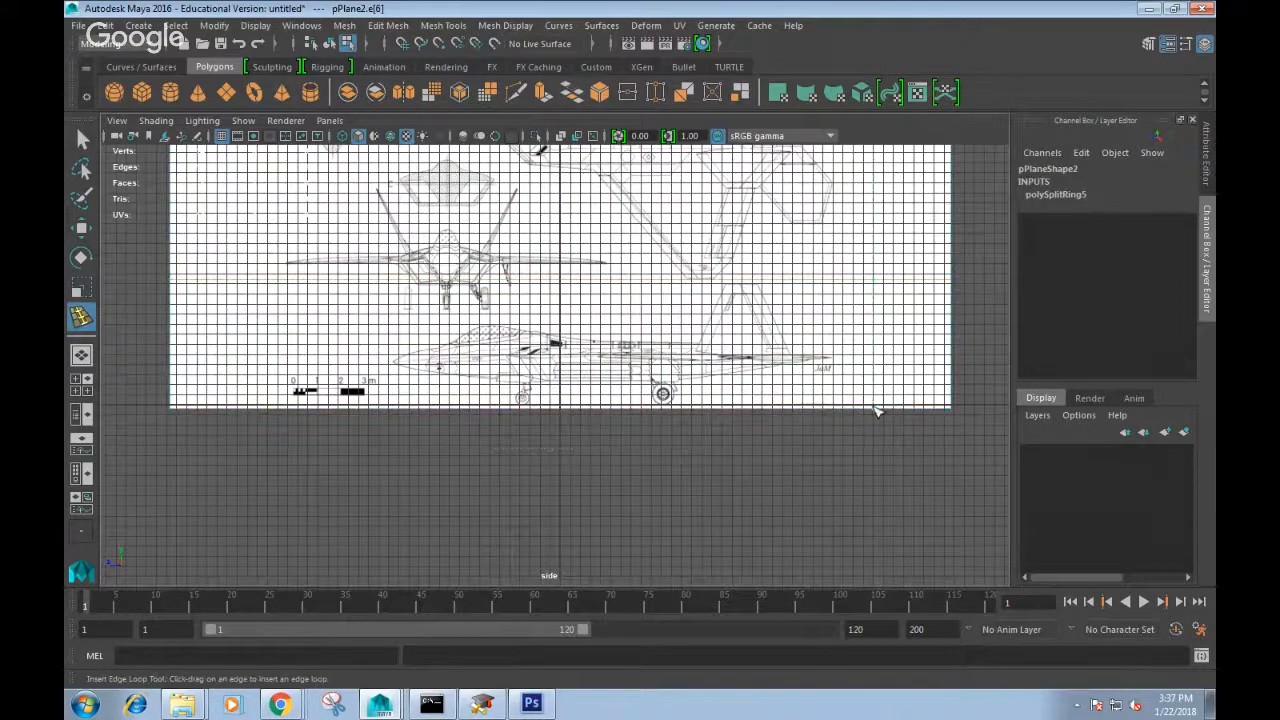
{"action": "left_click", "coordinate": [853, 410]}
{"action": "left_click", "coordinate": [387, 408]}
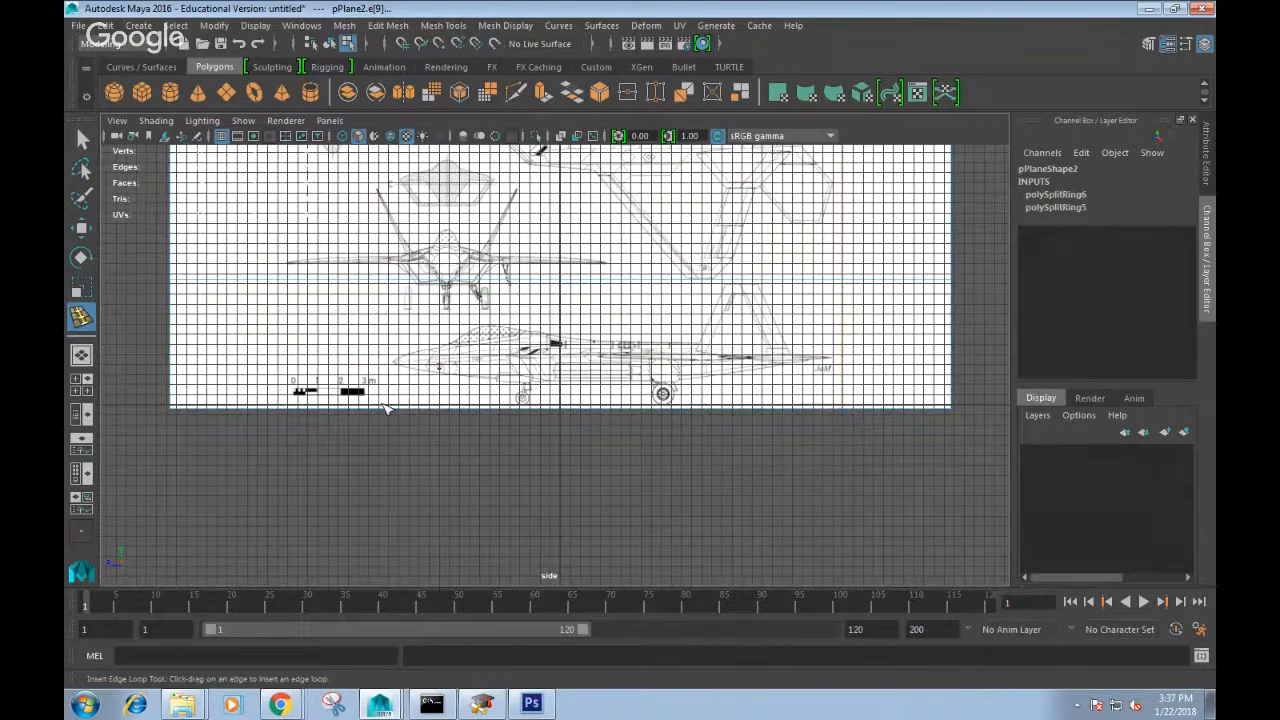
{"action": "left_click", "coordinate": [387, 410]}
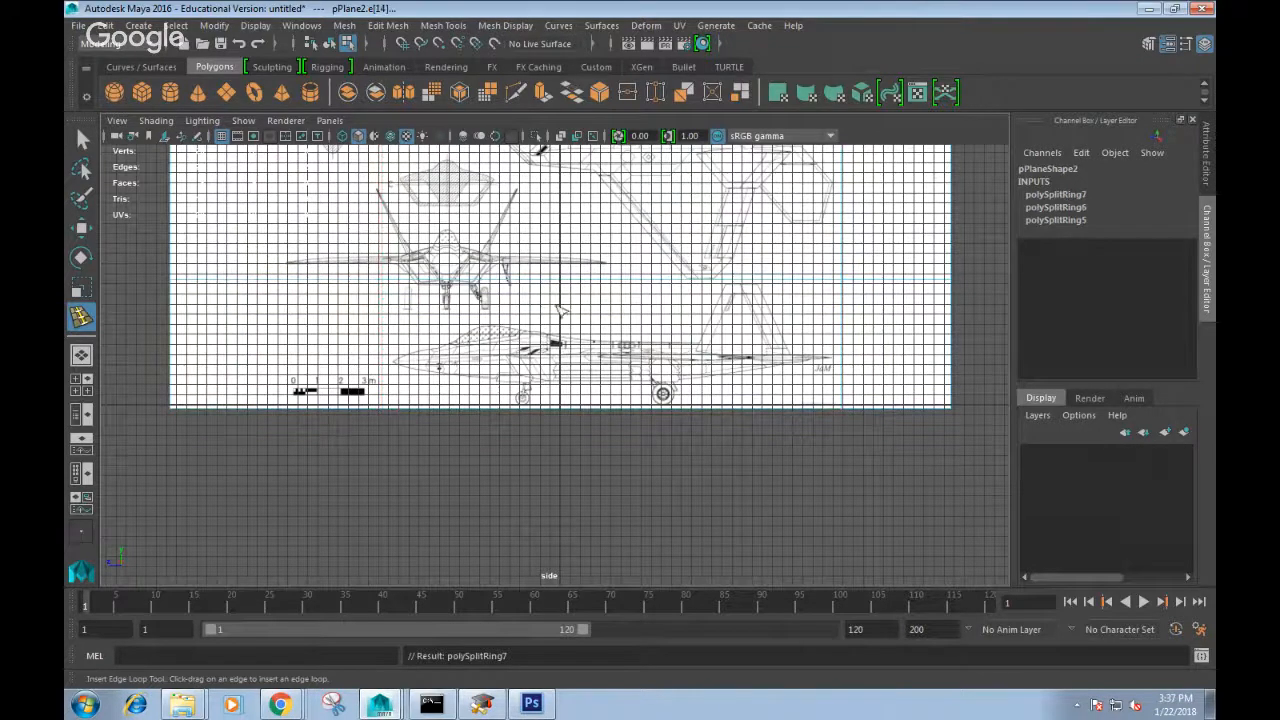
Delete the surrounding faces of the side plane, keeping only the face with the jet's side profile.
{"action": "key", "text": "q"}
{"action": "right_click_drag", "start_coordinate": [728, 320], "coordinate": [712, 288]}
{"action": "left_click", "coordinate": [643, 236]}
{"action": "key", "text": "Delete"}
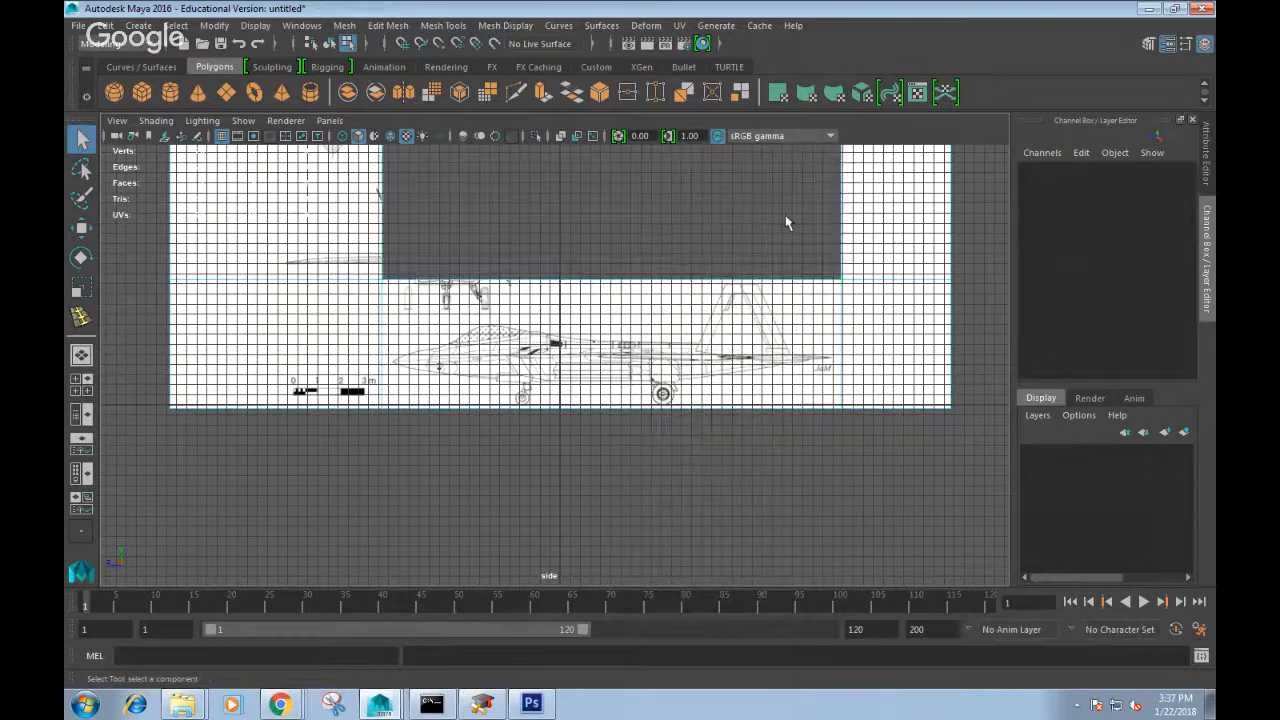
{"action": "left_click", "coordinate": [860, 217]}
{"action": "key", "text": "Delete"}
{"action": "left_click", "coordinate": [880, 325]}
{"action": "key", "text": "Delete"}
{"action": "left_click", "coordinate": [335, 268]}
{"action": "key", "text": "Delete"}
{"action": "left_click", "coordinate": [330, 340]}
{"action": "key", "text": "Delete"}
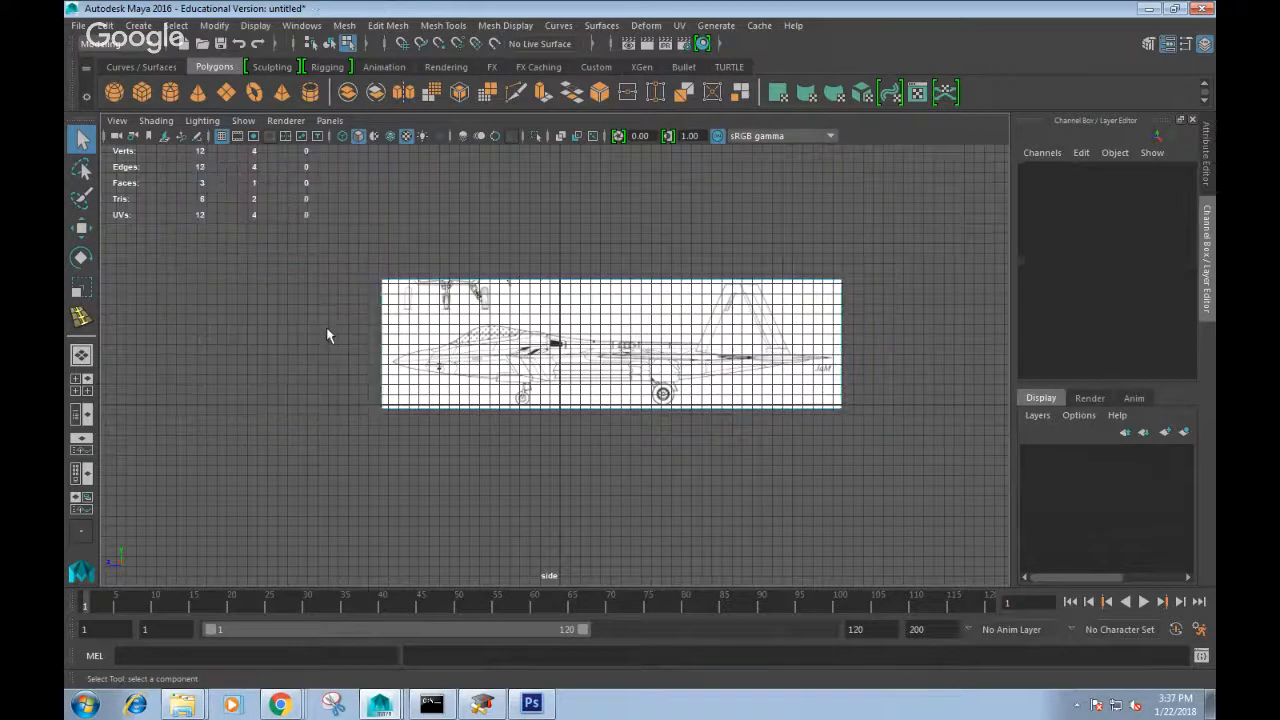
Examine the blueprint planes in perspective and the drawings on the large upright plane in the front view, especially the jet's front elevation.
{"action": "key", "text": "space"}
{"action": "left_click_drag", "start_coordinate": [429, 312], "coordinate": [431, 272]}
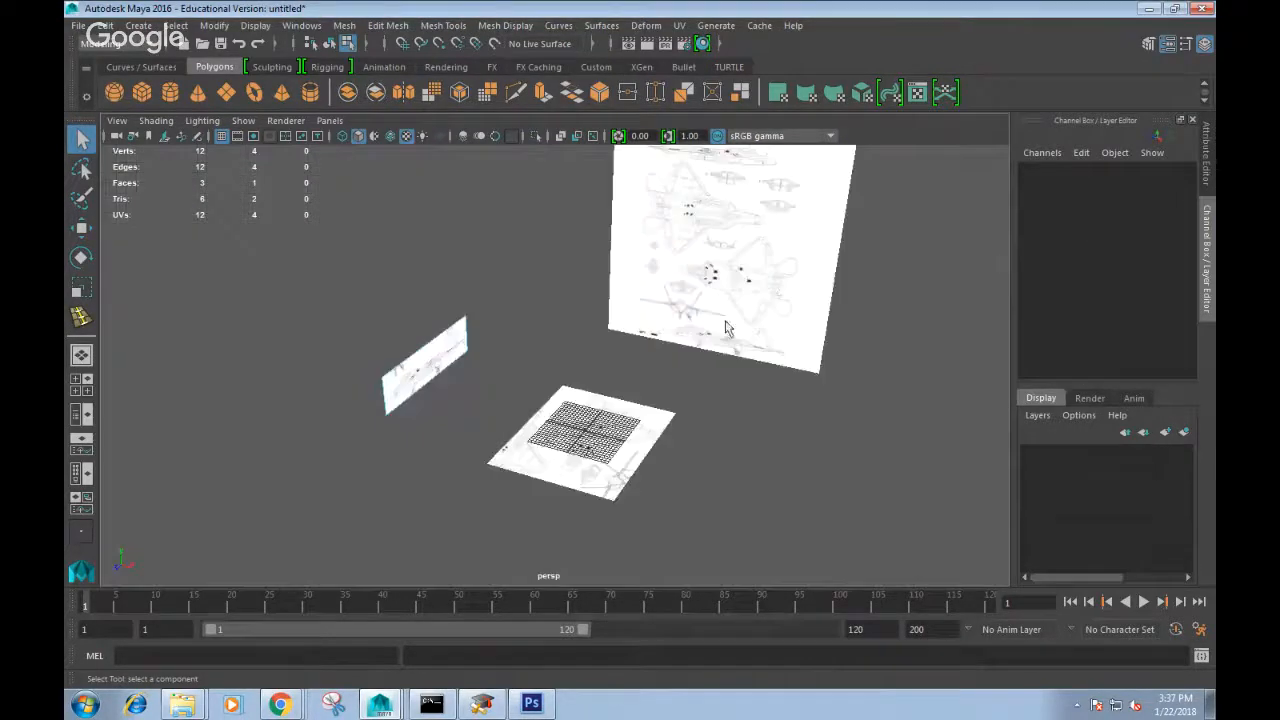
{"action": "left_click_drag", "start_coordinate": [727, 328], "coordinate": [766, 256], "text": "alt"}
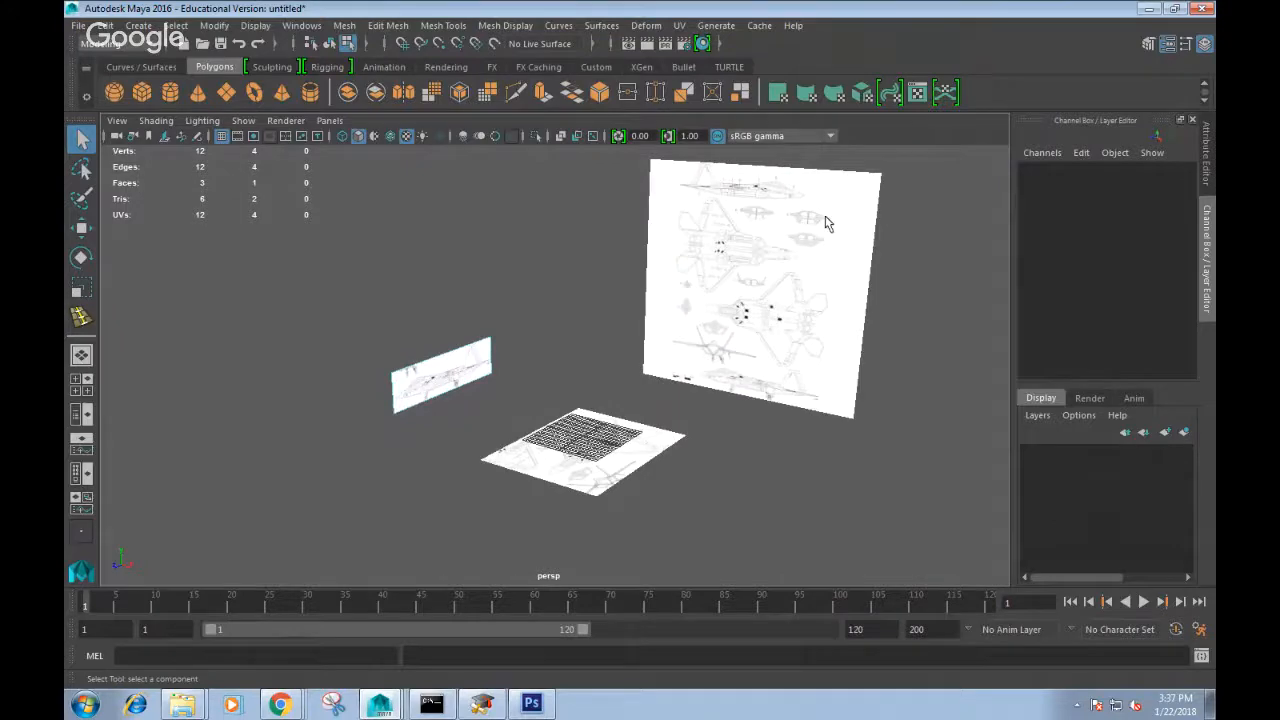
{"action": "scroll", "coordinate": [845, 226], "scroll_direction": "up", "scroll_amount": 3}
{"action": "middle_click_drag", "start_coordinate": [845, 226], "coordinate": [733, 314], "text": "alt"}
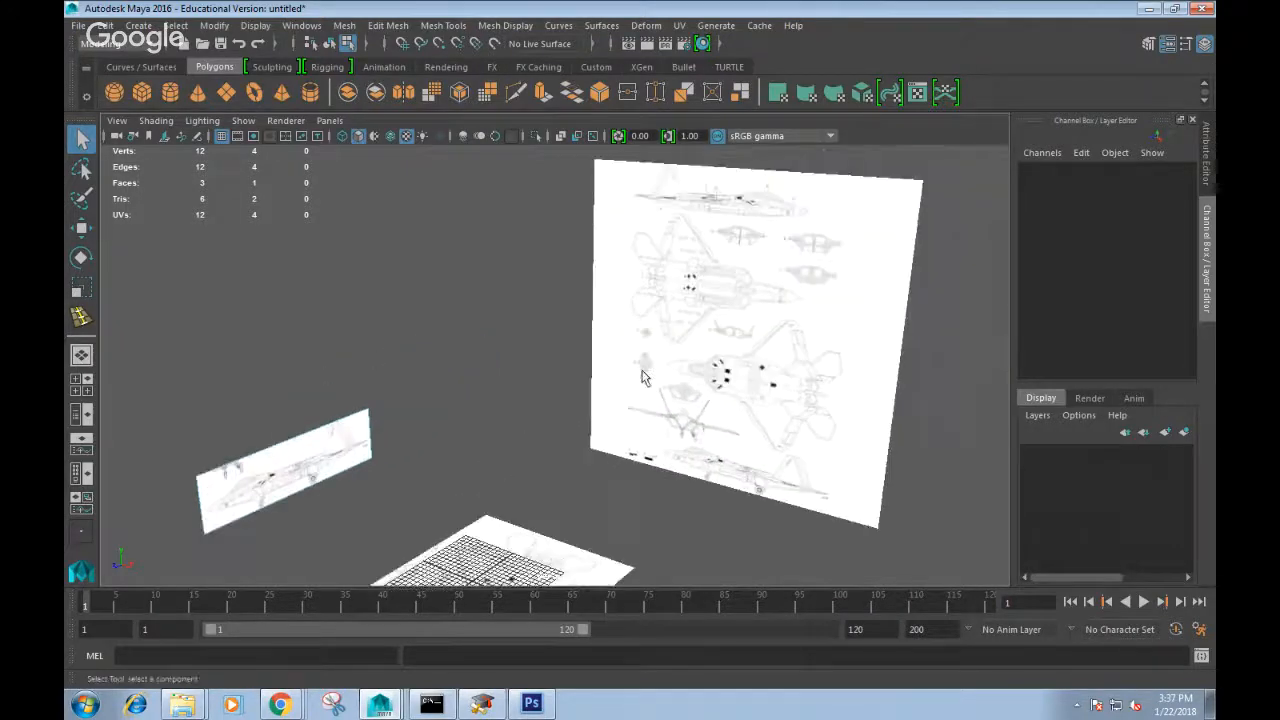
{"action": "middle_click_drag", "start_coordinate": [725, 398], "coordinate": [691, 343], "text": "alt"}
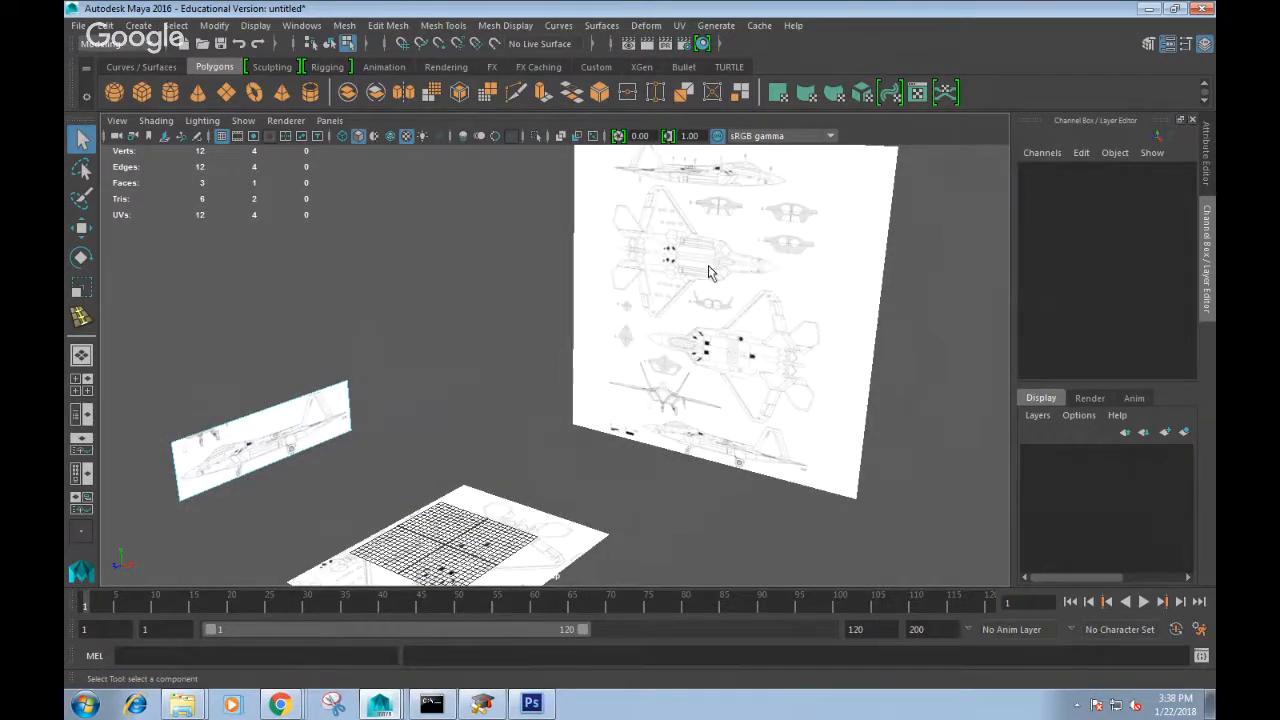
{"action": "middle_click_drag", "start_coordinate": [707, 265], "coordinate": [694, 334], "text": "alt"}
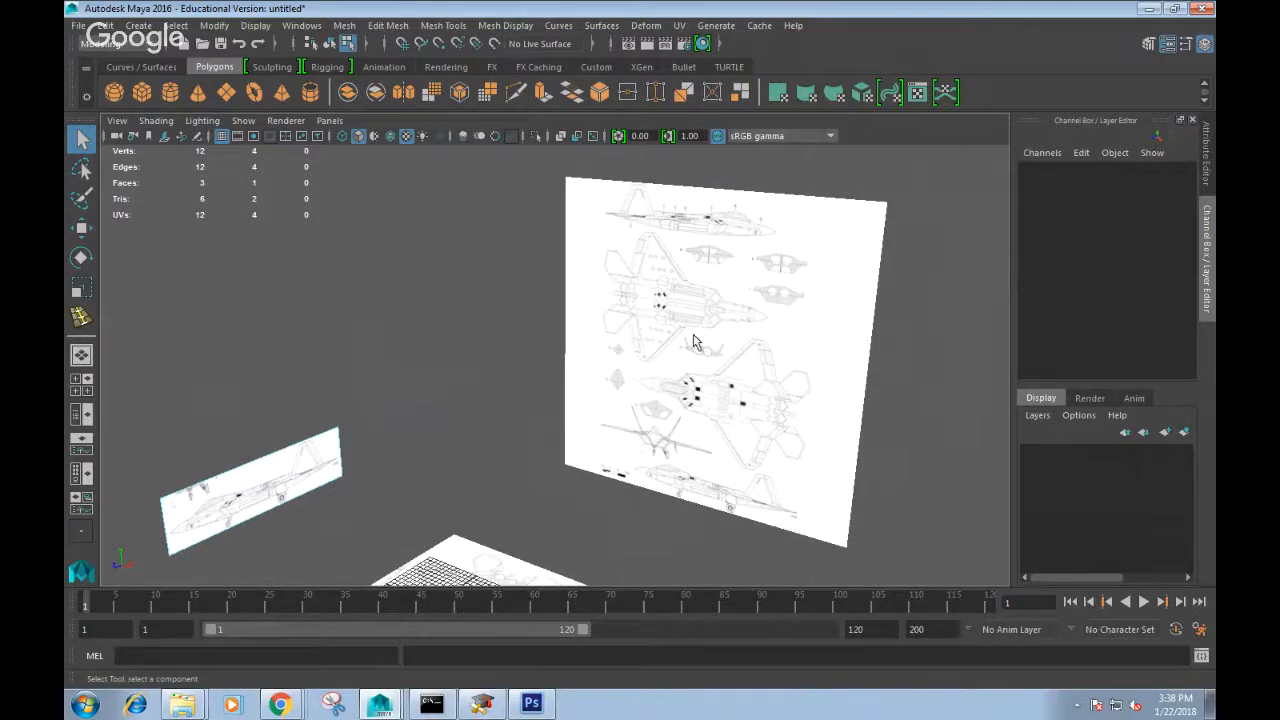
{"action": "key", "text": "space"}
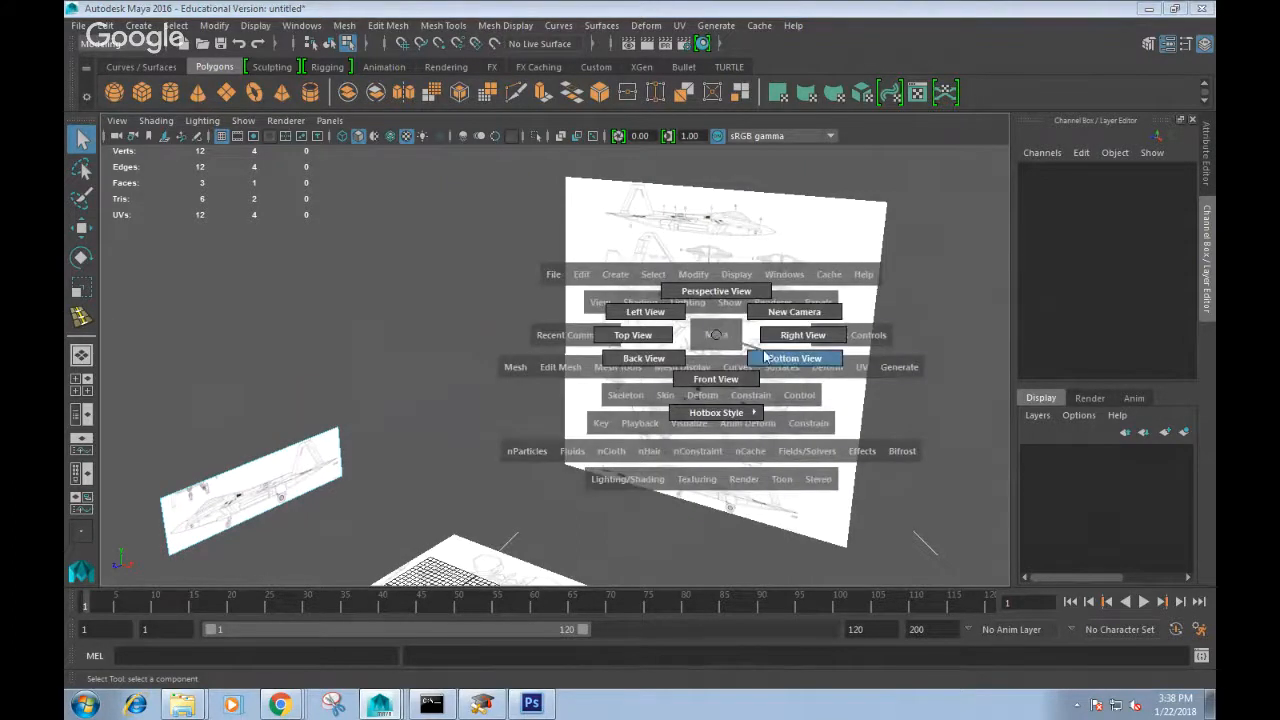
{"action": "left_click", "coordinate": [736, 380]}
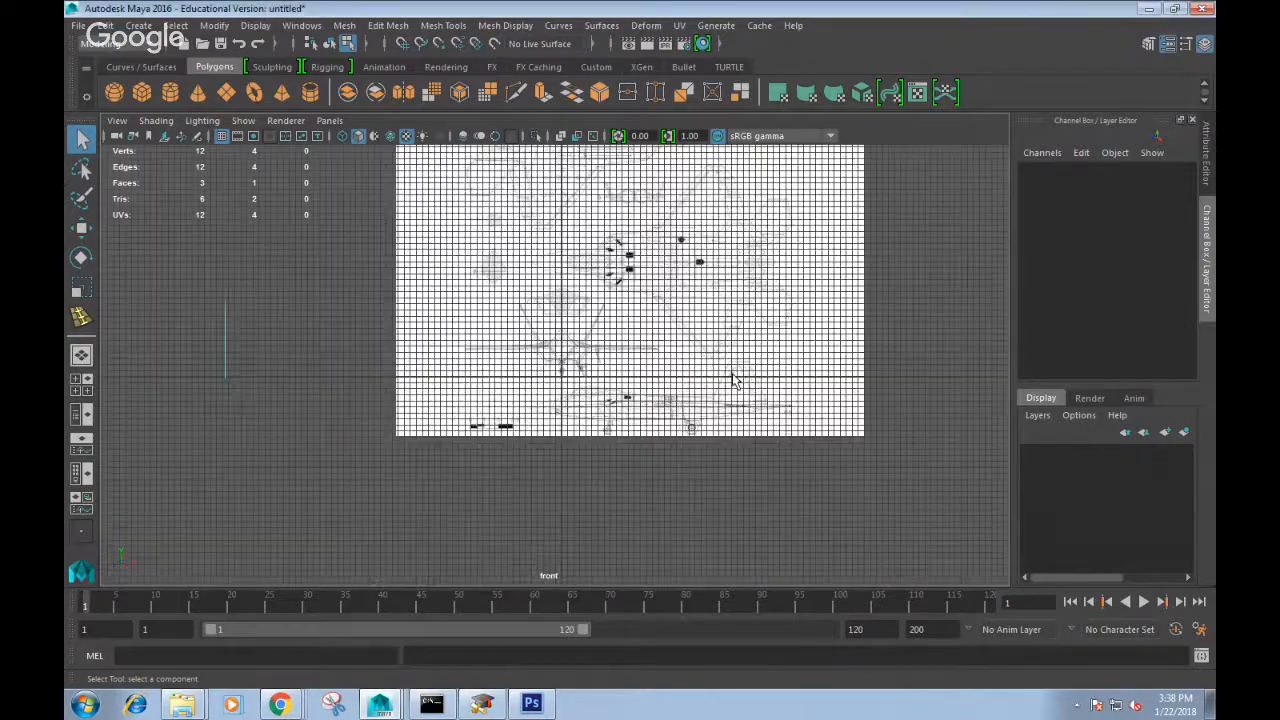
{"action": "scroll", "coordinate": [733, 380], "scroll_direction": "up", "scroll_amount": 2}
{"action": "scroll", "coordinate": [693, 345], "scroll_direction": "up", "scroll_amount": 3}
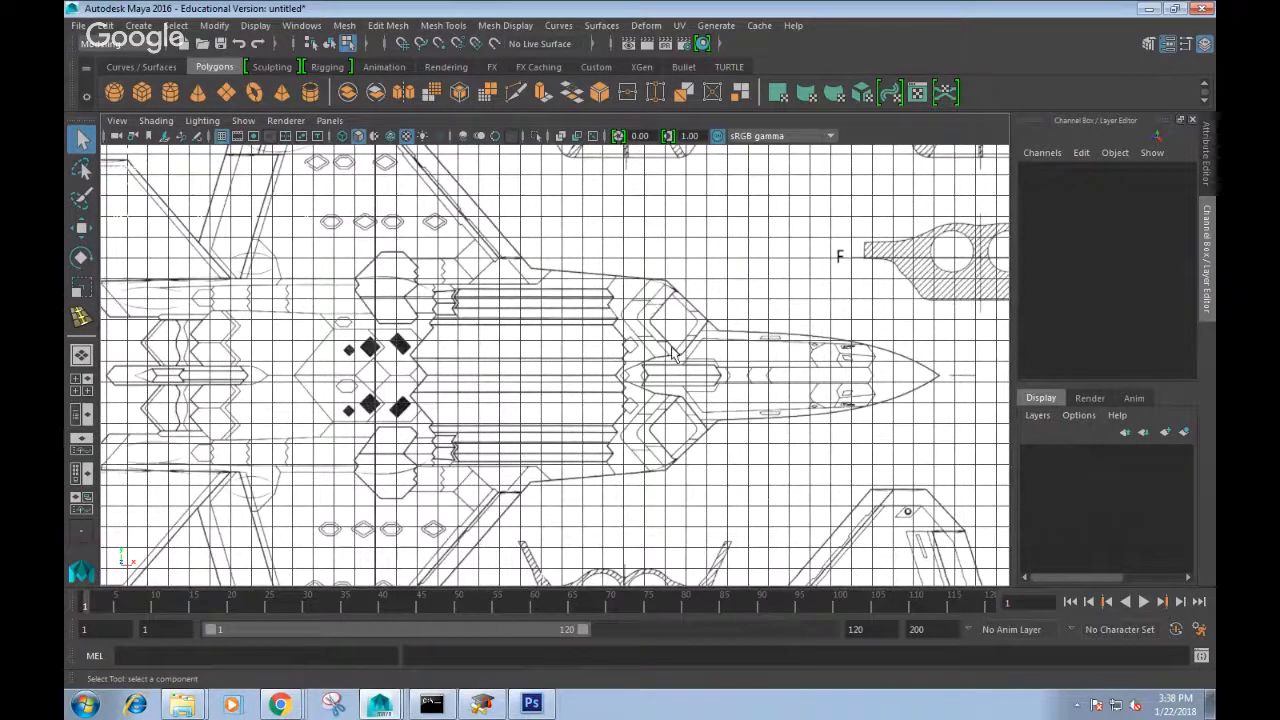
{"action": "key", "text": "space"}
{"action": "scroll", "coordinate": [543, 391], "scroll_direction": "down", "scroll_amount": 3}
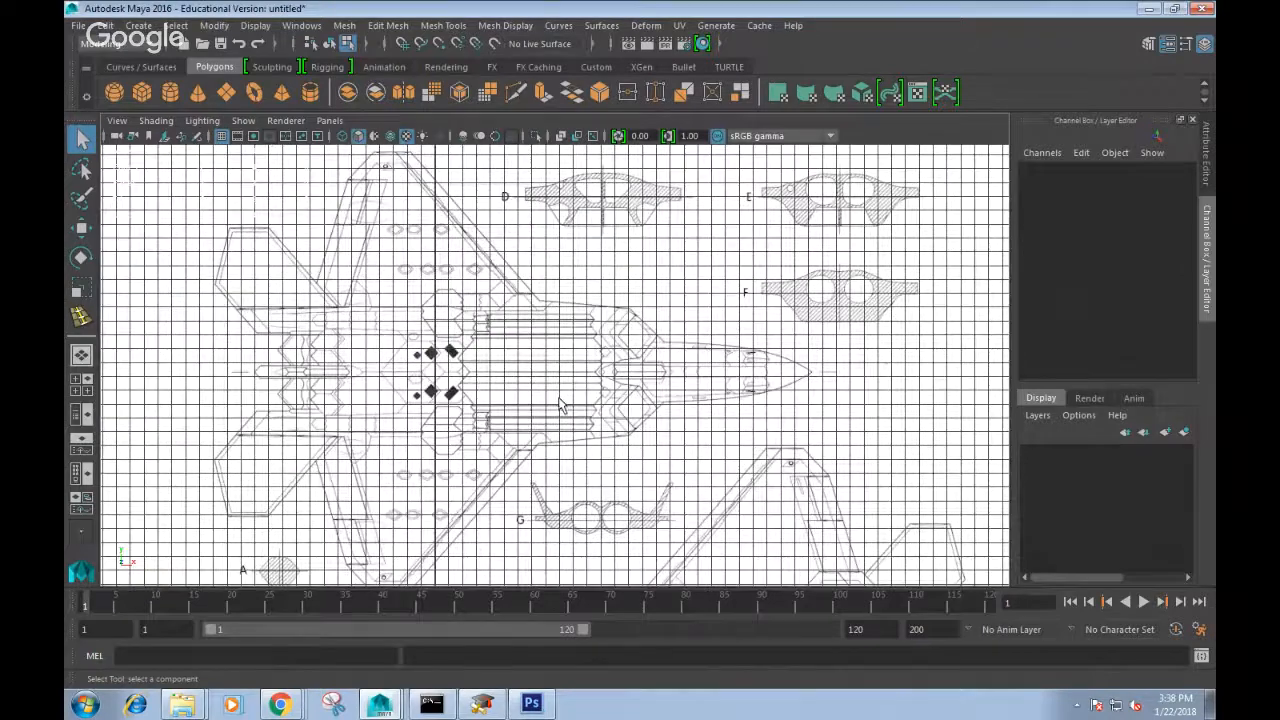
{"action": "middle_click_drag", "start_coordinate": [563, 409], "coordinate": [620, 162], "text": "alt"}
{"action": "scroll", "coordinate": [557, 486], "scroll_direction": "up", "scroll_amount": 2}
{"action": "middle_click_drag", "start_coordinate": [557, 486], "coordinate": [571, 153], "text": "alt"}
{"action": "scroll", "coordinate": [495, 432], "scroll_direction": "up", "scroll_amount": 3}
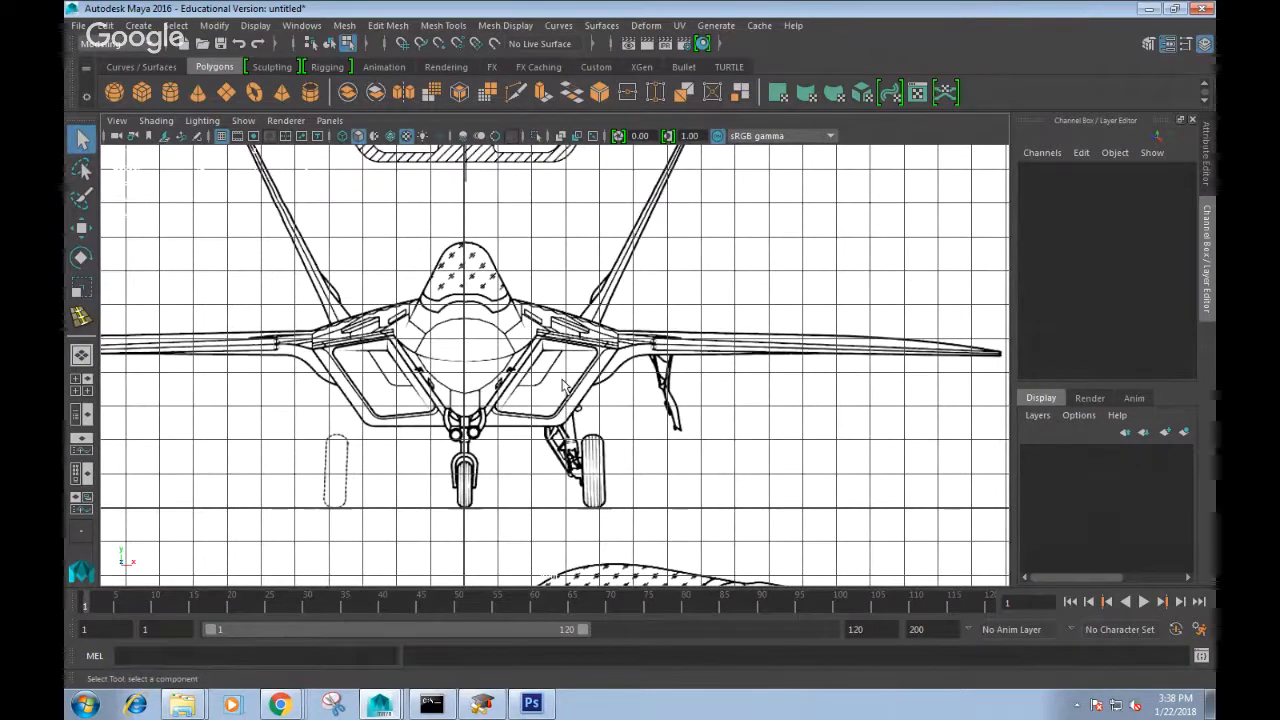
{"action": "scroll", "coordinate": [565, 388], "scroll_direction": "down", "scroll_amount": 5}
{"action": "middle_click_drag", "start_coordinate": [622, 280], "coordinate": [628, 401], "text": "alt"}
{"action": "scroll", "coordinate": [628, 401], "scroll_direction": "up", "scroll_amount": 1}
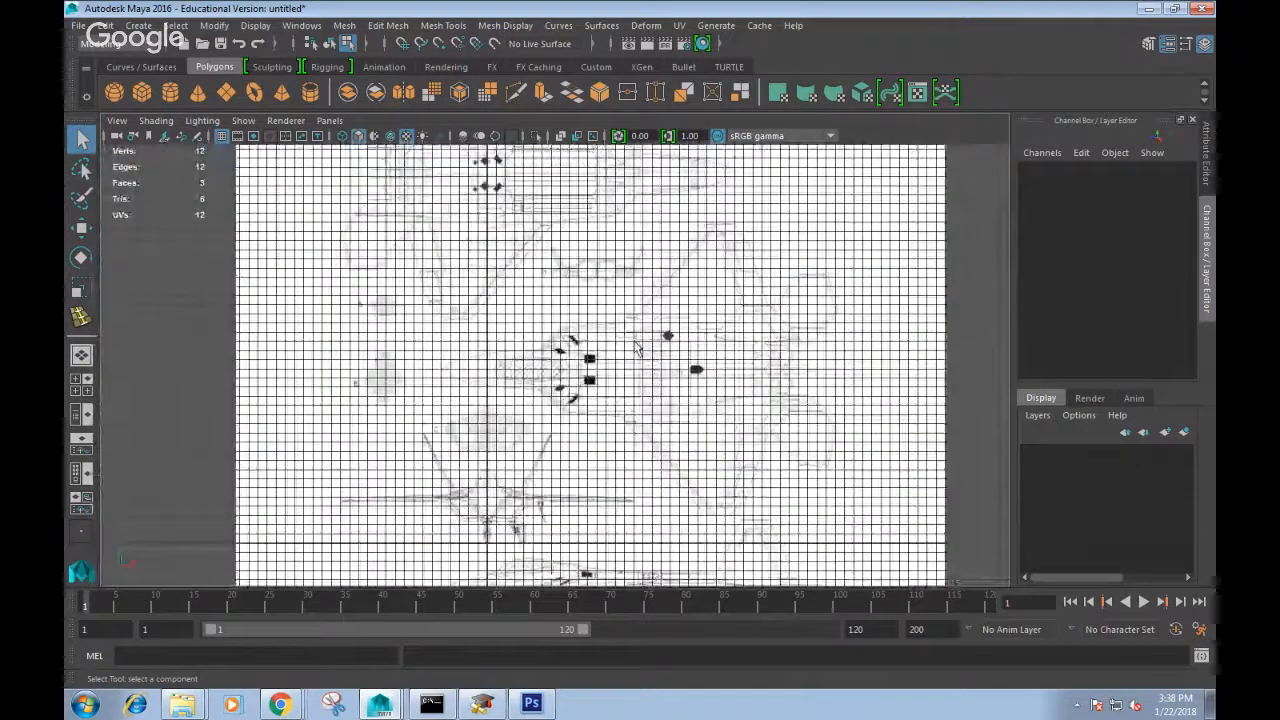
Select the three blueprint planes in object mode and assign them to a new display layer.
{"action": "key", "text": "space"}
{"action": "left_click_drag", "start_coordinate": [634, 342], "coordinate": [640, 312]}
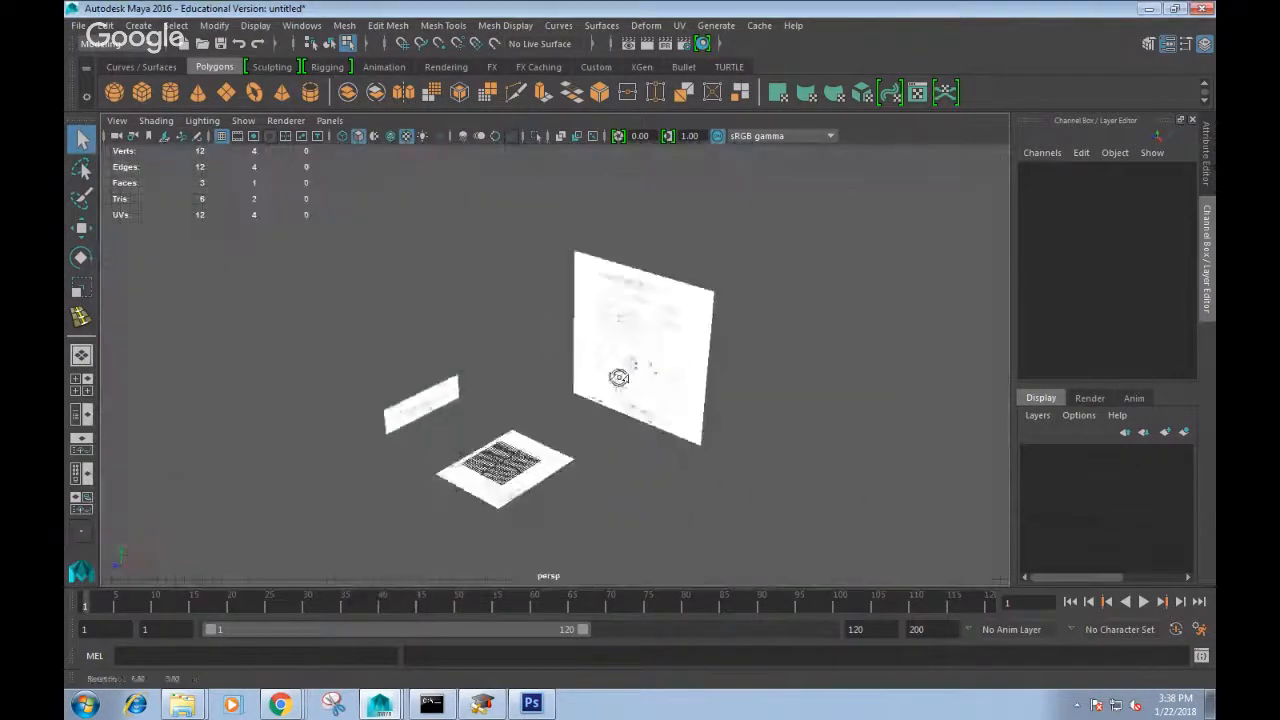
{"action": "left_click_drag", "start_coordinate": [600, 385], "coordinate": [640, 380], "text": "alt"}
{"action": "right_click_drag", "start_coordinate": [684, 243], "coordinate": [718, 303]}
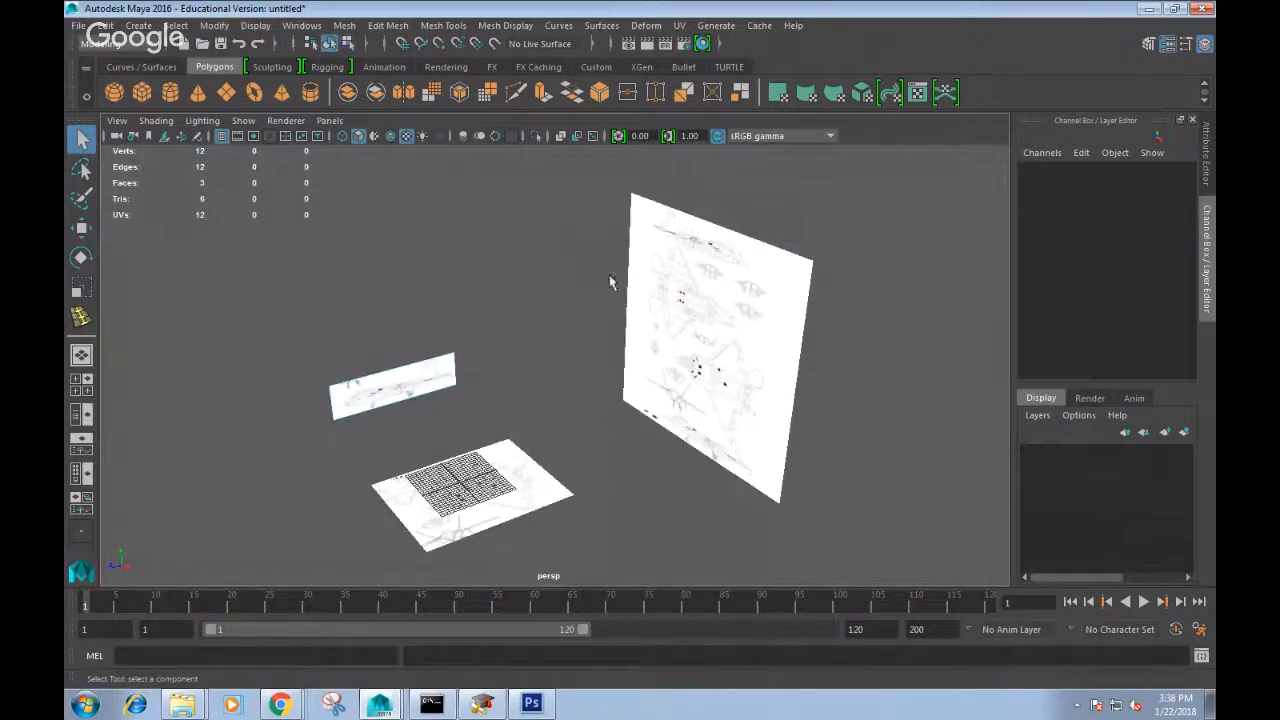
{"action": "left_click_drag", "start_coordinate": [268, 277], "coordinate": [624, 478]}
{"action": "left_click", "coordinate": [1184, 431]}
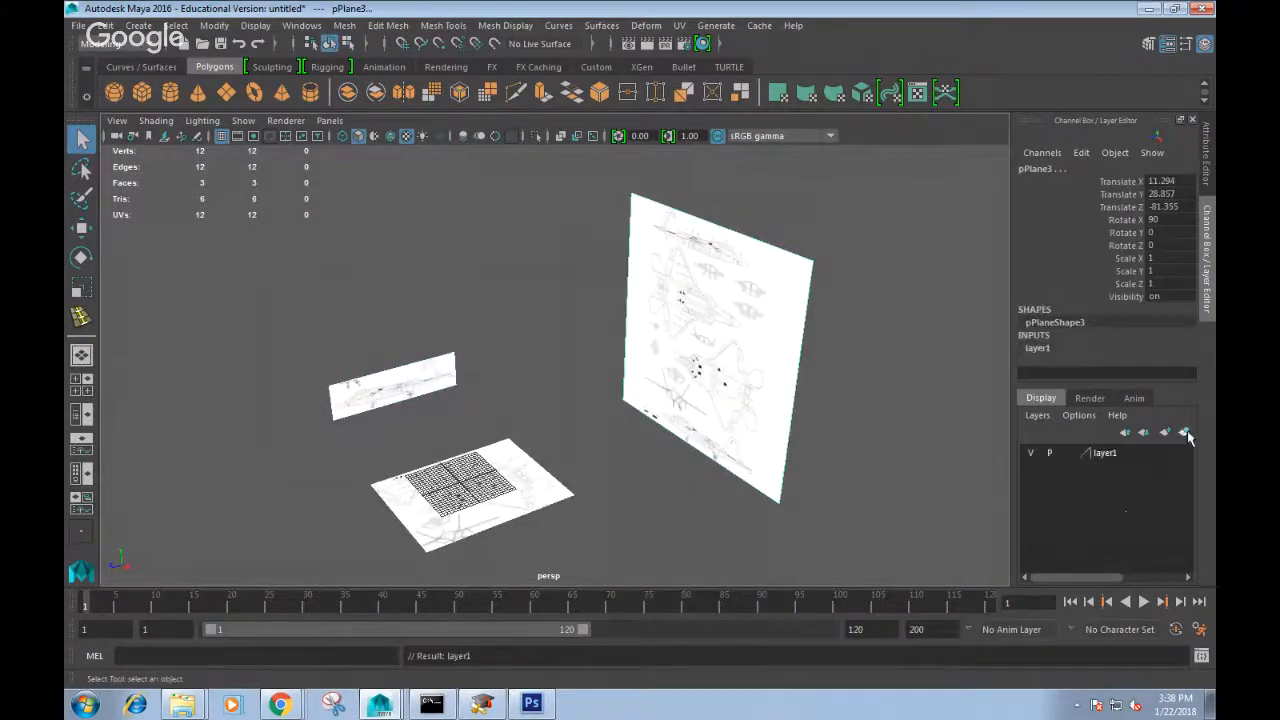
Rename the new display layer to Ref and set it to reference mode so the blueprint planes cannot be selected.
{"action": "double_click", "coordinate": [1108, 455]}
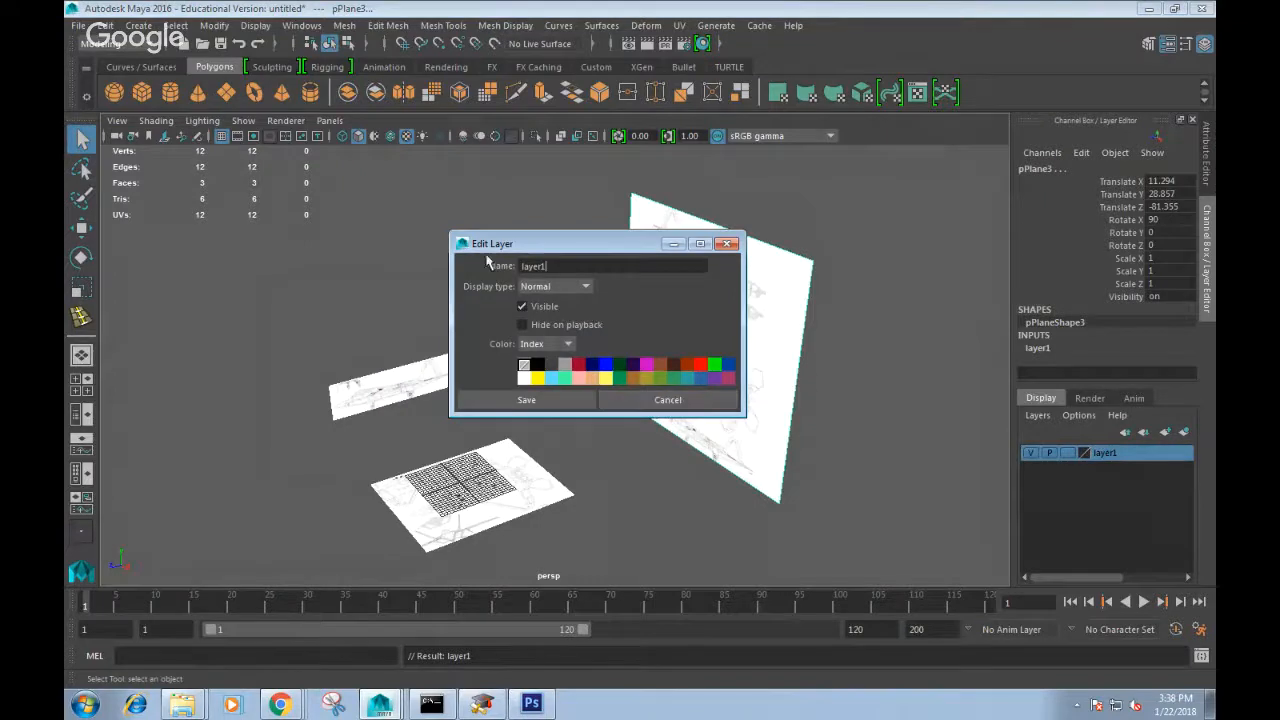
{"action": "left_click_drag", "start_coordinate": [558, 264], "coordinate": [466, 274]}
{"action": "left_click", "coordinate": [526, 399]}
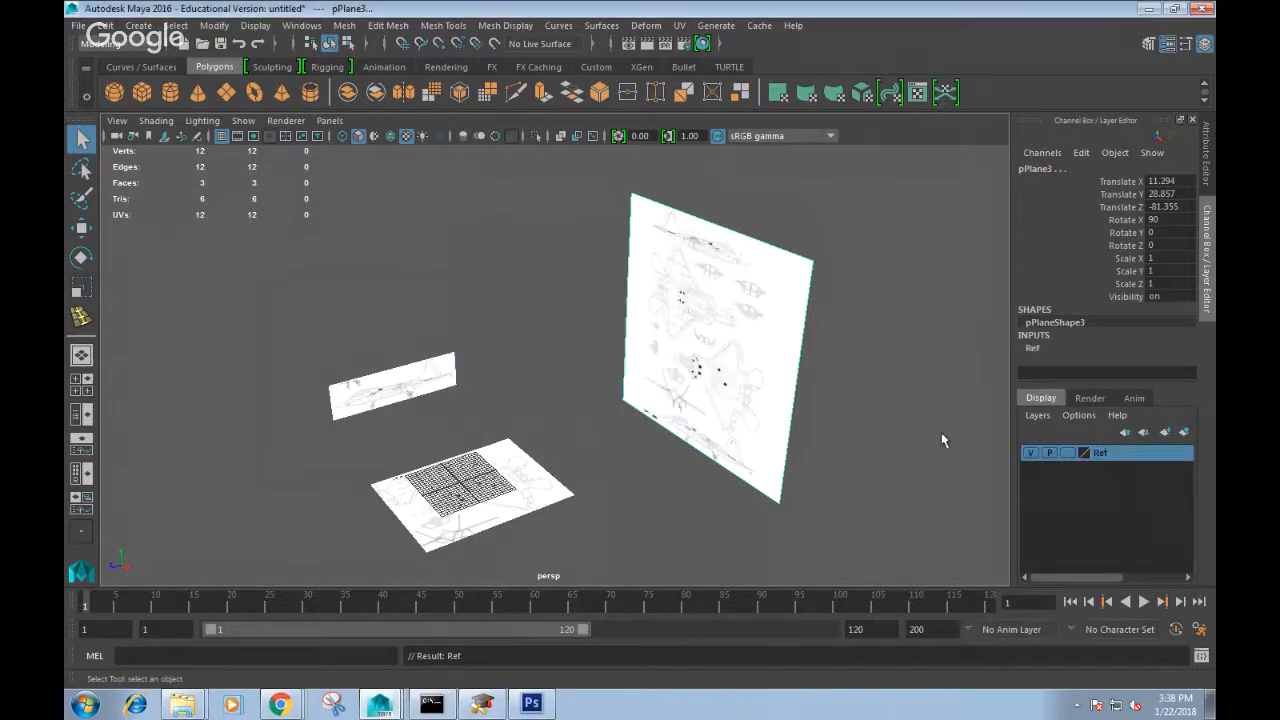
{"action": "left_click", "coordinate": [1069, 455]}
{"action": "left_click", "coordinate": [1069, 455]}
{"action": "left_click", "coordinate": [488, 490]}
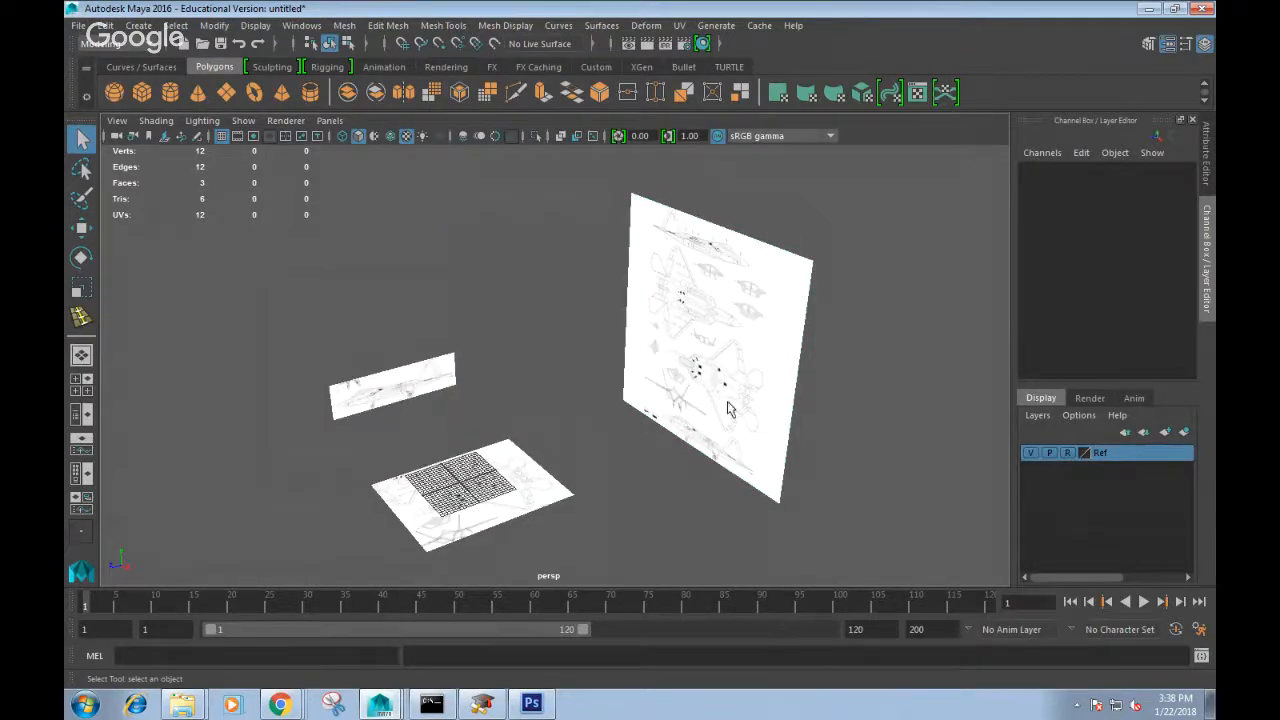
Check the placement of the blueprint planes in the side, front and perspective views.
{"action": "key", "text": "space"}
{"action": "left_click_drag", "start_coordinate": [580, 395], "coordinate": [668, 398]}
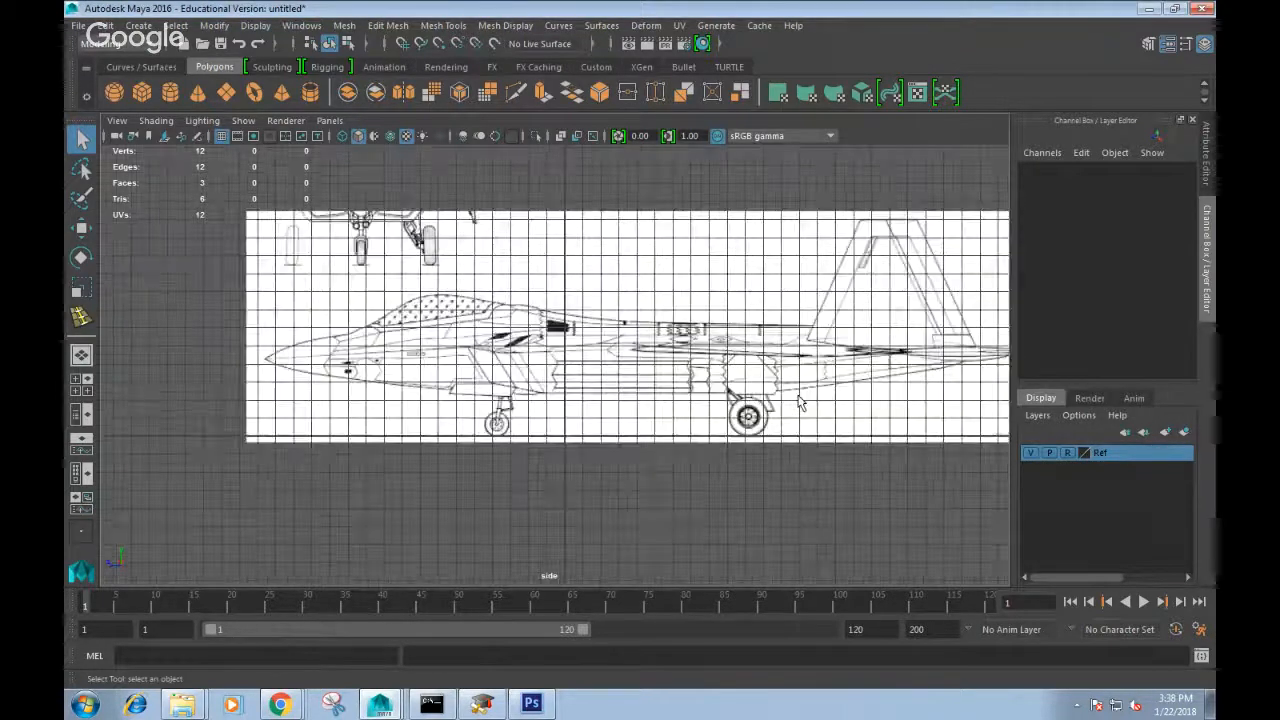
{"action": "left_click_drag", "start_coordinate": [742, 413], "coordinate": [744, 455]}
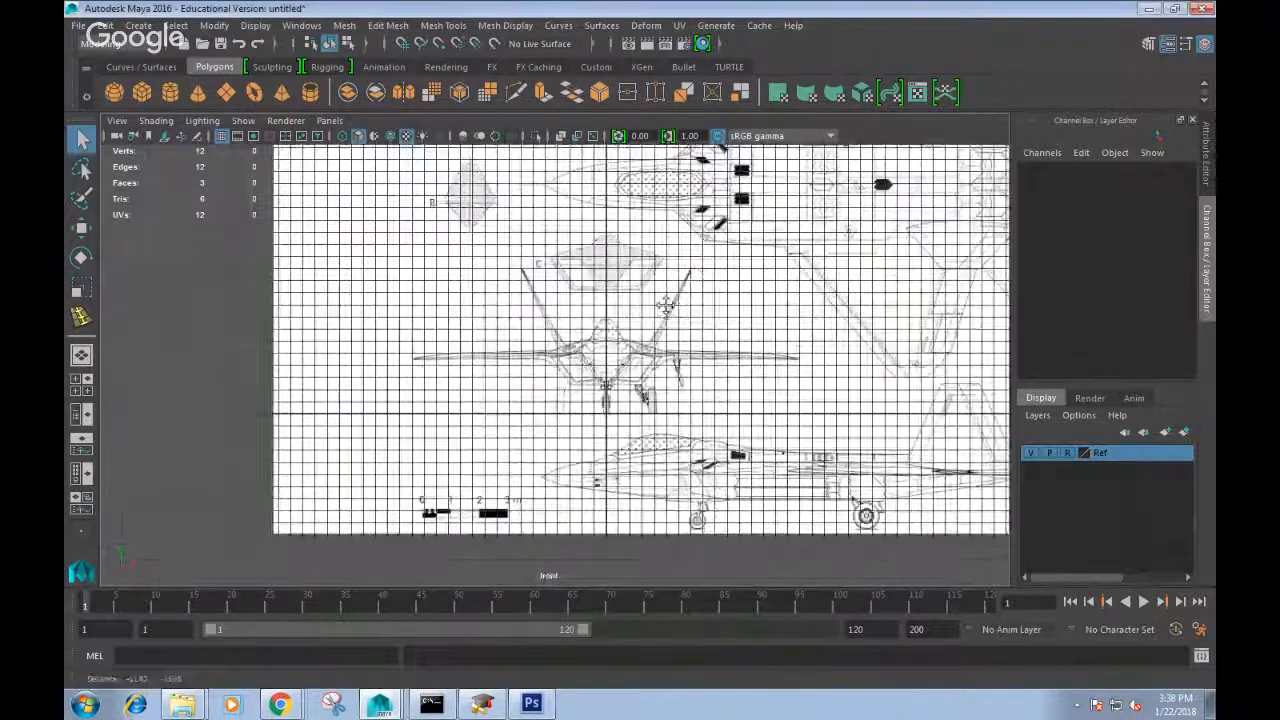
{"action": "key", "text": "space"}
{"action": "left_click_drag", "start_coordinate": [680, 416], "coordinate": [659, 351]}
{"action": "key", "text": "space"}
{"action": "left_click_drag", "start_coordinate": [564, 427], "coordinate": [655, 424], "text": "alt"}
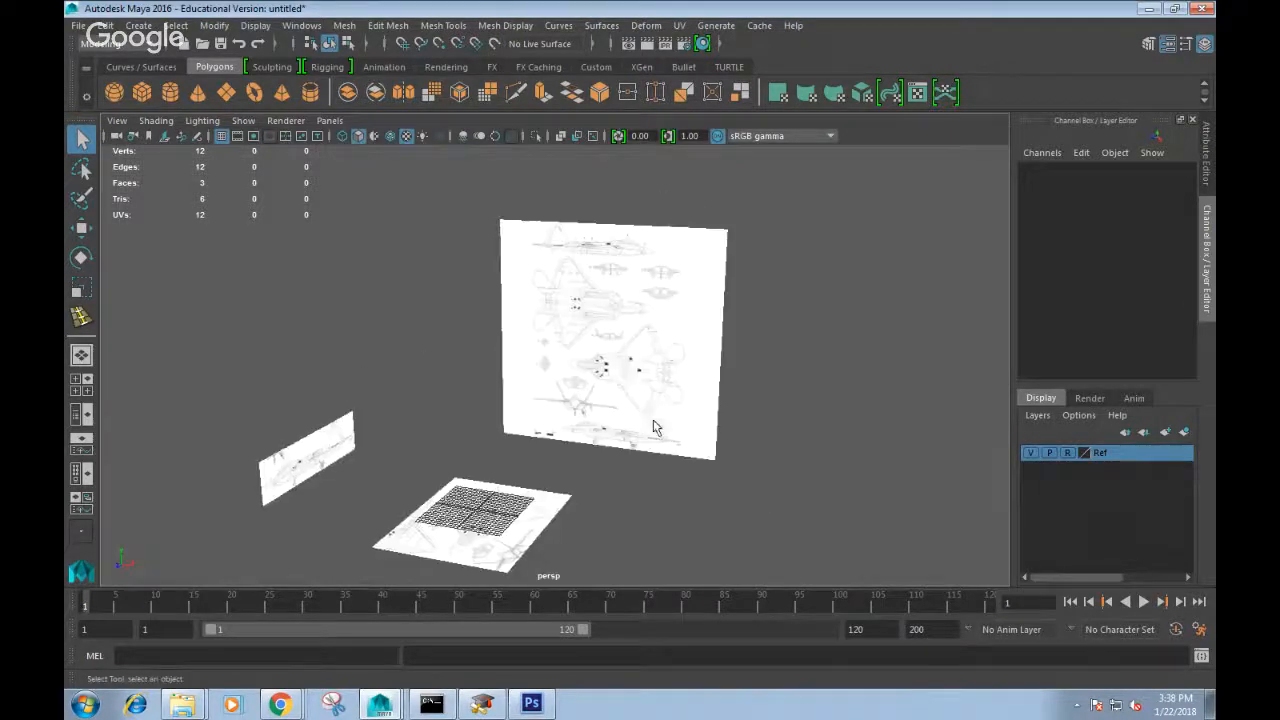
{"action": "scroll", "coordinate": [629, 445], "scroll_direction": "up", "scroll_amount": 6}
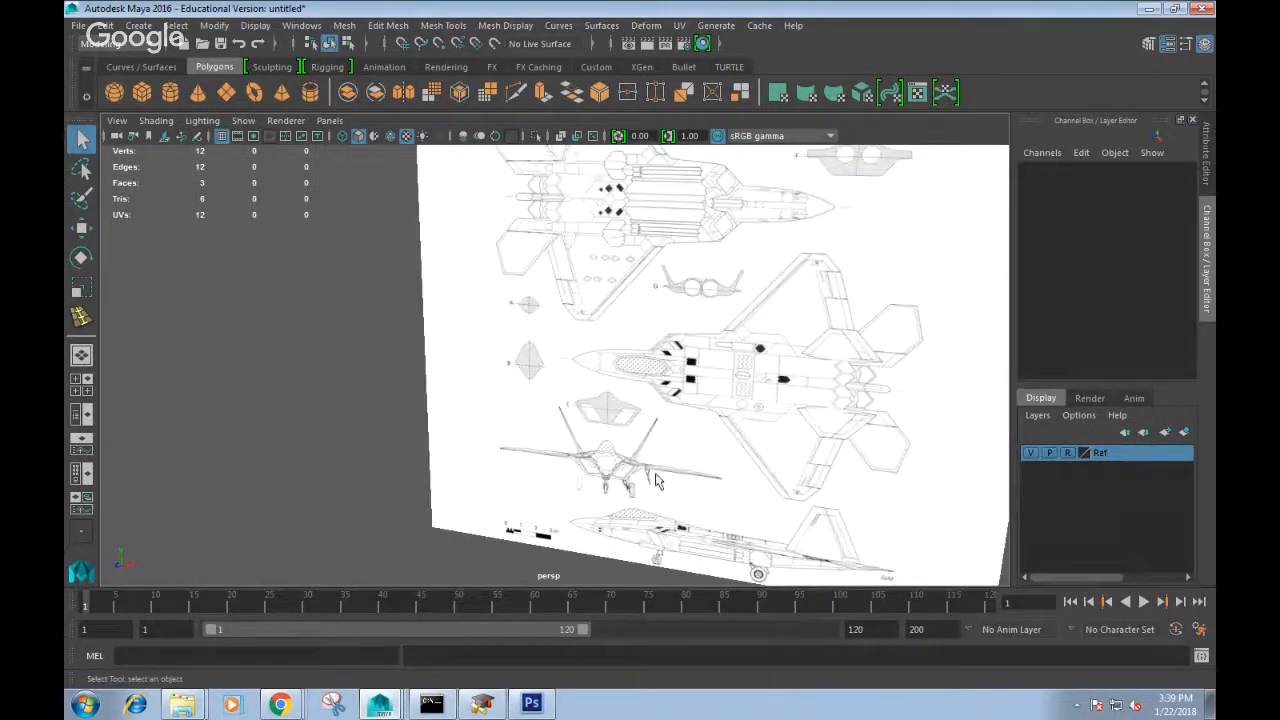
{"action": "scroll", "coordinate": [599, 470], "scroll_direction": "down", "scroll_amount": 5}
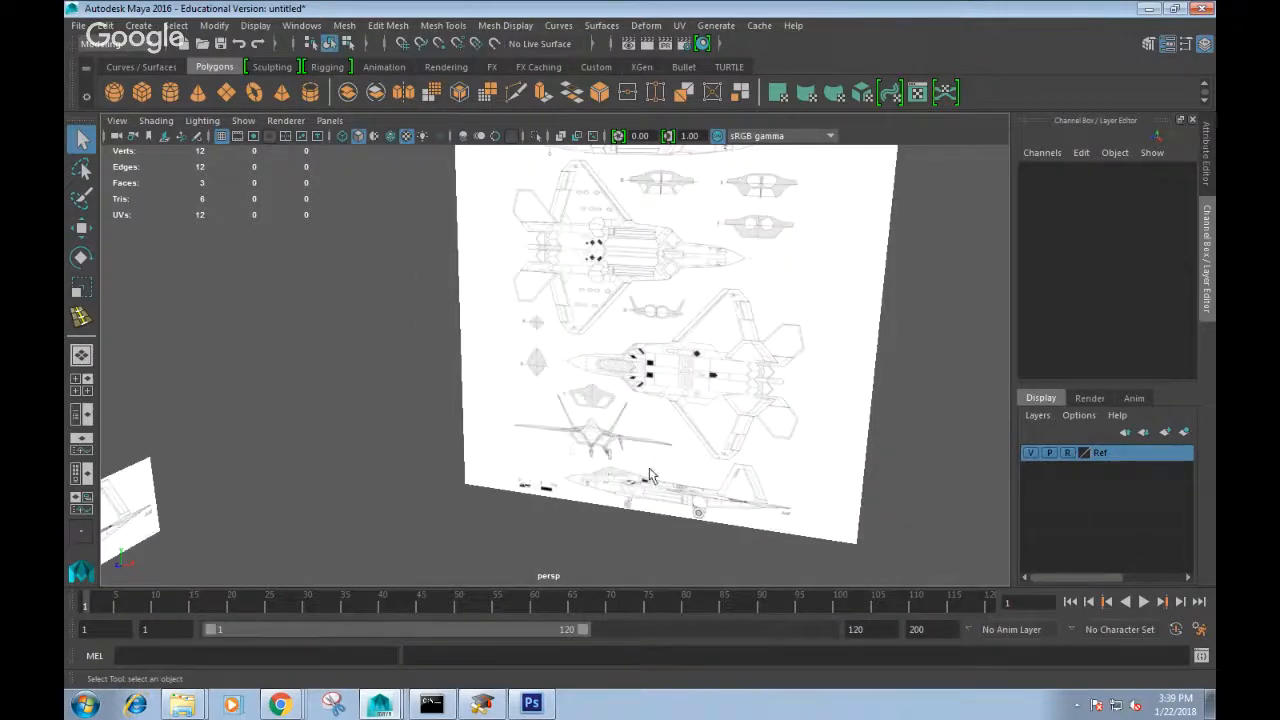
{"action": "middle_click_drag", "start_coordinate": [654, 477], "coordinate": [697, 306], "text": "alt"}
{"action": "middle_click_drag", "start_coordinate": [648, 391], "coordinate": [691, 297], "text": "alt"}
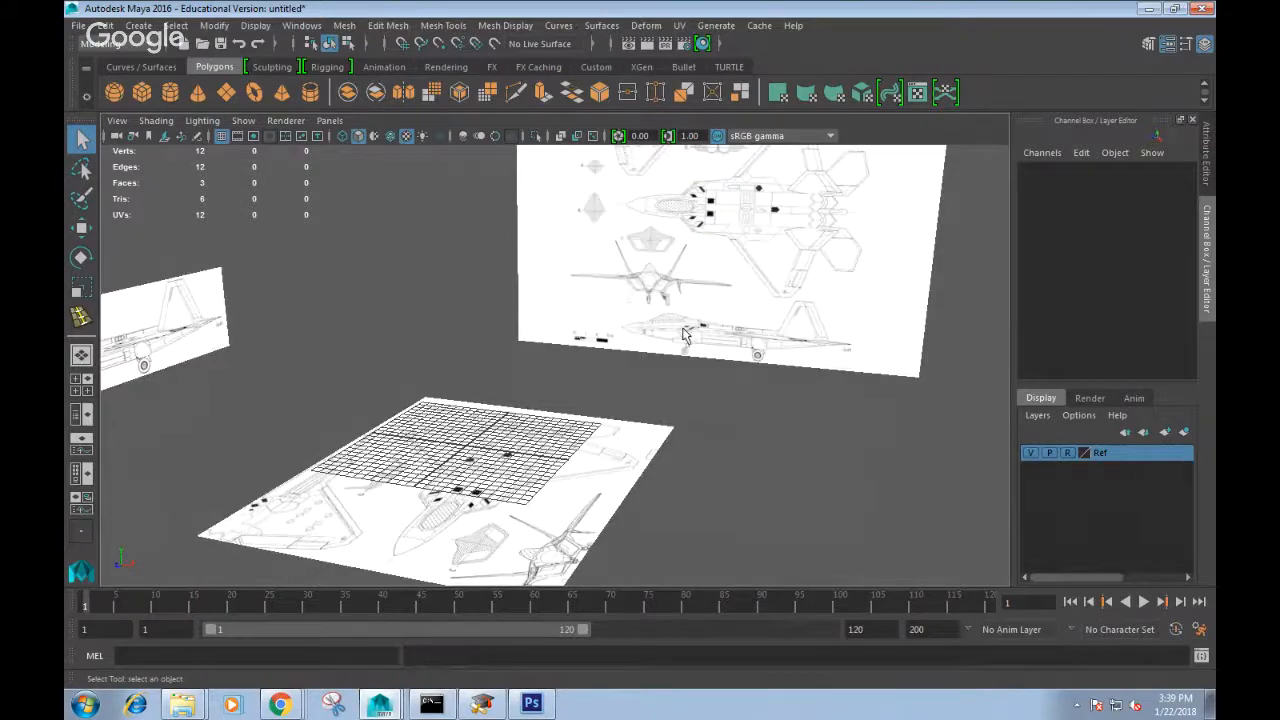
{"action": "left_click_drag", "start_coordinate": [686, 334], "coordinate": [628, 421], "text": "alt"}
{"action": "middle_click_drag", "start_coordinate": [650, 422], "coordinate": [667, 412], "text": "alt"}
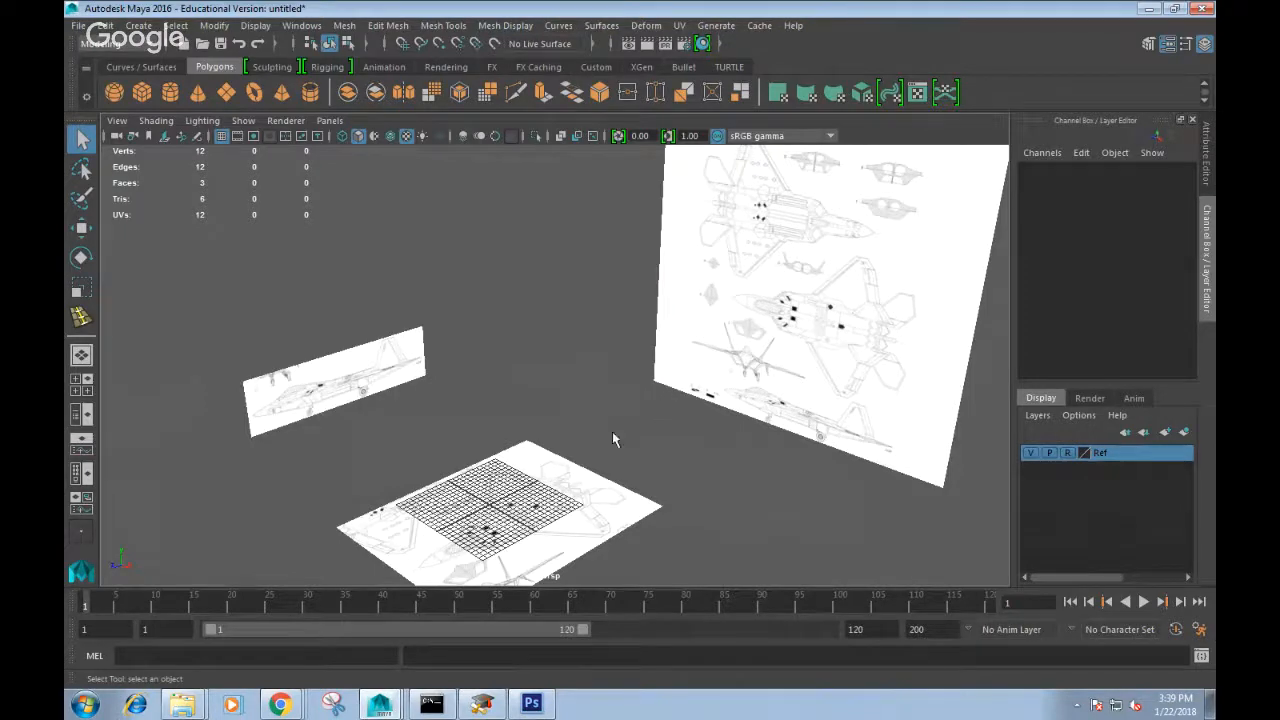
{"action": "middle_click_drag", "start_coordinate": [611, 440], "coordinate": [654, 357], "text": "alt"}
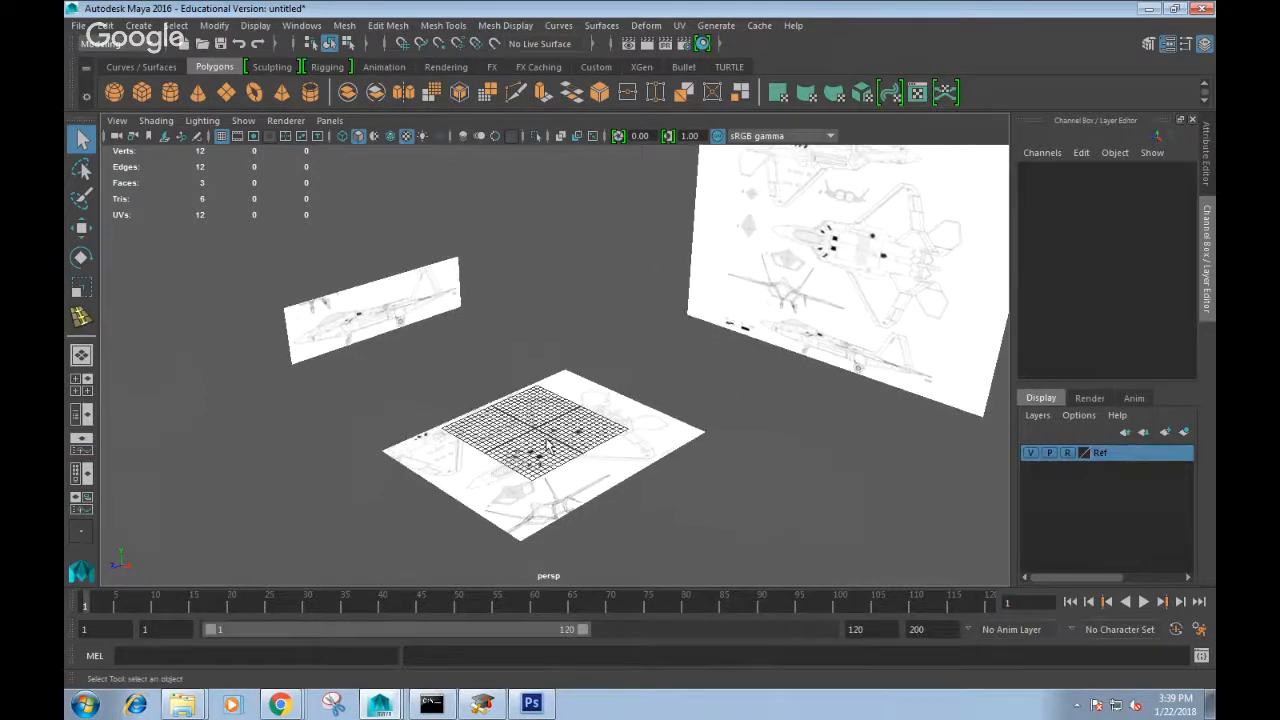
Create a polygon cube at the origin and set its width, height and depth subdivisions to 2.
{"action": "right_click_drag", "start_coordinate": [548, 443], "coordinate": [532, 486], "text": "shift"}
{"action": "scroll", "coordinate": [620, 470], "scroll_direction": "up", "scroll_amount": 3}
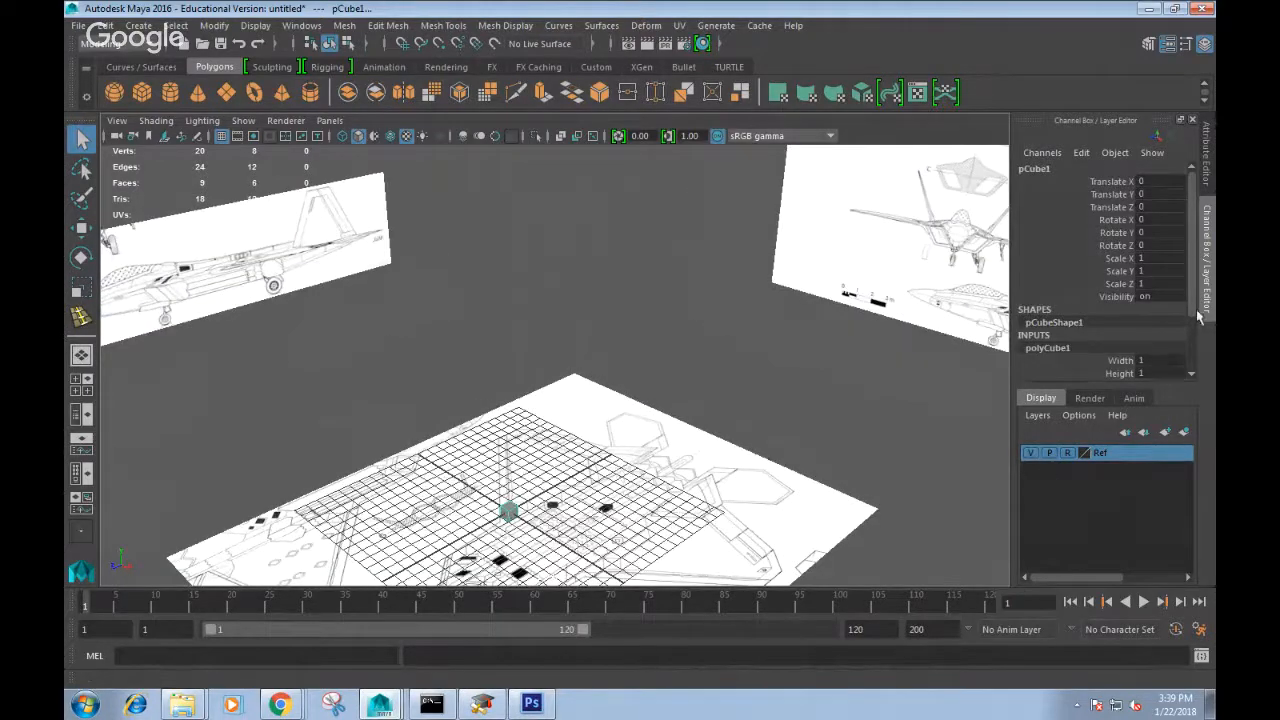
{"action": "scroll", "coordinate": [1199, 333], "scroll_direction": "down", "scroll_amount": 3}
{"action": "left_click", "coordinate": [1100, 324]}
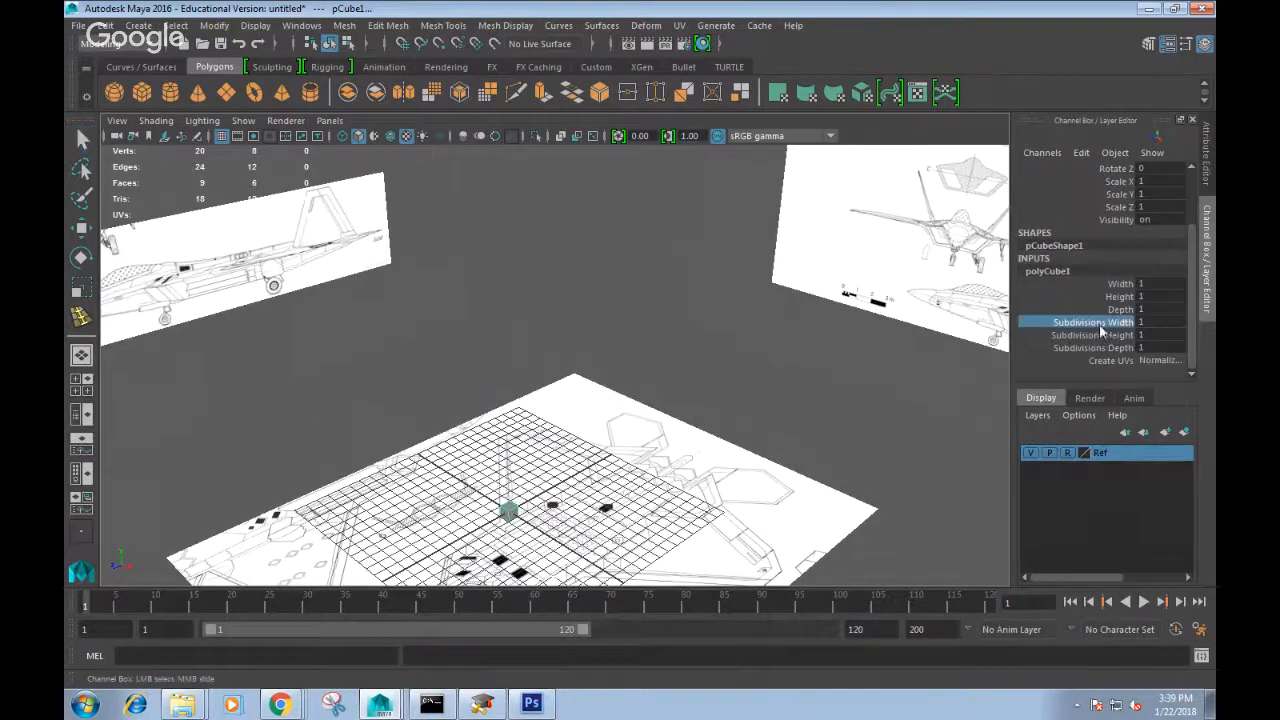
{"action": "left_click", "coordinate": [1097, 348], "text": "shift"}
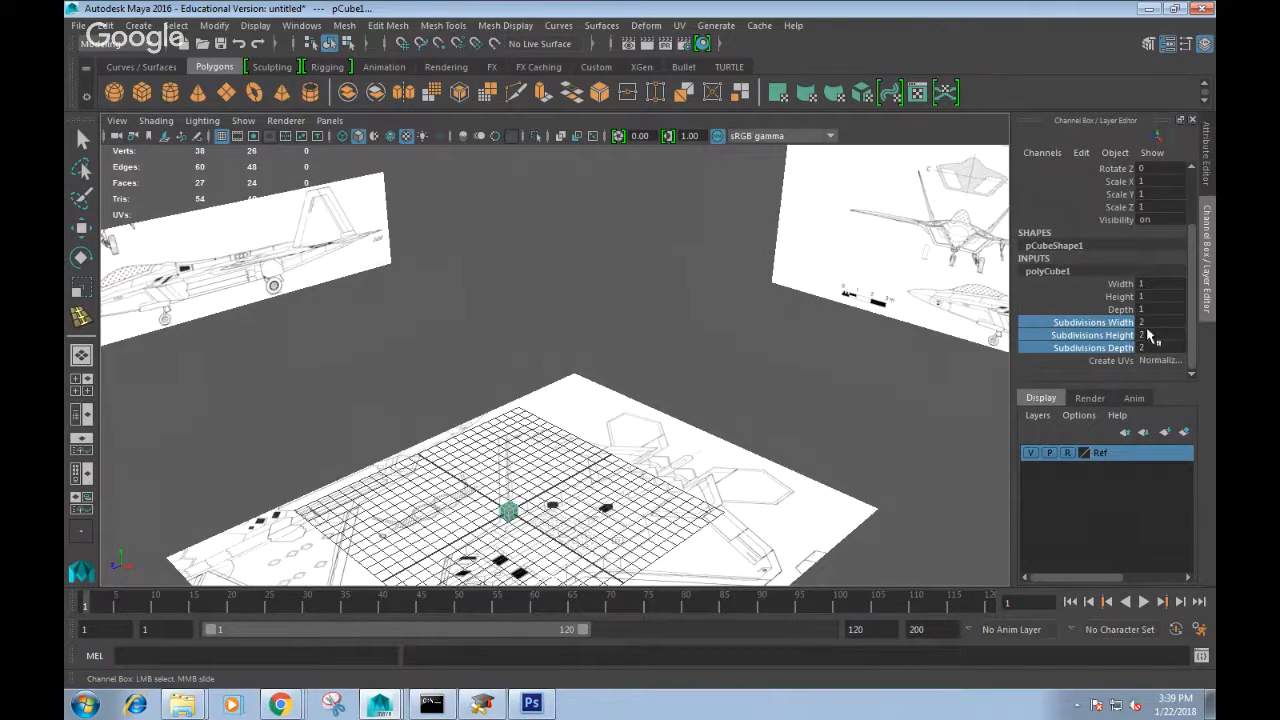
Delete the cube's faces on the left side of the jet's centreline, keeping only the other half.
{"action": "scroll", "coordinate": [618, 511], "scroll_direction": "up", "scroll_amount": 3}
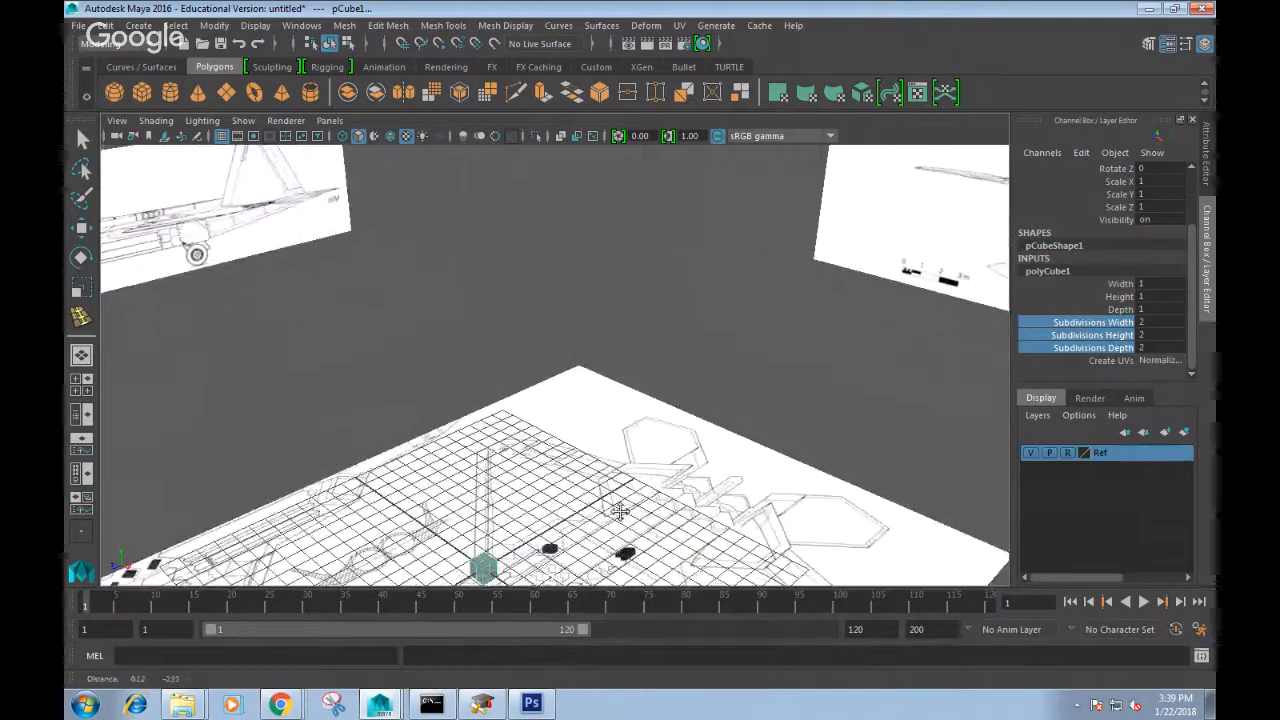
{"action": "middle_click_drag", "start_coordinate": [617, 511], "coordinate": [552, 400], "text": "alt"}
{"action": "left_click_drag", "start_coordinate": [552, 400], "coordinate": [592, 416], "text": "alt"}
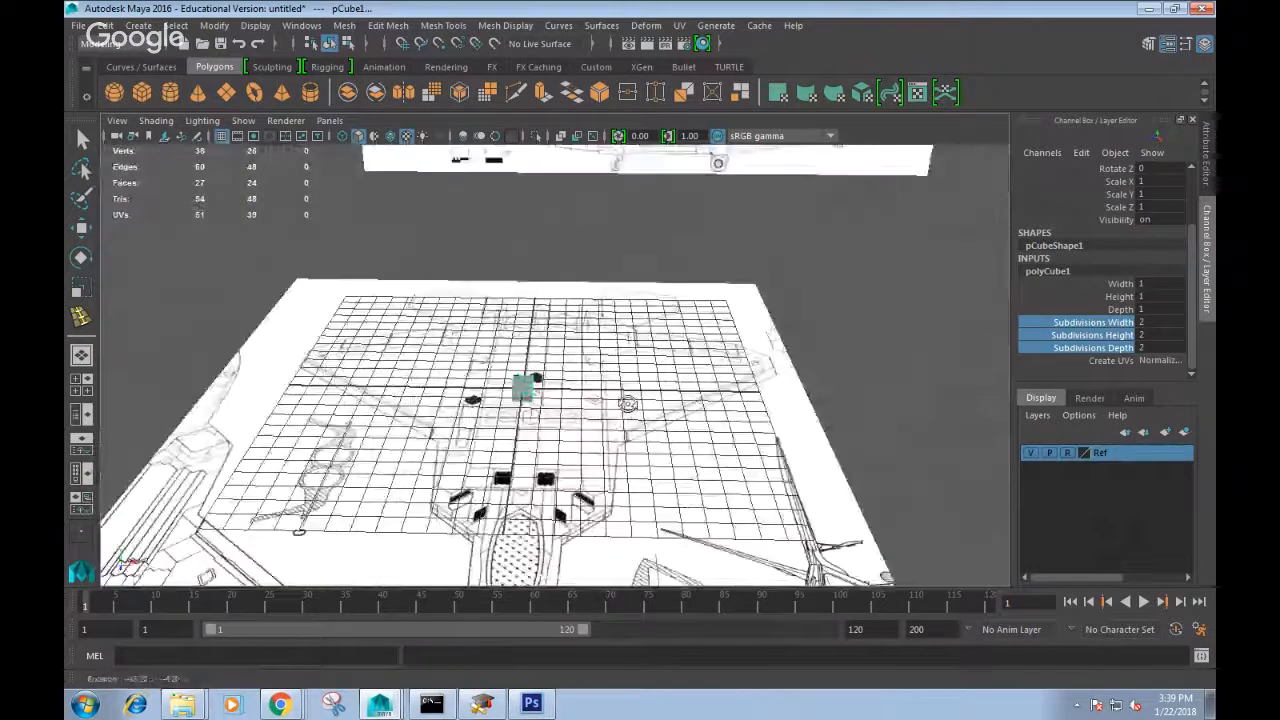
{"action": "scroll", "coordinate": [582, 416], "scroll_direction": "up", "scroll_amount": 6}
{"action": "middle_click_drag", "start_coordinate": [590, 408], "coordinate": [675, 361], "text": "alt"}
{"action": "right_click_drag", "start_coordinate": [514, 390], "coordinate": [514, 288]}
{"action": "middle_click_drag", "start_coordinate": [580, 405], "coordinate": [642, 375], "text": "alt"}
{"action": "left_click_drag", "start_coordinate": [514, 456], "coordinate": [547, 541]}
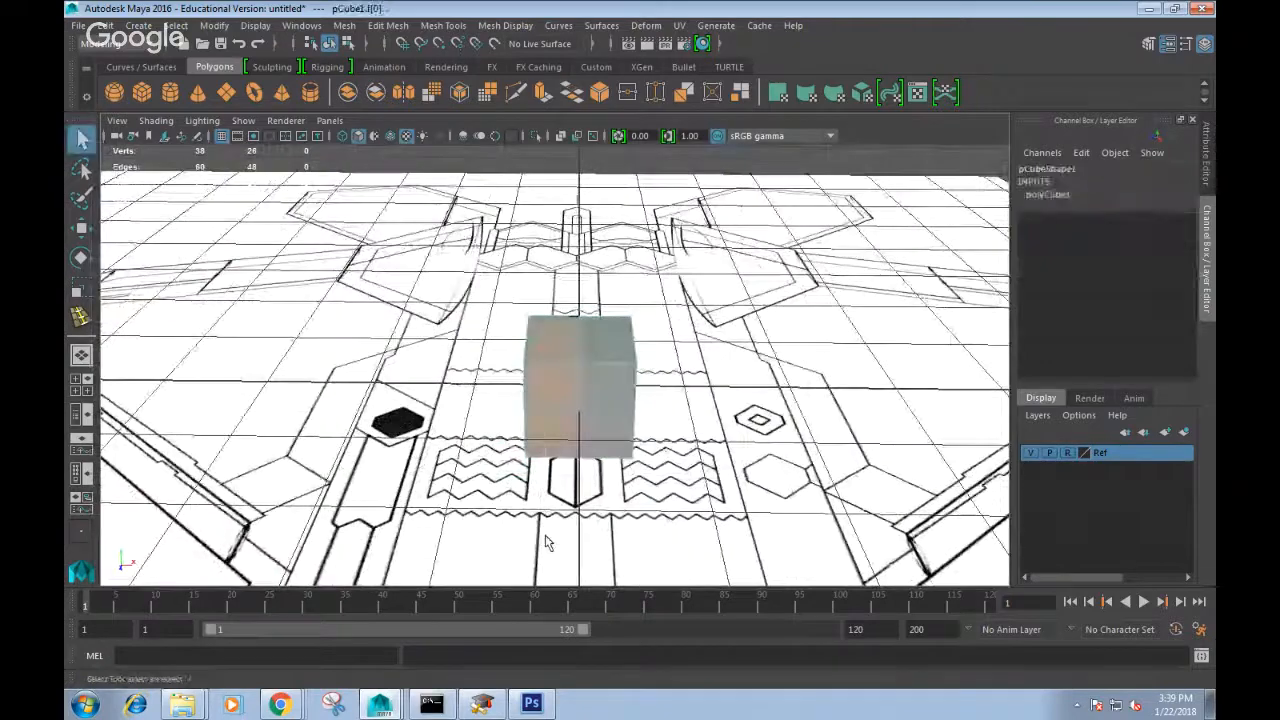
{"action": "key", "text": "Delete"}
In the side view, move the half cube up onto the jet's fuselage, to about 4.78 in Translate Y.
{"action": "key", "text": "space"}
{"action": "left_click_drag", "start_coordinate": [738, 468], "coordinate": [830, 460]}
{"action": "right_click_drag", "start_coordinate": [586, 252], "coordinate": [660, 220]}
{"action": "left_click", "coordinate": [573, 479]}
{"action": "key", "text": "w"}
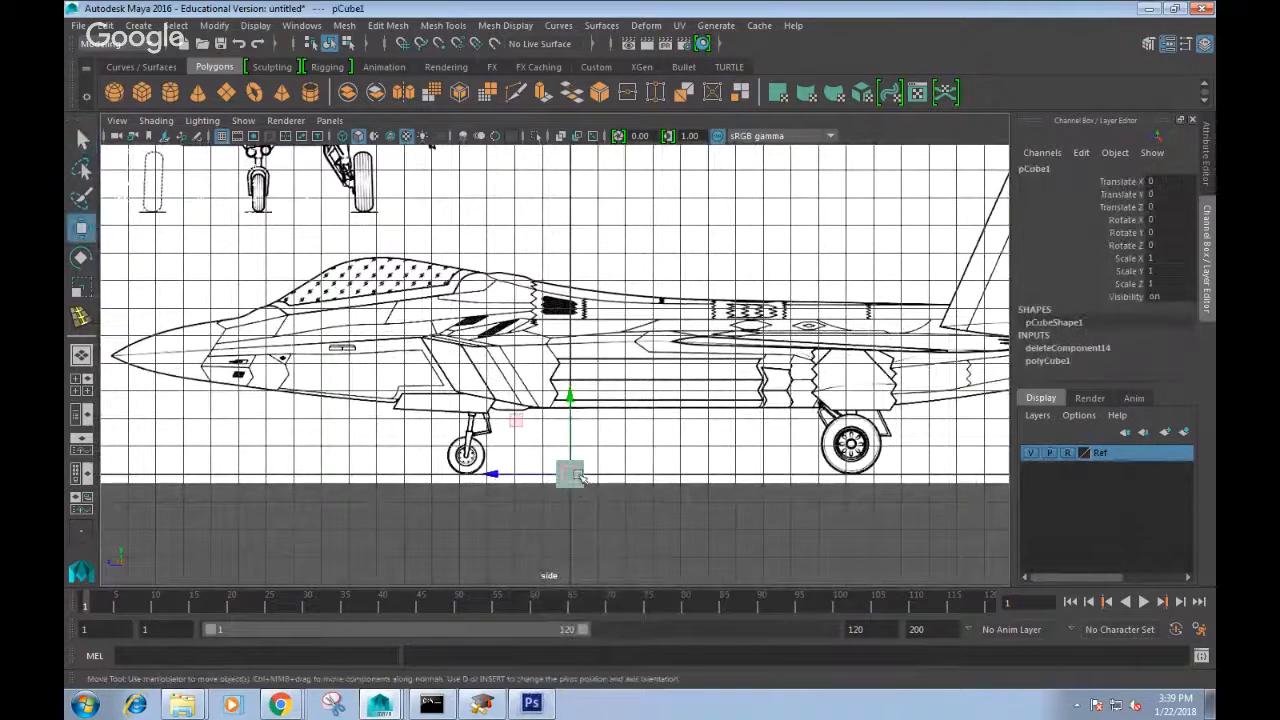
{"action": "left_click_drag", "start_coordinate": [577, 447], "coordinate": [585, 310]}
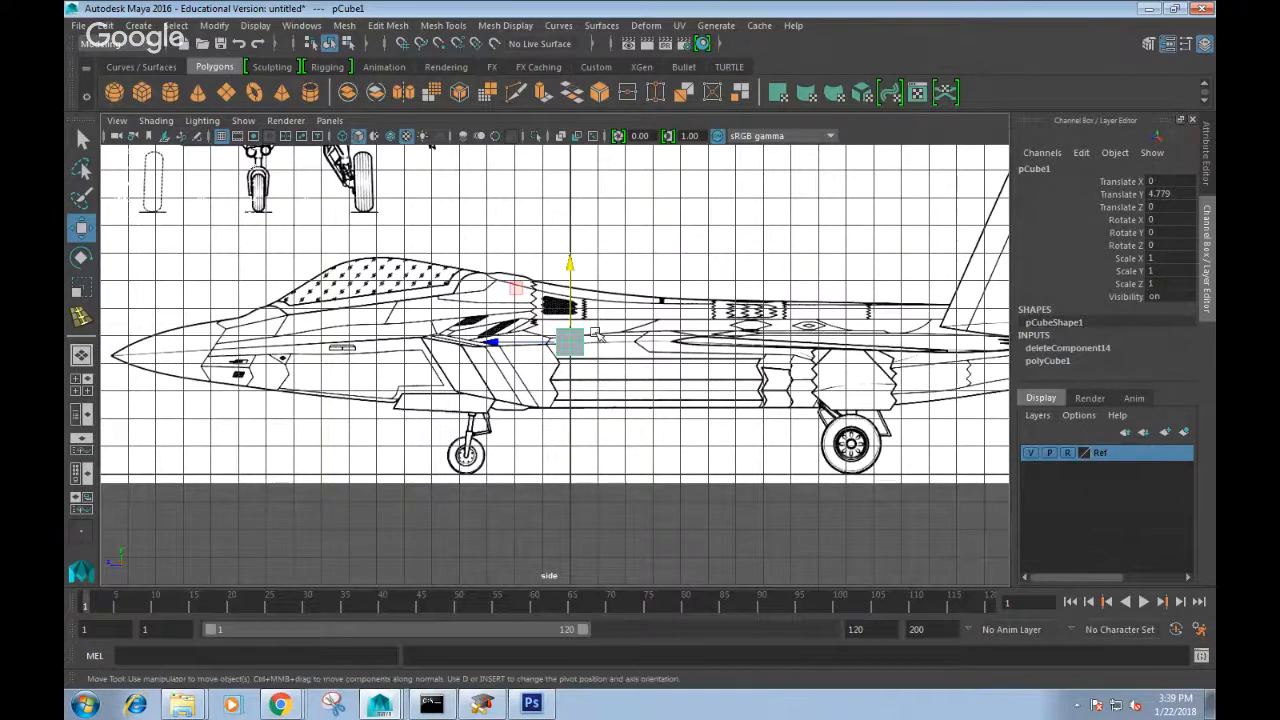
In the side view, move the half cube's front vertices forward to the jet's nose tip, to about 16.8 in Z.
{"action": "right_click", "coordinate": [580, 345]}
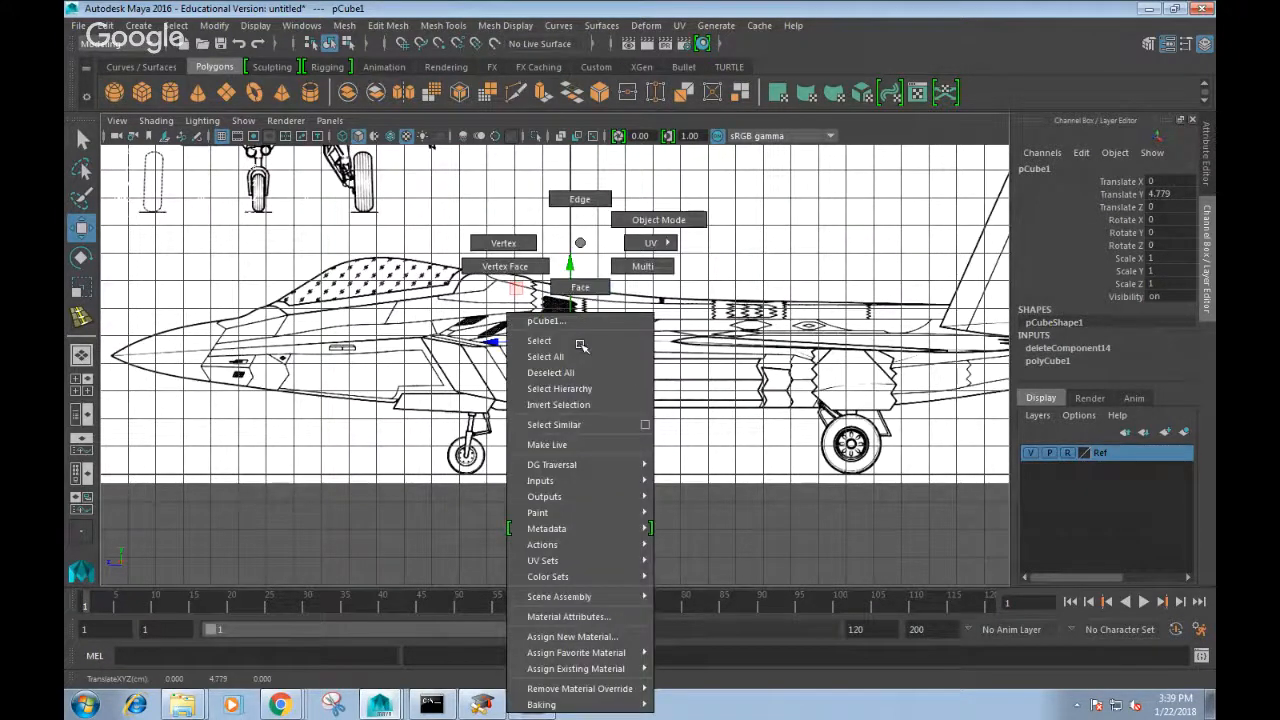
{"action": "left_click", "coordinate": [538, 270]}
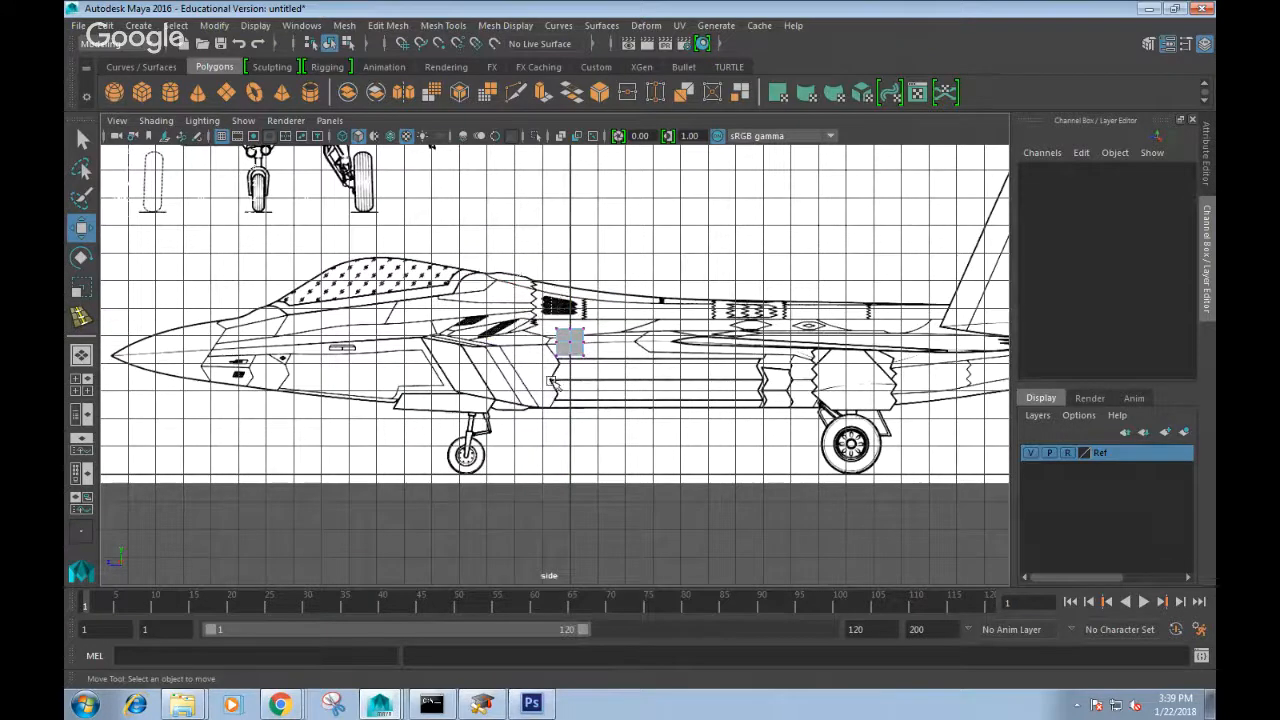
{"action": "left_click_drag", "start_coordinate": [483, 347], "coordinate": [70, 347]}
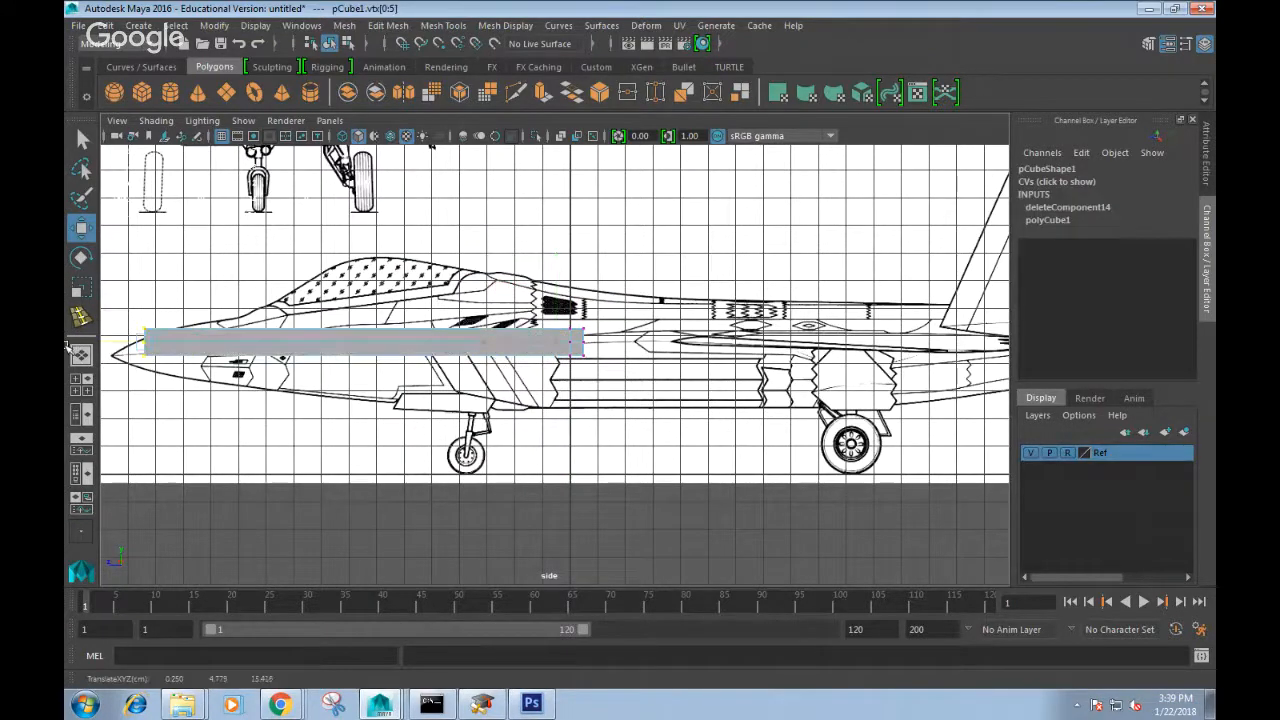
{"action": "scroll", "coordinate": [222, 378], "scroll_direction": "down", "scroll_amount": 1}
{"action": "left_click_drag", "start_coordinate": [178, 345], "coordinate": [148, 345]}
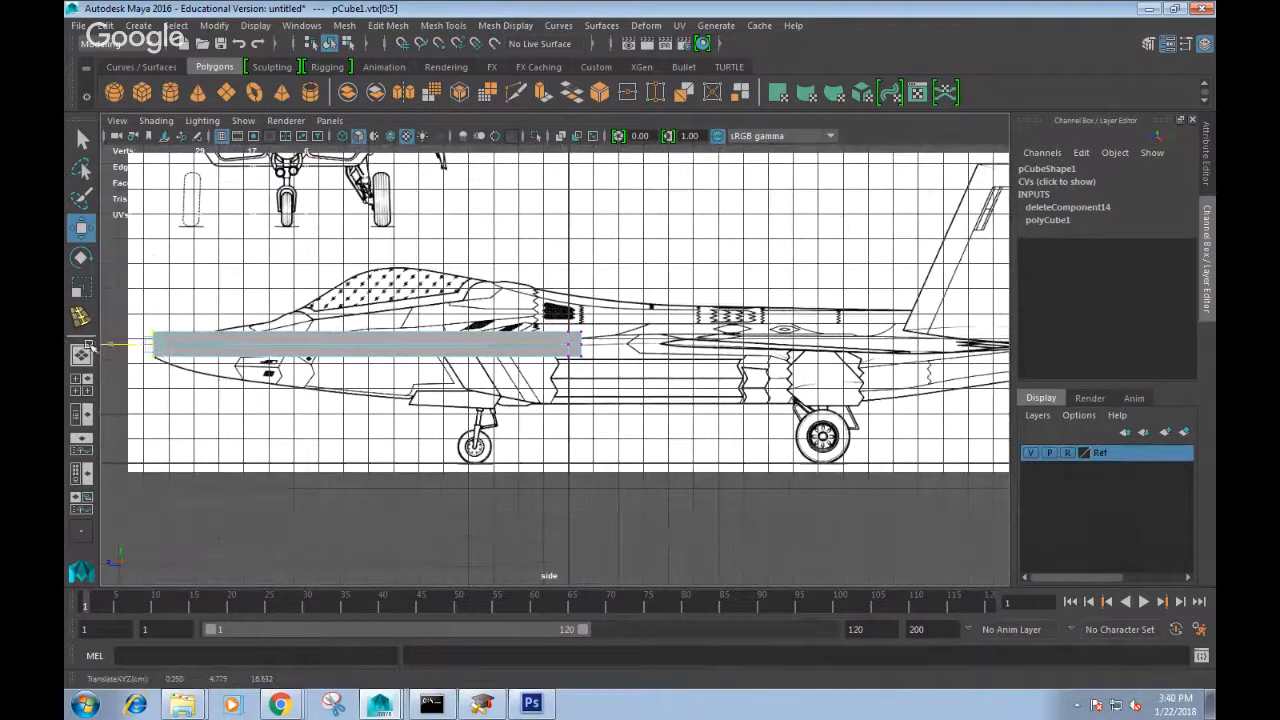
Move the half cube's rear vertices back to the jet's tail, to about -22 in Z.
{"action": "left_click_drag", "start_coordinate": [580, 322], "coordinate": [815, 350]}
{"action": "scroll", "coordinate": [540, 355], "scroll_direction": "down", "scroll_amount": 2}
{"action": "middle_click_drag", "start_coordinate": [815, 350], "coordinate": [690, 358], "text": "alt"}
{"action": "left_click_drag", "start_coordinate": [690, 358], "coordinate": [808, 356]}
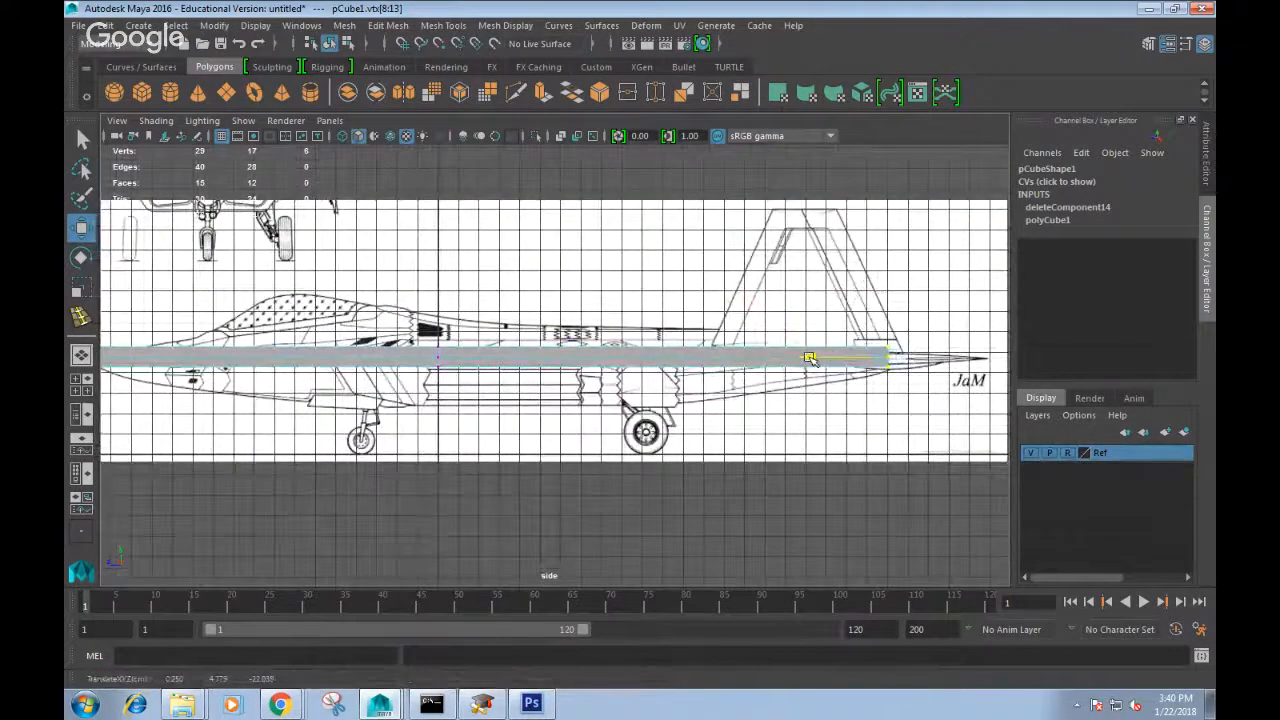
{"action": "middle_click_drag", "start_coordinate": [667, 381], "coordinate": [745, 432], "text": "alt"}
{"action": "scroll", "coordinate": [720, 386], "scroll_direction": "down", "scroll_amount": 1}
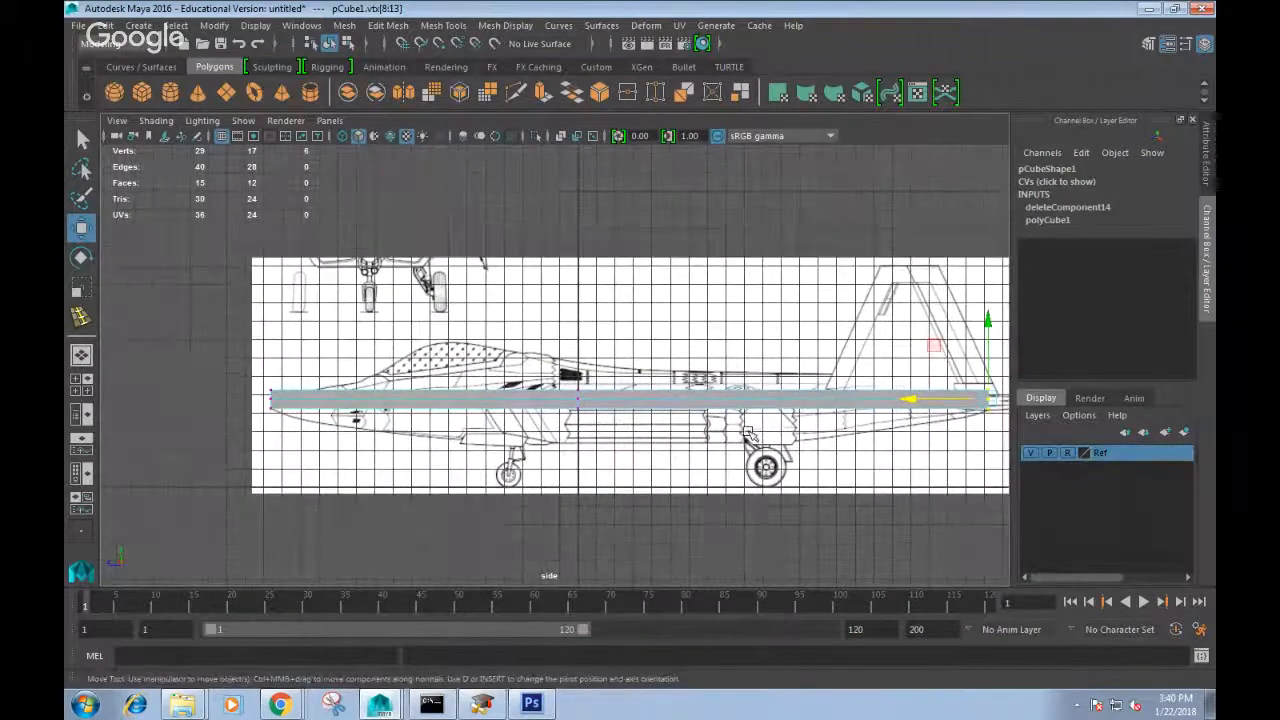
In the front view, widen the half cube by moving its outer-side vertices outward to about 2.12 in X.
{"action": "key", "text": "space"}
{"action": "left_click_drag", "start_coordinate": [745, 432], "coordinate": [750, 470]}
{"action": "scroll", "coordinate": [722, 452], "scroll_direction": "up", "scroll_amount": 5}
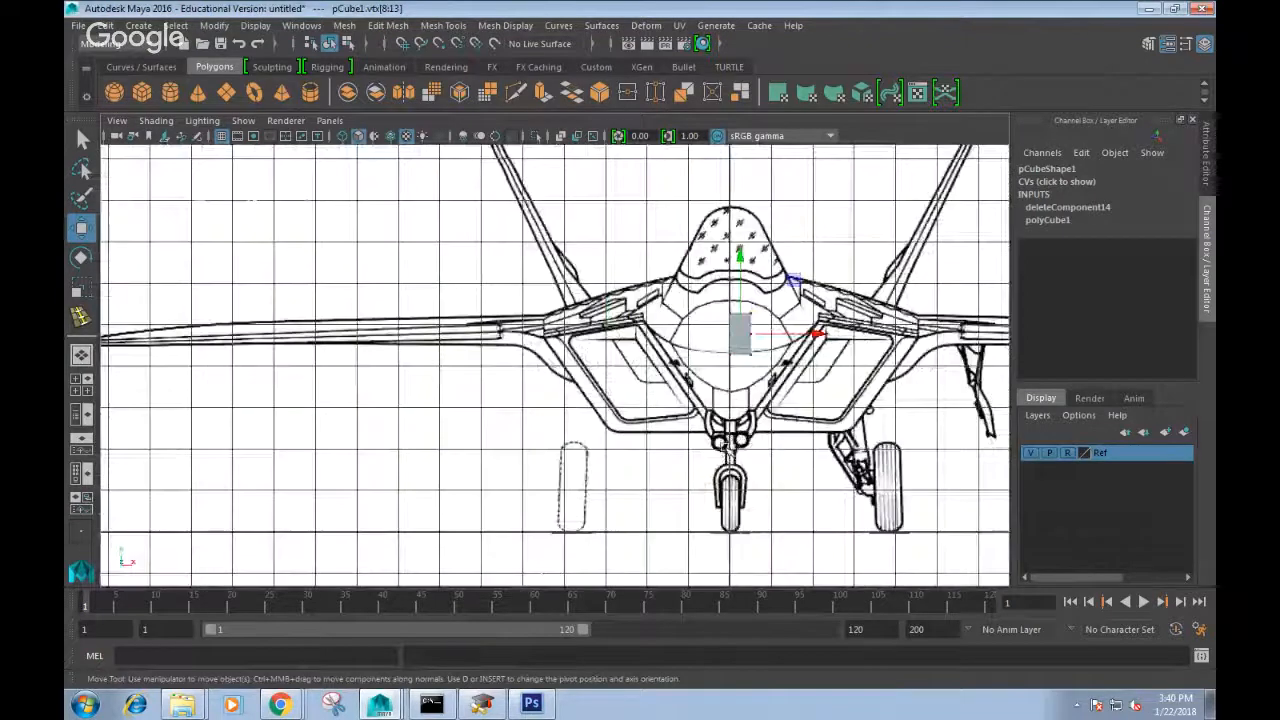
{"action": "left_click", "coordinate": [705, 459]}
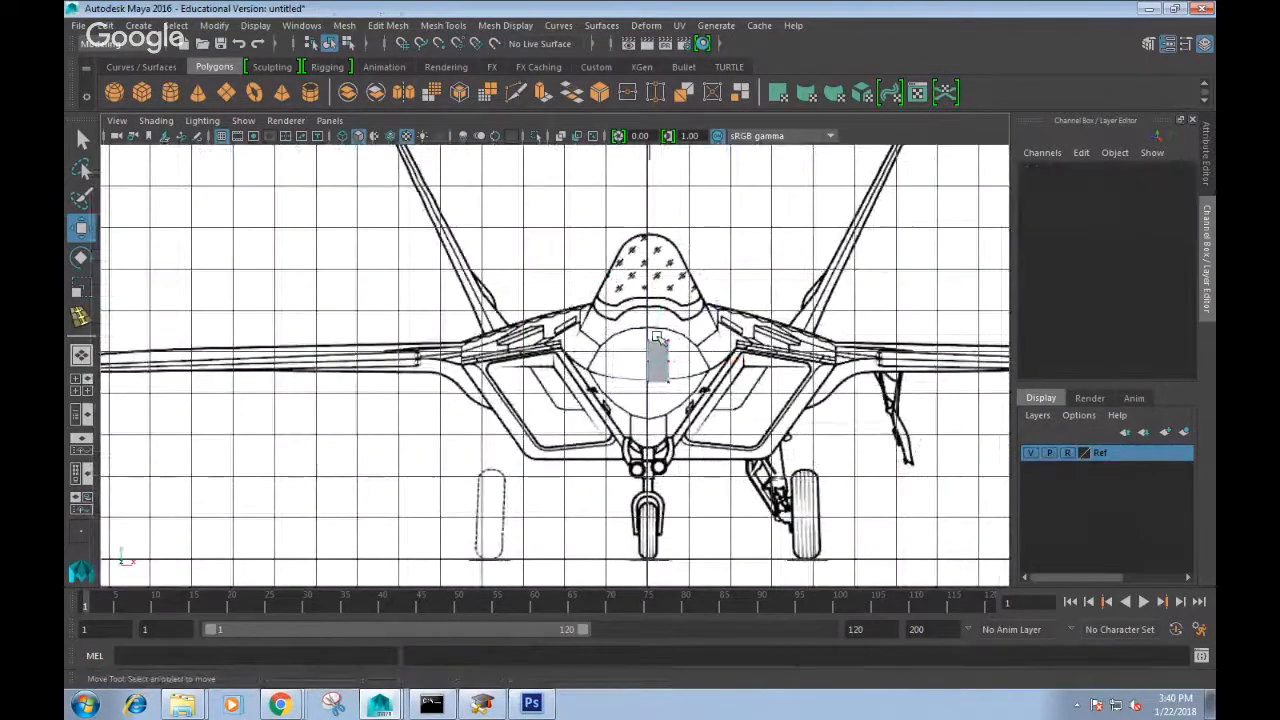
{"action": "left_click", "coordinate": [667, 360]}
{"action": "left_click_drag", "start_coordinate": [723, 365], "coordinate": [792, 368]}
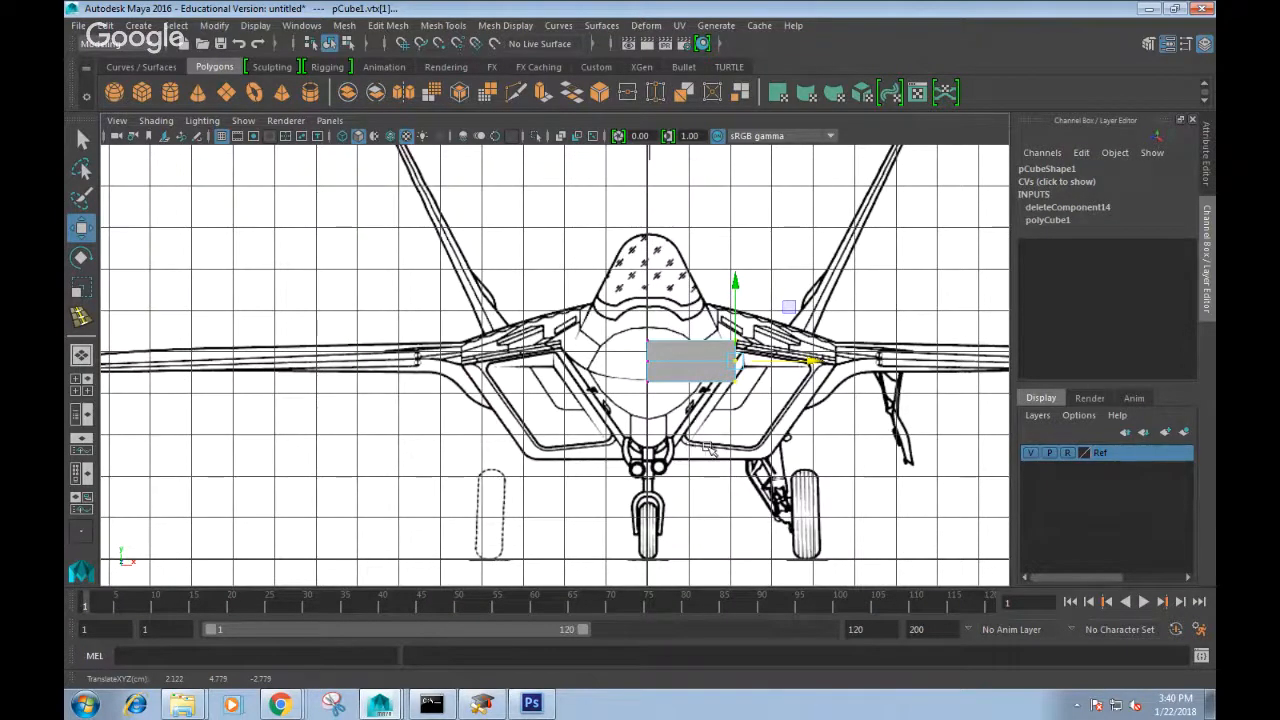
Examine the stretched half cube against the top-view blueprint, from the tail to the nose.
{"action": "key", "text": "space"}
{"action": "left_click_drag", "start_coordinate": [660, 450], "coordinate": [660, 425]}
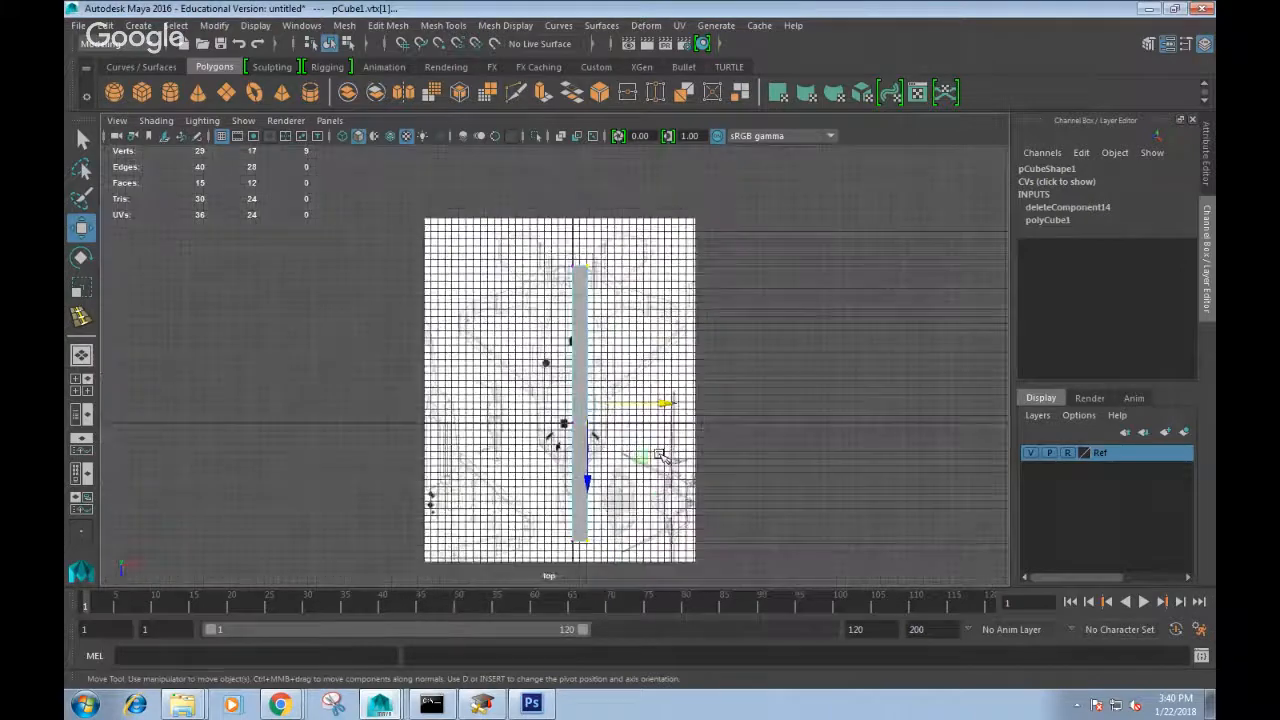
{"action": "scroll", "coordinate": [660, 455], "scroll_direction": "up", "scroll_amount": 5}
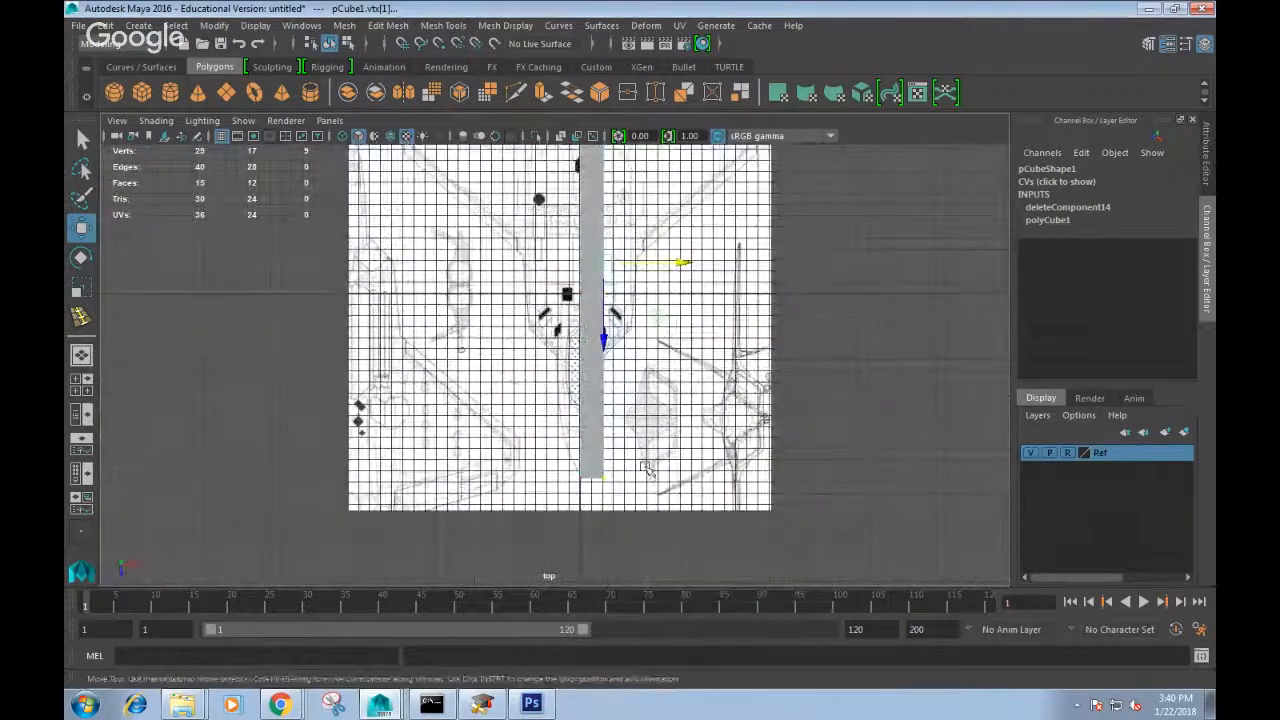
{"action": "left_click_drag", "start_coordinate": [615, 490], "coordinate": [575, 465]}
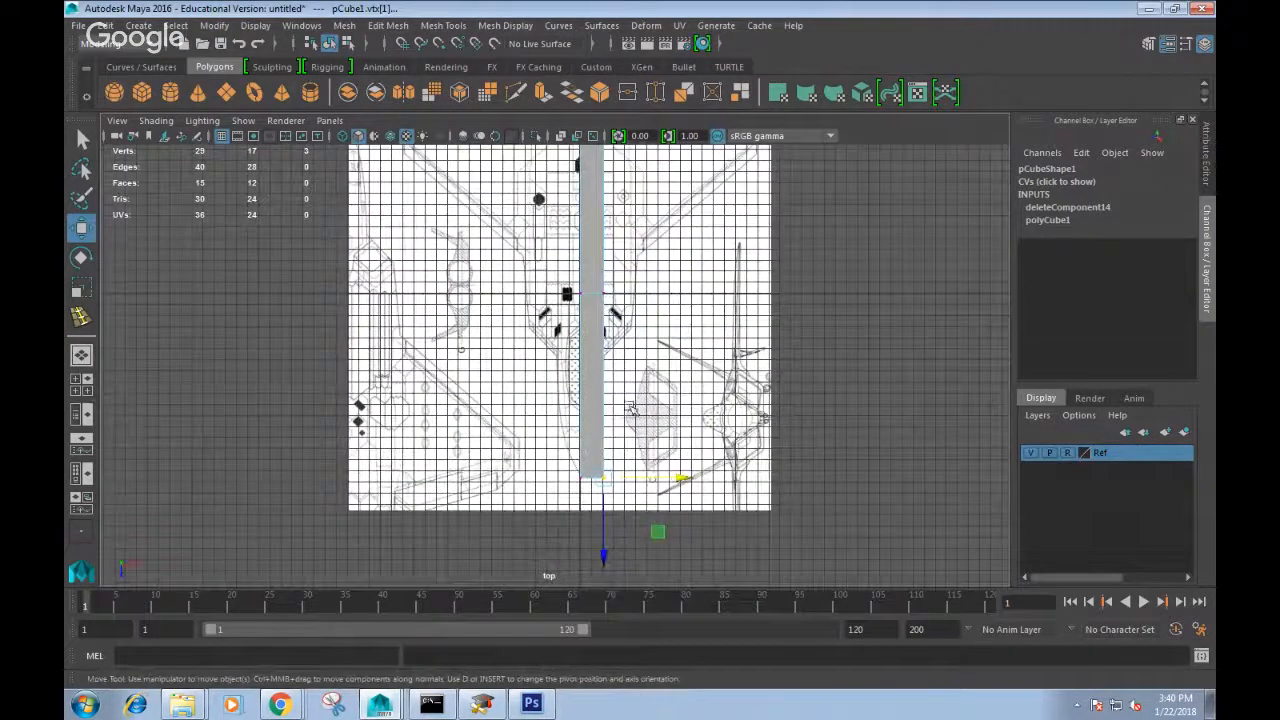
{"action": "middle_click_drag", "start_coordinate": [643, 388], "coordinate": [638, 514], "text": "alt"}
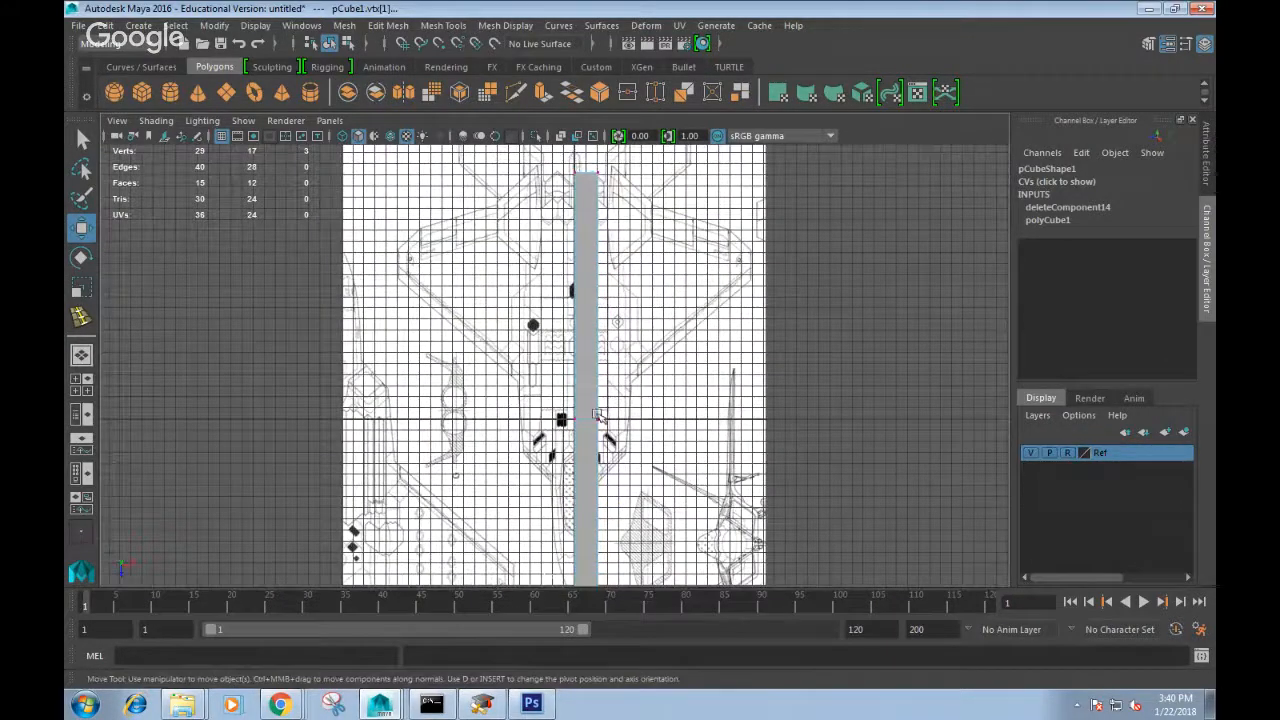
{"action": "middle_click_drag", "start_coordinate": [600, 417], "coordinate": [608, 255], "text": "alt"}
{"action": "scroll", "coordinate": [625, 345], "scroll_direction": "up", "scroll_amount": 5}
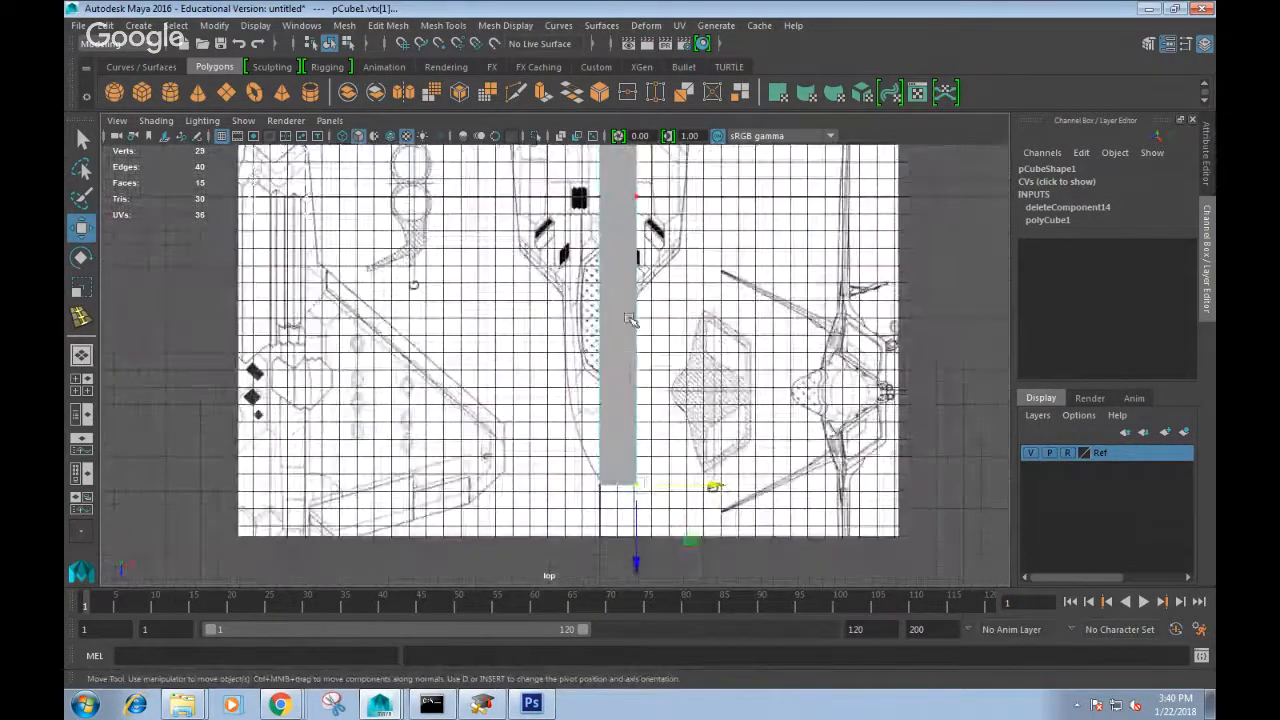
{"action": "scroll", "coordinate": [583, 285], "scroll_direction": "up", "scroll_amount": 1}
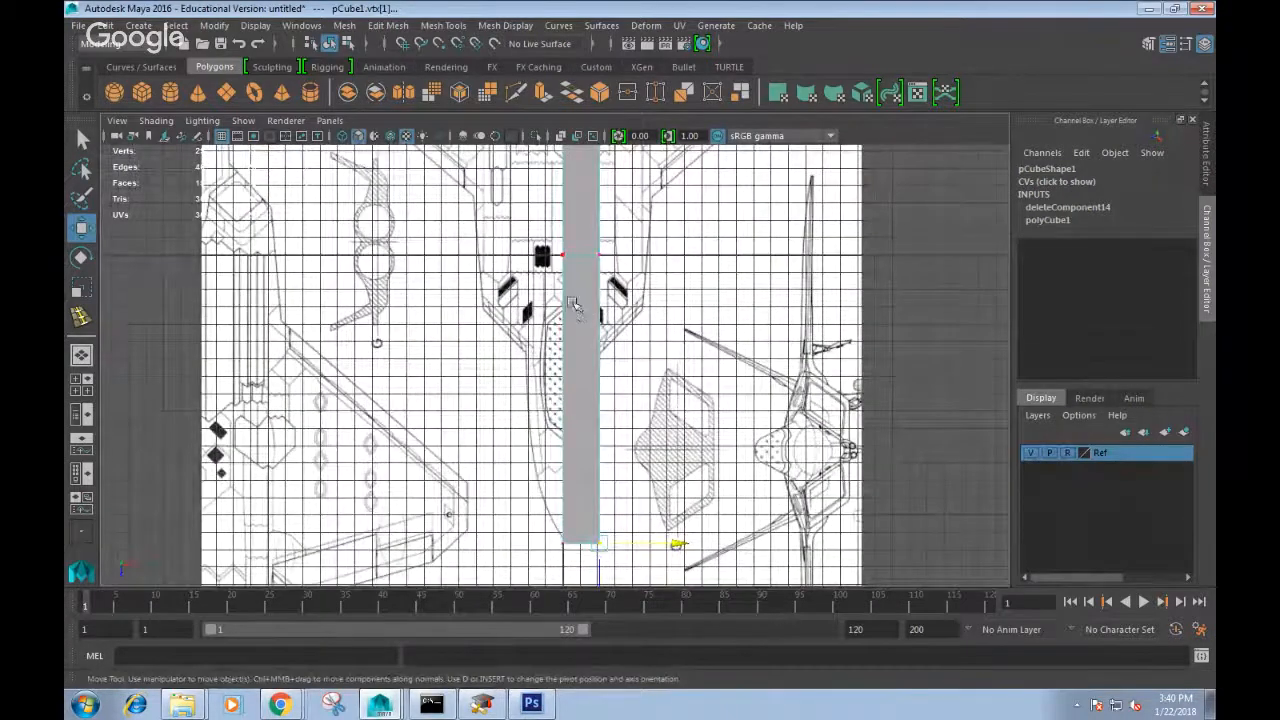
Return to the side view and turn on X-Ray shading to see the blueprint through the mesh.
{"action": "key", "text": "space"}
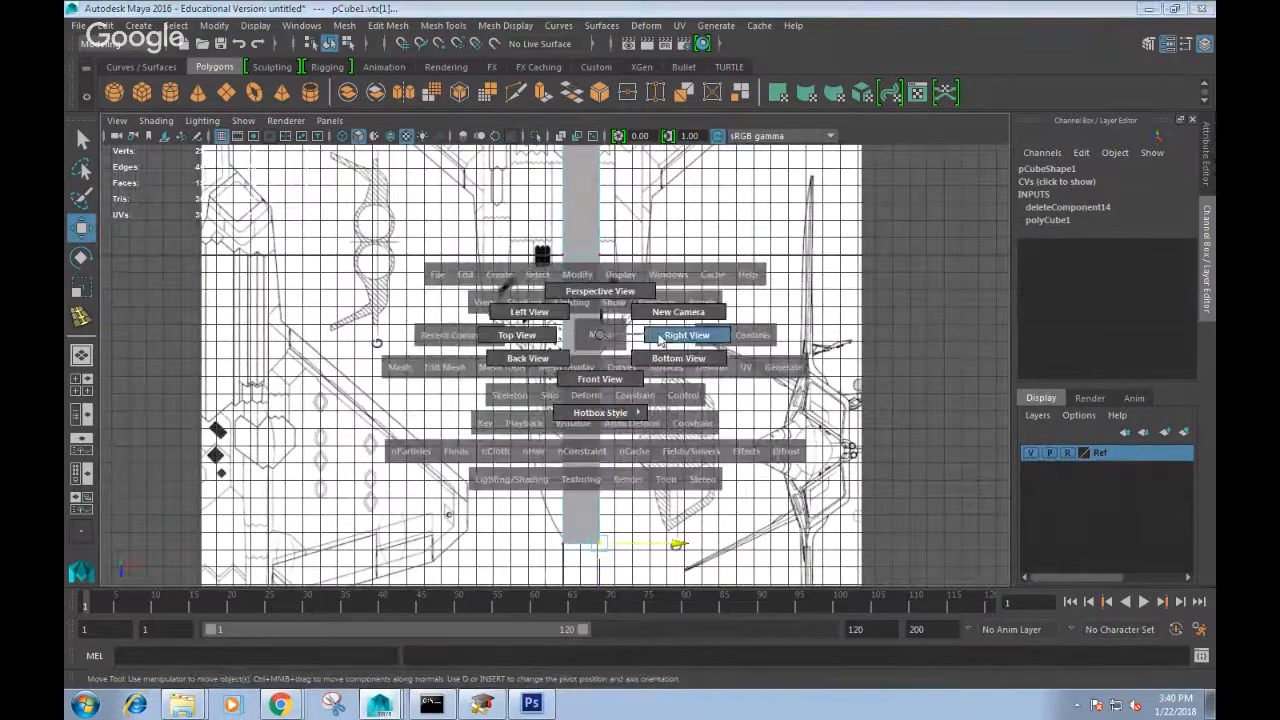
{"action": "left_click_drag", "start_coordinate": [600, 322], "coordinate": [674, 334]}
{"action": "scroll", "coordinate": [600, 360], "scroll_direction": "up", "scroll_amount": 3}
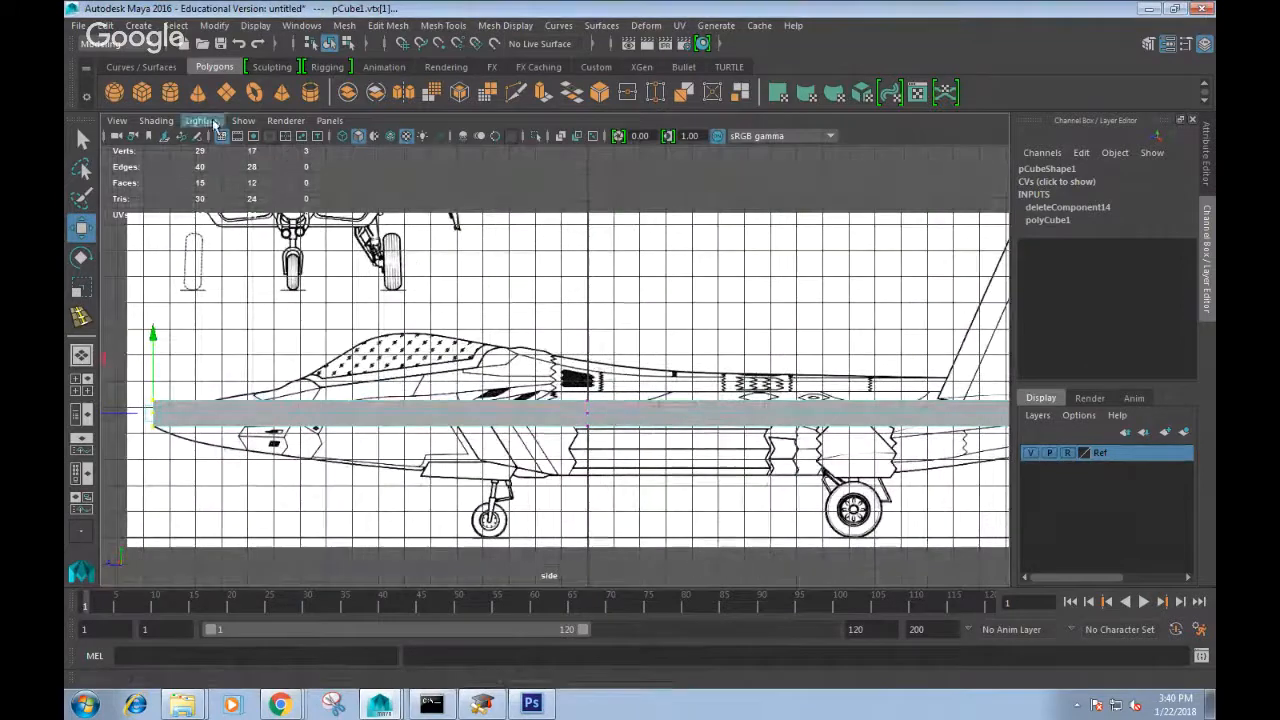
{"action": "left_click", "coordinate": [160, 122]}
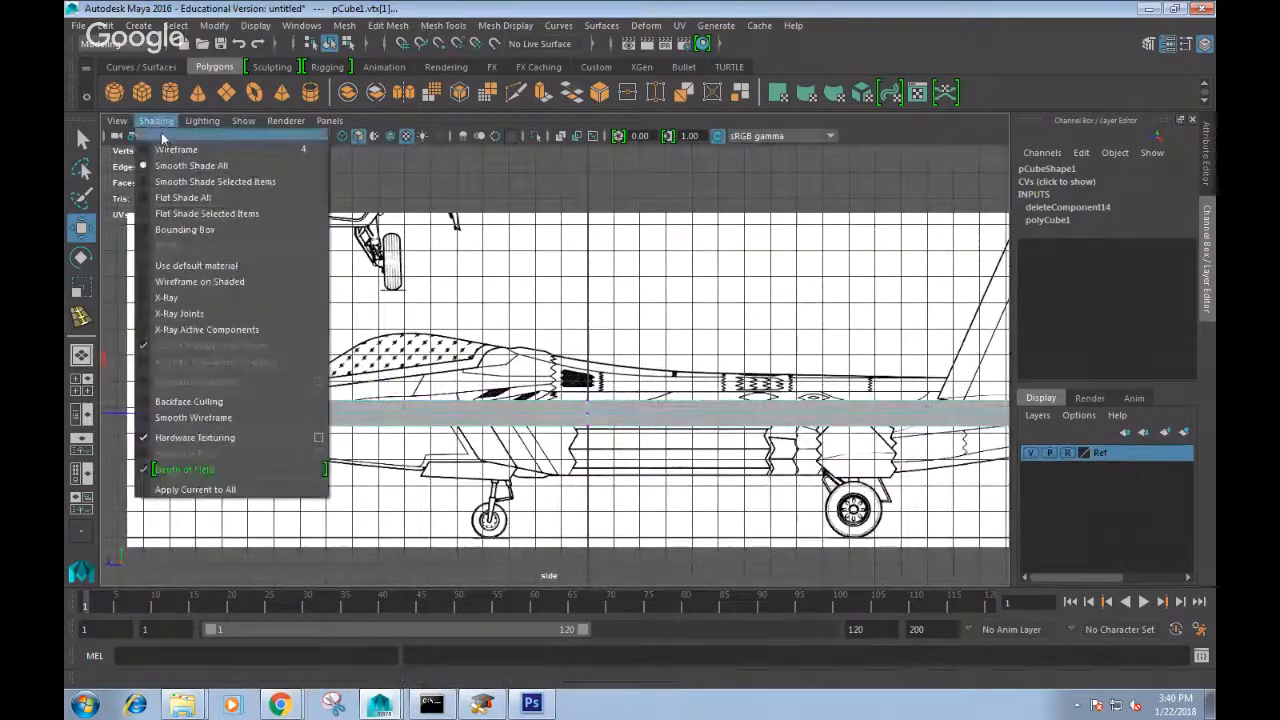
{"action": "left_click", "coordinate": [166, 297]}
{"action": "middle_click_drag", "start_coordinate": [395, 415], "coordinate": [538, 407], "text": "alt"}
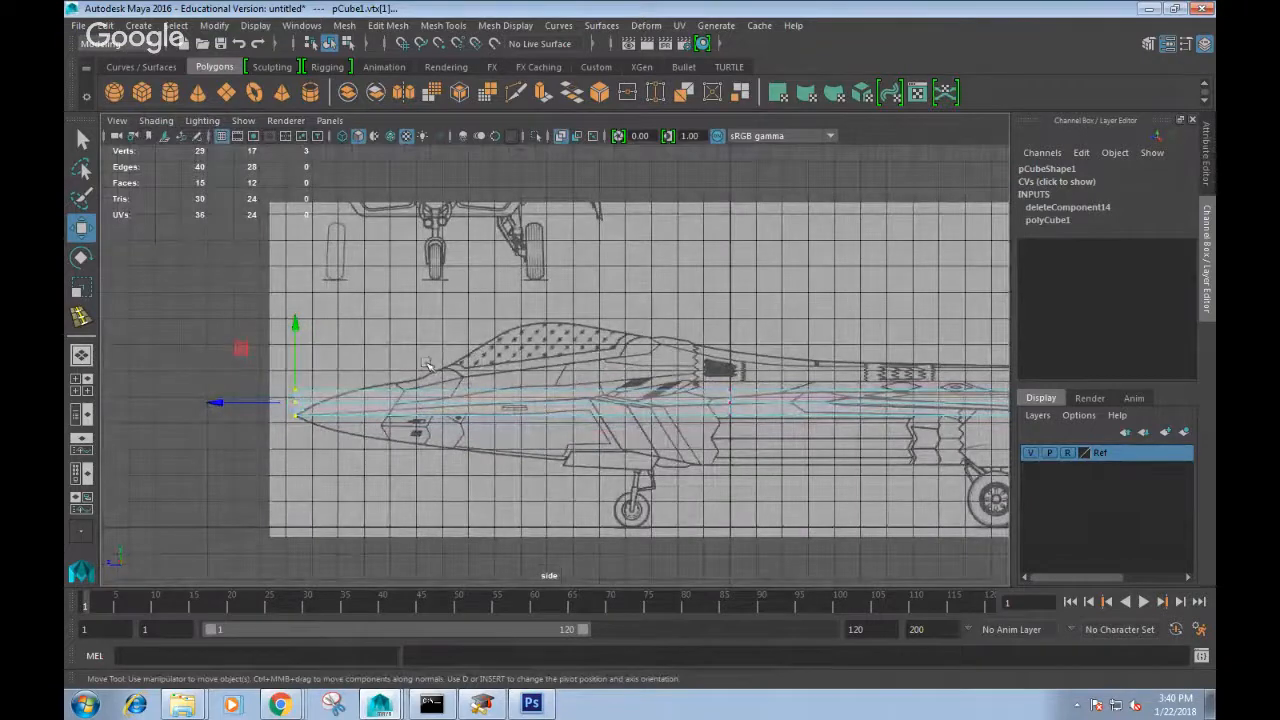
{"action": "middle_click_drag", "start_coordinate": [346, 426], "coordinate": [284, 374], "text": "alt"}
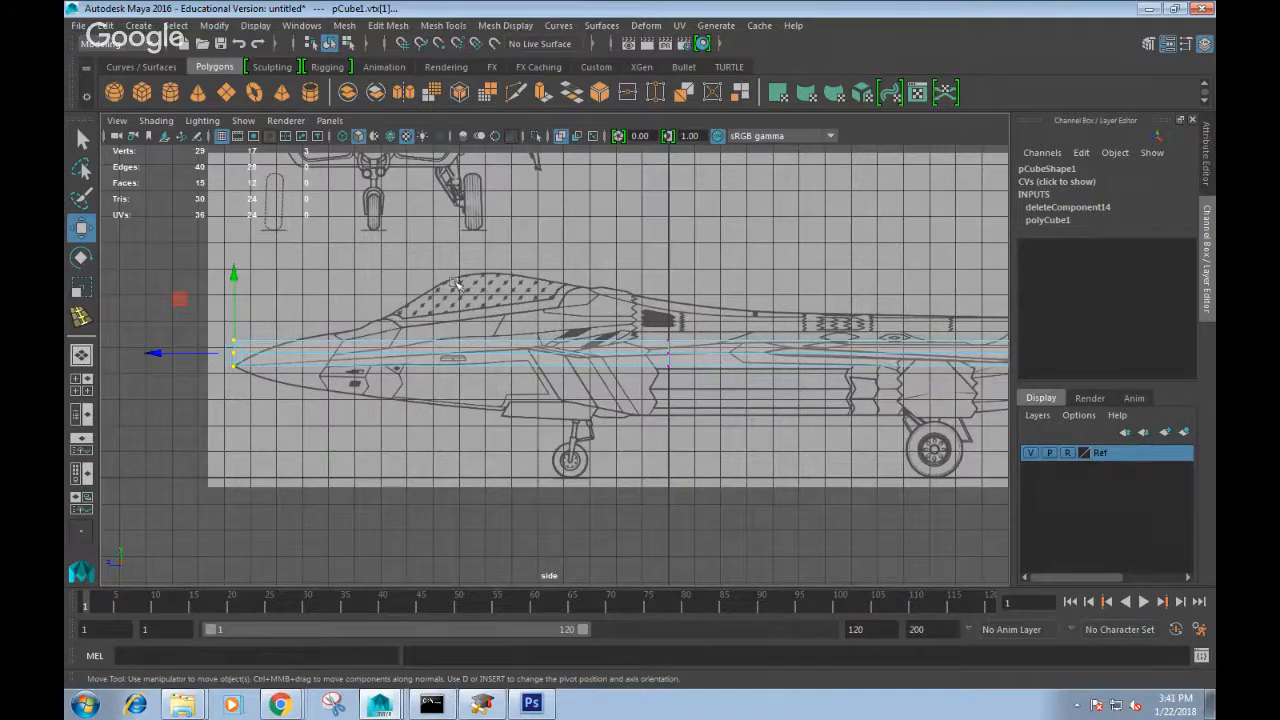
Insert three vertical edge loops in the front half: ahead of the canopy, behind the air intake, and at the intake's front edge.
{"action": "left_click", "coordinate": [352, 370]}
{"action": "right_click_drag", "start_coordinate": [357, 352], "coordinate": [355, 291]}
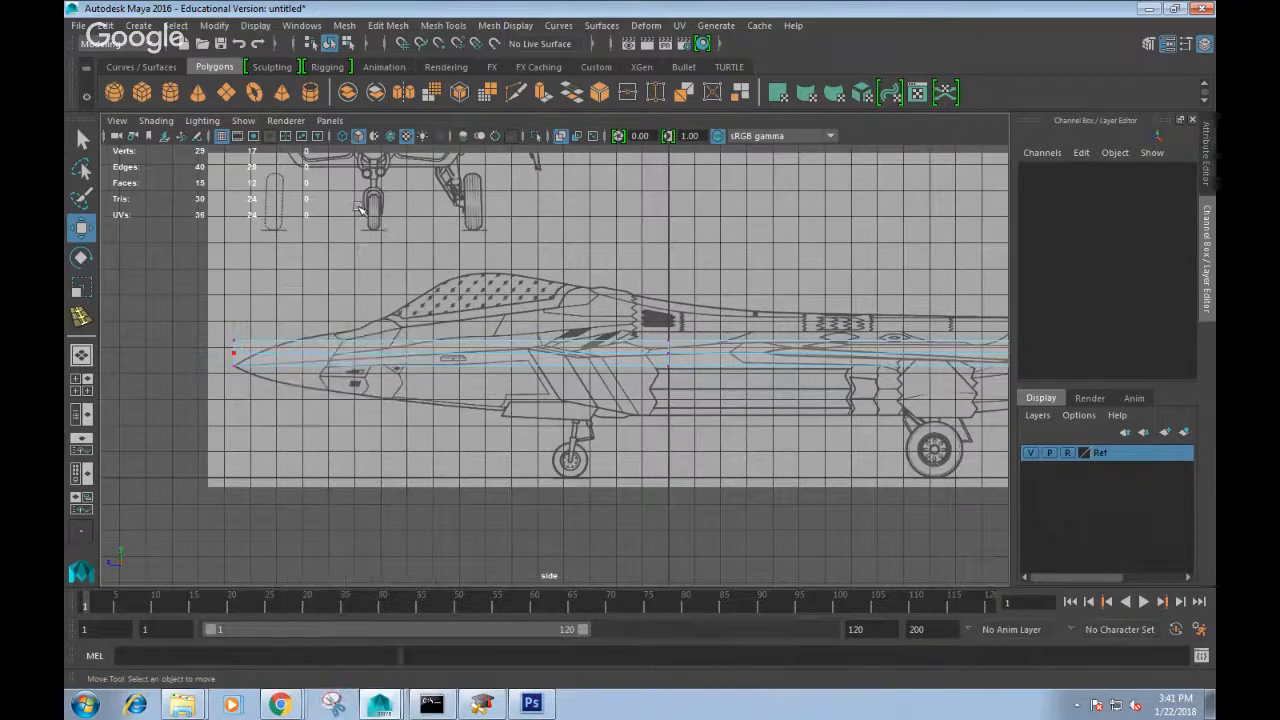
{"action": "left_click", "coordinate": [362, 353]}
{"action": "right_click_drag", "start_coordinate": [365, 353], "coordinate": [355, 460], "text": "shift"}
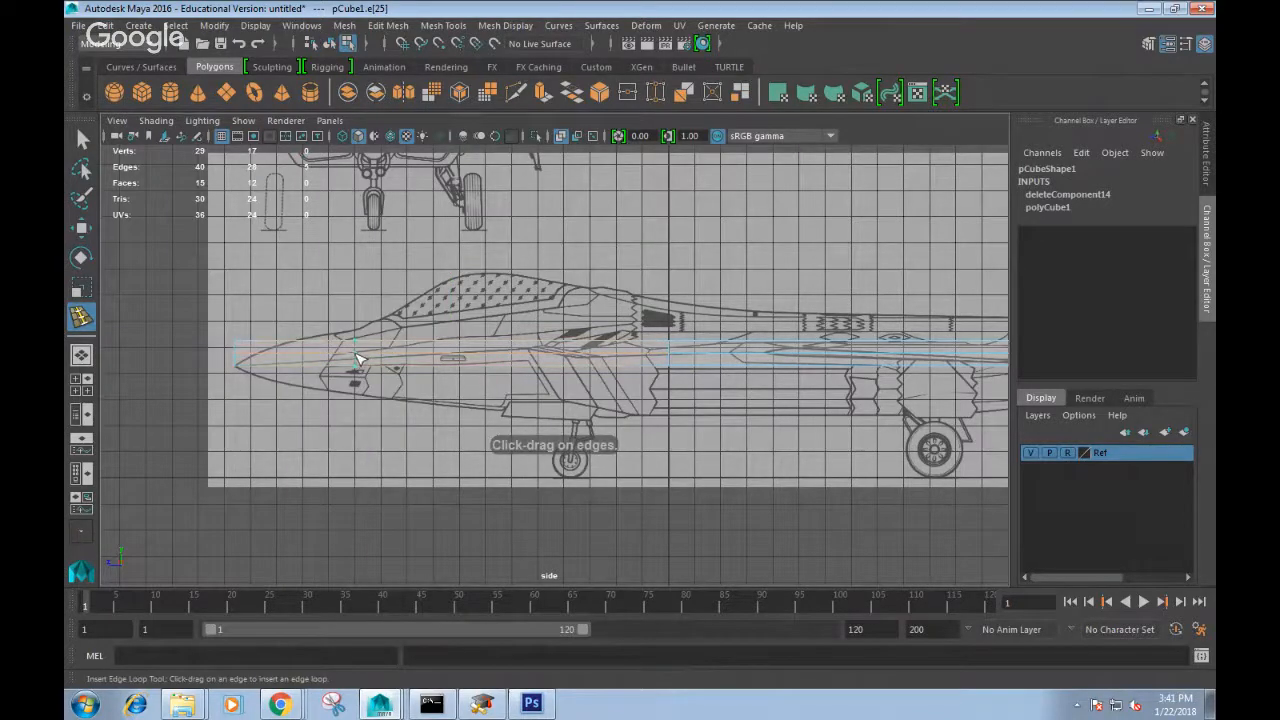
{"action": "left_click", "coordinate": [362, 360]}
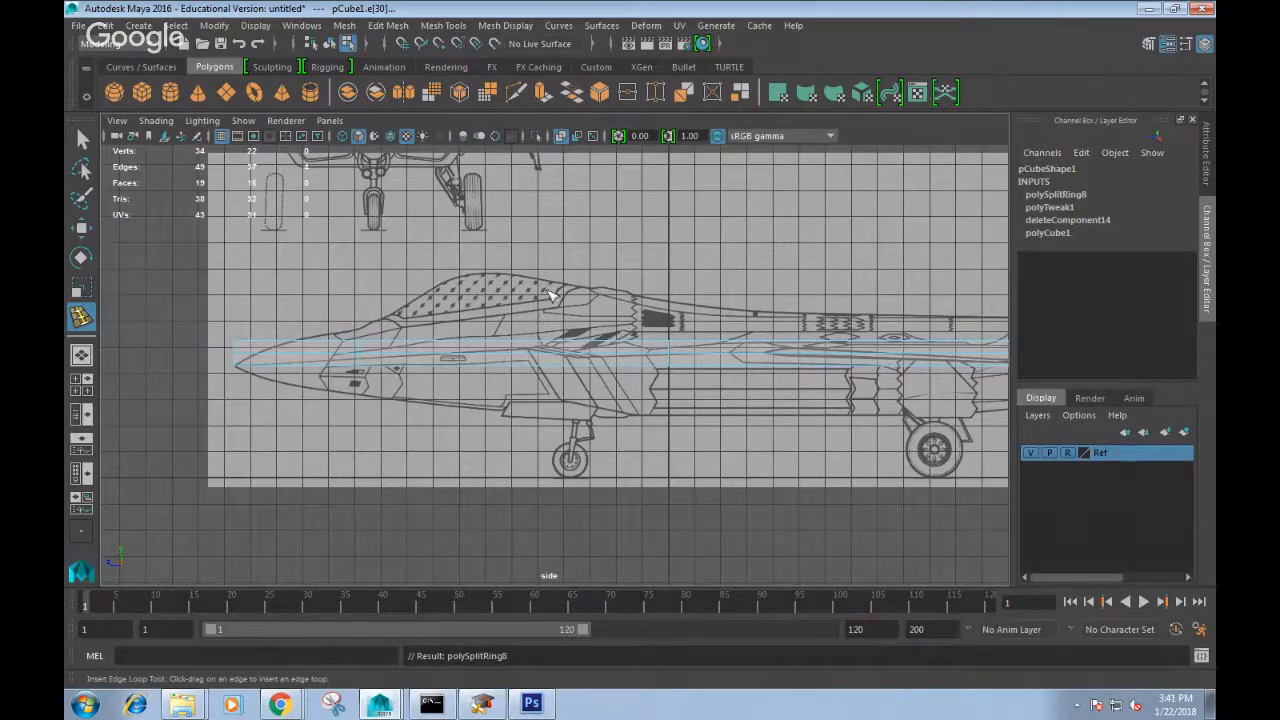
{"action": "left_click", "coordinate": [637, 341]}
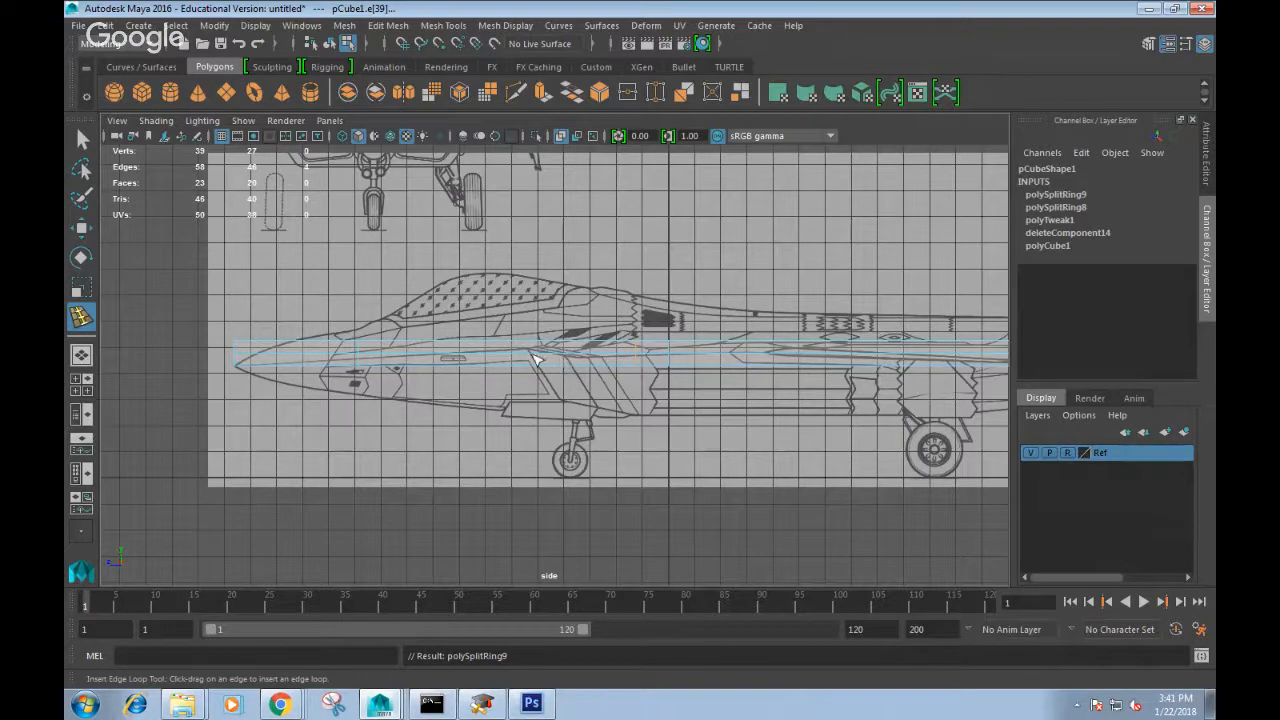
{"action": "left_click", "coordinate": [535, 358]}
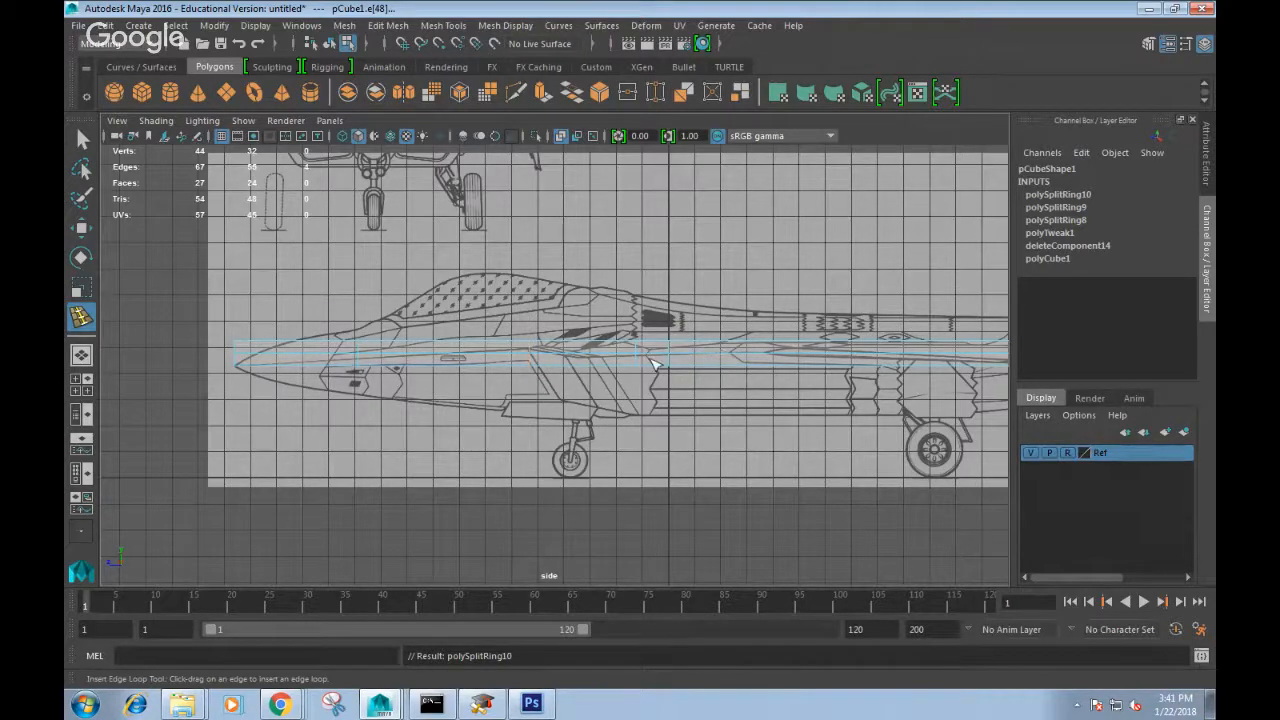
Move the mesh's original middle edge loop back along the fuselage to about -4.0 in Z.
{"action": "scroll", "coordinate": [655, 364], "scroll_direction": "down", "scroll_amount": 1}
{"action": "scroll", "coordinate": [660, 365], "scroll_direction": "down", "scroll_amount": 1}
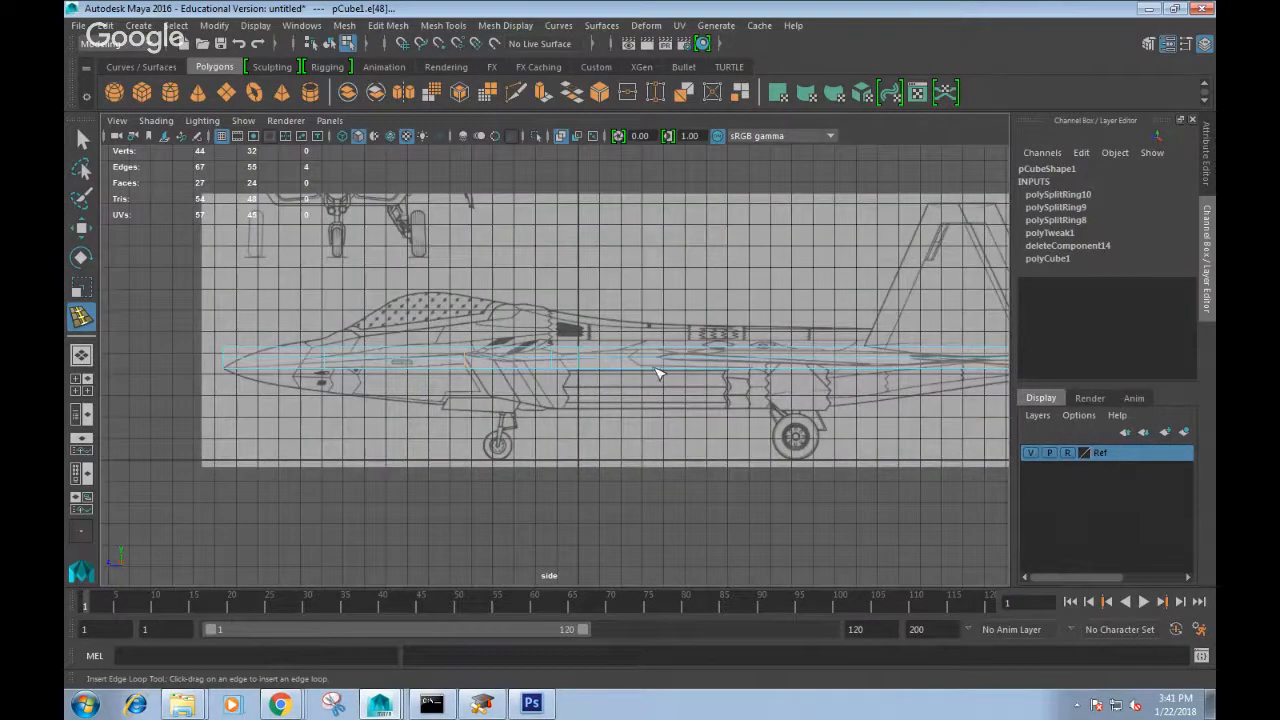
{"action": "scroll", "coordinate": [607, 375], "scroll_direction": "up", "scroll_amount": 2}
{"action": "key", "text": "q"}
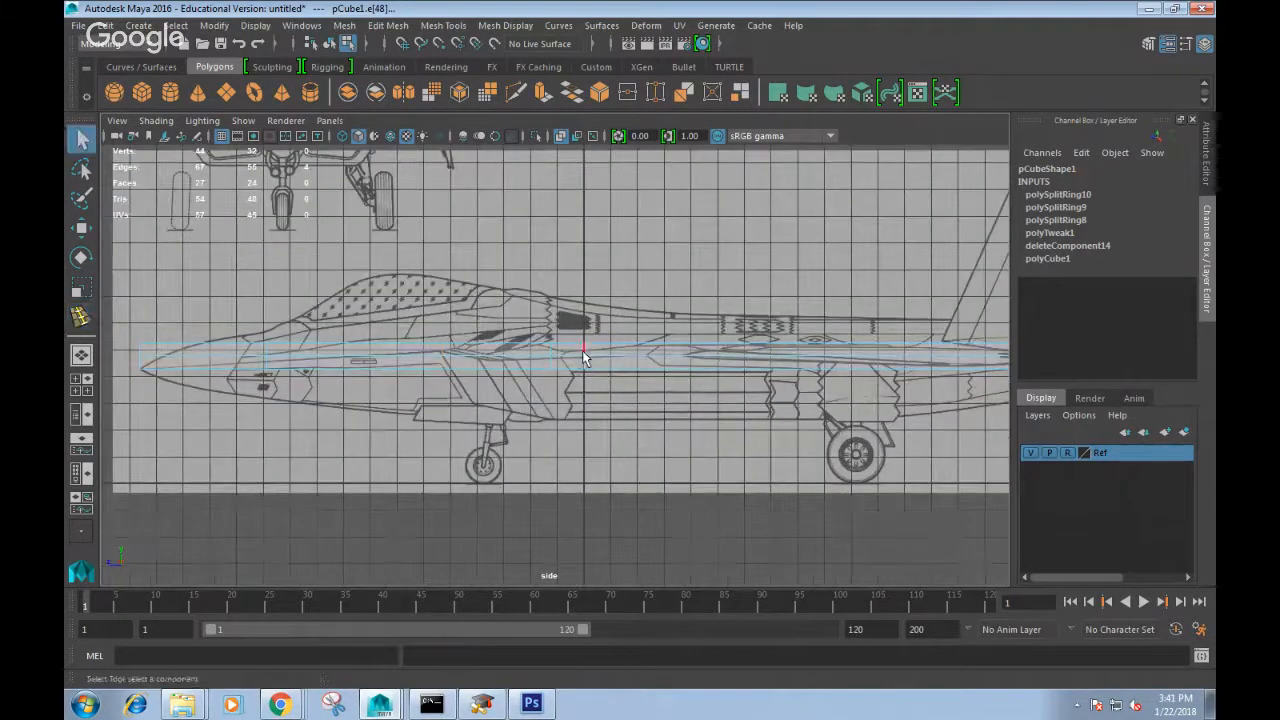
{"action": "left_click", "coordinate": [589, 358]}
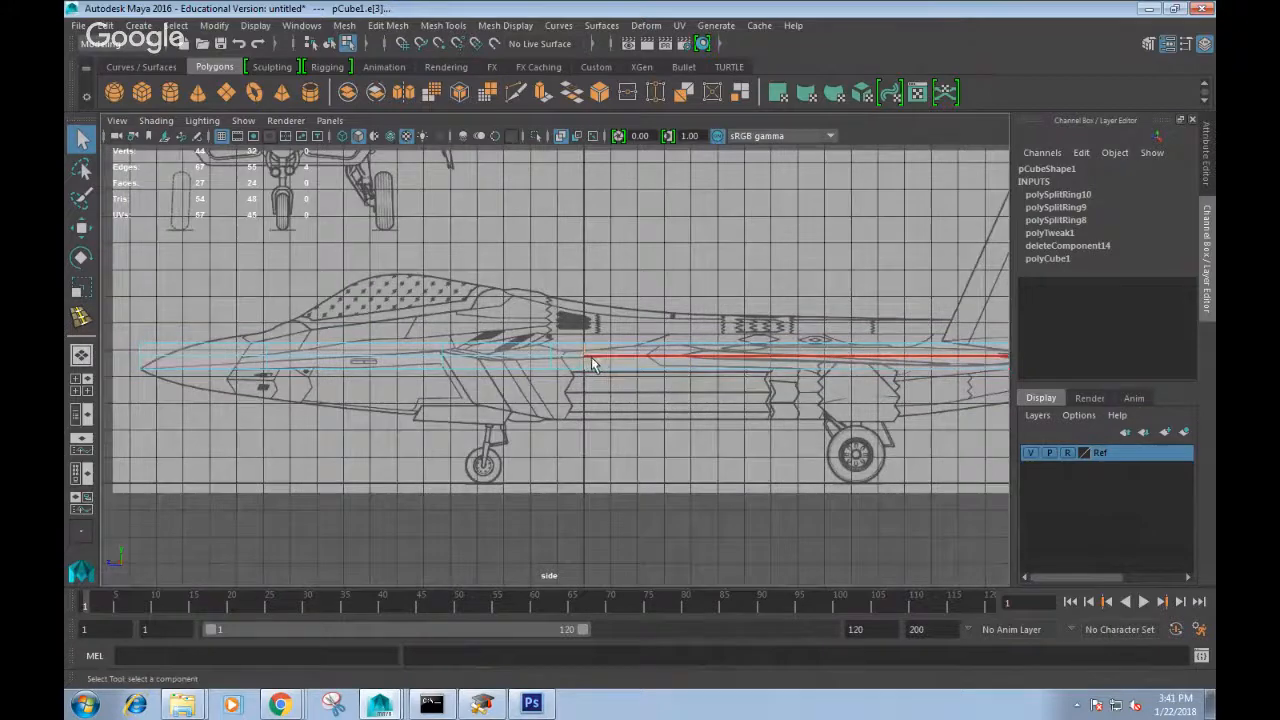
{"action": "key", "text": "w"}
{"action": "left_click_drag", "start_coordinate": [600, 361], "coordinate": [689, 358]}
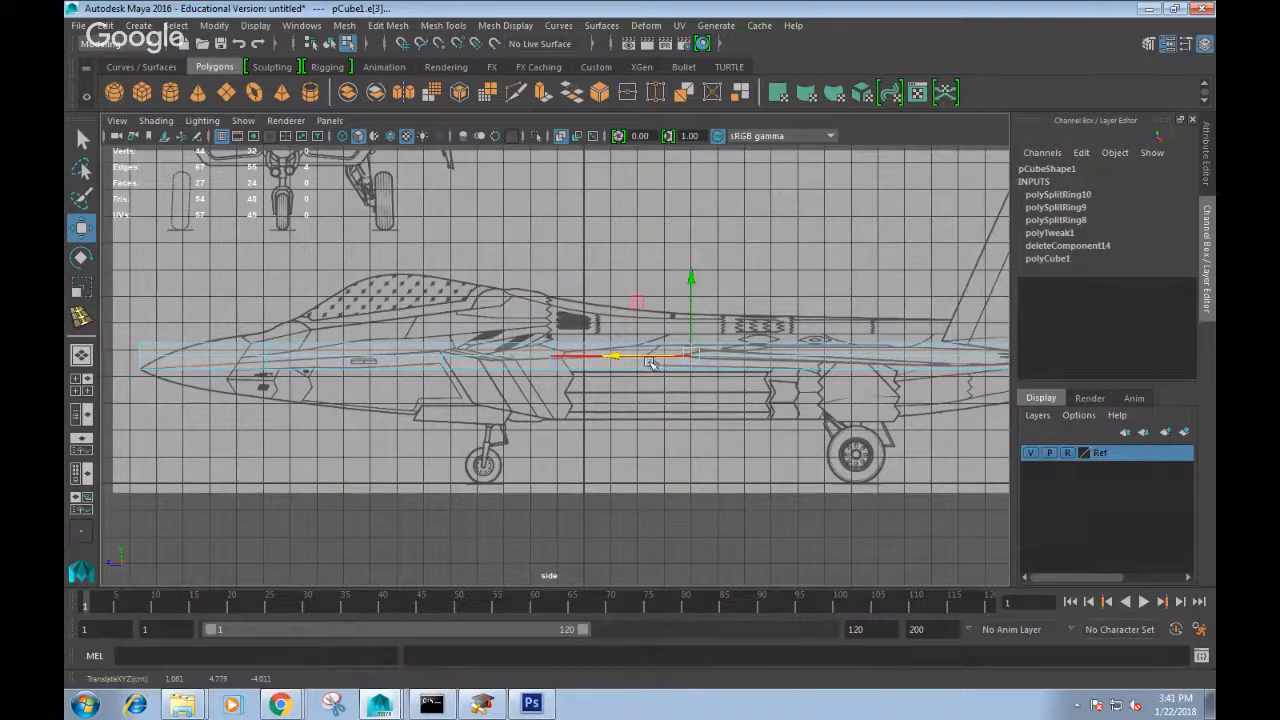
Fit the upper and lower vertices of the nose end and of the loop ahead of the canopy to the side-view outline.
{"action": "middle_click_drag", "start_coordinate": [344, 378], "coordinate": [430, 380], "text": "alt"}
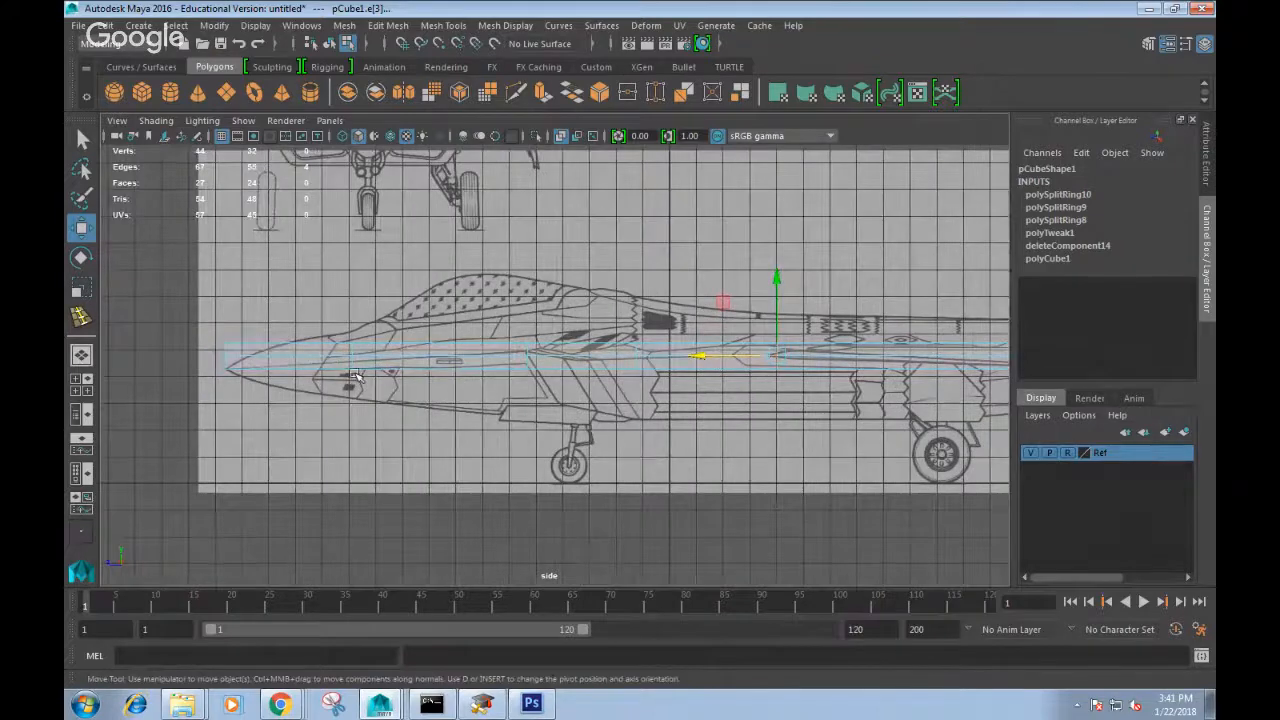
{"action": "right_click_drag", "start_coordinate": [371, 358], "coordinate": [320, 329]}
{"action": "left_click_drag", "start_coordinate": [222, 369], "coordinate": [214, 366]}
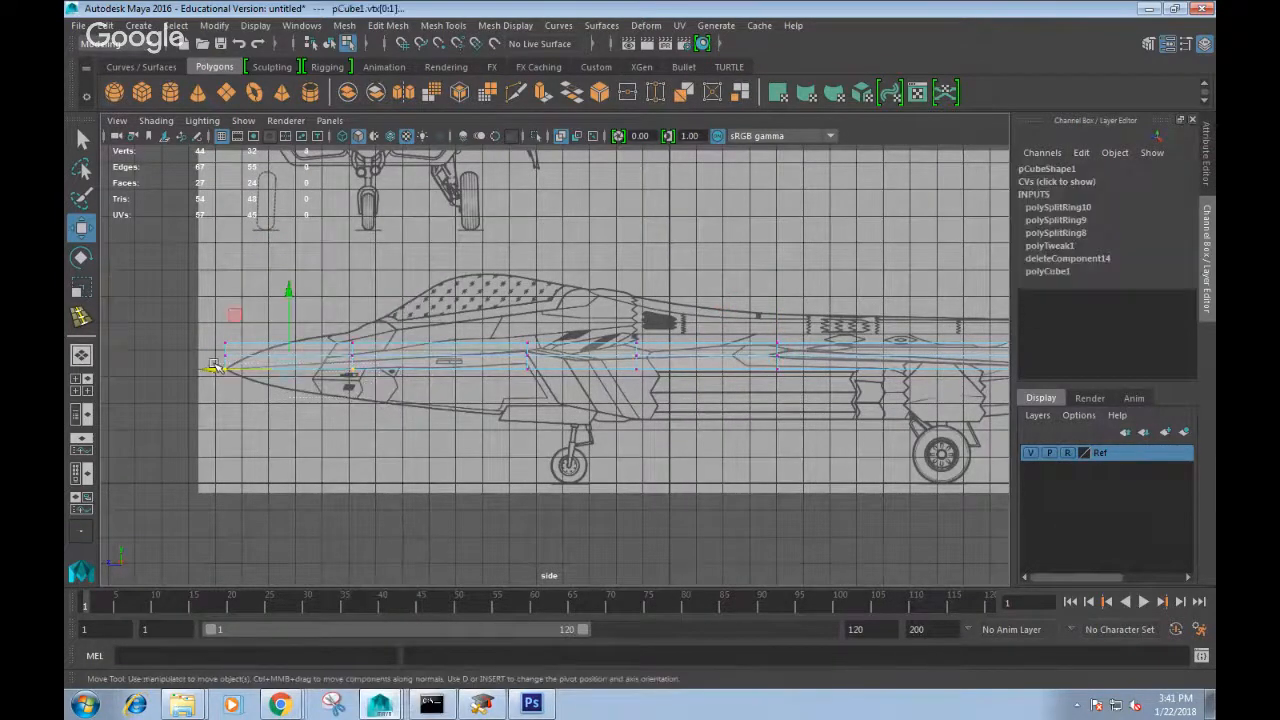
{"action": "left_click_drag", "start_coordinate": [292, 375], "coordinate": [352, 400]}
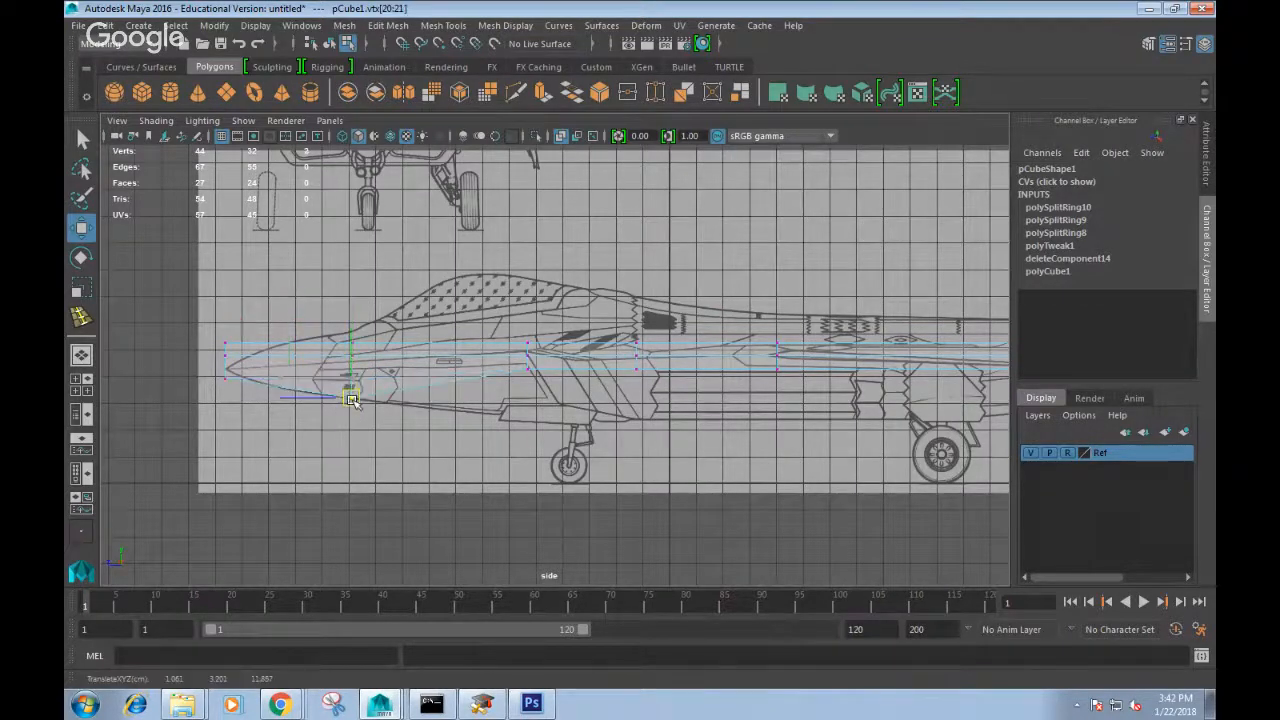
{"action": "mouse_move", "coordinate": [368, 350]}
{"action": "left_mouse_down"}
{"action": "mouse_move", "coordinate": [343, 332]}
{"action": "mouse_move", "coordinate": [356, 334]}
{"action": "left_mouse_up"}
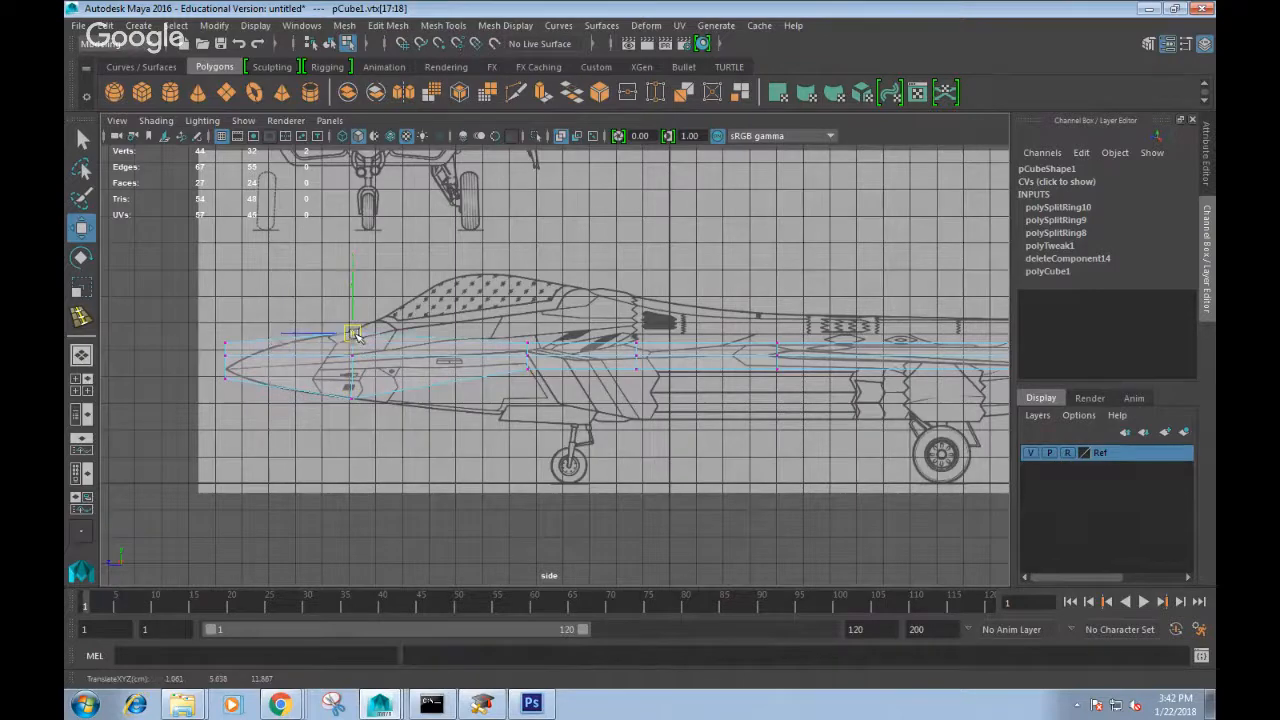
{"action": "mouse_move", "coordinate": [238, 369]}
{"action": "left_mouse_down"}
{"action": "mouse_move", "coordinate": [215, 354]}
{"action": "mouse_move", "coordinate": [229, 365]}
{"action": "left_mouse_up"}
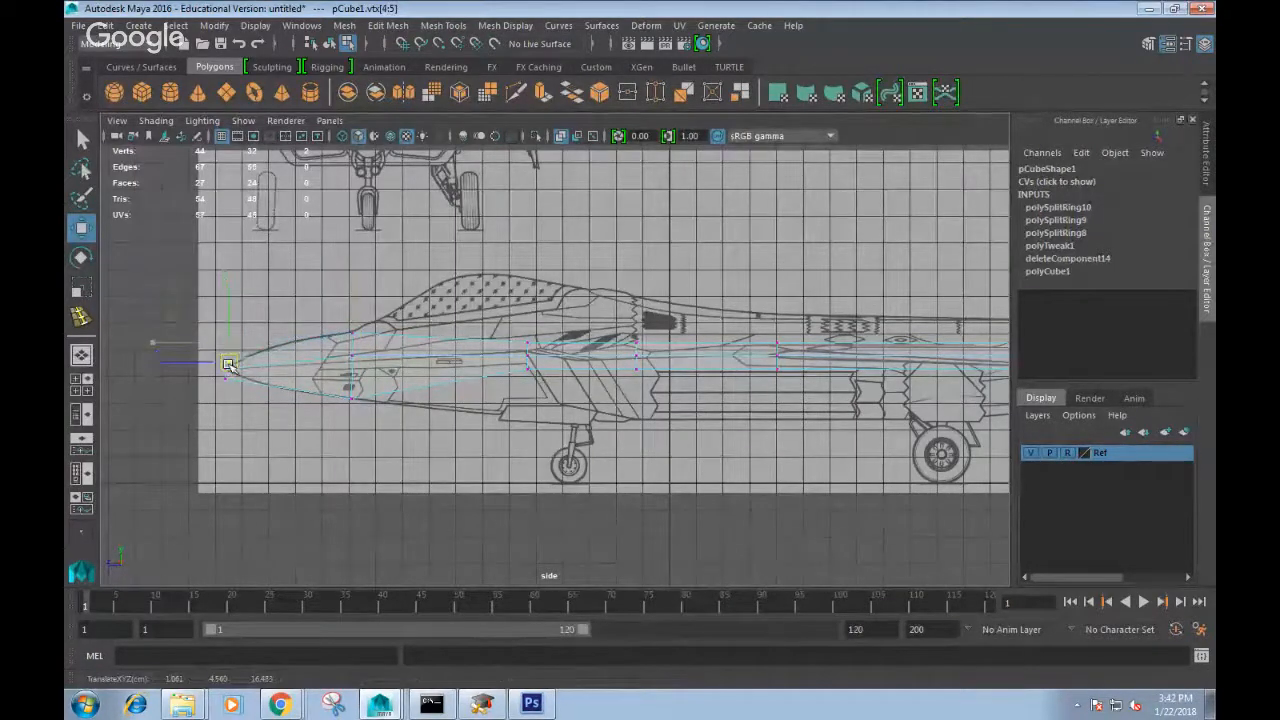
Move the top and bottom vertices of the two air-intake loops onto the fuselage's upper and lower side outline.
{"action": "left_click_drag", "start_coordinate": [509, 363], "coordinate": [535, 418]}
{"action": "left_click", "coordinate": [533, 345]}
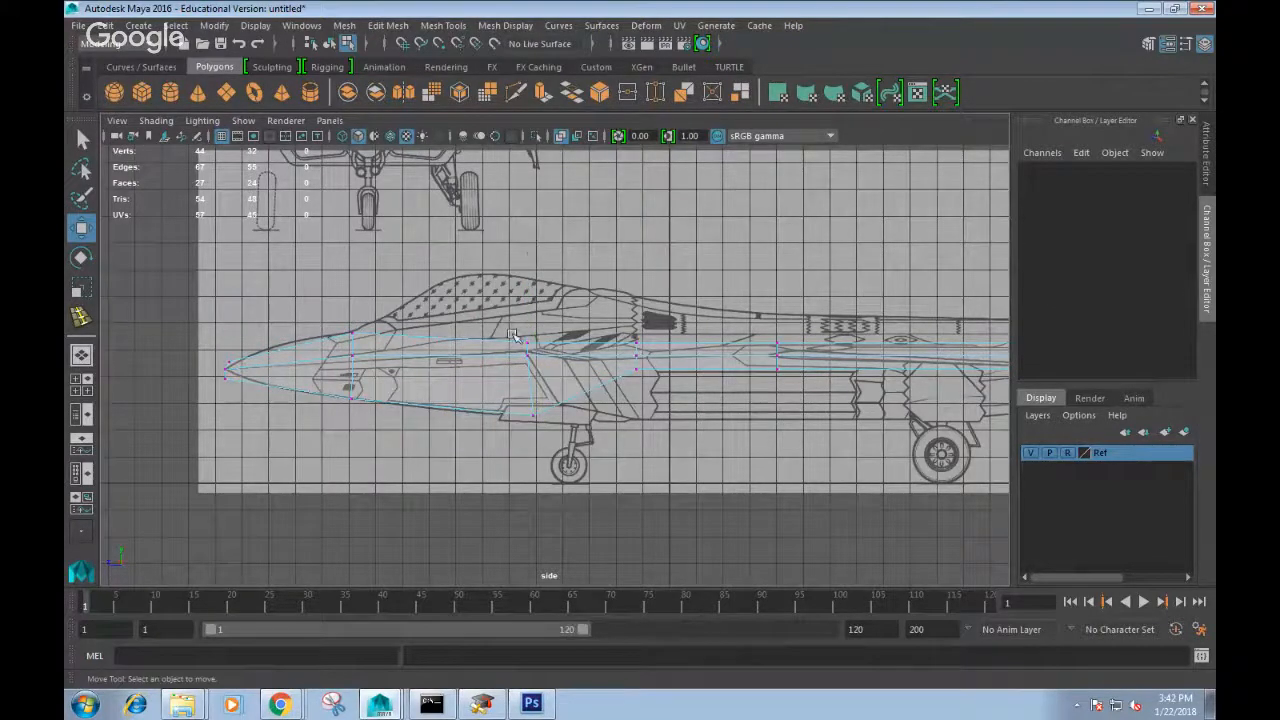
{"action": "left_click_drag", "start_coordinate": [512, 335], "coordinate": [531, 314]}
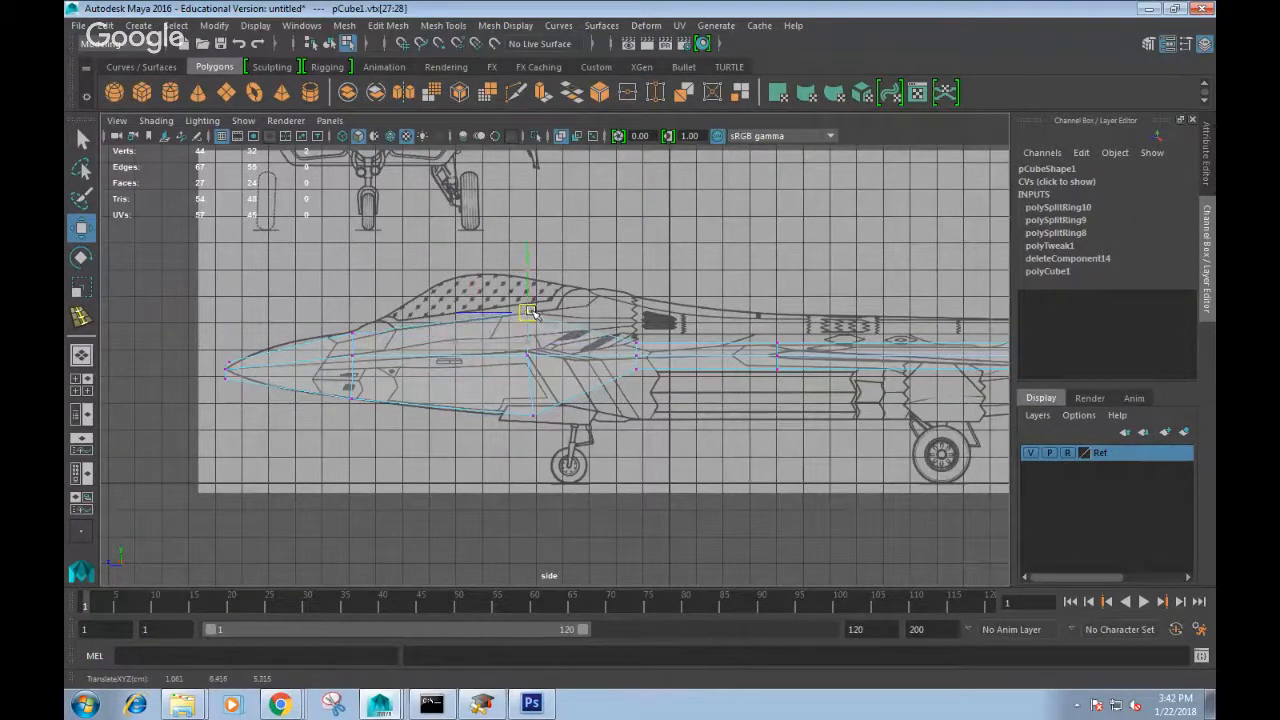
{"action": "left_click_drag", "start_coordinate": [622, 336], "coordinate": [636, 300]}
{"action": "left_click_drag", "start_coordinate": [622, 362], "coordinate": [645, 415]}
Fit the top and bottom vertices of the middle loop, behind the intake, to the spine and belly outline.
{"action": "middle_click_drag", "start_coordinate": [684, 399], "coordinate": [572, 357], "text": "alt"}
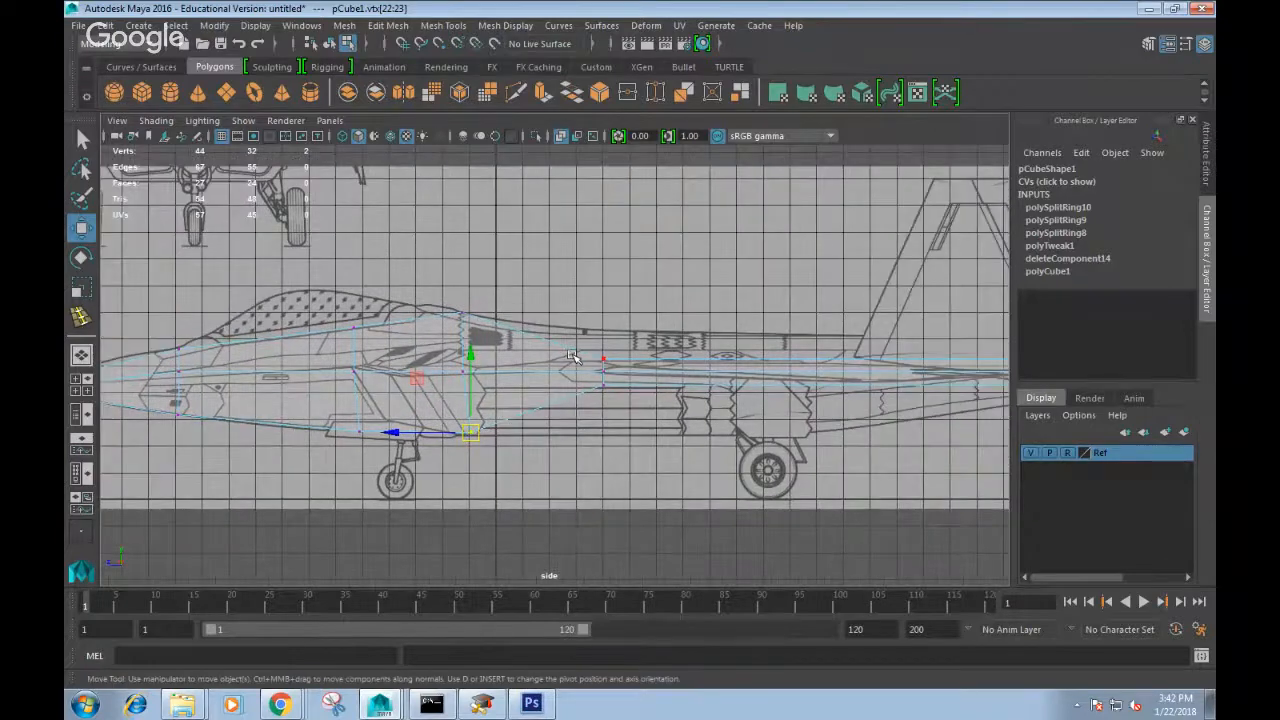
{"action": "left_click_drag", "start_coordinate": [590, 320], "coordinate": [615, 345]}
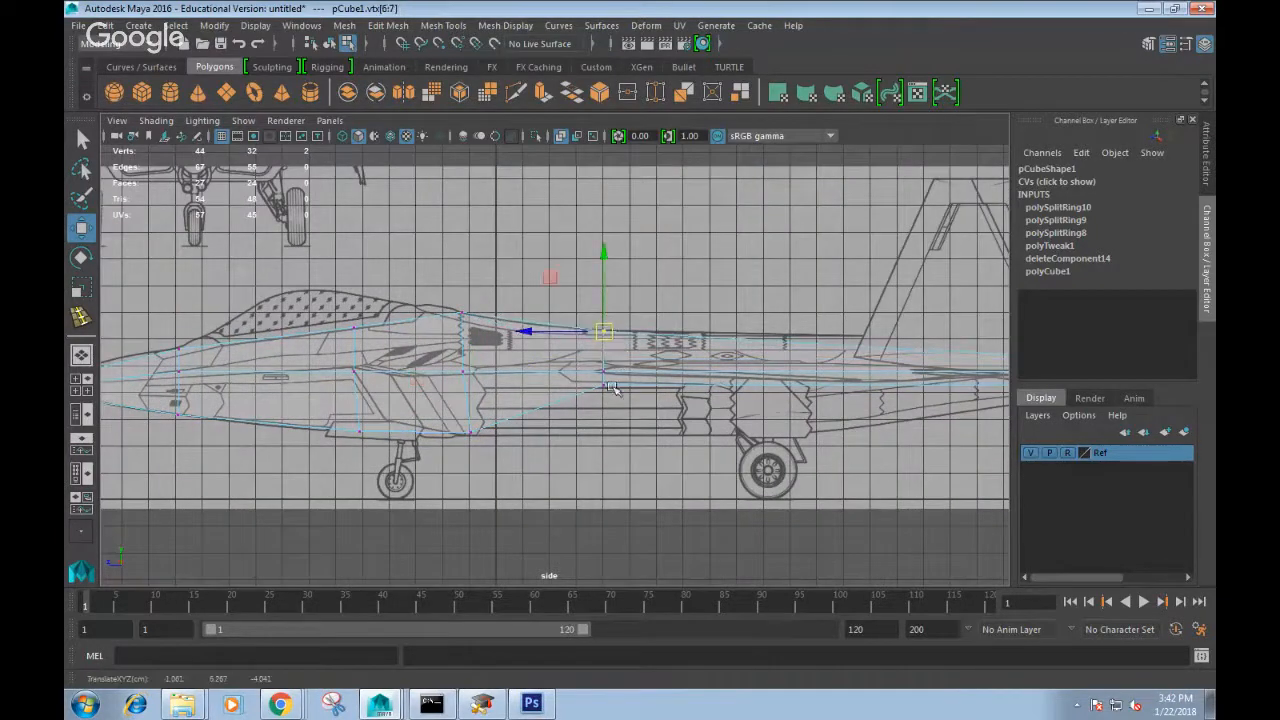
{"action": "left_click_drag", "start_coordinate": [623, 402], "coordinate": [602, 436]}
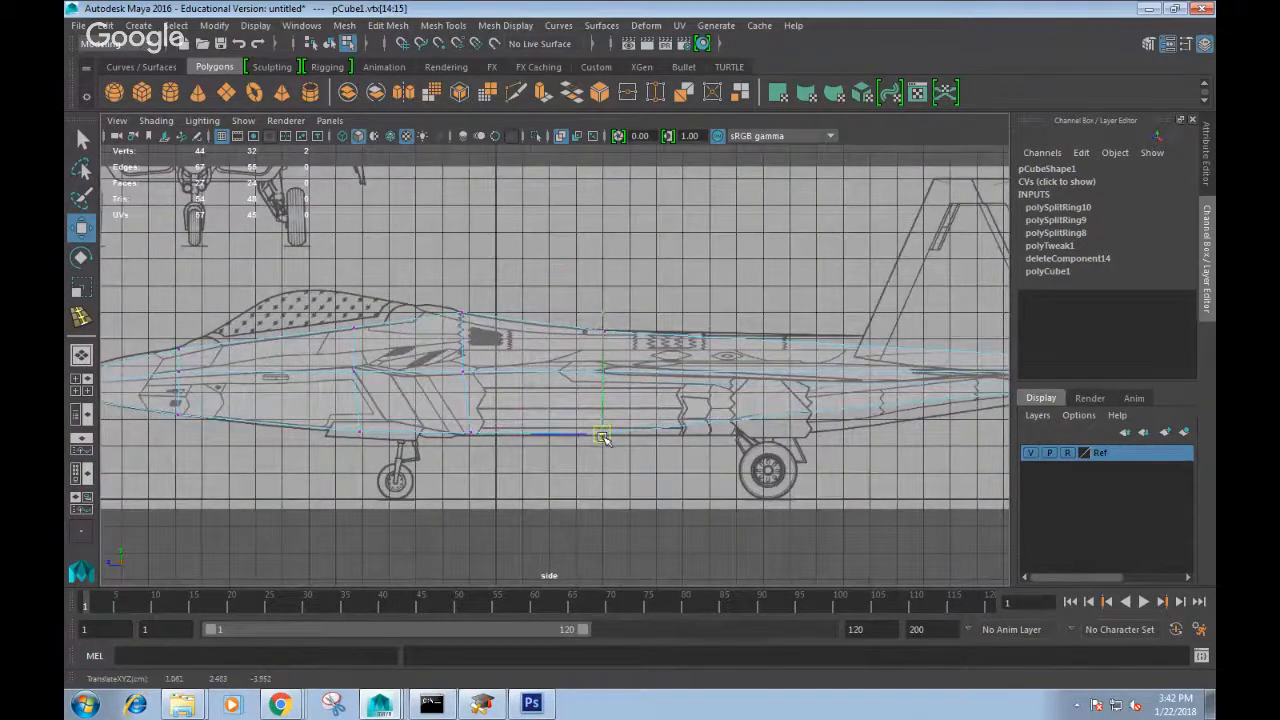
Insert a vertical edge loop in the rear half, just behind the main landing gear and ahead of the tail fin.
{"action": "middle_click_drag", "start_coordinate": [602, 436], "coordinate": [560, 440], "text": "alt"}
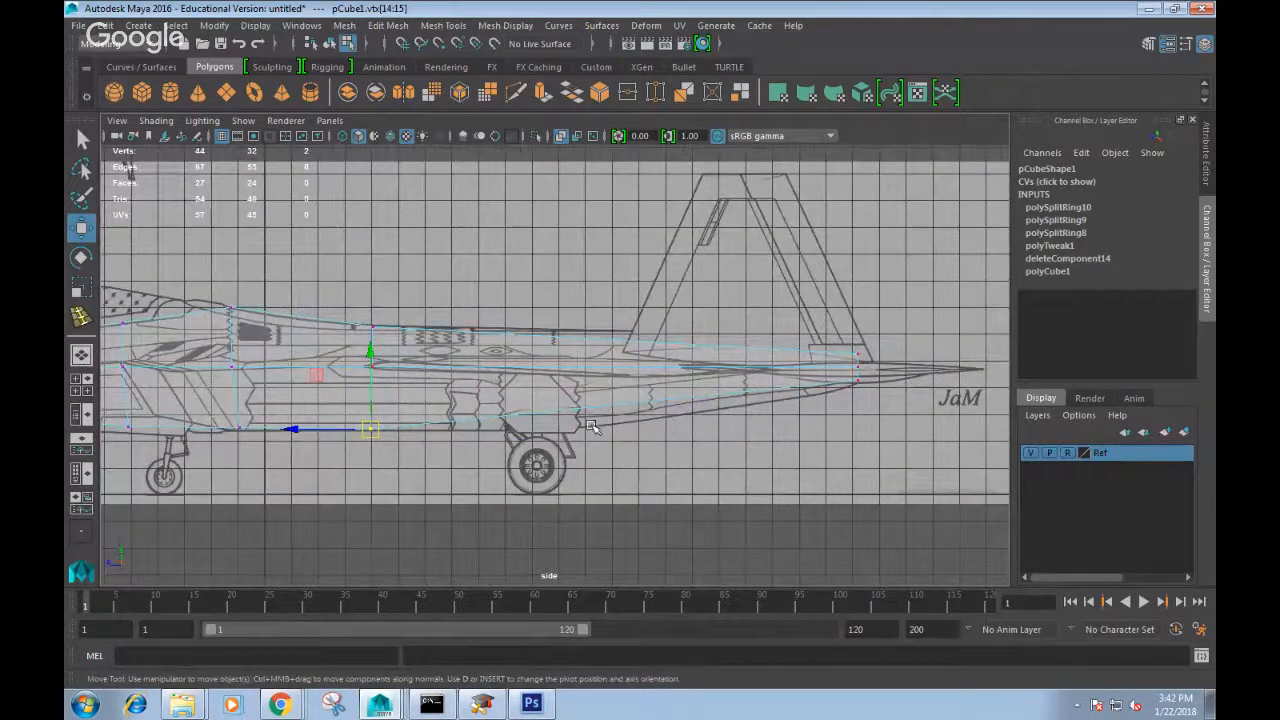
{"action": "right_click_drag", "start_coordinate": [578, 248], "coordinate": [578, 200]}
{"action": "left_click", "coordinate": [594, 341]}
{"action": "left_click", "coordinate": [594, 341]}
{"action": "right_click_drag", "start_coordinate": [592, 340], "coordinate": [586, 449], "text": "shift"}
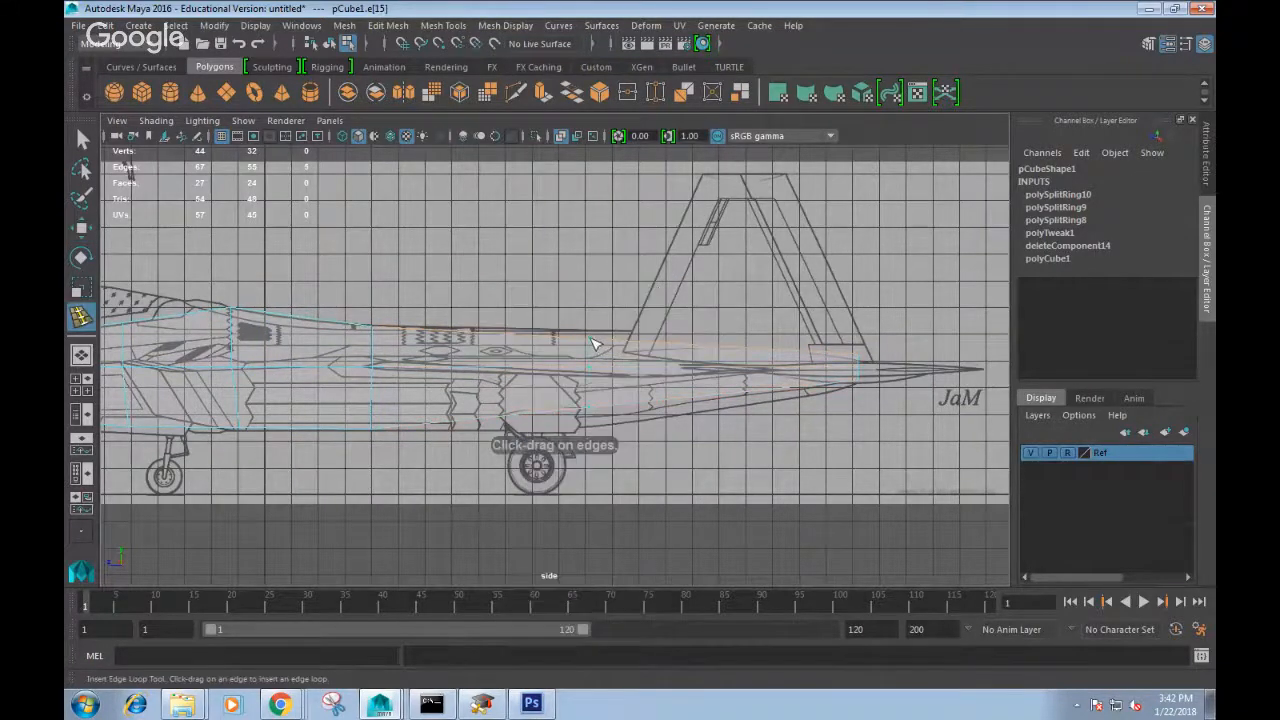
{"action": "left_click", "coordinate": [588, 341]}
Move the top and bottom vertices of the rear loop onto the fuselage's upper and lower outline.
{"action": "key", "text": "q"}
{"action": "right_click_drag", "start_coordinate": [586, 243], "coordinate": [509, 240]}
{"action": "left_click_drag", "start_coordinate": [560, 318], "coordinate": [595, 353]}
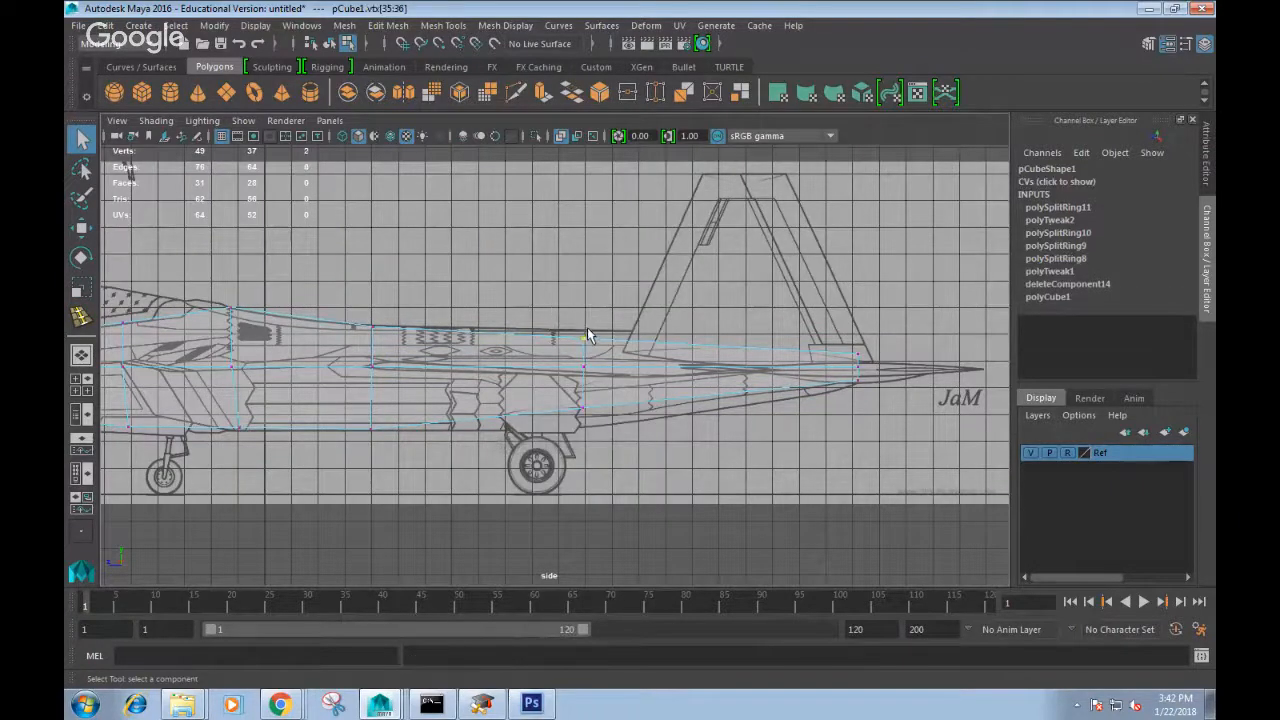
{"action": "key", "text": "w"}
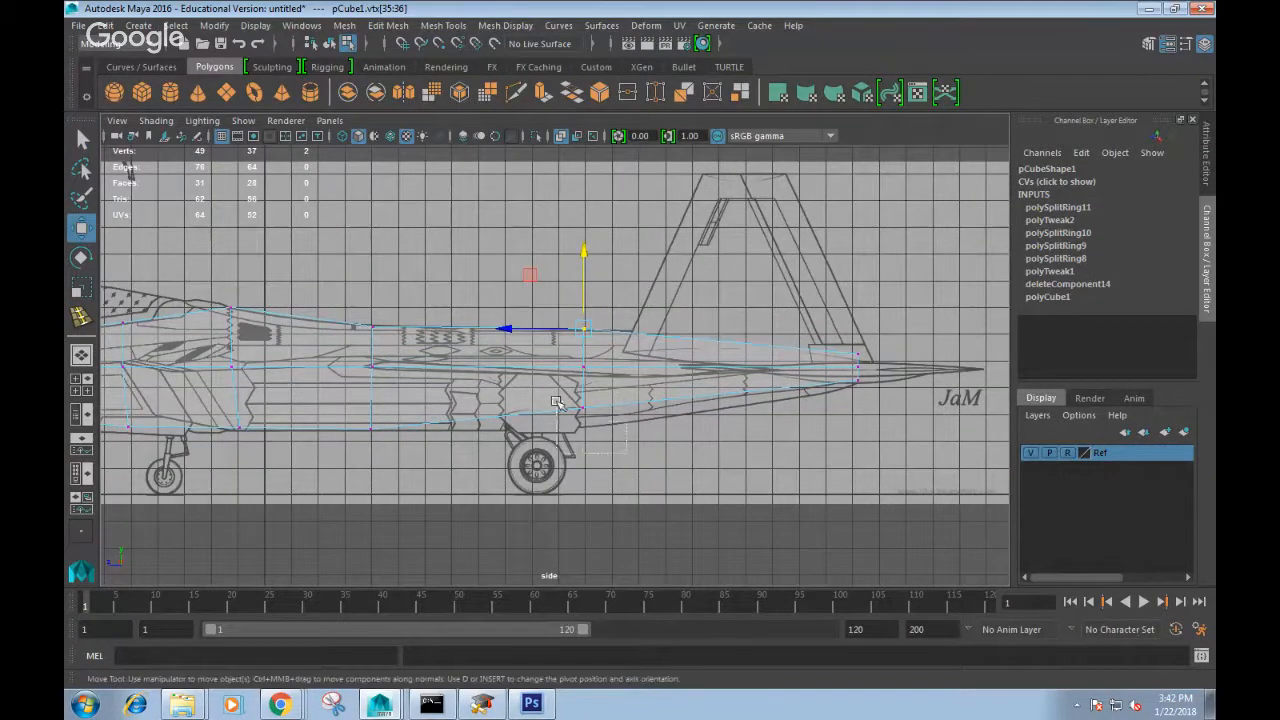
{"action": "left_click_drag", "start_coordinate": [572, 398], "coordinate": [594, 440]}
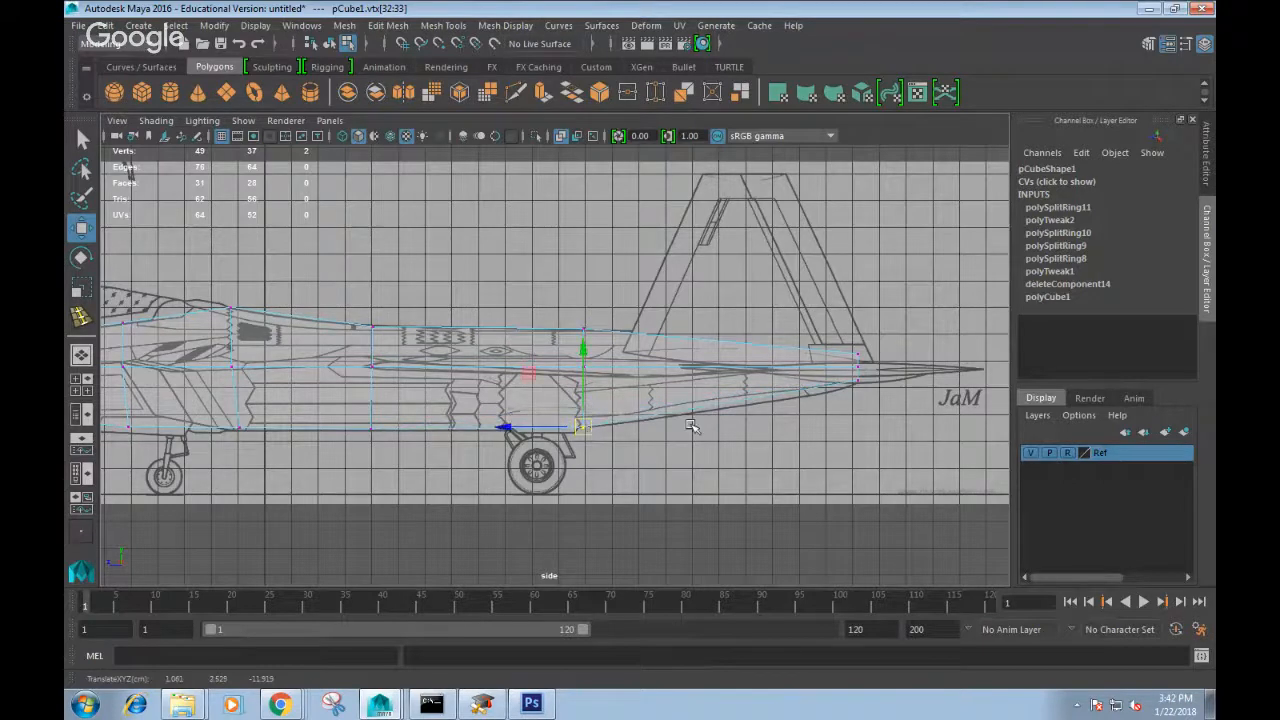
Move the tail-end vertices vertically to line up with the blueprint's tail outline.
{"action": "middle_click_drag", "start_coordinate": [692, 427], "coordinate": [564, 429], "text": "alt"}
{"action": "left_click_drag", "start_coordinate": [705, 330], "coordinate": [755, 398]}
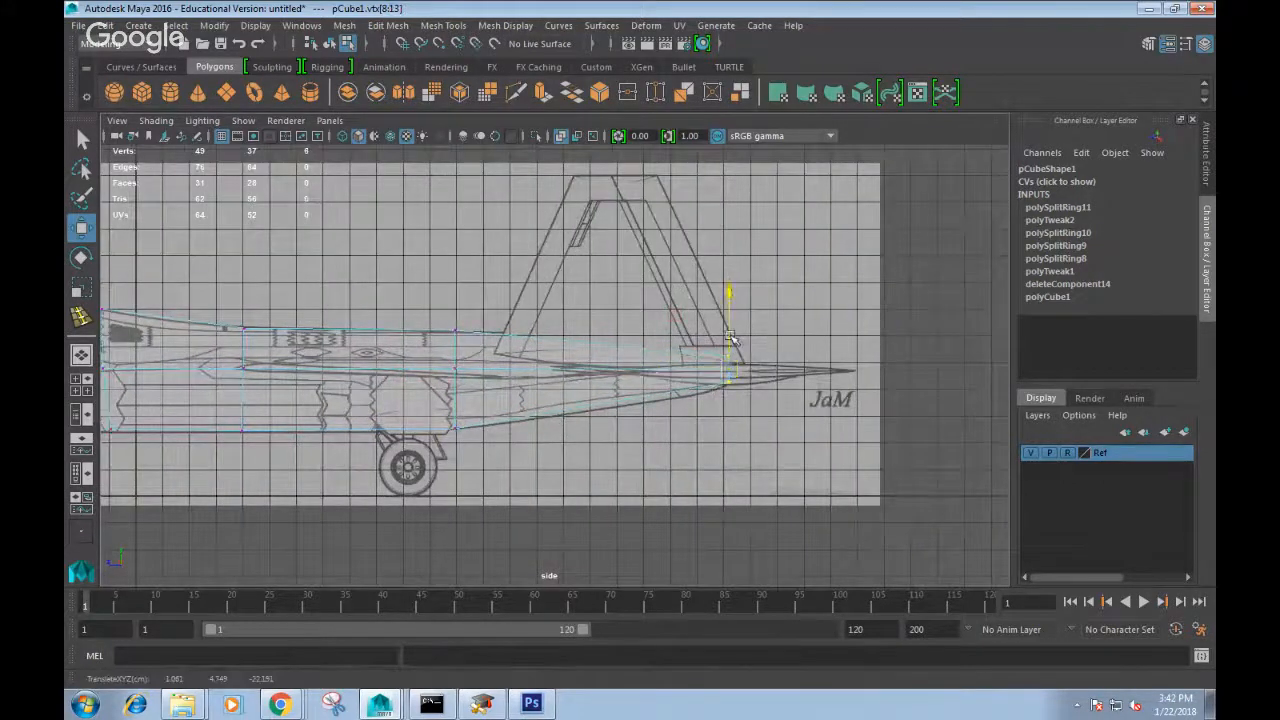
{"action": "left_click_drag", "start_coordinate": [730, 343], "coordinate": [730, 341]}
Examine the fitted side profile from tail to nose, and the half mesh in the front and perspective views.
{"action": "middle_click_drag", "start_coordinate": [700, 385], "coordinate": [843, 380], "text": "alt"}
{"action": "middle_click_drag", "start_coordinate": [124, 376], "coordinate": [597, 413], "text": "alt"}
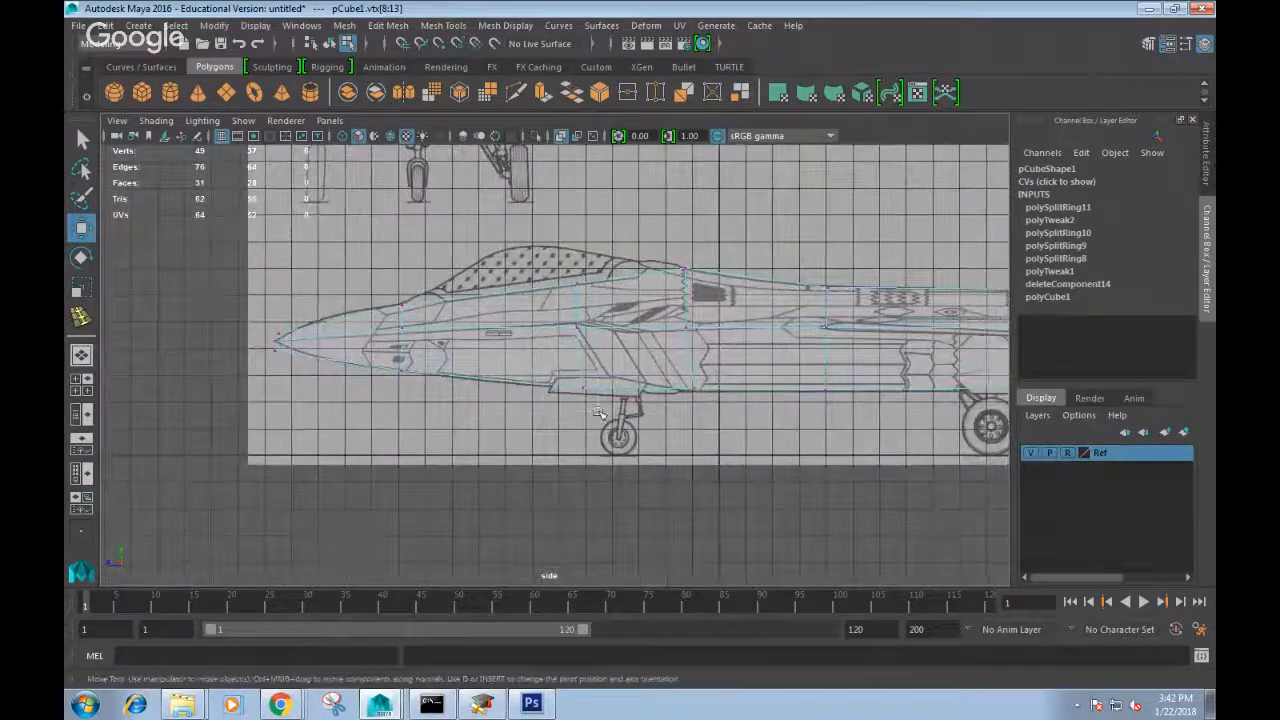
{"action": "middle_click_drag", "start_coordinate": [701, 375], "coordinate": [603, 390], "text": "alt"}
{"action": "key", "text": "space"}
{"action": "left_click", "coordinate": [606, 428]}
{"action": "middle_click_drag", "start_coordinate": [960, 400], "coordinate": [648, 400], "text": "alt"}
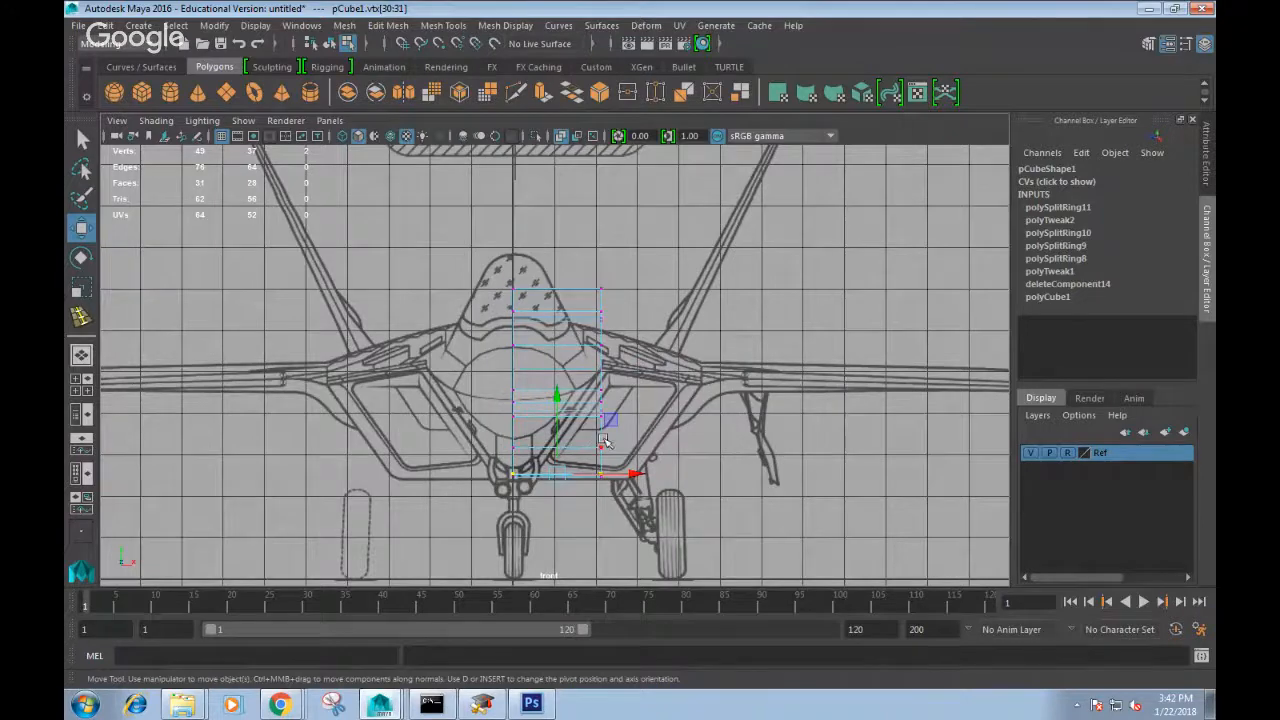
{"action": "key", "text": "space"}
{"action": "left_click_drag", "start_coordinate": [618, 430], "coordinate": [456, 342]}
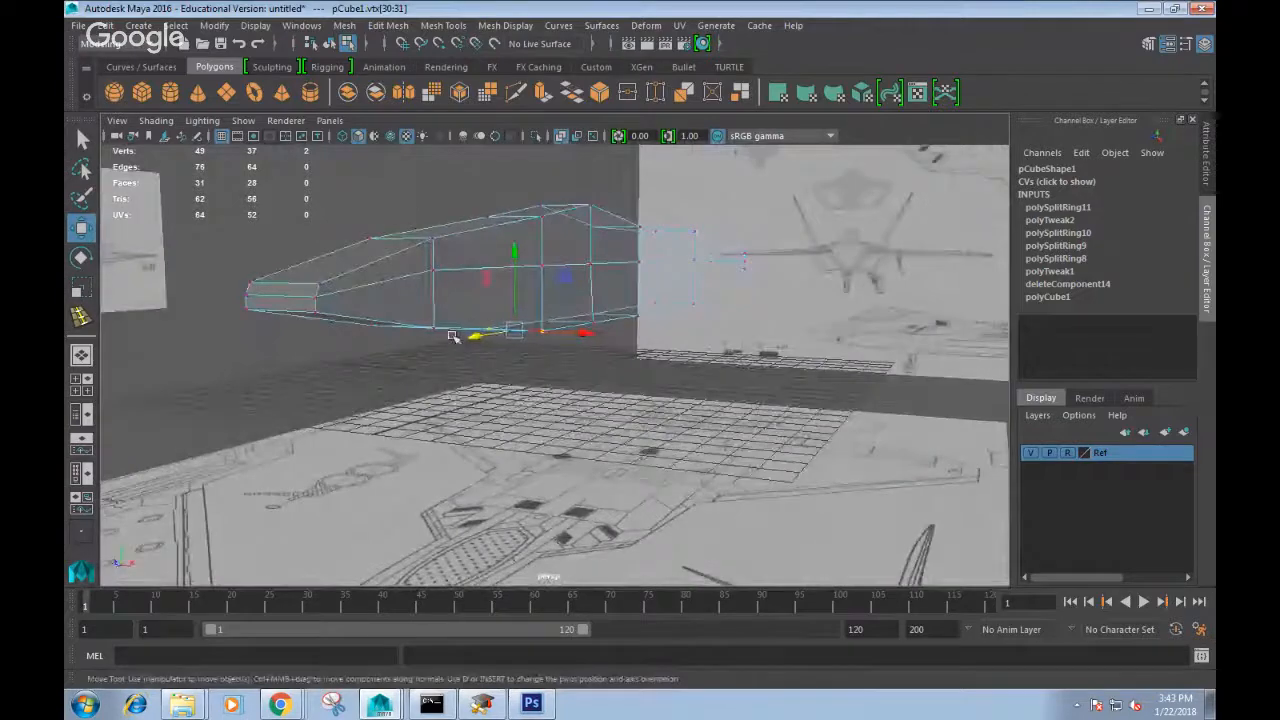
Select the mesh's lower outer edges along the fuselage and move them inward to about 0.46 in X against the front view.
{"action": "right_click", "coordinate": [451, 242]}
{"action": "left_click", "coordinate": [451, 199]}
{"action": "left_click", "coordinate": [373, 320]}
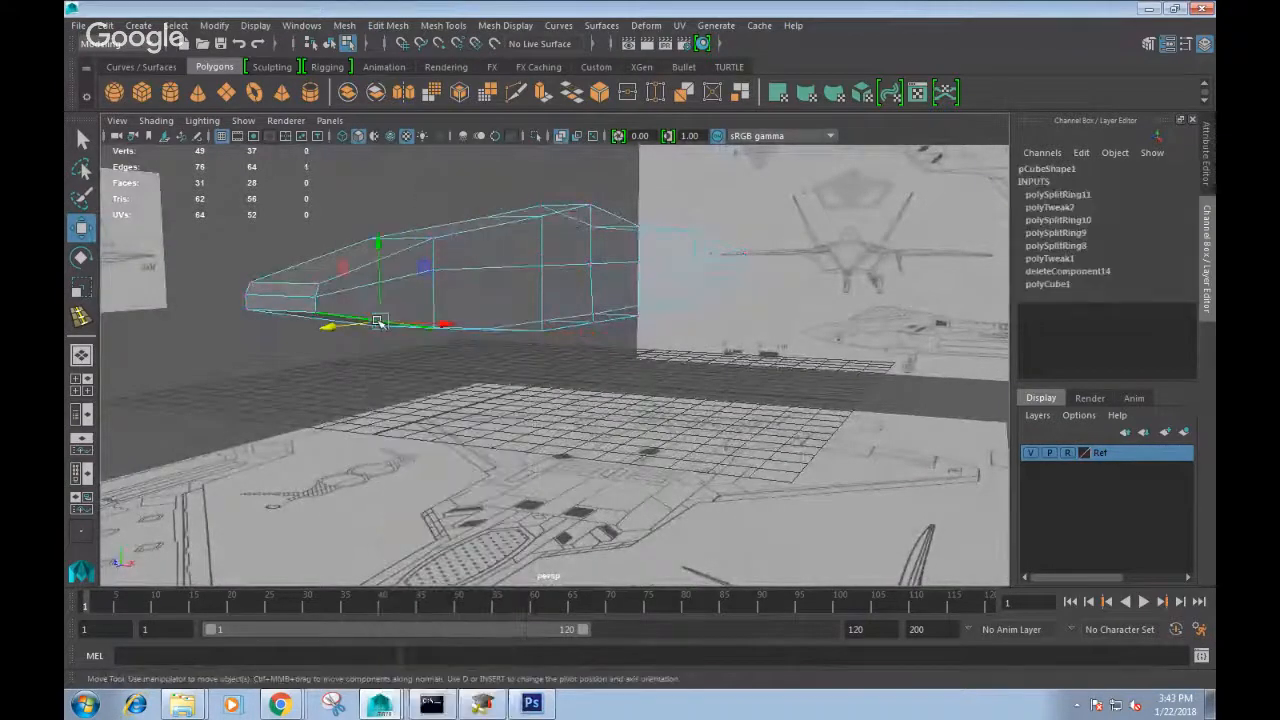
{"action": "left_click_drag", "start_coordinate": [537, 363], "coordinate": [625, 318], "text": "alt"}
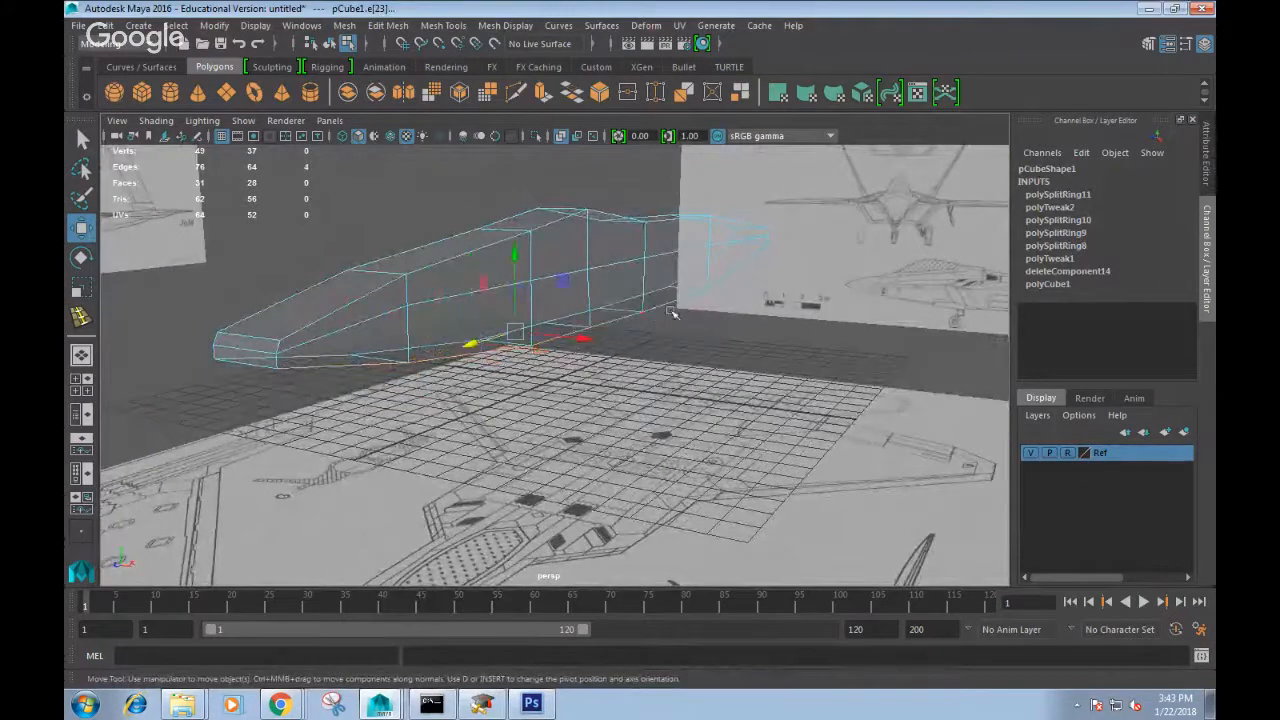
{"action": "key", "text": "space"}
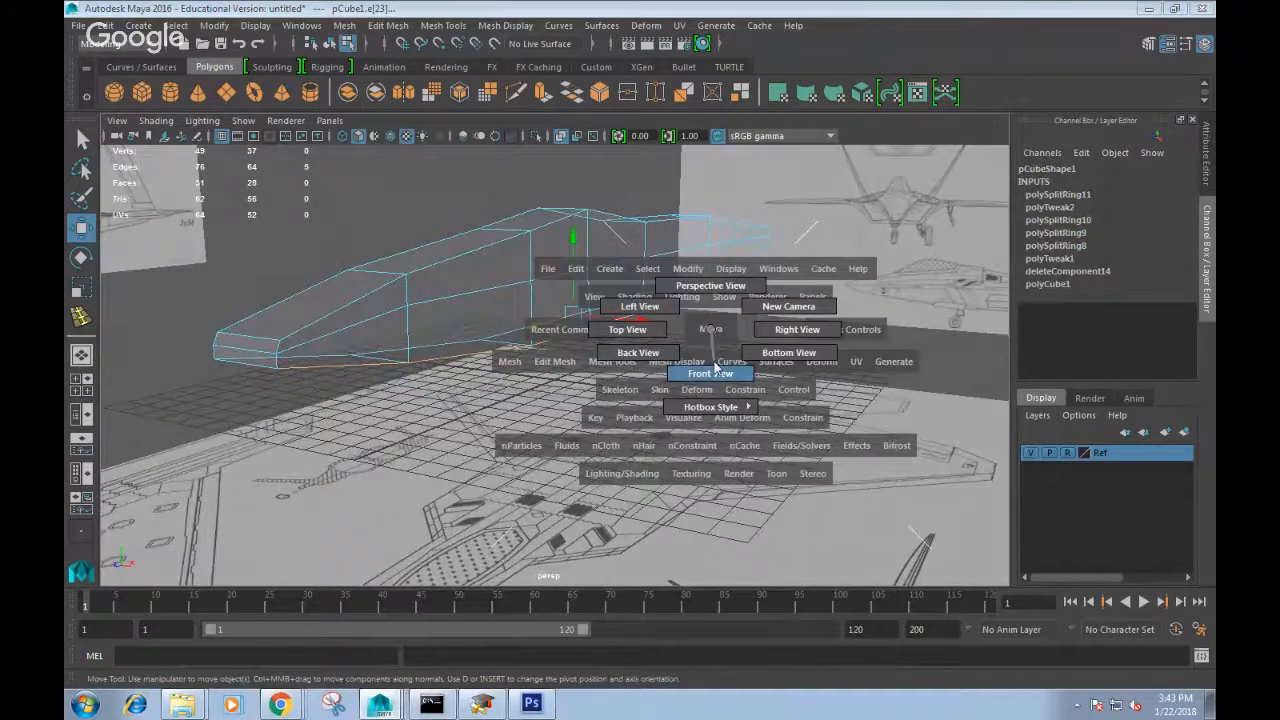
{"action": "left_click", "coordinate": [710, 373]}
{"action": "scroll", "coordinate": [686, 420], "scroll_direction": "up", "scroll_amount": 5}
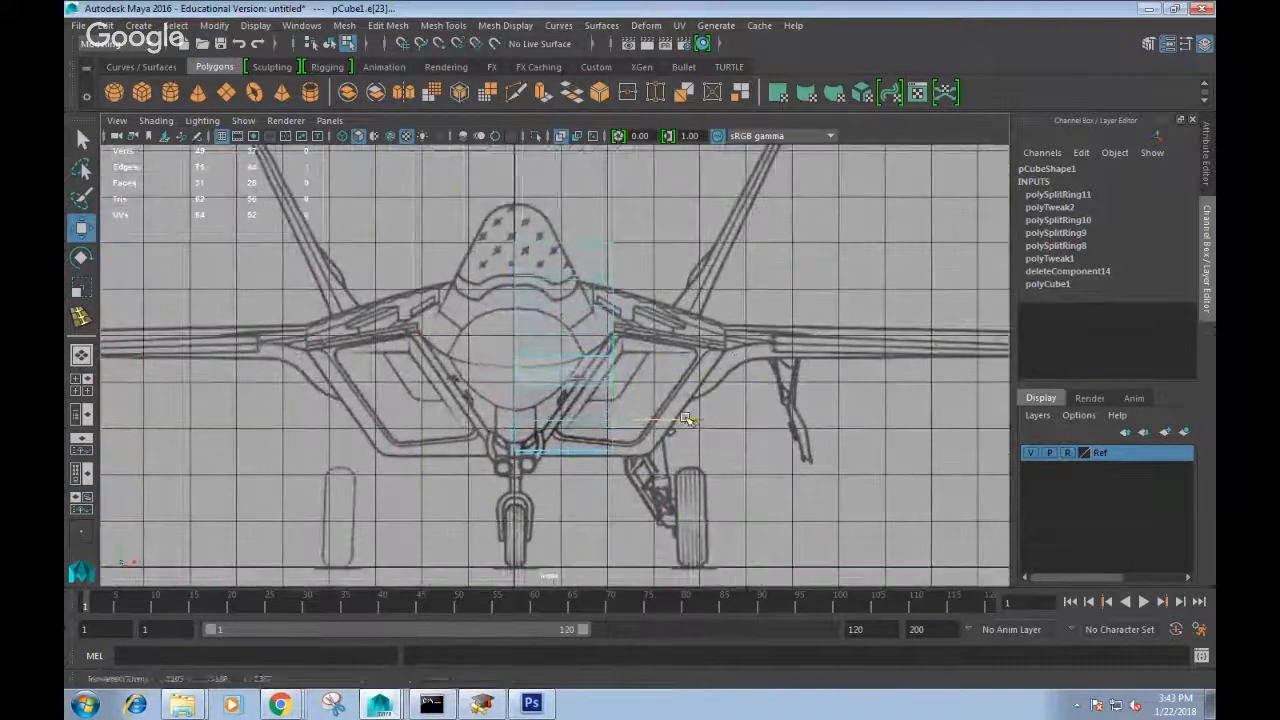
{"action": "left_click_drag", "start_coordinate": [686, 419], "coordinate": [653, 421]}
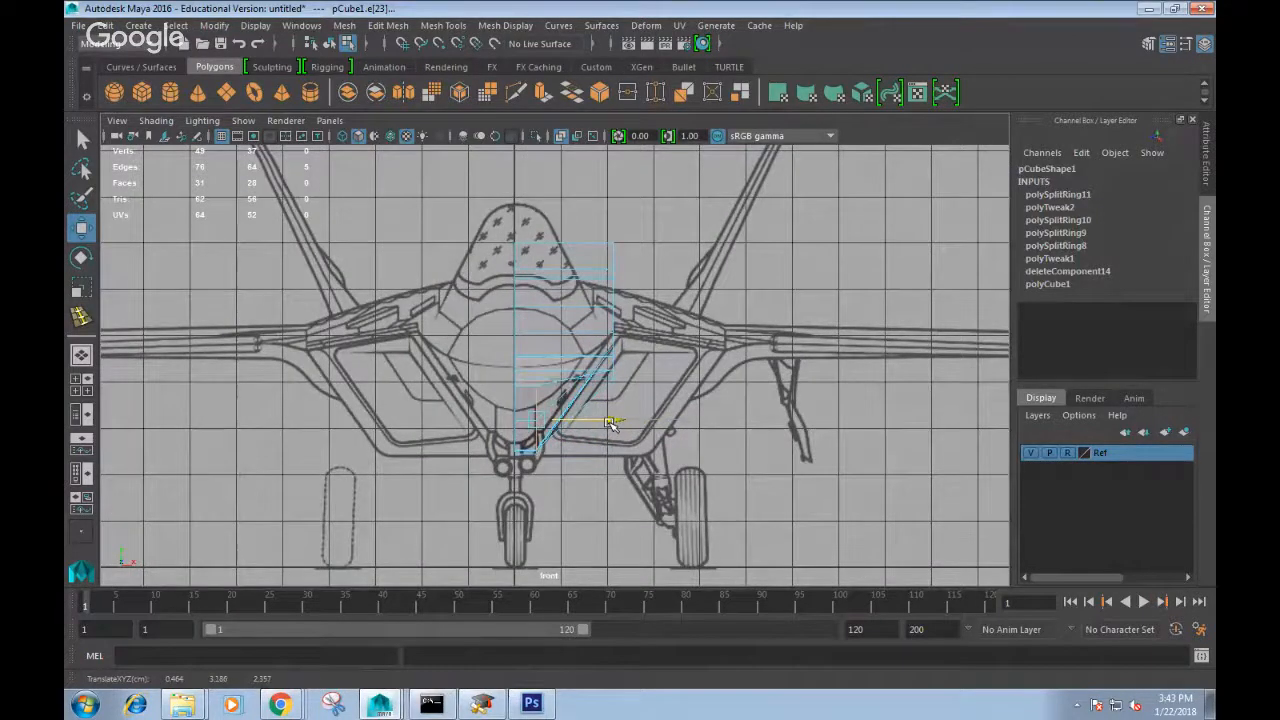
{"action": "key", "text": "space"}
{"action": "left_click", "coordinate": [677, 400]}
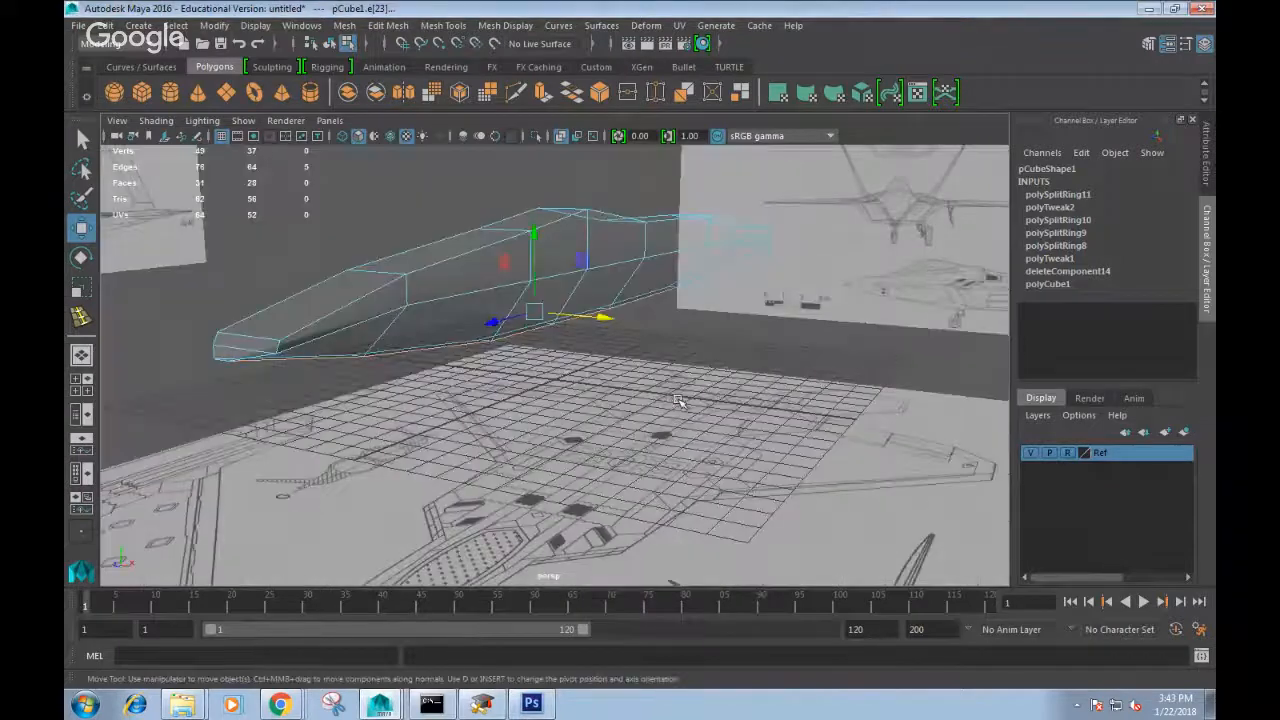
{"action": "left_click_drag", "start_coordinate": [677, 400], "coordinate": [560, 380], "text": "alt"}
{"action": "left_click", "coordinate": [478, 273]}
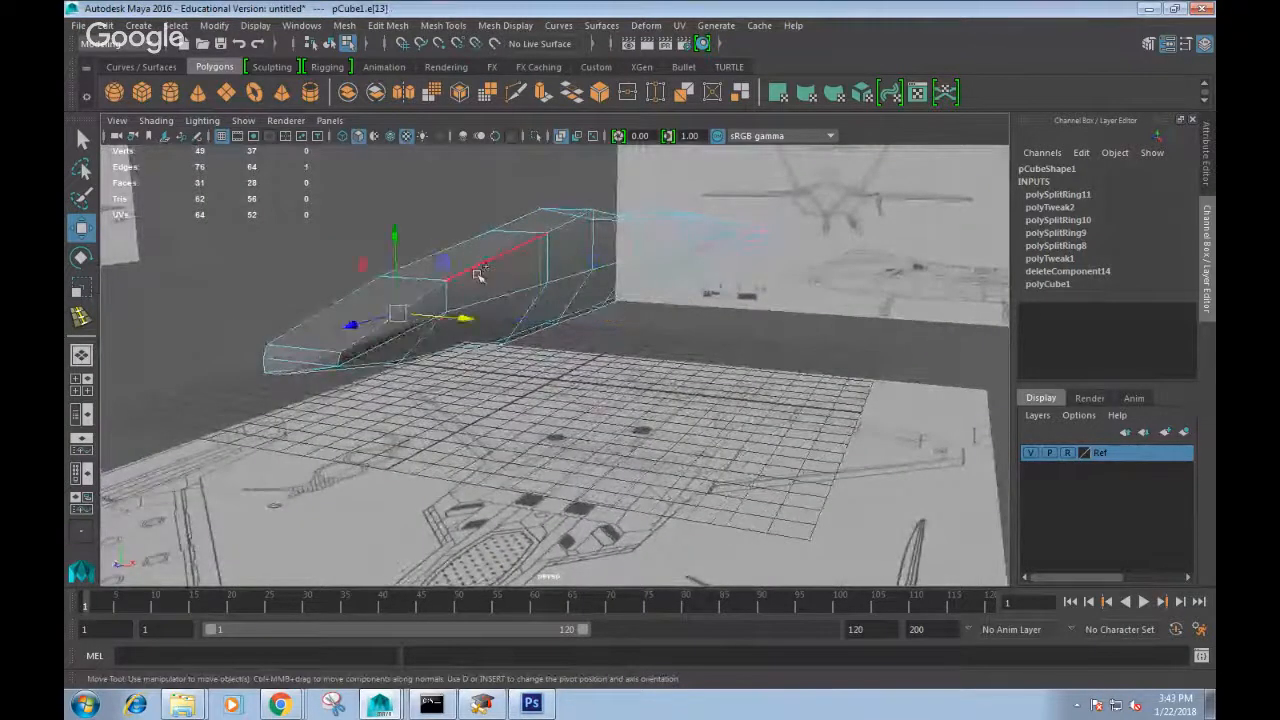
{"action": "left_click", "coordinate": [579, 223], "text": "shift"}
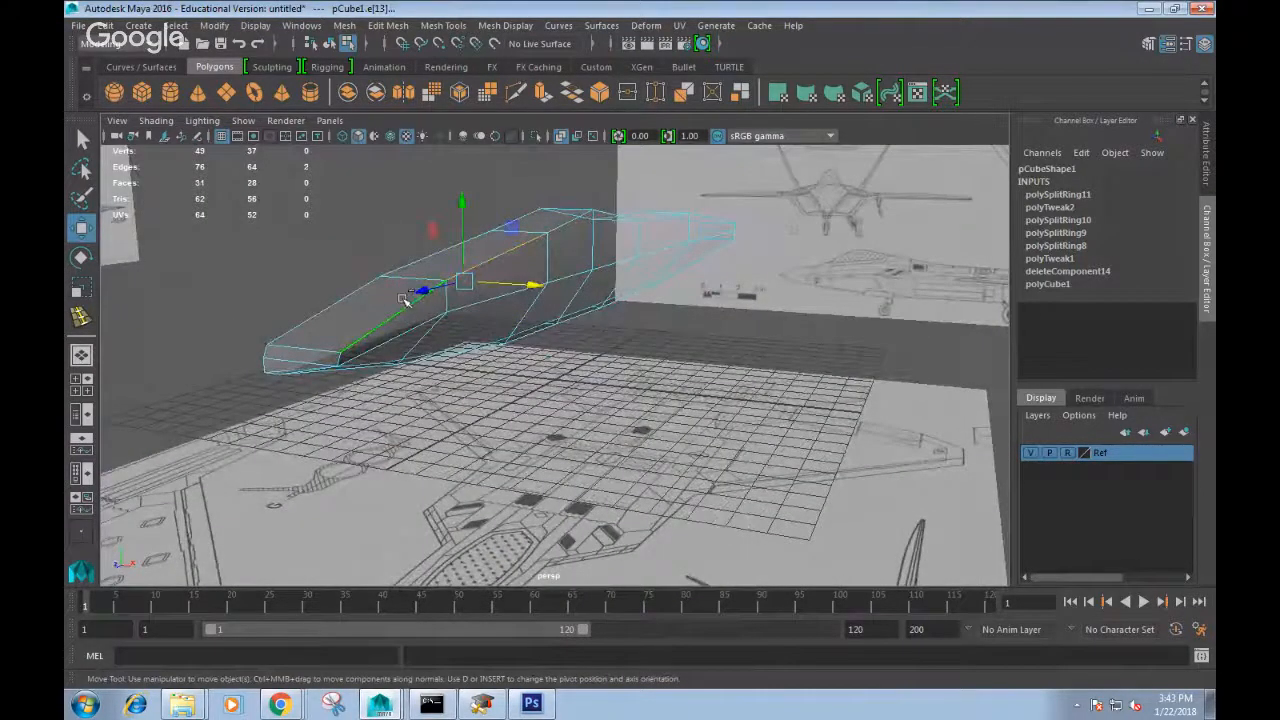
{"action": "left_click", "coordinate": [452, 272]}
{"action": "key", "text": "space"}
{"action": "left_click_drag", "start_coordinate": [634, 321], "coordinate": [553, 290], "text": "alt"}
{"action": "key", "text": "space"}
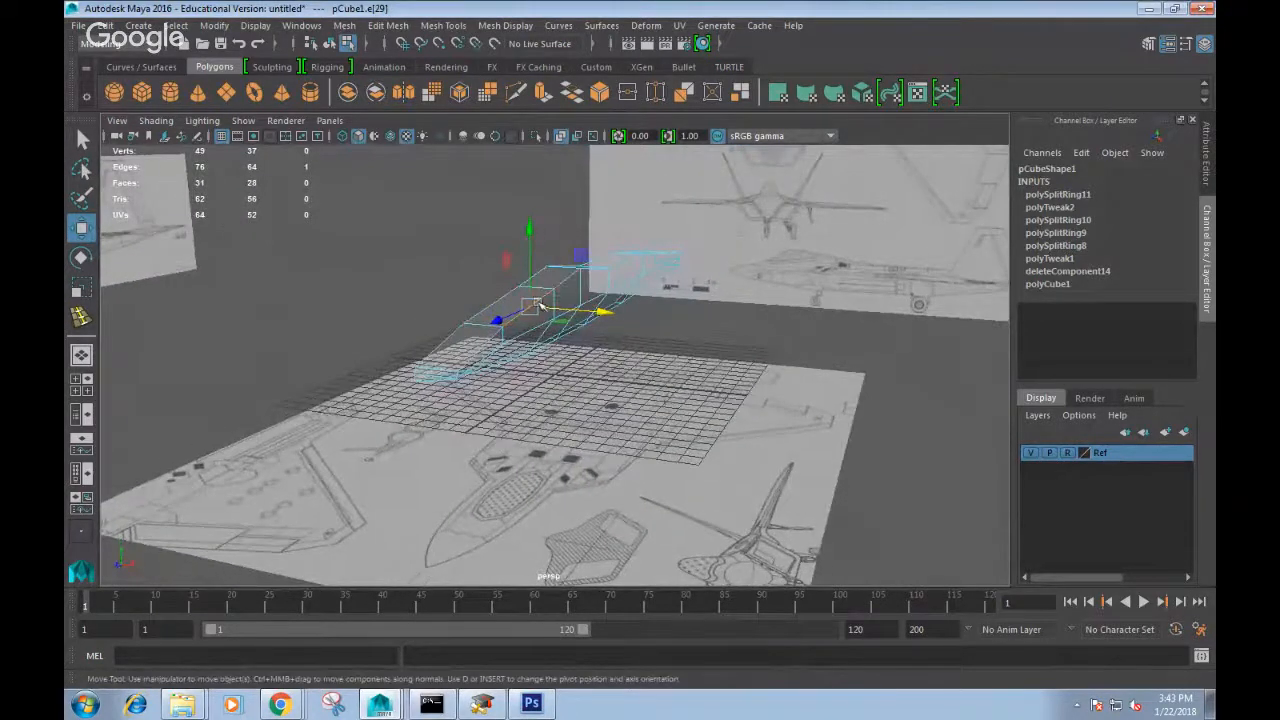
Move the outer nose vertices in toward the centre line, and shift the upper outer vertex of the loop ahead of the canopy inward.
{"action": "left_click_drag", "start_coordinate": [538, 305], "coordinate": [514, 289], "text": "alt"}
{"action": "right_click_drag", "start_coordinate": [470, 268], "coordinate": [396, 262]}
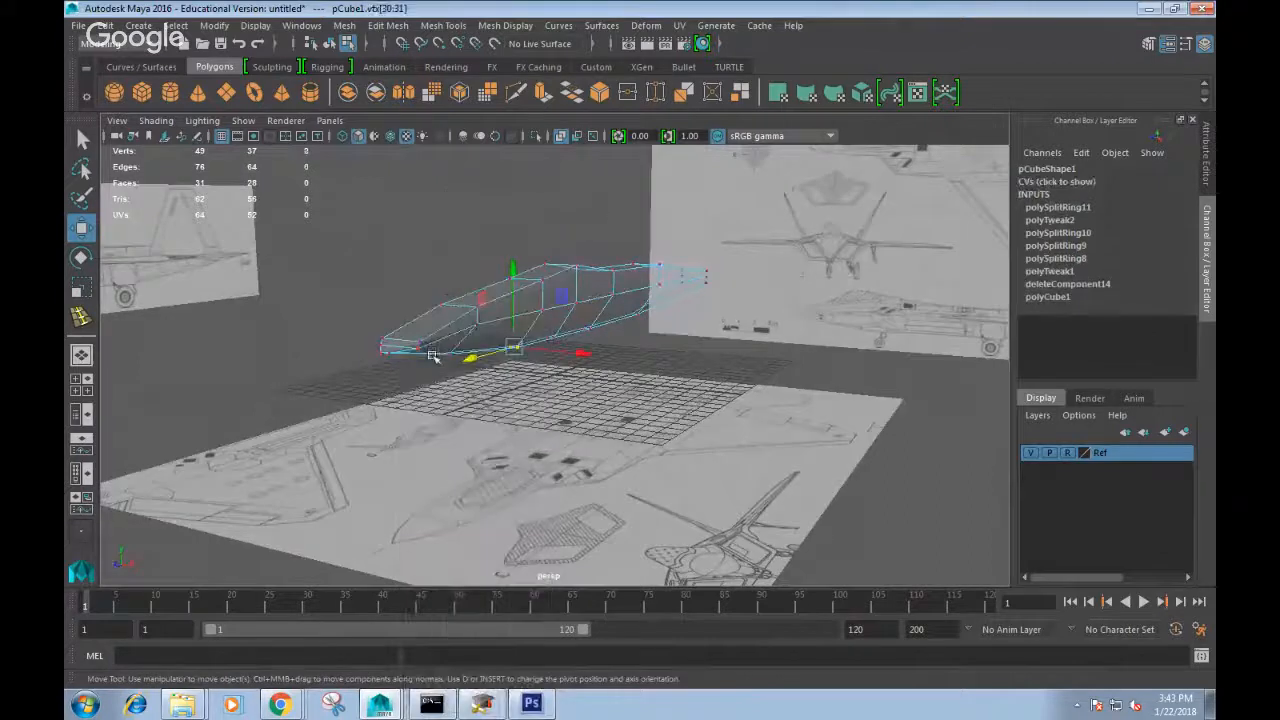
{"action": "left_click", "coordinate": [417, 343]}
{"action": "middle_click_drag", "start_coordinate": [483, 352], "coordinate": [455, 349]}
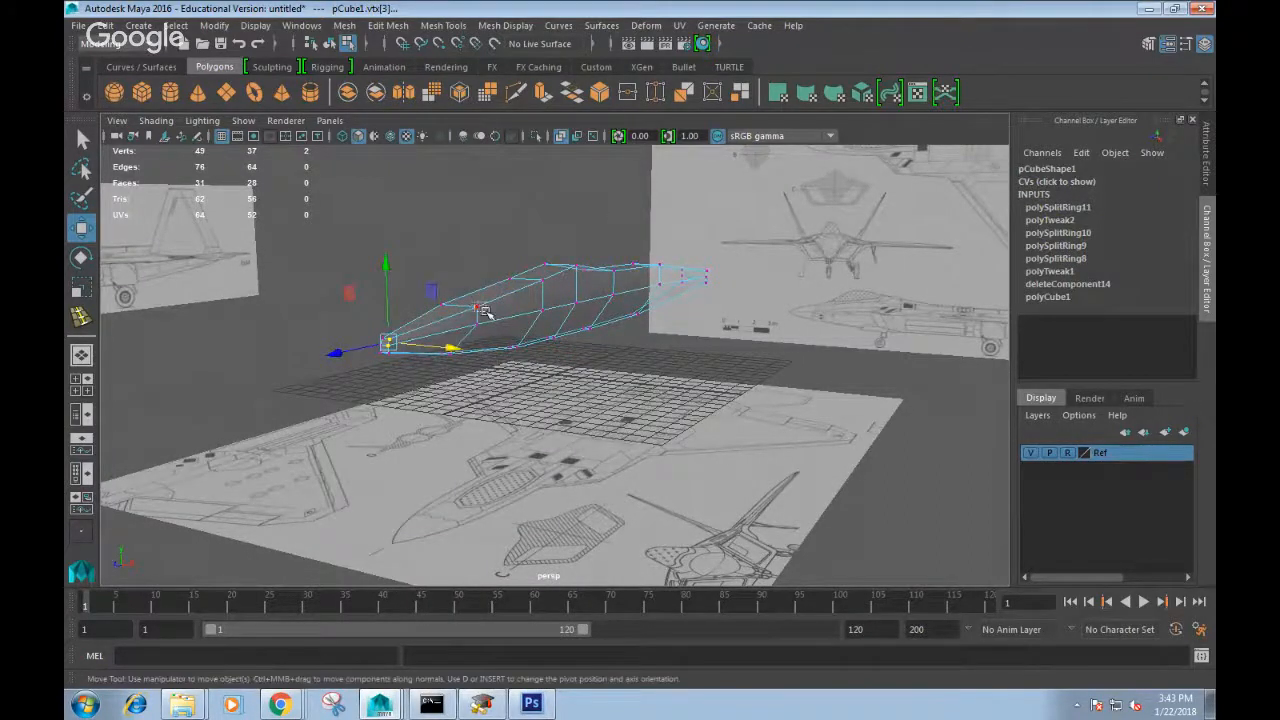
{"action": "left_click", "coordinate": [455, 309]}
{"action": "middle_click_drag", "start_coordinate": [504, 313], "coordinate": [512, 310]}
Move the upper outer vertex of the loop behind the air intake inward to about 0.53 in X.
{"action": "left_click_drag", "start_coordinate": [512, 310], "coordinate": [645, 295], "text": "alt"}
{"action": "key", "text": "space"}
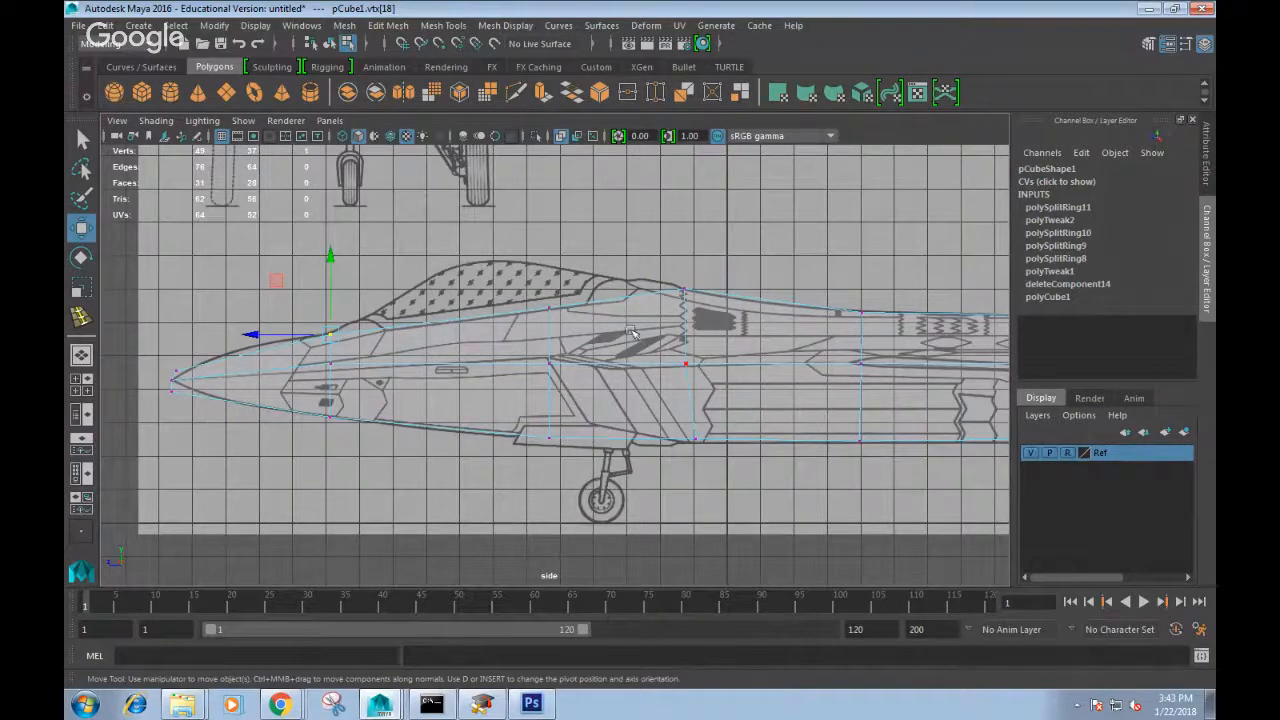
{"action": "key", "text": "space"}
{"action": "left_click_drag", "start_coordinate": [686, 320], "coordinate": [590, 262]}
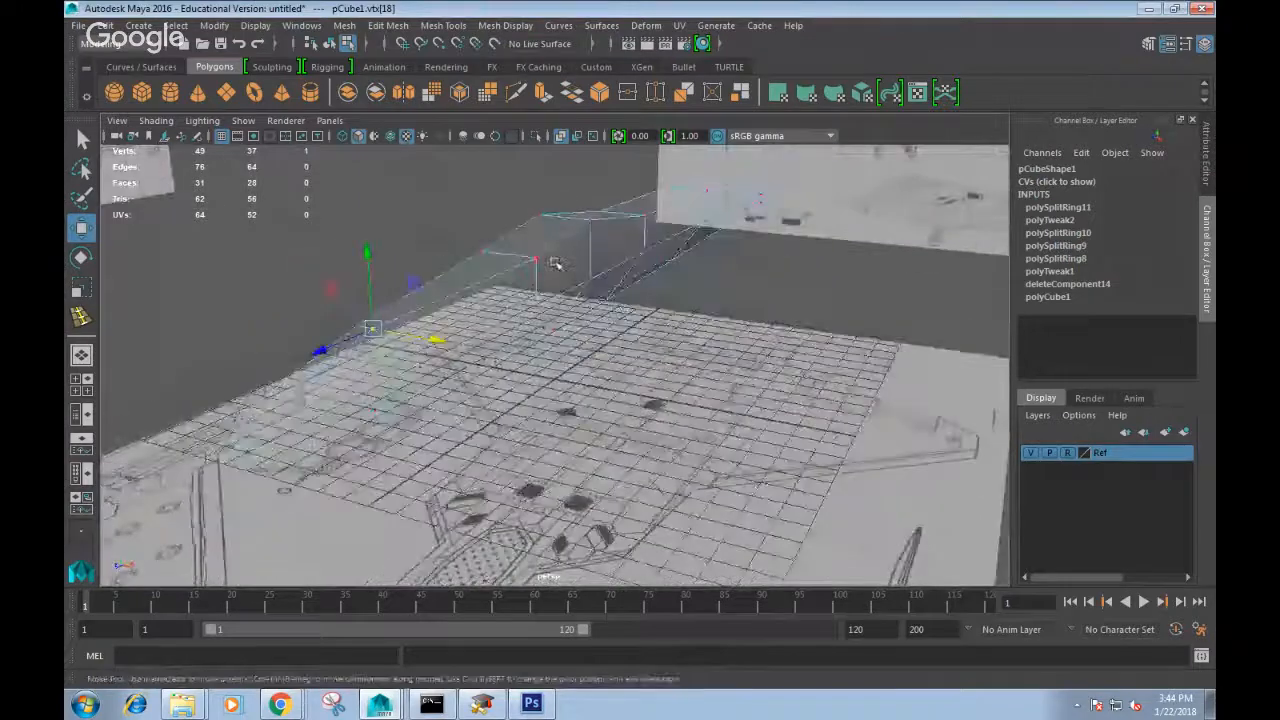
{"action": "left_click", "coordinate": [592, 224]}
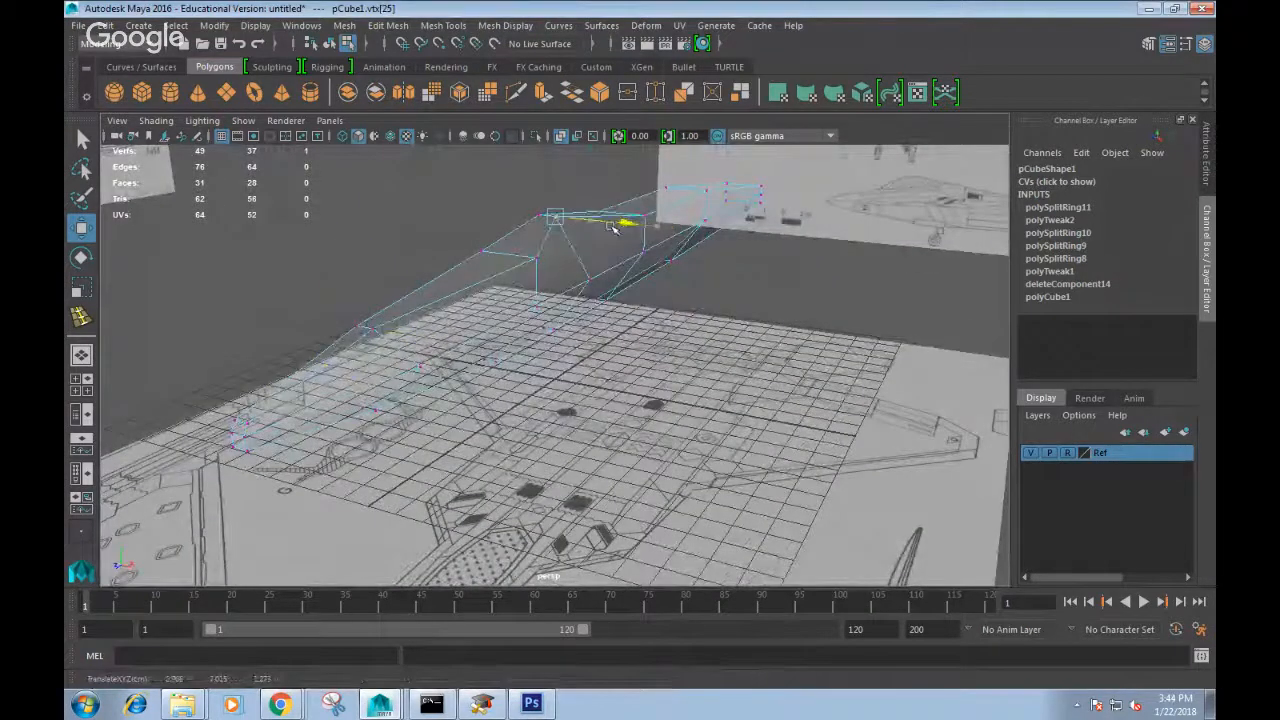
{"action": "left_click_drag", "start_coordinate": [613, 226], "coordinate": [619, 227]}
In the top view, move the upper outer vertex of the loop beside the canopy inward along X to match the blueprint.
{"action": "key", "text": "space"}
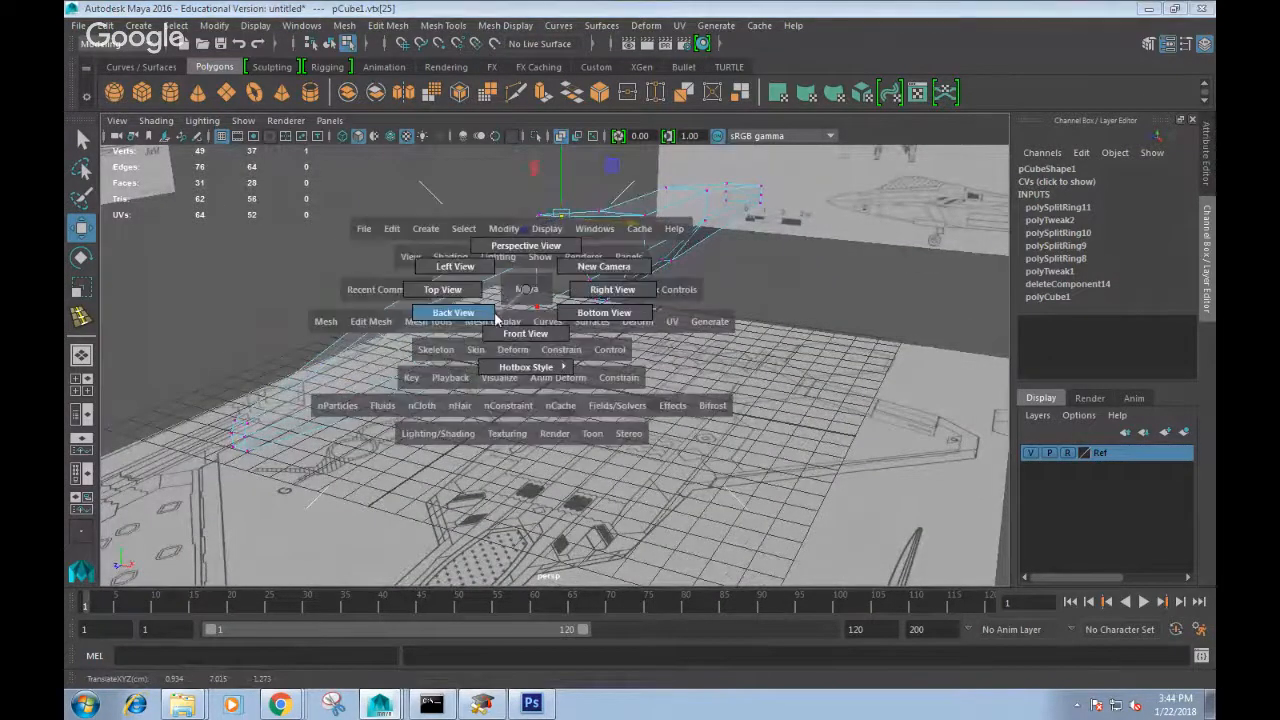
{"action": "left_click", "coordinate": [443, 288]}
{"action": "scroll", "coordinate": [594, 397], "scroll_direction": "up", "scroll_amount": 4}
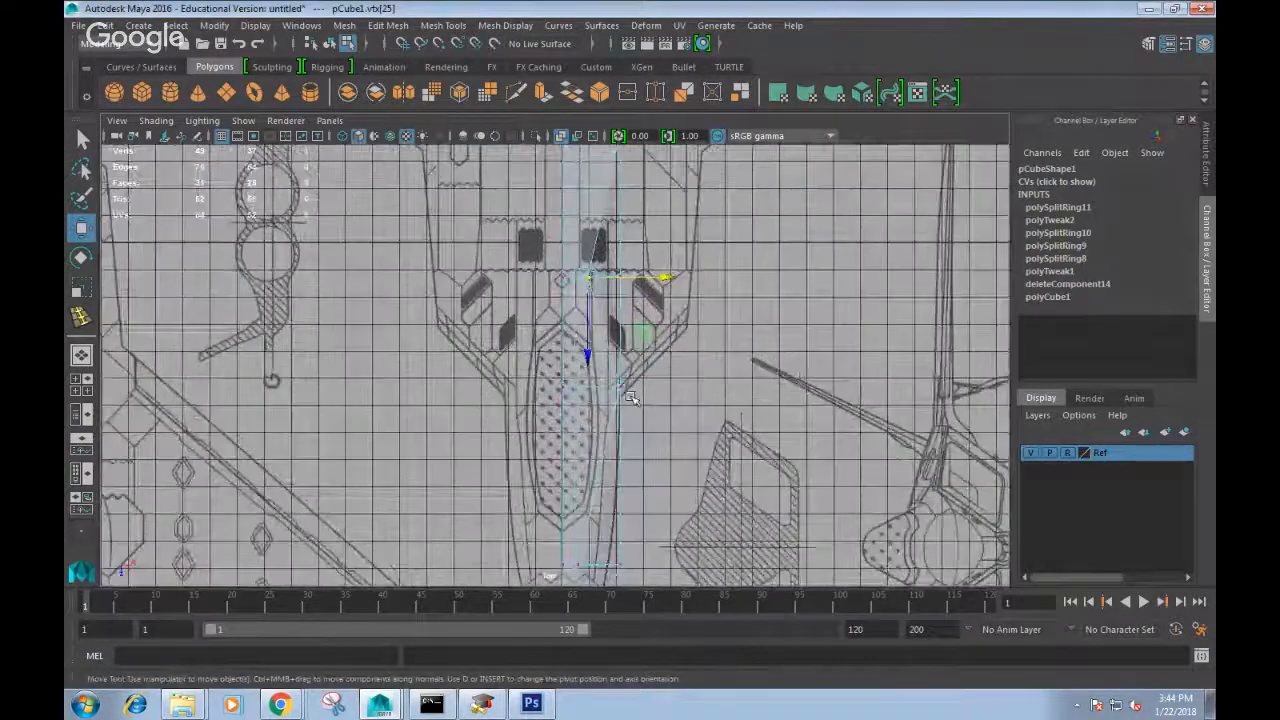
{"action": "left_click", "coordinate": [620, 389]}
{"action": "left_click_drag", "start_coordinate": [680, 392], "coordinate": [681, 389]}
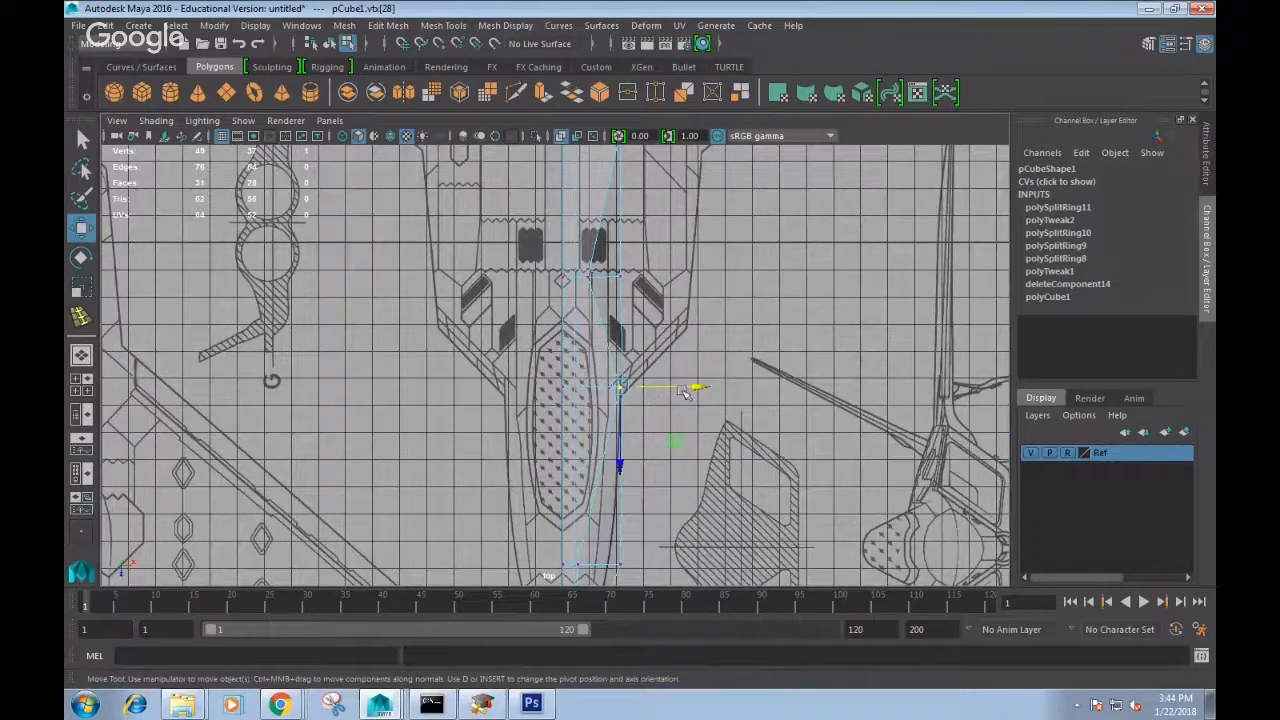
{"action": "left_click_drag", "start_coordinate": [683, 391], "coordinate": [678, 391]}
{"action": "middle_click_drag", "start_coordinate": [636, 448], "coordinate": [636, 401], "text": "alt"}
{"action": "middle_click_drag", "start_coordinate": [700, 250], "coordinate": [700, 455], "text": "alt"}
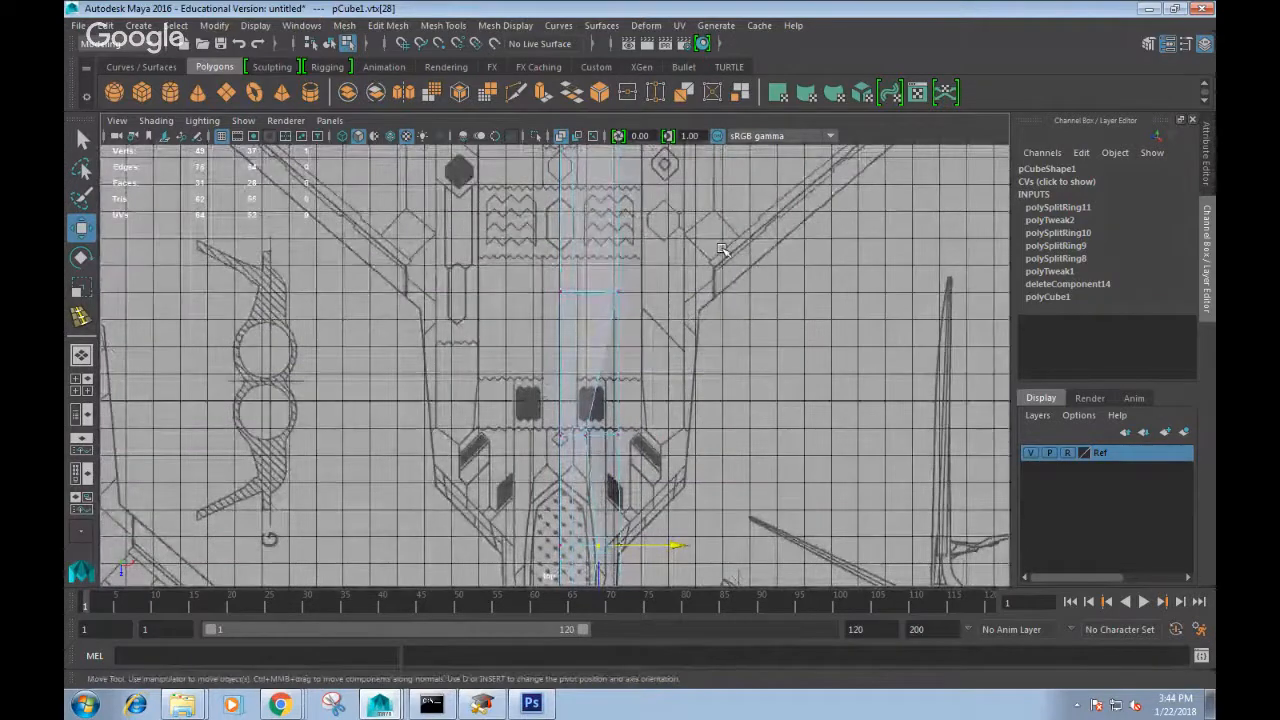
Arrange the workspace as two side-by-side panes, with a textured, X-ray side view next to the top view.
{"action": "left_click", "coordinate": [329, 120]}
{"action": "mouse_move", "coordinate": [362, 224]}
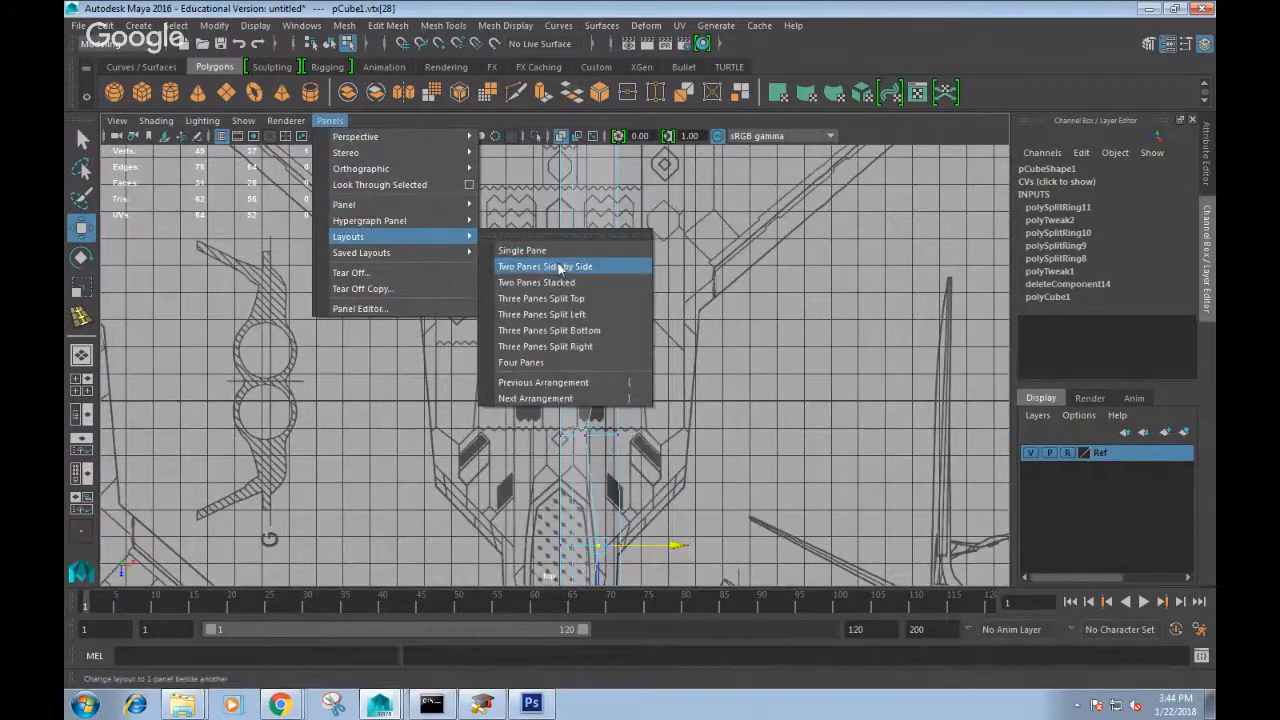
{"action": "left_click", "coordinate": [545, 267]}
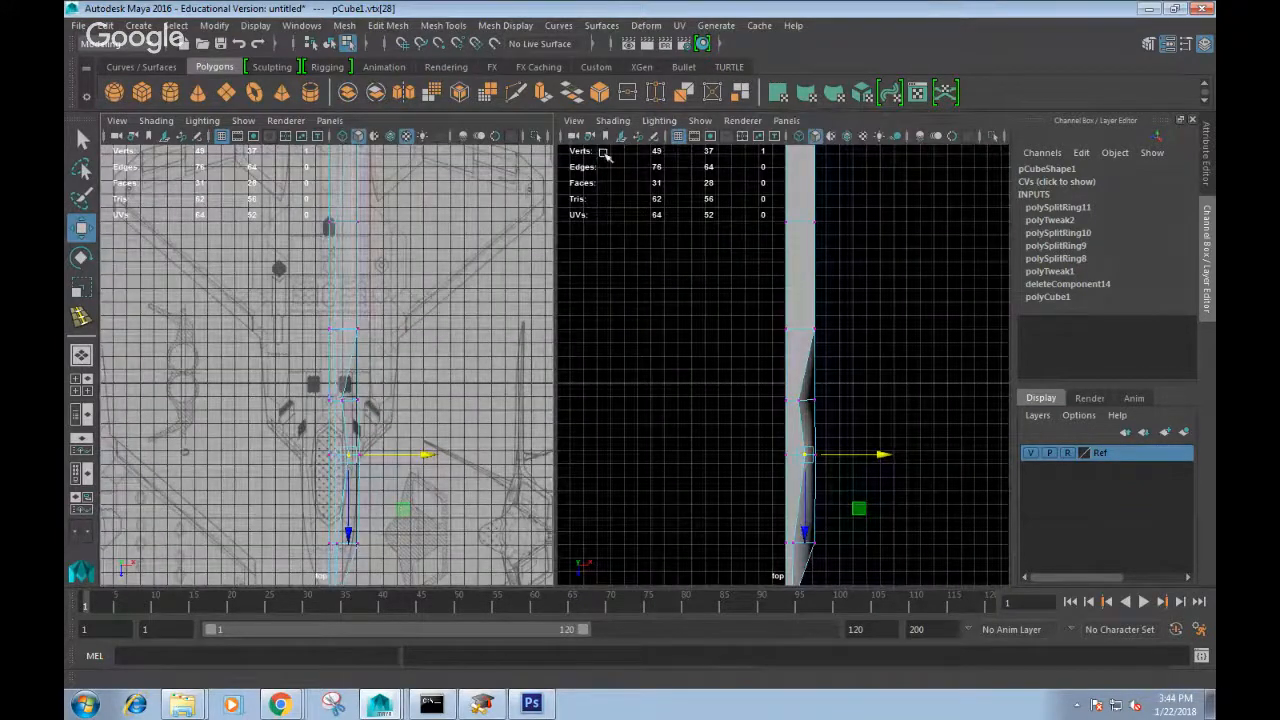
{"action": "key", "text": "space"}
{"action": "left_click_drag", "start_coordinate": [722, 300], "coordinate": [785, 372]}
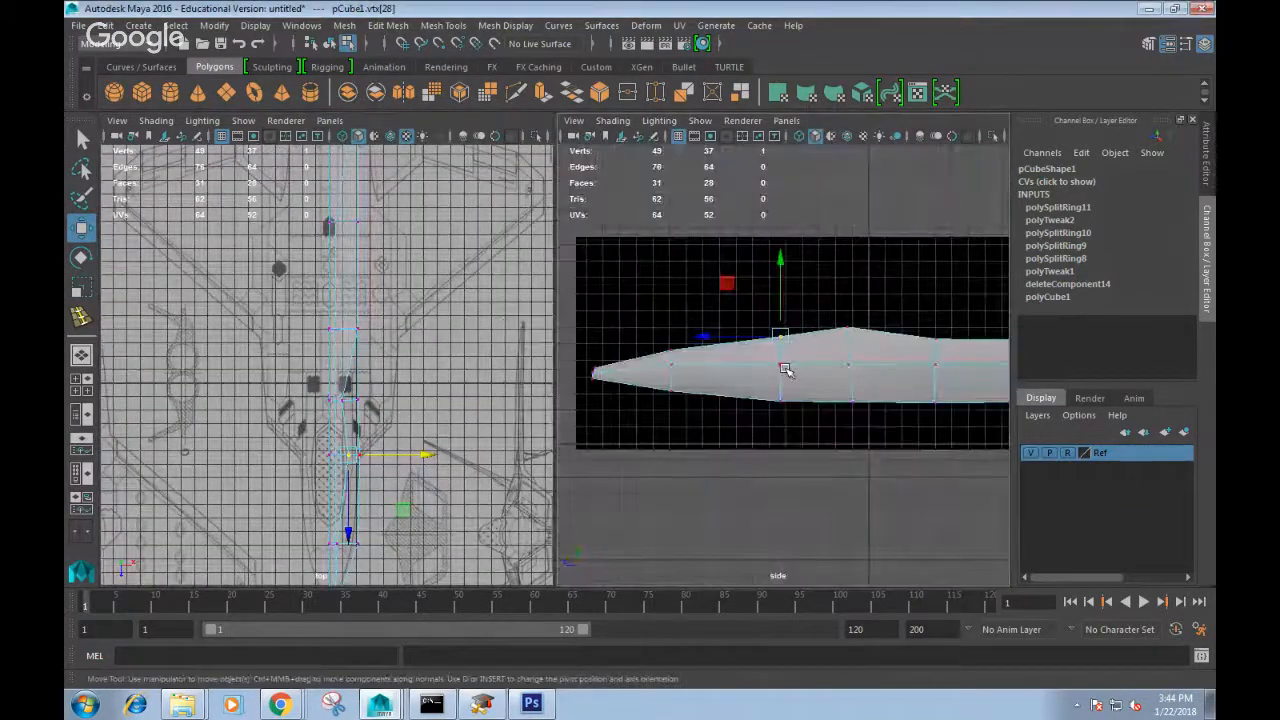
{"action": "key", "text": "6"}
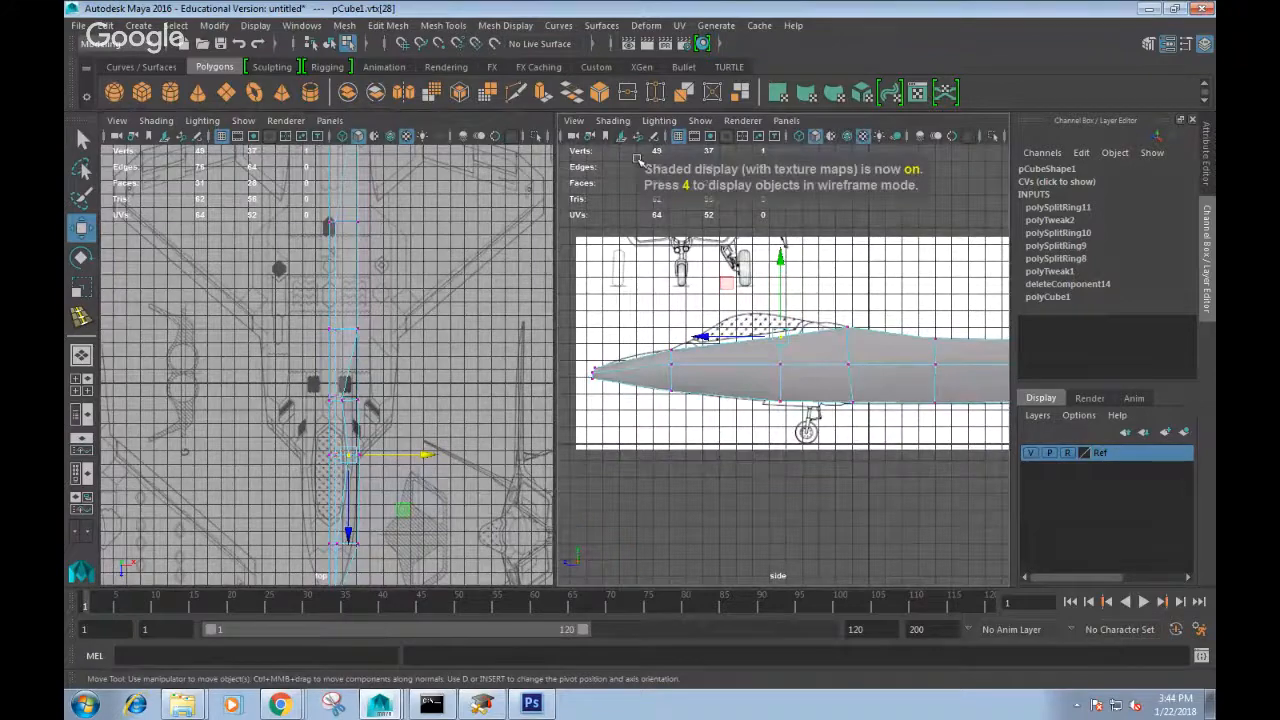
{"action": "left_click", "coordinate": [613, 120]}
{"action": "left_click", "coordinate": [630, 300]}
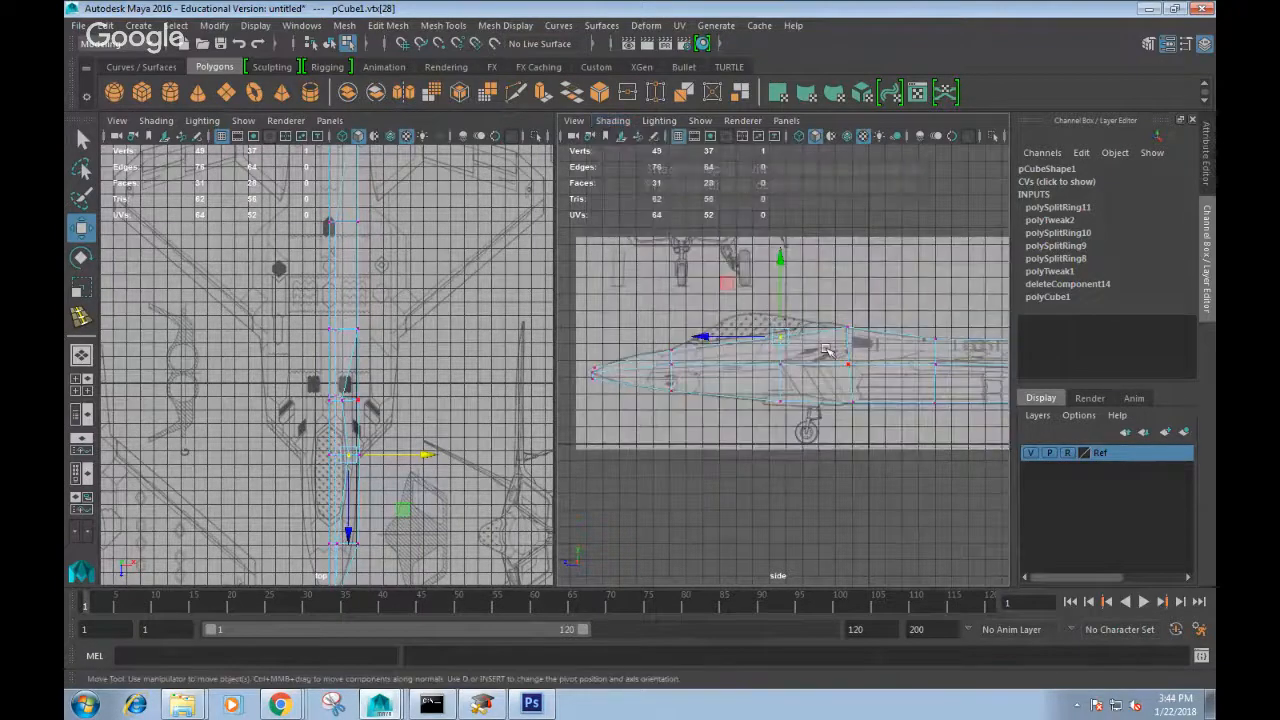
{"action": "right_click_drag", "start_coordinate": [826, 350], "coordinate": [870, 405], "text": "alt"}
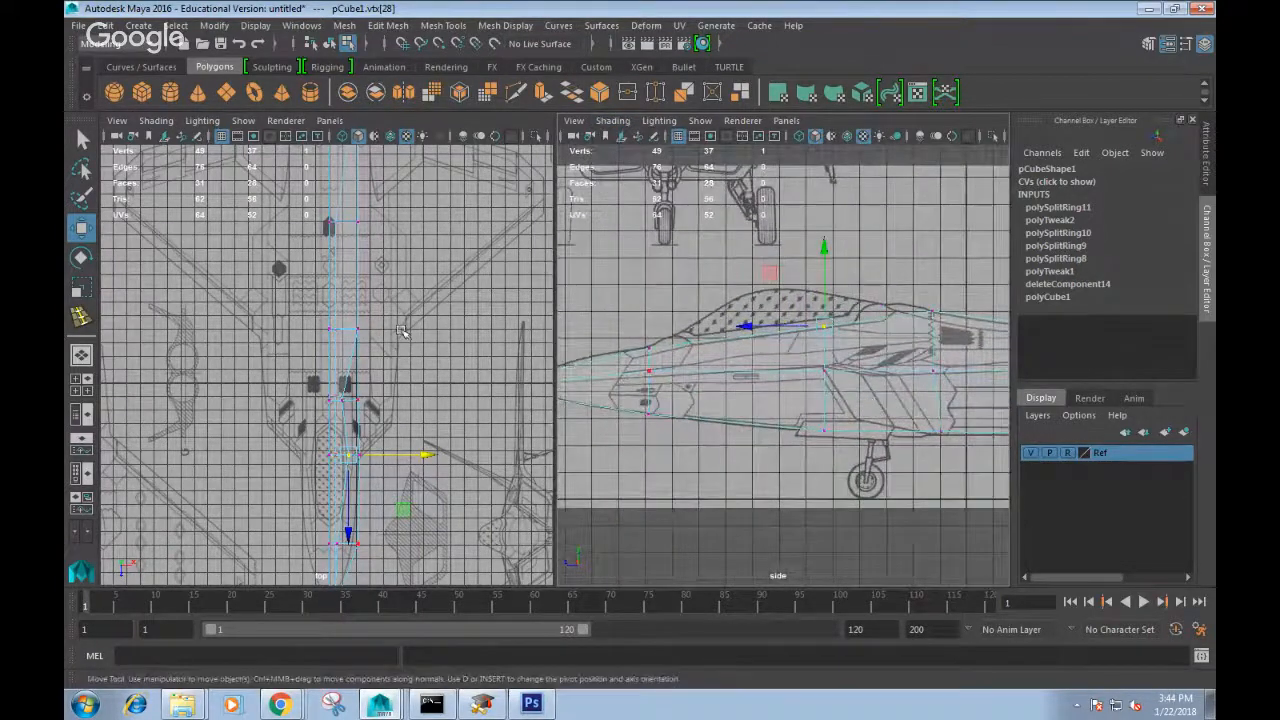
{"action": "middle_click_drag", "start_coordinate": [922, 340], "coordinate": [776, 342], "text": "alt"}
Move the upper outer vertex of the mid-fuselage loop, two loops behind the canopy, inward toward the centre line in the top view.
{"action": "left_click", "coordinate": [786, 313]}
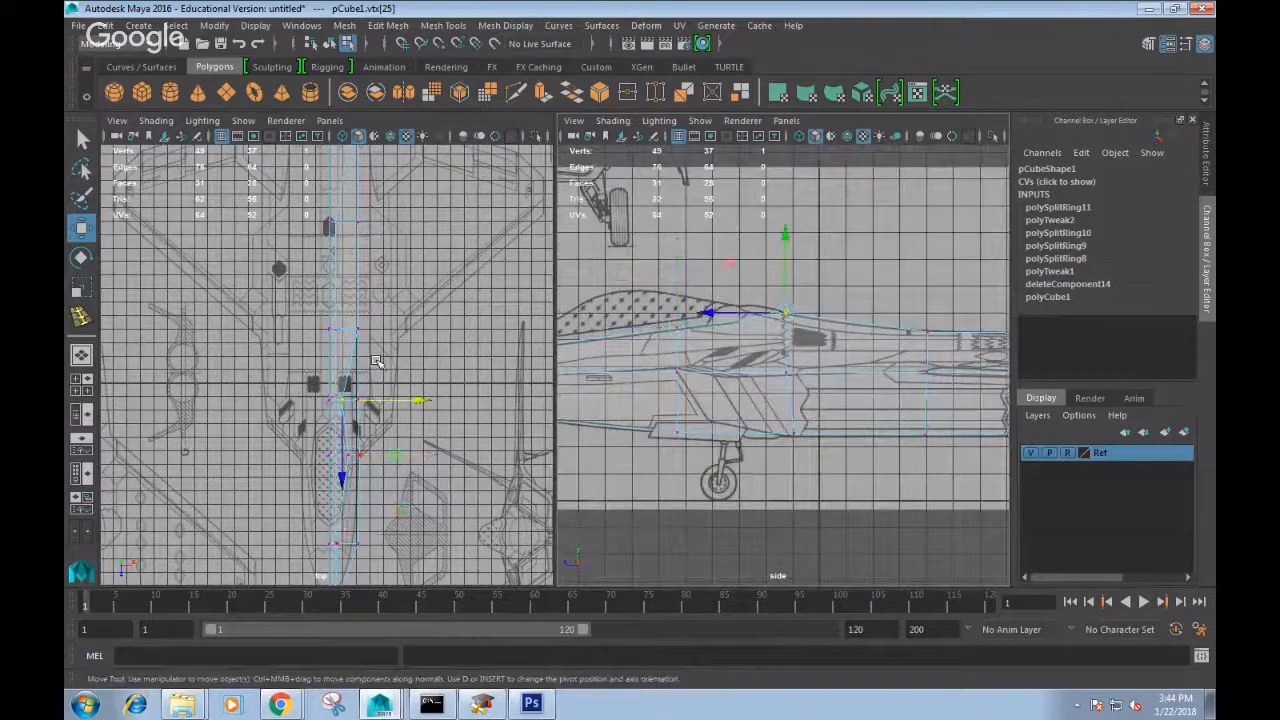
{"action": "middle_click_drag", "start_coordinate": [912, 336], "coordinate": [782, 353], "text": "alt"}
{"action": "left_click", "coordinate": [796, 351]}
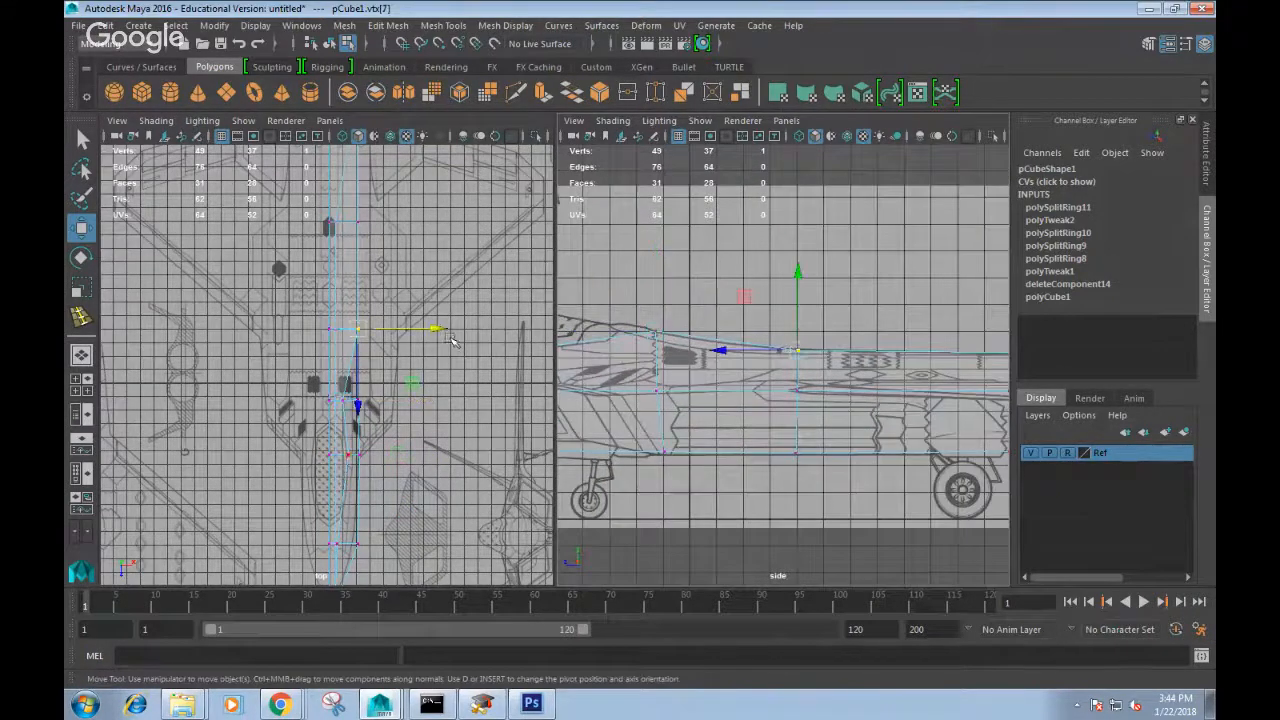
{"action": "left_click_drag", "start_coordinate": [440, 330], "coordinate": [424, 331]}
{"action": "middle_click_drag", "start_coordinate": [424, 331], "coordinate": [460, 463], "text": "alt"}
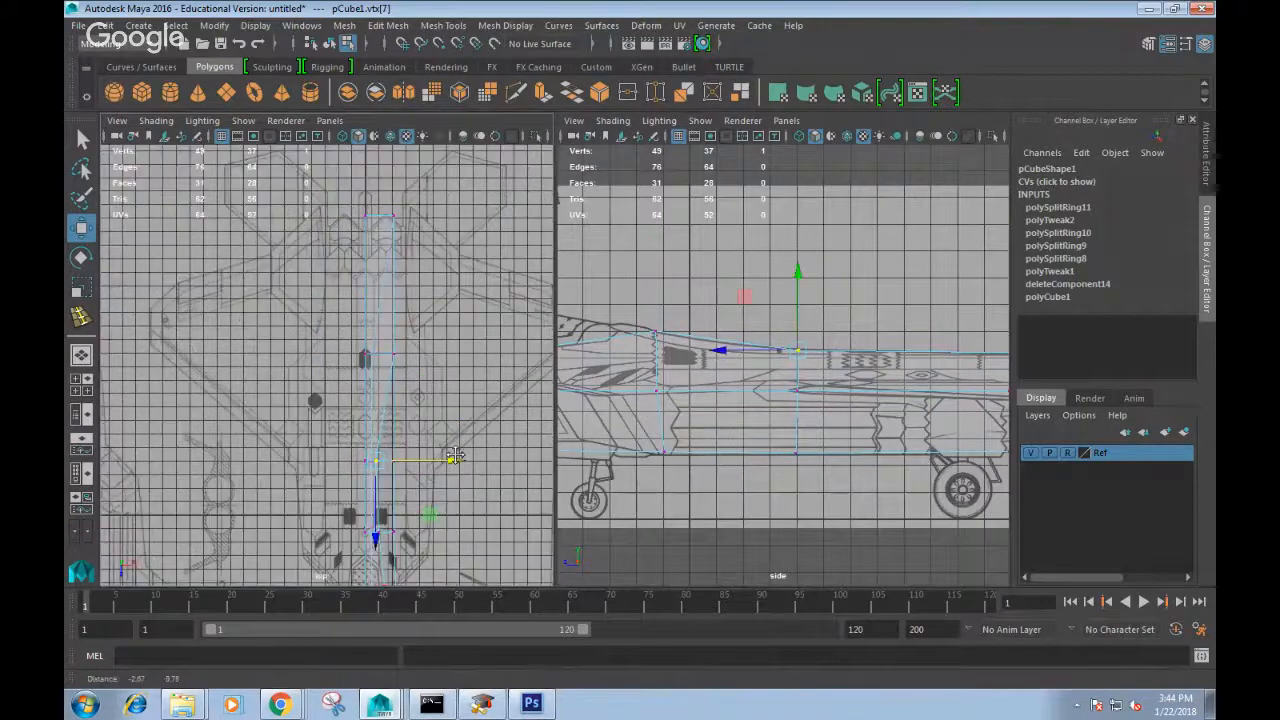
Move the upper outer vertex of the rear fuselage loop ahead of the tail inward to about 0.85 in X.
{"action": "left_click", "coordinate": [396, 357]}
{"action": "left_click_drag", "start_coordinate": [474, 356], "coordinate": [456, 355]}
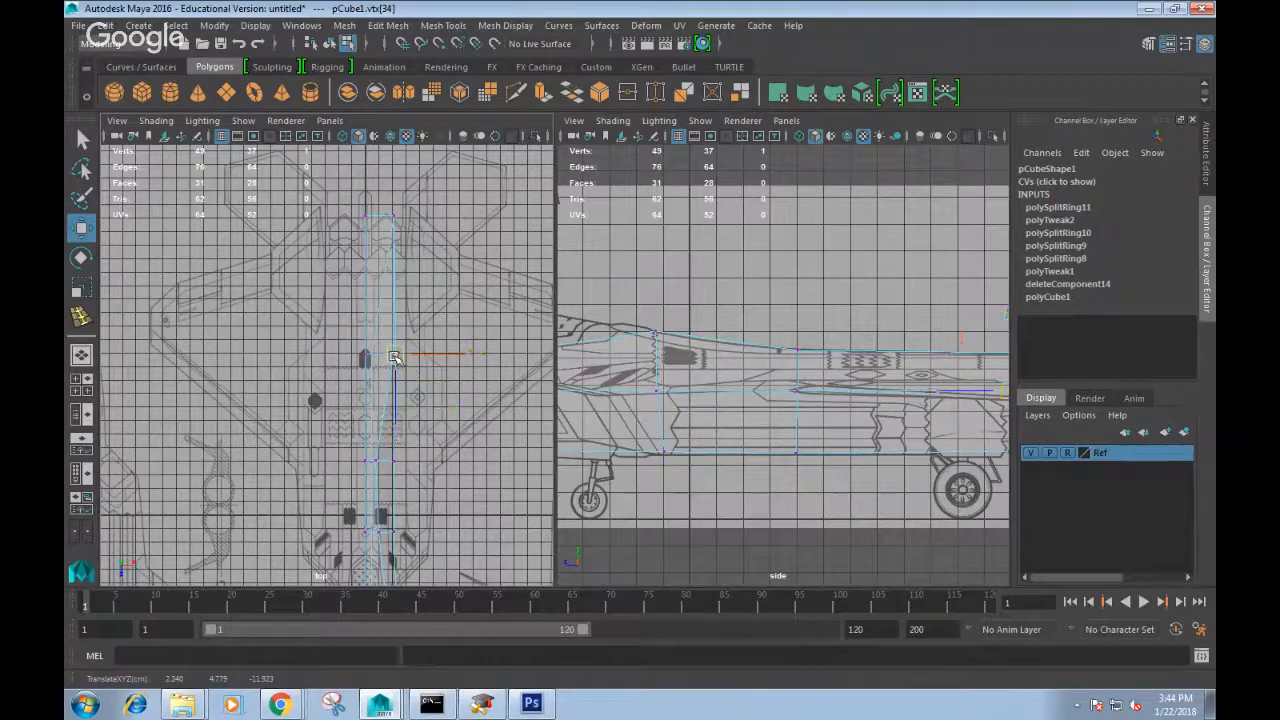
{"action": "scroll", "coordinate": [367, 394], "scroll_direction": "up", "scroll_amount": 5}
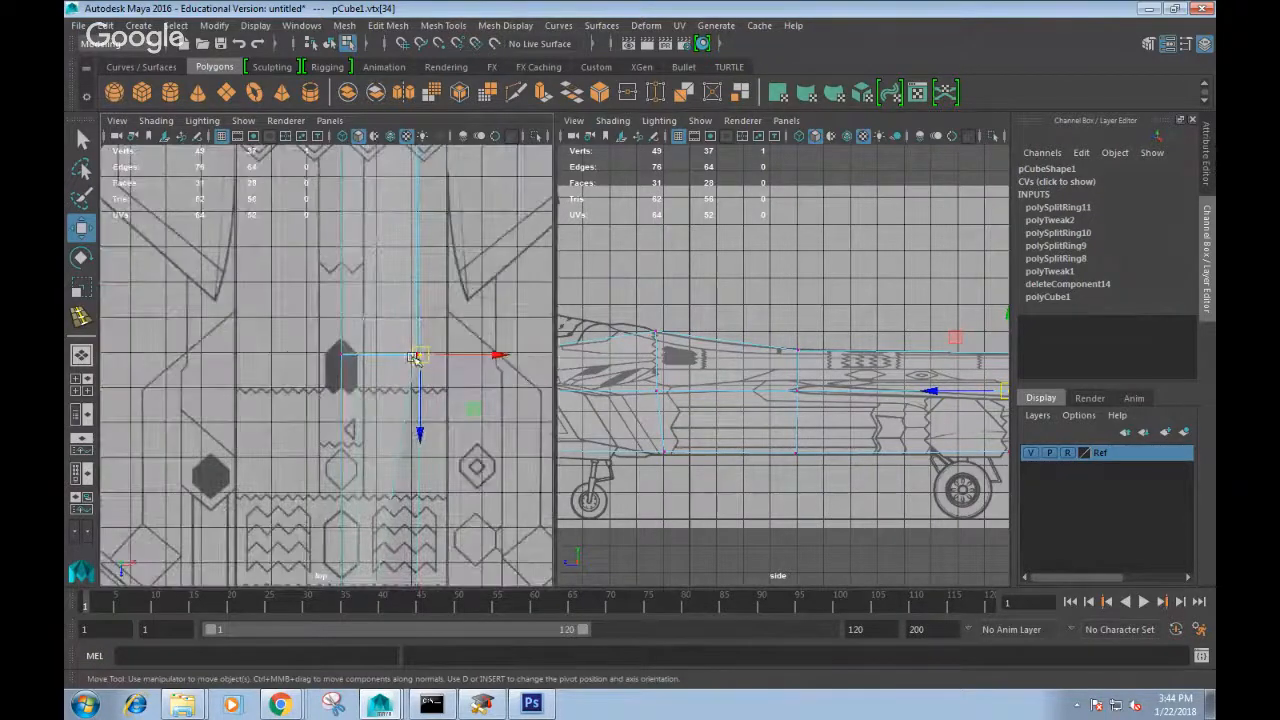
{"action": "key", "text": "Right"}
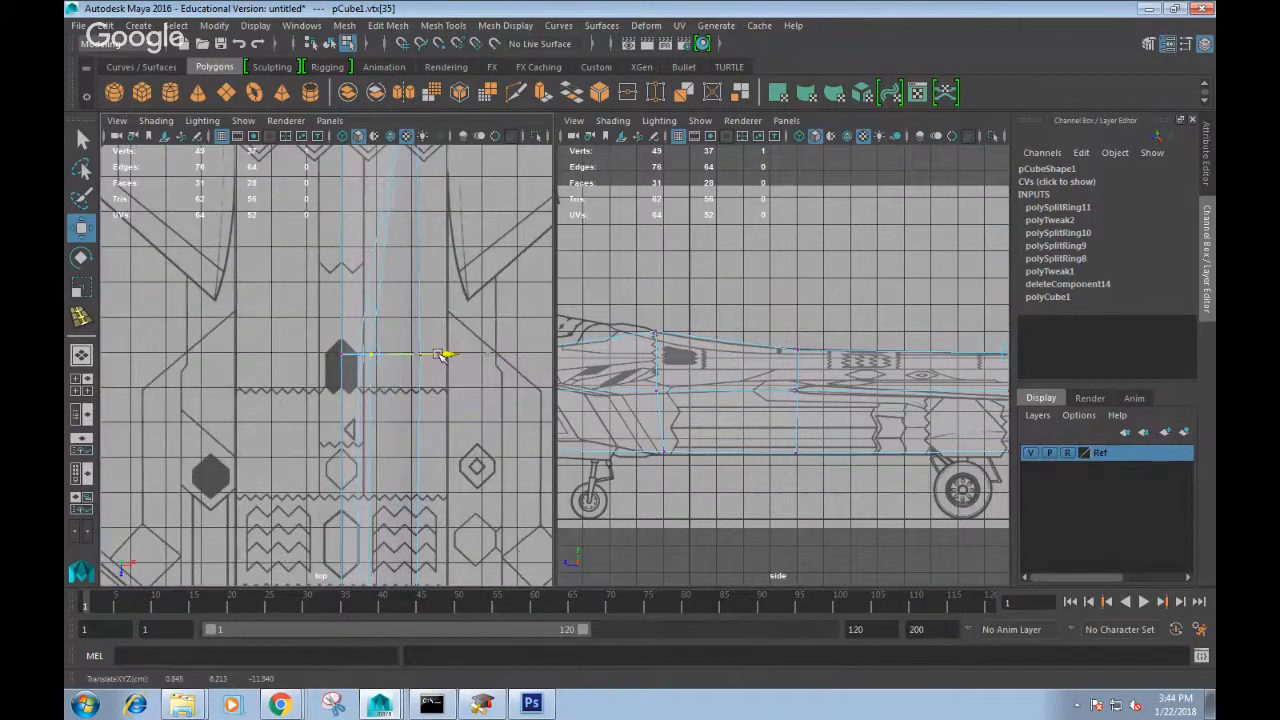
Show the perspective view beside the top view and move the two outer corner vertices of the tail end inward to about 1.32 in X.
{"action": "middle_click_drag", "start_coordinate": [449, 354], "coordinate": [465, 500], "text": "alt"}
{"action": "middle_click_drag", "start_coordinate": [456, 380], "coordinate": [453, 523], "text": "alt"}
{"action": "scroll", "coordinate": [860, 420], "scroll_direction": "down", "scroll_amount": 4}
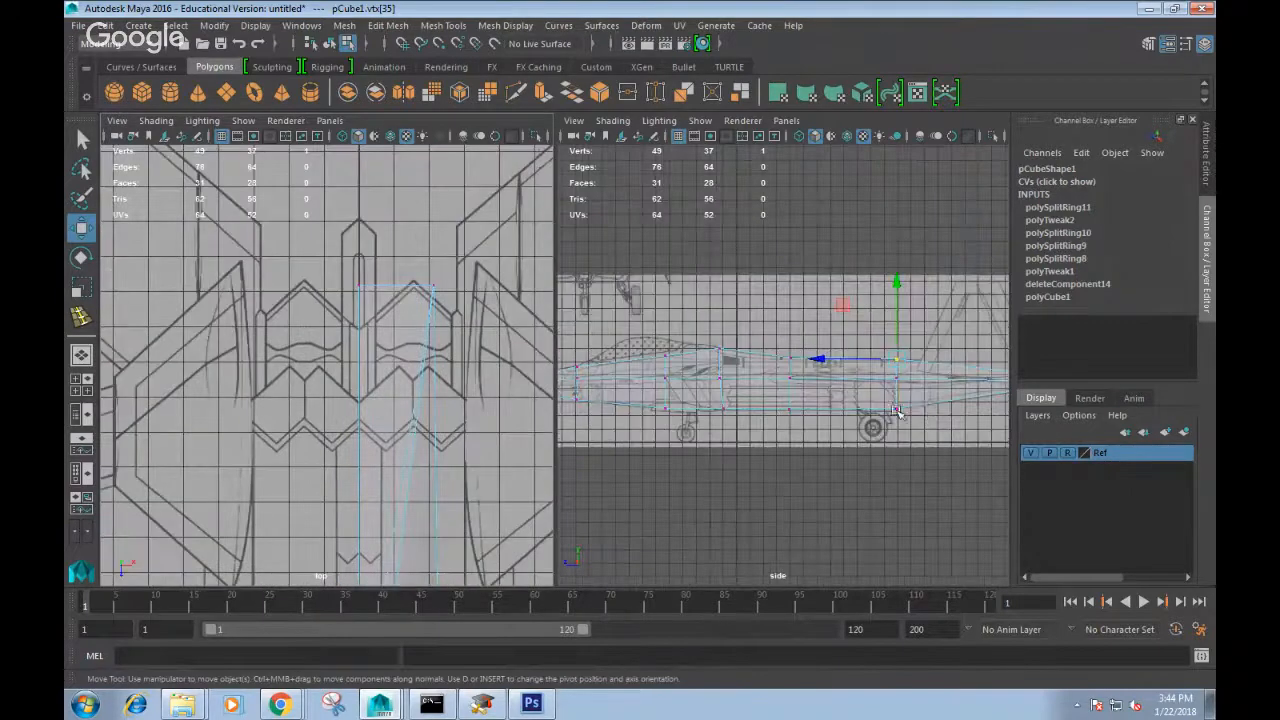
{"action": "scroll", "coordinate": [890, 415], "scroll_direction": "up", "scroll_amount": 1}
{"action": "key", "text": "space"}
{"action": "left_click_drag", "start_coordinate": [898, 413], "coordinate": [833, 353]}
{"action": "left_click", "coordinate": [819, 338]}
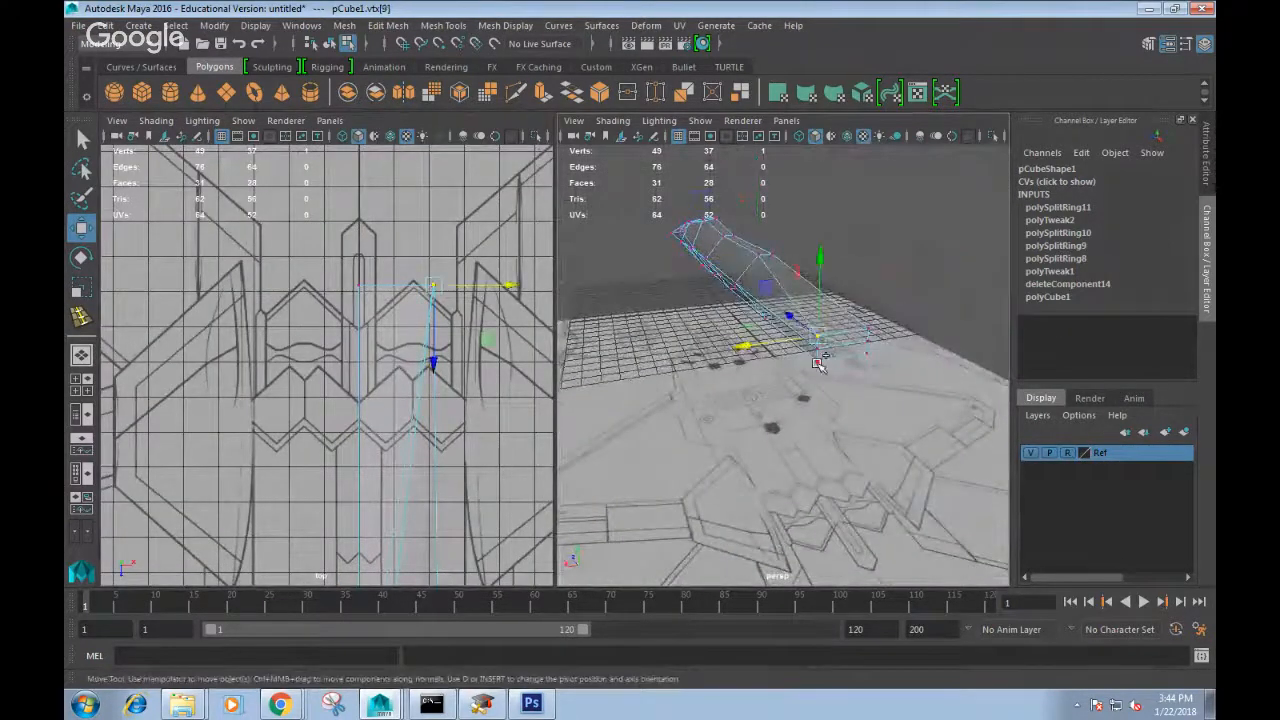
{"action": "middle_click_drag", "start_coordinate": [810, 376], "coordinate": [772, 362]}
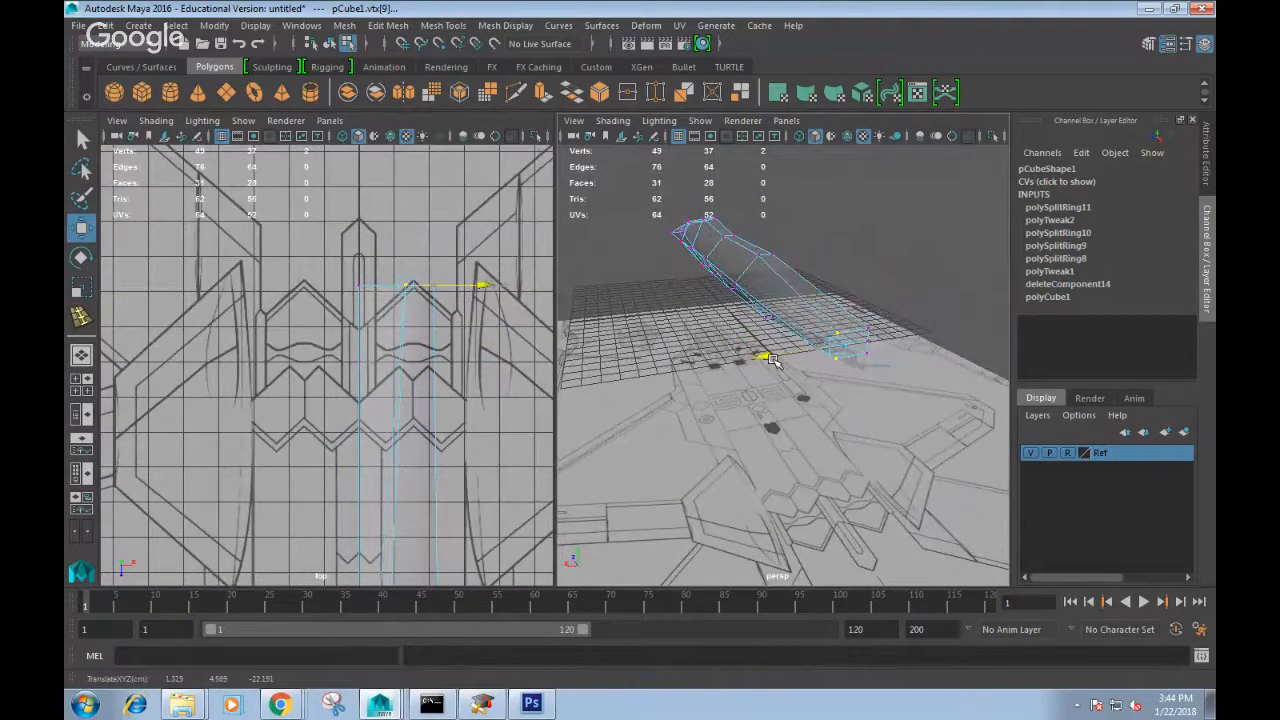
{"action": "left_click_drag", "start_coordinate": [772, 362], "coordinate": [860, 376], "text": "alt"}
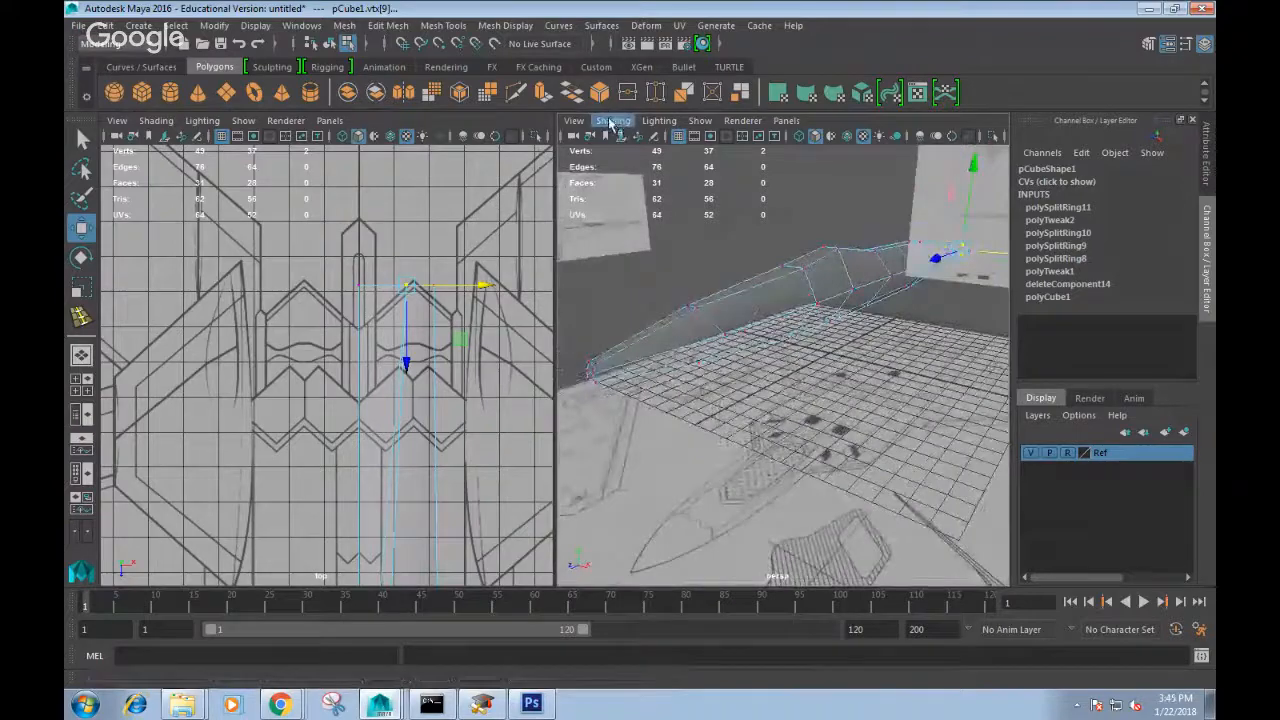
Turn off X-ray shading in the perspective view and frame the fuselage's front upper surface.
{"action": "left_click", "coordinate": [610, 121]}
{"action": "left_click", "coordinate": [602, 298]}
{"action": "scroll", "coordinate": [800, 288], "scroll_direction": "down", "scroll_amount": 8}
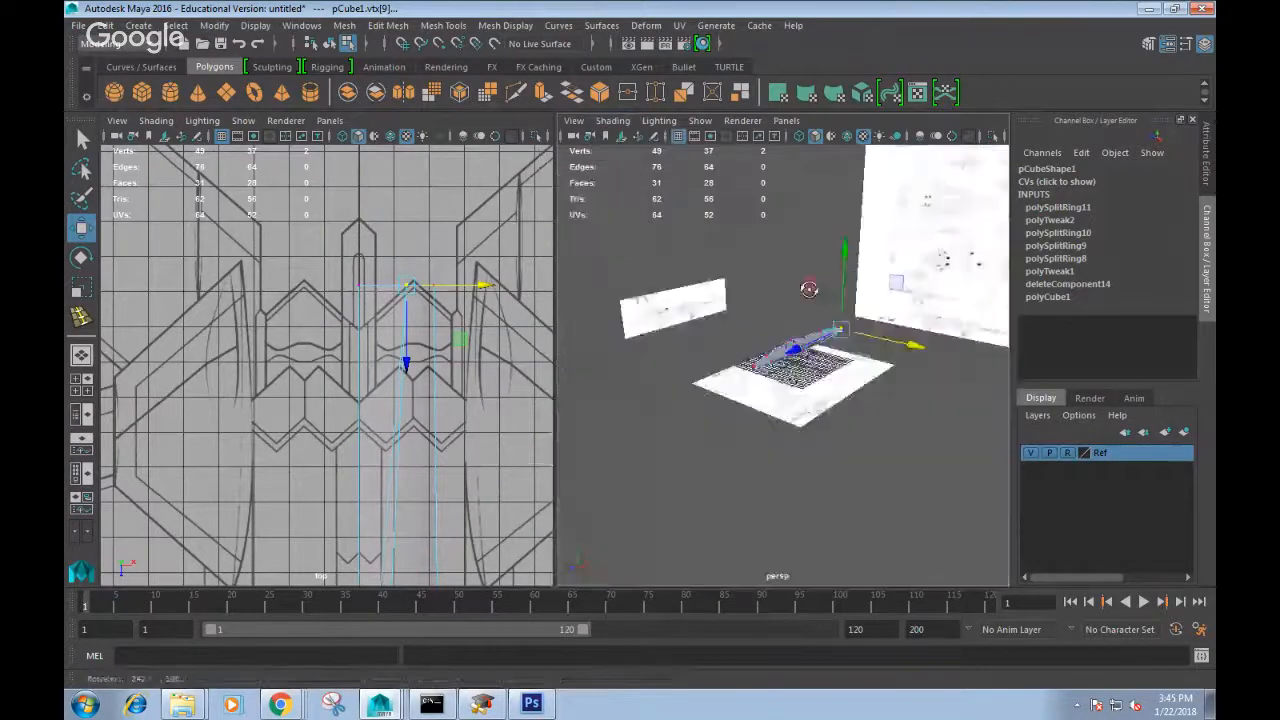
{"action": "left_click_drag", "start_coordinate": [809, 286], "coordinate": [714, 266], "text": "alt"}
{"action": "scroll", "coordinate": [835, 318], "scroll_direction": "up", "scroll_amount": 8}
{"action": "mouse_move", "coordinate": [835, 318]}
{"action": "left_mouse_down", "text": "alt"}
{"action": "mouse_move", "coordinate": [966, 338]}
{"action": "mouse_move", "coordinate": [982, 328]}
{"action": "mouse_move", "coordinate": [906, 335]}
{"action": "mouse_move", "coordinate": [937, 337]}
{"action": "mouse_move", "coordinate": [897, 273]}
{"action": "mouse_move", "coordinate": [853, 280]}
{"action": "left_mouse_up", "text": "alt"}
Select the two upper faces at the cockpit, show the side view alongside, and extrude them upward with a local Z translation of 1.633.
{"action": "right_click_drag", "start_coordinate": [803, 222], "coordinate": [802, 264]}
{"action": "left_click", "coordinate": [820, 213]}
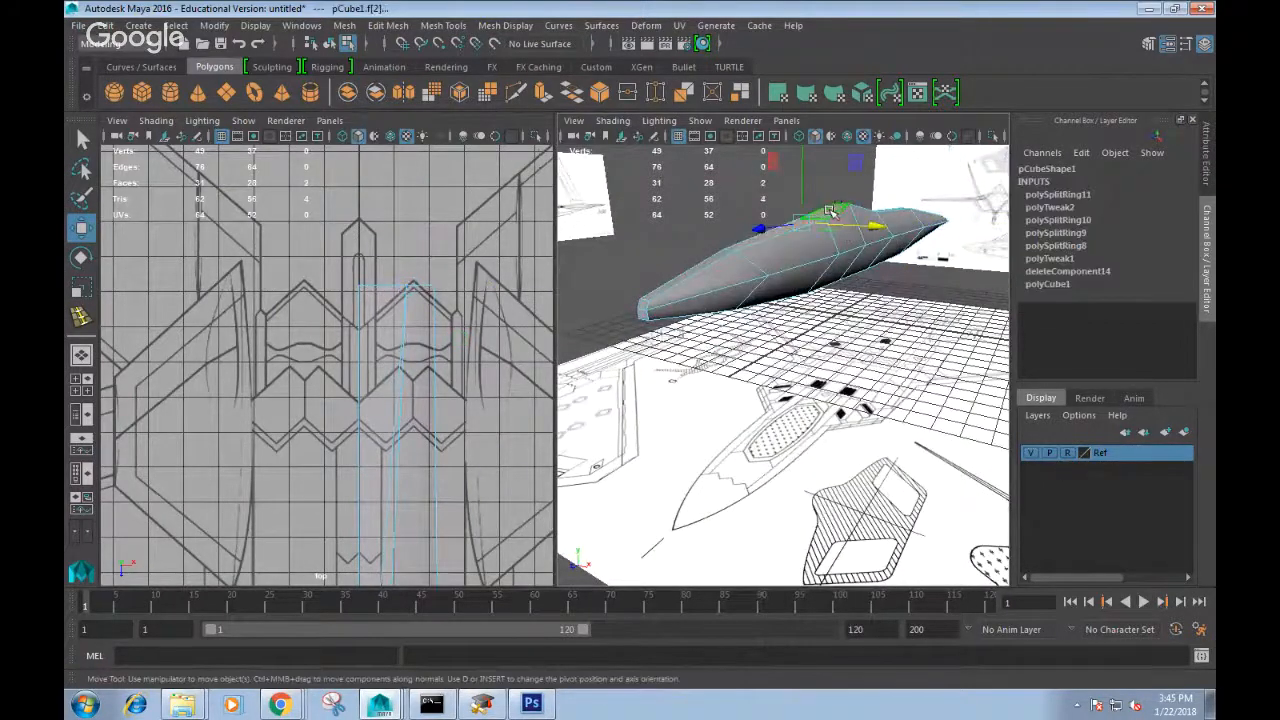
{"action": "scroll", "coordinate": [471, 366], "scroll_direction": "down", "scroll_amount": 5}
{"action": "key", "text": "space"}
{"action": "left_click_drag", "start_coordinate": [450, 376], "coordinate": [512, 383]}
{"action": "middle_click_drag", "start_coordinate": [150, 371], "coordinate": [292, 373], "text": "alt"}
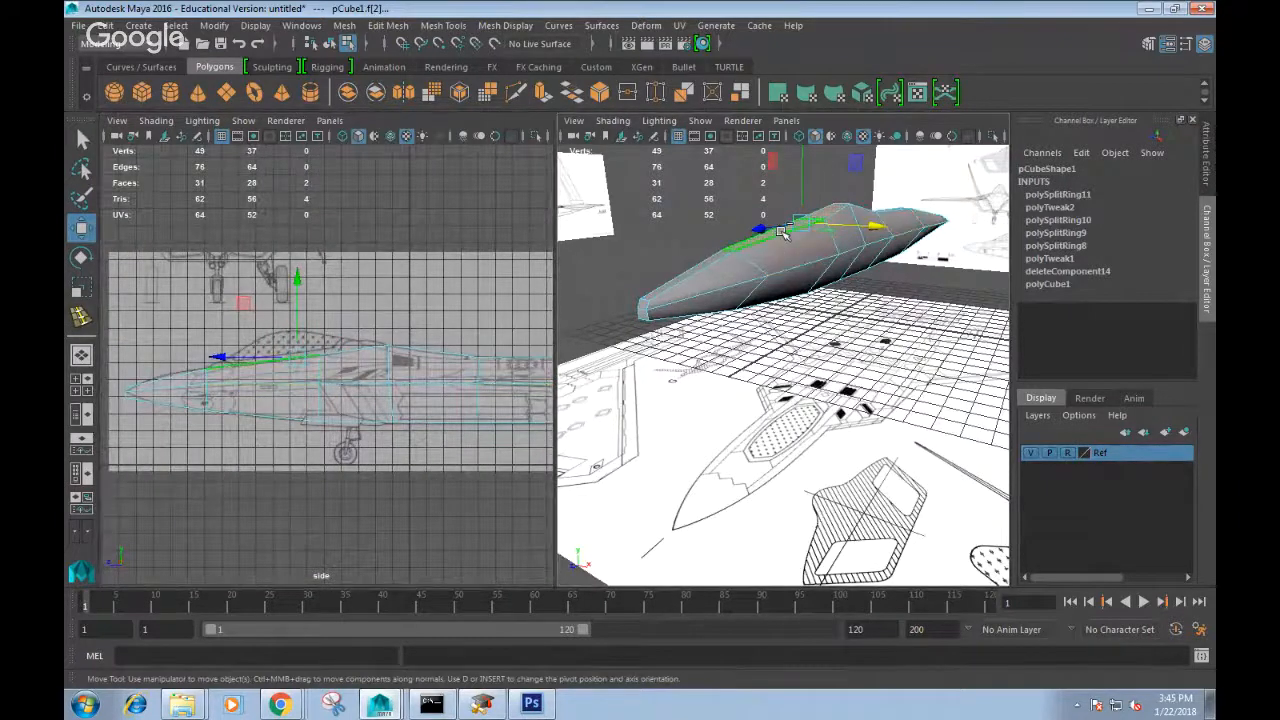
{"action": "right_click_drag", "start_coordinate": [783, 233], "coordinate": [794, 273], "text": "shift"}
{"action": "left_click_drag", "start_coordinate": [800, 277], "coordinate": [830, 228], "text": "alt"}
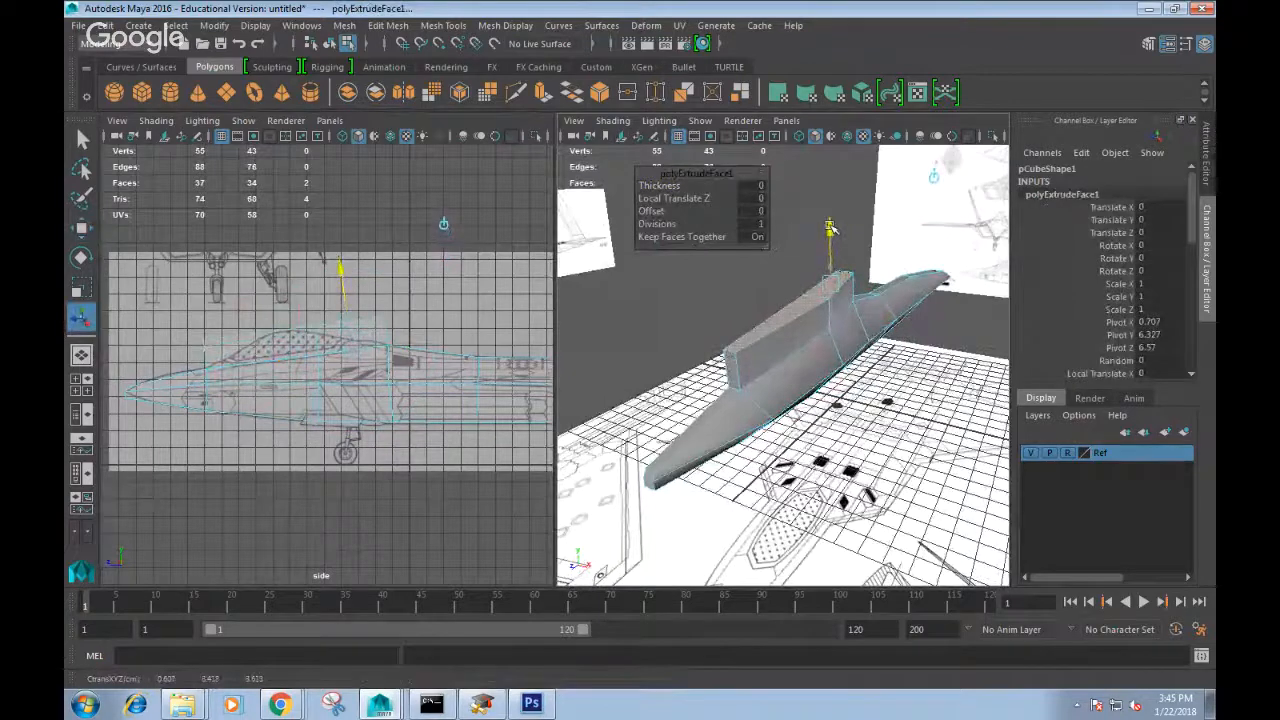
{"action": "key", "text": "t"}
In the side view, lower the extrusion's rear top vertices to the canopy outline and move the middle column's four vertices forward to the canopy peak.
{"action": "scroll", "coordinate": [395, 313], "scroll_direction": "up", "scroll_amount": 4}
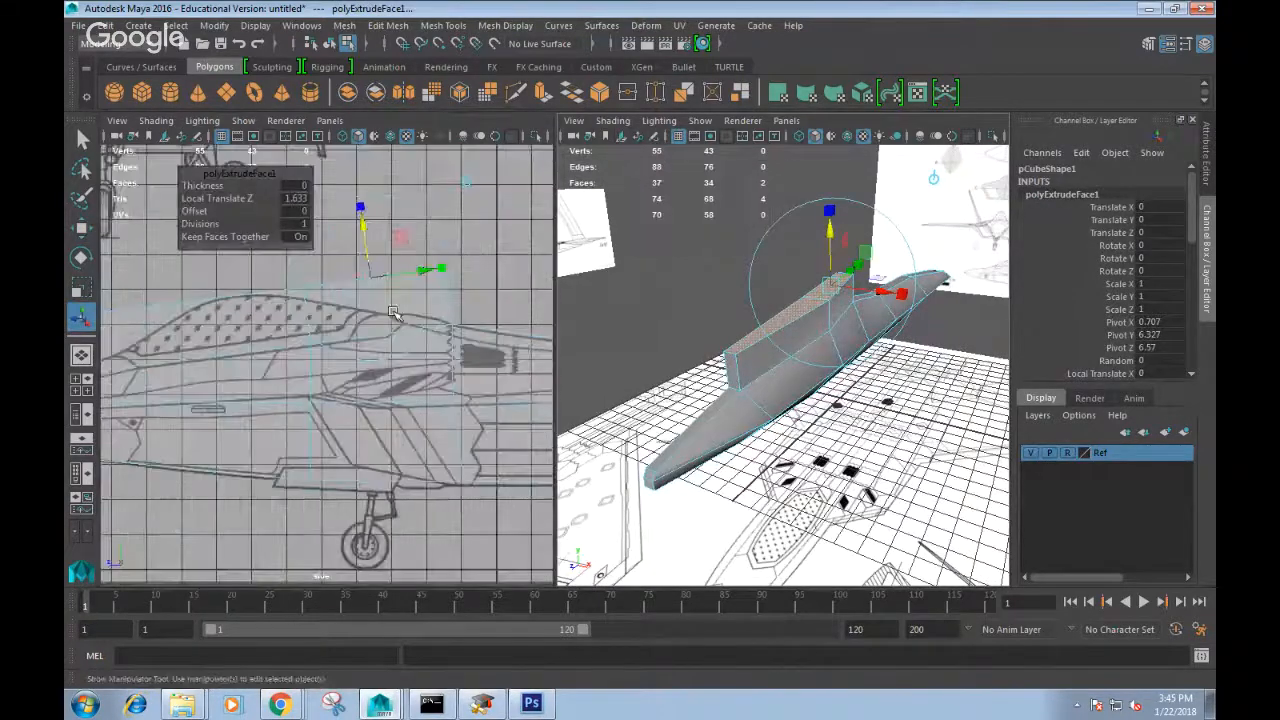
{"action": "middle_click_drag", "start_coordinate": [393, 313], "coordinate": [423, 330], "text": "alt"}
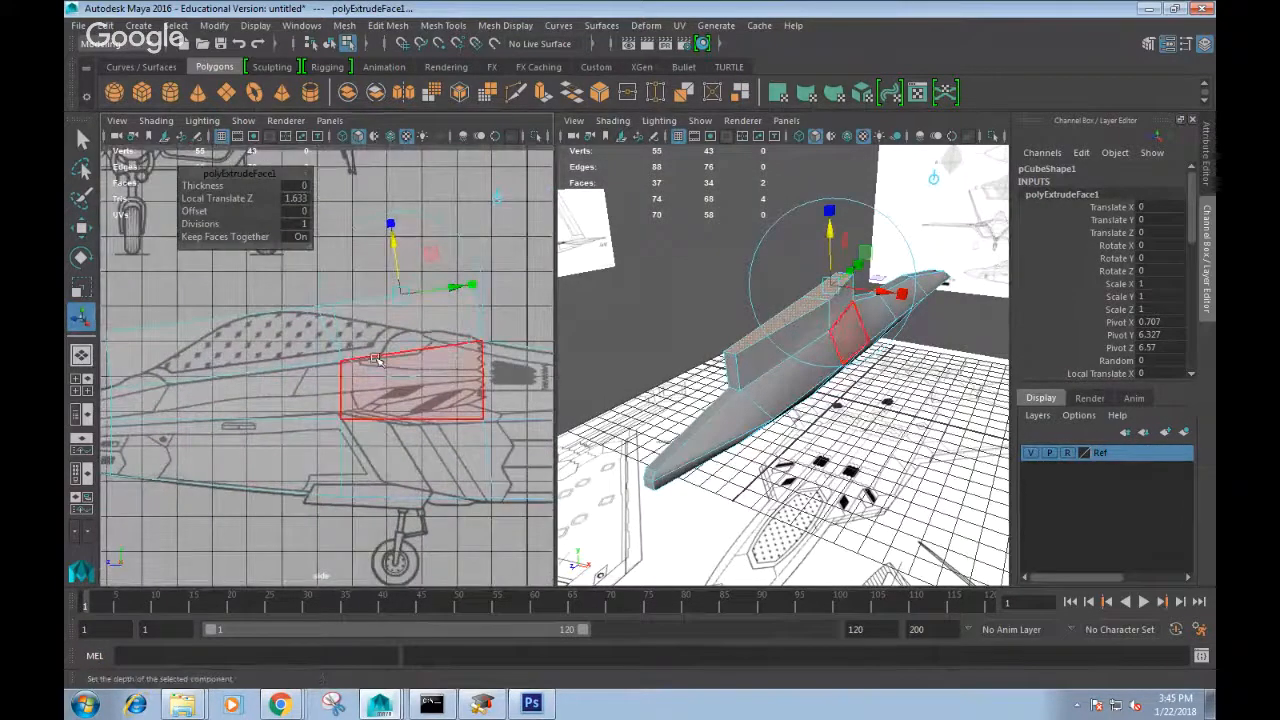
{"action": "right_click_drag", "start_coordinate": [349, 243], "coordinate": [285, 241]}
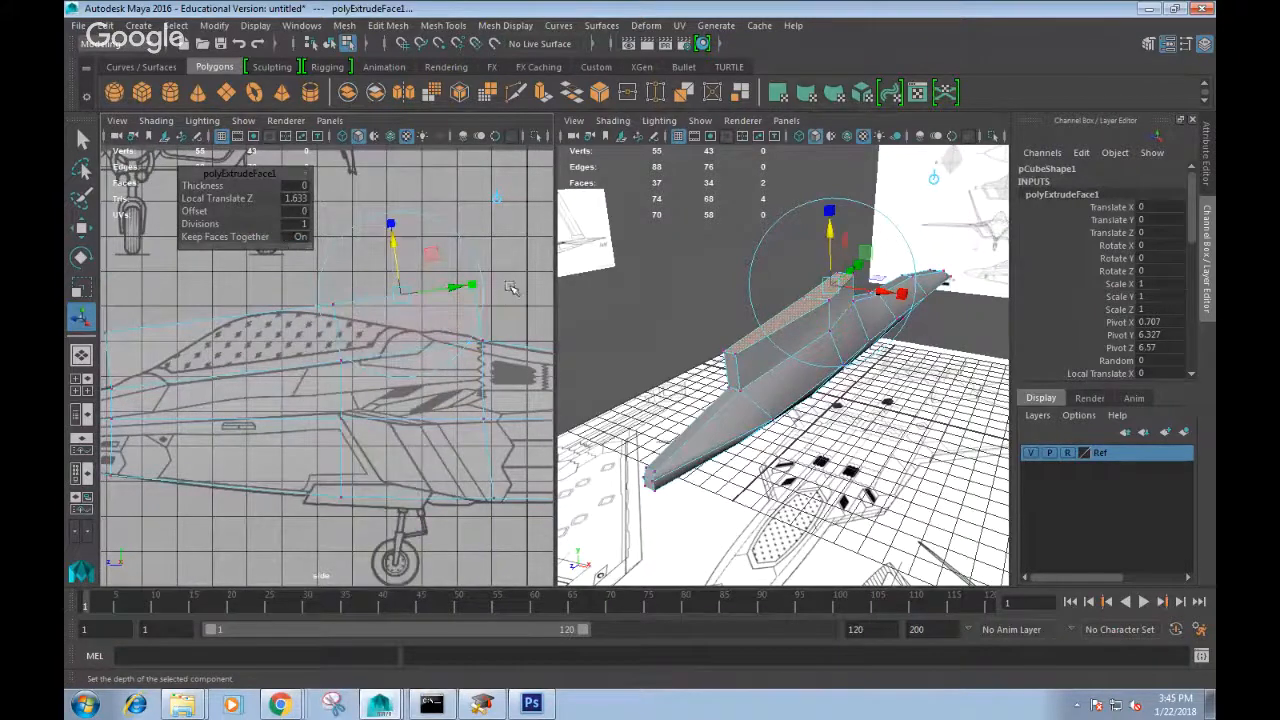
{"action": "left_click_drag", "start_coordinate": [507, 302], "coordinate": [415, 326]}
{"action": "key", "text": "w"}
{"action": "middle_click_drag", "start_coordinate": [311, 294], "coordinate": [370, 288], "text": "alt"}
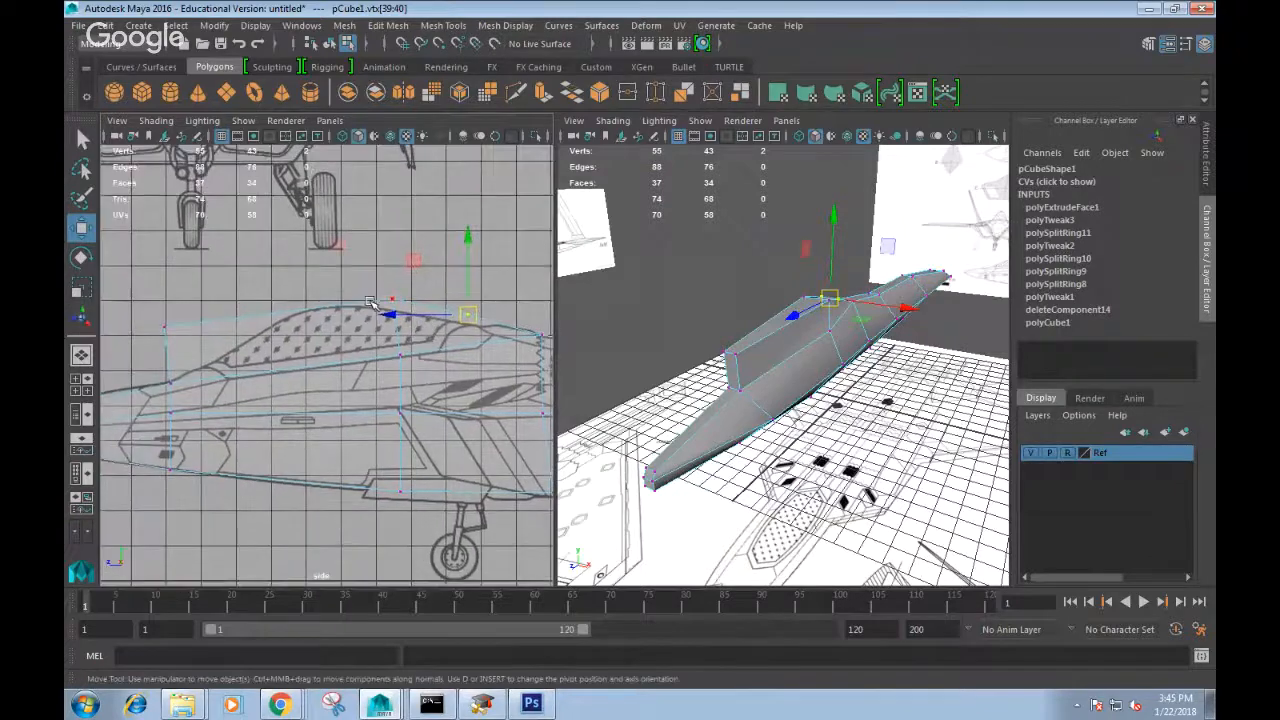
{"action": "left_click_drag", "start_coordinate": [366, 281], "coordinate": [411, 313]}
{"action": "left_click_drag", "start_coordinate": [417, 362], "coordinate": [355, 335], "text": "shift"}
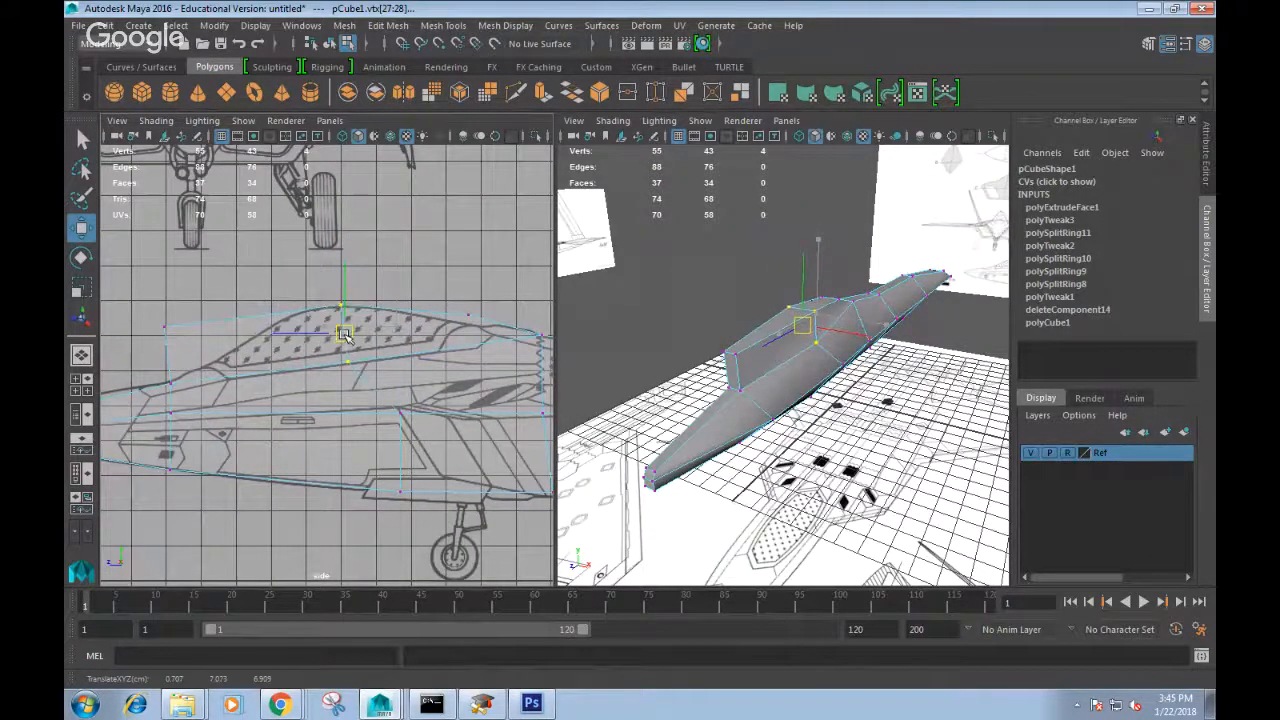
Refine the rear top vertices on the canopy outline and move the front top pair back and down onto the windscreen slope.
{"action": "left_click_drag", "start_coordinate": [456, 304], "coordinate": [474, 320]}
{"action": "middle_click_drag", "start_coordinate": [476, 328], "coordinate": [478, 308], "text": "alt"}
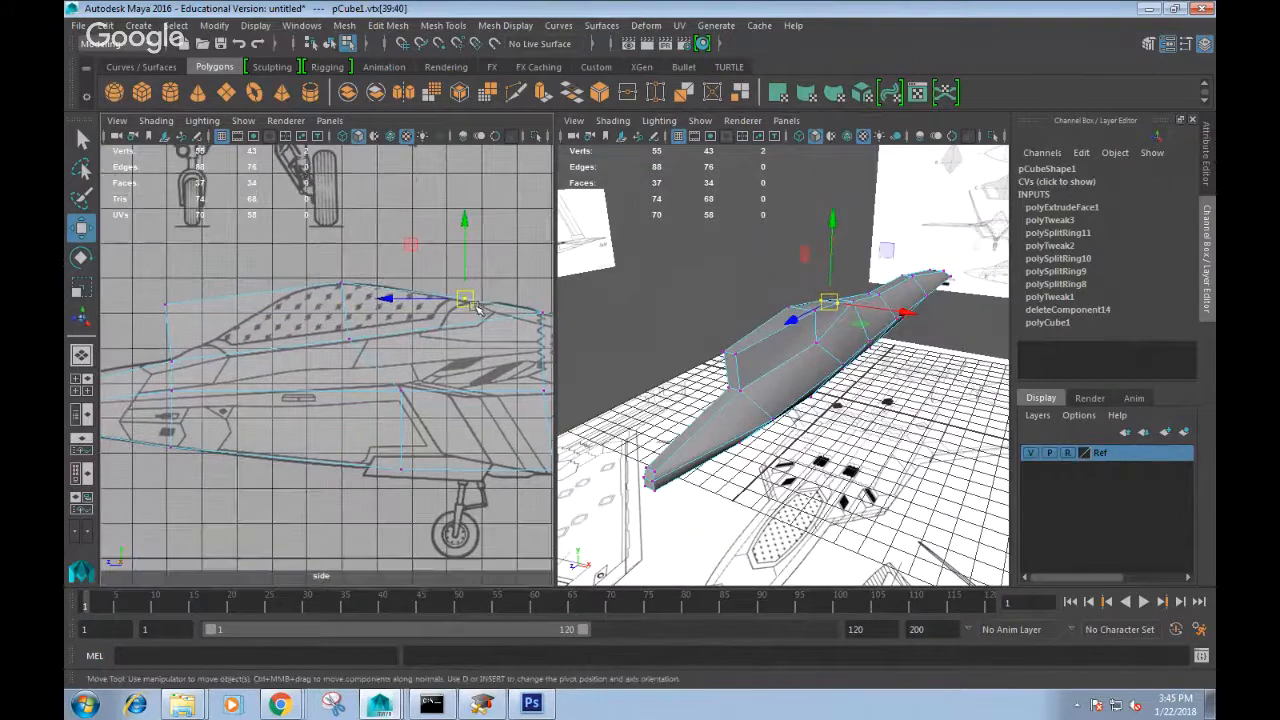
{"action": "middle_click_drag", "start_coordinate": [172, 320], "coordinate": [246, 330], "text": "alt"}
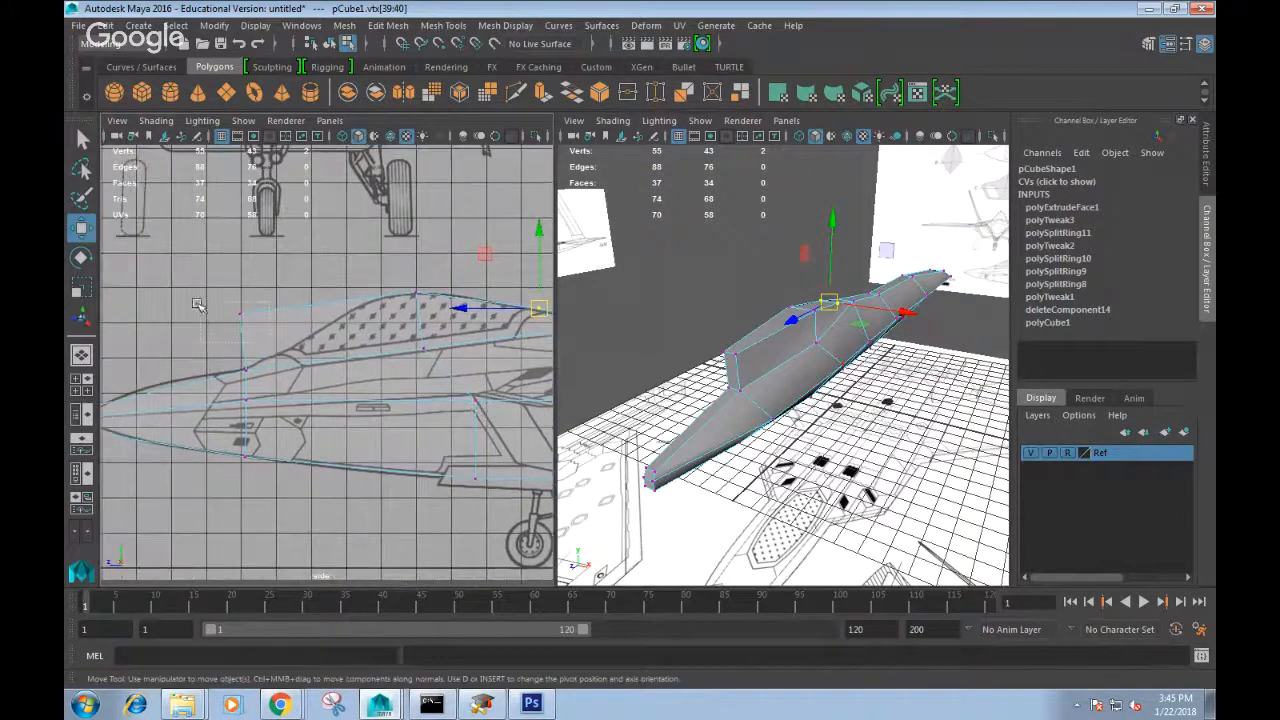
{"action": "left_click_drag", "start_coordinate": [196, 302], "coordinate": [335, 336]}
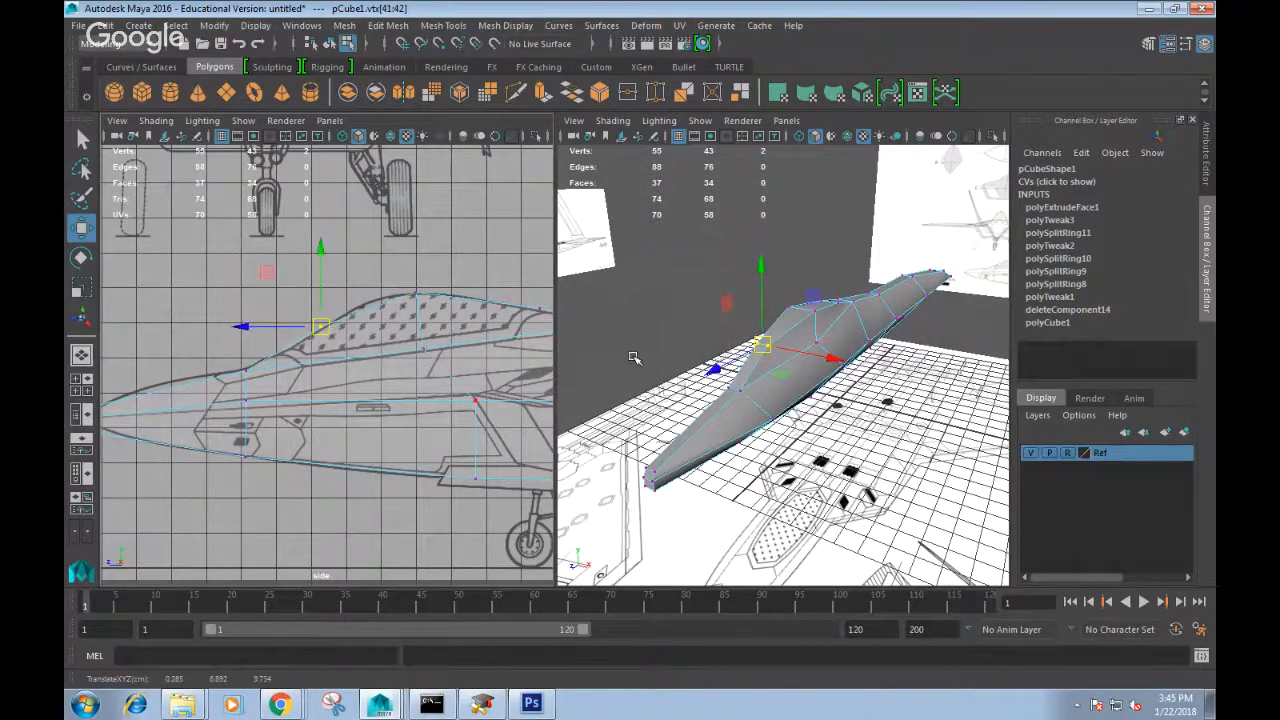
Lower the canopy's outer top vertices at the windscreen, peak and rear slightly below the centre line vertices.
{"action": "scroll", "coordinate": [806, 361], "scroll_direction": "up", "scroll_amount": 4}
{"action": "left_click", "coordinate": [740, 309]}
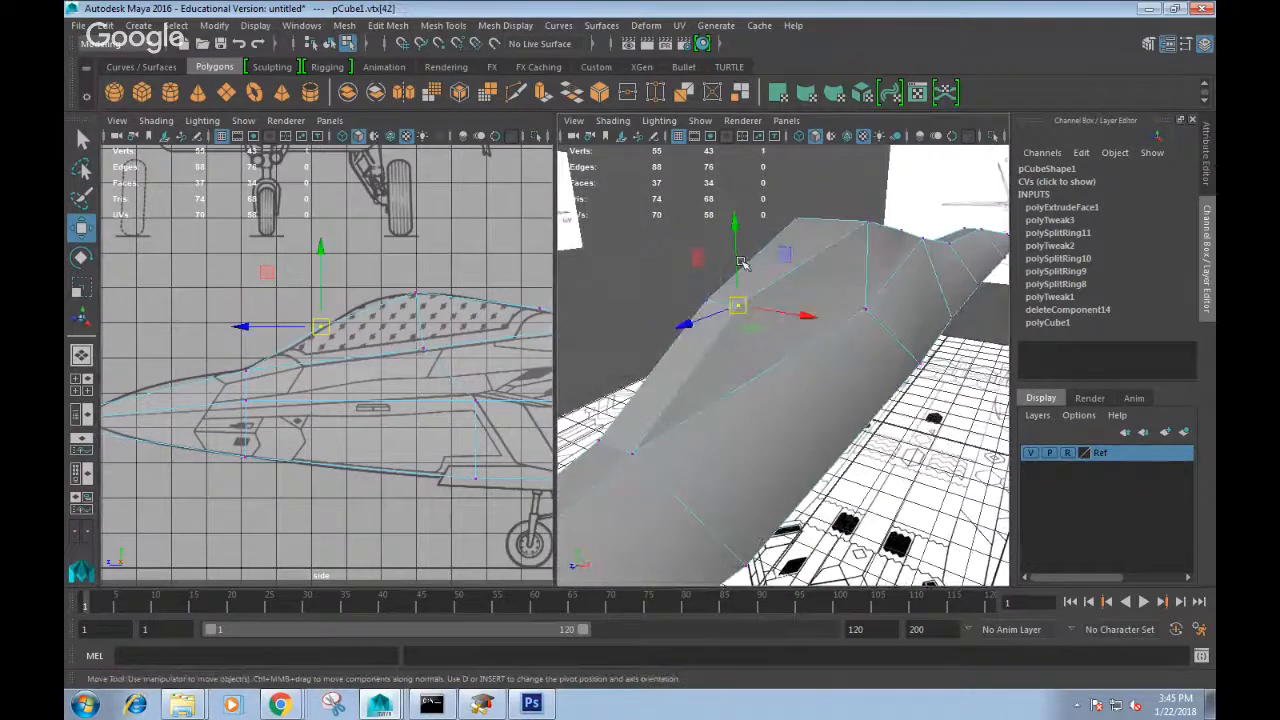
{"action": "left_click_drag", "start_coordinate": [741, 262], "coordinate": [743, 281]}
{"action": "left_click", "coordinate": [866, 226]}
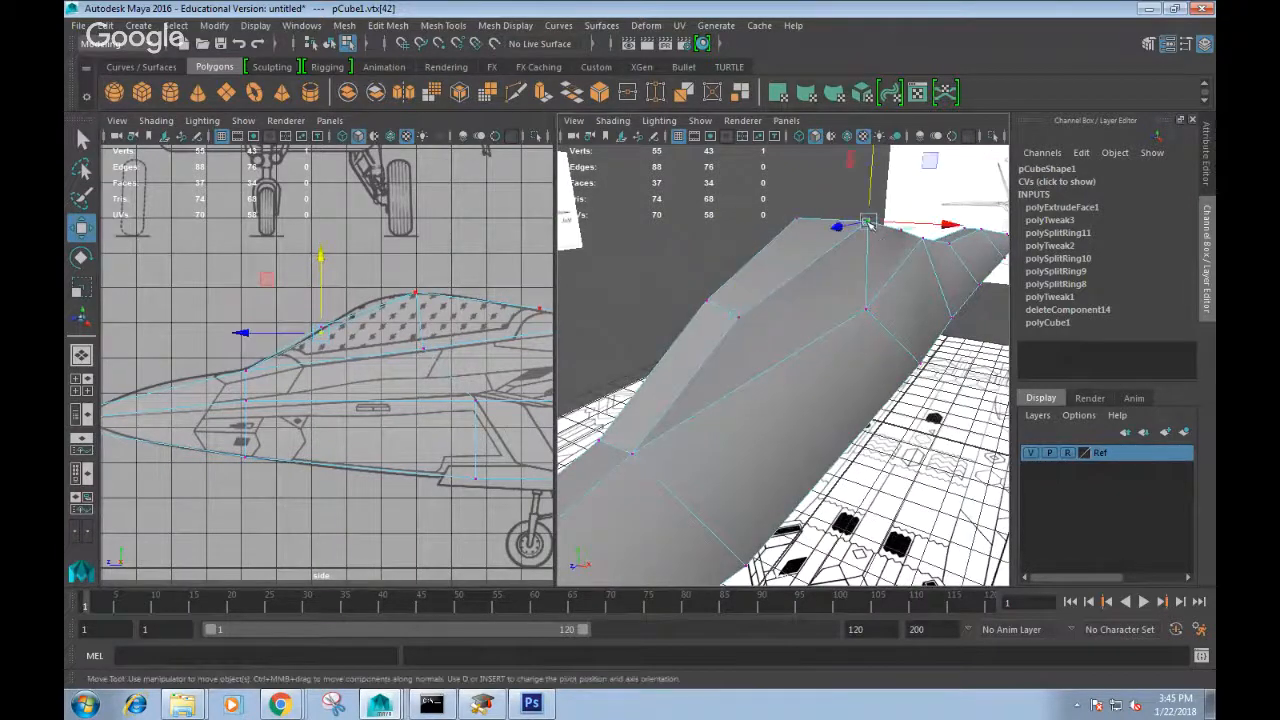
{"action": "left_click_drag", "start_coordinate": [872, 181], "coordinate": [775, 285]}
{"action": "left_click", "coordinate": [802, 281]}
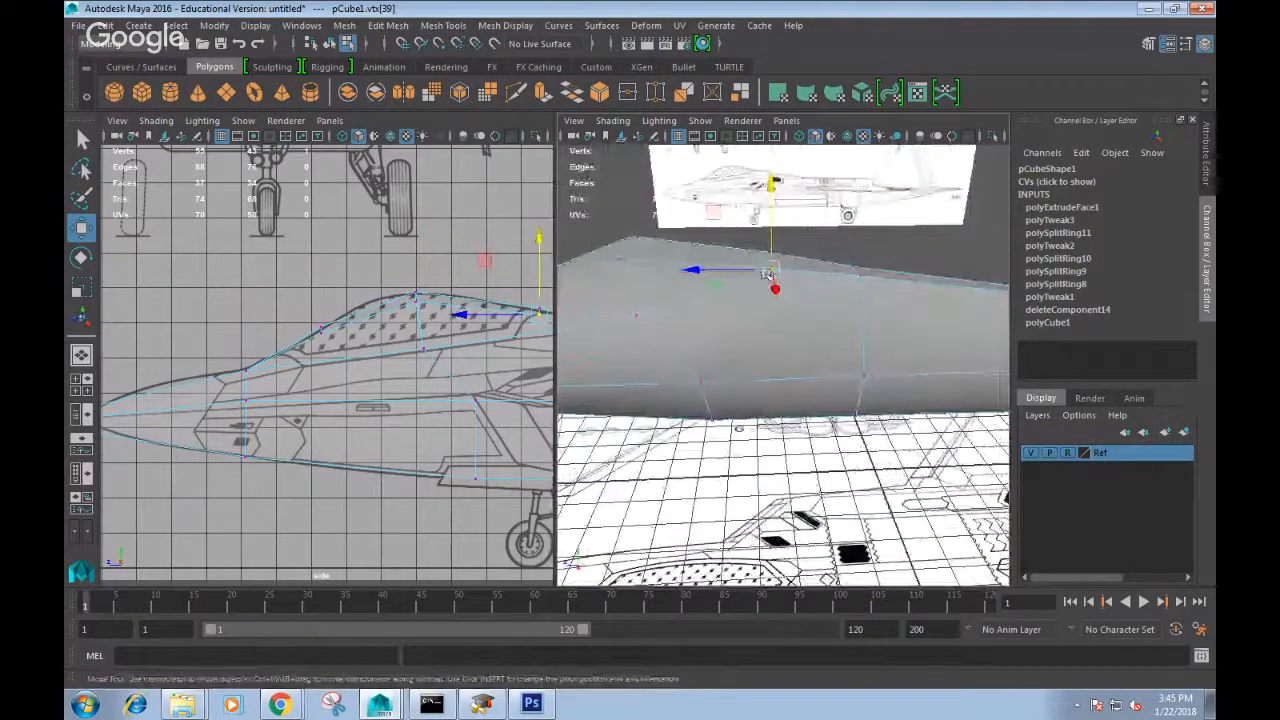
Use Multi-Cut to cut a new edge line from the canopy's rear outer vertex down the fuselage side to the belly.
{"action": "mouse_move", "coordinate": [538, 313]}
{"action": "middle_mouse_down", "text": "alt"}
{"action": "mouse_move", "coordinate": [440, 348]}
{"action": "mouse_move", "coordinate": [416, 331]}
{"action": "middle_mouse_up", "text": "alt"}
{"action": "scroll", "coordinate": [486, 372], "scroll_direction": "up", "scroll_amount": 2}
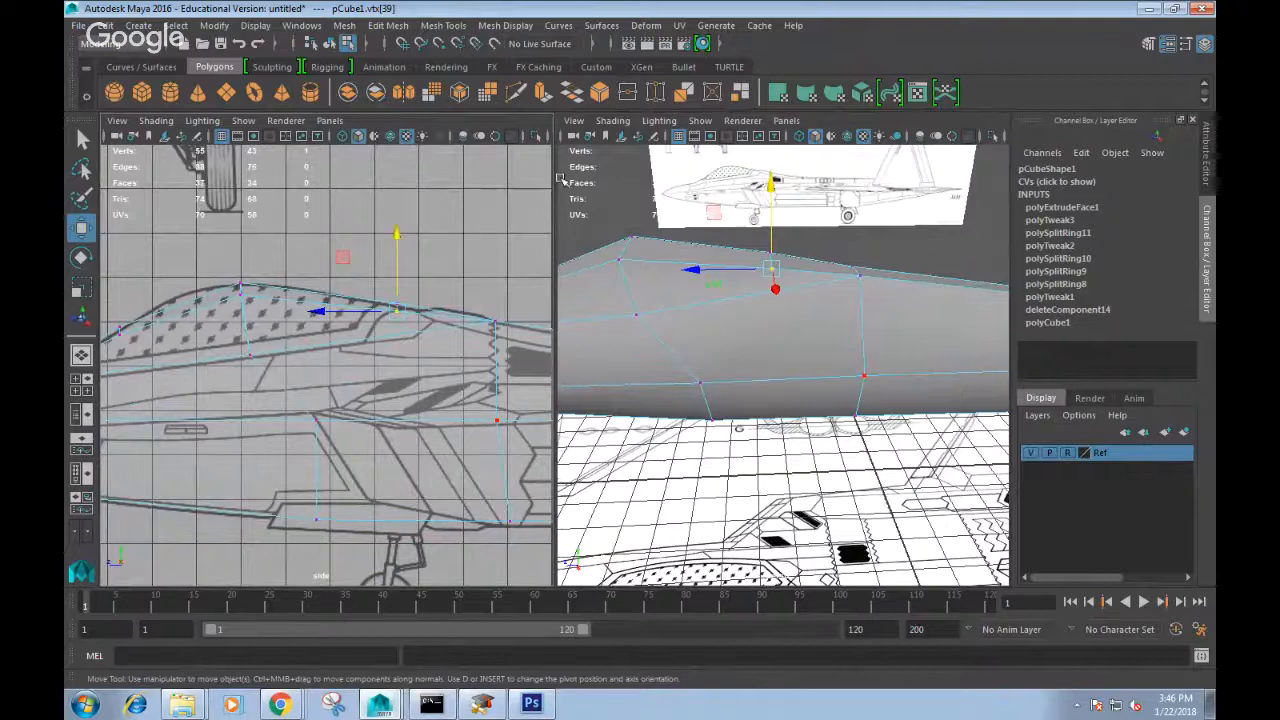
{"action": "left_click", "coordinate": [516, 92]}
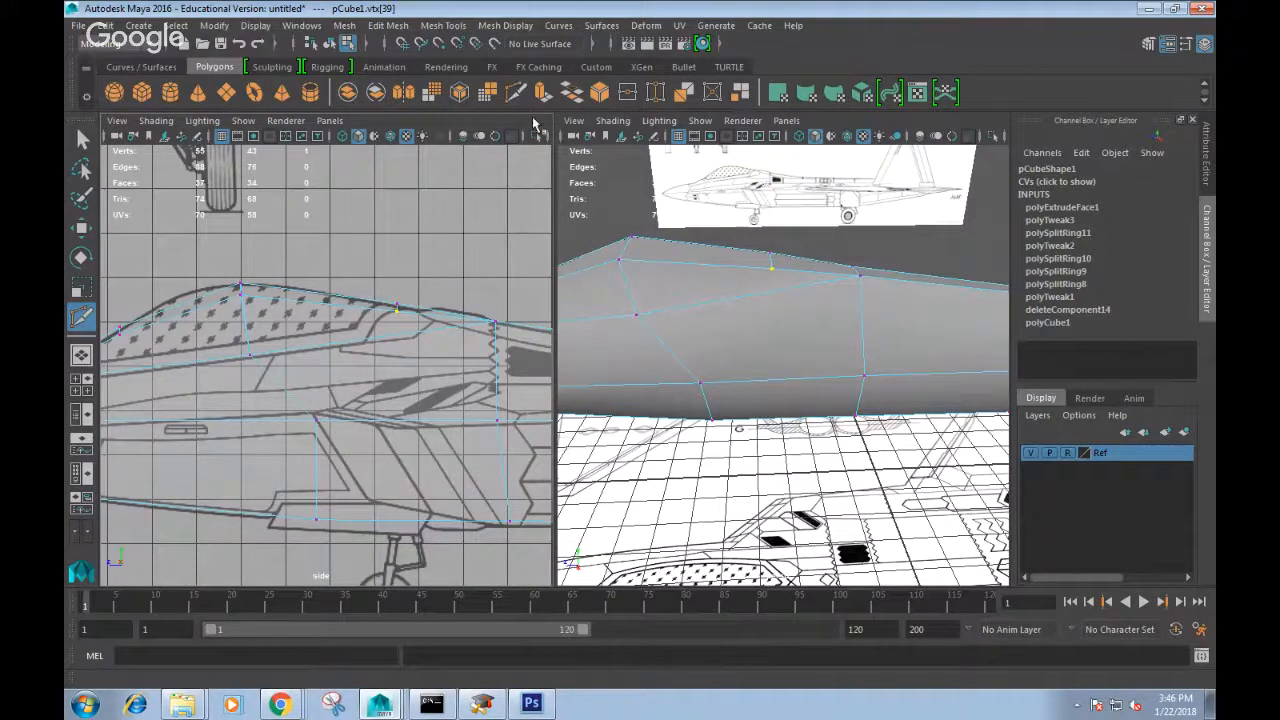
{"action": "key", "text": "q"}
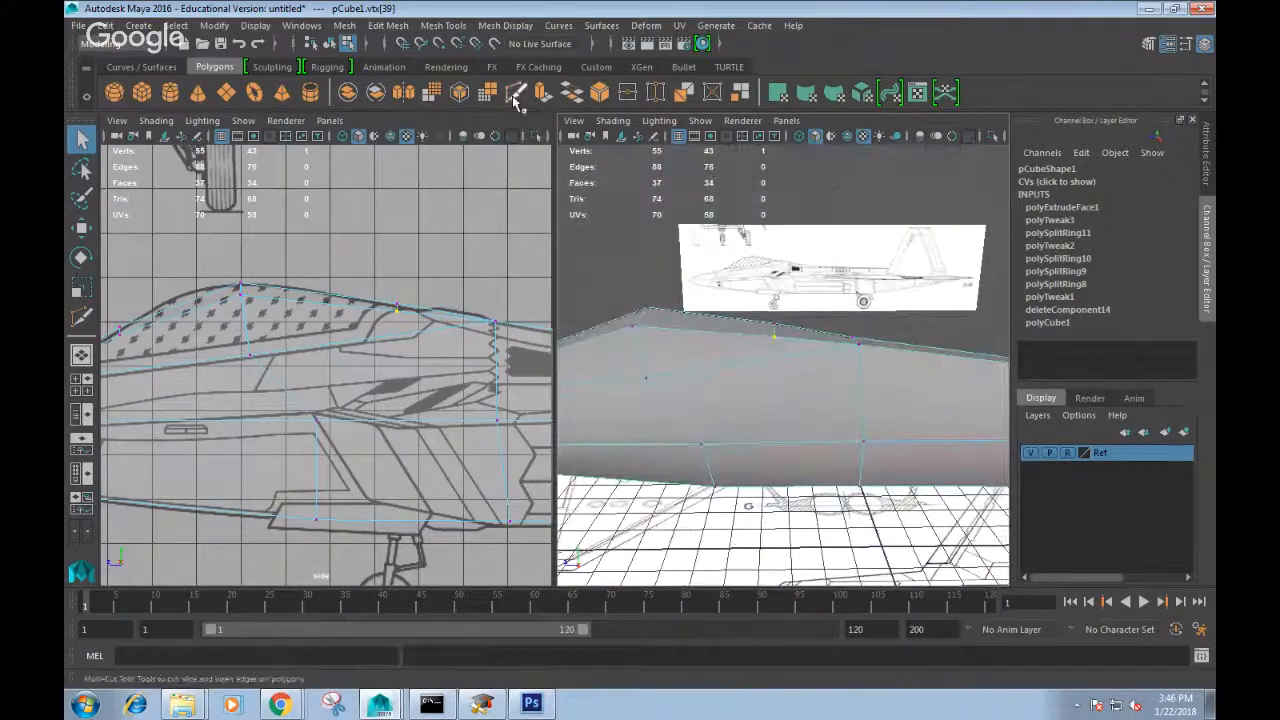
{"action": "double_click", "coordinate": [516, 93]}
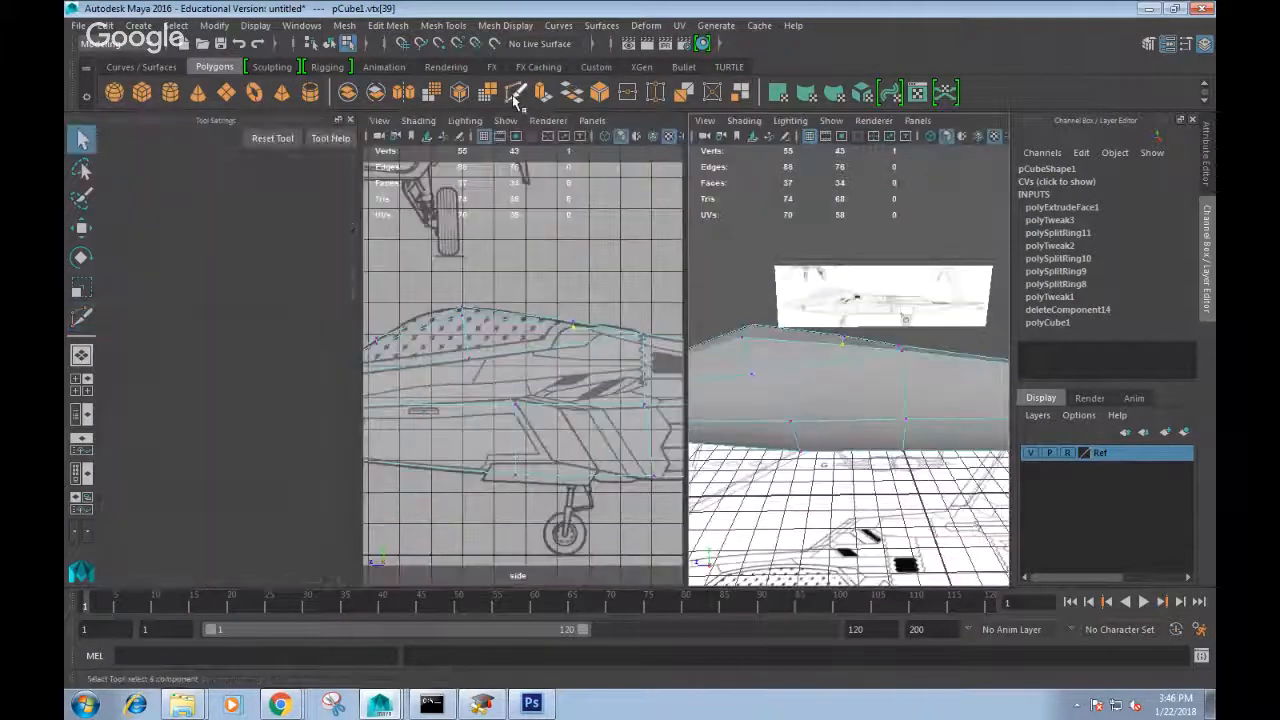
{"action": "left_click", "coordinate": [846, 362]}
{"action": "left_click", "coordinate": [858, 423]}
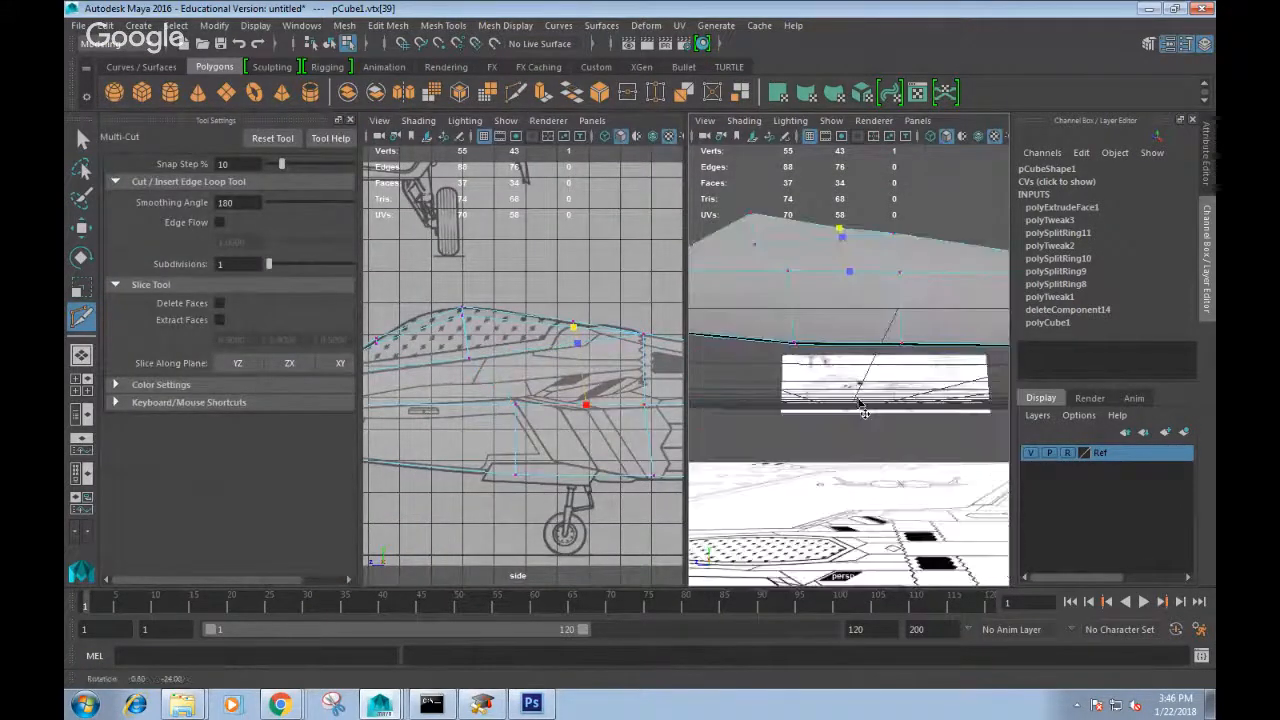
{"action": "left_click_drag", "start_coordinate": [858, 423], "coordinate": [845, 315], "text": "alt"}
{"action": "scroll", "coordinate": [855, 308], "scroll_direction": "up", "scroll_amount": 4}
{"action": "scroll", "coordinate": [855, 309], "scroll_direction": "down", "scroll_amount": 2}
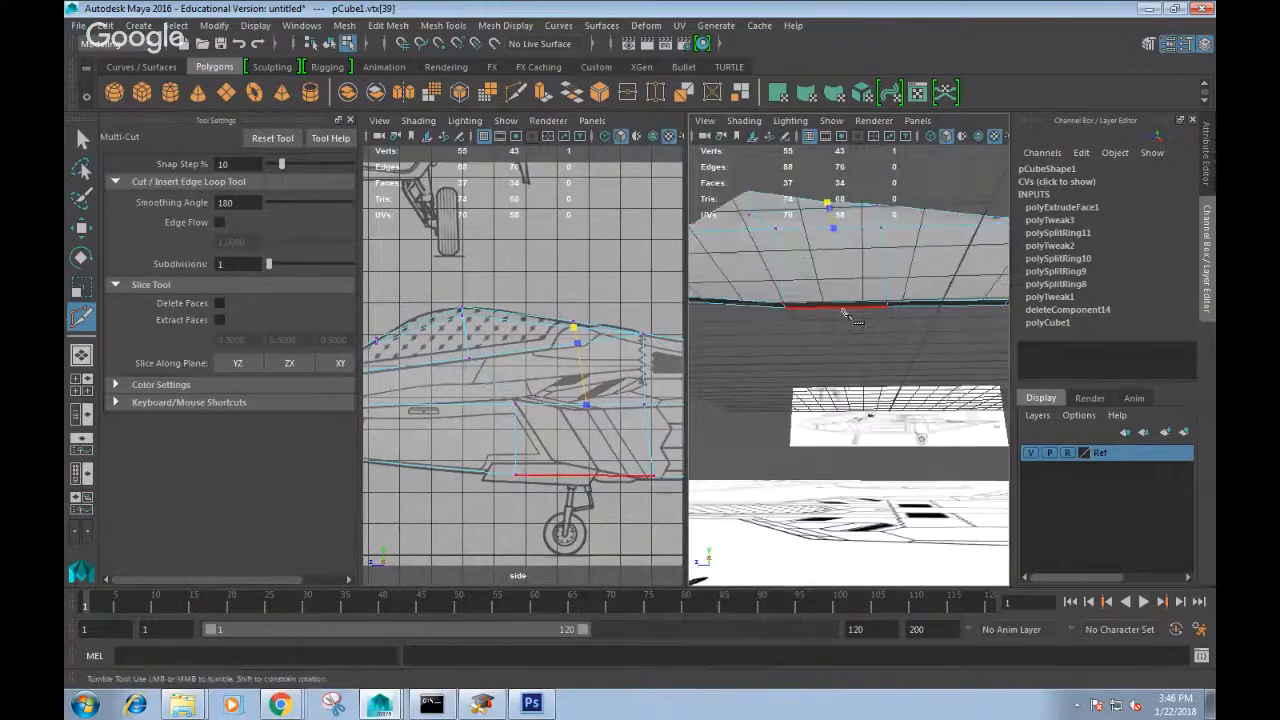
{"action": "left_click", "coordinate": [838, 308]}
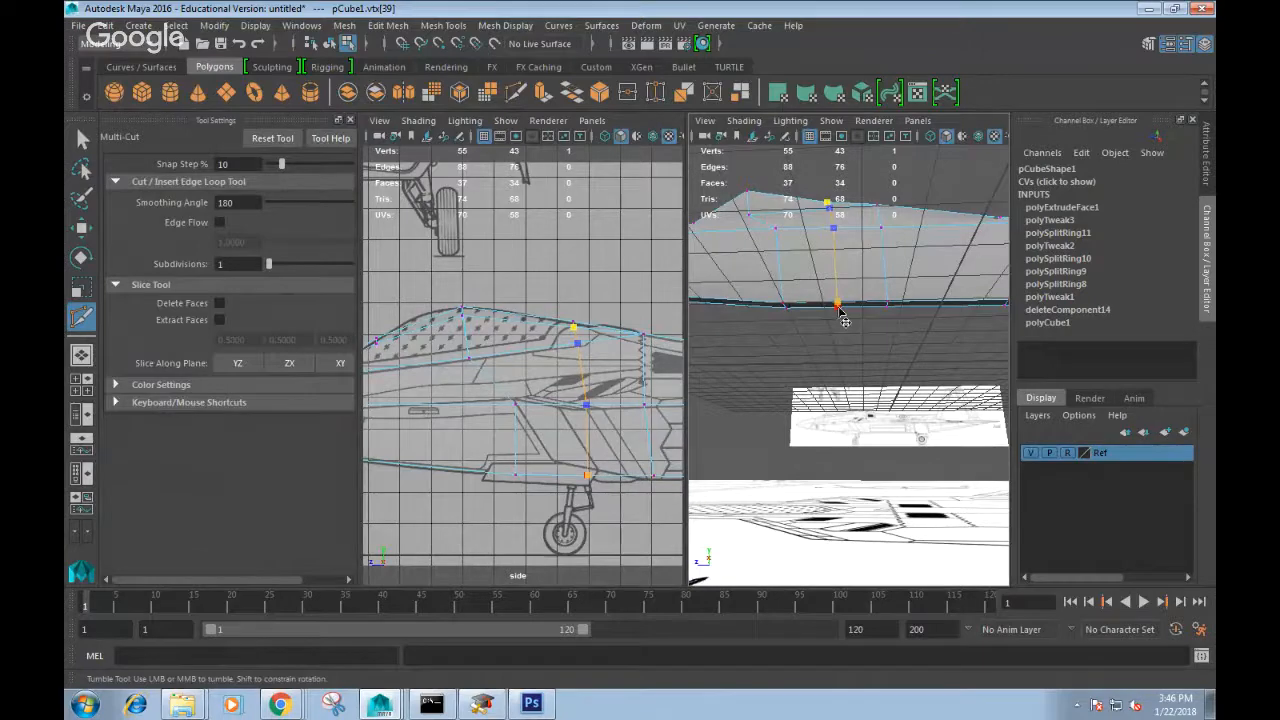
{"action": "right_click", "coordinate": [839, 308]}
Cut an edge from the canopy's rear outer vertex to the centre-line vertex behind it and delete the old edge to the outer vertex.
{"action": "scroll", "coordinate": [847, 280], "scroll_direction": "down", "scroll_amount": 5}
{"action": "left_click_drag", "start_coordinate": [848, 279], "coordinate": [867, 460], "text": "alt"}
{"action": "scroll", "coordinate": [856, 422], "scroll_direction": "up", "scroll_amount": 5}
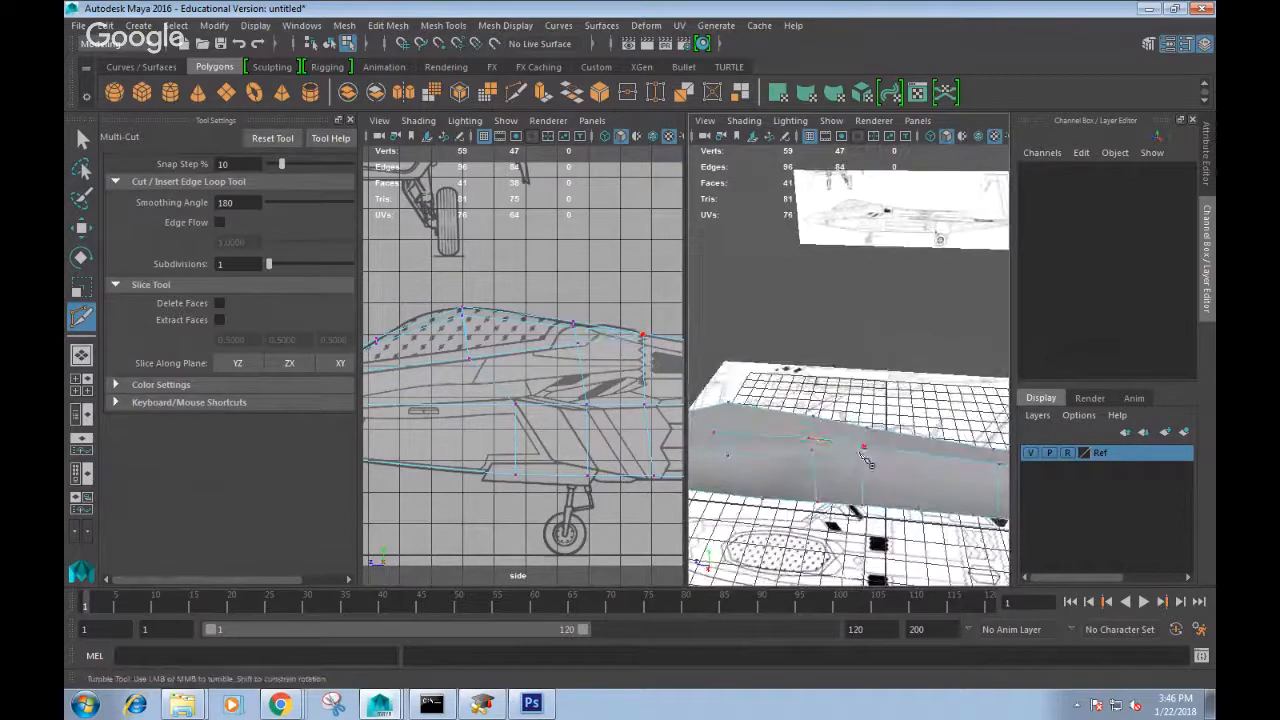
{"action": "left_click", "coordinate": [812, 450]}
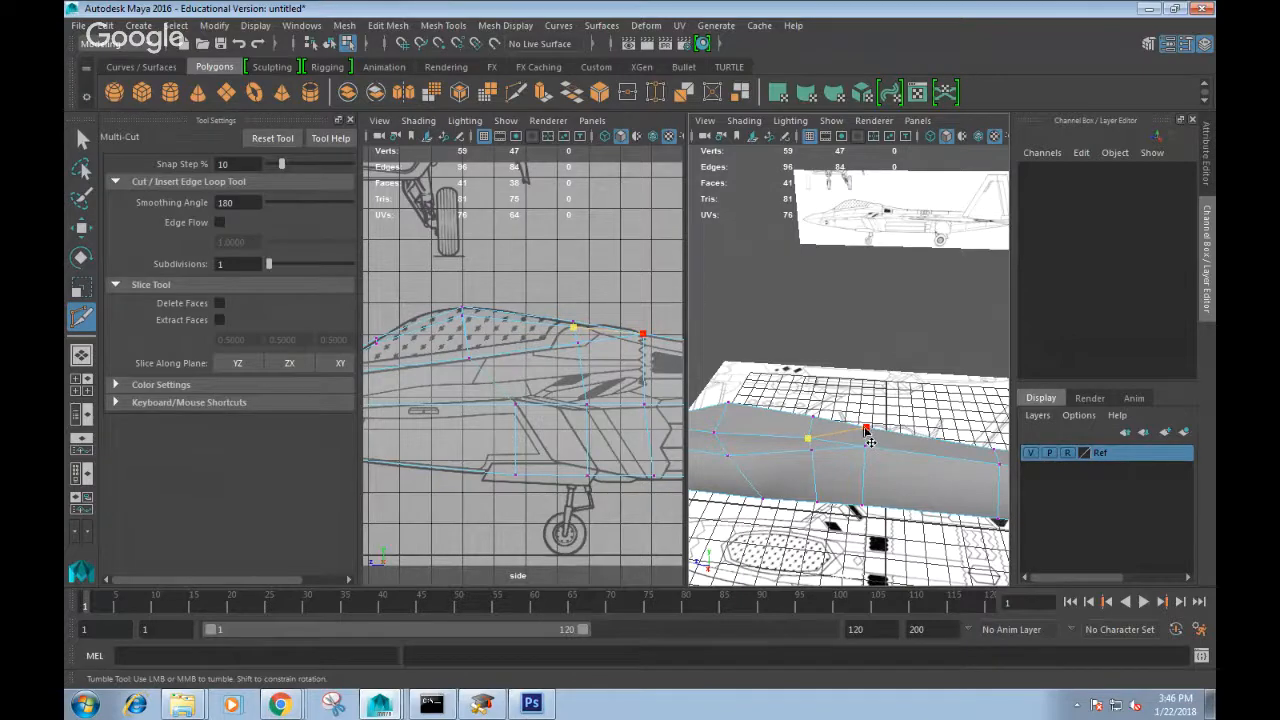
{"action": "scroll", "coordinate": [867, 434], "scroll_direction": "up", "scroll_amount": 2}
{"action": "scroll", "coordinate": [862, 448], "scroll_direction": "down", "scroll_amount": 2}
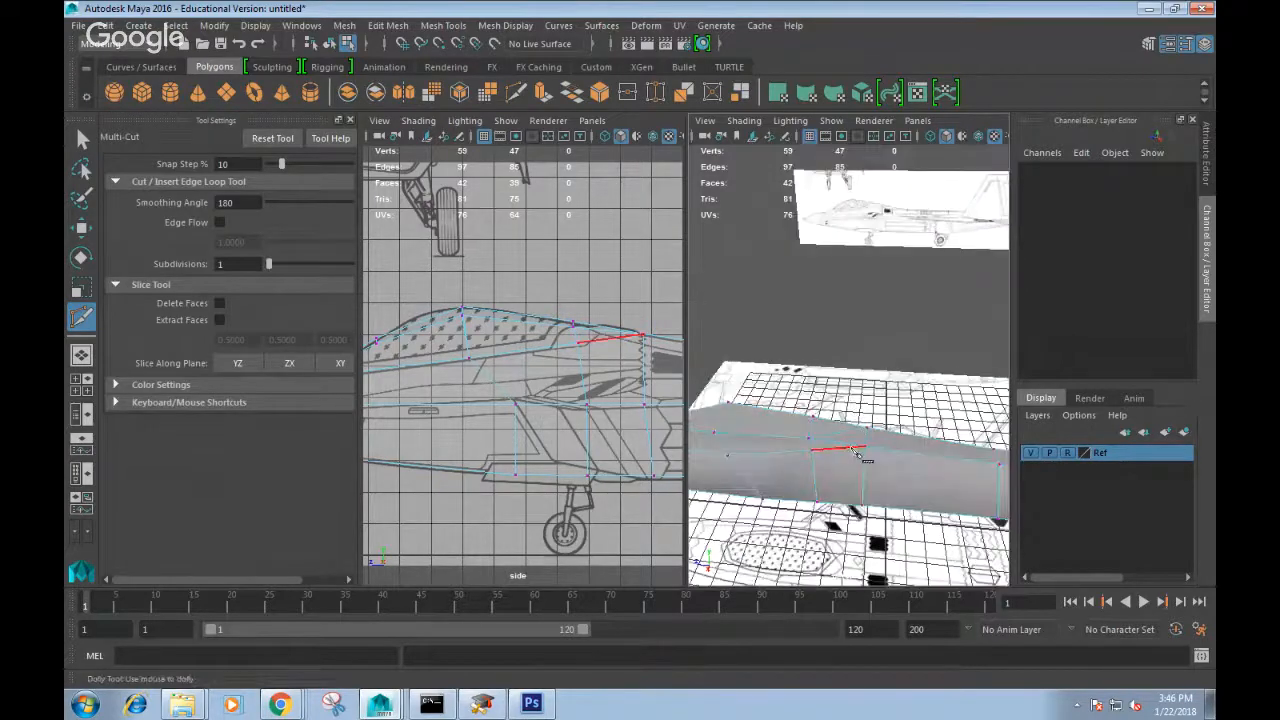
{"action": "left_click_drag", "start_coordinate": [861, 454], "coordinate": [864, 440], "text": "alt"}
{"action": "left_click", "coordinate": [867, 426]}
{"action": "key", "text": "q"}
{"action": "right_click_drag", "start_coordinate": [838, 420], "coordinate": [843, 205]}
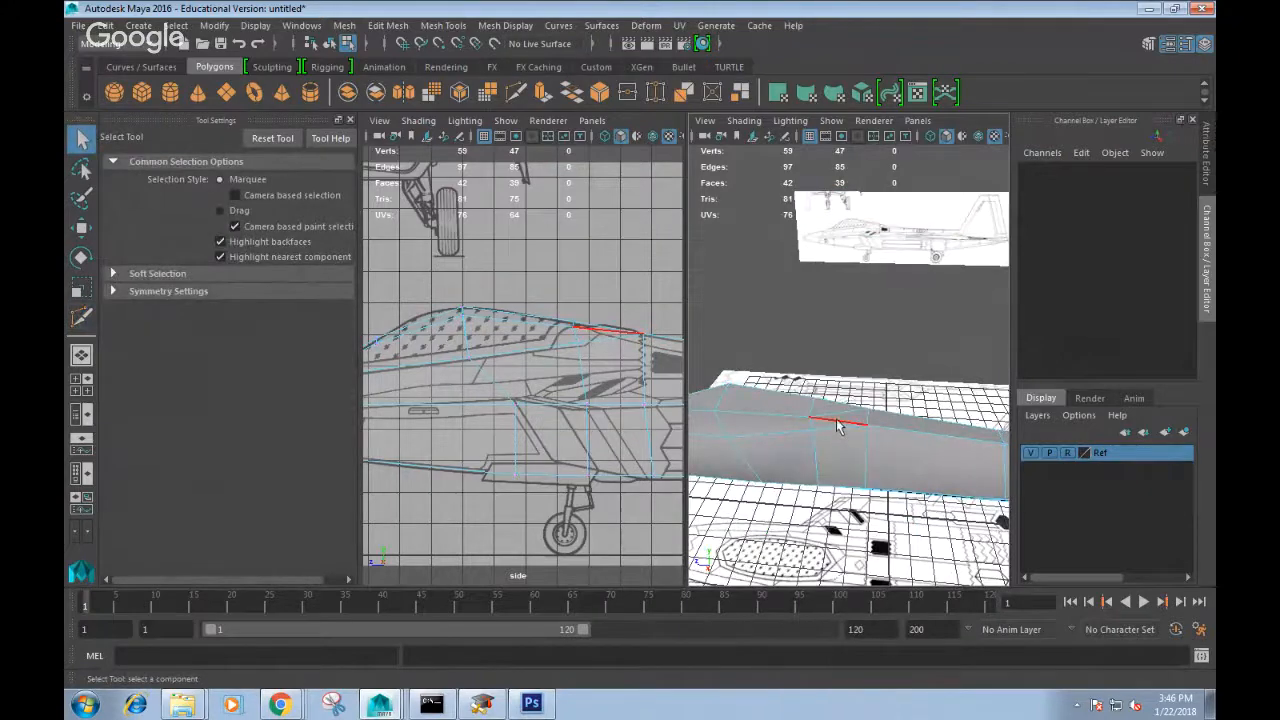
{"action": "left_click", "coordinate": [838, 424]}
{"action": "key", "text": "Delete"}
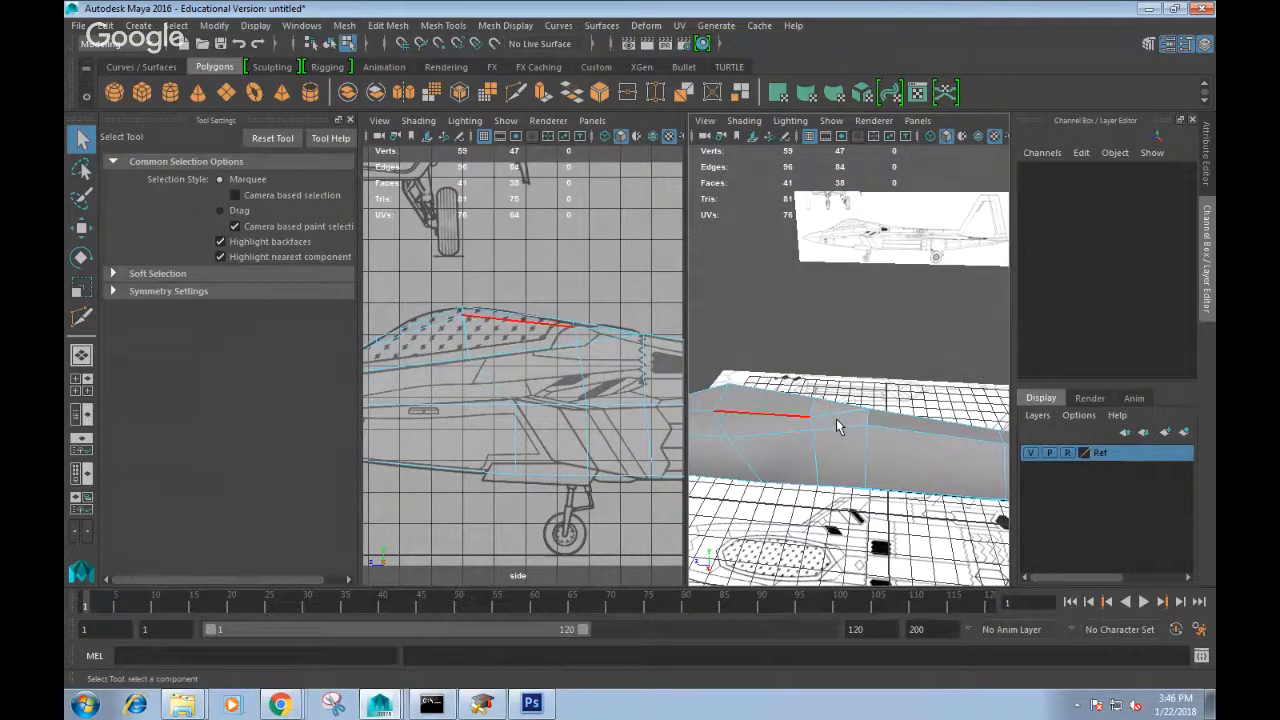
Cut a second edge line from the windscreen's outer vertex down the fuselage side to the belly.
{"action": "left_click_drag", "start_coordinate": [836, 418], "coordinate": [907, 430], "text": "alt"}
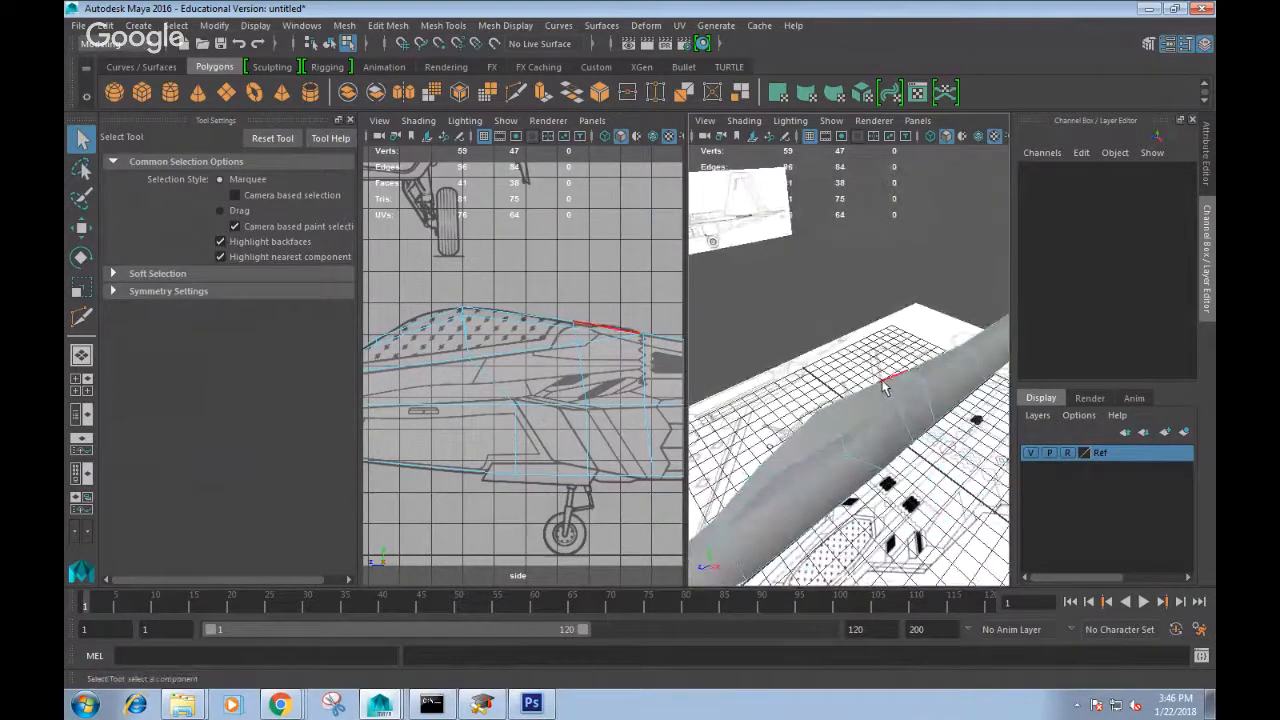
{"action": "left_click_drag", "start_coordinate": [883, 388], "coordinate": [803, 366], "text": "alt"}
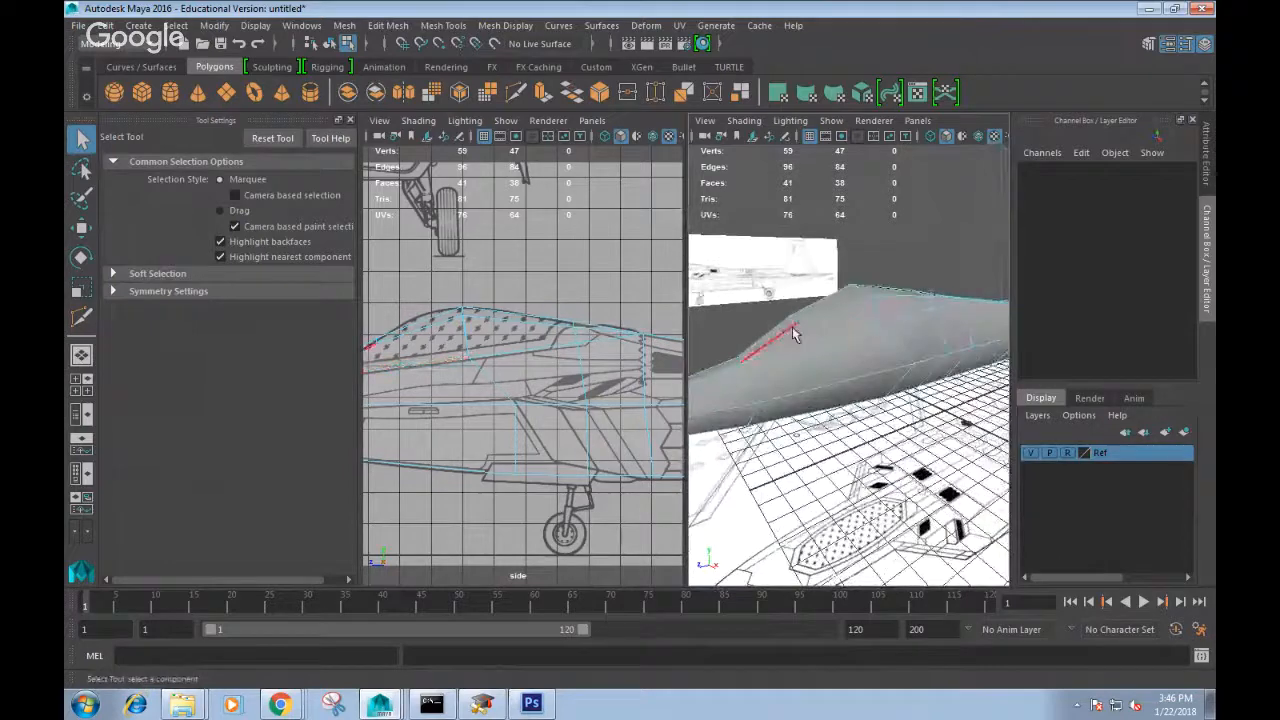
{"action": "left_click", "coordinate": [516, 92]}
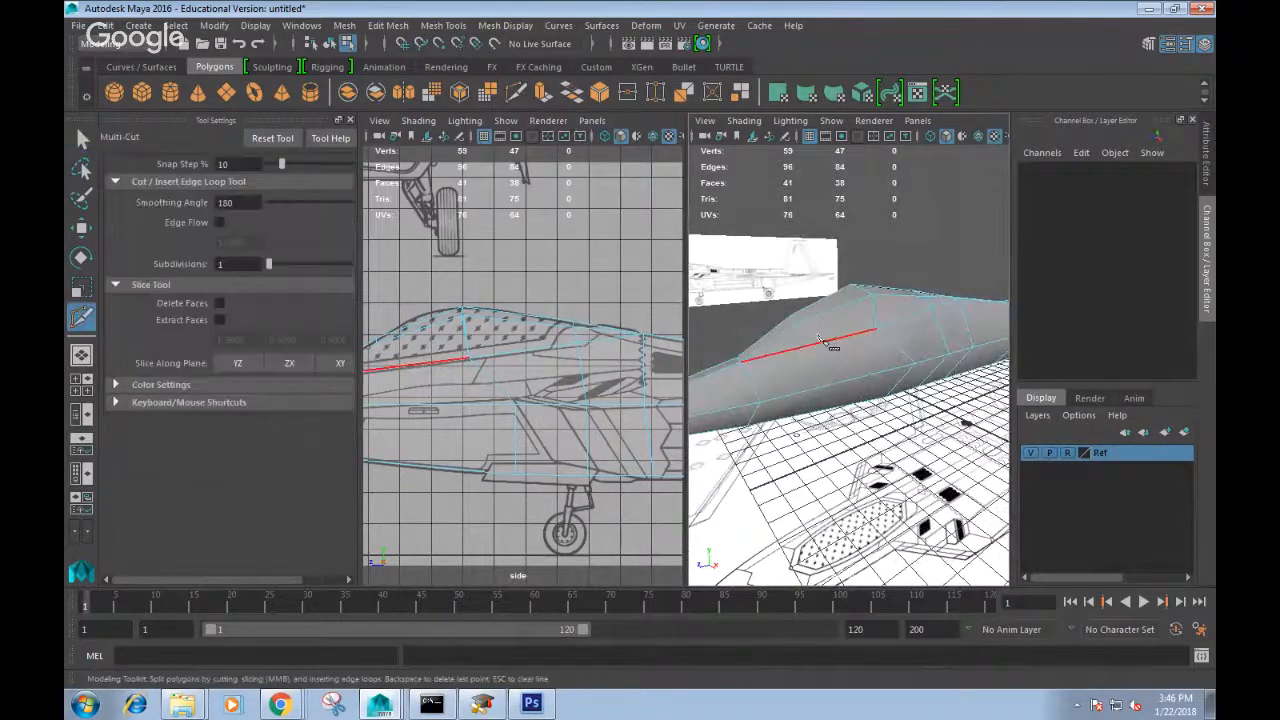
{"action": "left_click", "coordinate": [806, 350]}
{"action": "left_click_drag", "start_coordinate": [808, 352], "coordinate": [806, 242], "text": "alt"}
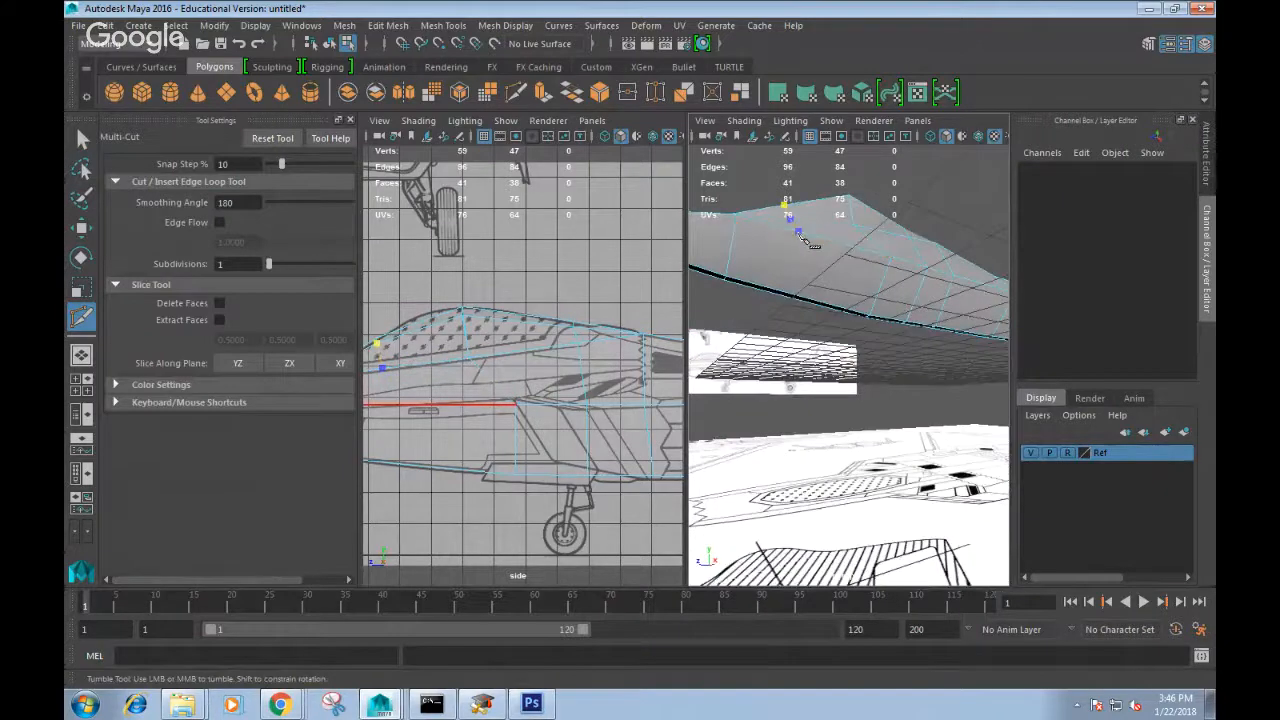
{"action": "left_click_drag", "start_coordinate": [785, 303], "coordinate": [826, 266], "text": "alt"}
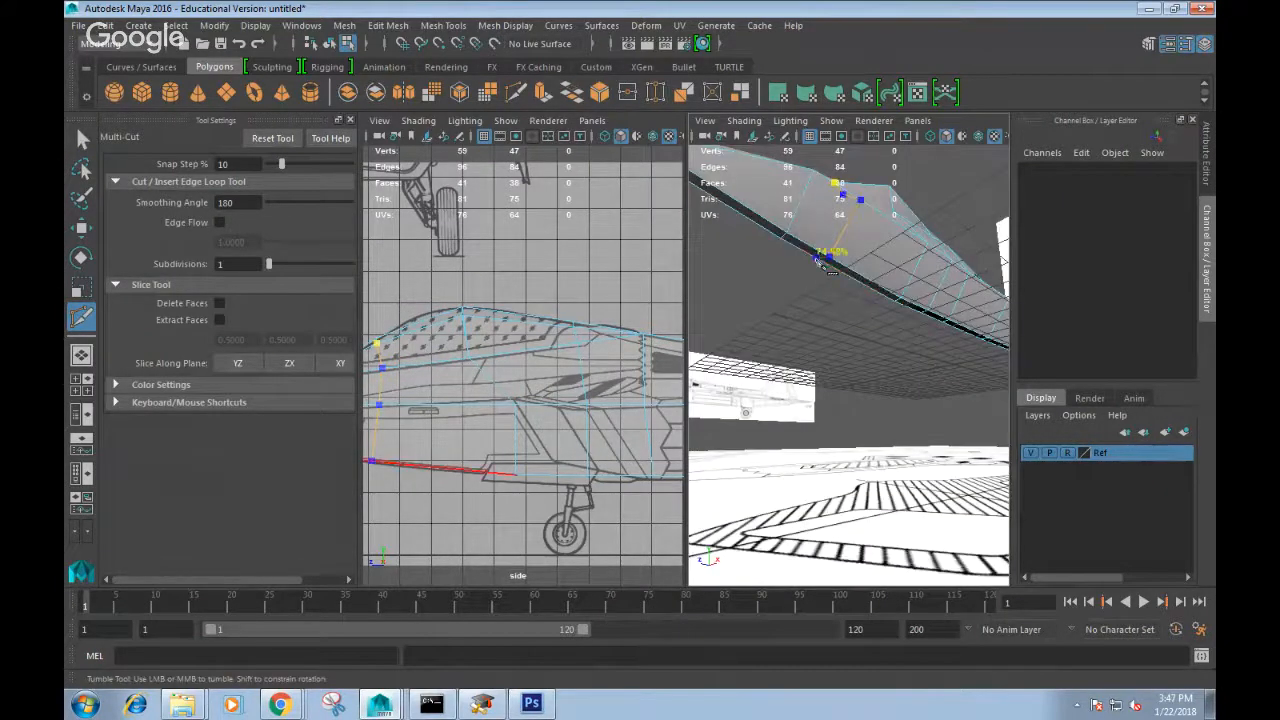
{"action": "left_click", "coordinate": [818, 259]}
{"action": "left_click_drag", "start_coordinate": [822, 265], "coordinate": [878, 398], "text": "alt"}
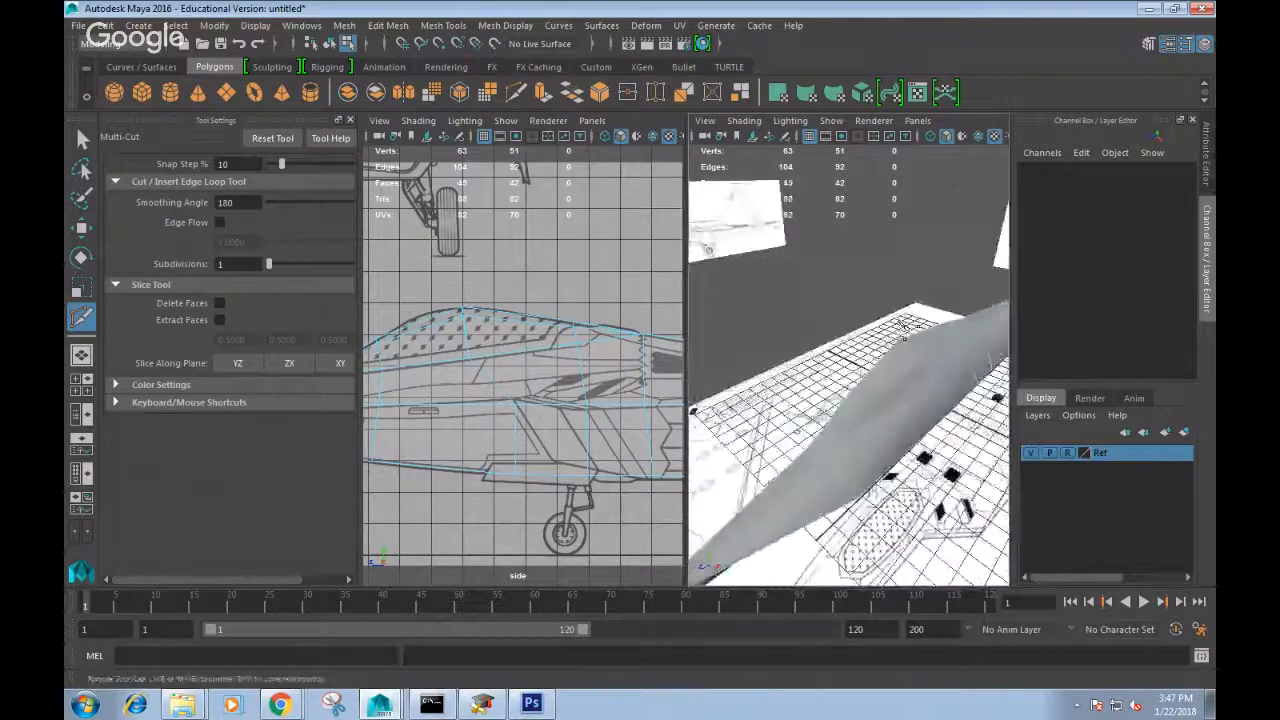
Connect the windscreen's outer vertex to the centre-line vertex at the canopy's front base and delete the old edge to the outer base vertex.
{"action": "left_click", "coordinate": [866, 401]}
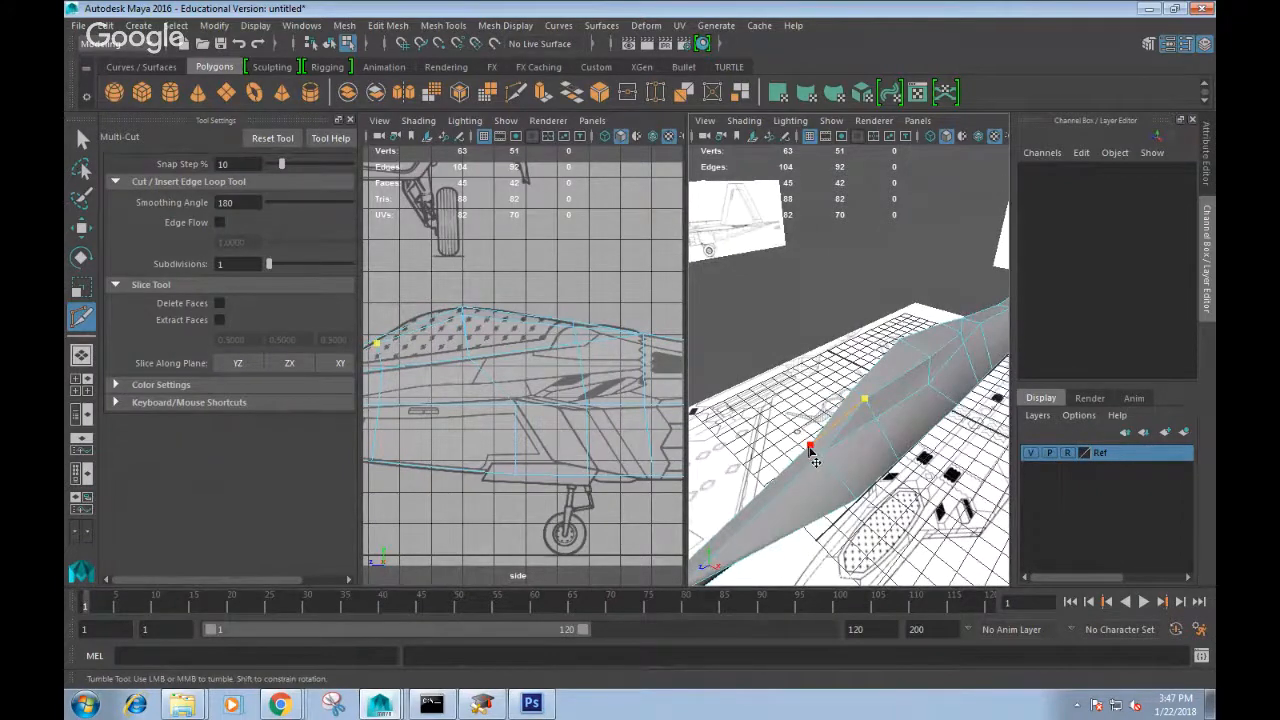
{"action": "key", "text": "q"}
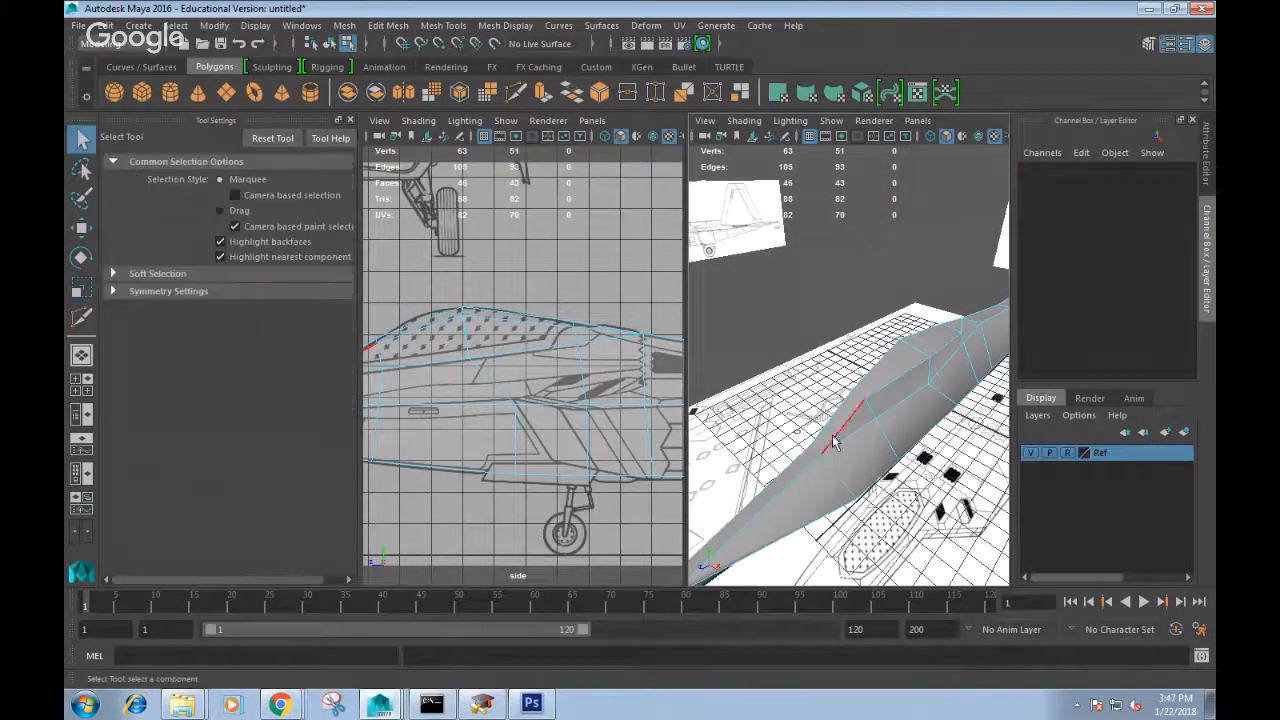
{"action": "right_click_drag", "start_coordinate": [833, 245], "coordinate": [833, 210]}
{"action": "left_click", "coordinate": [847, 431]}
{"action": "key", "text": "Delete"}
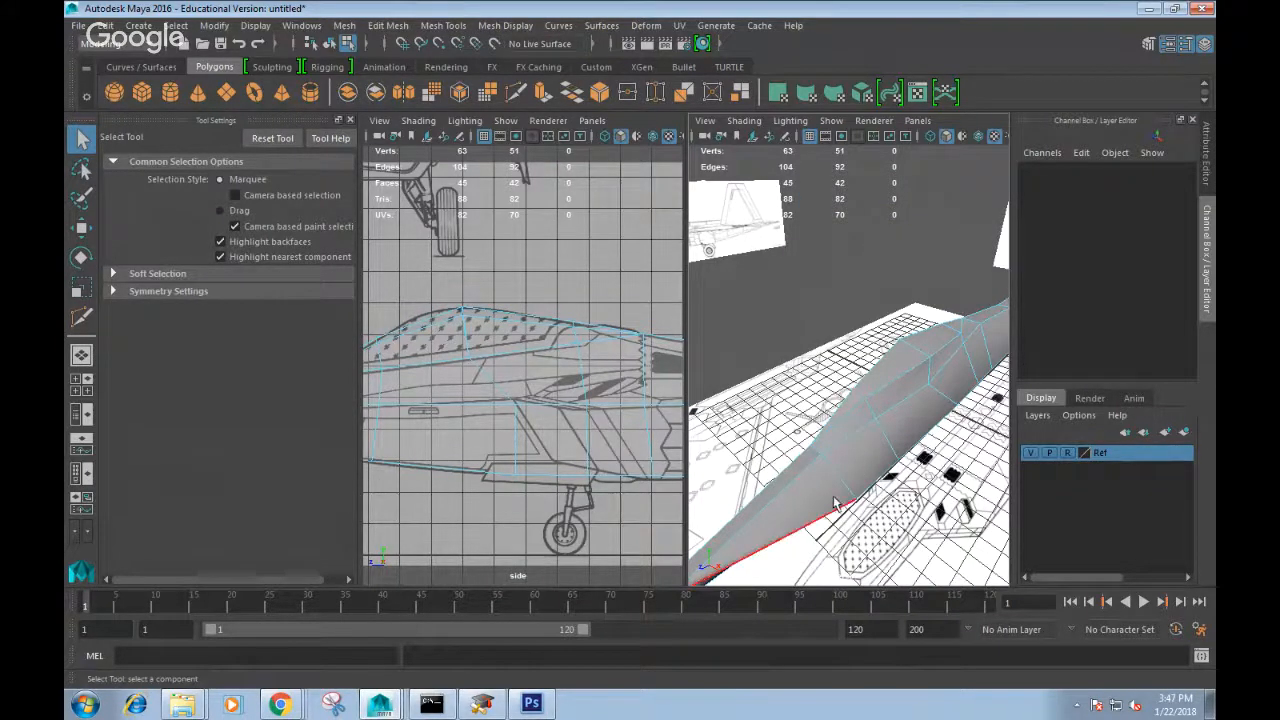
Show the front view beside the side view and move the canopy peak's outer vertex inward onto the canopy outline.
{"action": "left_click_drag", "start_coordinate": [831, 503], "coordinate": [887, 402], "text": "alt"}
{"action": "left_click_drag", "start_coordinate": [850, 440], "coordinate": [806, 398], "text": "alt"}
{"action": "key", "text": "space"}
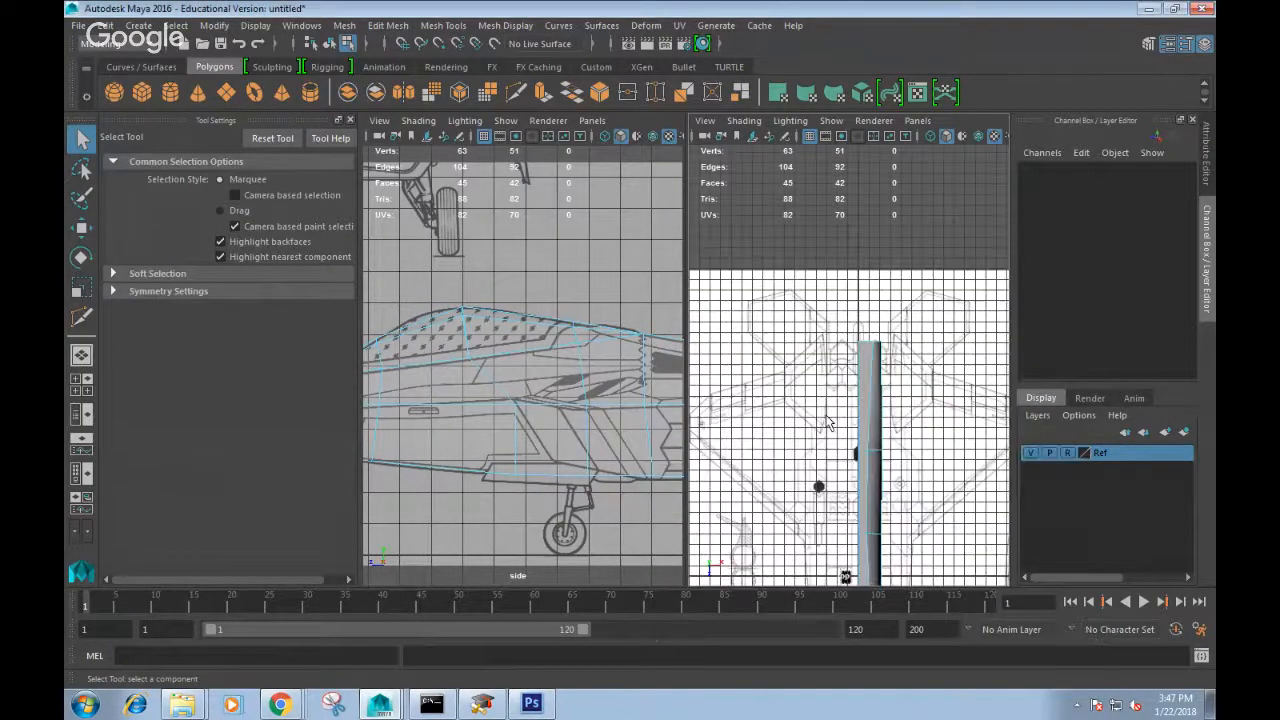
{"action": "scroll", "coordinate": [884, 292], "scroll_direction": "up", "scroll_amount": 3}
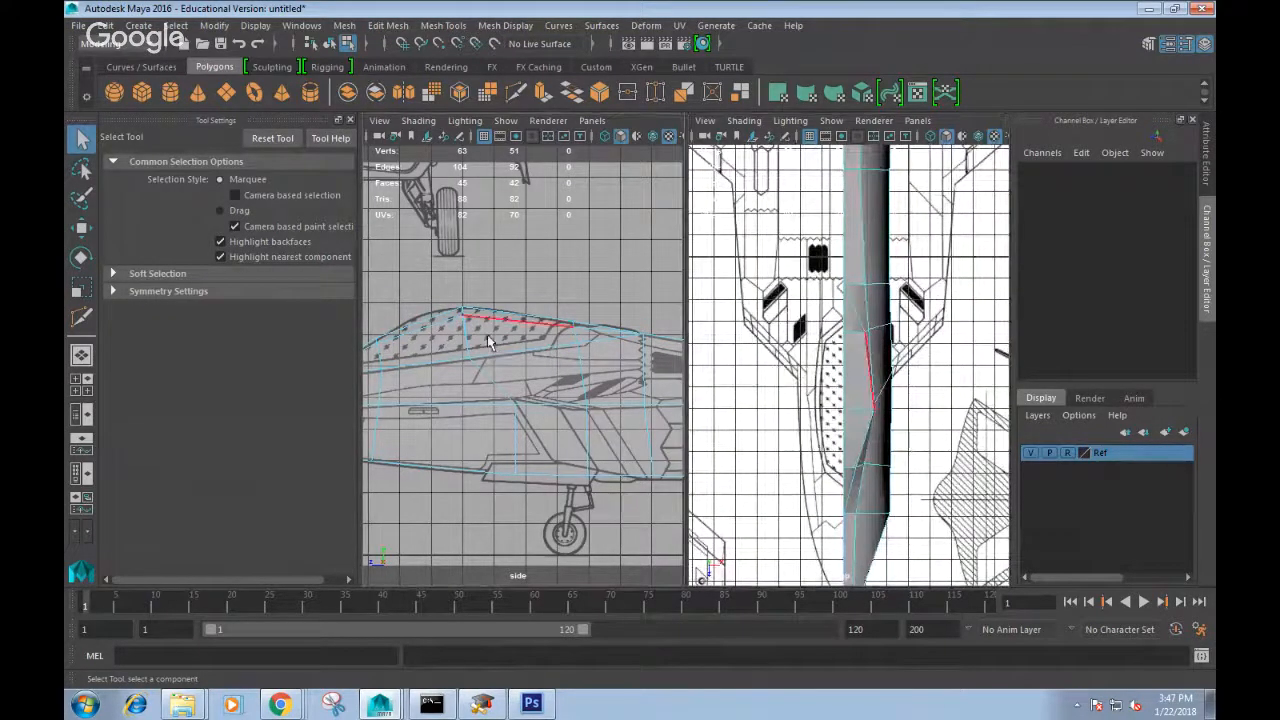
{"action": "right_click_drag", "start_coordinate": [491, 343], "coordinate": [420, 250]}
{"action": "mouse_move", "coordinate": [450, 298]}
{"action": "left_mouse_down"}
{"action": "mouse_move", "coordinate": [490, 328]}
{"action": "mouse_move", "coordinate": [455, 315]}
{"action": "left_mouse_up"}
{"action": "key", "text": "w"}
{"action": "left_click", "coordinate": [886, 439]}
{"action": "key", "text": "space"}
{"action": "left_click_drag", "start_coordinate": [886, 439], "coordinate": [889, 474]}
{"action": "scroll", "coordinate": [887, 342], "scroll_direction": "up", "scroll_amount": 10}
{"action": "middle_click_drag", "start_coordinate": [887, 342], "coordinate": [875, 496], "text": "alt"}
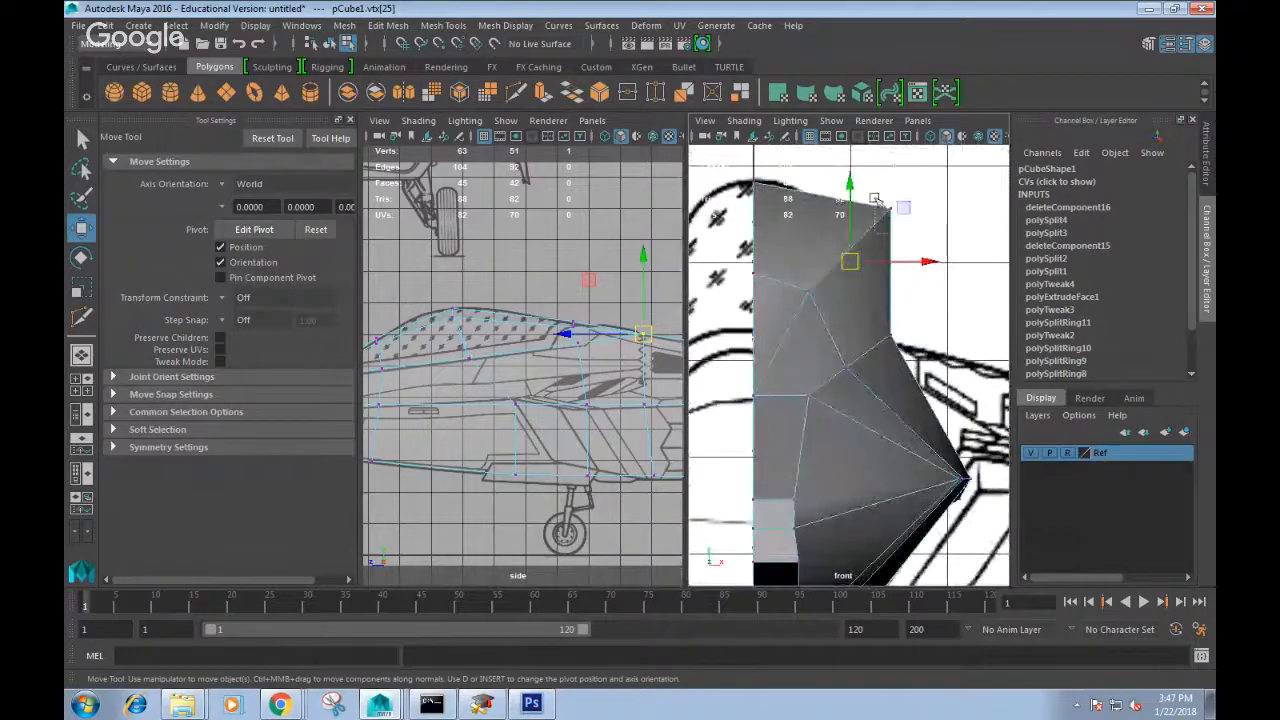
{"action": "left_click_drag", "start_coordinate": [871, 197], "coordinate": [906, 220]}
{"action": "left_click_drag", "start_coordinate": [903, 209], "coordinate": [826, 224]}
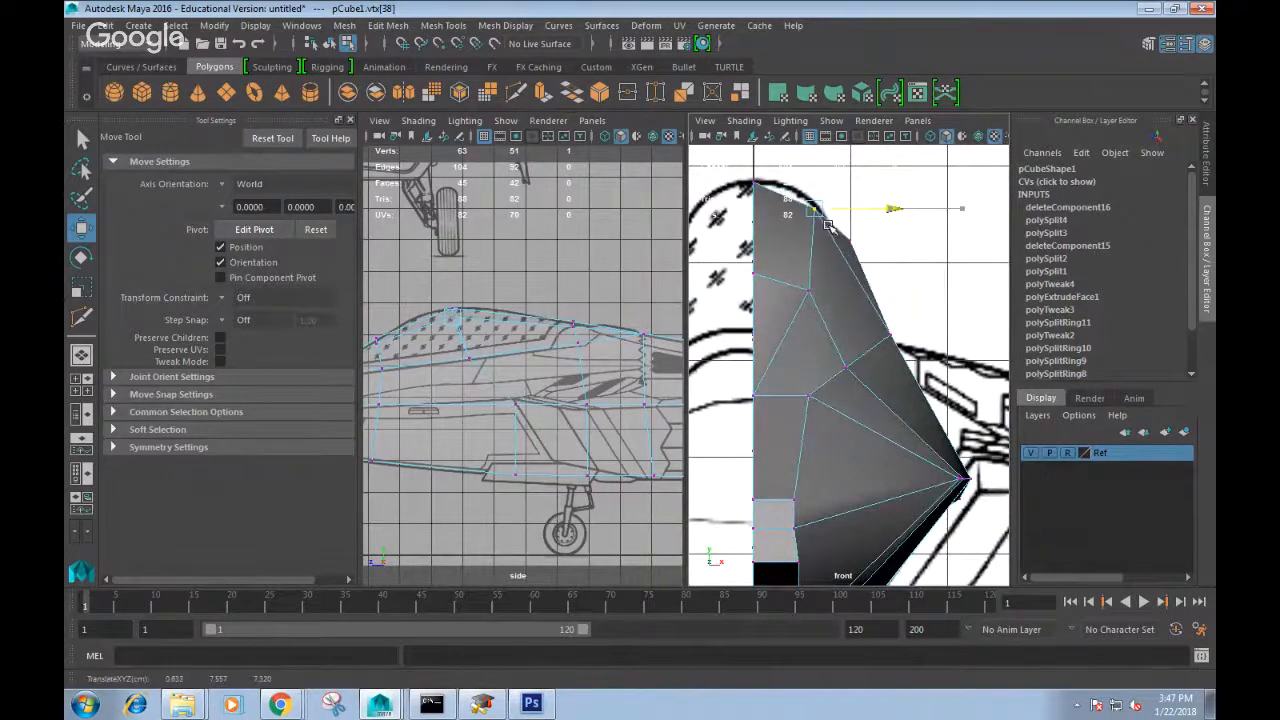
Shift the outer vertices at the windscreen and canopy rear slightly inward towards the canopy outline in the front view.
{"action": "left_click", "coordinate": [808, 291]}
{"action": "left_click_drag", "start_coordinate": [810, 290], "coordinate": [860, 245]}
{"action": "middle_click_drag", "start_coordinate": [866, 359], "coordinate": [866, 244], "text": "alt"}
{"action": "scroll", "coordinate": [866, 244], "scroll_direction": "down", "scroll_amount": 3}
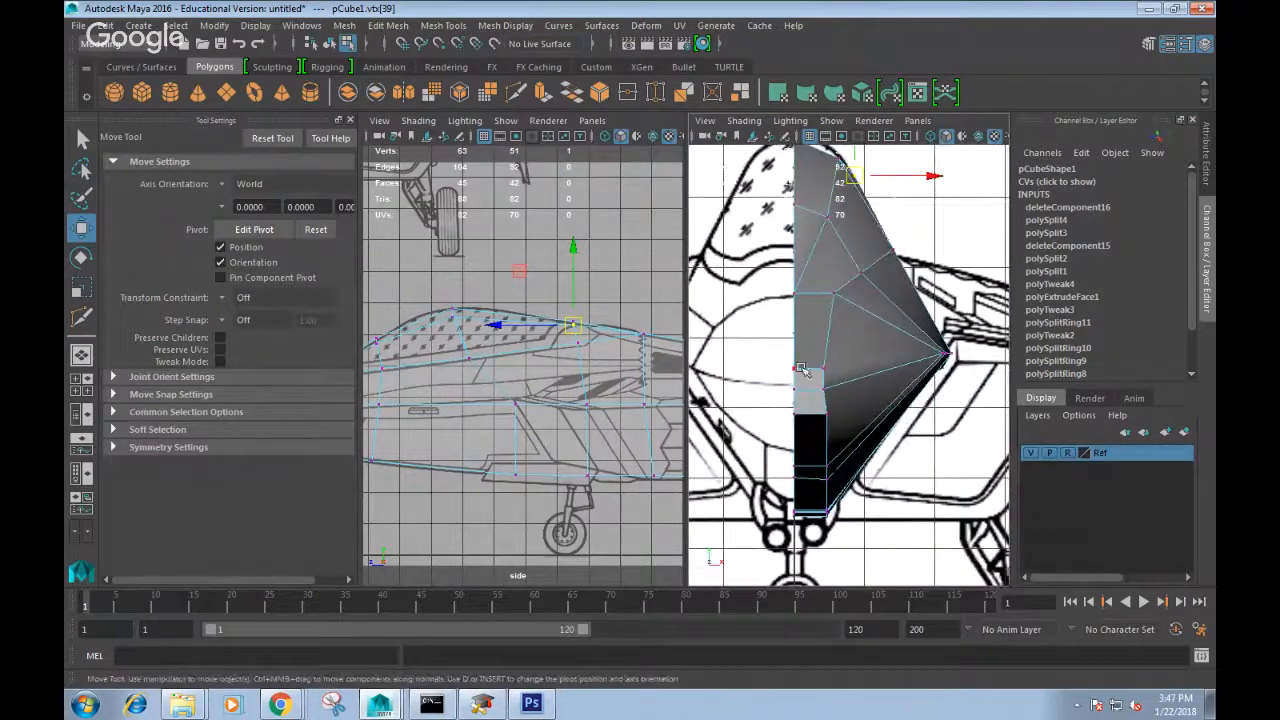
Move the nose tip's lower vertex pair back onto the side outline and pull the lower and upper outer vertices inward in the front view.
{"action": "middle_click_drag", "start_coordinate": [507, 399], "coordinate": [670, 376], "text": "alt"}
{"action": "middle_click_drag", "start_coordinate": [430, 395], "coordinate": [548, 398], "text": "alt"}
{"action": "scroll", "coordinate": [520, 399], "scroll_direction": "up", "scroll_amount": 4}
{"action": "left_click_drag", "start_coordinate": [482, 384], "coordinate": [480, 451]}
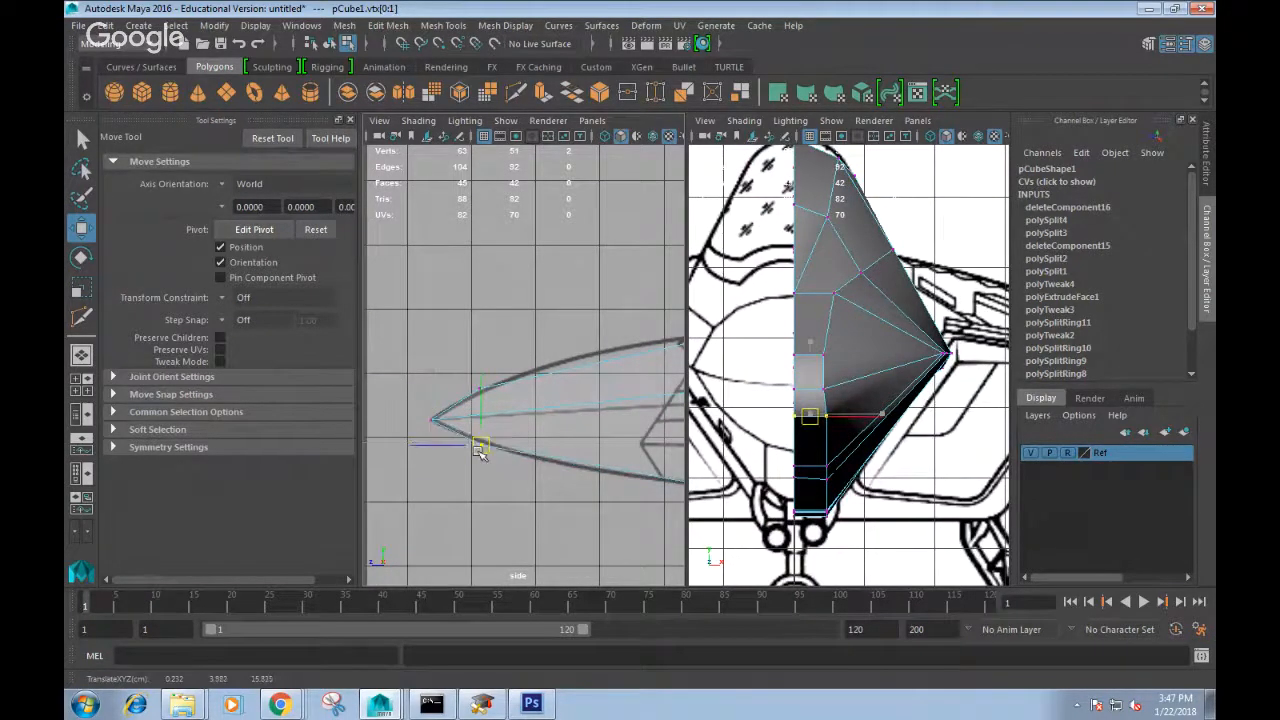
{"action": "left_click", "coordinate": [810, 420]}
{"action": "middle_click_drag", "start_coordinate": [815, 345], "coordinate": [803, 354]}
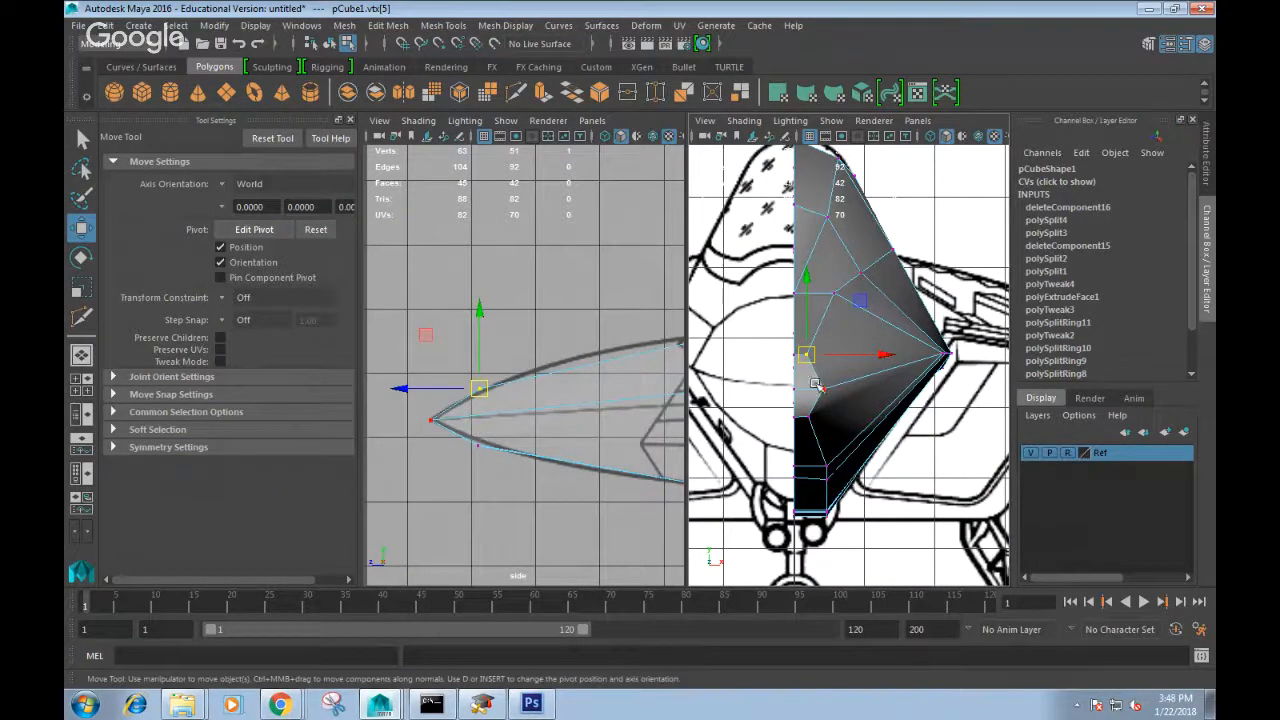
Move the nose's middle outer vertex back in line with its neighbours and fine-tune the lower pair on the side outline.
{"action": "left_click", "coordinate": [815, 385]}
{"action": "middle_click_drag", "start_coordinate": [441, 427], "coordinate": [479, 424]}
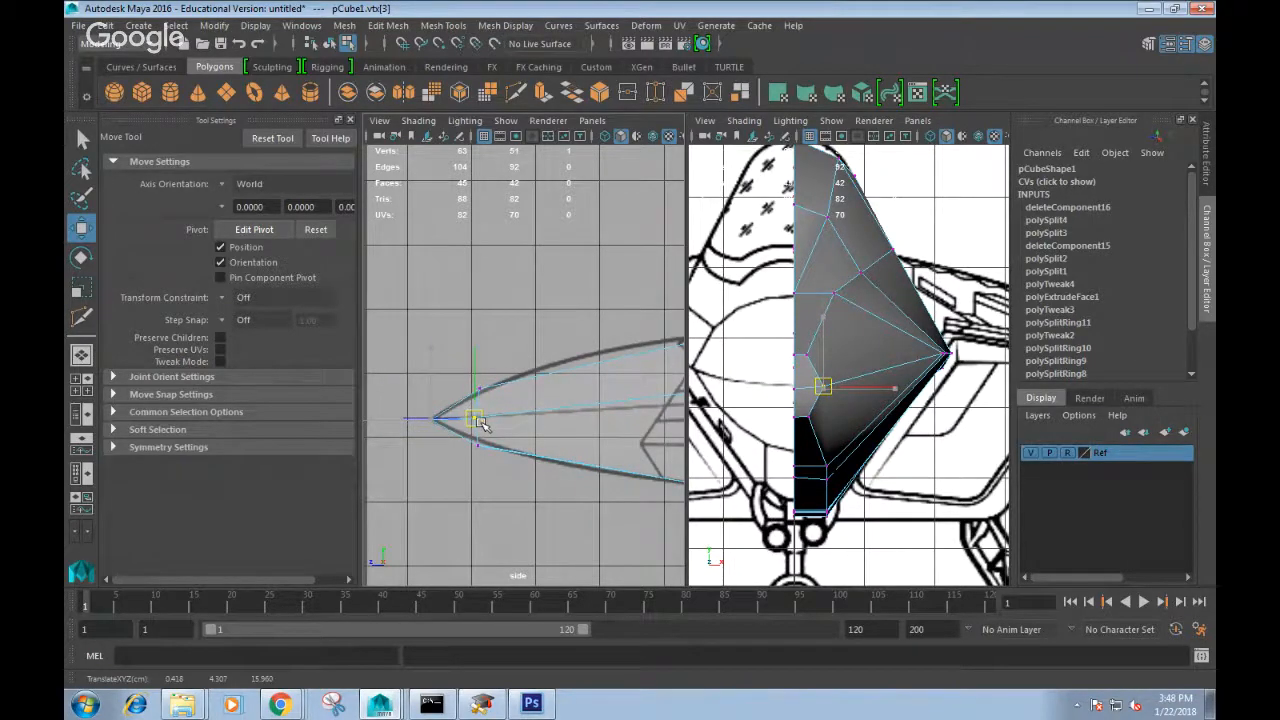
{"action": "left_click_drag", "start_coordinate": [494, 462], "coordinate": [465, 436]}
{"action": "left_click_drag", "start_coordinate": [477, 445], "coordinate": [484, 445]}
{"action": "scroll", "coordinate": [826, 369], "scroll_direction": "down", "scroll_amount": 5}
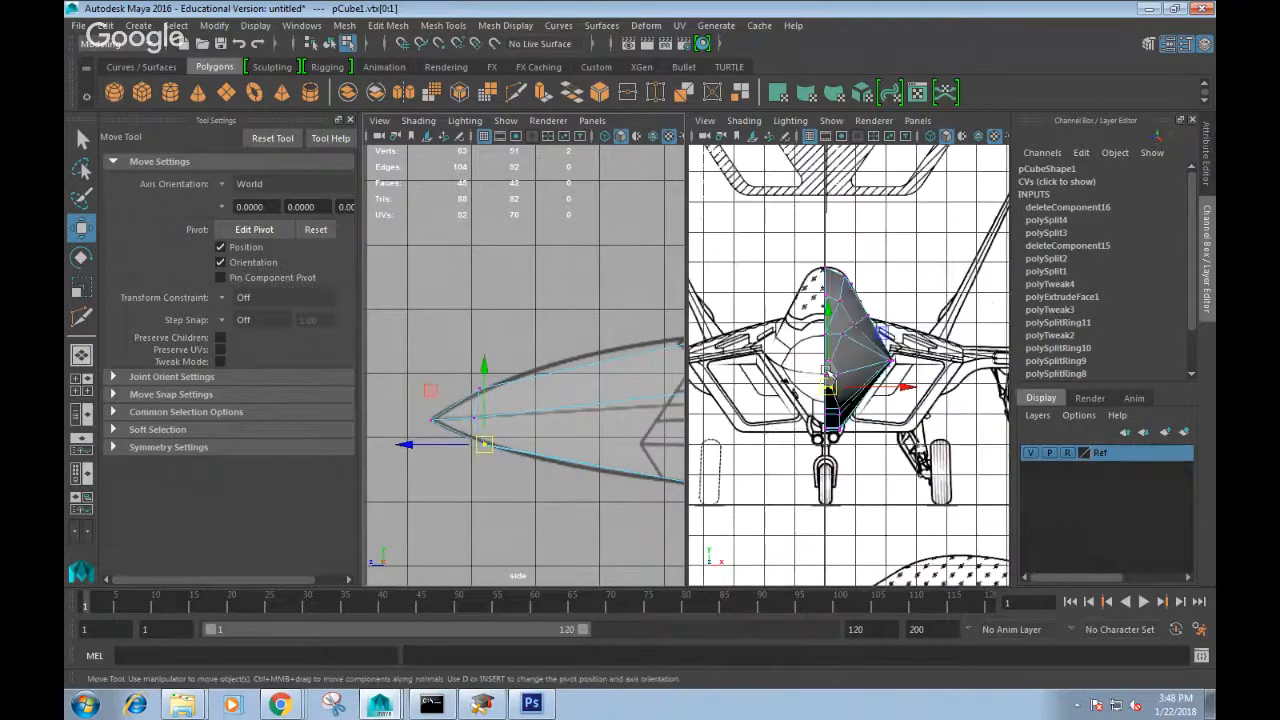
Examine the fuselage in perspective, and check its fit to the blueprint along its whole length in the full-size side view.
{"action": "key", "text": "space"}
{"action": "left_click_drag", "start_coordinate": [826, 369], "coordinate": [886, 332]}
{"action": "scroll", "coordinate": [887, 420], "scroll_direction": "up", "scroll_amount": 5}
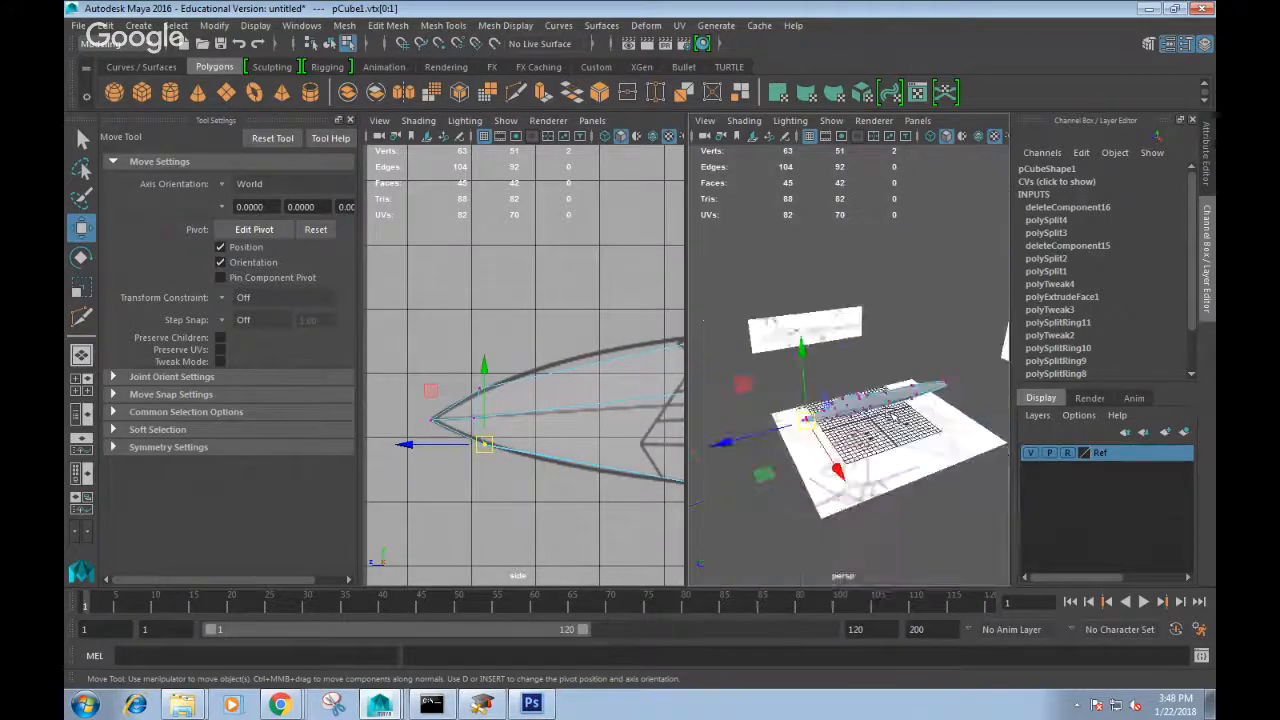
{"action": "key", "text": "space"}
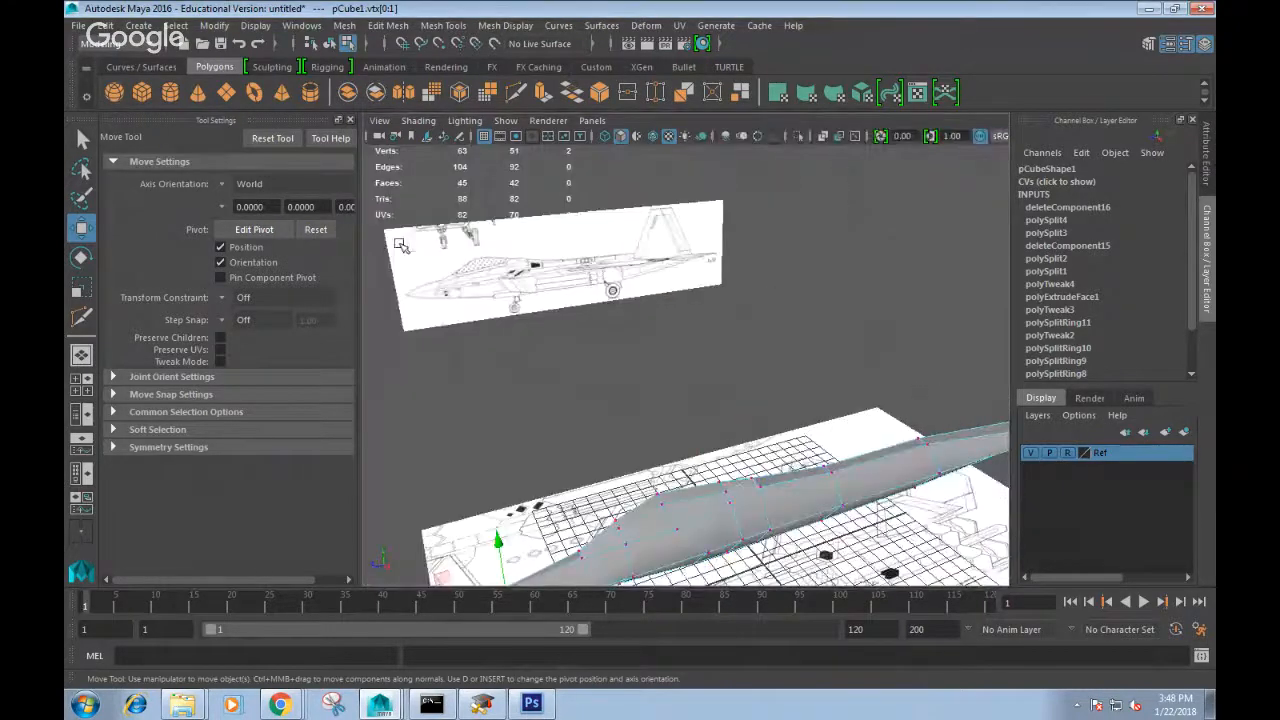
{"action": "left_click_drag", "start_coordinate": [724, 412], "coordinate": [763, 400], "text": "alt"}
{"action": "key", "text": "space"}
{"action": "scroll", "coordinate": [763, 400], "scroll_direction": "down", "scroll_amount": 3}
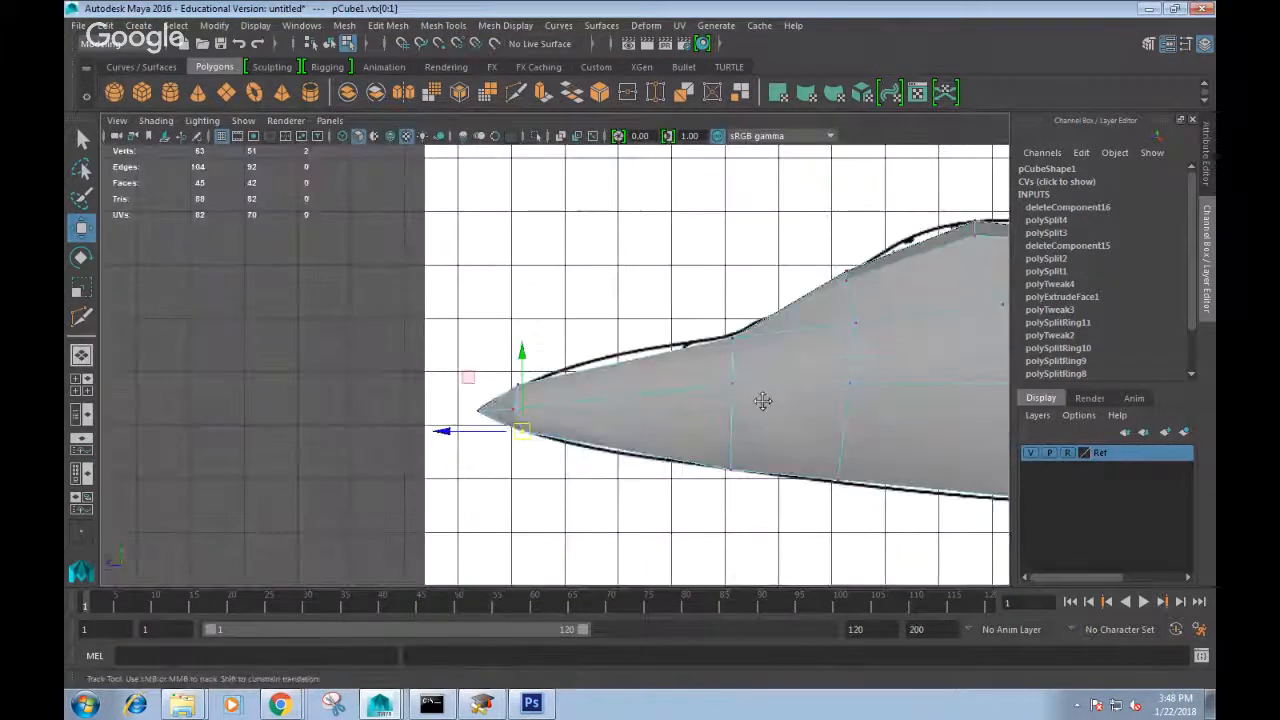
{"action": "middle_click_drag", "start_coordinate": [763, 400], "coordinate": [697, 396], "text": "alt"}
{"action": "middle_click_drag", "start_coordinate": [960, 402], "coordinate": [737, 406], "text": "alt"}
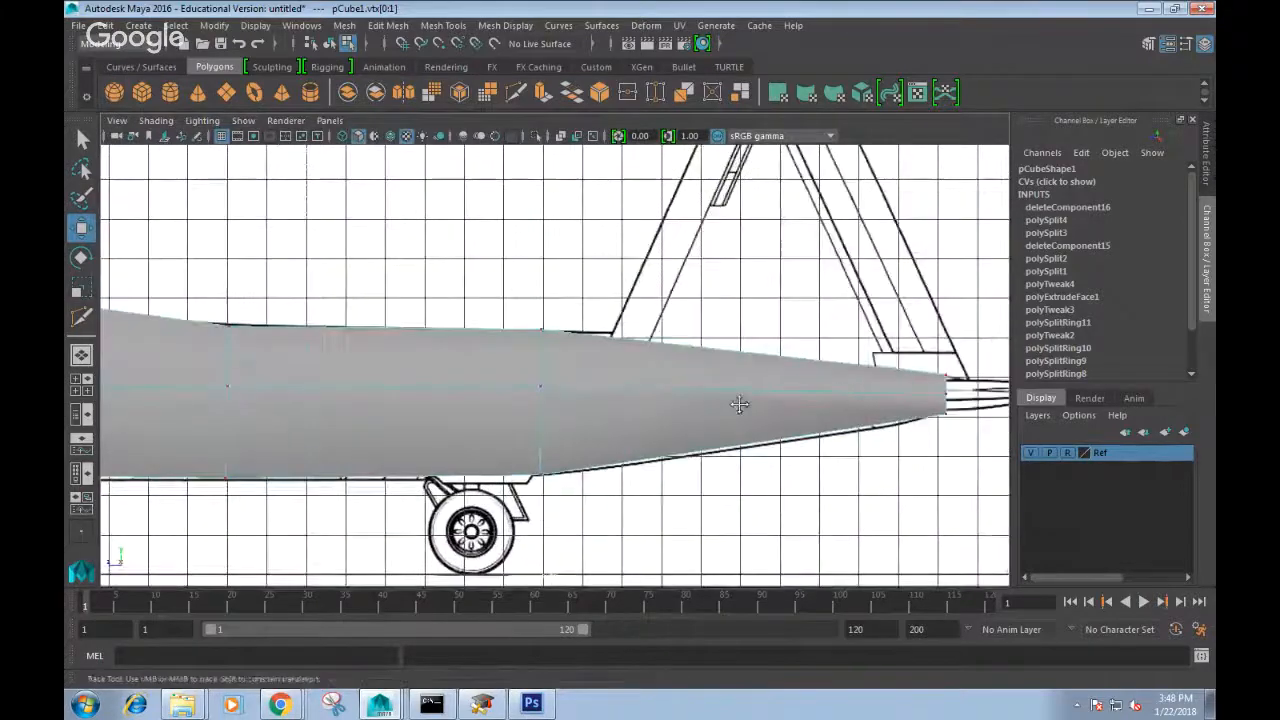
{"action": "middle_click_drag", "start_coordinate": [425, 407], "coordinate": [908, 409], "text": "alt"}
{"action": "left_click", "coordinate": [450, 380]}
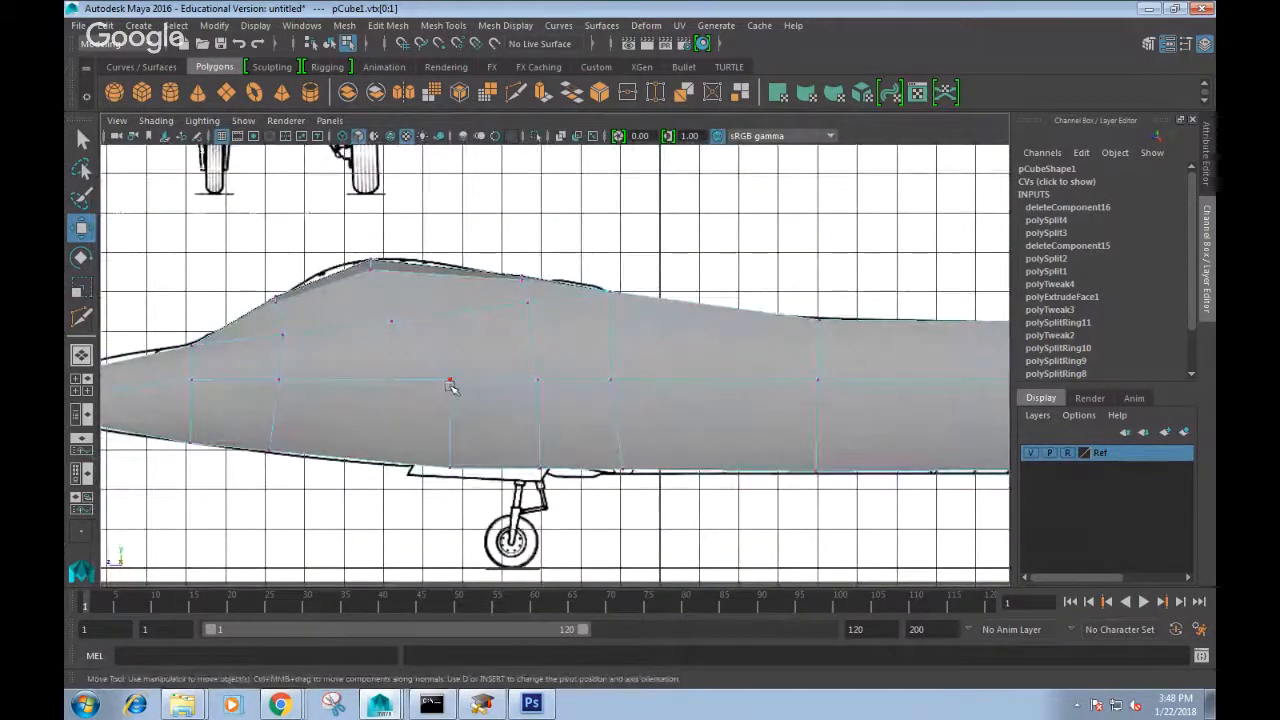
Fit the underside vertices from the nose gear back past the main gear to the belly outline in the side view.
{"action": "middle_click_drag", "start_coordinate": [465, 400], "coordinate": [487, 360], "text": "alt"}
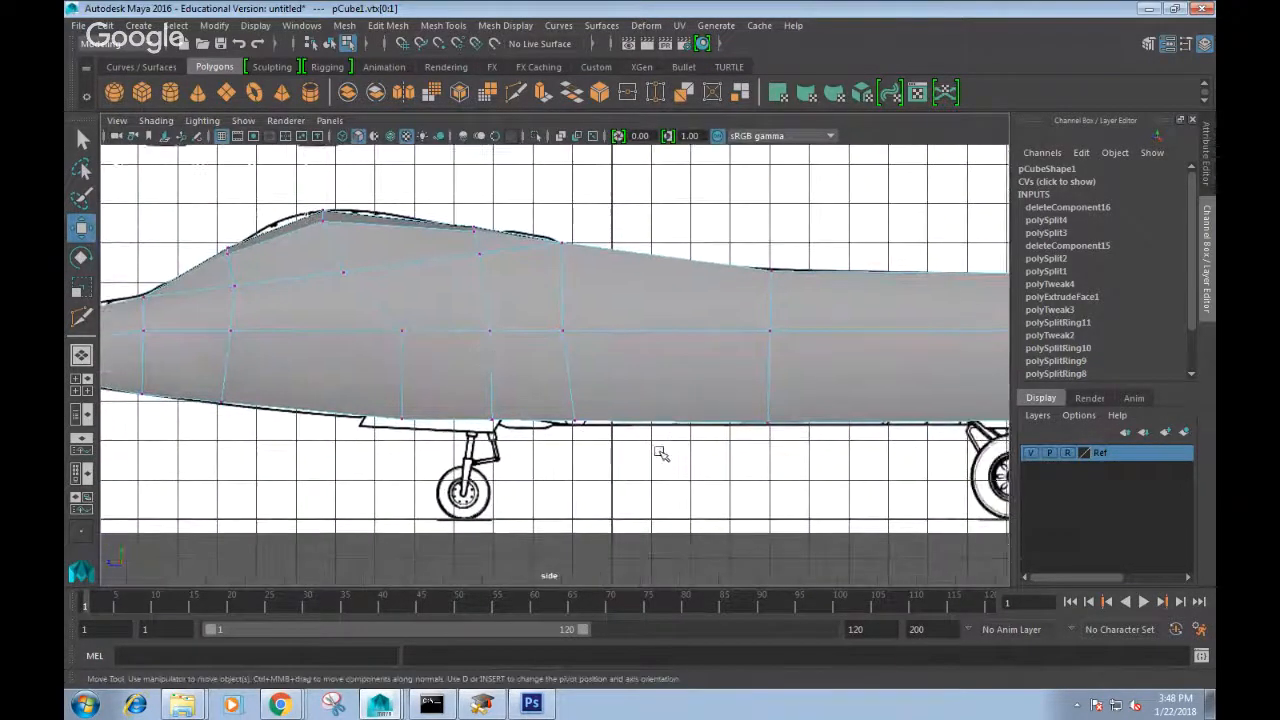
{"action": "left_click", "coordinate": [490, 386]}
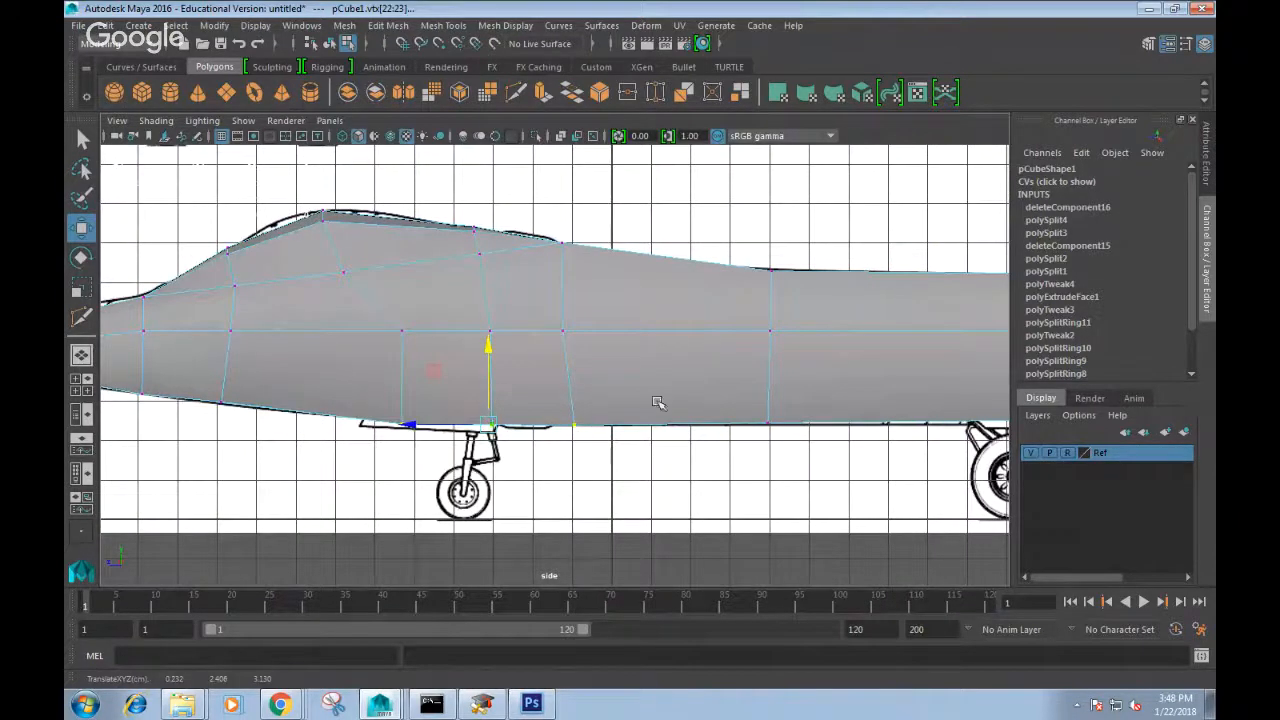
{"action": "middle_click_drag", "start_coordinate": [790, 425], "coordinate": [620, 420], "text": "alt"}
{"action": "left_click_drag", "start_coordinate": [595, 402], "coordinate": [597, 402]}
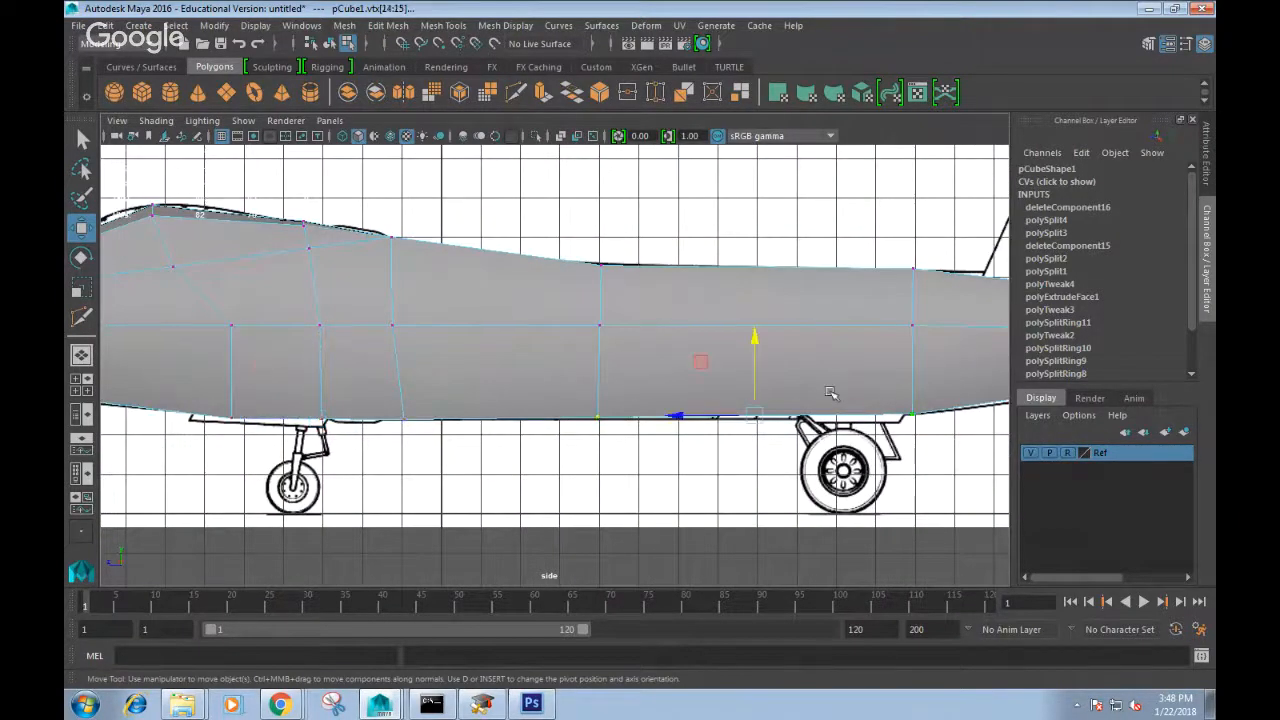
{"action": "left_click_drag", "start_coordinate": [755, 368], "coordinate": [755, 367]}
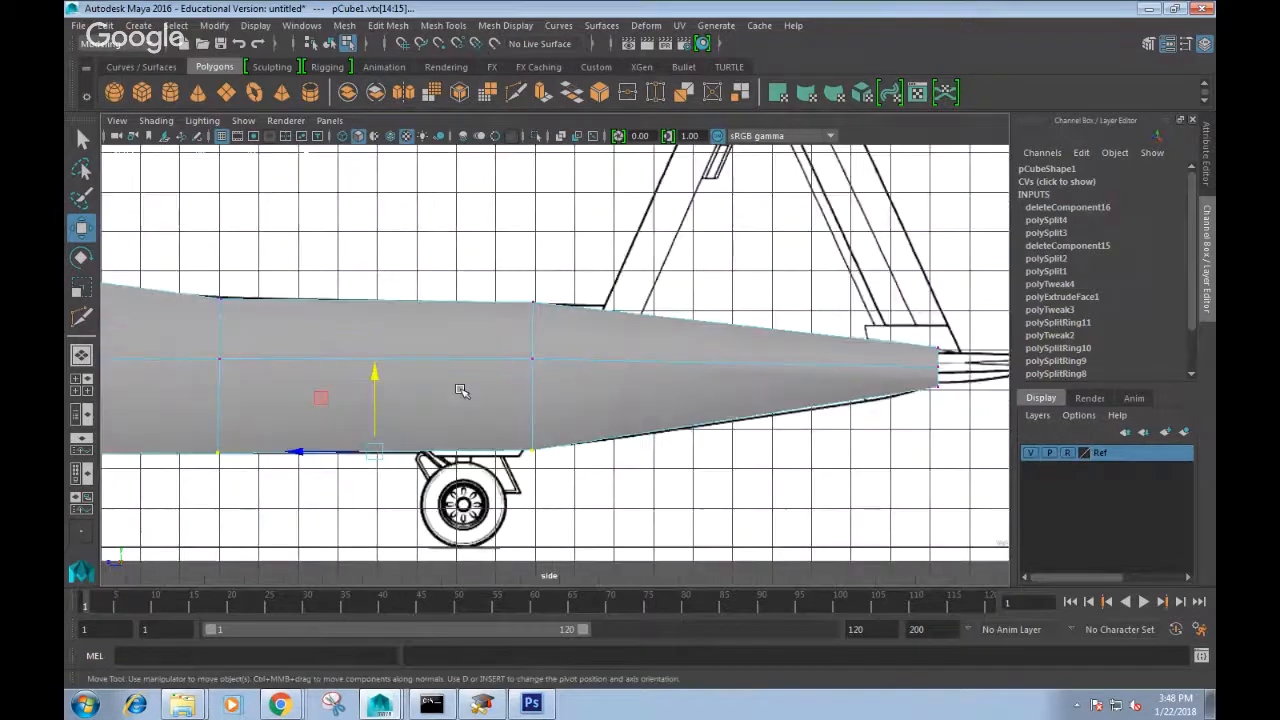
{"action": "left_click_drag", "start_coordinate": [806, 401], "coordinate": [800, 398]}
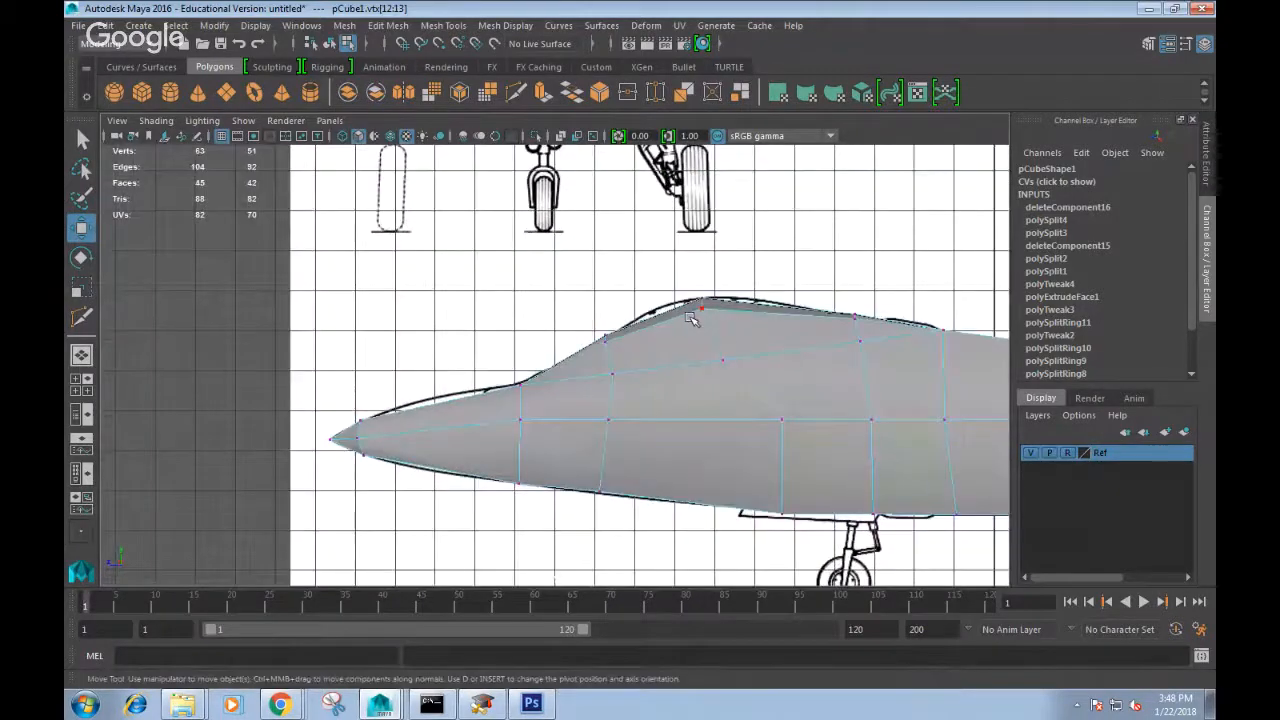
{"action": "left_click", "coordinate": [698, 310]}
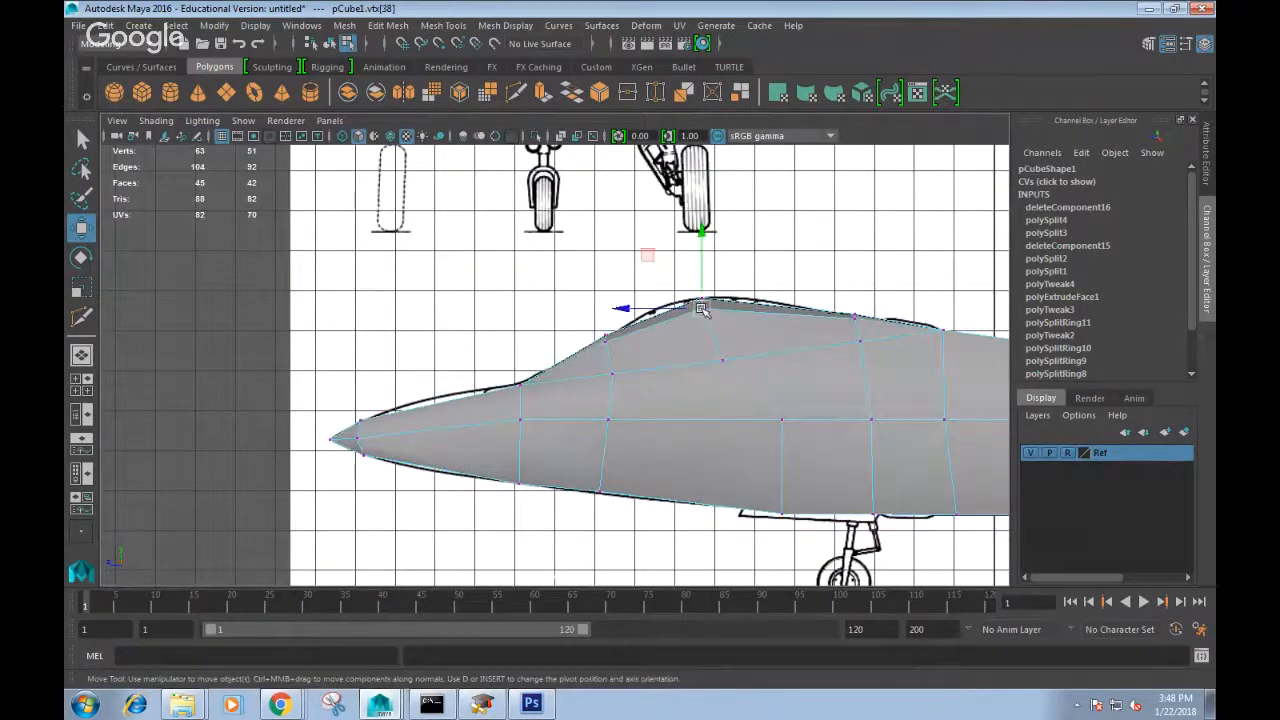
{"action": "middle_click_drag", "start_coordinate": [845, 325], "coordinate": [770, 335], "text": "alt"}
{"action": "left_click", "coordinate": [779, 327]}
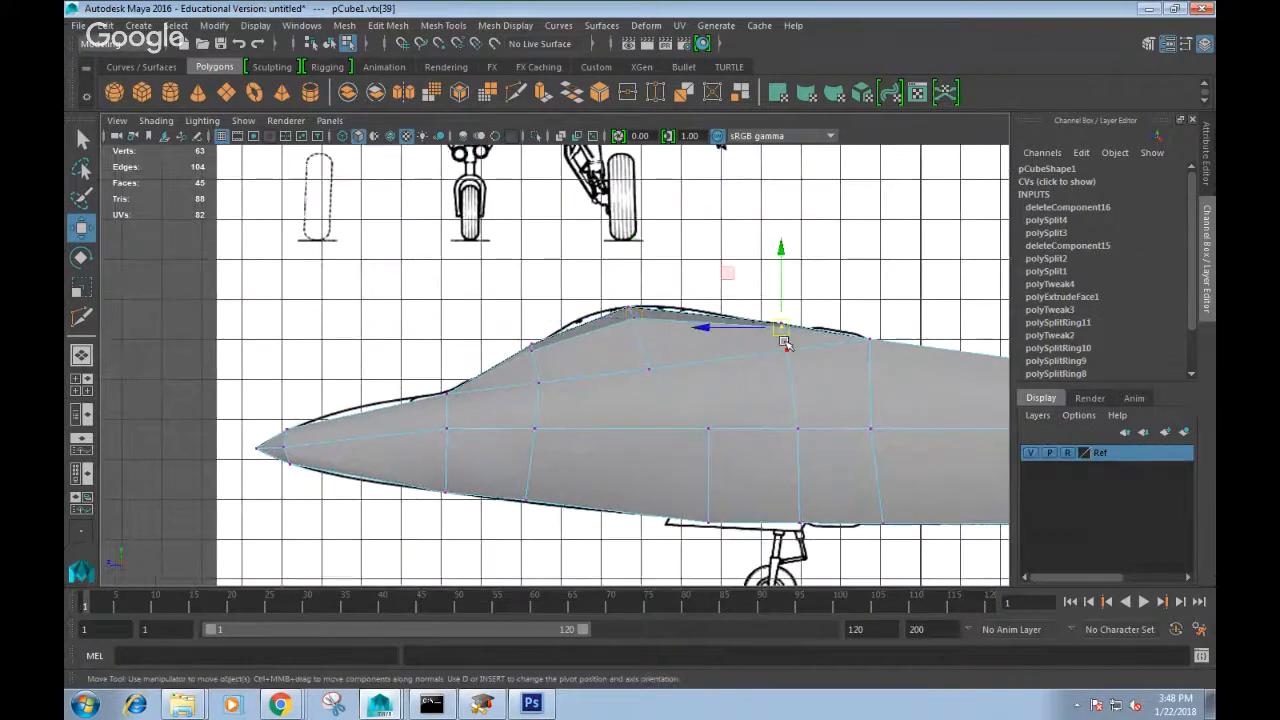
{"action": "middle_click_drag", "start_coordinate": [585, 369], "coordinate": [760, 354], "text": "alt"}
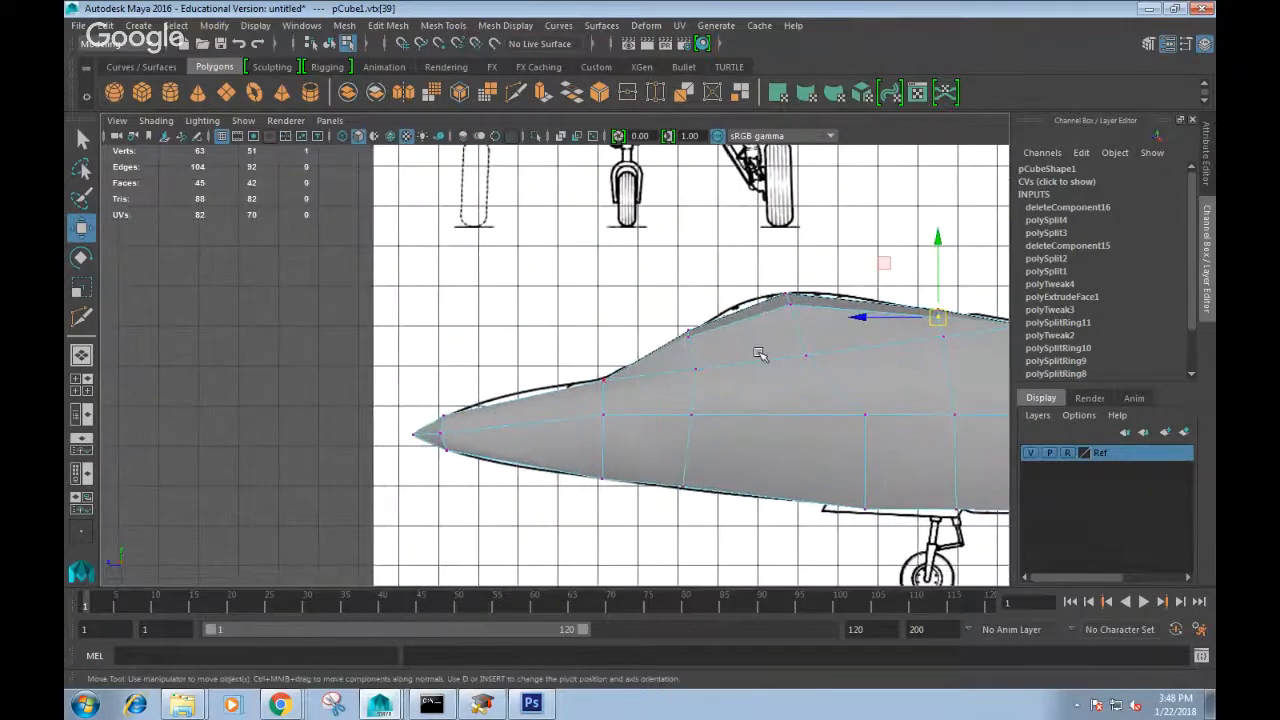
Insert an edge loop around the nose, about halfway between the nose tip ring and the windscreen base.
{"action": "left_click", "coordinate": [521, 418]}
{"action": "right_click_drag", "start_coordinate": [521, 424], "coordinate": [521, 198]}
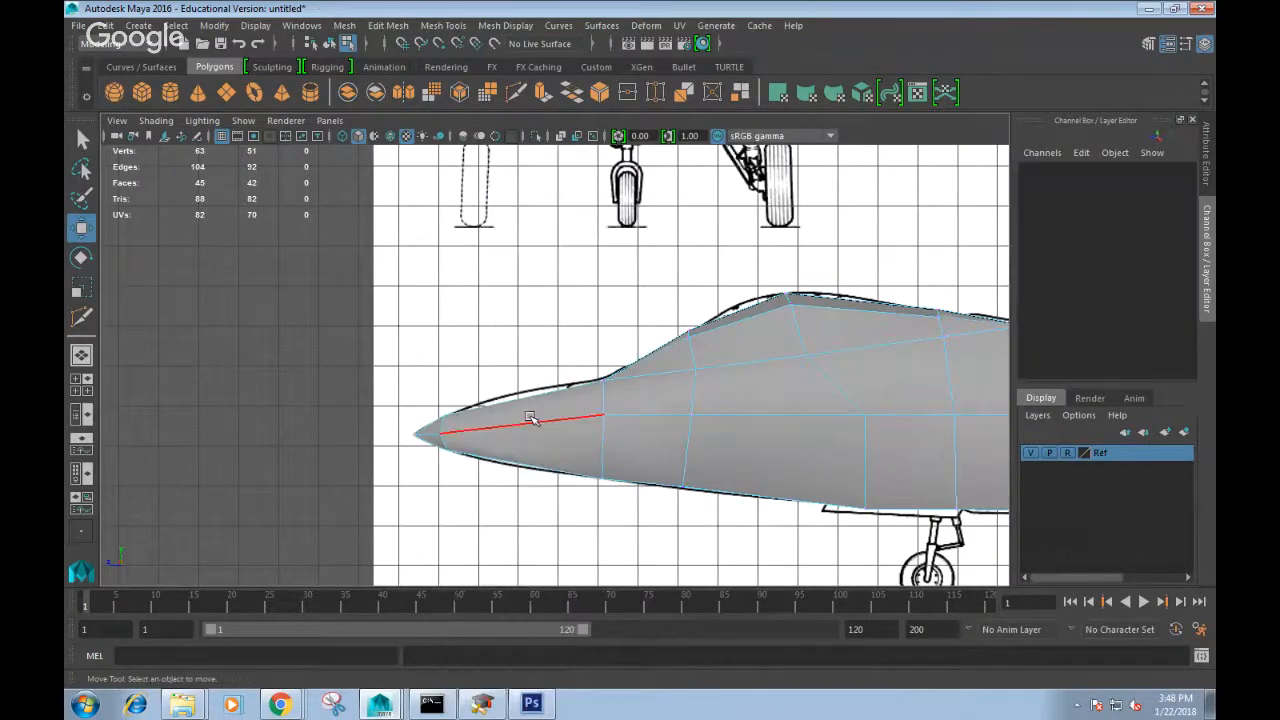
{"action": "left_click", "coordinate": [526, 425]}
{"action": "right_click_drag", "start_coordinate": [527, 423], "coordinate": [518, 532], "text": "shift"}
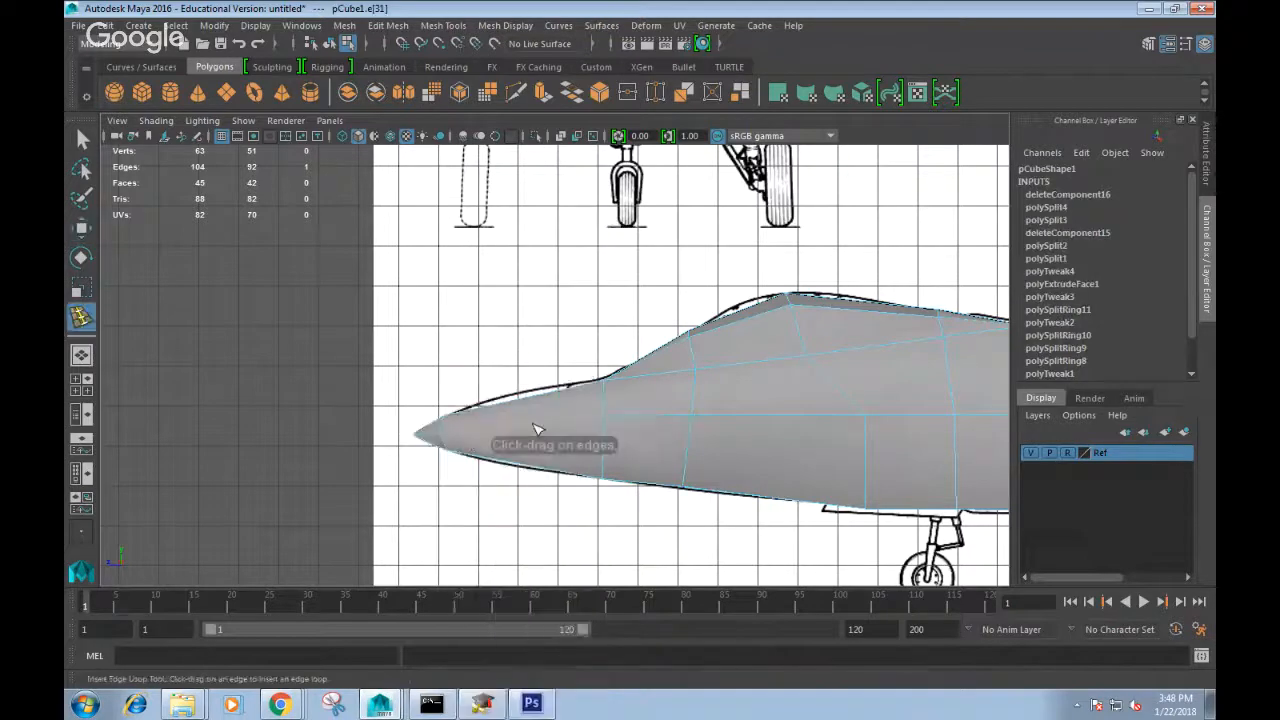
{"action": "left_click", "coordinate": [529, 440]}
{"action": "key", "text": "q"}
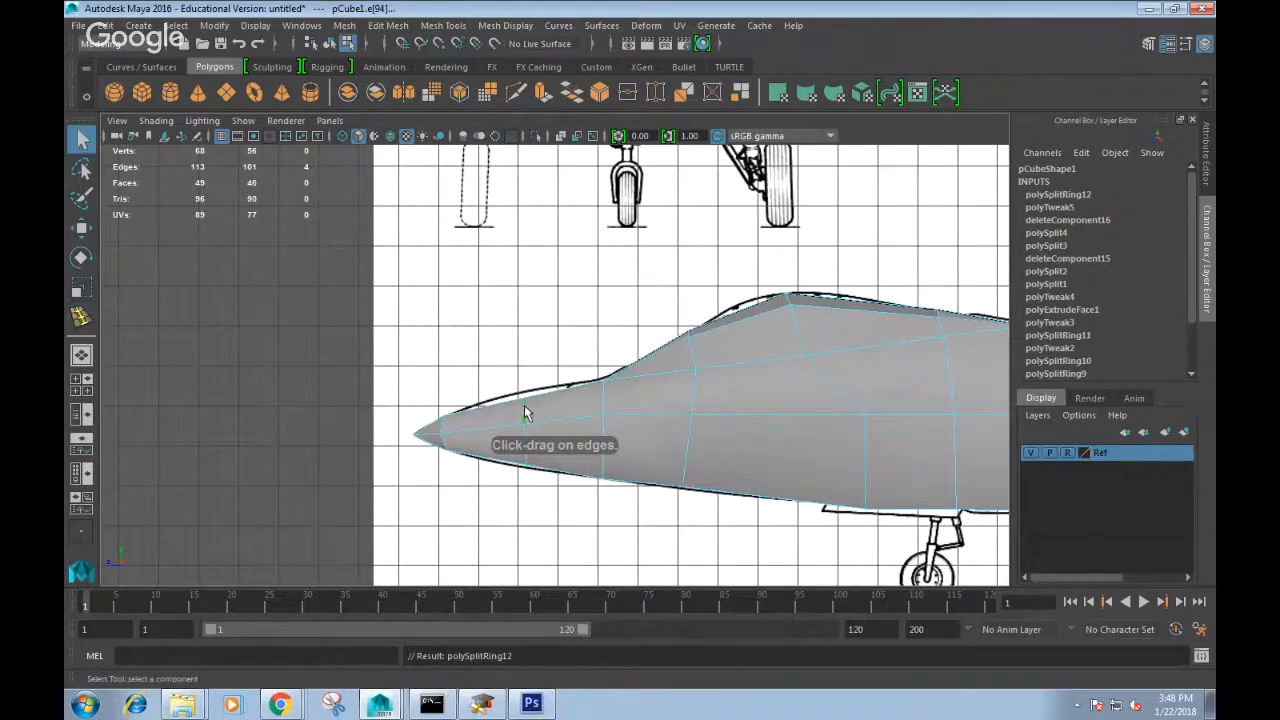
Move the new loop's upper and lower vertex pairs and the lower pair beneath the windscreen onto the side outline.
{"action": "right_click_drag", "start_coordinate": [523, 245], "coordinate": [450, 262]}
{"action": "left_click", "coordinate": [539, 401]}
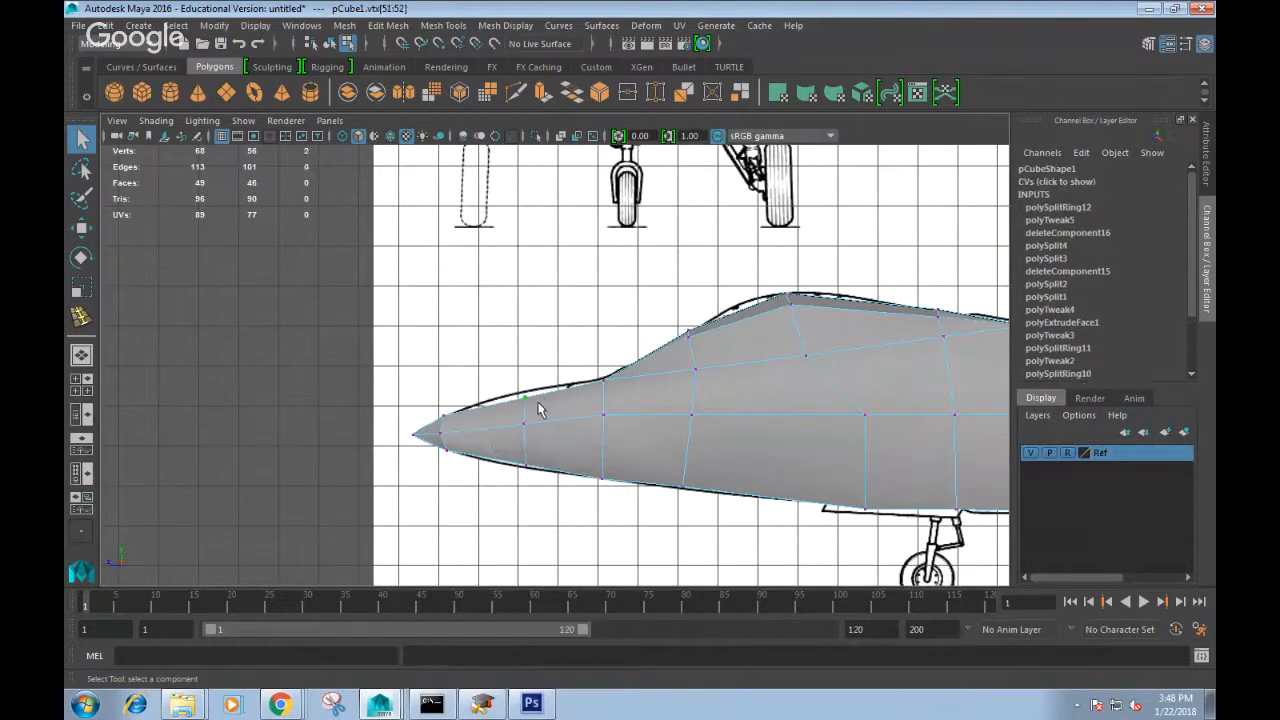
{"action": "key", "text": "w"}
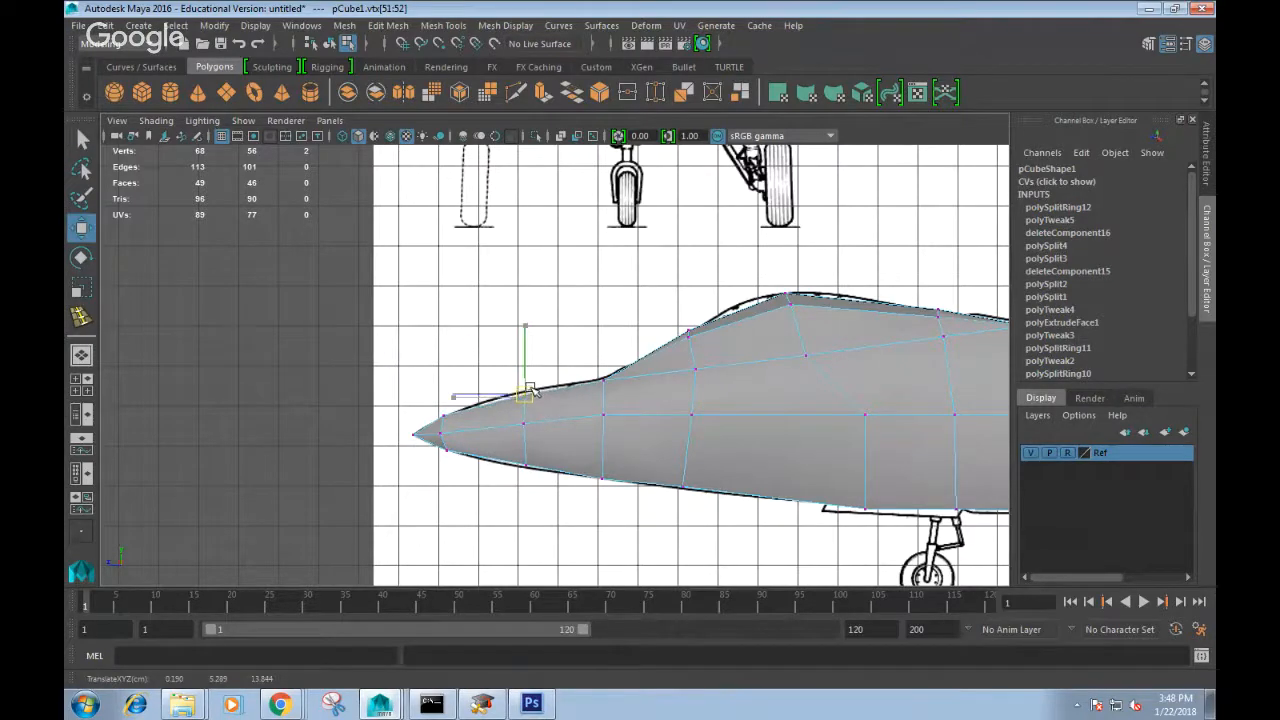
{"action": "left_click_drag", "start_coordinate": [543, 509], "coordinate": [505, 461]}
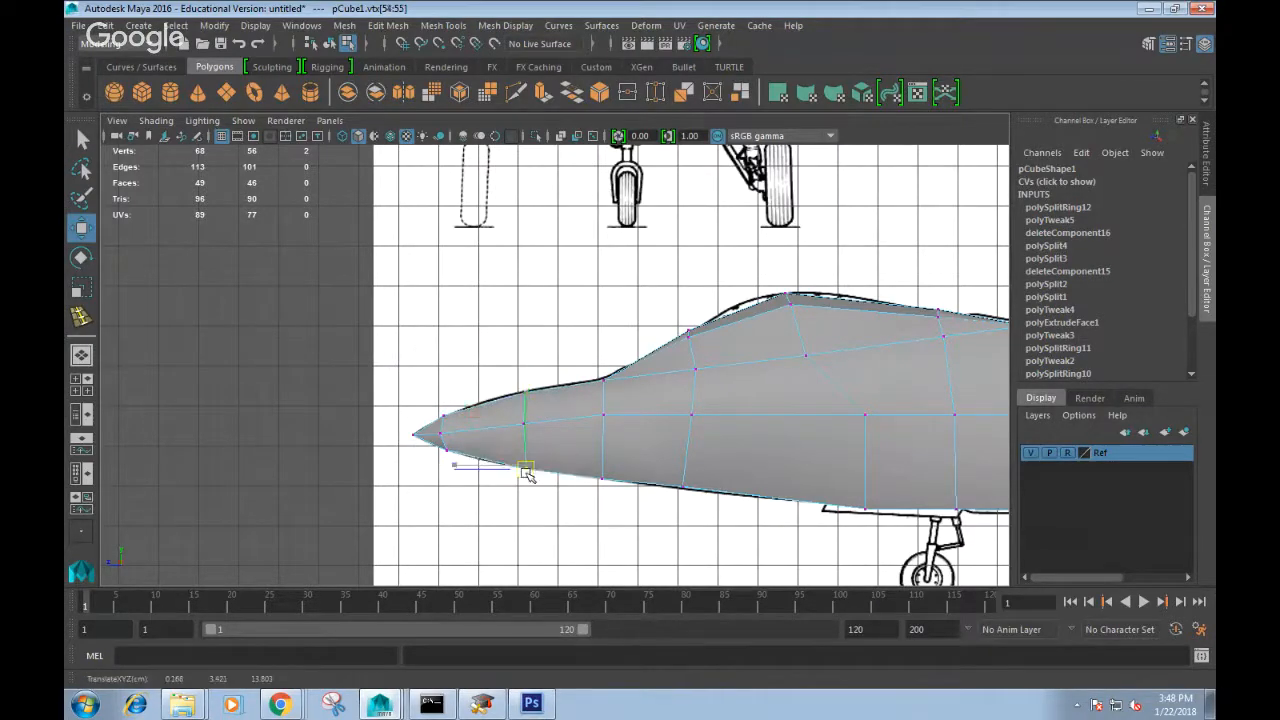
{"action": "middle_click_drag", "start_coordinate": [700, 463], "coordinate": [557, 441], "text": "alt"}
{"action": "left_click", "coordinate": [540, 468]}
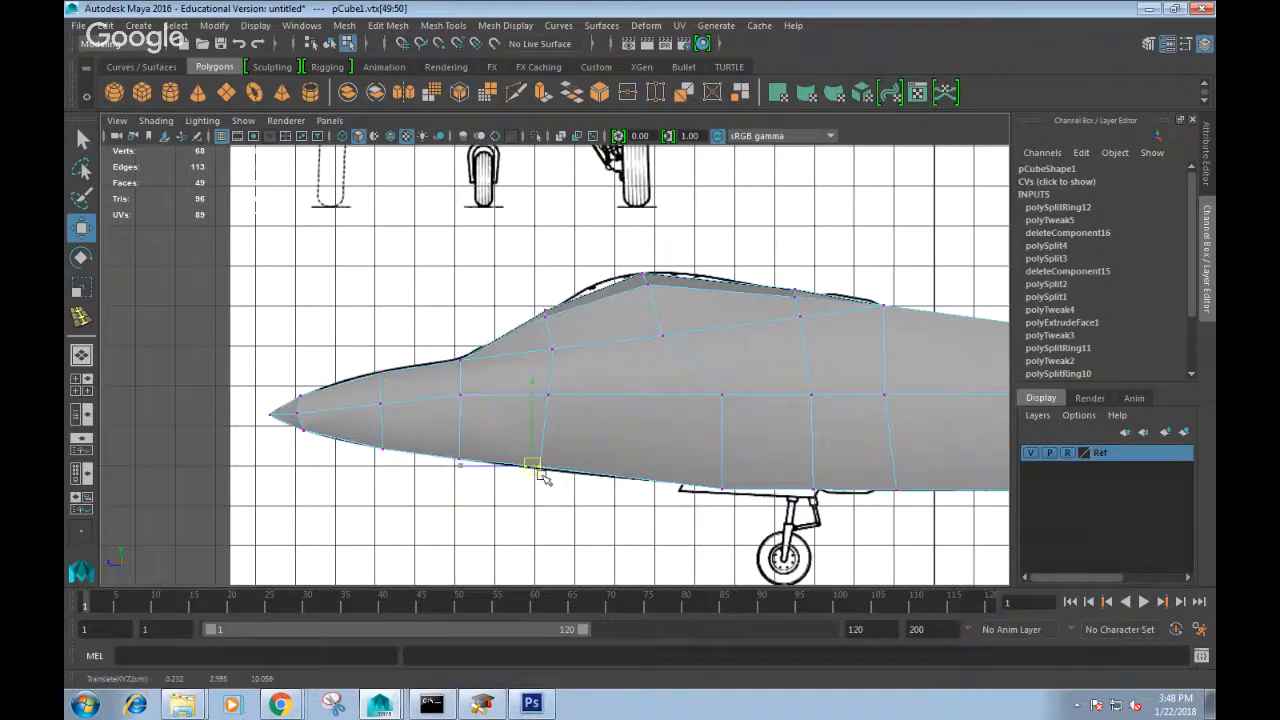
Shift the new nose loop's lower outer vertex slightly outward in the front view.
{"action": "scroll", "coordinate": [741, 456], "scroll_direction": "down", "scroll_amount": 2}
{"action": "middle_click_drag", "start_coordinate": [741, 456], "coordinate": [564, 449], "text": "alt"}
{"action": "scroll", "coordinate": [545, 445], "scroll_direction": "down", "scroll_amount": 2}
{"action": "key", "text": "space"}
{"action": "left_click_drag", "start_coordinate": [760, 420], "coordinate": [768, 384]}
{"action": "key", "text": "space"}
{"action": "left_click_drag", "start_coordinate": [686, 413], "coordinate": [690, 458]}
{"action": "scroll", "coordinate": [700, 434], "scroll_direction": "up", "scroll_amount": 2}
{"action": "middle_click_drag", "start_coordinate": [700, 434], "coordinate": [686, 380], "text": "alt"}
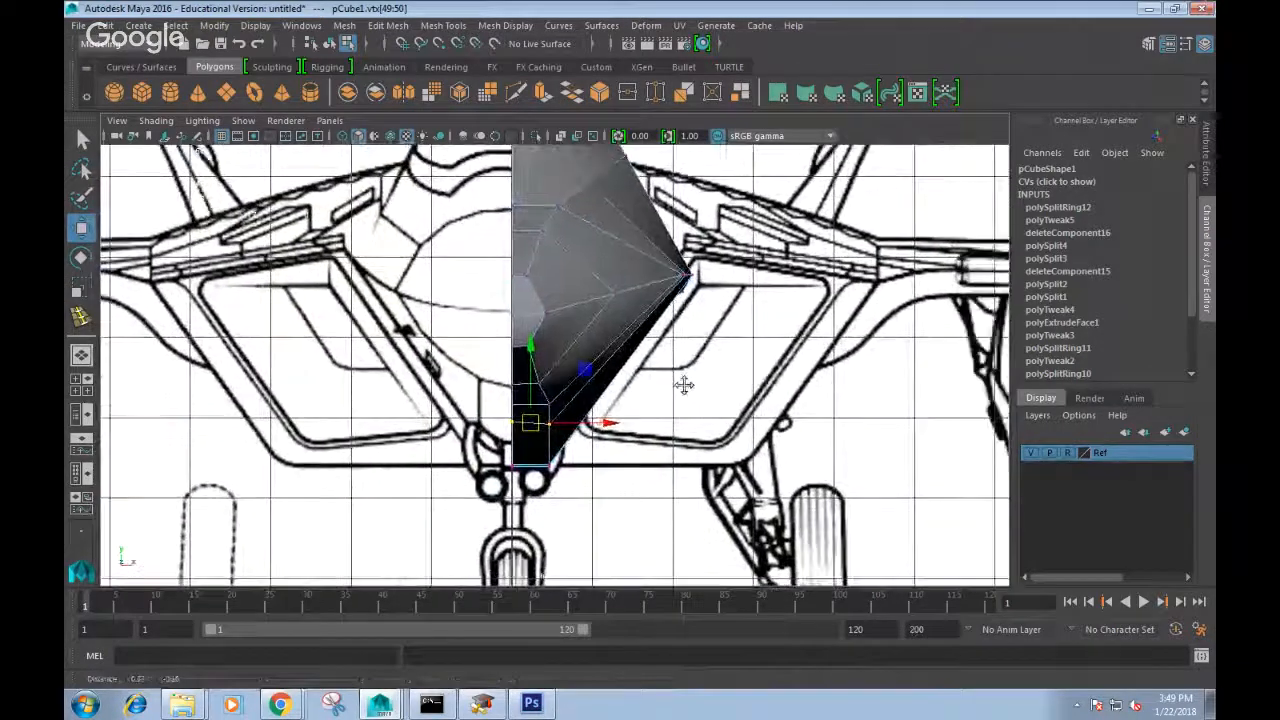
{"action": "left_click", "coordinate": [542, 382]}
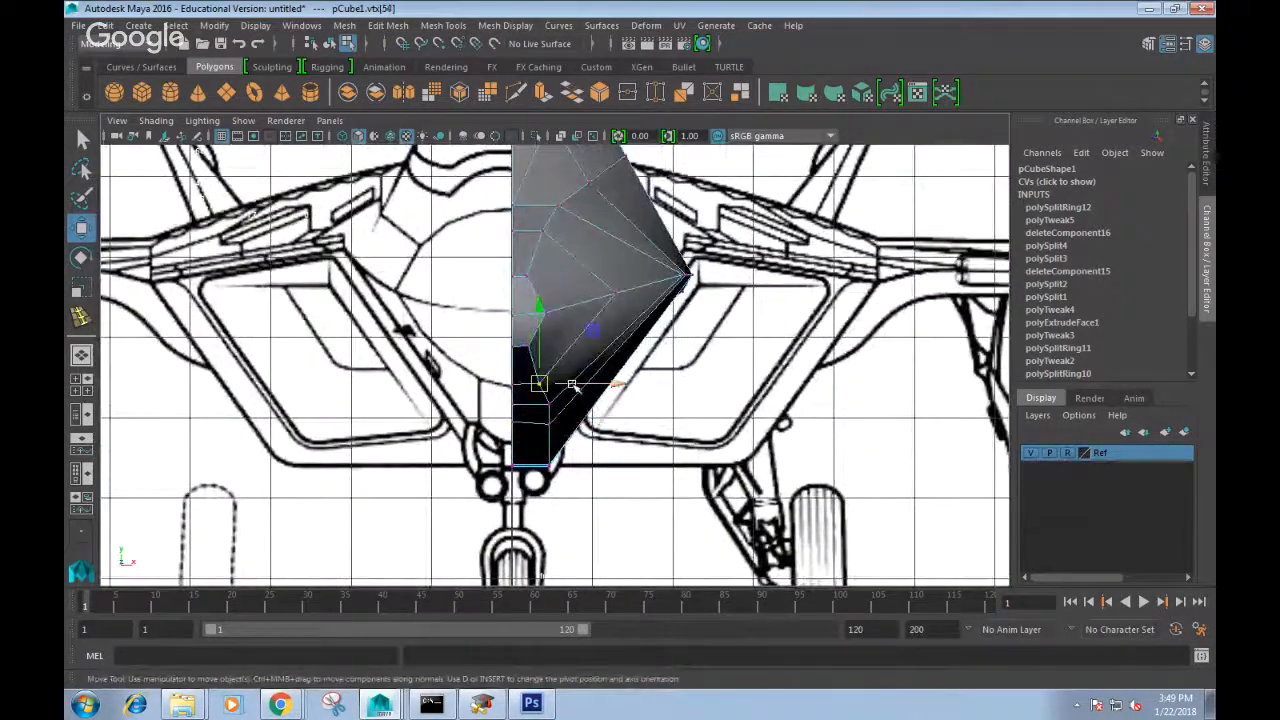
{"action": "left_click_drag", "start_coordinate": [572, 383], "coordinate": [580, 384]}
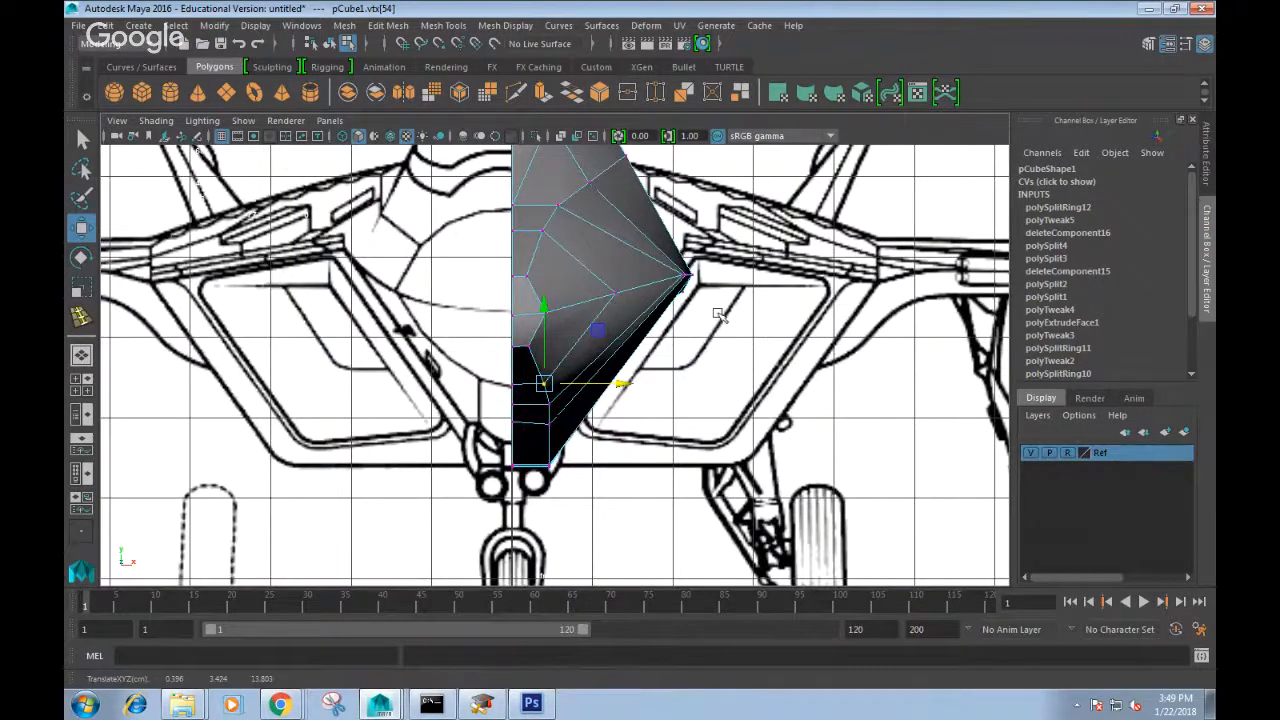
Switch from the front view to the side view and turn on X-Ray shading so the blueprint shows through the fuselage.
{"action": "middle_click_drag", "start_coordinate": [718, 316], "coordinate": [681, 376], "text": "alt"}
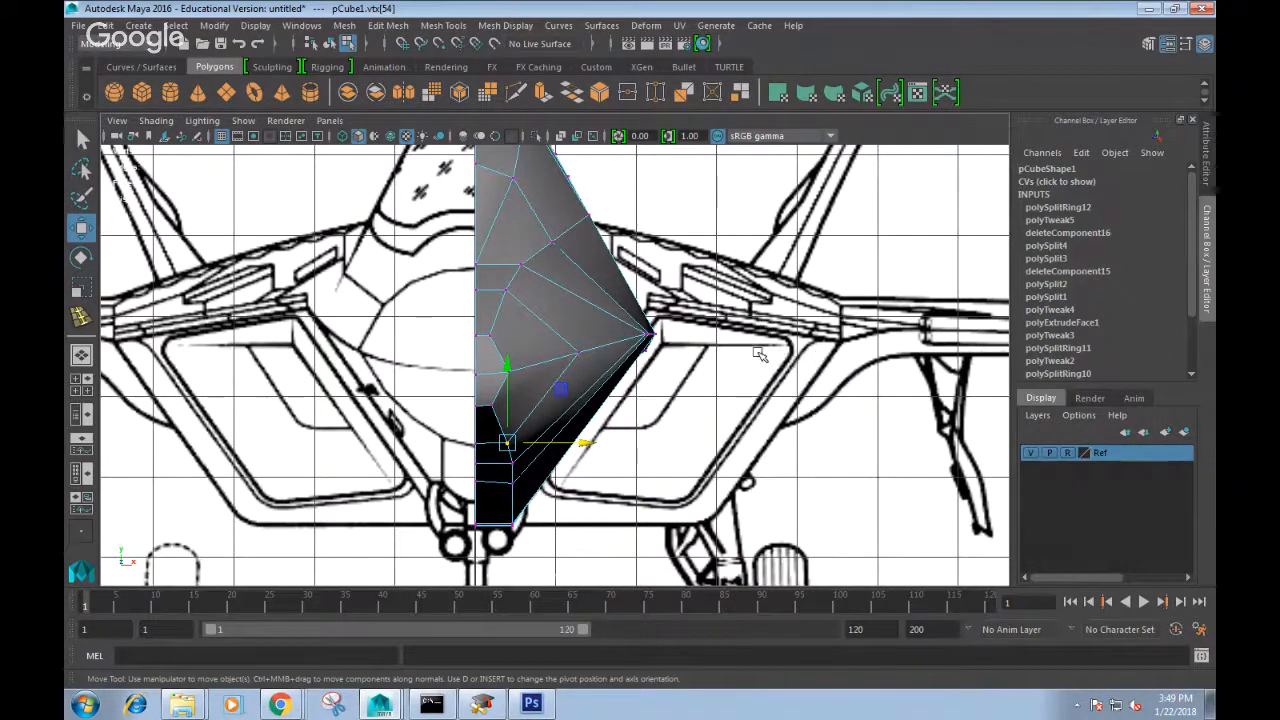
{"action": "middle_click_drag", "start_coordinate": [760, 354], "coordinate": [733, 311], "text": "alt"}
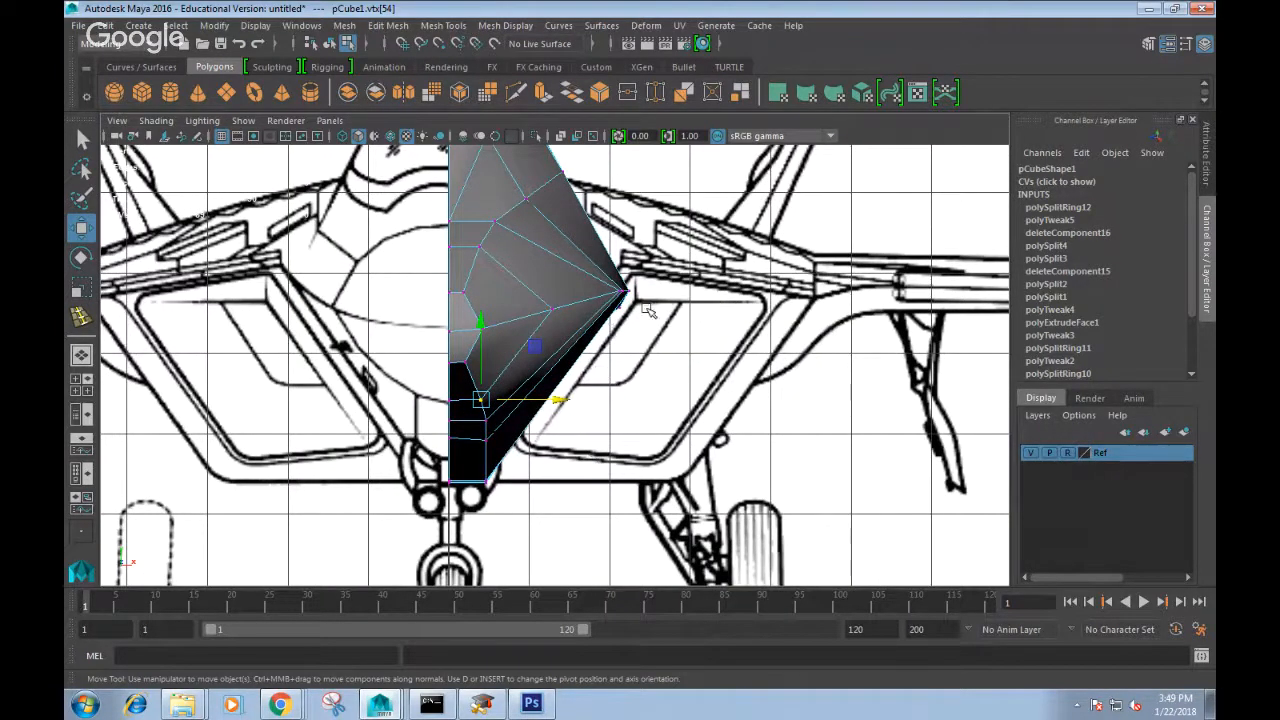
{"action": "scroll", "coordinate": [595, 401], "scroll_direction": "down", "scroll_amount": 2}
{"action": "key", "text": "space"}
{"action": "left_click_drag", "start_coordinate": [595, 400], "coordinate": [684, 398]}
{"action": "left_click", "coordinate": [145, 125]}
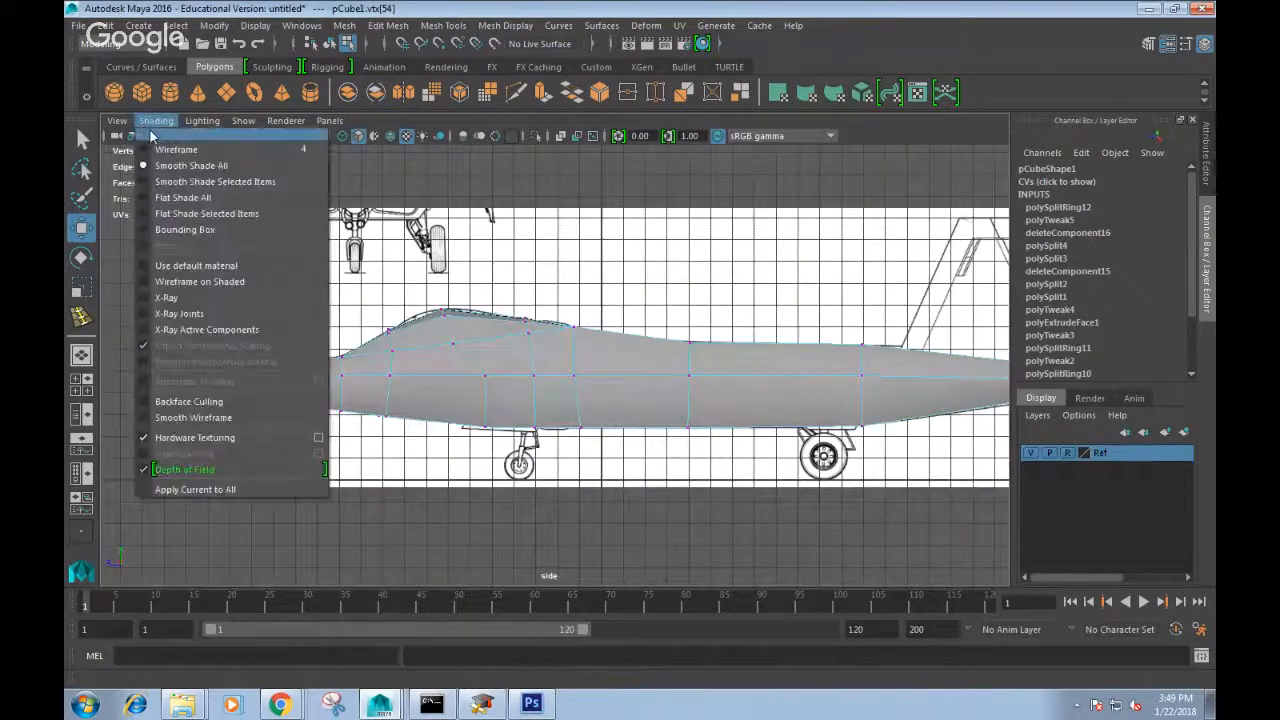
{"action": "left_click", "coordinate": [160, 303]}
{"action": "scroll", "coordinate": [307, 319], "scroll_direction": "up", "scroll_amount": 1}
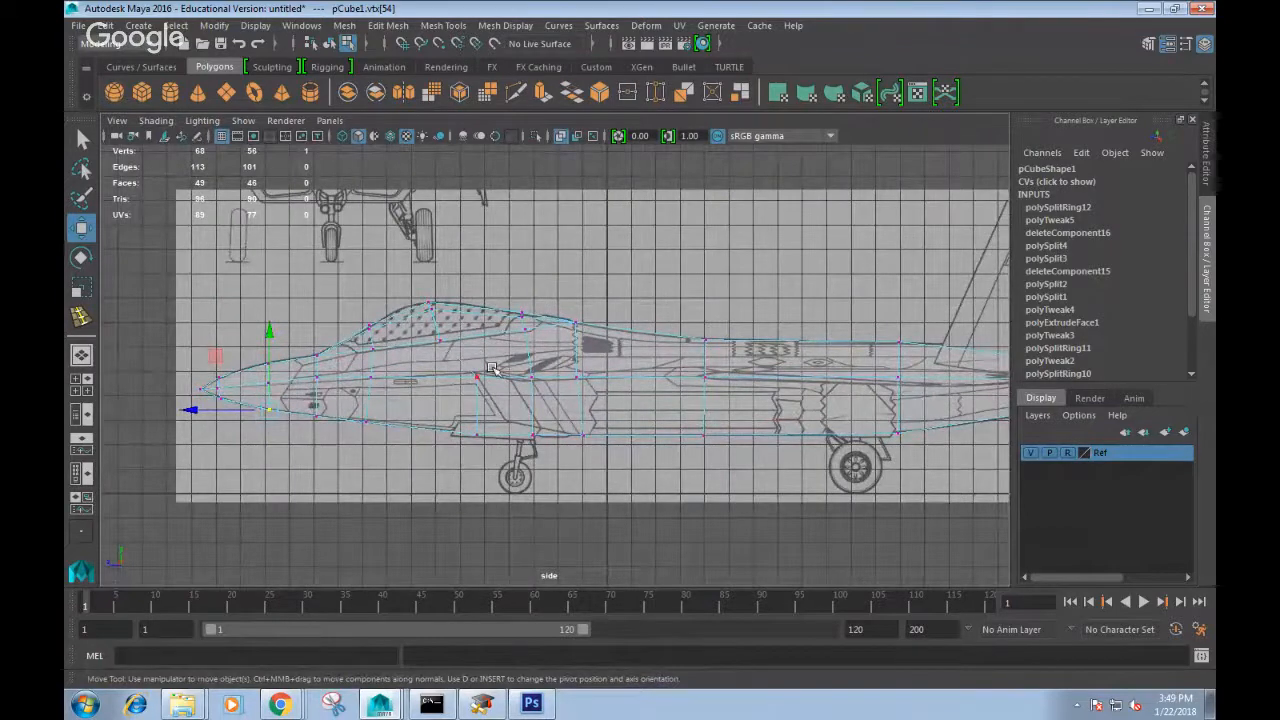
{"action": "scroll", "coordinate": [600, 420], "scroll_direction": "up", "scroll_amount": 2}
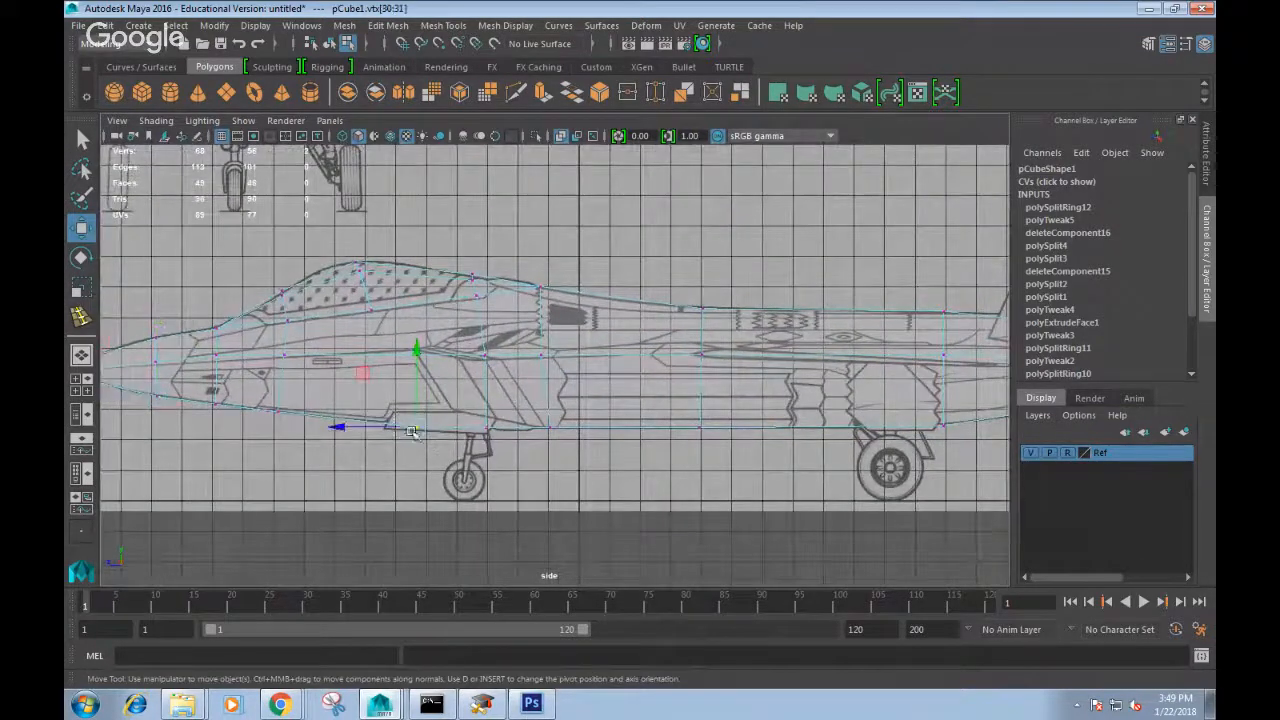
Align the vertices around the air intake and nose gear and the mid-fuselage vertex column with the side blueprint.
{"action": "left_click_drag", "start_coordinate": [444, 416], "coordinate": [512, 440]}
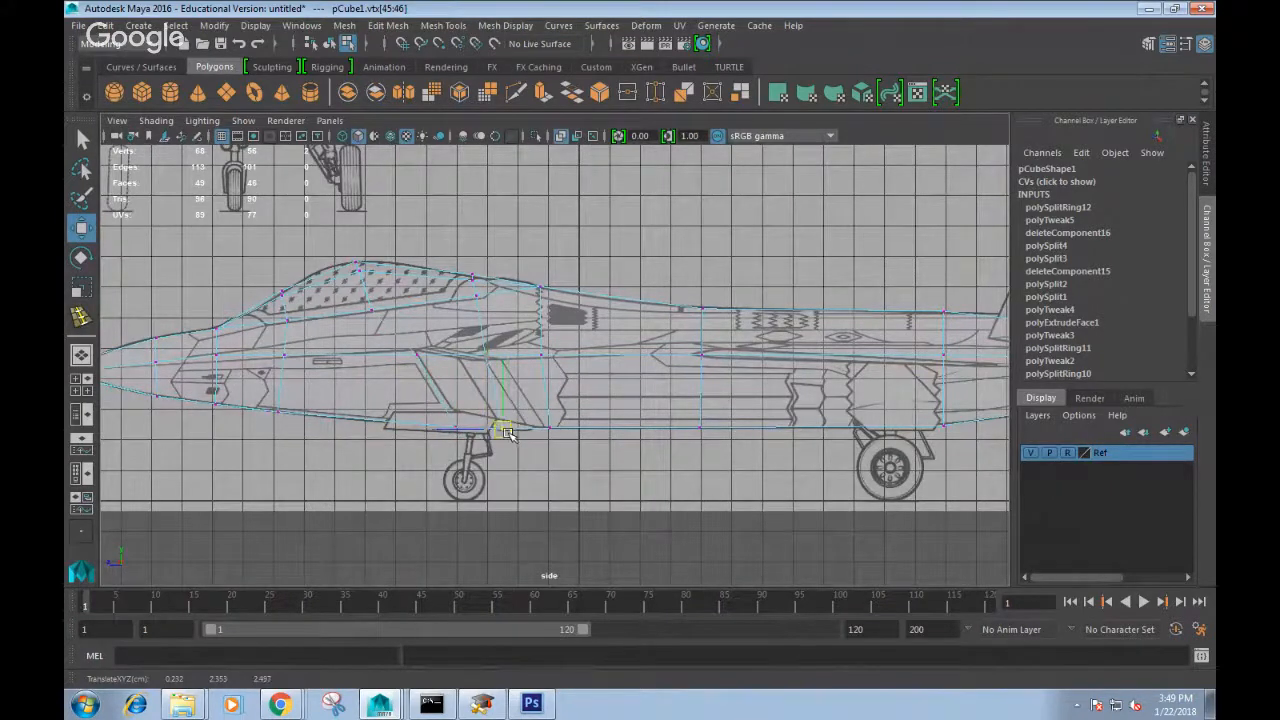
{"action": "left_click", "coordinate": [414, 353]}
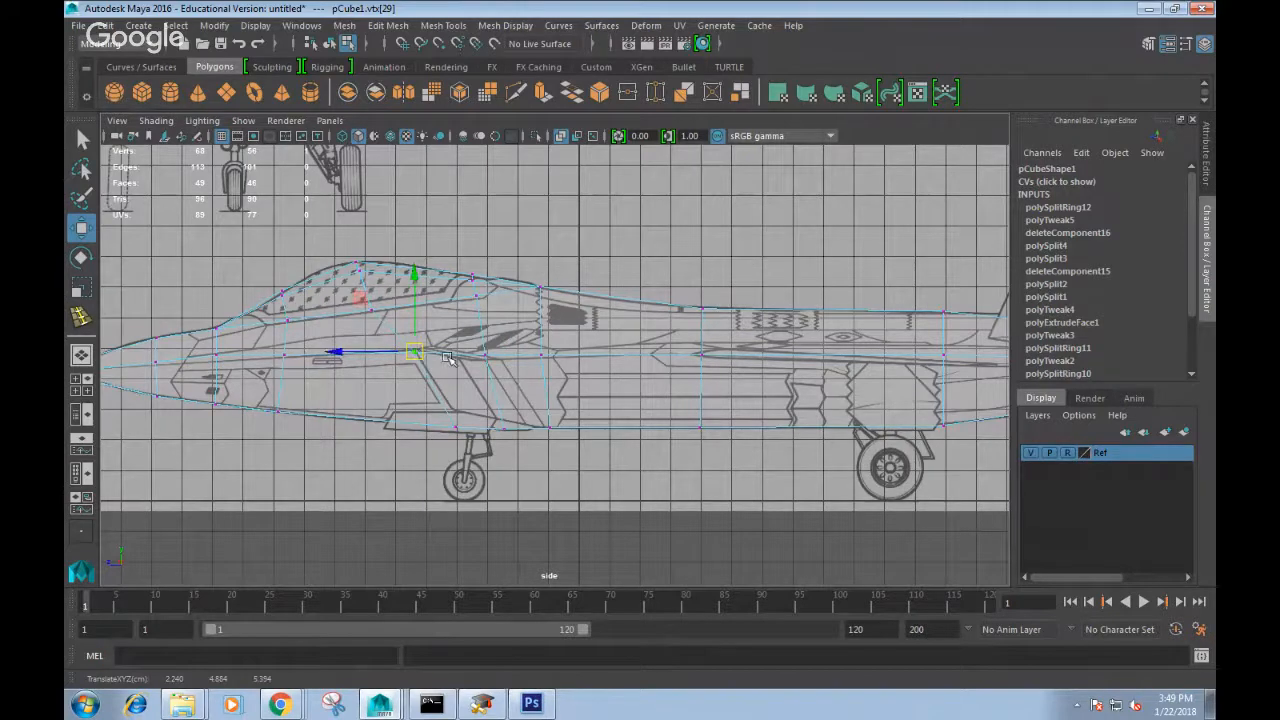
{"action": "middle_click_drag", "start_coordinate": [690, 348], "coordinate": [767, 328], "text": "alt"}
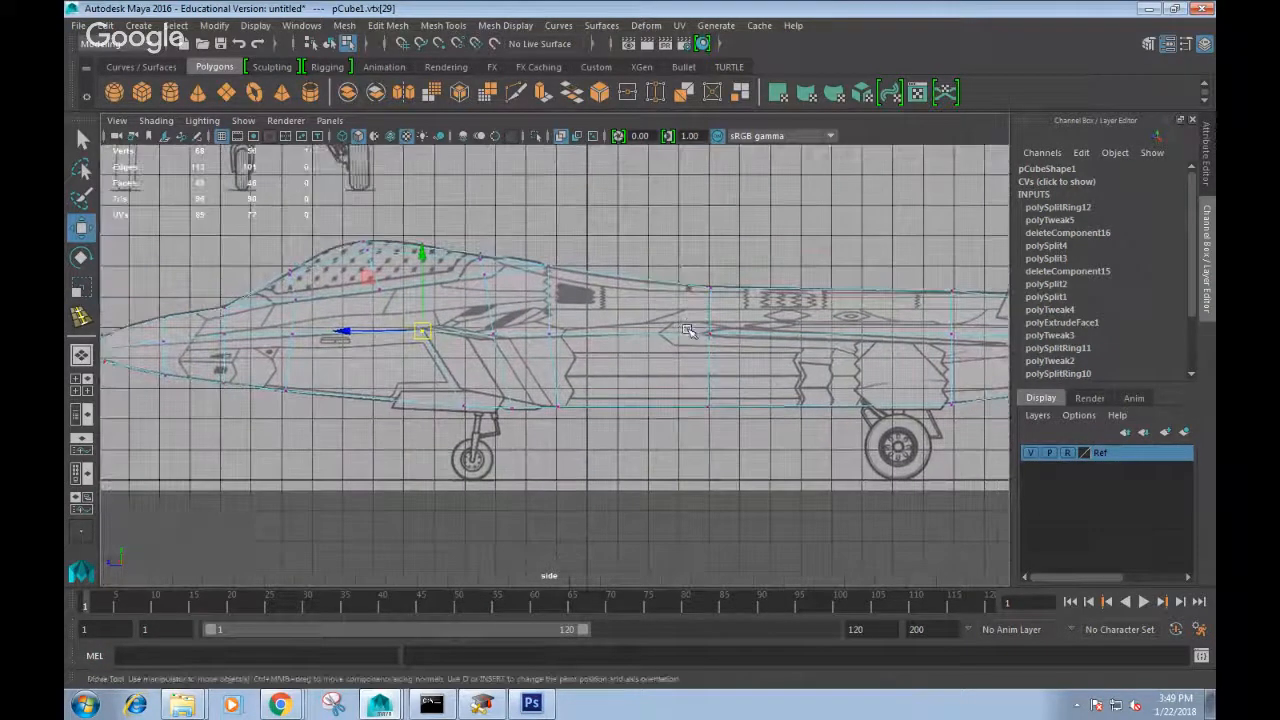
{"action": "middle_click_drag", "start_coordinate": [475, 348], "coordinate": [455, 360], "text": "alt"}
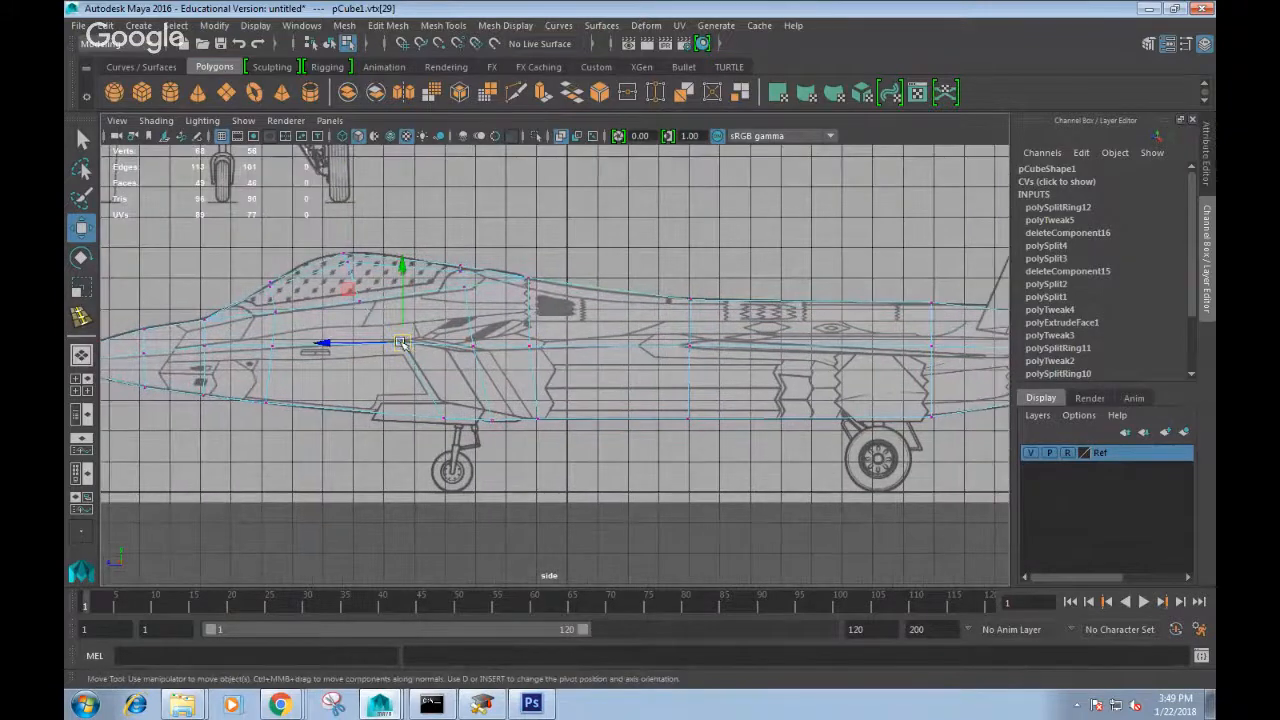
{"action": "mouse_move", "coordinate": [630, 349]}
{"action": "middle_mouse_down", "text": "alt"}
{"action": "mouse_move", "coordinate": [520, 355]}
{"action": "mouse_move", "coordinate": [606, 351]}
{"action": "middle_mouse_up", "text": "alt"}
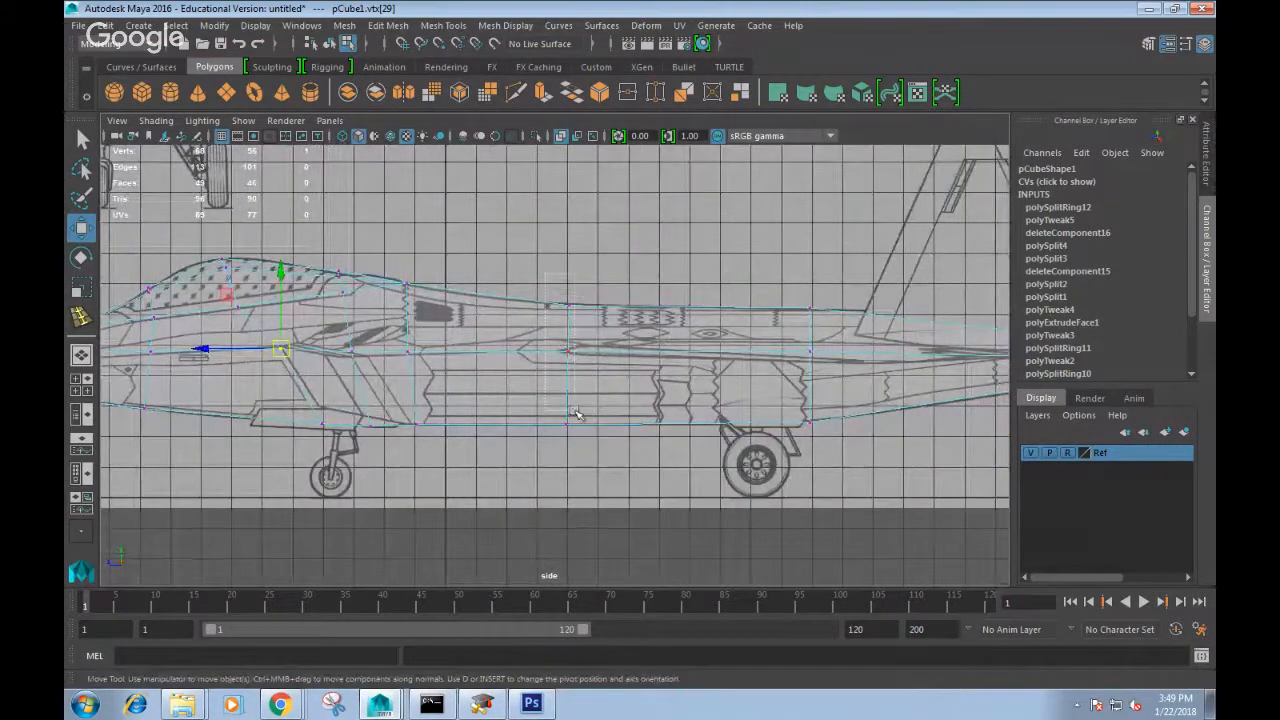
{"action": "left_click_drag", "start_coordinate": [588, 452], "coordinate": [563, 388]}
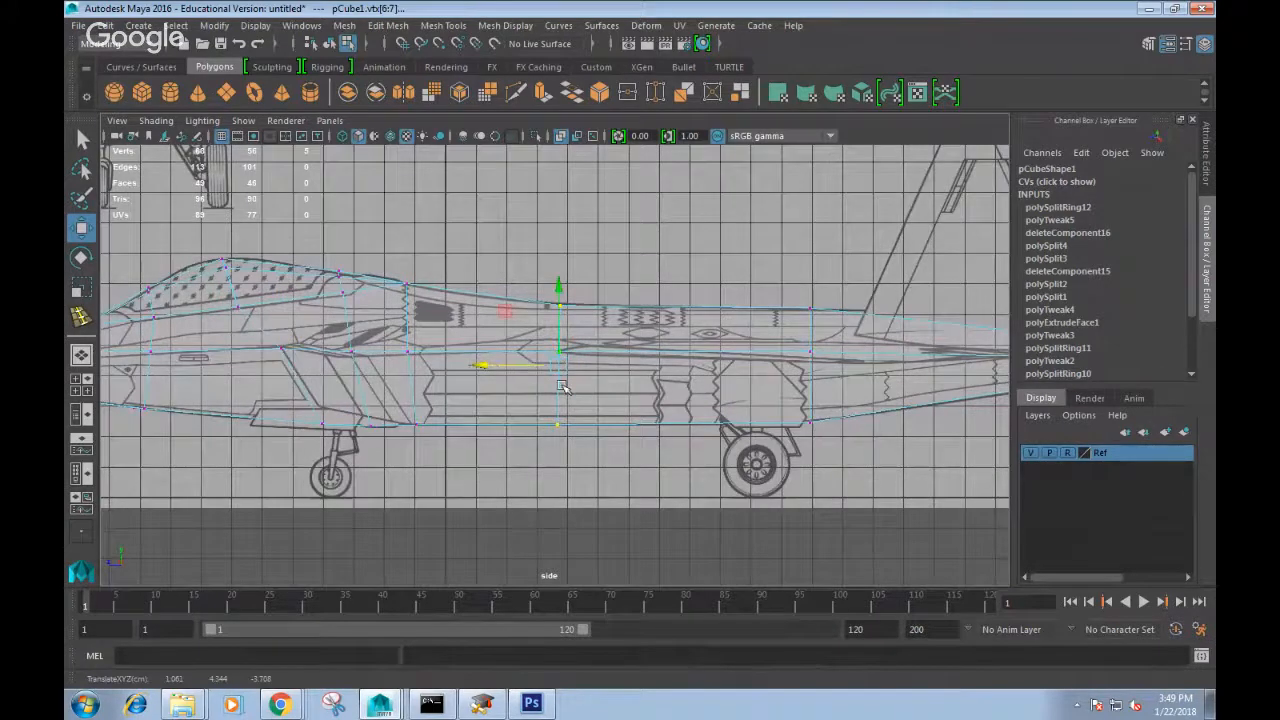
{"action": "mouse_move", "coordinate": [617, 362]}
{"action": "middle_mouse_down", "text": "alt"}
{"action": "mouse_move", "coordinate": [539, 364]}
{"action": "mouse_move", "coordinate": [615, 365]}
{"action": "middle_mouse_up", "text": "alt"}
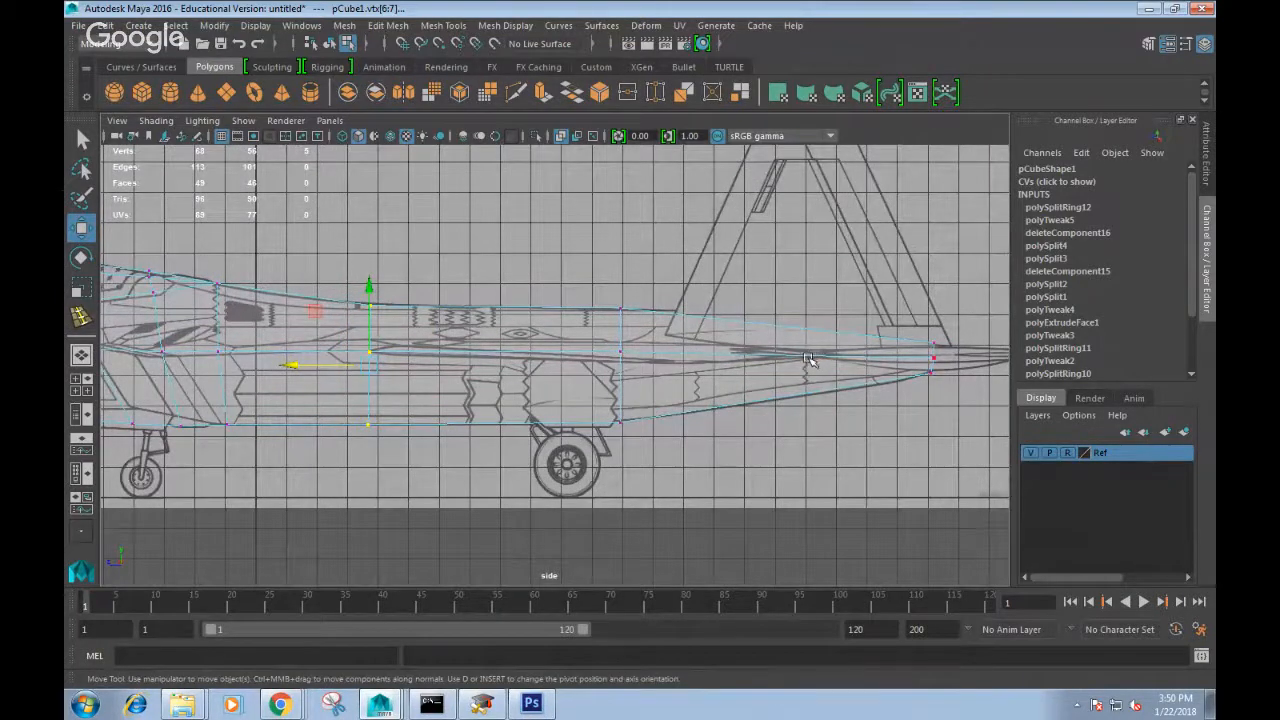
Switch to the top view and select the centre-line vertex at the fuselage's rear end over the tail blueprint.
{"action": "key", "text": "space"}
{"action": "left_click_drag", "start_coordinate": [808, 367], "coordinate": [703, 523]}
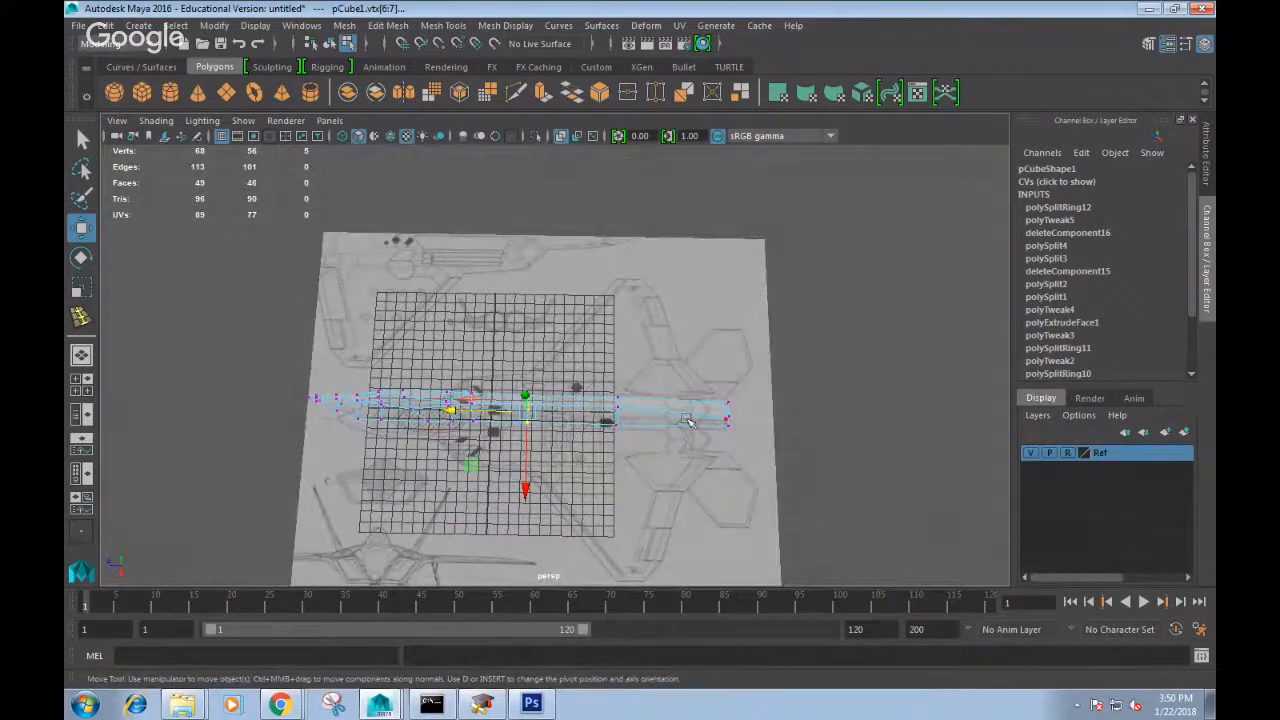
{"action": "key", "text": "space"}
{"action": "left_click_drag", "start_coordinate": [688, 414], "coordinate": [600, 416]}
{"action": "scroll", "coordinate": [688, 379], "scroll_direction": "down", "scroll_amount": 8}
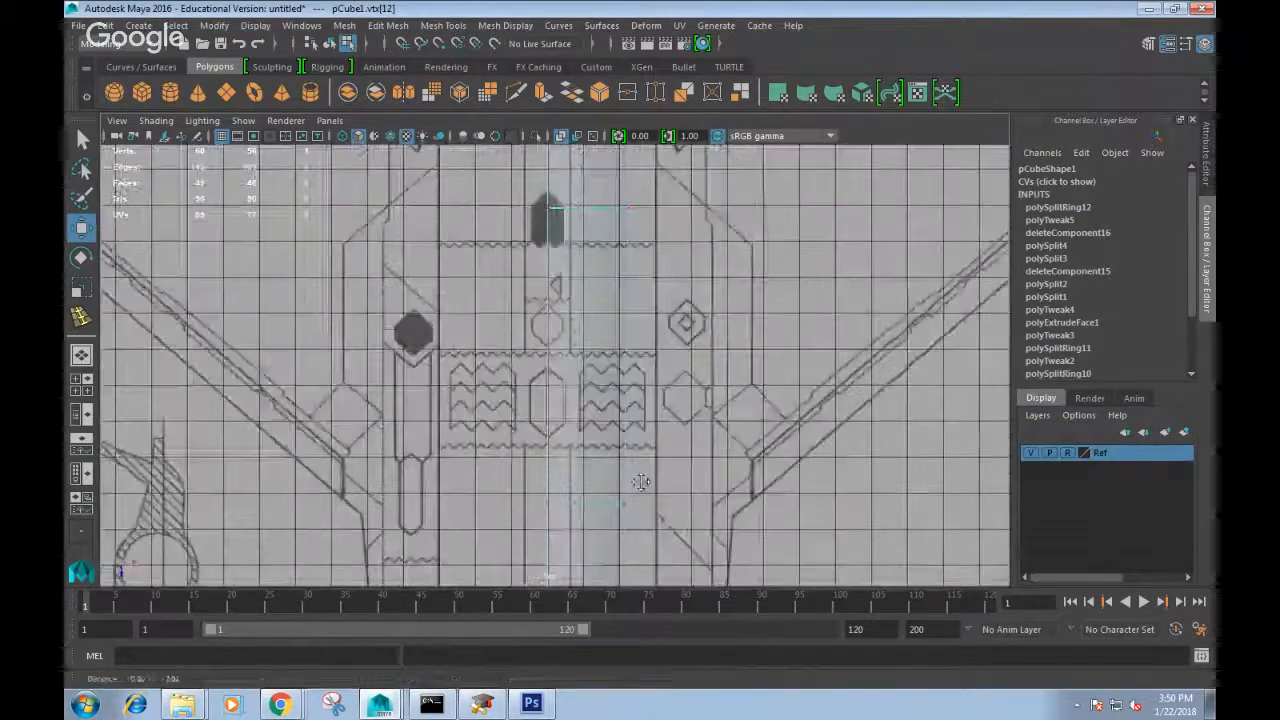
{"action": "scroll", "coordinate": [648, 468], "scroll_direction": "down", "scroll_amount": 5}
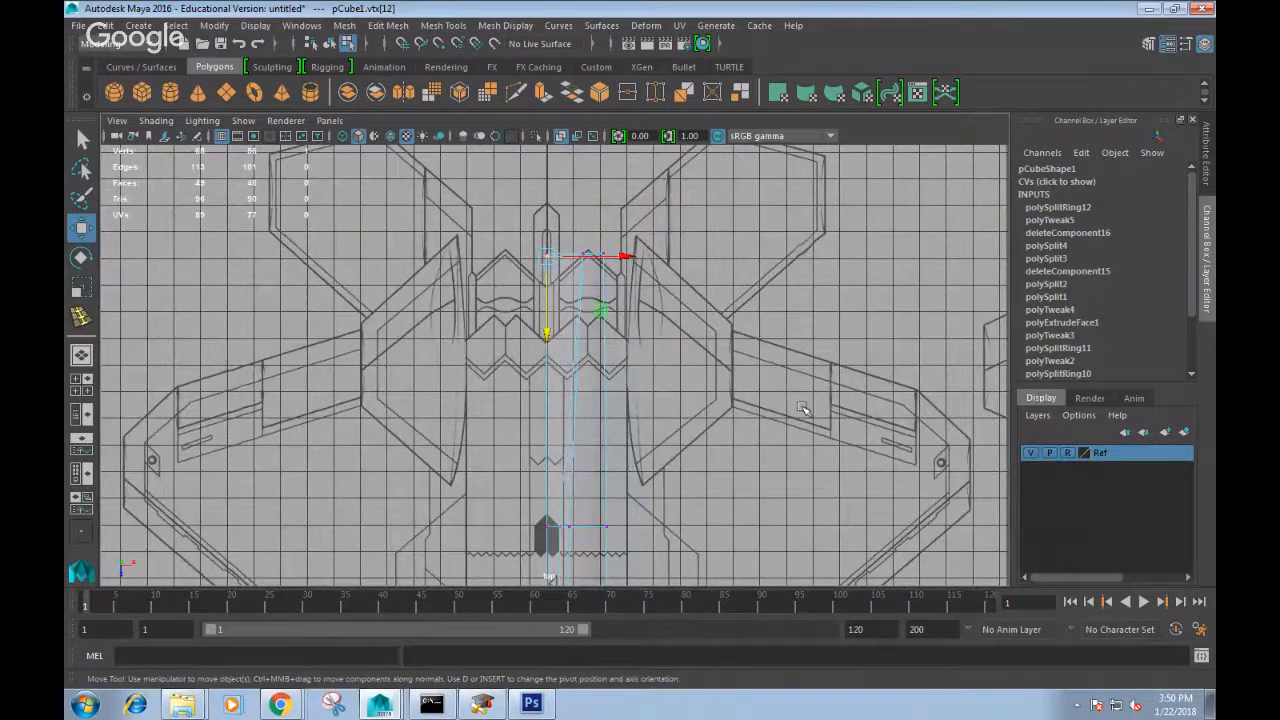
{"action": "scroll", "coordinate": [800, 410], "scroll_direction": "up", "scroll_amount": 1}
Switch to Chrome and change the Google Images search from the blueprint query to "Lockheed F-22 Raptor".
{"action": "mouse_move", "coordinate": [302, 708]}
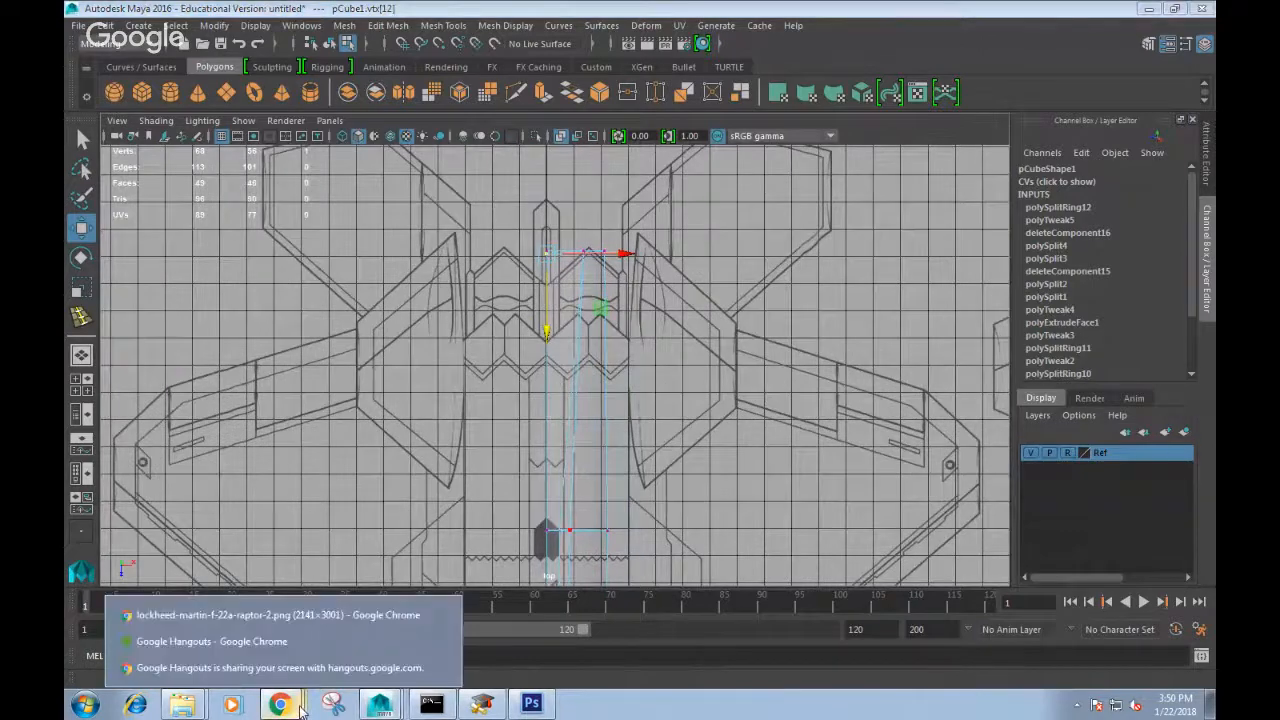
{"action": "left_click", "coordinate": [270, 615]}
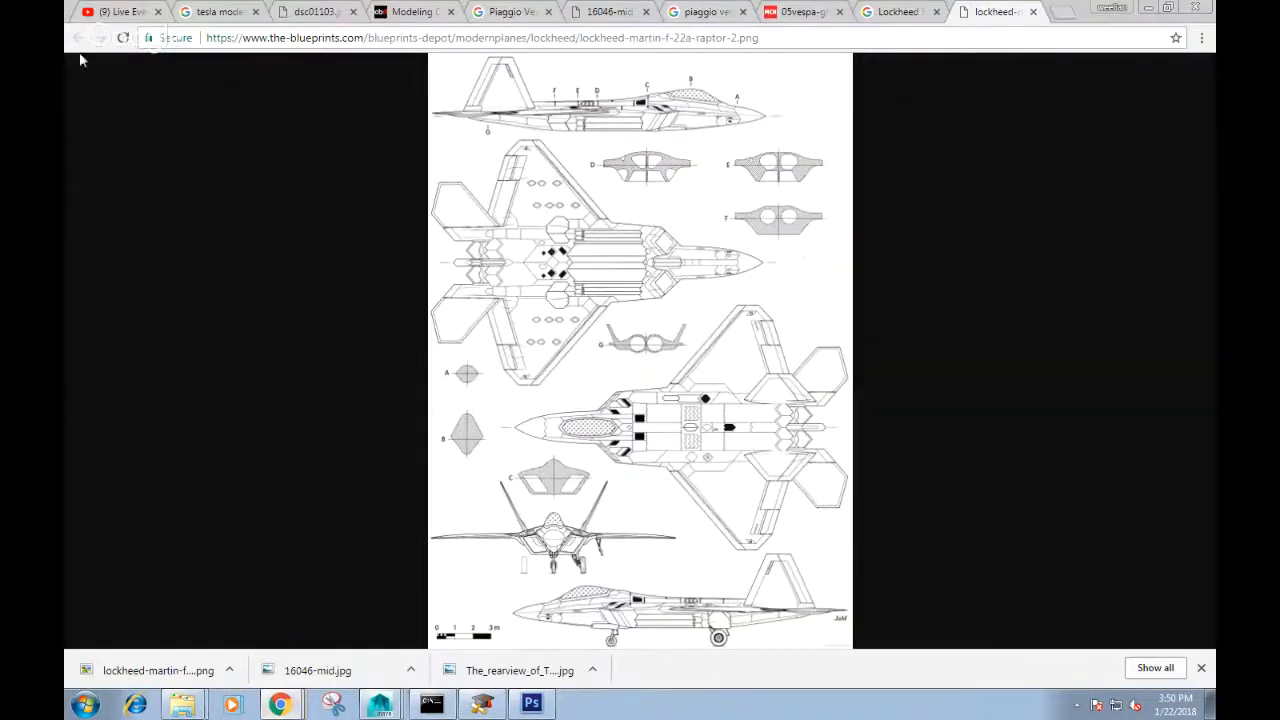
{"action": "left_click", "coordinate": [905, 11]}
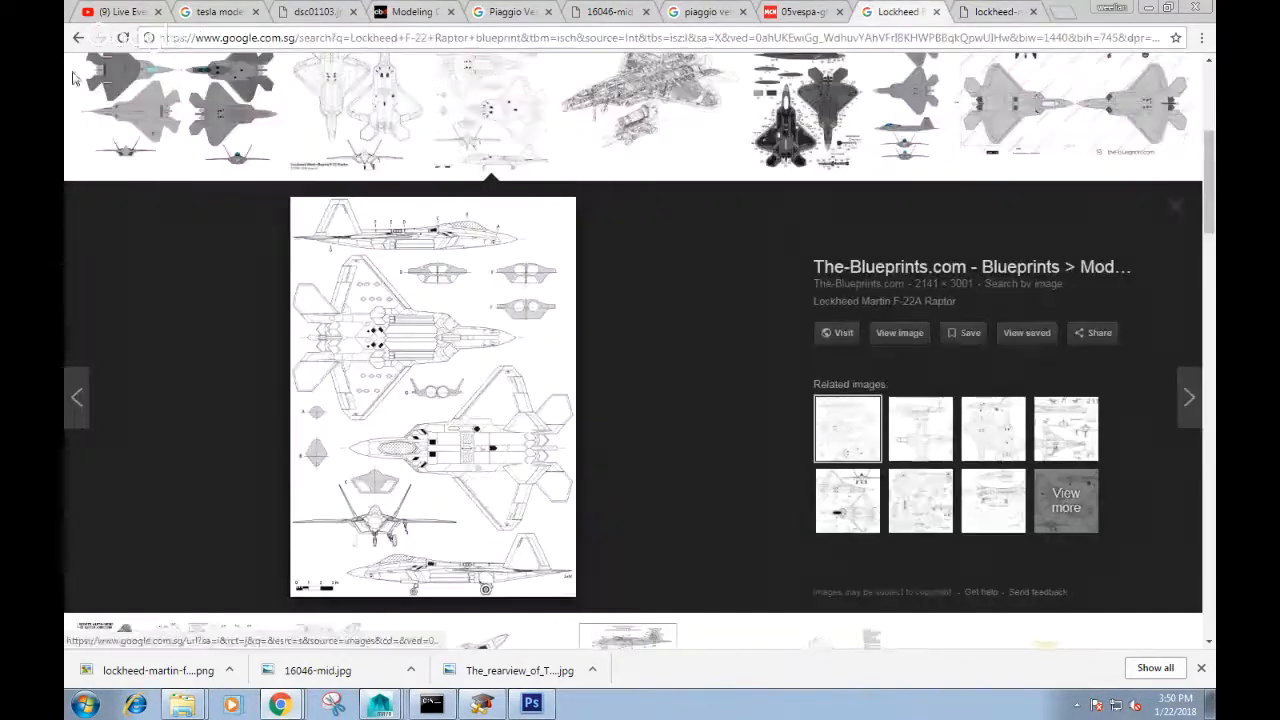
{"action": "scroll", "coordinate": [249, 135], "scroll_direction": "up", "scroll_amount": 10}
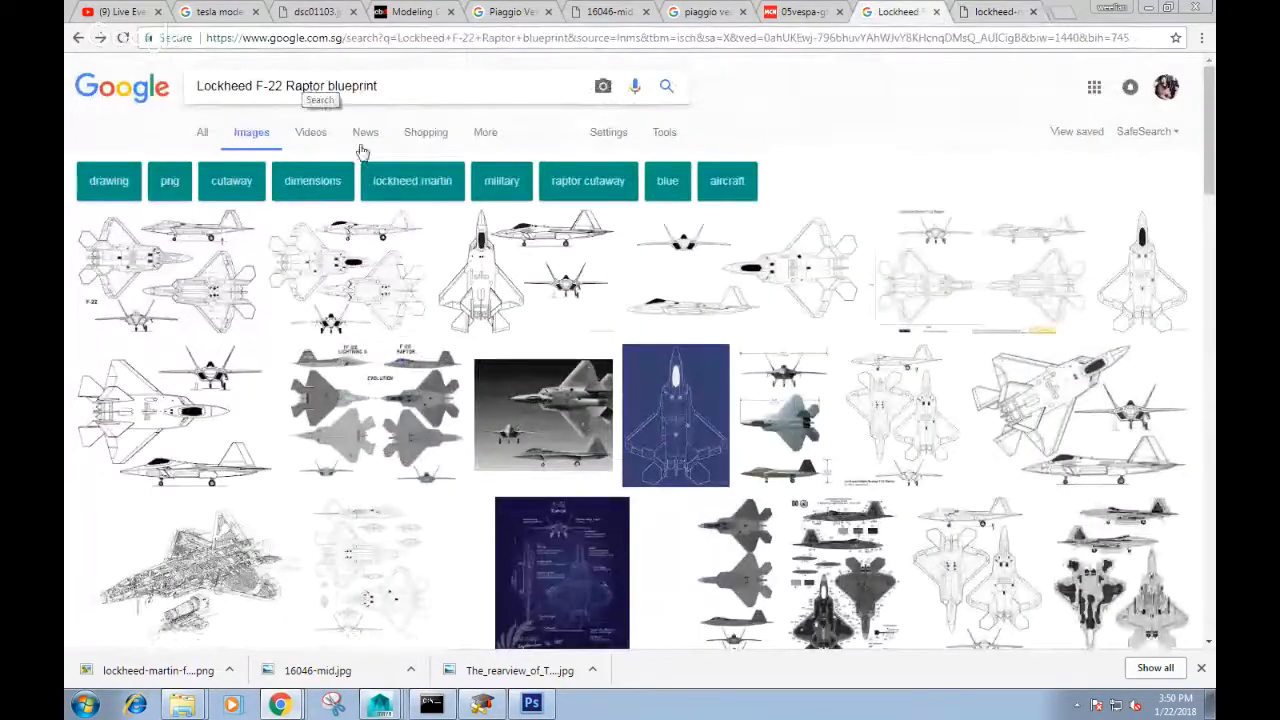
{"action": "double_click", "coordinate": [332, 86]}
{"action": "key", "text": "BackSpace"}
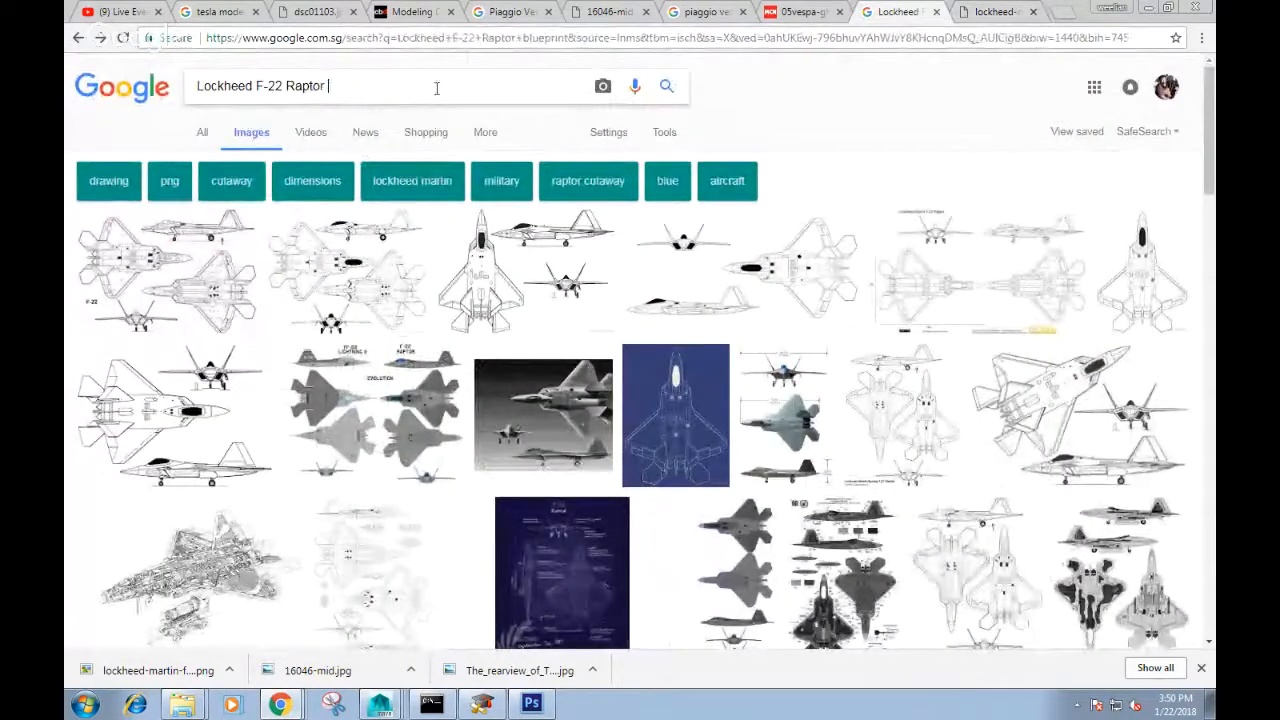
{"action": "key", "text": "Return"}
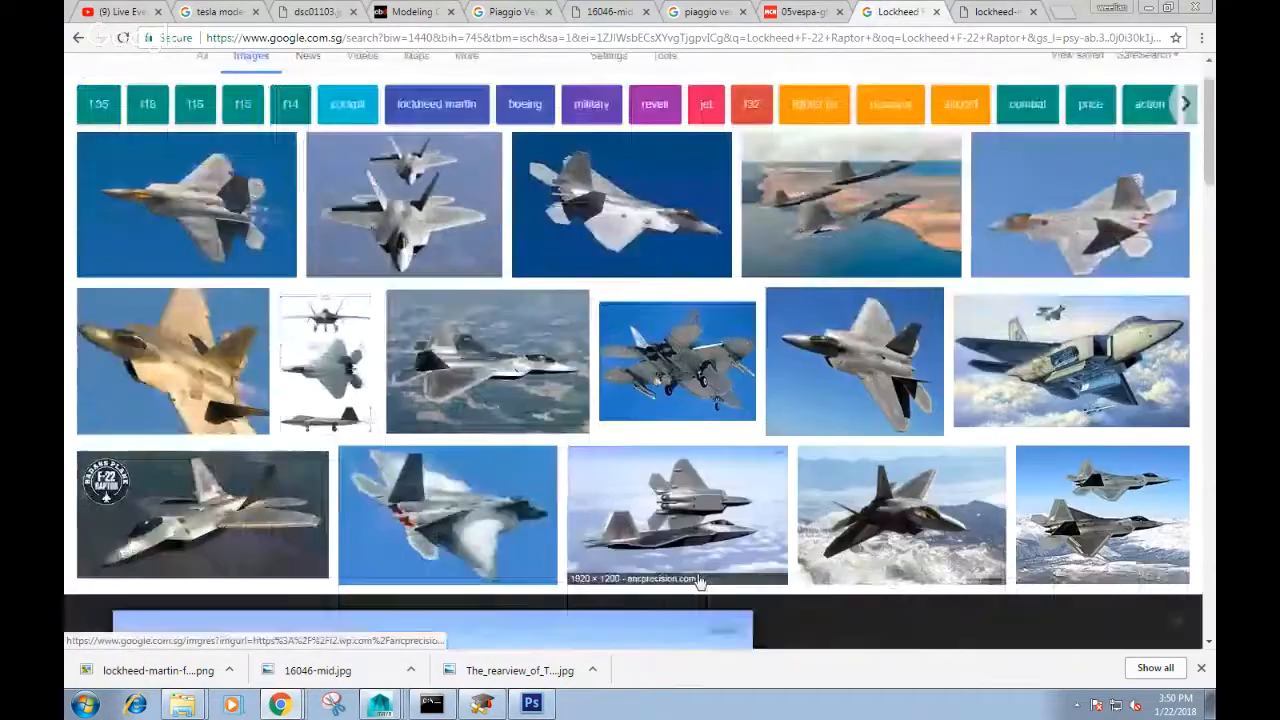
Open the AnC Precision photo of two F-22s at full size and examine the rear fuselage, engines and tail surfaces.
{"action": "left_click", "coordinate": [726, 598]}
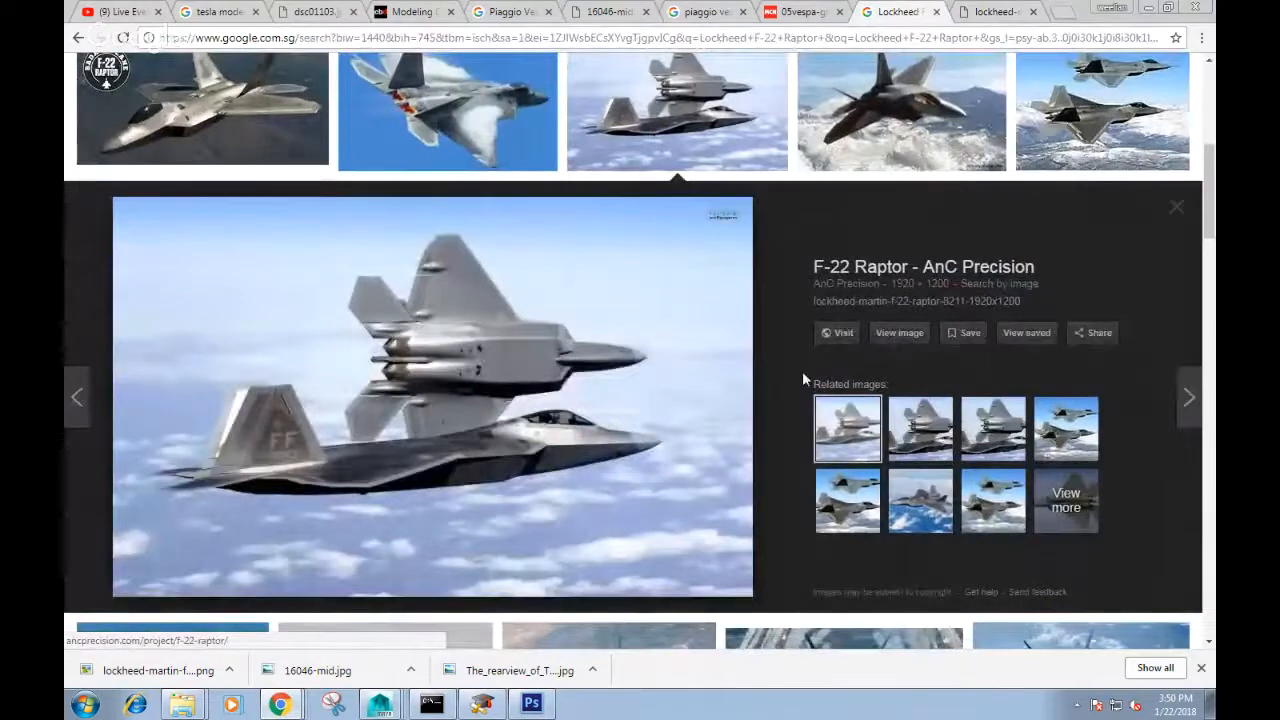
{"action": "left_click", "coordinate": [899, 332]}
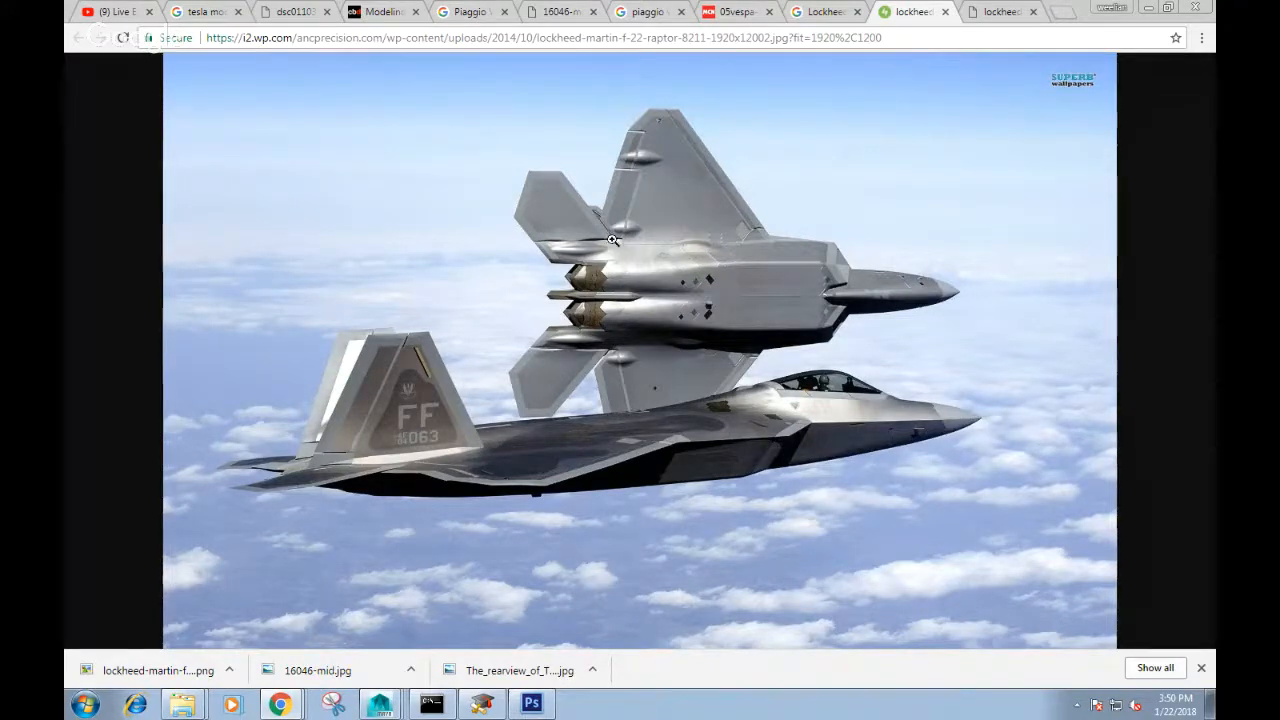
{"action": "left_click", "coordinate": [612, 234]}
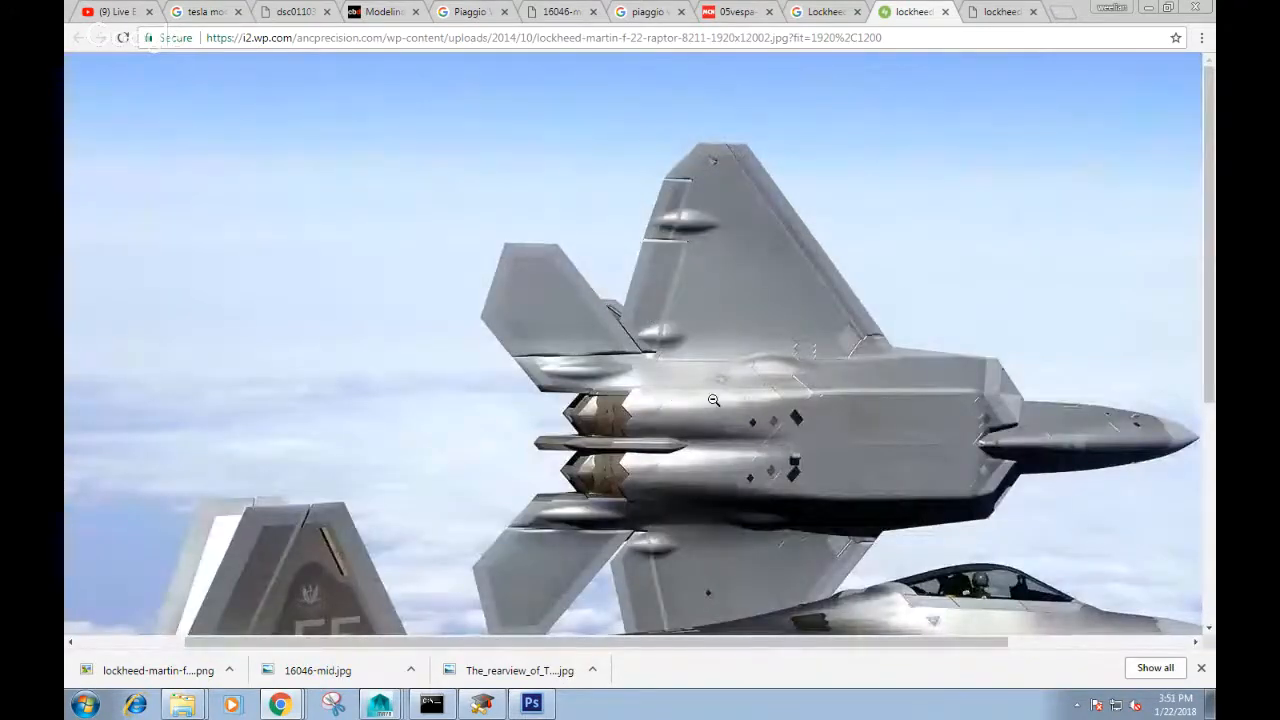
{"action": "scroll", "coordinate": [713, 400], "scroll_direction": "down", "scroll_amount": 3}
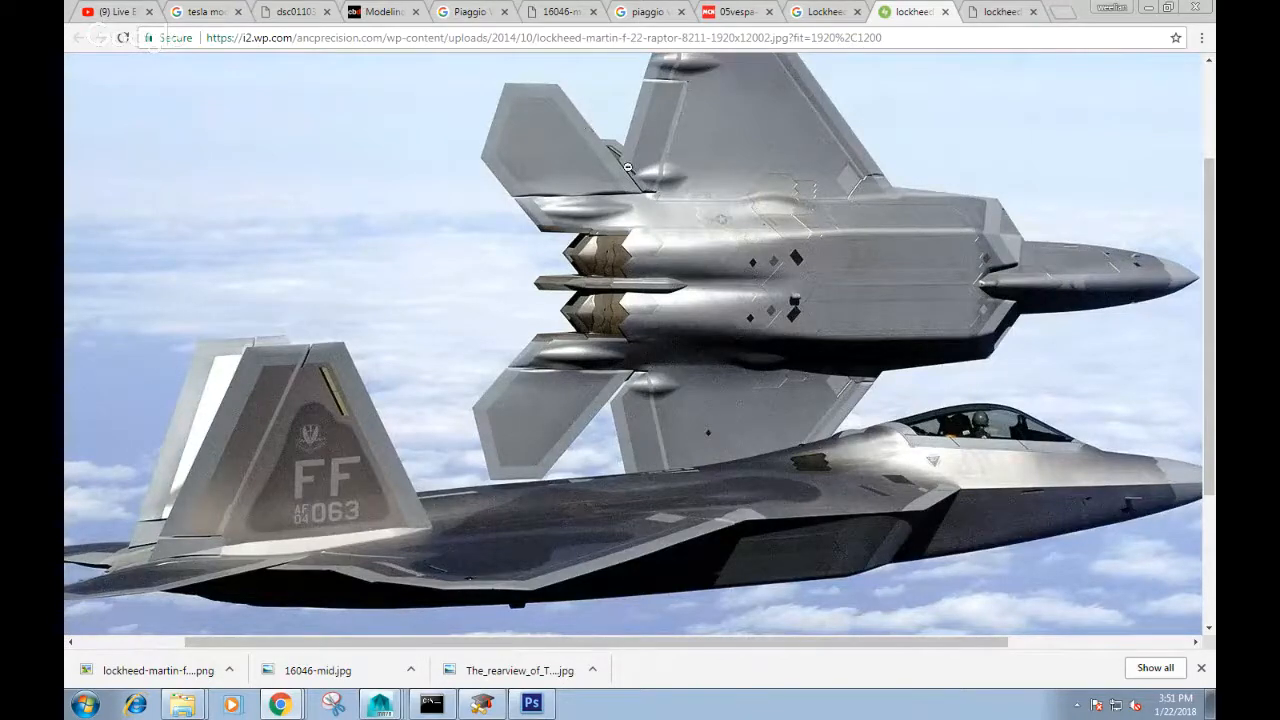
Return to the untitled Maya scene and insert an edge loop across the rear fuselage, just ahead of the zigzag panel line near the nozzles.
{"action": "mouse_move", "coordinate": [380, 705]}
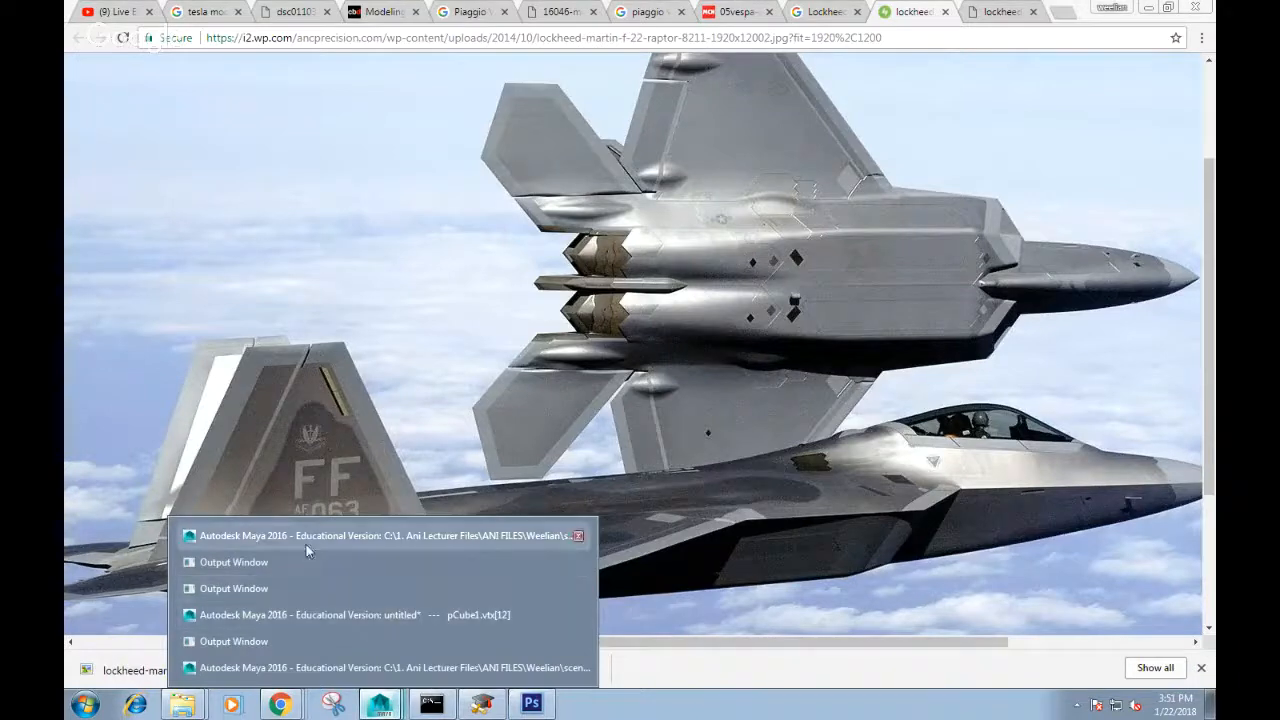
{"action": "left_click", "coordinate": [307, 614]}
{"action": "scroll", "coordinate": [634, 406], "scroll_direction": "up", "scroll_amount": 1}
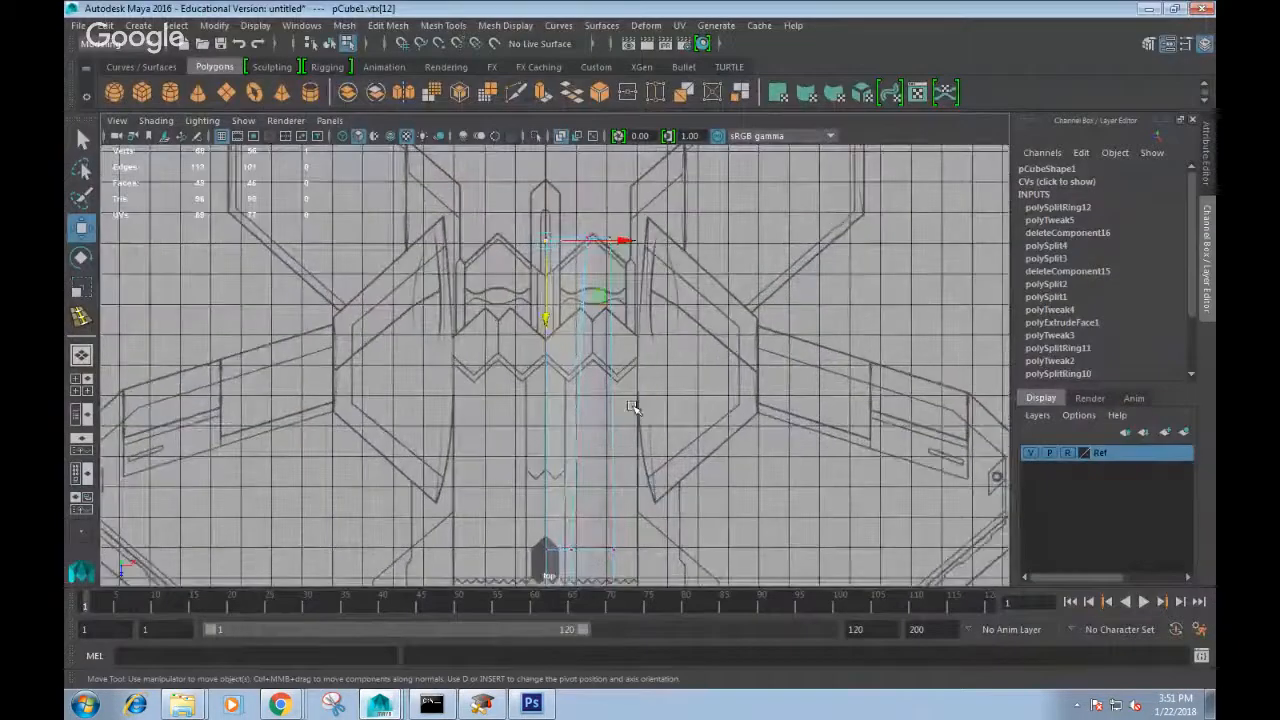
{"action": "middle_click_drag", "start_coordinate": [667, 381], "coordinate": [550, 360], "text": "alt"}
{"action": "right_click_drag", "start_coordinate": [528, 242], "coordinate": [528, 202]}
{"action": "left_click", "coordinate": [524, 360]}
{"action": "right_click_drag", "start_coordinate": [528, 360], "coordinate": [525, 470], "text": "shift"}
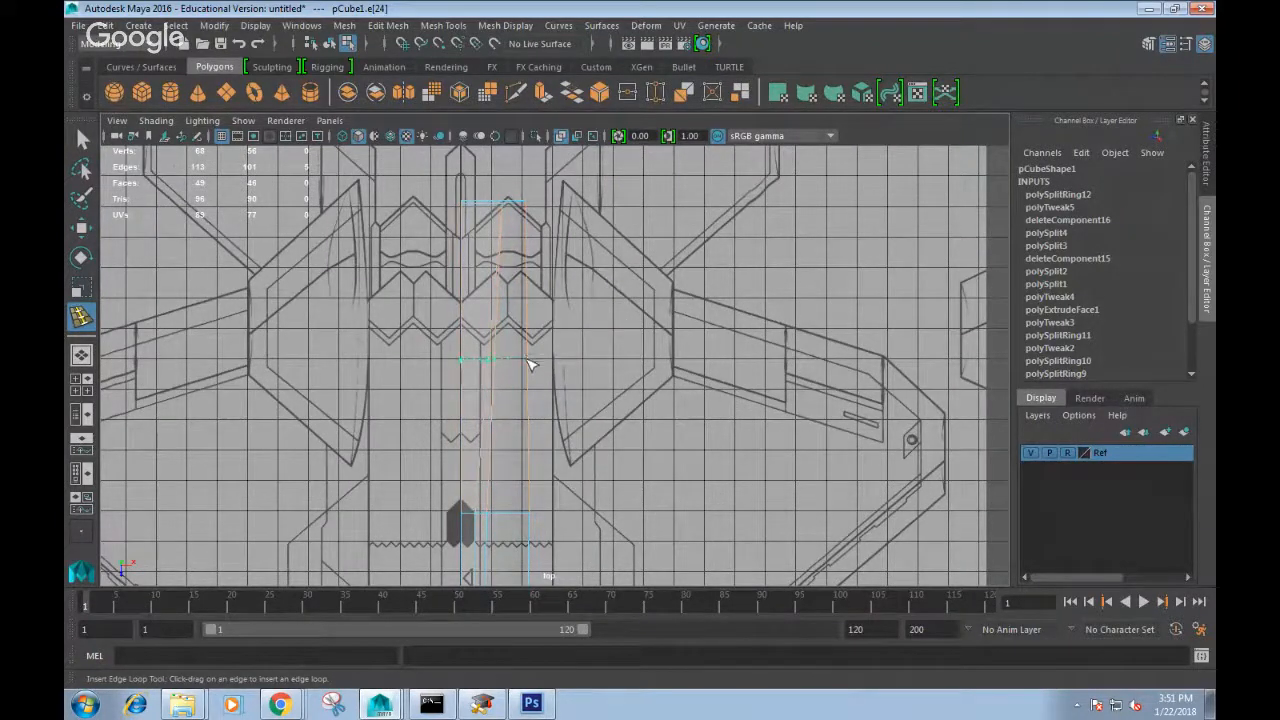
{"action": "left_click_drag", "start_coordinate": [530, 365], "coordinate": [540, 364]}
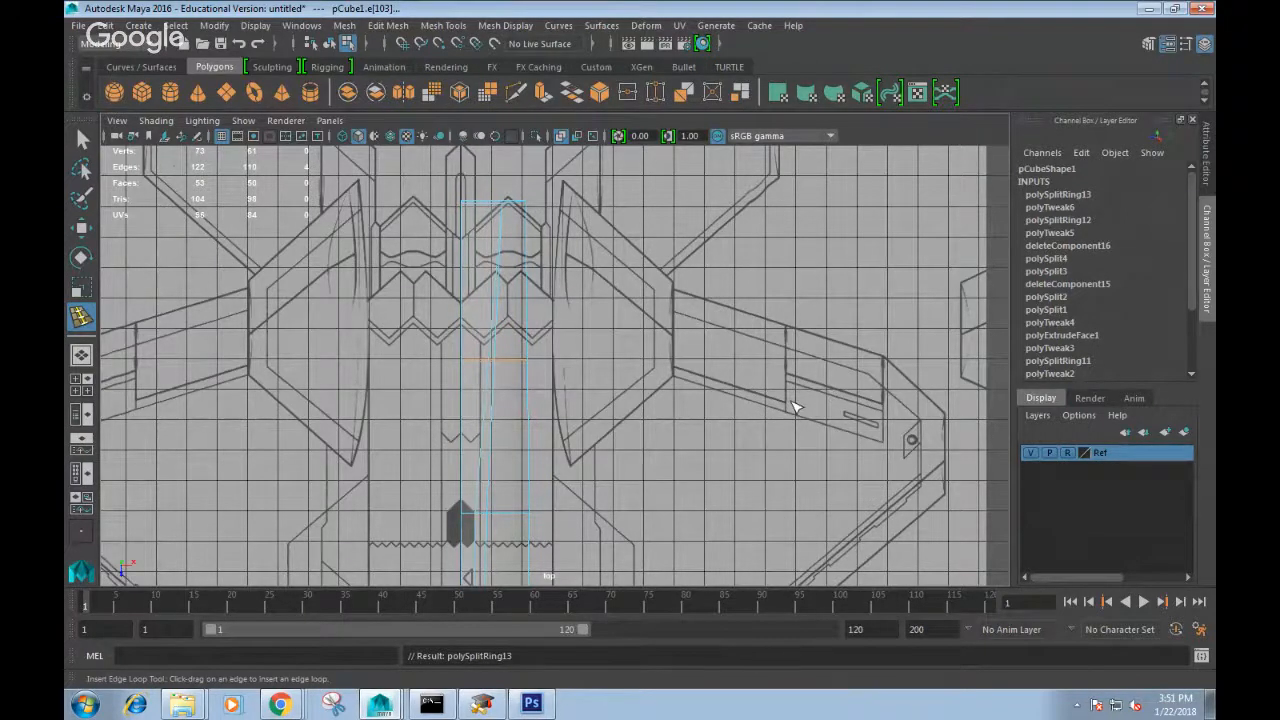
Examine the wing layout on the top blueprint, and inspect the fuselage mesh from the side in the perspective view.
{"action": "scroll", "coordinate": [794, 403], "scroll_direction": "down", "scroll_amount": 1}
{"action": "middle_click_drag", "start_coordinate": [822, 405], "coordinate": [811, 340], "text": "alt"}
{"action": "middle_click_drag", "start_coordinate": [822, 385], "coordinate": [808, 335], "text": "alt"}
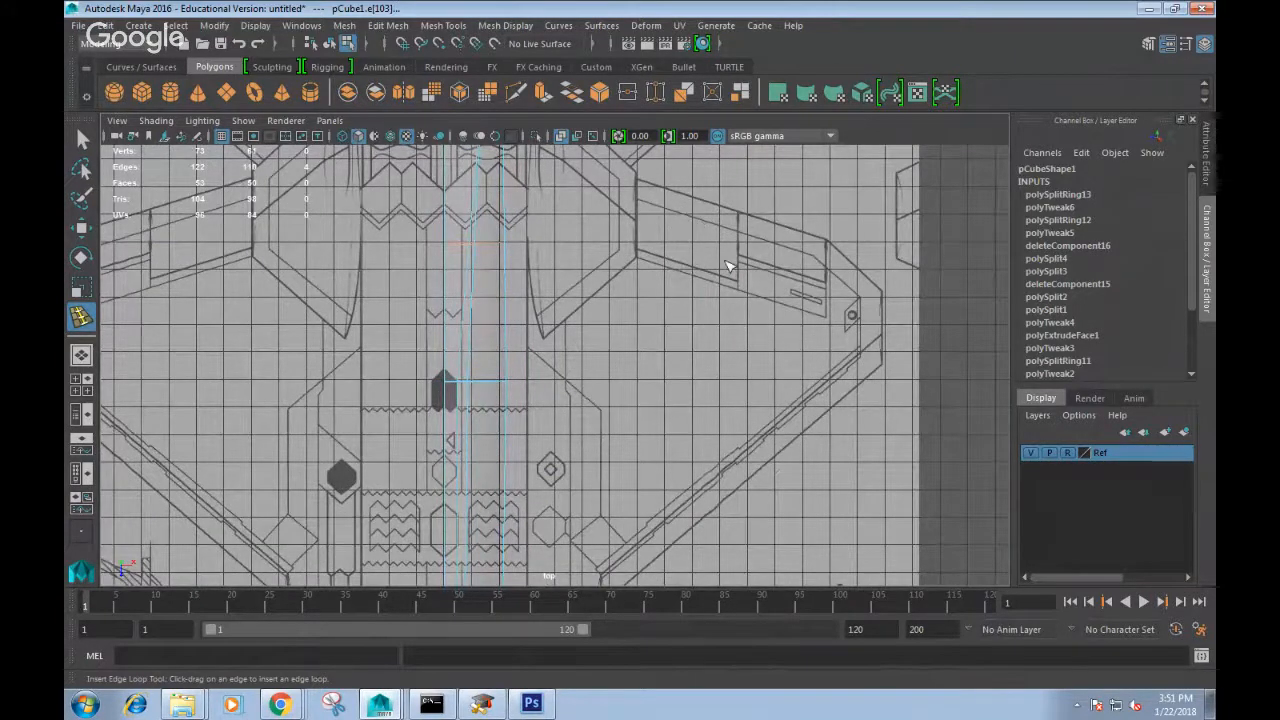
{"action": "scroll", "coordinate": [726, 270], "scroll_direction": "down", "scroll_amount": 1}
{"action": "middle_click_drag", "start_coordinate": [673, 362], "coordinate": [686, 266], "text": "alt"}
{"action": "scroll", "coordinate": [651, 363], "scroll_direction": "down", "scroll_amount": 2}
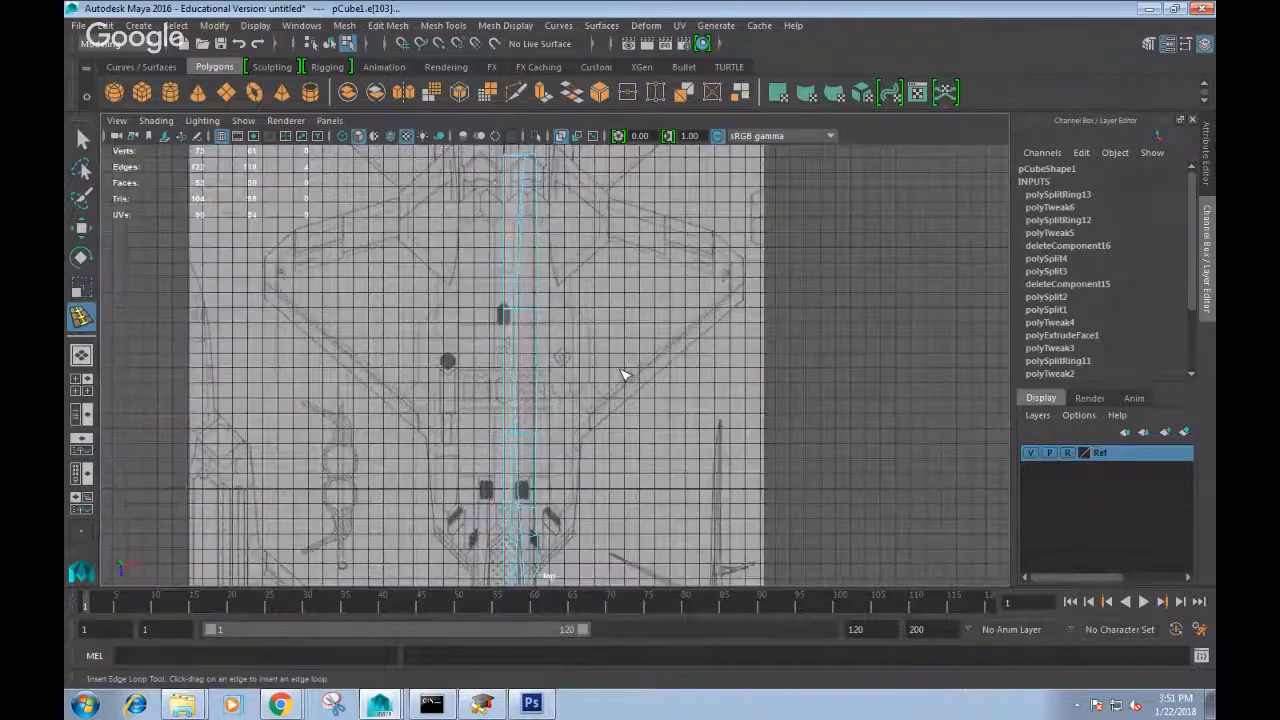
{"action": "key", "text": "q"}
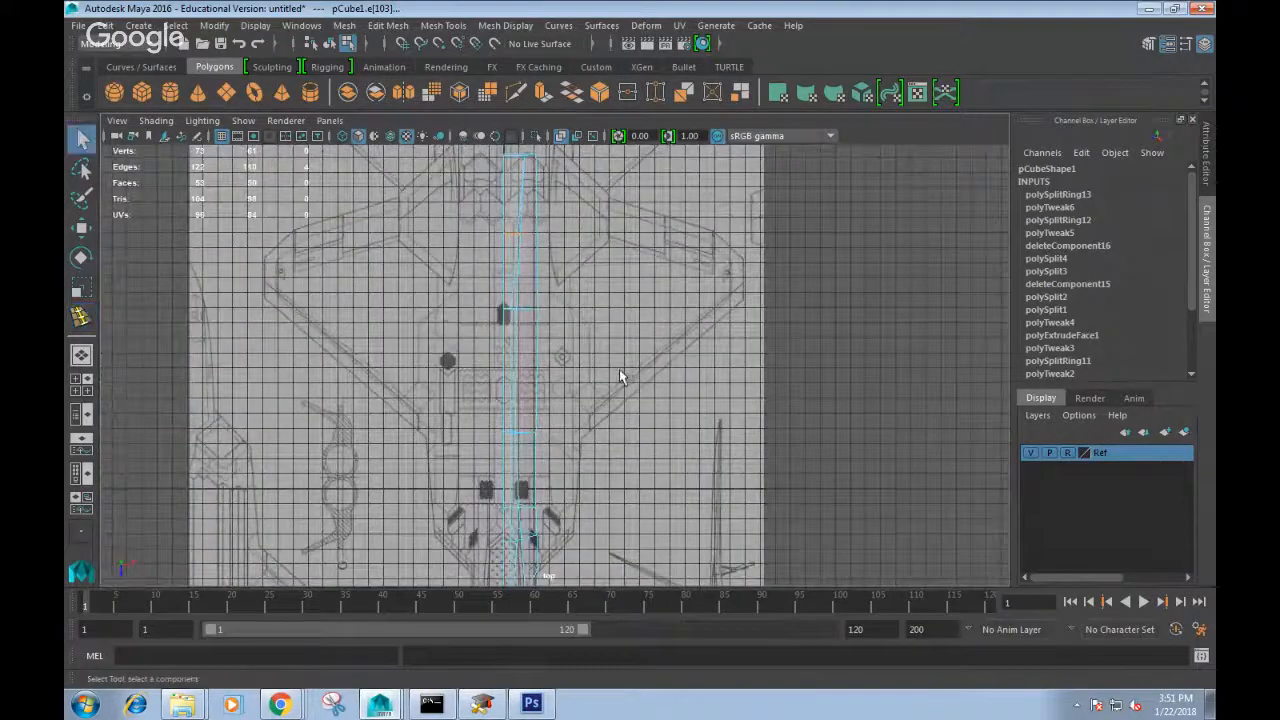
{"action": "key", "text": "space"}
{"action": "mouse_move", "coordinate": [620, 371]}
{"action": "left_mouse_down"}
{"action": "mouse_move", "coordinate": [627, 416]}
{"action": "mouse_move", "coordinate": [616, 354]}
{"action": "left_mouse_up"}
{"action": "left_click", "coordinate": [622, 403], "text": "alt"}
{"action": "key", "text": "space"}
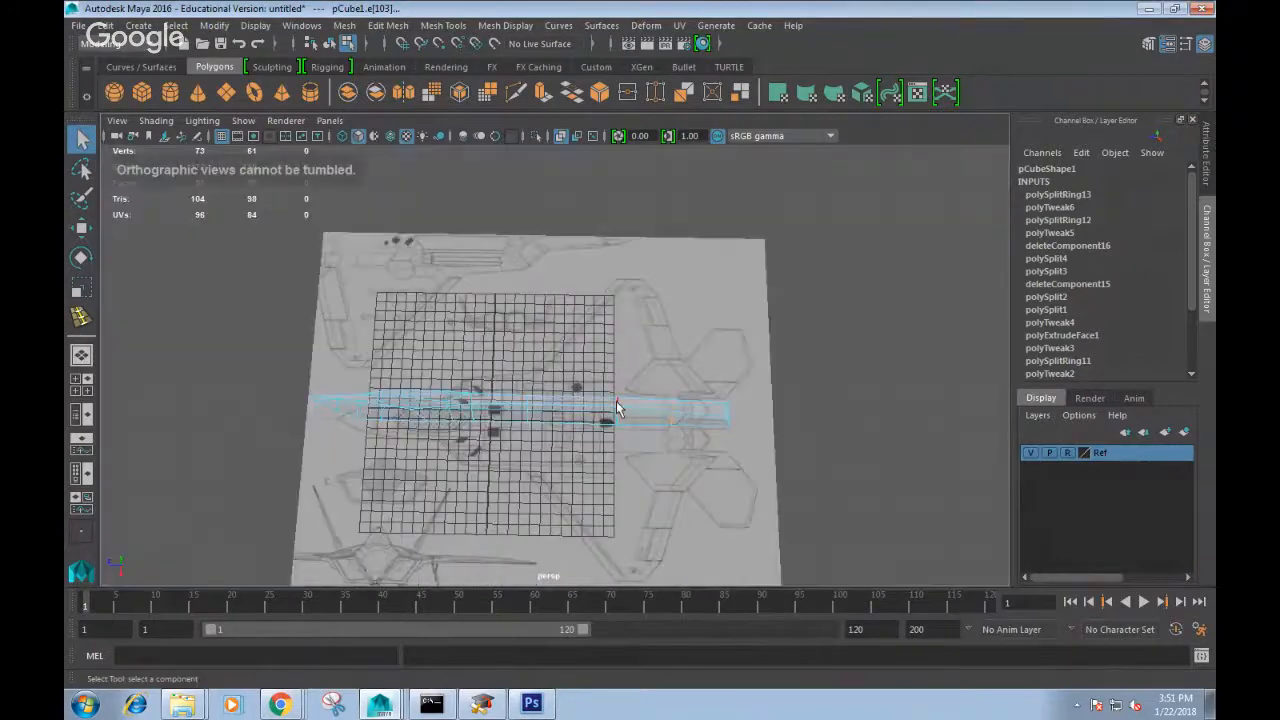
{"action": "left_click_drag", "start_coordinate": [617, 403], "coordinate": [640, 417], "text": "alt"}
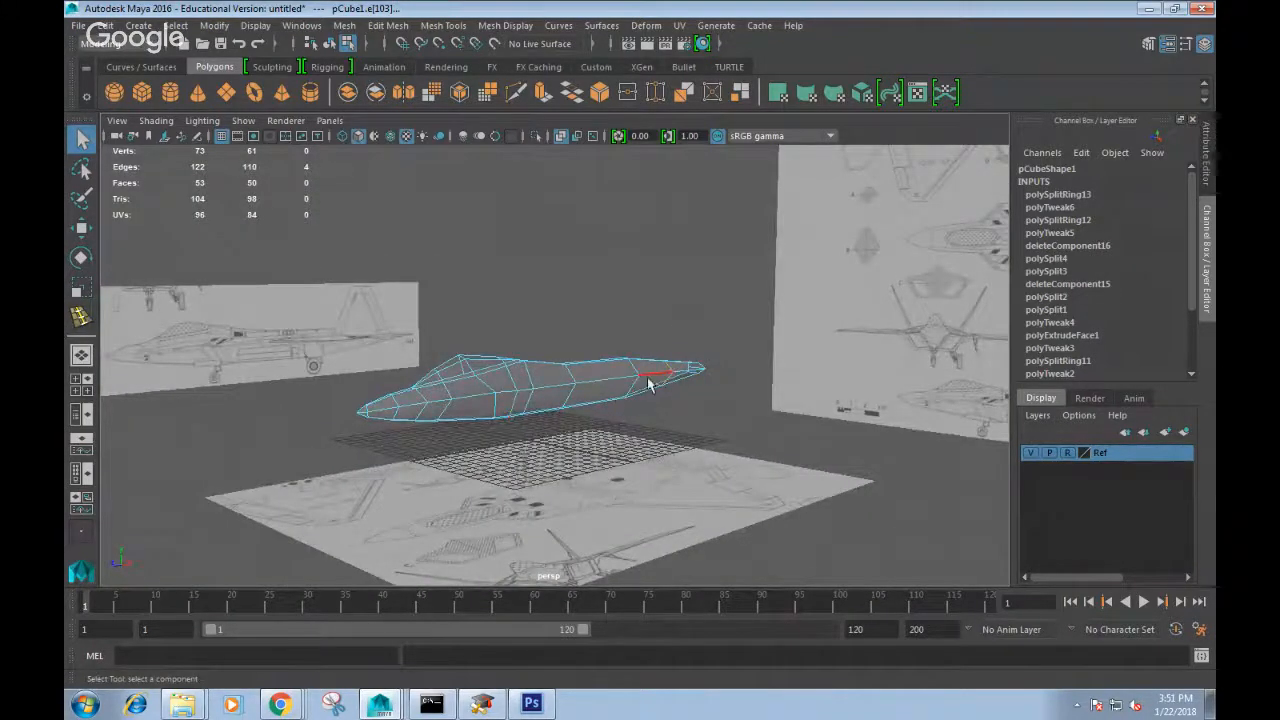
{"action": "left_click_drag", "start_coordinate": [654, 374], "coordinate": [486, 371], "text": "alt"}
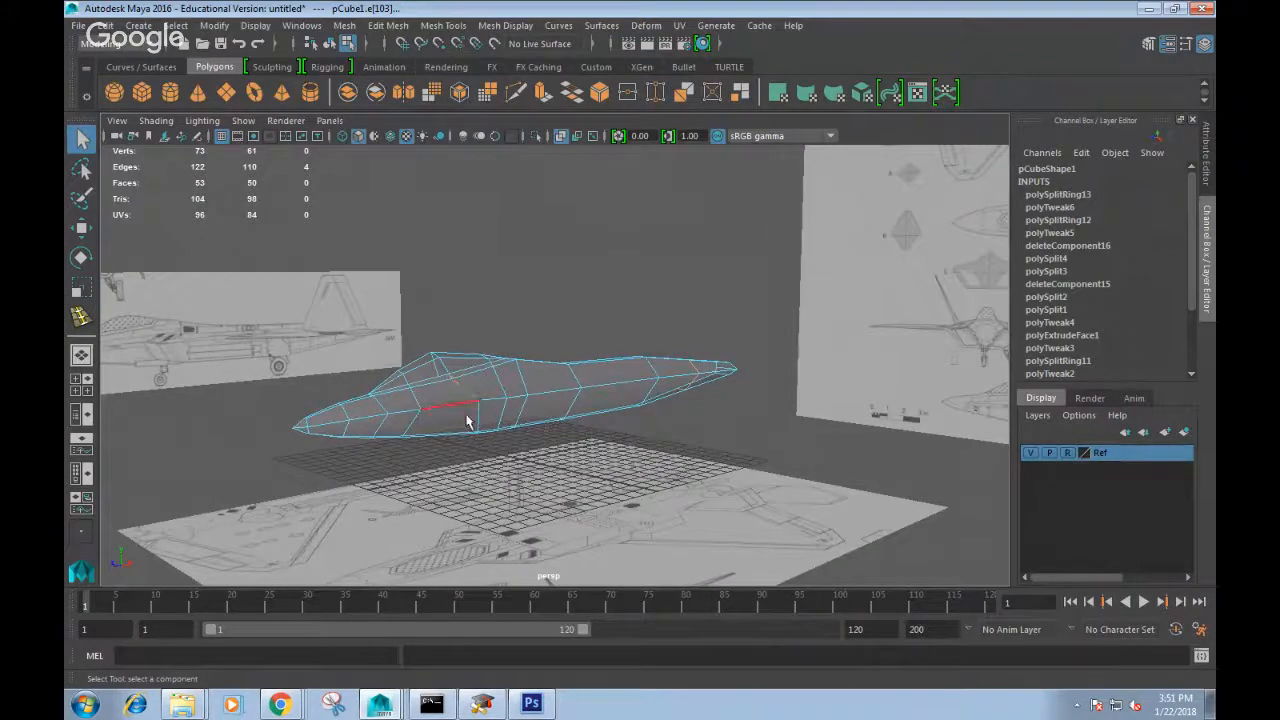
Turn off X-Ray shading in the perspective view and bring the open centre side of the fuselage mesh into view.
{"action": "right_click_drag", "start_coordinate": [222, 362], "coordinate": [491, 423], "text": "alt"}
{"action": "right_click_drag", "start_coordinate": [149, 354], "coordinate": [207, 352], "text": "alt"}
{"action": "middle_click_drag", "start_coordinate": [207, 352], "coordinate": [200, 329], "text": "alt"}
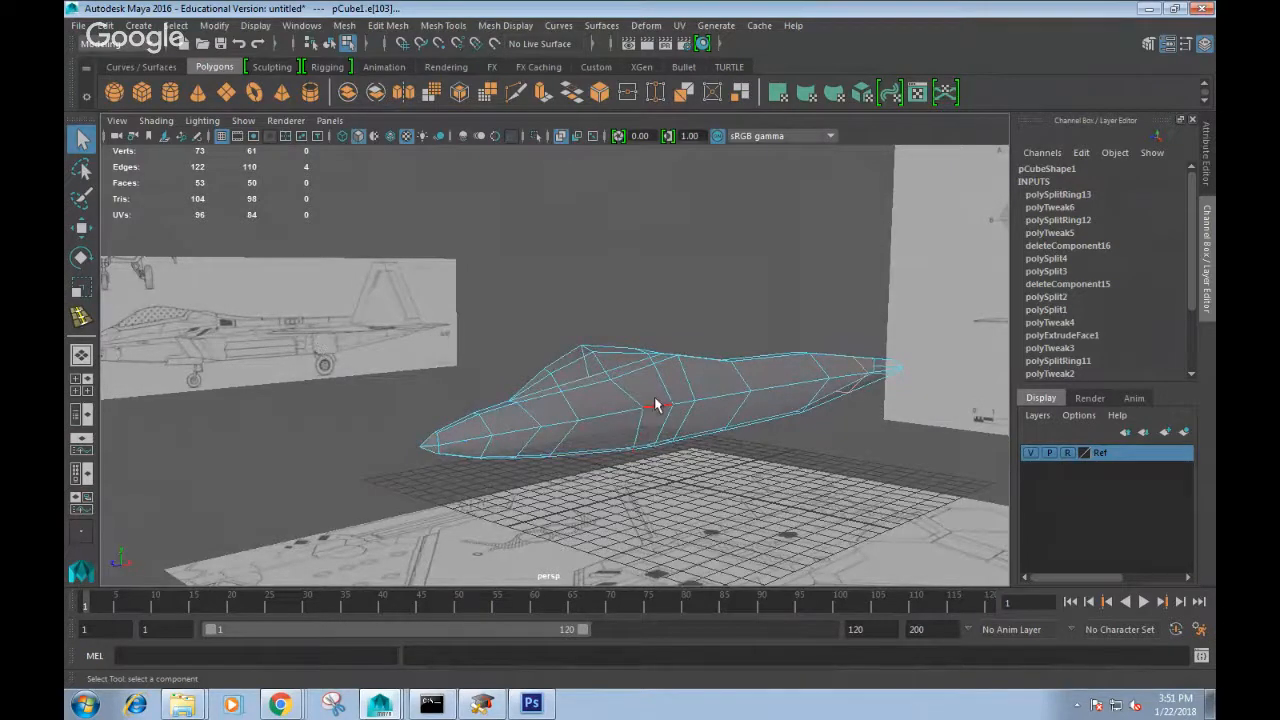
{"action": "mouse_move", "coordinate": [656, 404]}
{"action": "left_mouse_down", "text": "alt"}
{"action": "mouse_move", "coordinate": [665, 415]}
{"action": "mouse_move", "coordinate": [670, 350]}
{"action": "mouse_move", "coordinate": [698, 403]}
{"action": "mouse_move", "coordinate": [557, 371]}
{"action": "mouse_move", "coordinate": [814, 394]}
{"action": "mouse_move", "coordinate": [700, 371]}
{"action": "mouse_move", "coordinate": [654, 403]}
{"action": "mouse_move", "coordinate": [764, 405]}
{"action": "mouse_move", "coordinate": [785, 305]}
{"action": "mouse_move", "coordinate": [755, 372]}
{"action": "mouse_move", "coordinate": [738, 360]}
{"action": "mouse_move", "coordinate": [829, 369]}
{"action": "mouse_move", "coordinate": [800, 333]}
{"action": "mouse_move", "coordinate": [771, 346]}
{"action": "left_mouse_up", "text": "alt"}
{"action": "left_click", "coordinate": [156, 120]}
{"action": "left_click", "coordinate": [166, 297]}
Delete the two faces closing the canopy on the centre side of the half fuselage, and check the mesh from the outer side.
{"action": "right_click_drag", "start_coordinate": [784, 244], "coordinate": [789, 306]}
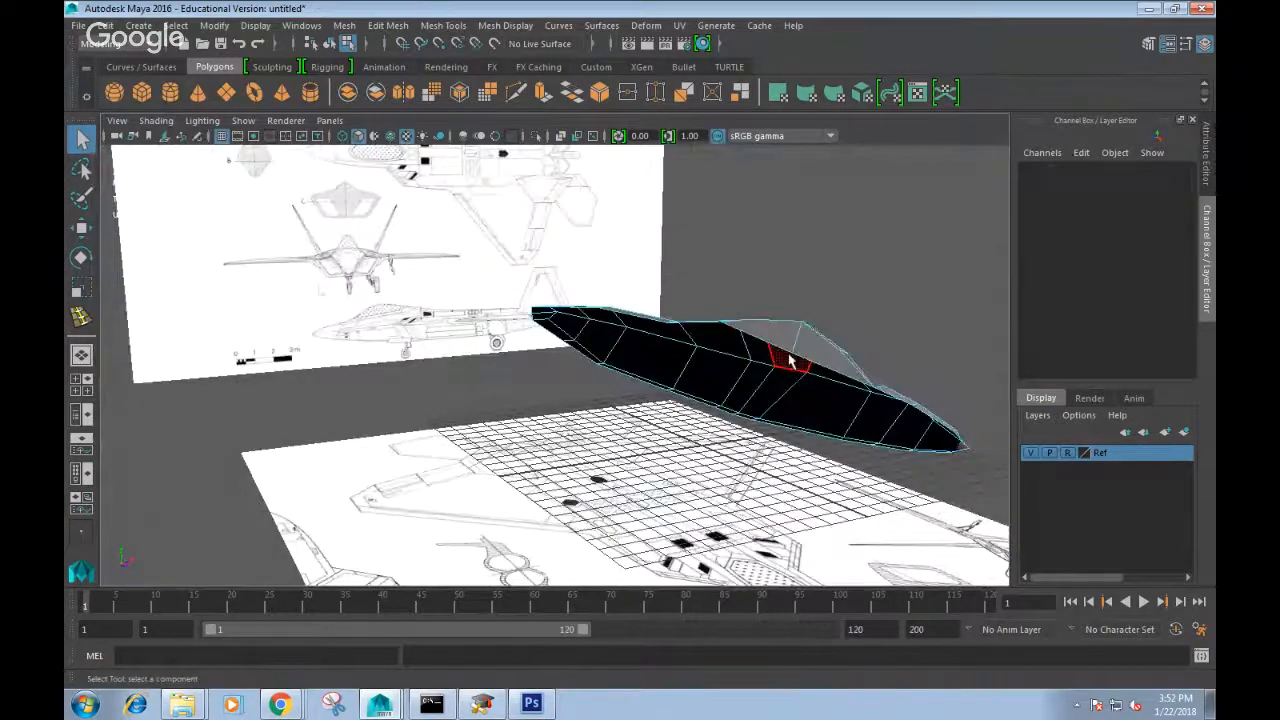
{"action": "left_click", "coordinate": [768, 333]}
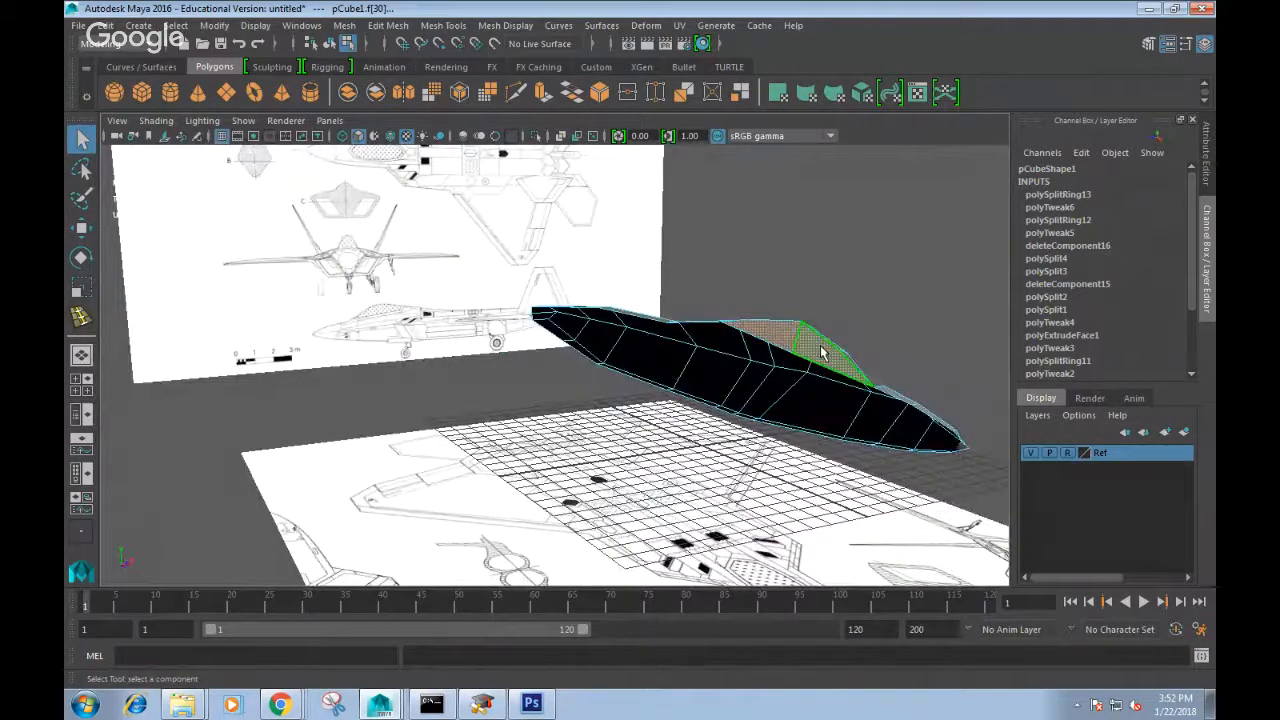
{"action": "left_click", "coordinate": [824, 350]}
{"action": "left_click_drag", "start_coordinate": [878, 350], "coordinate": [586, 309], "text": "alt"}
{"action": "left_click_drag", "start_coordinate": [829, 400], "coordinate": [409, 376], "text": "alt"}
{"action": "key", "text": "3"}
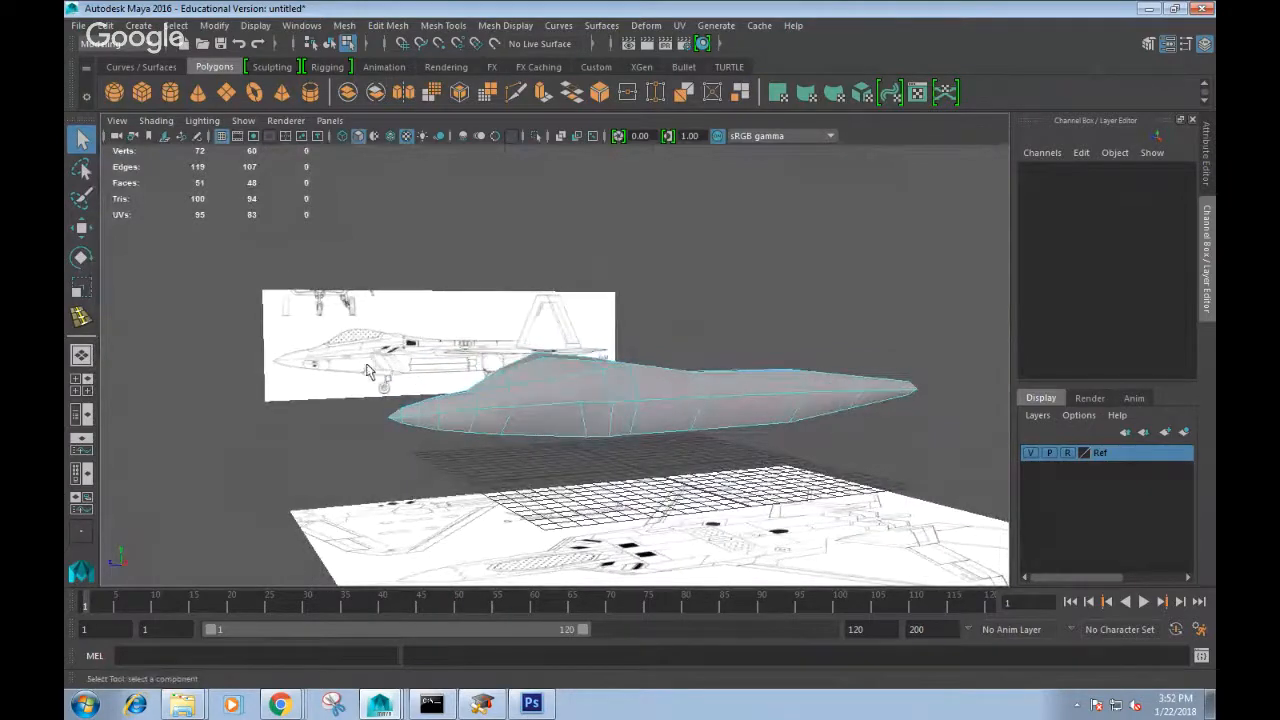
Insert two lengthwise edge loops along the fuselage side, one above the middle edge line and one below it.
{"action": "left_click_drag", "start_coordinate": [523, 397], "coordinate": [606, 415], "text": "alt"}
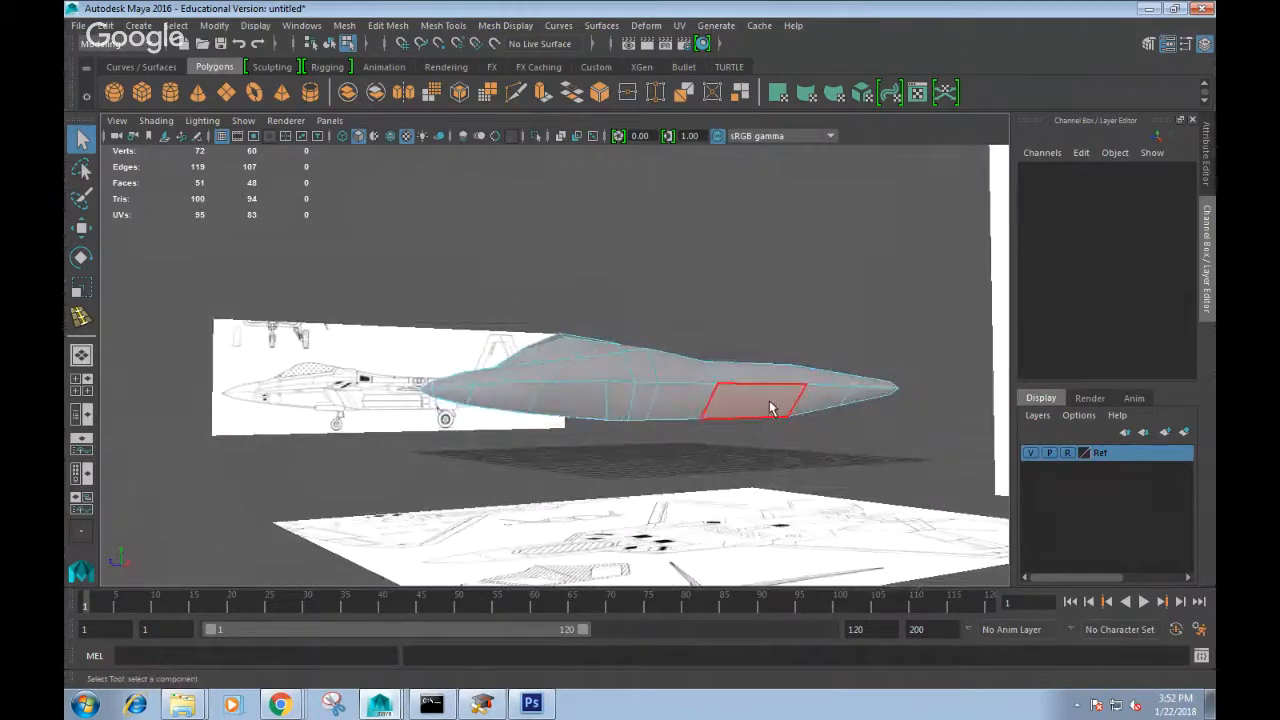
{"action": "right_click_drag", "start_coordinate": [634, 243], "coordinate": [643, 208]}
{"action": "left_click", "coordinate": [648, 370]}
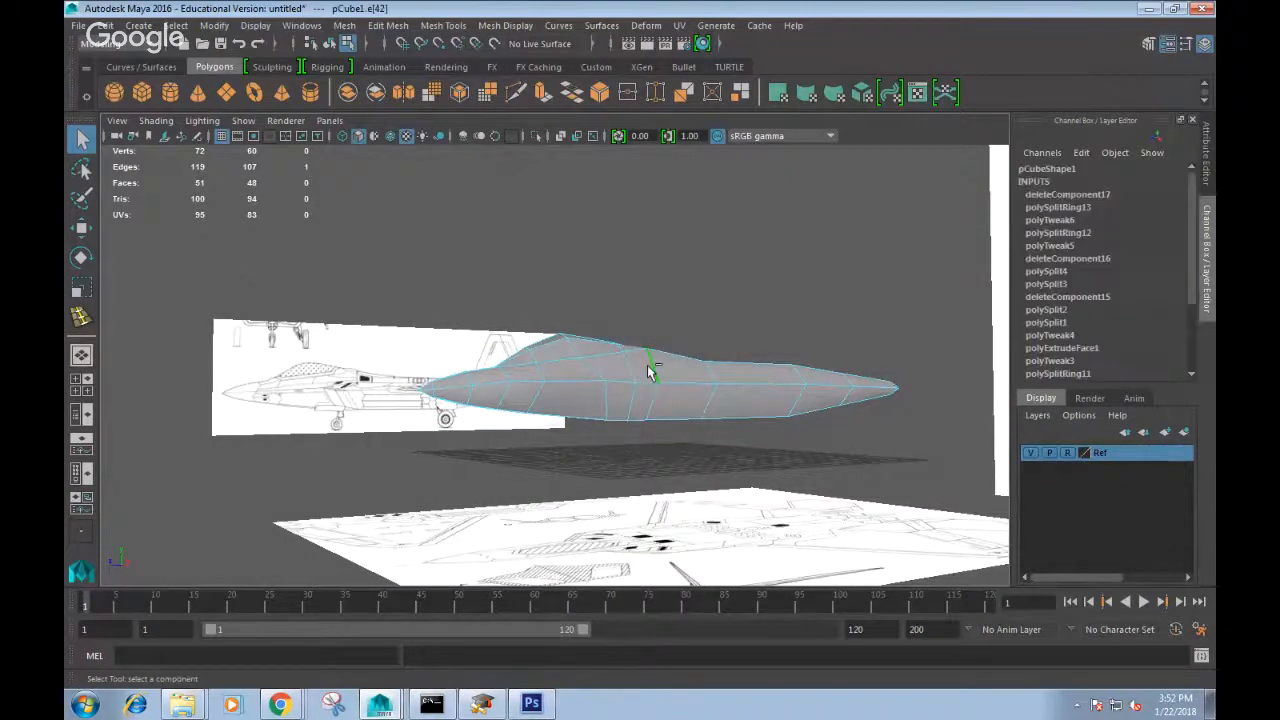
{"action": "right_click_drag", "start_coordinate": [648, 367], "coordinate": [650, 487], "text": "shift"}
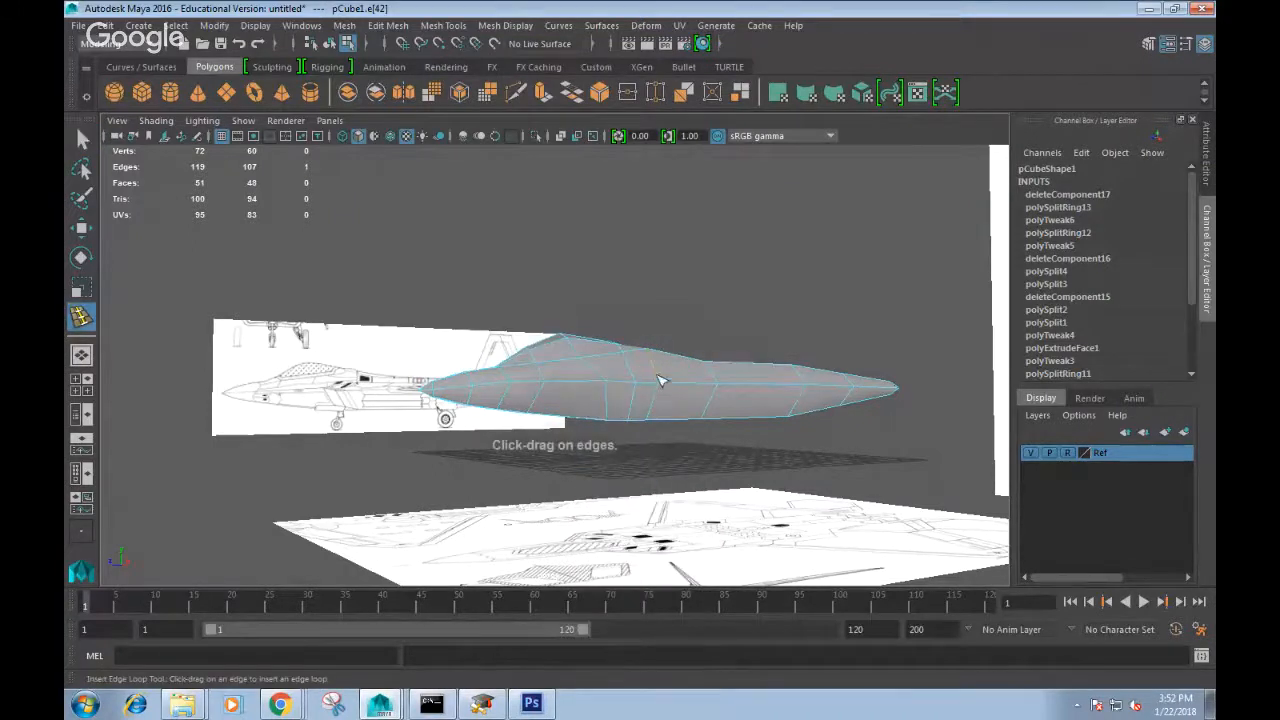
{"action": "left_click", "coordinate": [659, 369]}
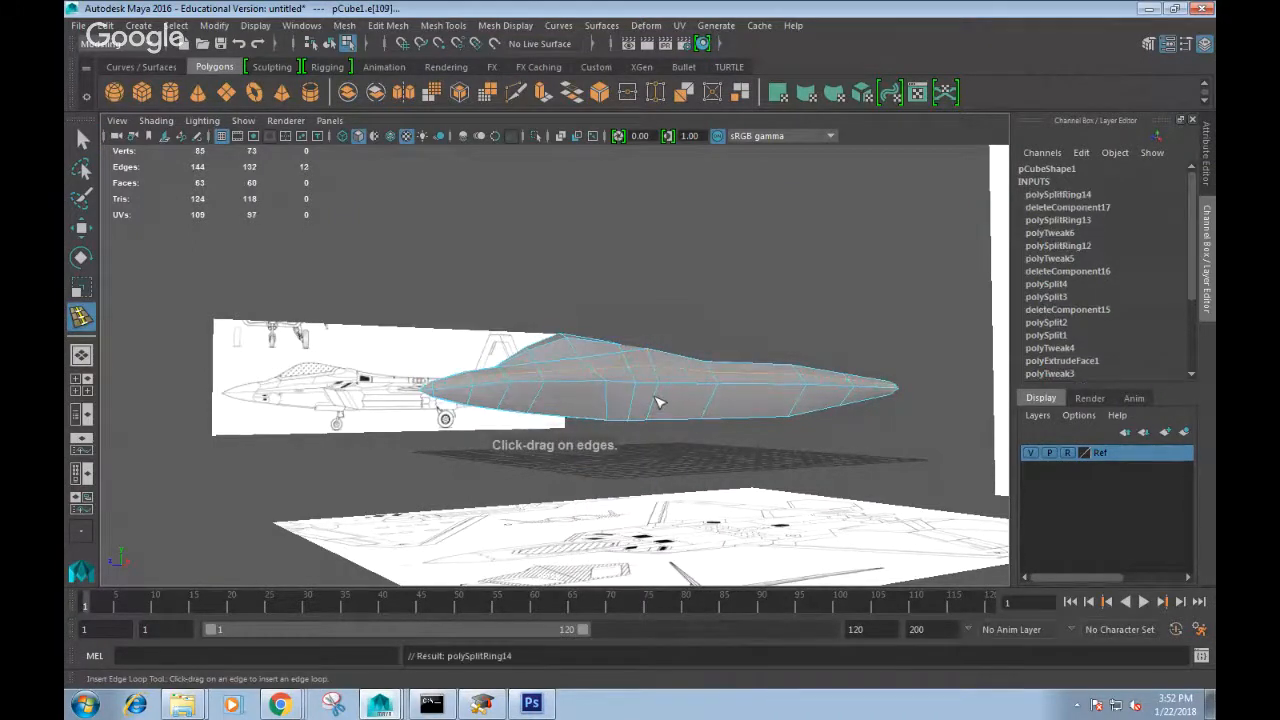
{"action": "left_click_drag", "start_coordinate": [659, 402], "coordinate": [664, 458]}
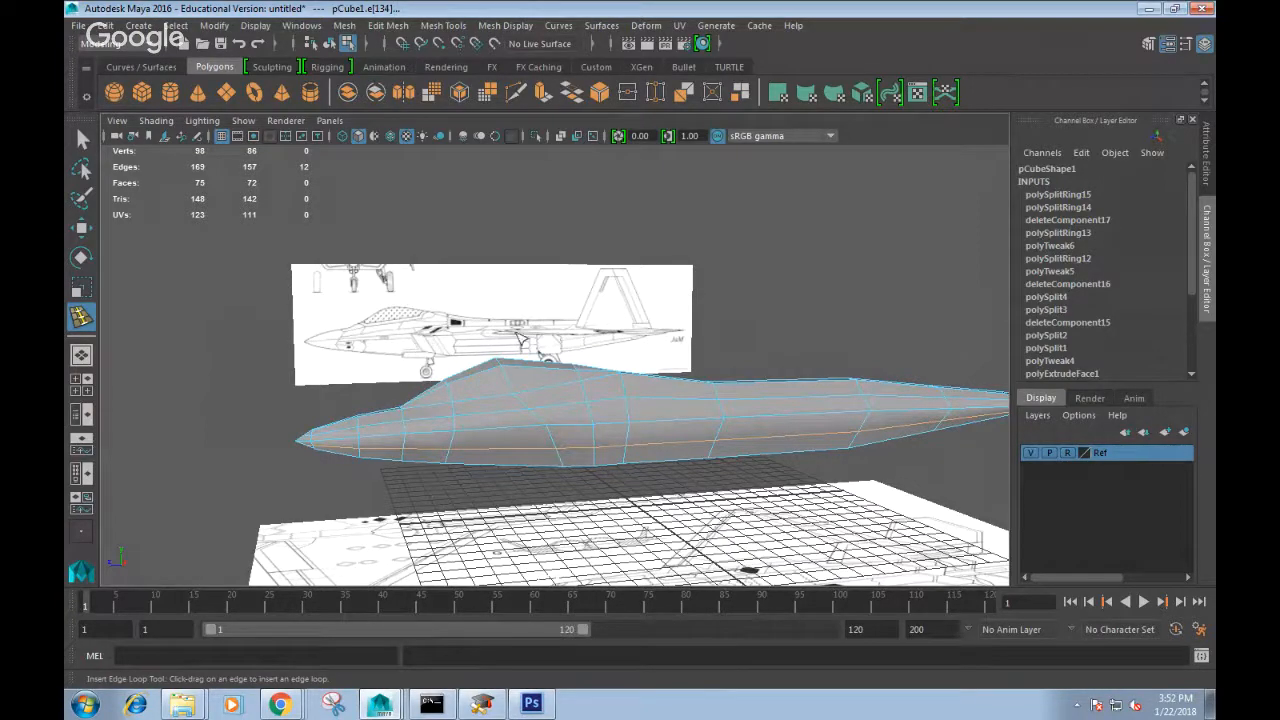
Switch to the side view and turn on X-Ray shading so the mesh can be compared with the side blueprint.
{"action": "key", "text": "w"}
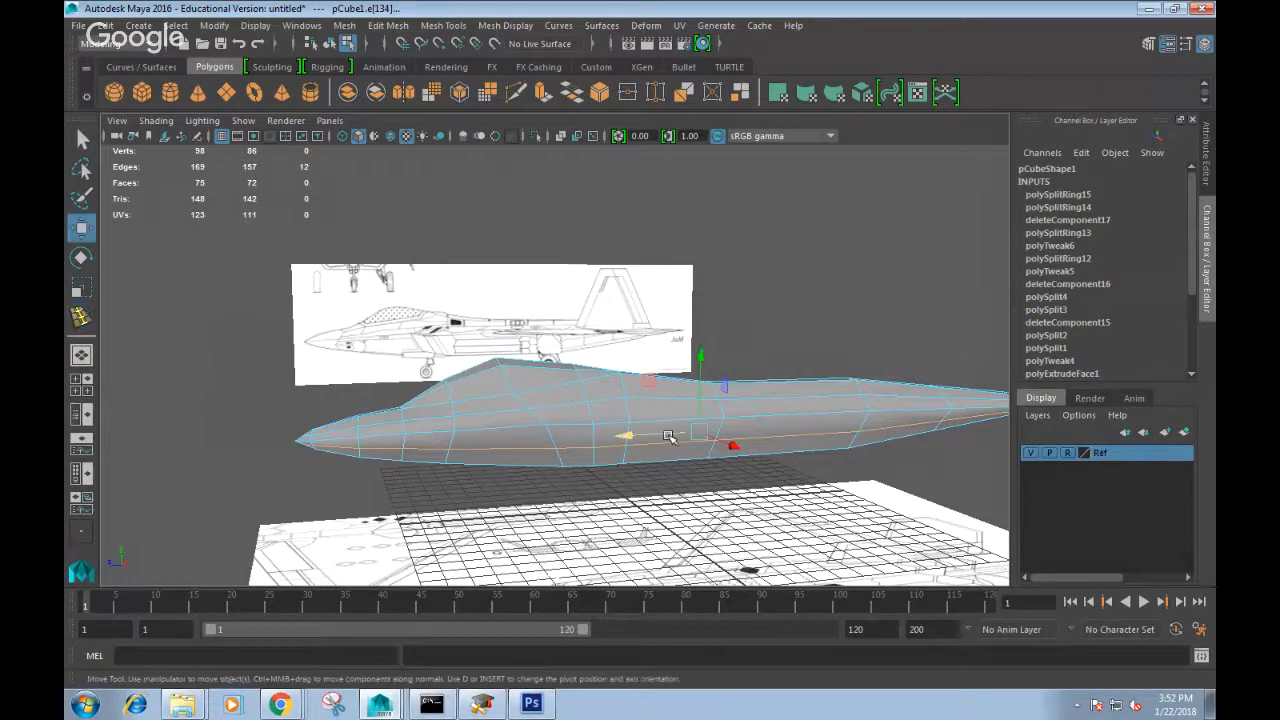
{"action": "scroll", "coordinate": [424, 338], "scroll_direction": "up", "scroll_amount": 2}
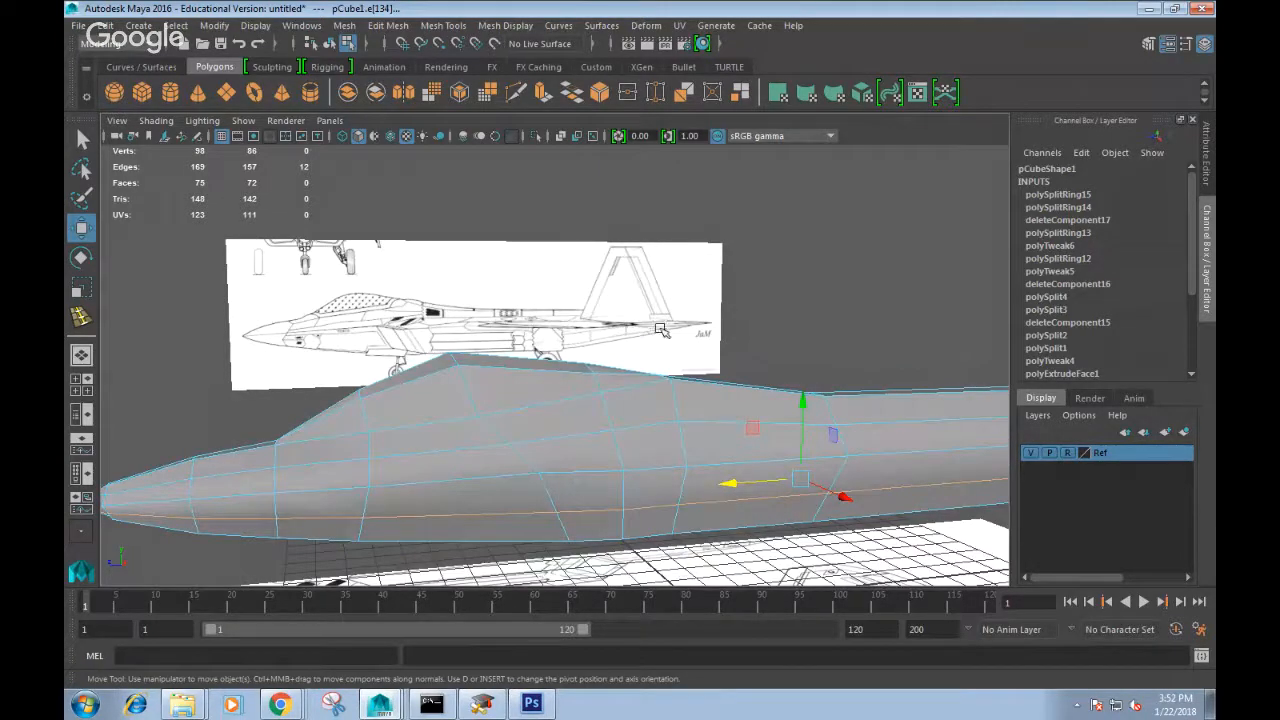
{"action": "scroll", "coordinate": [745, 430], "scroll_direction": "down", "scroll_amount": 2}
{"action": "key", "text": "space"}
{"action": "left_click_drag", "start_coordinate": [737, 429], "coordinate": [796, 438]}
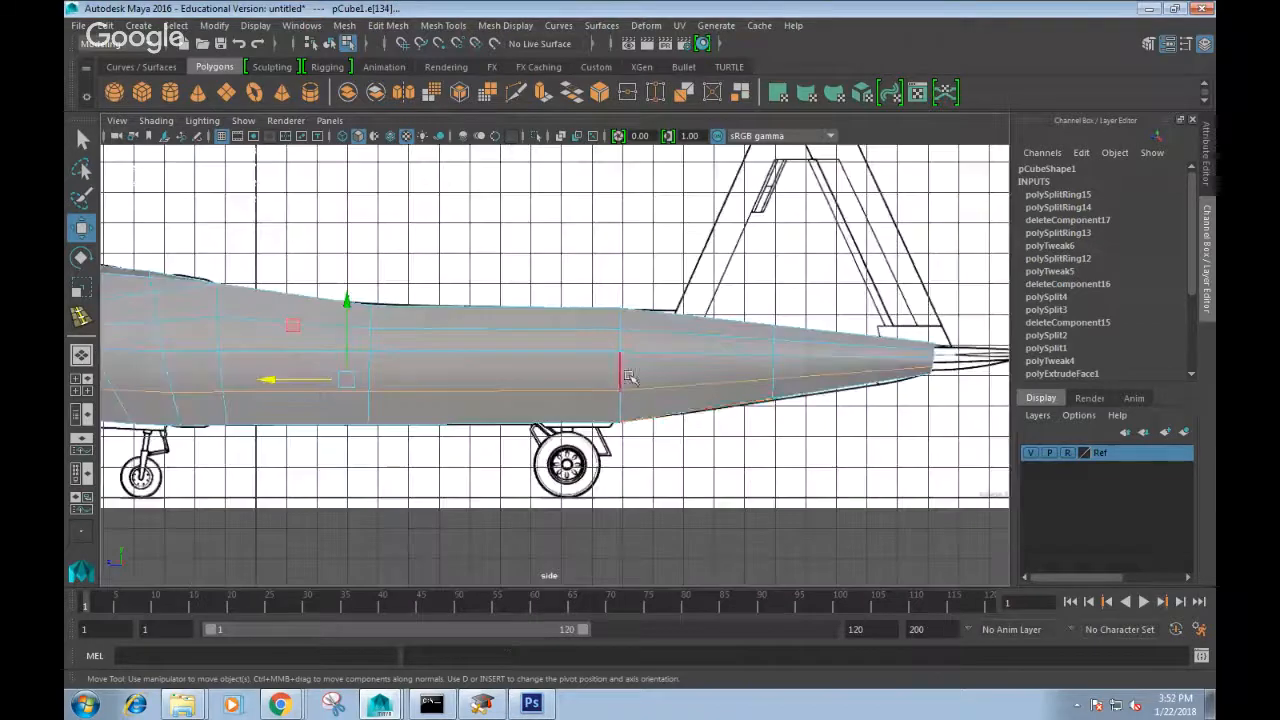
{"action": "scroll", "coordinate": [629, 376], "scroll_direction": "down", "scroll_amount": 3}
{"action": "middle_click_drag", "start_coordinate": [535, 370], "coordinate": [715, 378], "text": "alt"}
{"action": "left_click", "coordinate": [156, 121]}
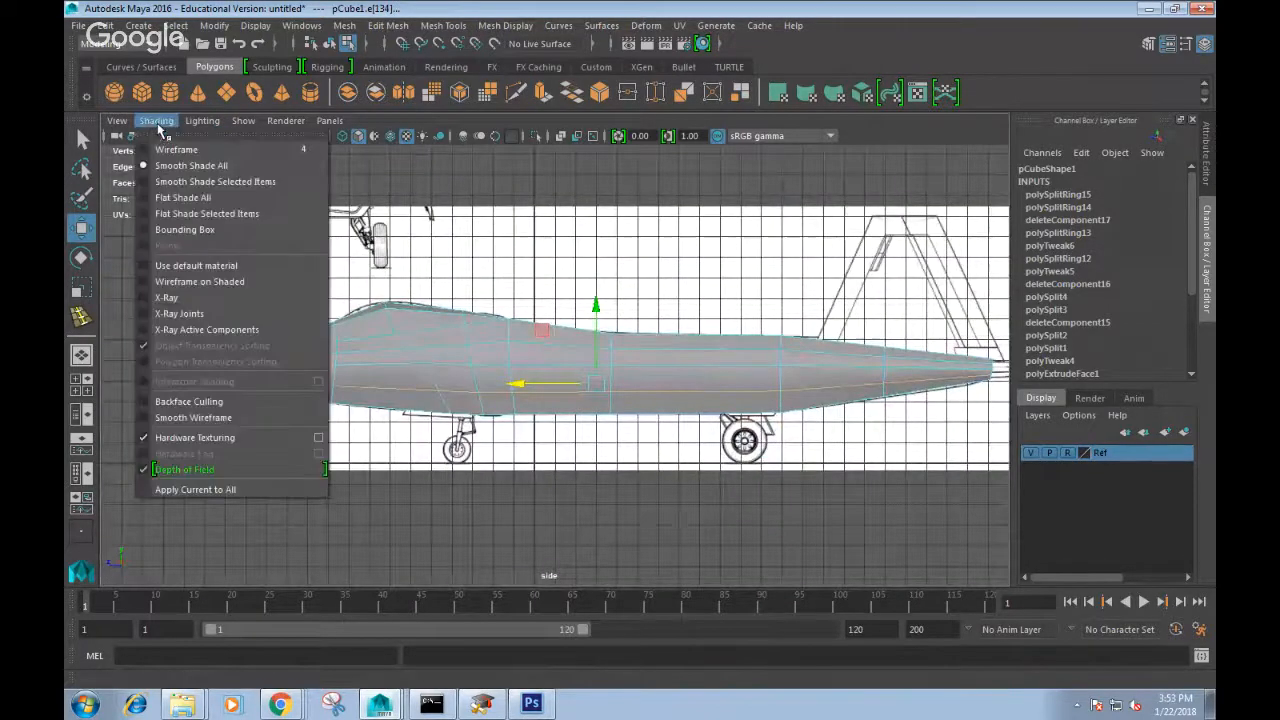
{"action": "left_click", "coordinate": [166, 294]}
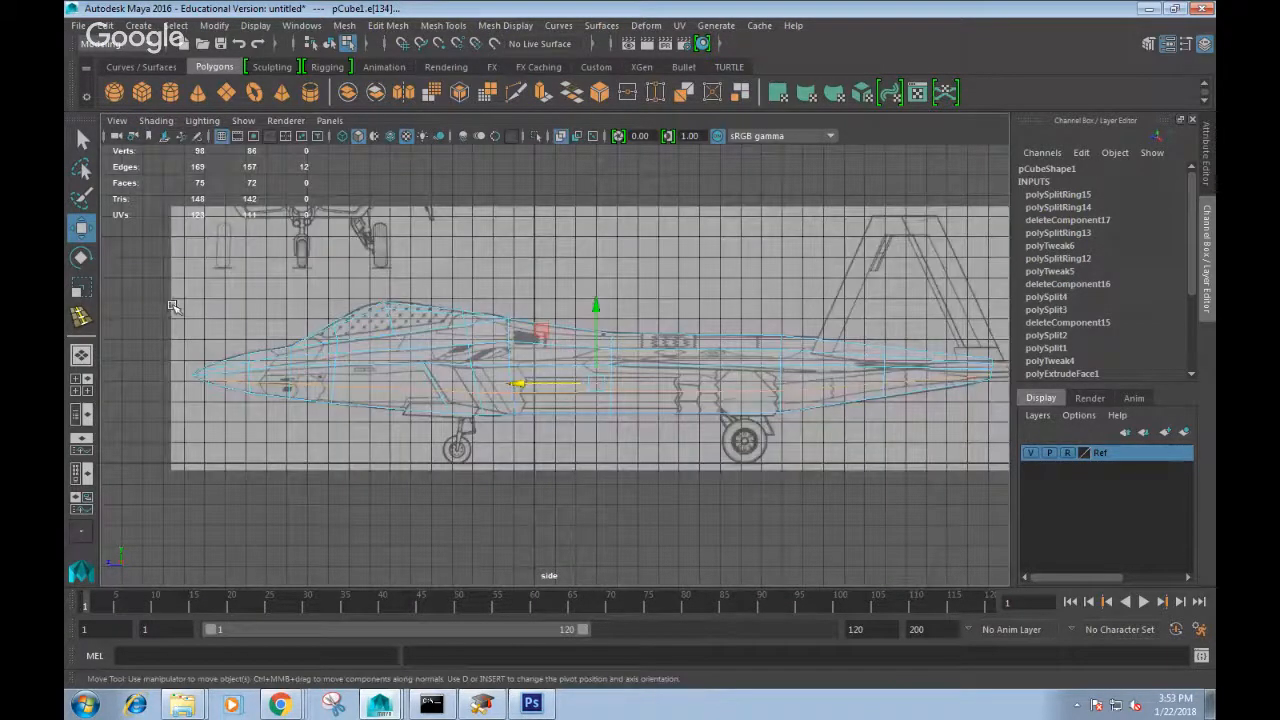
{"action": "scroll", "coordinate": [385, 357], "scroll_direction": "up", "scroll_amount": 4}
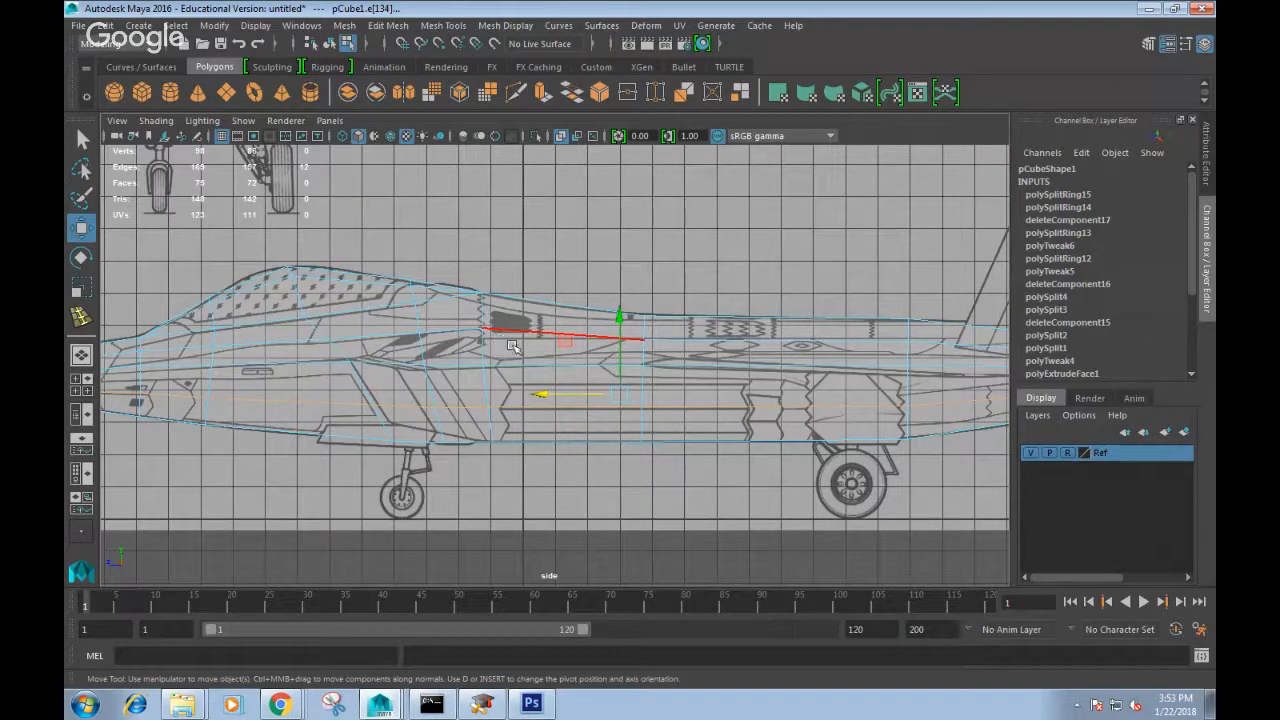
Cut a slanted edge with Multi-Cut from the air intake's upper front corner to the vertical edge behind it, following the blueprint line.
{"action": "left_click", "coordinate": [516, 92]}
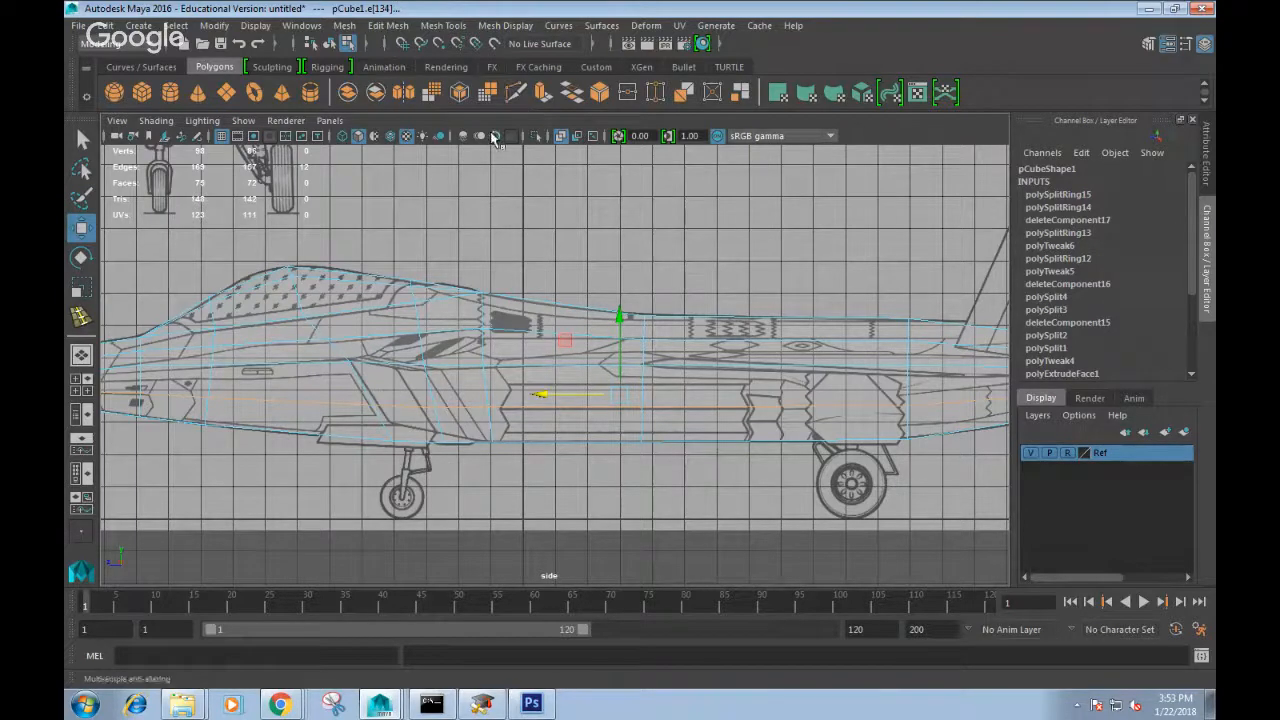
{"action": "left_click", "coordinate": [349, 362]}
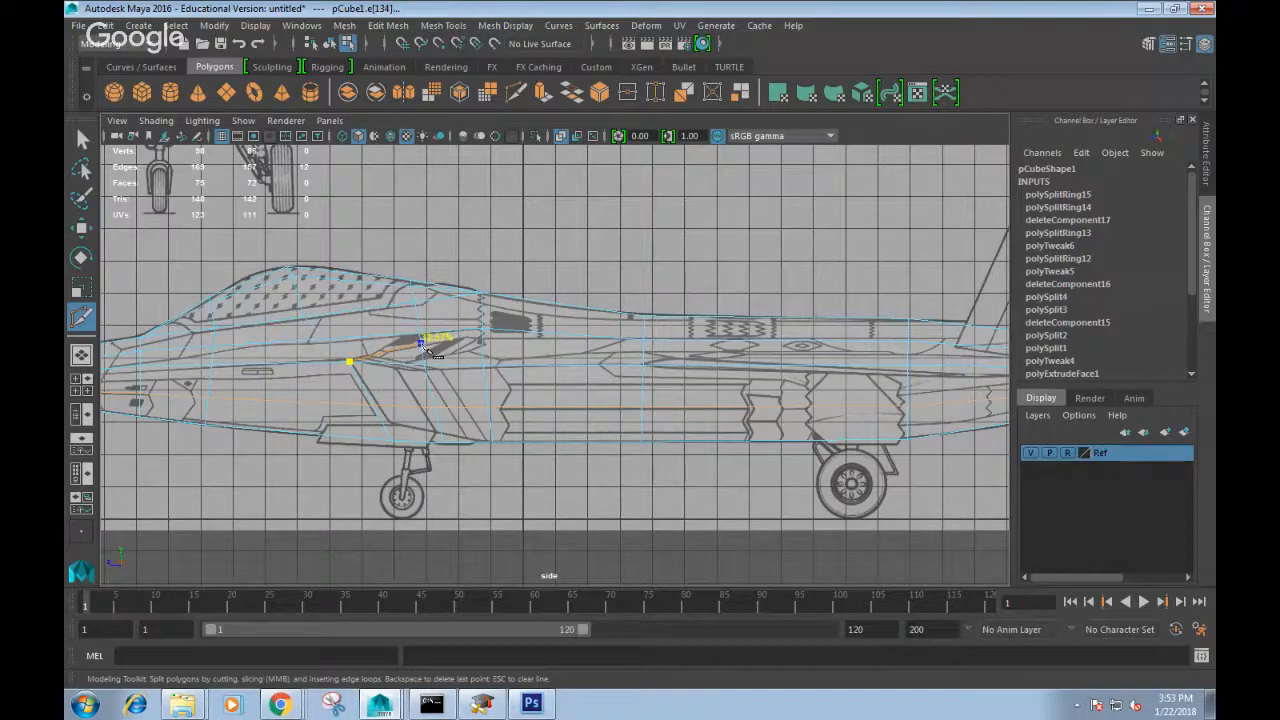
{"action": "left_click", "coordinate": [421, 342]}
{"action": "key", "text": "Return"}
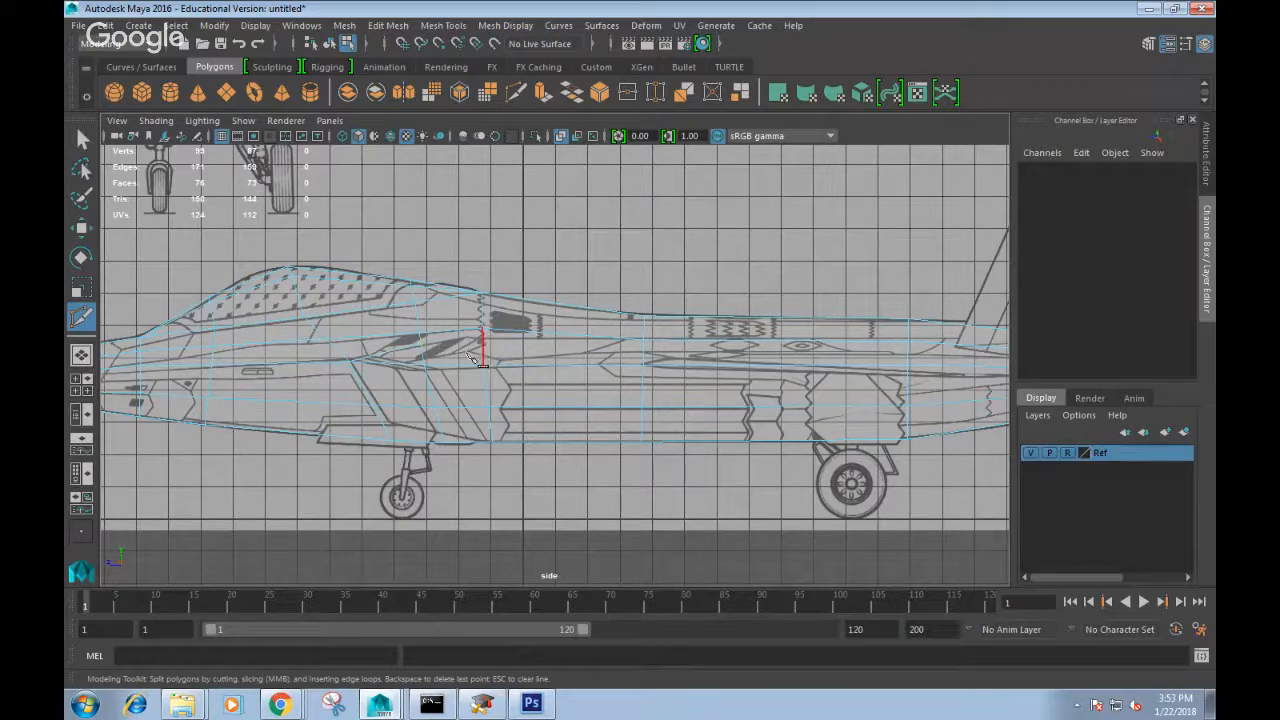
{"action": "left_click", "coordinate": [420, 344]}
{"action": "right_click", "coordinate": [565, 300]}
{"action": "key", "text": "q"}
Insert a lengthwise edge loop behind the intake, just below the upper edge line, and join its front end to the slanted cut.
{"action": "right_click_drag", "start_coordinate": [483, 345], "coordinate": [486, 440], "text": "shift"}
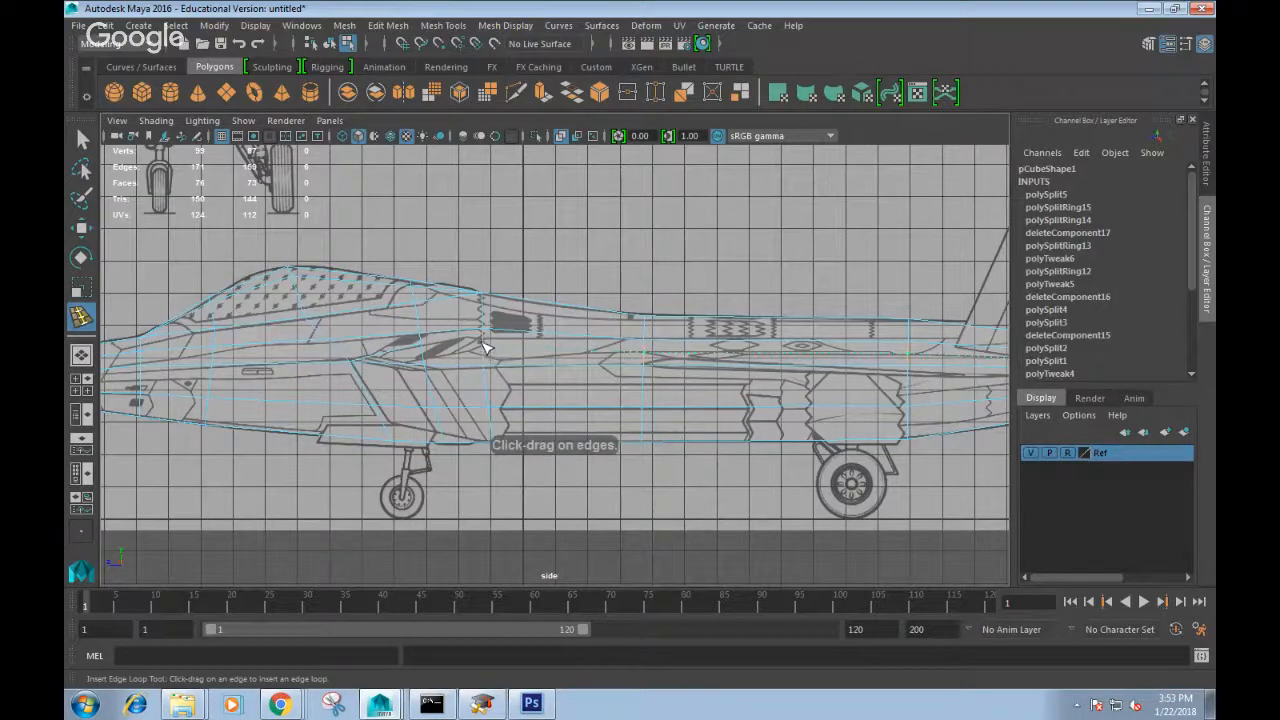
{"action": "left_click", "coordinate": [483, 345]}
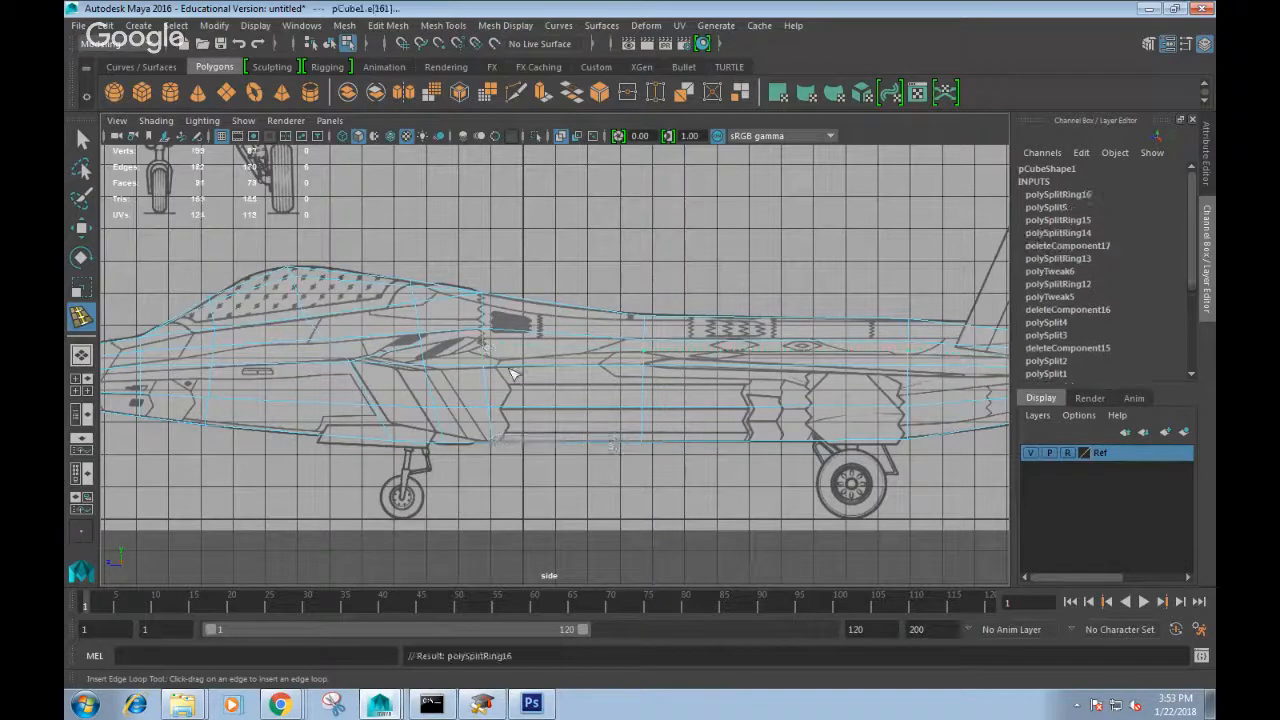
{"action": "left_click", "coordinate": [515, 92]}
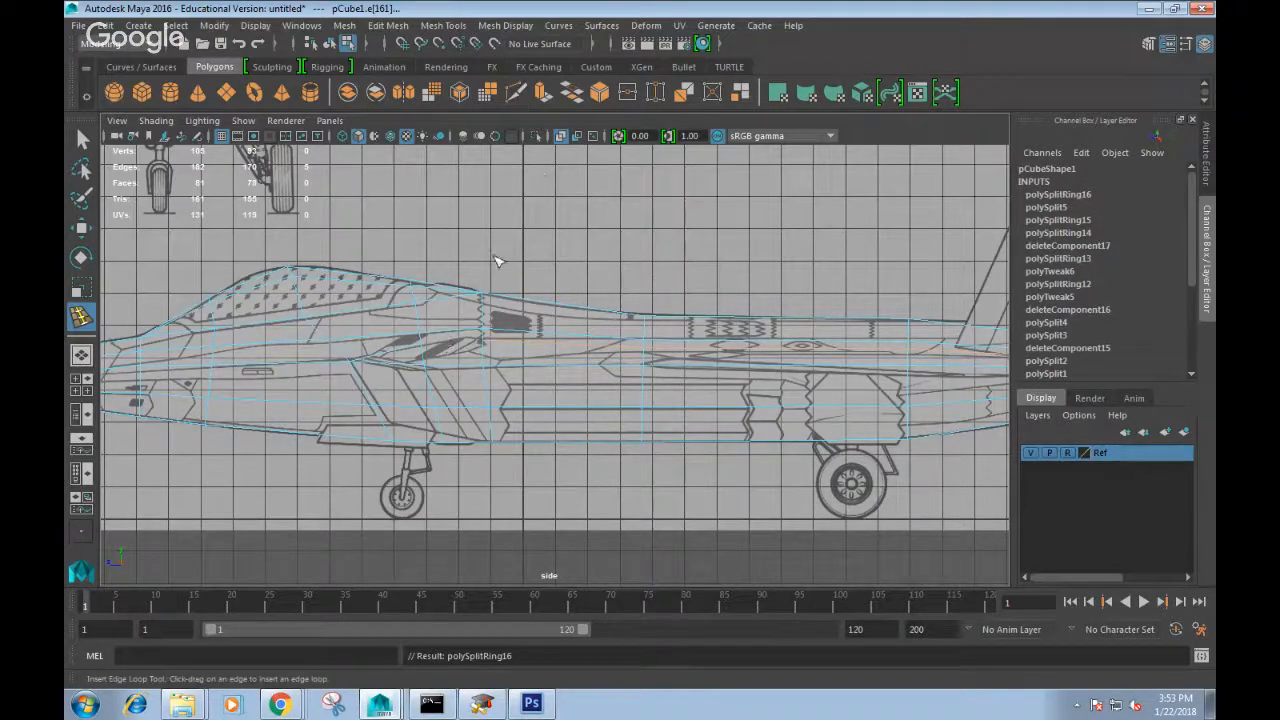
{"action": "left_click", "coordinate": [481, 342]}
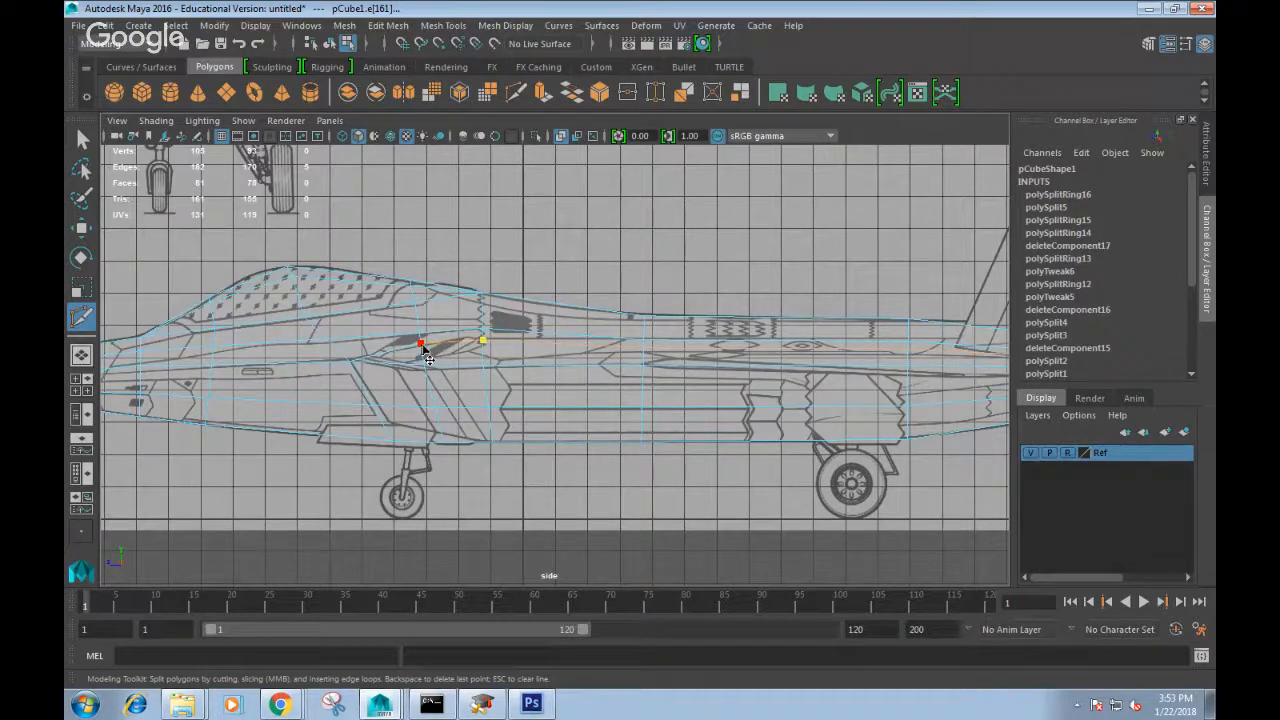
{"action": "left_click", "coordinate": [426, 355]}
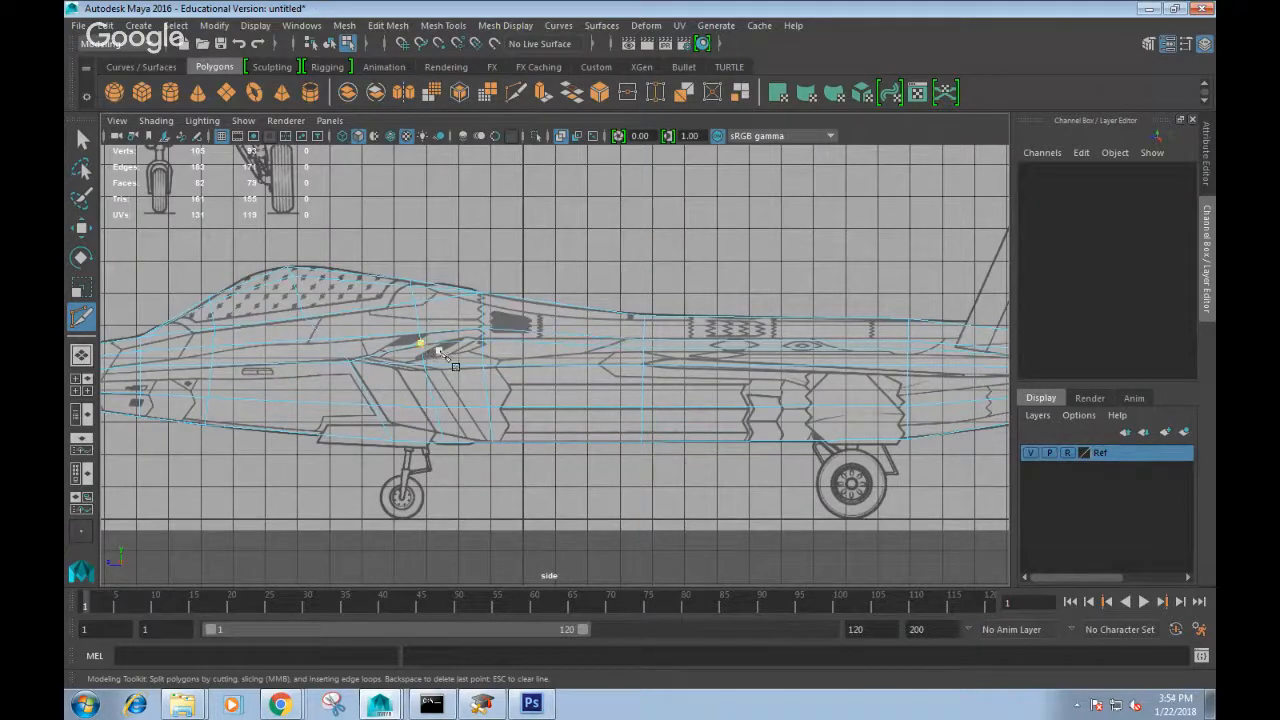
{"action": "scroll", "coordinate": [520, 375], "scroll_direction": "down", "scroll_amount": 1}
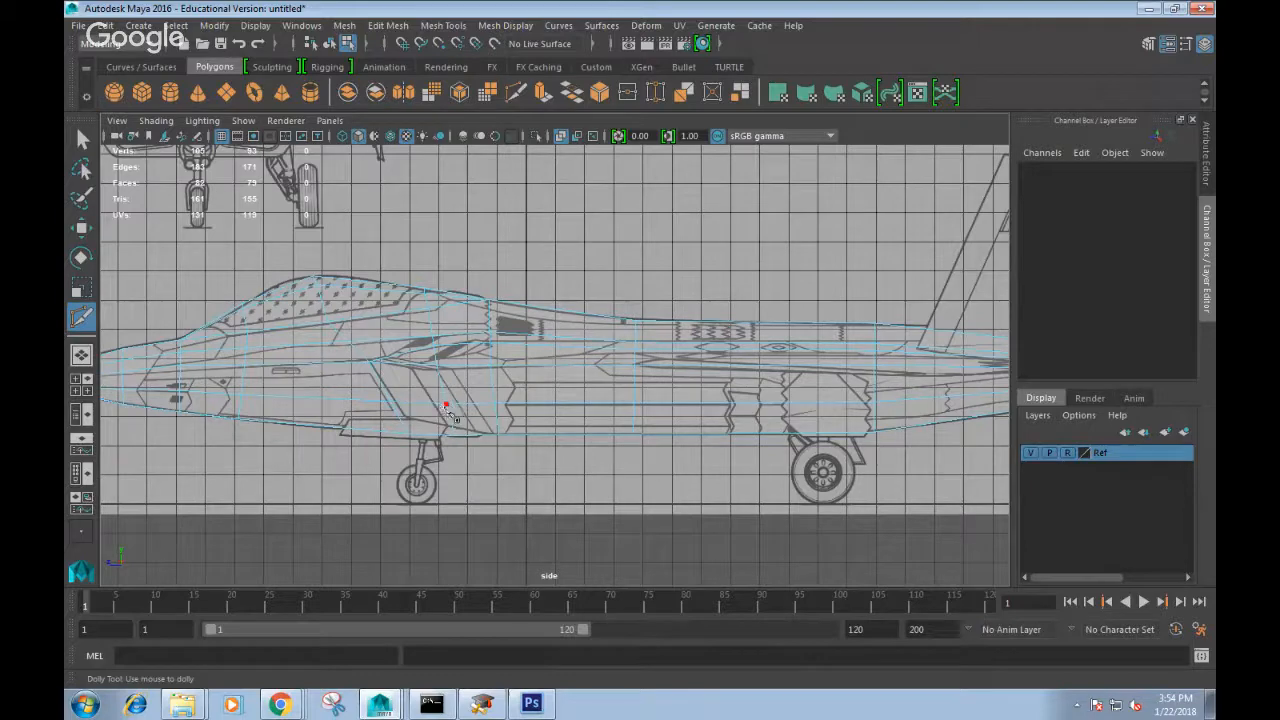
Select the two lower rows of fuselage side faces from the slanted air intake edge back to the tail end.
{"action": "key", "text": "q"}
{"action": "right_click_drag", "start_coordinate": [421, 243], "coordinate": [423, 293]}
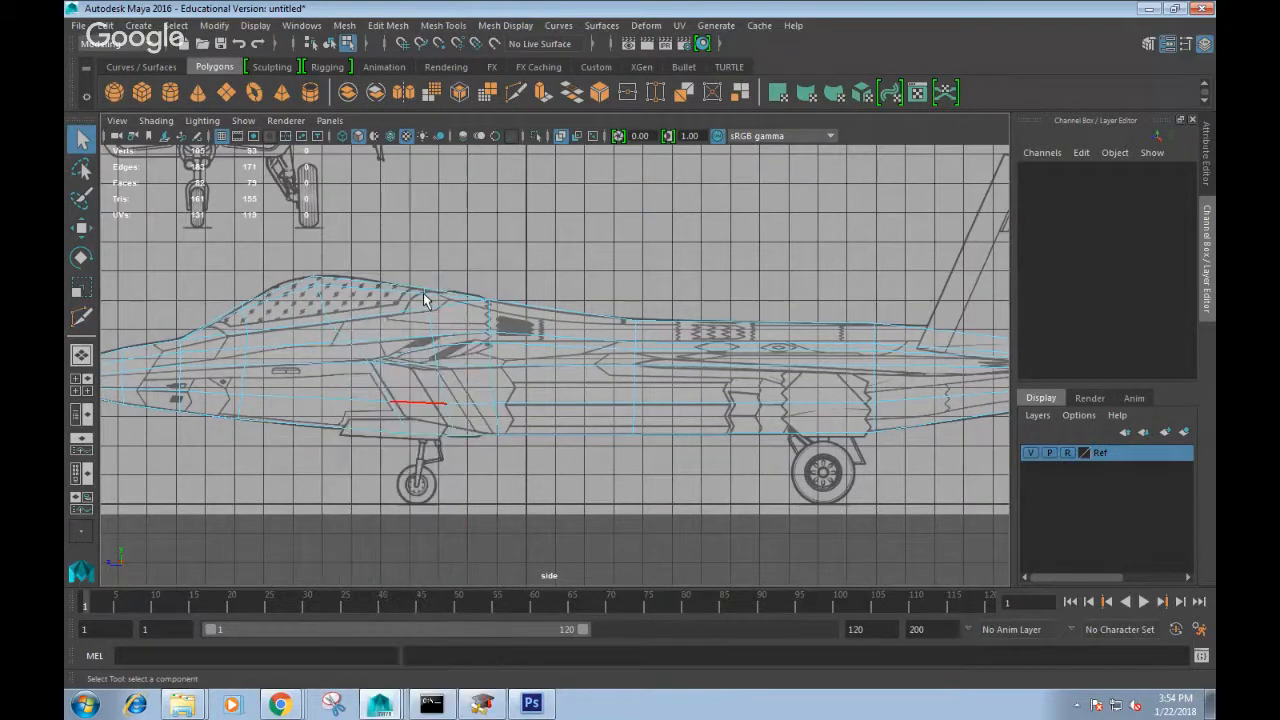
{"action": "right_click_drag", "start_coordinate": [430, 242], "coordinate": [434, 288]}
{"action": "left_click", "coordinate": [415, 380]}
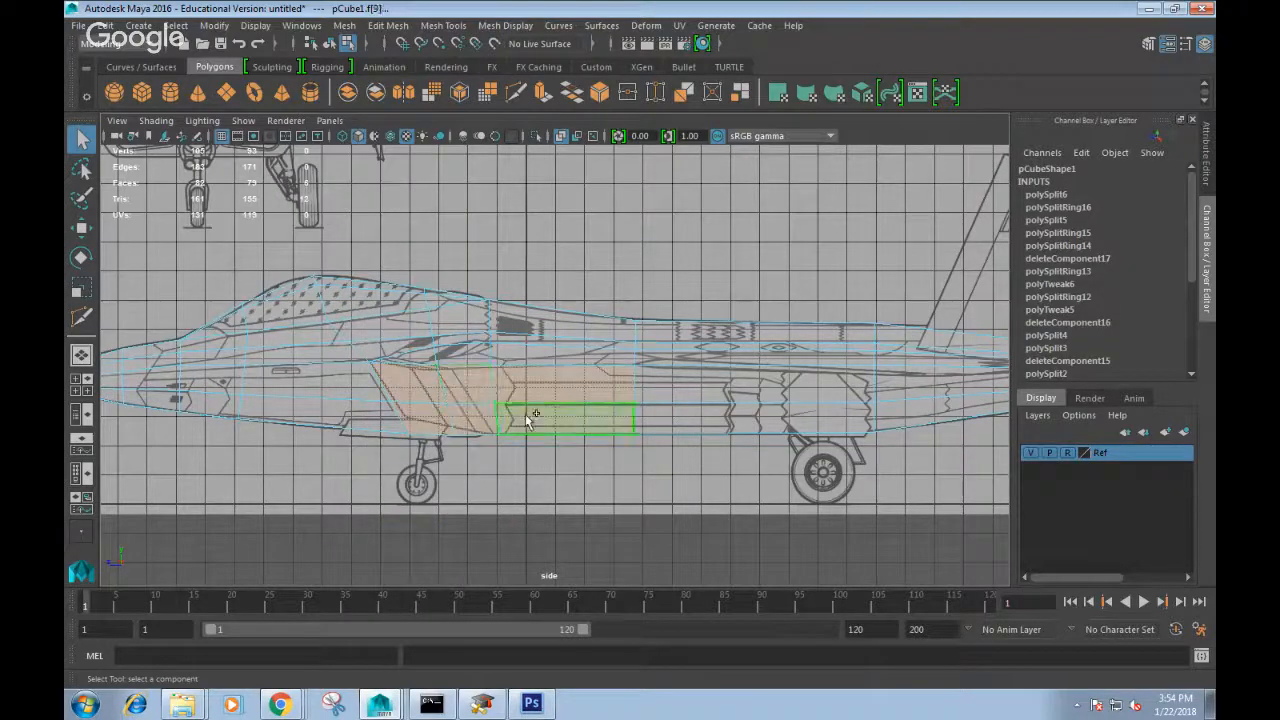
{"action": "left_click", "coordinate": [680, 385]}
{"action": "left_click", "coordinate": [731, 422], "text": "shift"}
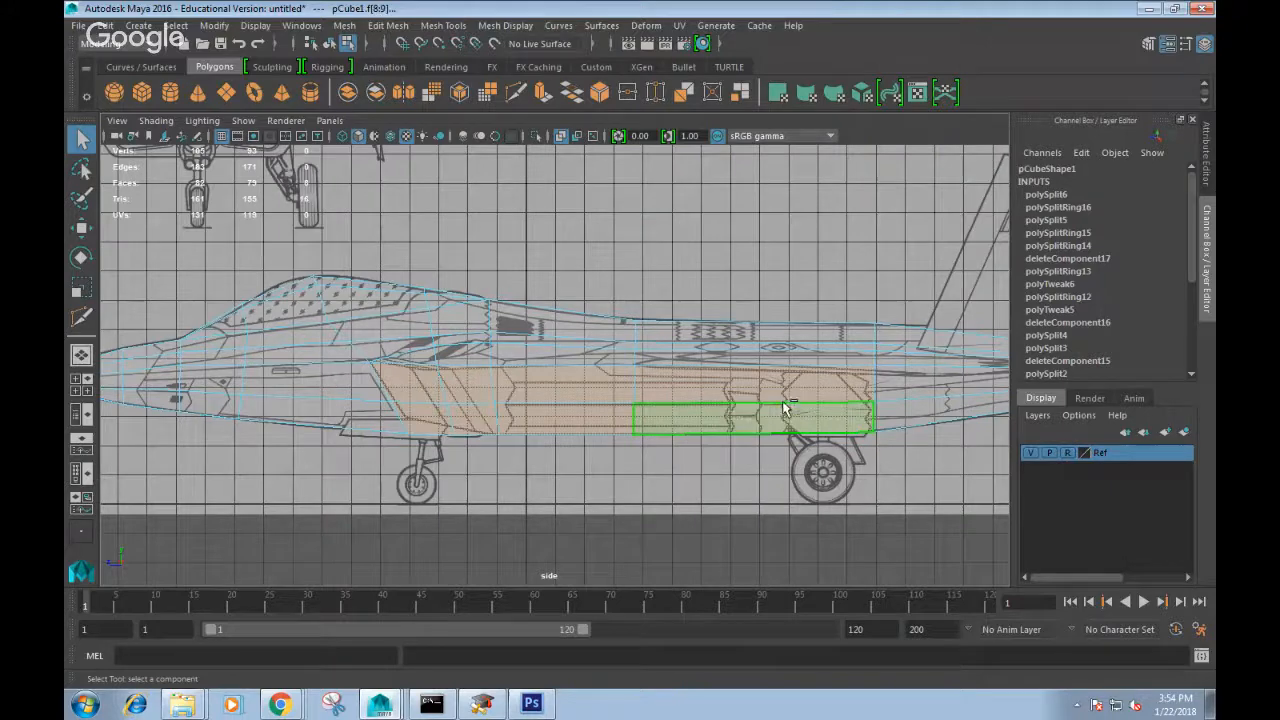
{"action": "scroll", "coordinate": [792, 394], "scroll_direction": "down", "scroll_amount": 1}
{"action": "left_click", "coordinate": [795, 396], "text": "alt"}
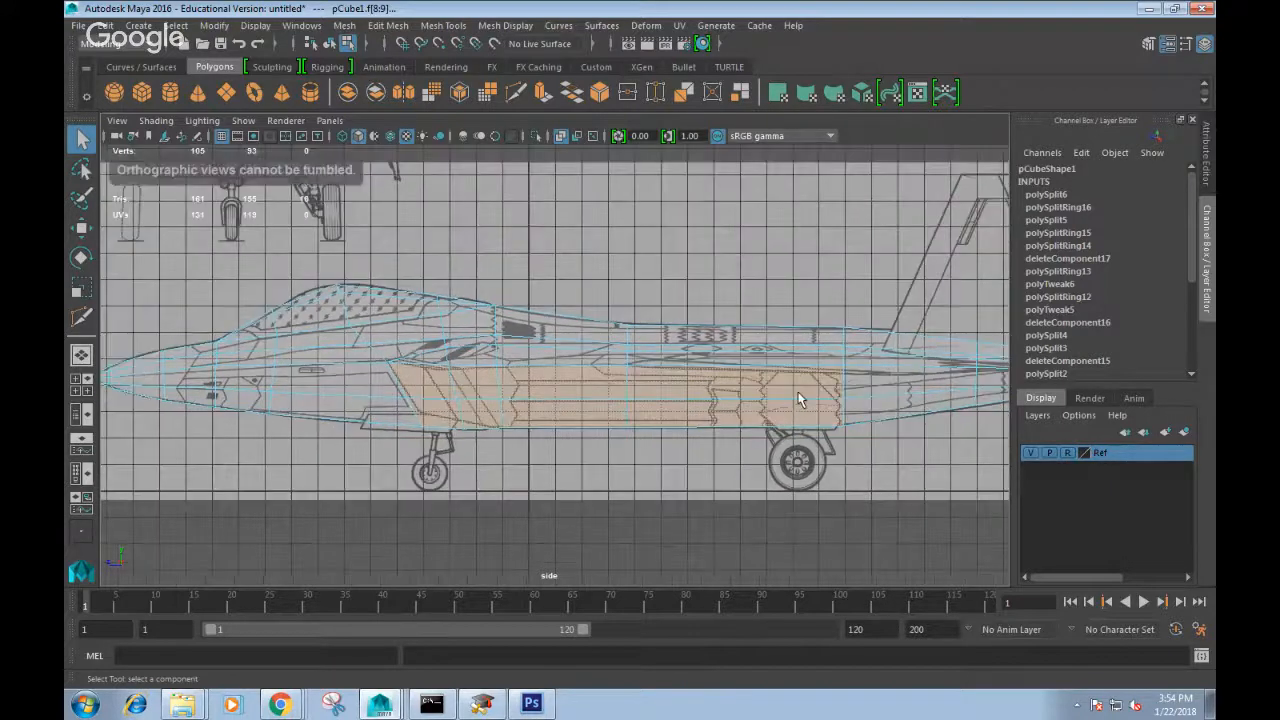
{"action": "middle_click_drag", "start_coordinate": [795, 396], "coordinate": [660, 395], "text": "alt"}
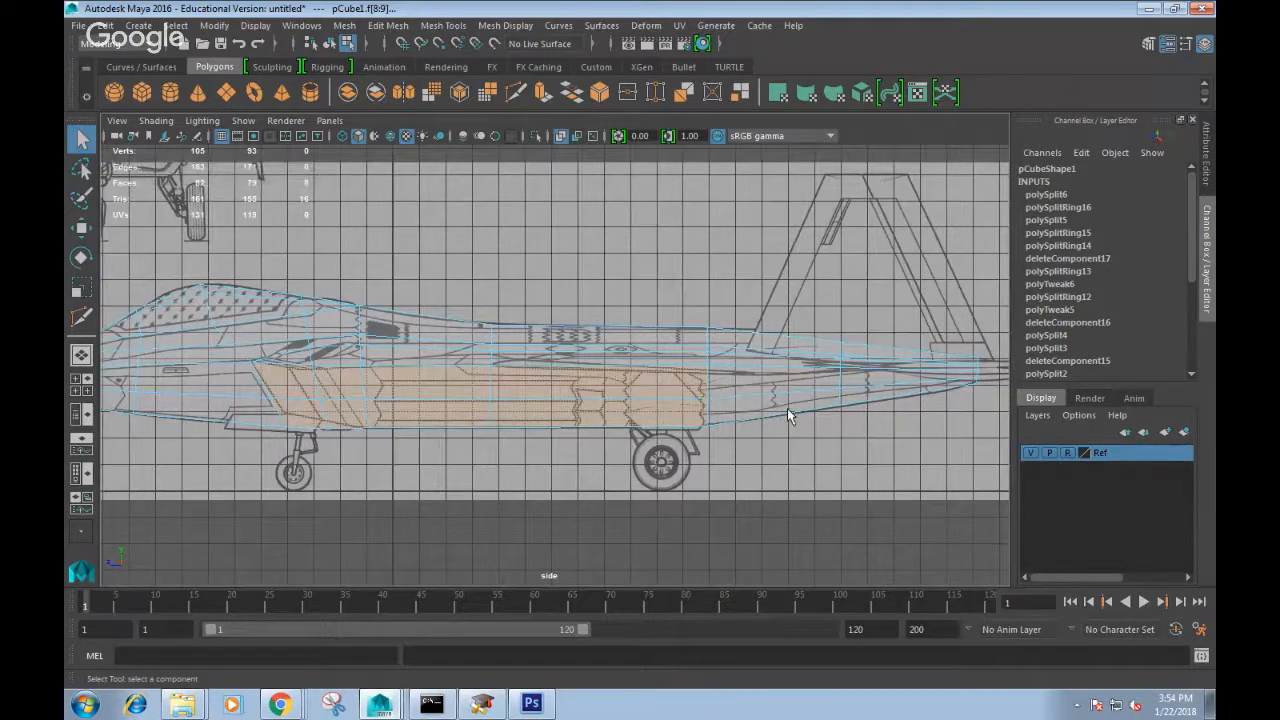
{"action": "left_click", "coordinate": [760, 403], "text": "shift"}
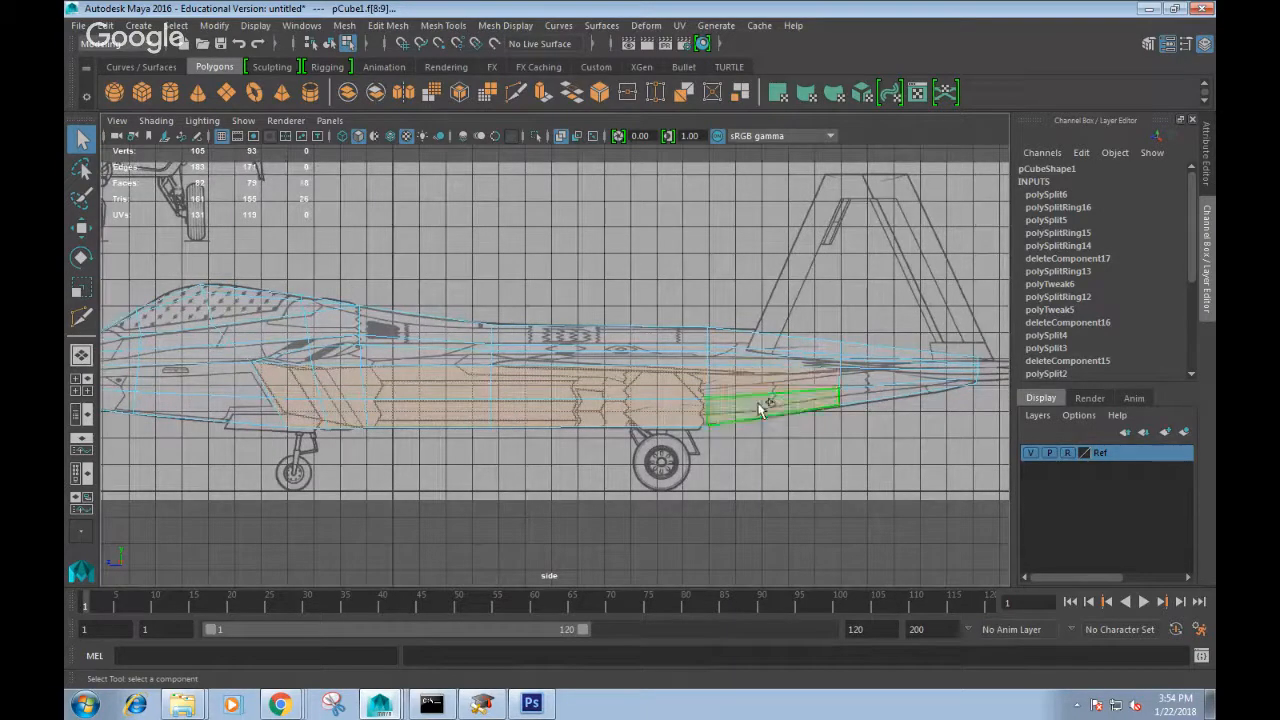
{"action": "left_click", "coordinate": [865, 388], "text": "shift"}
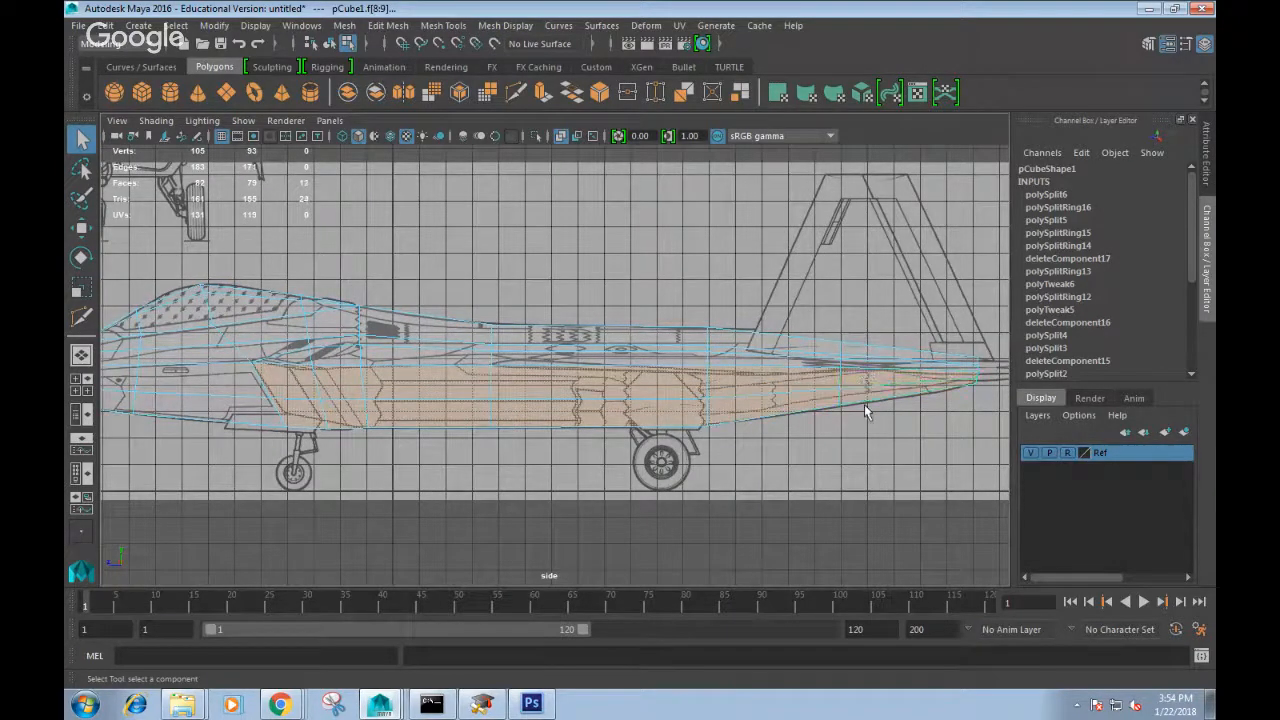
Add the narrow row of faces above the selected ones, from the intake's slanted cut to the tail, to the selection.
{"action": "left_click", "coordinate": [340, 357], "text": "shift"}
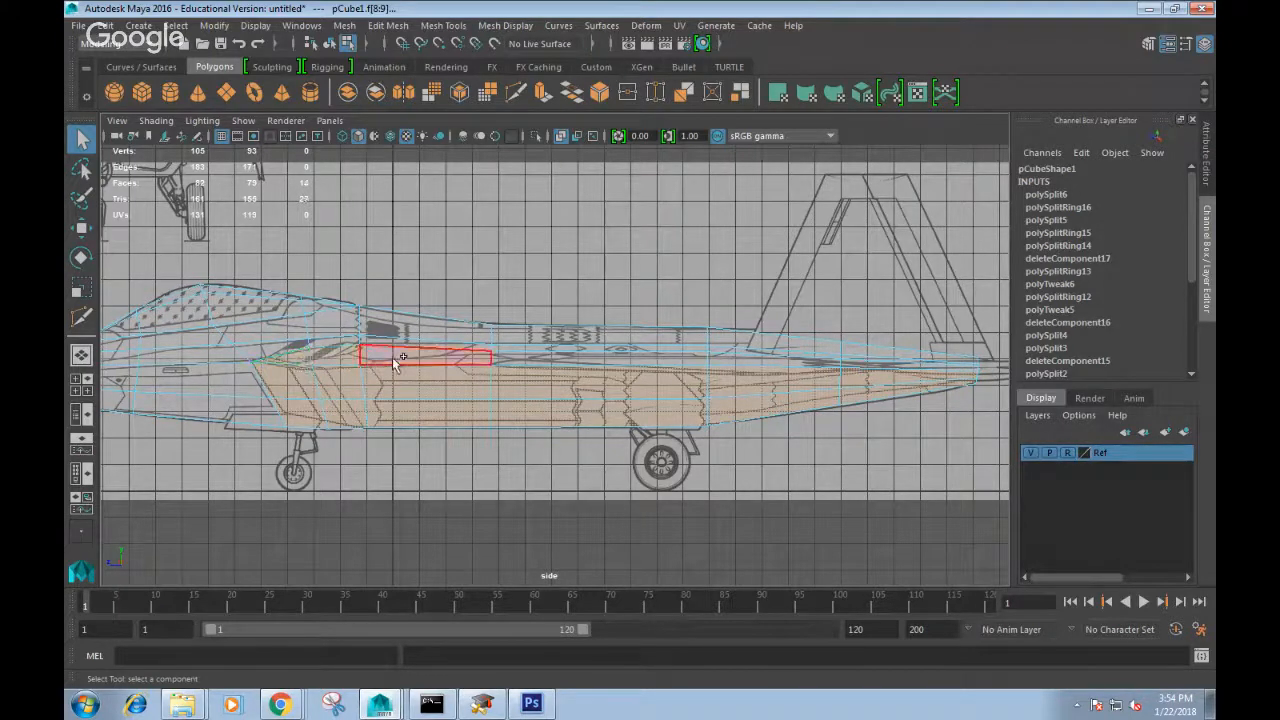
{"action": "left_click", "coordinate": [397, 358], "text": "shift"}
{"action": "left_click", "coordinate": [515, 361], "text": "shift"}
{"action": "left_click", "coordinate": [728, 362], "text": "shift"}
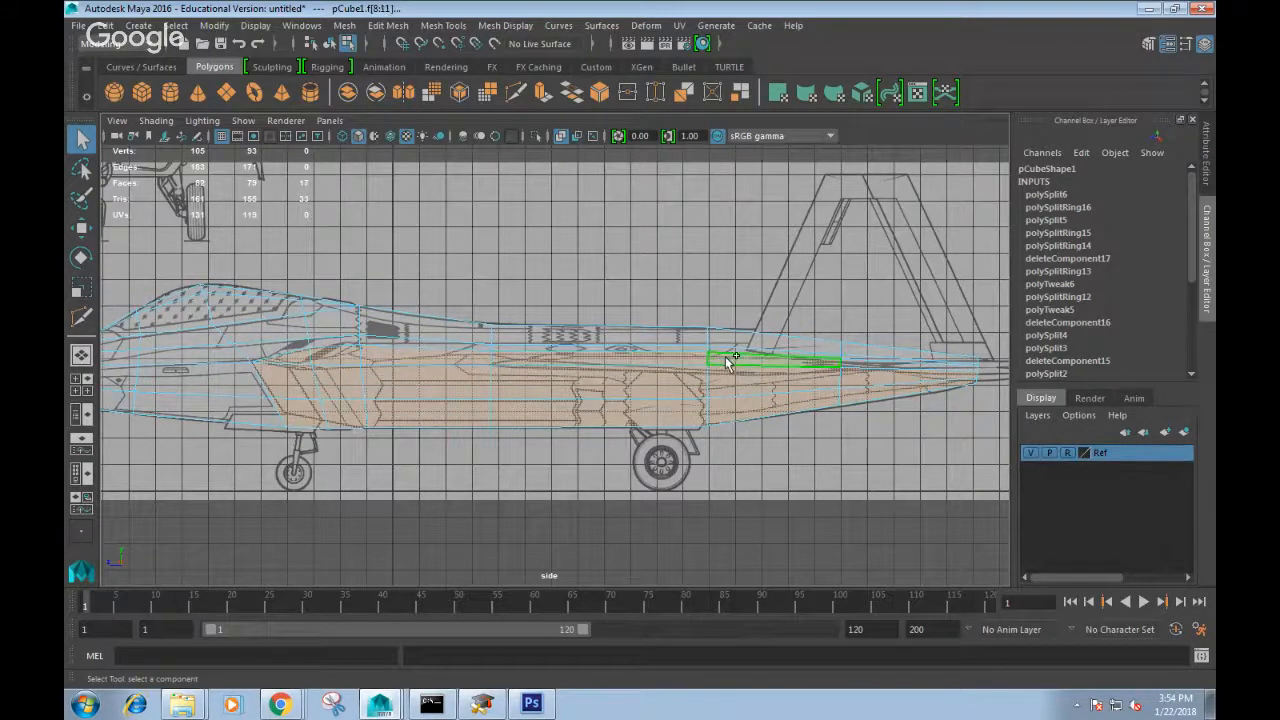
{"action": "left_click", "coordinate": [858, 372], "text": "shift"}
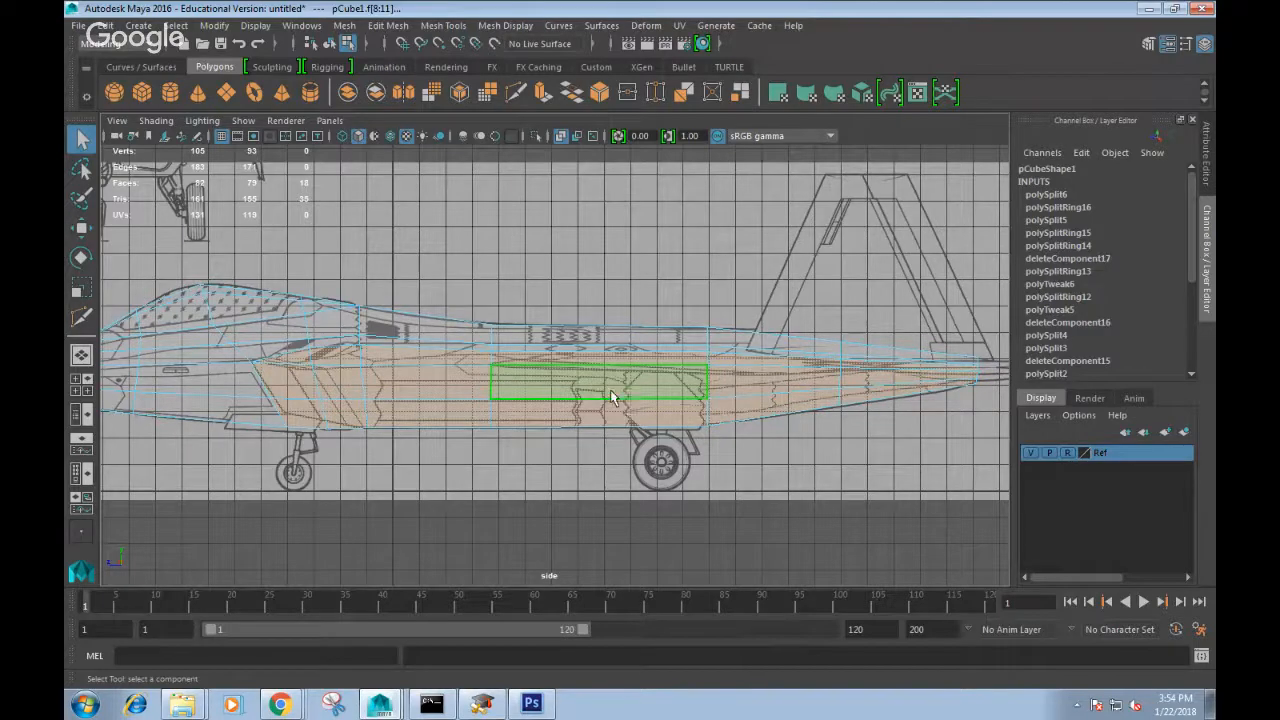
Extrude the selected fuselage side faces about 3.2 units outward and flatten them along X with a scale of about 0.055.
{"action": "key", "text": "space"}
{"action": "left_click_drag", "start_coordinate": [614, 398], "coordinate": [745, 417]}
{"action": "right_click_drag", "start_coordinate": [753, 401], "coordinate": [760, 432], "text": "shift"}
{"action": "left_click_drag", "start_coordinate": [760, 432], "coordinate": [760, 393], "text": "alt"}
{"action": "key", "text": "r"}
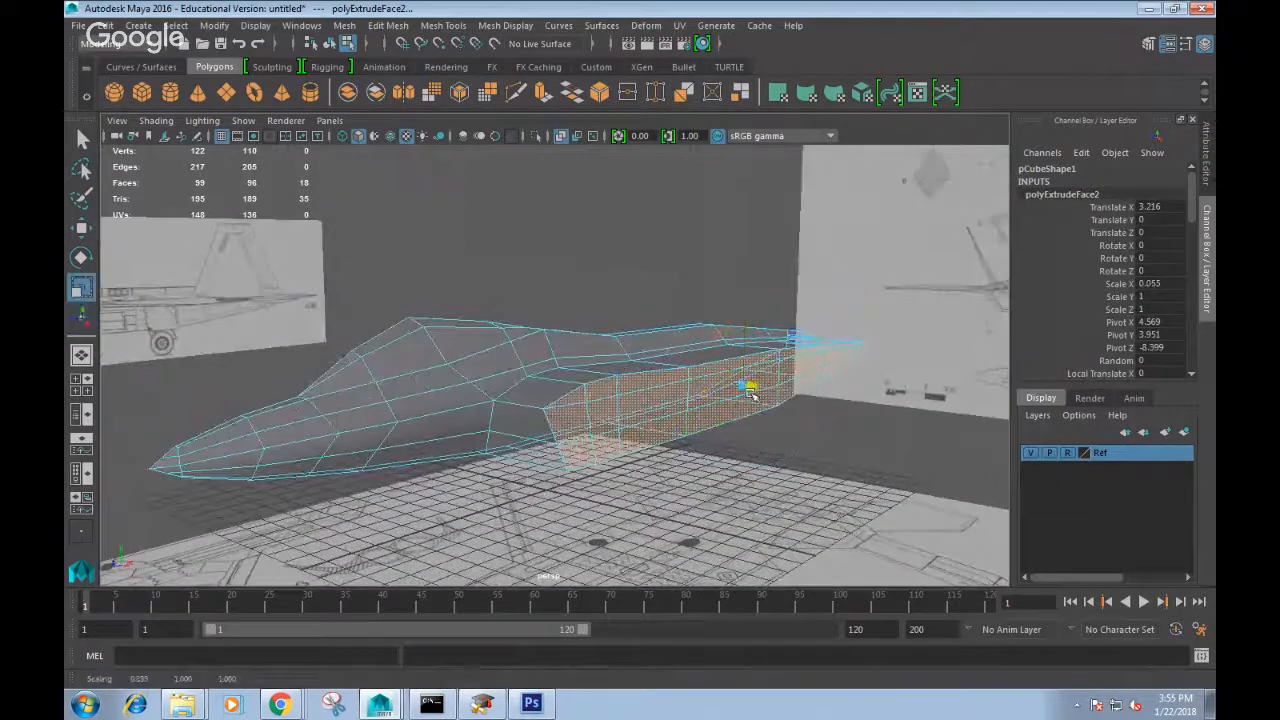
Tilt the extruded faces in the front view to follow the air intake's slanted outer side and shift them inward.
{"action": "key", "text": "space"}
{"action": "left_click_drag", "start_coordinate": [812, 460], "coordinate": [816, 489]}
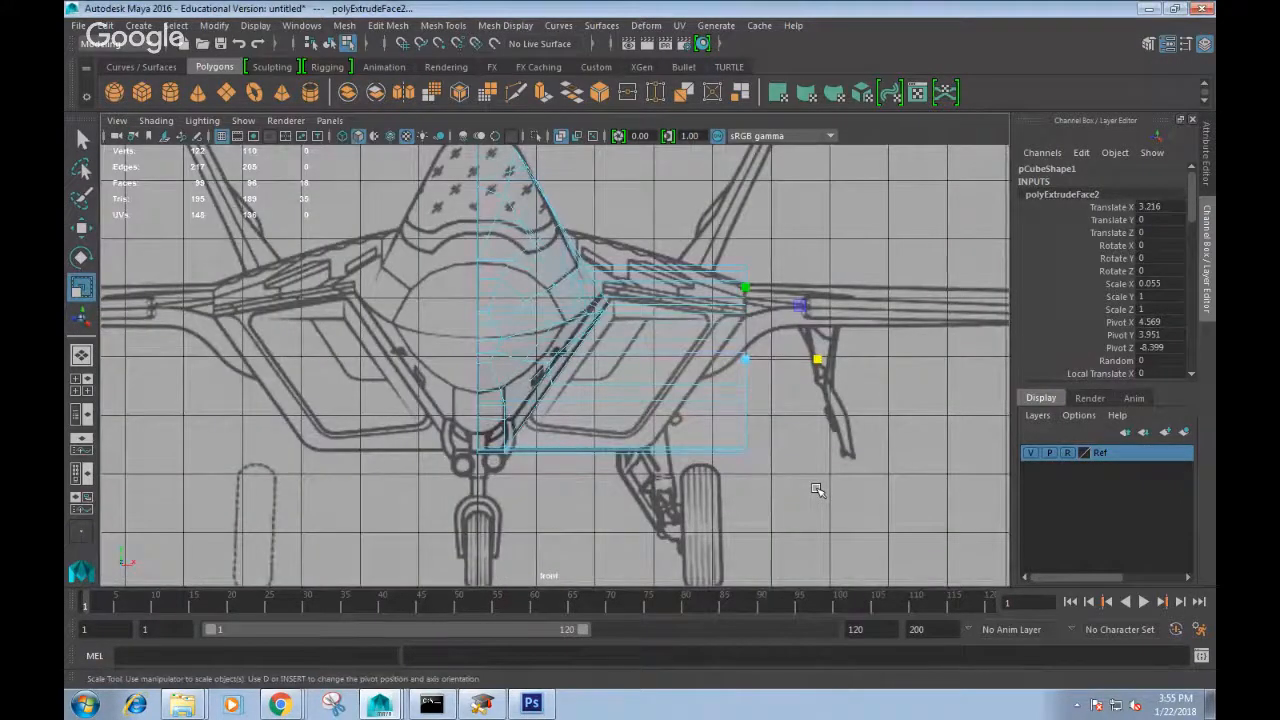
{"action": "key", "text": "e"}
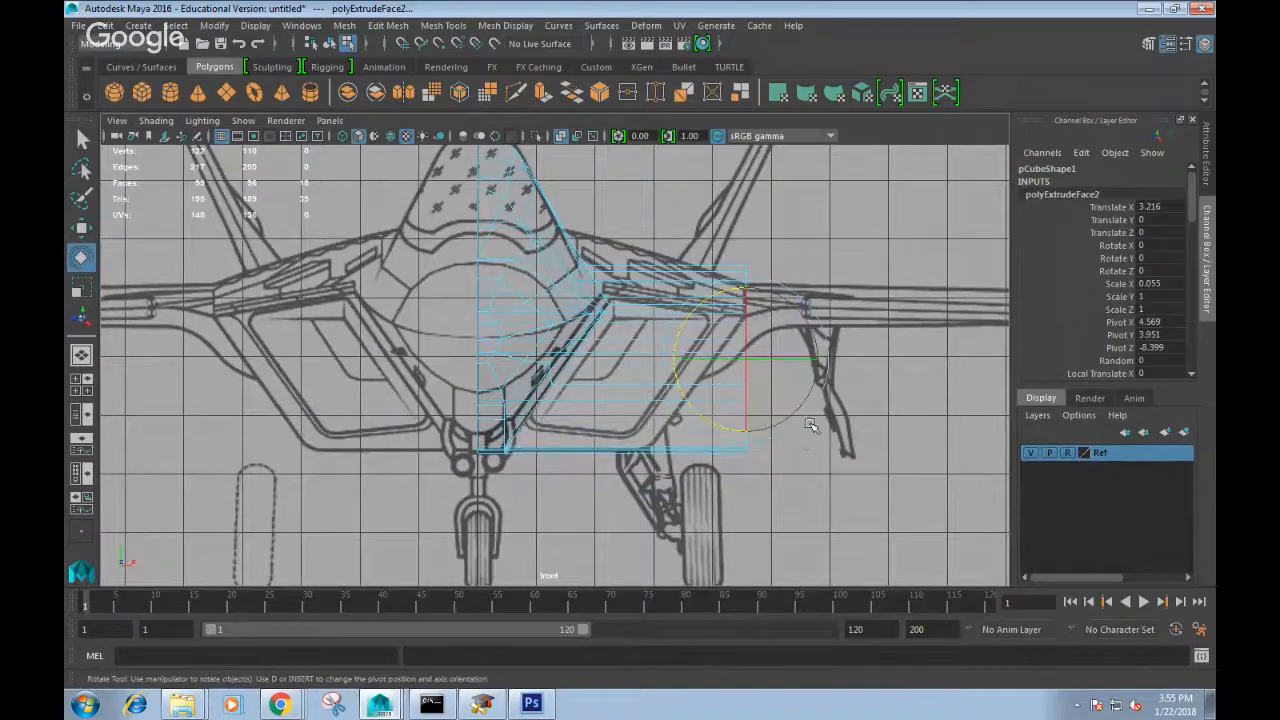
{"action": "left_click_drag", "start_coordinate": [822, 331], "coordinate": [795, 362]}
{"action": "key", "text": "w"}
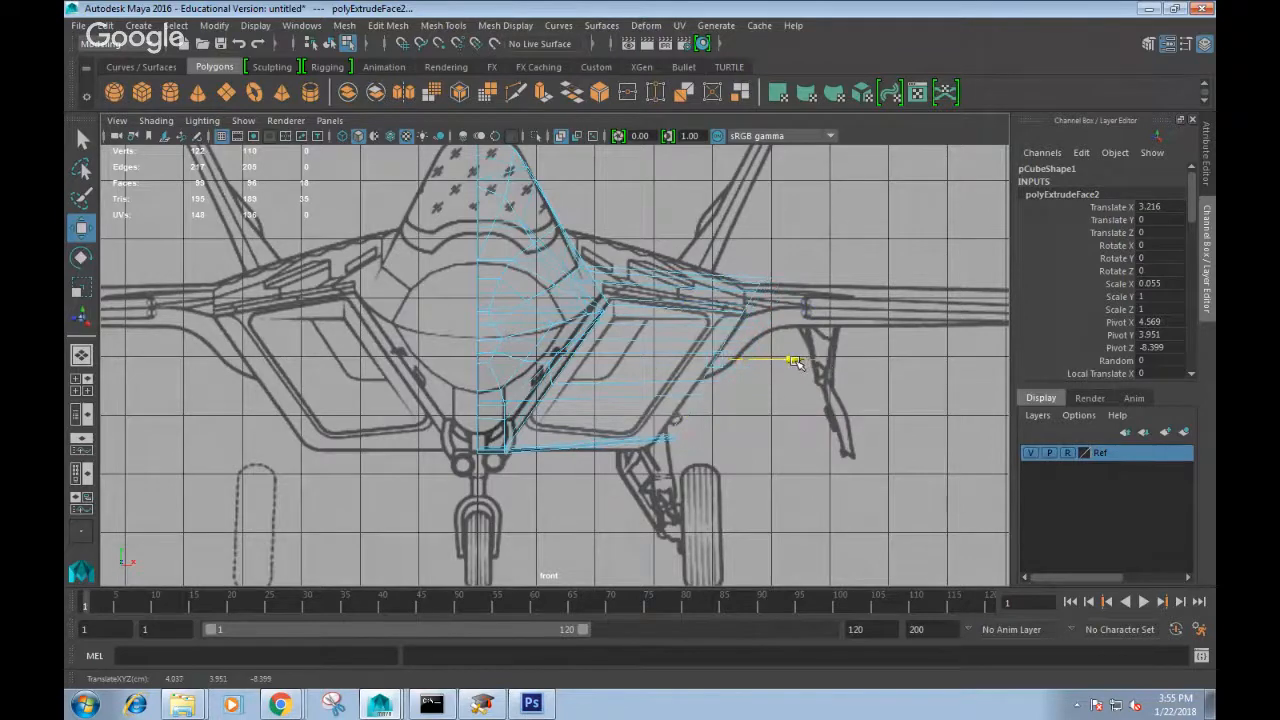
Fine-tune the extruded faces' tilt, height and position to fit the intake's outer wall and lower corner on the front blueprint.
{"action": "key", "text": "e"}
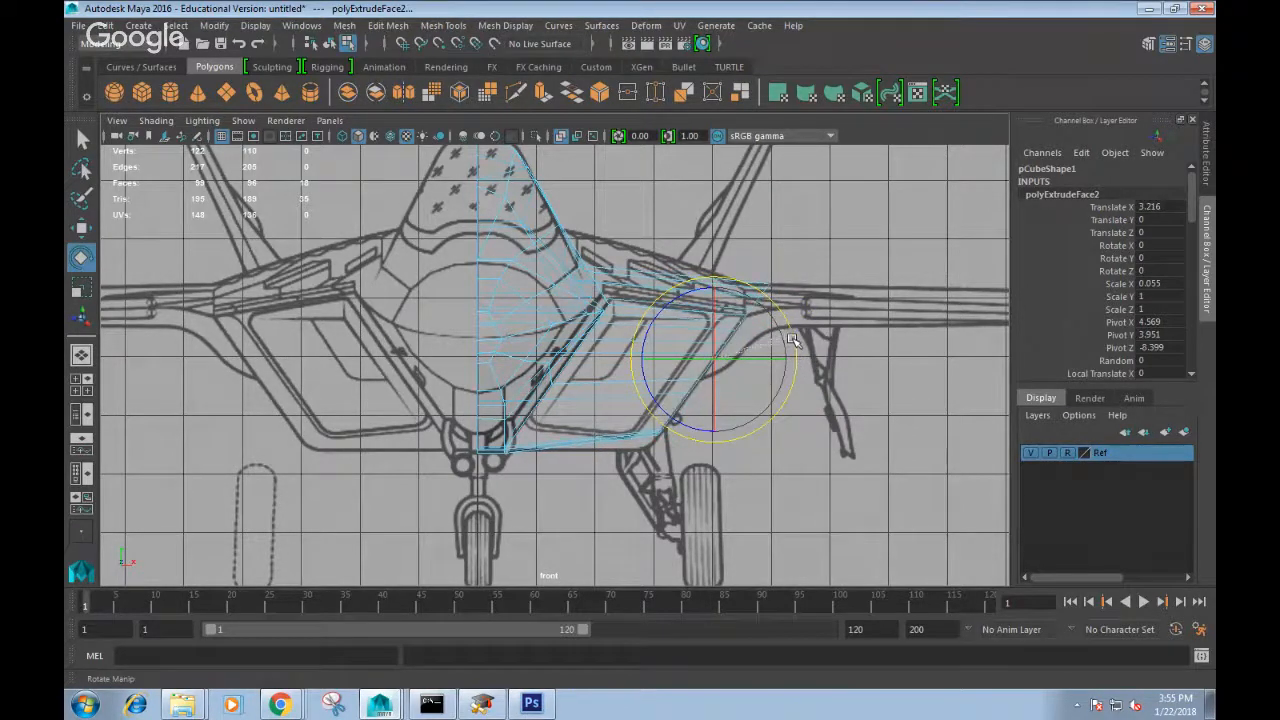
{"action": "key", "text": "r"}
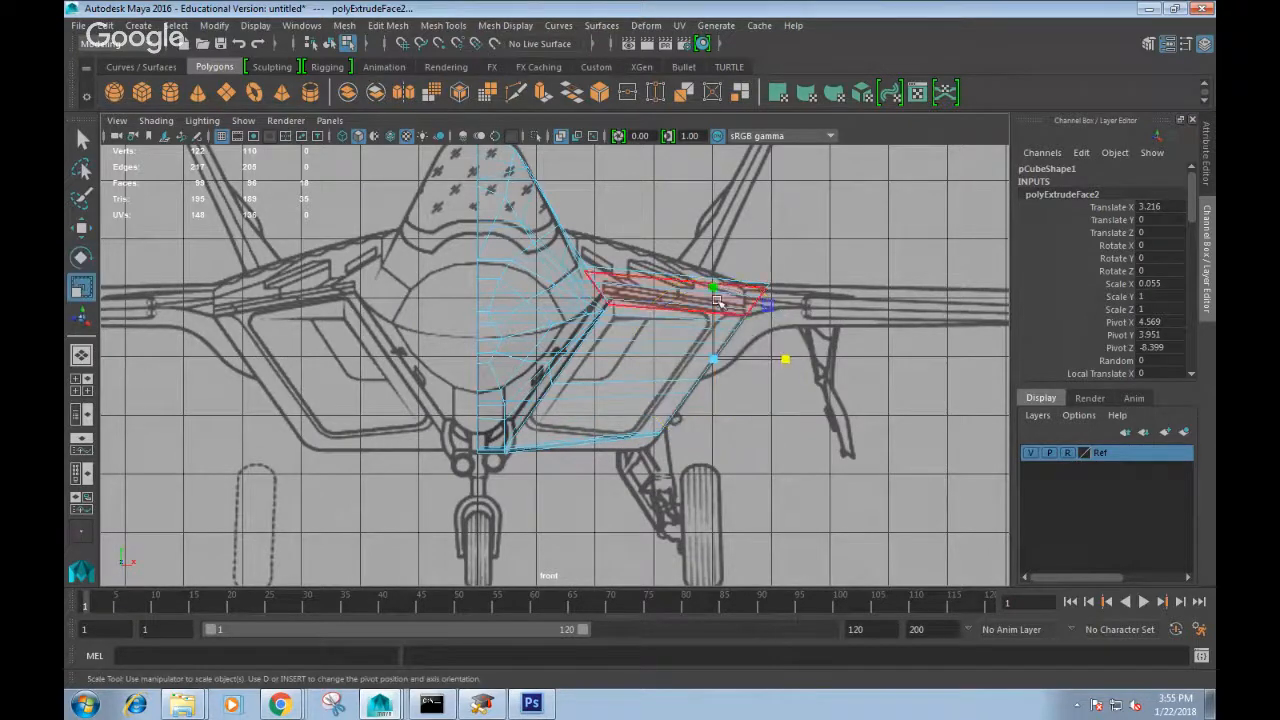
{"action": "left_click_drag", "start_coordinate": [716, 292], "coordinate": [718, 296]}
{"action": "key", "text": "w"}
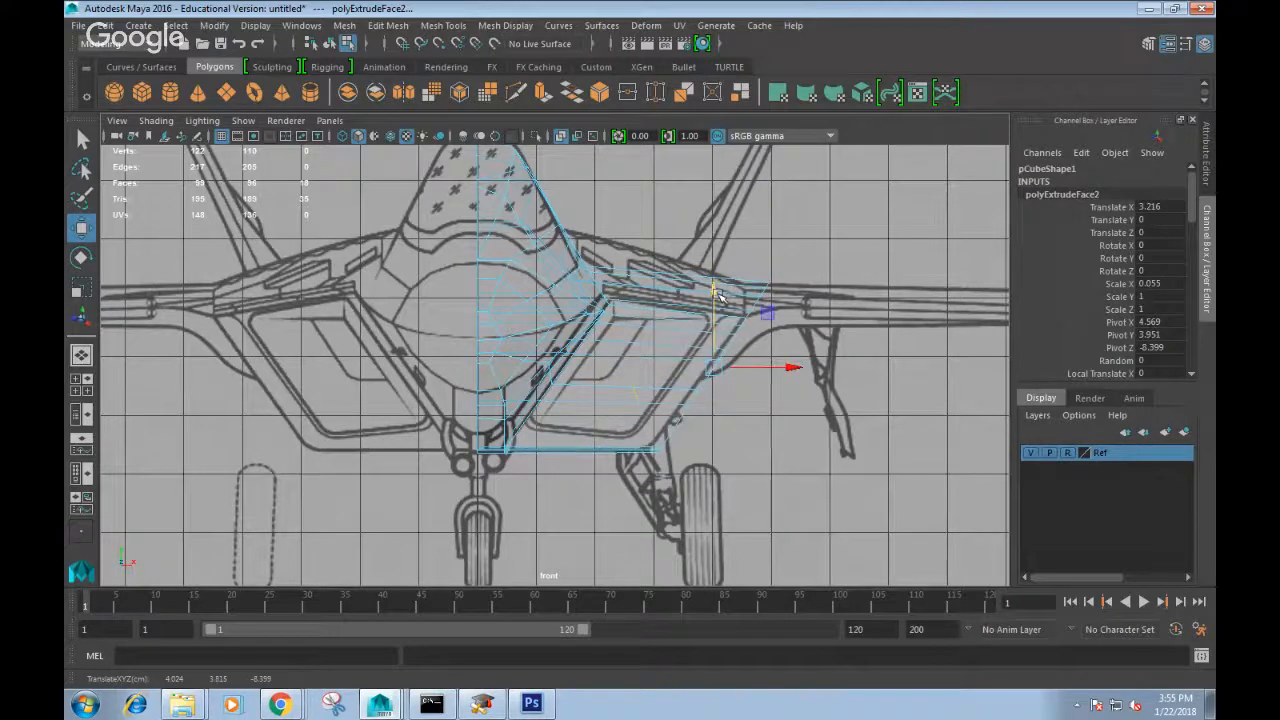
{"action": "key", "text": "e"}
{"action": "key", "text": "w"}
{"action": "key", "text": "e"}
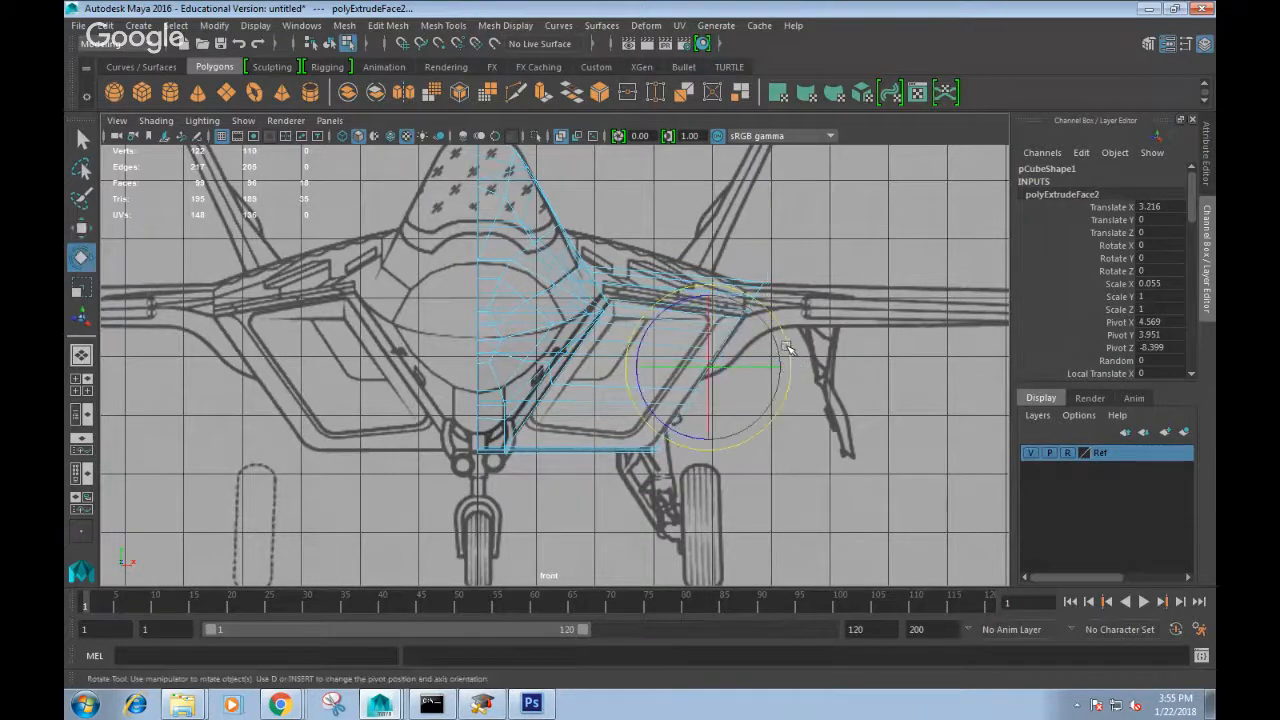
{"action": "key", "text": "w"}
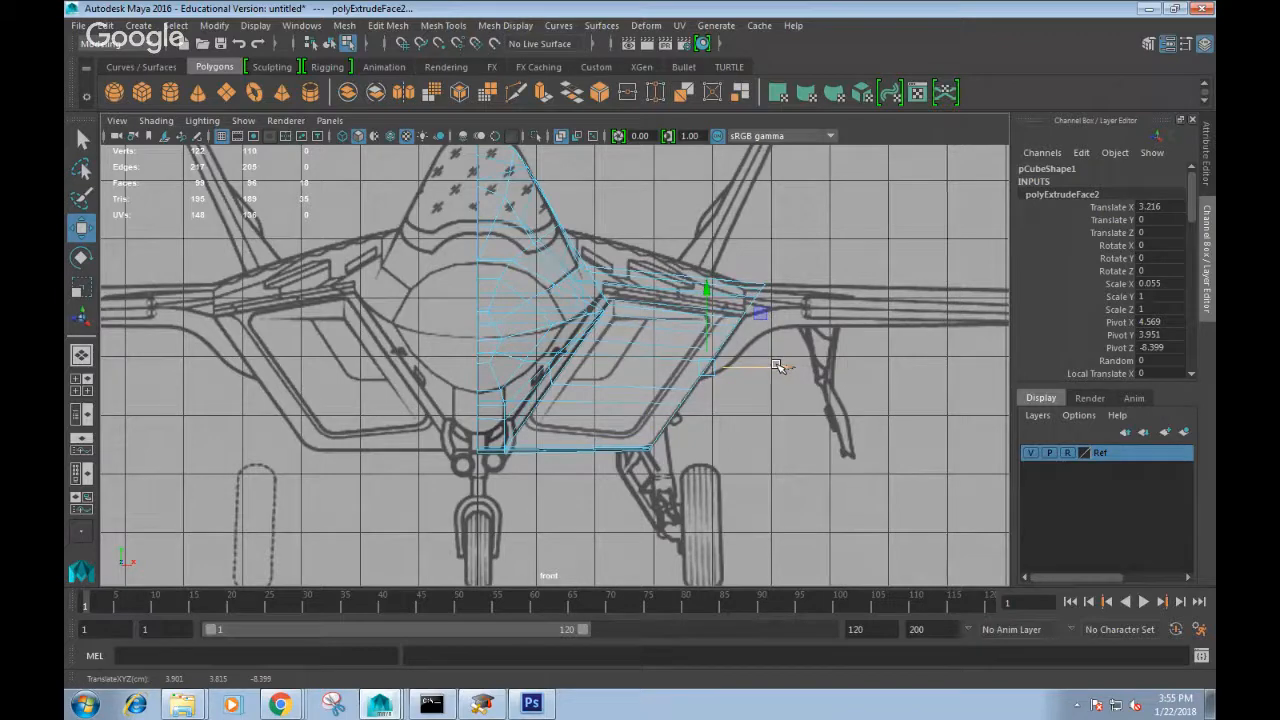
Select the front vertical edges of the intake's outer wall and move them rearward to the slanted intake lip on the top blueprint.
{"action": "key", "text": "space"}
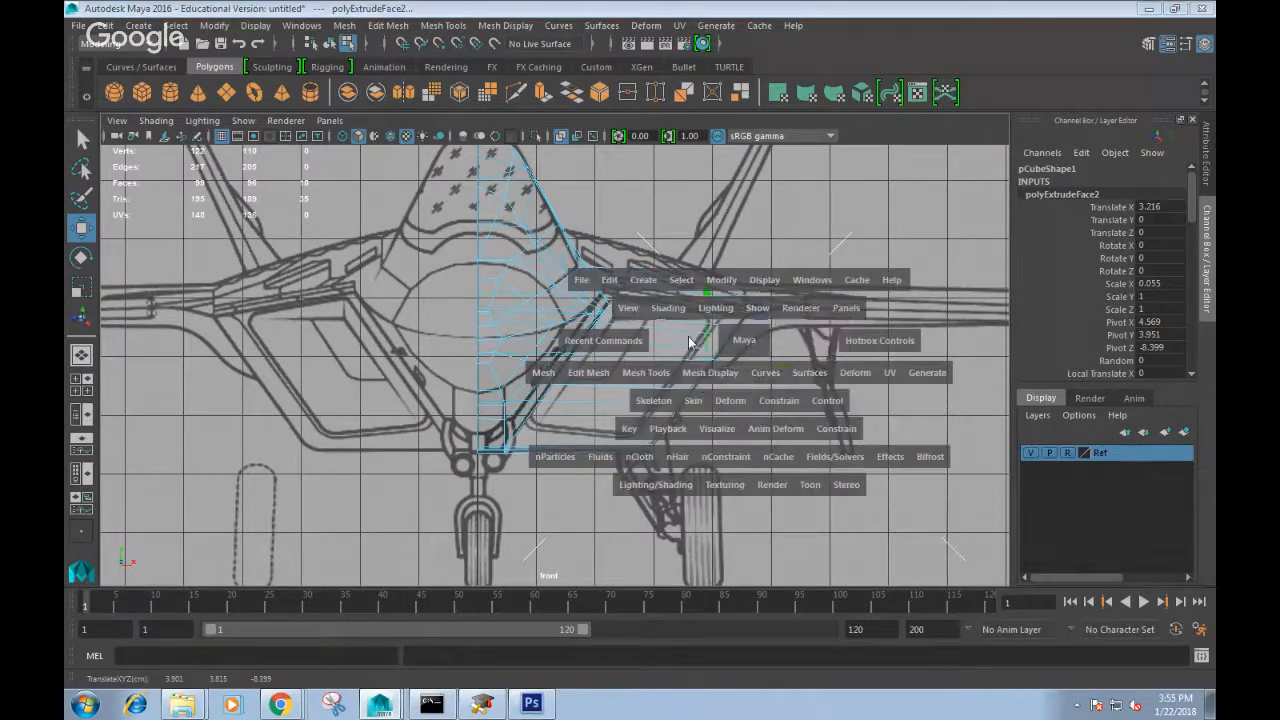
{"action": "left_click_drag", "start_coordinate": [744, 341], "coordinate": [689, 342]}
{"action": "middle_click_drag", "start_coordinate": [737, 371], "coordinate": [749, 288], "text": "alt"}
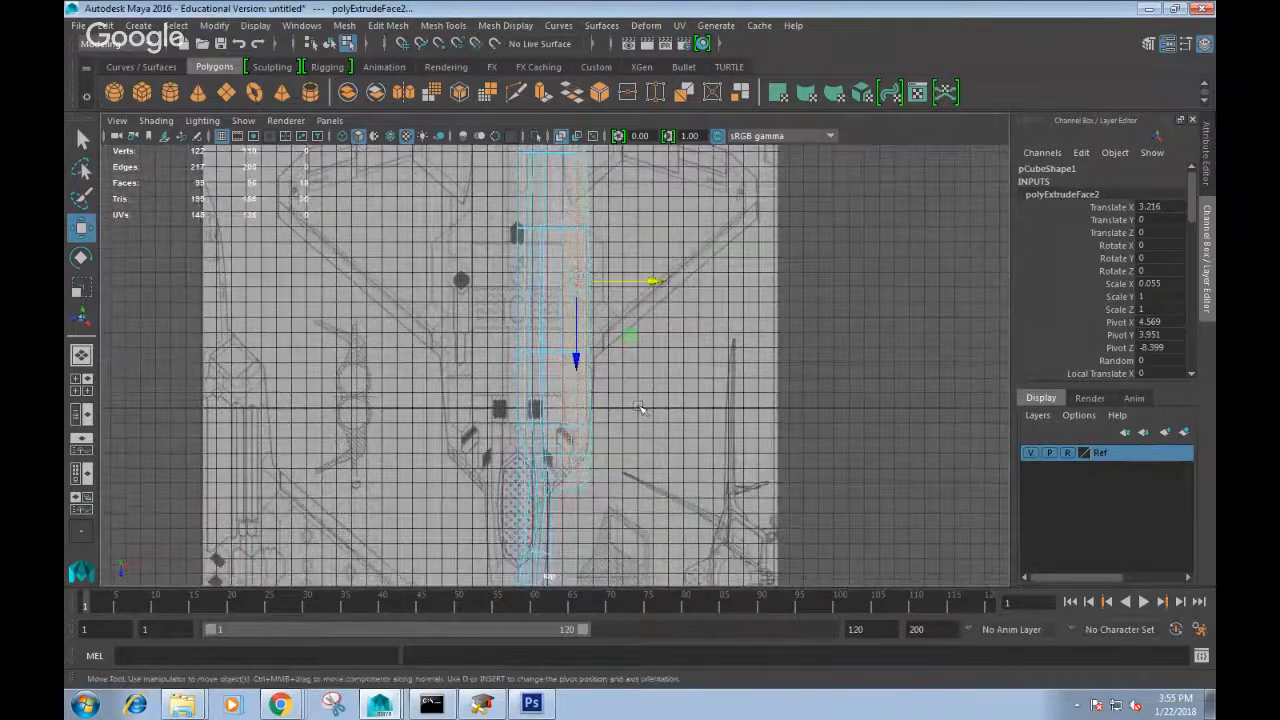
{"action": "scroll", "coordinate": [640, 408], "scroll_direction": "up", "scroll_amount": 4}
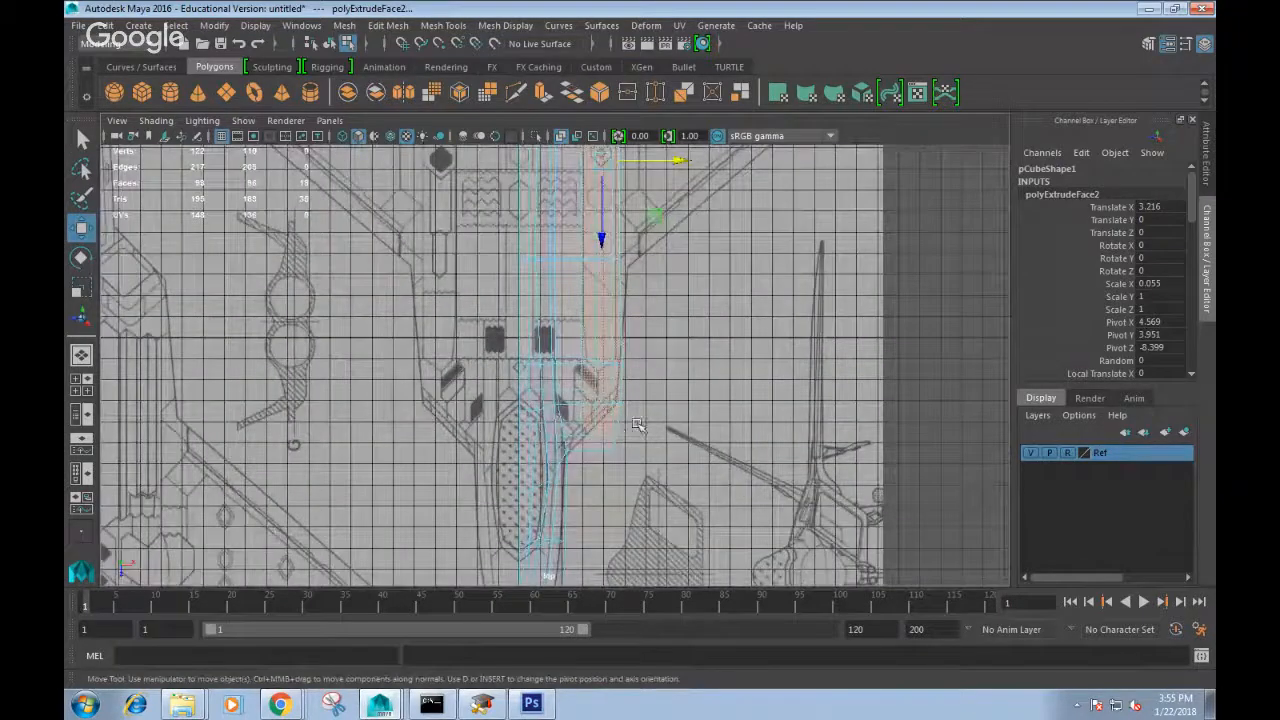
{"action": "scroll", "coordinate": [624, 448], "scroll_direction": "up", "scroll_amount": 4}
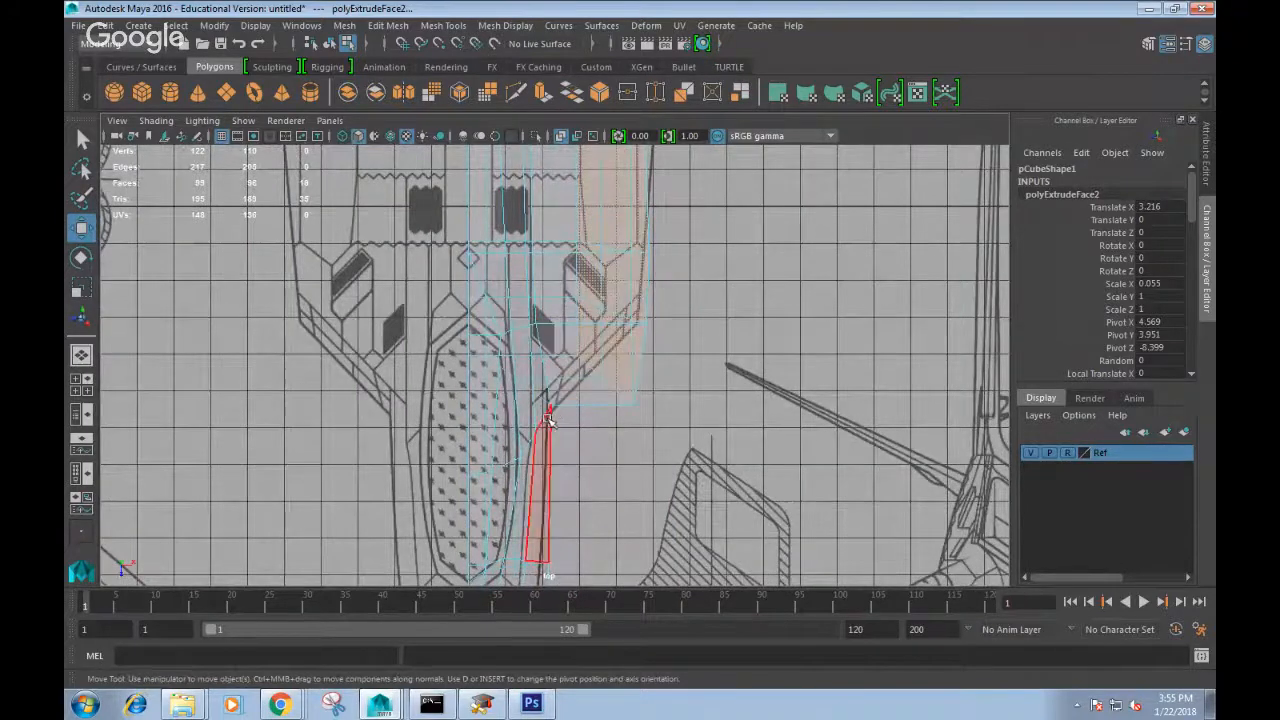
{"action": "key", "text": "space"}
{"action": "left_click_drag", "start_coordinate": [620, 313], "coordinate": [660, 362]}
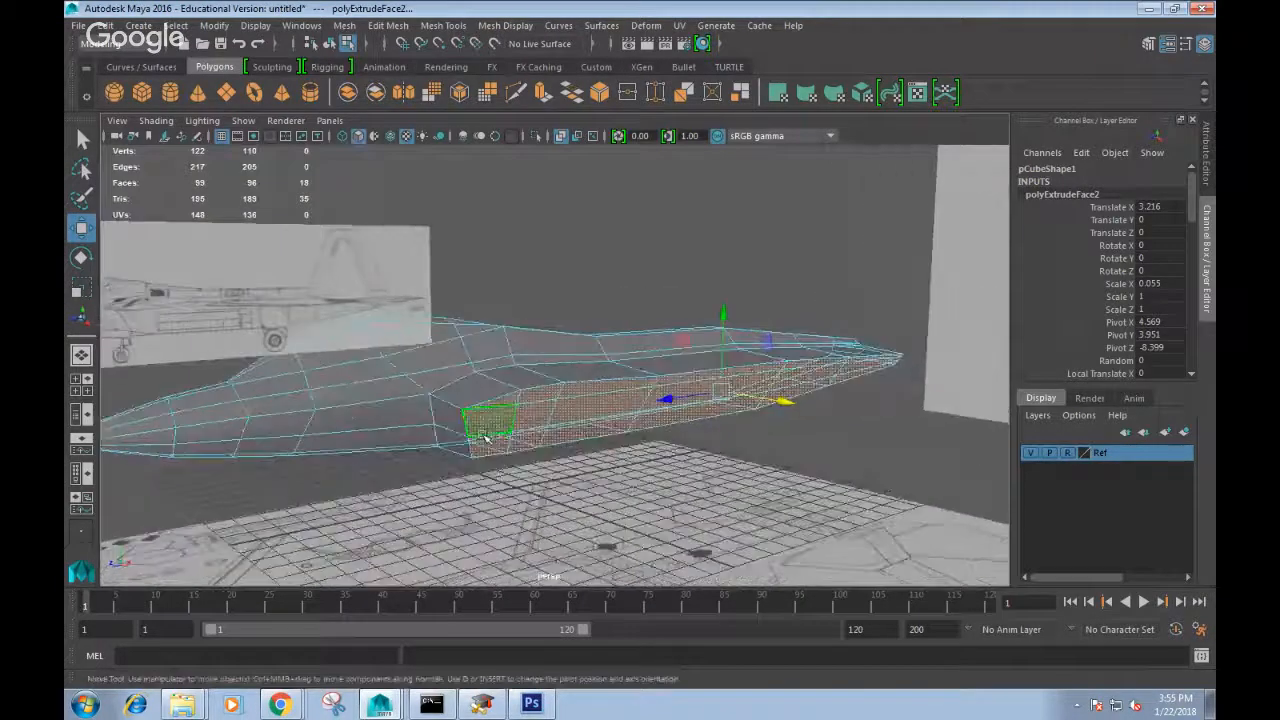
{"action": "right_click_drag", "start_coordinate": [465, 425], "coordinate": [464, 208]}
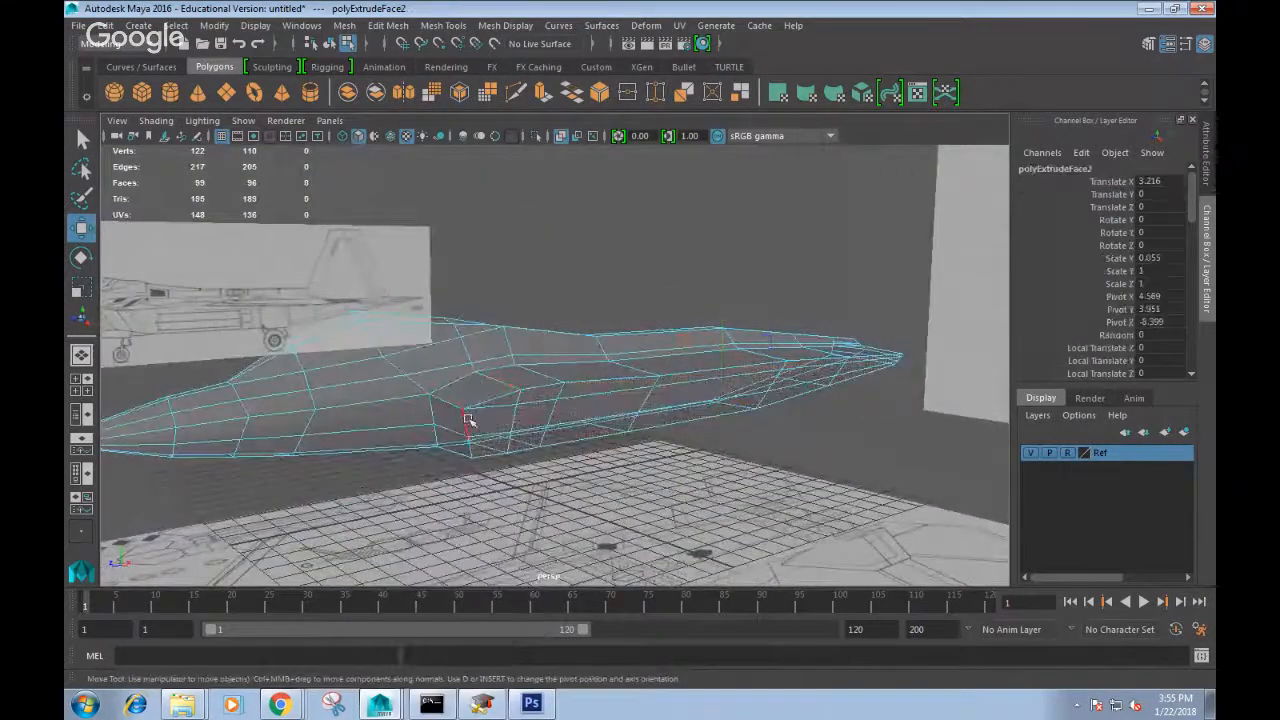
{"action": "left_click", "coordinate": [469, 420]}
{"action": "key", "text": "space"}
{"action": "left_click_drag", "start_coordinate": [510, 482], "coordinate": [507, 488]}
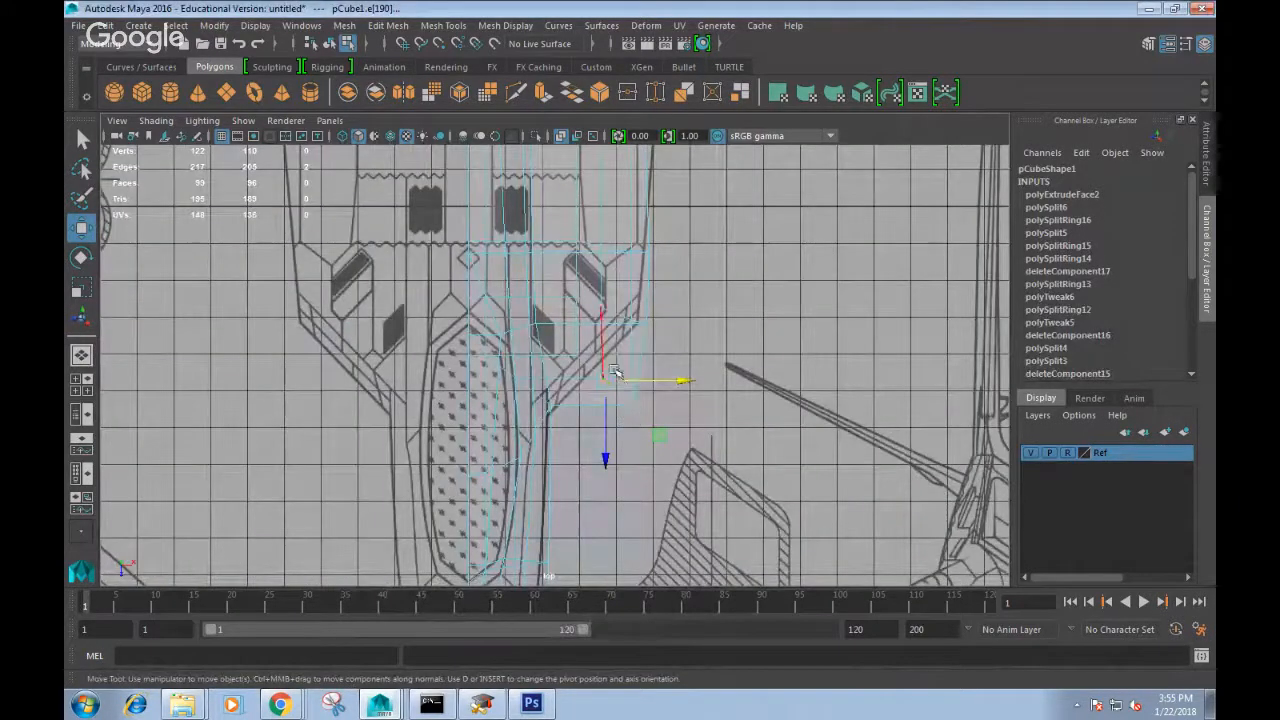
{"action": "middle_click_drag", "start_coordinate": [605, 460], "coordinate": [608, 432]}
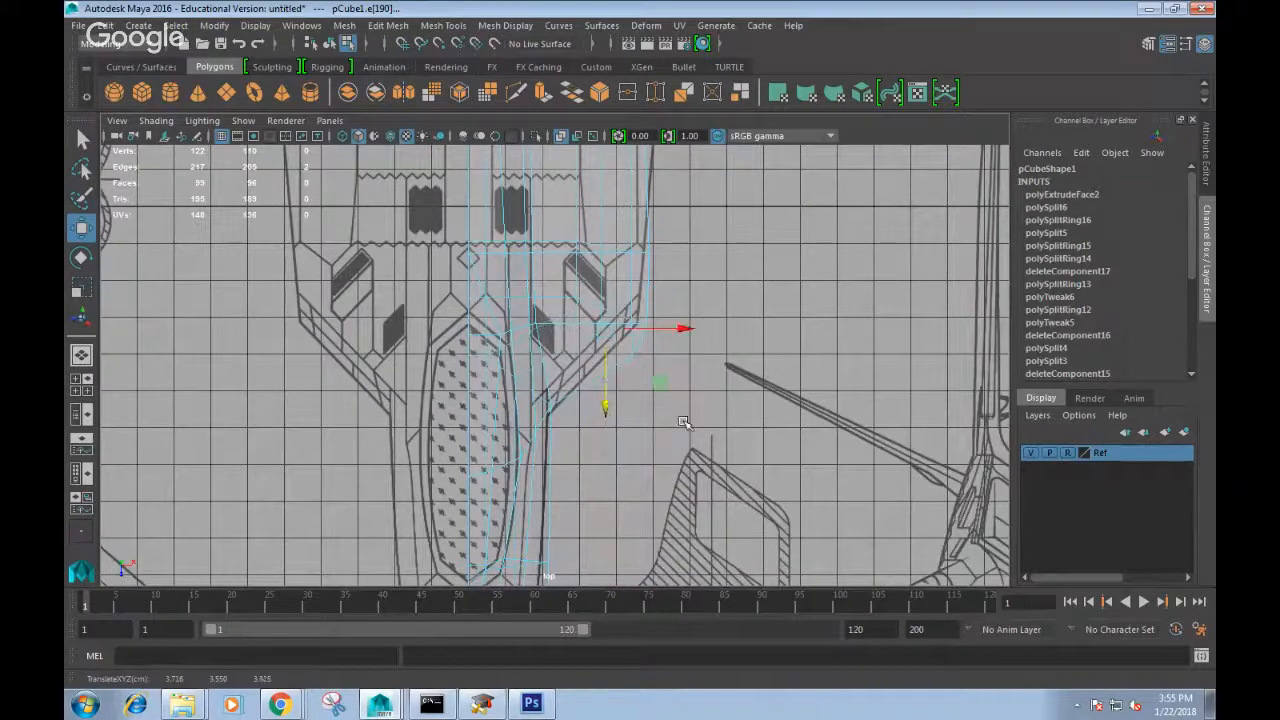
Select the outer wall's slanted edges just behind the intake lip and shift them rearward to keep clear spacing from it.
{"action": "key", "text": "space"}
{"action": "left_click_drag", "start_coordinate": [686, 424], "coordinate": [594, 420]}
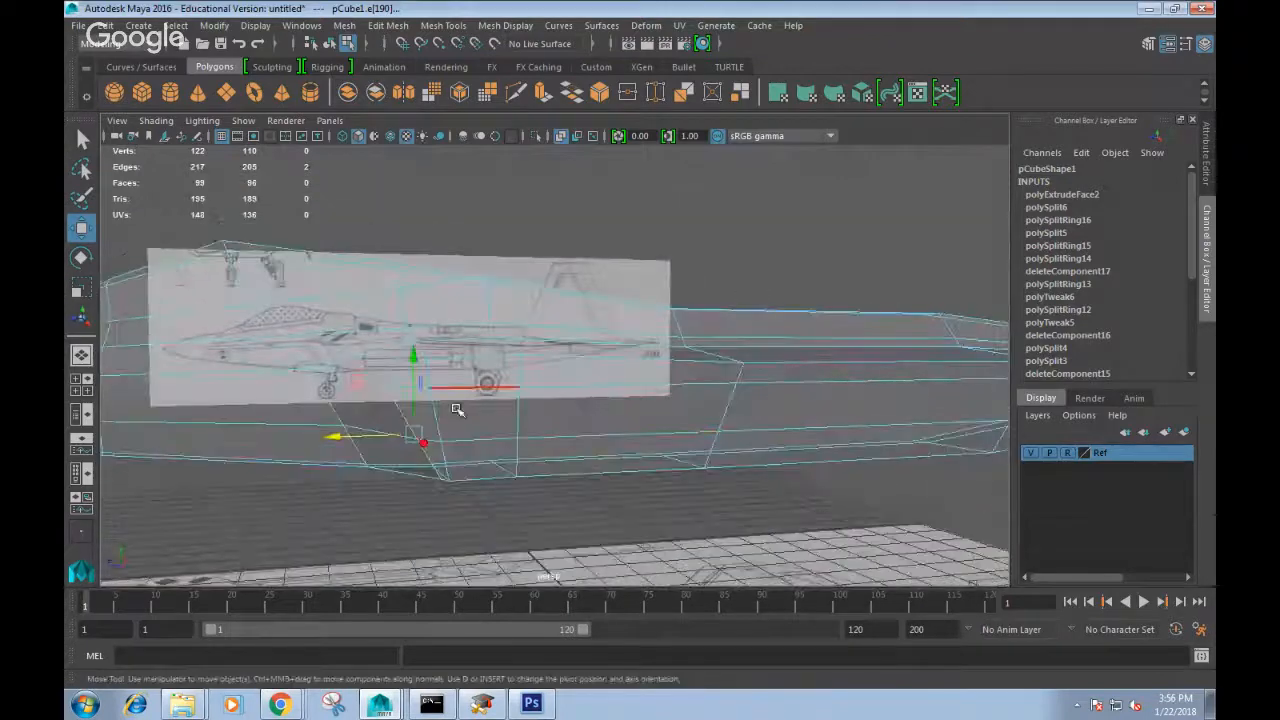
{"action": "left_click", "coordinate": [443, 455]}
{"action": "left_click_drag", "start_coordinate": [443, 465], "coordinate": [498, 455], "text": "alt"}
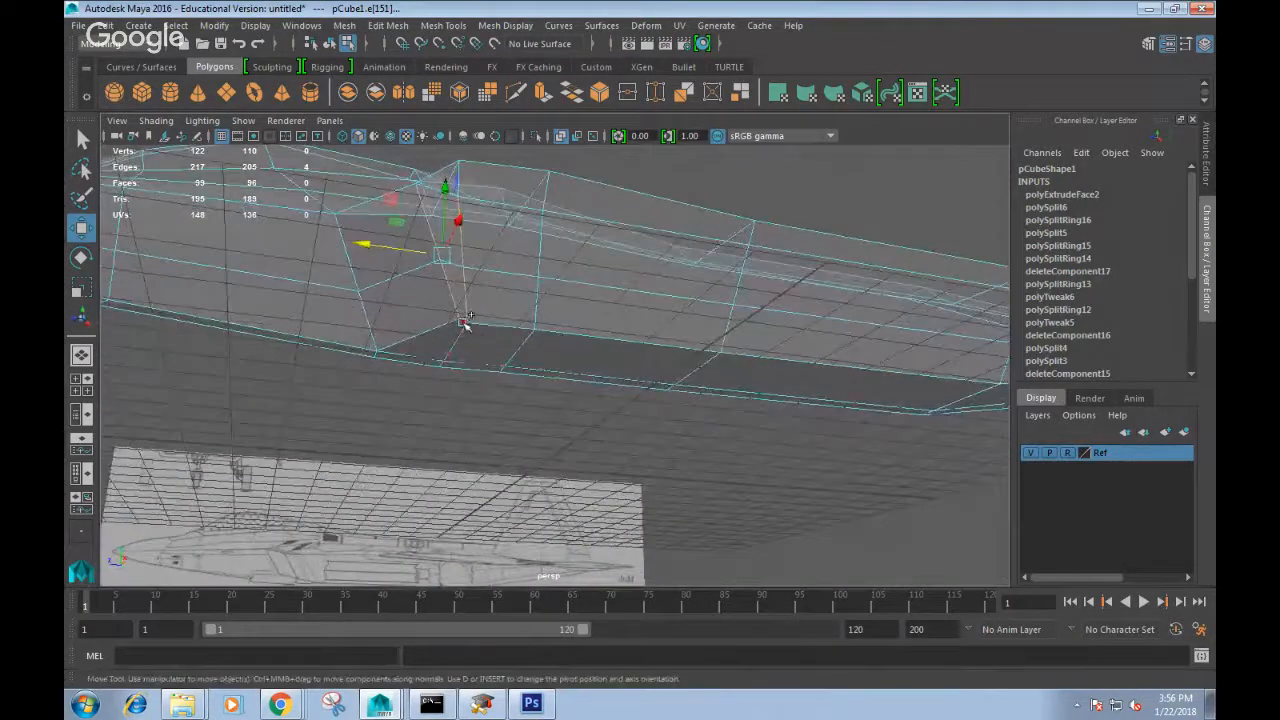
{"action": "left_click_drag", "start_coordinate": [371, 243], "coordinate": [396, 251]}
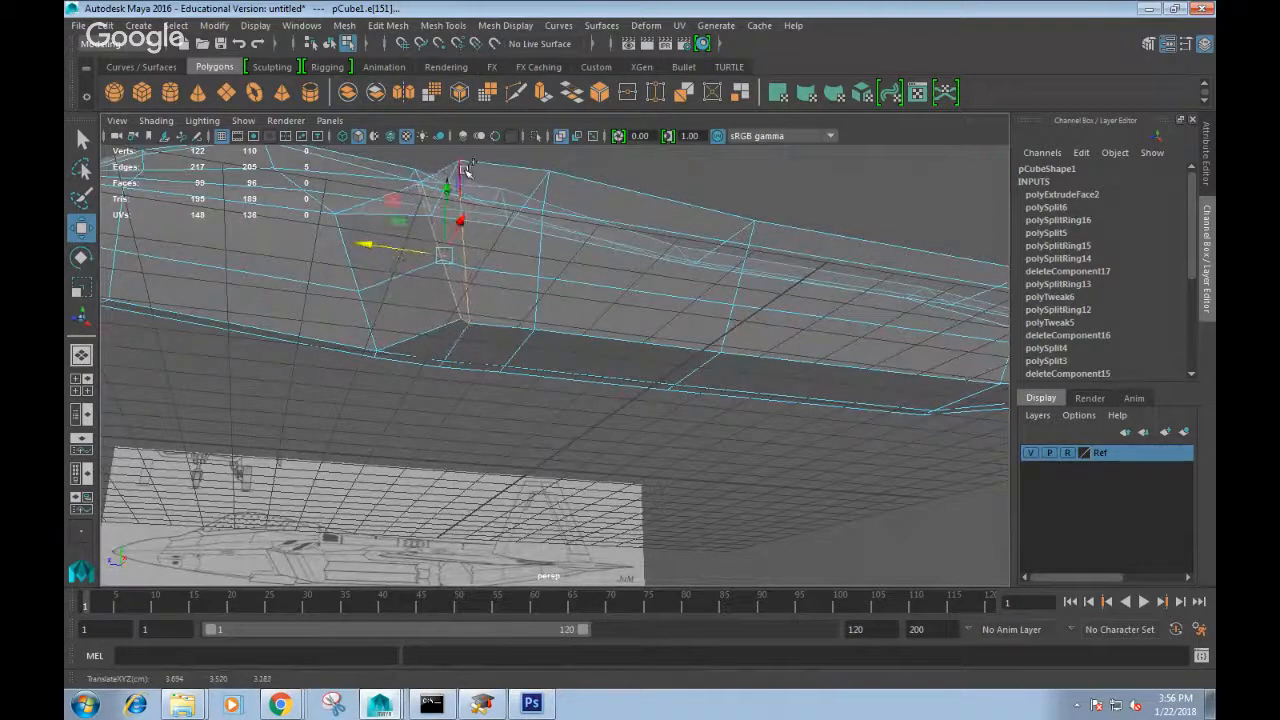
{"action": "left_click_drag", "start_coordinate": [463, 173], "coordinate": [500, 312], "text": "alt"}
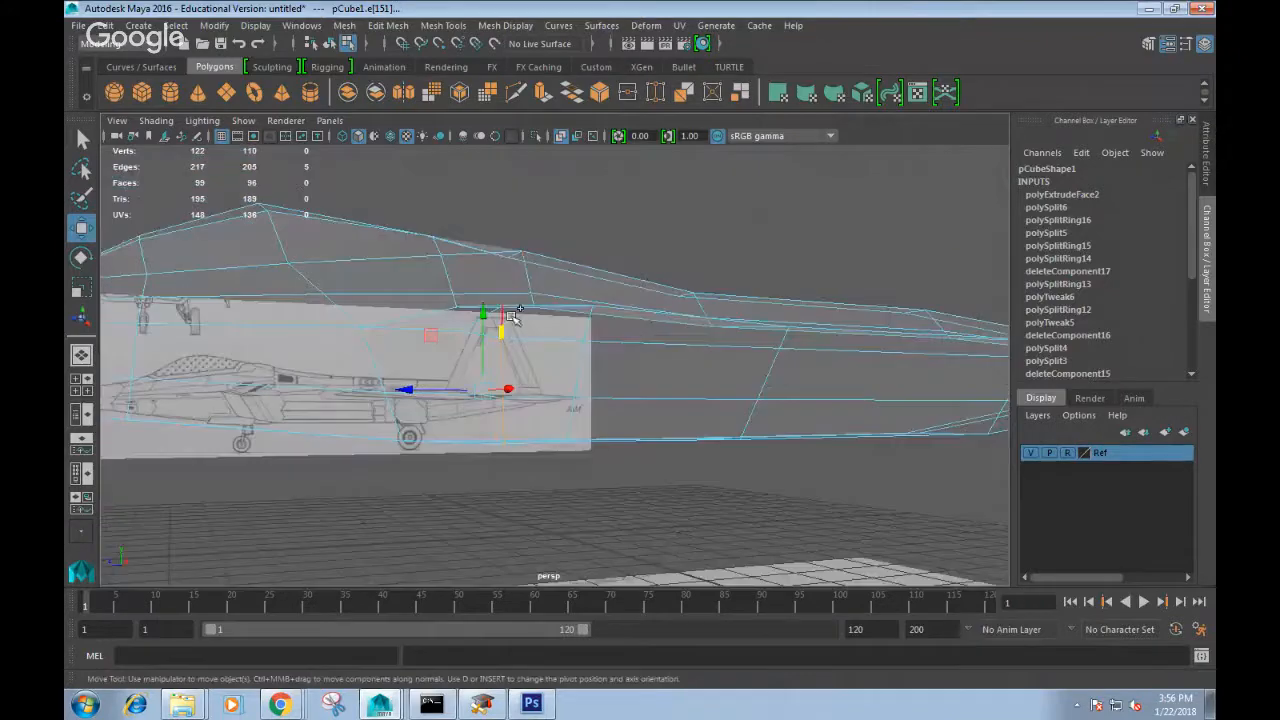
{"action": "left_click_drag", "start_coordinate": [420, 380], "coordinate": [472, 378]}
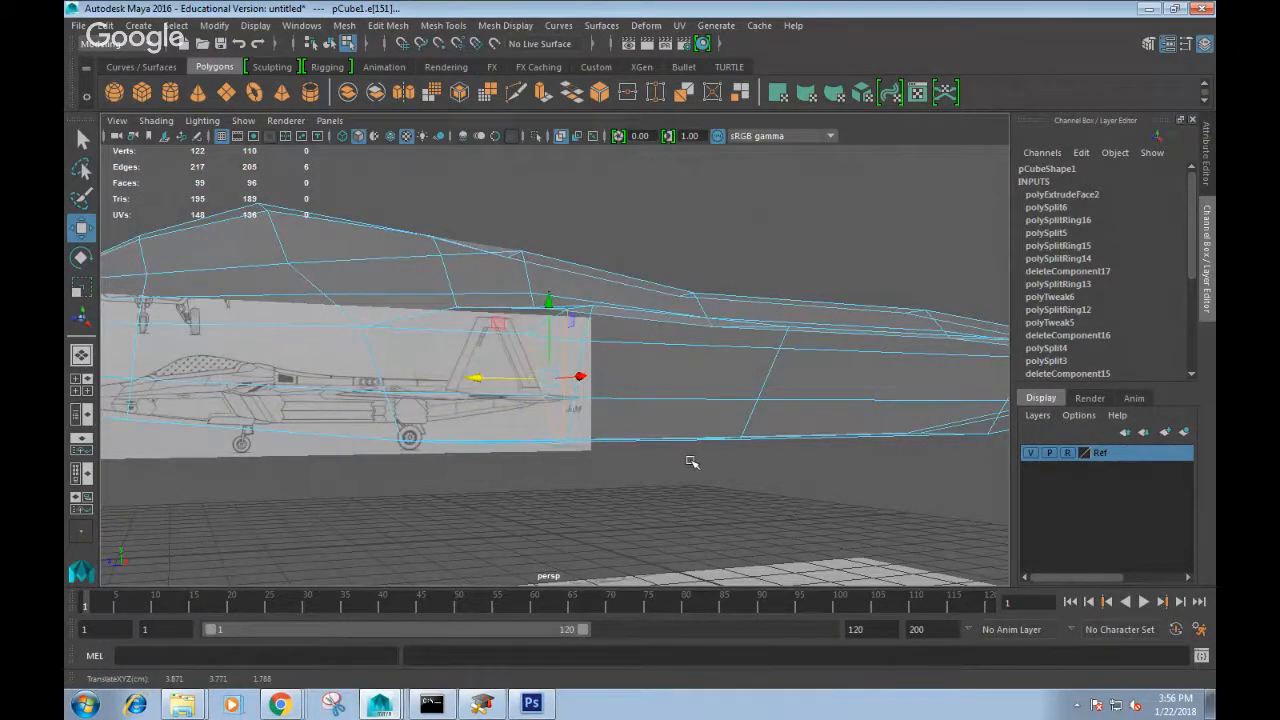
{"action": "left_click_drag", "start_coordinate": [690, 461], "coordinate": [640, 420], "text": "alt"}
{"action": "key", "text": "space"}
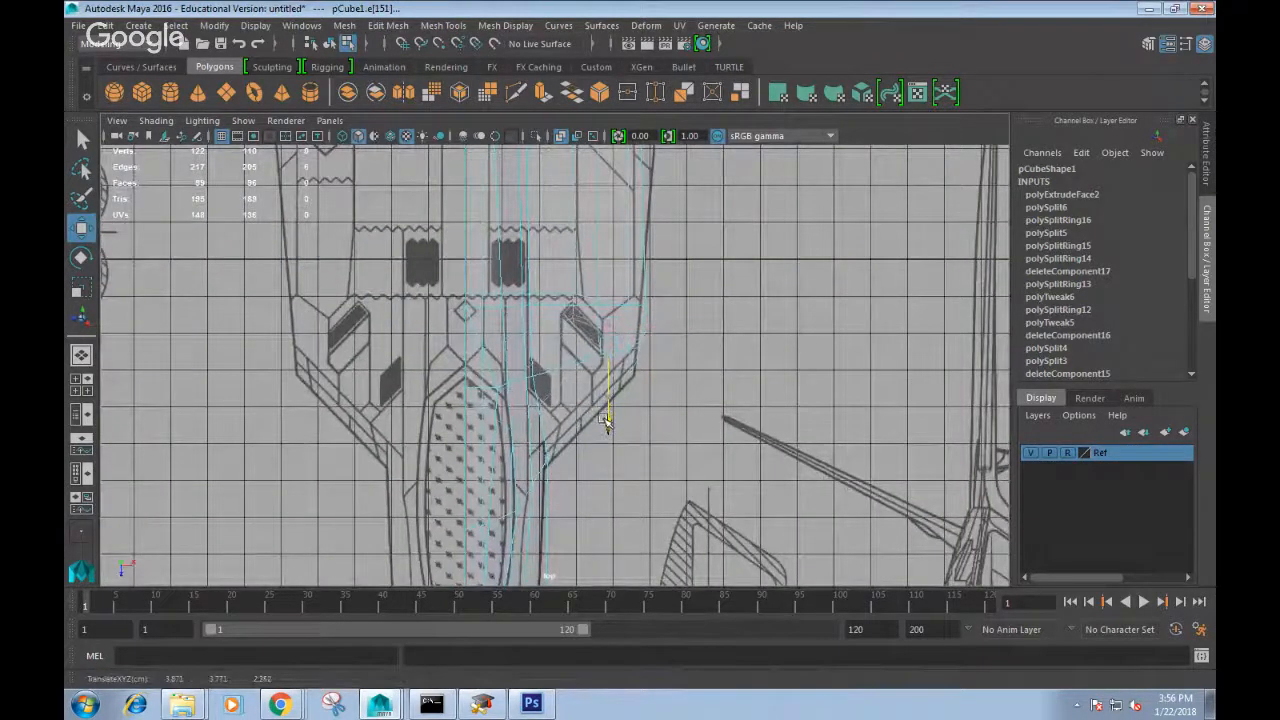
Adjust the two outer vertices just behind the intake lip sideways to match the fuselage outline on the top blueprint.
{"action": "right_click_drag", "start_coordinate": [632, 338], "coordinate": [557, 243]}
{"action": "left_click_drag", "start_coordinate": [636, 343], "coordinate": [636, 345]}
{"action": "left_click_drag", "start_coordinate": [640, 350], "coordinate": [700, 350]}
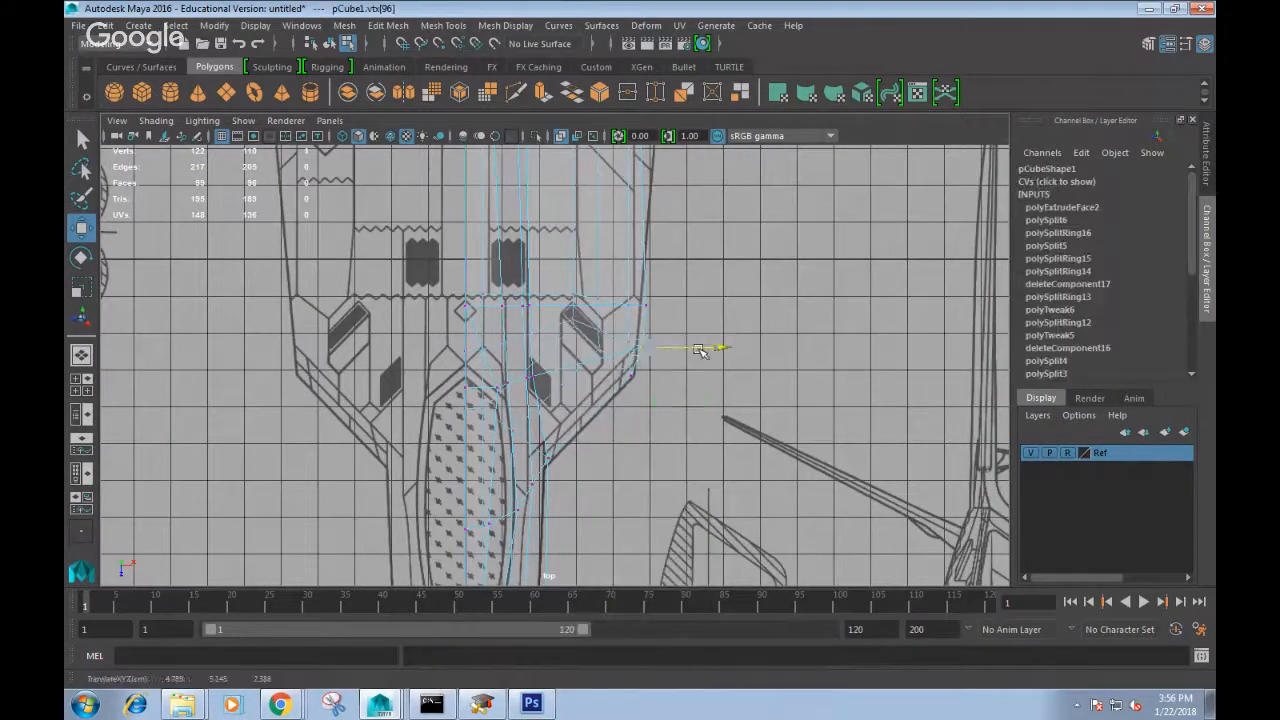
{"action": "middle_click_drag", "start_coordinate": [692, 330], "coordinate": [690, 370], "text": "alt"}
{"action": "left_click_drag", "start_coordinate": [650, 341], "coordinate": [690, 347]}
Move the outer side vertices of the next cross-section out and forward to the blueprint corner where the wing's leading edge begins.
{"action": "middle_click_drag", "start_coordinate": [687, 220], "coordinate": [711, 358], "text": "alt"}
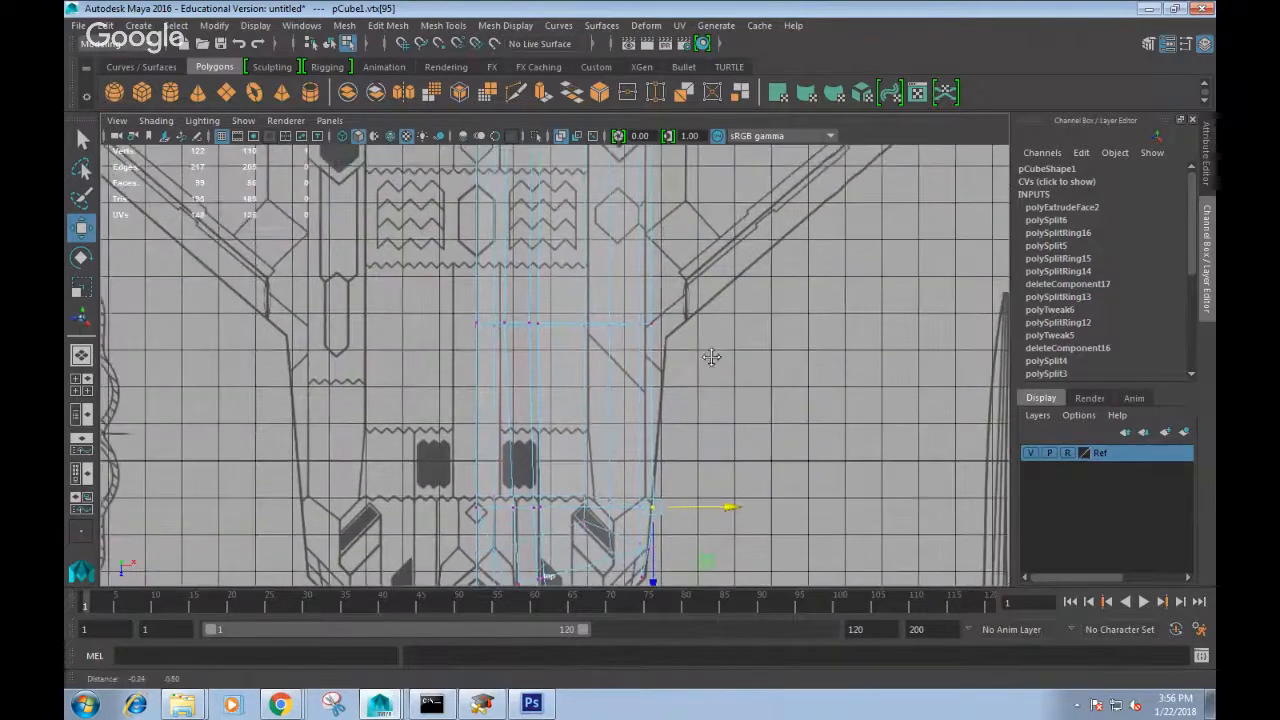
{"action": "left_click_drag", "start_coordinate": [711, 359], "coordinate": [626, 311]}
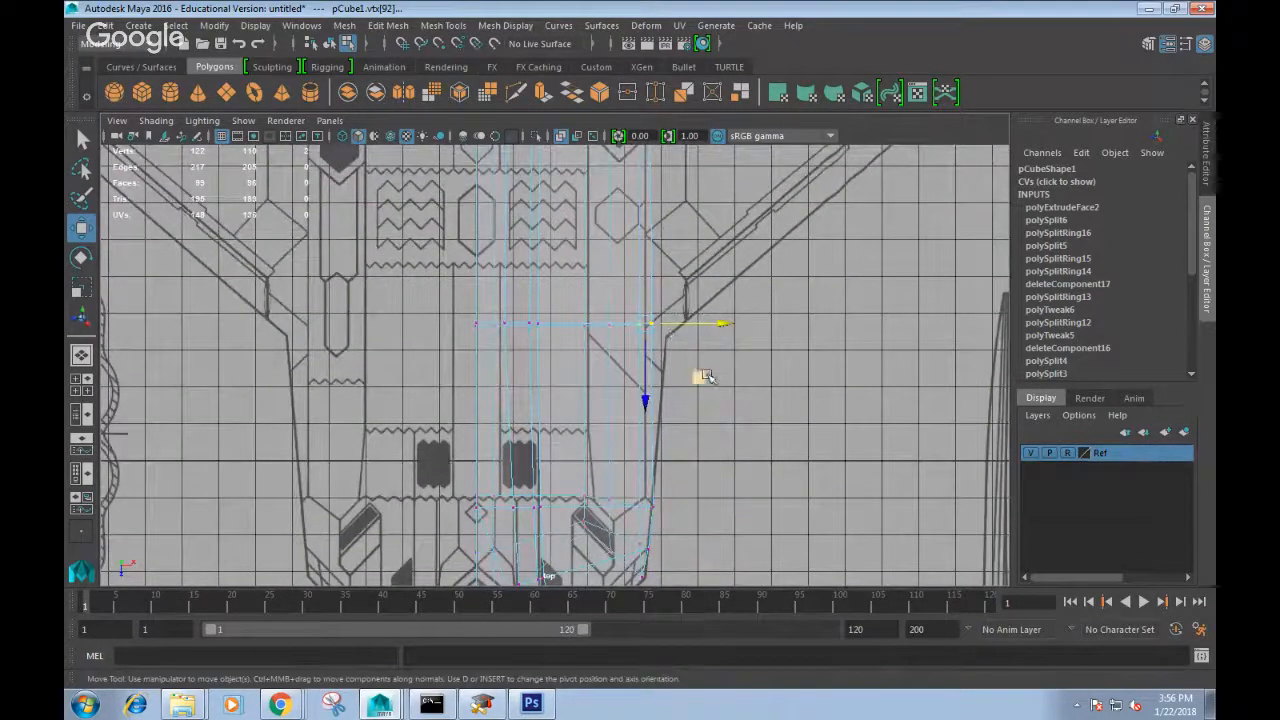
{"action": "left_click_drag", "start_coordinate": [706, 374], "coordinate": [720, 391]}
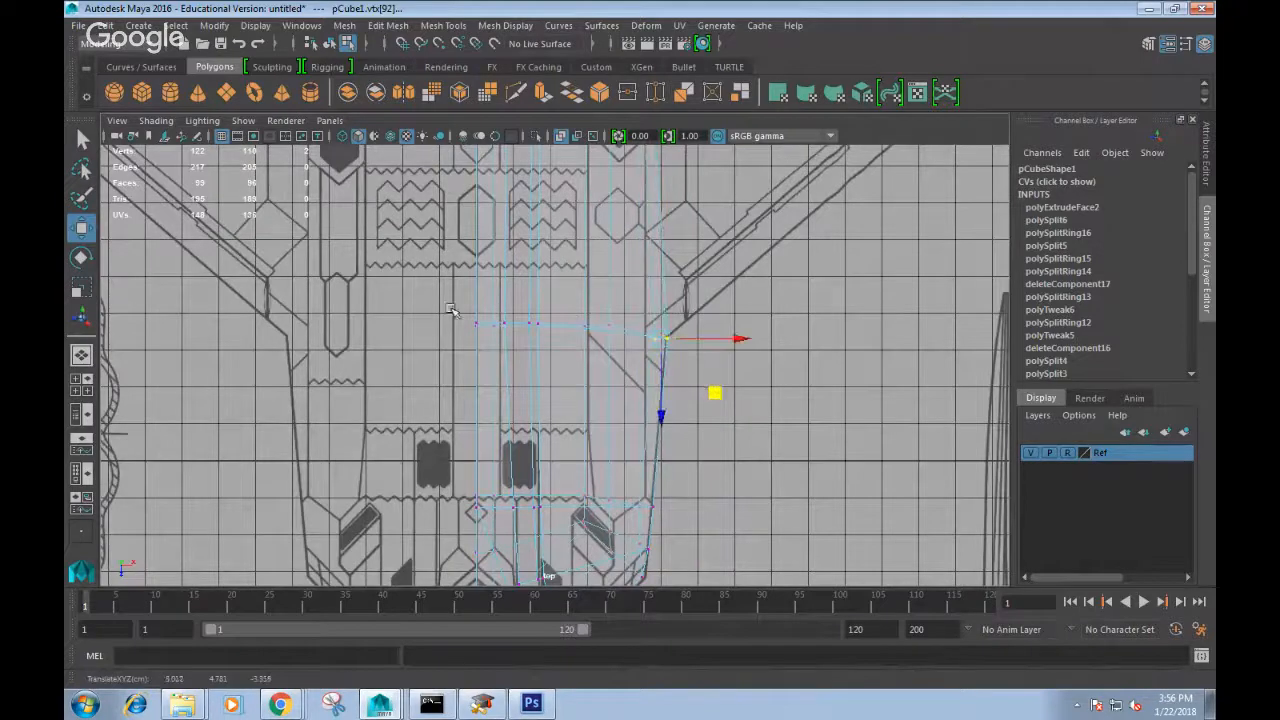
Straighten the inner vertices of the same cross-section along Z and move them forward in line with its outer vertices.
{"action": "left_click_drag", "start_coordinate": [451, 310], "coordinate": [622, 349]}
{"action": "key", "text": "r"}
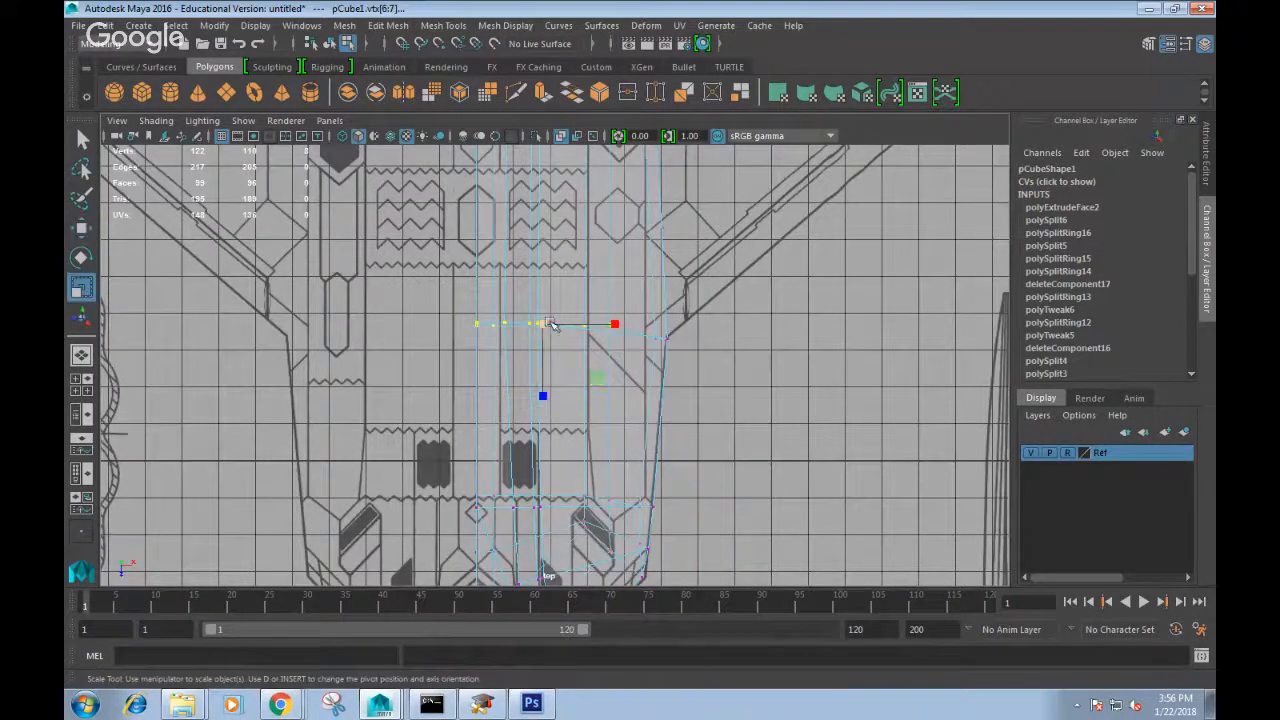
{"action": "left_click_drag", "start_coordinate": [550, 400], "coordinate": [546, 309]}
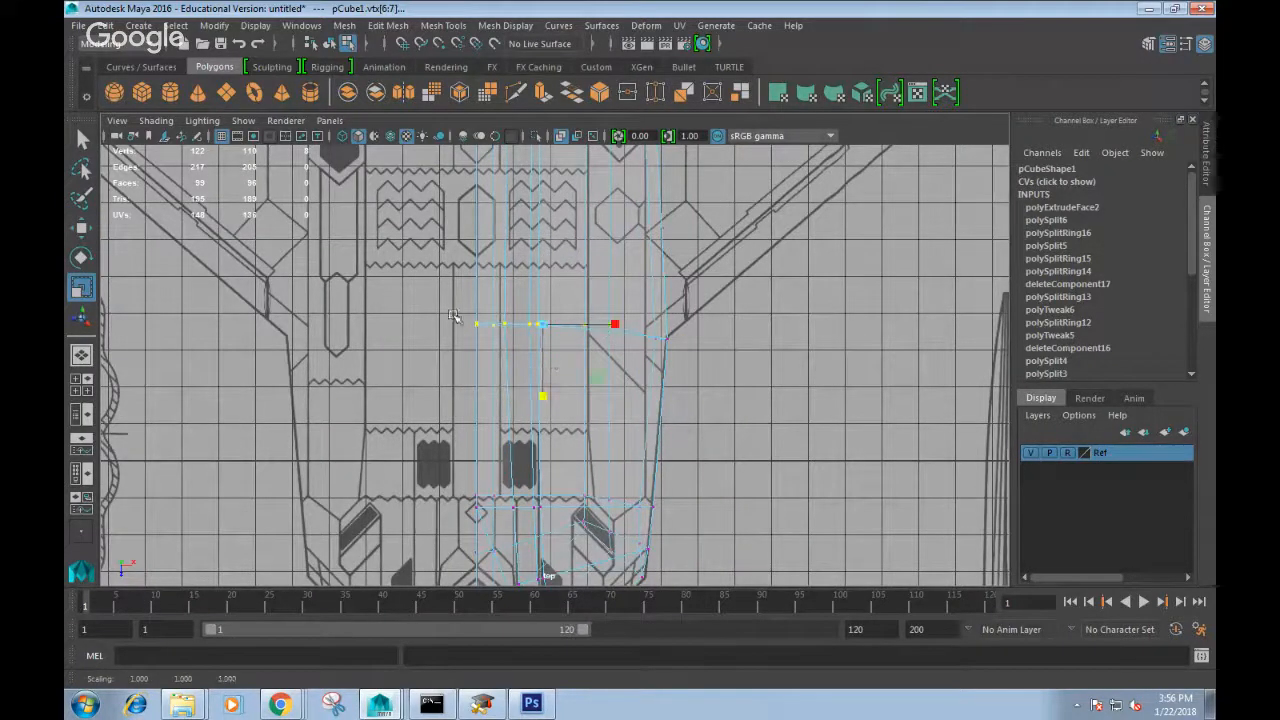
{"action": "left_click", "coordinate": [489, 342]}
{"action": "left_click_drag", "start_coordinate": [460, 311], "coordinate": [626, 346]}
{"action": "left_click_drag", "start_coordinate": [547, 395], "coordinate": [551, 317]}
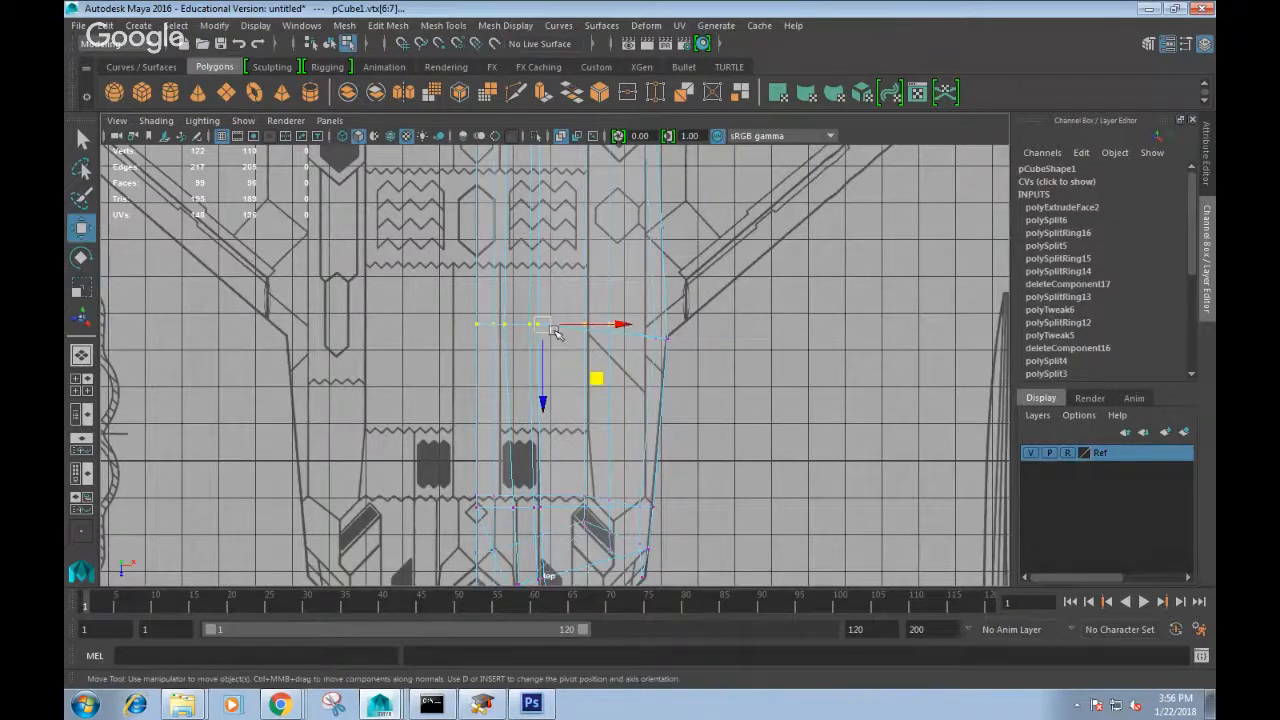
{"action": "key", "text": "w"}
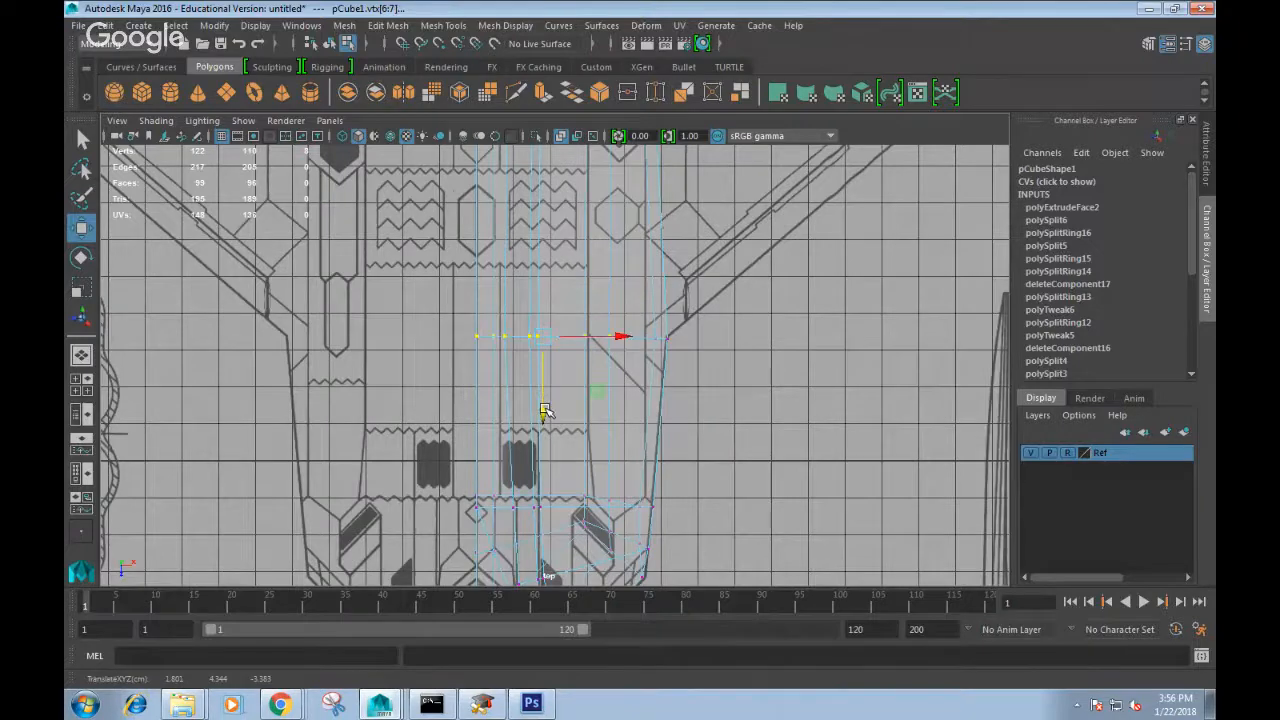
Turn off X-Ray shading in the perspective view so the half fuselage is displayed as a solid surface.
{"action": "scroll", "coordinate": [545, 410], "scroll_direction": "down", "scroll_amount": 3}
{"action": "middle_click_drag", "start_coordinate": [682, 270], "coordinate": [682, 408], "text": "alt"}
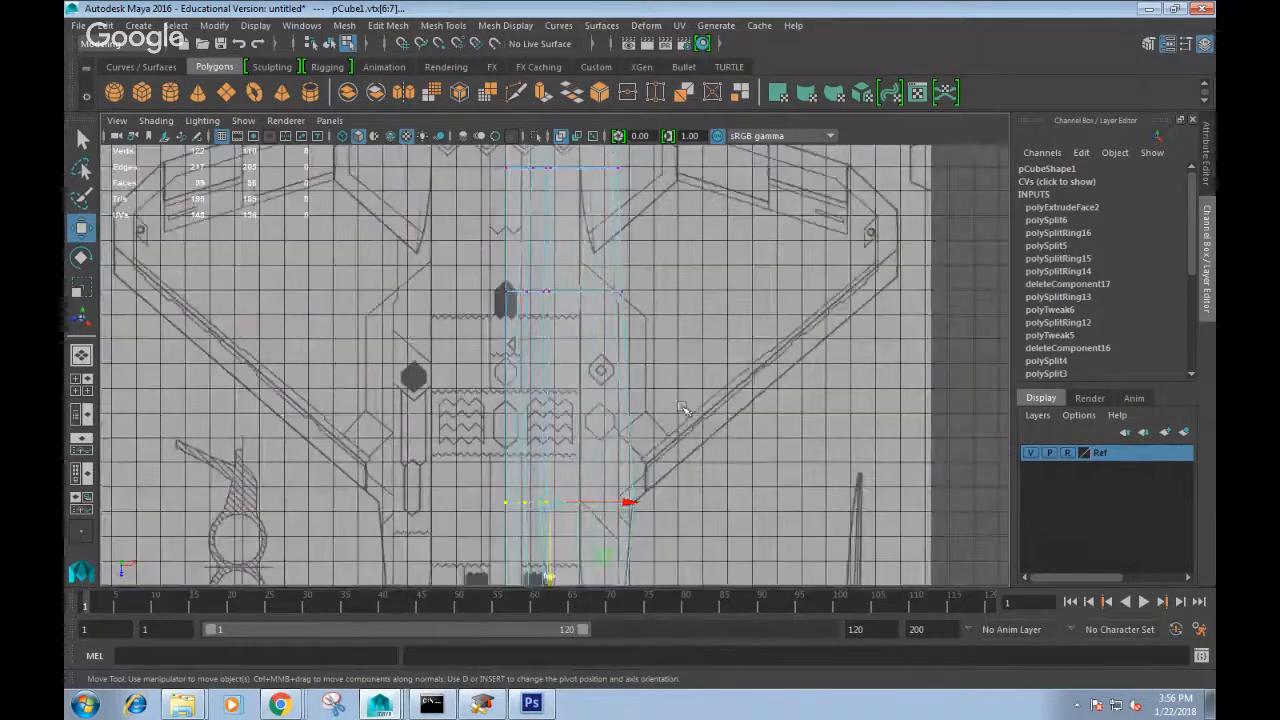
{"action": "scroll", "coordinate": [682, 408], "scroll_direction": "down", "scroll_amount": 2}
{"action": "scroll", "coordinate": [672, 428], "scroll_direction": "up", "scroll_amount": 2}
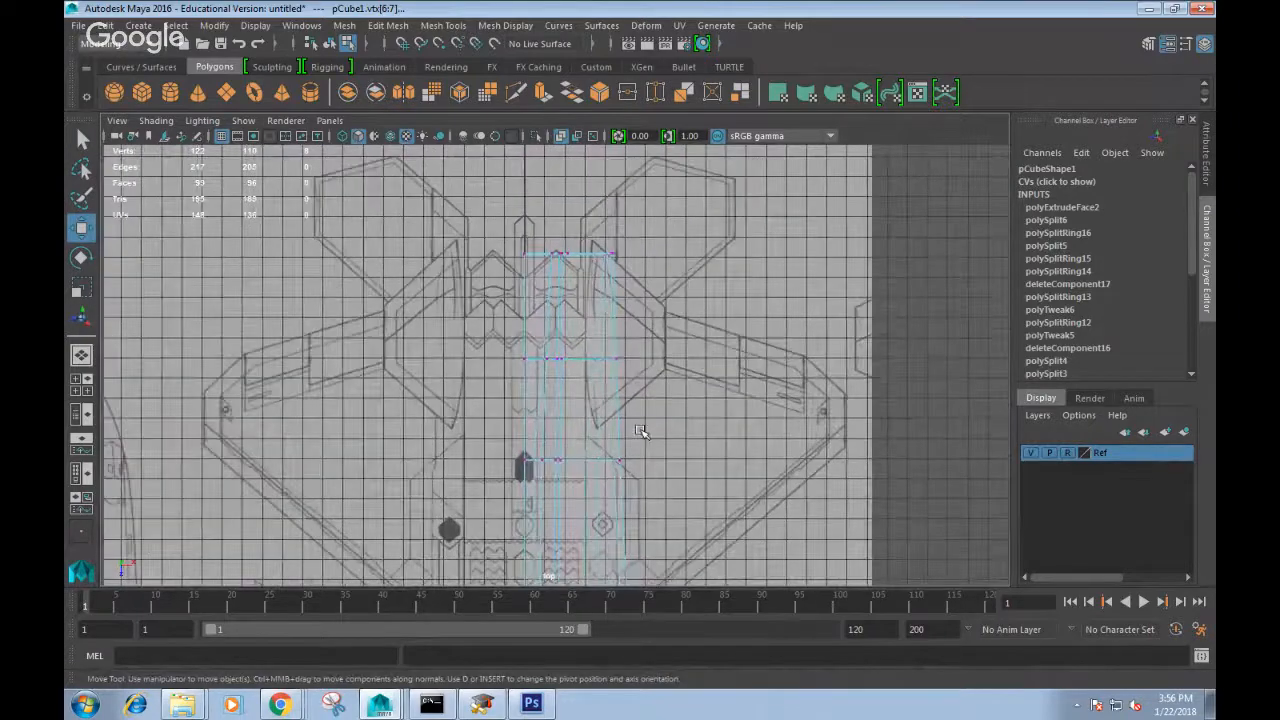
{"action": "key", "text": "space"}
{"action": "left_click_drag", "start_coordinate": [640, 415], "coordinate": [651, 372]}
{"action": "key", "text": "f"}
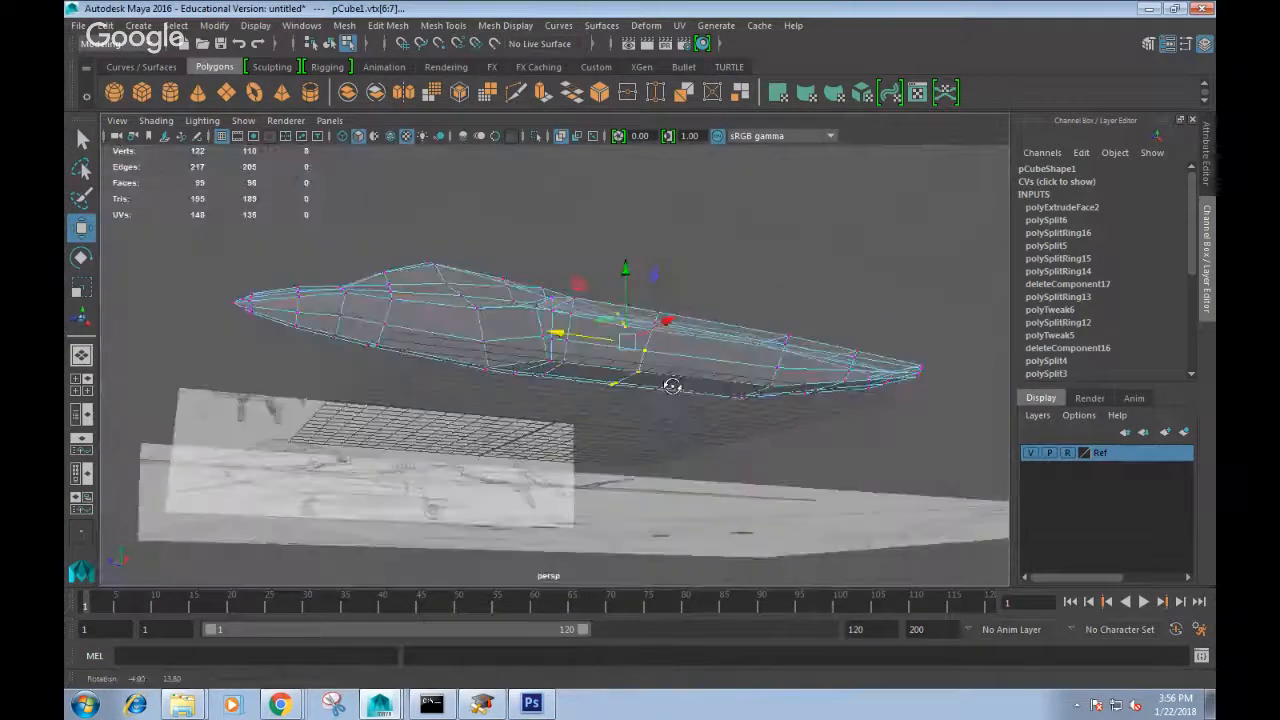
{"action": "left_click", "coordinate": [155, 120]}
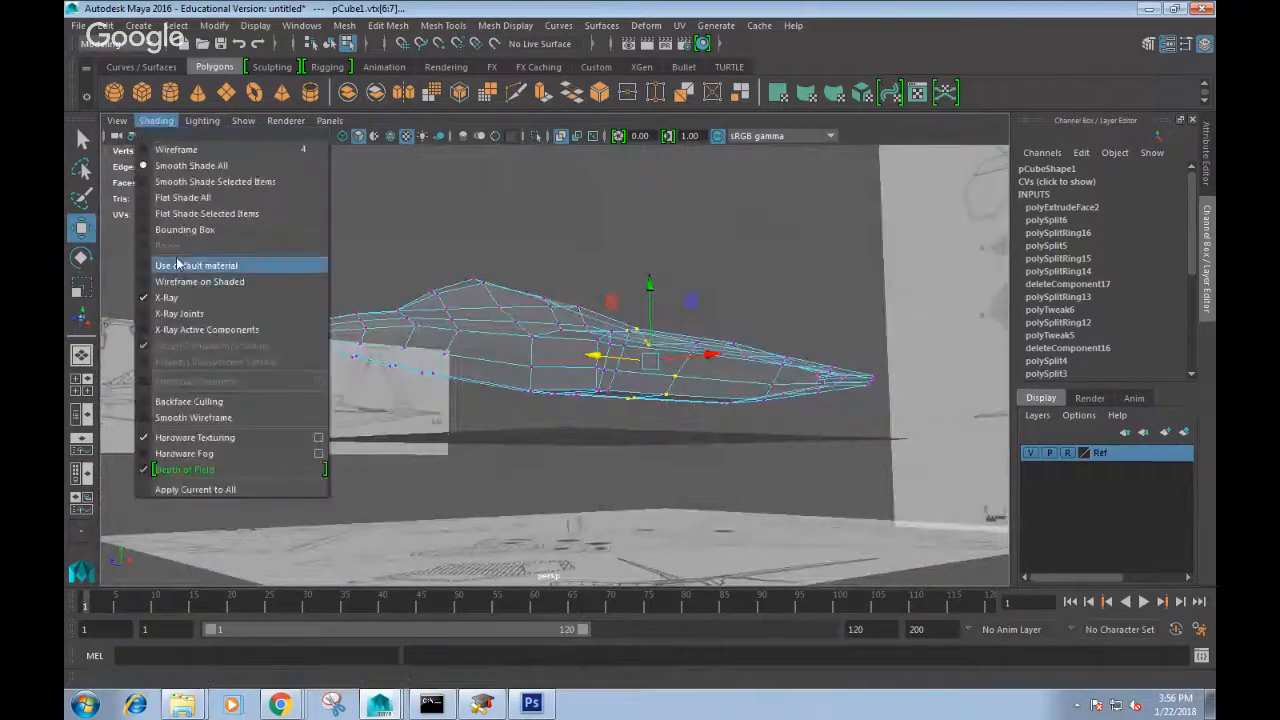
{"action": "left_click", "coordinate": [166, 297]}
Examine the shaded half fuselage from several angles and compare its cross-section with the front blueprint.
{"action": "mouse_move", "coordinate": [323, 302]}
{"action": "left_mouse_down", "text": "alt"}
{"action": "mouse_move", "coordinate": [629, 283]}
{"action": "mouse_move", "coordinate": [572, 306]}
{"action": "mouse_move", "coordinate": [608, 281]}
{"action": "left_mouse_up", "text": "alt"}
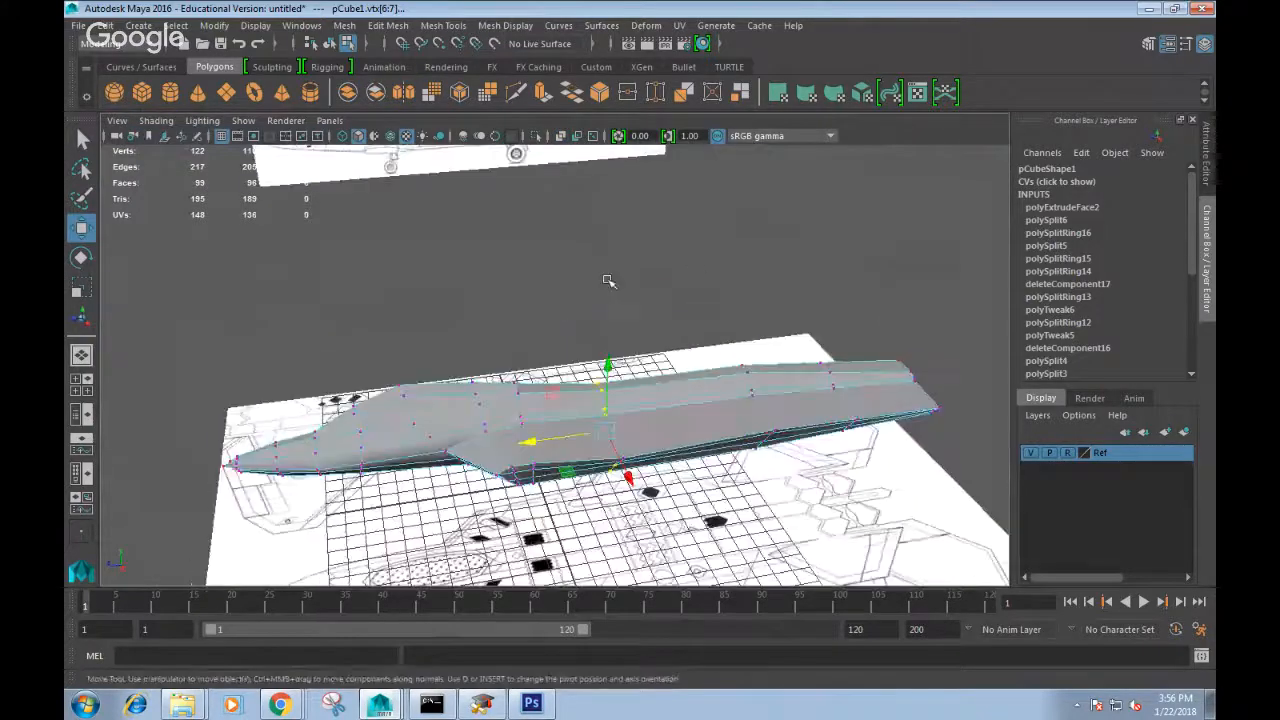
{"action": "left_click_drag", "start_coordinate": [691, 274], "coordinate": [764, 358], "text": "alt"}
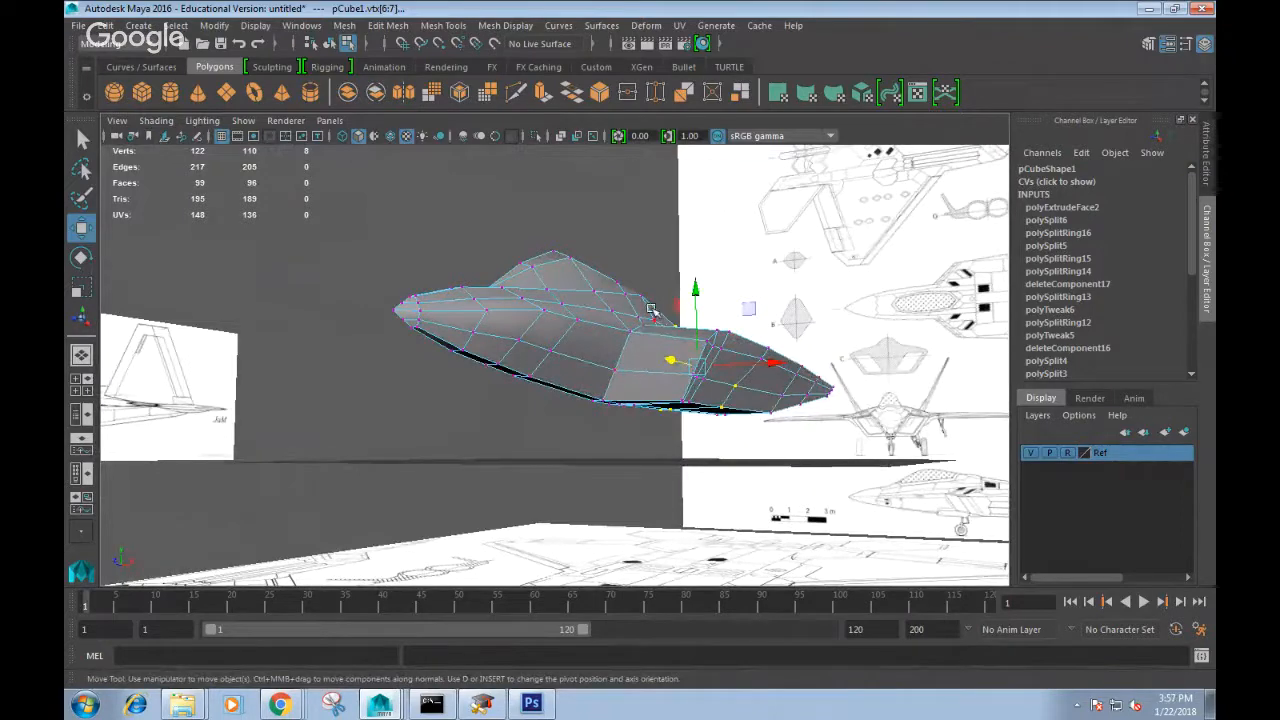
{"action": "left_click_drag", "start_coordinate": [651, 310], "coordinate": [582, 240], "text": "alt"}
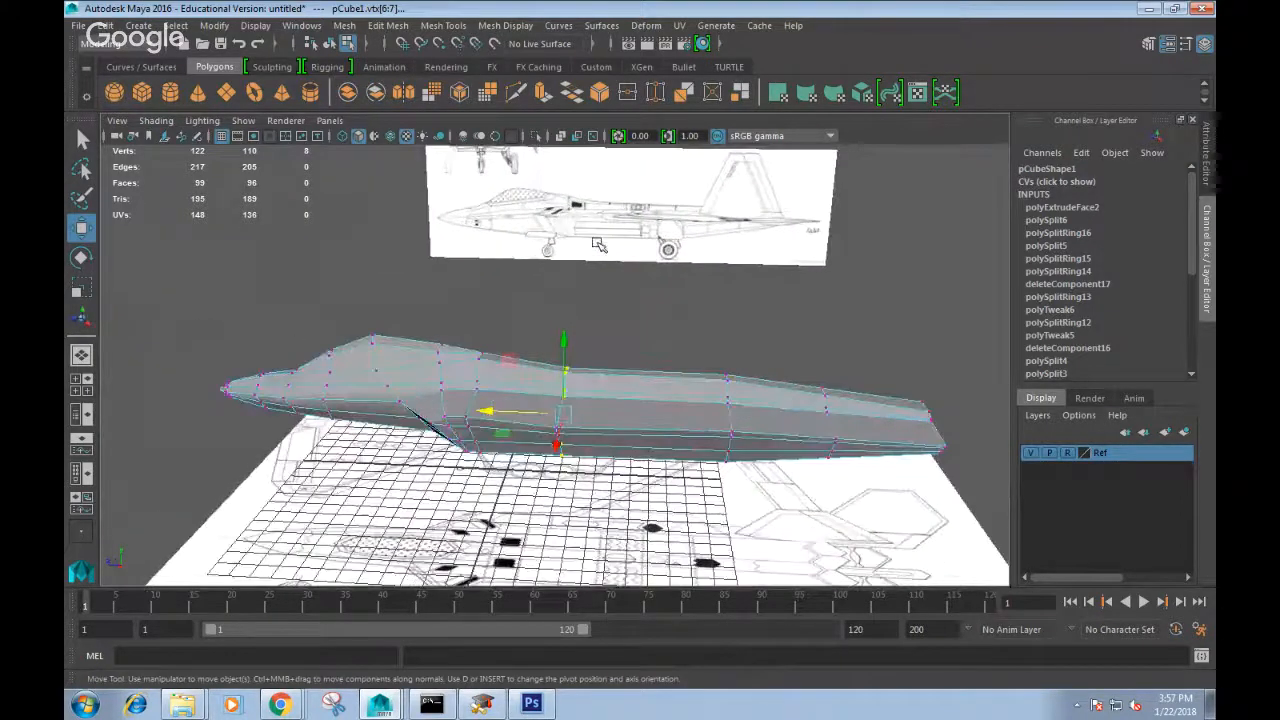
{"action": "key", "text": "space"}
{"action": "left_click_drag", "start_coordinate": [586, 357], "coordinate": [738, 348]}
{"action": "middle_click_drag", "start_coordinate": [738, 348], "coordinate": [709, 410], "text": "alt"}
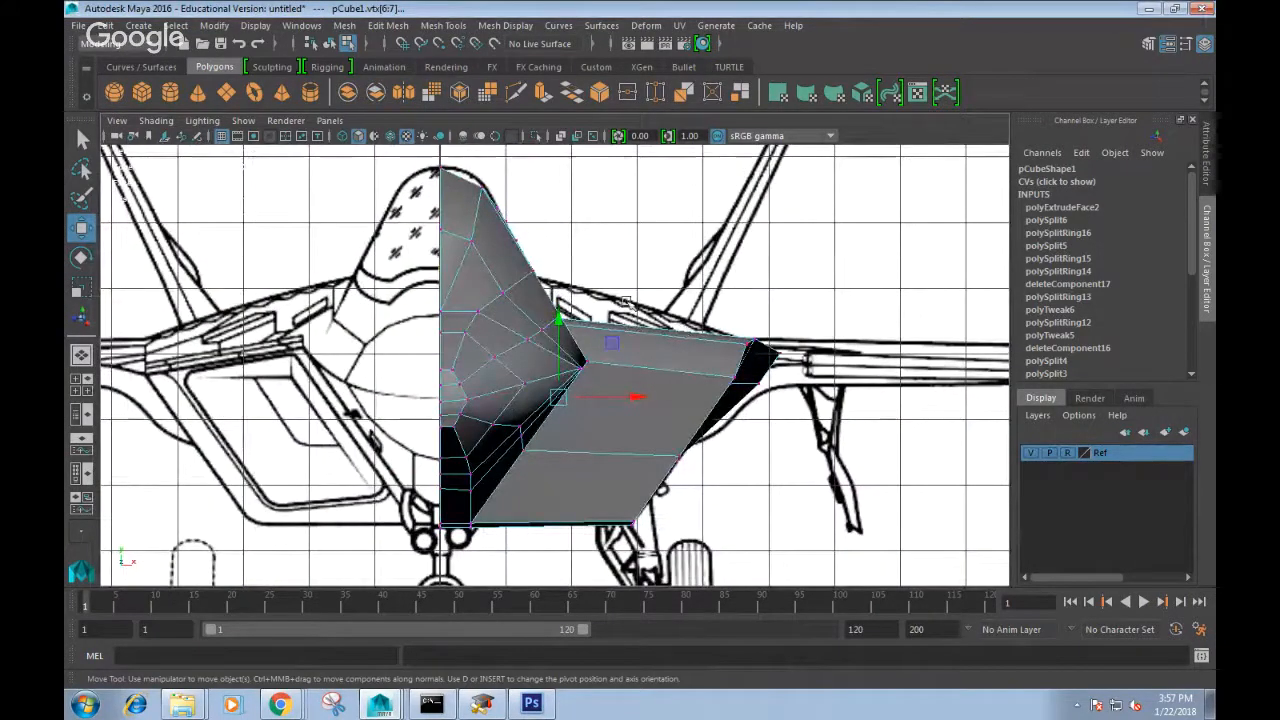
{"action": "key", "text": "space"}
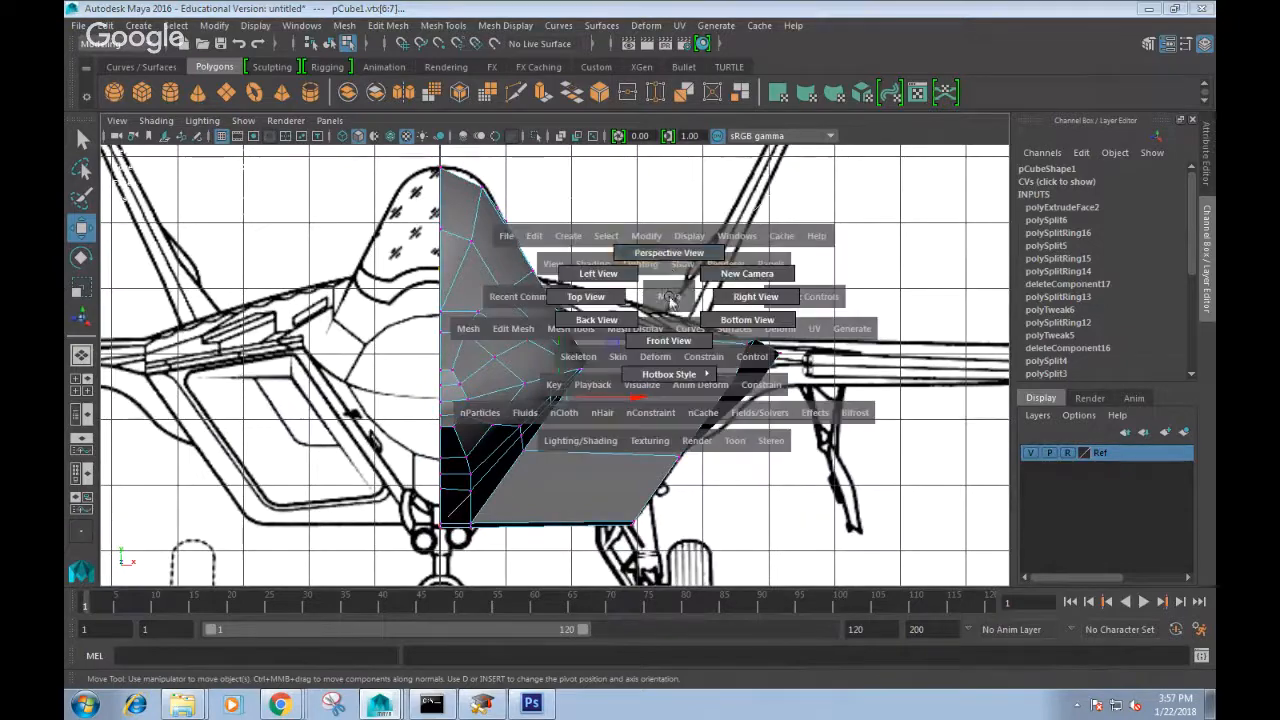
{"action": "left_click_drag", "start_coordinate": [670, 297], "coordinate": [670, 255]}
Select the lengthwise row of vertices where the upper fuselage meets the intake section and move it up and outward in the front view.
{"action": "scroll", "coordinate": [700, 283], "scroll_direction": "up", "scroll_amount": 5}
{"action": "left_click_drag", "start_coordinate": [673, 344], "coordinate": [600, 401], "text": "alt"}
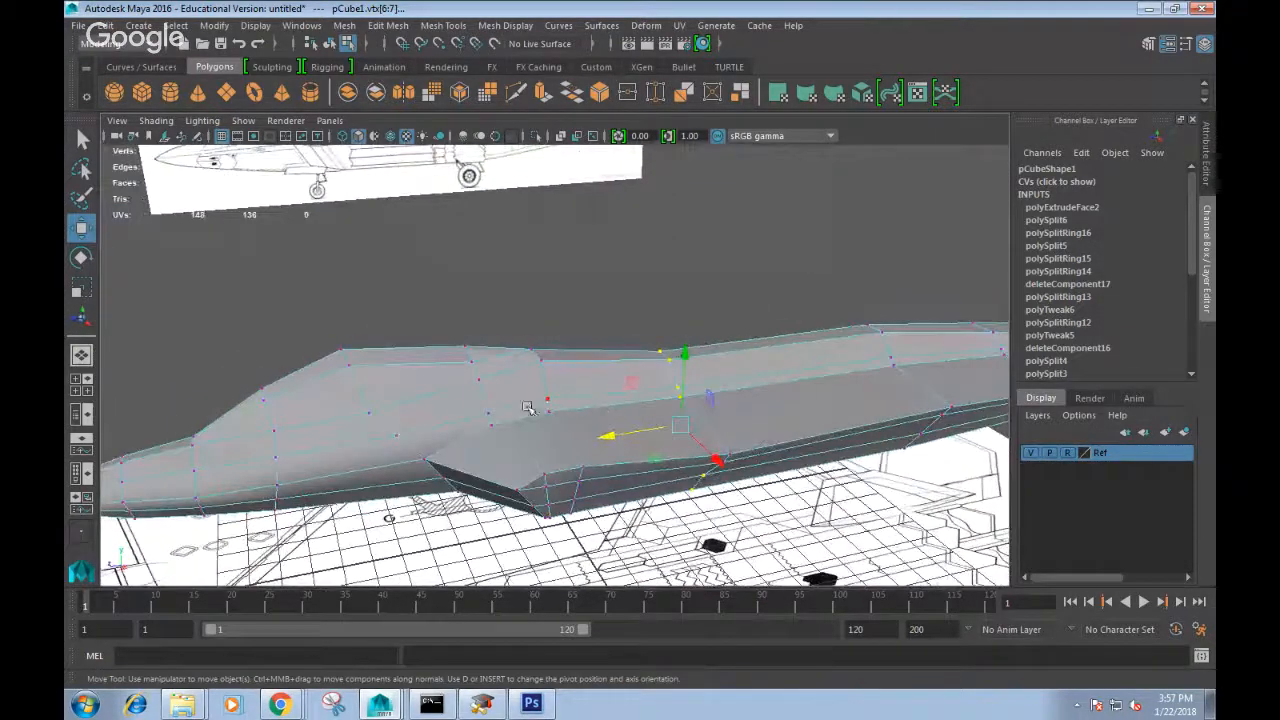
{"action": "left_click", "coordinate": [553, 411]}
{"action": "left_click", "coordinate": [678, 389], "text": "shift"}
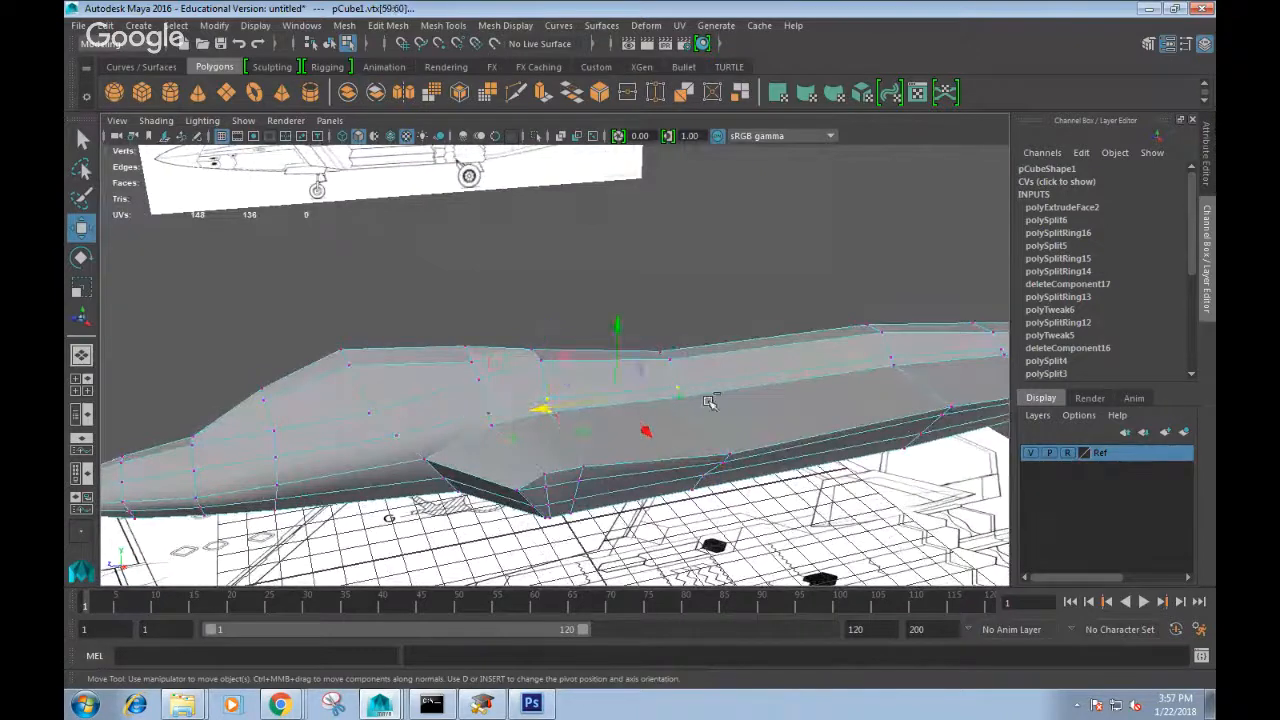
{"action": "left_click", "coordinate": [892, 359], "text": "shift"}
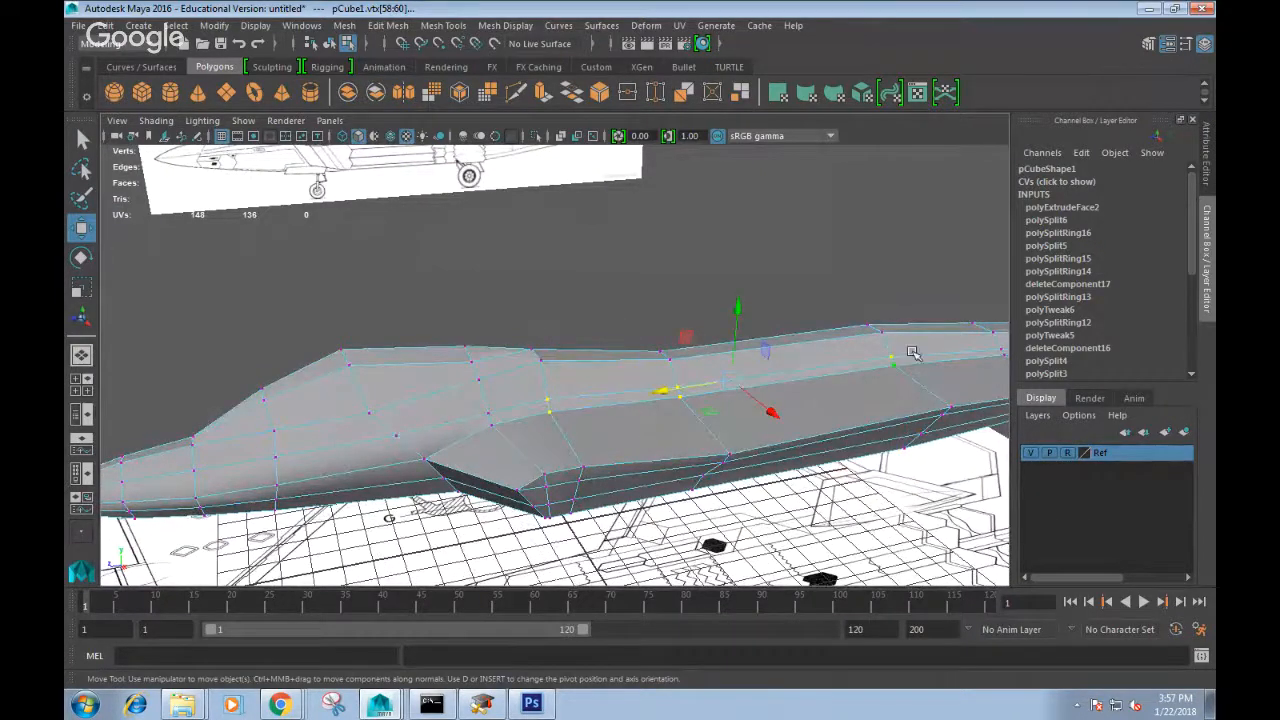
{"action": "left_click_drag", "start_coordinate": [912, 352], "coordinate": [812, 362], "text": "alt"}
{"action": "key", "text": "space"}
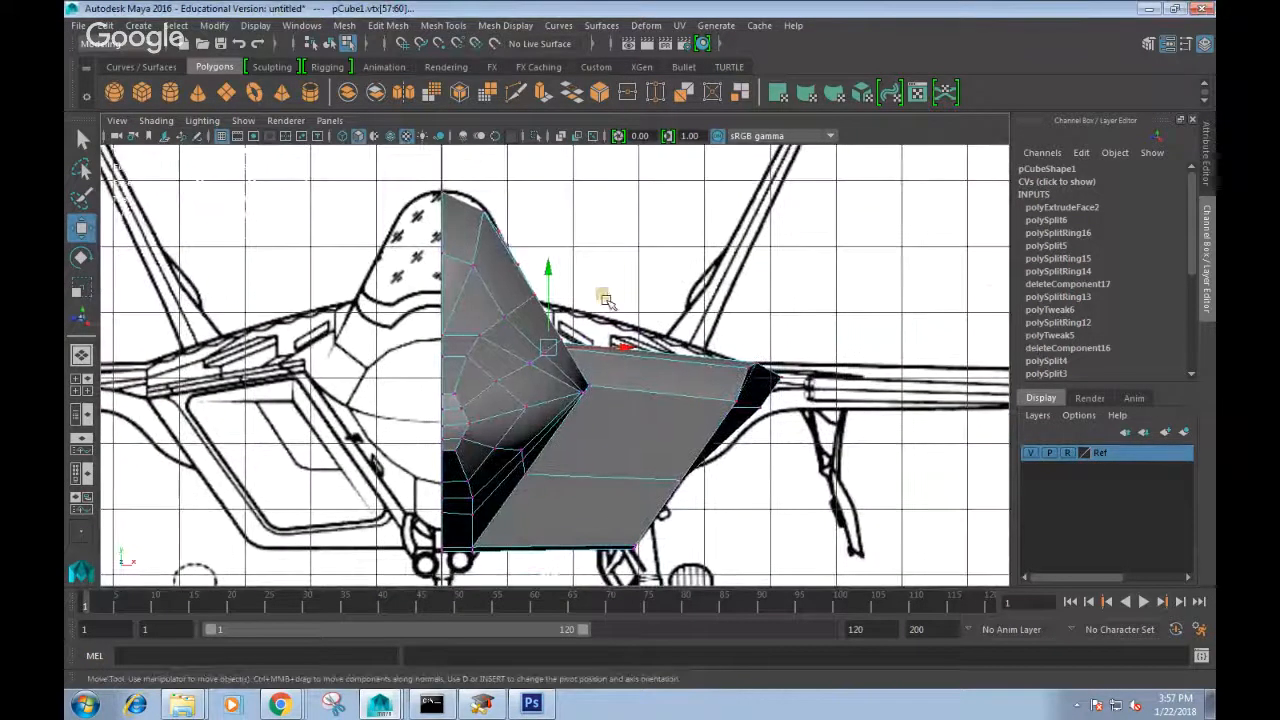
{"action": "middle_click_drag", "start_coordinate": [605, 300], "coordinate": [628, 268]}
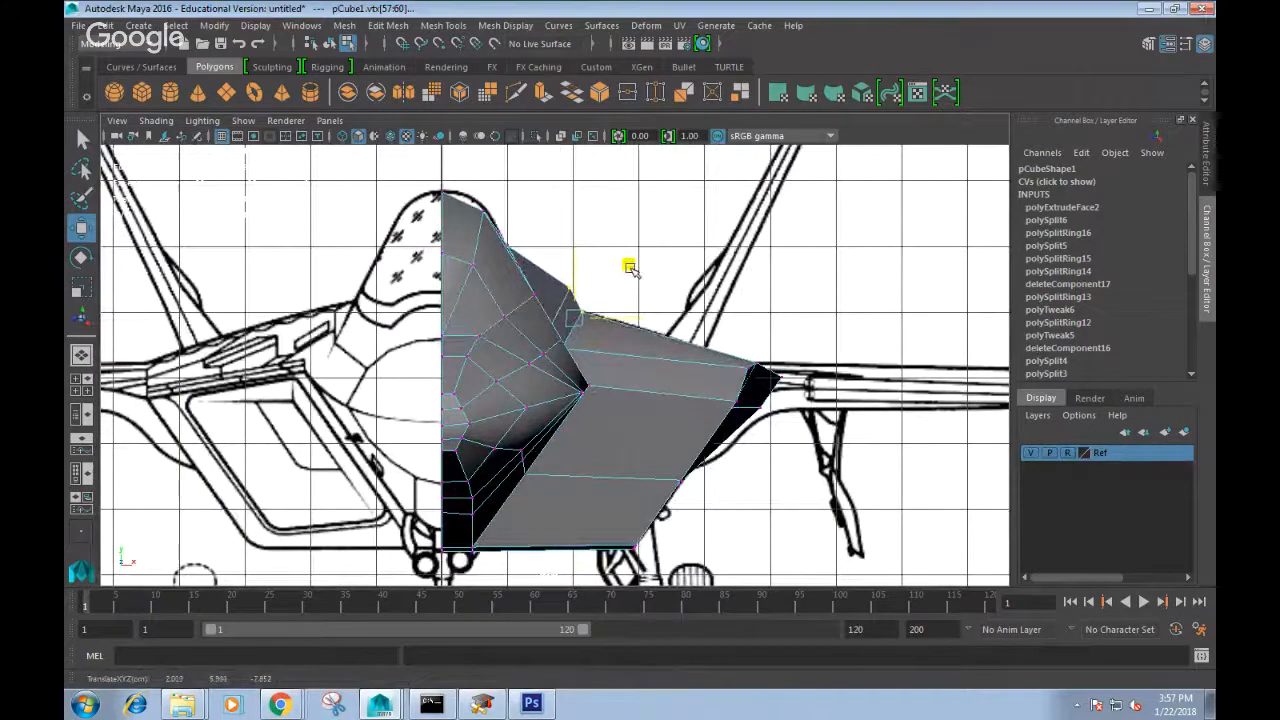
Rotate the selected vertex row in the front view toward the blueprint's upper slope and shift it slightly inward and down.
{"action": "key", "text": "e"}
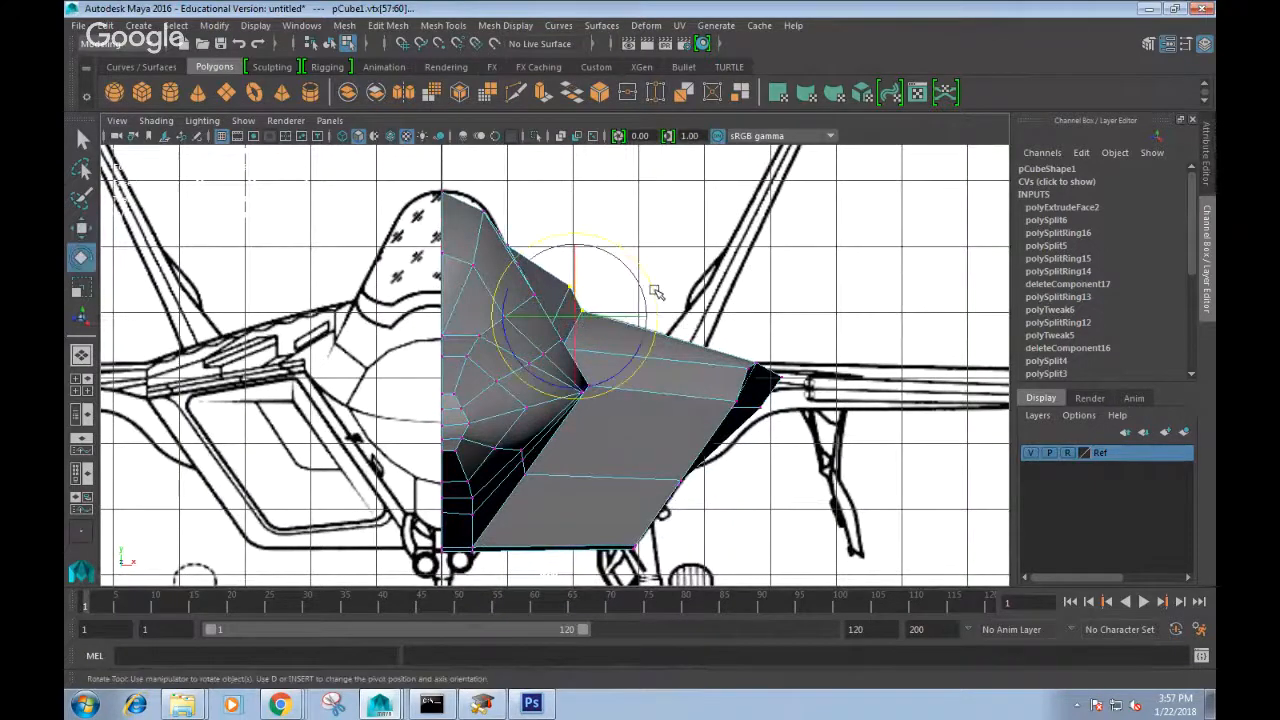
{"action": "left_click_drag", "start_coordinate": [655, 288], "coordinate": [643, 248]}
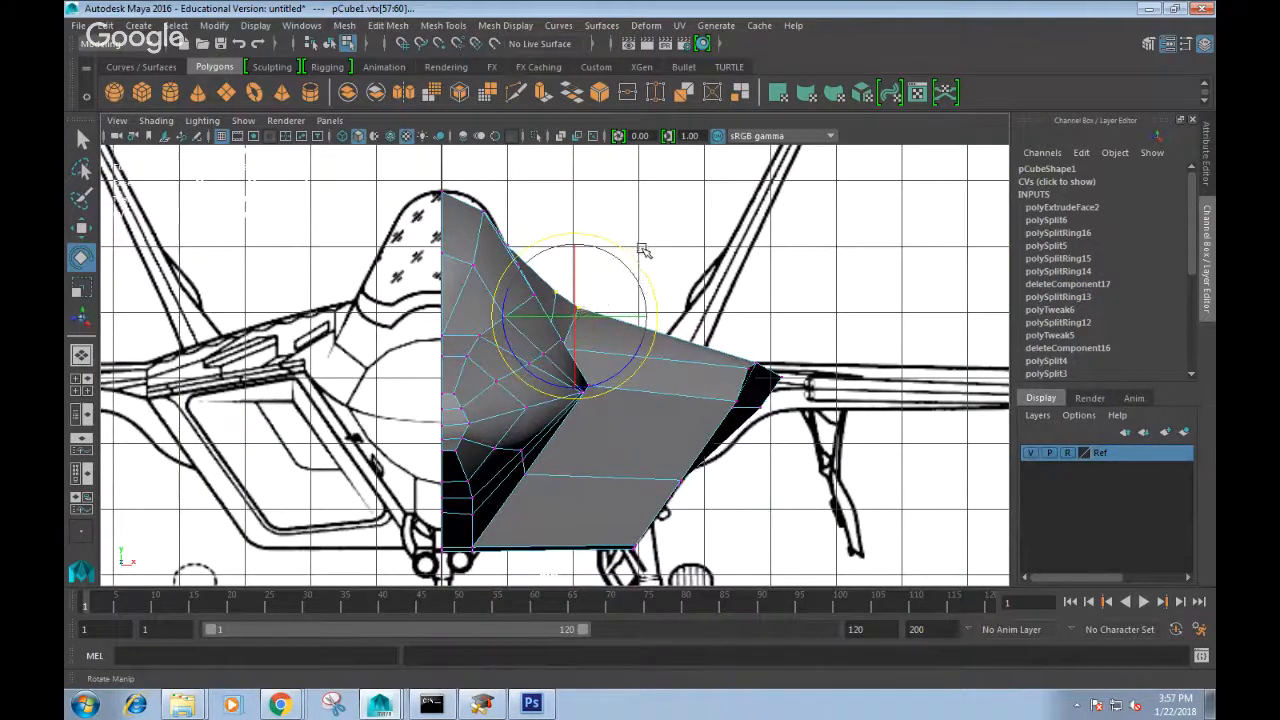
{"action": "key", "text": "w"}
{"action": "middle_click_drag", "start_coordinate": [651, 251], "coordinate": [632, 264]}
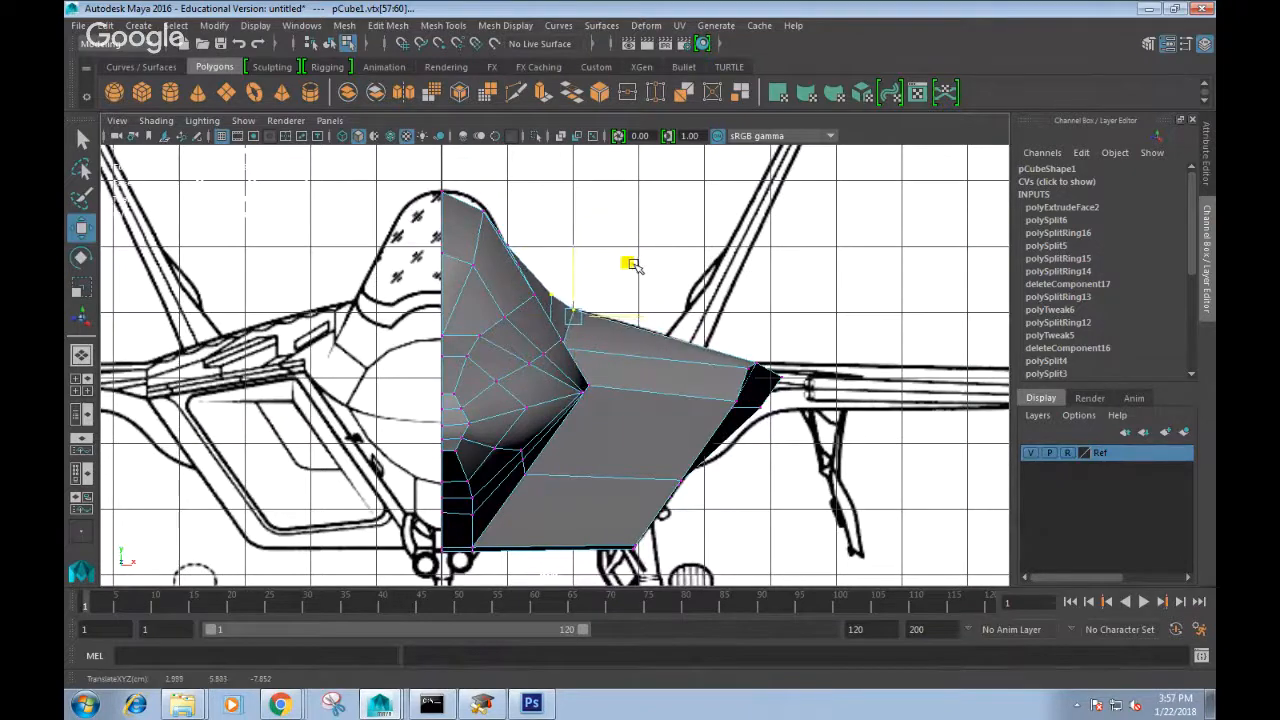
Move the row's innermost vertex slightly up and outward to fit the front blueprint, and check the shape in perspective.
{"action": "left_click", "coordinate": [553, 290]}
{"action": "mouse_move", "coordinate": [607, 249]}
{"action": "left_mouse_down"}
{"action": "mouse_move", "coordinate": [595, 256]}
{"action": "mouse_move", "coordinate": [614, 240]}
{"action": "left_mouse_up"}
{"action": "key", "text": "space"}
{"action": "left_click_drag", "start_coordinate": [655, 277], "coordinate": [503, 360], "text": "alt"}
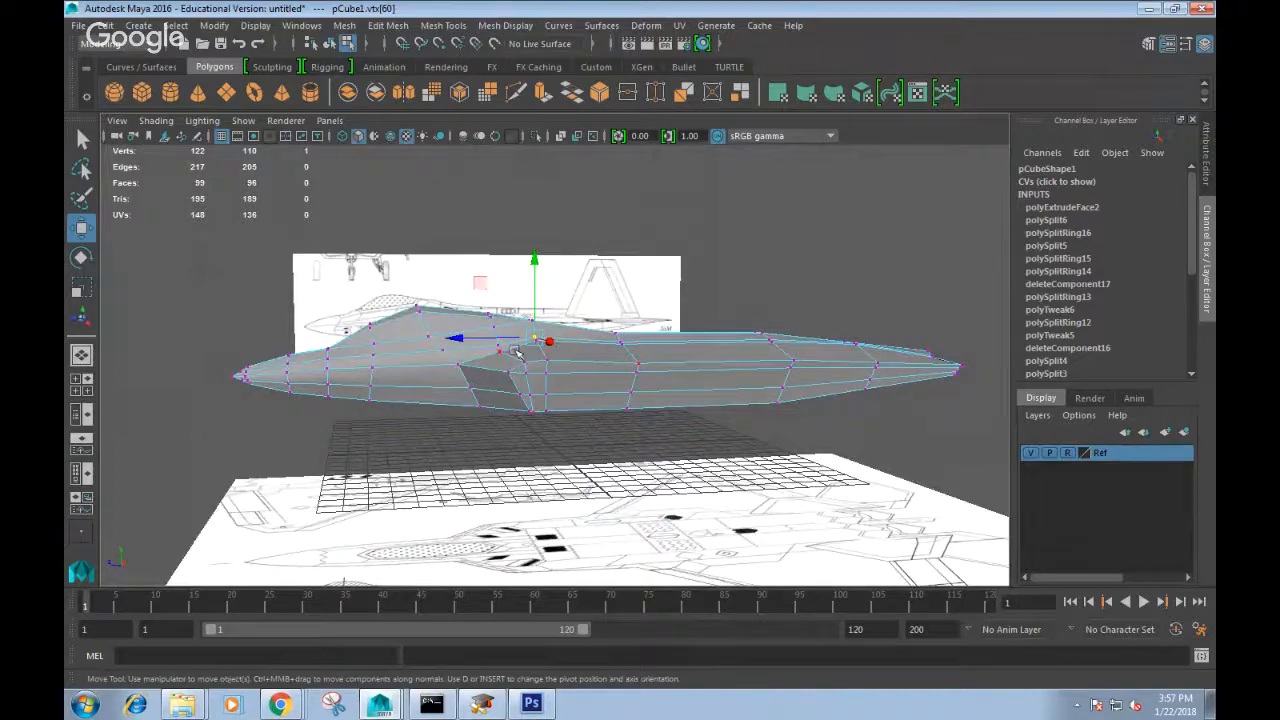
{"action": "left_click_drag", "start_coordinate": [845, 357], "coordinate": [767, 392], "text": "alt"}
Shift the upper vertices of the cross-section at the canopy's rear slightly forward in the side view.
{"action": "key", "text": "space"}
{"action": "middle_click_drag", "start_coordinate": [611, 371], "coordinate": [773, 415], "text": "alt"}
{"action": "scroll", "coordinate": [622, 385], "scroll_direction": "up", "scroll_amount": 2}
{"action": "left_click_drag", "start_coordinate": [390, 341], "coordinate": [455, 377]}
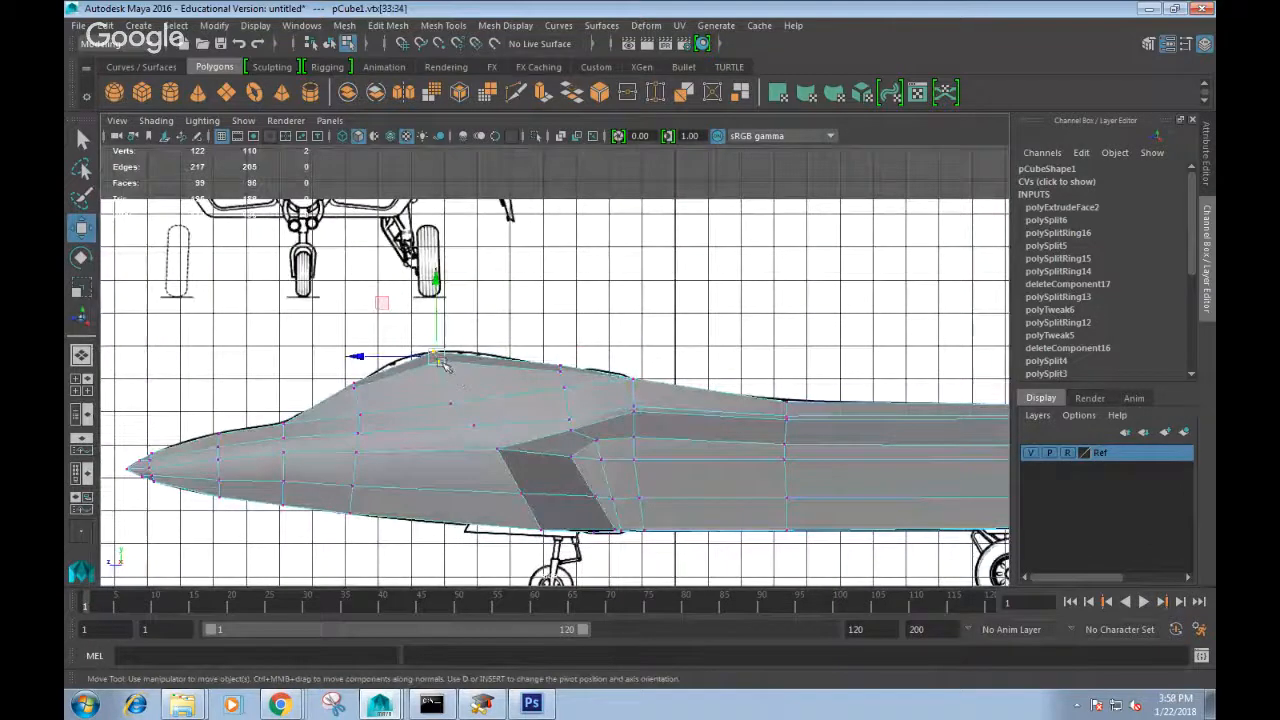
{"action": "left_click", "coordinate": [558, 370]}
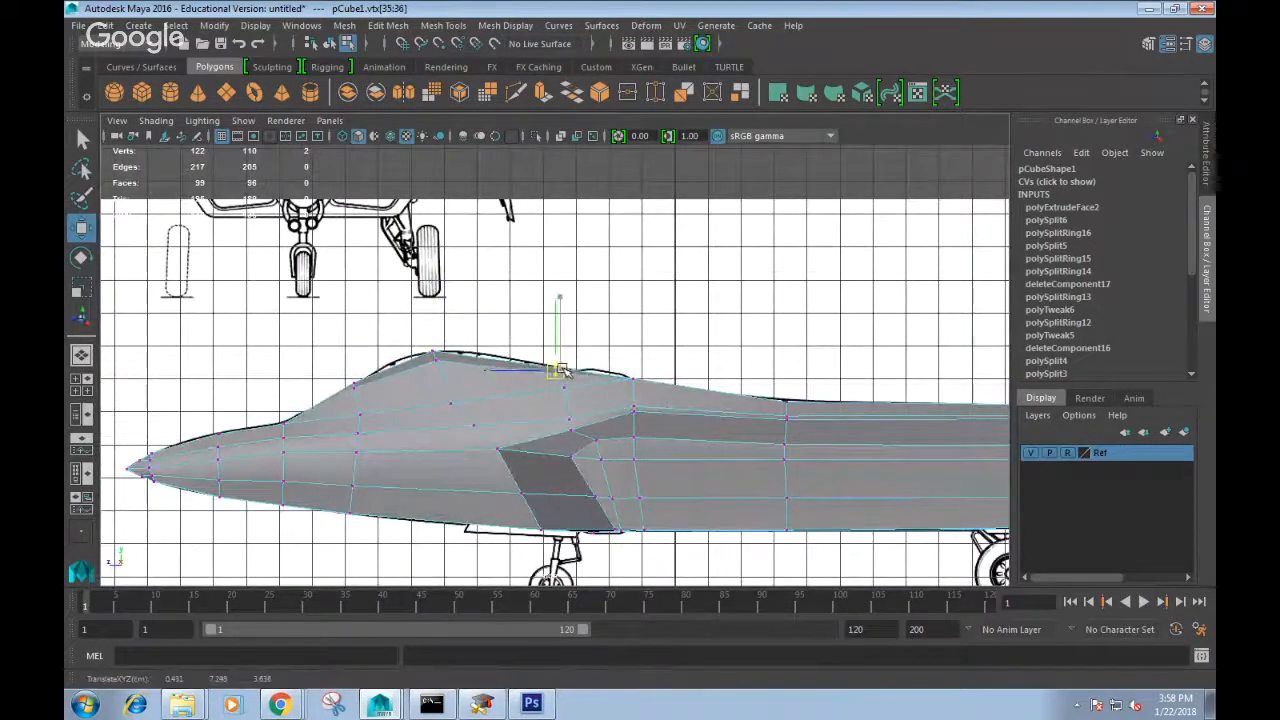
{"action": "left_click", "coordinate": [555, 390]}
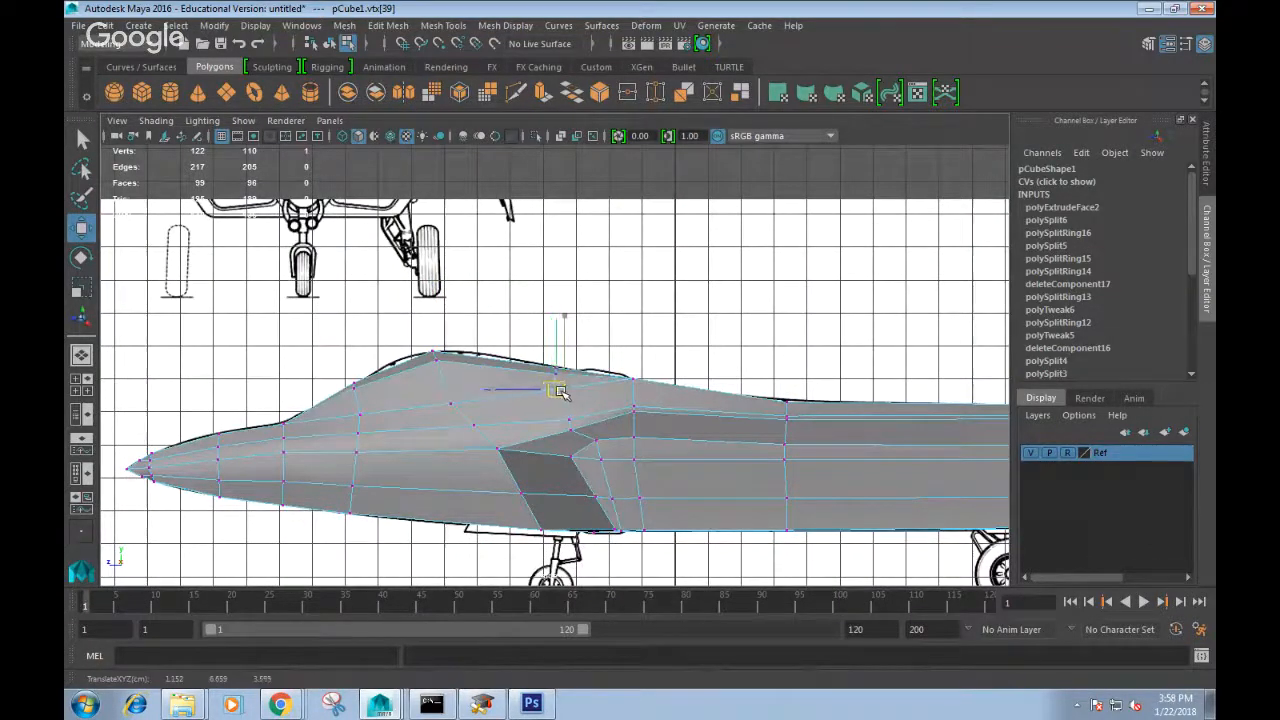
Turn on X-Ray shading in the side view and nudge the vertices above and behind the intake lip to fit the blueprint.
{"action": "middle_click_drag", "start_coordinate": [648, 412], "coordinate": [640, 382], "text": "alt"}
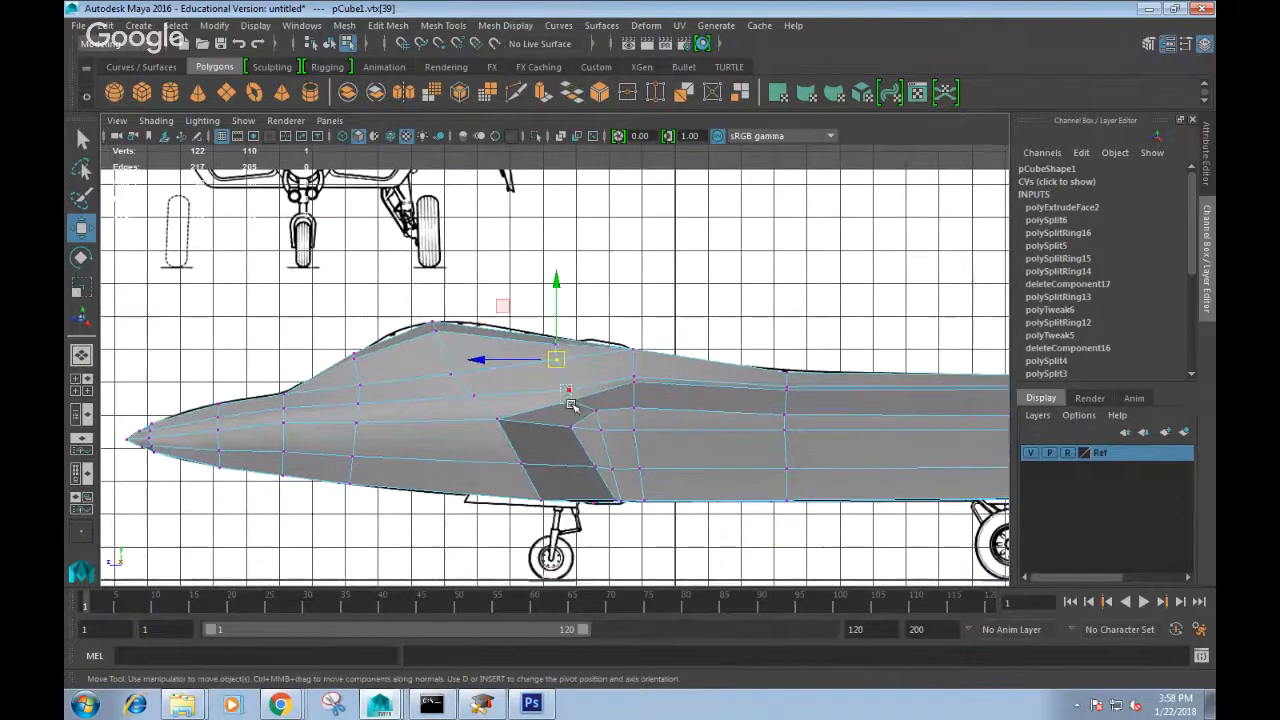
{"action": "left_click", "coordinate": [569, 396]}
{"action": "left_click", "coordinate": [156, 120]}
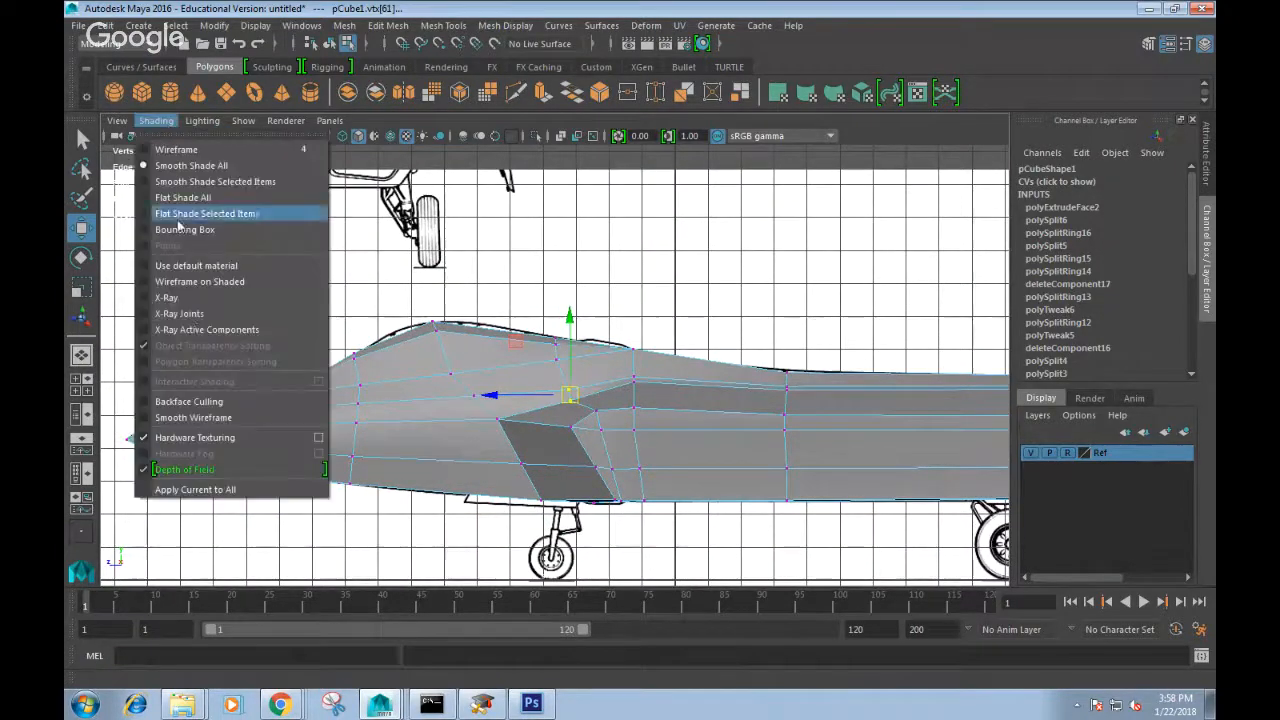
{"action": "left_click", "coordinate": [178, 297]}
{"action": "scroll", "coordinate": [600, 430], "scroll_direction": "up", "scroll_amount": 5}
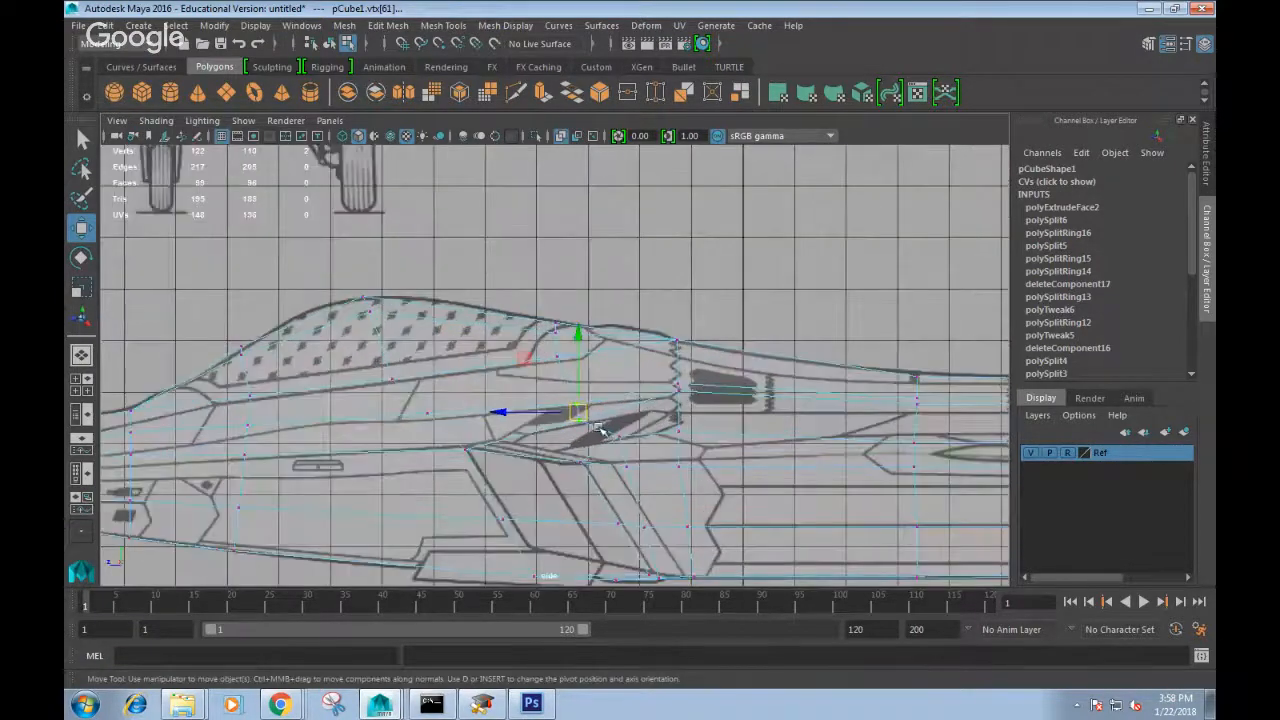
{"action": "left_click_drag", "start_coordinate": [593, 409], "coordinate": [580, 405]}
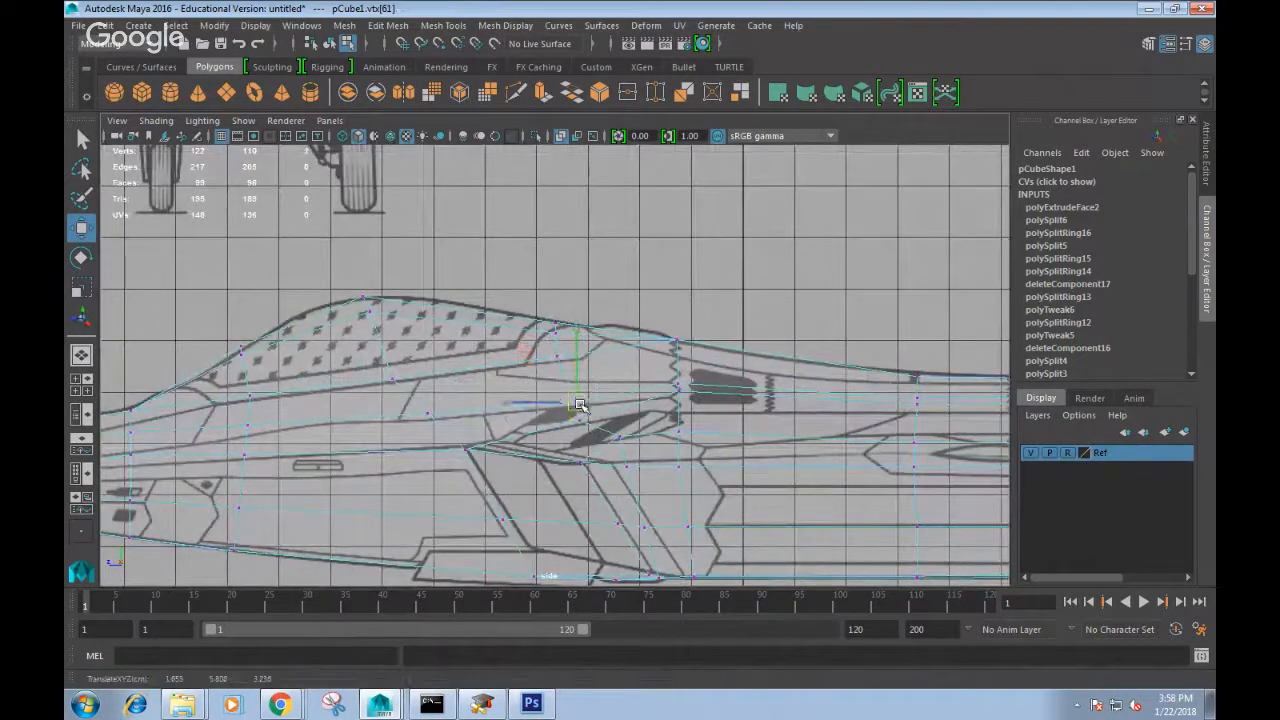
{"action": "left_click", "coordinate": [681, 396]}
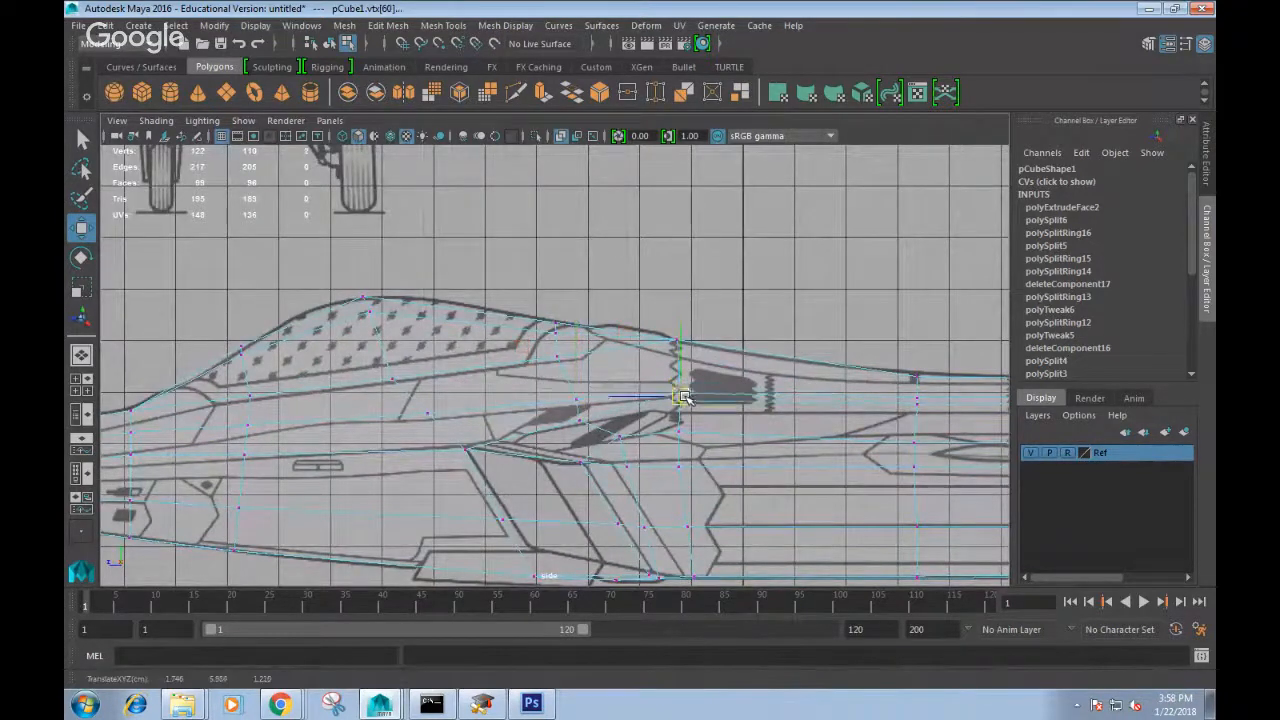
{"action": "middle_click_drag", "start_coordinate": [683, 398], "coordinate": [664, 395], "text": "alt"}
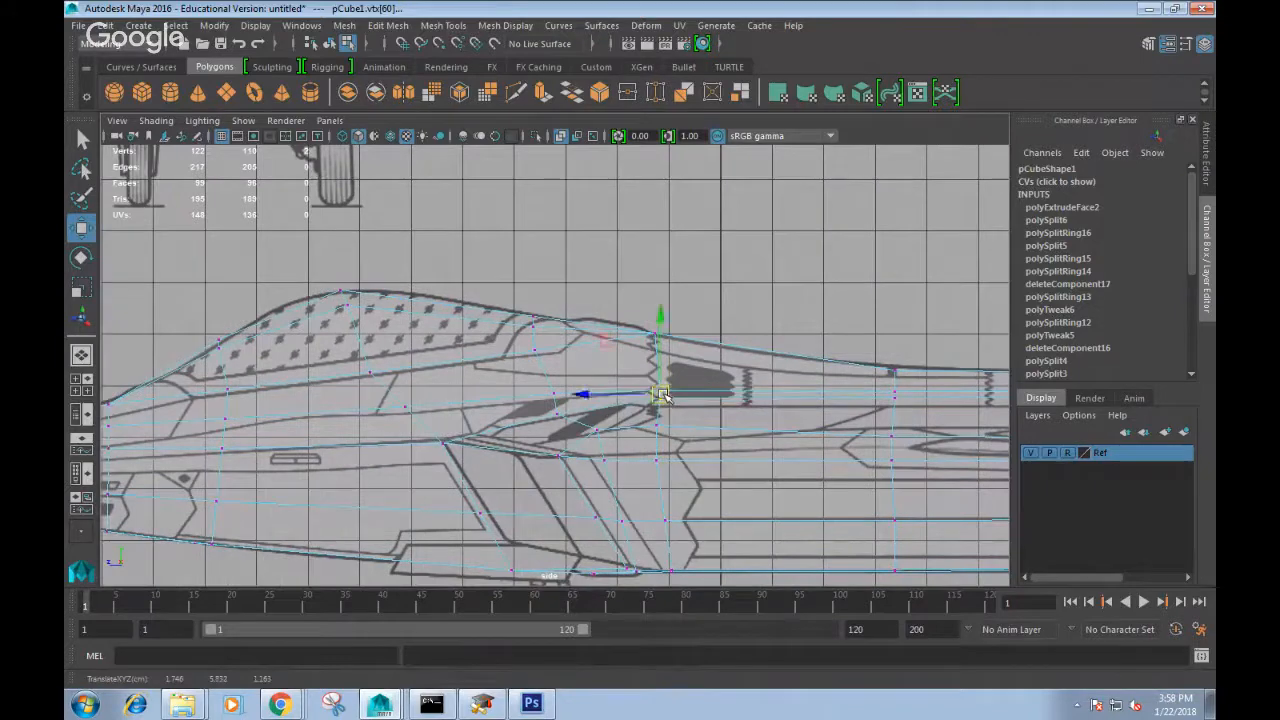
{"action": "left_click", "coordinate": [557, 414]}
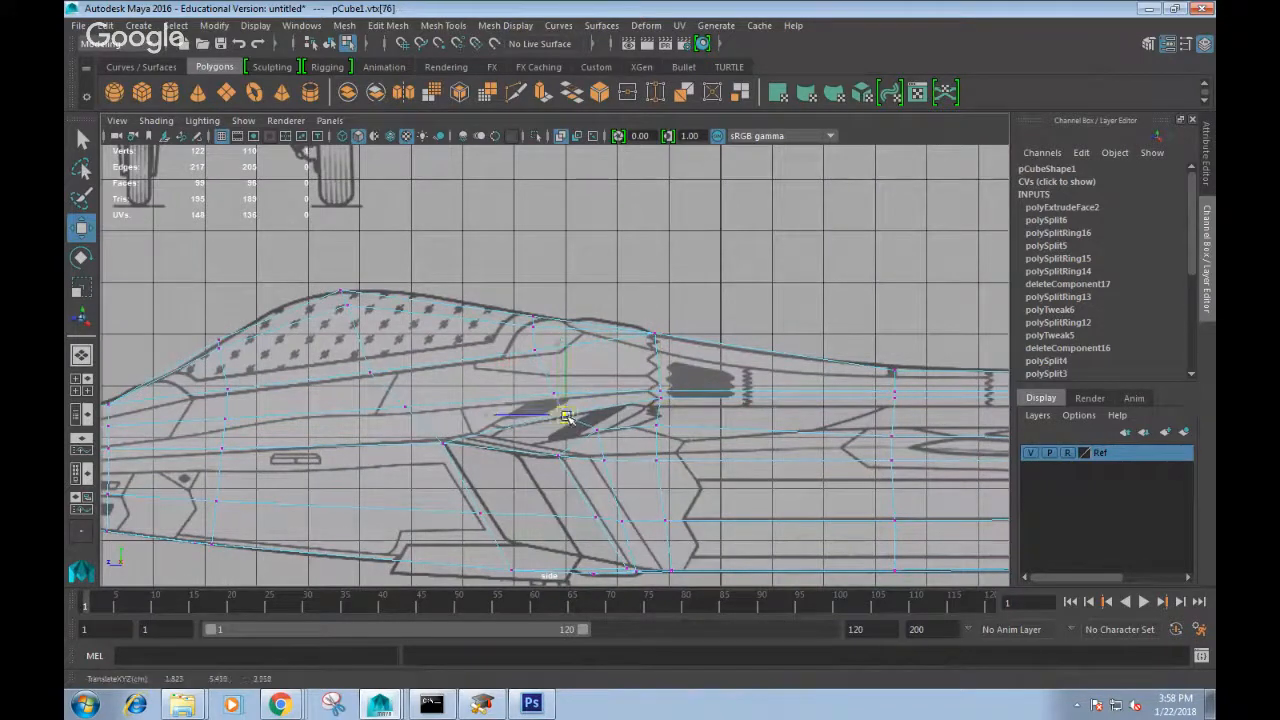
{"action": "middle_click_drag", "start_coordinate": [621, 417], "coordinate": [559, 417], "text": "alt"}
{"action": "middle_click_drag", "start_coordinate": [790, 423], "coordinate": [576, 418], "text": "alt"}
{"action": "middle_click_drag", "start_coordinate": [869, 427], "coordinate": [795, 425], "text": "alt"}
{"action": "middle_click_drag", "start_coordinate": [366, 432], "coordinate": [689, 378], "text": "alt"}
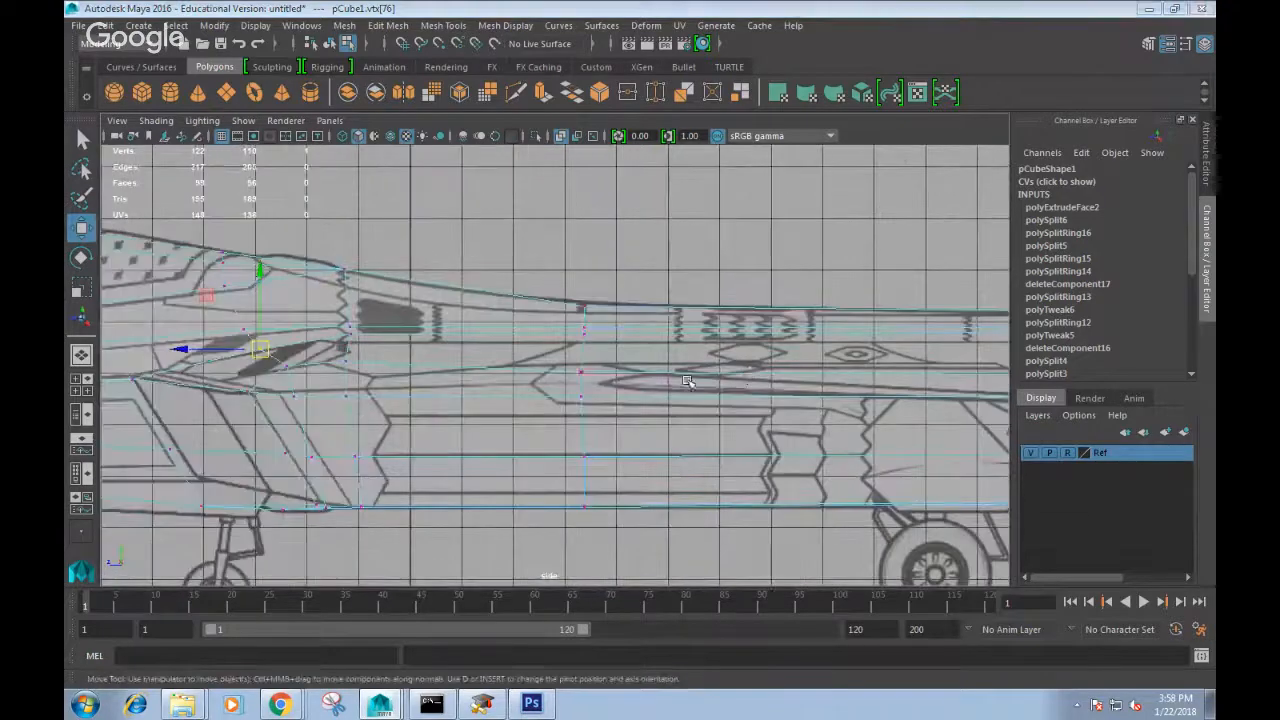
In the top view, nudge the outer side vertices beside the canopy, just ahead of the intake, onto the blueprint outline.
{"action": "key", "text": "space"}
{"action": "left_click_drag", "start_coordinate": [689, 378], "coordinate": [607, 379]}
{"action": "scroll", "coordinate": [651, 362], "scroll_direction": "up", "scroll_amount": 6}
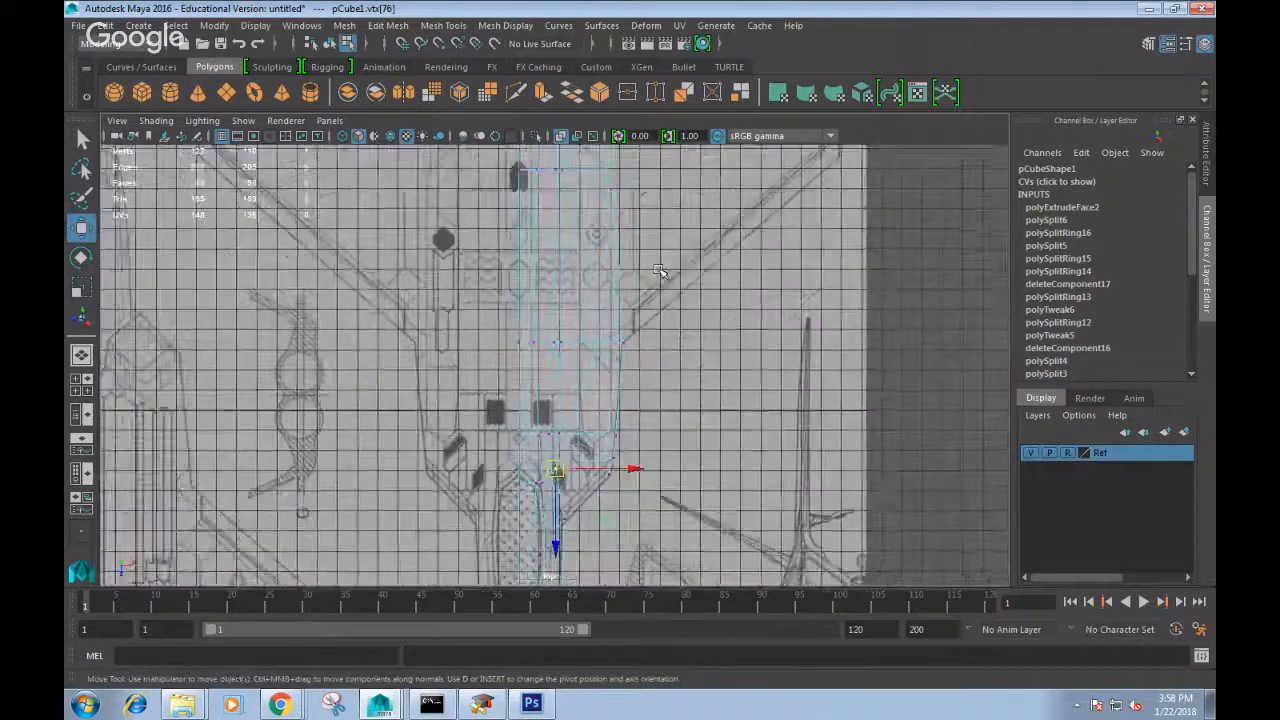
{"action": "middle_click_drag", "start_coordinate": [660, 373], "coordinate": [660, 354], "text": "alt"}
{"action": "scroll", "coordinate": [660, 352], "scroll_direction": "up", "scroll_amount": 2}
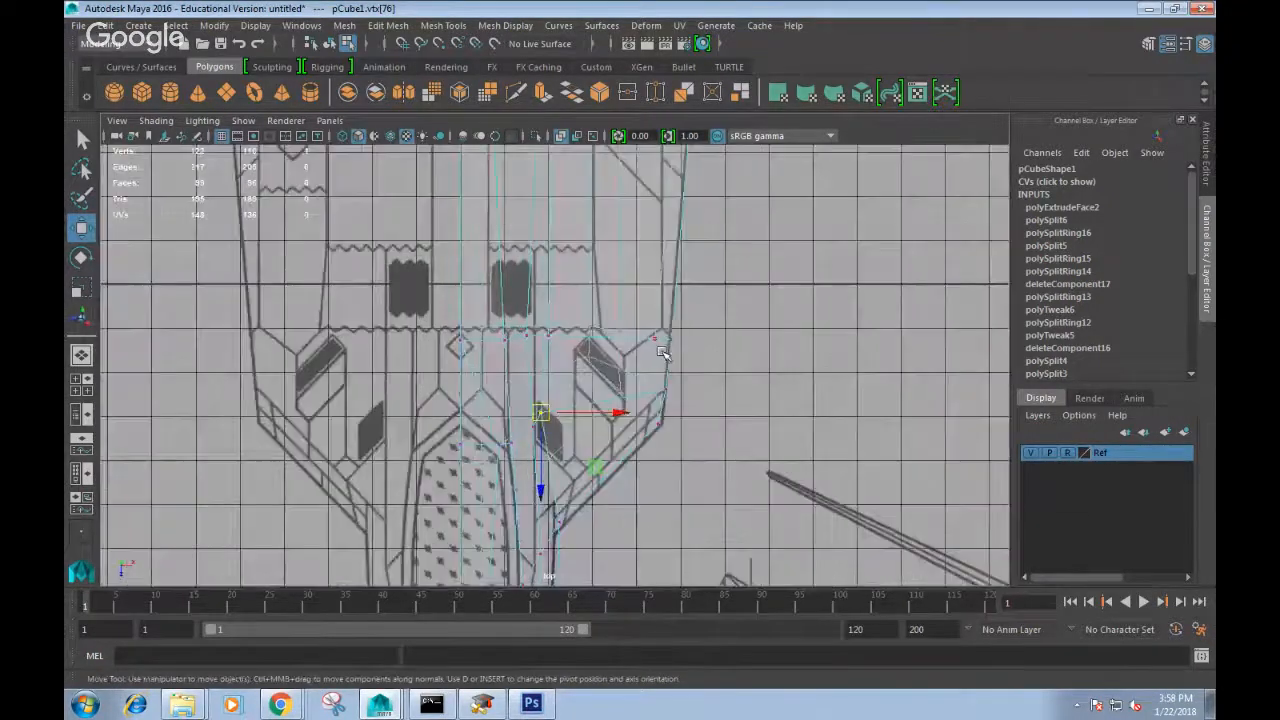
{"action": "middle_click_drag", "start_coordinate": [653, 447], "coordinate": [656, 338], "text": "alt"}
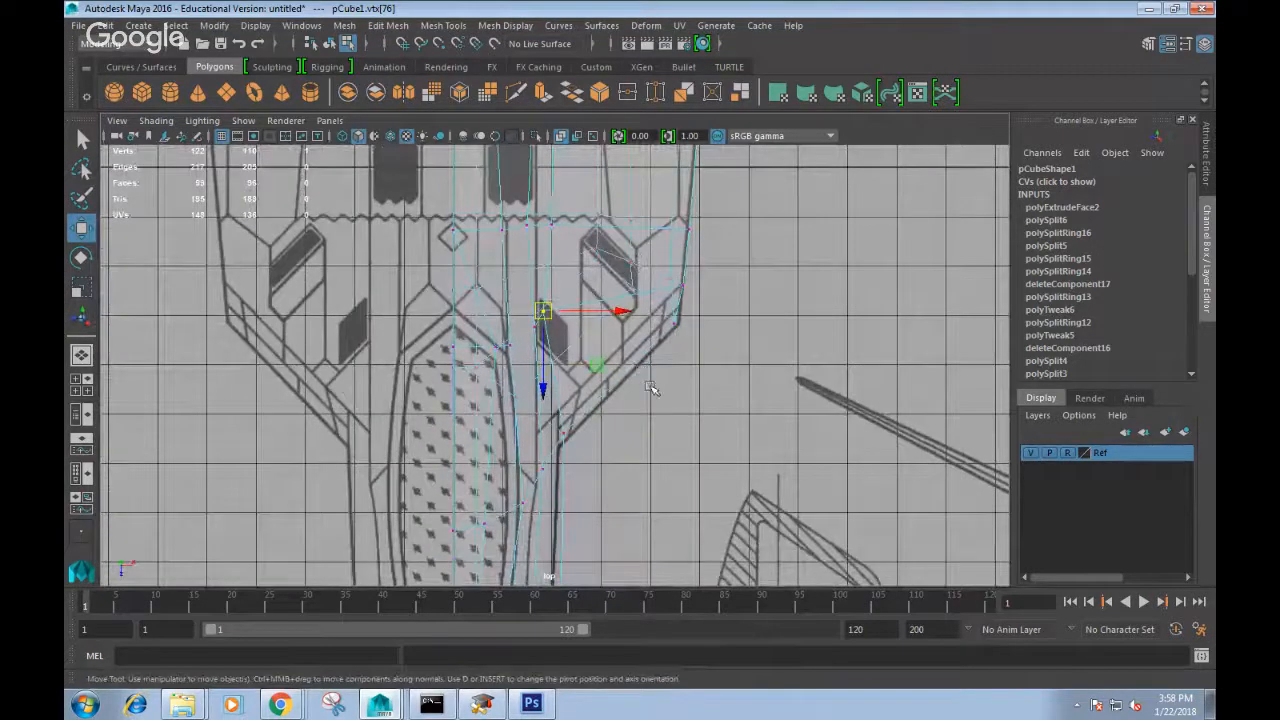
{"action": "left_click", "coordinate": [563, 435]}
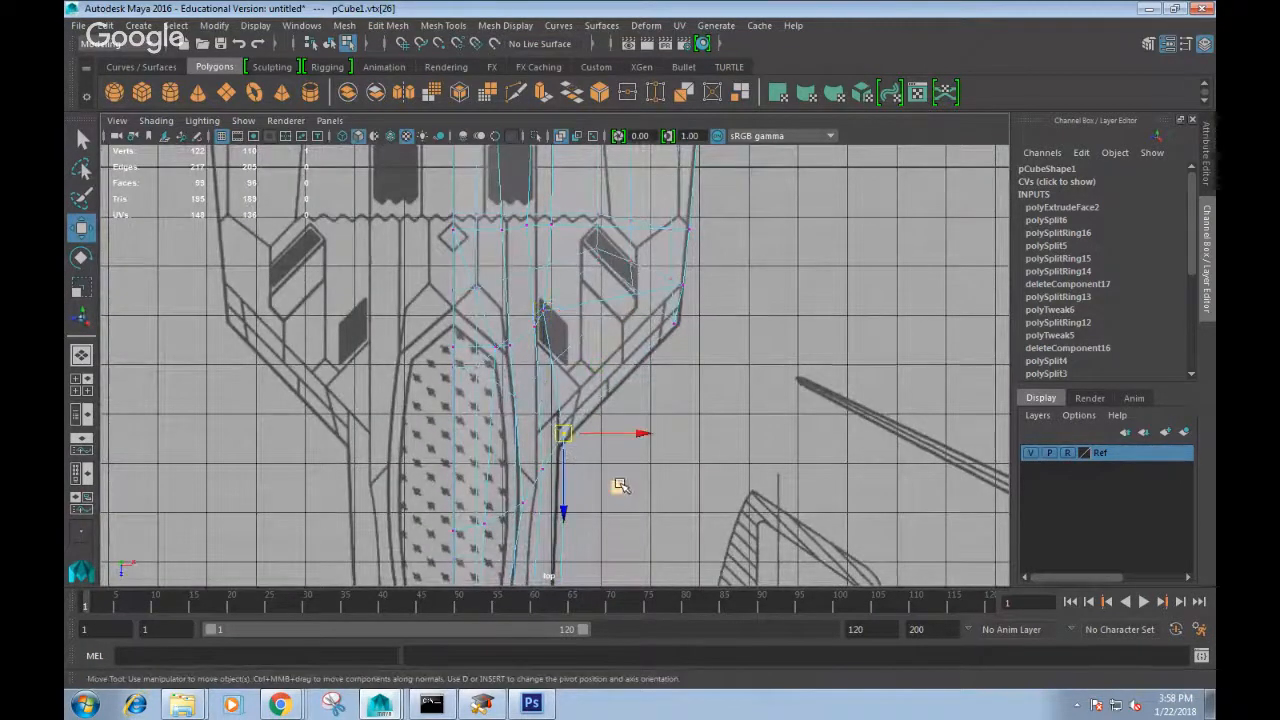
{"action": "middle_click_drag", "start_coordinate": [620, 485], "coordinate": [614, 490]}
{"action": "left_click", "coordinate": [538, 478]}
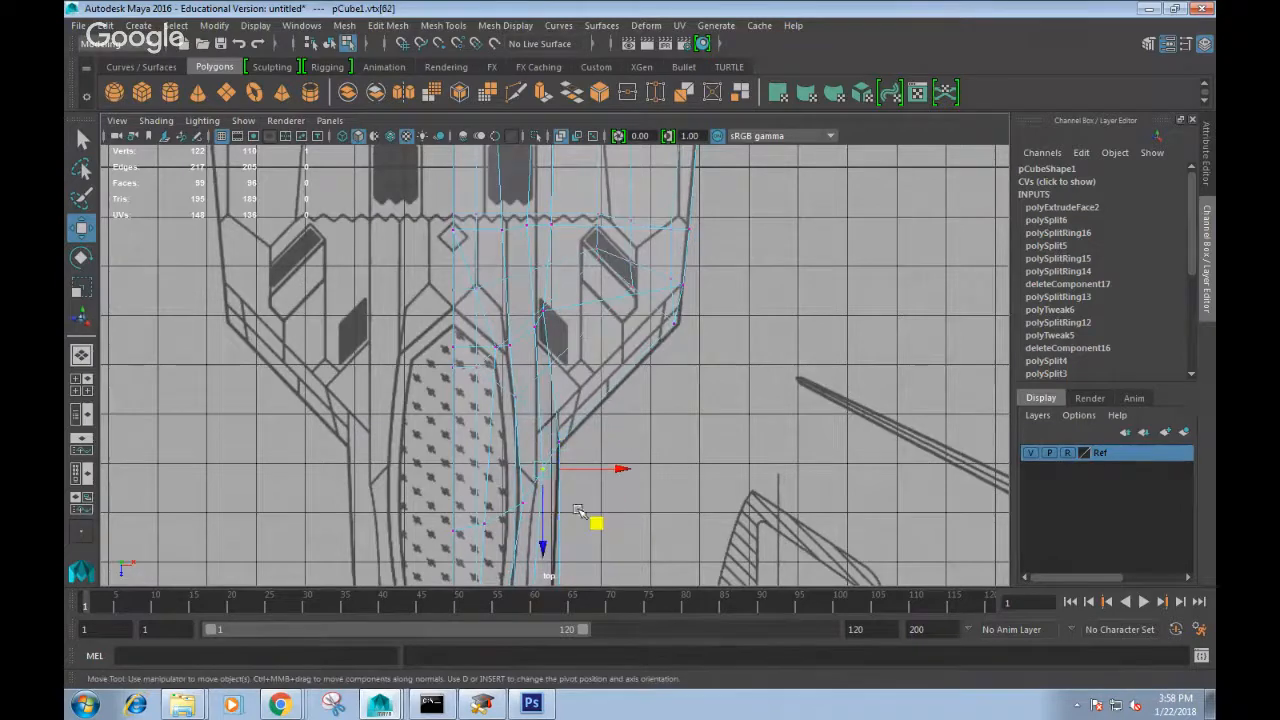
{"action": "left_click_drag", "start_coordinate": [595, 523], "coordinate": [597, 528]}
{"action": "middle_click_drag", "start_coordinate": [586, 479], "coordinate": [597, 410], "text": "alt"}
{"action": "left_click", "coordinate": [533, 435]}
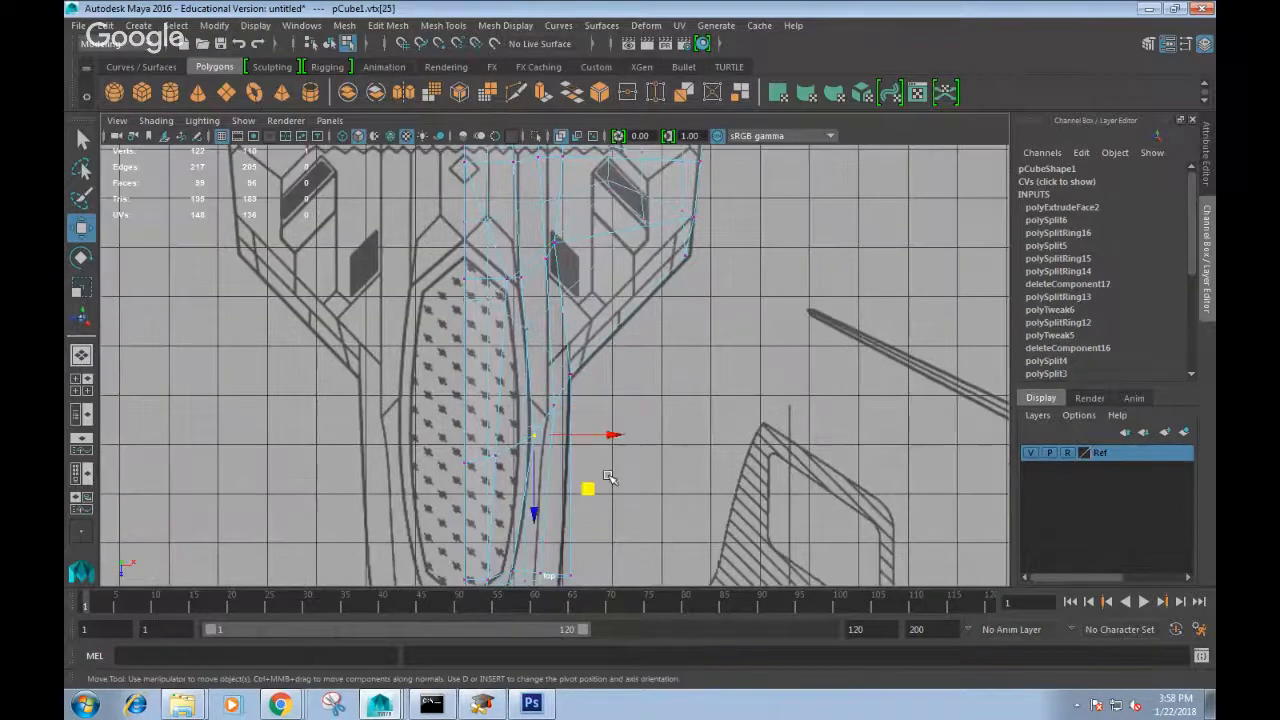
{"action": "left_click_drag", "start_coordinate": [592, 491], "coordinate": [587, 490]}
Pull the two outermost vertices near the canopy's front inward to the top blueprint outline, and adjust the nose tip vertex.
{"action": "middle_click_drag", "start_coordinate": [600, 448], "coordinate": [607, 197], "text": "alt"}
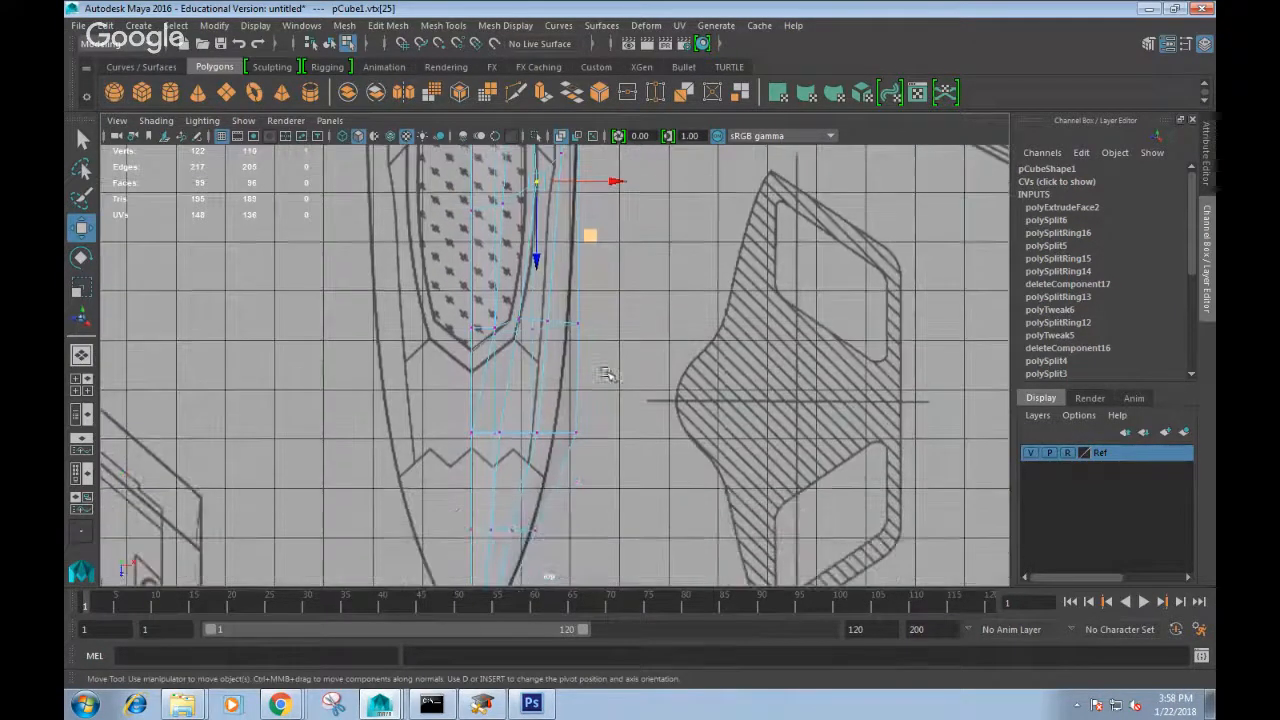
{"action": "left_click", "coordinate": [573, 433]}
{"action": "left_click_drag", "start_coordinate": [655, 441], "coordinate": [626, 437]}
{"action": "left_click", "coordinate": [578, 323]}
{"action": "left_click_drag", "start_coordinate": [657, 330], "coordinate": [645, 327]}
{"action": "middle_click_drag", "start_coordinate": [629, 360], "coordinate": [649, 248], "text": "alt"}
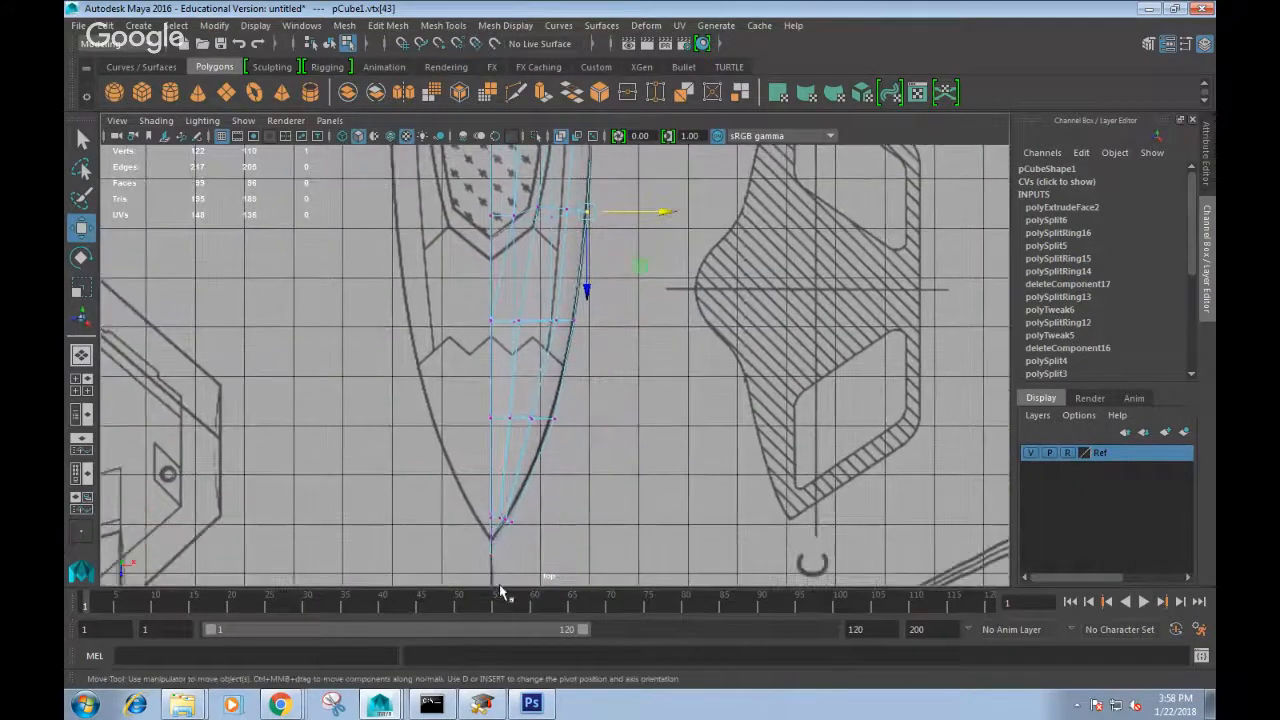
{"action": "left_click", "coordinate": [471, 554]}
{"action": "left_click_drag", "start_coordinate": [491, 563], "coordinate": [491, 555]}
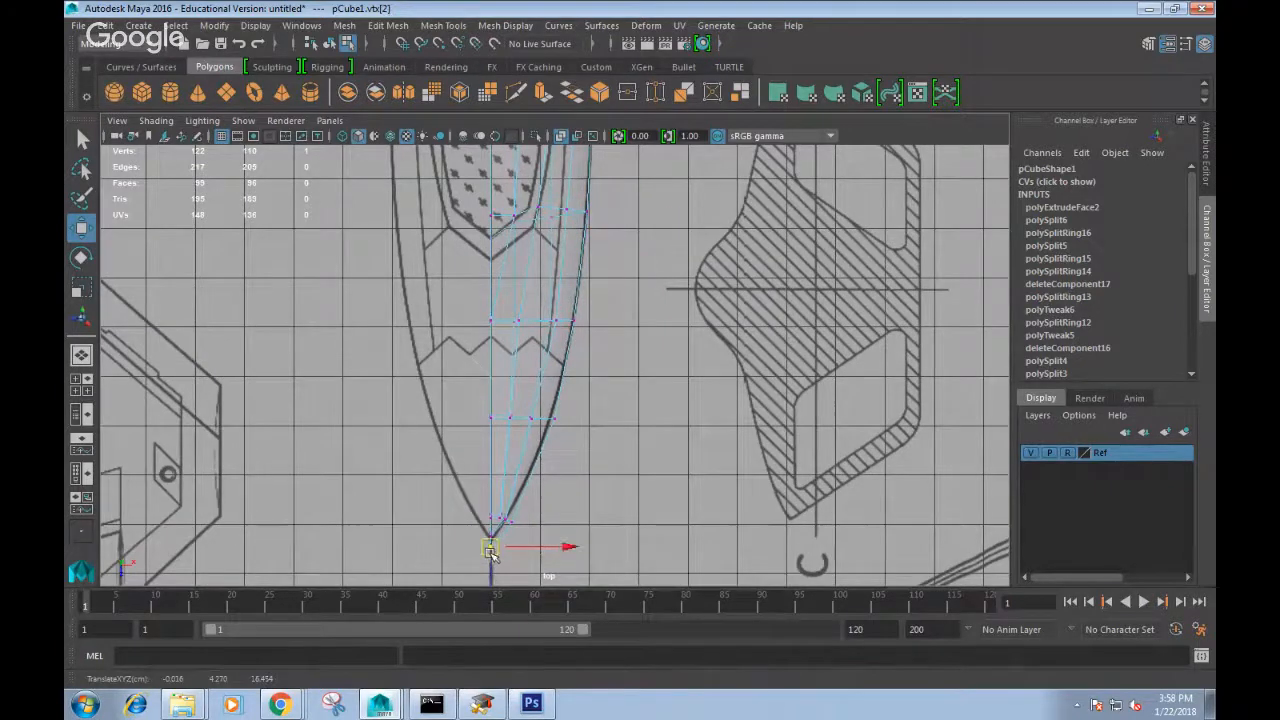
Shift the outermost vertices at the wing root inward in the front view, and compare their position with the top blueprint.
{"action": "key", "text": "space"}
{"action": "left_click_drag", "start_coordinate": [580, 467], "coordinate": [583, 501]}
{"action": "middle_click_drag", "start_coordinate": [602, 473], "coordinate": [630, 436], "text": "alt"}
{"action": "scroll", "coordinate": [716, 362], "scroll_direction": "up", "scroll_amount": 2}
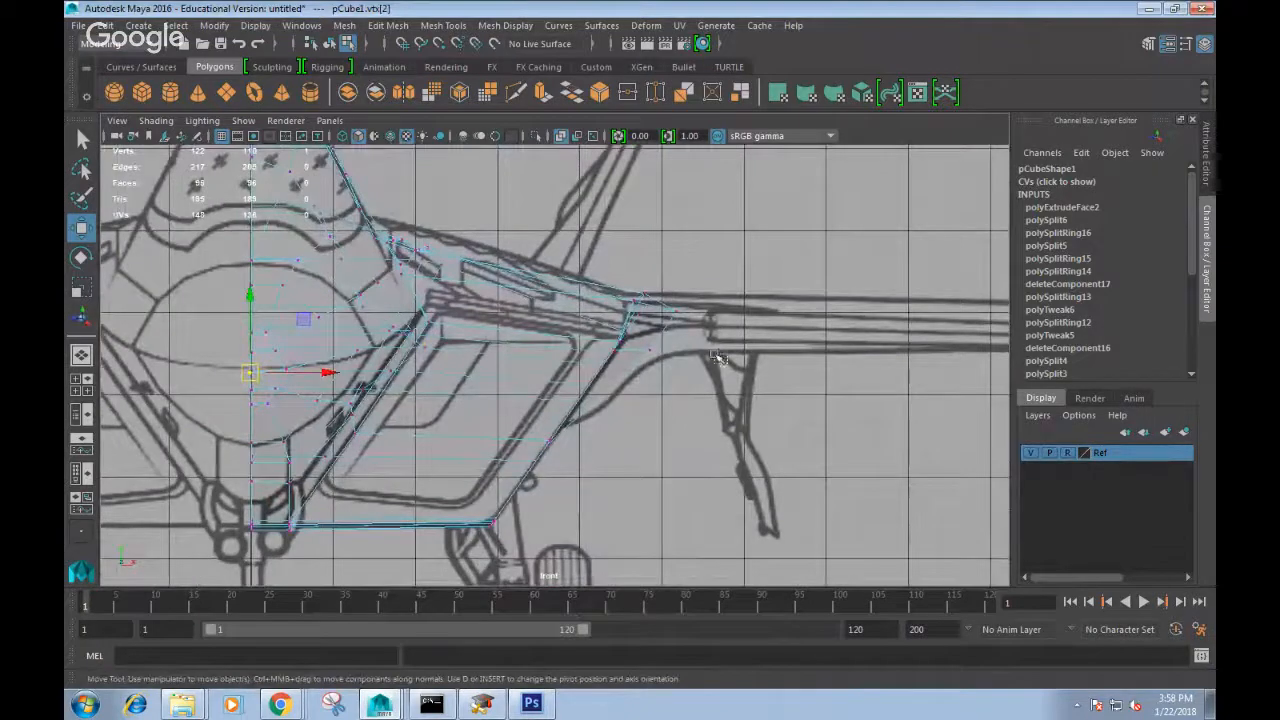
{"action": "left_click_drag", "start_coordinate": [652, 300], "coordinate": [740, 332]}
{"action": "left_click", "coordinate": [660, 331]}
{"action": "key", "text": "space"}
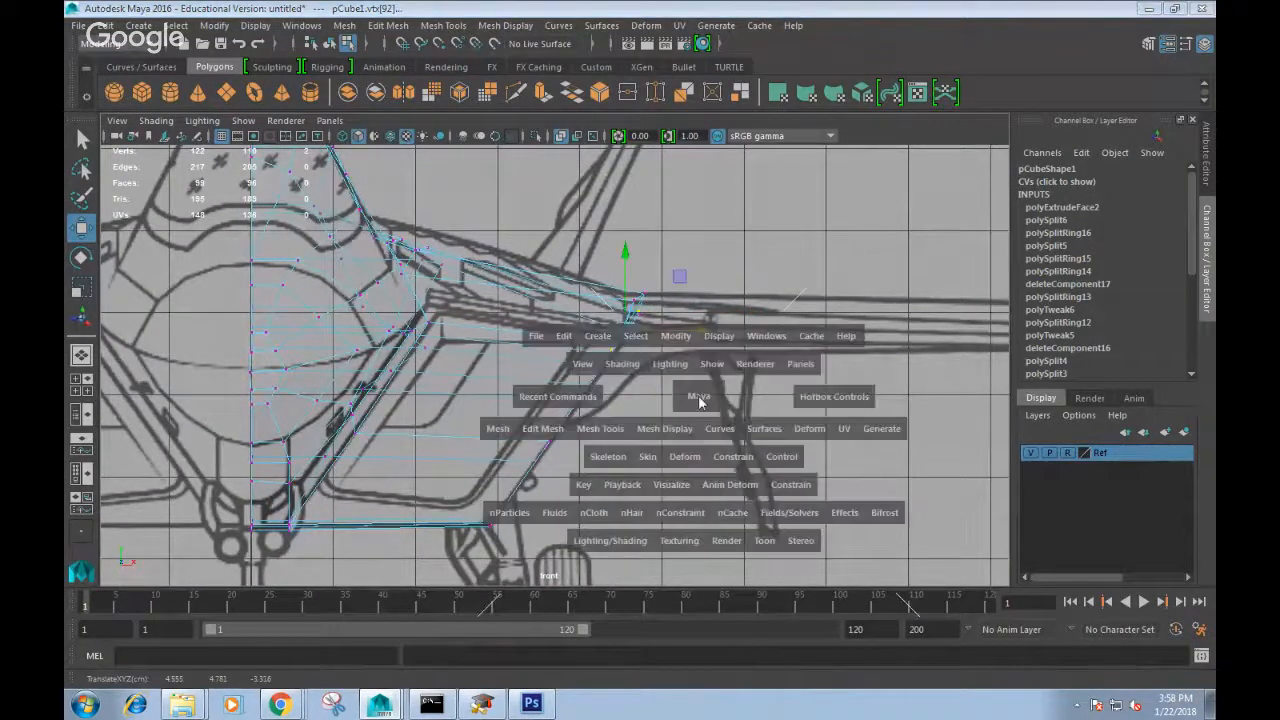
{"action": "left_click_drag", "start_coordinate": [699, 398], "coordinate": [645, 394]}
{"action": "scroll", "coordinate": [675, 367], "scroll_direction": "down", "scroll_amount": 3}
{"action": "scroll", "coordinate": [675, 370], "scroll_direction": "down", "scroll_amount": 5}
{"action": "middle_click_drag", "start_coordinate": [677, 365], "coordinate": [651, 457], "text": "alt"}
{"action": "scroll", "coordinate": [651, 457], "scroll_direction": "up", "scroll_amount": 5}
{"action": "middle_click_drag", "start_coordinate": [657, 372], "coordinate": [647, 453], "text": "alt"}
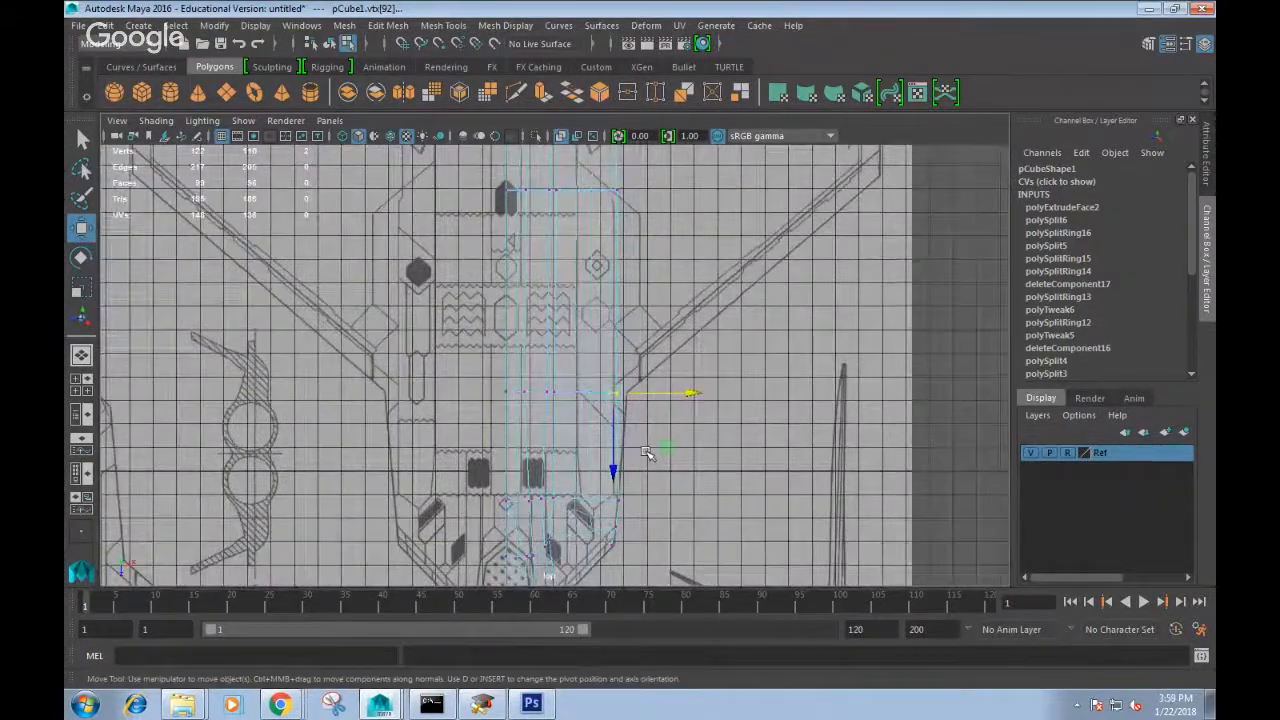
Return to object mode in the perspective view and turn off X-Ray shading.
{"action": "key", "text": "space"}
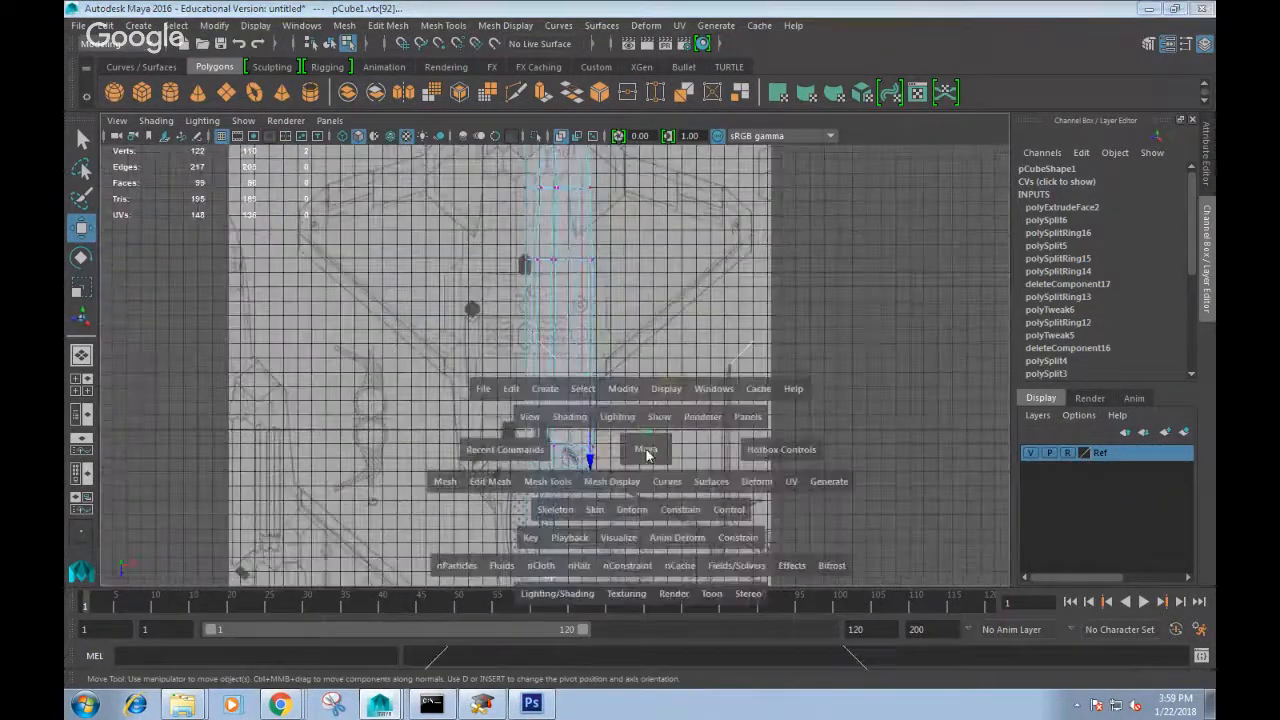
{"action": "left_click_drag", "start_coordinate": [649, 449], "coordinate": [683, 349]}
{"action": "right_click_drag", "start_coordinate": [683, 349], "coordinate": [758, 221]}
{"action": "left_click_drag", "start_coordinate": [732, 400], "coordinate": [757, 400], "text": "alt"}
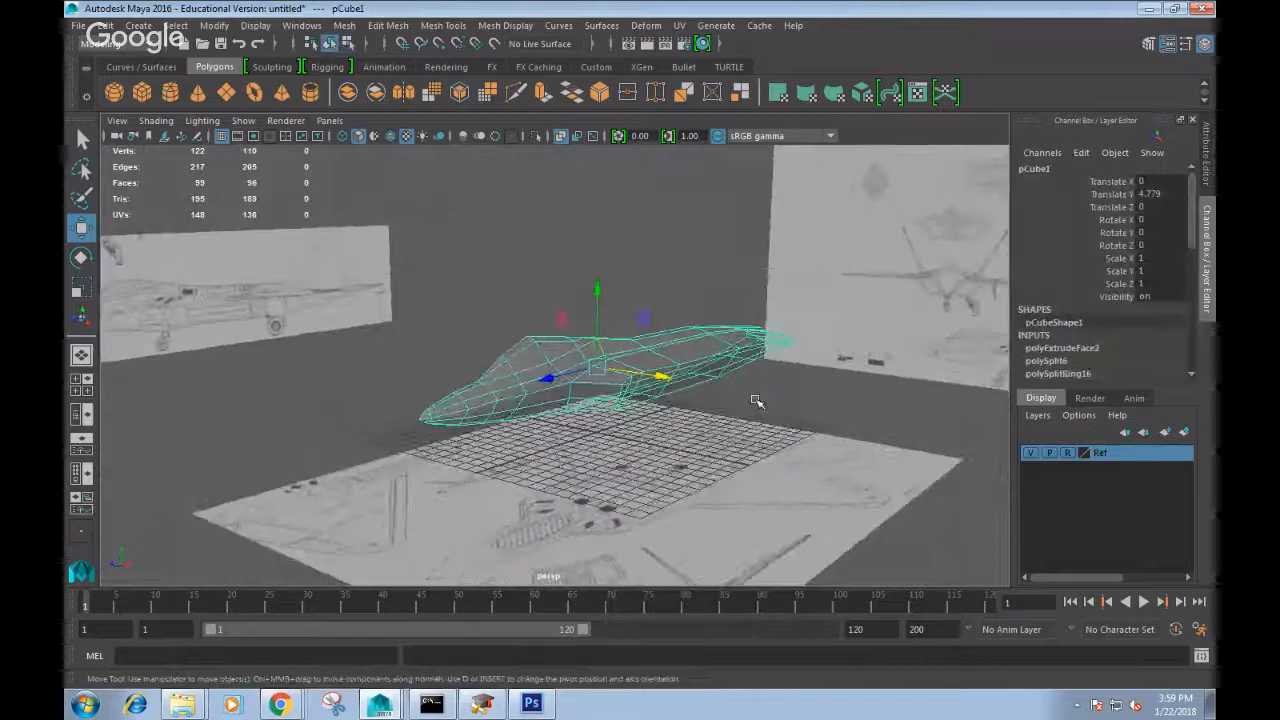
{"action": "left_click", "coordinate": [156, 120]}
{"action": "left_click", "coordinate": [158, 297]}
{"action": "mouse_move", "coordinate": [597, 325]}
{"action": "left_mouse_down", "text": "alt"}
{"action": "mouse_move", "coordinate": [460, 338]}
{"action": "mouse_move", "coordinate": [670, 350]}
{"action": "mouse_move", "coordinate": [610, 345]}
{"action": "left_mouse_up", "text": "alt"}
Duplicate the half fuselage as one mirrored instance with Scale X -1, and inspect the full body before reselecting the original half.
{"action": "left_click", "coordinate": [101, 25]}
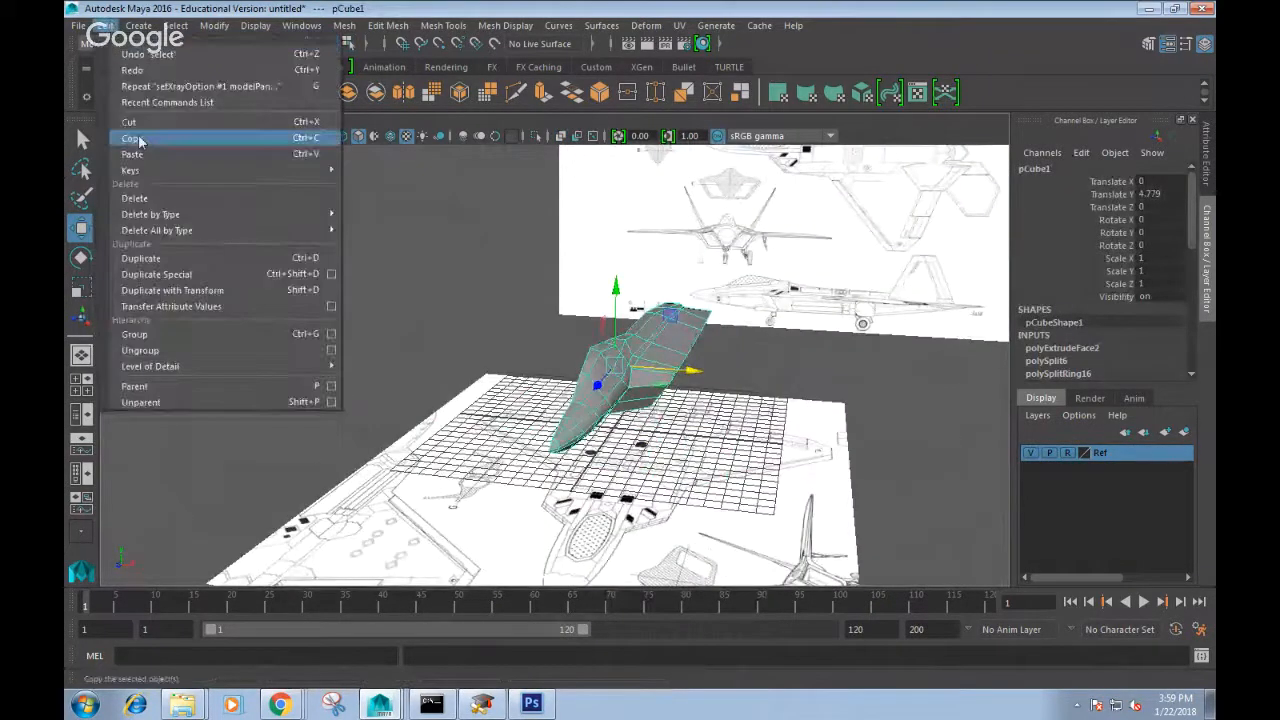
{"action": "left_click", "coordinate": [340, 283]}
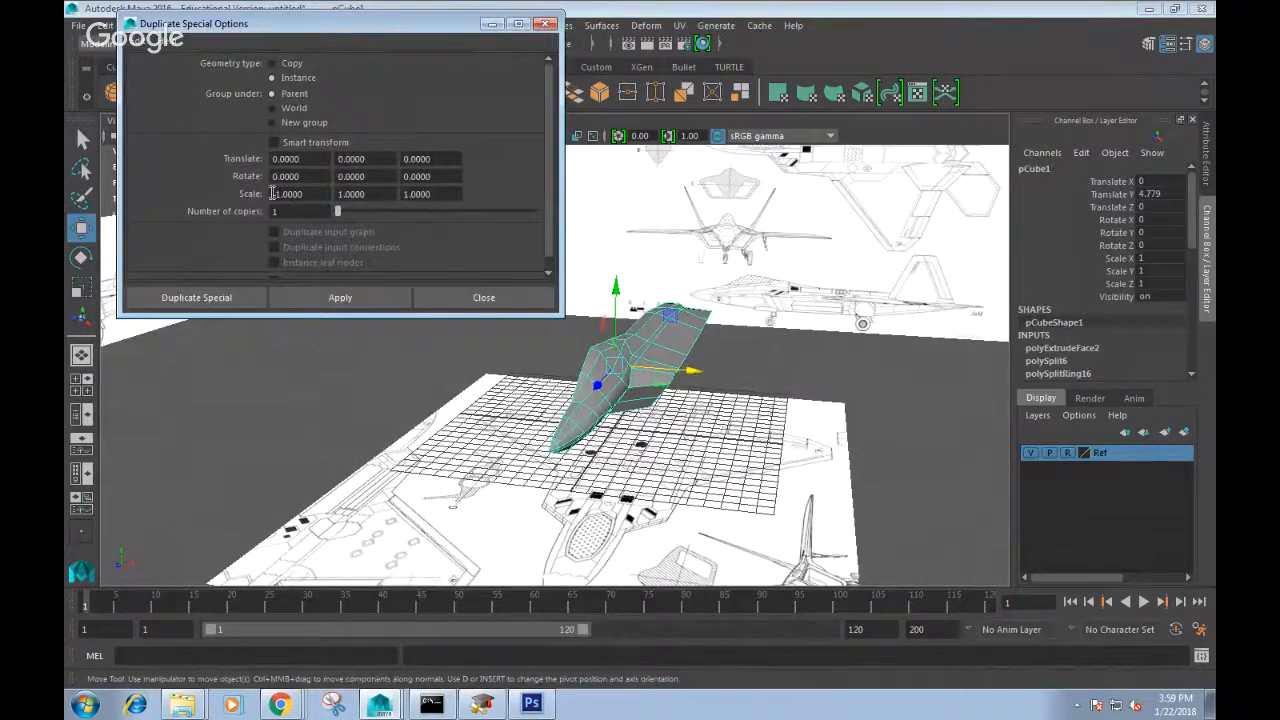
{"action": "left_click", "coordinate": [196, 297]}
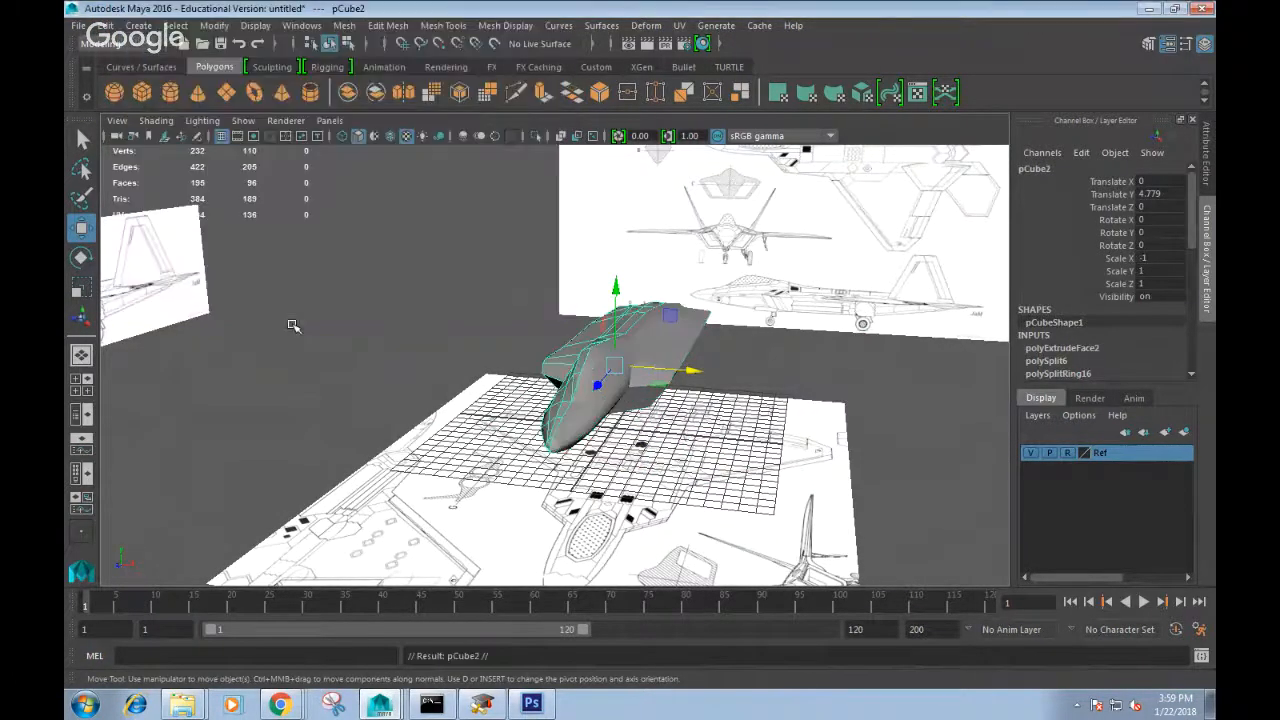
{"action": "left_click_drag", "start_coordinate": [766, 370], "coordinate": [655, 358], "text": "alt"}
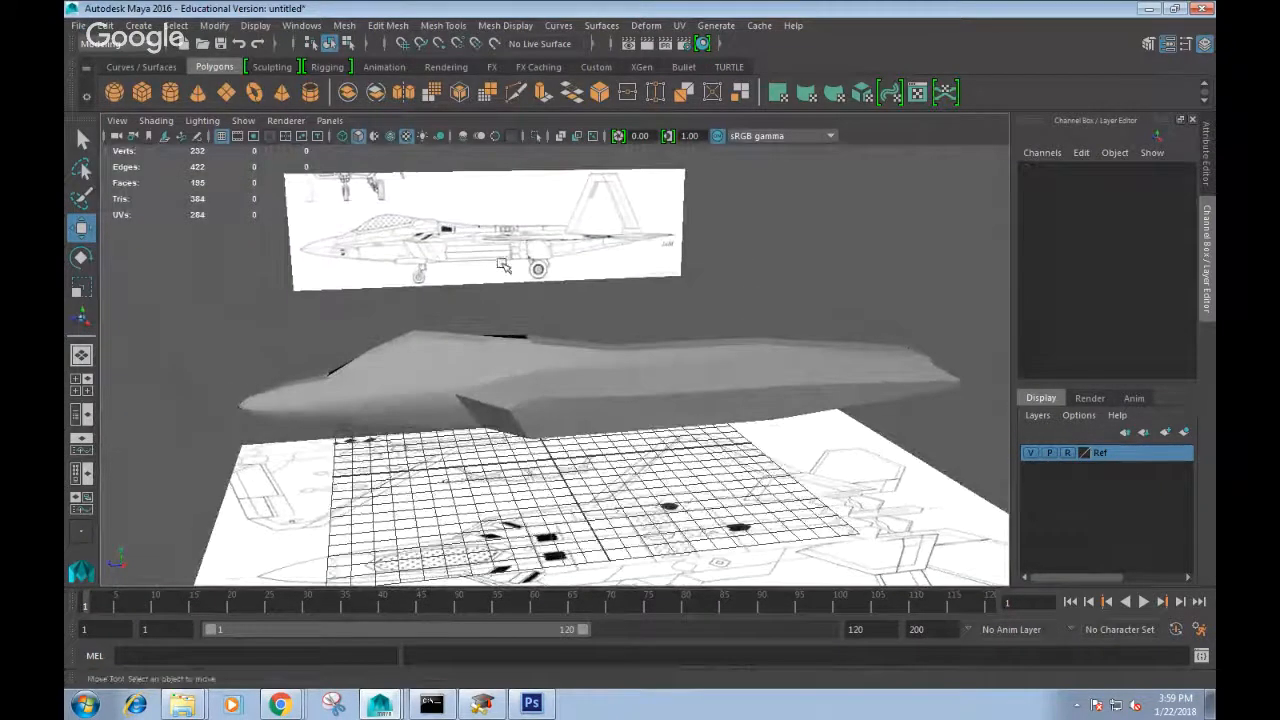
{"action": "left_click", "coordinate": [643, 413]}
{"action": "left_click_drag", "start_coordinate": [643, 413], "coordinate": [557, 388], "text": "alt"}
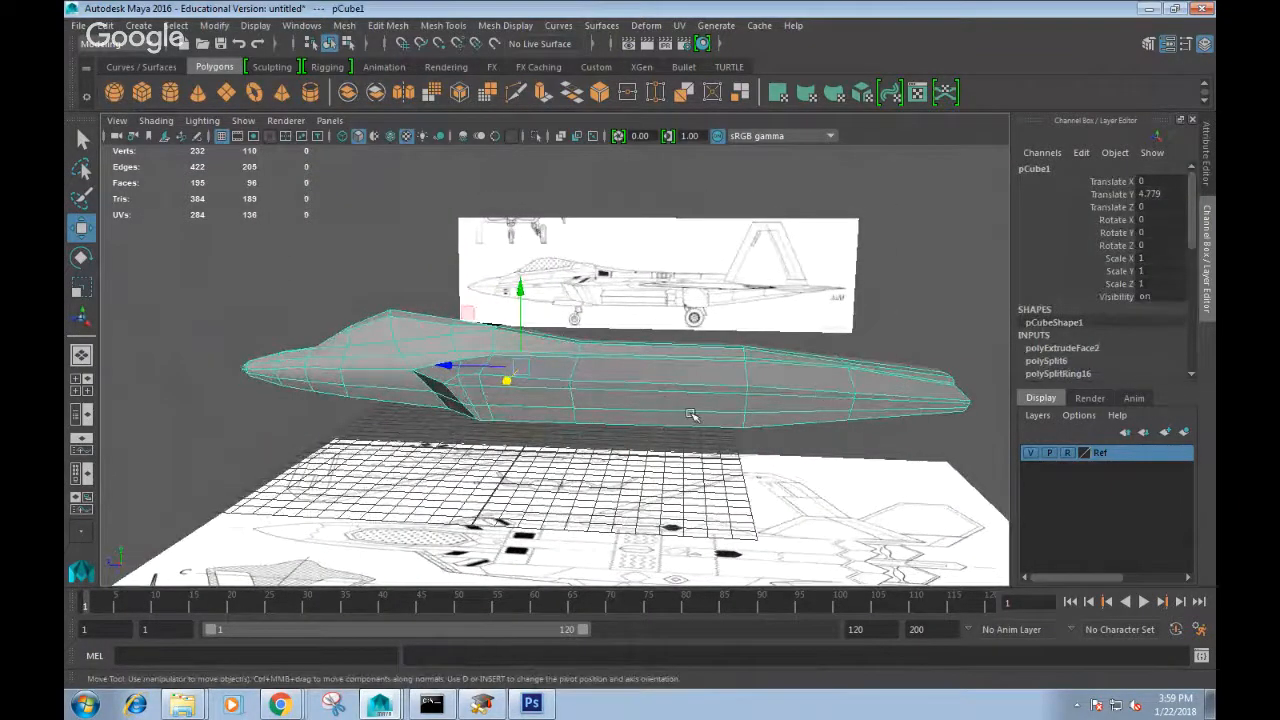
Turn on X-Ray shading in the side view to compare the fuselage with the side blueprint.
{"action": "key", "text": "space"}
{"action": "left_click_drag", "start_coordinate": [691, 414], "coordinate": [768, 413]}
{"action": "scroll", "coordinate": [686, 384], "scroll_direction": "down", "scroll_amount": 4}
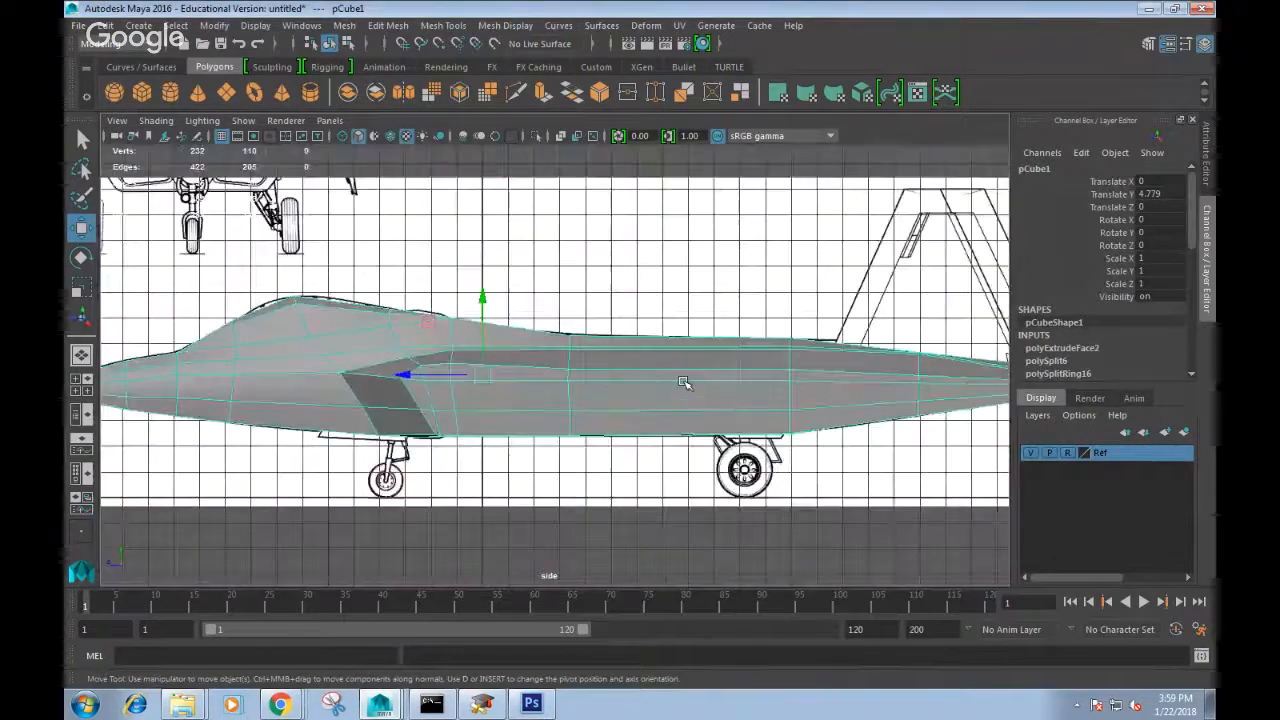
{"action": "middle_click_drag", "start_coordinate": [686, 384], "coordinate": [683, 396], "text": "alt"}
{"action": "left_click", "coordinate": [156, 120]}
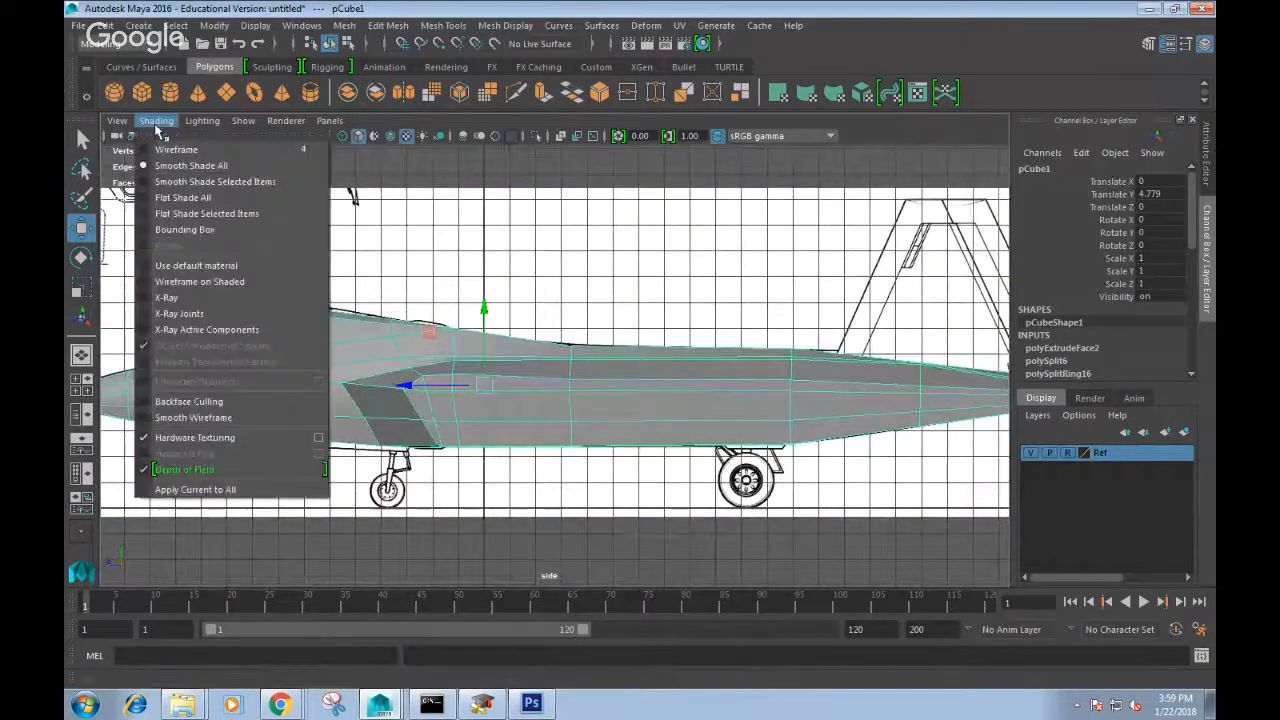
{"action": "left_click", "coordinate": [168, 298]}
{"action": "scroll", "coordinate": [519, 342], "scroll_direction": "up", "scroll_amount": 5}
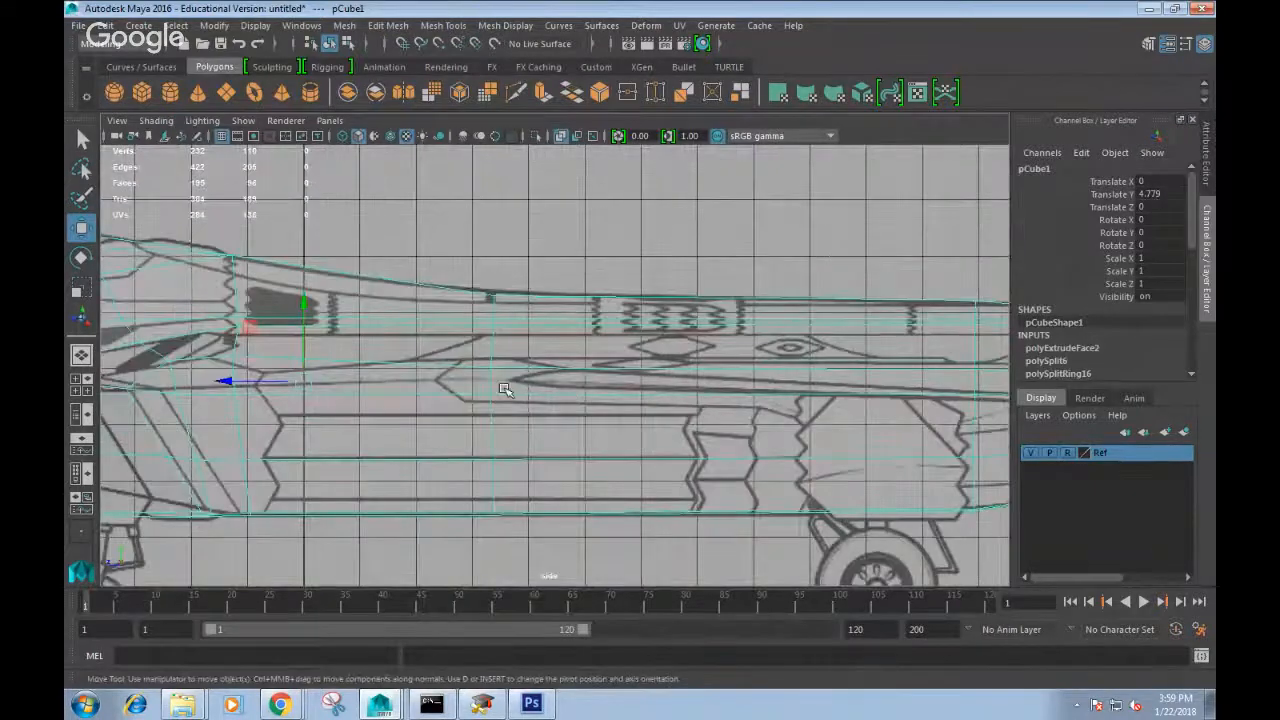
Select the mid-fuselage cross-section edges in edge mode and compare them with the side and top blueprints around the wing root.
{"action": "right_click_drag", "start_coordinate": [492, 344], "coordinate": [494, 220]}
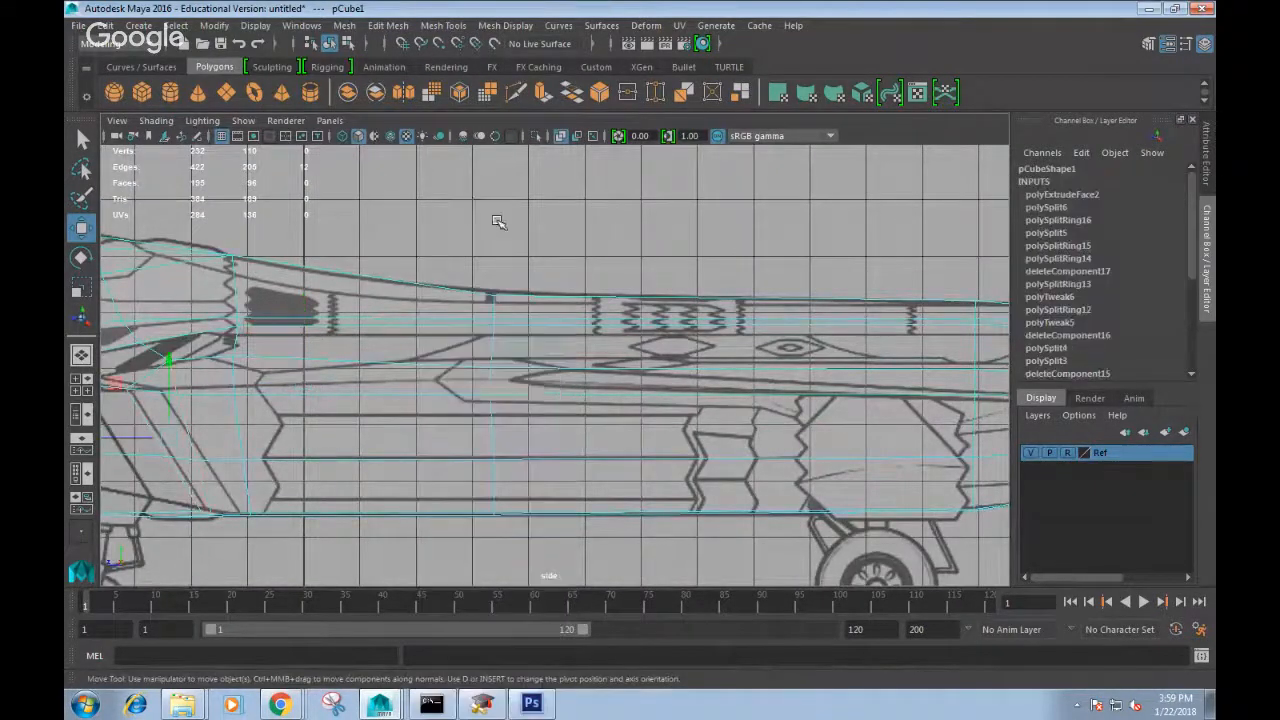
{"action": "left_click", "coordinate": [495, 345]}
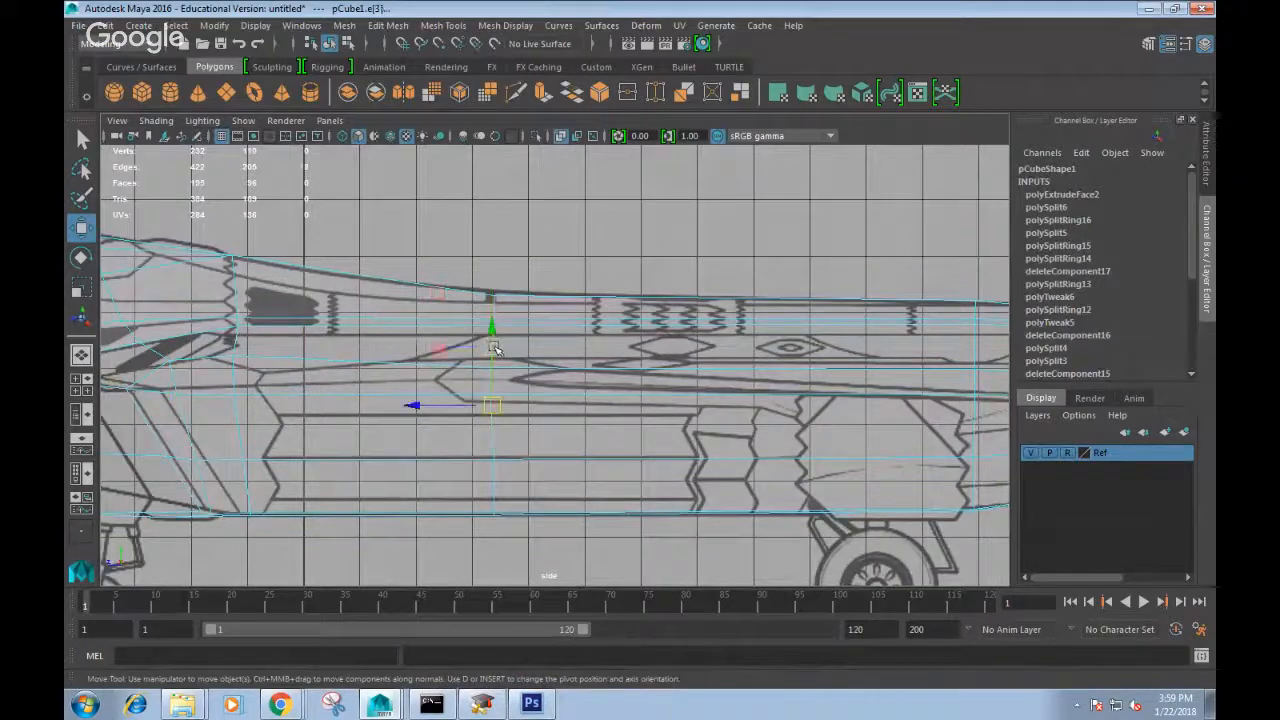
{"action": "key", "text": "space"}
{"action": "left_click_drag", "start_coordinate": [495, 345], "coordinate": [480, 372]}
{"action": "scroll", "coordinate": [655, 410], "scroll_direction": "up", "scroll_amount": 3}
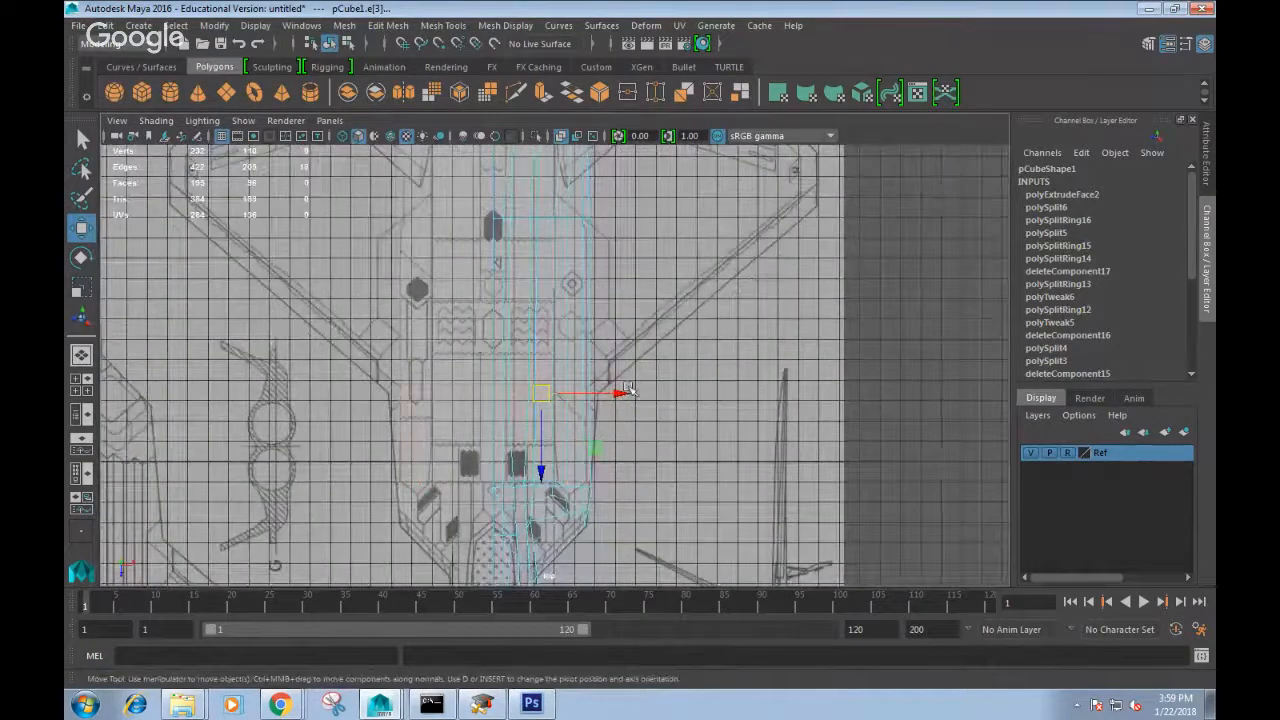
{"action": "key", "text": "space"}
{"action": "left_click_drag", "start_coordinate": [629, 420], "coordinate": [641, 420]}
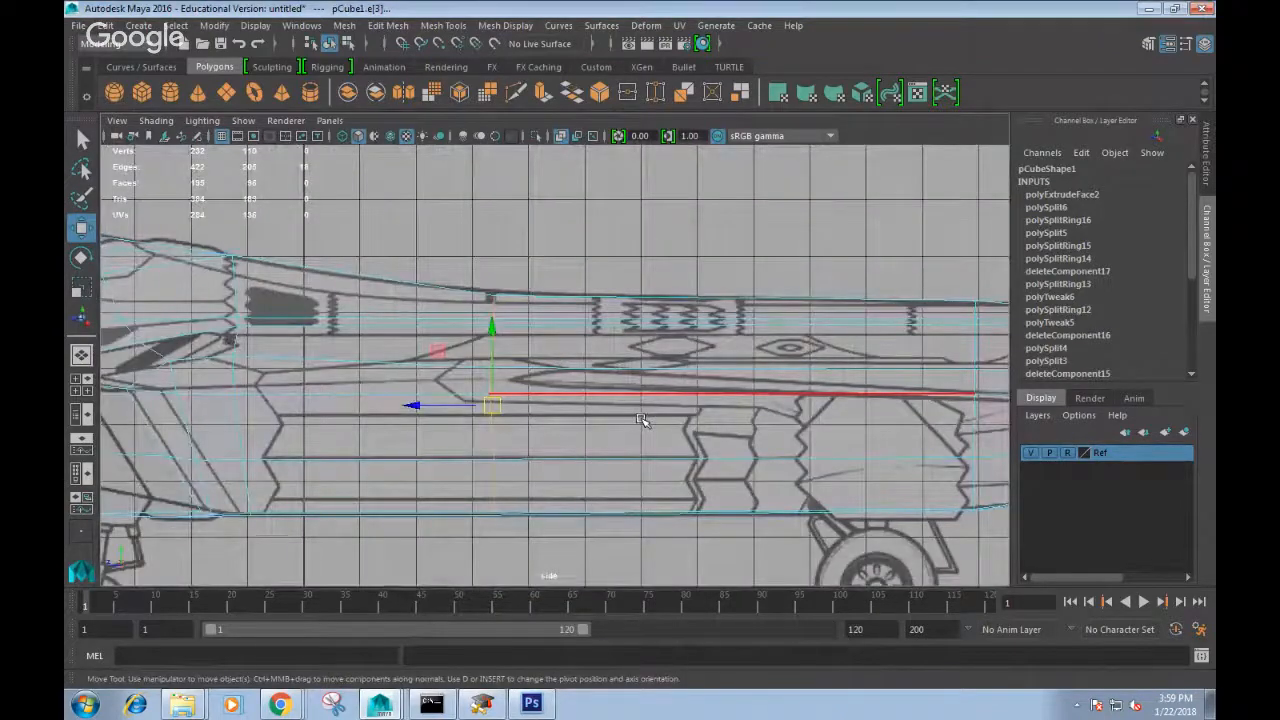
{"action": "scroll", "coordinate": [641, 420], "scroll_direction": "down", "scroll_amount": 5}
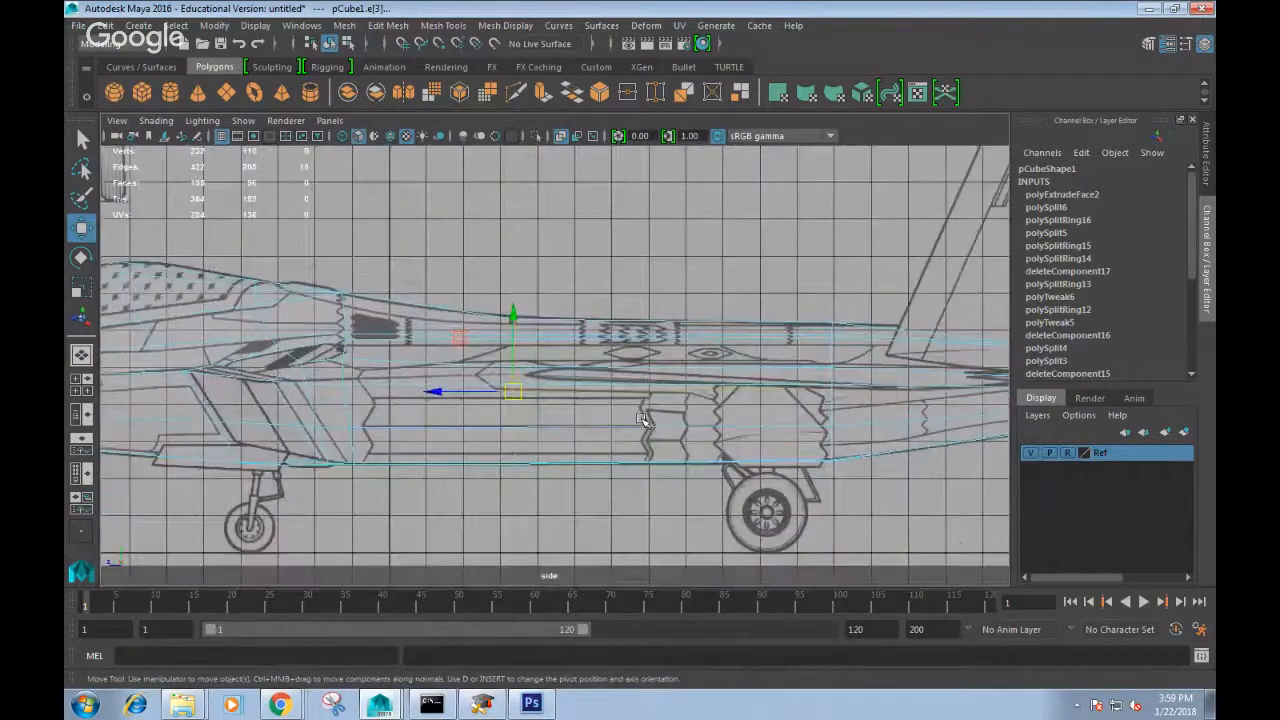
Unlock the Ref layer and move the side blueprint plane to the fuselage's centre, at about Translate X -0.203.
{"action": "key", "text": "space"}
{"action": "left_click_drag", "start_coordinate": [641, 420], "coordinate": [677, 434]}
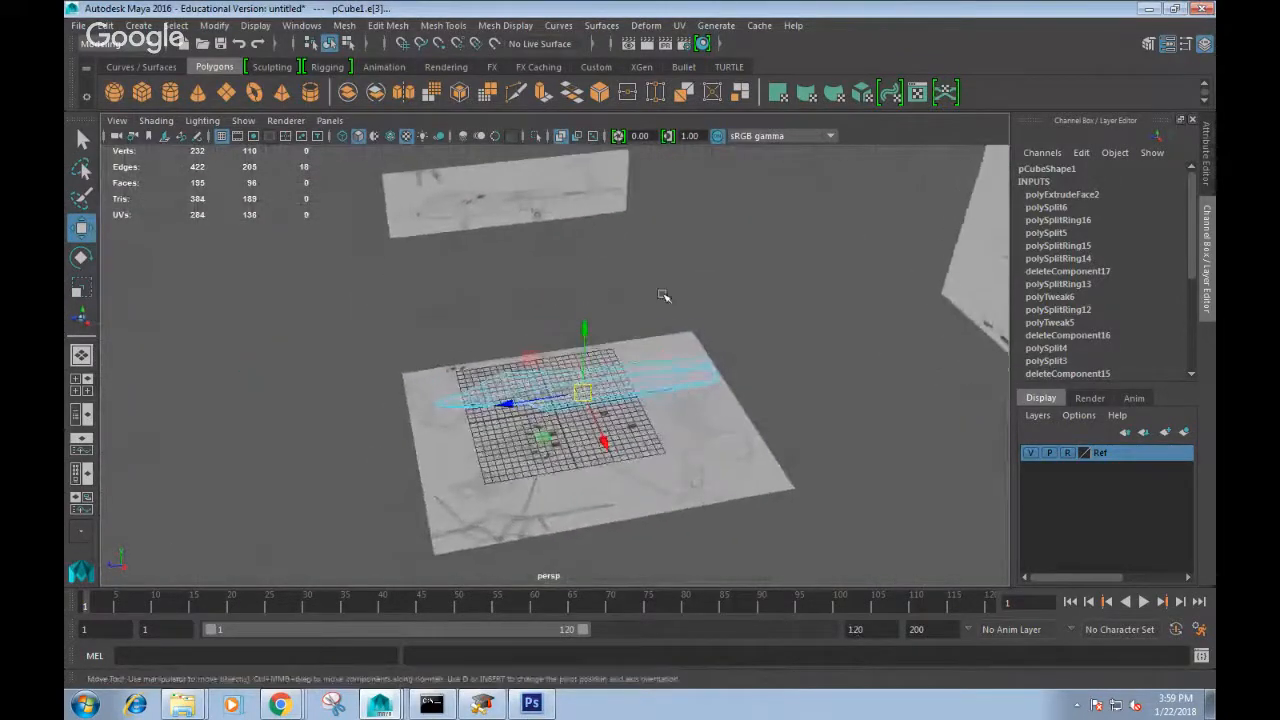
{"action": "left_click", "coordinate": [578, 196]}
{"action": "left_click", "coordinate": [1068, 453]}
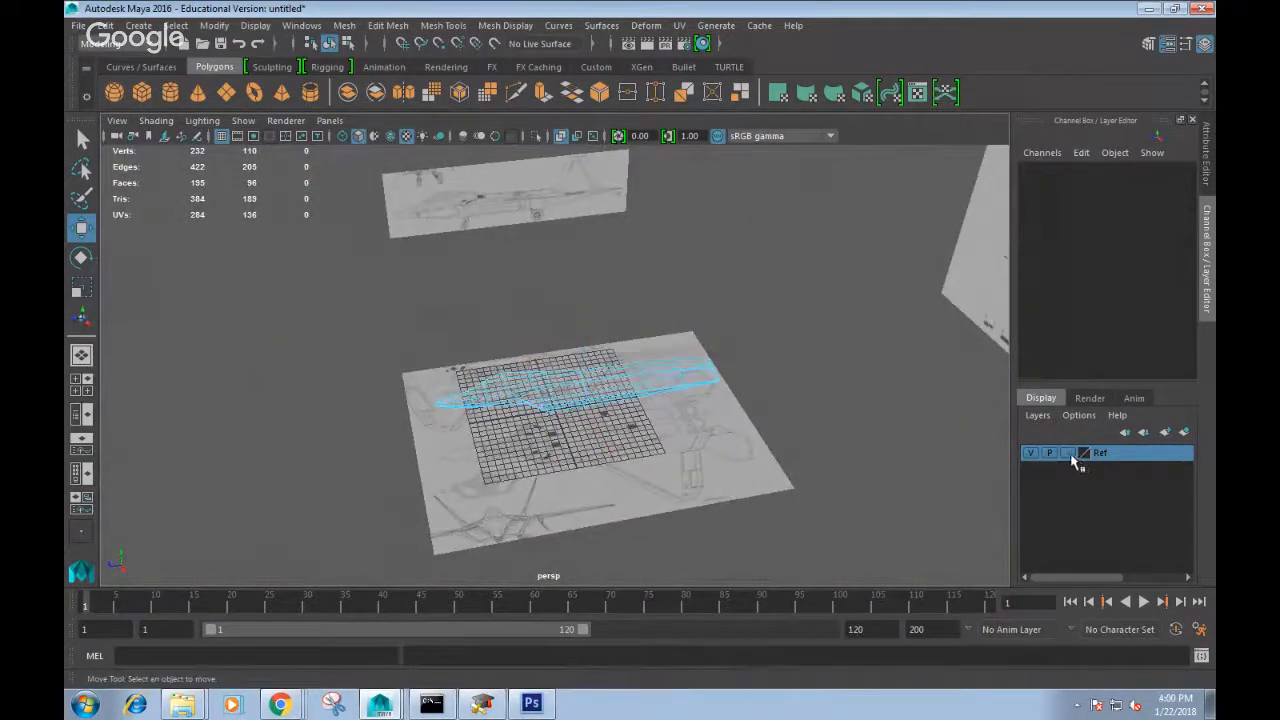
{"action": "left_click", "coordinate": [468, 204]}
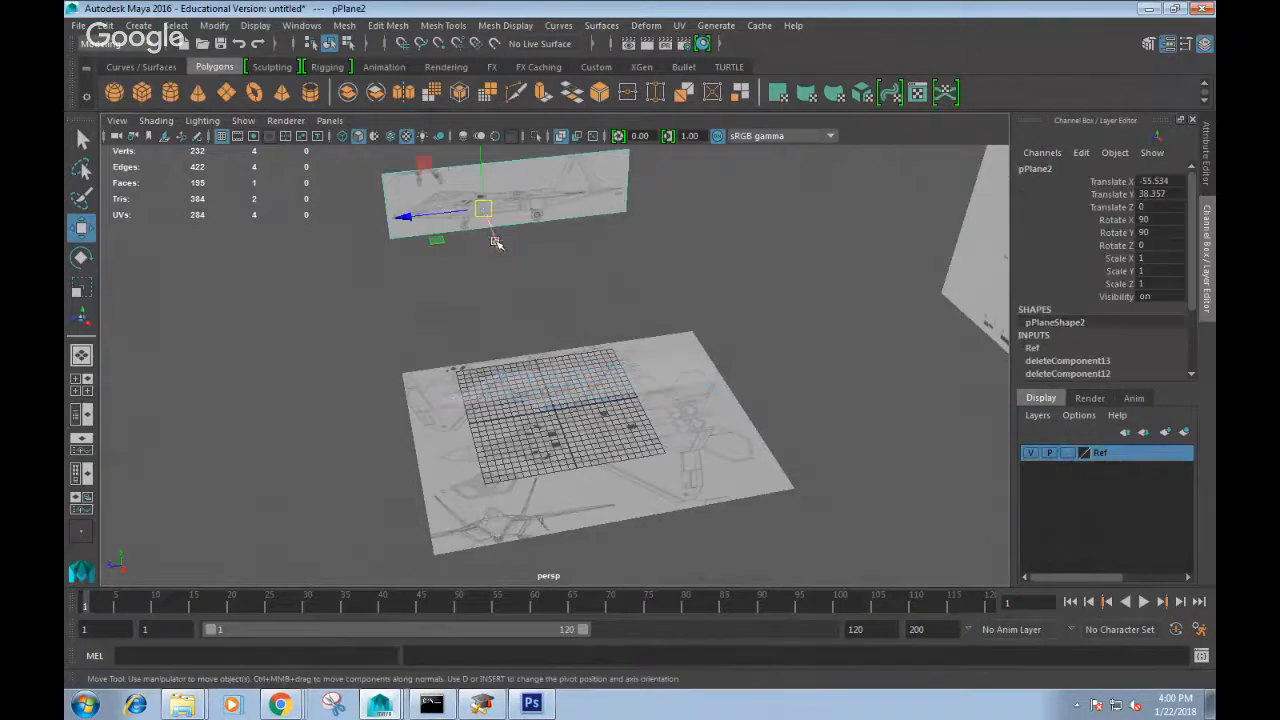
{"action": "left_click_drag", "start_coordinate": [496, 243], "coordinate": [573, 437]}
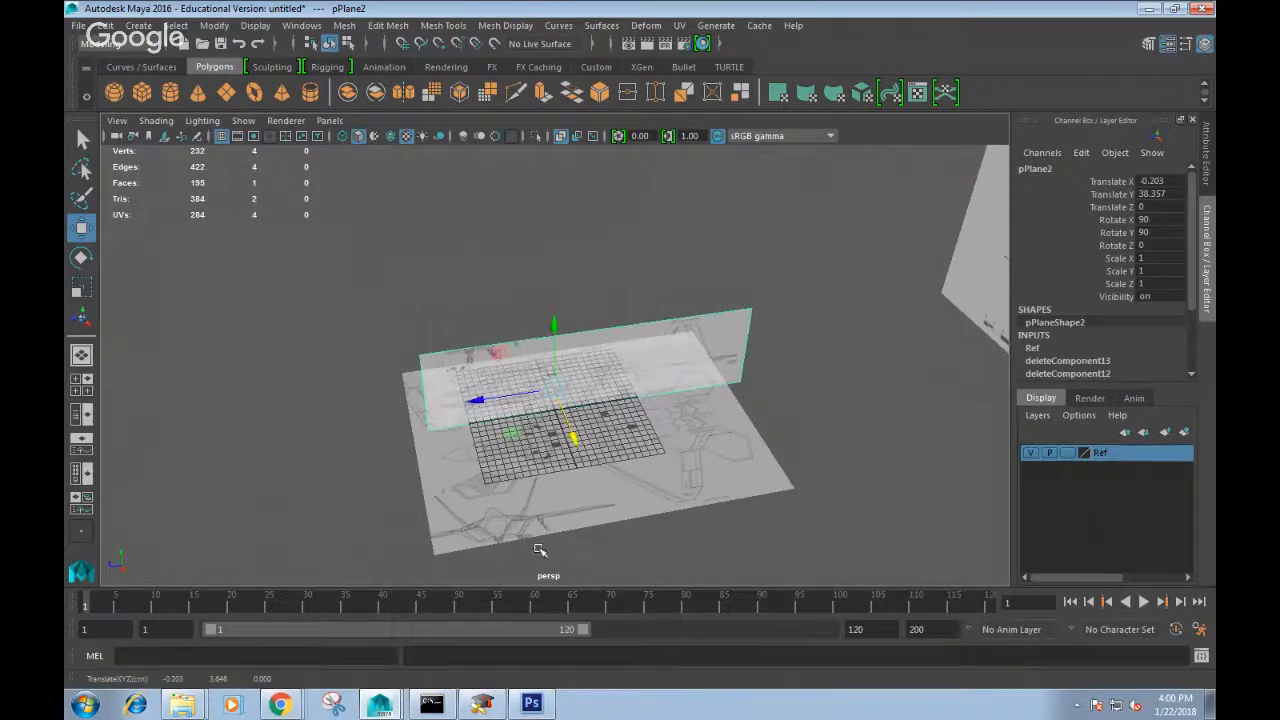
Raise the top blueprint plane to fuselage height, at about Translate Y 4.403.
{"action": "left_click", "coordinate": [540, 518]}
{"action": "left_click_drag", "start_coordinate": [537, 337], "coordinate": [537, 277]}
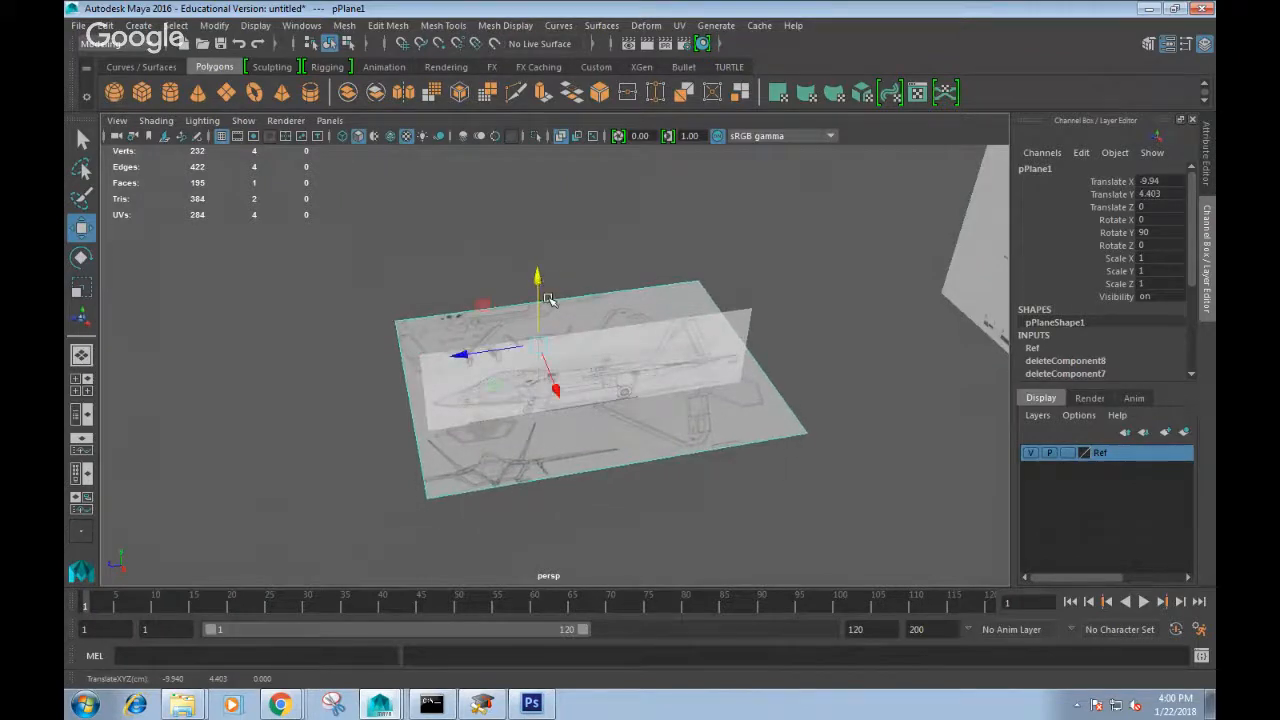
{"action": "scroll", "coordinate": [566, 330], "scroll_direction": "up", "scroll_amount": 3}
{"action": "left_click_drag", "start_coordinate": [566, 350], "coordinate": [652, 368], "text": "alt"}
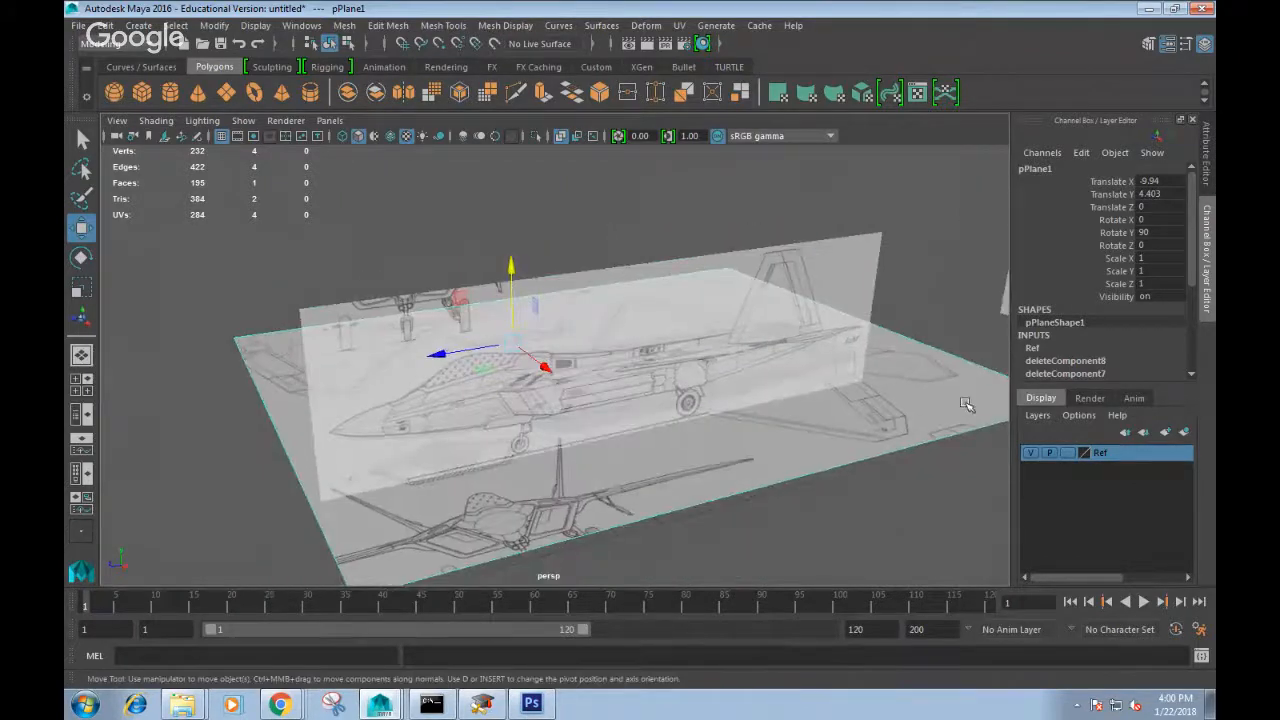
Turn off X-Ray shading in the perspective view and deselect the top blueprint plane.
{"action": "left_click", "coordinate": [156, 121]}
{"action": "left_click", "coordinate": [185, 297]}
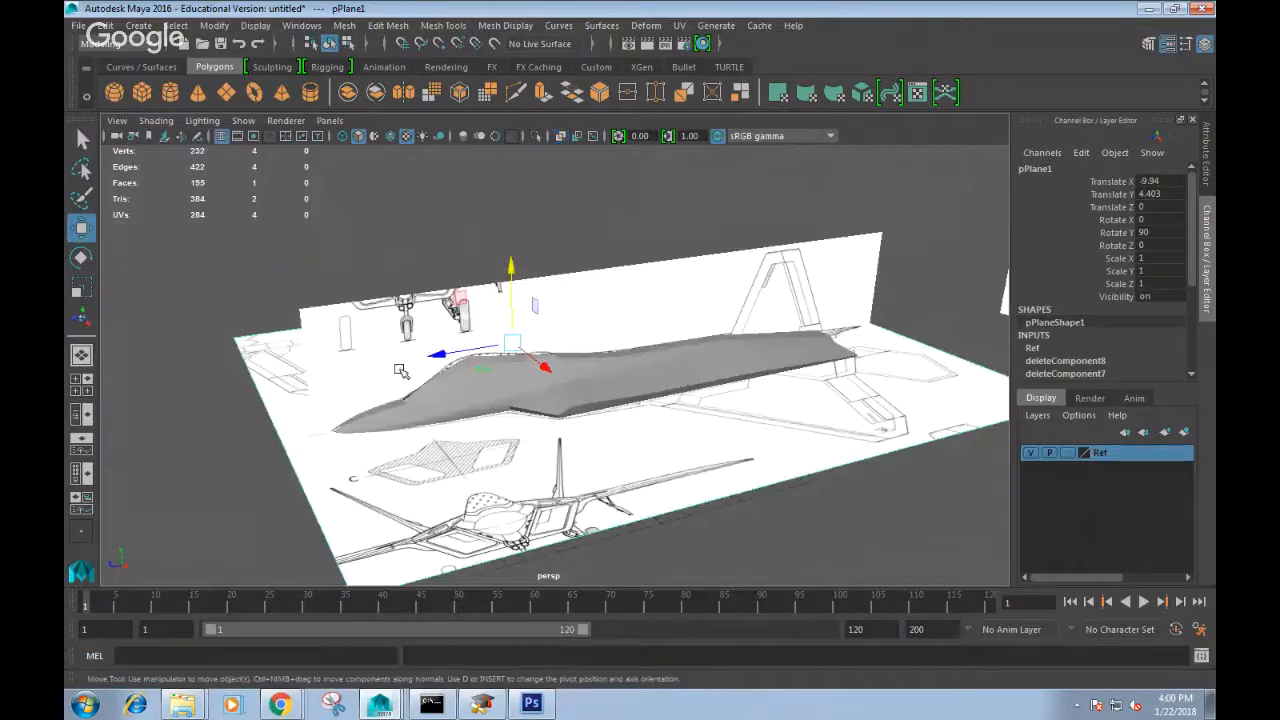
{"action": "left_click_drag", "start_coordinate": [400, 371], "coordinate": [523, 387], "text": "alt"}
{"action": "left_click_drag", "start_coordinate": [517, 262], "coordinate": [427, 395]}
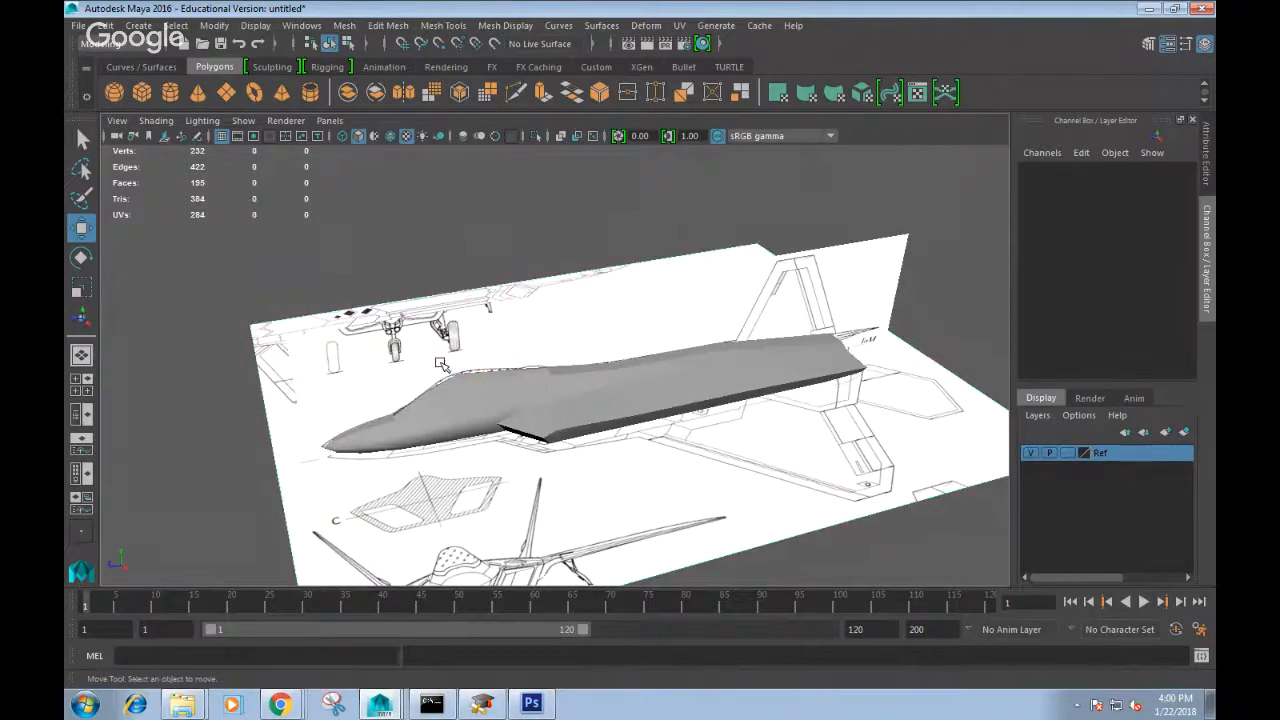
Lower the top blueprint plane below the fuselage and move the side blueprint plane clear of the body, at about Translate X -41.263.
{"action": "left_click_drag", "start_coordinate": [432, 364], "coordinate": [443, 361]}
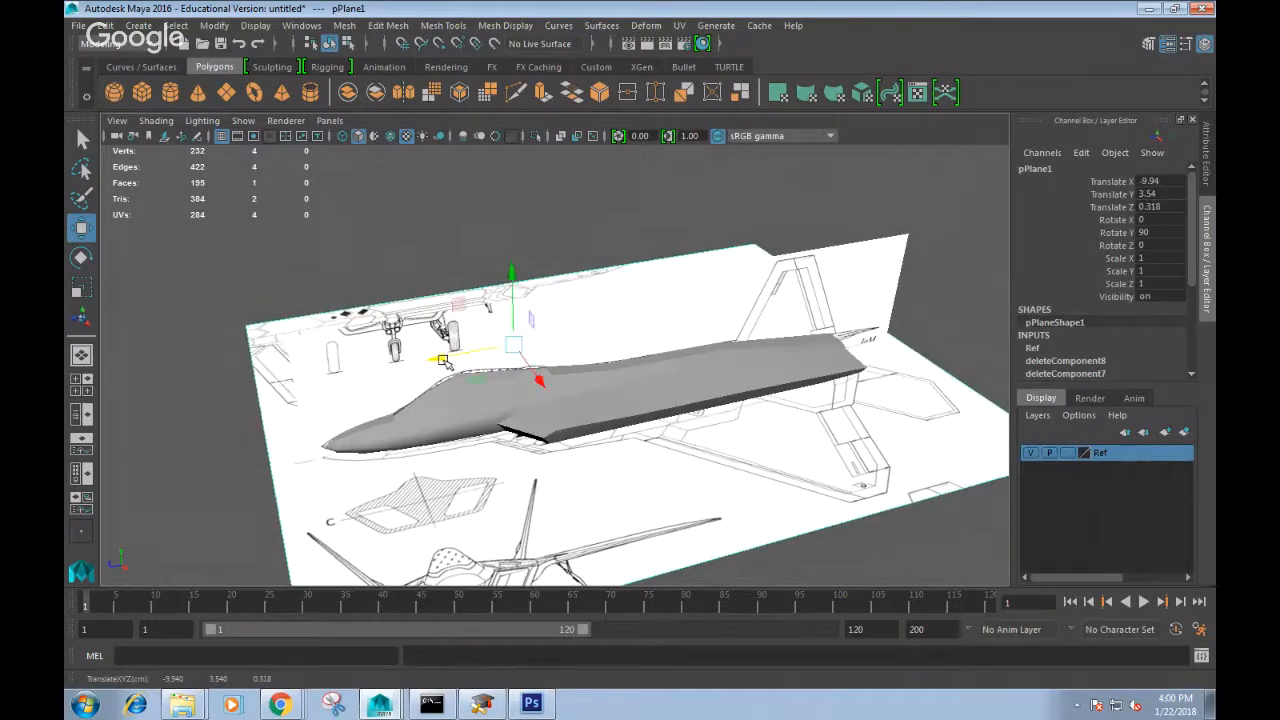
{"action": "left_click_drag", "start_coordinate": [511, 276], "coordinate": [536, 367]}
{"action": "left_click", "coordinate": [649, 302]}
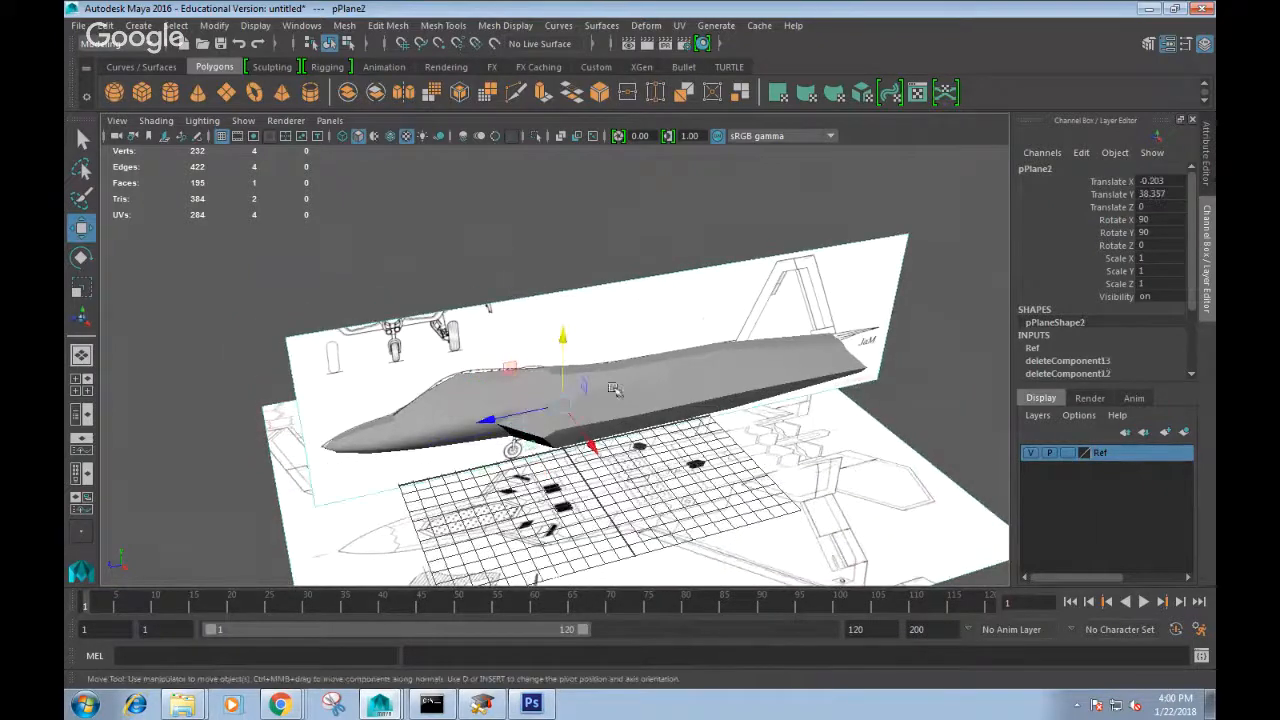
{"action": "left_click_drag", "start_coordinate": [590, 443], "coordinate": [808, 370]}
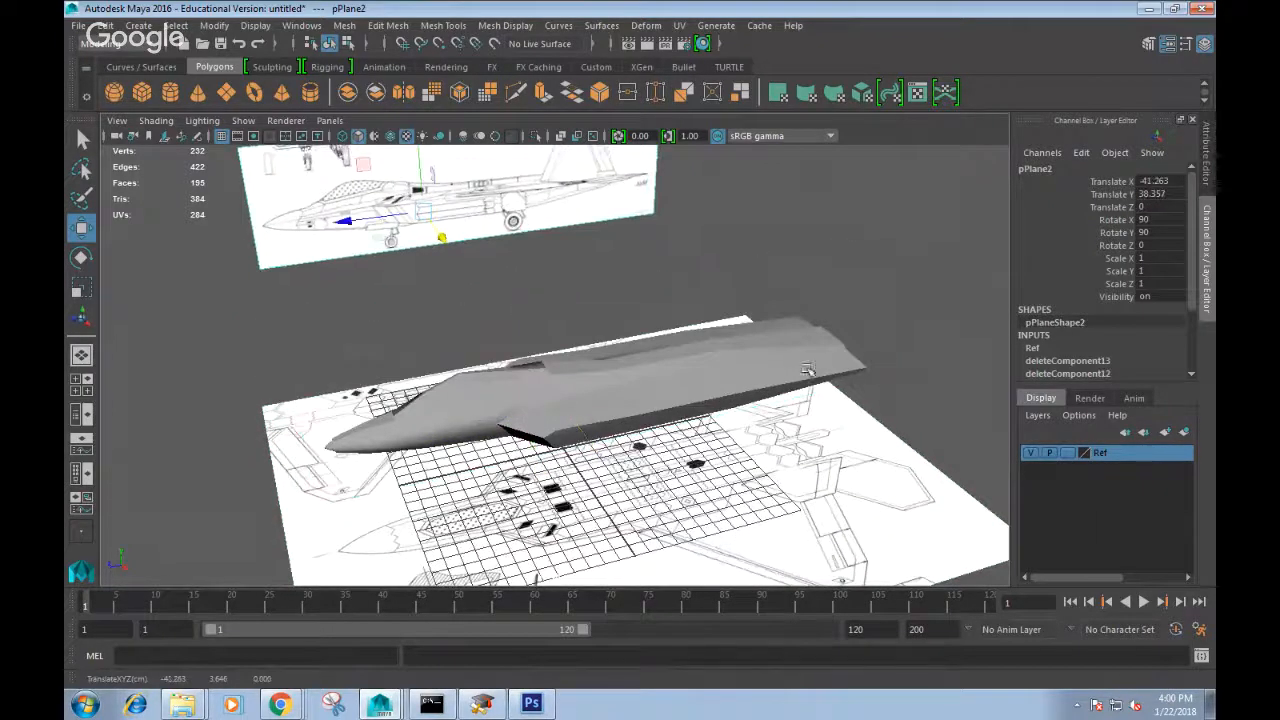
Lock the Ref layer as reference again and turn X-Ray shading on.
{"action": "left_click", "coordinate": [1067, 453]}
{"action": "left_click", "coordinate": [1067, 453]}
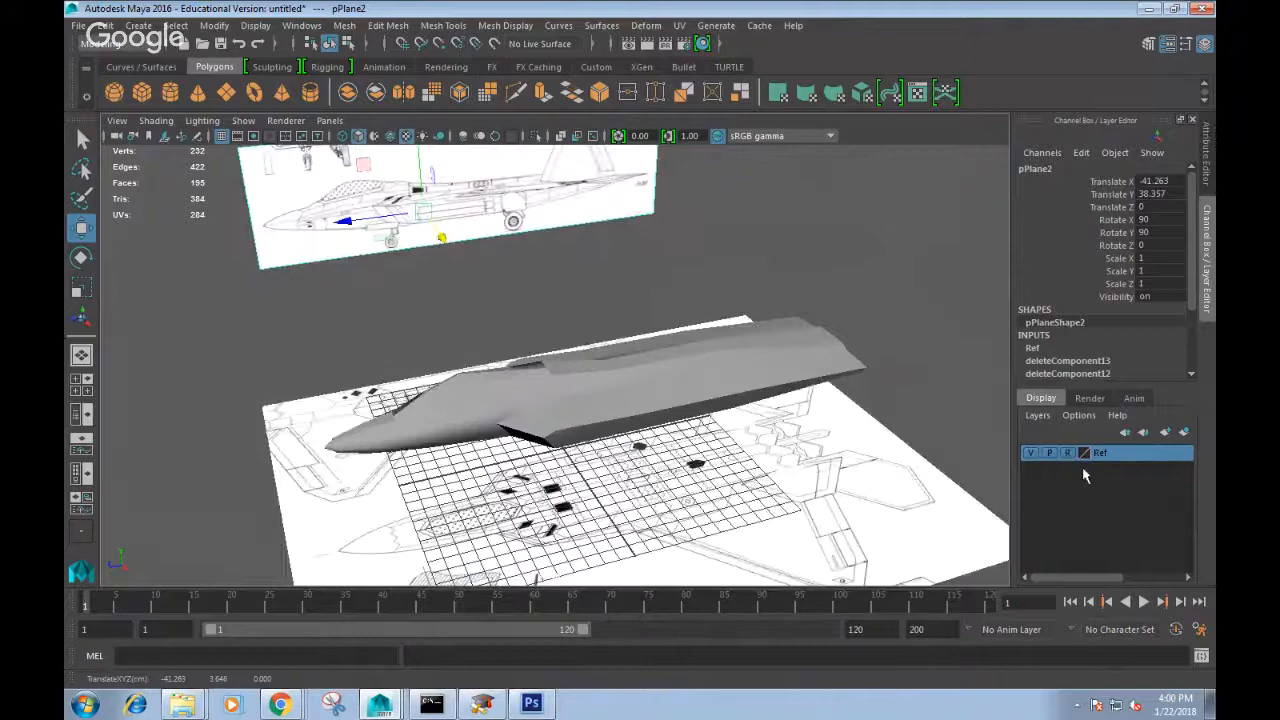
{"action": "left_click", "coordinate": [156, 120]}
{"action": "left_click", "coordinate": [166, 297]}
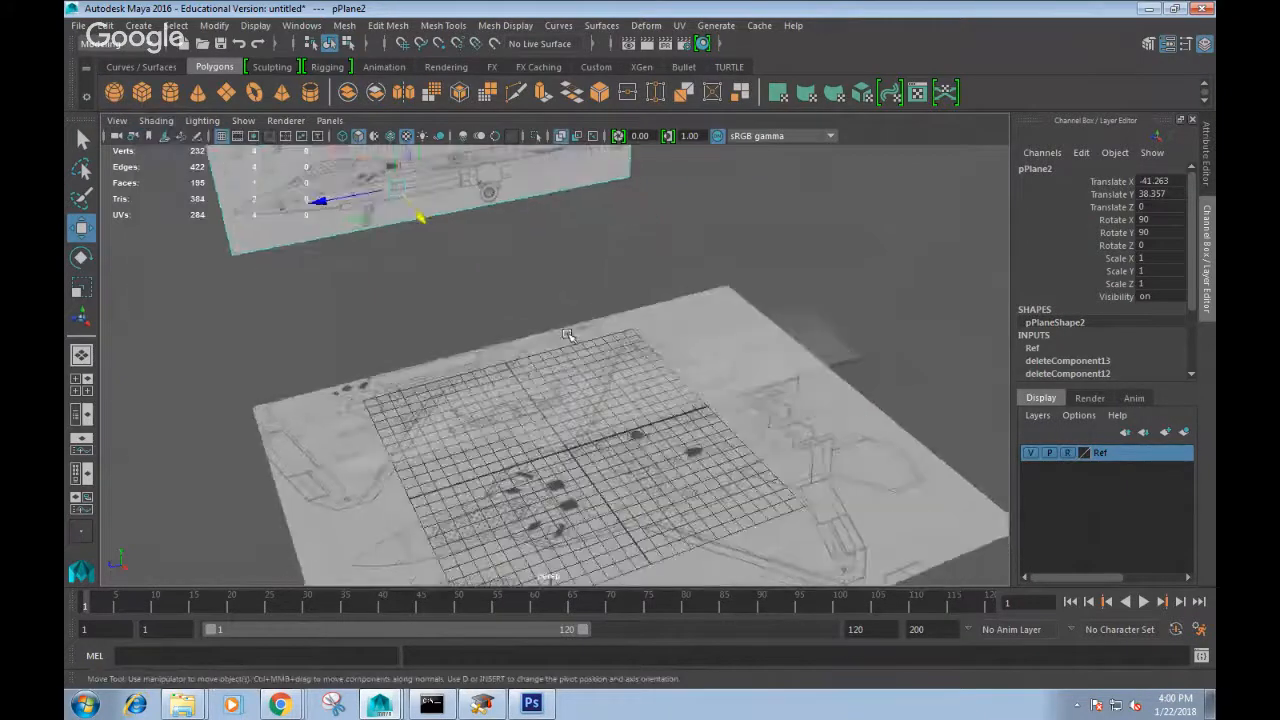
Select the fuselage half and examine its wing-root area against the top and side blueprints, from the intake to the tail.
{"action": "key", "text": "space"}
{"action": "left_click", "coordinate": [484, 334]}
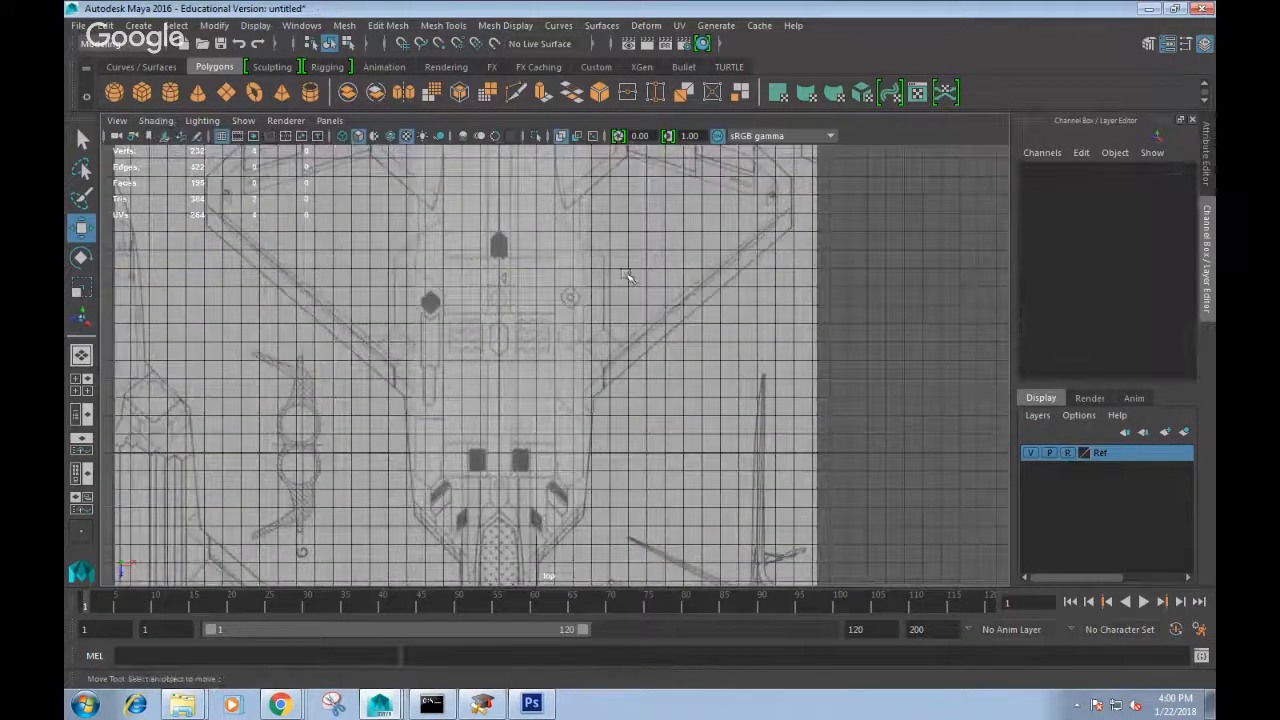
{"action": "left_click", "coordinate": [548, 281]}
{"action": "scroll", "coordinate": [668, 363], "scroll_direction": "up", "scroll_amount": 1}
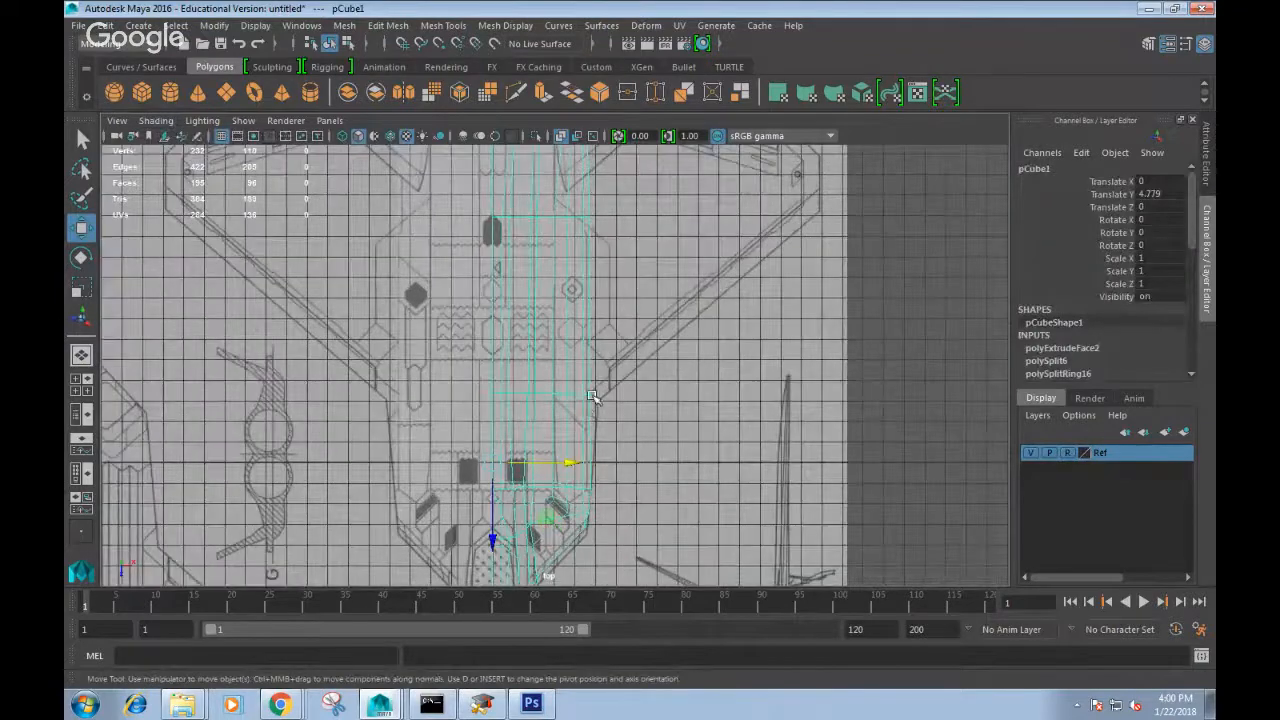
{"action": "key", "text": "space"}
{"action": "left_click_drag", "start_coordinate": [582, 360], "coordinate": [700, 350]}
{"action": "scroll", "coordinate": [706, 349], "scroll_direction": "up", "scroll_amount": 5}
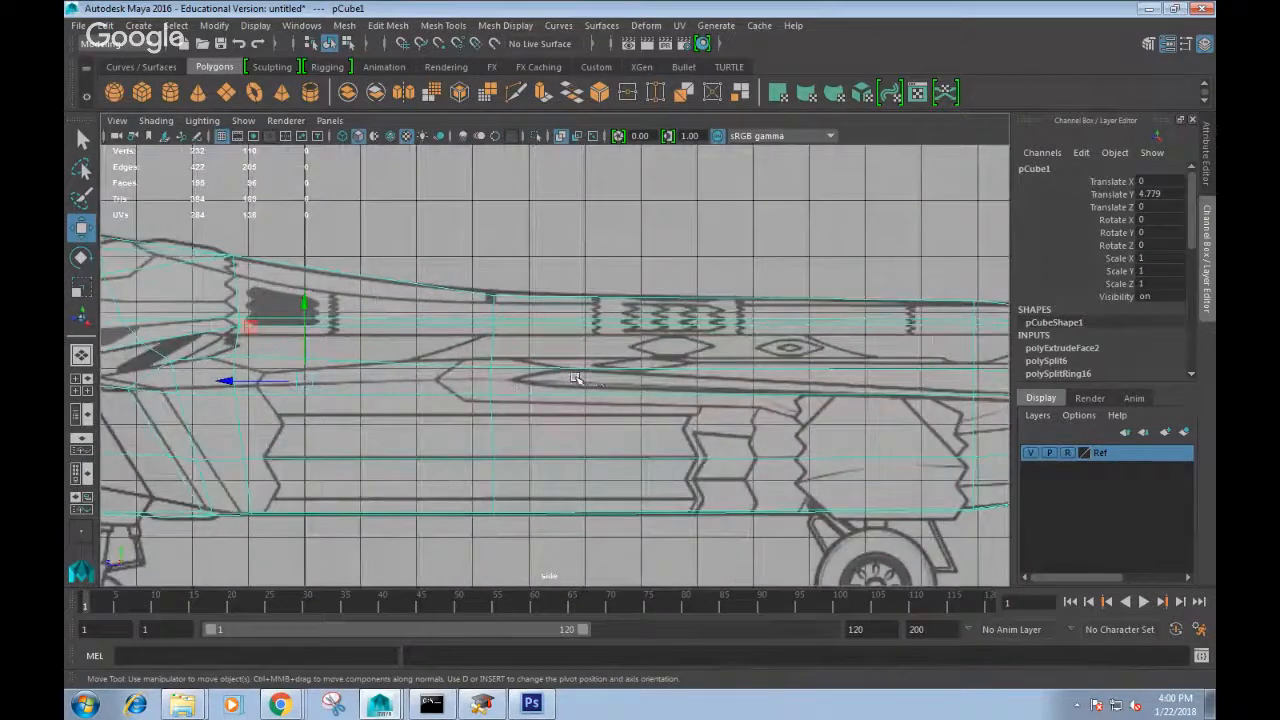
{"action": "mouse_move", "coordinate": [575, 378]}
{"action": "middle_mouse_down", "text": "alt"}
{"action": "mouse_move", "coordinate": [386, 360]}
{"action": "mouse_move", "coordinate": [485, 358]}
{"action": "middle_mouse_up", "text": "alt"}
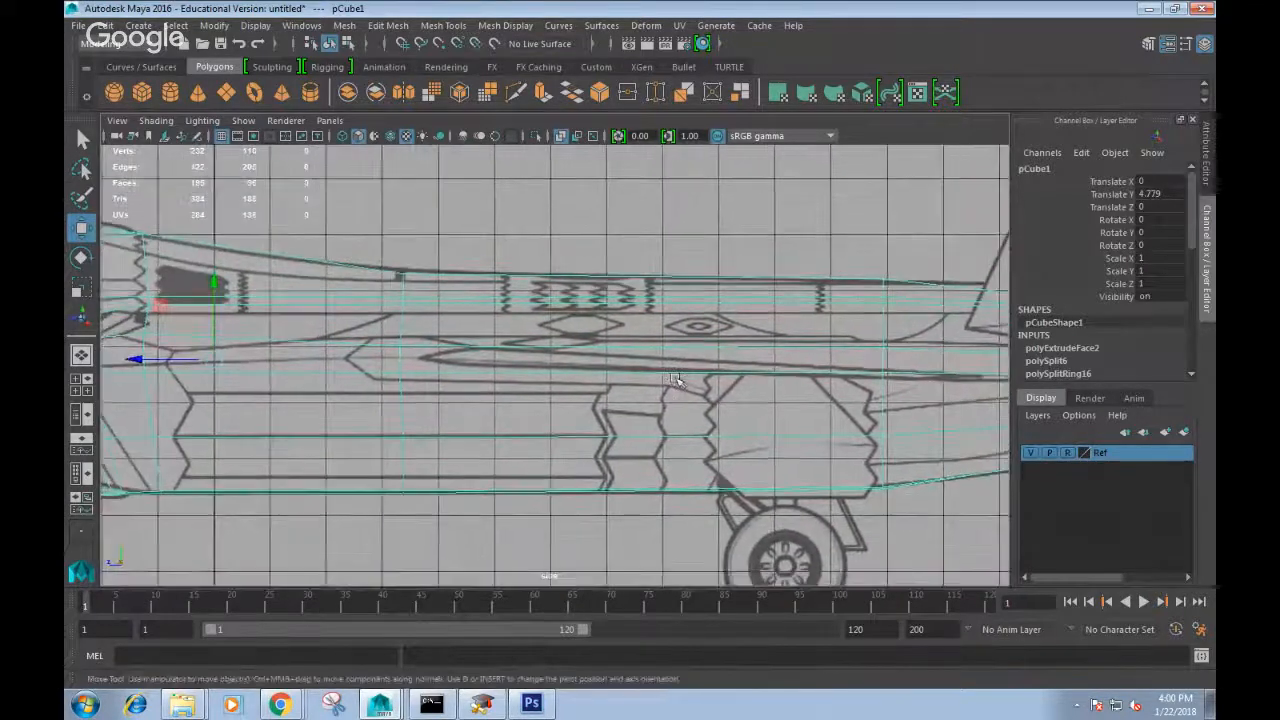
{"action": "middle_click_drag", "start_coordinate": [623, 362], "coordinate": [330, 355], "text": "alt"}
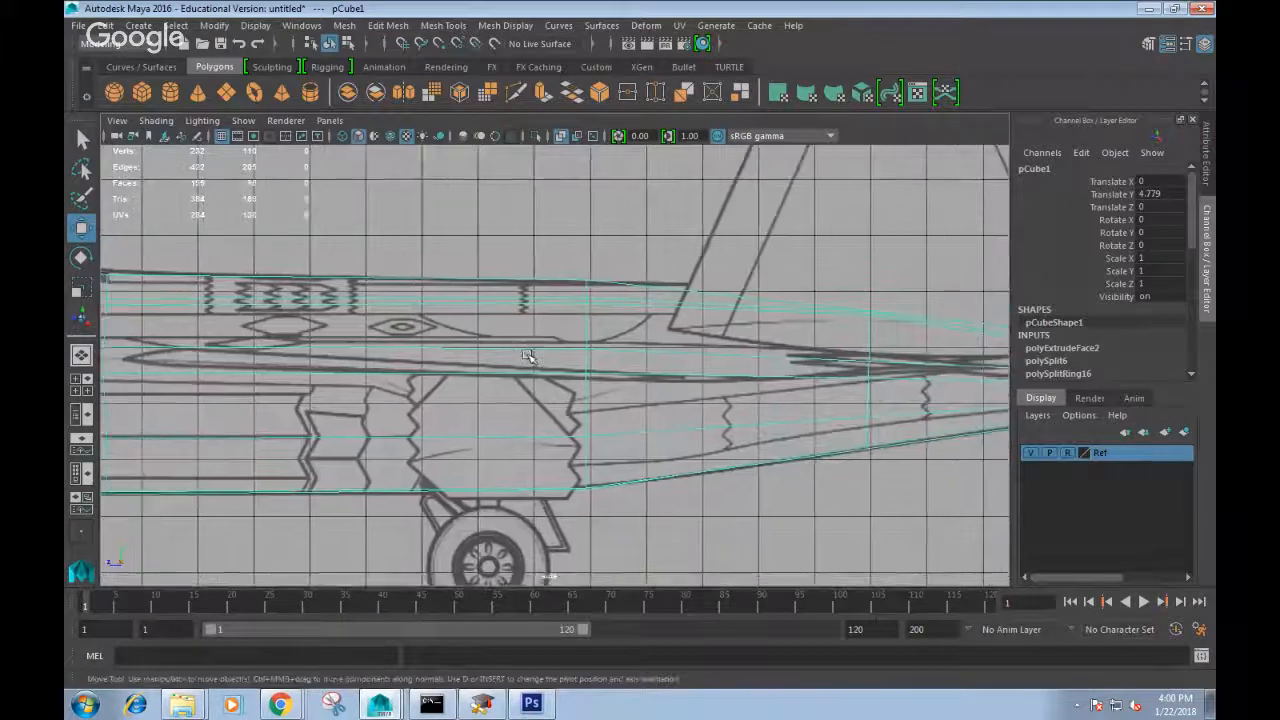
{"action": "mouse_move", "coordinate": [890, 372]}
{"action": "middle_mouse_down", "text": "alt"}
{"action": "mouse_move", "coordinate": [534, 374]}
{"action": "mouse_move", "coordinate": [1002, 373]}
{"action": "middle_mouse_up", "text": "alt"}
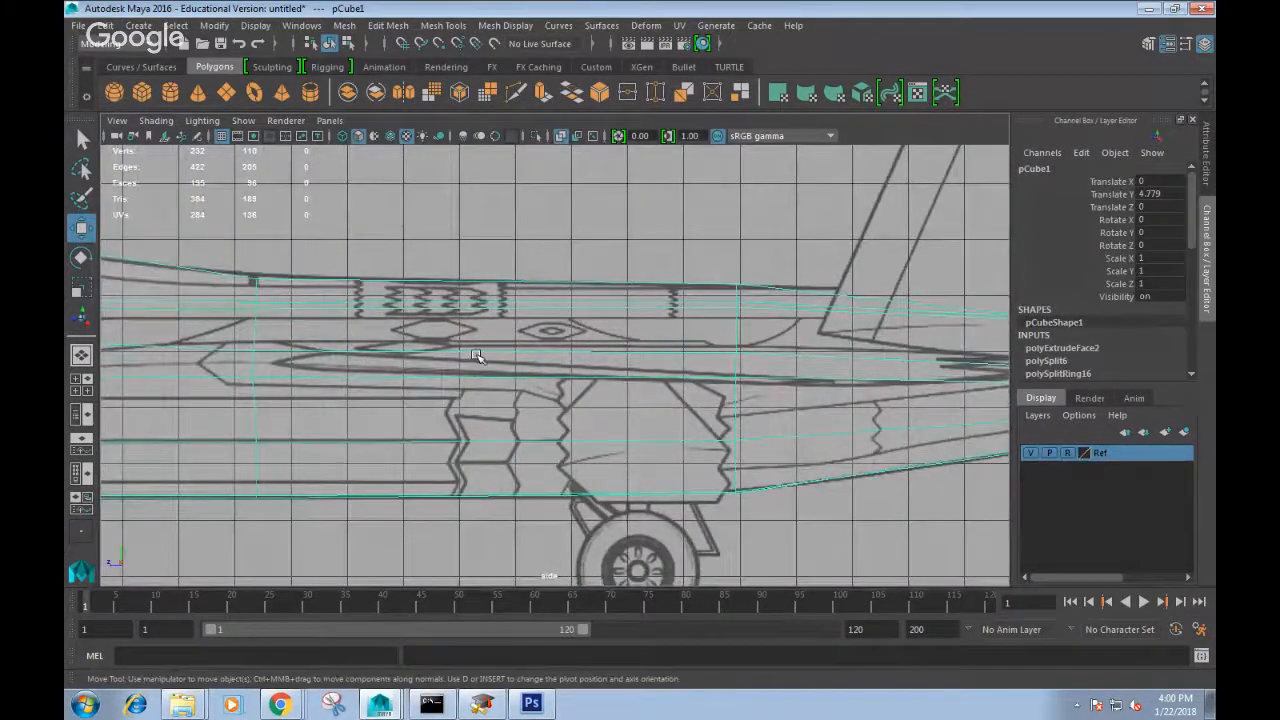
{"action": "scroll", "coordinate": [478, 356], "scroll_direction": "down", "scroll_amount": 3}
{"action": "middle_click_drag", "start_coordinate": [403, 379], "coordinate": [469, 386], "text": "alt"}
{"action": "scroll", "coordinate": [557, 383], "scroll_direction": "down", "scroll_amount": 2}
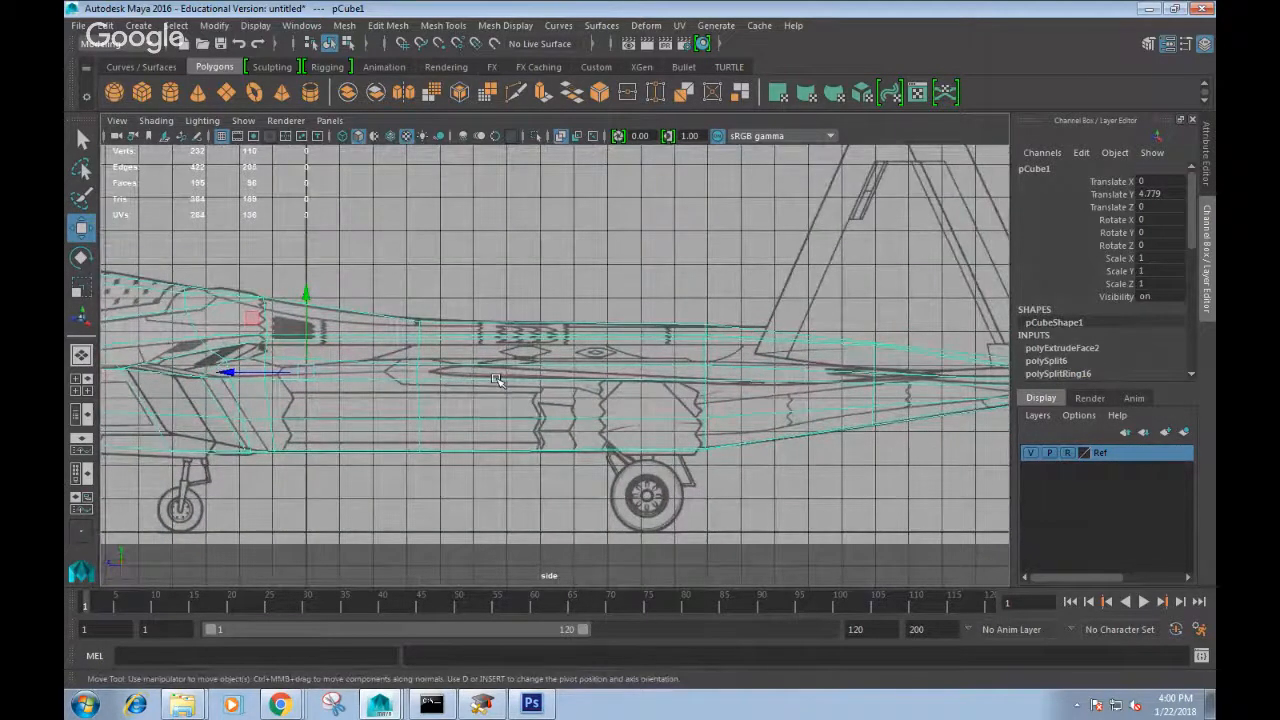
Try out face and edge selections on the fuselage side around the wing root, and return to object mode.
{"action": "right_click_drag", "start_coordinate": [517, 367], "coordinate": [537, 294]}
{"action": "left_click", "coordinate": [505, 372]}
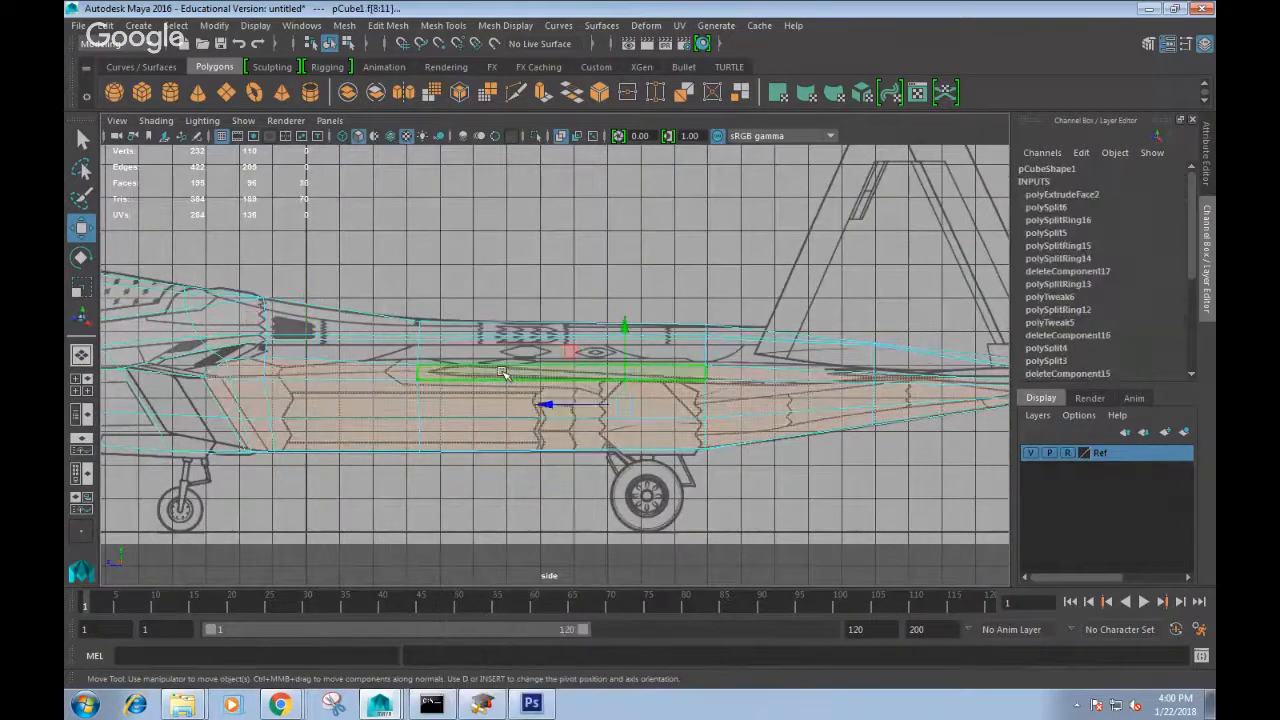
{"action": "left_click", "coordinate": [765, 405], "text": "shift"}
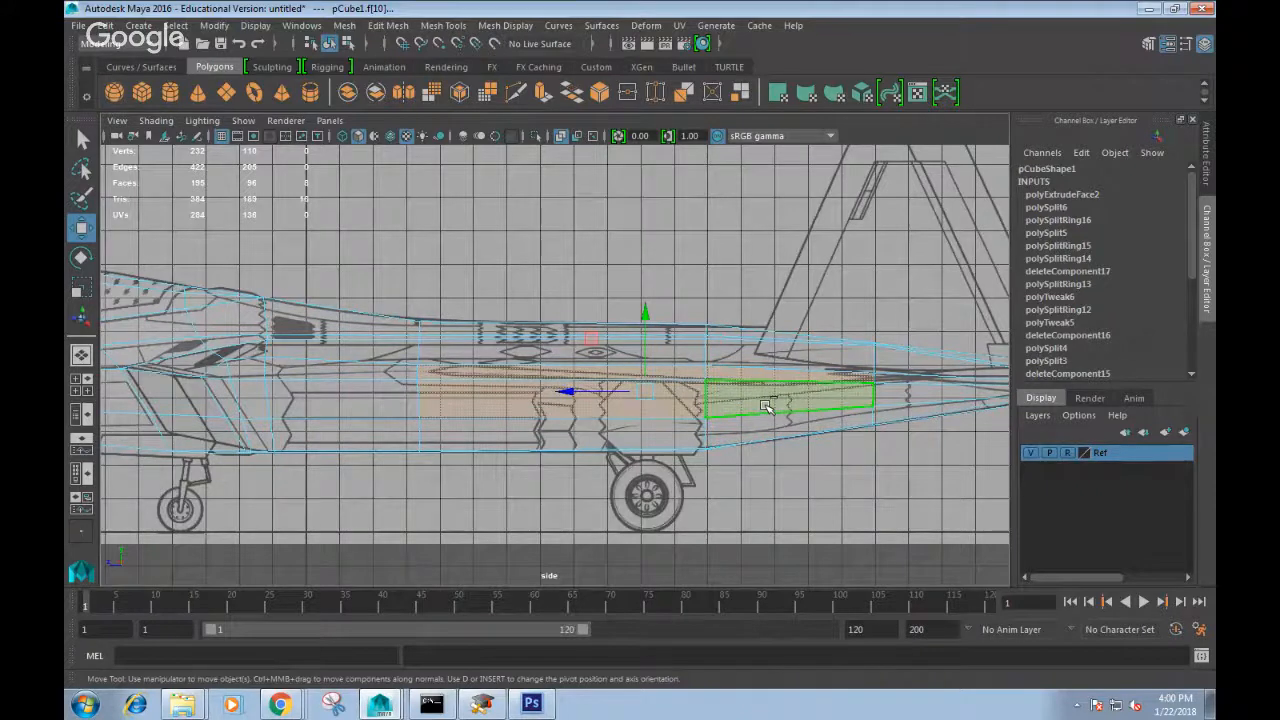
{"action": "left_click", "coordinate": [527, 405], "text": "shift"}
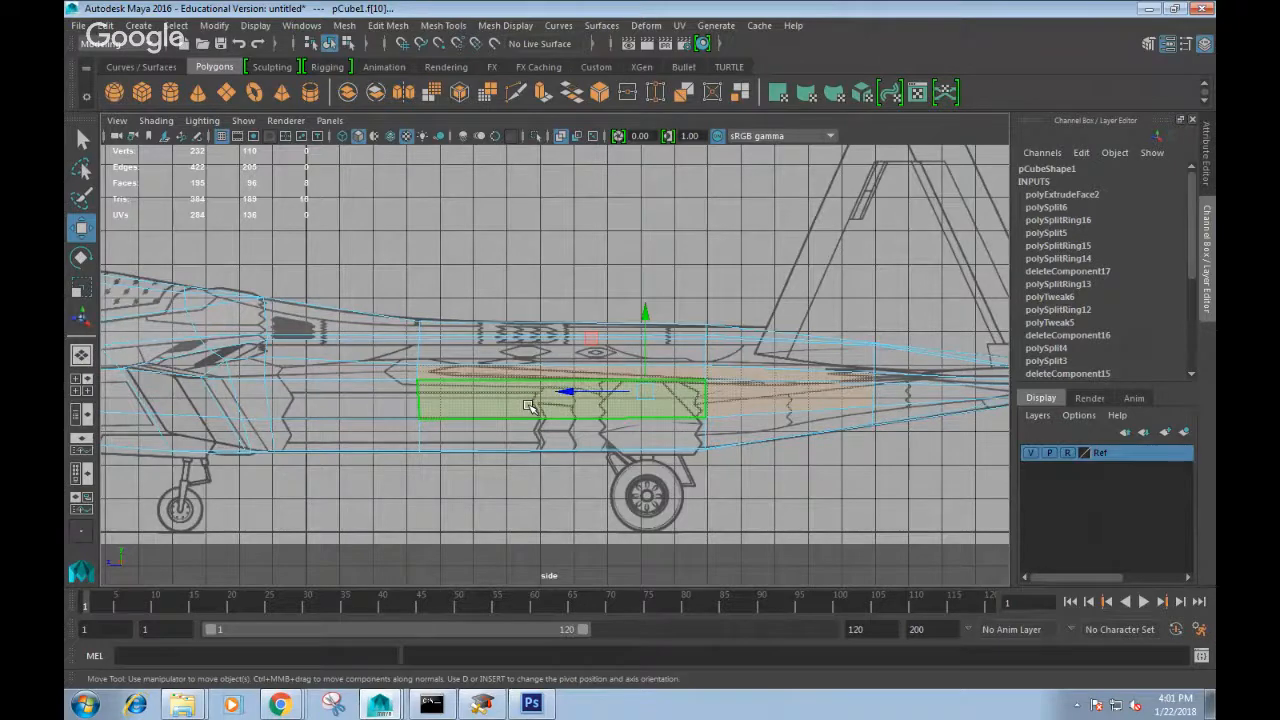
{"action": "left_click", "coordinate": [402, 406], "text": "shift"}
{"action": "right_click_drag", "start_coordinate": [491, 403], "coordinate": [489, 365]}
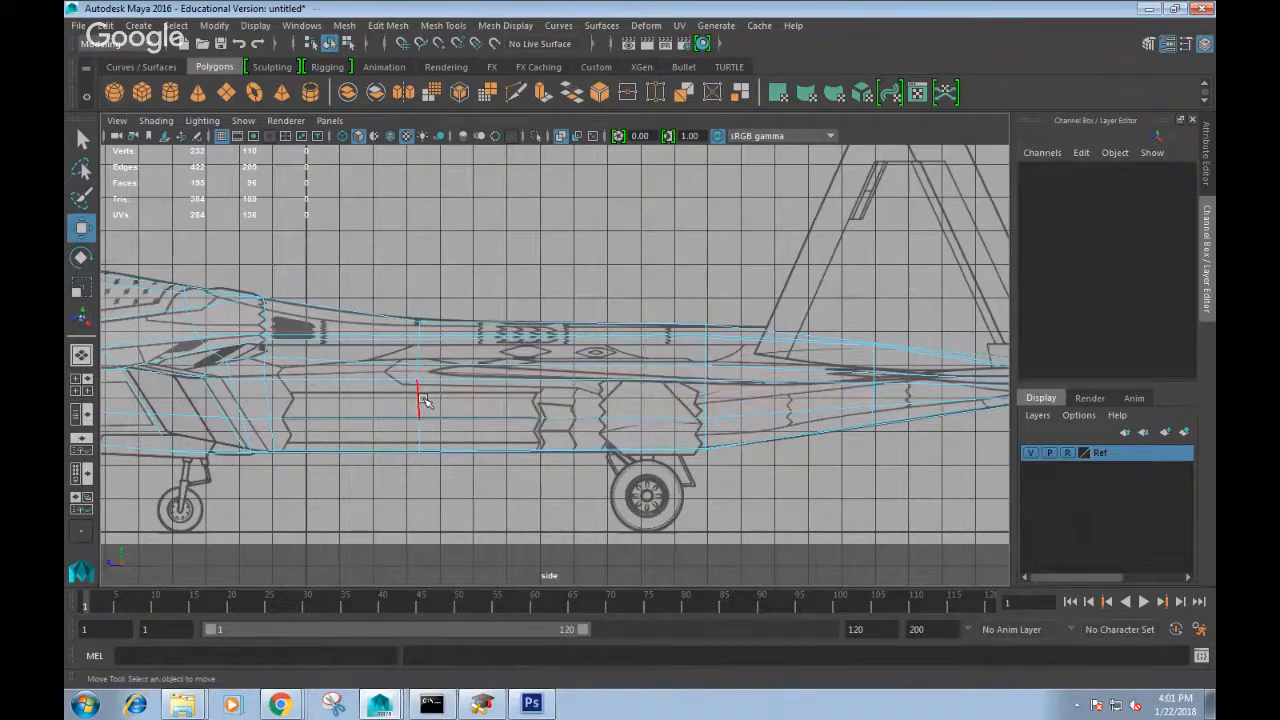
{"action": "left_click", "coordinate": [420, 398]}
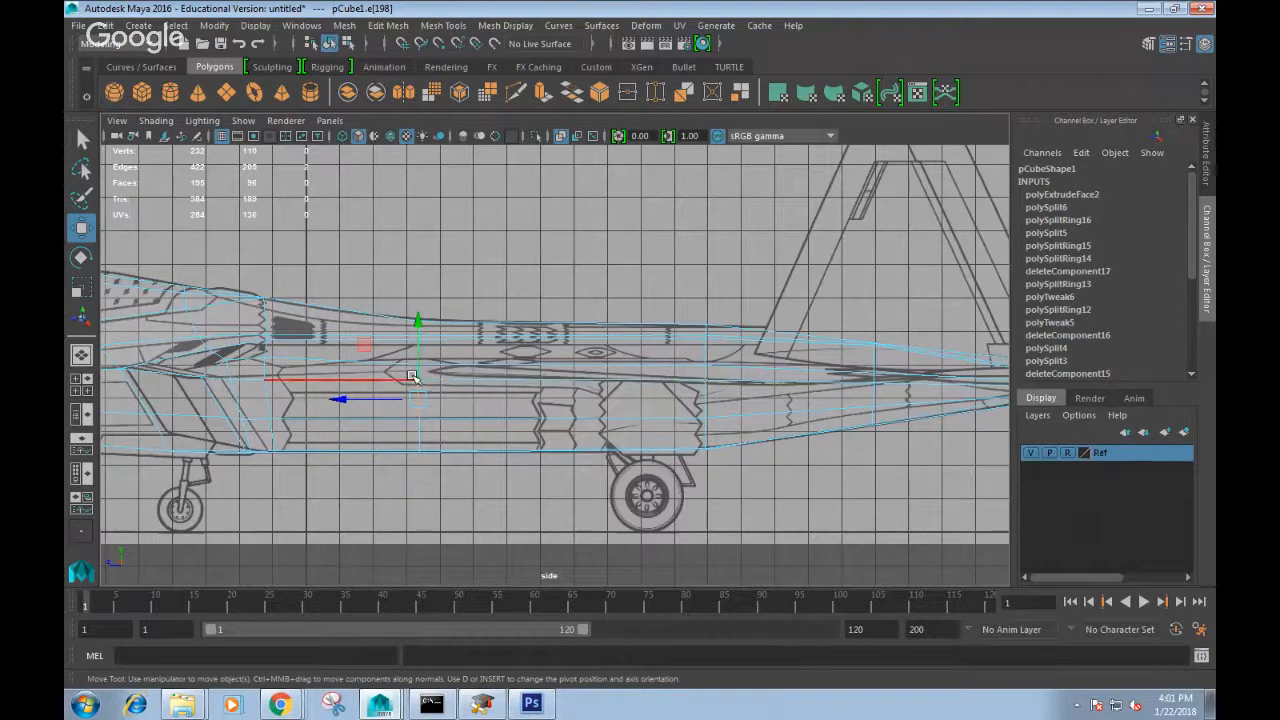
{"action": "right_click_drag", "start_coordinate": [413, 376], "coordinate": [412, 374]}
{"action": "left_click", "coordinate": [228, 370]}
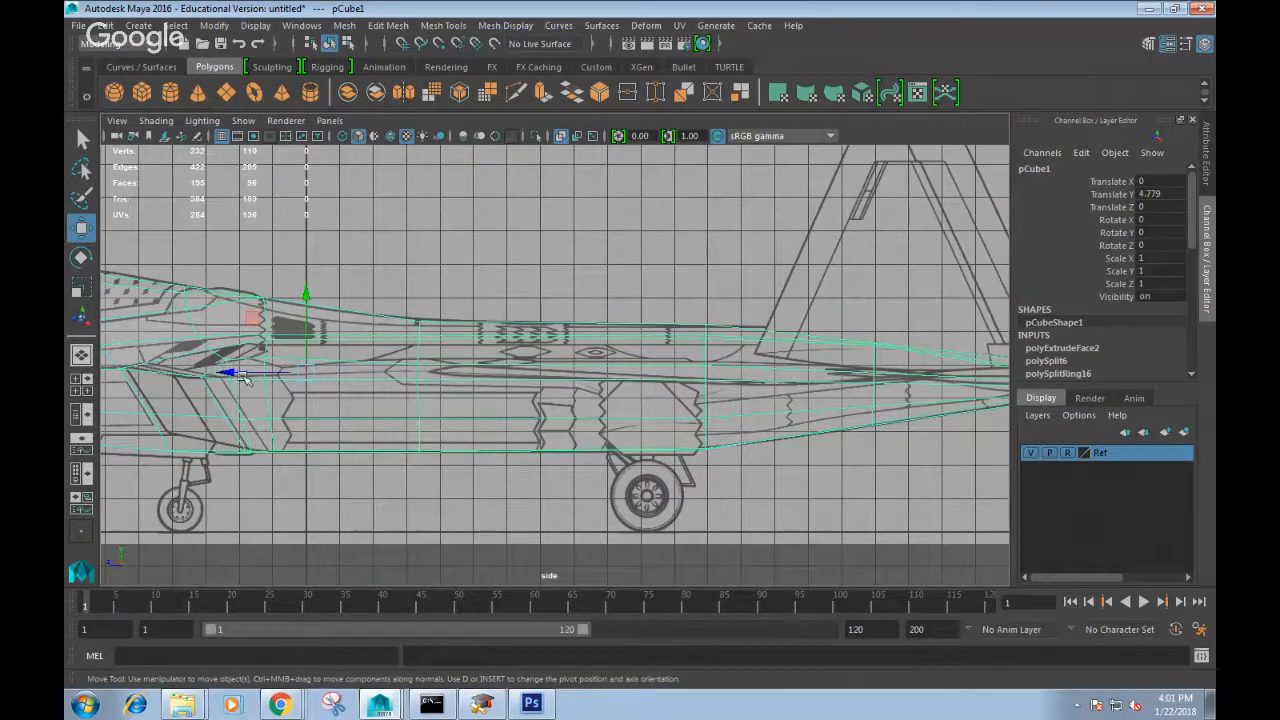
Insert a lengthwise edge loop along the fuselage side, through the narrow band of faces where the wing attaches.
{"action": "scroll", "coordinate": [243, 378], "scroll_direction": "up", "scroll_amount": 1}
{"action": "right_click_drag", "start_coordinate": [427, 371], "coordinate": [428, 204]}
{"action": "left_click", "coordinate": [404, 371]}
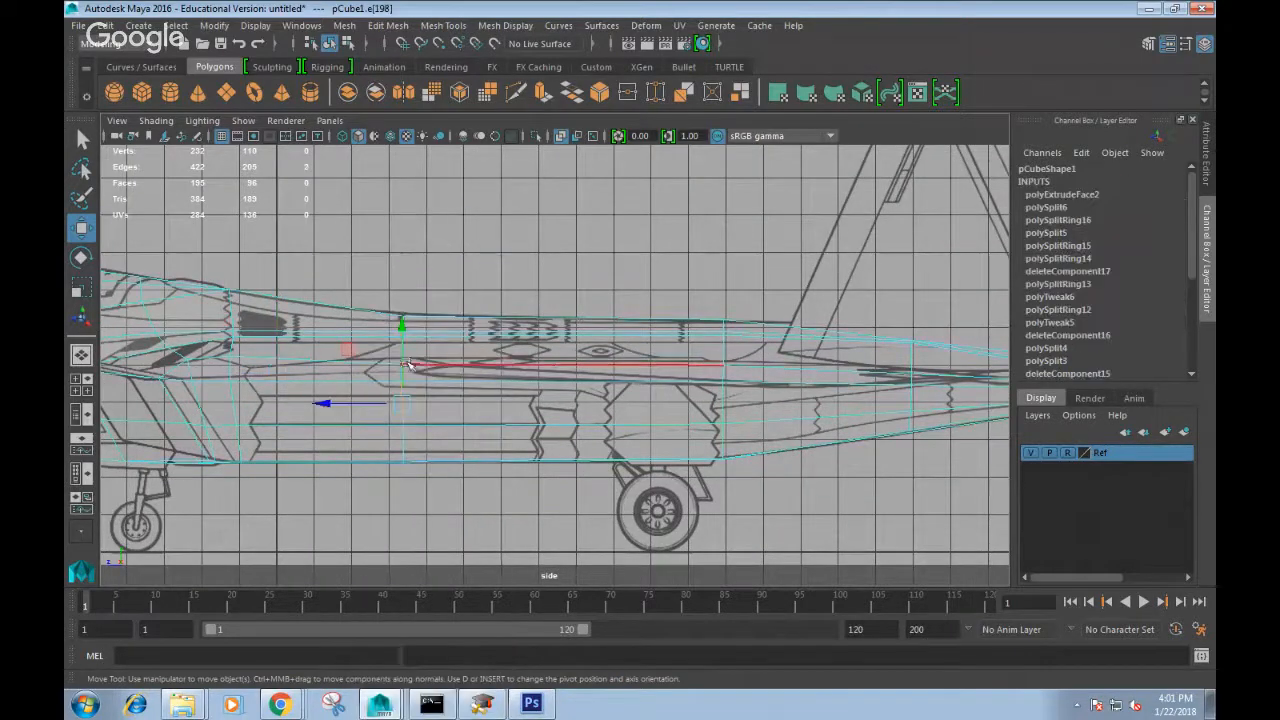
{"action": "right_click", "coordinate": [404, 371], "text": "shift"}
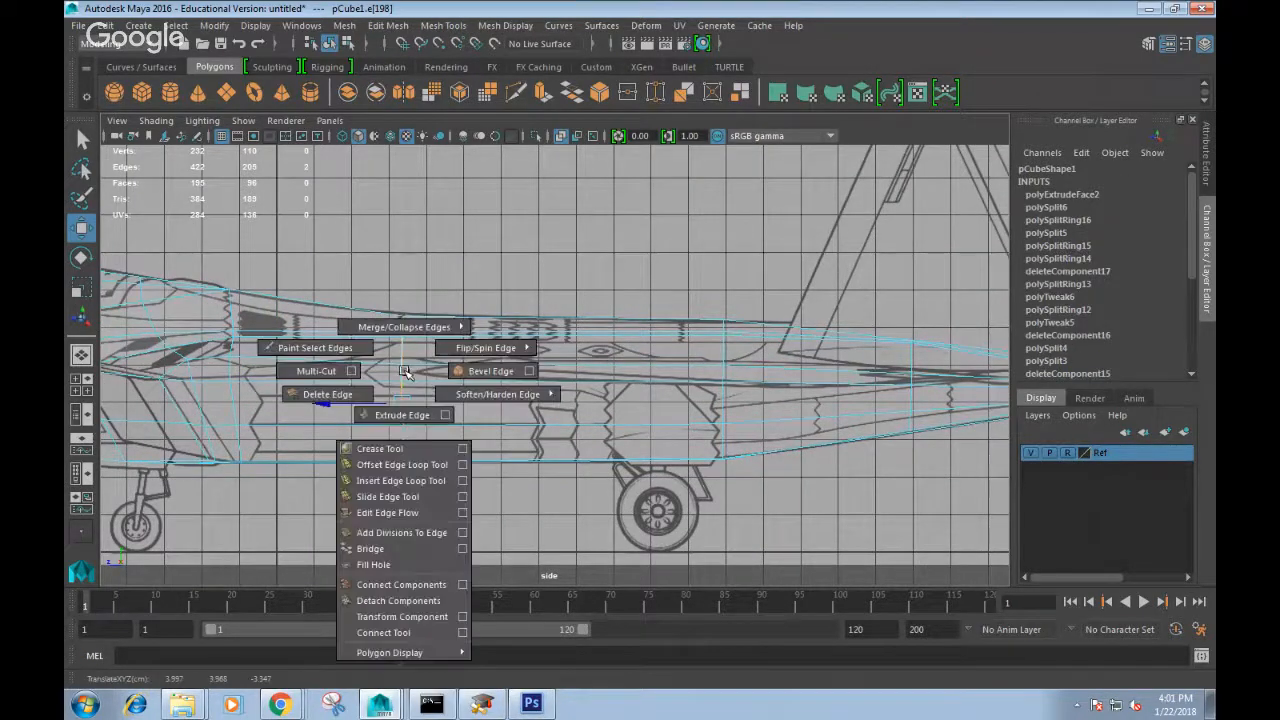
{"action": "left_click", "coordinate": [410, 481]}
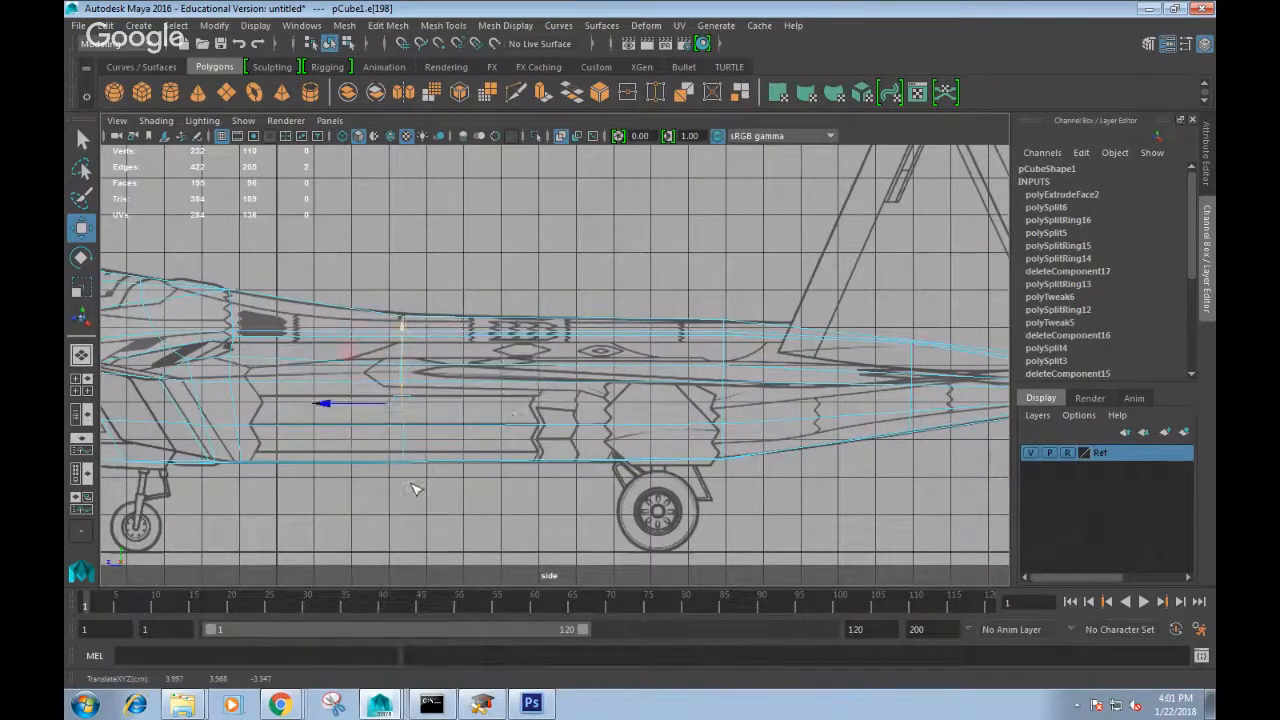
{"action": "left_click", "coordinate": [407, 376]}
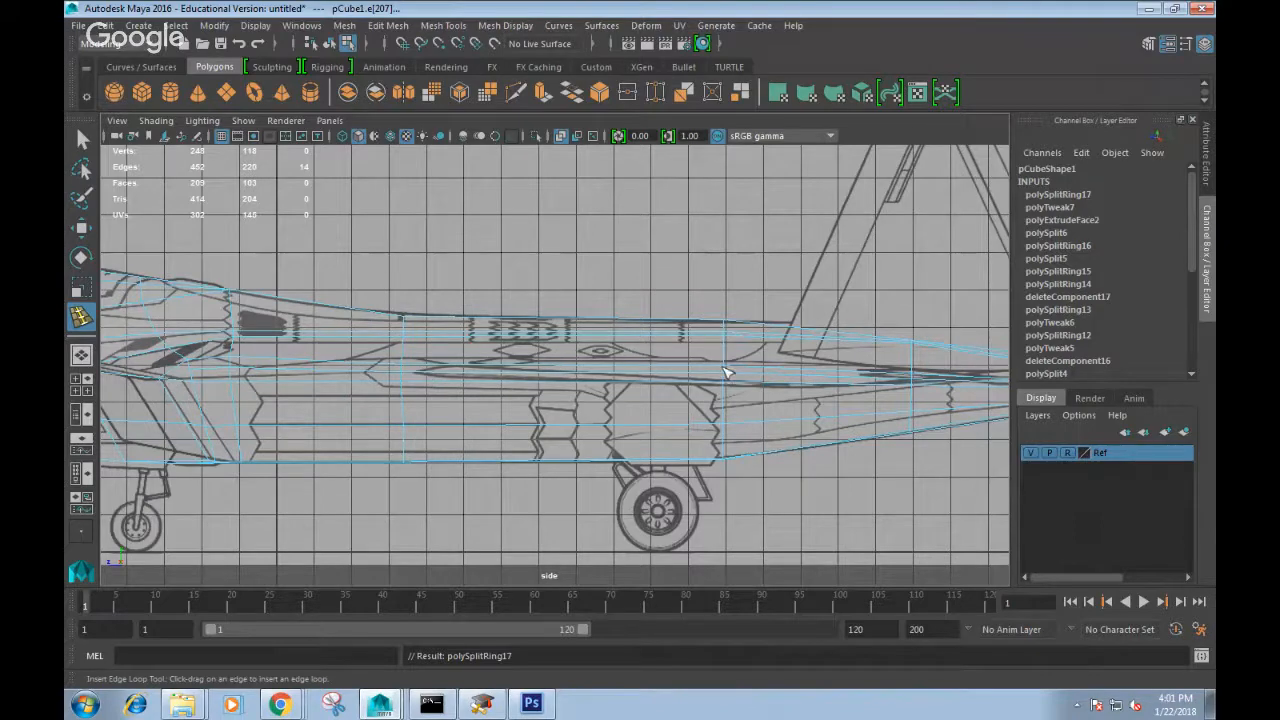
{"action": "key", "text": "q"}
Select the narrow wing-root faces on the fuselage side and compare them with the wing profile in the side blueprint.
{"action": "right_click_drag", "start_coordinate": [852, 382], "coordinate": [850, 290]}
{"action": "left_click", "coordinate": [477, 377]}
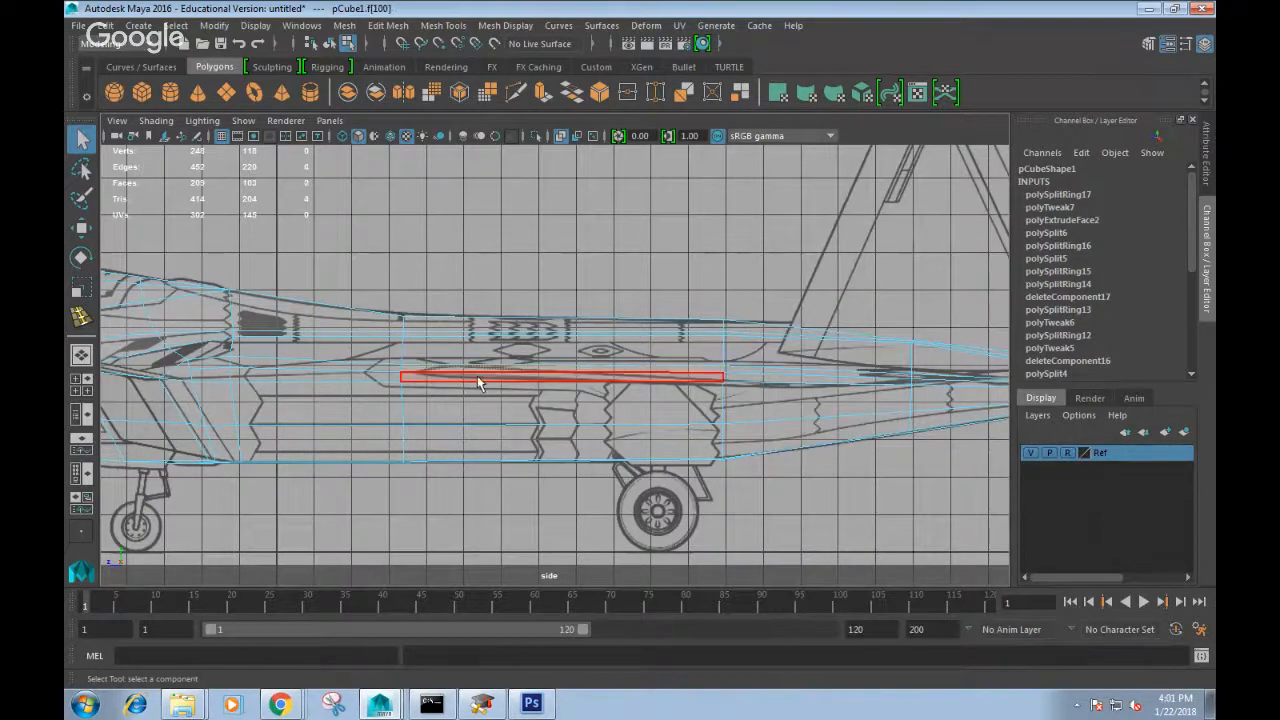
{"action": "left_click", "coordinate": [477, 377], "text": "shift"}
{"action": "left_click", "coordinate": [755, 379], "text": "shift"}
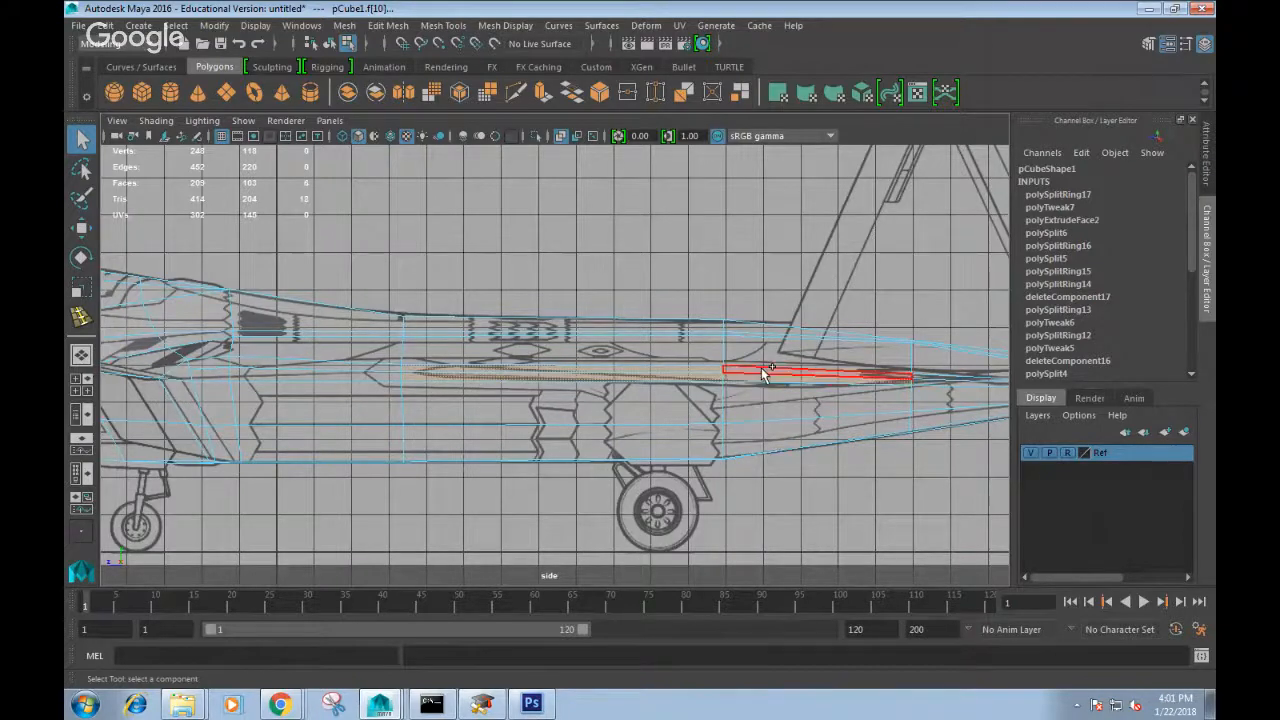
{"action": "left_click", "coordinate": [763, 371], "text": "shift"}
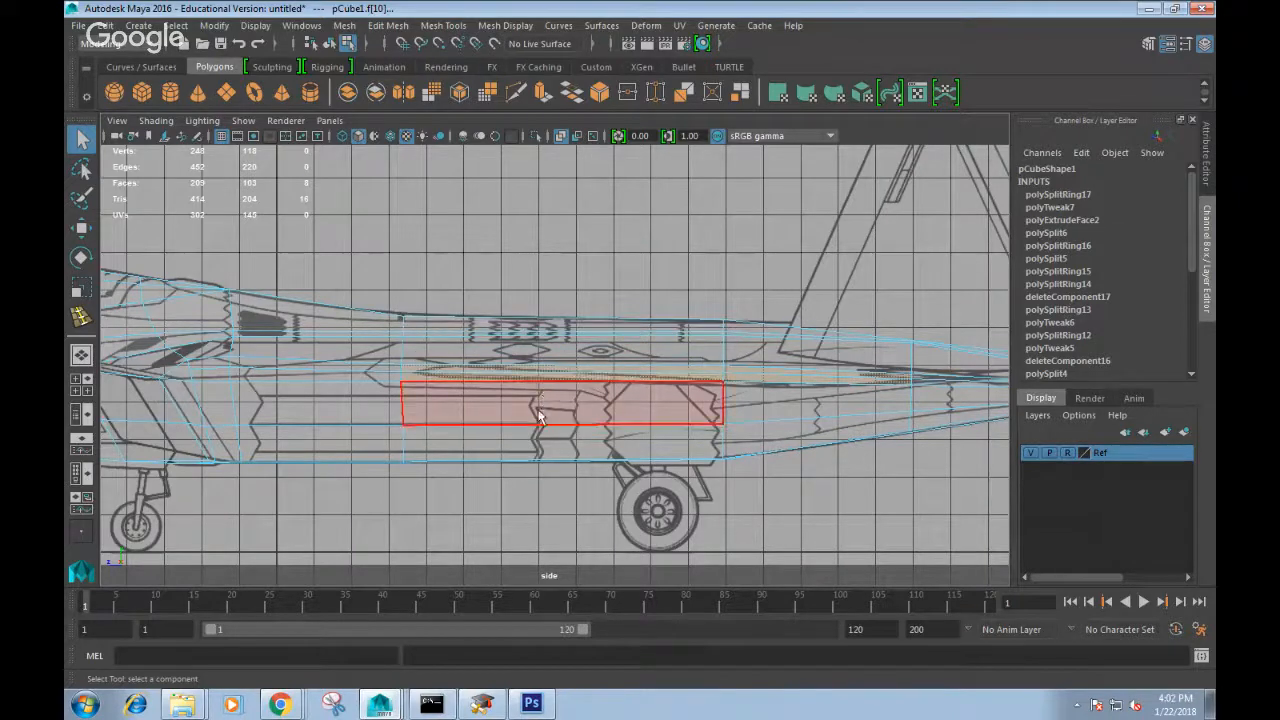
Insert a vertical edge loop through the long mid-fuselage section, slightly ahead of its middle, in the side view.
{"action": "right_click_drag", "start_coordinate": [534, 248], "coordinate": [539, 217]}
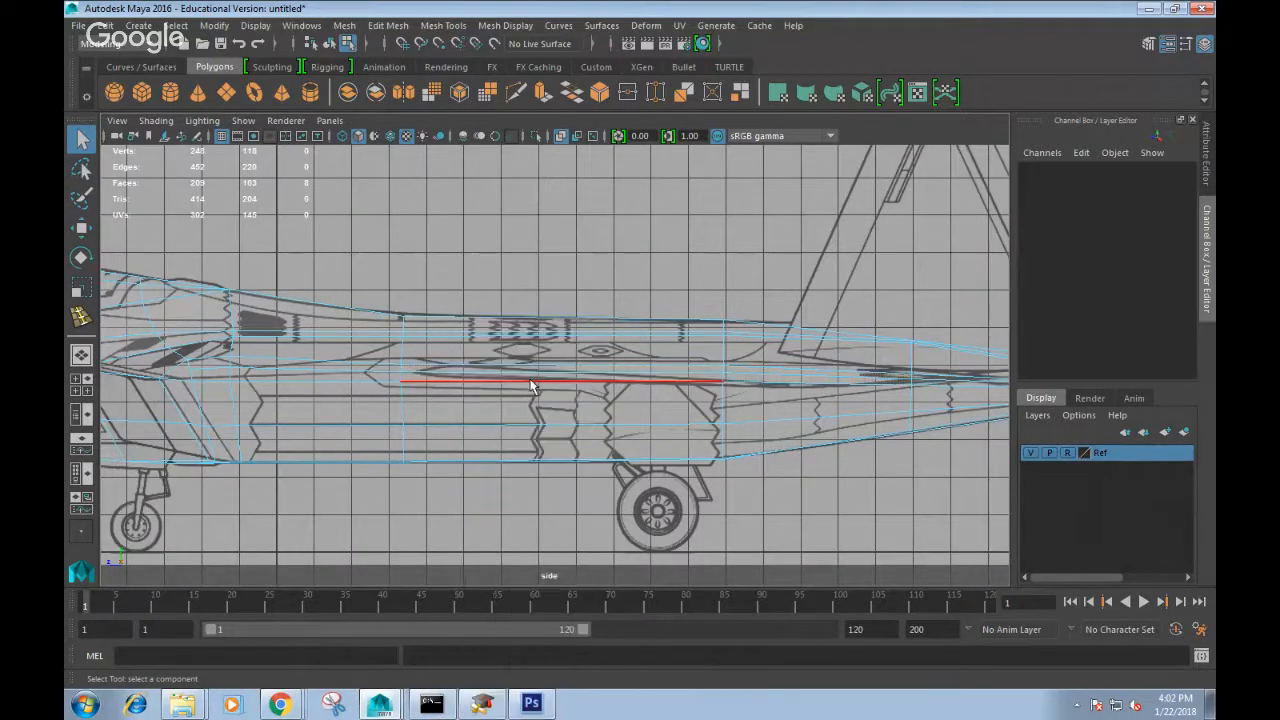
{"action": "right_click_drag", "start_coordinate": [531, 385], "coordinate": [537, 492], "text": "shift"}
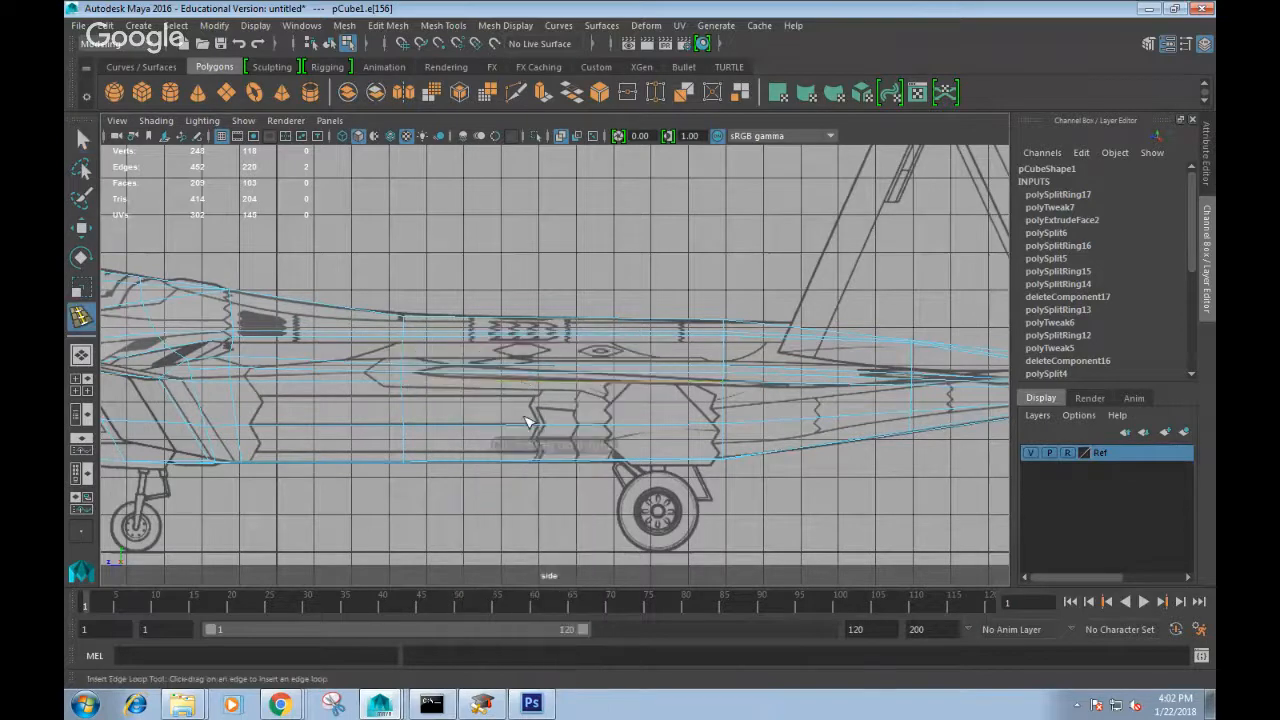
{"action": "left_click", "coordinate": [524, 384]}
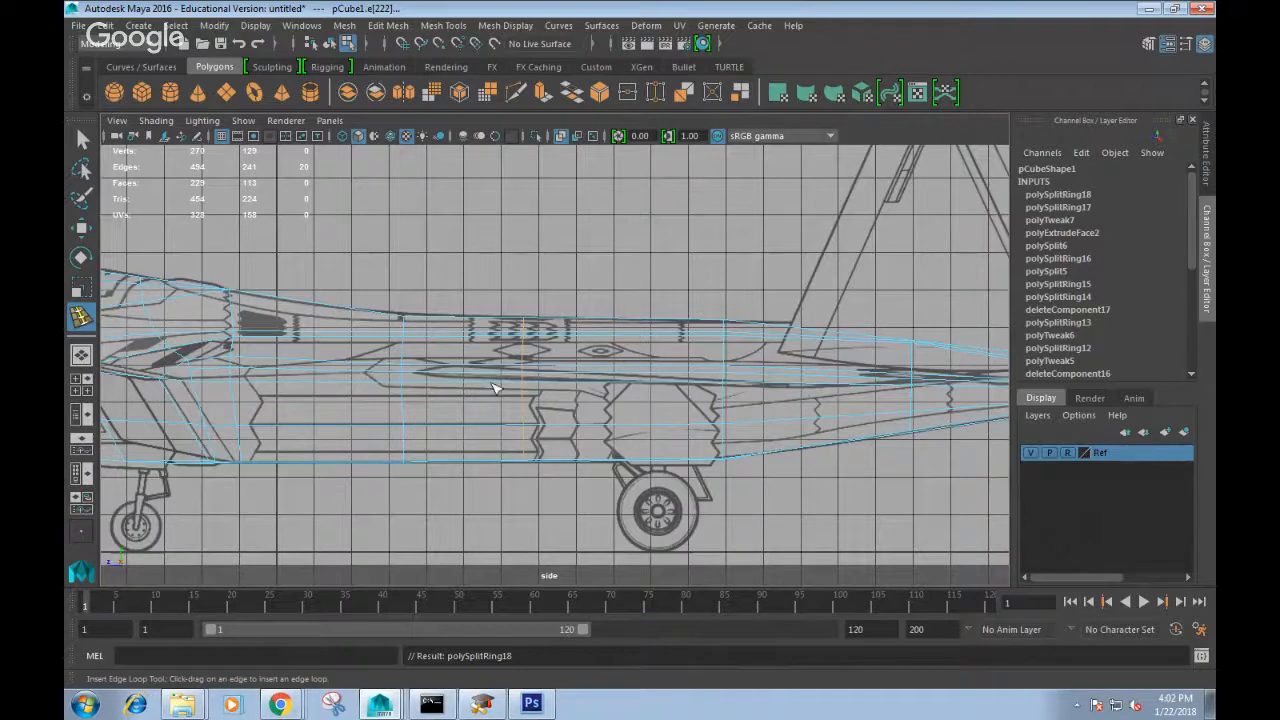
{"action": "key", "text": "q"}
Select both rows of narrow wing-root faces, including the newly split segments, to check the wing attachment area on the side blueprint.
{"action": "right_click_drag", "start_coordinate": [476, 371], "coordinate": [478, 290]}
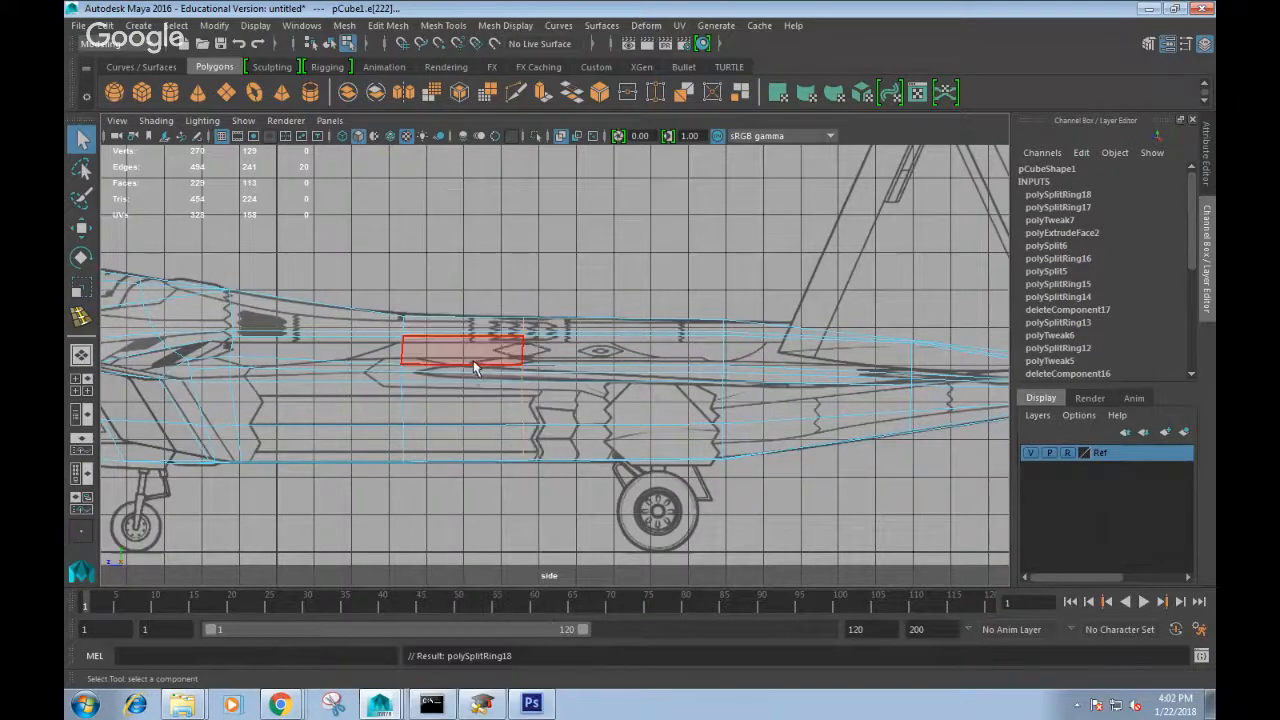
{"action": "left_click", "coordinate": [473, 375]}
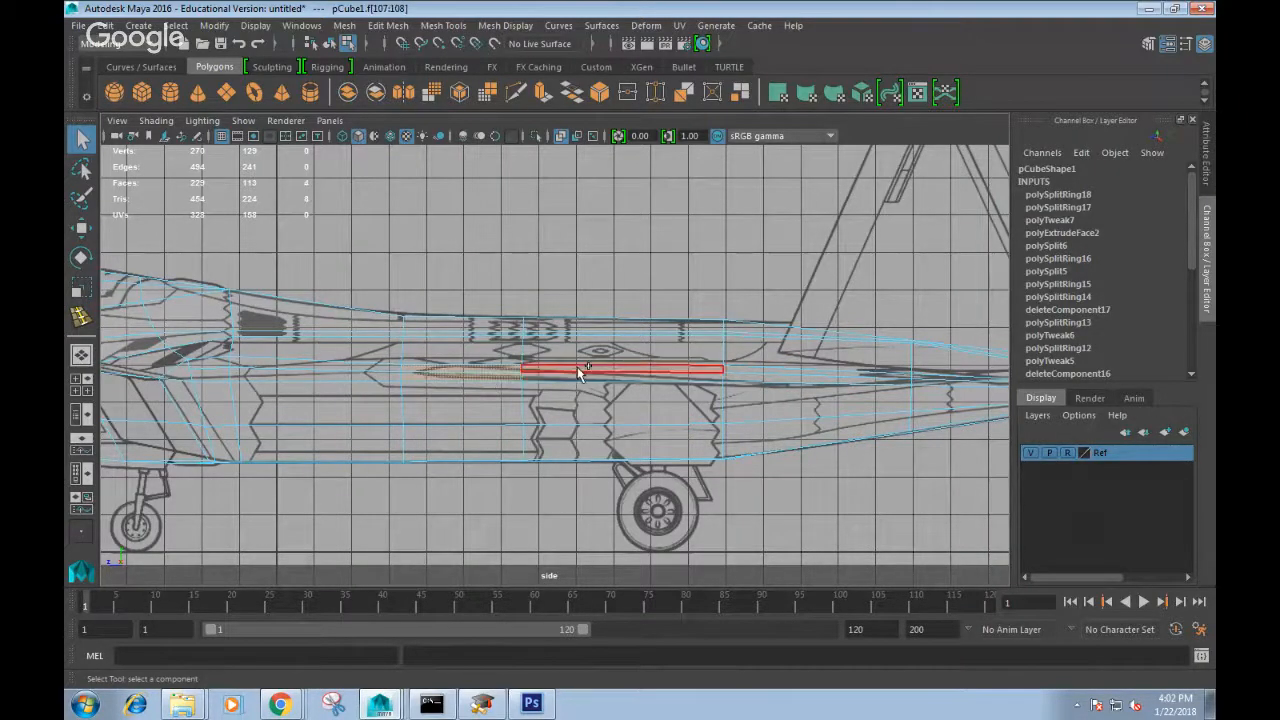
{"action": "left_click", "coordinate": [577, 368], "text": "shift"}
{"action": "left_click", "coordinate": [592, 377], "text": "shift"}
{"action": "left_click", "coordinate": [764, 371], "text": "shift"}
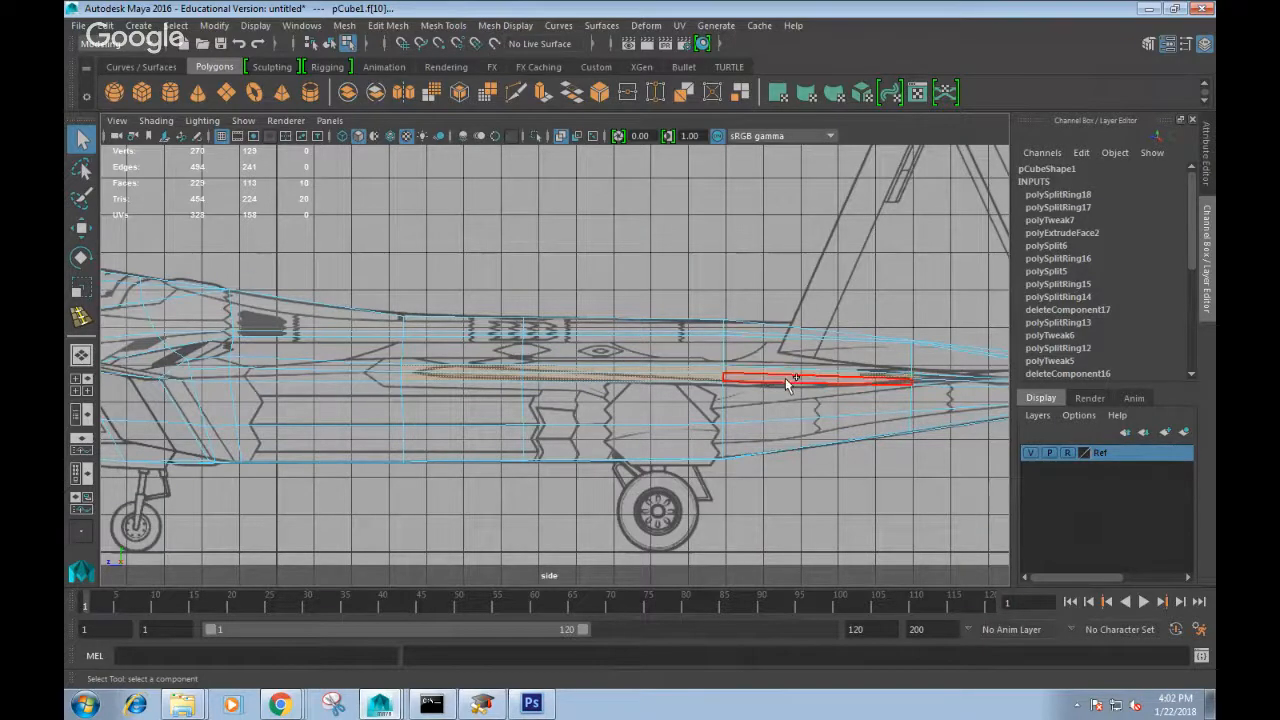
{"action": "left_click", "coordinate": [785, 378], "text": "shift"}
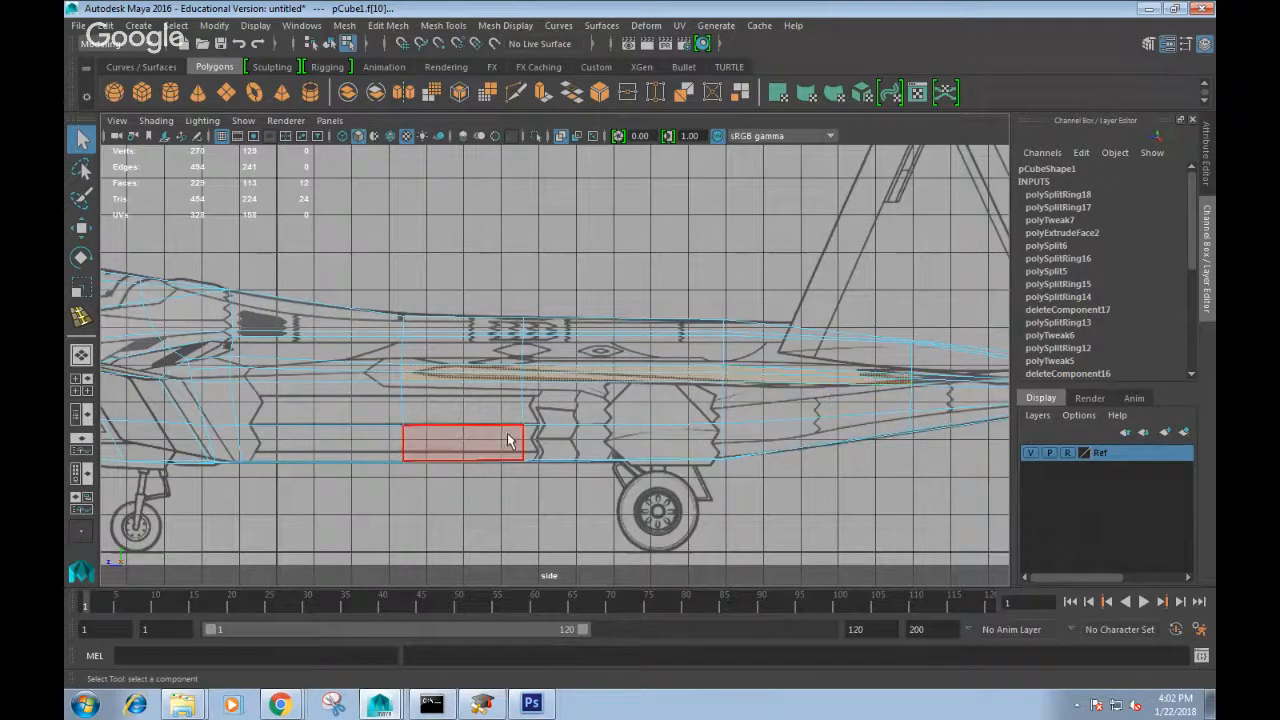
Move the upper and lower front wing-root vertices rearward in the side view, shaping a pointed leading edge around the wing profile.
{"action": "scroll", "coordinate": [560, 400], "scroll_direction": "up", "scroll_amount": 2}
{"action": "middle_click_drag", "start_coordinate": [517, 392], "coordinate": [662, 372], "text": "alt"}
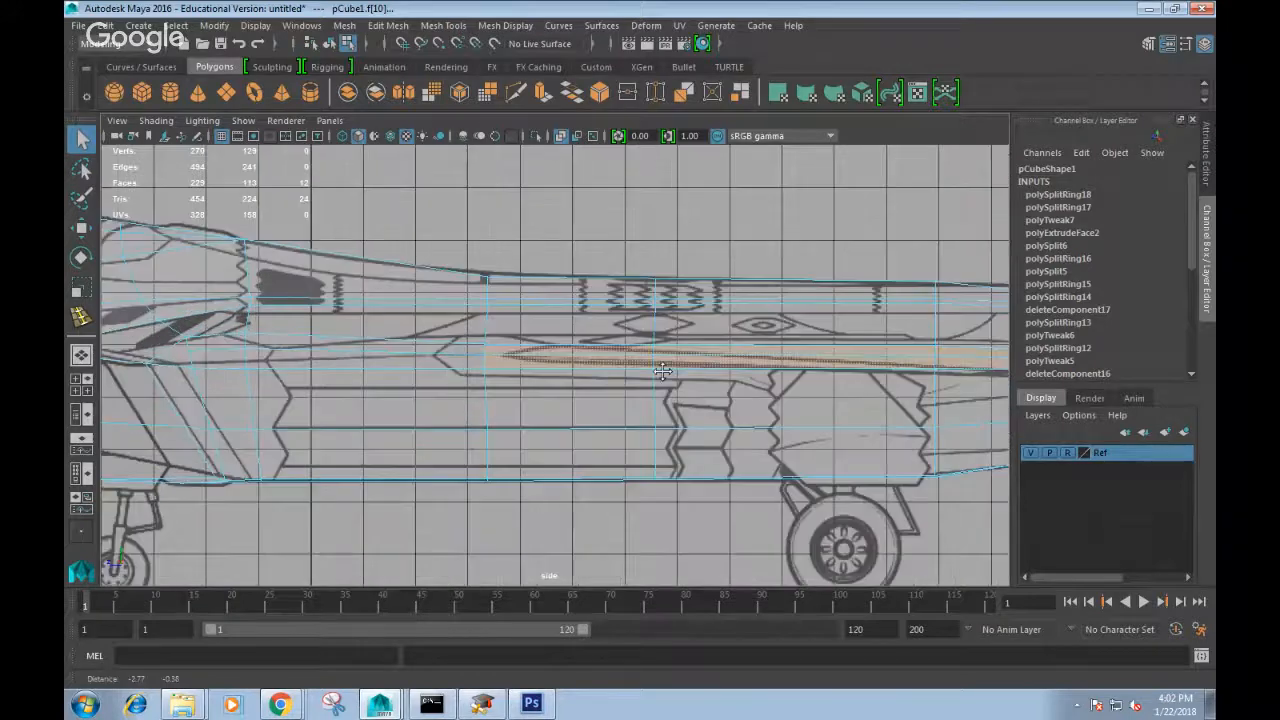
{"action": "right_click_drag", "start_coordinate": [526, 243], "coordinate": [451, 246]}
{"action": "scroll", "coordinate": [500, 340], "scroll_direction": "up", "scroll_amount": 3}
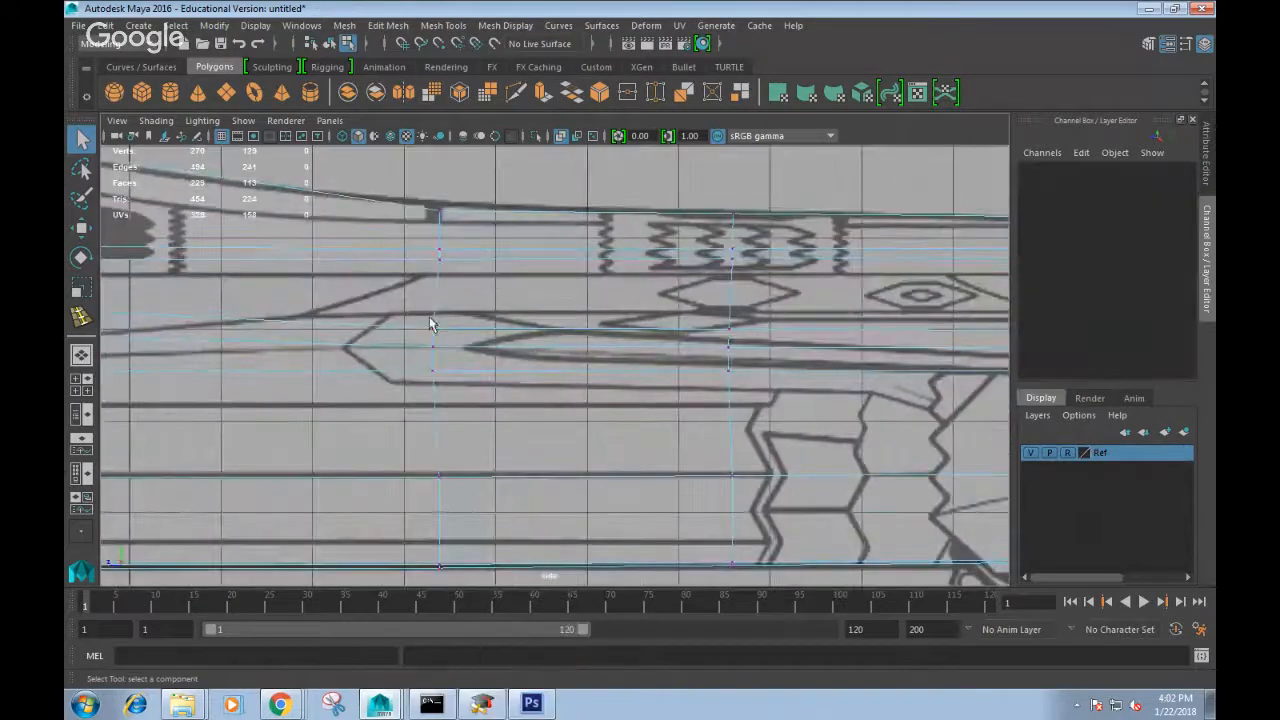
{"action": "left_click", "coordinate": [430, 323]}
{"action": "key", "text": "w"}
{"action": "left_click_drag", "start_coordinate": [440, 329], "coordinate": [536, 330]}
{"action": "left_click", "coordinate": [432, 369]}
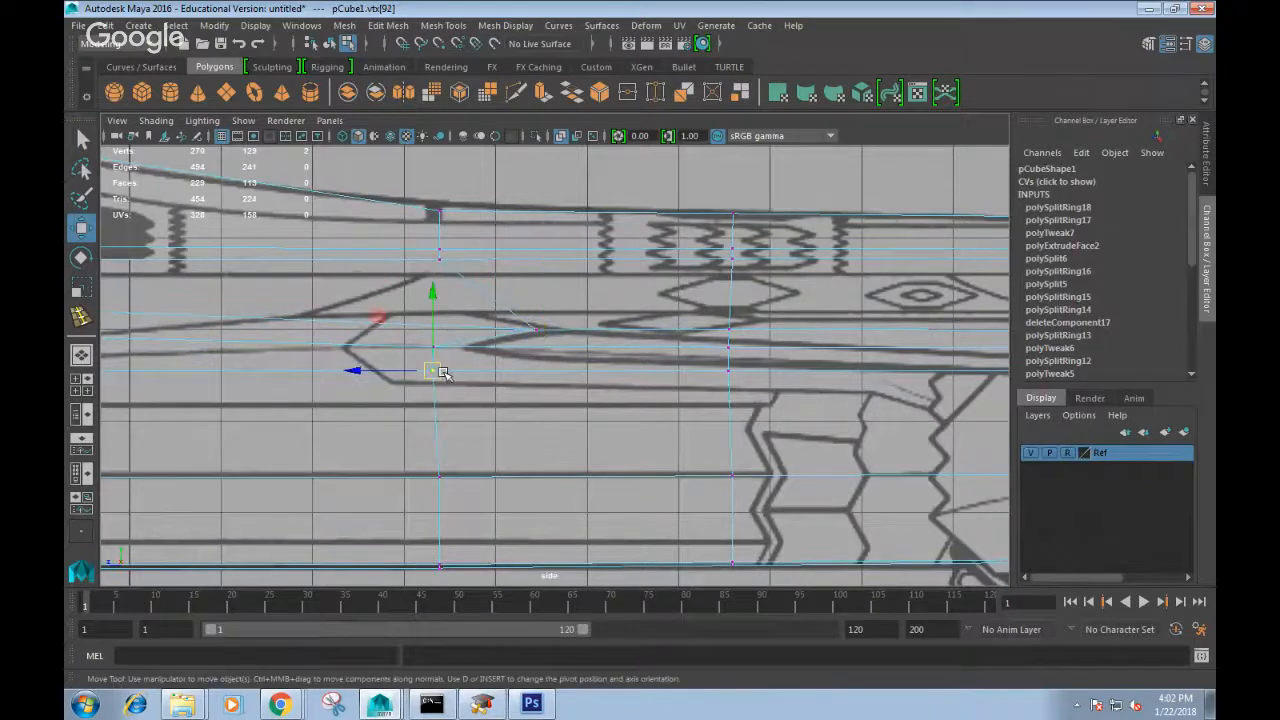
{"action": "left_click_drag", "start_coordinate": [442, 371], "coordinate": [546, 368]}
Adjust the middle and rear wing-root vertices slightly so their edges follow the wing profile in the side blueprint.
{"action": "middle_click_drag", "start_coordinate": [534, 363], "coordinate": [606, 337], "text": "alt"}
{"action": "left_click", "coordinate": [625, 345]}
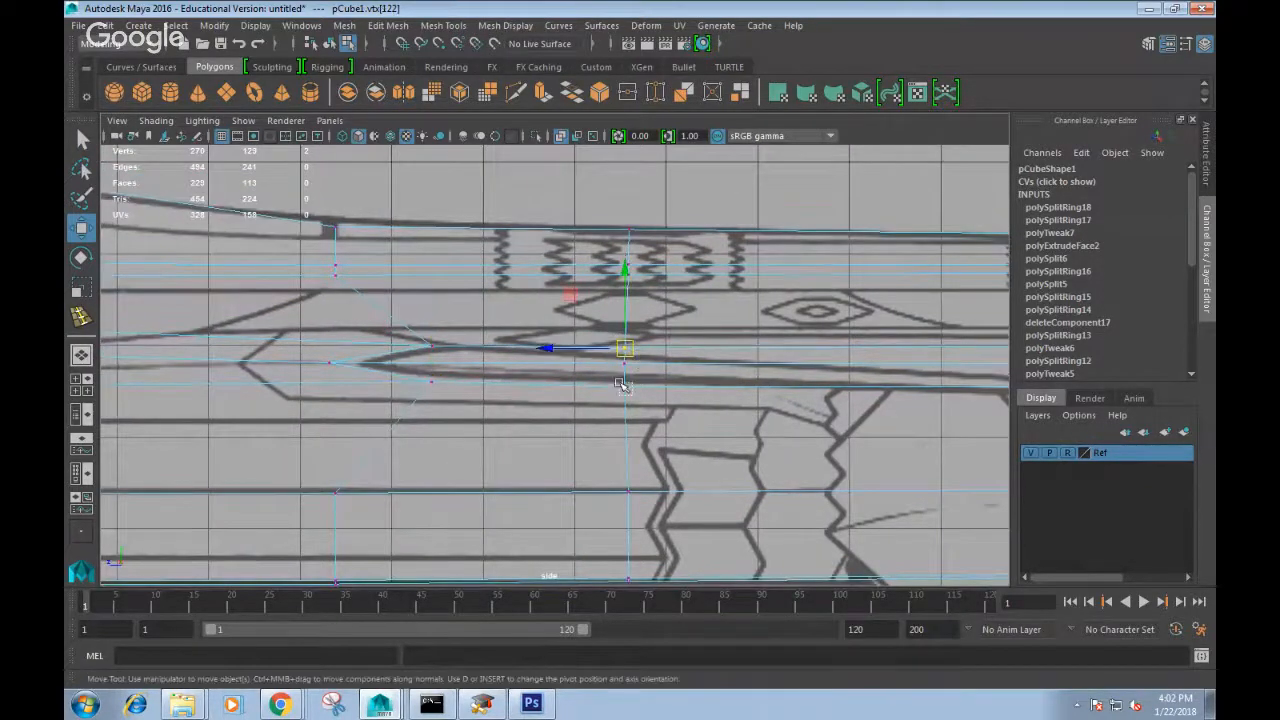
{"action": "left_click", "coordinate": [623, 379]}
{"action": "middle_click_drag", "start_coordinate": [704, 374], "coordinate": [172, 353], "text": "alt"}
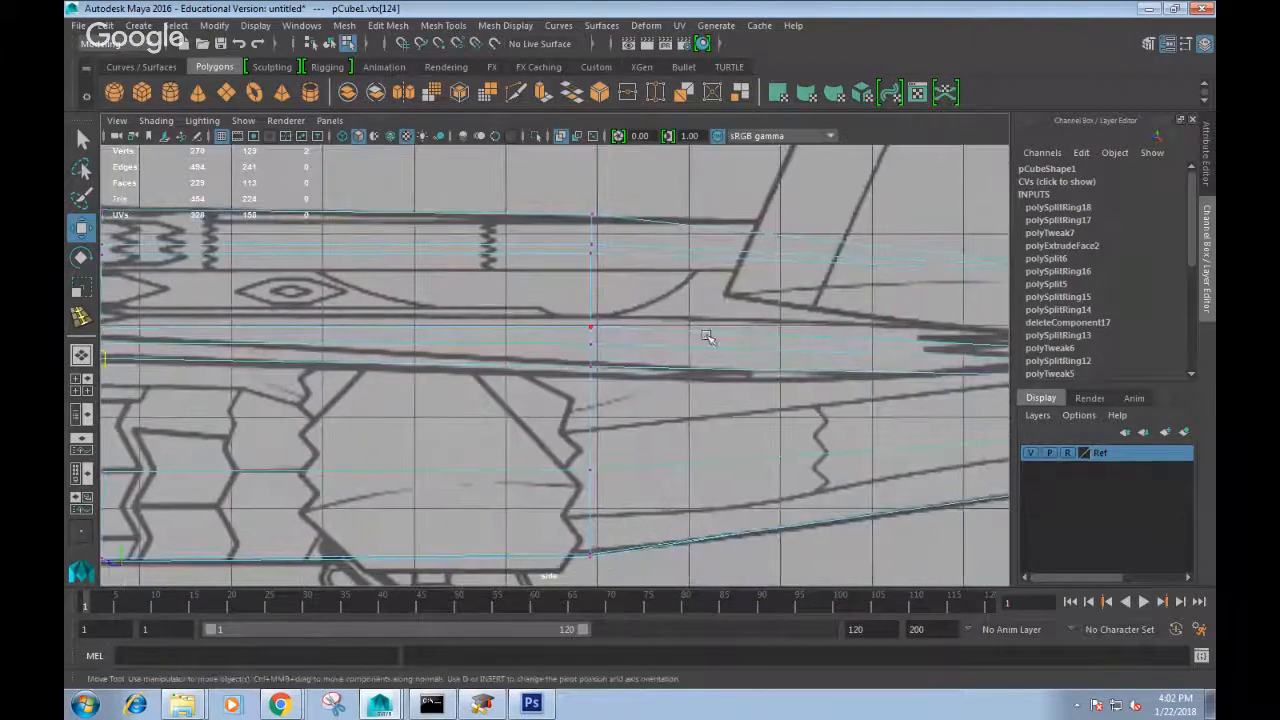
{"action": "left_click", "coordinate": [590, 330]}
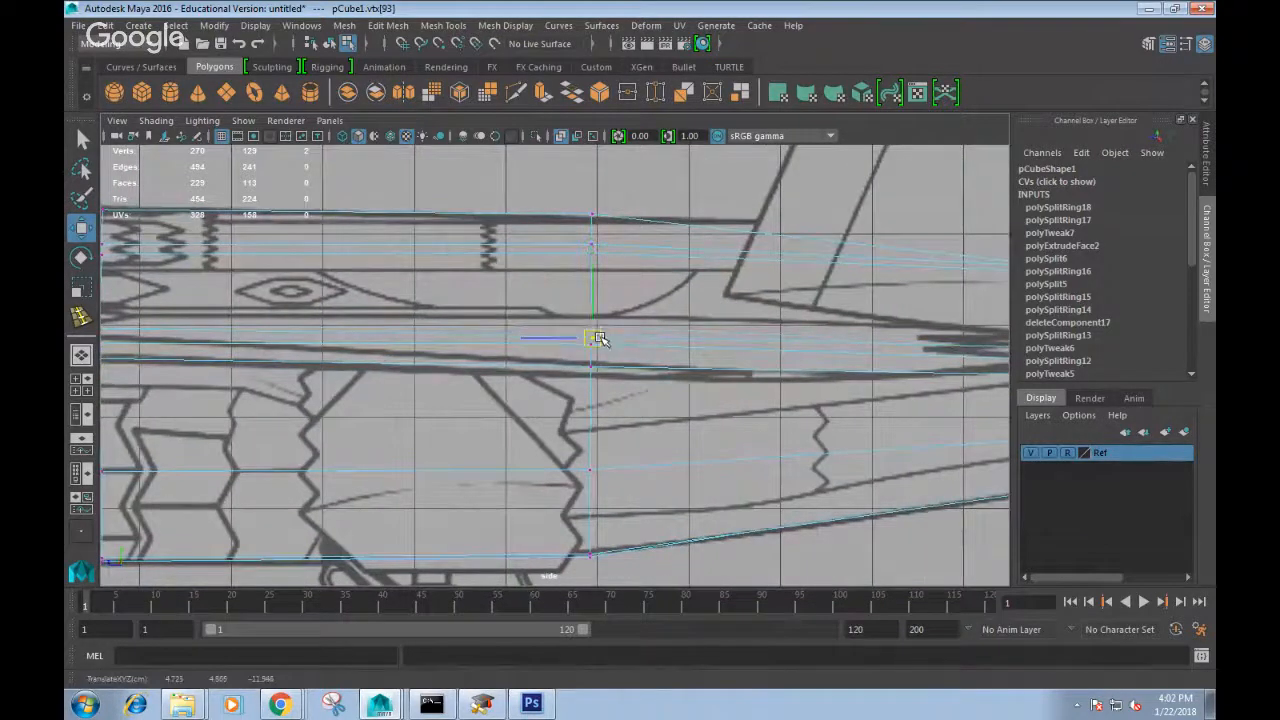
Scale the rearmost wing-root vertices closer together vertically to thin the trailing edge.
{"action": "middle_click_drag", "start_coordinate": [715, 343], "coordinate": [414, 335], "text": "alt"}
{"action": "left_click_drag", "start_coordinate": [763, 382], "coordinate": [766, 378]}
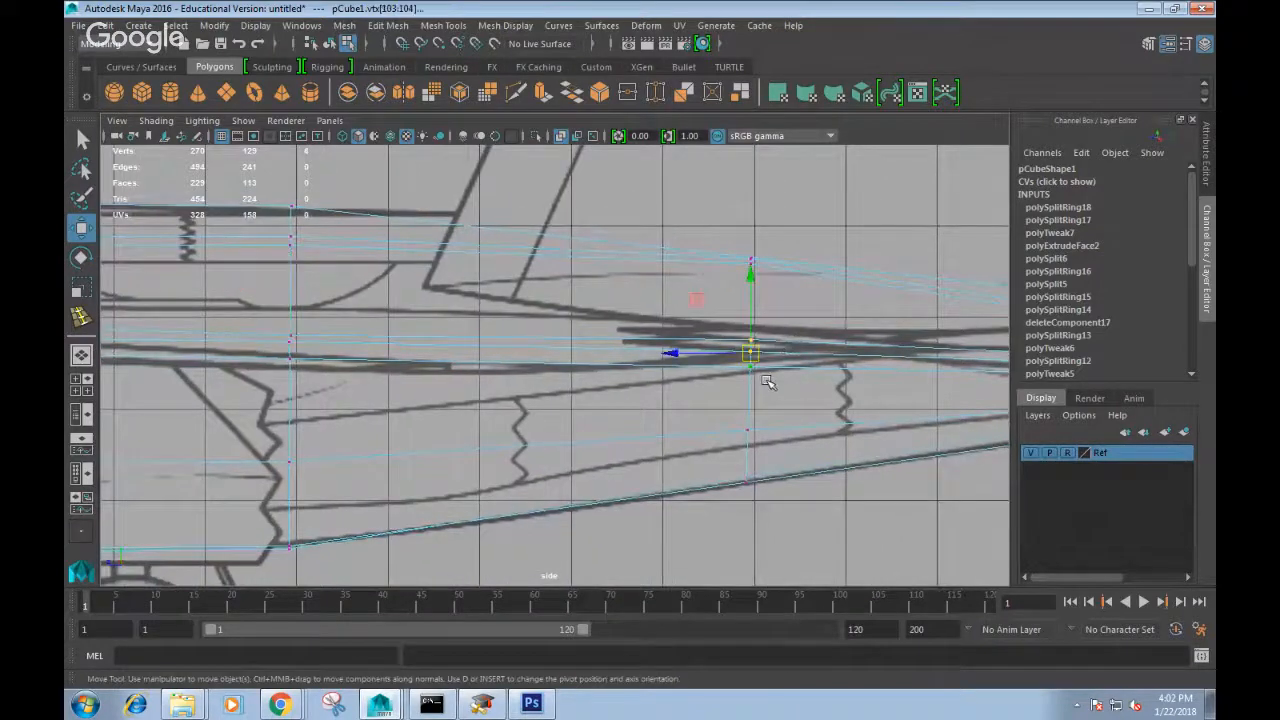
{"action": "key", "text": "e"}
{"action": "key", "text": "r"}
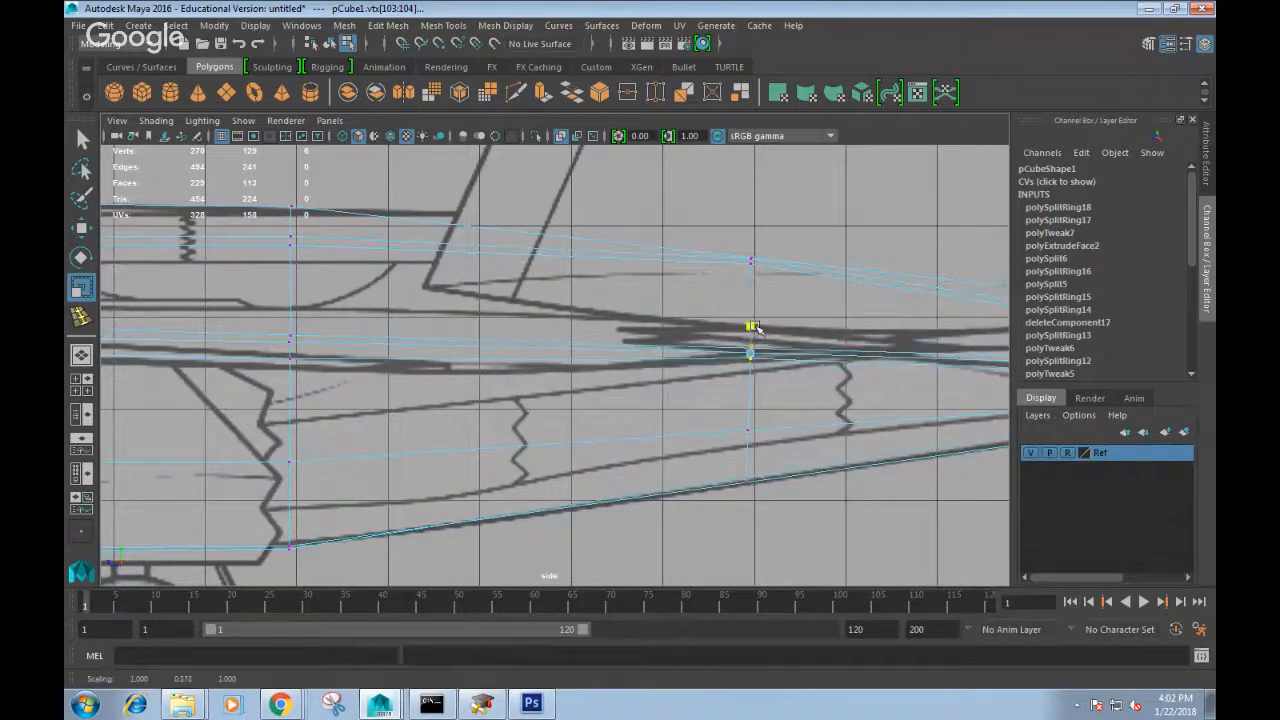
Lower the foremost centre vertex of the wing root slightly and nudge the upper front vertex onto the leading-edge profile.
{"action": "middle_click_drag", "start_coordinate": [744, 334], "coordinate": [830, 322], "text": "alt"}
{"action": "right_click_drag", "start_coordinate": [830, 322], "coordinate": [739, 322], "text": "alt"}
{"action": "middle_click_drag", "start_coordinate": [739, 322], "coordinate": [995, 321], "text": "alt"}
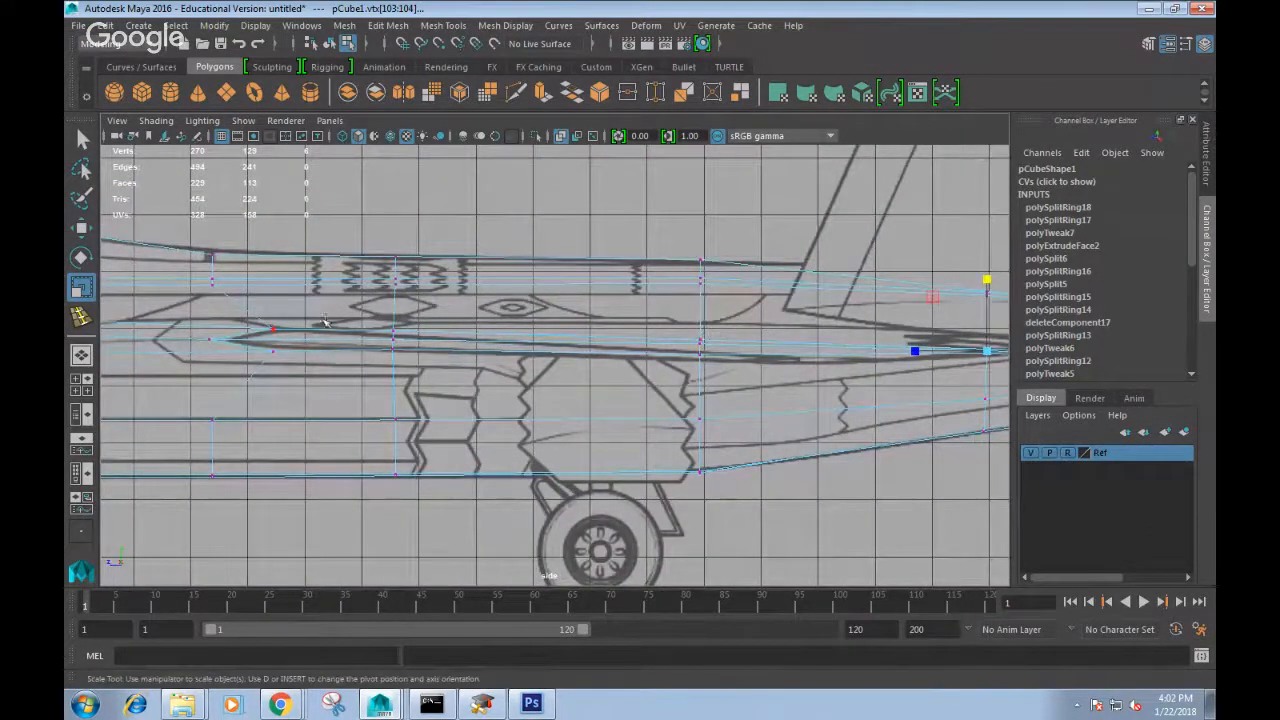
{"action": "left_click", "coordinate": [209, 336]}
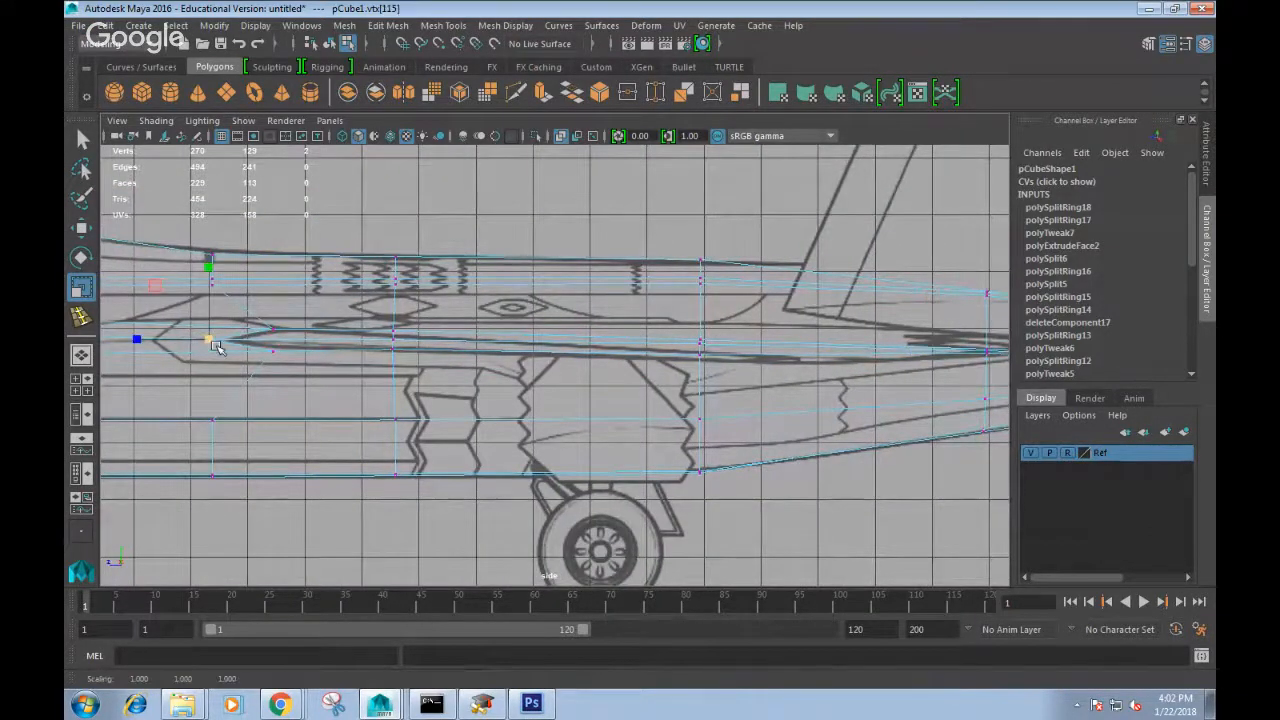
{"action": "key", "text": "w"}
{"action": "left_click", "coordinate": [274, 331]}
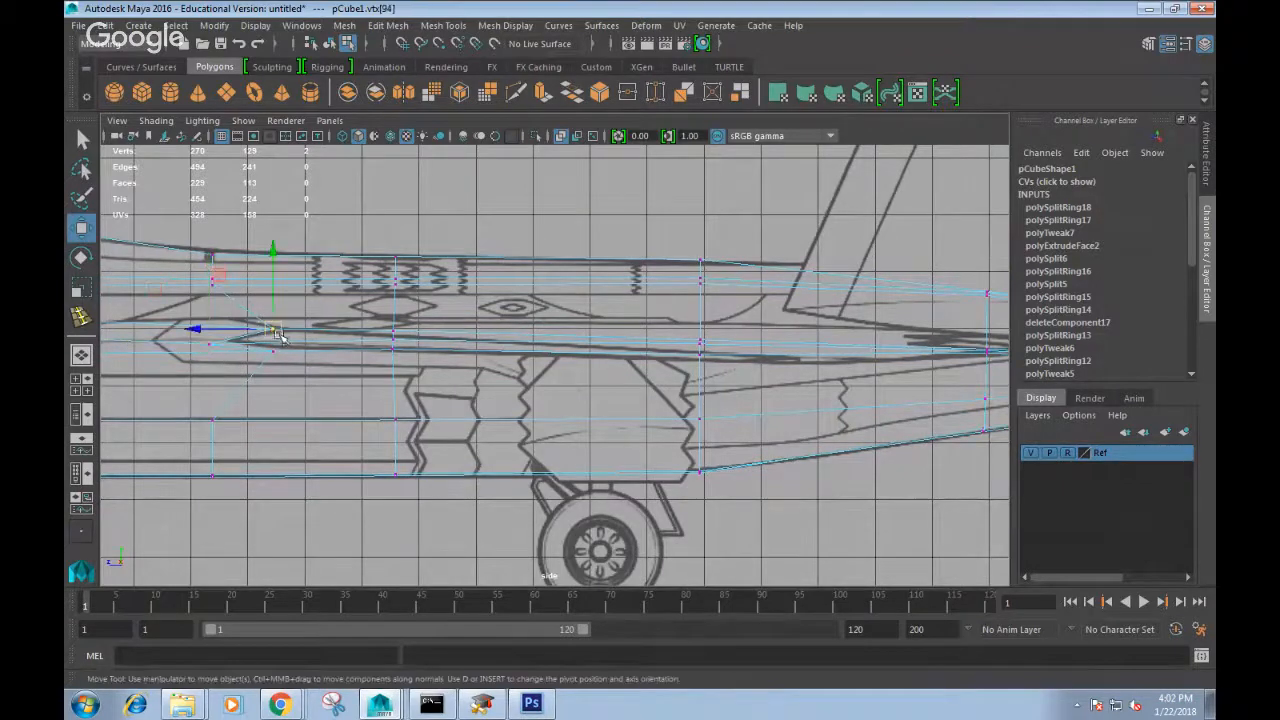
{"action": "left_click_drag", "start_coordinate": [276, 329], "coordinate": [279, 330]}
Check the wing-root faces against the side blueprint and fine-tune the upper middle and upper rear vertices of the profile.
{"action": "right_click_drag", "start_coordinate": [417, 331], "coordinate": [418, 285]}
{"action": "left_click", "coordinate": [357, 341]}
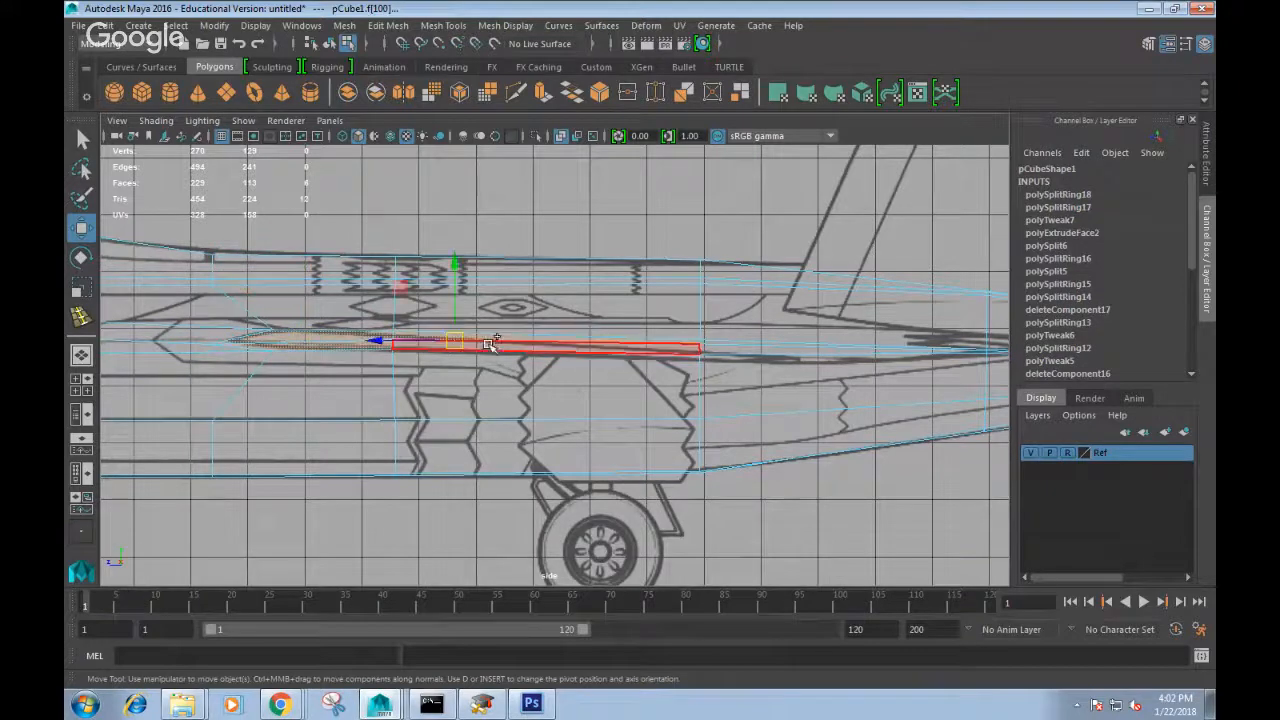
{"action": "left_click", "coordinate": [495, 345]}
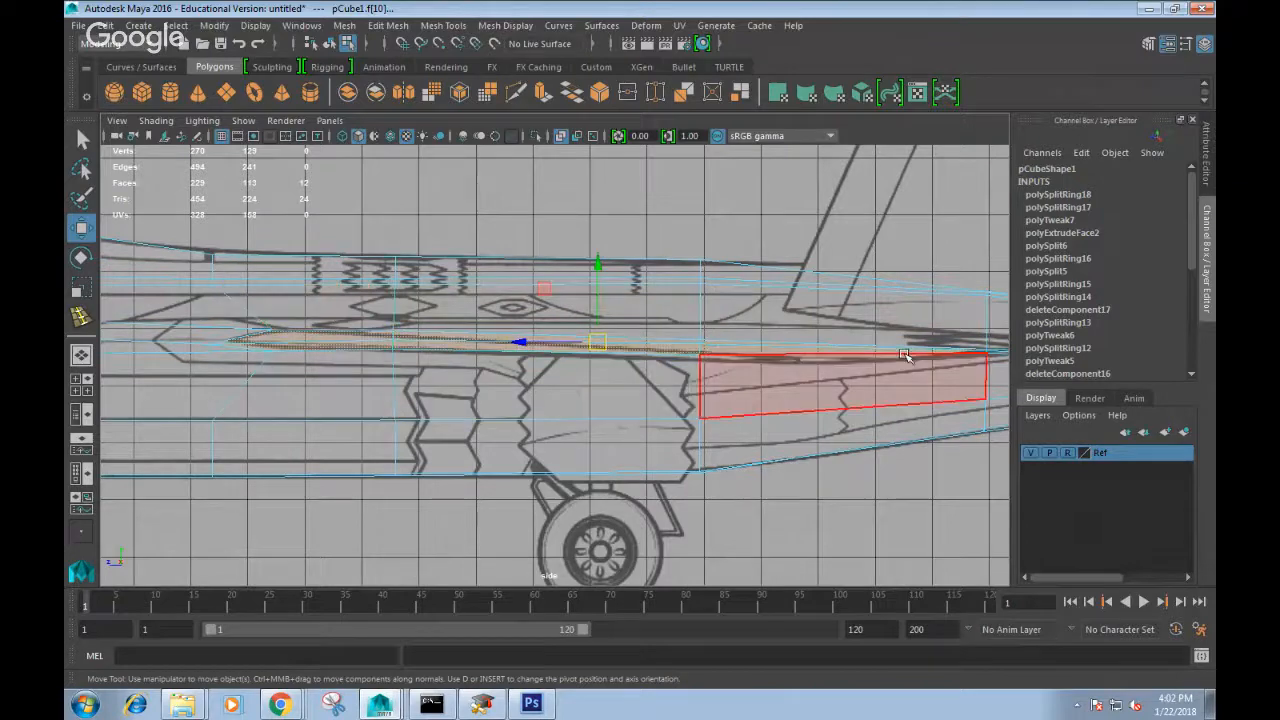
{"action": "right_click_drag", "start_coordinate": [386, 272], "coordinate": [337, 266]}
{"action": "left_click", "coordinate": [396, 331]}
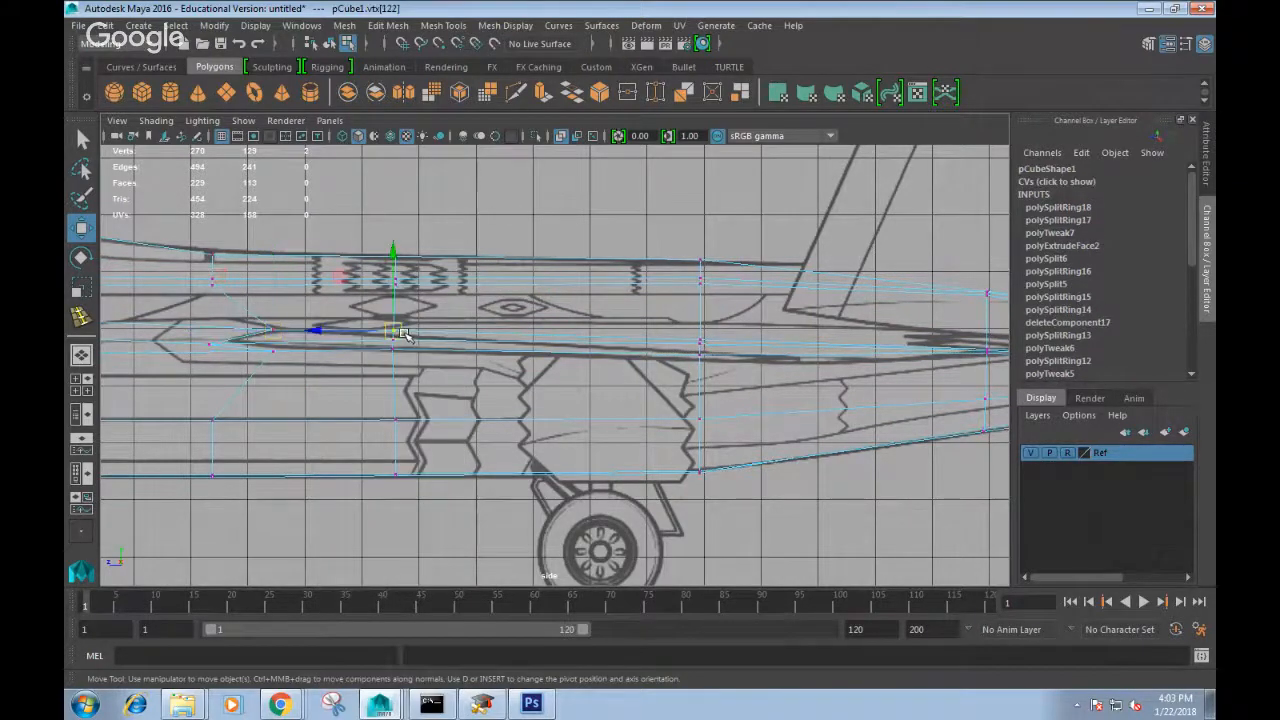
{"action": "left_click_drag", "start_coordinate": [402, 333], "coordinate": [400, 332]}
{"action": "left_click", "coordinate": [707, 340]}
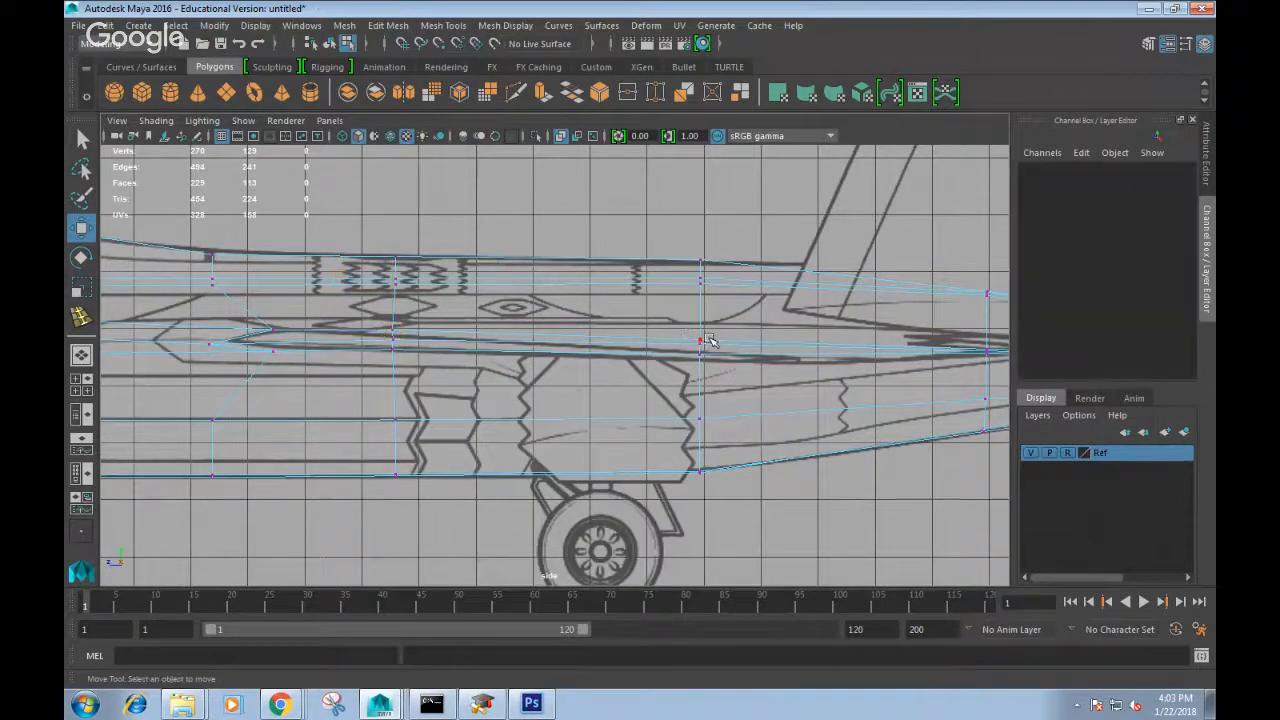
{"action": "left_click", "coordinate": [705, 342]}
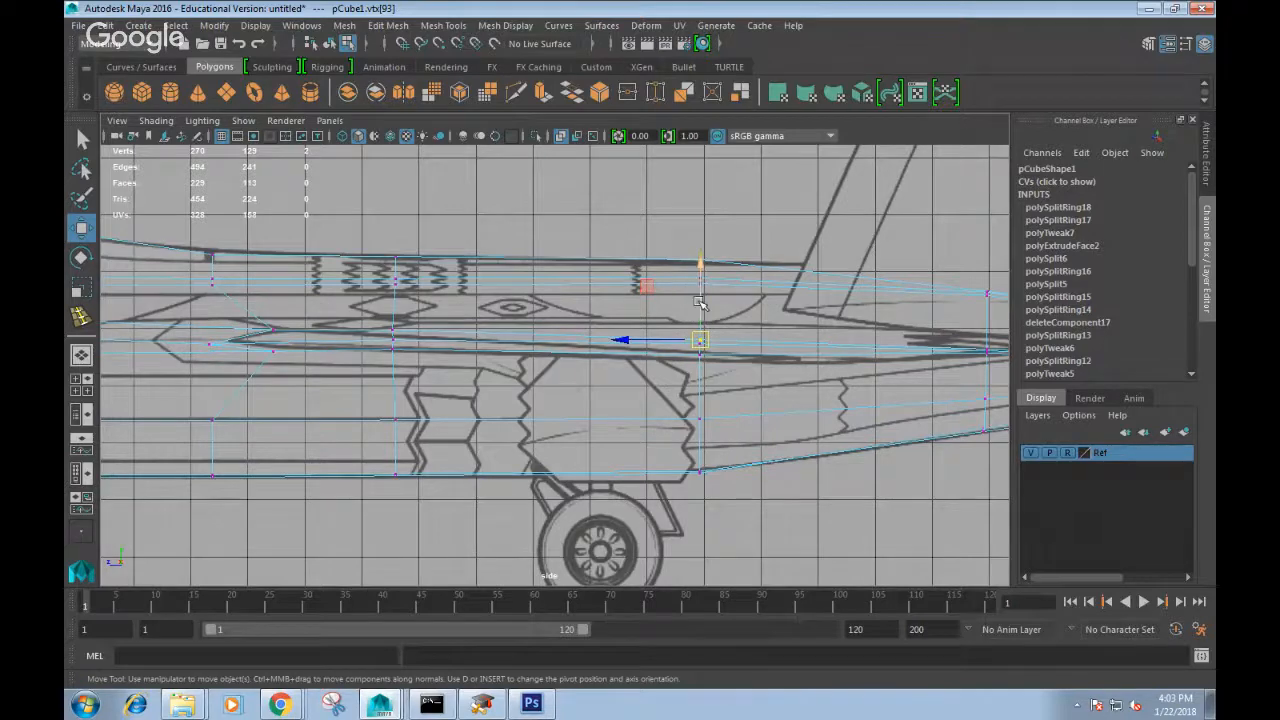
{"action": "left_click", "coordinate": [700, 300]}
Select both rows of wing-root faces from the leading edge back to the trailing edge in the side view.
{"action": "right_click_drag", "start_coordinate": [388, 322], "coordinate": [386, 287]}
{"action": "left_click", "coordinate": [335, 333]}
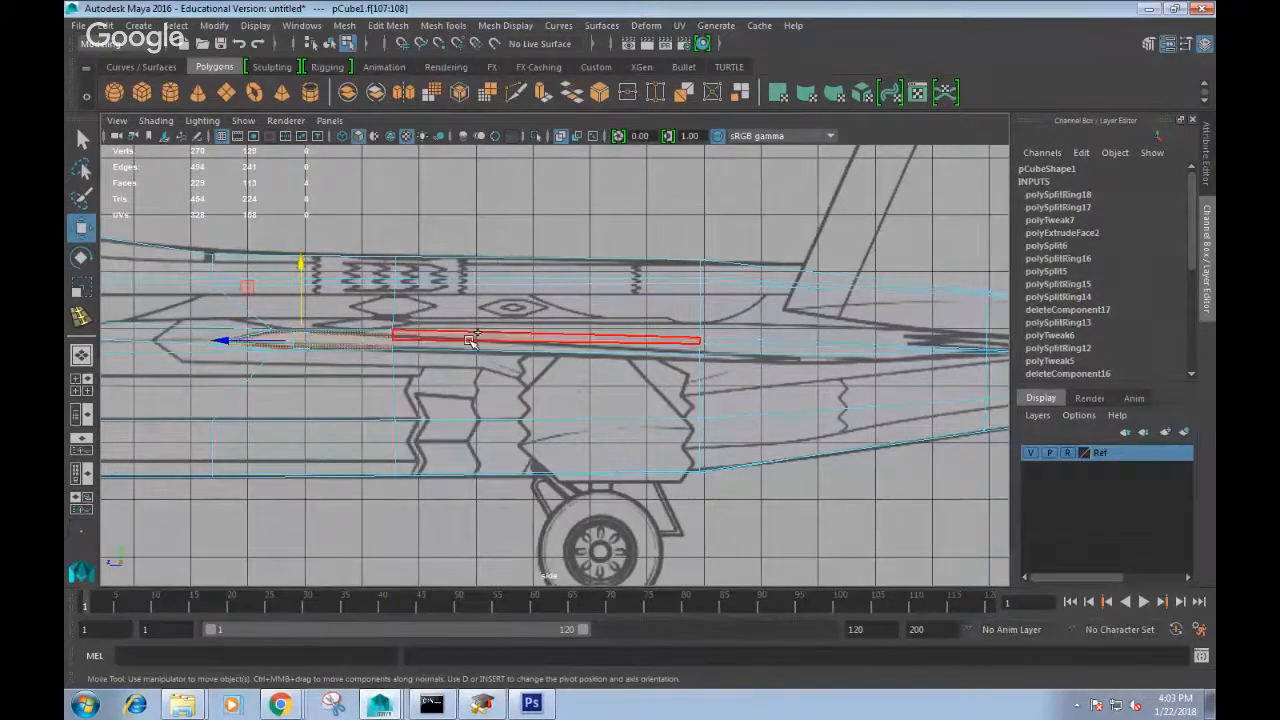
{"action": "left_click", "coordinate": [520, 345], "text": "shift"}
{"action": "left_click", "coordinate": [779, 352], "text": "shift"}
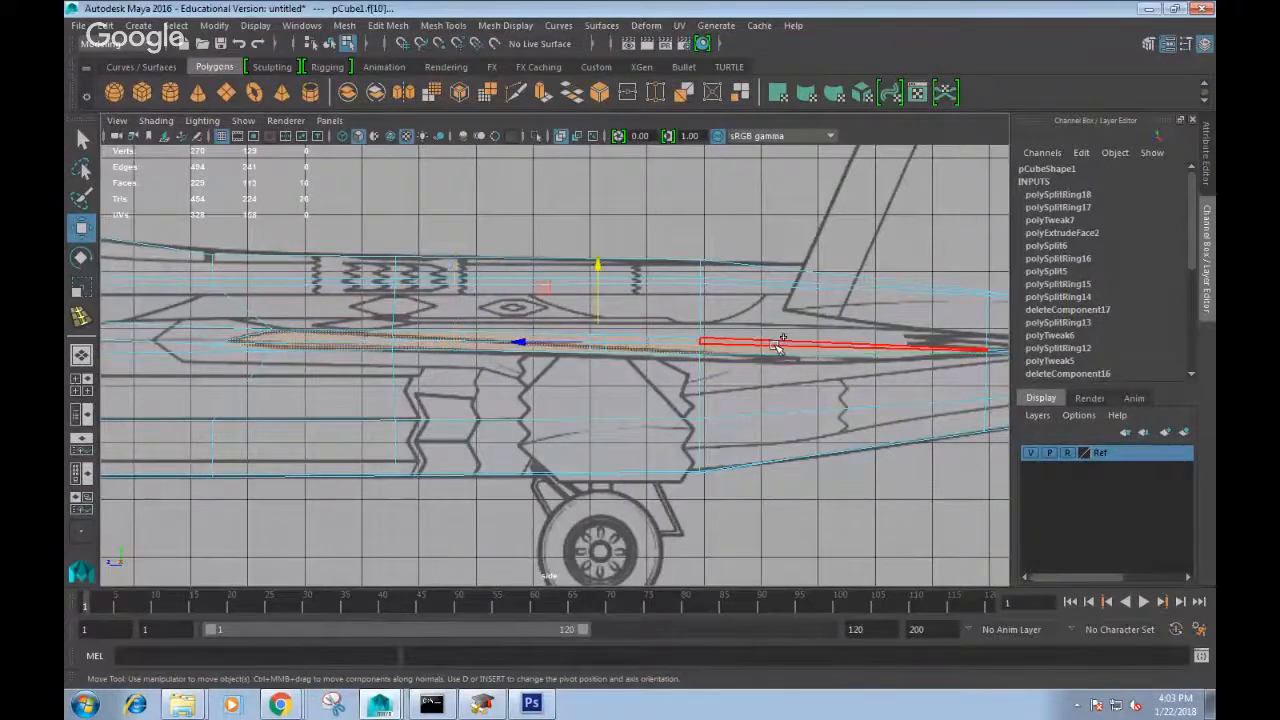
{"action": "scroll", "coordinate": [780, 348], "scroll_direction": "down", "scroll_amount": 2}
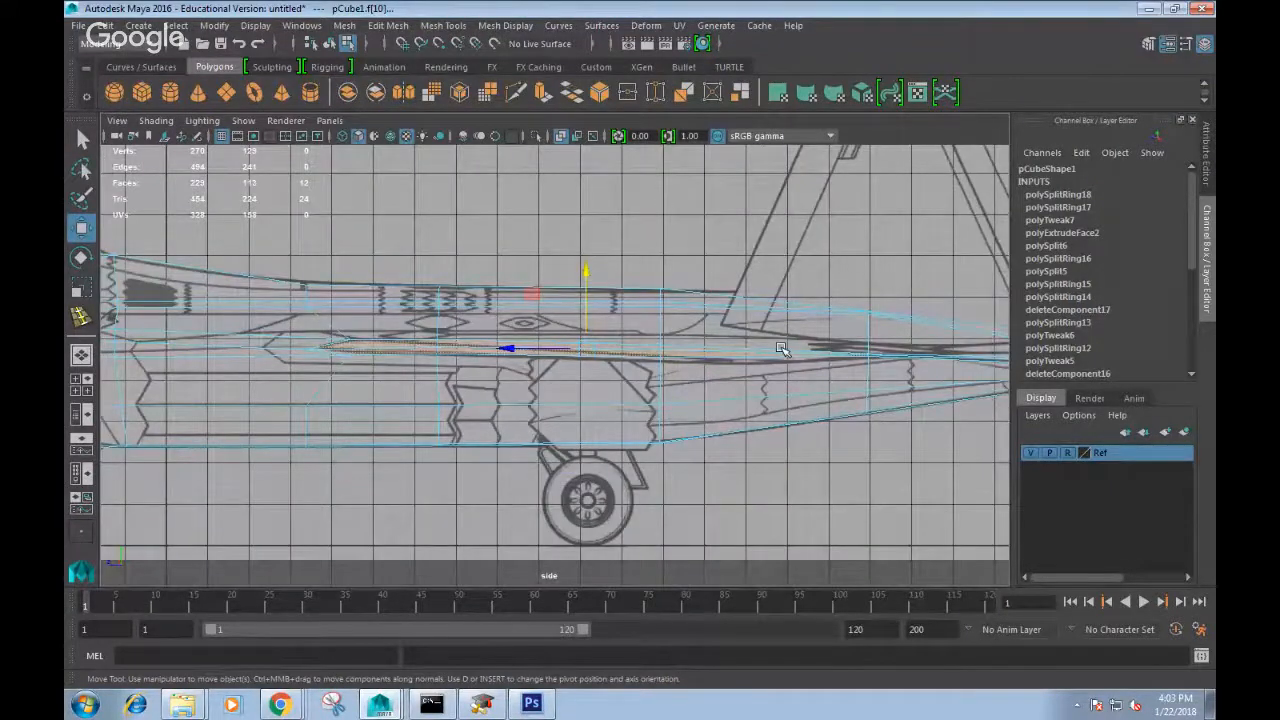
Examine the selected wing-root faces on the fuselage side from several angles in the perspective view.
{"action": "key", "text": "space"}
{"action": "left_click_drag", "start_coordinate": [779, 346], "coordinate": [860, 401]}
{"action": "key", "text": "e"}
{"action": "key", "text": "r"}
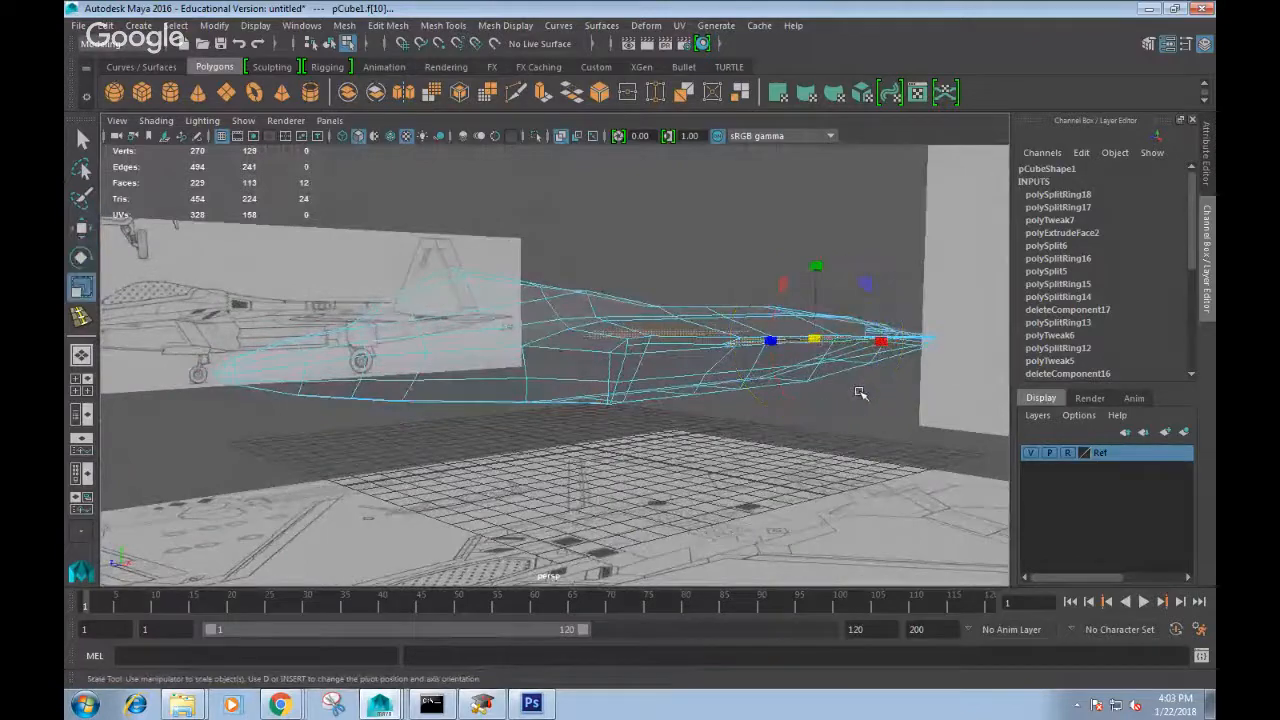
{"action": "left_click_drag", "start_coordinate": [885, 368], "coordinate": [771, 366], "text": "alt"}
{"action": "key", "text": "space"}
{"action": "key", "text": "space"}
{"action": "left_click_drag", "start_coordinate": [823, 400], "coordinate": [819, 415], "text": "alt"}
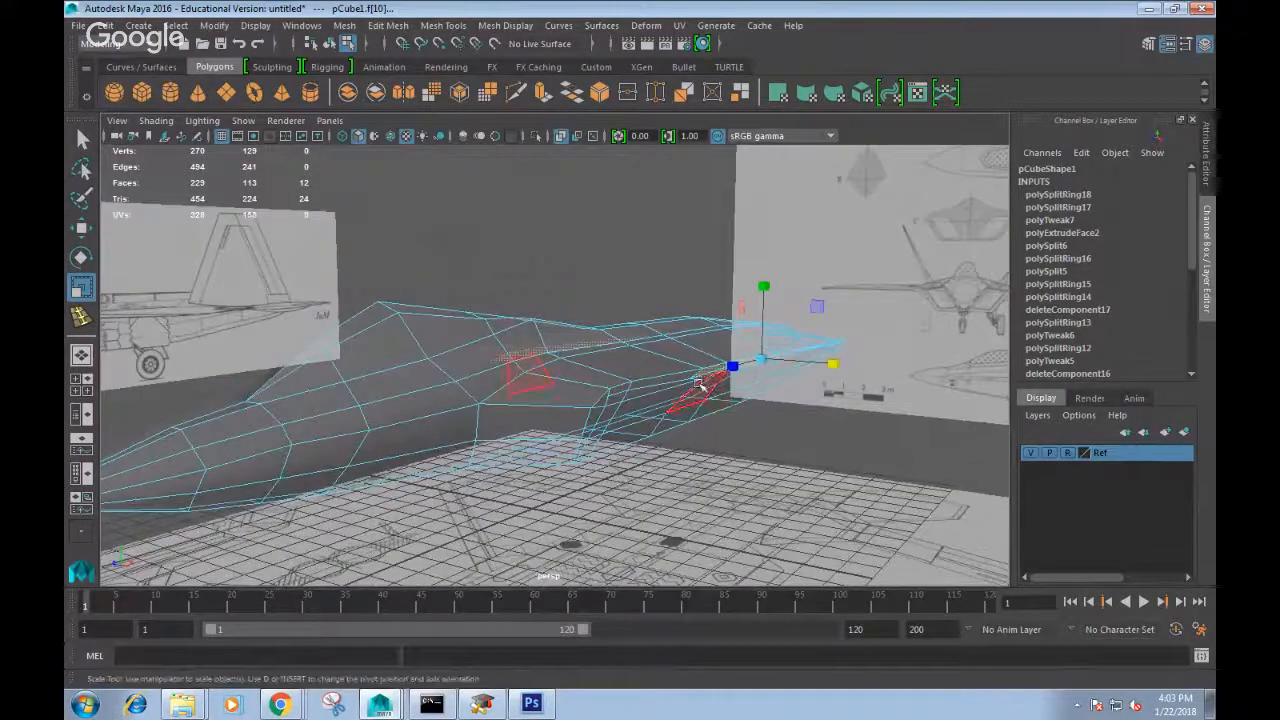
Extrude the selected wing-root faces outward to a Local Translate Z of 9.438, towards the wing tip on the top blueprint.
{"action": "right_click_drag", "start_coordinate": [720, 372], "coordinate": [795, 395], "text": "shift"}
{"action": "left_click_drag", "start_coordinate": [780, 390], "coordinate": [740, 405], "text": "alt"}
{"action": "left_click", "coordinate": [740, 450]}
{"action": "key", "text": "space"}
{"action": "key", "text": "ctrl+z"}
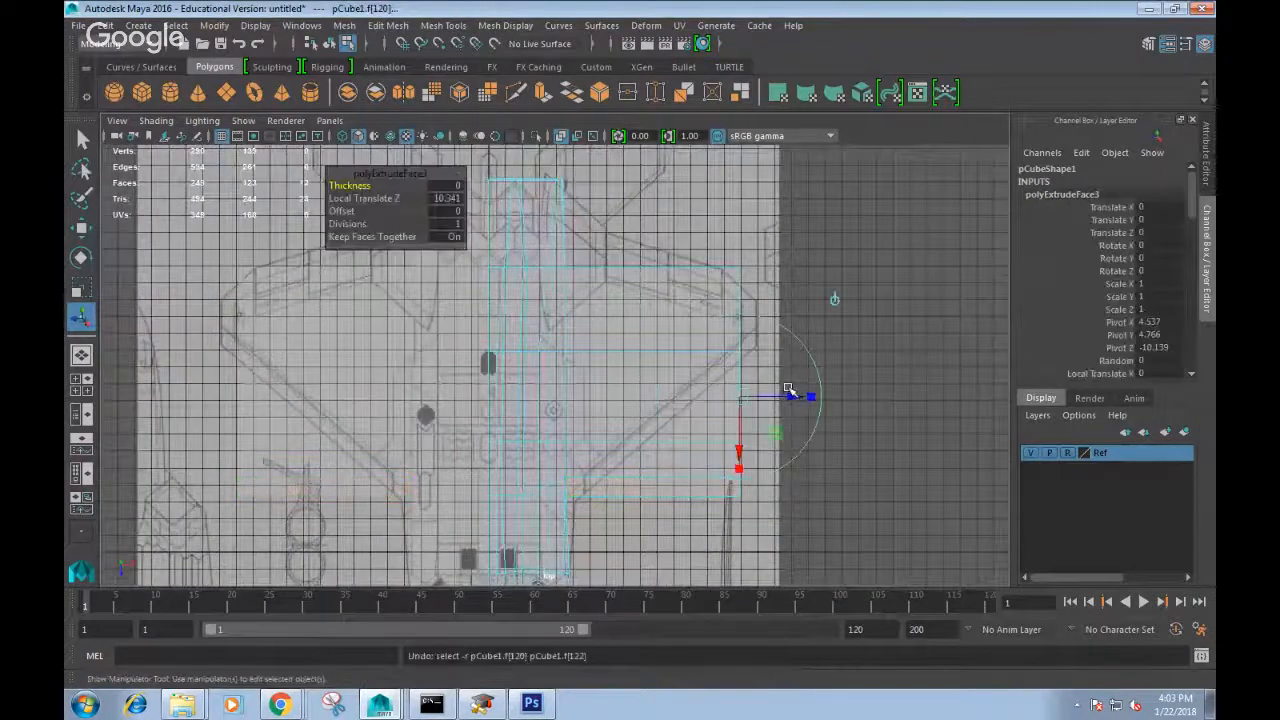
{"action": "mouse_move", "coordinate": [731, 388]}
{"action": "middle_mouse_down", "text": "alt"}
{"action": "mouse_move", "coordinate": [728, 347]}
{"action": "mouse_move", "coordinate": [724, 368]}
{"action": "middle_mouse_up", "text": "alt"}
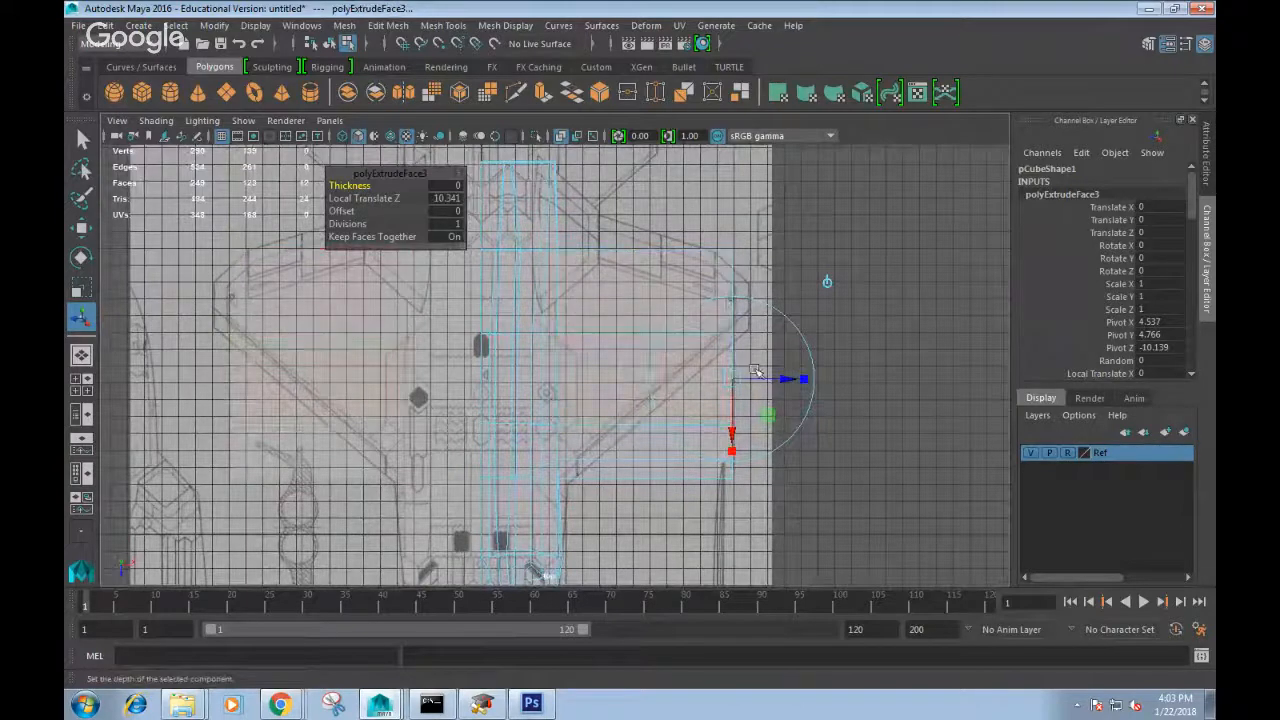
{"action": "mouse_move", "coordinate": [777, 378]}
{"action": "left_mouse_down"}
{"action": "mouse_move", "coordinate": [794, 380]}
{"action": "mouse_move", "coordinate": [766, 381]}
{"action": "left_mouse_up"}
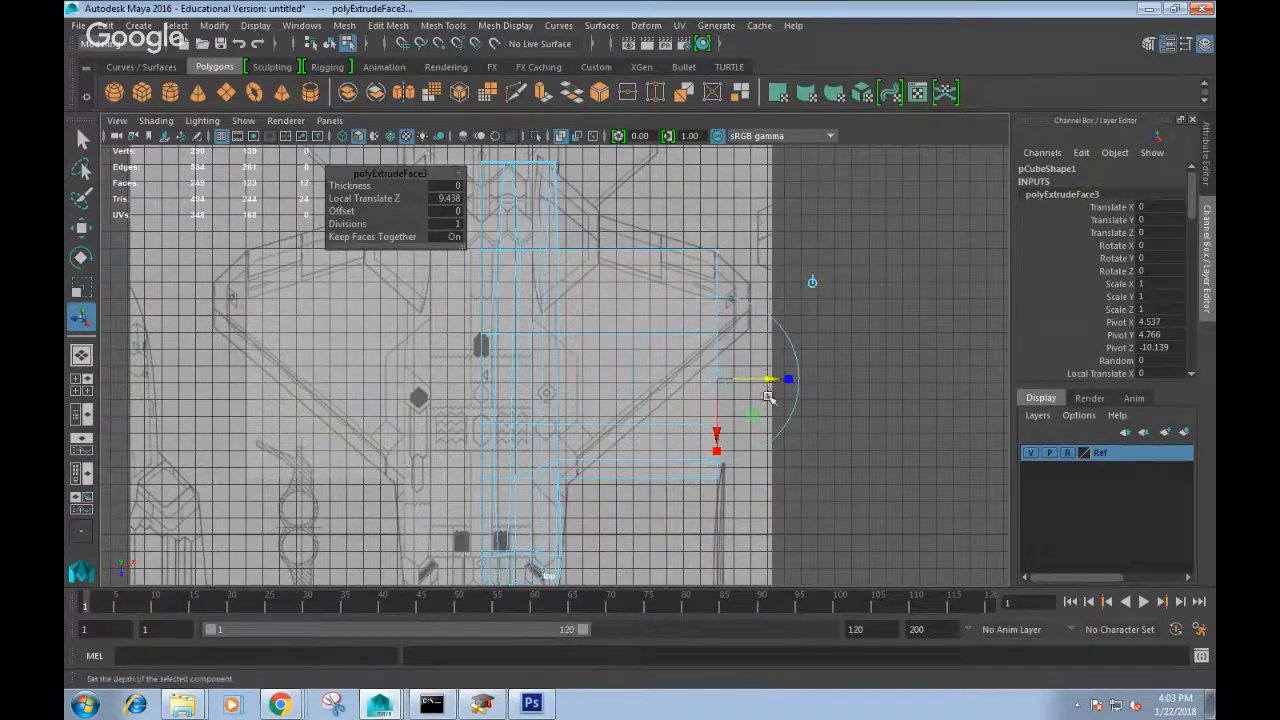
Scale the extruded end faces shorter lengthwise and move them rearward to match the wing tip in the top blueprint.
{"action": "left_click_drag", "start_coordinate": [718, 456], "coordinate": [720, 428]}
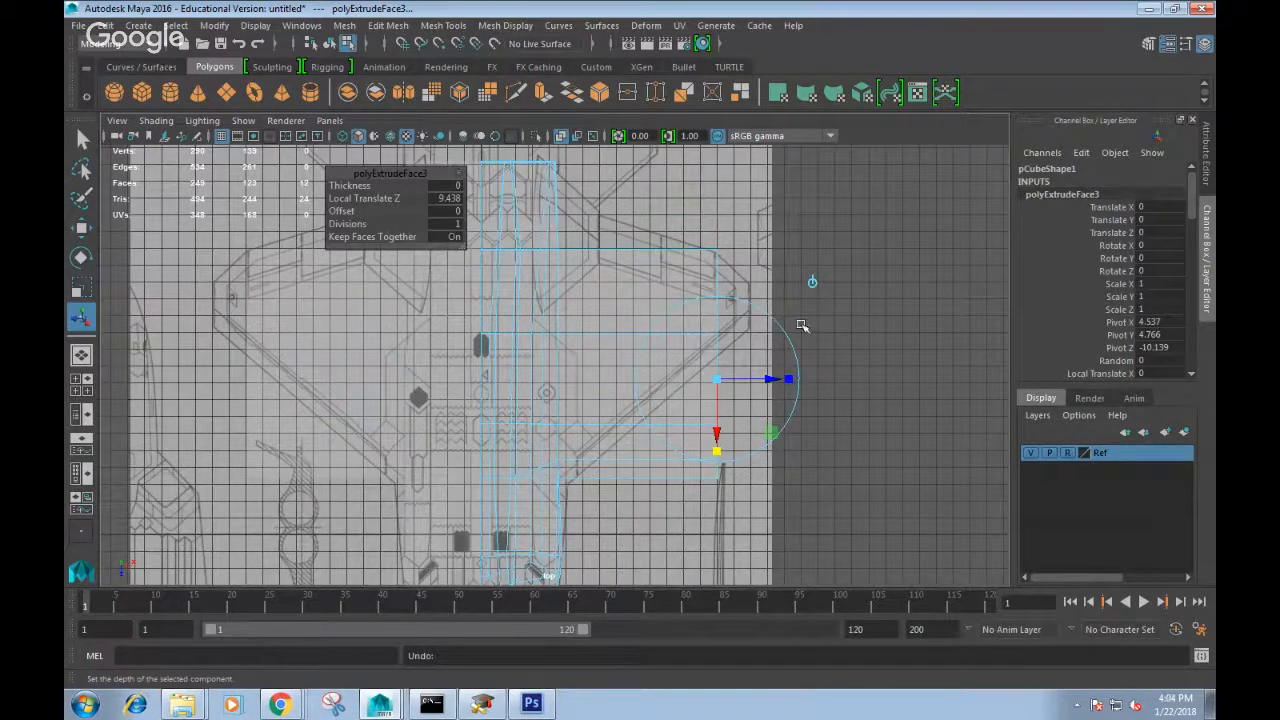
{"action": "key", "text": "r"}
{"action": "mouse_move", "coordinate": [718, 436]}
{"action": "left_mouse_down"}
{"action": "mouse_move", "coordinate": [723, 391]}
{"action": "mouse_move", "coordinate": [715, 432]}
{"action": "mouse_move", "coordinate": [720, 397]}
{"action": "mouse_move", "coordinate": [720, 417]}
{"action": "left_mouse_up"}
{"action": "key", "text": "w"}
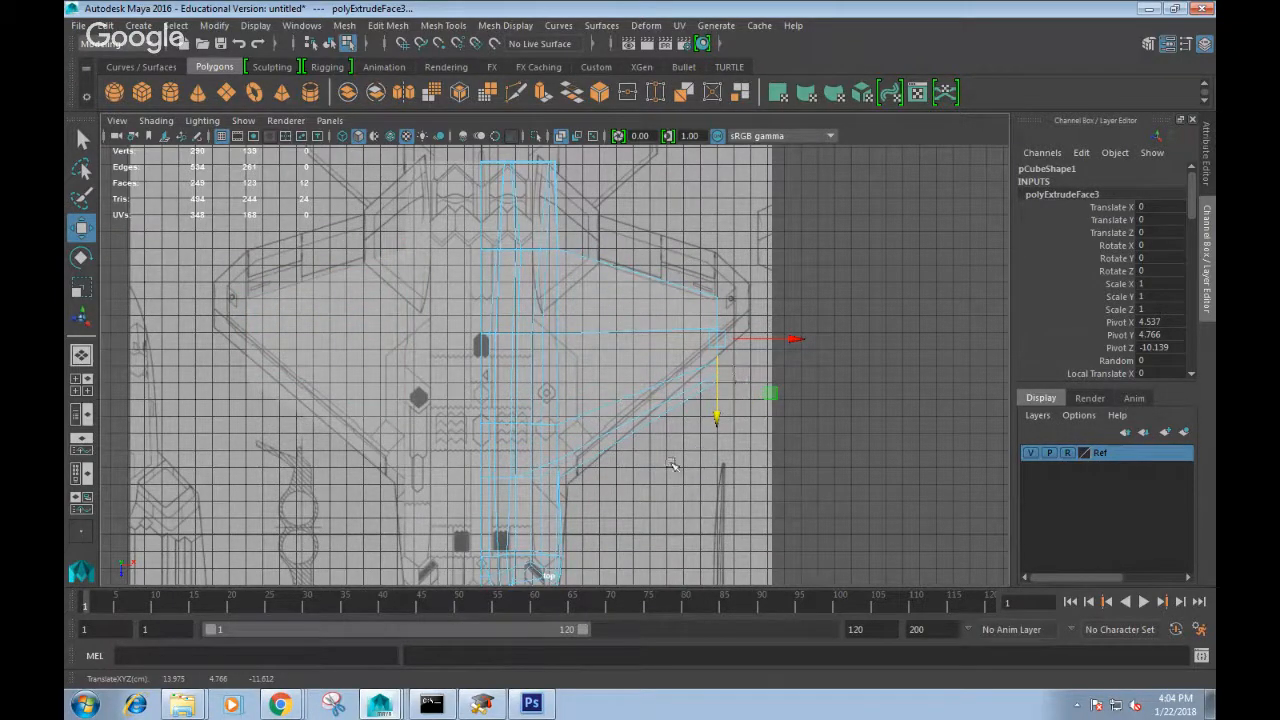
Move the front wing-tip vertices rearward in the top view to bring them onto the swept leading edge.
{"action": "right_click_drag", "start_coordinate": [694, 245], "coordinate": [623, 266]}
{"action": "left_click", "coordinate": [708, 378]}
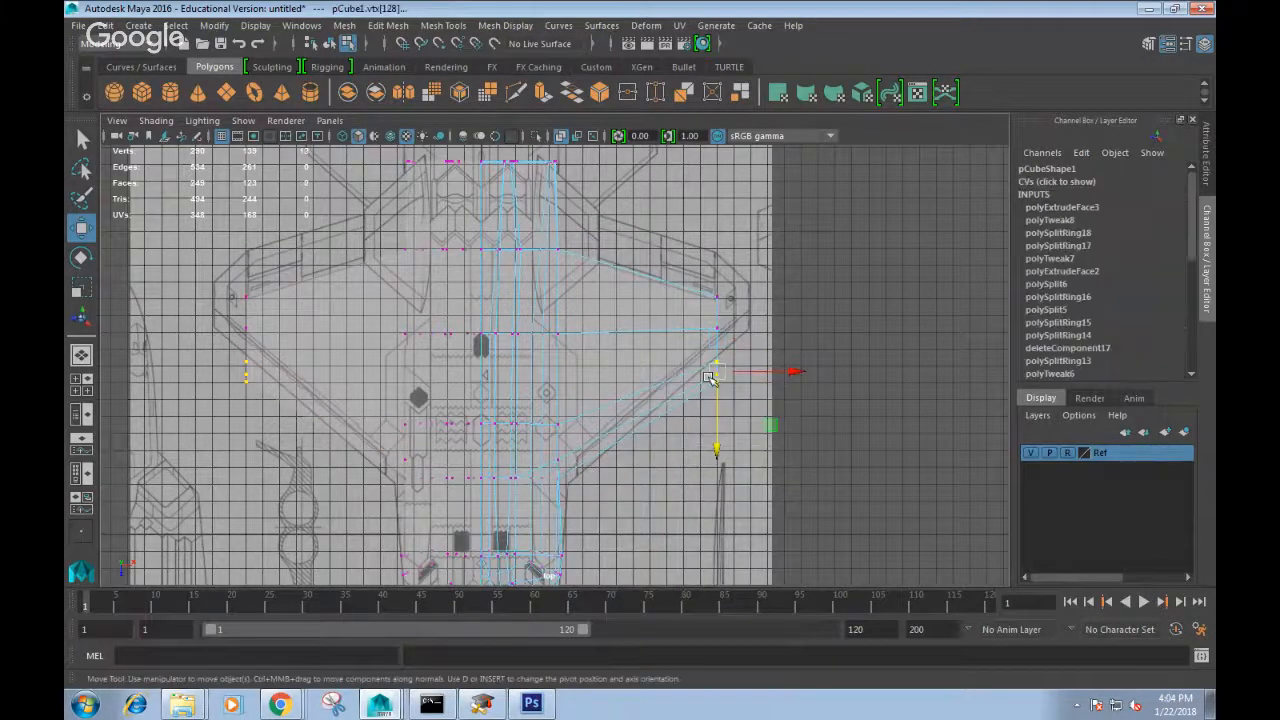
{"action": "left_click_drag", "start_coordinate": [718, 452], "coordinate": [718, 432]}
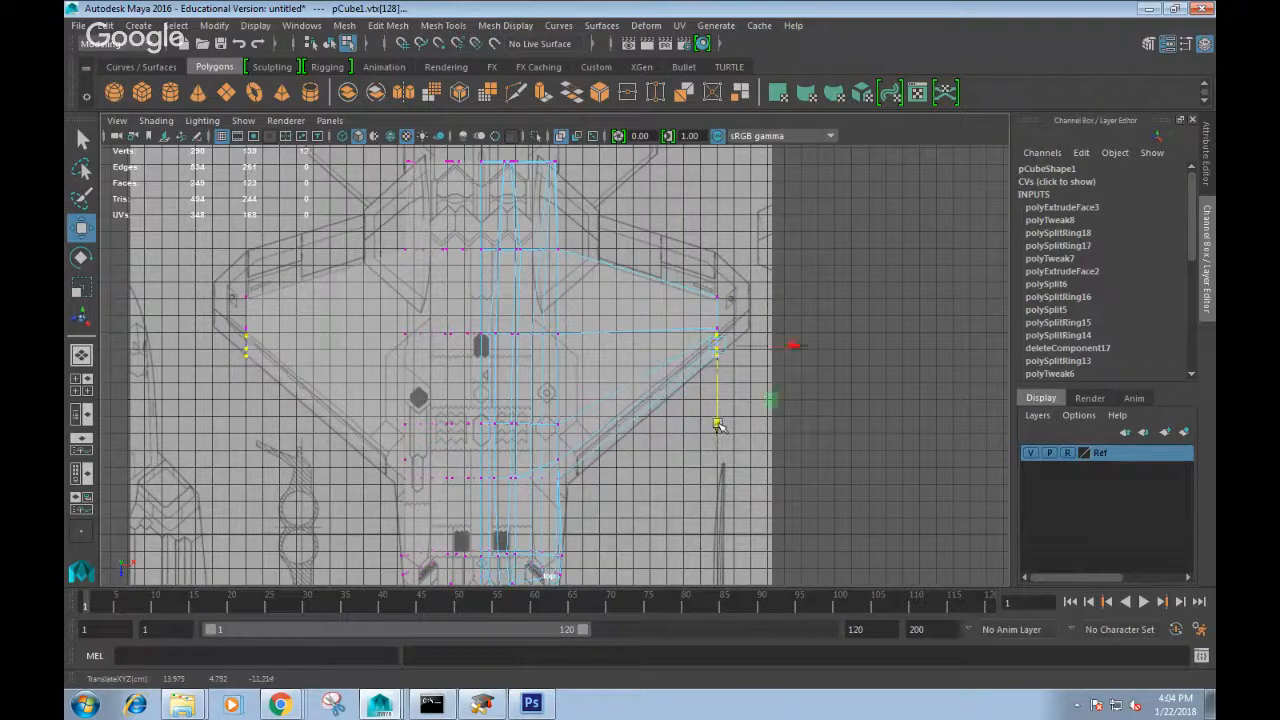
Reposition the front wing-root vertices in the top view to line up with where the leading edge meets the fuselage.
{"action": "middle_click_drag", "start_coordinate": [618, 480], "coordinate": [627, 420], "text": "alt"}
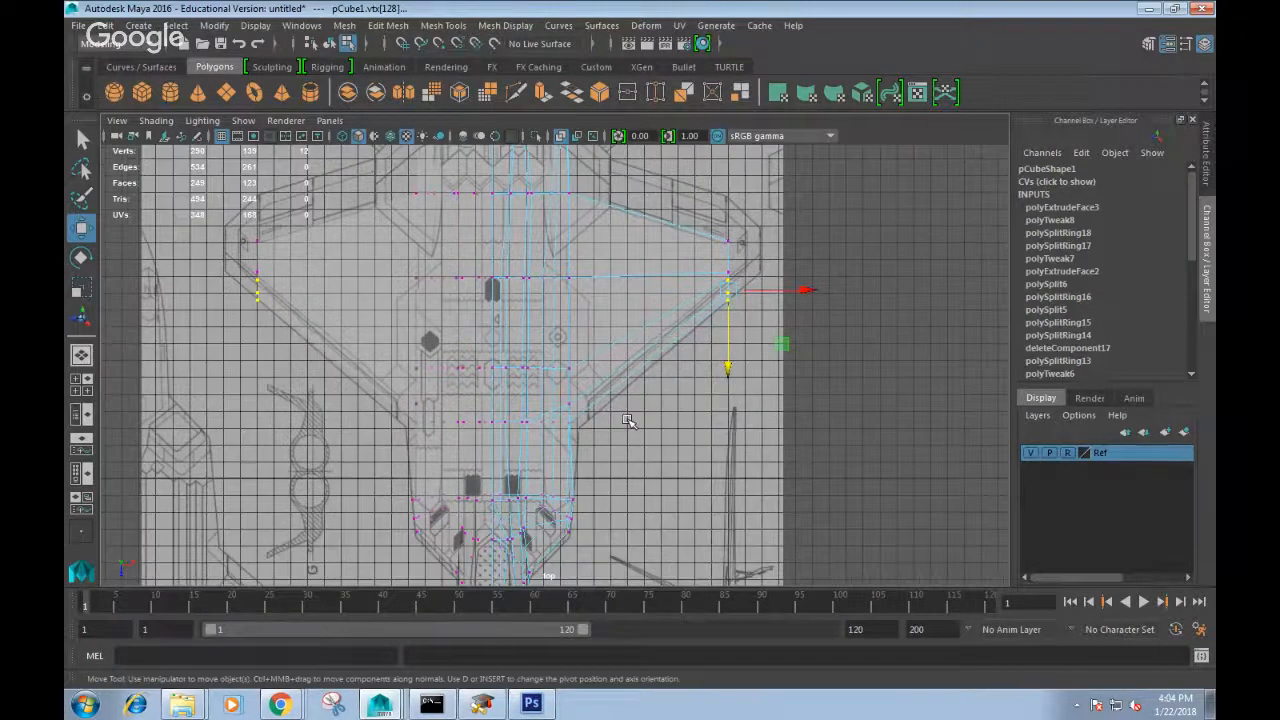
{"action": "scroll", "coordinate": [627, 420], "scroll_direction": "up", "scroll_amount": 1}
{"action": "left_click_drag", "start_coordinate": [561, 398], "coordinate": [632, 485]}
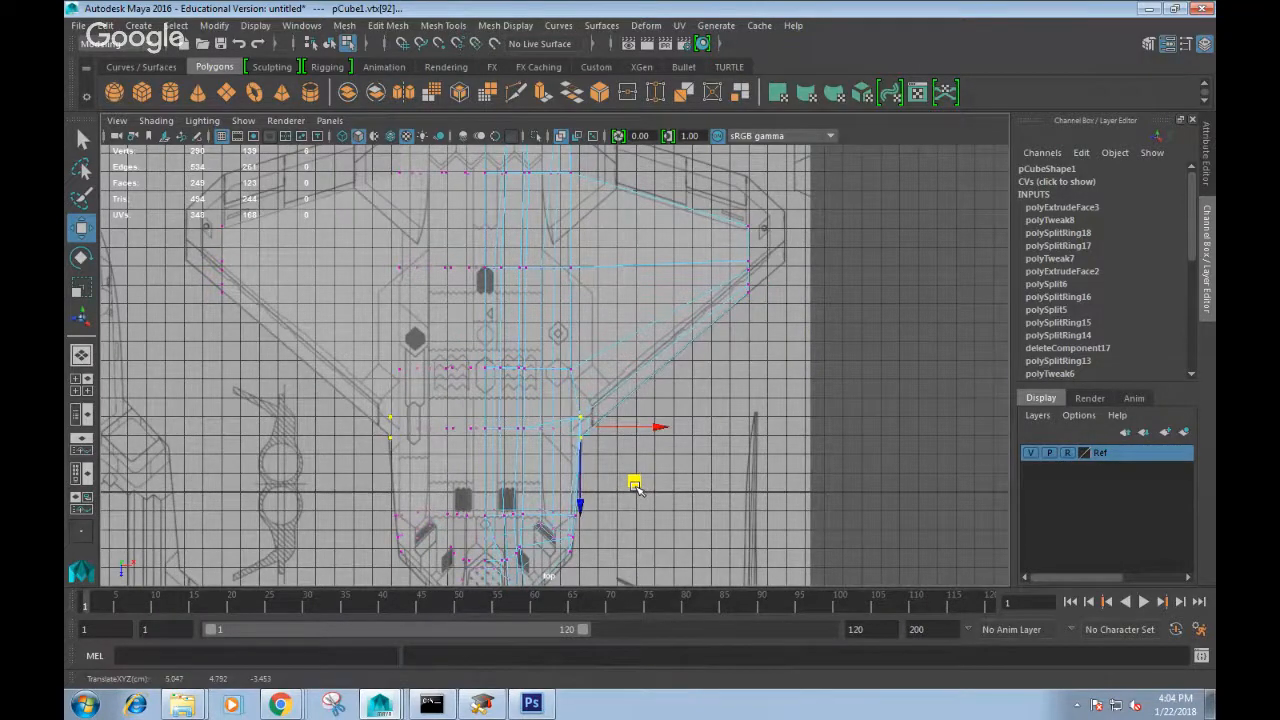
{"action": "scroll", "coordinate": [634, 484], "scroll_direction": "up", "scroll_amount": 3}
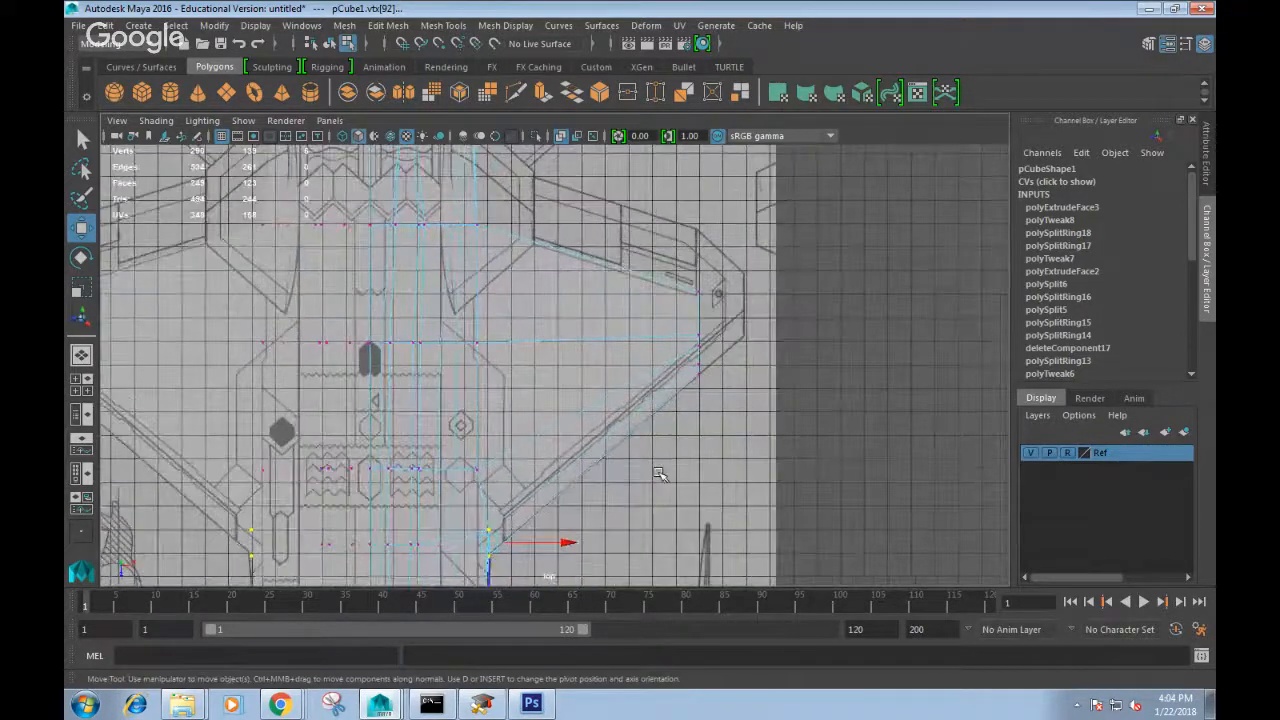
Select the wing-tip end vertices in the perspective view and scale them down vertically to thin the tip.
{"action": "key", "text": "space"}
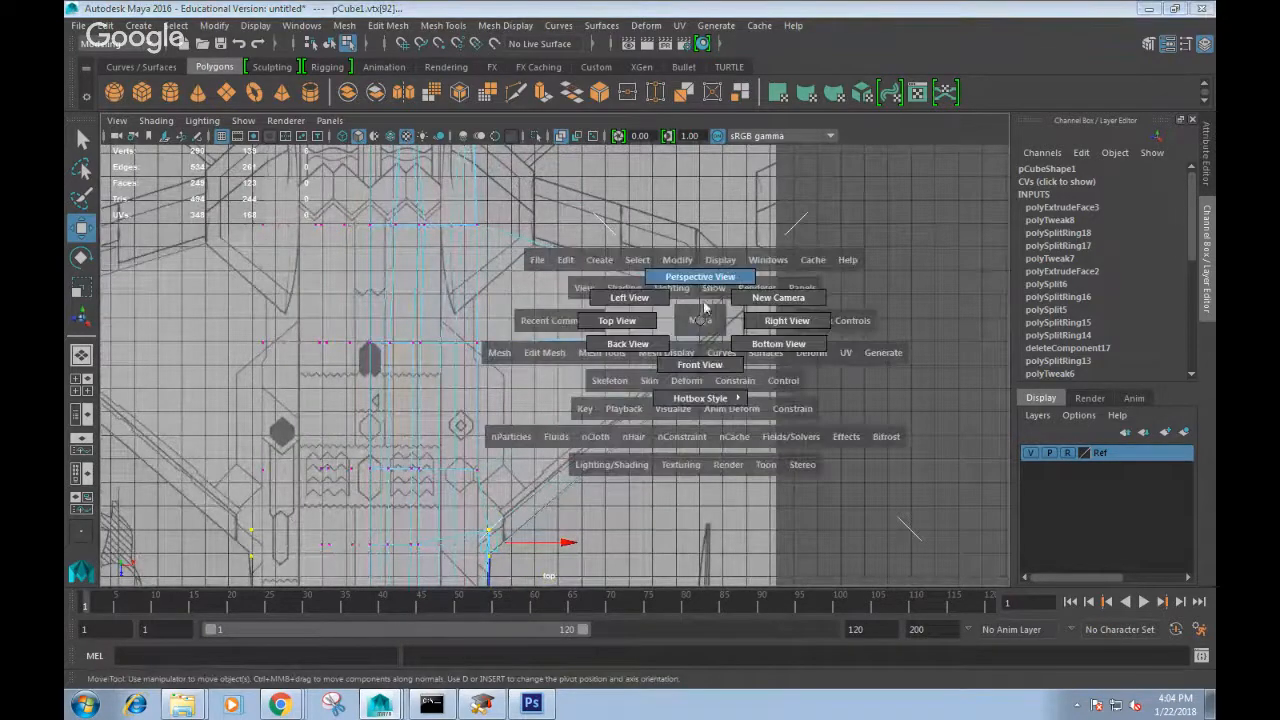
{"action": "left_click_drag", "start_coordinate": [724, 320], "coordinate": [743, 383]}
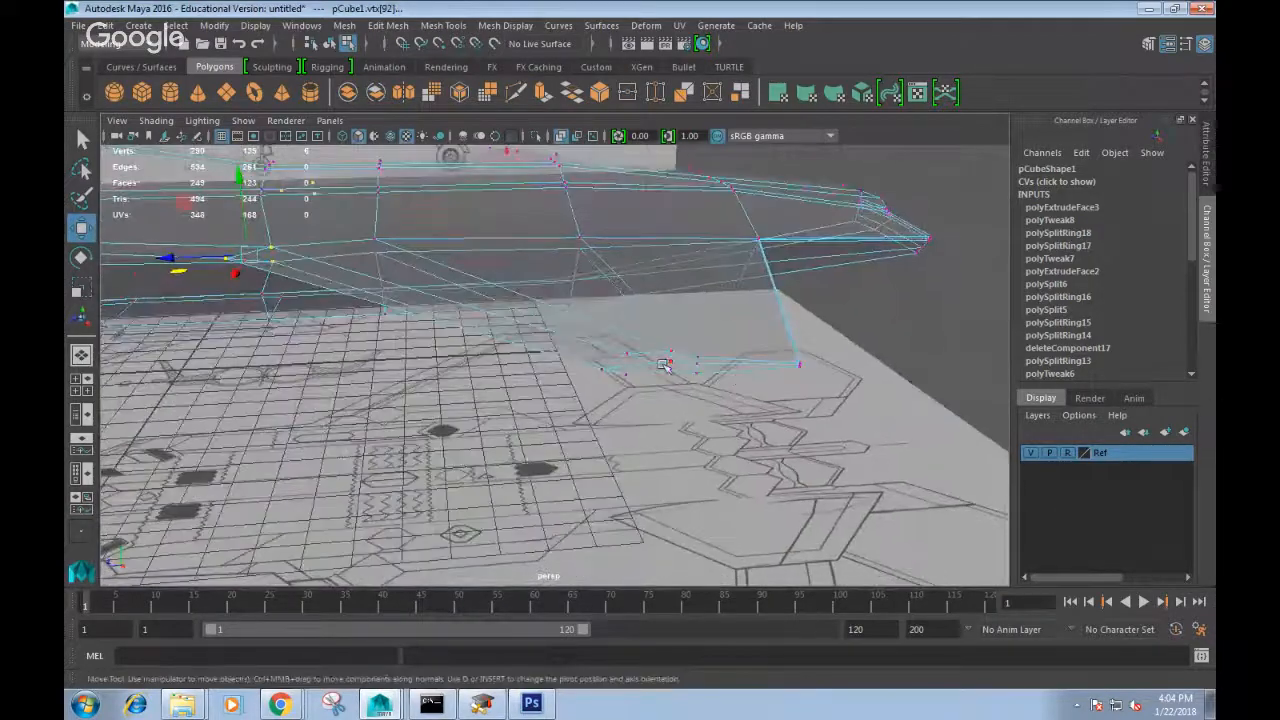
{"action": "right_click_drag", "start_coordinate": [642, 243], "coordinate": [643, 305]}
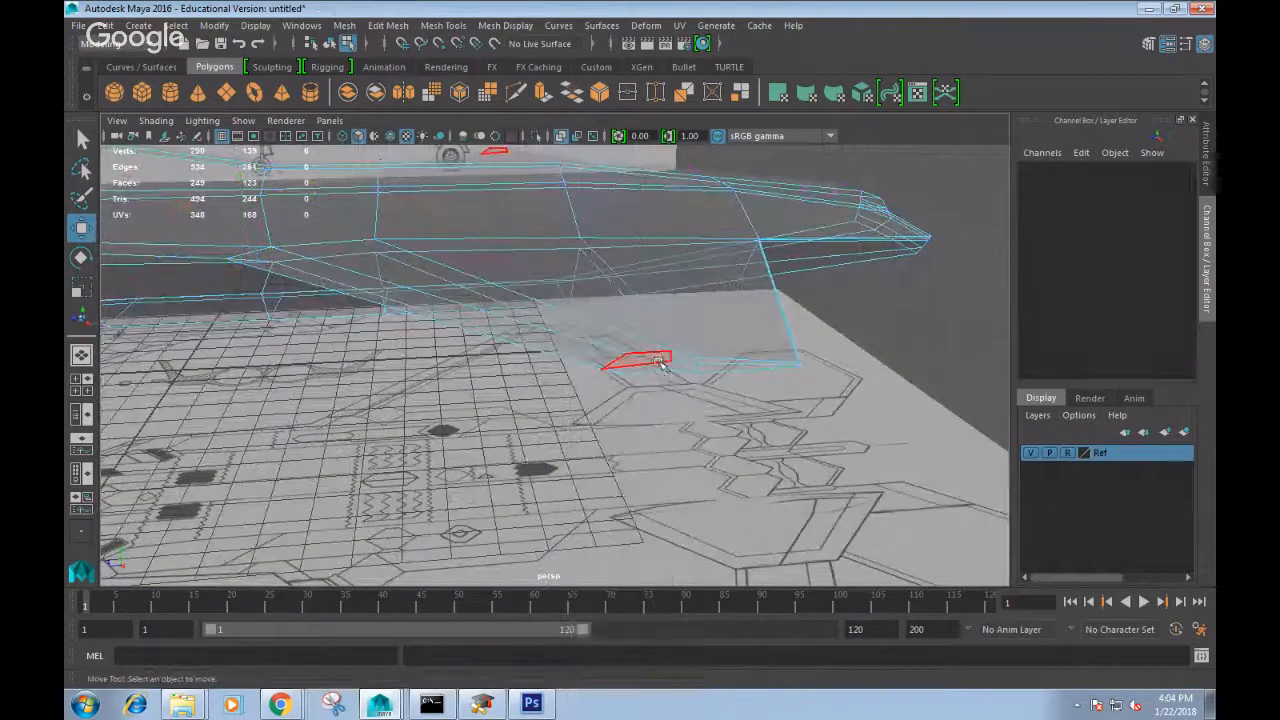
{"action": "left_click", "coordinate": [656, 360]}
{"action": "left_click_drag", "start_coordinate": [639, 313], "coordinate": [639, 316]}
{"action": "left_click_drag", "start_coordinate": [795, 385], "coordinate": [809, 371], "text": "alt"}
{"action": "right_click_drag", "start_coordinate": [777, 243], "coordinate": [729, 243]}
{"action": "left_click_drag", "start_coordinate": [818, 369], "coordinate": [866, 396], "text": "alt"}
{"action": "key", "text": "e"}
{"action": "key", "text": "r"}
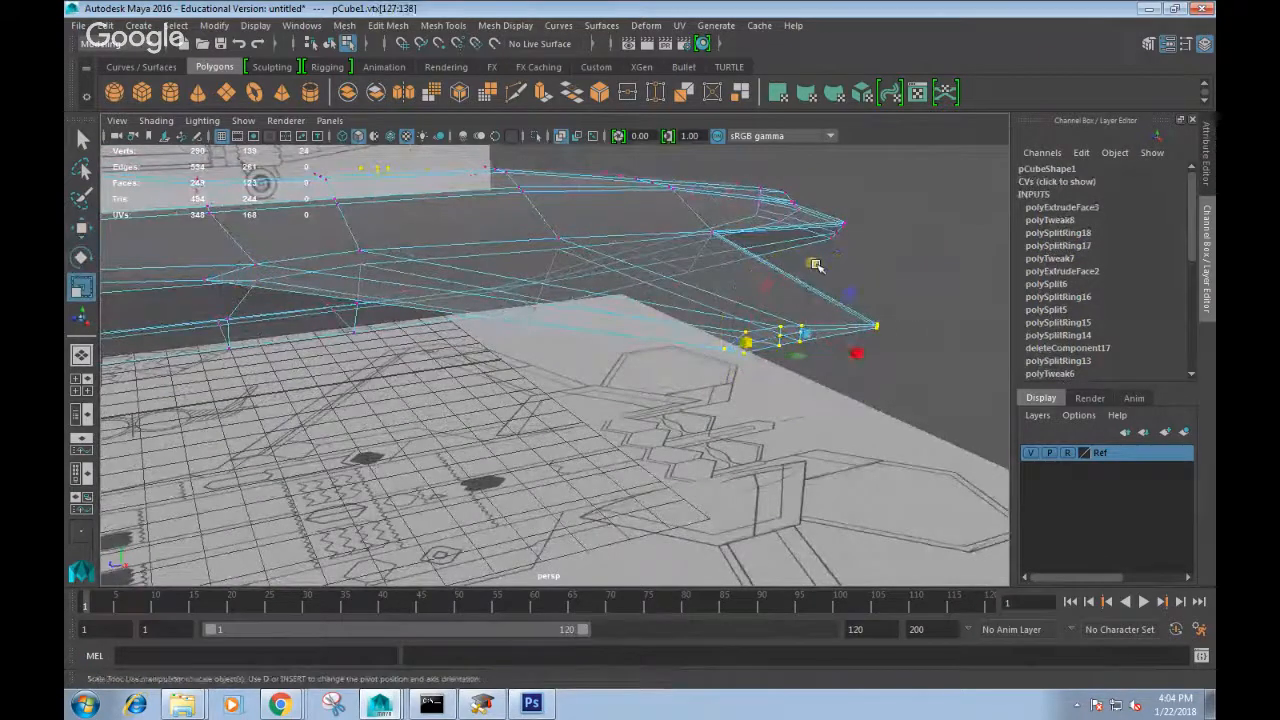
{"action": "left_click_drag", "start_coordinate": [814, 266], "coordinate": [806, 360]}
Scale and raise the front wing-root vertices vertically in the front view to match the blueprint's wing thickness.
{"action": "left_click_drag", "start_coordinate": [588, 356], "coordinate": [665, 352], "text": "alt"}
{"action": "key", "text": "space"}
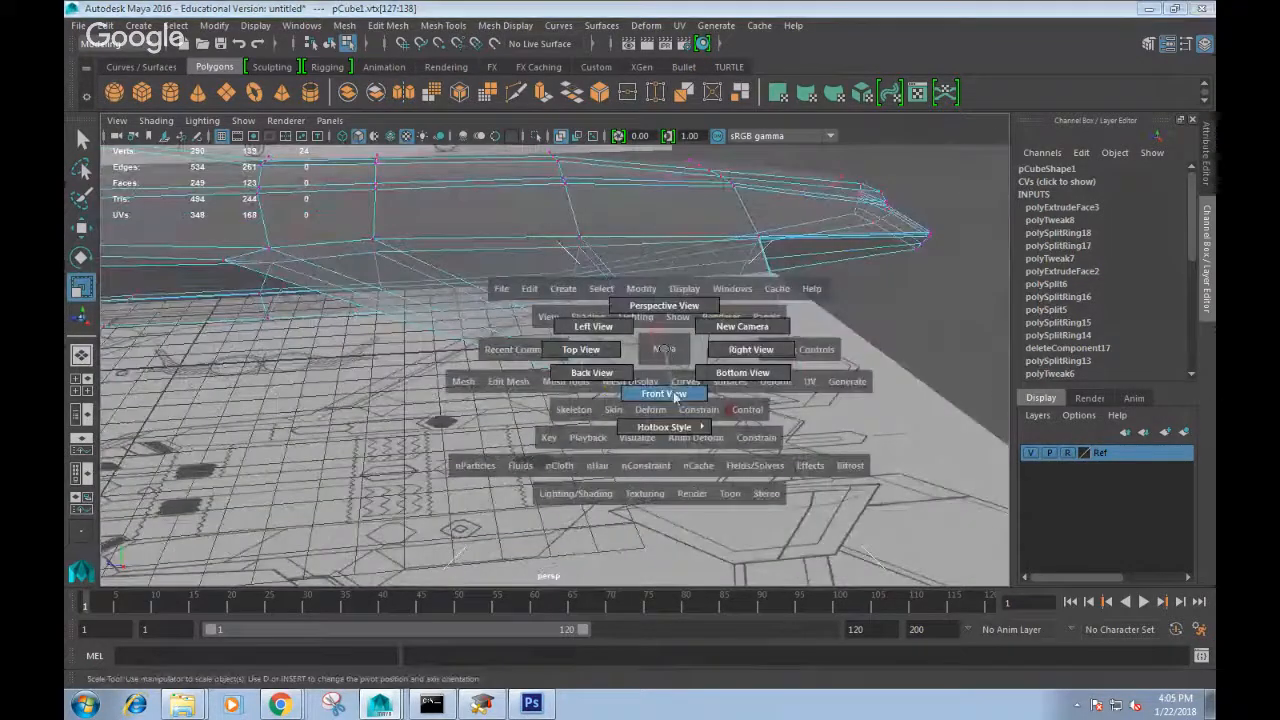
{"action": "left_click", "coordinate": [675, 397]}
{"action": "scroll", "coordinate": [559, 357], "scroll_direction": "up", "scroll_amount": 5}
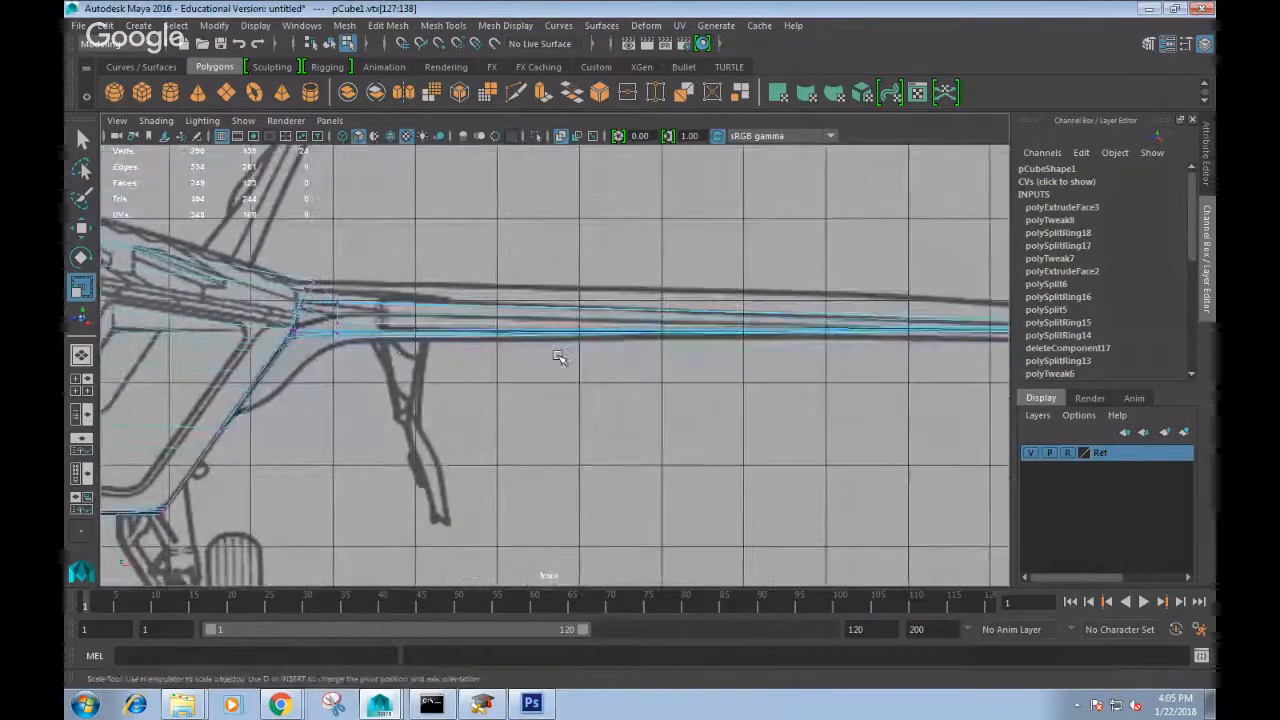
{"action": "scroll", "coordinate": [600, 362], "scroll_direction": "down", "scroll_amount": 4}
{"action": "scroll", "coordinate": [643, 366], "scroll_direction": "up", "scroll_amount": 1}
{"action": "middle_click_drag", "start_coordinate": [912, 396], "coordinate": [651, 371], "text": "alt"}
{"action": "middle_click_drag", "start_coordinate": [332, 316], "coordinate": [651, 346], "text": "alt"}
{"action": "scroll", "coordinate": [631, 346], "scroll_direction": "up", "scroll_amount": 4}
{"action": "left_click_drag", "start_coordinate": [617, 422], "coordinate": [578, 221]}
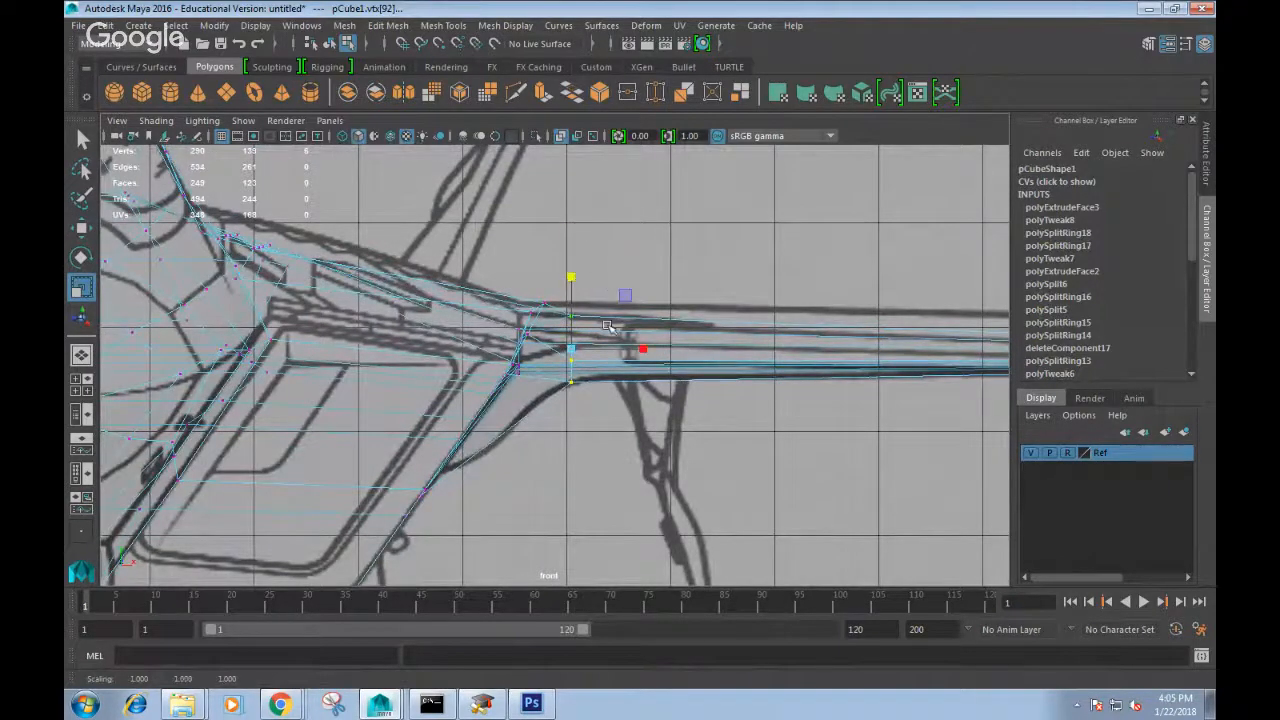
{"action": "key", "text": "w"}
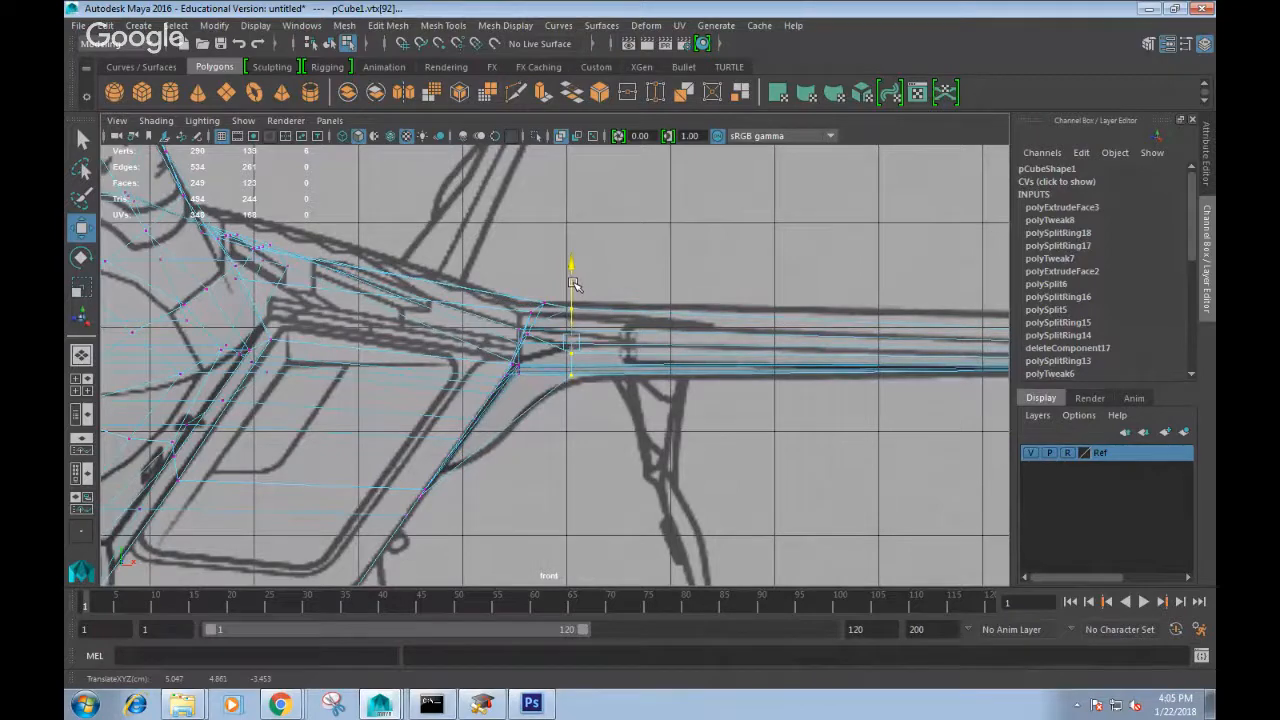
Check the wing's thickness and tip outline against the front and top blueprints.
{"action": "middle_click_drag", "start_coordinate": [770, 405], "coordinate": [614, 377], "text": "alt"}
{"action": "mouse_move", "coordinate": [978, 380]}
{"action": "middle_mouse_down", "text": "alt"}
{"action": "mouse_move", "coordinate": [506, 380]}
{"action": "mouse_move", "coordinate": [883, 377]}
{"action": "mouse_move", "coordinate": [801, 384]}
{"action": "middle_mouse_up", "text": "alt"}
{"action": "middle_click_drag", "start_coordinate": [575, 356], "coordinate": [820, 377], "text": "alt"}
{"action": "scroll", "coordinate": [745, 374], "scroll_direction": "down", "scroll_amount": 4}
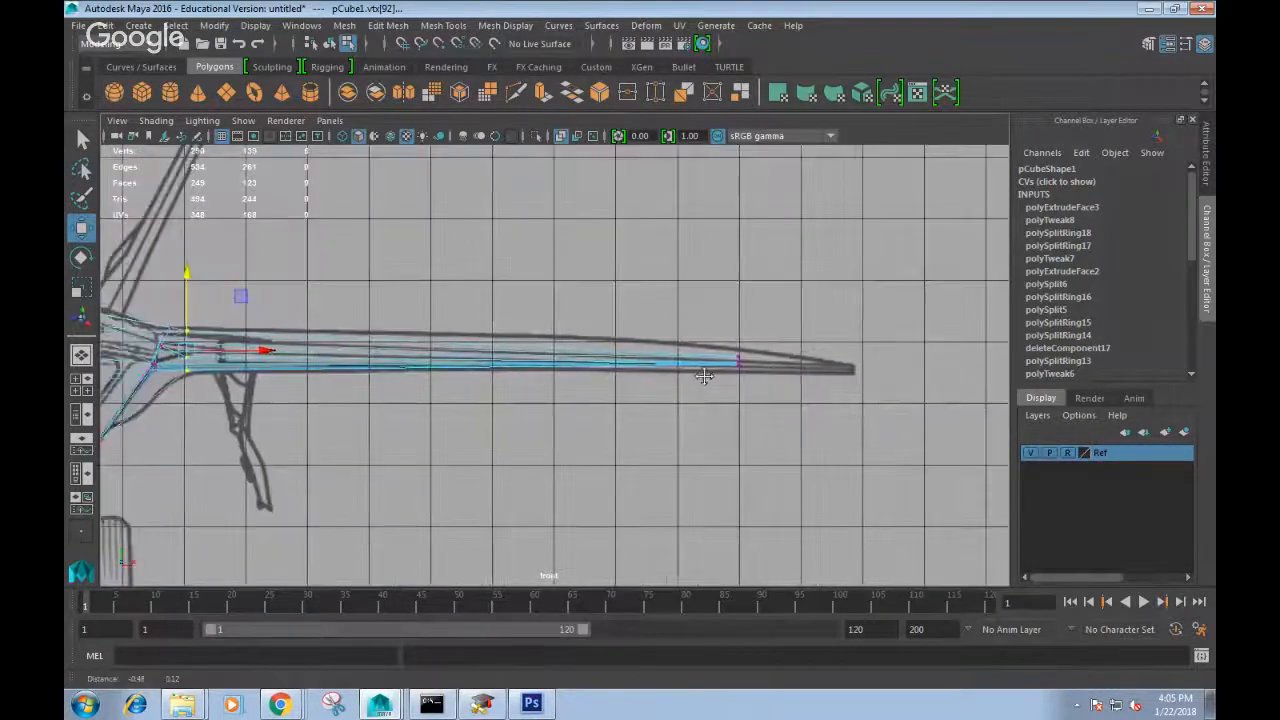
{"action": "middle_click_drag", "start_coordinate": [703, 374], "coordinate": [656, 352], "text": "alt"}
{"action": "scroll", "coordinate": [814, 386], "scroll_direction": "down", "scroll_amount": 3}
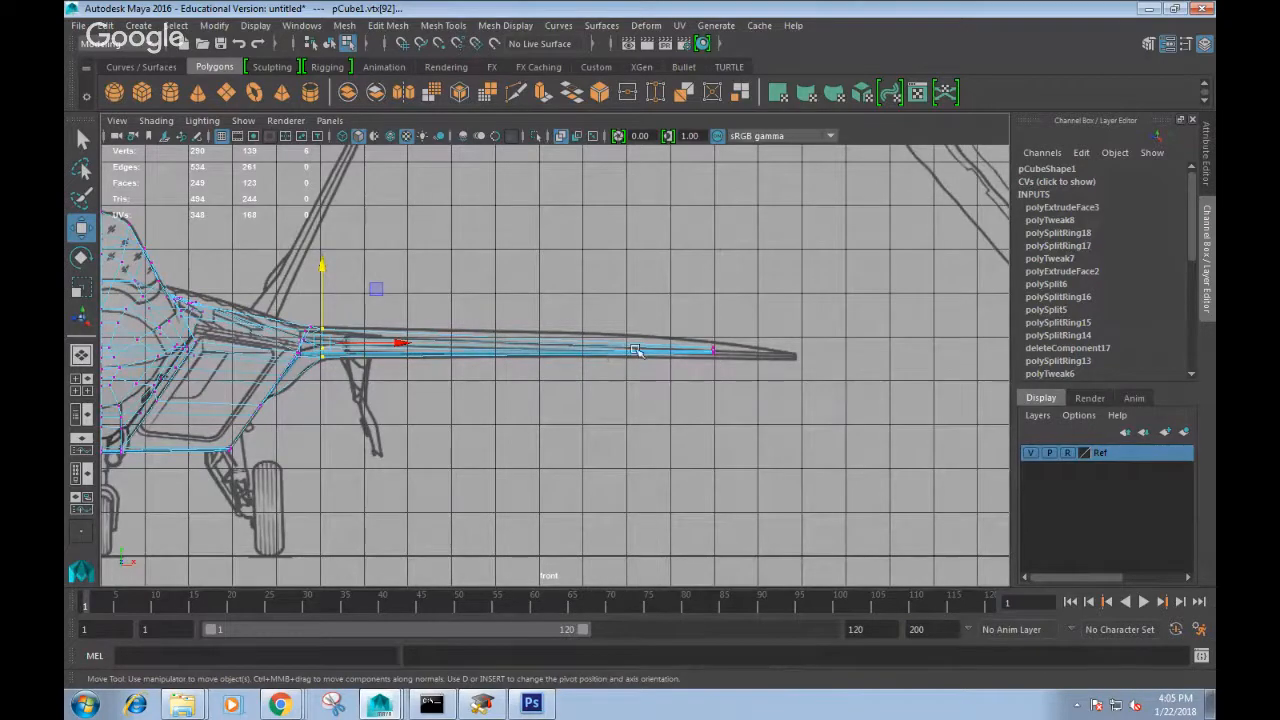
{"action": "key", "text": "space"}
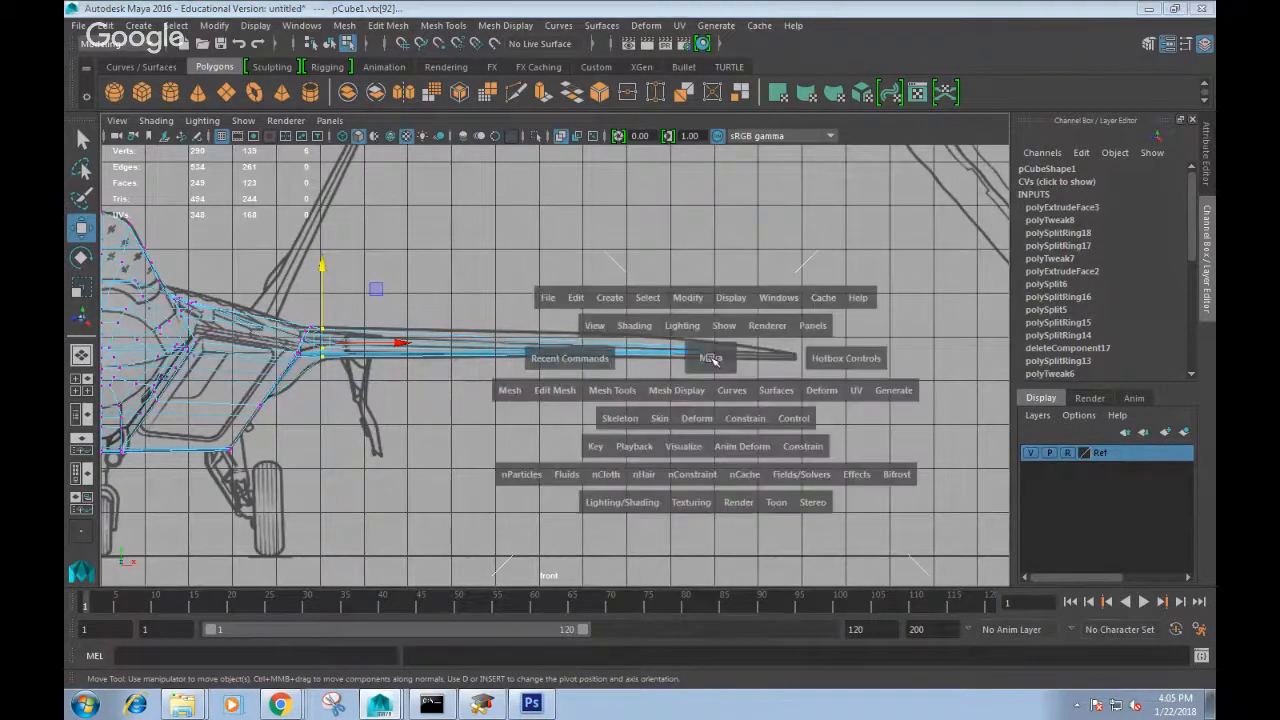
{"action": "left_click_drag", "start_coordinate": [710, 357], "coordinate": [708, 326]}
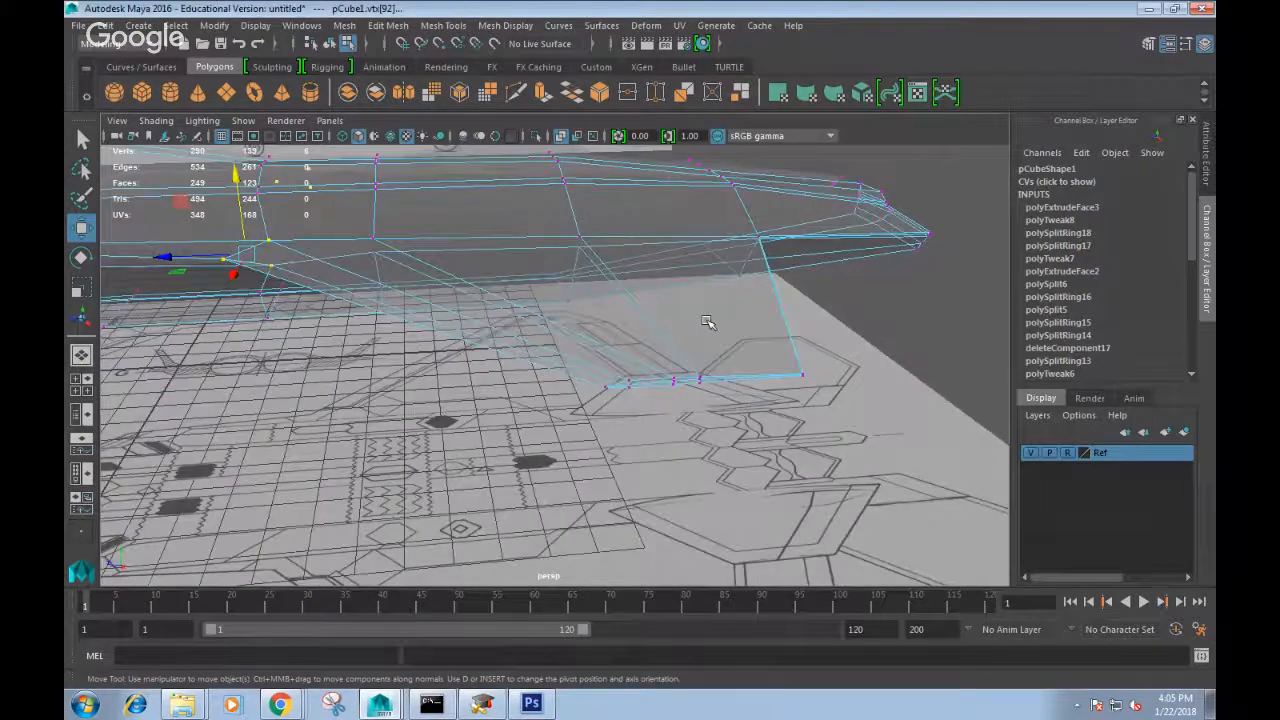
{"action": "left_click_drag", "start_coordinate": [706, 323], "coordinate": [735, 370], "text": "alt"}
{"action": "key", "text": "space"}
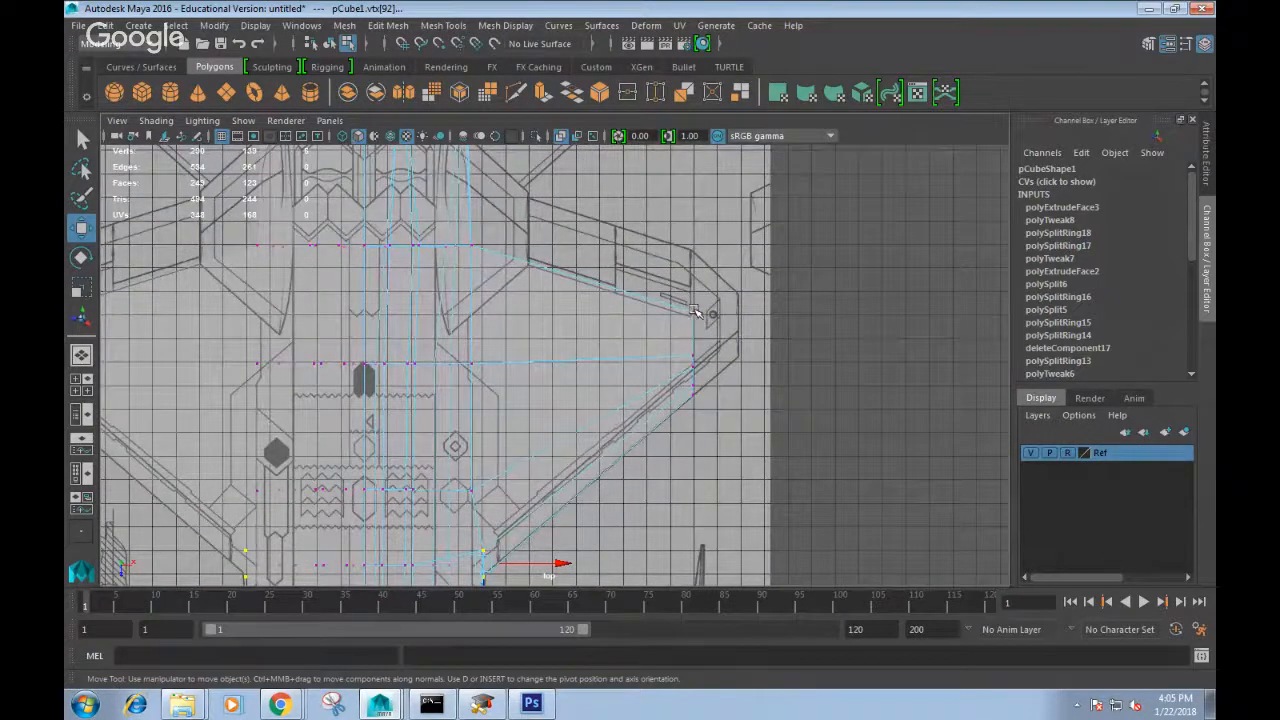
{"action": "scroll", "coordinate": [737, 321], "scroll_direction": "up", "scroll_amount": 1}
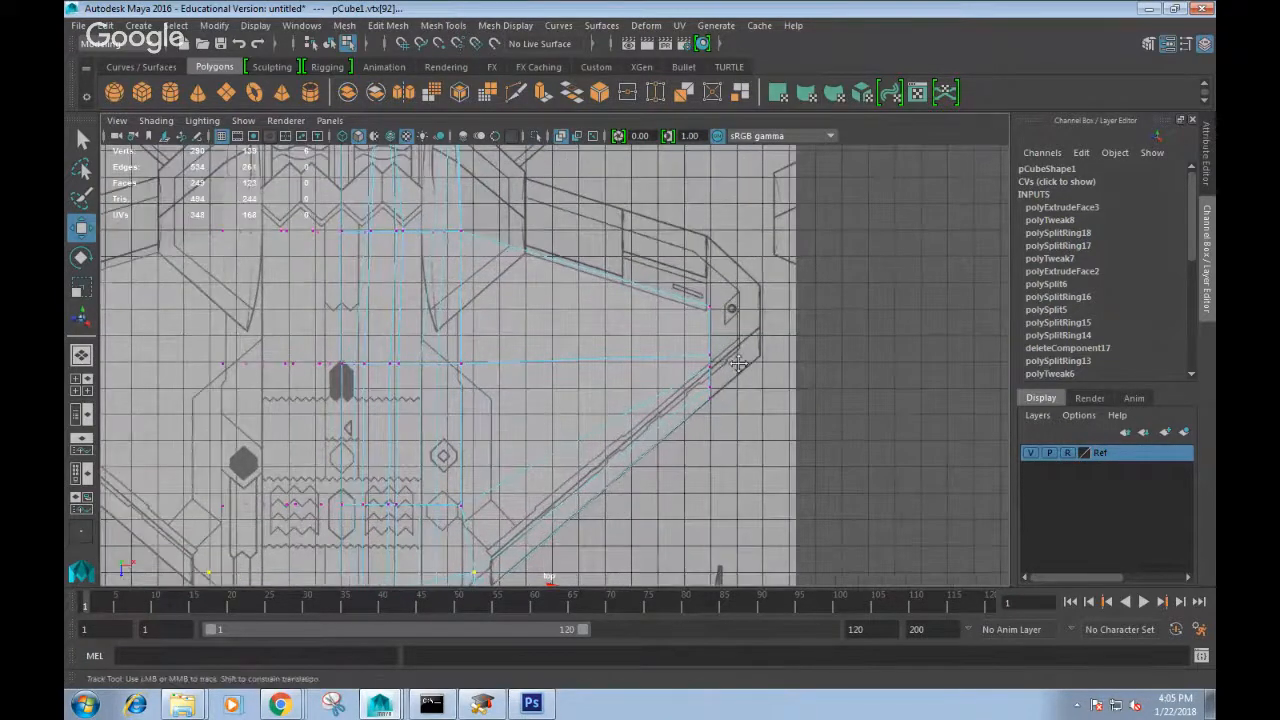
{"action": "middle_click_drag", "start_coordinate": [741, 361], "coordinate": [650, 371], "text": "alt"}
{"action": "left_click", "coordinate": [650, 371], "text": "alt"}
{"action": "key", "text": "space"}
Select all the wing's tip end faces and extrude them outward to the outermost tip edge on the top blueprint.
{"action": "left_click_drag", "start_coordinate": [649, 370], "coordinate": [708, 358]}
{"action": "scroll", "coordinate": [708, 358], "scroll_direction": "up", "scroll_amount": 4}
{"action": "right_click_drag", "start_coordinate": [823, 244], "coordinate": [840, 288]}
{"action": "left_click", "coordinate": [834, 270]}
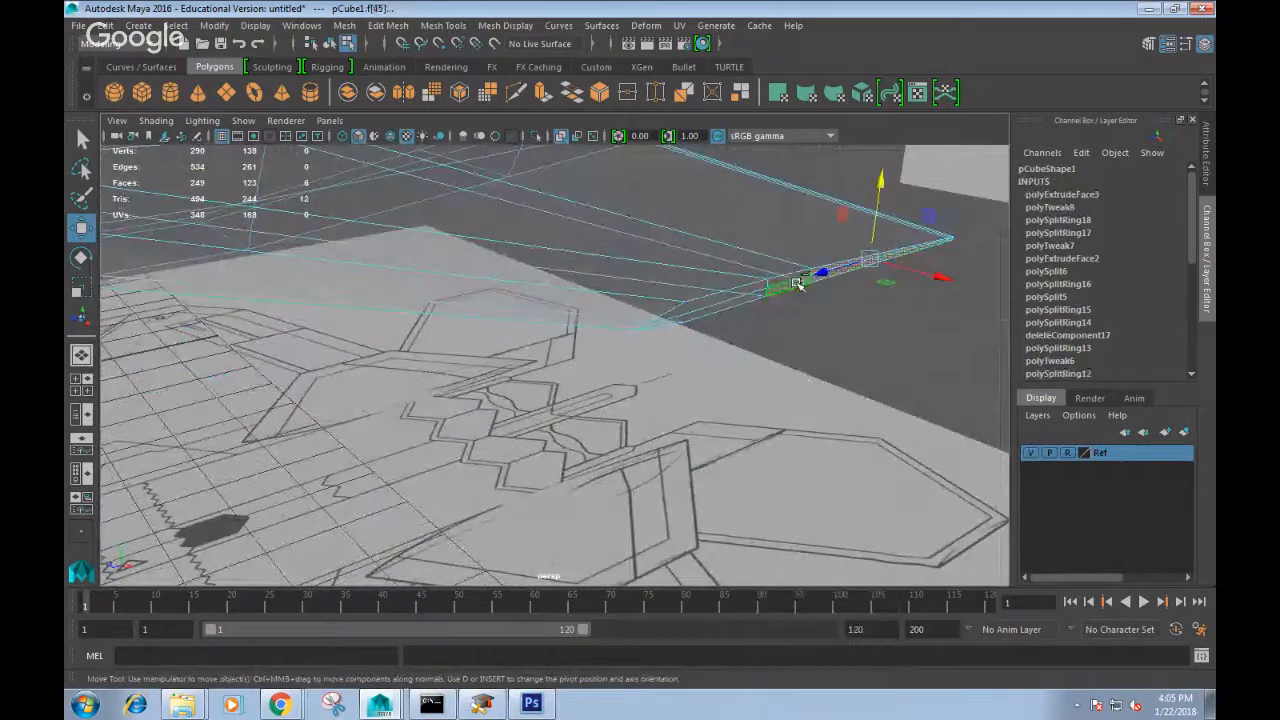
{"action": "double_click", "coordinate": [743, 302], "text": "shift"}
{"action": "right_click_drag", "start_coordinate": [743, 325], "coordinate": [765, 335], "text": "shift"}
{"action": "left_click_drag", "start_coordinate": [797, 331], "coordinate": [930, 355], "text": "alt"}
{"action": "right_click_drag", "start_coordinate": [910, 377], "coordinate": [830, 371], "text": "alt"}
{"action": "mouse_move", "coordinate": [830, 371]}
{"action": "left_mouse_down", "text": "alt"}
{"action": "mouse_move", "coordinate": [866, 380]}
{"action": "mouse_move", "coordinate": [800, 372]}
{"action": "mouse_move", "coordinate": [815, 386]}
{"action": "left_mouse_up", "text": "alt"}
{"action": "key", "text": "space"}
{"action": "middle_click_drag", "start_coordinate": [685, 380], "coordinate": [701, 396], "text": "alt"}
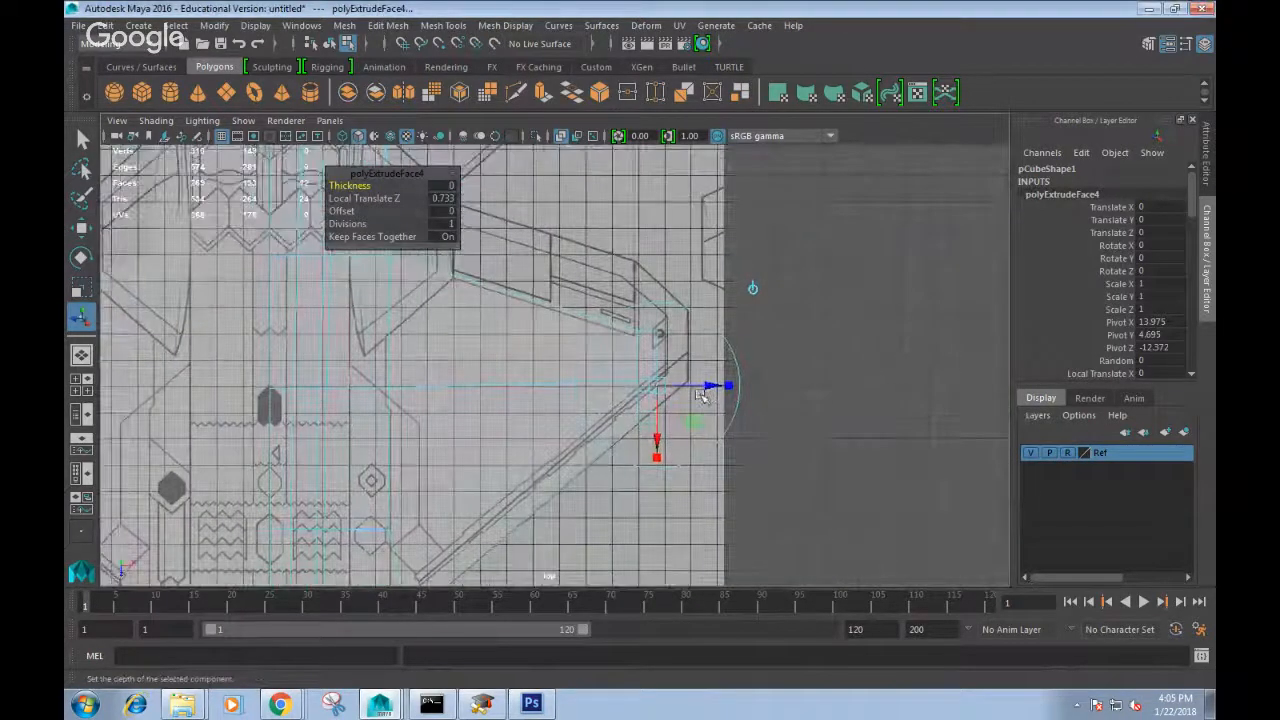
{"action": "left_click_drag", "start_coordinate": [709, 388], "coordinate": [690, 440]}
Move the extruded tip faces rearward and scale them lengthwise to fit the short tip edge in the top blueprint.
{"action": "key", "text": "w"}
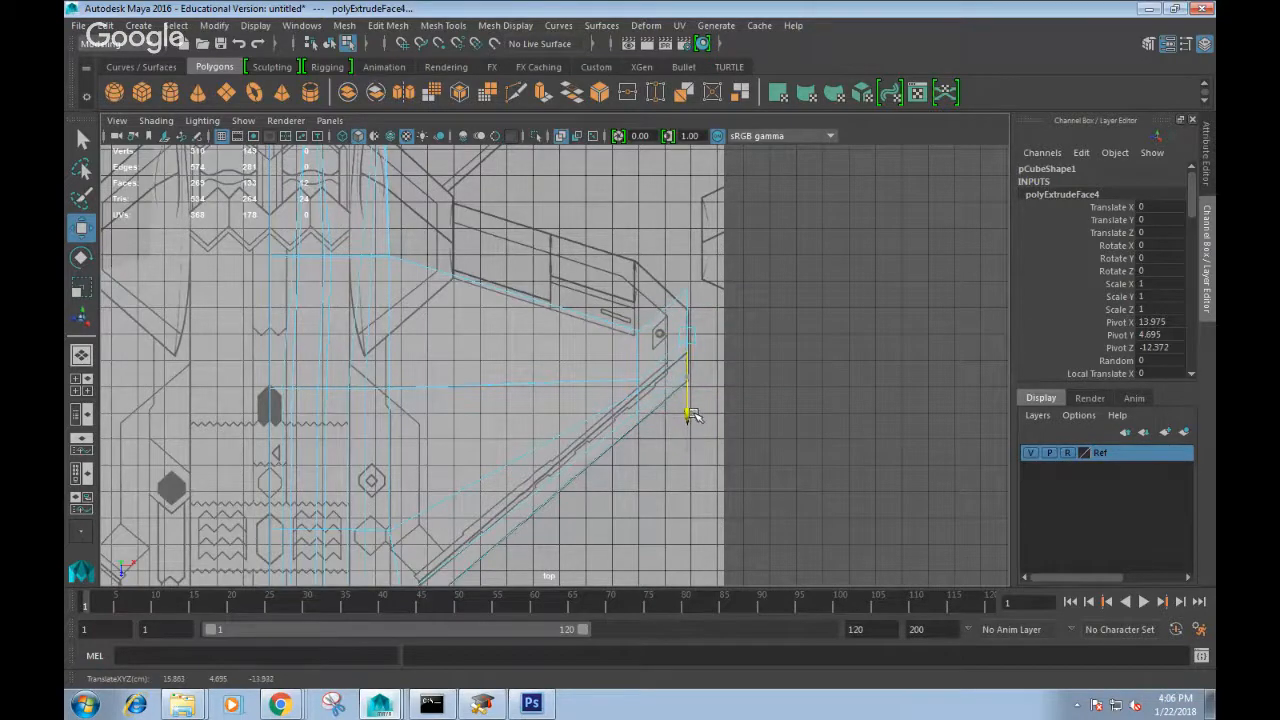
{"action": "key", "text": "r"}
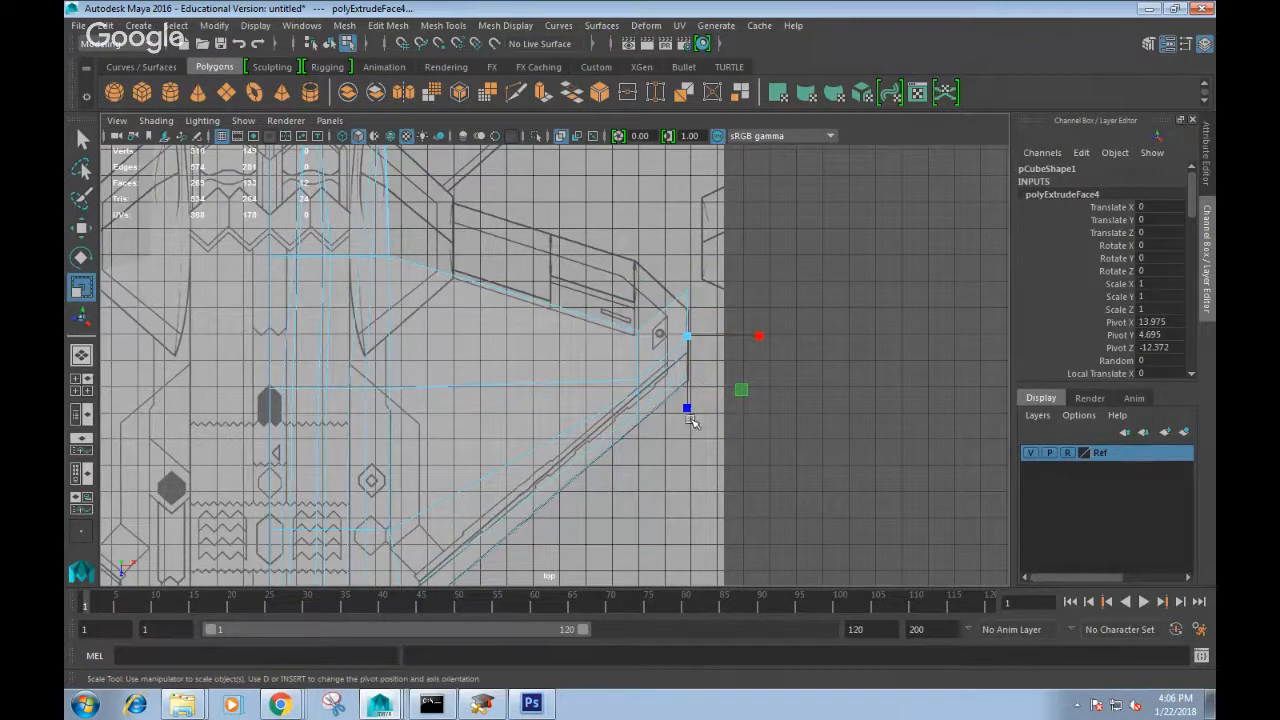
{"action": "left_click_drag", "start_coordinate": [687, 409], "coordinate": [690, 418]}
{"action": "key", "text": "w"}
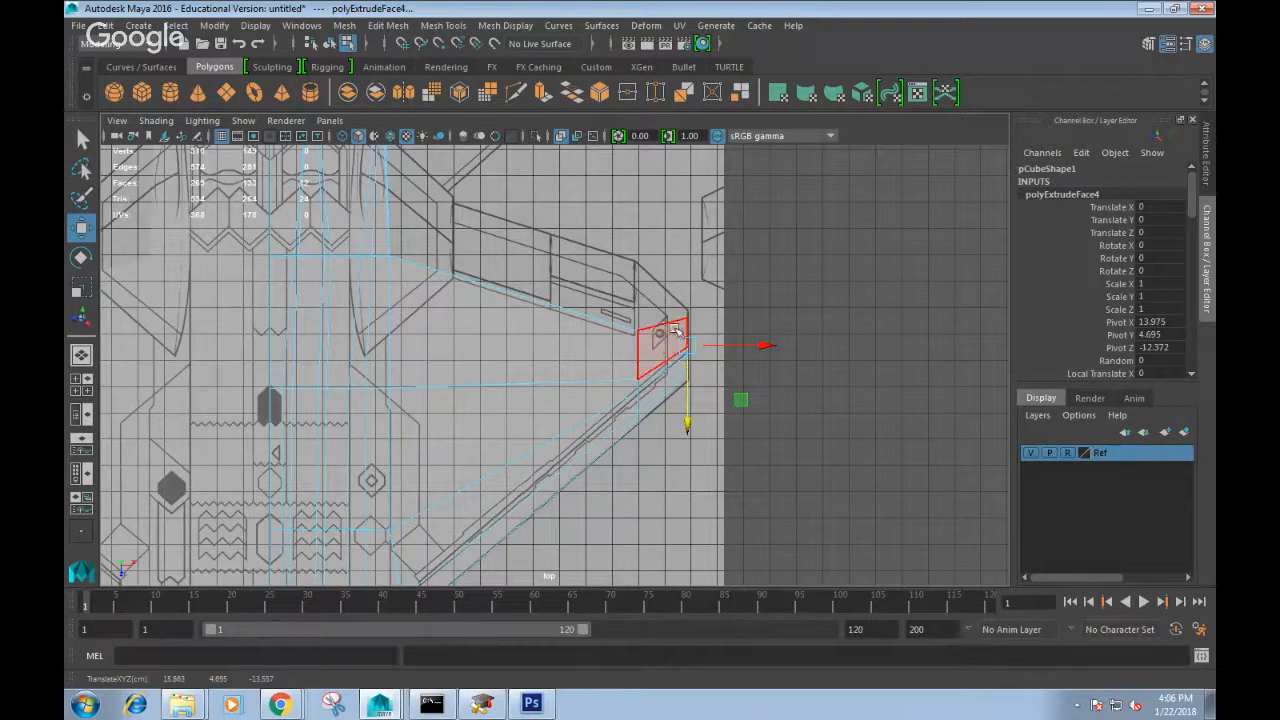
Select the rear-edge faces of the new wing-tip section and extrude them rearward with a Translate Z of -0.986.
{"action": "key", "text": "space"}
{"action": "left_click_drag", "start_coordinate": [676, 333], "coordinate": [517, 300]}
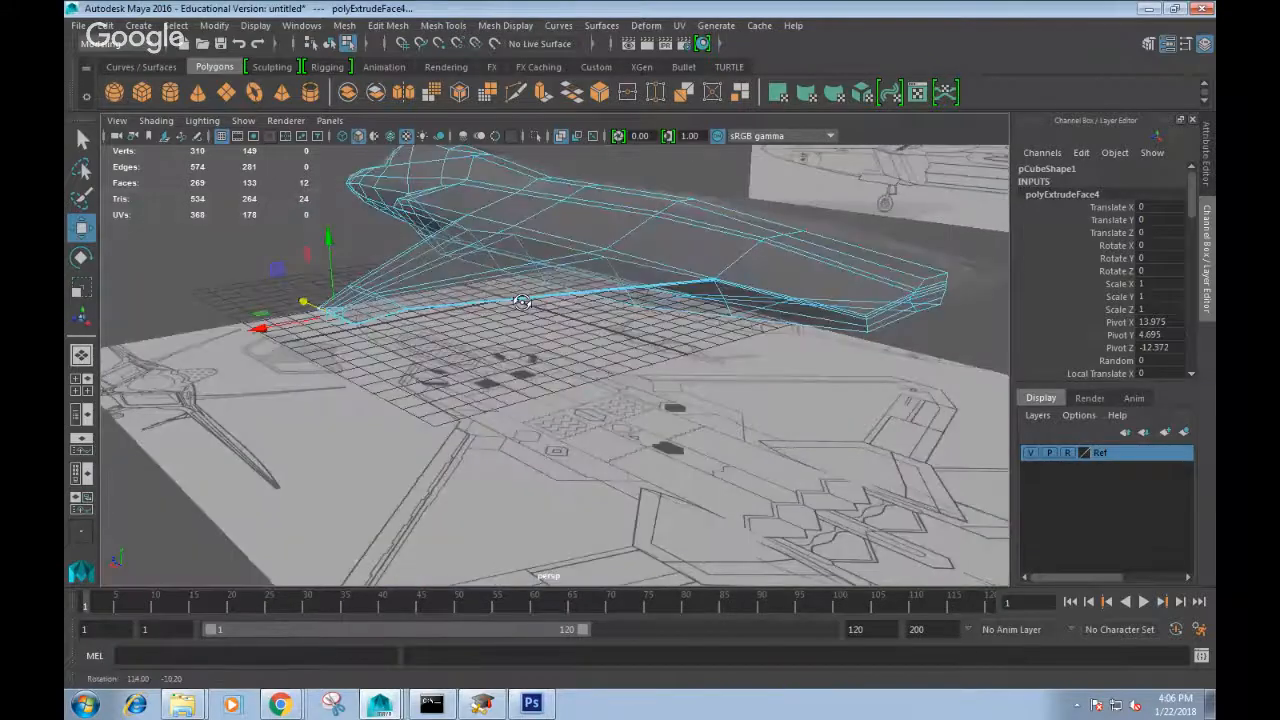
{"action": "middle_click_drag", "start_coordinate": [517, 300], "coordinate": [655, 330], "text": "alt"}
{"action": "left_click_drag", "start_coordinate": [655, 330], "coordinate": [708, 363], "text": "alt"}
{"action": "right_click_drag", "start_coordinate": [708, 363], "coordinate": [750, 350], "text": "alt"}
{"action": "middle_click_drag", "start_coordinate": [750, 350], "coordinate": [721, 369], "text": "alt"}
{"action": "left_click_drag", "start_coordinate": [721, 369], "coordinate": [711, 333], "text": "alt"}
{"action": "right_click_drag", "start_coordinate": [711, 333], "coordinate": [708, 289]}
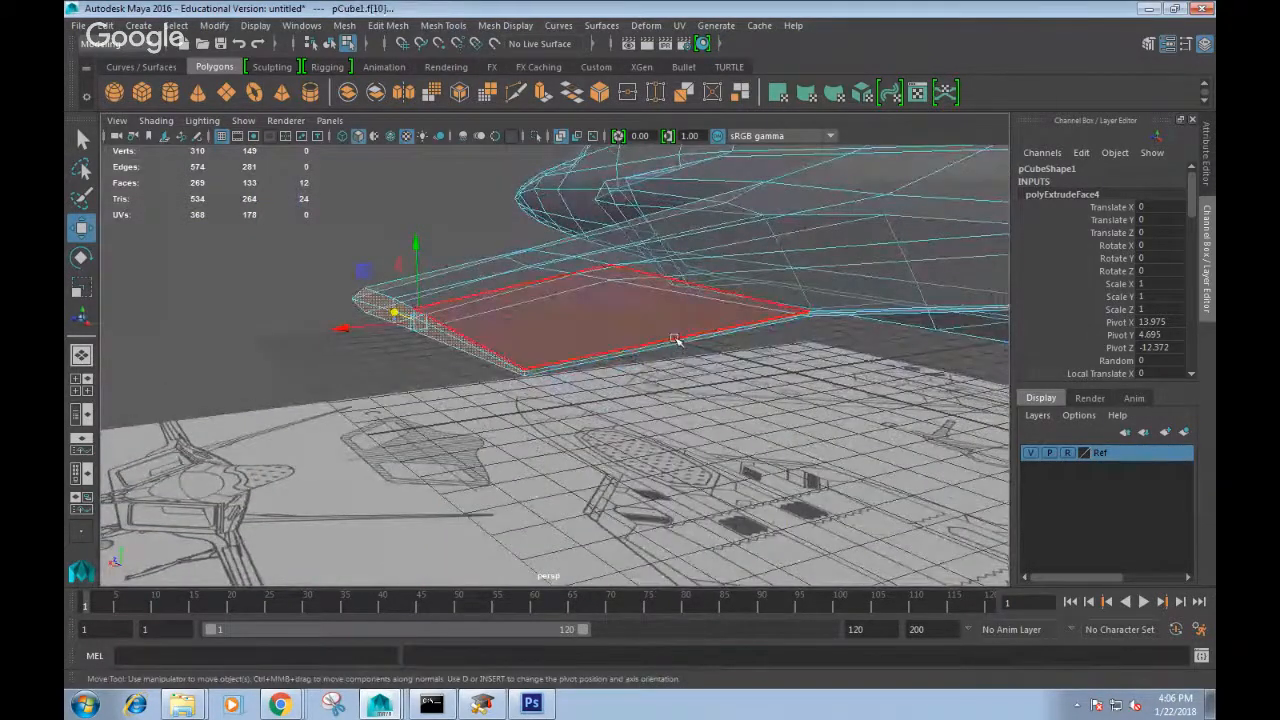
{"action": "left_click", "coordinate": [673, 344]}
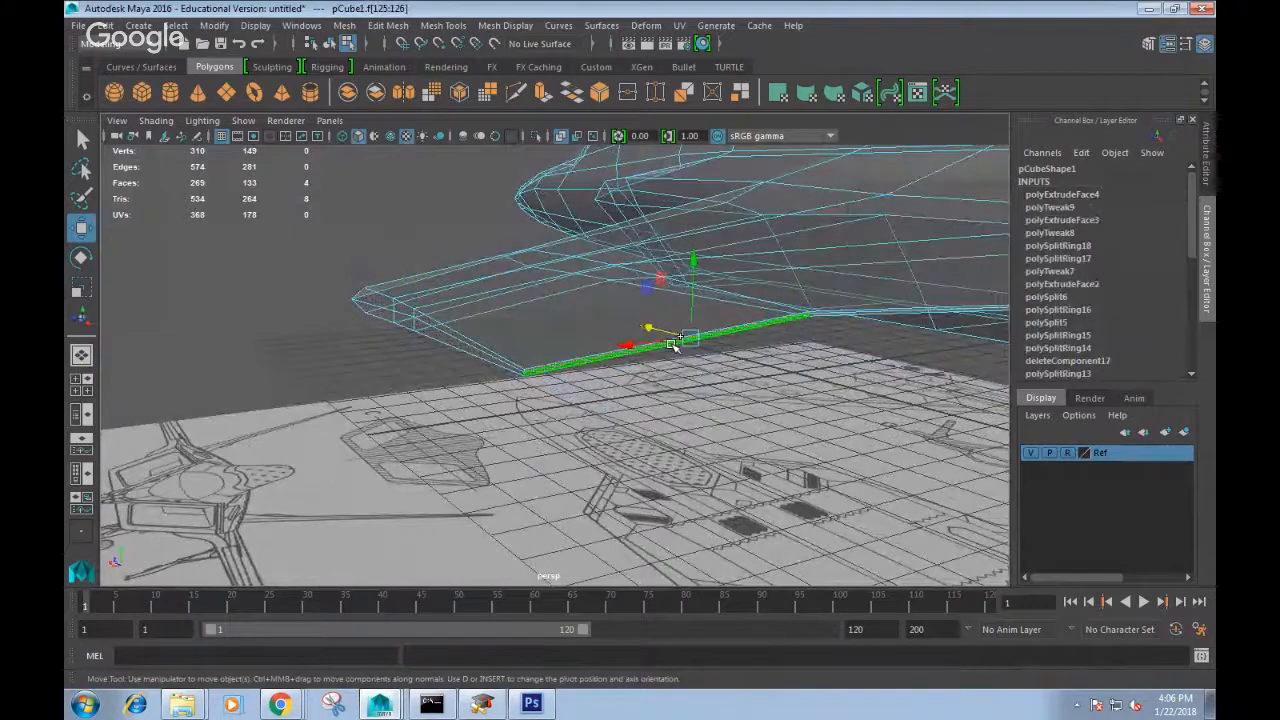
{"action": "right_click_drag", "start_coordinate": [673, 344], "coordinate": [665, 381], "text": "shift"}
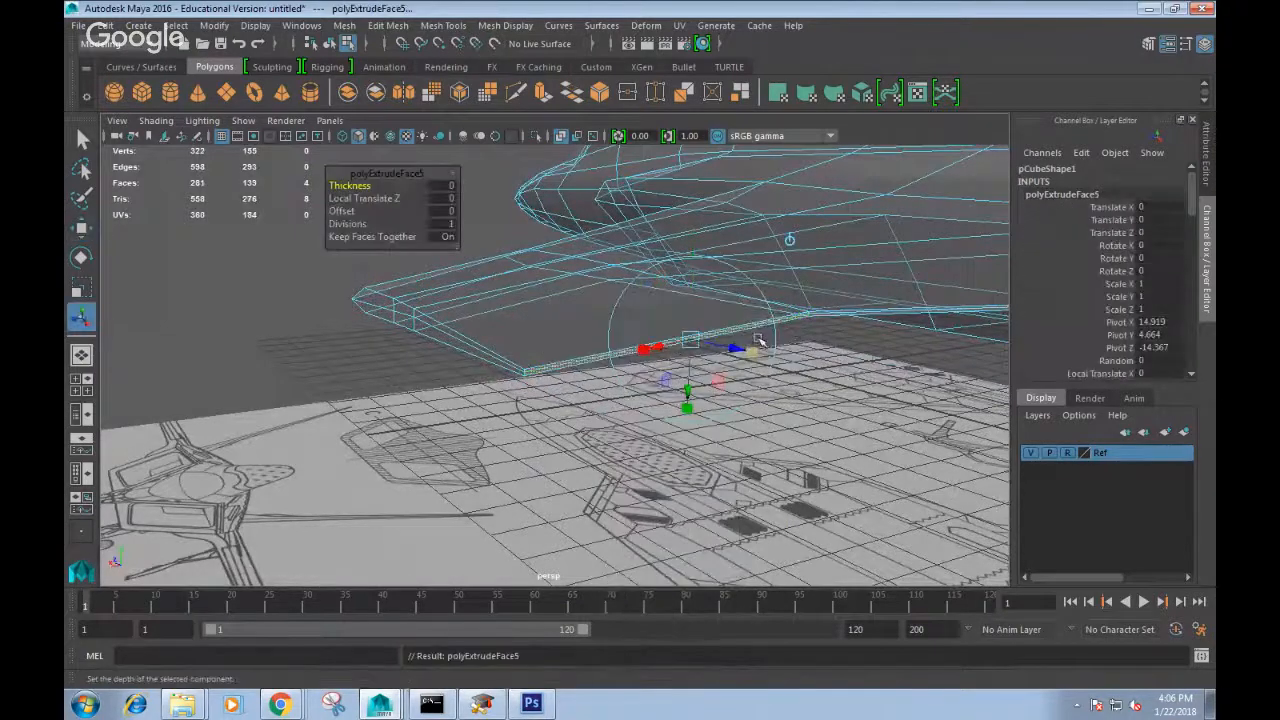
{"action": "left_click", "coordinate": [791, 240]}
{"action": "left_click_drag", "start_coordinate": [665, 330], "coordinate": [828, 384]}
{"action": "key", "text": "space"}
{"action": "left_click_drag", "start_coordinate": [727, 386], "coordinate": [791, 393]}
{"action": "key", "text": "space"}
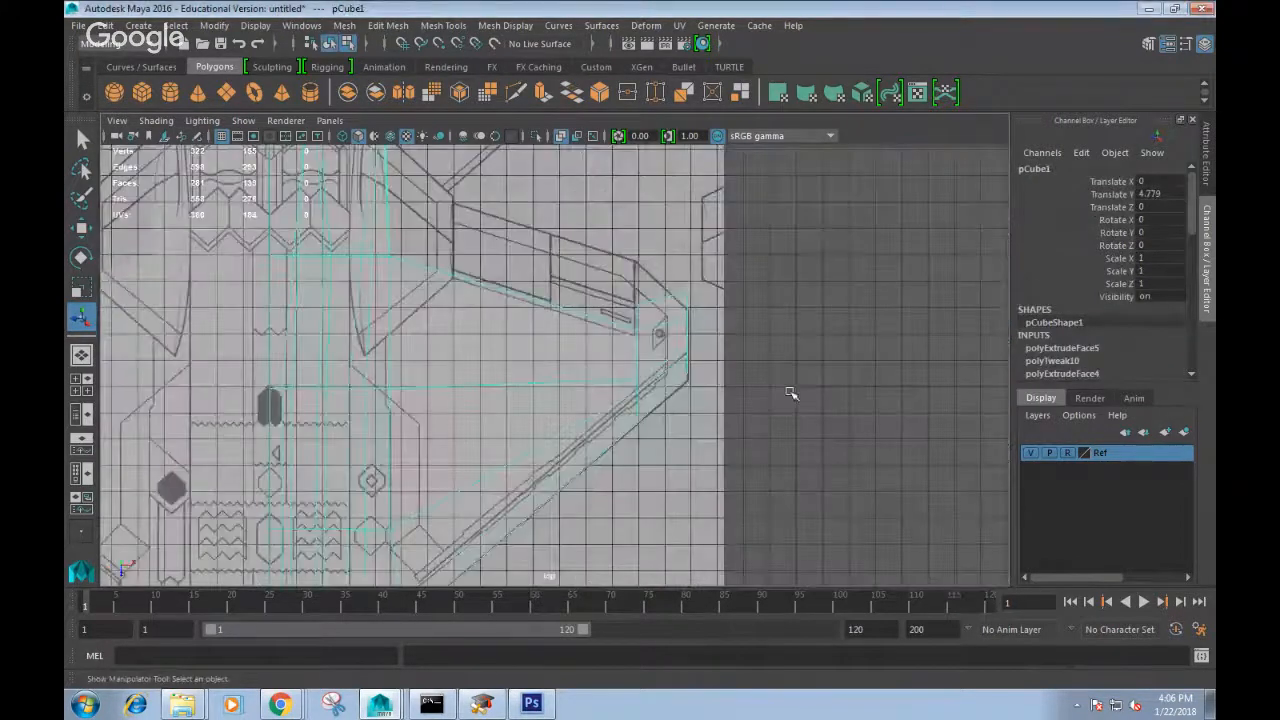
{"action": "middle_click_drag", "start_coordinate": [705, 388], "coordinate": [704, 450], "text": "alt"}
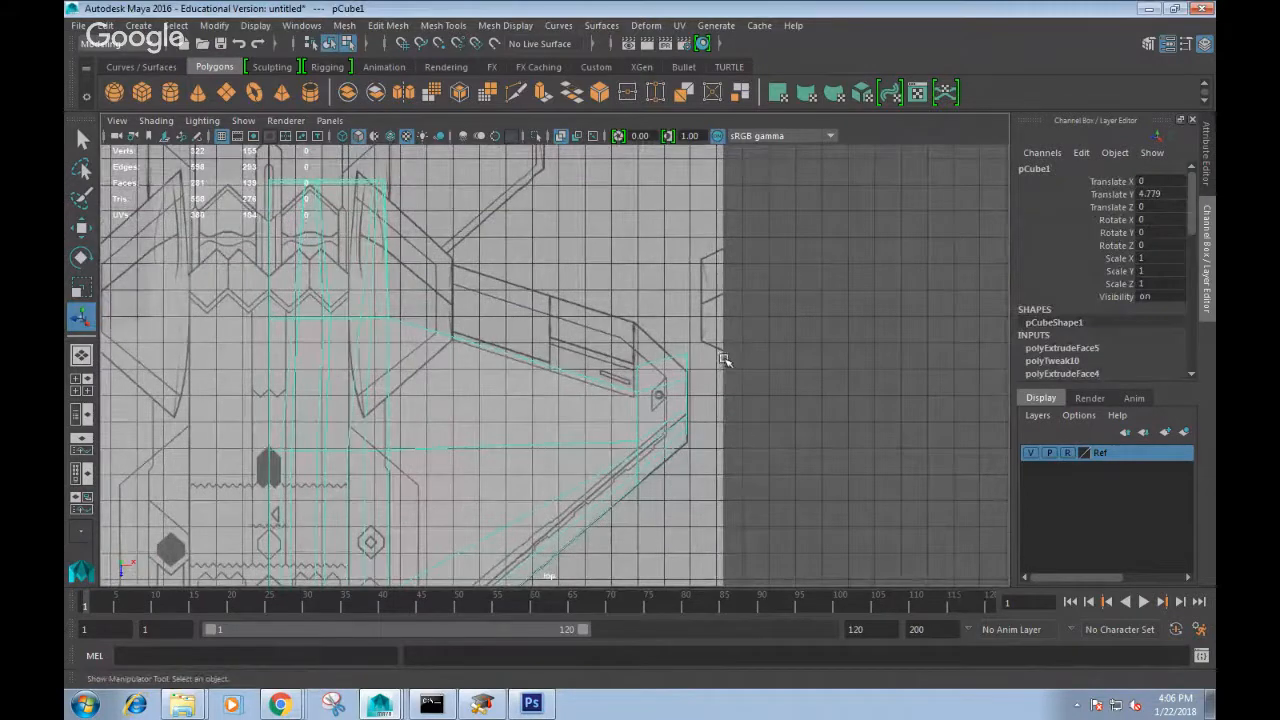
{"action": "right_click_drag", "start_coordinate": [657, 243], "coordinate": [651, 286]}
{"action": "left_click", "coordinate": [657, 366]}
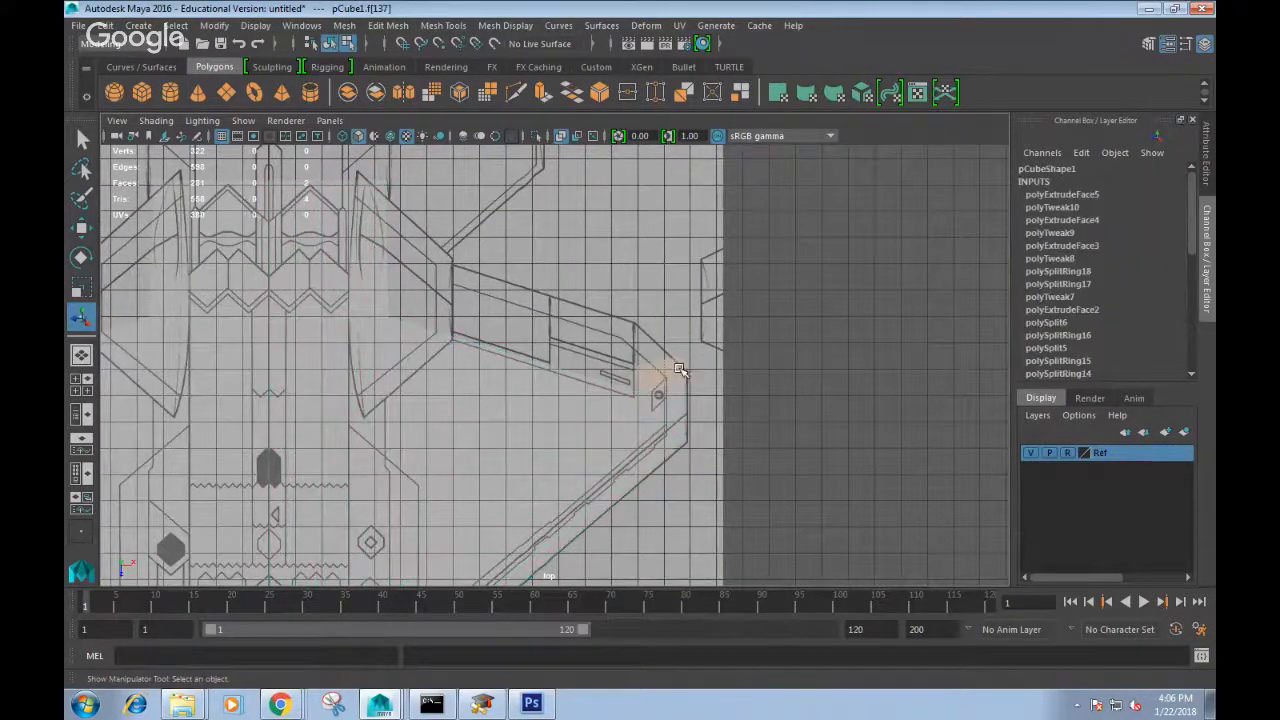
{"action": "right_click_drag", "start_coordinate": [671, 367], "coordinate": [669, 286]}
{"action": "right_click_drag", "start_coordinate": [673, 369], "coordinate": [680, 366]}
{"action": "scroll", "coordinate": [680, 366], "scroll_direction": "up", "scroll_amount": 2}
{"action": "key", "text": "space"}
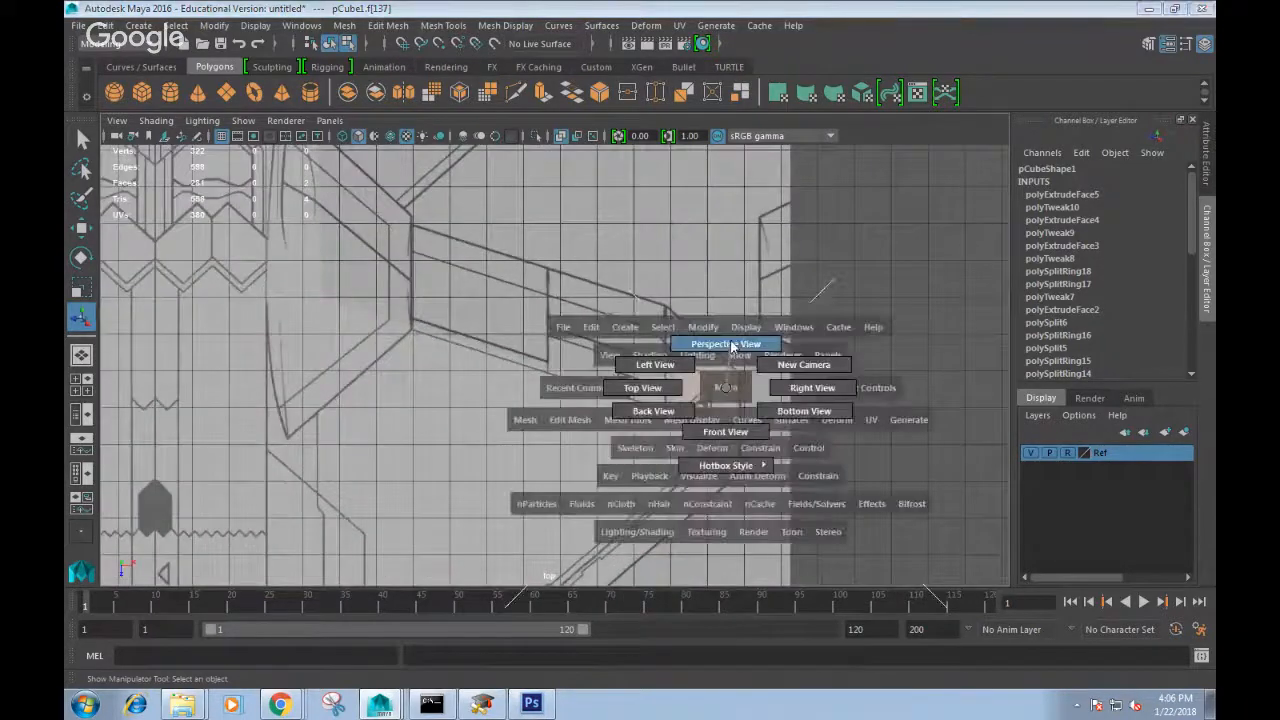
{"action": "left_click", "coordinate": [733, 346]}
{"action": "left_click_drag", "start_coordinate": [733, 346], "coordinate": [667, 282], "text": "alt"}
{"action": "key", "text": "ctrl+z"}
{"action": "key", "text": "ctrl+z"}
{"action": "right_click_drag", "start_coordinate": [667, 282], "coordinate": [668, 285]}
{"action": "left_click", "coordinate": [643, 401]}
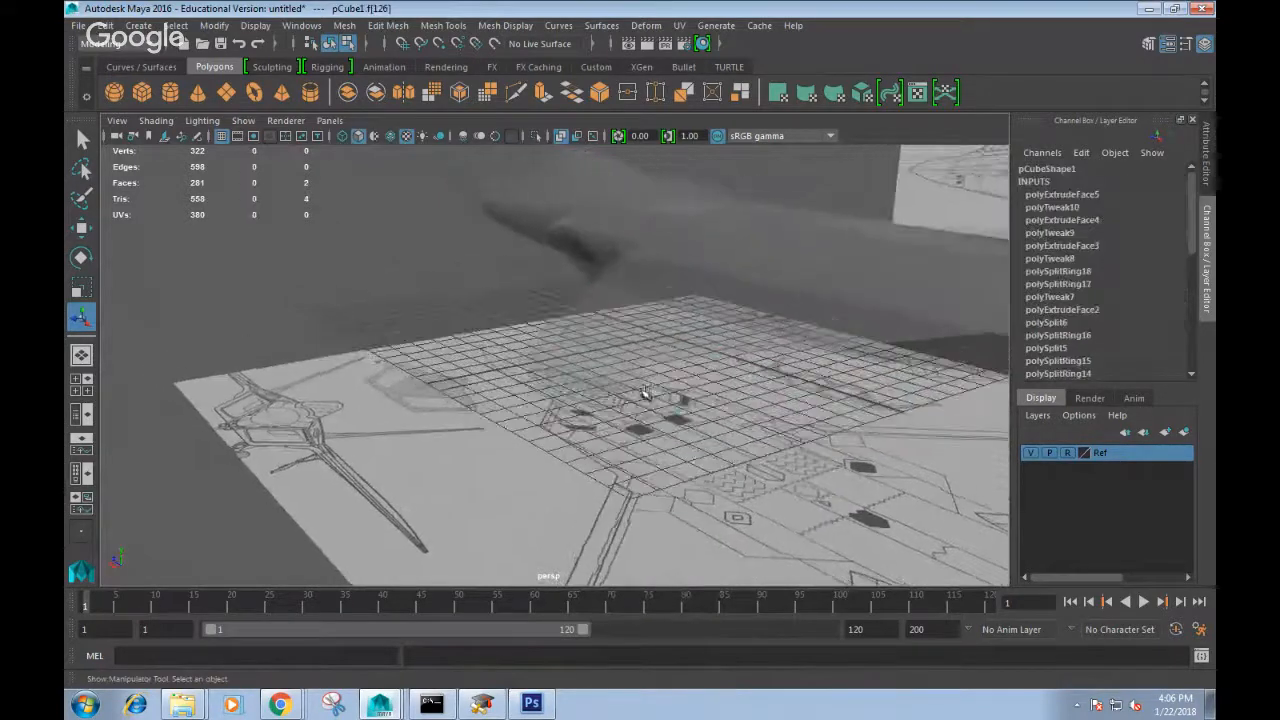
{"action": "key", "text": "ctrl+e"}
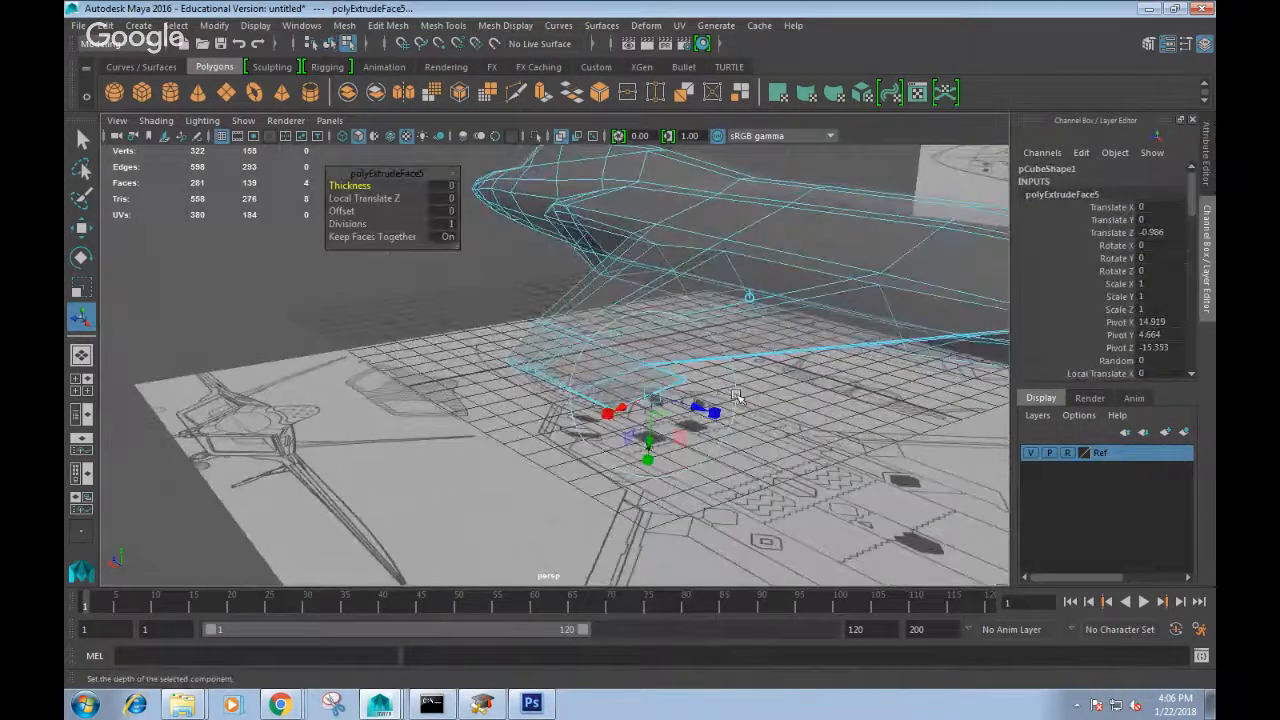
Move the extruded rear faces of the wing tip further rearward in the top view to meet the blueprint's trailing edge.
{"action": "left_click_drag", "start_coordinate": [723, 390], "coordinate": [613, 397], "text": "alt"}
{"action": "key", "text": "w"}
{"action": "key", "text": "space"}
{"action": "middle_click_drag", "start_coordinate": [694, 423], "coordinate": [700, 443], "text": "alt"}
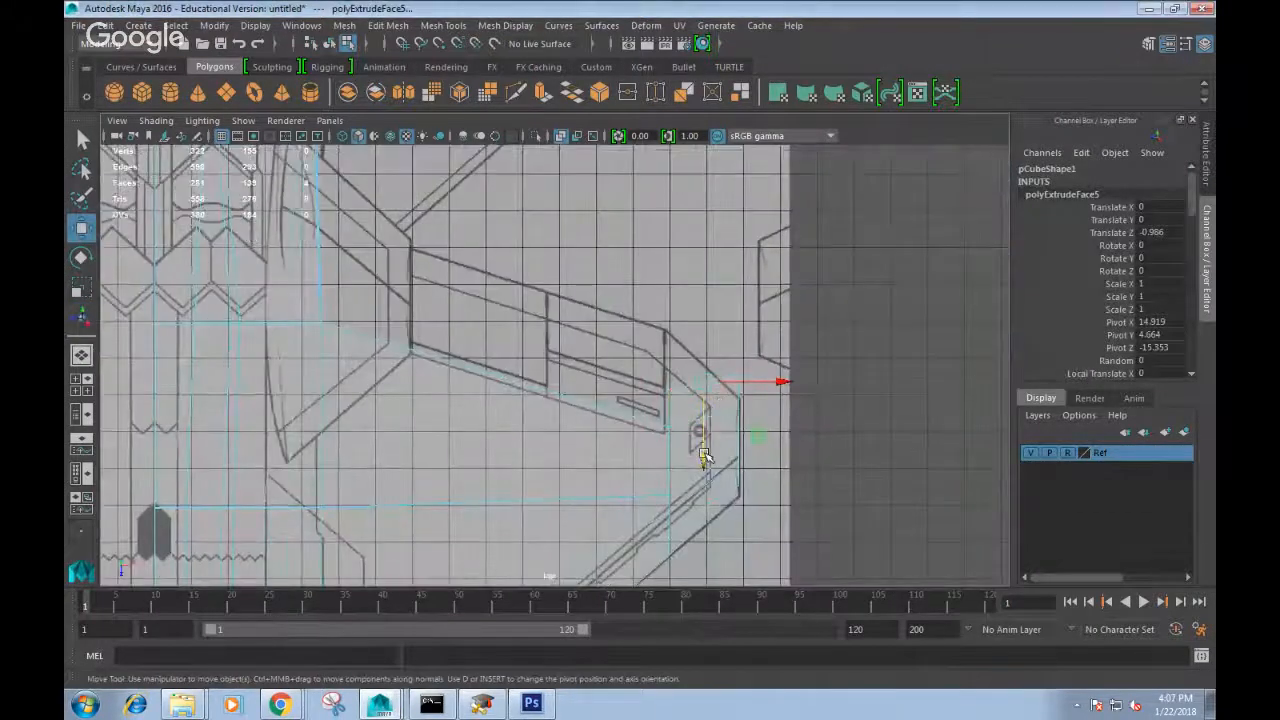
{"action": "left_click_drag", "start_coordinate": [704, 430], "coordinate": [704, 408]}
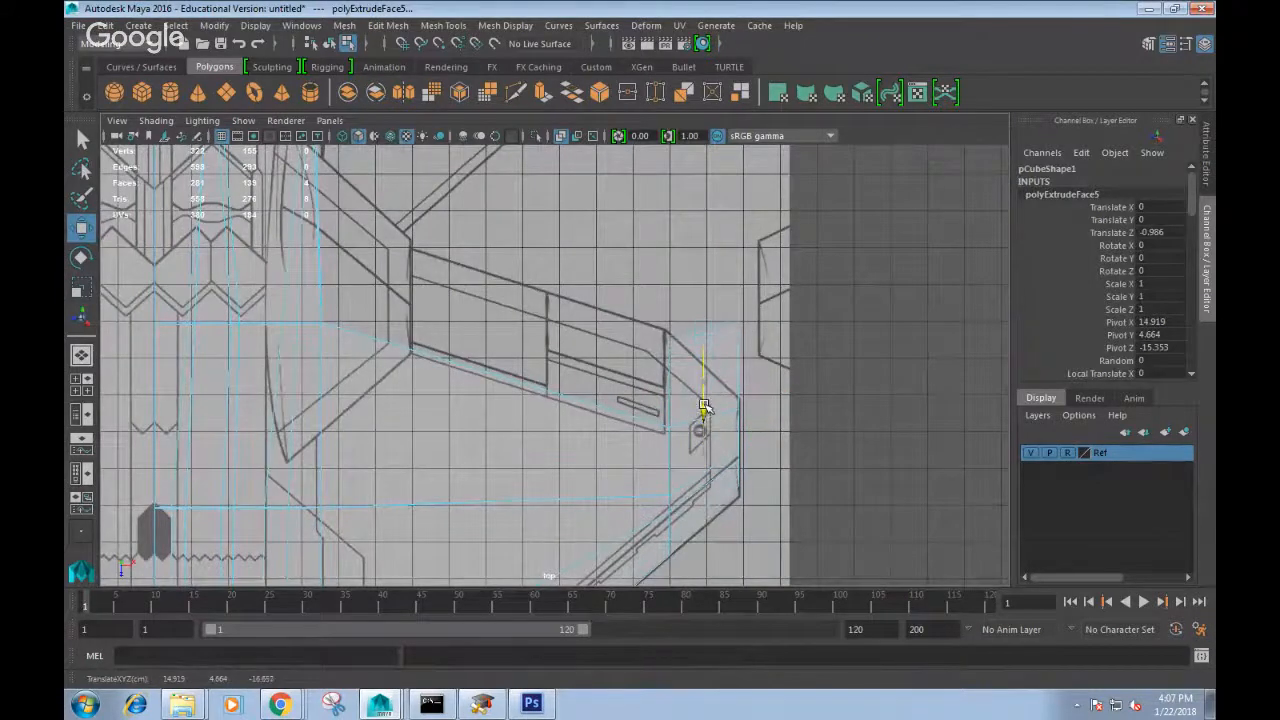
Move the outer rear vertices of the wing tip forward in the top view onto the blueprint's outer tip corner.
{"action": "right_click", "coordinate": [733, 380]}
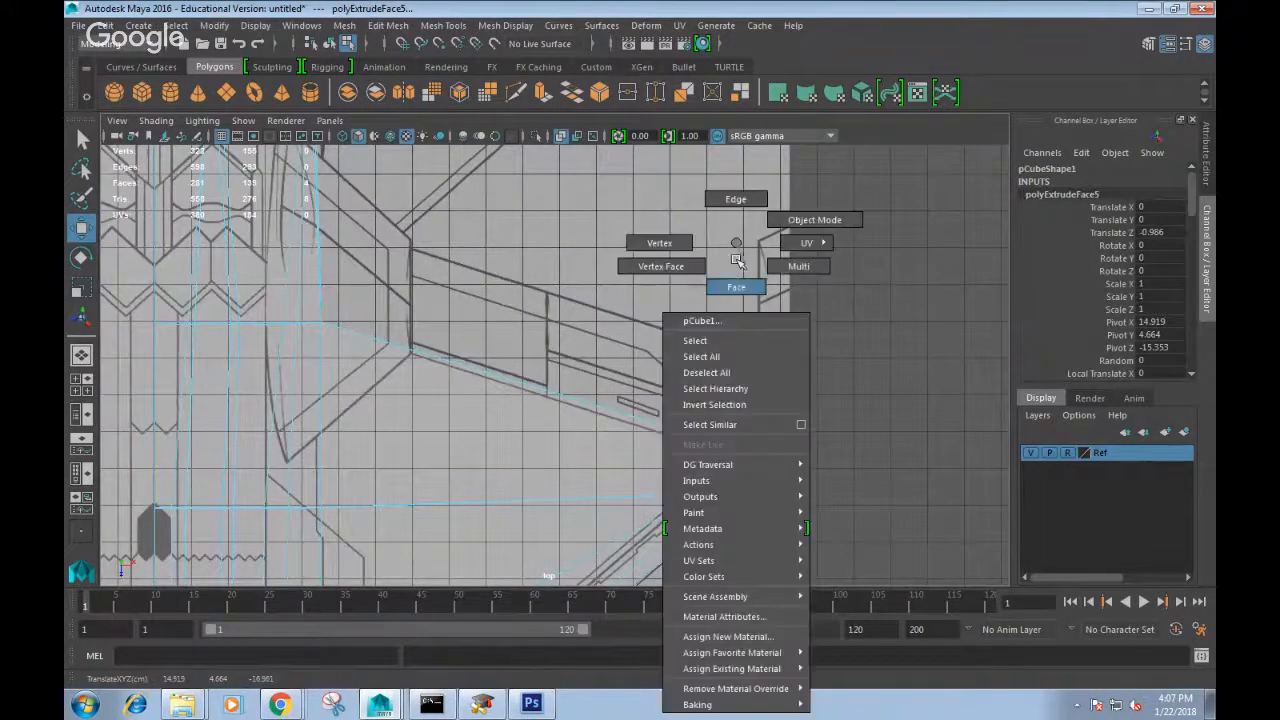
{"action": "left_click", "coordinate": [736, 287]}
{"action": "left_click_drag", "start_coordinate": [752, 348], "coordinate": [752, 350]}
{"action": "left_click", "coordinate": [740, 378]}
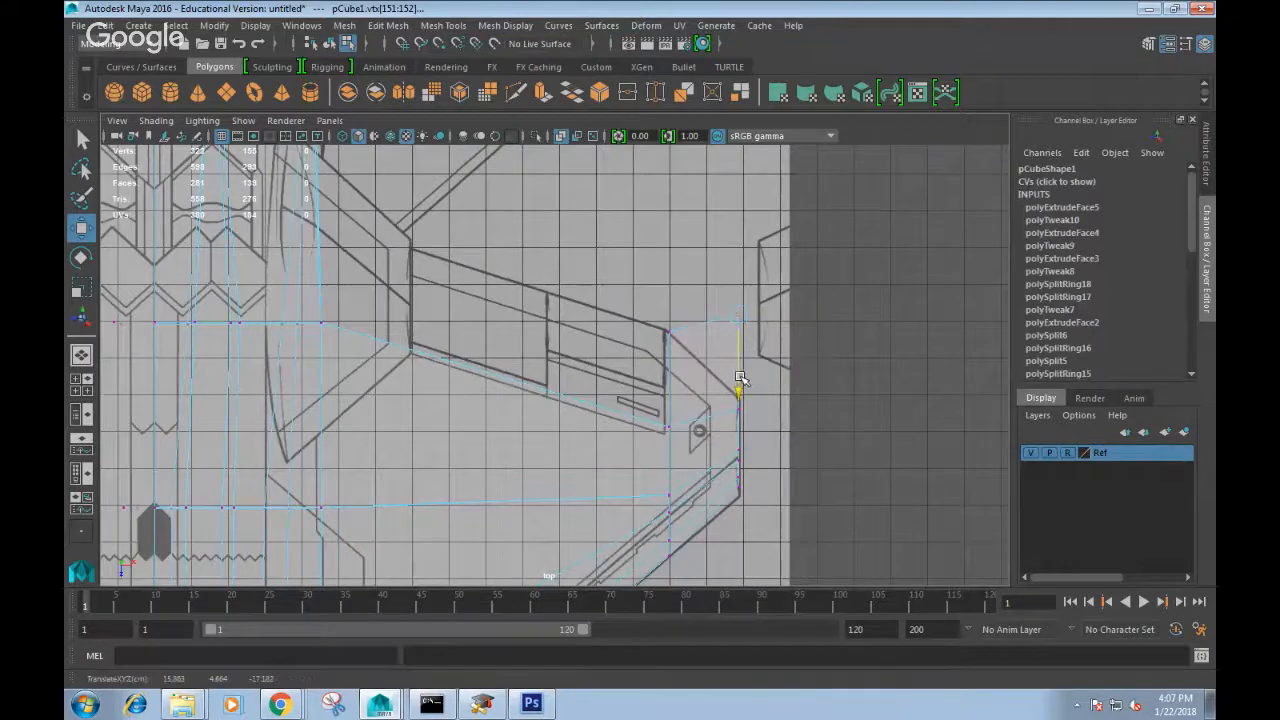
{"action": "left_click_drag", "start_coordinate": [739, 461], "coordinate": [739, 459]}
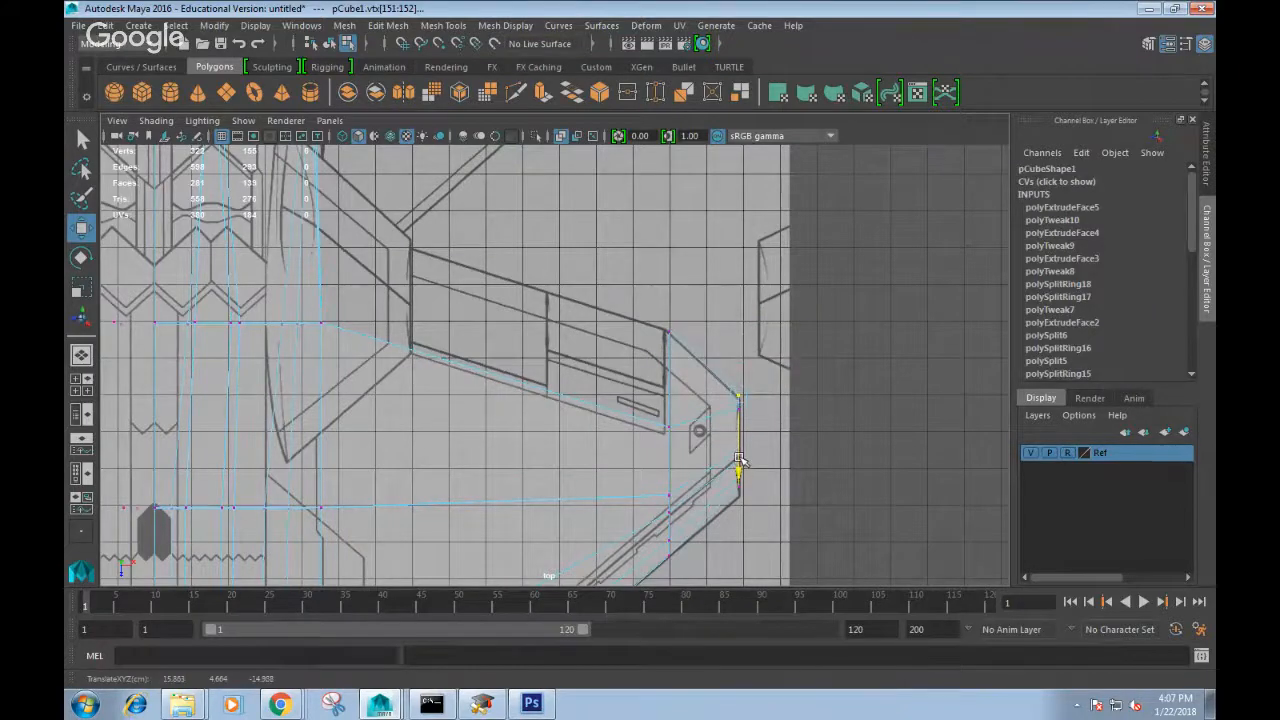
Select the wing's rear-edge vertices in the perspective view and scale them vertically by about 2.9 to thicken the trailing edge.
{"action": "key", "text": "space"}
{"action": "left_click_drag", "start_coordinate": [670, 385], "coordinate": [892, 336]}
{"action": "scroll", "coordinate": [710, 359], "scroll_direction": "down", "scroll_amount": 3}
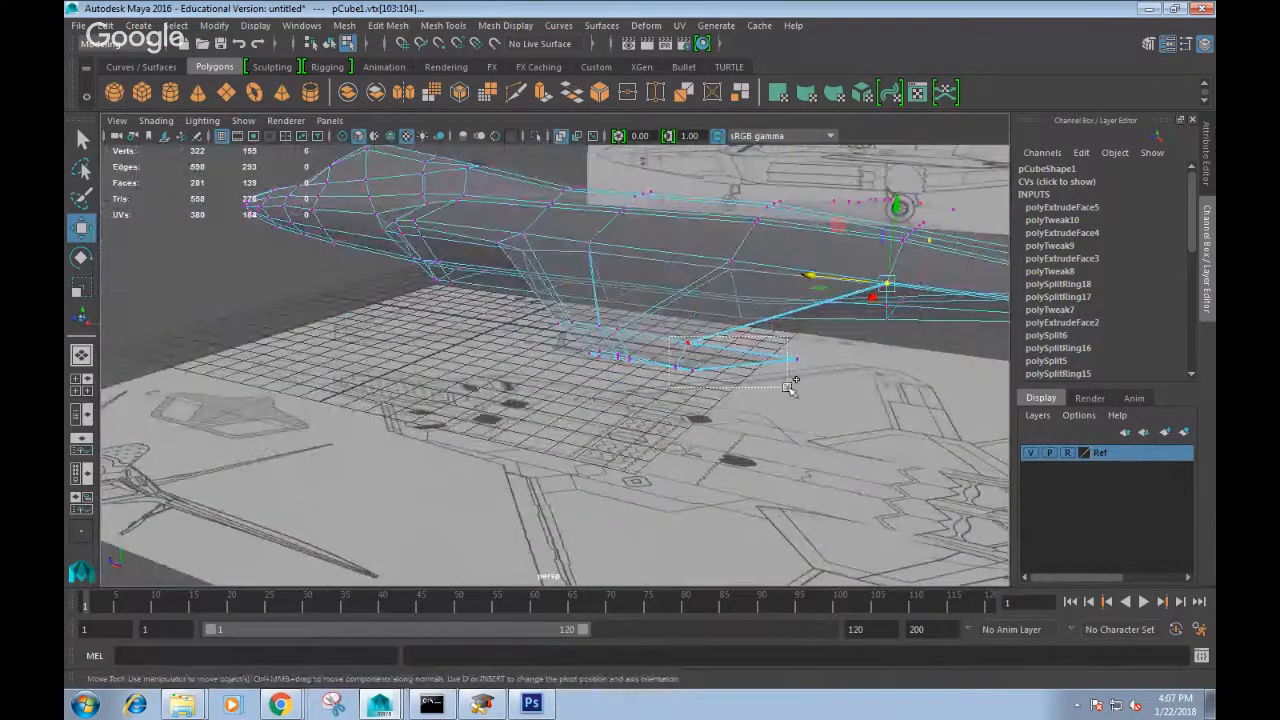
{"action": "left_click_drag", "start_coordinate": [789, 387], "coordinate": [805, 392]}
{"action": "key", "text": "r"}
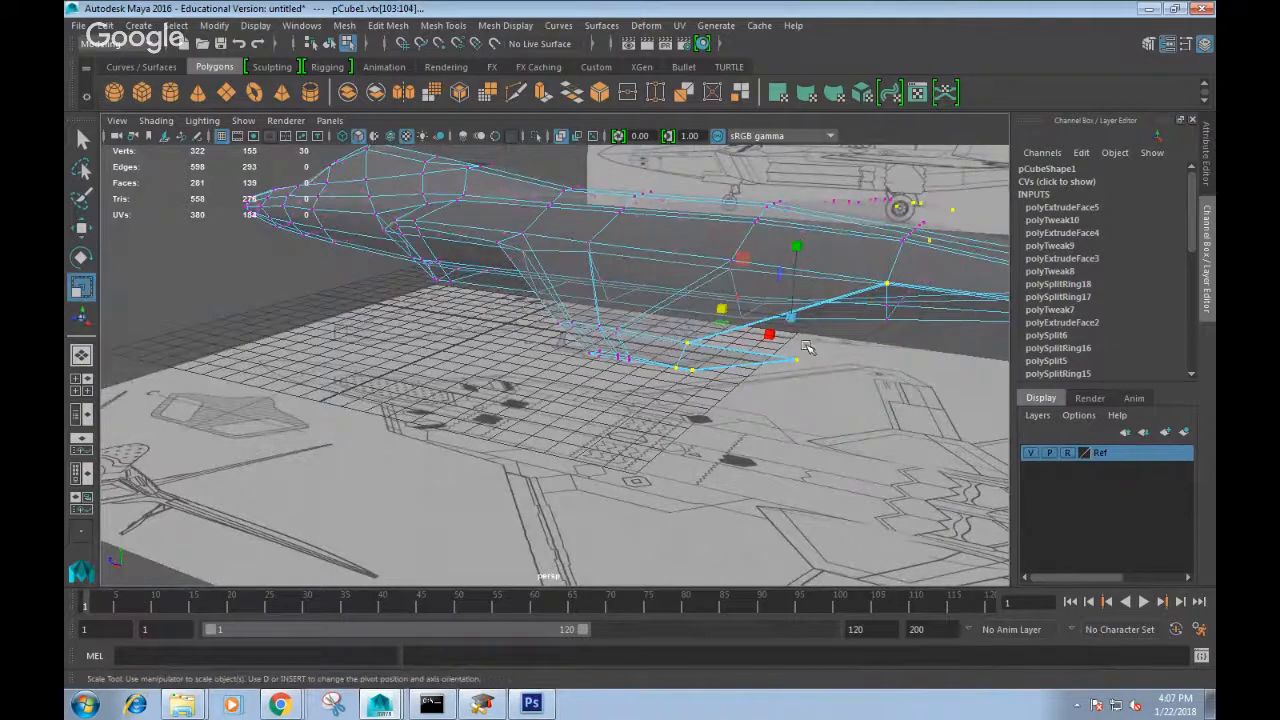
{"action": "mouse_move", "coordinate": [798, 246]}
{"action": "left_mouse_down"}
{"action": "mouse_move", "coordinate": [803, 218]}
{"action": "mouse_move", "coordinate": [803, 250]}
{"action": "left_mouse_up"}
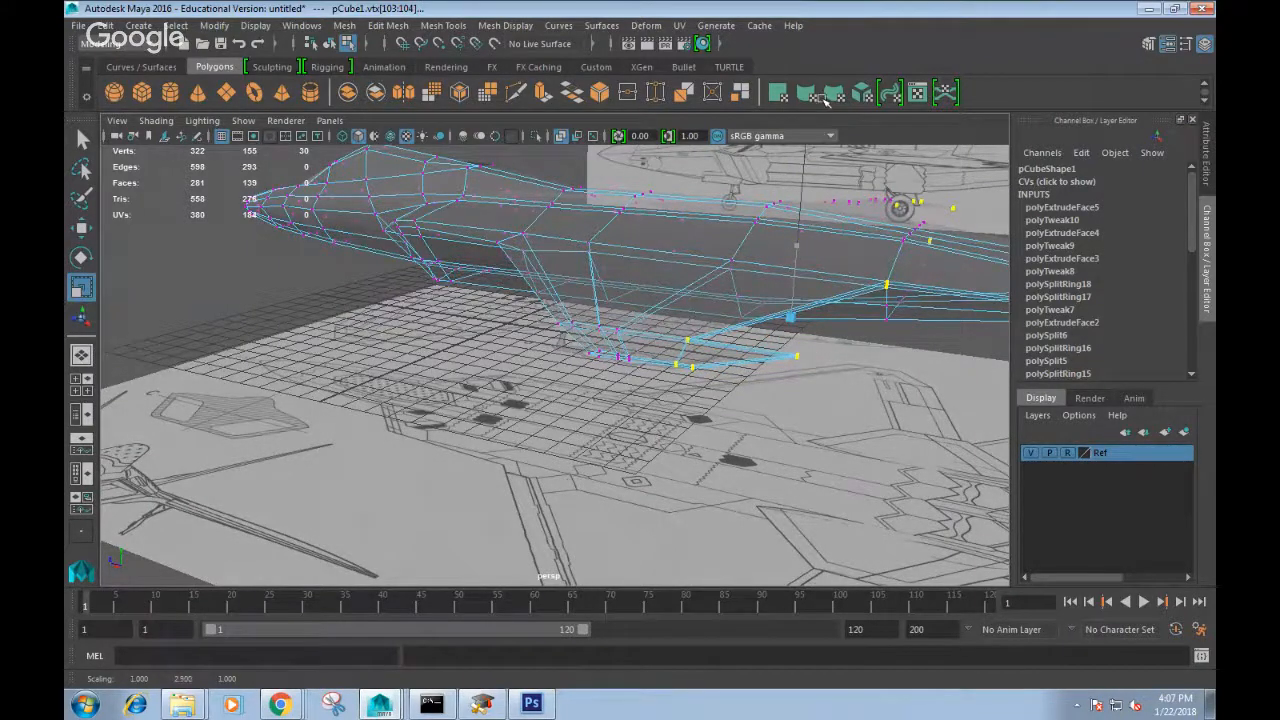
{"action": "left_click_drag", "start_coordinate": [910, 277], "coordinate": [622, 416], "text": "alt"}
Insert an edge loop across the wing in the top view along the blueprint's dividing line between the inner and outer flaps.
{"action": "key", "text": "space"}
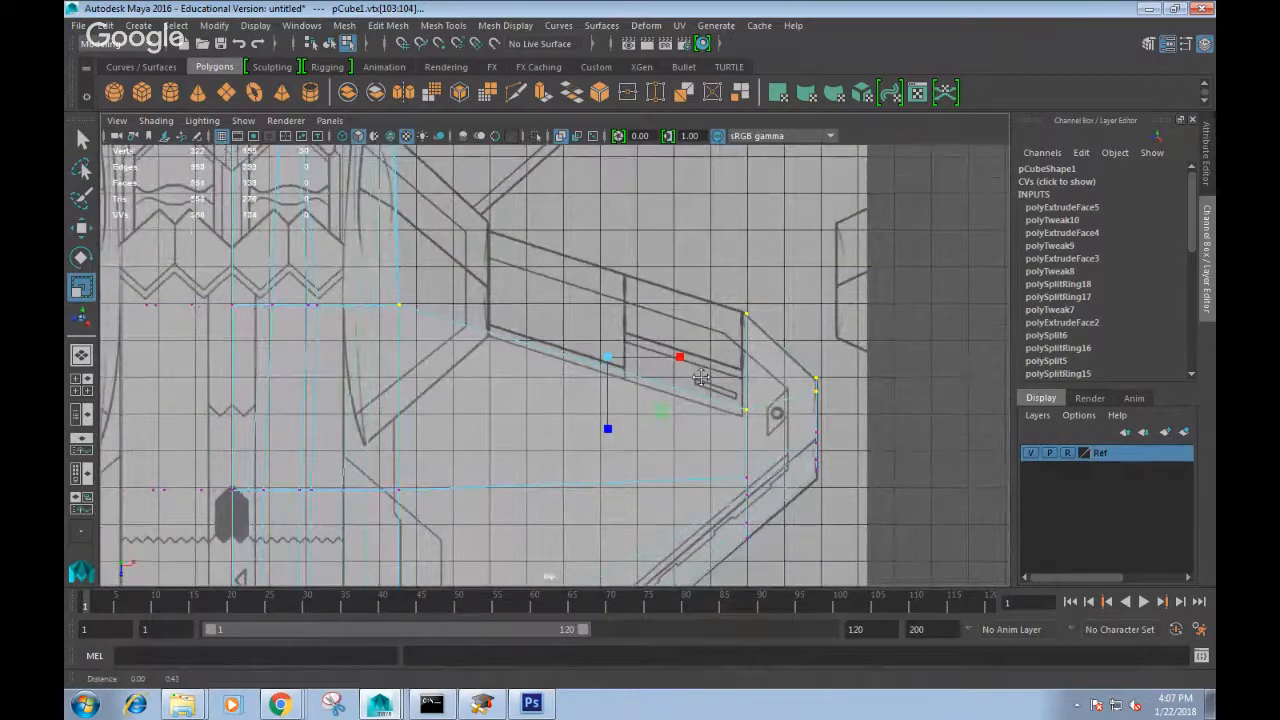
{"action": "right_click_drag", "start_coordinate": [660, 408], "coordinate": [651, 204]}
{"action": "left_click", "coordinate": [628, 373]}
{"action": "right_click_drag", "start_coordinate": [628, 373], "coordinate": [628, 483], "text": "shift"}
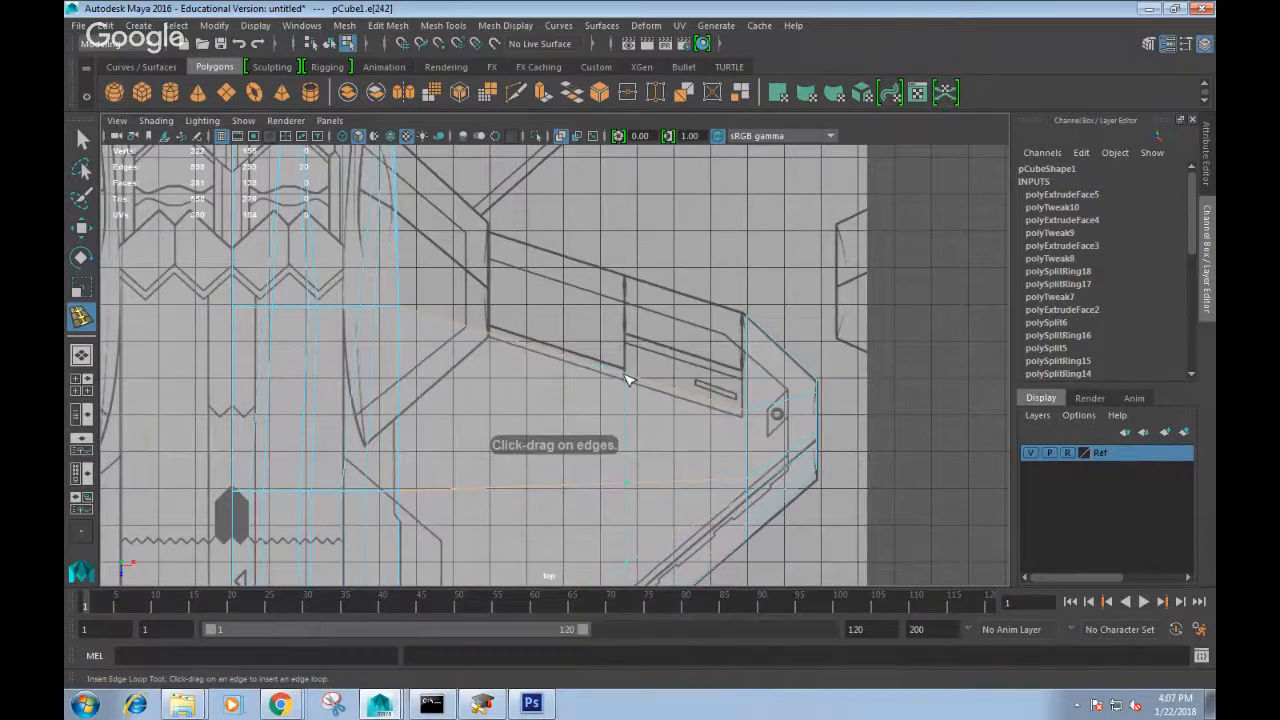
{"action": "left_click", "coordinate": [626, 375]}
{"action": "middle_click_drag", "start_coordinate": [655, 434], "coordinate": [780, 450], "text": "alt"}
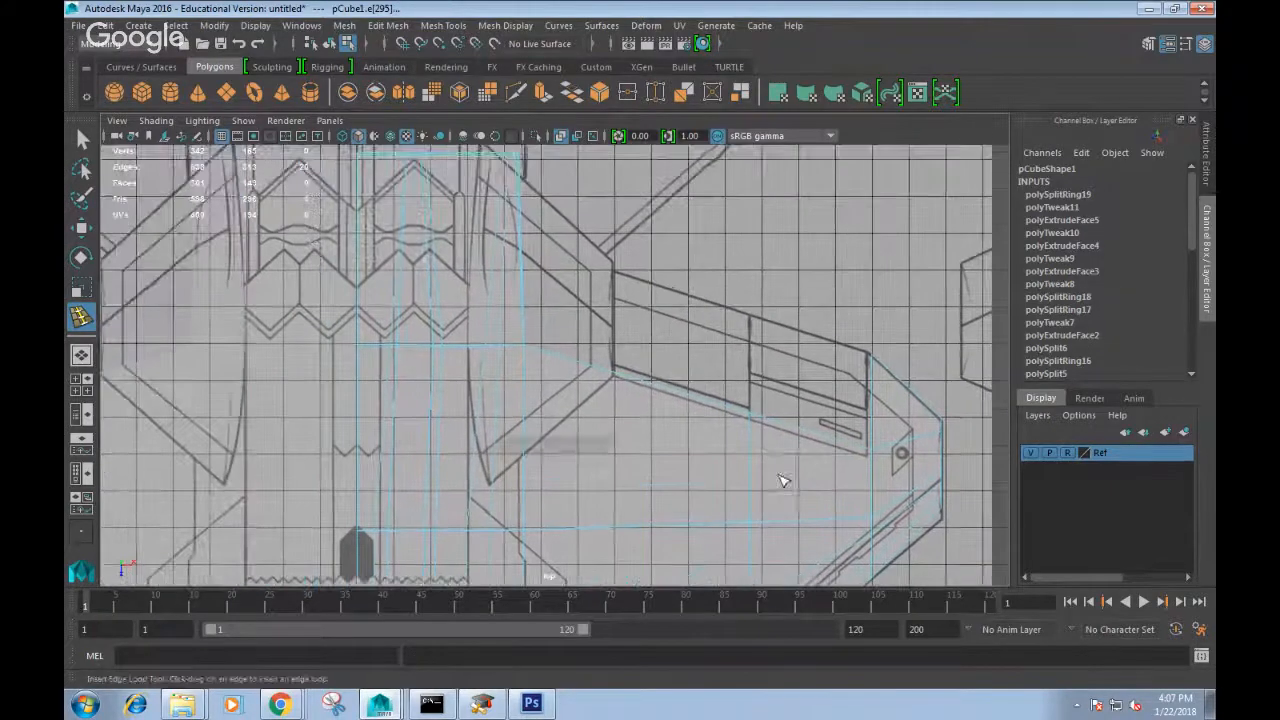
{"action": "middle_click_drag", "start_coordinate": [697, 353], "coordinate": [715, 321], "text": "alt"}
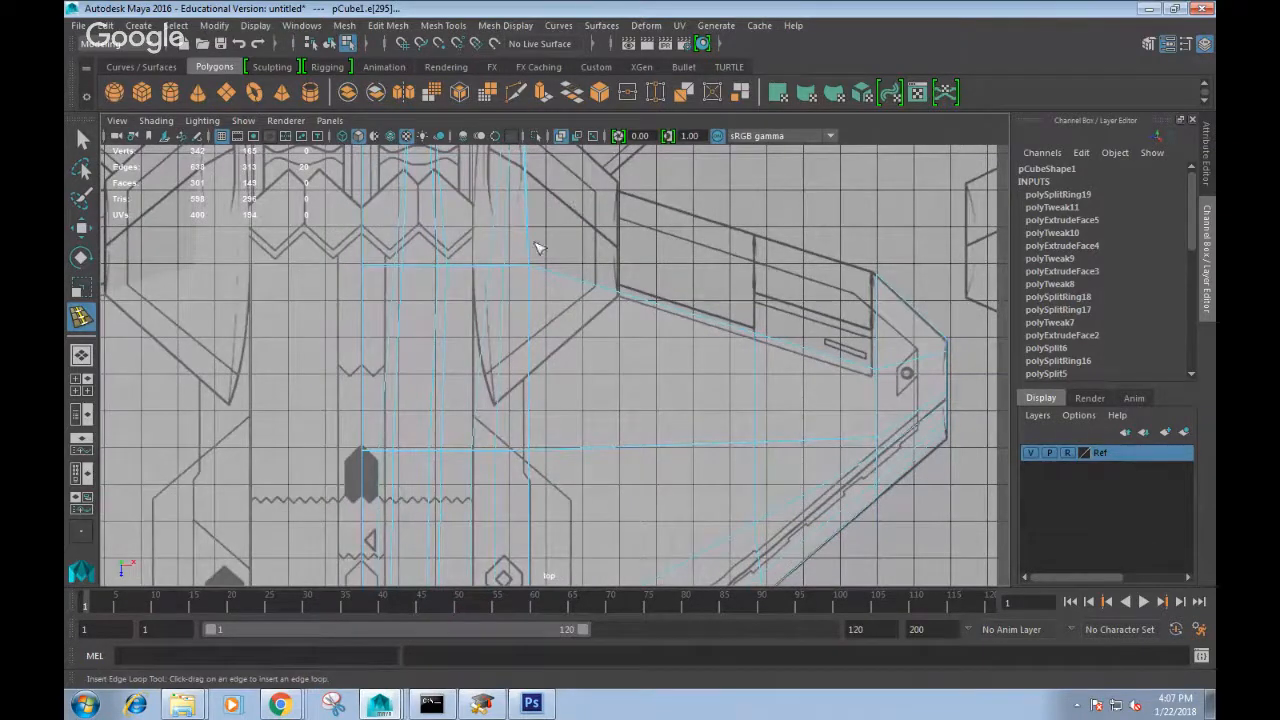
{"action": "middle_click_drag", "start_coordinate": [835, 328], "coordinate": [620, 310], "text": "alt"}
Select the two outer rear-edge faces of the wing inboard of the tip and extrude them rearward with a Translate Z of -2.638.
{"action": "key", "text": "space"}
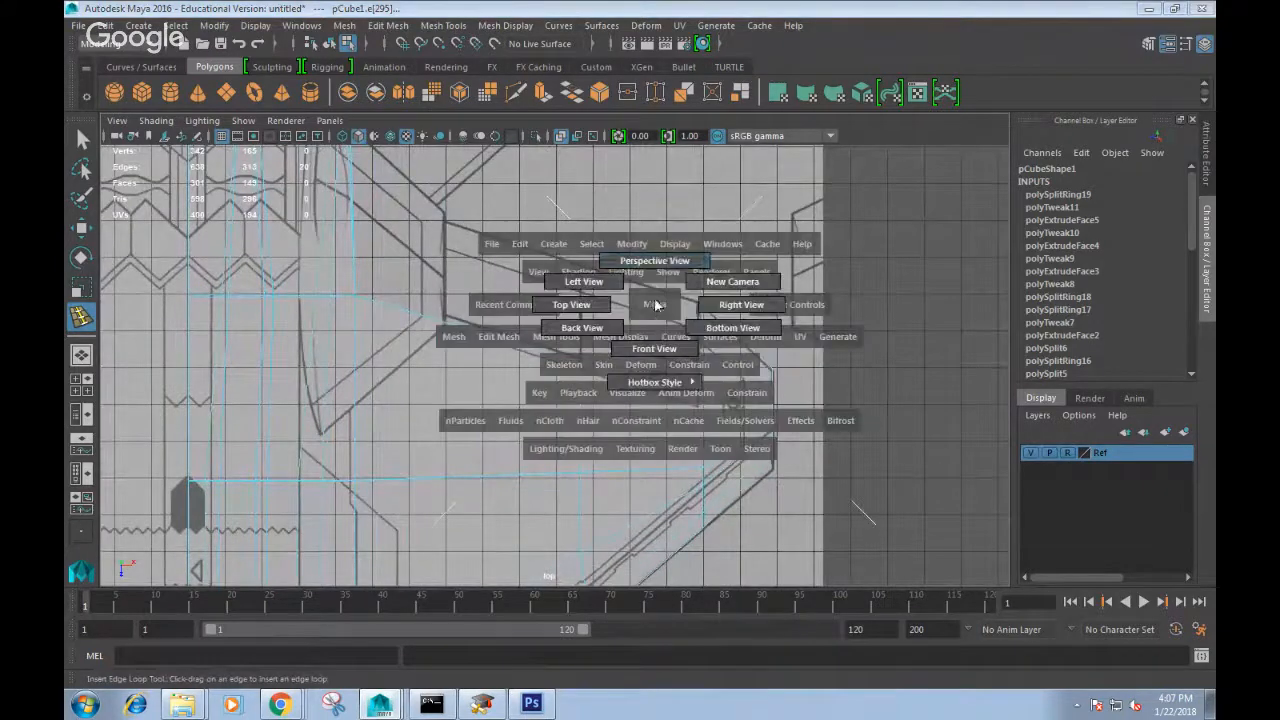
{"action": "left_click_drag", "start_coordinate": [657, 297], "coordinate": [787, 360]}
{"action": "right_click_drag", "start_coordinate": [688, 347], "coordinate": [686, 291]}
{"action": "left_click", "coordinate": [679, 346]}
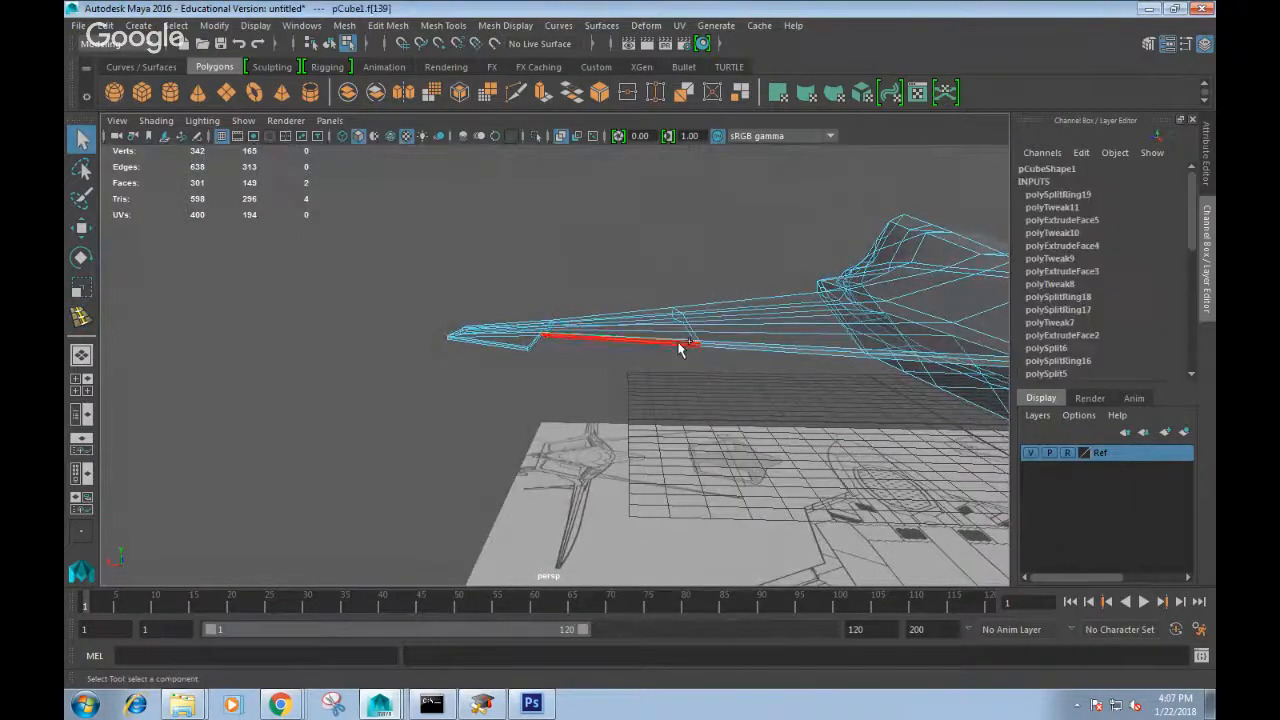
{"action": "left_click", "coordinate": [679, 346], "text": "shift"}
{"action": "right_click", "coordinate": [679, 349], "text": "shift"}
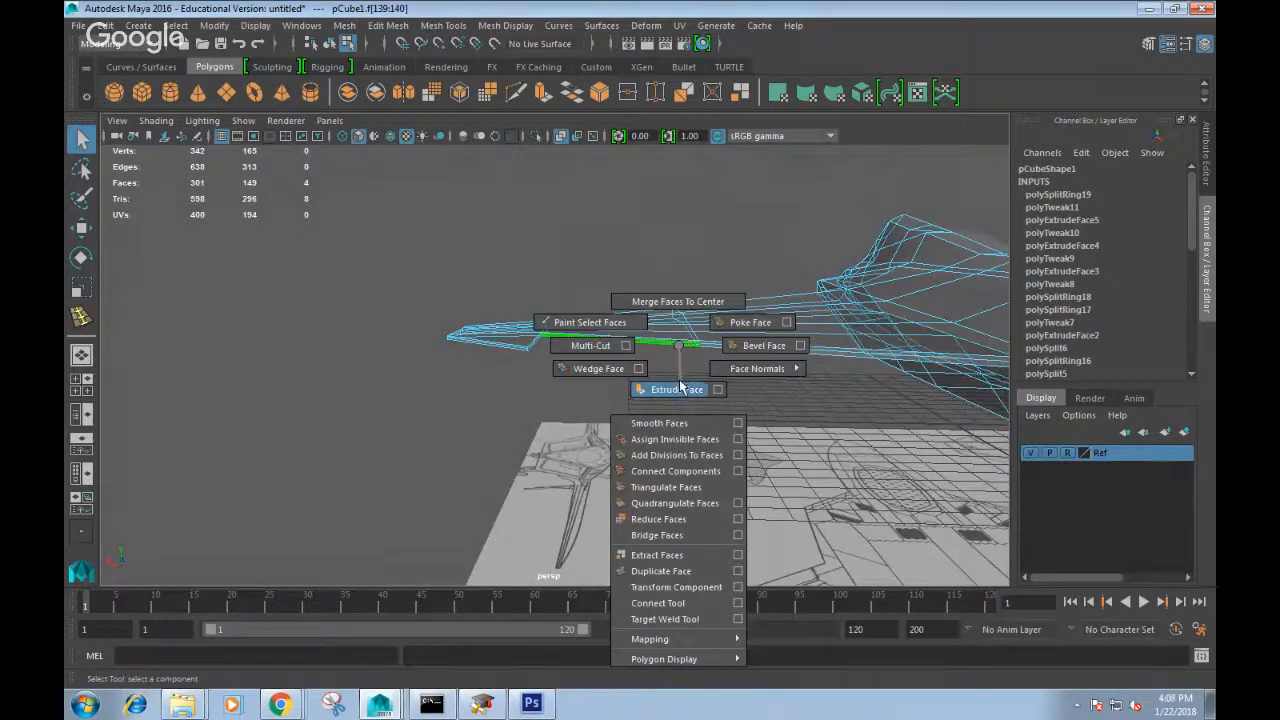
{"action": "left_click", "coordinate": [677, 389]}
{"action": "left_click_drag", "start_coordinate": [691, 380], "coordinate": [775, 305], "text": "alt"}
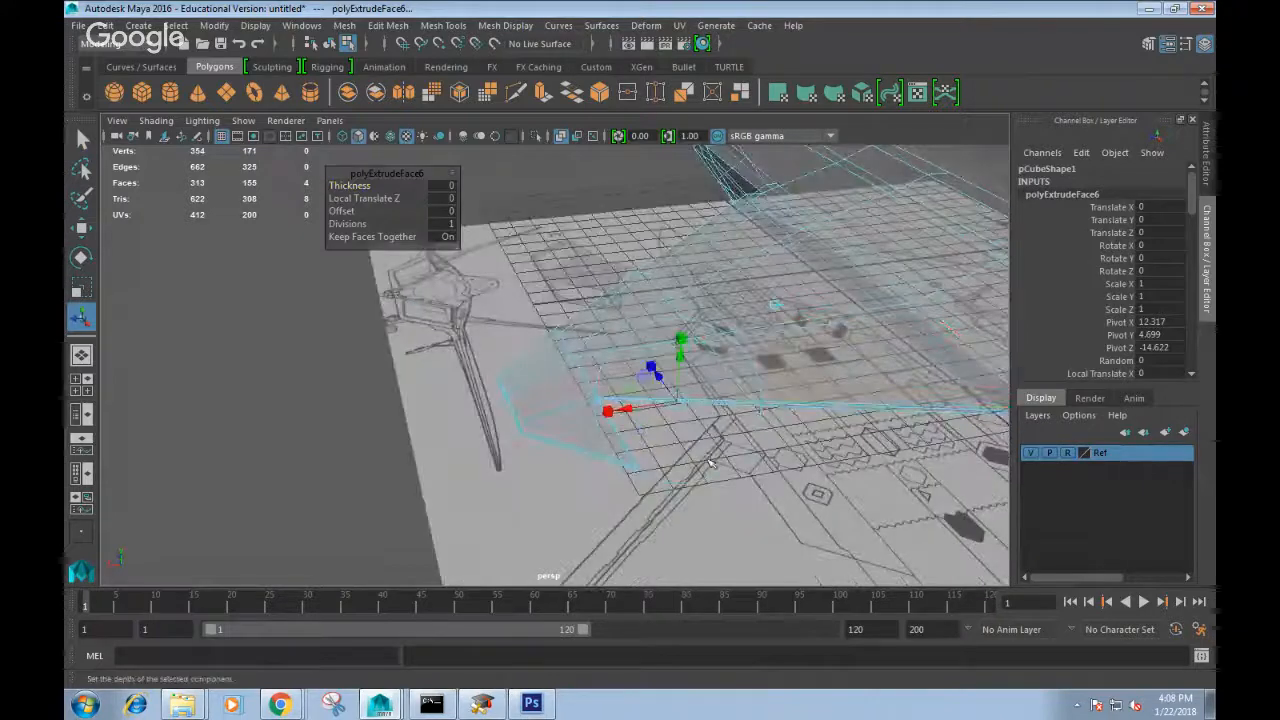
{"action": "left_click_drag", "start_coordinate": [676, 372], "coordinate": [698, 457]}
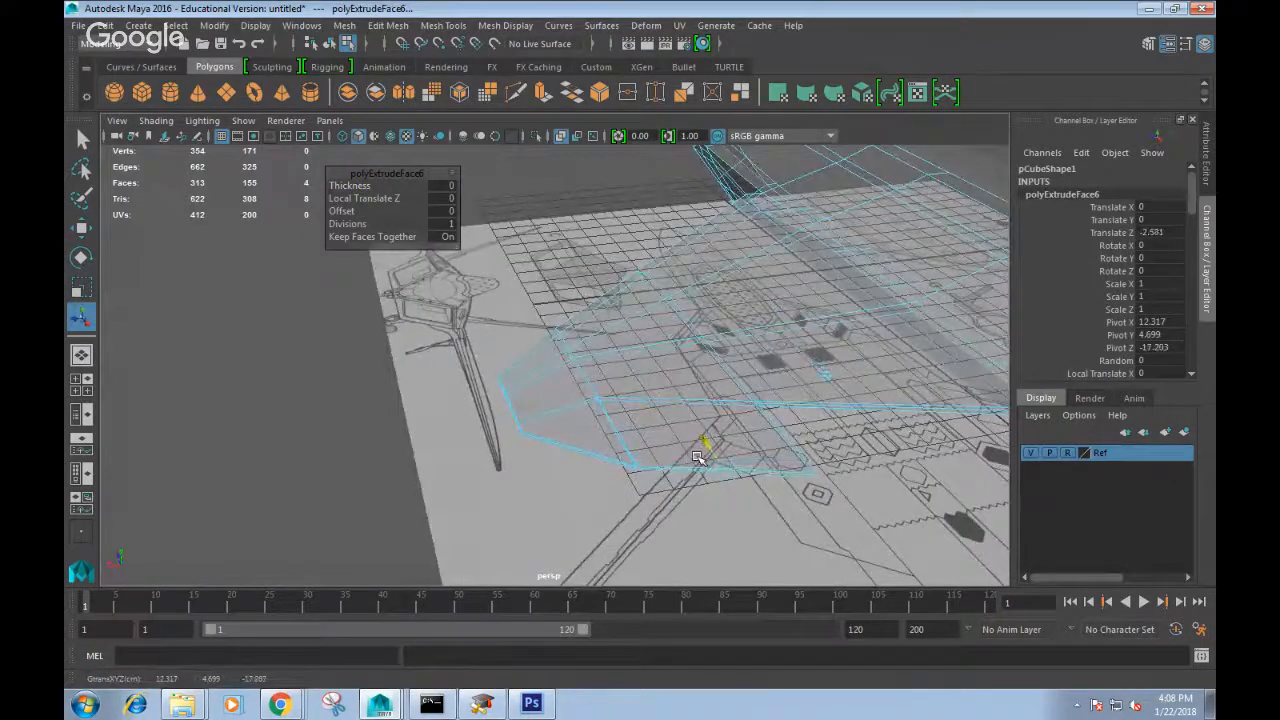
Align the extruded outer flap faces to the world axes and adjust their Translate Z to -2.619 against the top blueprint.
{"action": "key", "text": "space"}
{"action": "left_click_drag", "start_coordinate": [719, 510], "coordinate": [659, 515]}
{"action": "scroll", "coordinate": [743, 479], "scroll_direction": "down", "scroll_amount": 1}
{"action": "middle_click_drag", "start_coordinate": [743, 479], "coordinate": [763, 513], "text": "alt"}
{"action": "scroll", "coordinate": [763, 513], "scroll_direction": "up", "scroll_amount": 2}
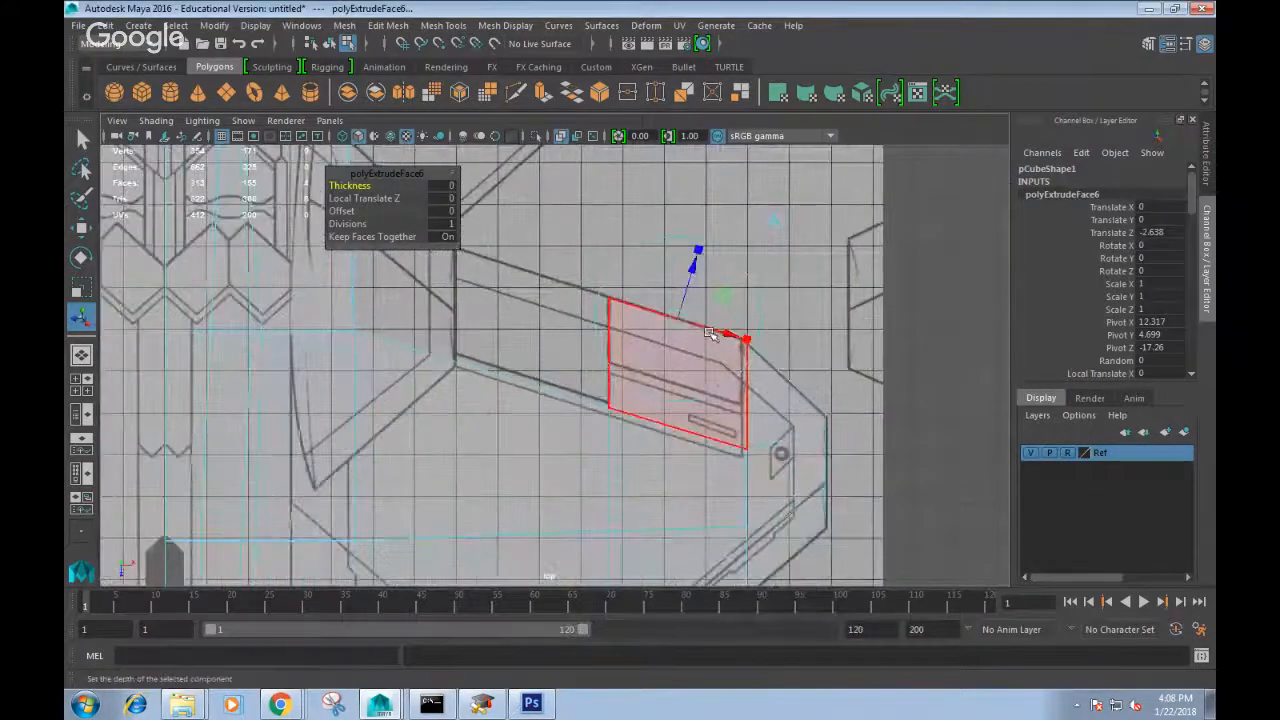
{"action": "left_click", "coordinate": [773, 222]}
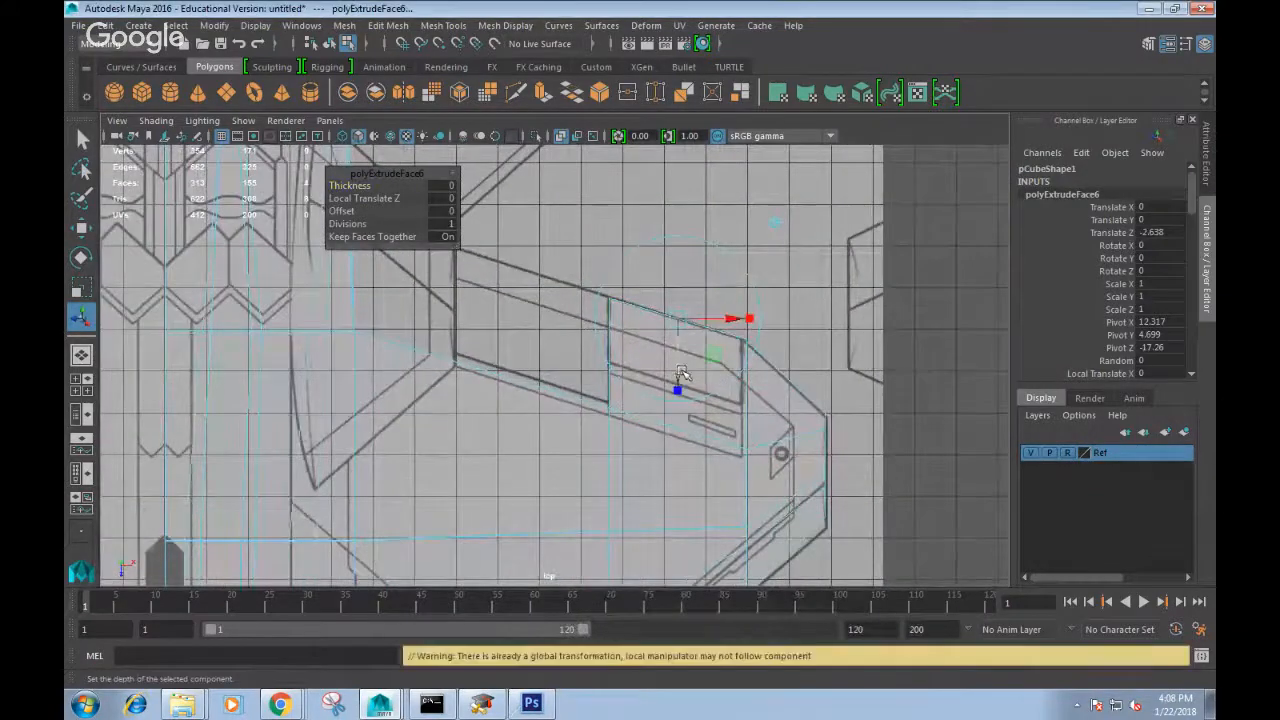
{"action": "left_click_drag", "start_coordinate": [680, 372], "coordinate": [680, 368]}
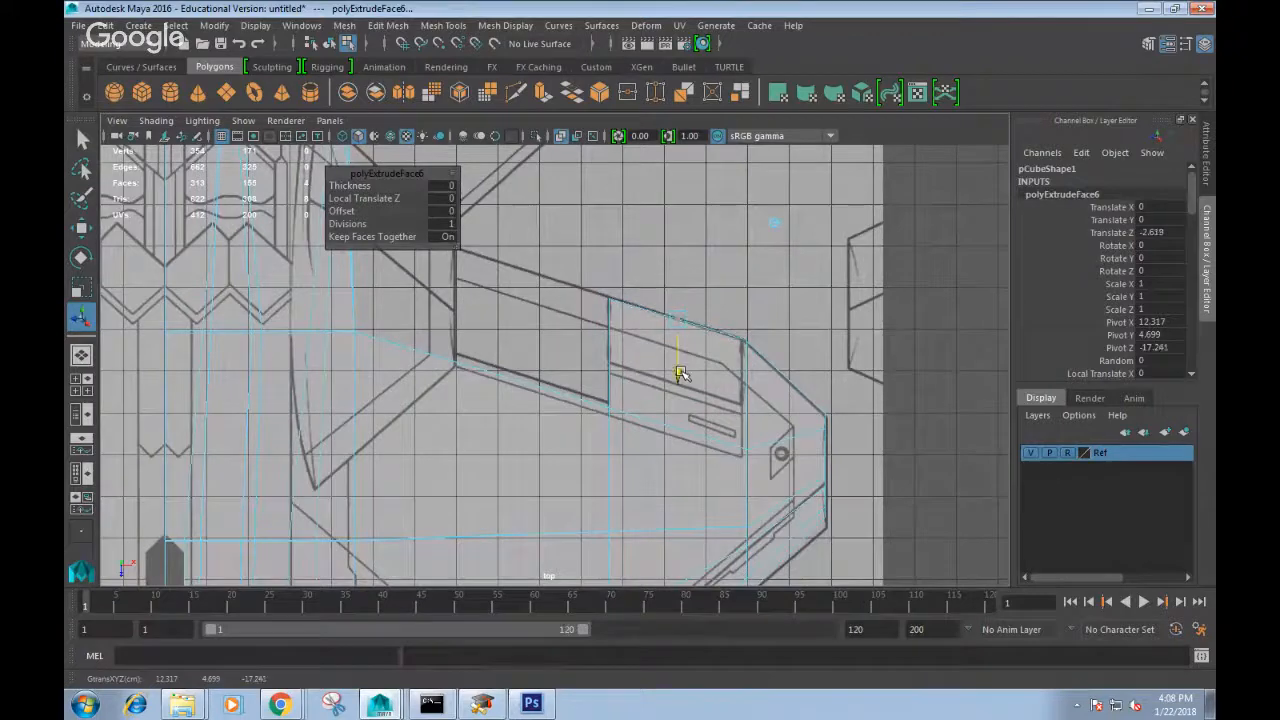
Select the inner rear-edge faces of the wing and extrude them rearward with a Translate Z of -2.643.
{"action": "key", "text": "space"}
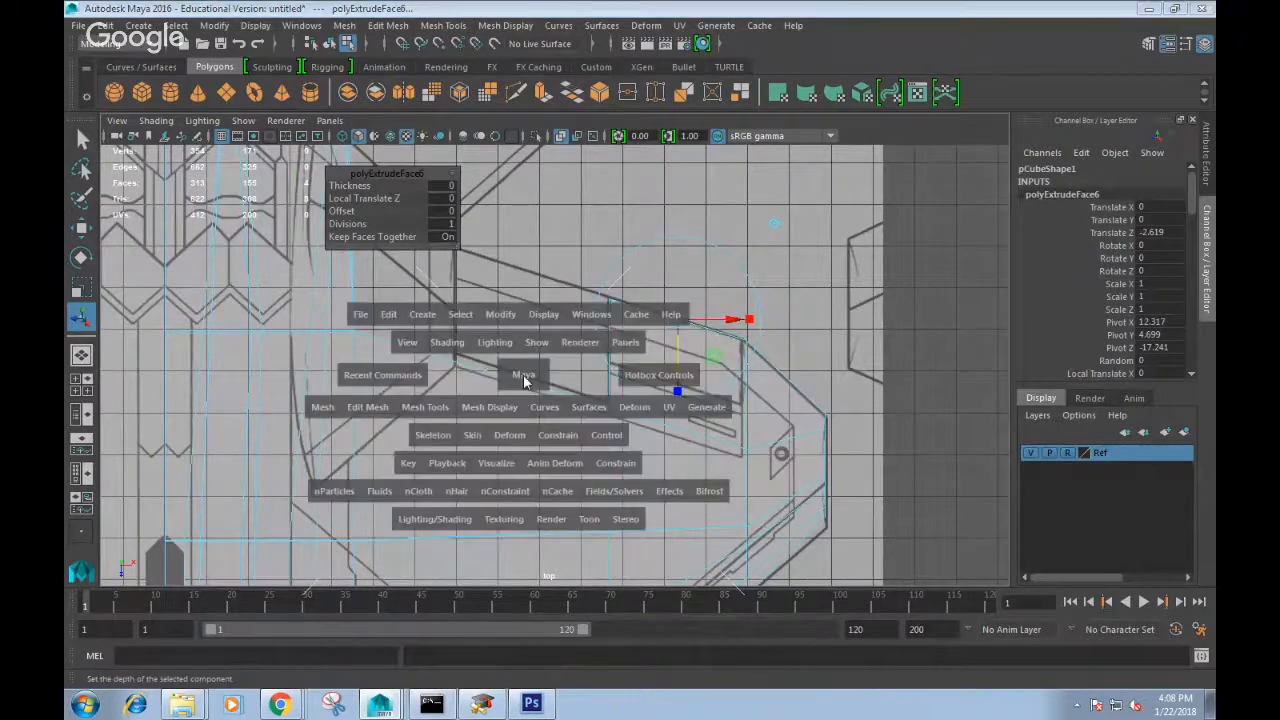
{"action": "left_click_drag", "start_coordinate": [523, 380], "coordinate": [609, 366]}
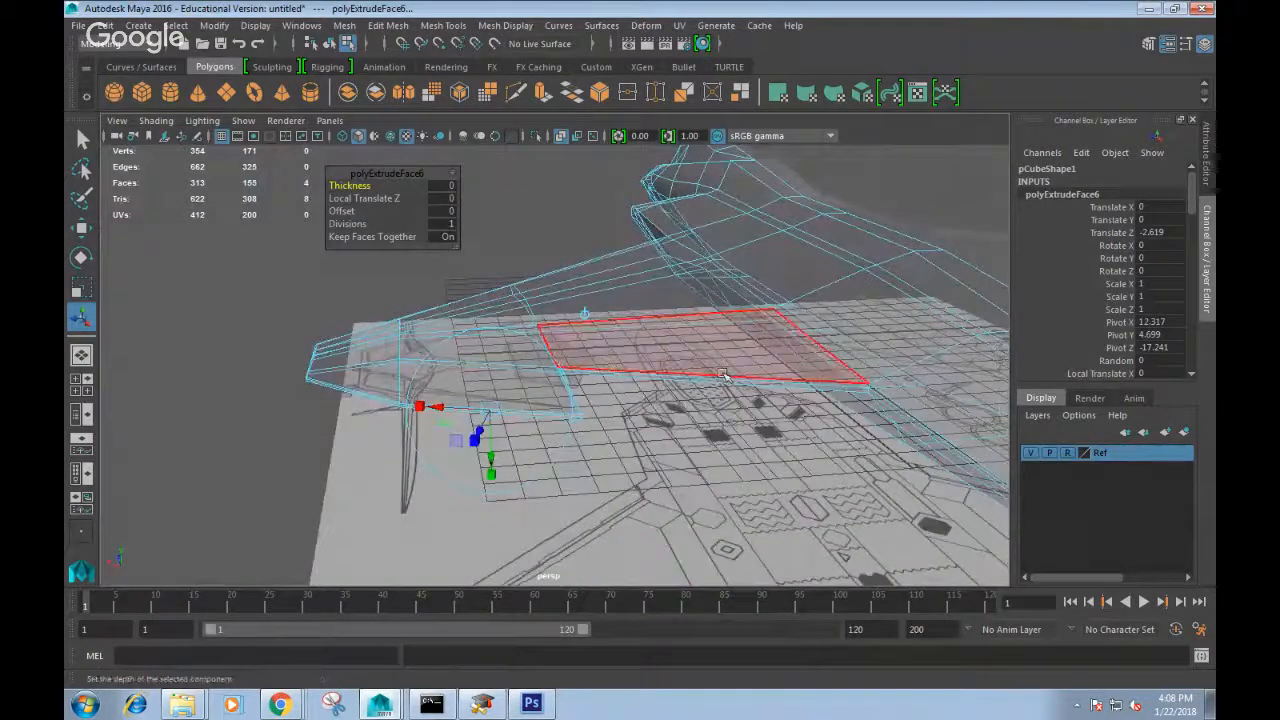
{"action": "right_click_drag", "start_coordinate": [725, 372], "coordinate": [735, 297]}
{"action": "left_click", "coordinate": [756, 383]}
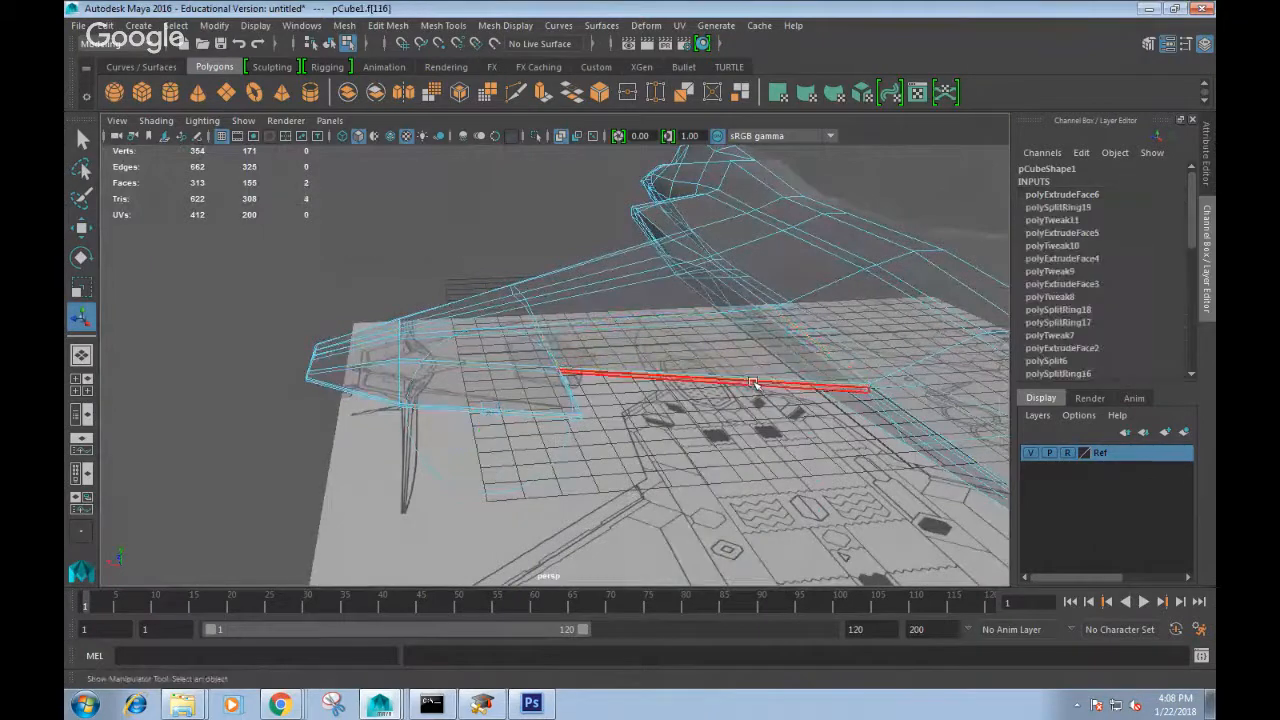
{"action": "right_click", "coordinate": [756, 385], "text": "shift"}
{"action": "right_click_drag", "start_coordinate": [756, 385], "coordinate": [753, 428], "text": "shift"}
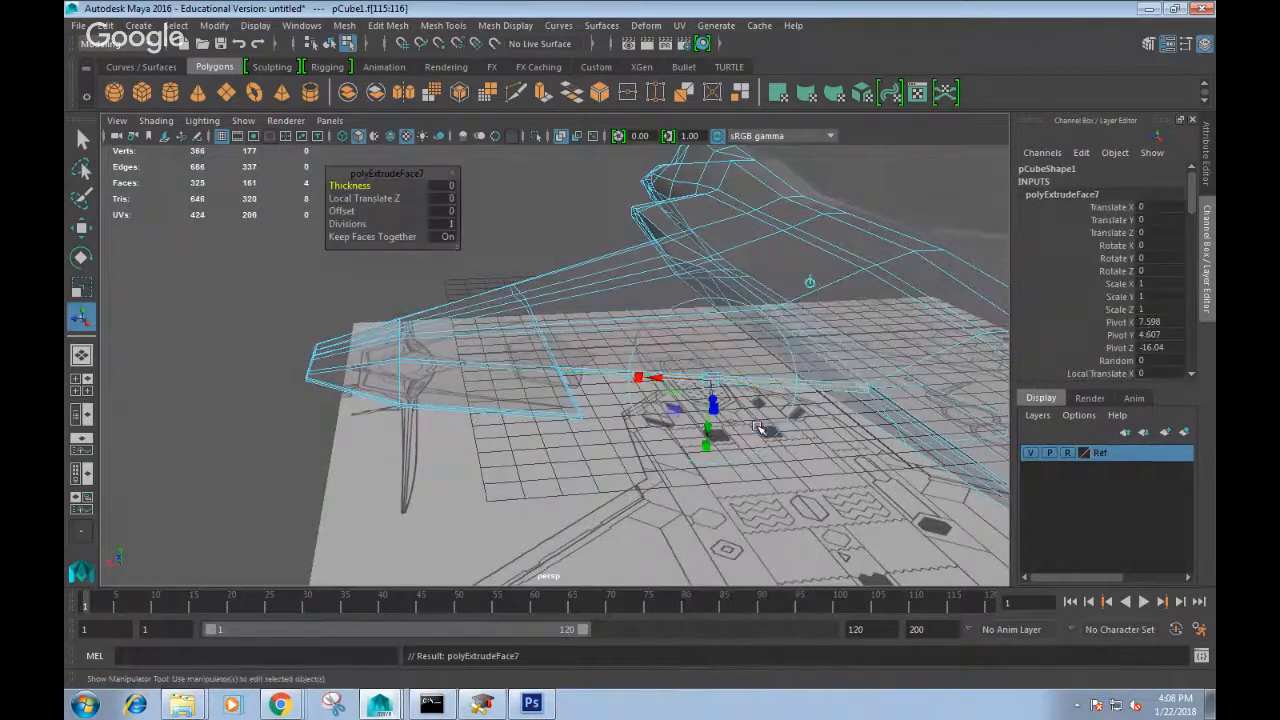
{"action": "left_click_drag", "start_coordinate": [690, 358], "coordinate": [772, 444]}
{"action": "key", "text": "ctrl+z"}
{"action": "scroll", "coordinate": [800, 457], "scroll_direction": "up", "scroll_amount": 2}
{"action": "middle_click_drag", "start_coordinate": [808, 460], "coordinate": [646, 394], "text": "alt"}
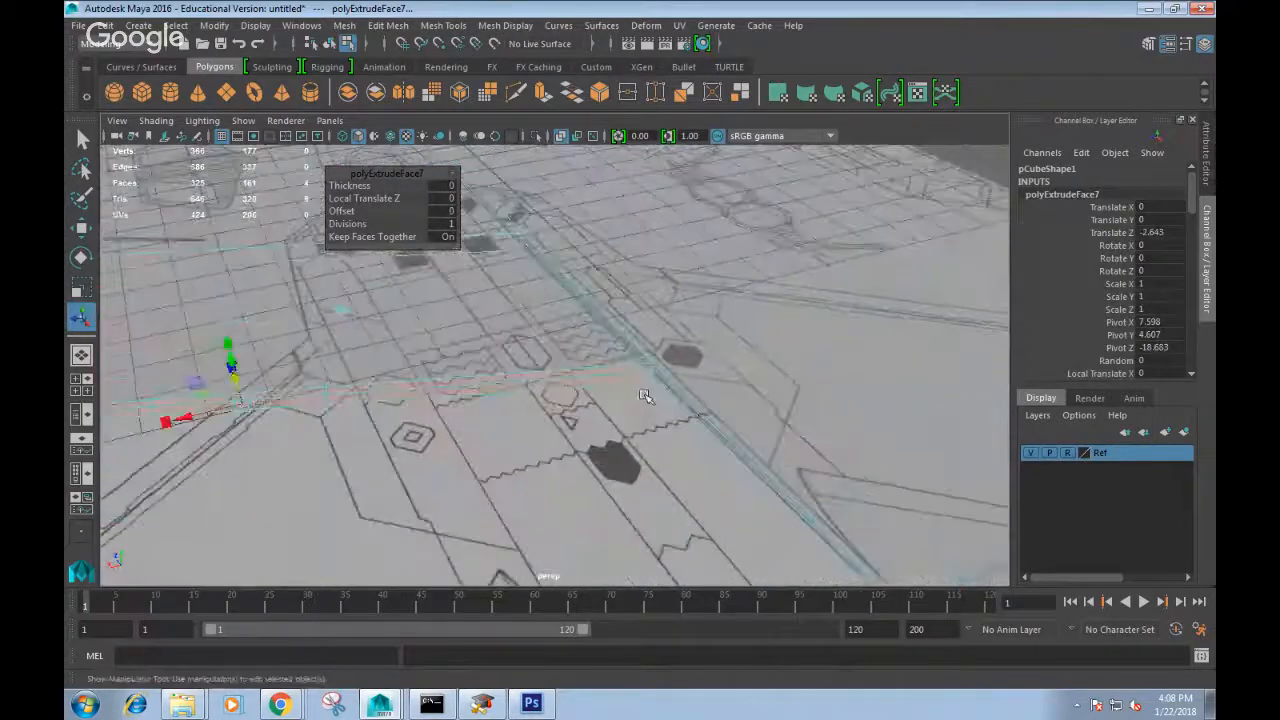
Select the vertex pair at the wing root's front edge and move it in top view onto the reference wing root corner.
{"action": "scroll", "coordinate": [650, 392], "scroll_direction": "up", "scroll_amount": 2}
{"action": "right_click_drag", "start_coordinate": [691, 380], "coordinate": [691, 200]}
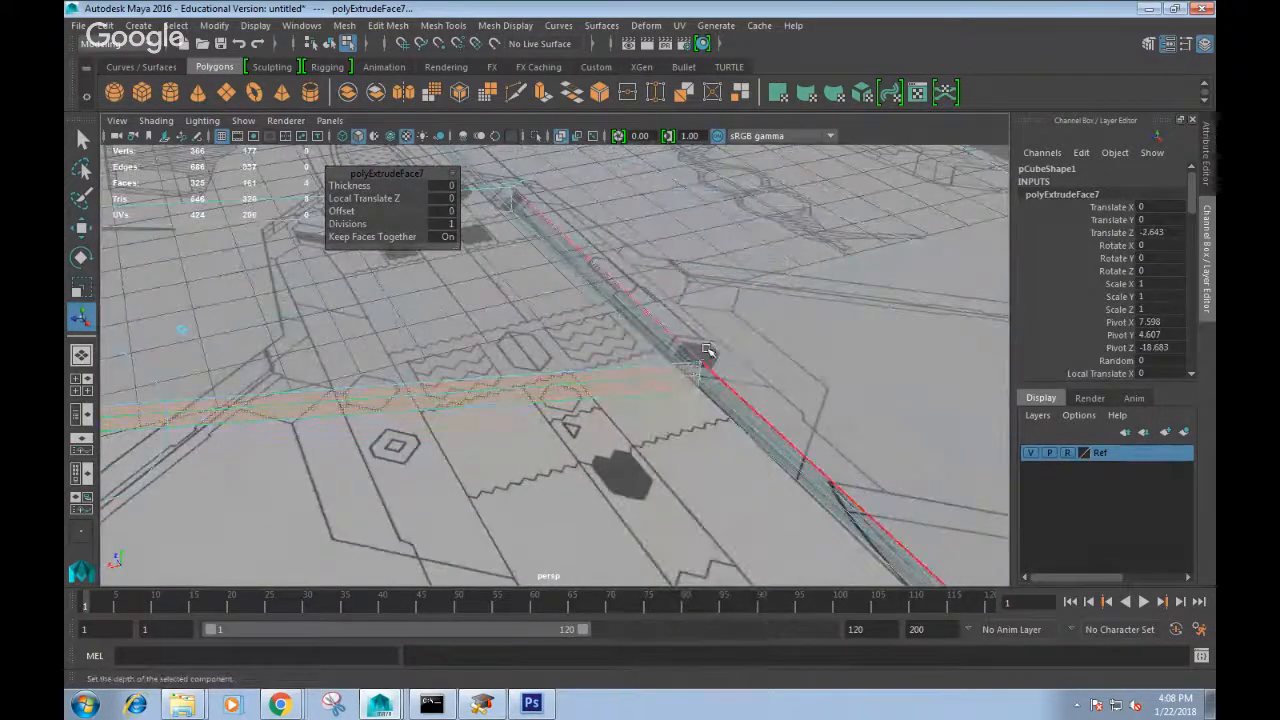
{"action": "right_click_drag", "start_coordinate": [700, 368], "coordinate": [632, 243]}
{"action": "left_click_drag", "start_coordinate": [674, 338], "coordinate": [708, 427]}
{"action": "key", "text": "space"}
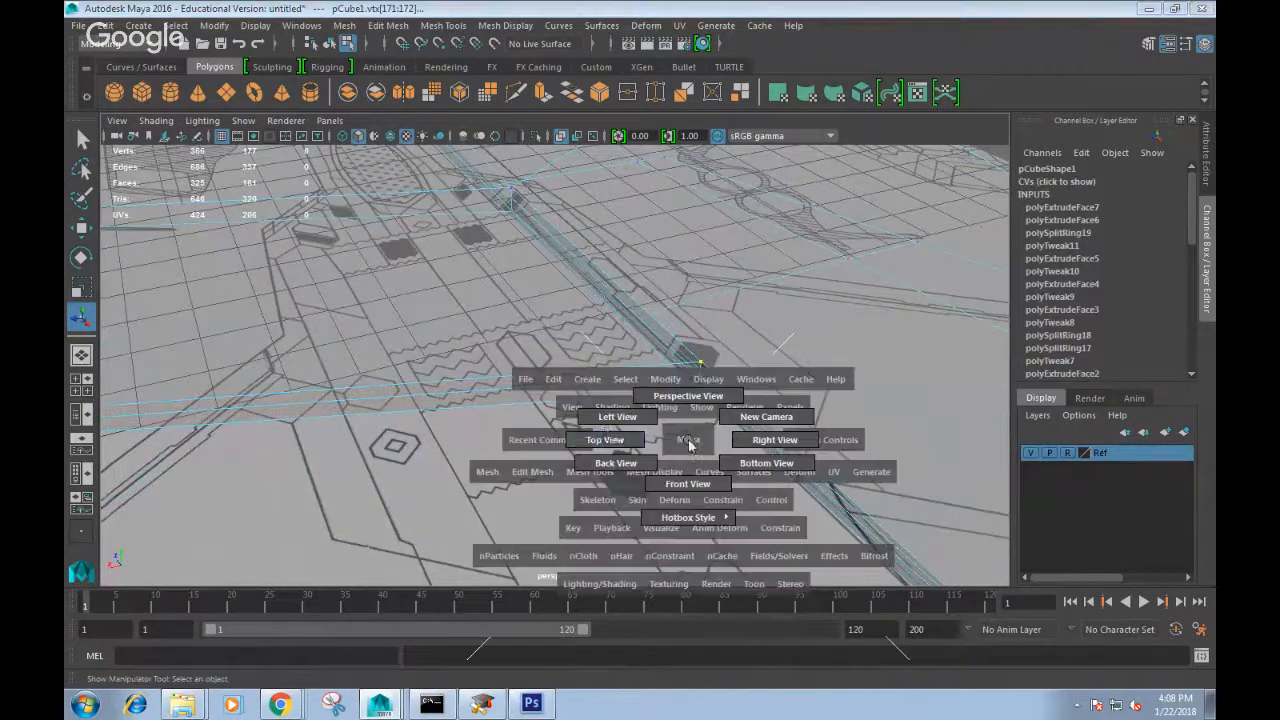
{"action": "left_click_drag", "start_coordinate": [688, 440], "coordinate": [609, 442]}
{"action": "scroll", "coordinate": [660, 442], "scroll_direction": "down", "scroll_amount": 3}
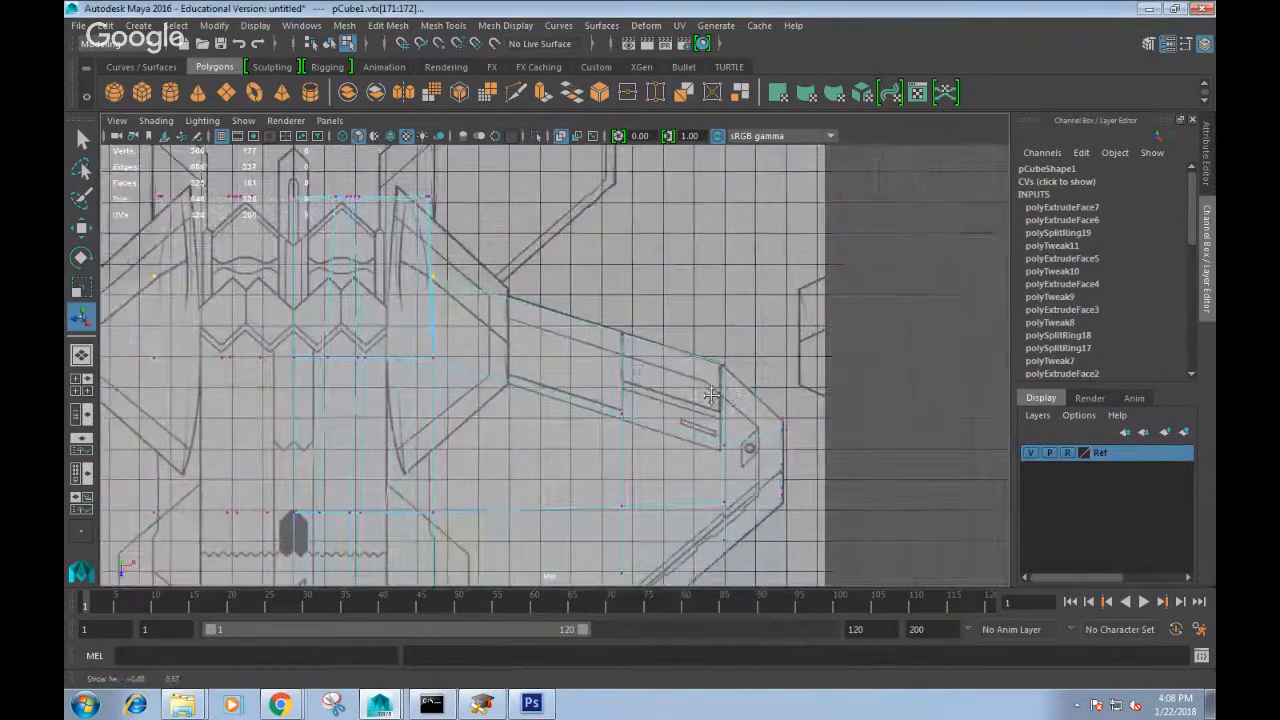
{"action": "key", "text": "w"}
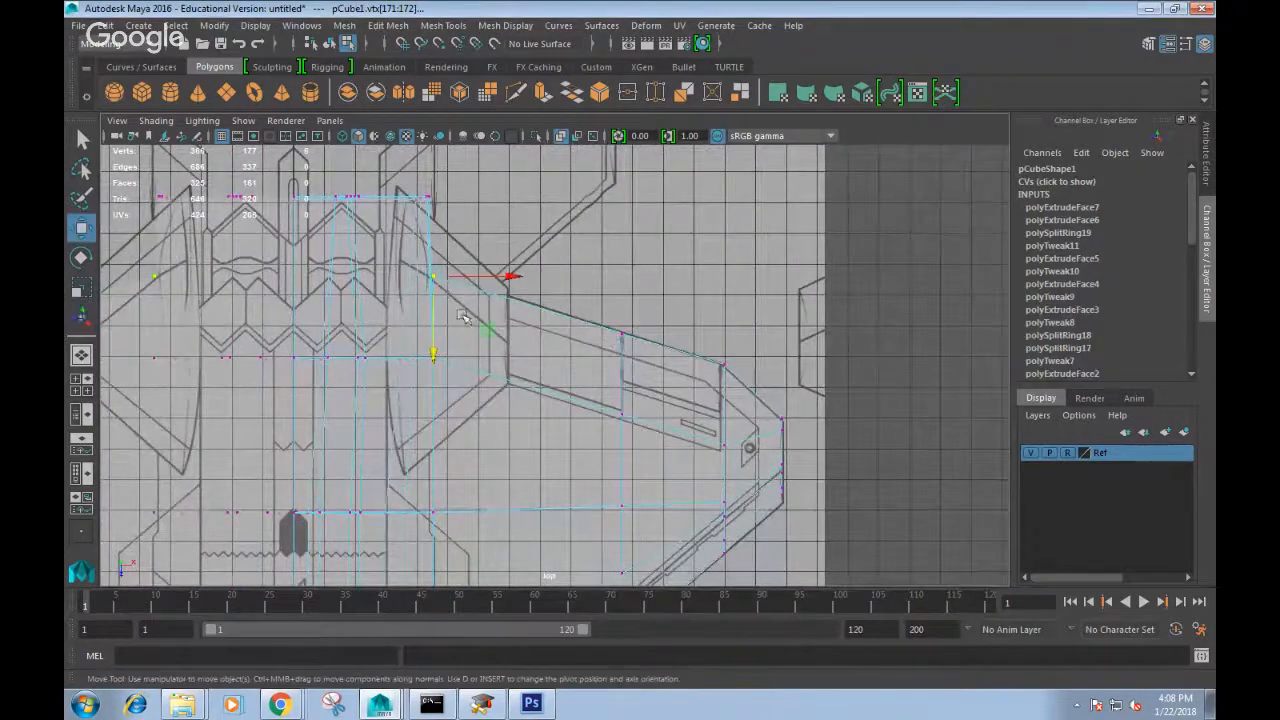
{"action": "left_click_drag", "start_coordinate": [438, 285], "coordinate": [503, 299]}
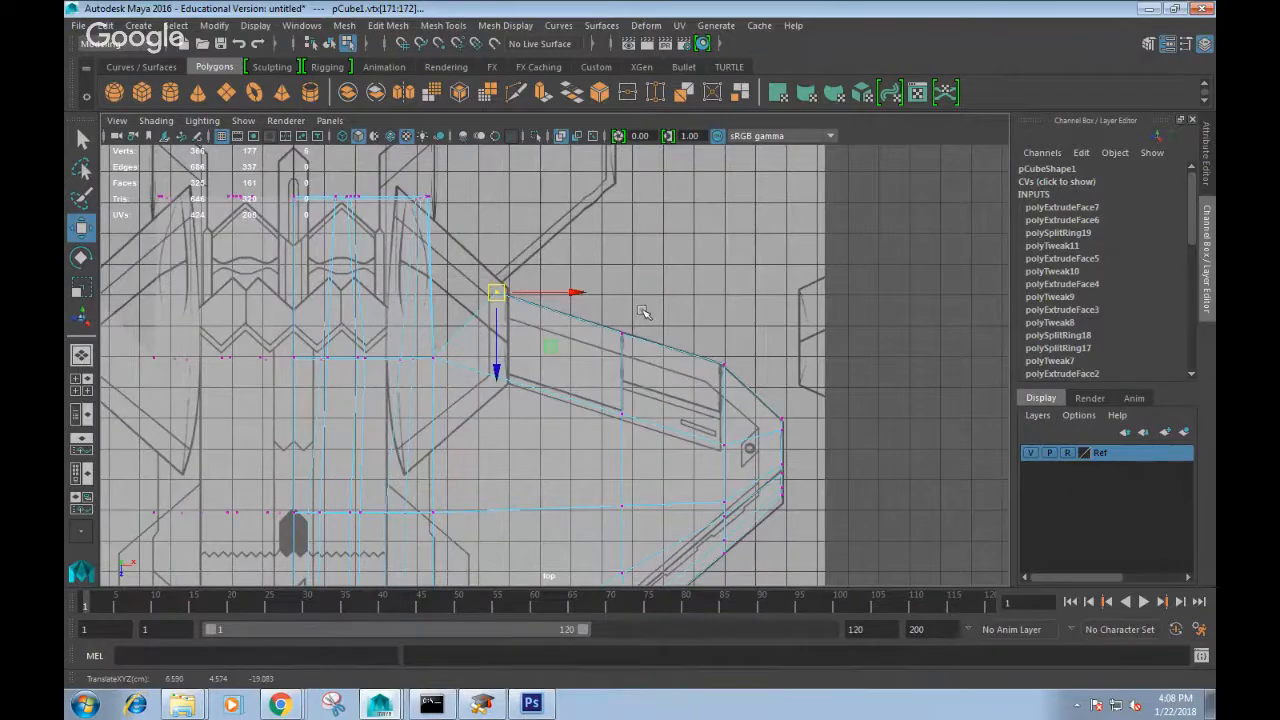
Switch to Chrome to examine the wing and tail area in the F-22 Raptor photo, and return to the untitled Maya scene.
{"action": "left_click", "coordinate": [280, 704]}
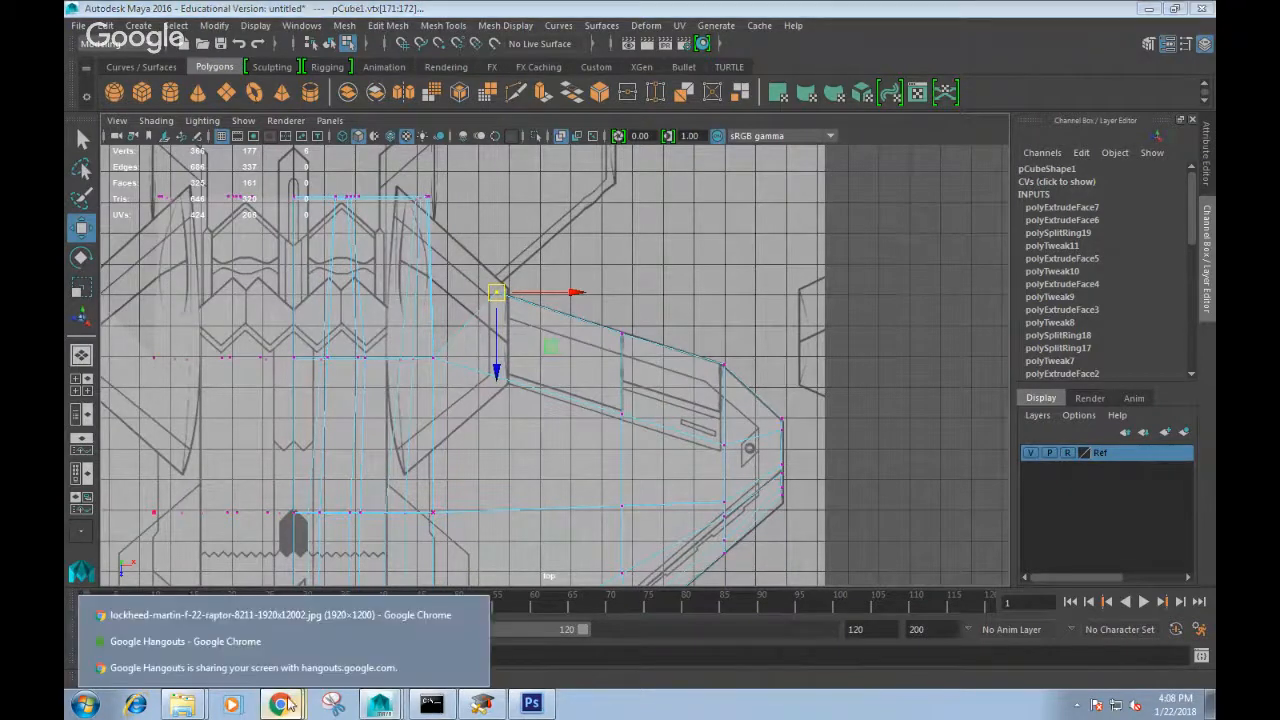
{"action": "left_click", "coordinate": [272, 615]}
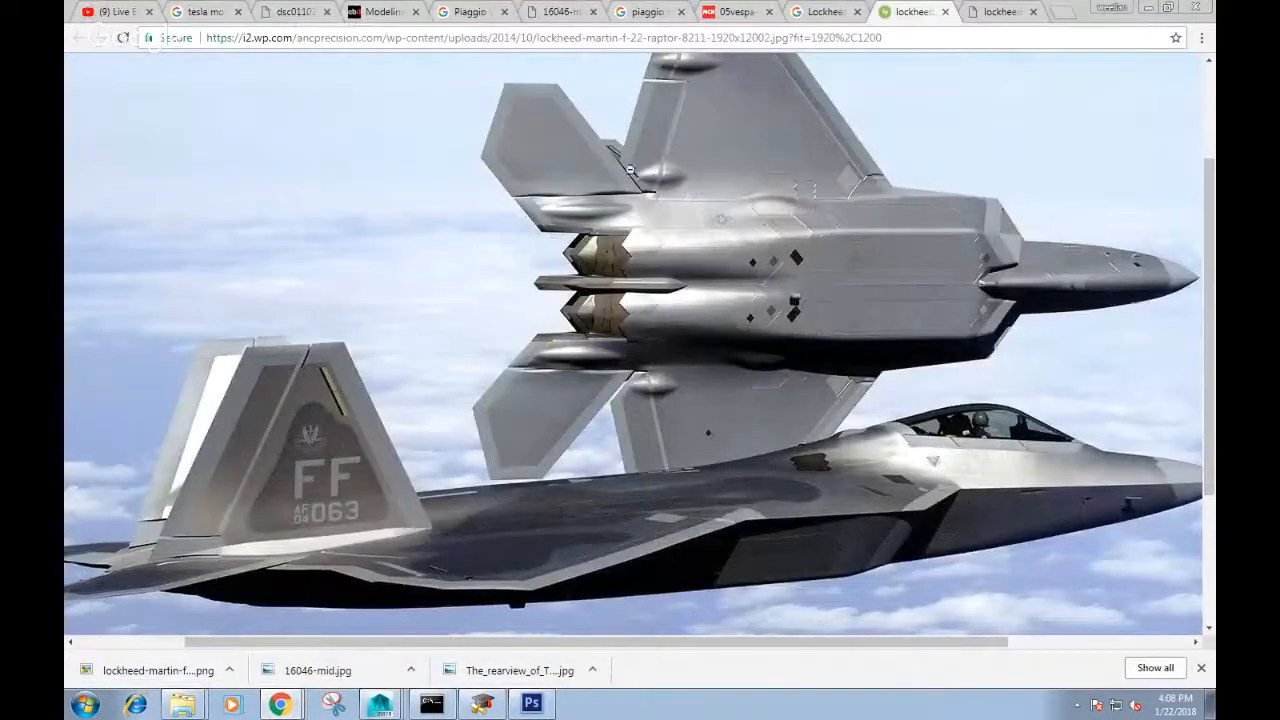
{"action": "right_click", "coordinate": [663, 221]}
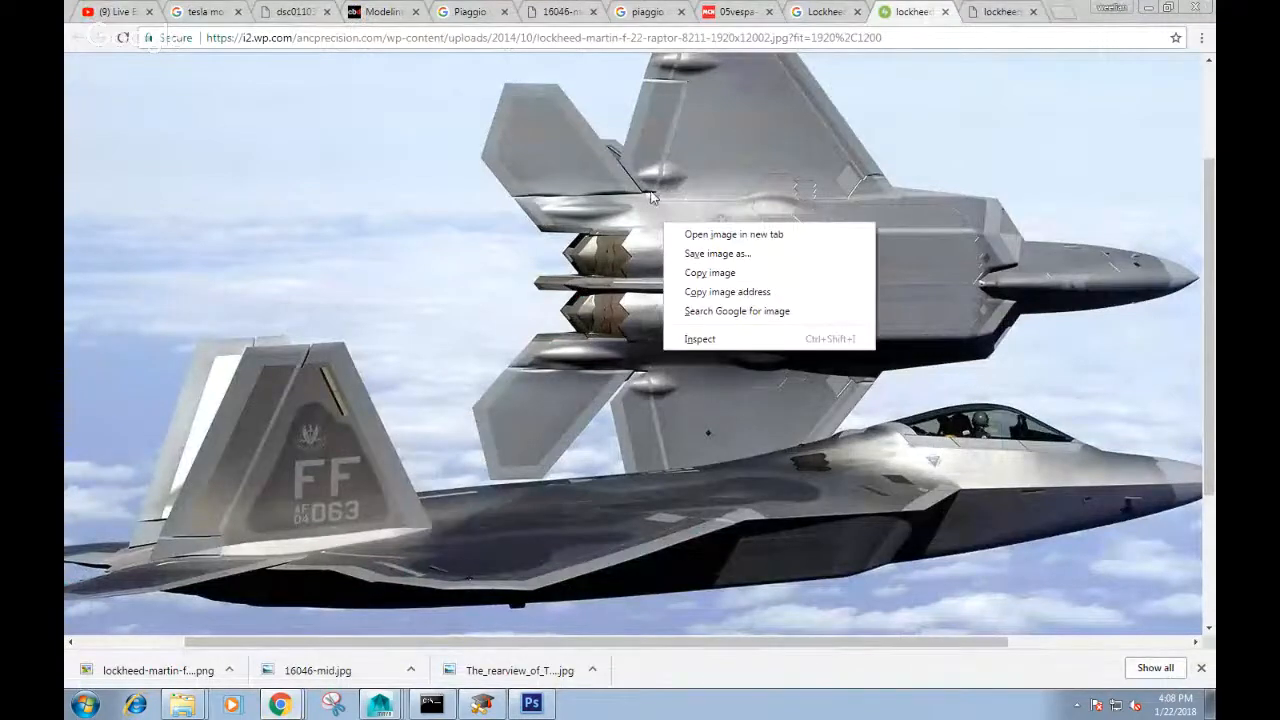
{"action": "left_click", "coordinate": [669, 137]}
{"action": "scroll", "coordinate": [670, 110], "scroll_direction": "up", "scroll_amount": 3}
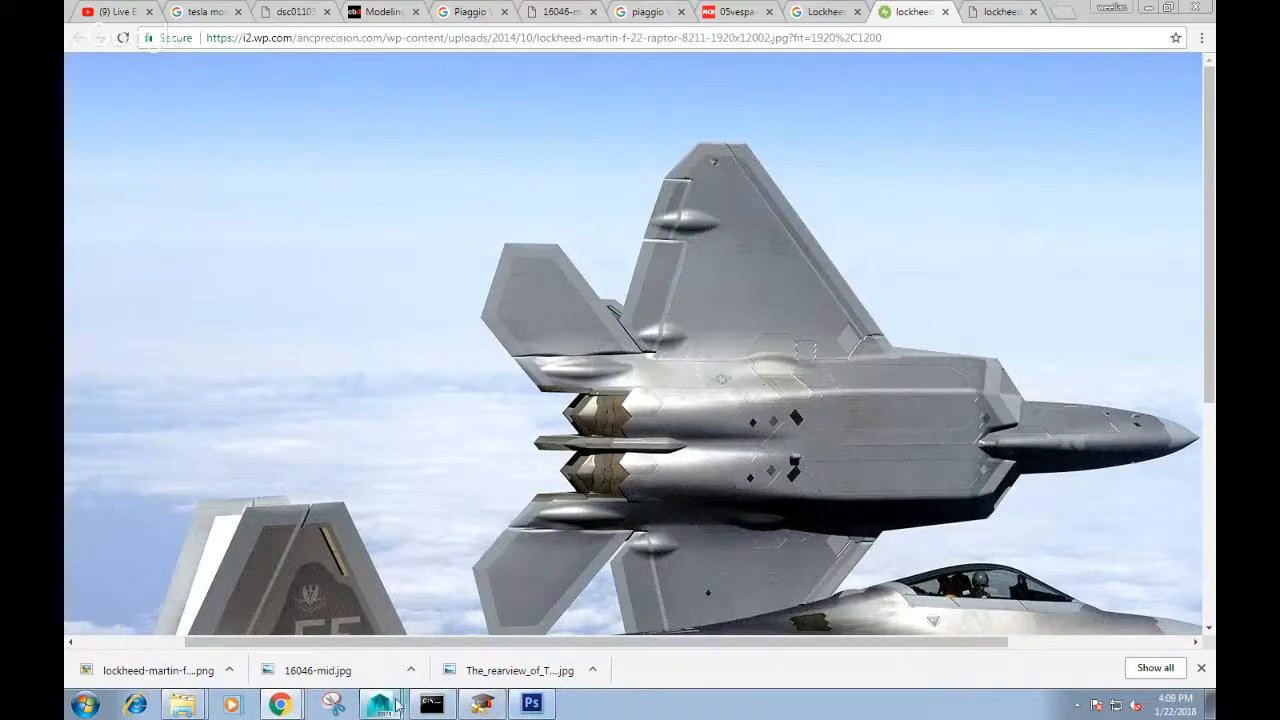
{"action": "mouse_move", "coordinate": [381, 710]}
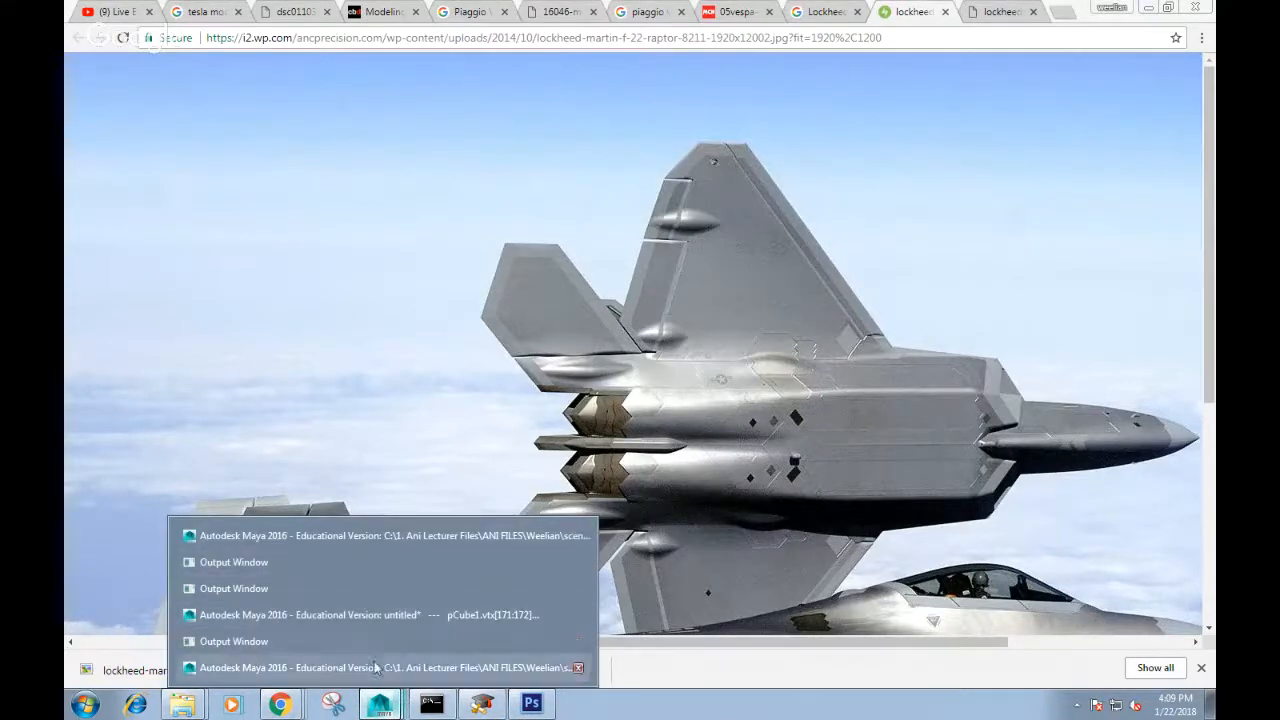
{"action": "left_click", "coordinate": [376, 667]}
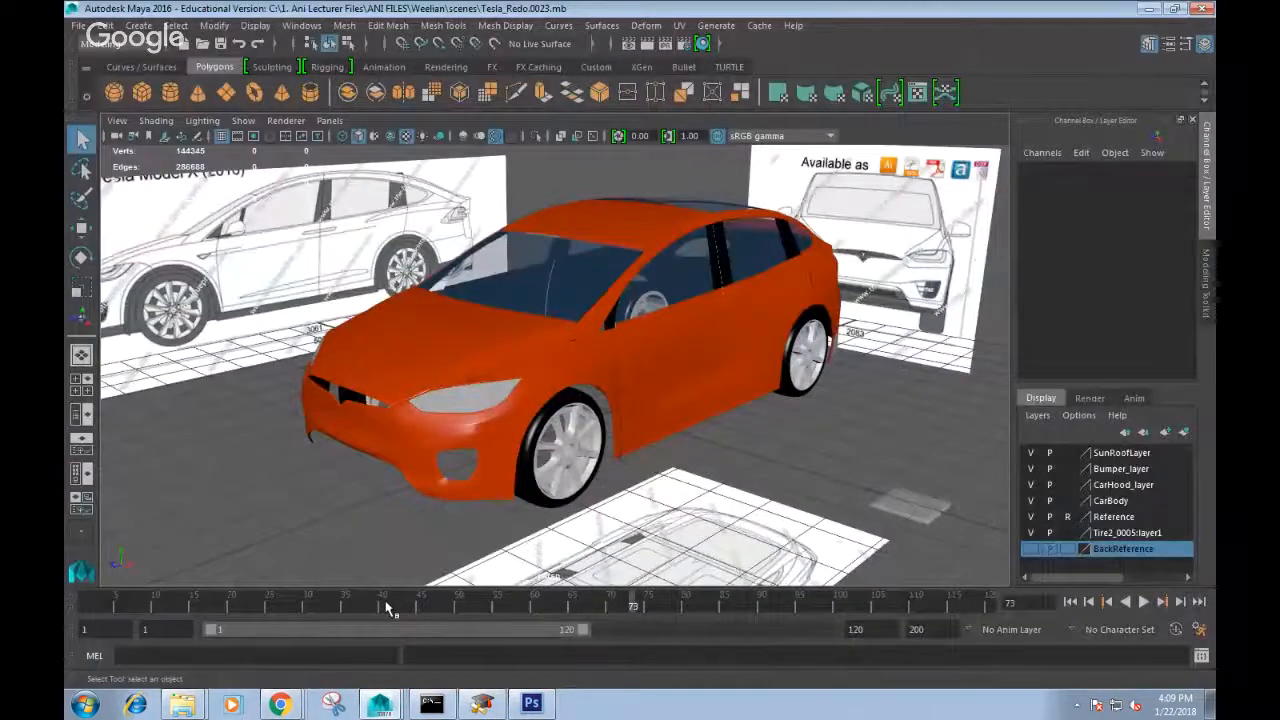
{"action": "left_click", "coordinate": [385, 620]}
Insert two edge loops across the outer wing in top view, following the flap line of the reference drawing.
{"action": "scroll", "coordinate": [571, 332], "scroll_direction": "up", "scroll_amount": 3}
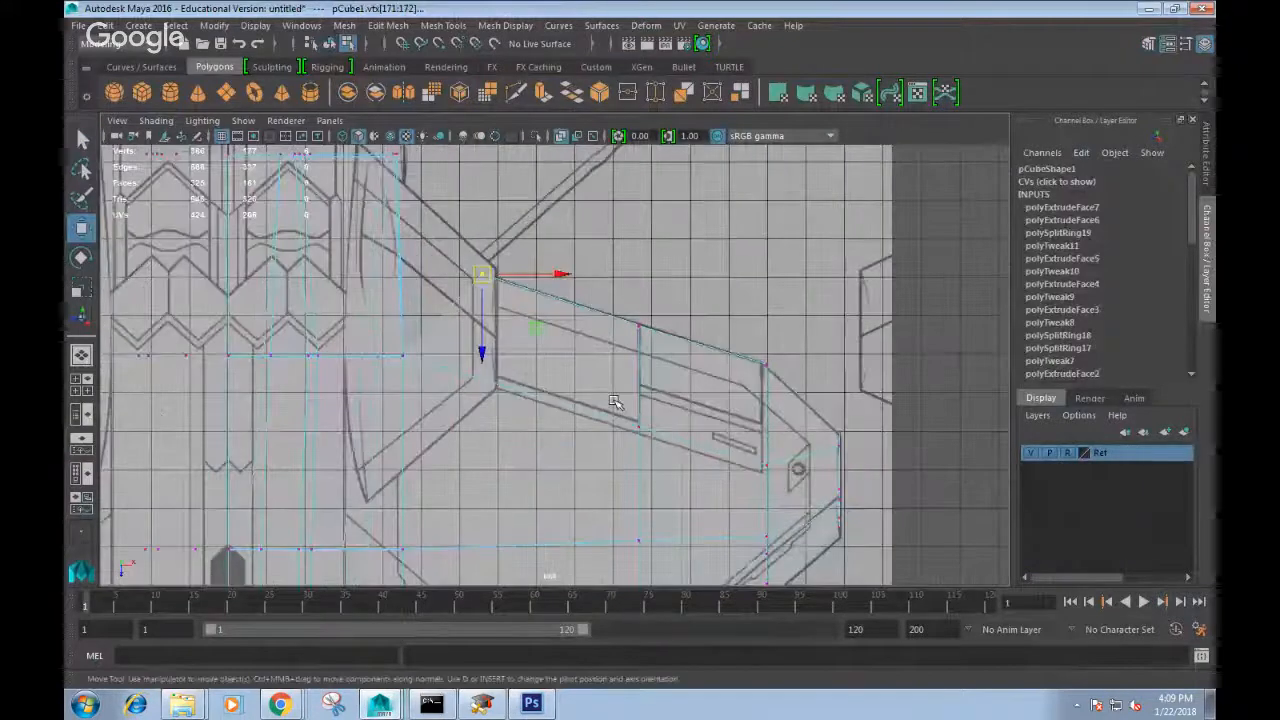
{"action": "scroll", "coordinate": [571, 332], "scroll_direction": "up", "scroll_amount": 5}
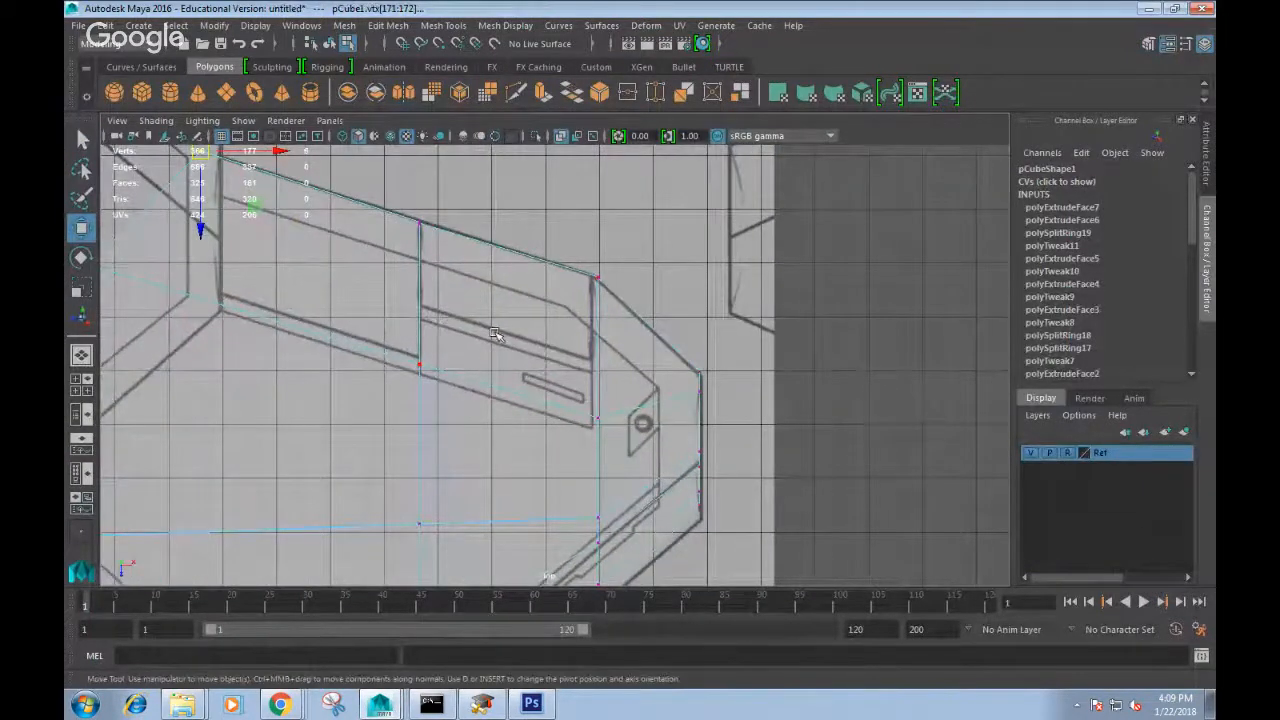
{"action": "right_click_drag", "start_coordinate": [563, 242], "coordinate": [563, 198]}
{"action": "left_click", "coordinate": [597, 366]}
{"action": "right_click_drag", "start_coordinate": [597, 366], "coordinate": [617, 476], "text": "shift"}
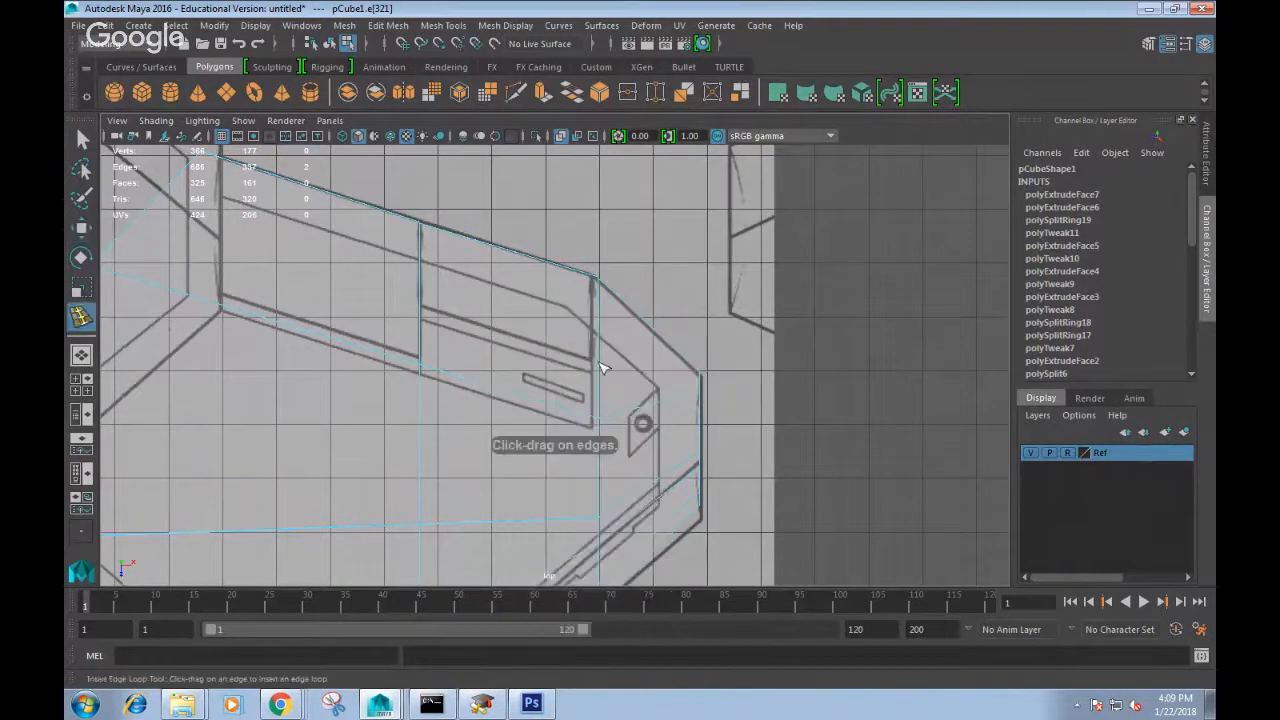
{"action": "left_click", "coordinate": [598, 365]}
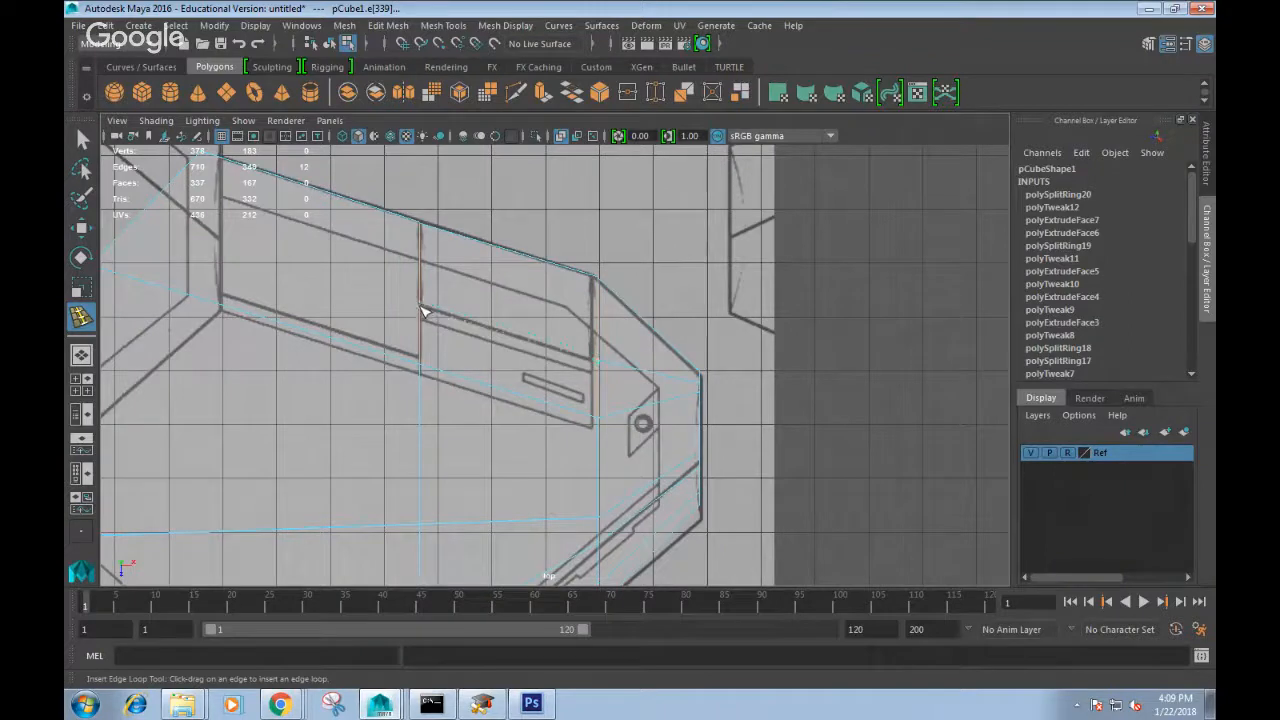
{"action": "left_click", "coordinate": [422, 310]}
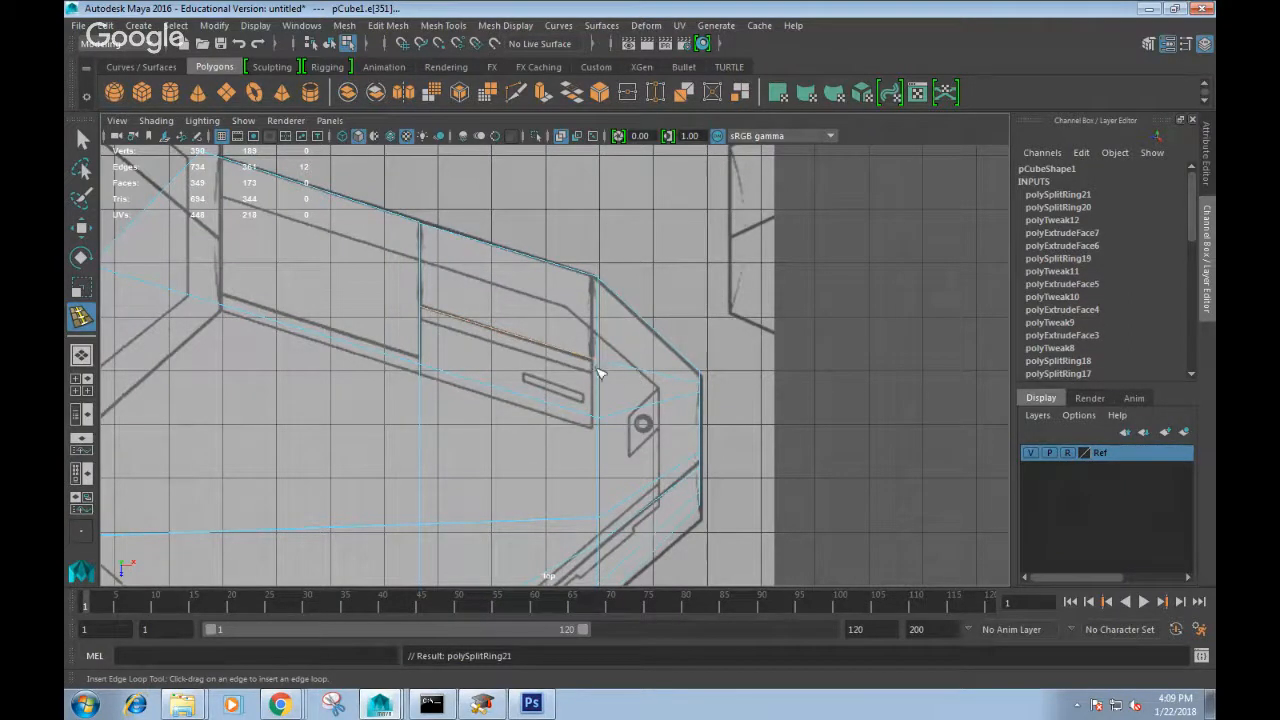
Examine the wing in perspective and compare its profile with the reference drawing in side view.
{"action": "scroll", "coordinate": [612, 408], "scroll_direction": "down", "scroll_amount": 6}
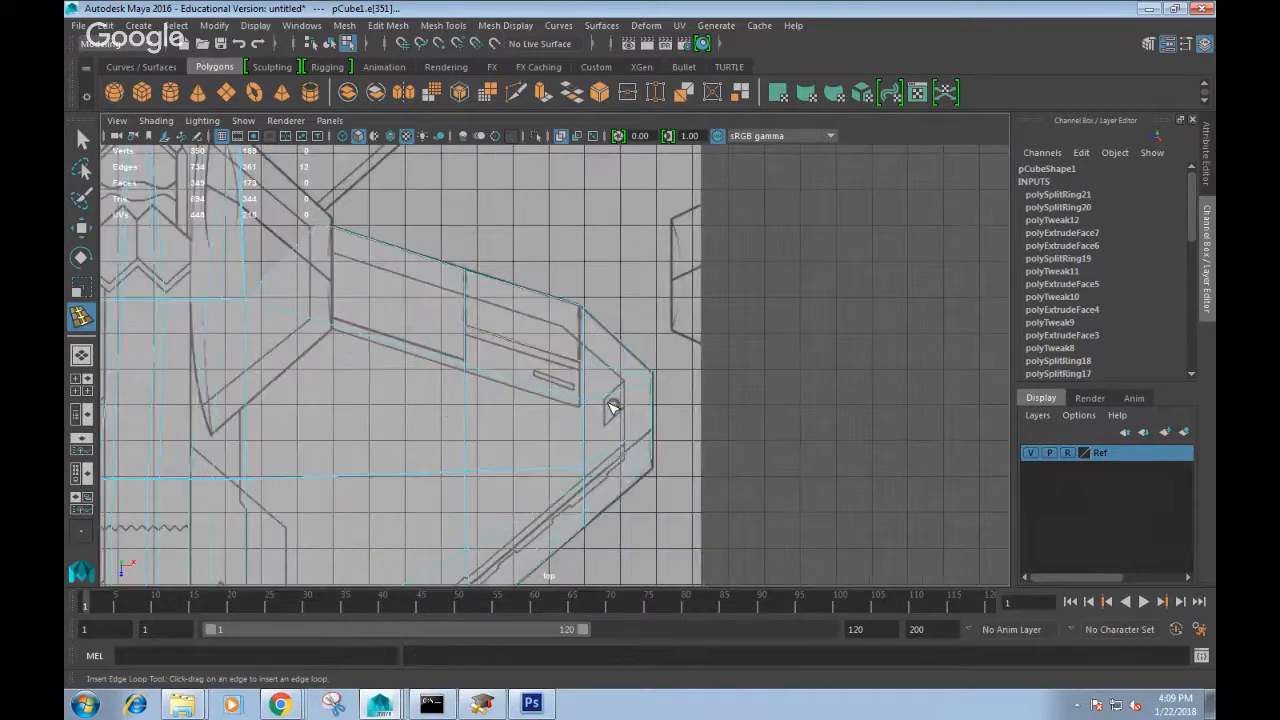
{"action": "key", "text": "space"}
{"action": "left_click", "coordinate": [590, 327]}
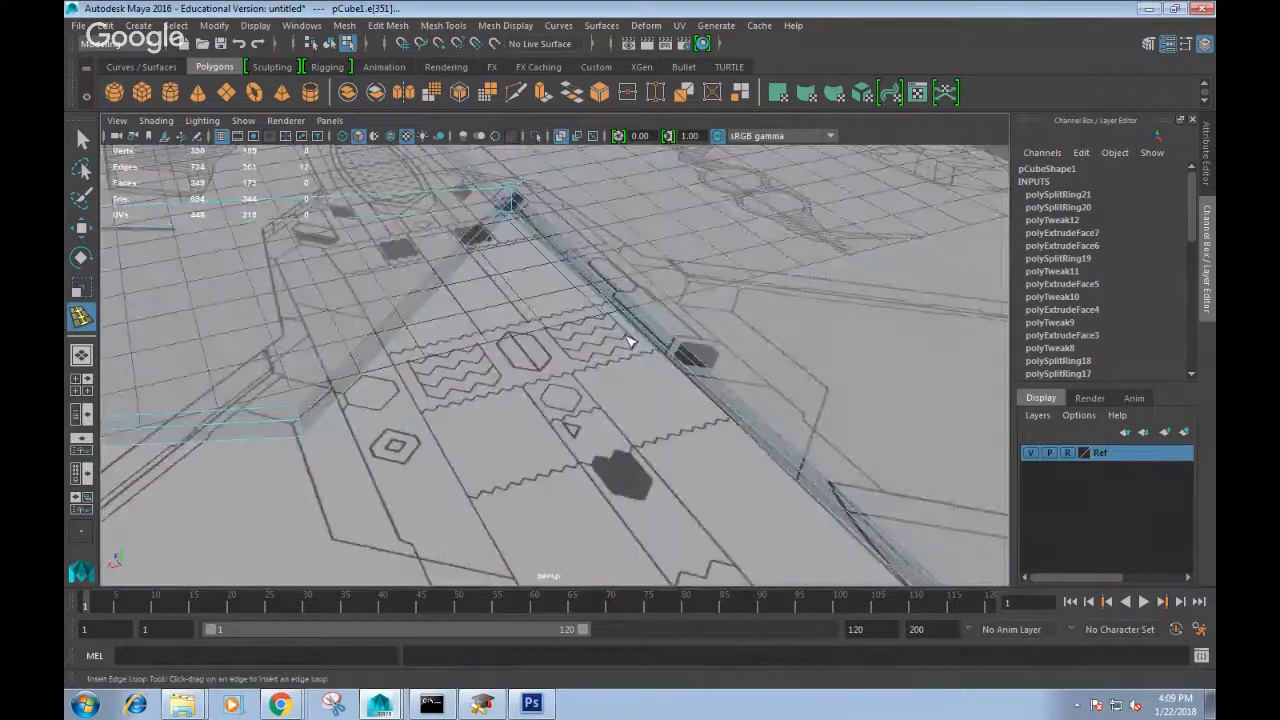
{"action": "left_click_drag", "start_coordinate": [632, 344], "coordinate": [660, 327], "text": "alt"}
{"action": "key", "text": "space"}
{"action": "left_click_drag", "start_coordinate": [660, 327], "coordinate": [718, 331]}
{"action": "scroll", "coordinate": [726, 399], "scroll_direction": "up", "scroll_amount": 1}
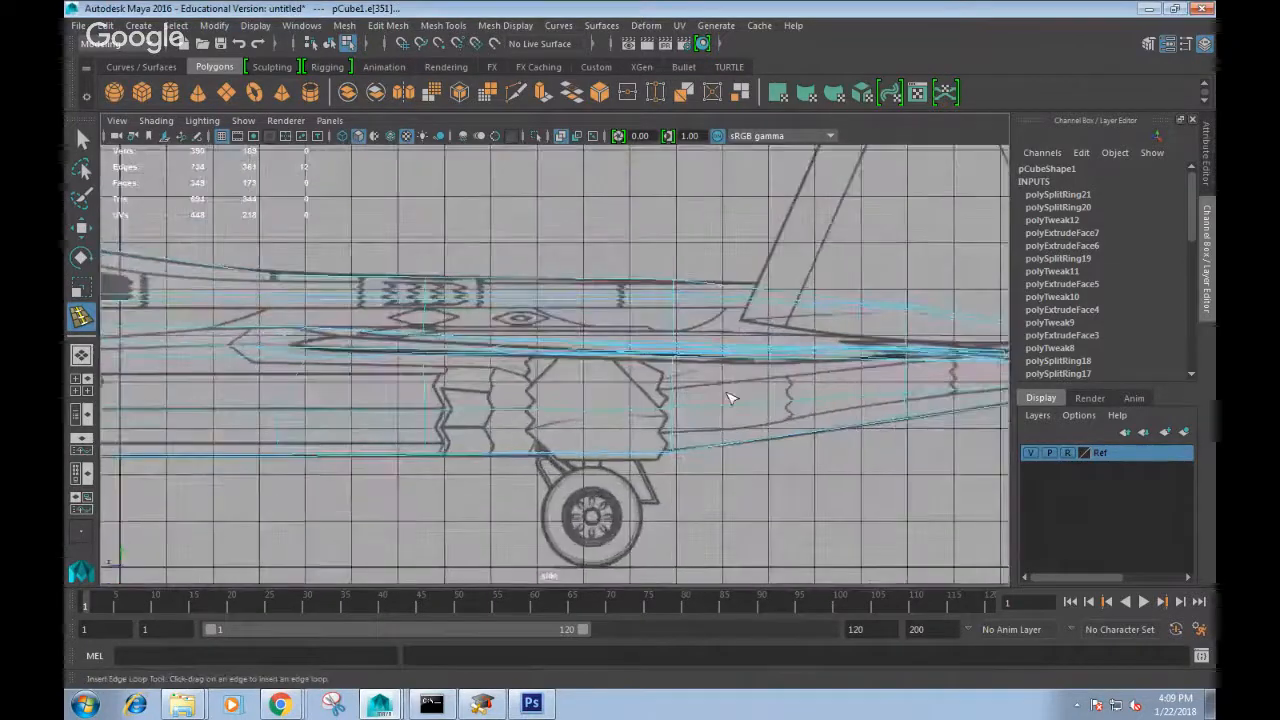
{"action": "middle_click_drag", "start_coordinate": [731, 396], "coordinate": [532, 392], "text": "alt"}
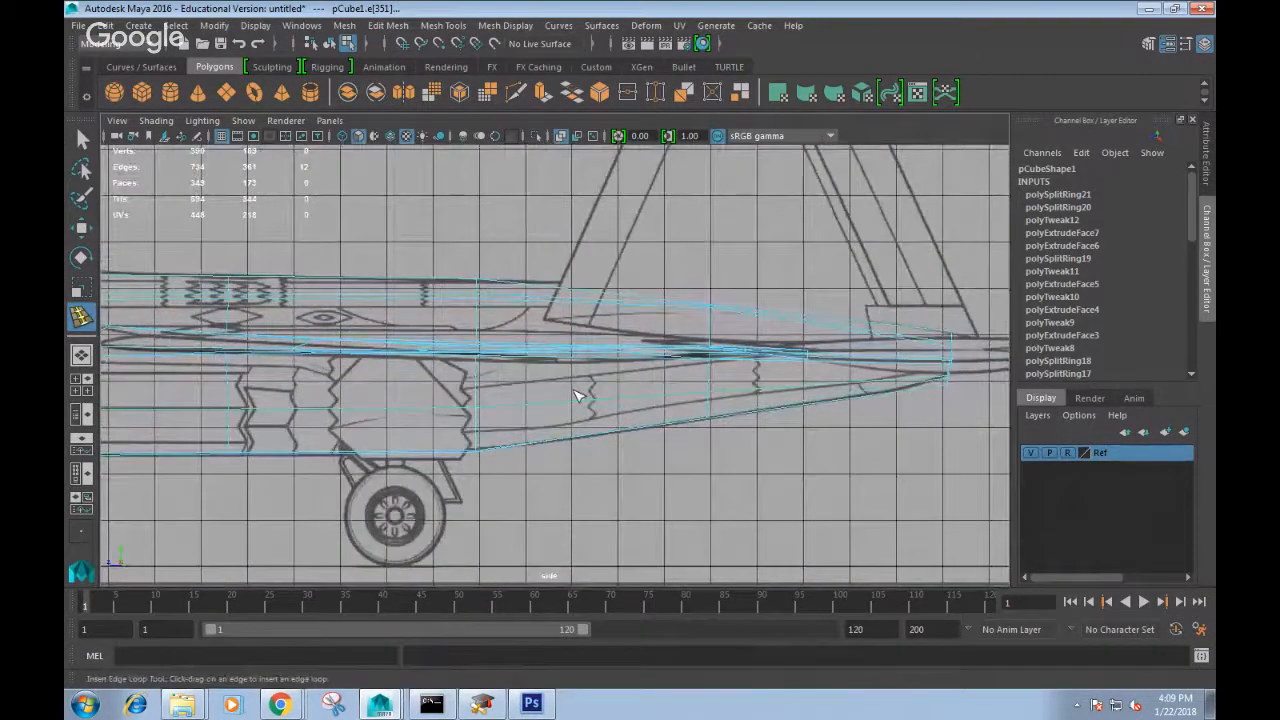
{"action": "key", "text": "w"}
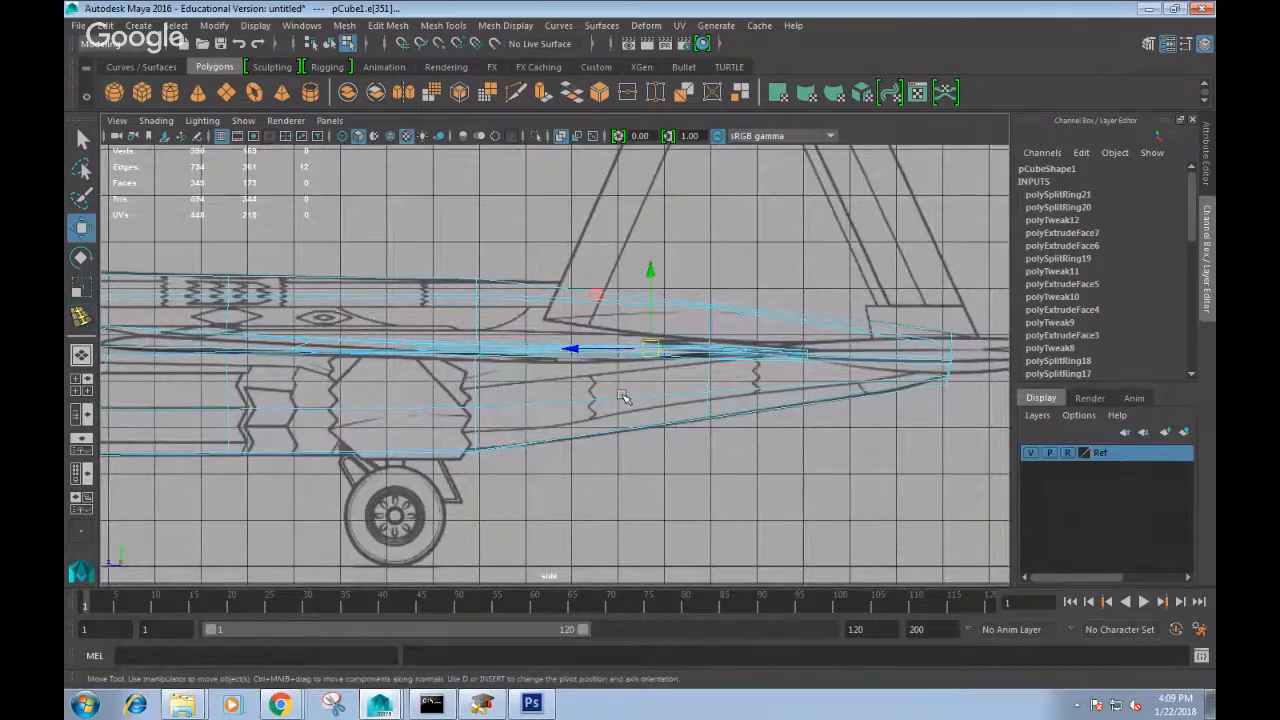
{"action": "left_click", "coordinate": [622, 397]}
Return the aircraft mesh to object mode and examine the whole wing in perspective.
{"action": "key", "text": "q"}
{"action": "right_click_drag", "start_coordinate": [622, 393], "coordinate": [694, 220]}
{"action": "left_click", "coordinate": [683, 316]}
{"action": "scroll", "coordinate": [683, 318], "scroll_direction": "down", "scroll_amount": 2}
{"action": "scroll", "coordinate": [684, 319], "scroll_direction": "down", "scroll_amount": 2}
{"action": "left_click_drag", "start_coordinate": [684, 320], "coordinate": [714, 423], "text": "alt"}
{"action": "key", "text": "space"}
{"action": "left_click_drag", "start_coordinate": [652, 363], "coordinate": [656, 326]}
{"action": "left_click_drag", "start_coordinate": [684, 330], "coordinate": [788, 346], "text": "alt"}
{"action": "left_click", "coordinate": [717, 344]}
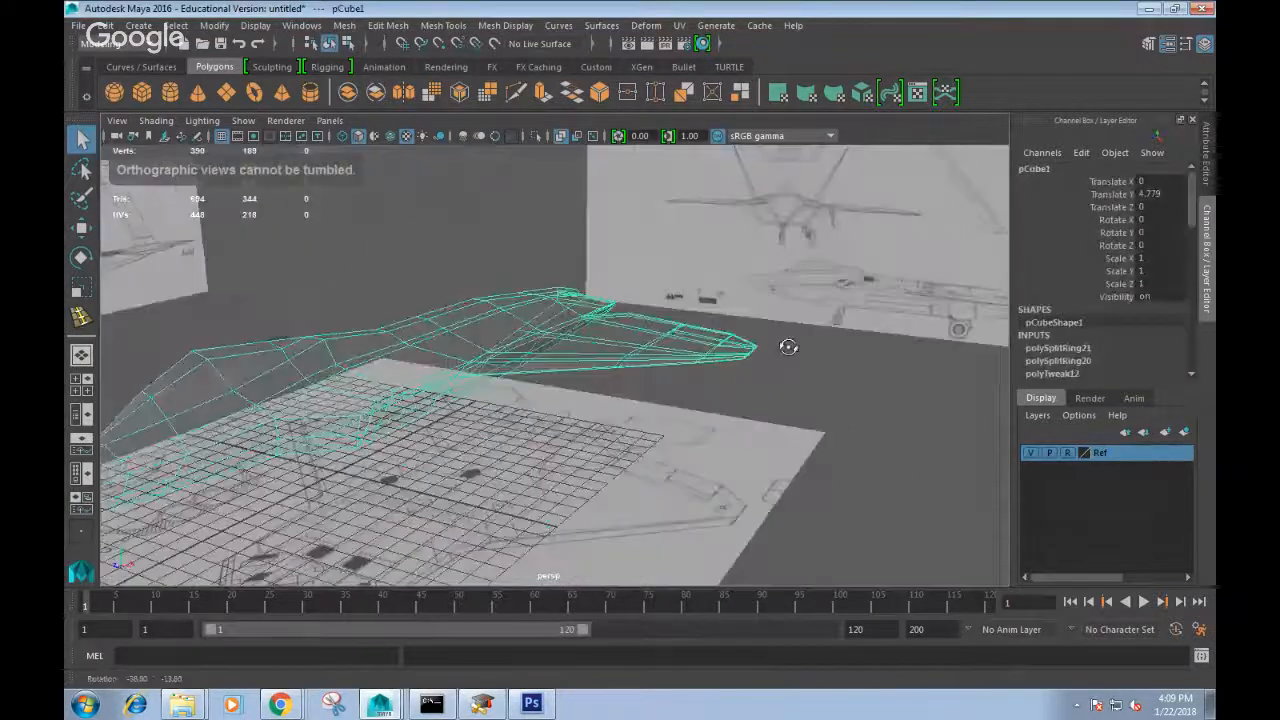
Select the outer wing vertices and lower them slightly in side view to align with the reference wing line.
{"action": "scroll", "coordinate": [803, 366], "scroll_direction": "up", "scroll_amount": 3}
{"action": "middle_click_drag", "start_coordinate": [803, 366], "coordinate": [750, 360], "text": "alt"}
{"action": "right_click_drag", "start_coordinate": [758, 356], "coordinate": [690, 244]}
{"action": "left_click_drag", "start_coordinate": [781, 362], "coordinate": [843, 374], "text": "alt"}
{"action": "left_click_drag", "start_coordinate": [886, 428], "coordinate": [860, 364]}
{"action": "key", "text": "space"}
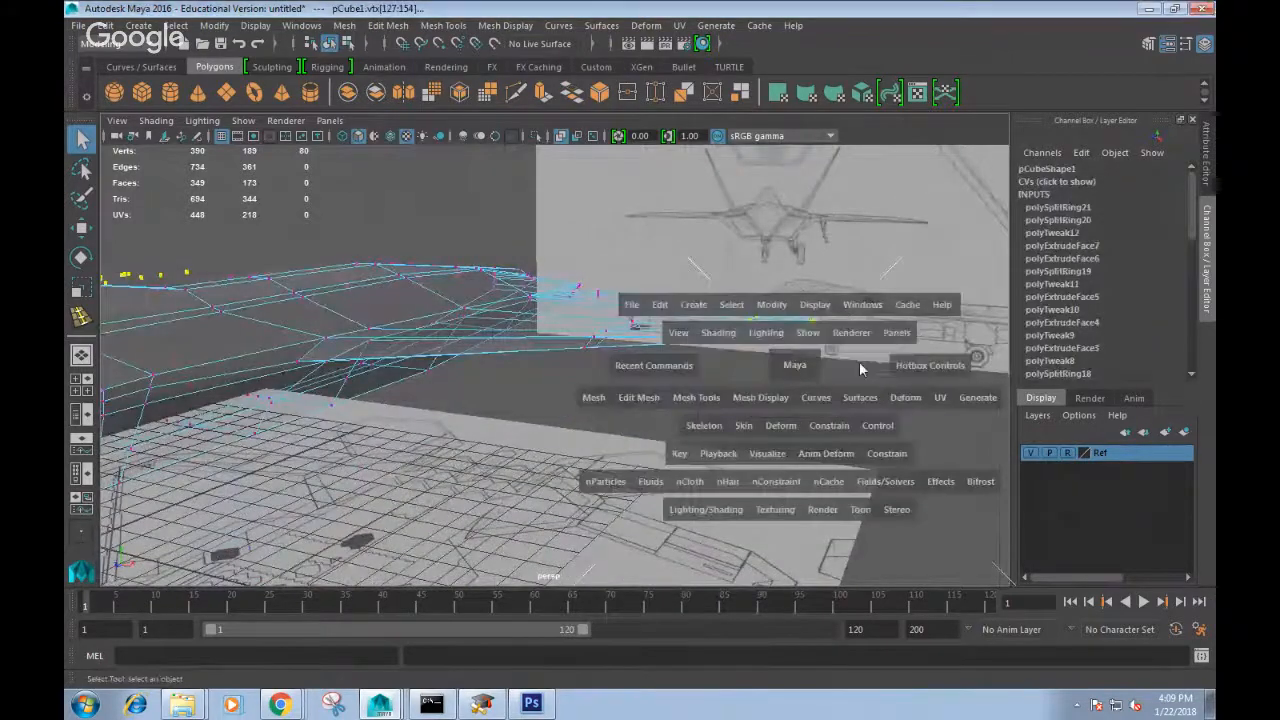
{"action": "middle_click_drag", "start_coordinate": [710, 390], "coordinate": [725, 405], "text": "alt"}
{"action": "key", "text": "e"}
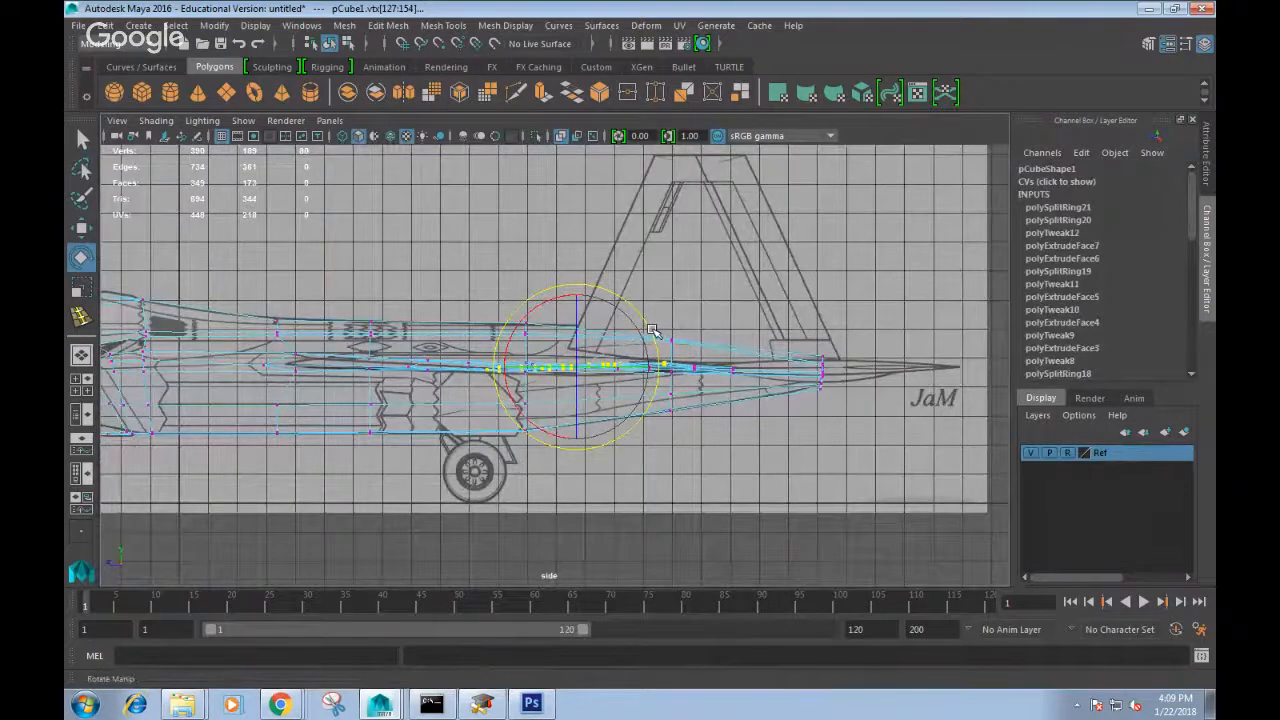
{"action": "key", "text": "w"}
{"action": "left_click_drag", "start_coordinate": [580, 318], "coordinate": [576, 319]}
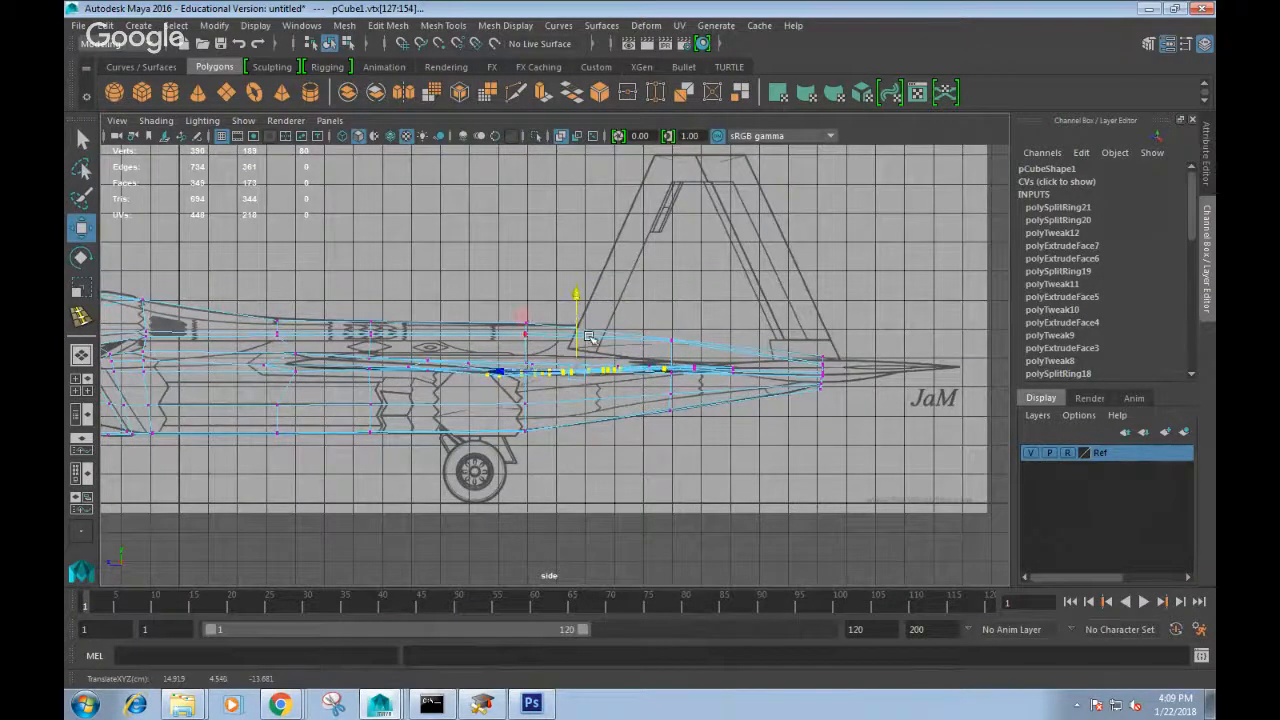
Select the mid-wing vertex column in front view, scale it vertically and raise it to match the reference wing thickness.
{"action": "key", "text": "space"}
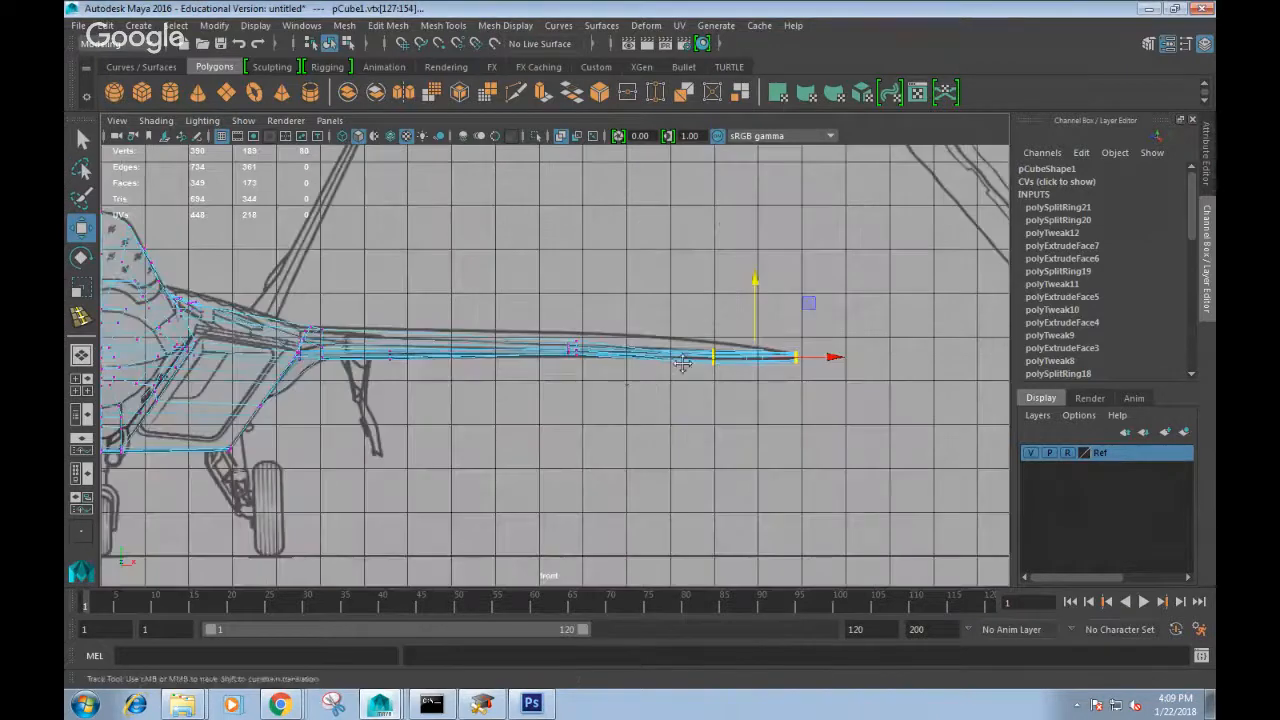
{"action": "scroll", "coordinate": [720, 368], "scroll_direction": "up", "scroll_amount": 3}
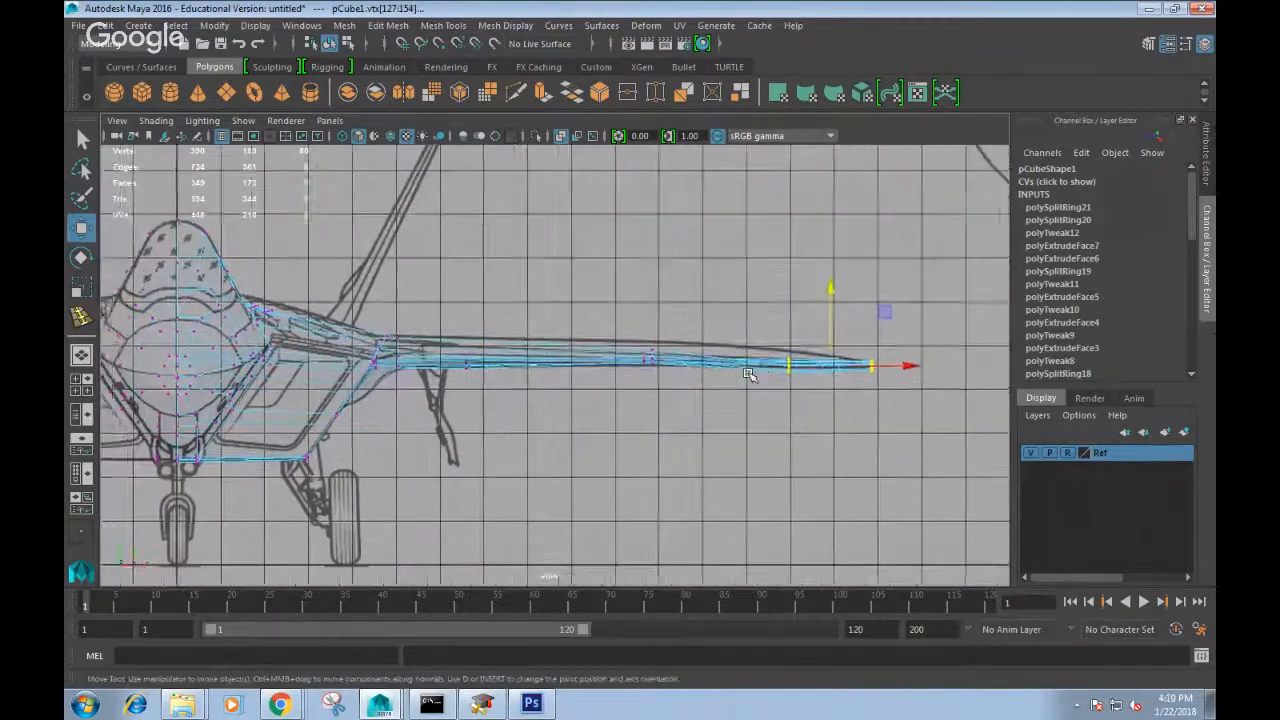
{"action": "scroll", "coordinate": [748, 374], "scroll_direction": "up", "scroll_amount": 2}
{"action": "scroll", "coordinate": [641, 330], "scroll_direction": "up", "scroll_amount": 1}
{"action": "left_click_drag", "start_coordinate": [690, 390], "coordinate": [688, 388]}
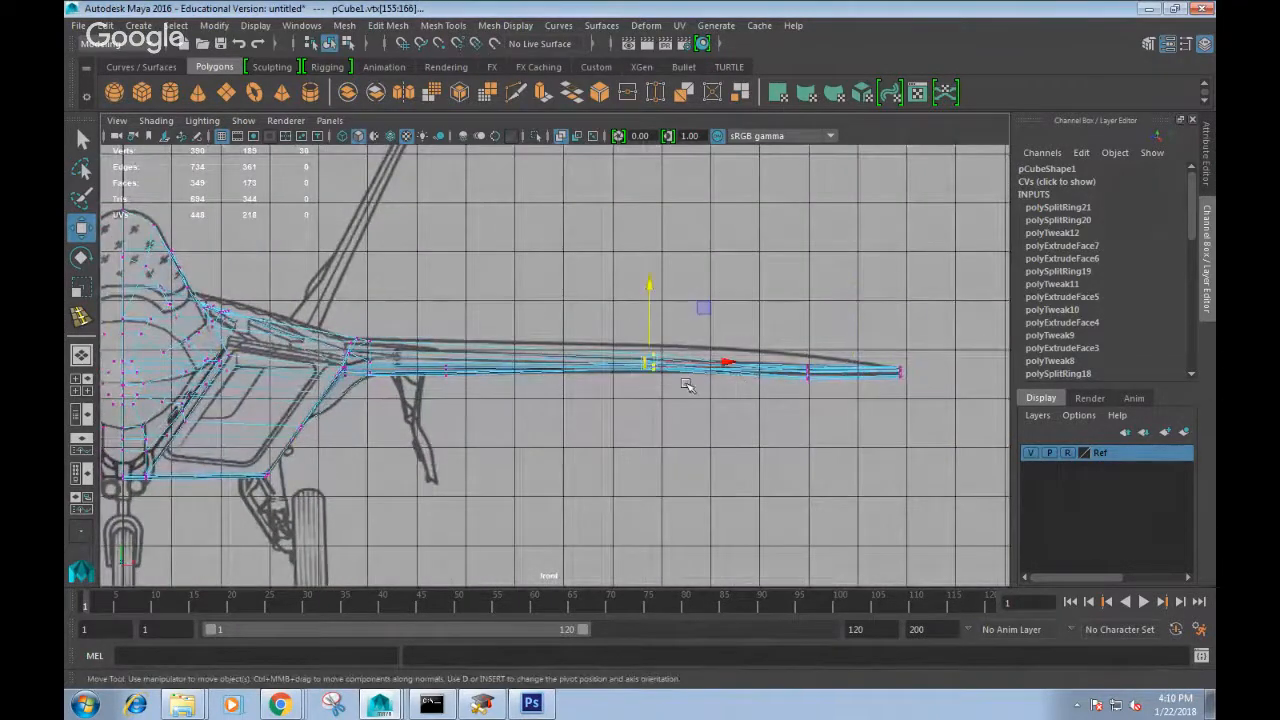
{"action": "key", "text": "e"}
{"action": "key", "text": "r"}
{"action": "left_click_drag", "start_coordinate": [651, 297], "coordinate": [654, 266]}
{"action": "key", "text": "w"}
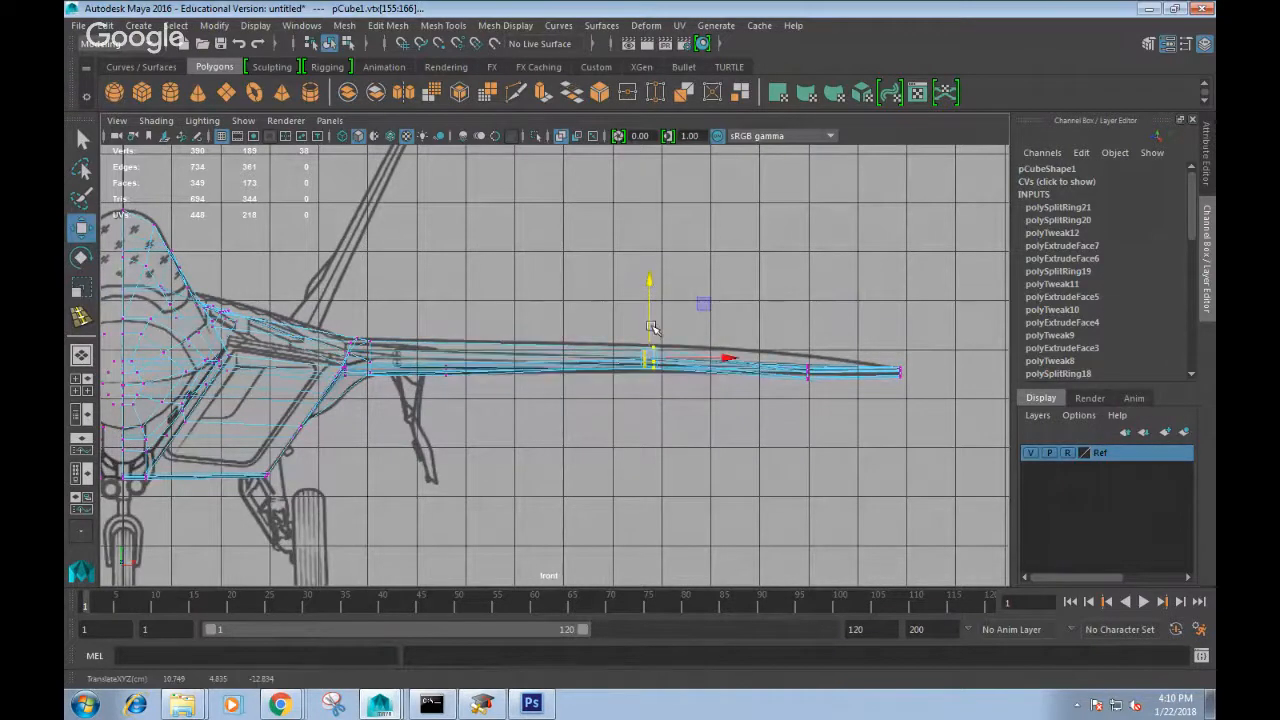
Scale the vertex column just inboard of the wing tip vertically and raise it to the reference outline in front view.
{"action": "left_click_drag", "start_coordinate": [795, 360], "coordinate": [827, 378]}
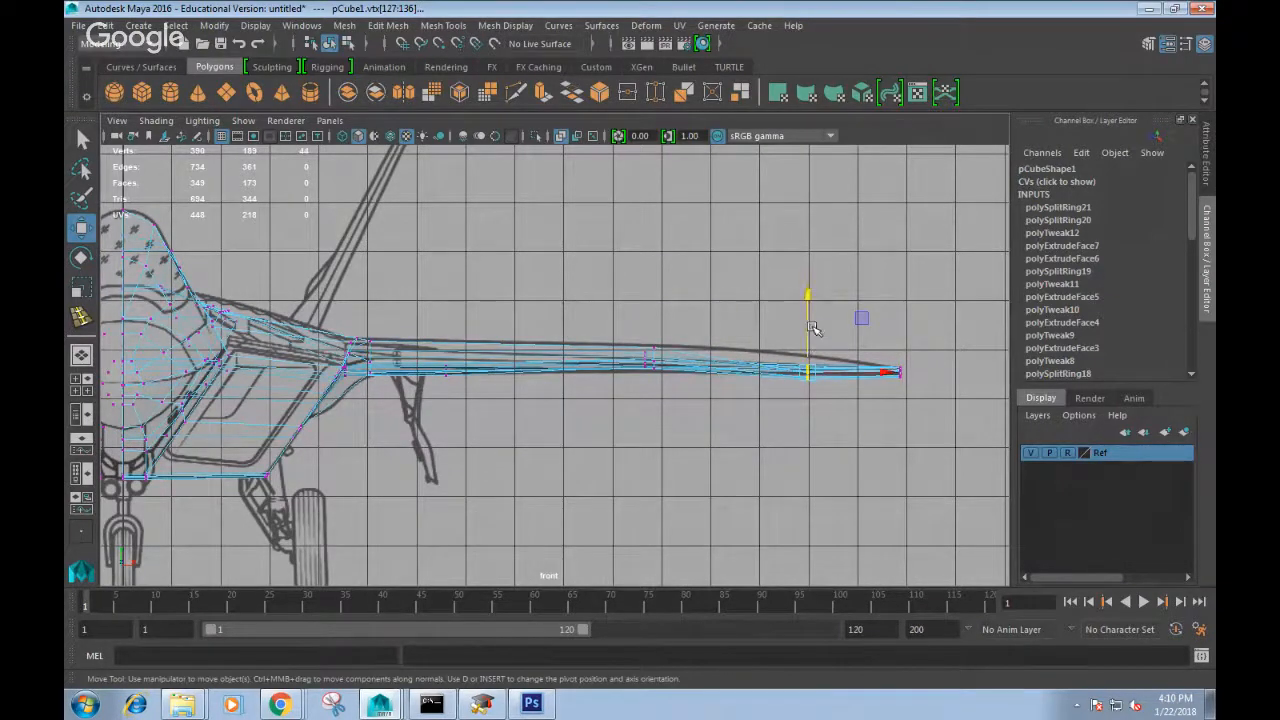
{"action": "key", "text": "r"}
{"action": "mouse_move", "coordinate": [811, 300]}
{"action": "left_mouse_down"}
{"action": "mouse_move", "coordinate": [811, 271]}
{"action": "mouse_move", "coordinate": [813, 286]}
{"action": "left_mouse_up"}
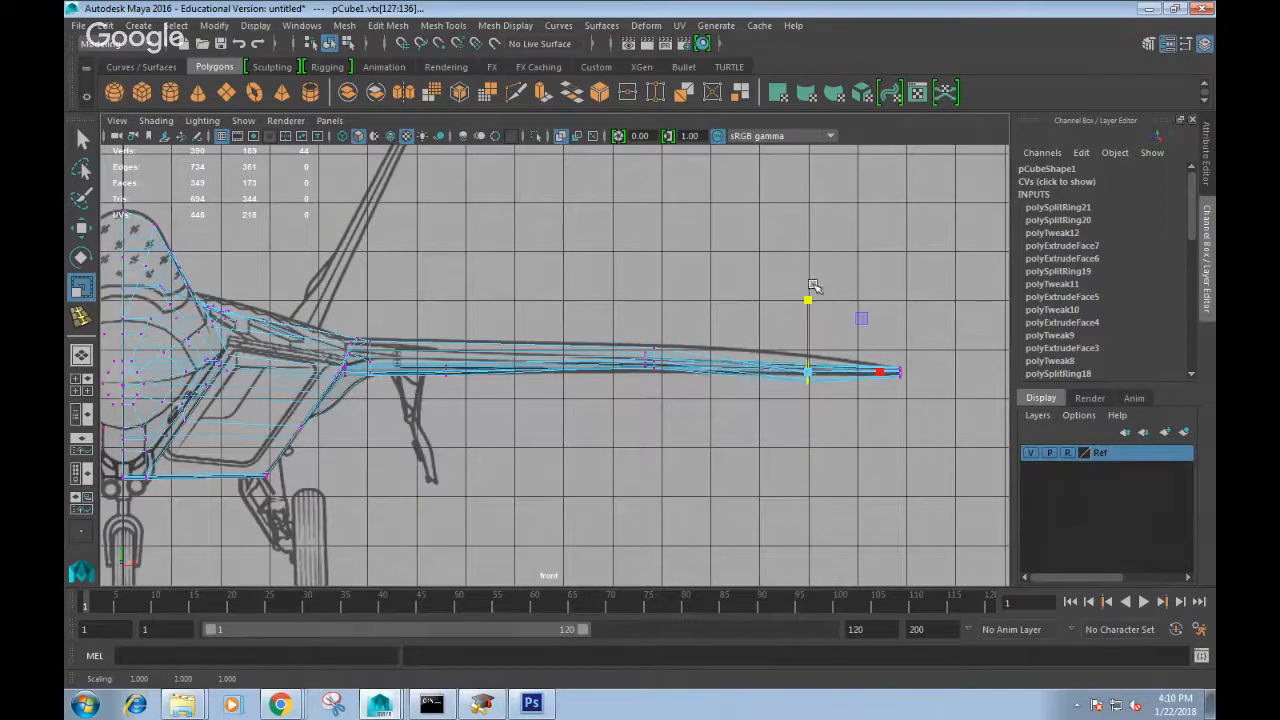
{"action": "key", "text": "w"}
{"action": "left_click_drag", "start_coordinate": [811, 348], "coordinate": [809, 340]}
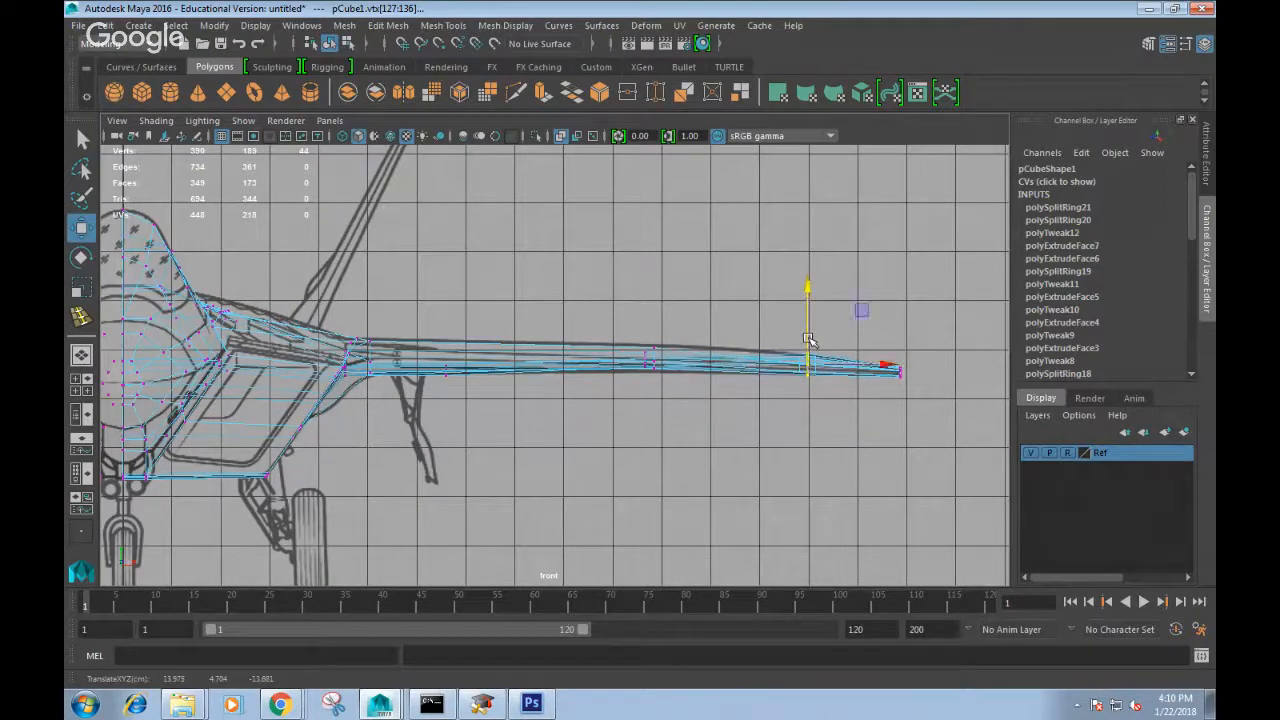
Select the wing's outermost vertex columns in front view and fit their tilt to the reference wing outline.
{"action": "left_click_drag", "start_coordinate": [895, 358], "coordinate": [878, 372]}
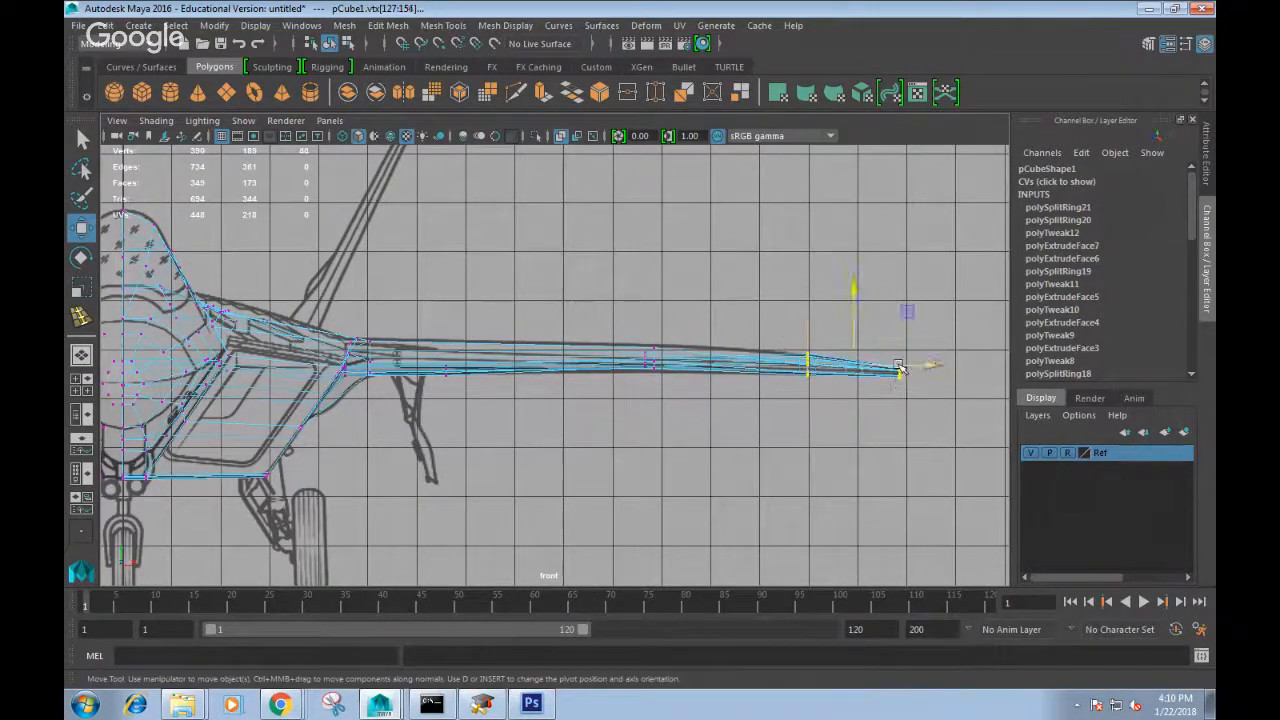
{"action": "key", "text": "e"}
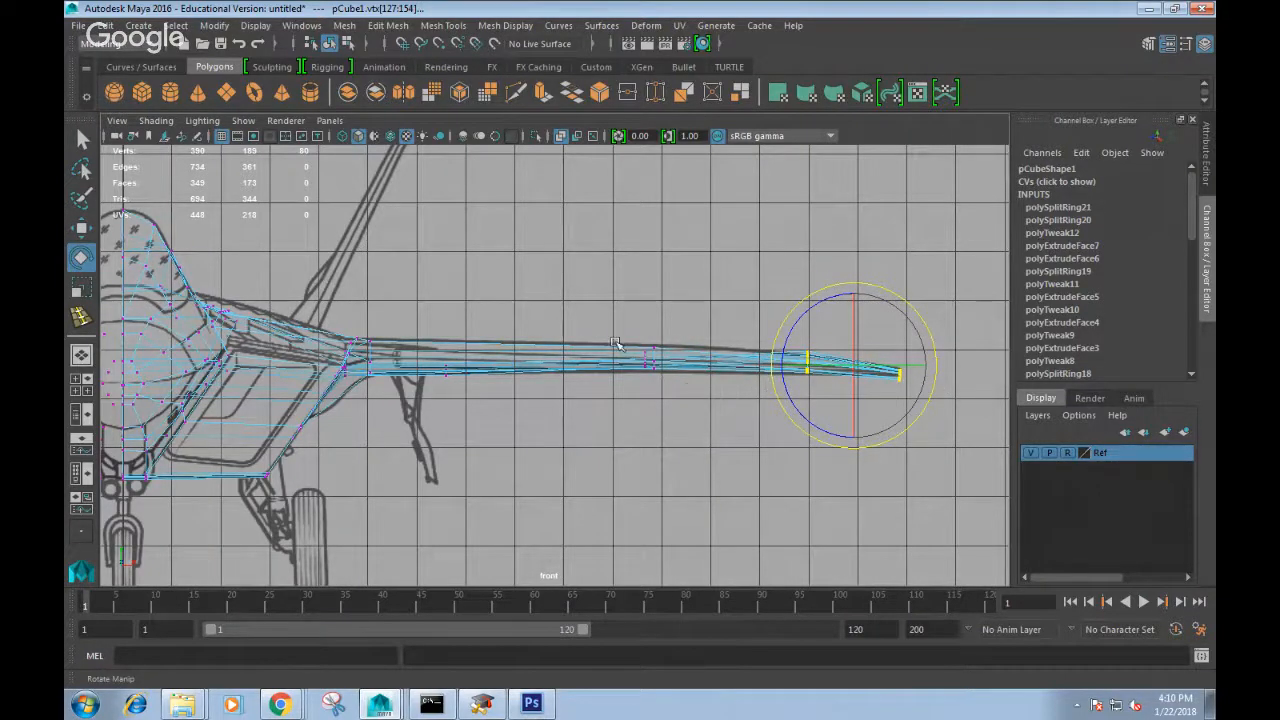
{"action": "left_click_drag", "start_coordinate": [615, 343], "coordinate": [658, 374]}
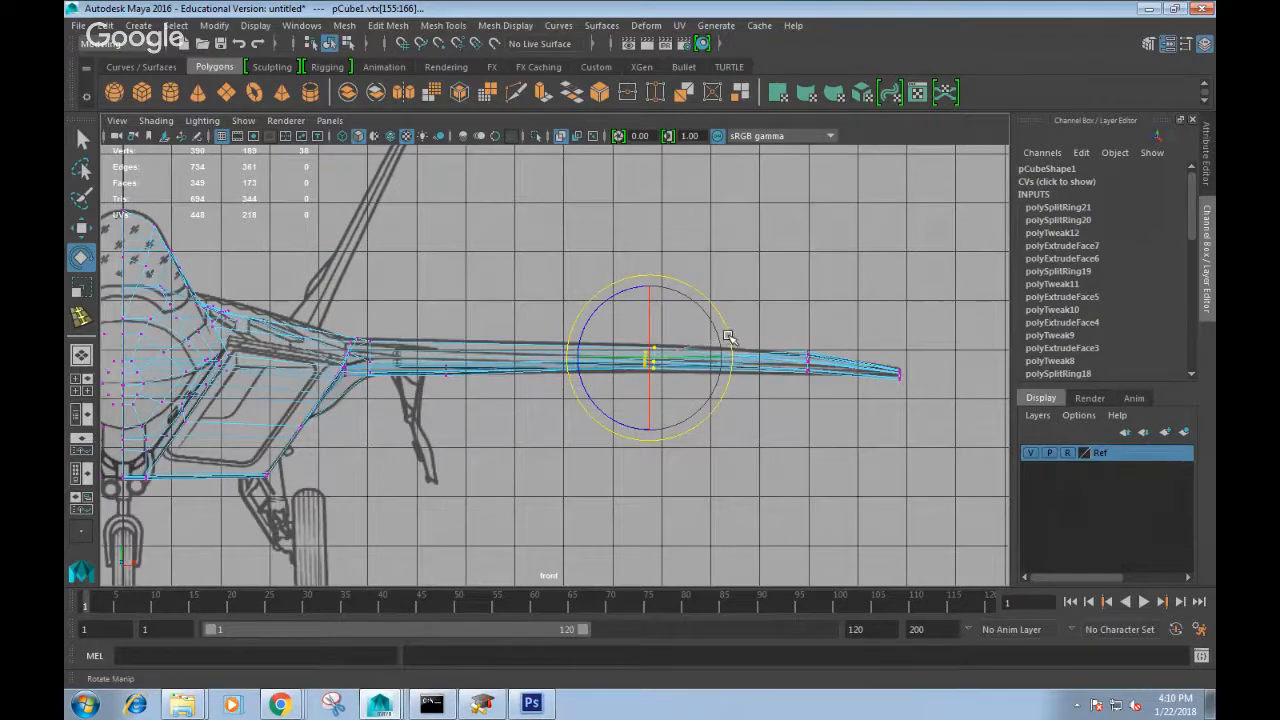
Return the aircraft mesh to object mode in the perspective view and select the whole aircraft.
{"action": "left_click", "coordinate": [466, 416]}
{"action": "key", "text": "space"}
{"action": "left_click_drag", "start_coordinate": [618, 408], "coordinate": [510, 362]}
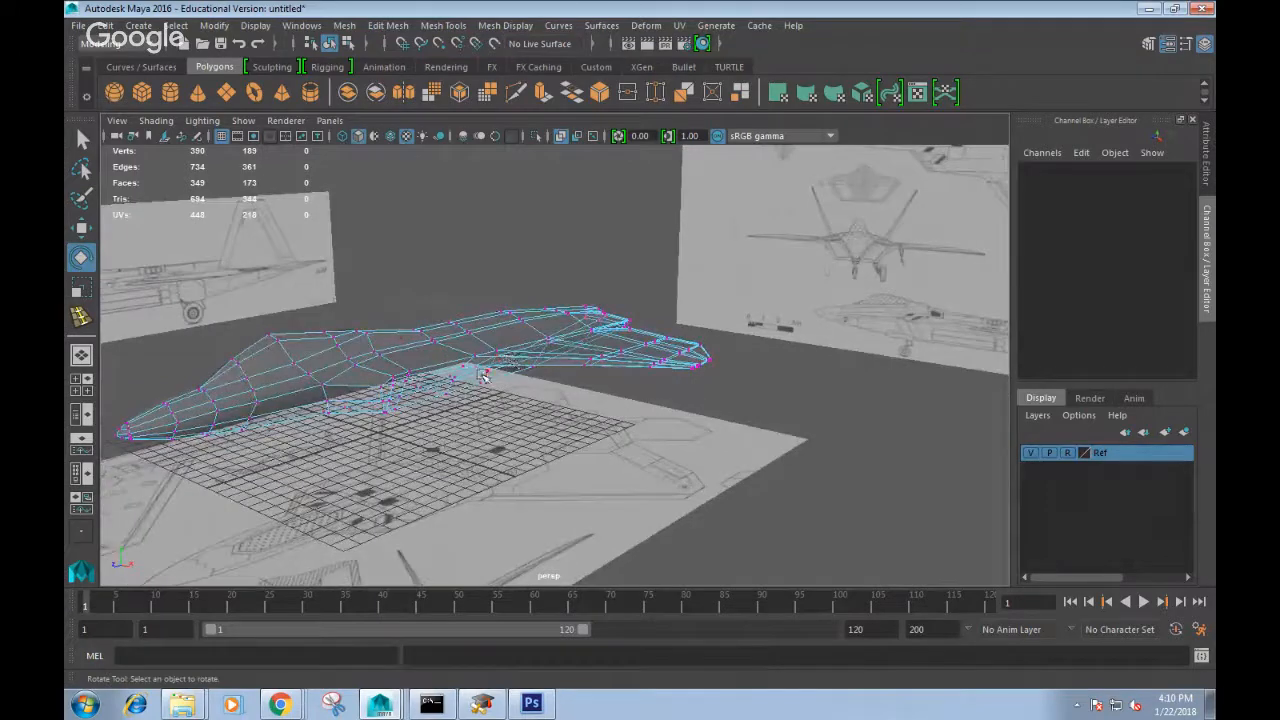
{"action": "left_click", "coordinate": [480, 361]}
{"action": "left_click", "coordinate": [620, 350]}
{"action": "right_click_drag", "start_coordinate": [586, 243], "coordinate": [672, 221]}
{"action": "left_click", "coordinate": [592, 270]}
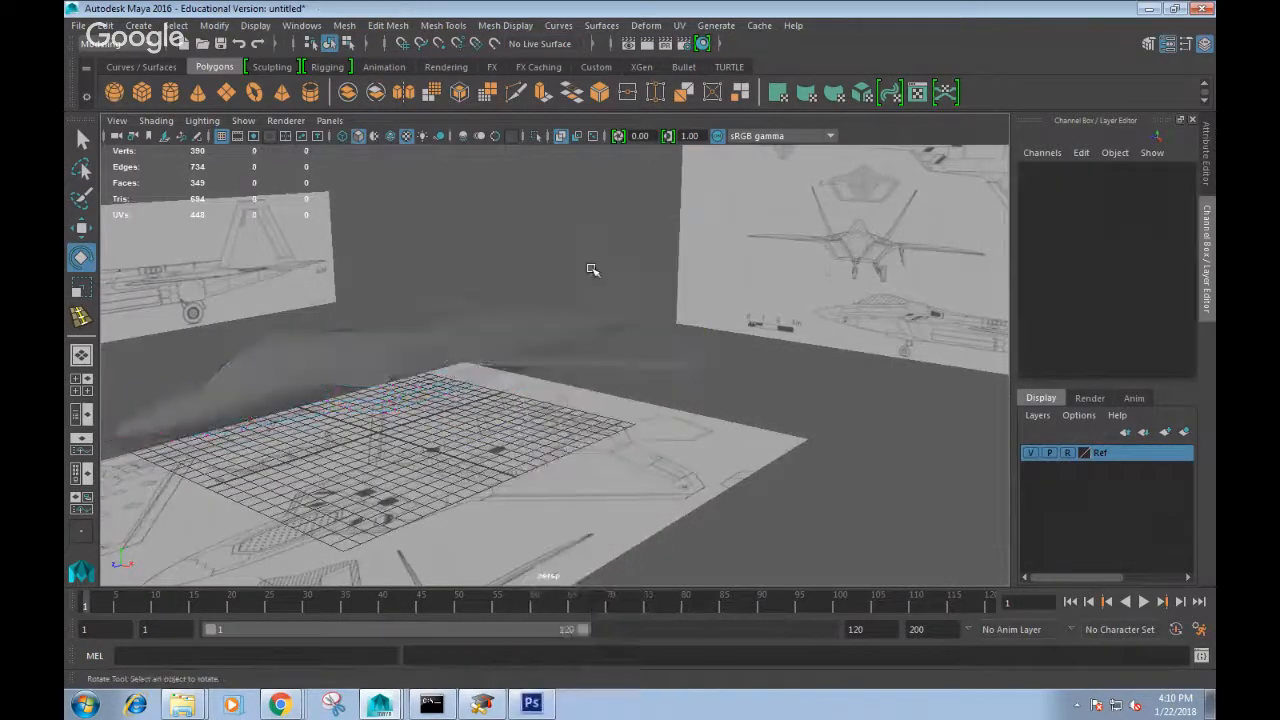
{"action": "left_click", "coordinate": [564, 322]}
{"action": "left_click", "coordinate": [590, 350]}
{"action": "left_click", "coordinate": [564, 338]}
Turn off X-Ray shading and examine the solid aircraft body and wing from several sides.
{"action": "mouse_move", "coordinate": [564, 338]}
{"action": "left_mouse_down", "text": "alt"}
{"action": "mouse_move", "coordinate": [456, 445]}
{"action": "mouse_move", "coordinate": [549, 340]}
{"action": "mouse_move", "coordinate": [500, 405]}
{"action": "left_mouse_up", "text": "alt"}
{"action": "left_click", "coordinate": [152, 122]}
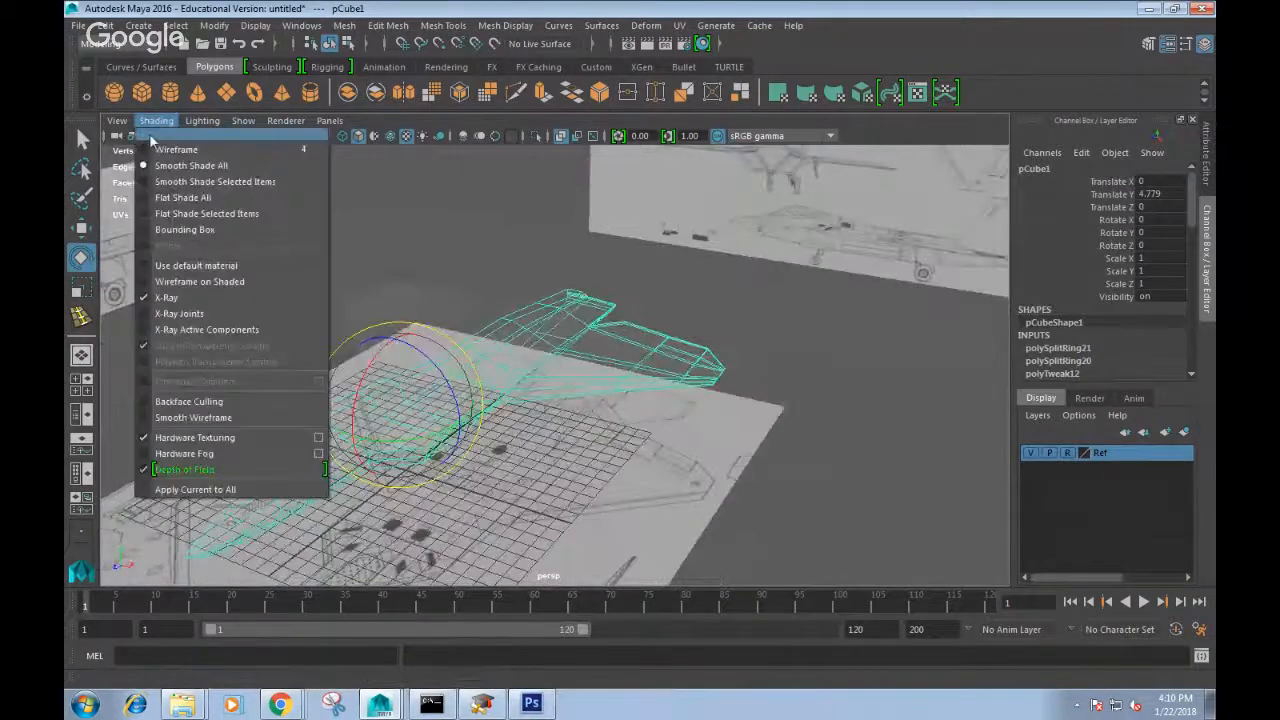
{"action": "left_click", "coordinate": [166, 297]}
{"action": "mouse_move", "coordinate": [694, 280]}
{"action": "left_mouse_down", "text": "alt"}
{"action": "mouse_move", "coordinate": [546, 363]}
{"action": "mouse_move", "coordinate": [563, 374]}
{"action": "mouse_move", "coordinate": [594, 334]}
{"action": "mouse_move", "coordinate": [470, 345]}
{"action": "mouse_move", "coordinate": [443, 330]}
{"action": "mouse_move", "coordinate": [471, 337]}
{"action": "mouse_move", "coordinate": [440, 352]}
{"action": "mouse_move", "coordinate": [430, 335]}
{"action": "mouse_move", "coordinate": [427, 360]}
{"action": "mouse_move", "coordinate": [400, 355]}
{"action": "mouse_move", "coordinate": [500, 357]}
{"action": "mouse_move", "coordinate": [425, 357]}
{"action": "mouse_move", "coordinate": [520, 370]}
{"action": "left_mouse_up", "text": "alt"}
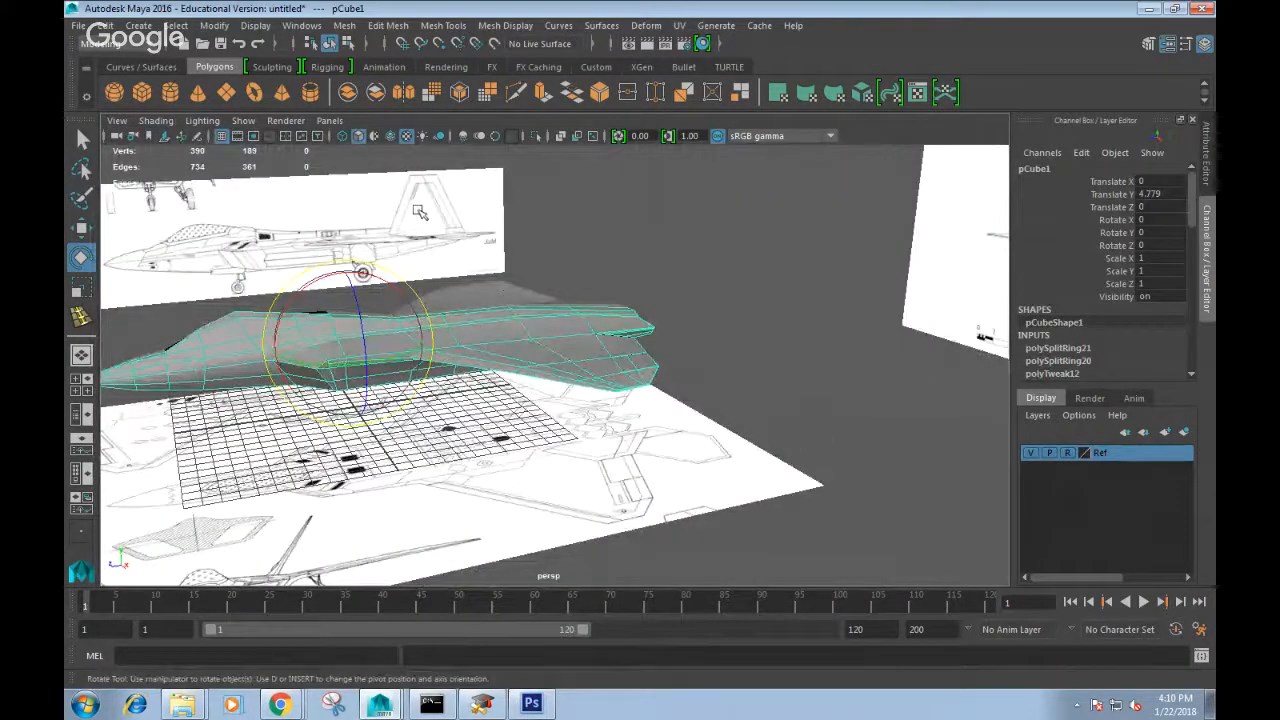
{"action": "left_click_drag", "start_coordinate": [708, 329], "coordinate": [643, 330], "text": "alt"}
{"action": "left_click_drag", "start_coordinate": [609, 273], "coordinate": [487, 314], "text": "alt"}
Turn on X-Ray shading in the top view to compare the rear fuselage with the engine nozzle drawing.
{"action": "key", "text": "space"}
{"action": "left_click_drag", "start_coordinate": [558, 340], "coordinate": [542, 310]}
{"action": "scroll", "coordinate": [480, 400], "scroll_direction": "up", "scroll_amount": 2}
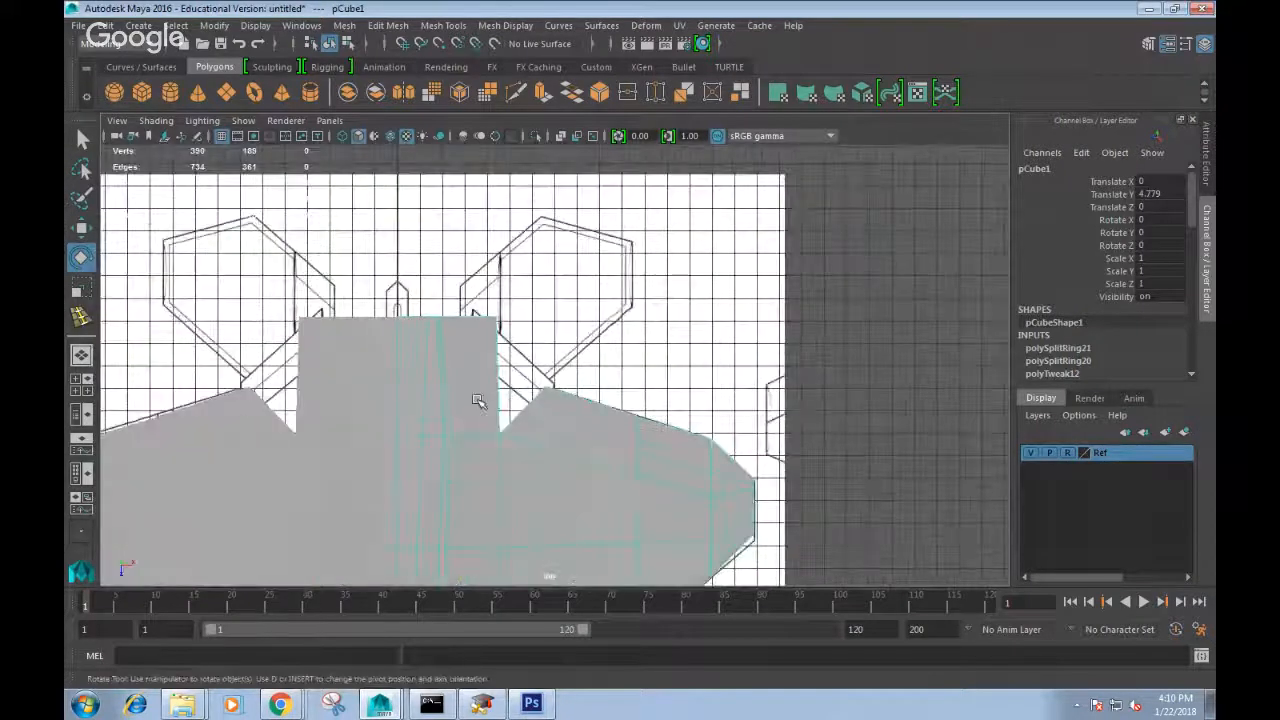
{"action": "left_click", "coordinate": [156, 121]}
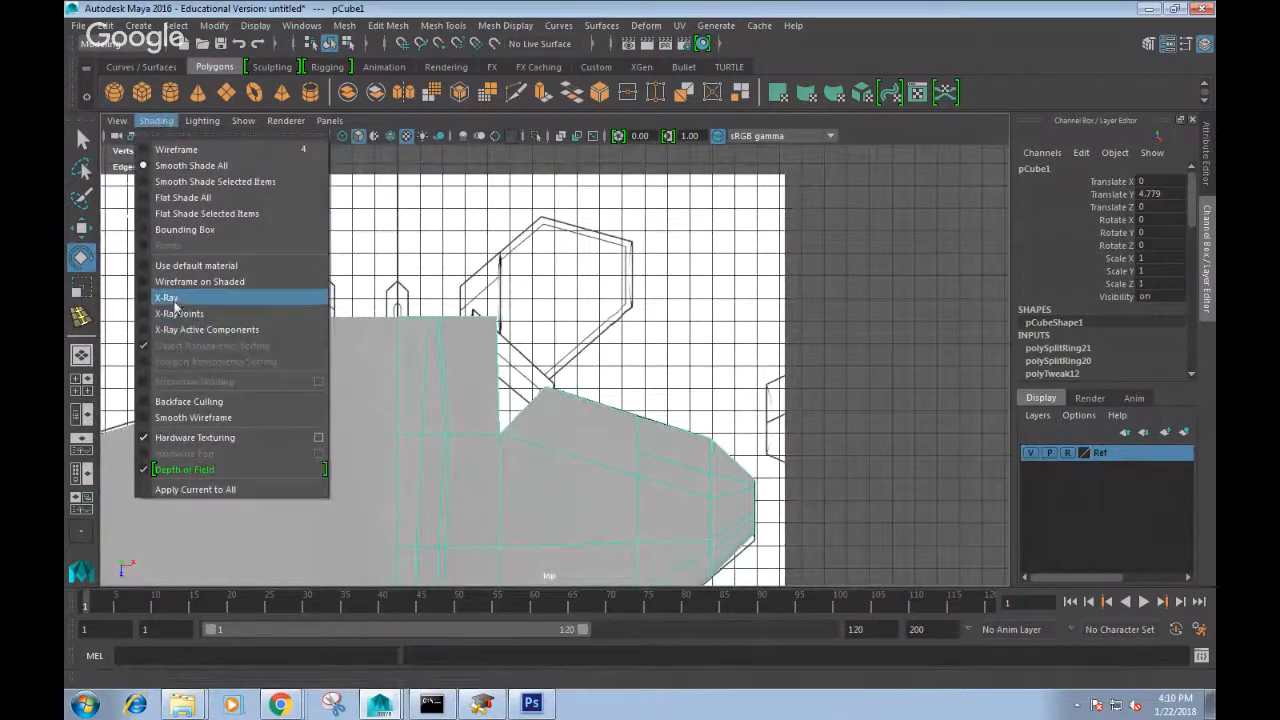
{"action": "left_click", "coordinate": [178, 296]}
{"action": "scroll", "coordinate": [420, 247], "scroll_direction": "up", "scroll_amount": 3}
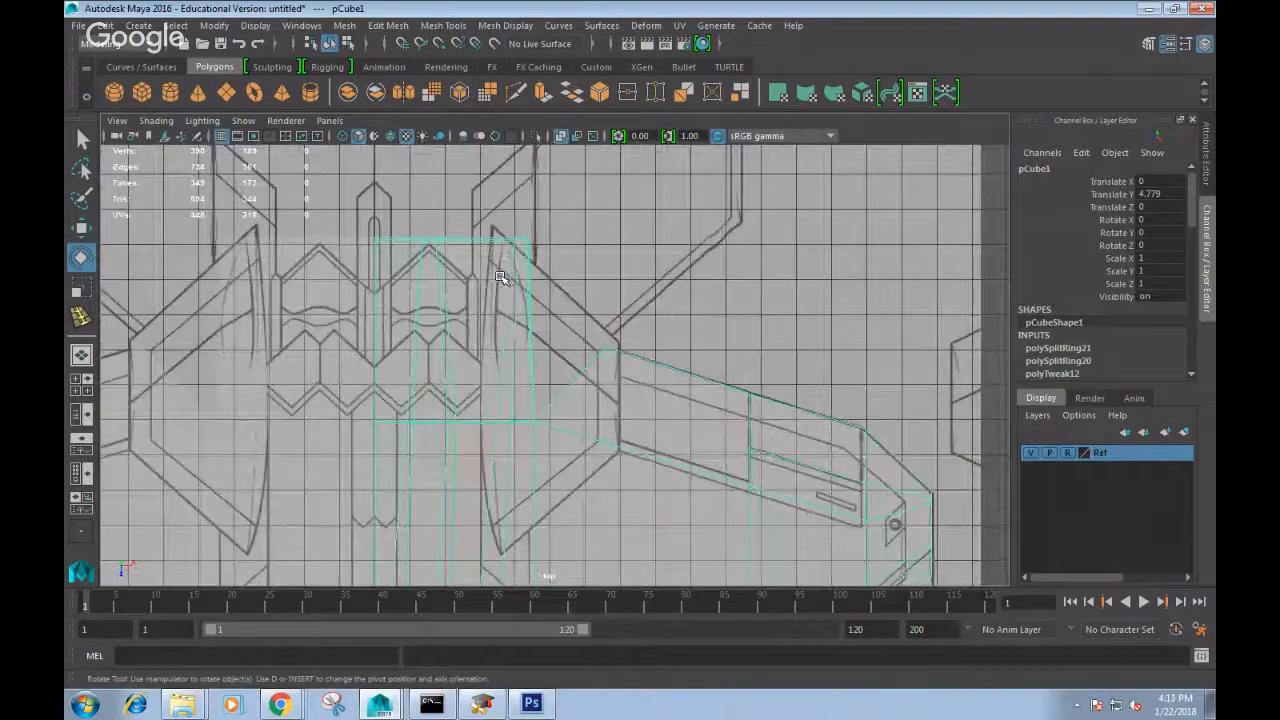
{"action": "scroll", "coordinate": [443, 251], "scroll_direction": "up", "scroll_amount": 3}
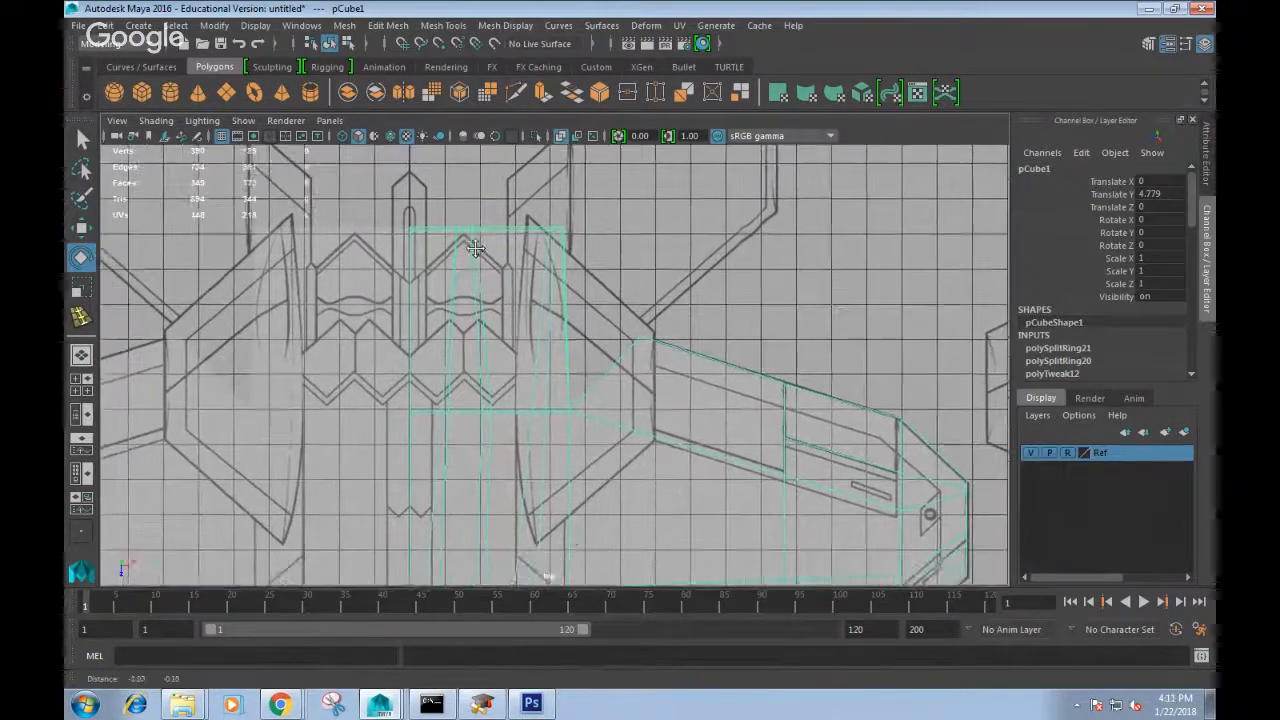
{"action": "scroll", "coordinate": [478, 265], "scroll_direction": "up", "scroll_amount": 2}
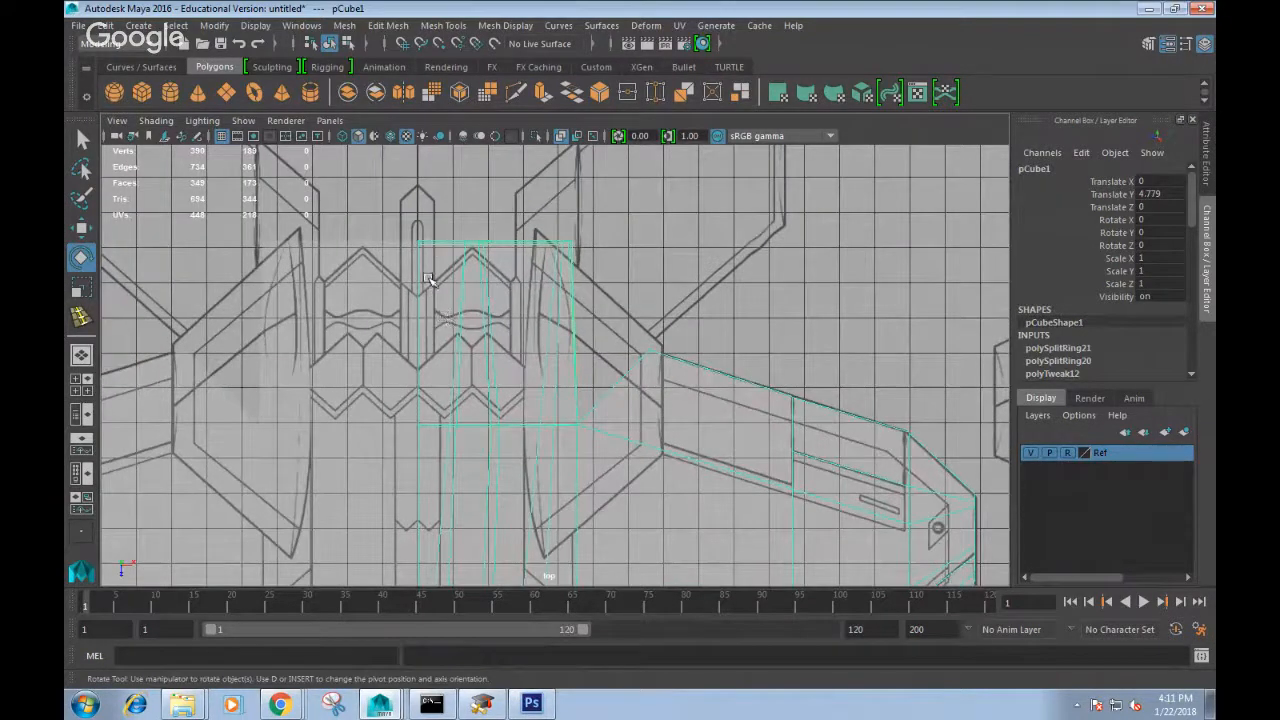
{"action": "middle_click_drag", "start_coordinate": [464, 271], "coordinate": [484, 287], "text": "alt"}
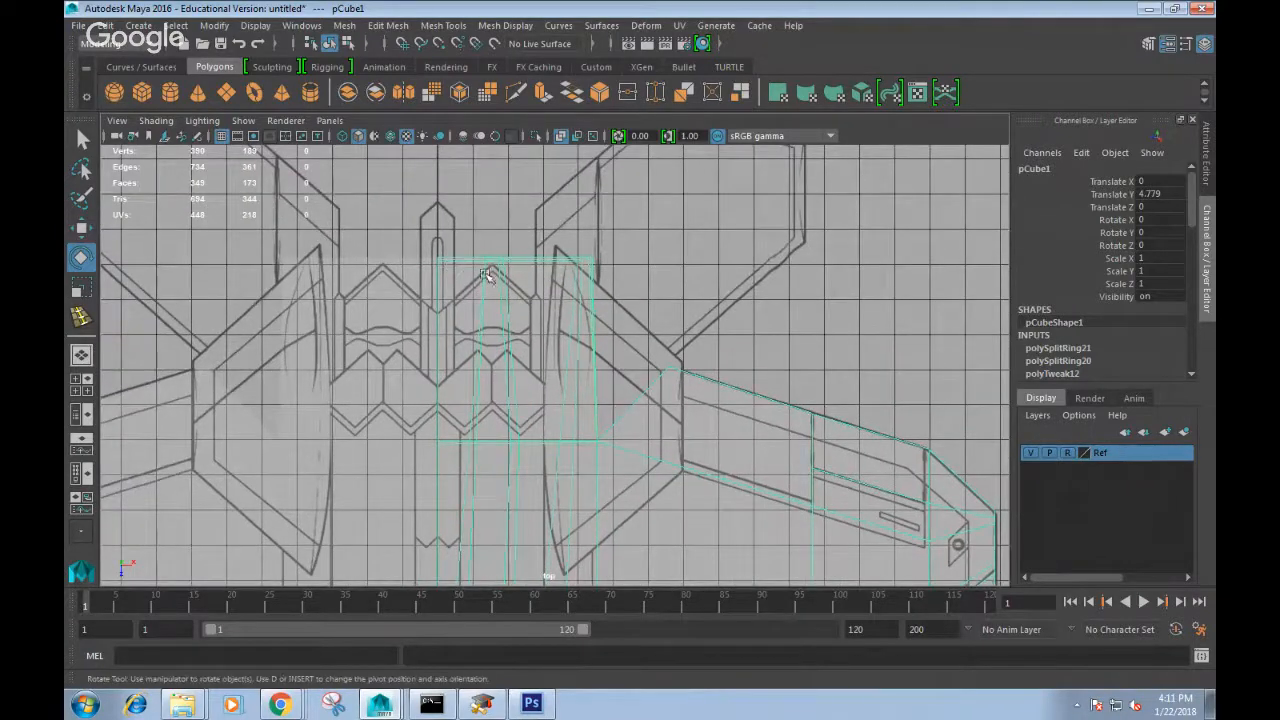
Select the centre vertices of the tail's rear edge in top view and move them forward into the notch between the nozzles.
{"action": "right_click_drag", "start_coordinate": [449, 246], "coordinate": [392, 245]}
{"action": "left_click_drag", "start_coordinate": [411, 233], "coordinate": [443, 386]}
{"action": "key", "text": "w"}
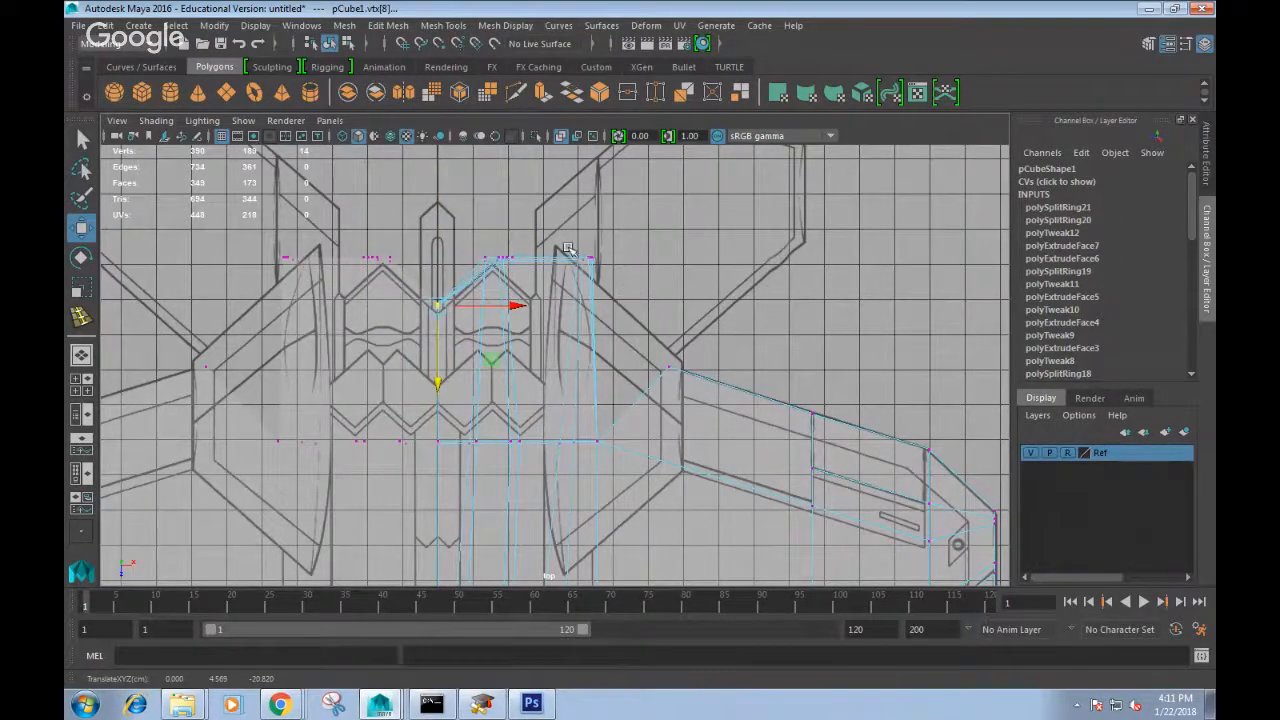
Select the outer corner vertices of the tail's rear edge and move them inward and forward to the nozzle's outer corner.
{"action": "left_click_drag", "start_coordinate": [567, 248], "coordinate": [618, 289]}
{"action": "key", "text": "e"}
{"action": "key", "text": "r"}
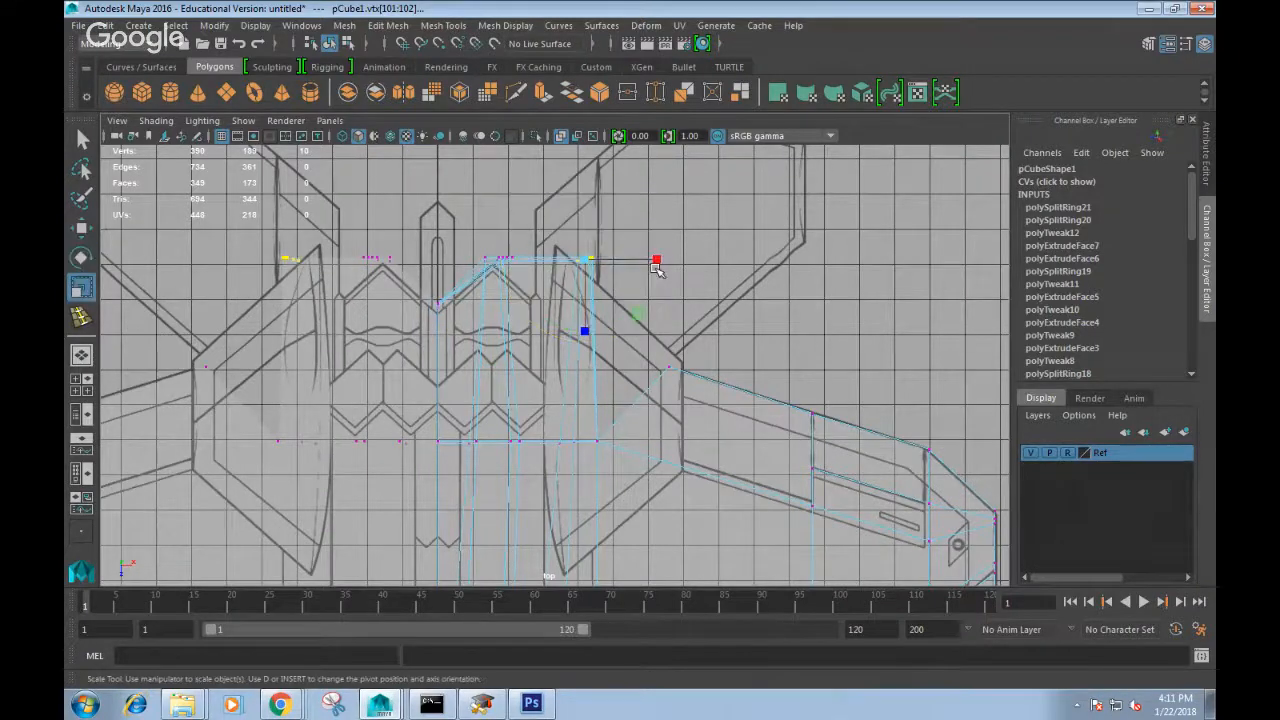
{"action": "key", "text": "w"}
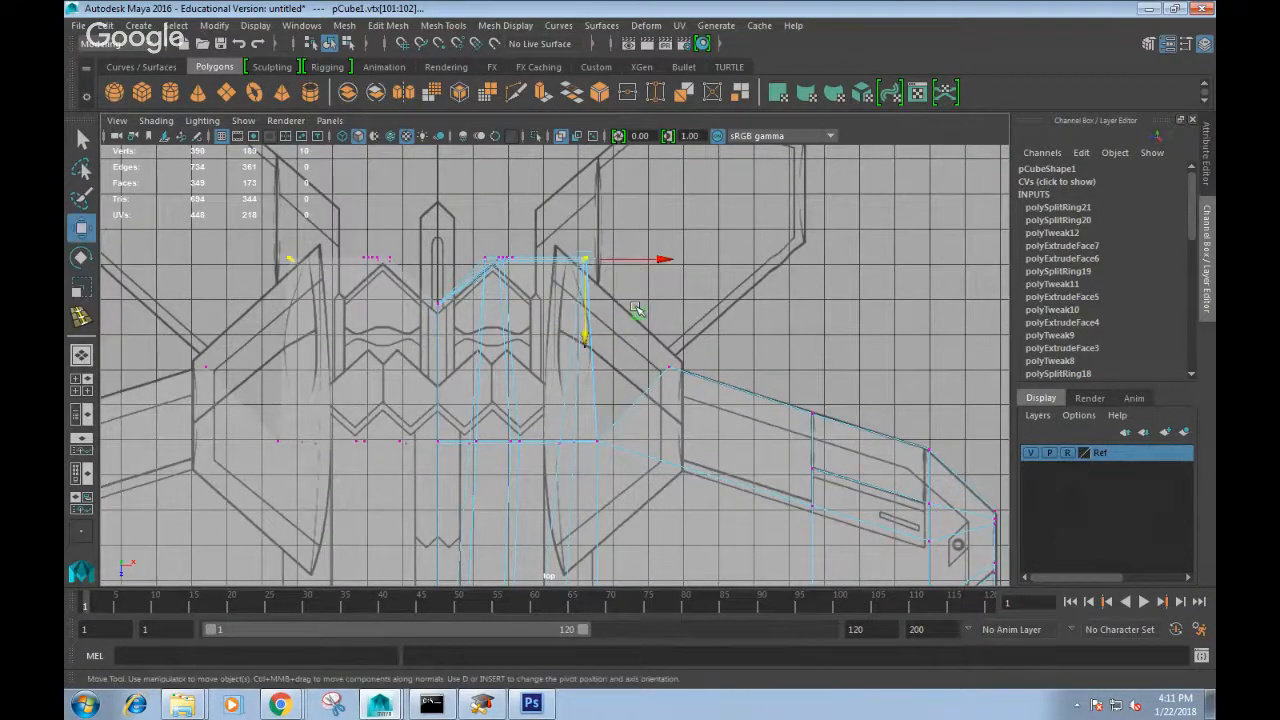
{"action": "left_click_drag", "start_coordinate": [635, 310], "coordinate": [596, 350]}
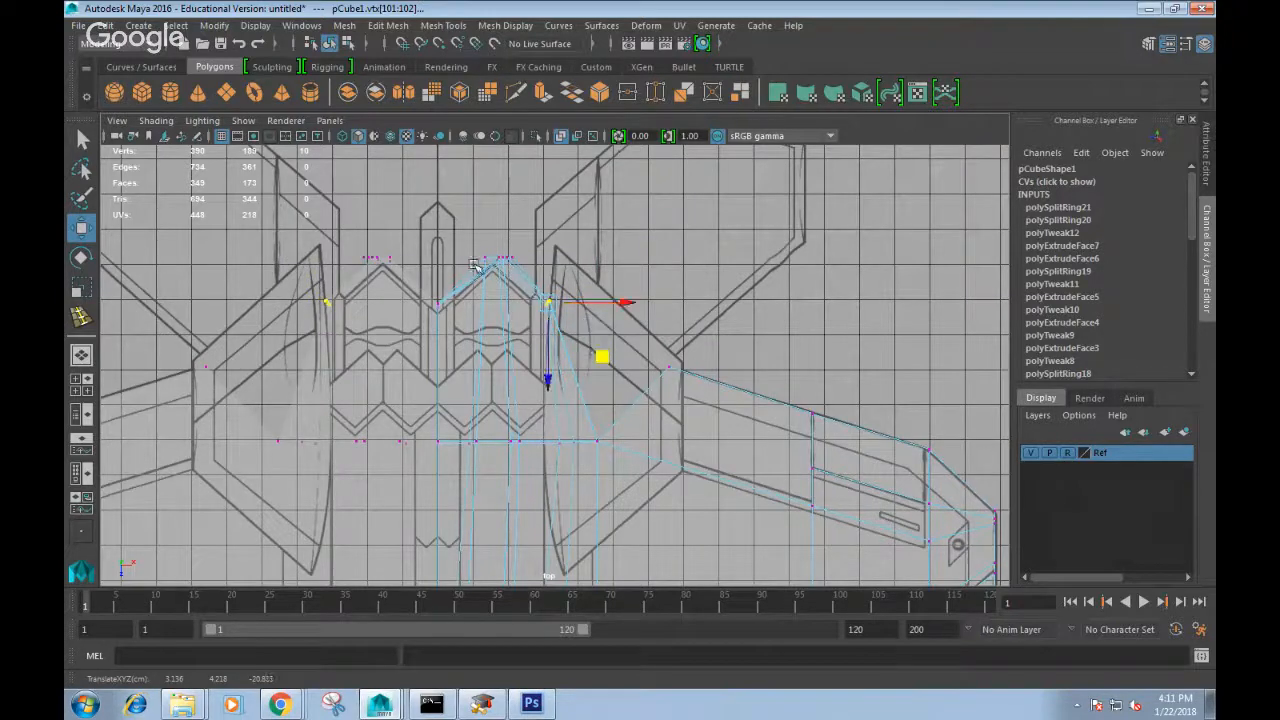
Turn off X-Ray shading in the perspective view and examine the rear fuselage and its underside from behind.
{"action": "key", "text": "space"}
{"action": "mouse_move", "coordinate": [519, 273]}
{"action": "left_mouse_down"}
{"action": "mouse_move", "coordinate": [524, 246]}
{"action": "mouse_move", "coordinate": [560, 298]}
{"action": "mouse_move", "coordinate": [604, 305]}
{"action": "mouse_move", "coordinate": [614, 349]}
{"action": "mouse_move", "coordinate": [620, 323]}
{"action": "mouse_move", "coordinate": [630, 334]}
{"action": "left_mouse_up"}
{"action": "left_click", "coordinate": [156, 120]}
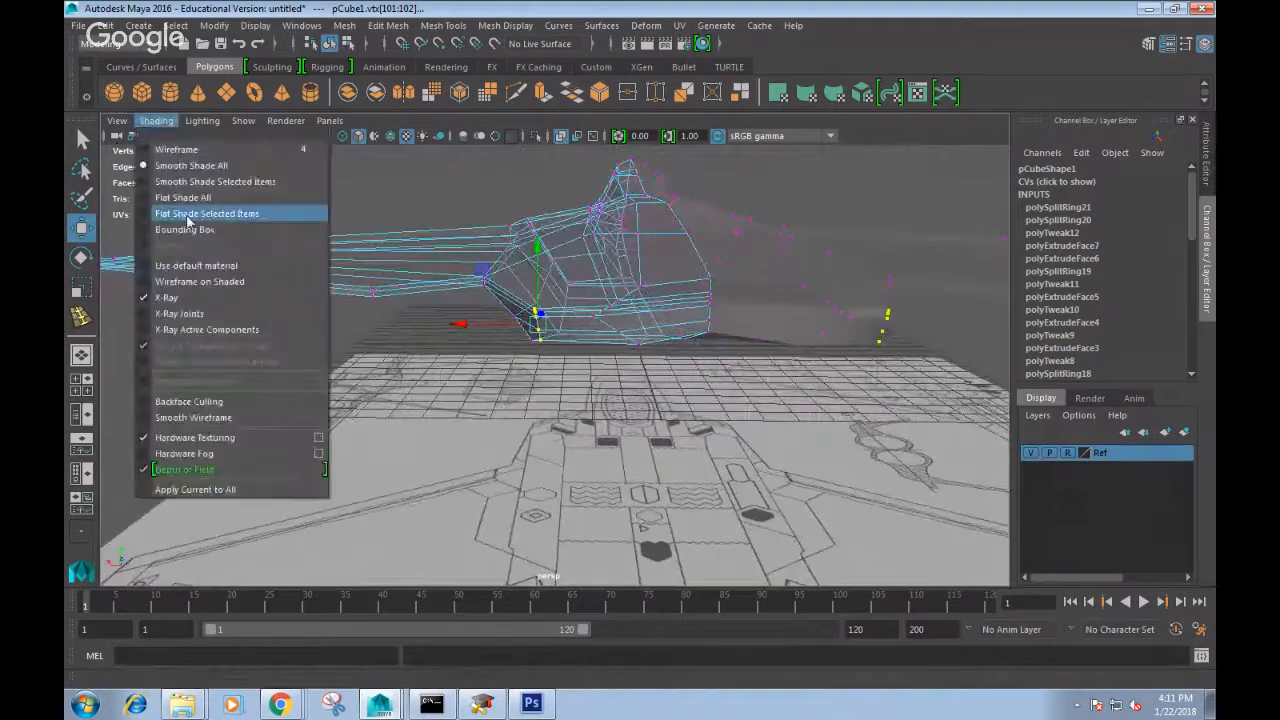
{"action": "left_click", "coordinate": [184, 298]}
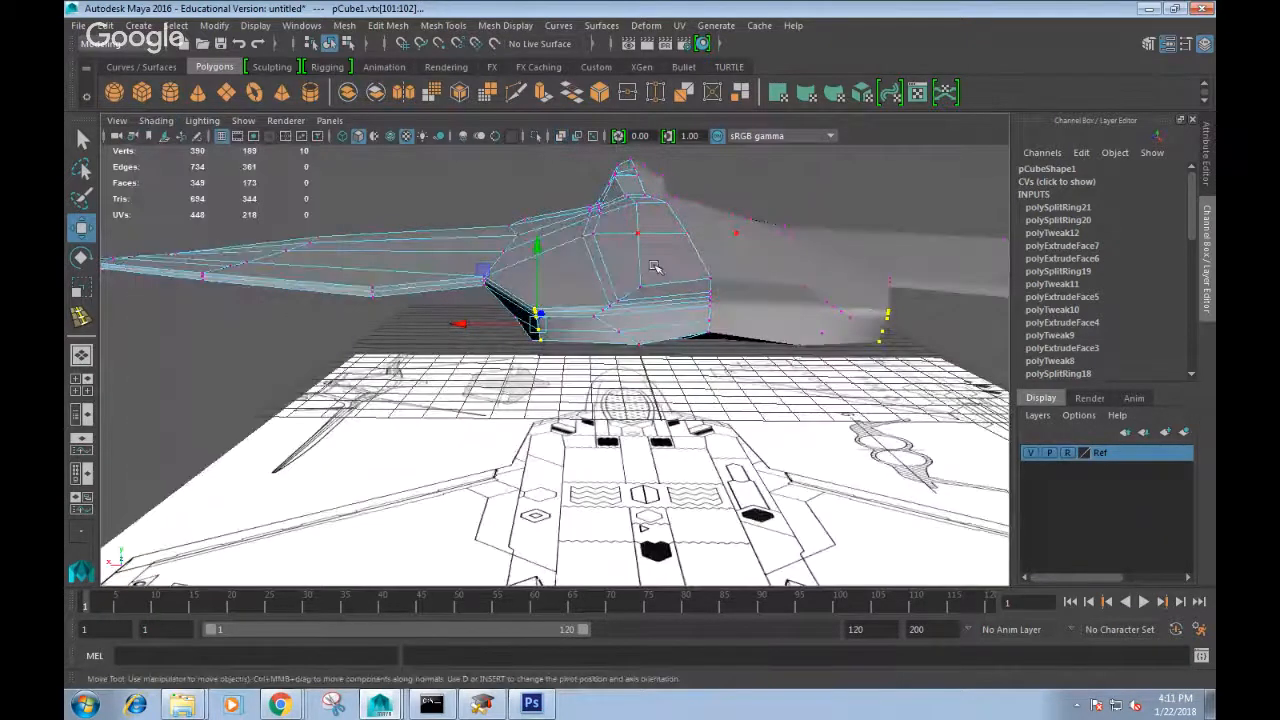
{"action": "mouse_move", "coordinate": [615, 280]}
{"action": "left_mouse_down", "text": "alt"}
{"action": "mouse_move", "coordinate": [627, 272]}
{"action": "mouse_move", "coordinate": [660, 290]}
{"action": "mouse_move", "coordinate": [654, 266]}
{"action": "mouse_move", "coordinate": [663, 337]}
{"action": "mouse_move", "coordinate": [658, 314]}
{"action": "left_mouse_up", "text": "alt"}
{"action": "left_click_drag", "start_coordinate": [604, 416], "coordinate": [637, 367], "text": "alt"}
{"action": "key", "text": "space"}
{"action": "key", "text": "space"}
{"action": "left_click_drag", "start_coordinate": [667, 367], "coordinate": [660, 300], "text": "alt"}
{"action": "scroll", "coordinate": [660, 303], "scroll_direction": "up", "scroll_amount": 3}
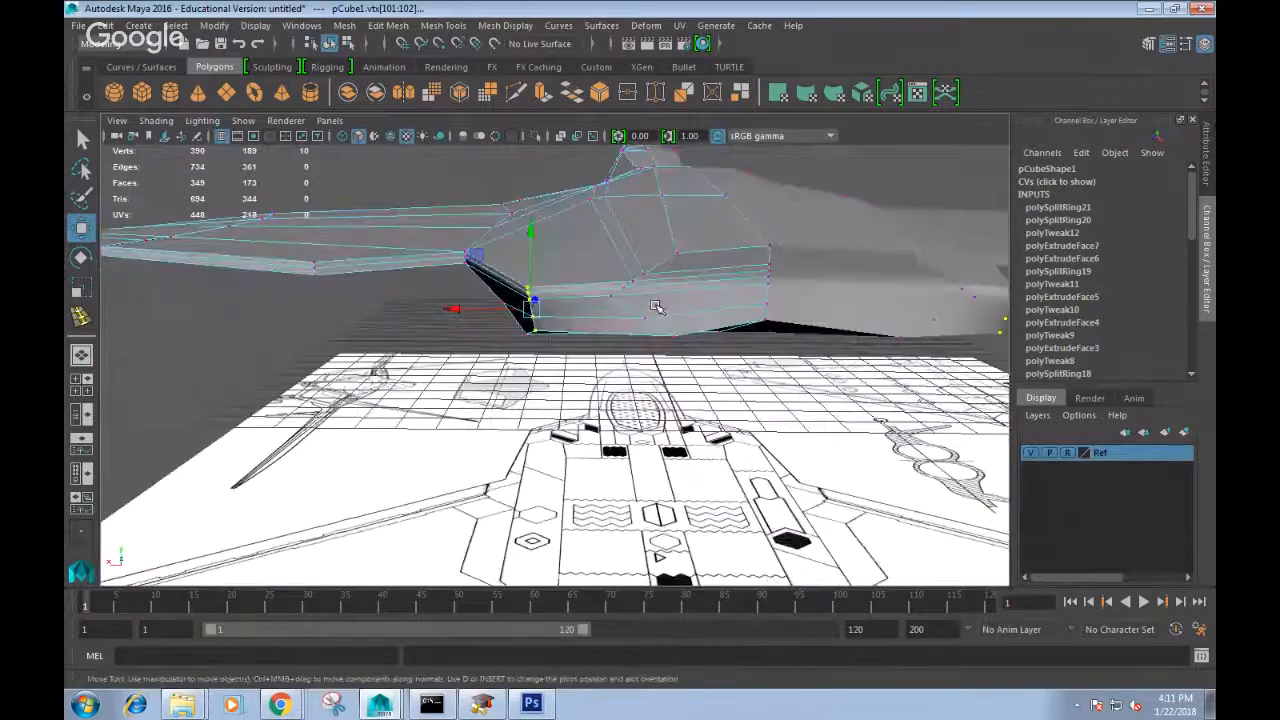
{"action": "middle_click_drag", "start_coordinate": [660, 306], "coordinate": [655, 315], "text": "alt"}
{"action": "left_click_drag", "start_coordinate": [655, 315], "coordinate": [615, 308], "text": "alt"}
Select the slanted vertex column on the nozzle's rear face and scale it sideways into an upright line.
{"action": "left_click", "coordinate": [605, 297]}
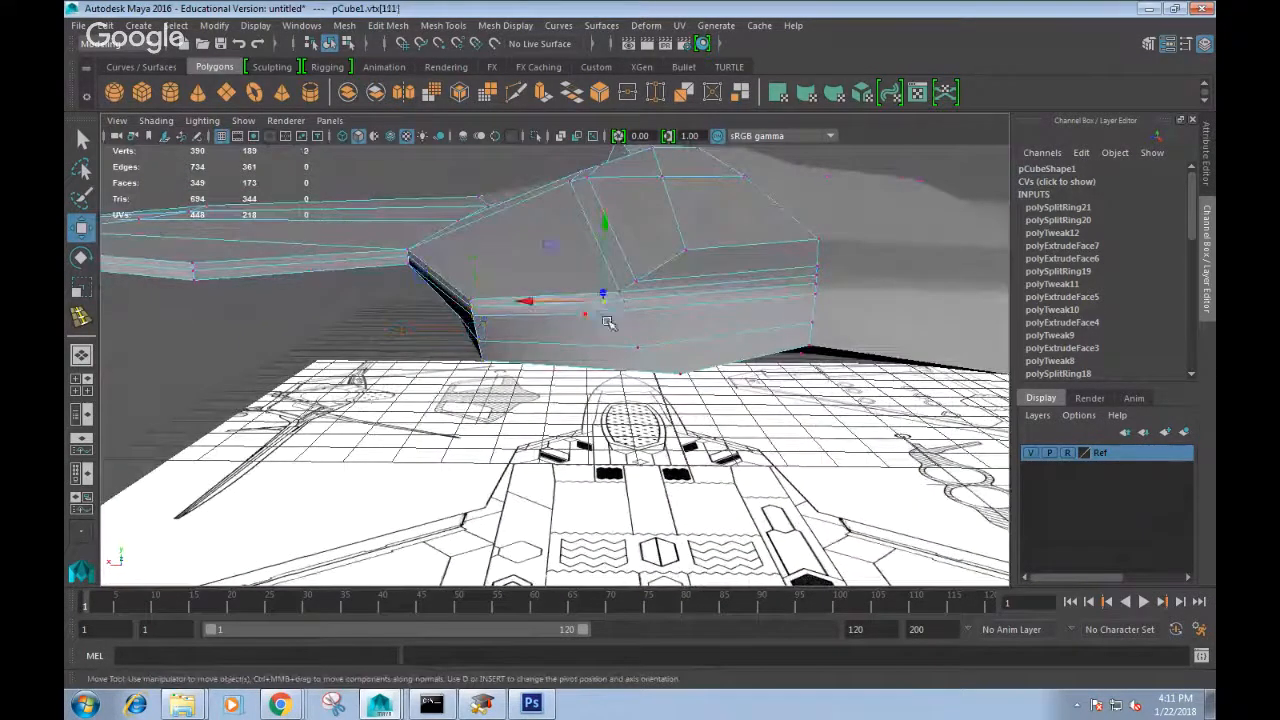
{"action": "left_click", "coordinate": [587, 315], "text": "shift"}
{"action": "left_click", "coordinate": [639, 346], "text": "shift"}
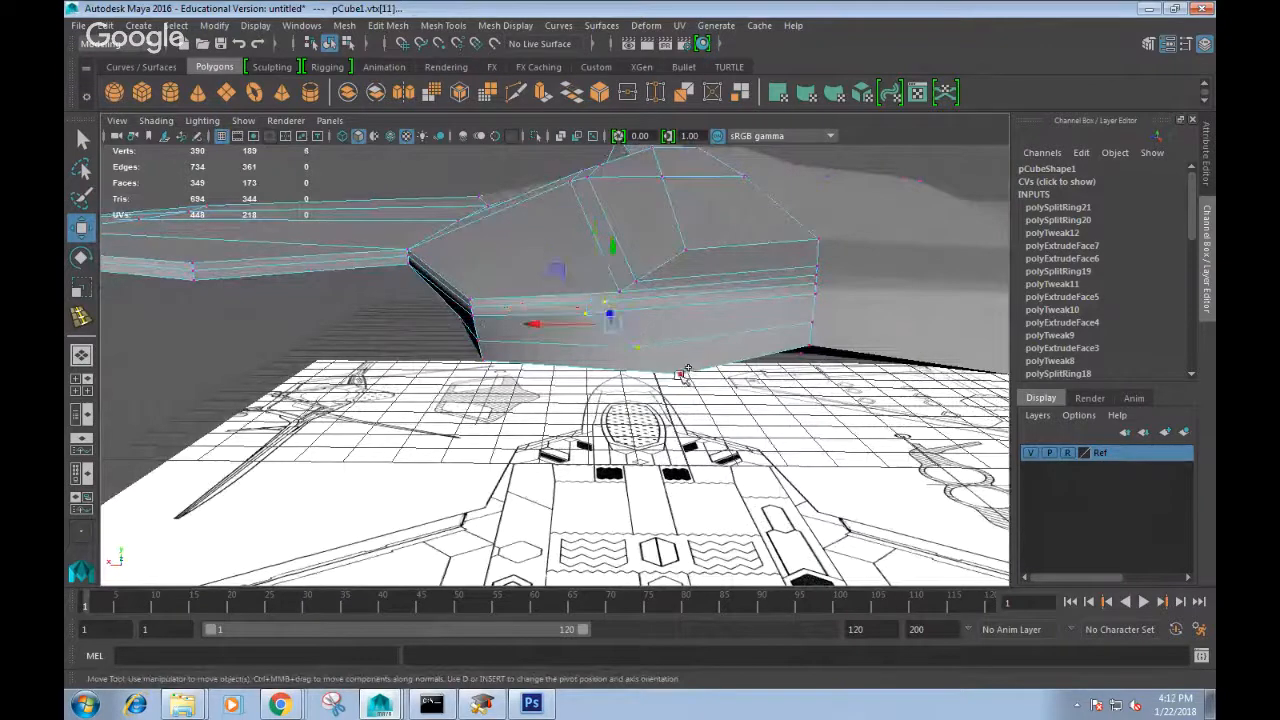
{"action": "left_click", "coordinate": [681, 373], "text": "shift"}
{"action": "key", "text": "e"}
{"action": "key", "text": "r"}
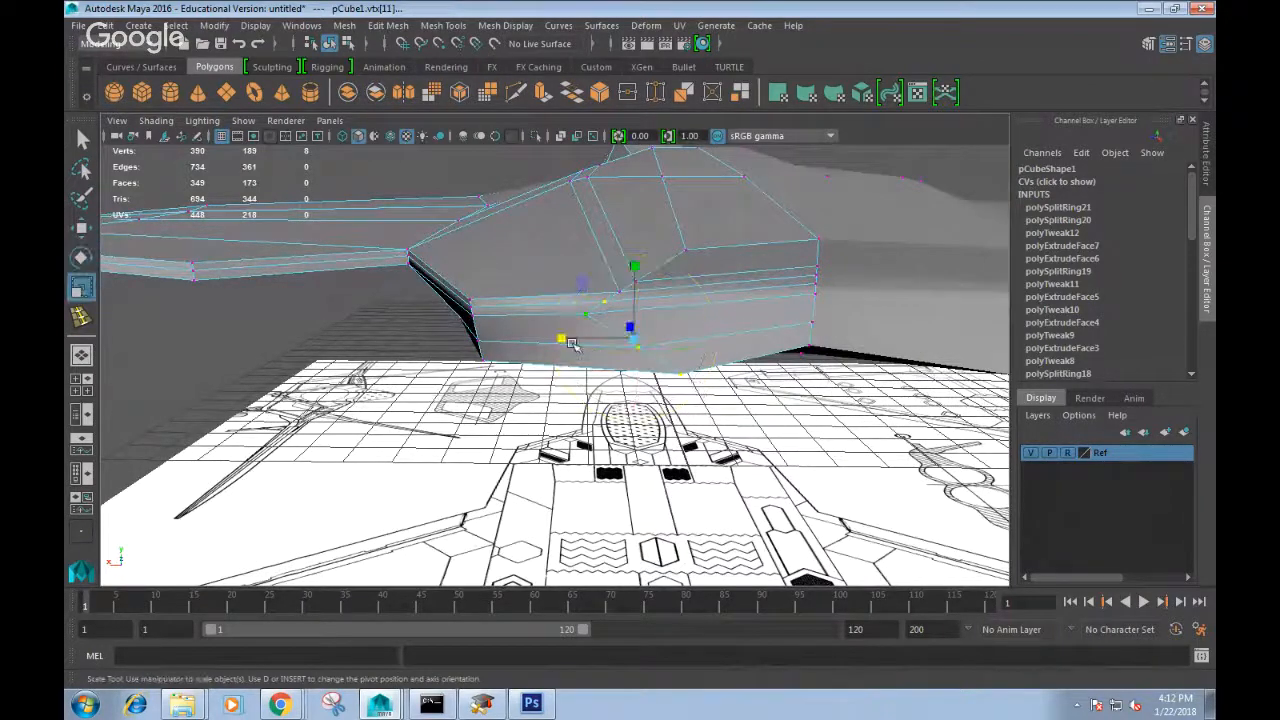
{"action": "left_click_drag", "start_coordinate": [574, 340], "coordinate": [601, 453]}
{"action": "key", "text": "w"}
{"action": "left_click", "coordinate": [582, 457]}
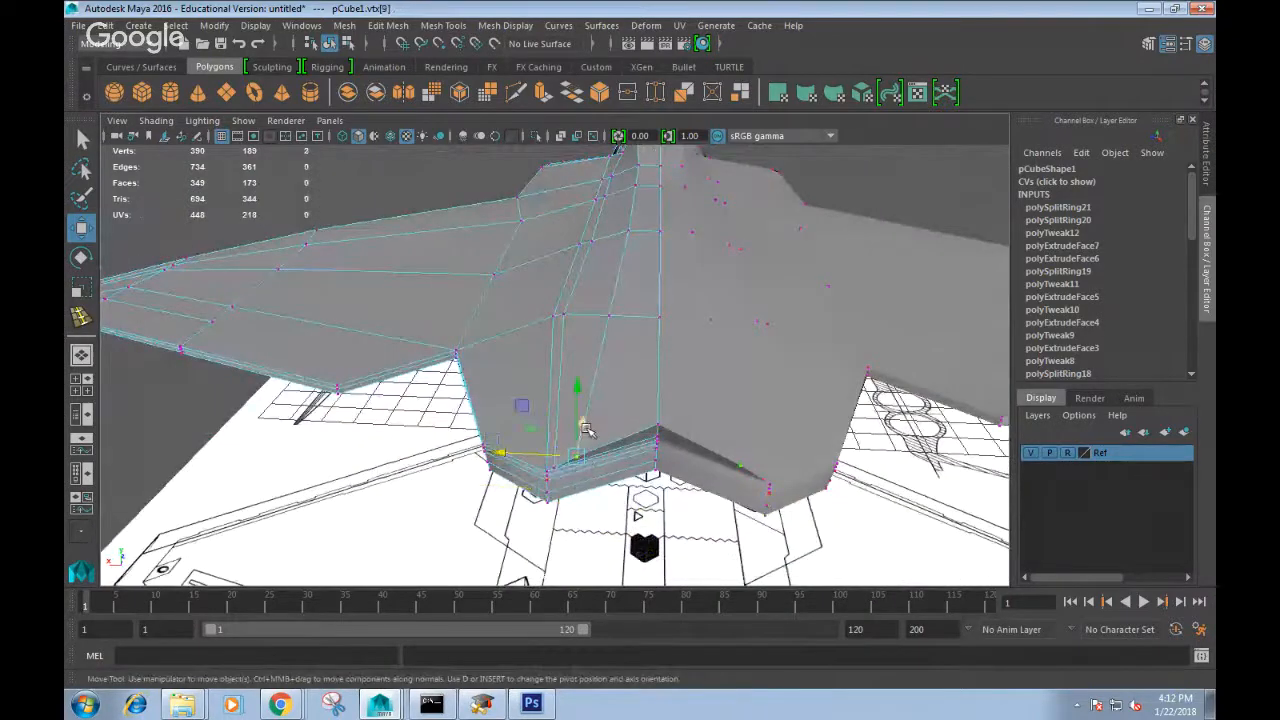
Try scaling the tail's centre vertex column lengthwise and undo the scaling.
{"action": "mouse_move", "coordinate": [587, 430]}
{"action": "left_mouse_down", "text": "alt"}
{"action": "mouse_move", "coordinate": [638, 422]}
{"action": "mouse_move", "coordinate": [606, 420]}
{"action": "left_mouse_up", "text": "alt"}
{"action": "left_click_drag", "start_coordinate": [618, 376], "coordinate": [651, 466]}
{"action": "key", "text": "e"}
{"action": "key", "text": "r"}
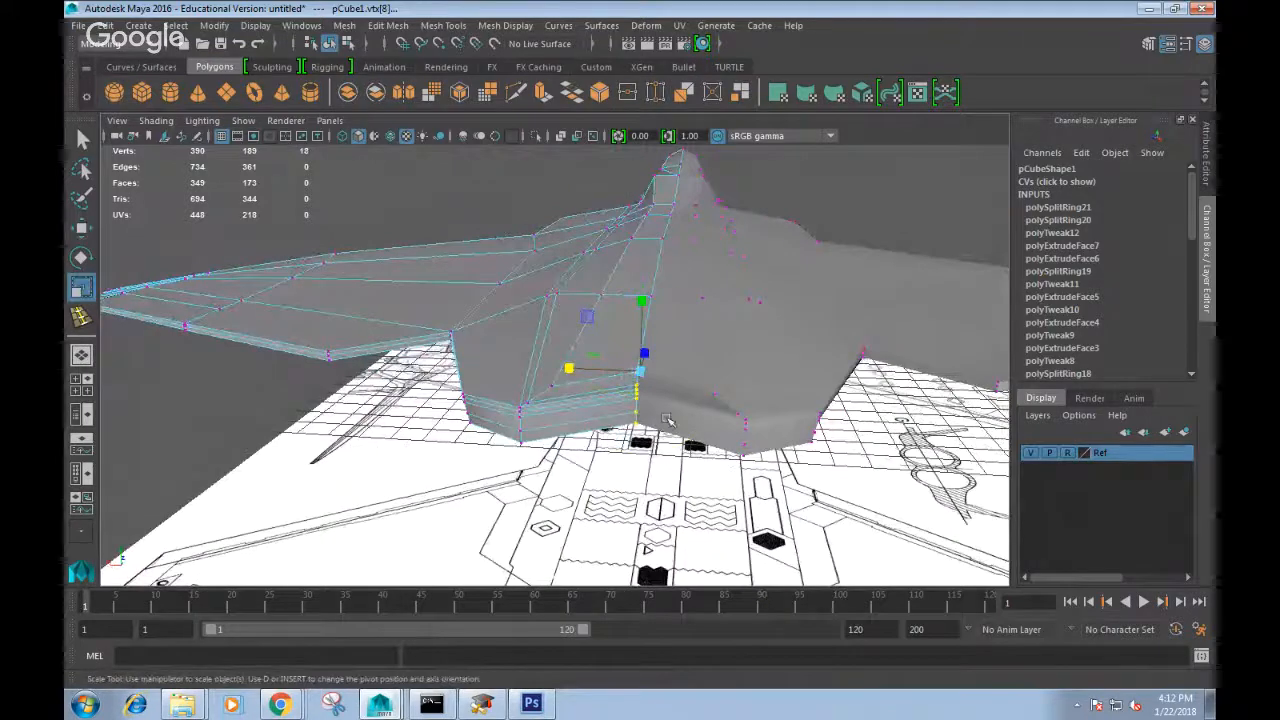
{"action": "left_click_drag", "start_coordinate": [668, 420], "coordinate": [651, 431], "text": "alt"}
{"action": "mouse_move", "coordinate": [642, 357]}
{"action": "left_mouse_down"}
{"action": "mouse_move", "coordinate": [634, 381]}
{"action": "mouse_move", "coordinate": [637, 370]}
{"action": "left_mouse_up"}
{"action": "key", "text": "ctrl+z"}
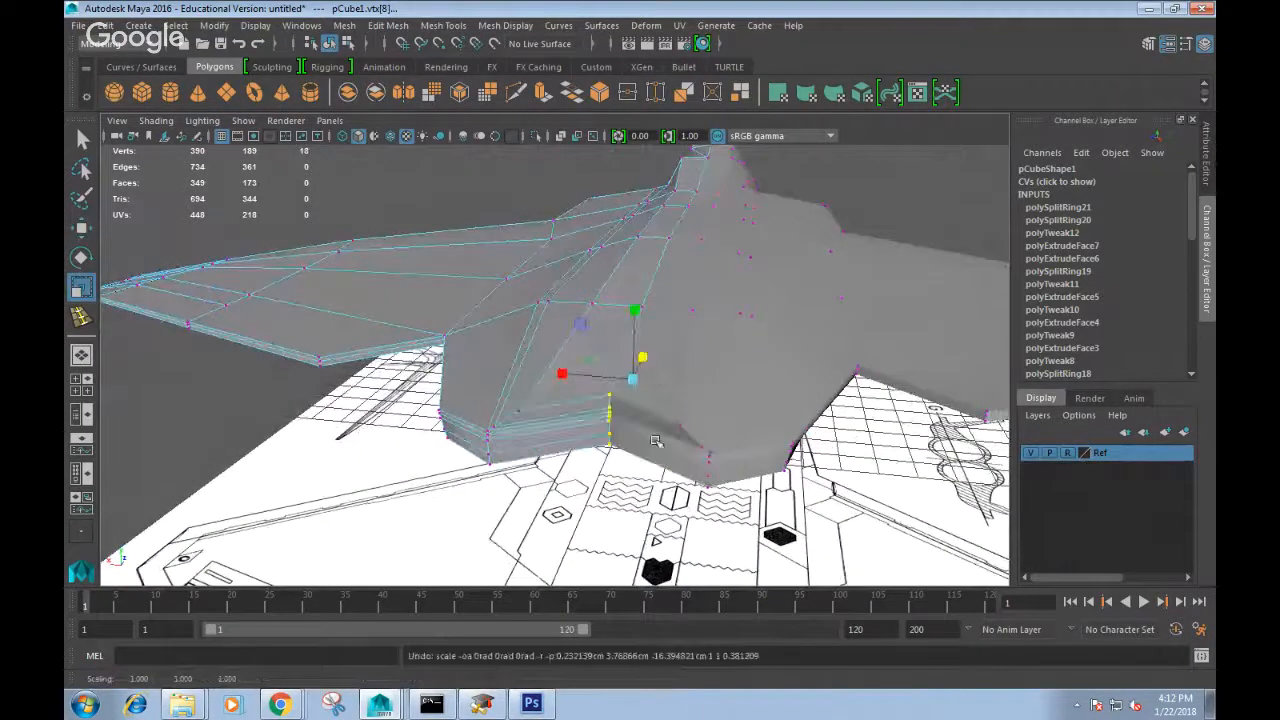
Reselect only the rearmost vertices of the tail's centre column and flatten them lengthwise.
{"action": "left_click_drag", "start_coordinate": [655, 441], "coordinate": [657, 391], "text": "alt"}
{"action": "left_click_drag", "start_coordinate": [714, 430], "coordinate": [600, 350]}
{"action": "left_click_drag", "start_coordinate": [600, 350], "coordinate": [629, 500], "text": "alt"}
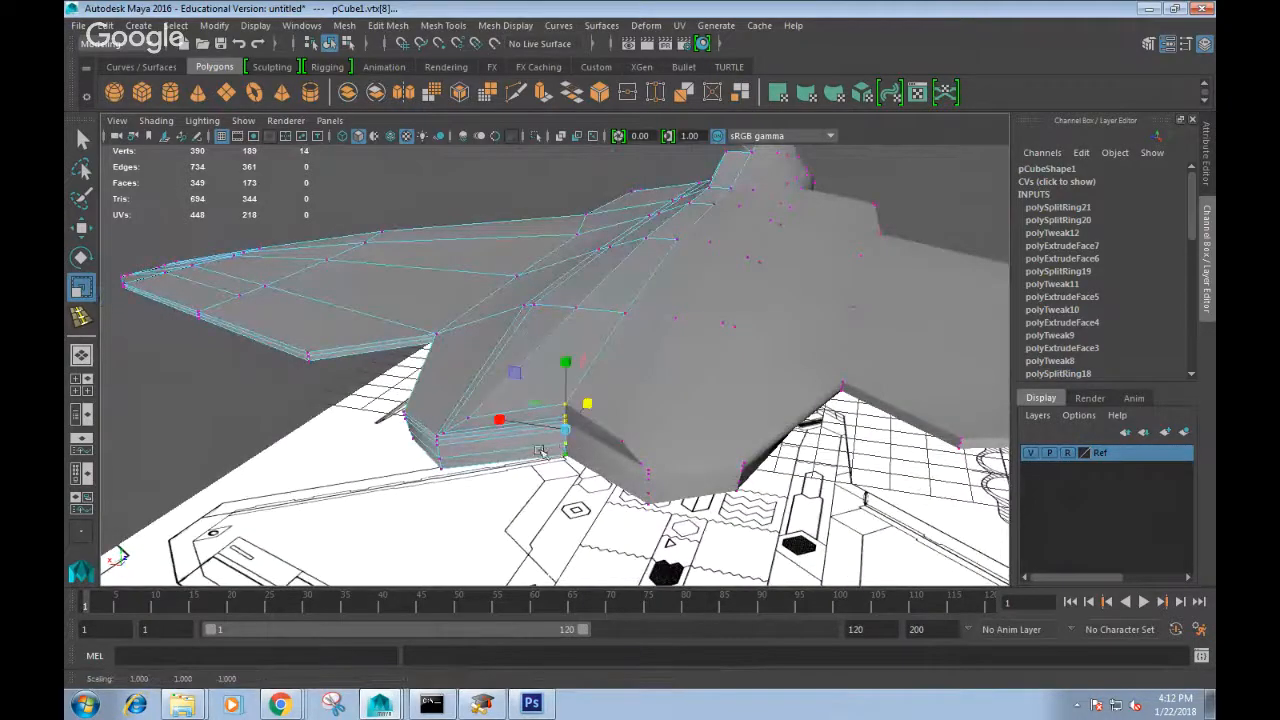
Select the rear-face vertices on either side of the centre column, flatten them lengthwise and move them level with the centre.
{"action": "left_click_drag", "start_coordinate": [540, 452], "coordinate": [625, 515], "text": "alt"}
{"action": "key", "text": "shift+period"}
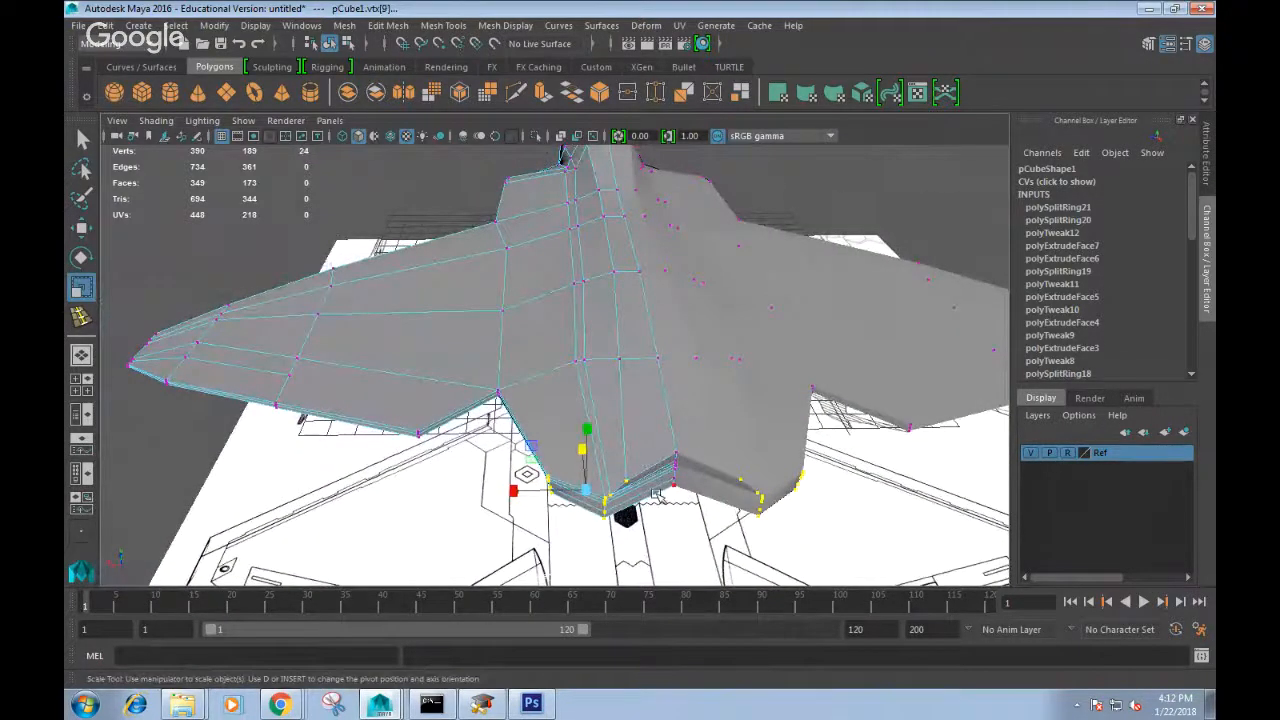
{"action": "left_click_drag", "start_coordinate": [583, 455], "coordinate": [587, 510]}
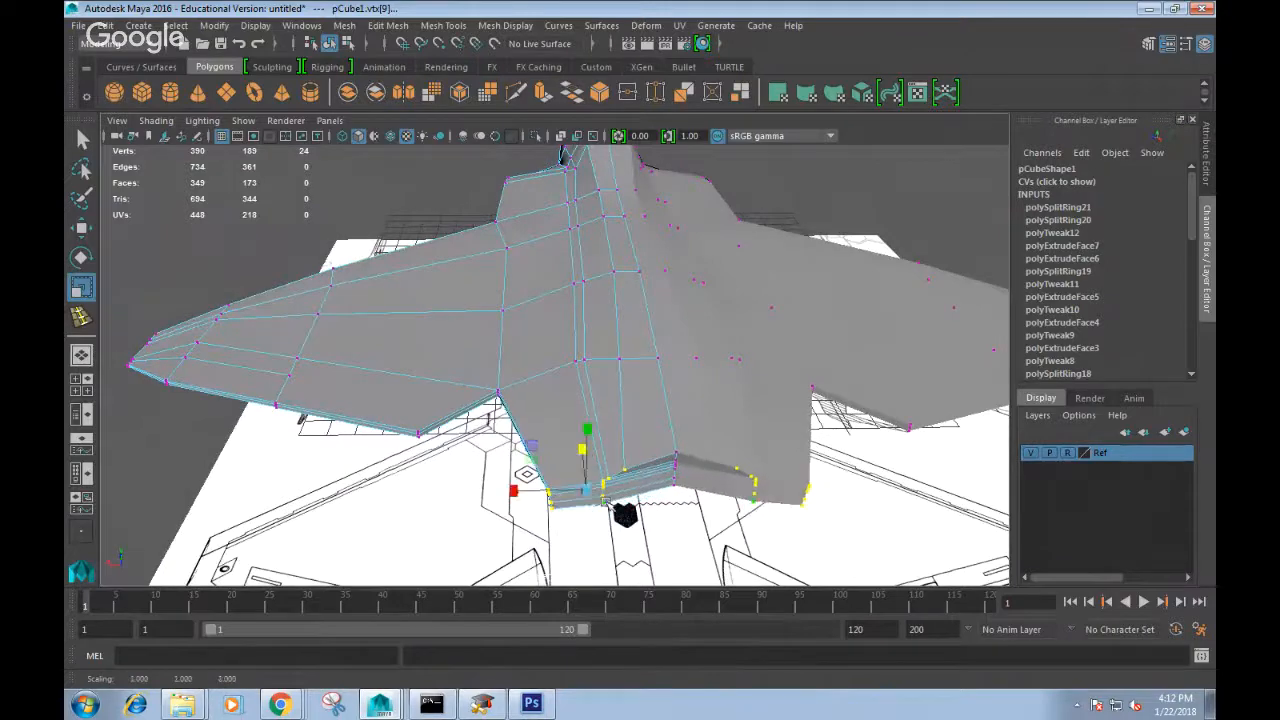
{"action": "key", "text": "w"}
{"action": "left_click_drag", "start_coordinate": [576, 464], "coordinate": [757, 459]}
Select all rear-edge vertices in top view, flatten them into one straight line and align it with the base of the nozzles.
{"action": "key", "text": "space"}
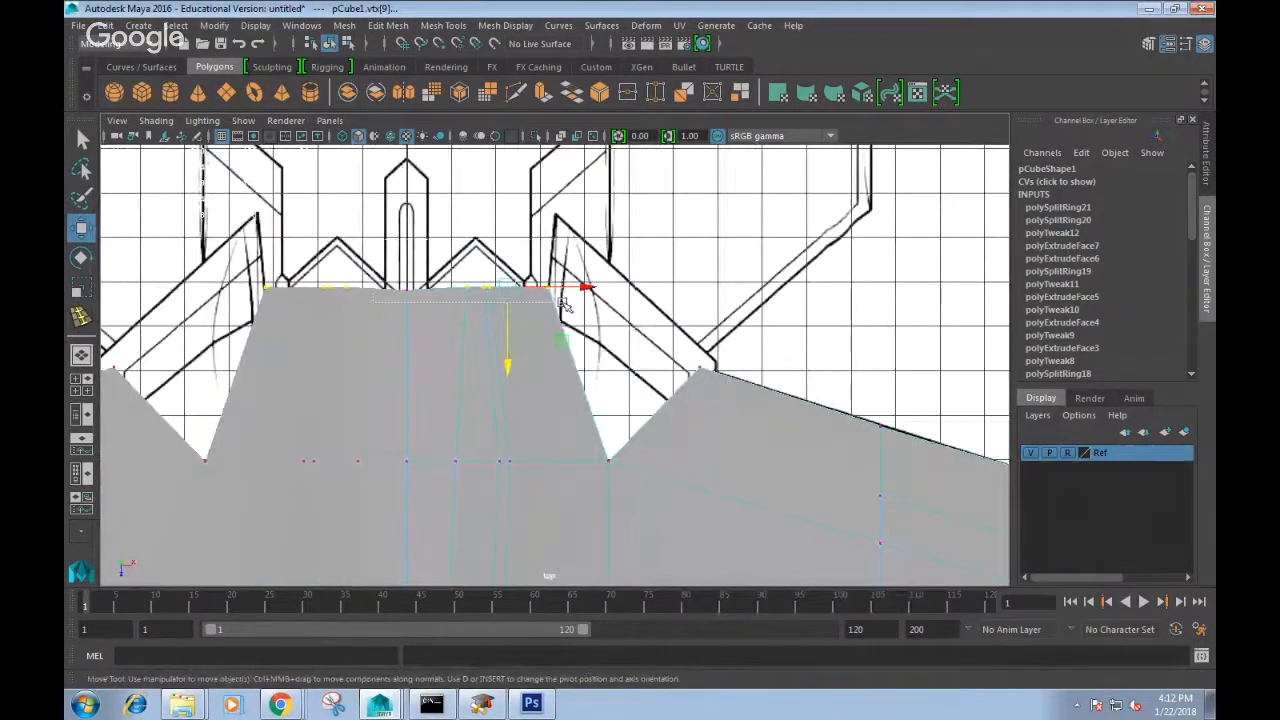
{"action": "left_click_drag", "start_coordinate": [565, 305], "coordinate": [569, 305]}
{"action": "key", "text": "e"}
{"action": "key", "text": "r"}
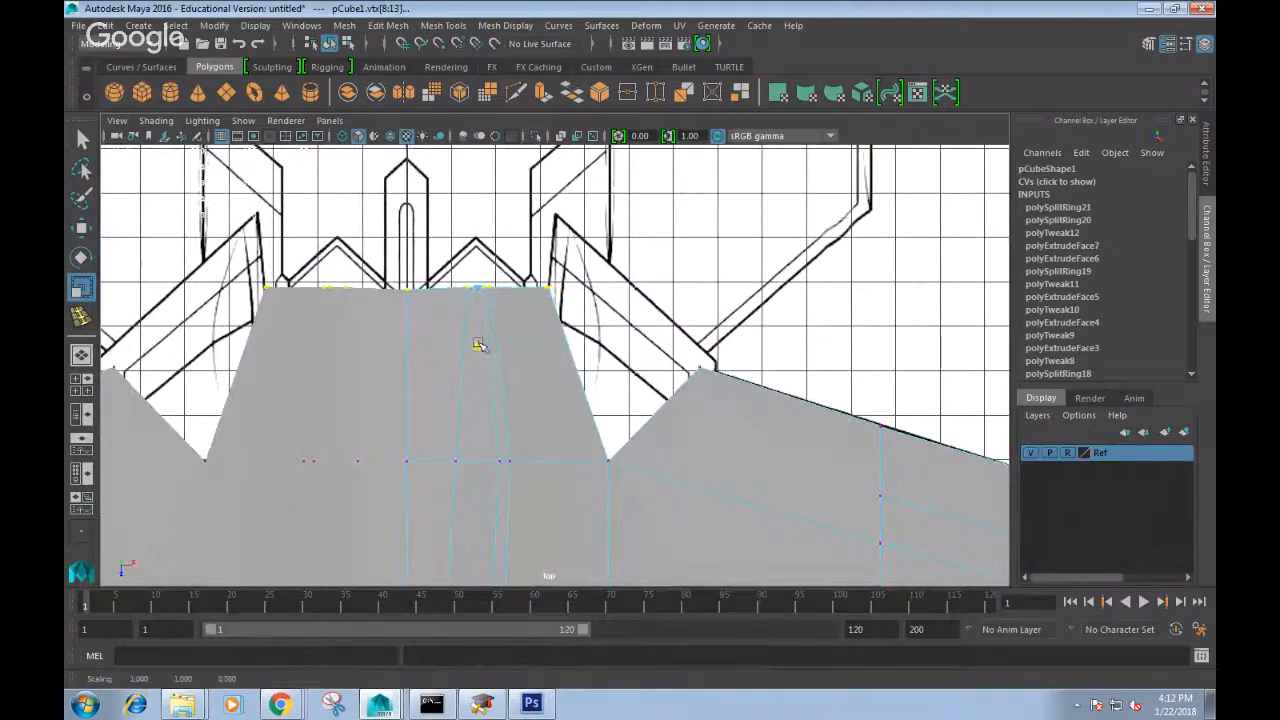
{"action": "key", "text": "w"}
{"action": "left_click_drag", "start_coordinate": [489, 336], "coordinate": [480, 391]}
Select the outer corner vertices of the tail's rear edge and move them outward until the tail's sides run straight back.
{"action": "scroll", "coordinate": [509, 374], "scroll_direction": "down", "scroll_amount": 2}
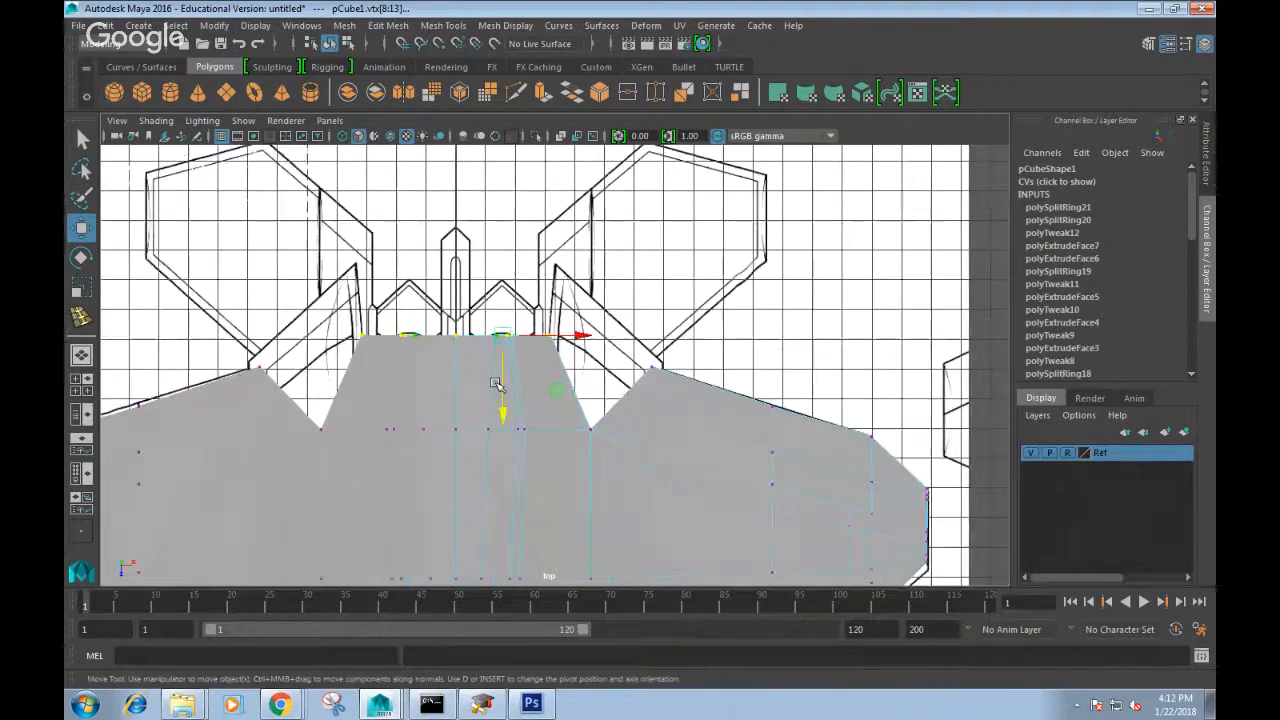
{"action": "middle_click_drag", "start_coordinate": [493, 344], "coordinate": [447, 320], "text": "alt"}
{"action": "middle_click_drag", "start_coordinate": [496, 377], "coordinate": [530, 351], "text": "alt"}
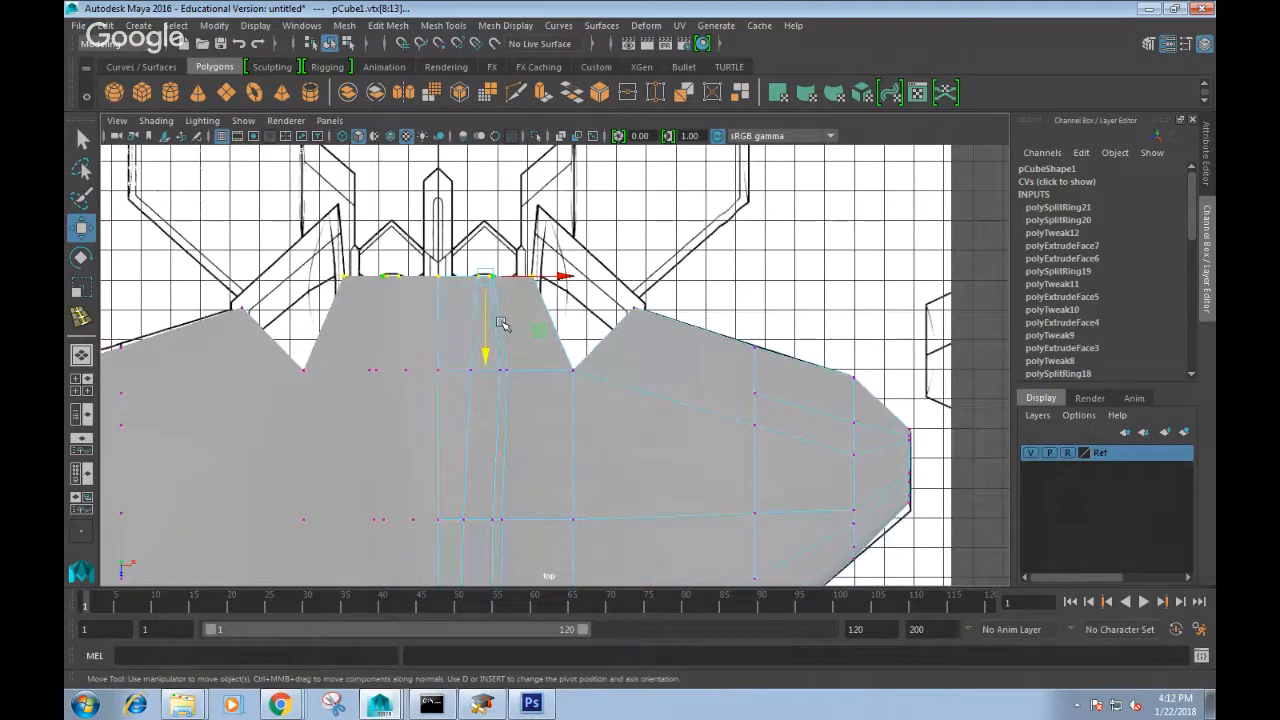
{"action": "scroll", "coordinate": [572, 266], "scroll_direction": "down", "scroll_amount": 2}
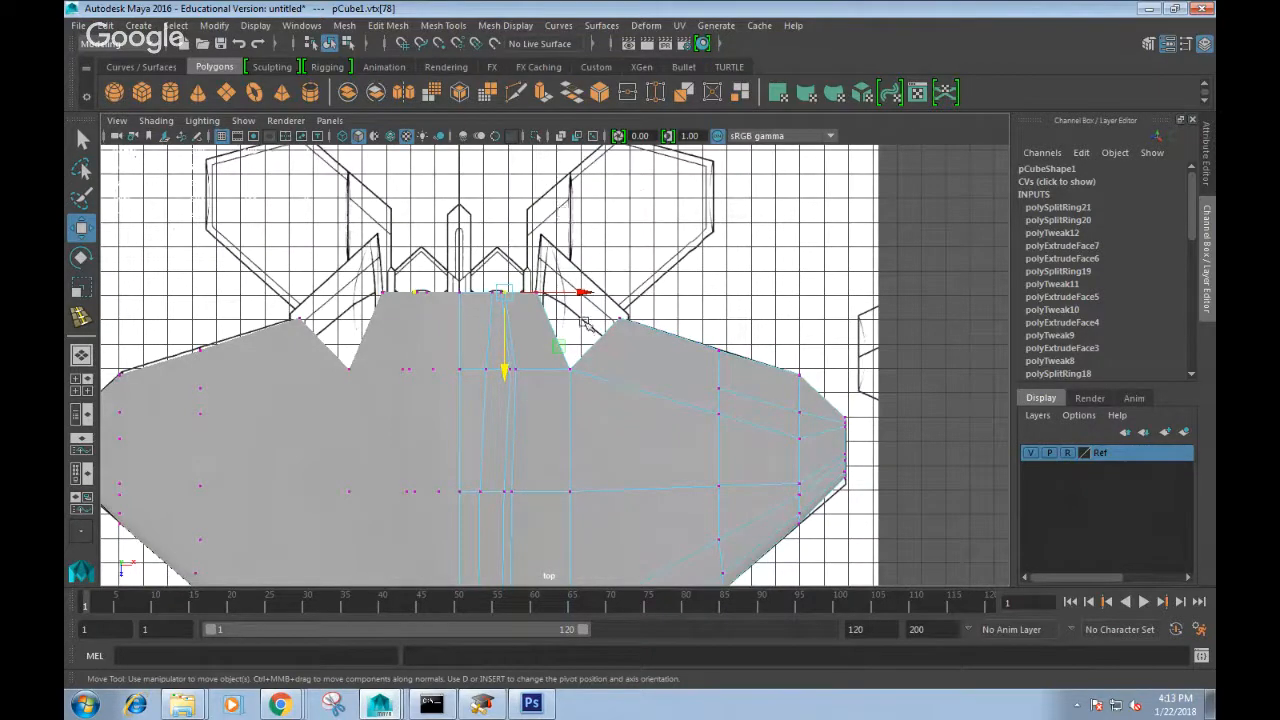
{"action": "left_click_drag", "start_coordinate": [531, 281], "coordinate": [613, 296]}
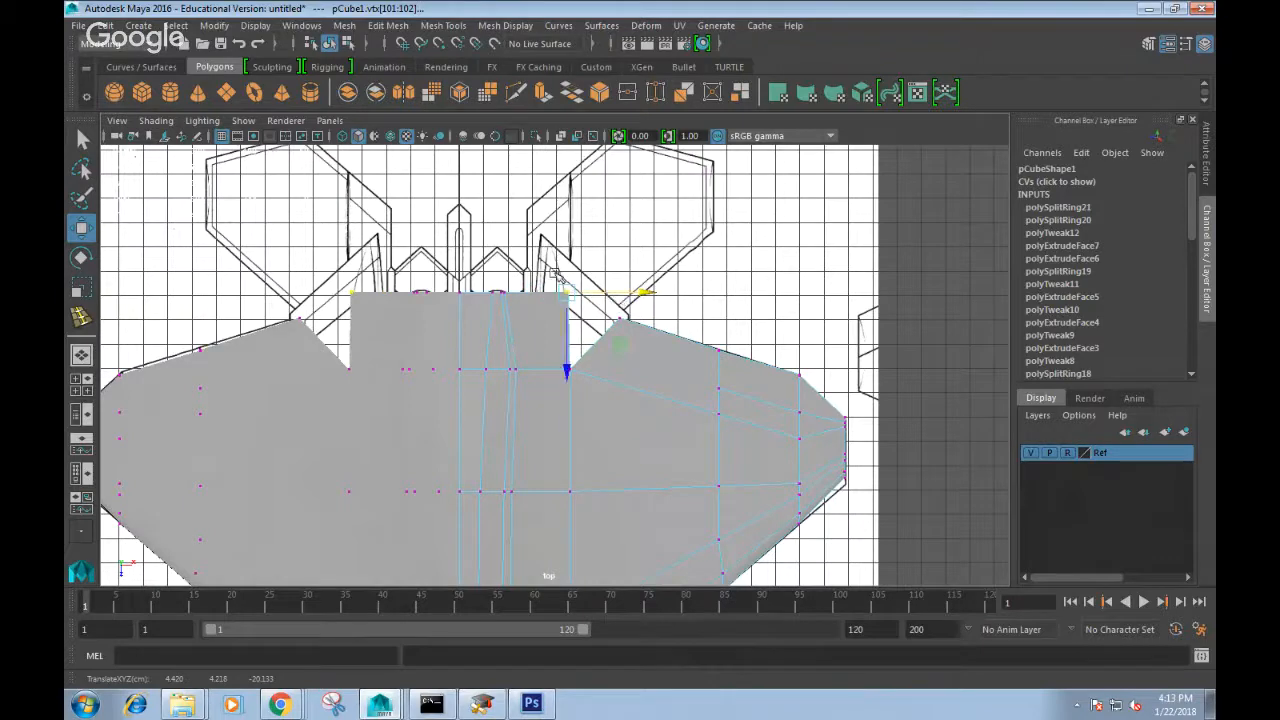
Select the rear-edge vertices just inside the tail's corners and move them outward to line up with the nozzles' outer sides in top view.
{"action": "scroll", "coordinate": [543, 344], "scroll_direction": "up", "scroll_amount": 2}
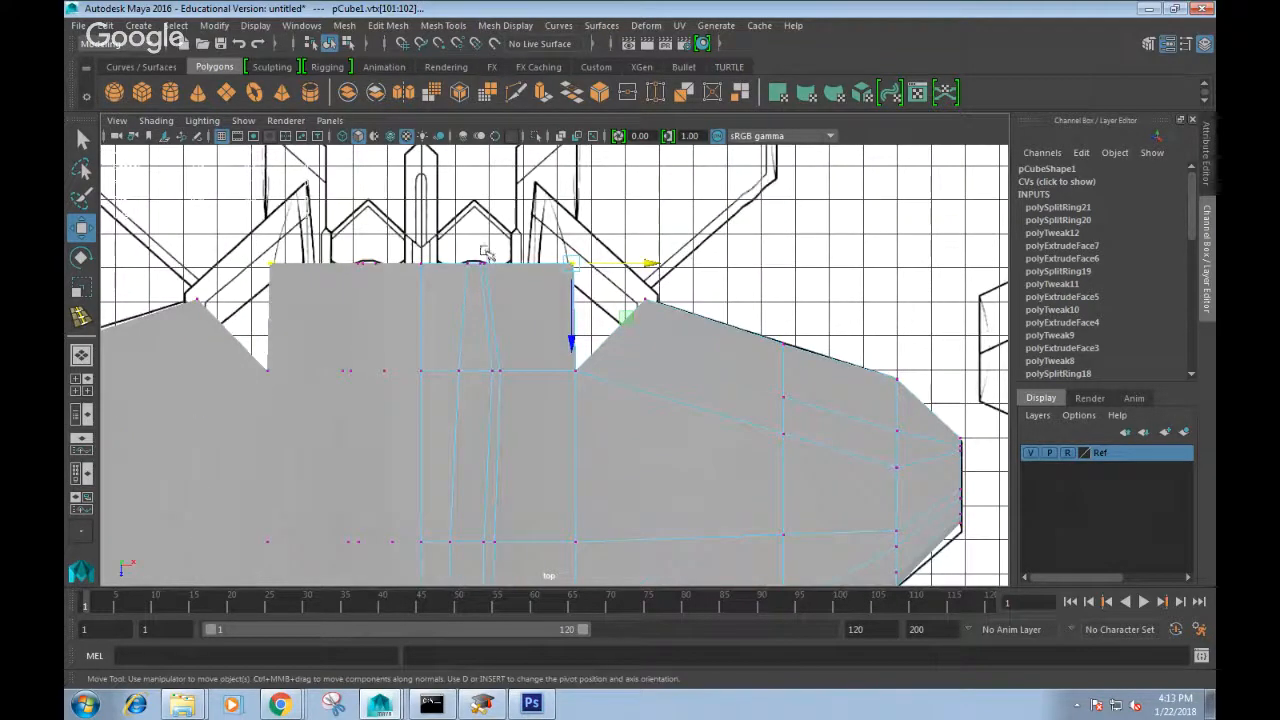
{"action": "left_click_drag", "start_coordinate": [477, 254], "coordinate": [542, 265]}
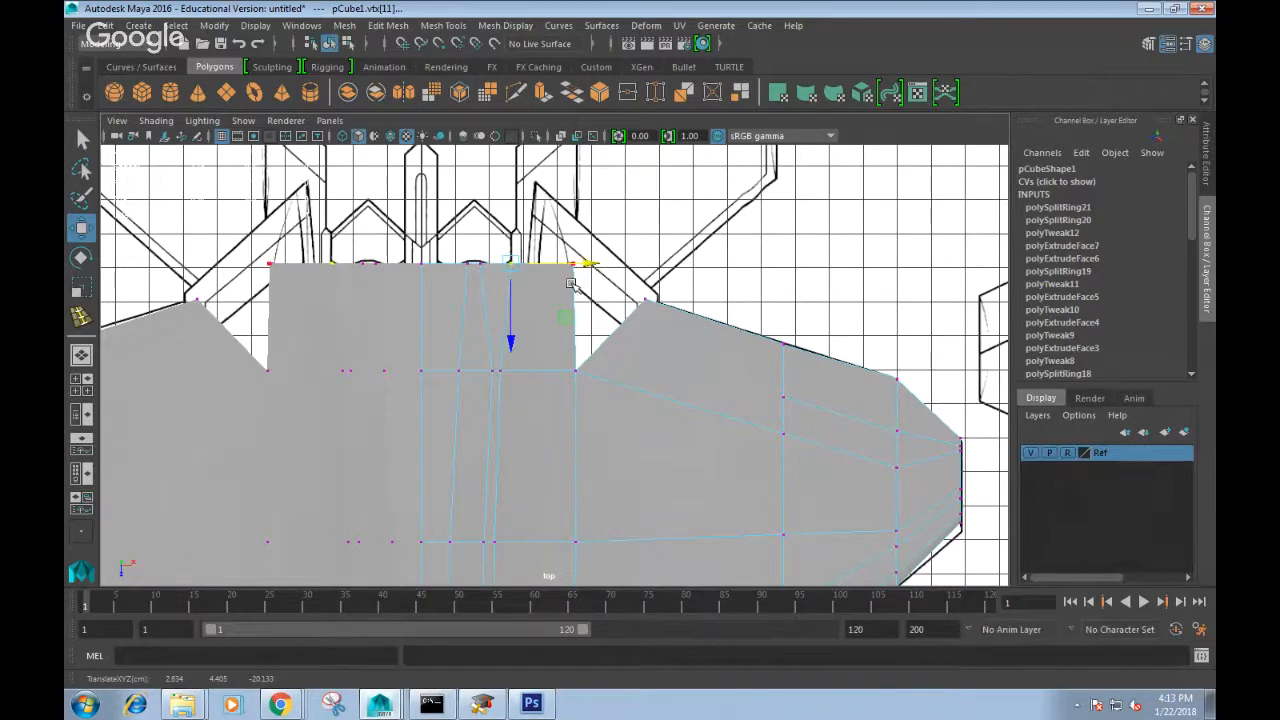
Select the rear faces outboard of the nozzles and extrude them backwards into tail booms, checking their length in top view.
{"action": "key", "text": "space"}
{"action": "mouse_move", "coordinate": [568, 296]}
{"action": "left_mouse_down"}
{"action": "mouse_move", "coordinate": [568, 257]}
{"action": "mouse_move", "coordinate": [591, 341]}
{"action": "mouse_move", "coordinate": [626, 245]}
{"action": "left_mouse_up"}
{"action": "right_click_drag", "start_coordinate": [627, 244], "coordinate": [627, 298]}
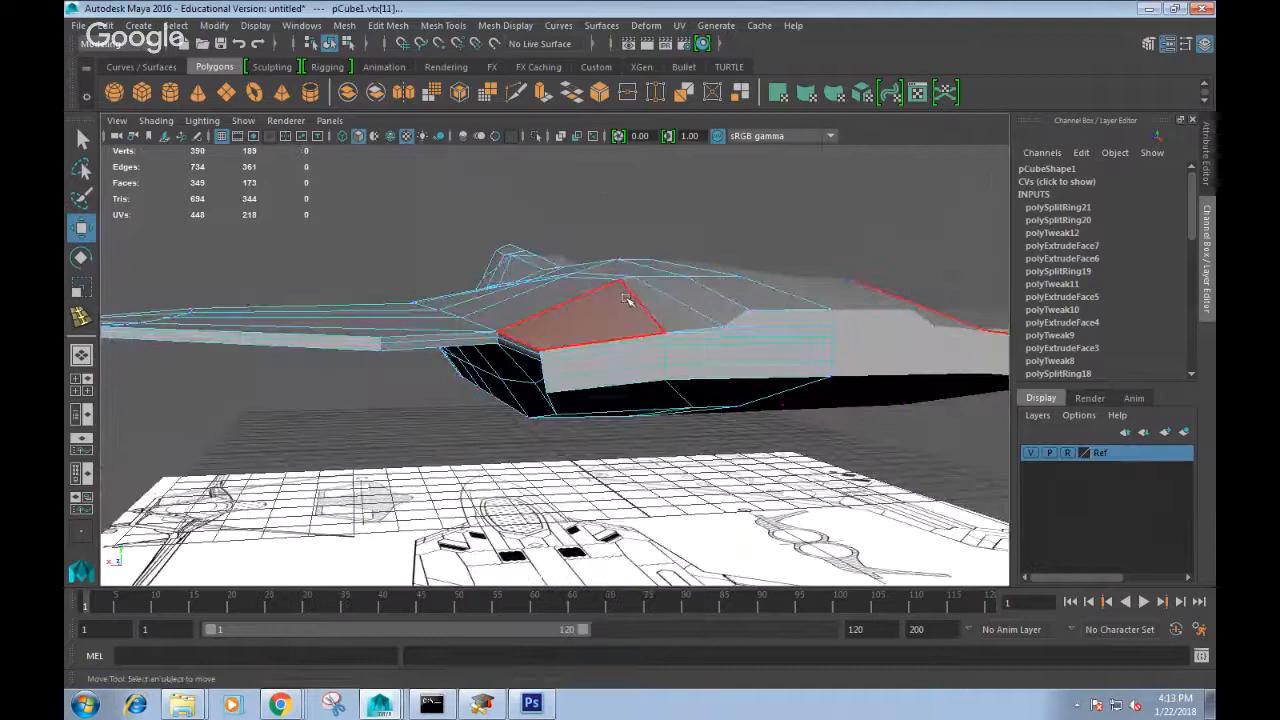
{"action": "left_click", "coordinate": [621, 347]}
{"action": "left_click", "coordinate": [624, 362]}
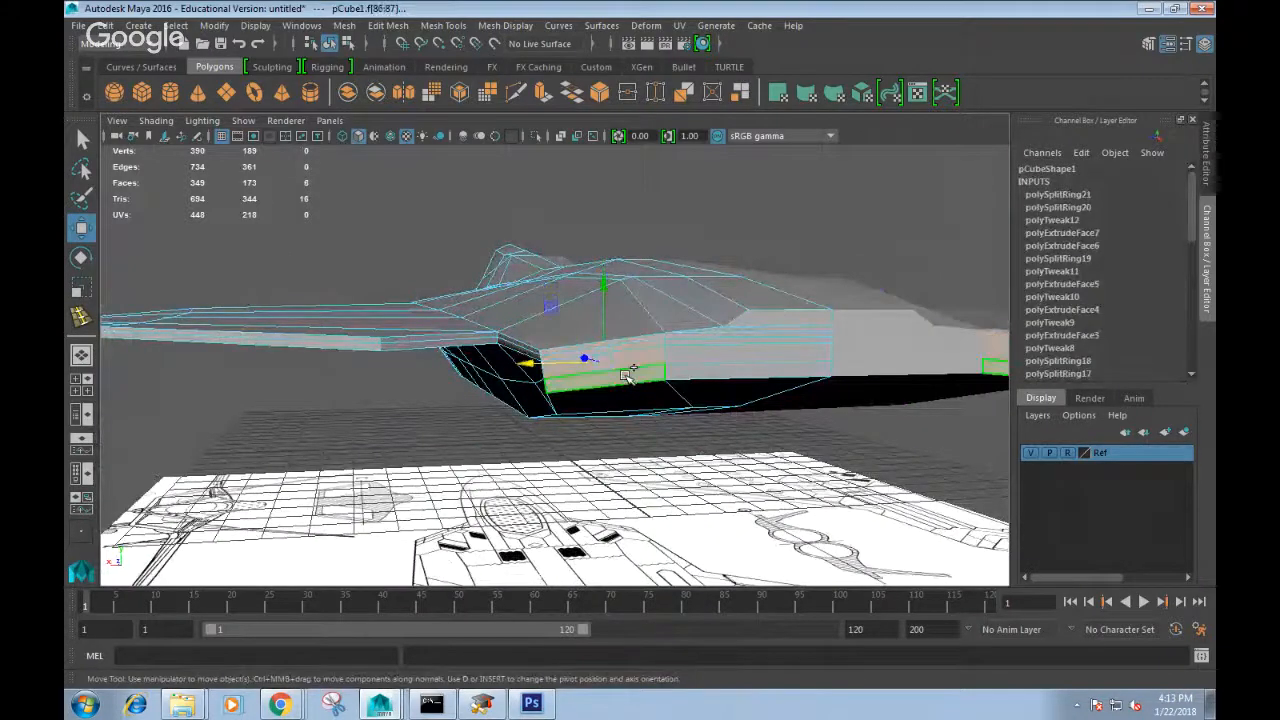
{"action": "right_click", "coordinate": [625, 376], "text": "shift"}
{"action": "left_click", "coordinate": [623, 419]}
{"action": "left_click_drag", "start_coordinate": [629, 421], "coordinate": [865, 460], "text": "alt"}
{"action": "left_click", "coordinate": [725, 450]}
{"action": "key", "text": "space"}
{"action": "left_click_drag", "start_coordinate": [700, 455], "coordinate": [676, 412]}
{"action": "middle_click_drag", "start_coordinate": [677, 389], "coordinate": [677, 500], "text": "alt"}
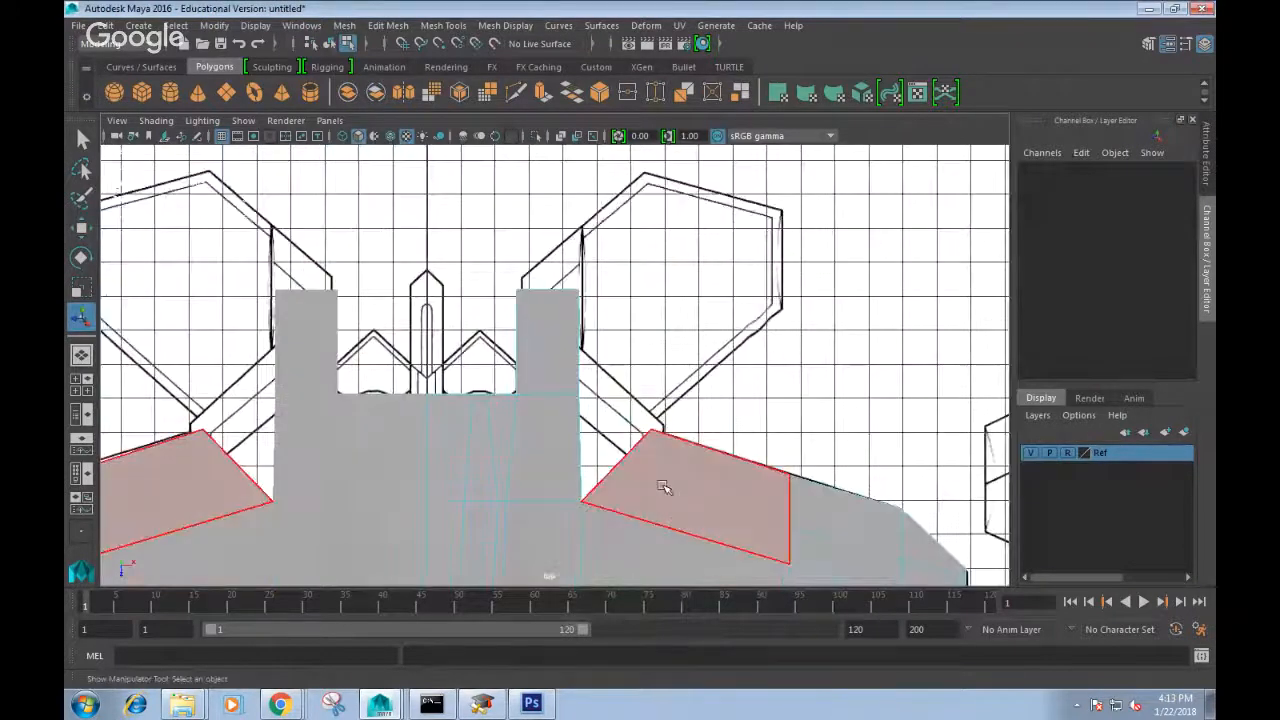
Move the tail booms' outer and inner end vertices lengthwise so the ends slant along the top view drawing.
{"action": "scroll", "coordinate": [665, 487], "scroll_direction": "up", "scroll_amount": 1}
{"action": "right_click_drag", "start_coordinate": [556, 311], "coordinate": [480, 240]}
{"action": "mouse_move", "coordinate": [583, 283]}
{"action": "left_mouse_down"}
{"action": "mouse_move", "coordinate": [594, 313]}
{"action": "mouse_move", "coordinate": [580, 338]}
{"action": "mouse_move", "coordinate": [588, 287]}
{"action": "left_mouse_up"}
{"action": "key", "text": "w"}
{"action": "left_click_drag", "start_coordinate": [497, 250], "coordinate": [510, 352]}
{"action": "scroll", "coordinate": [597, 314], "scroll_direction": "down", "scroll_amount": 3}
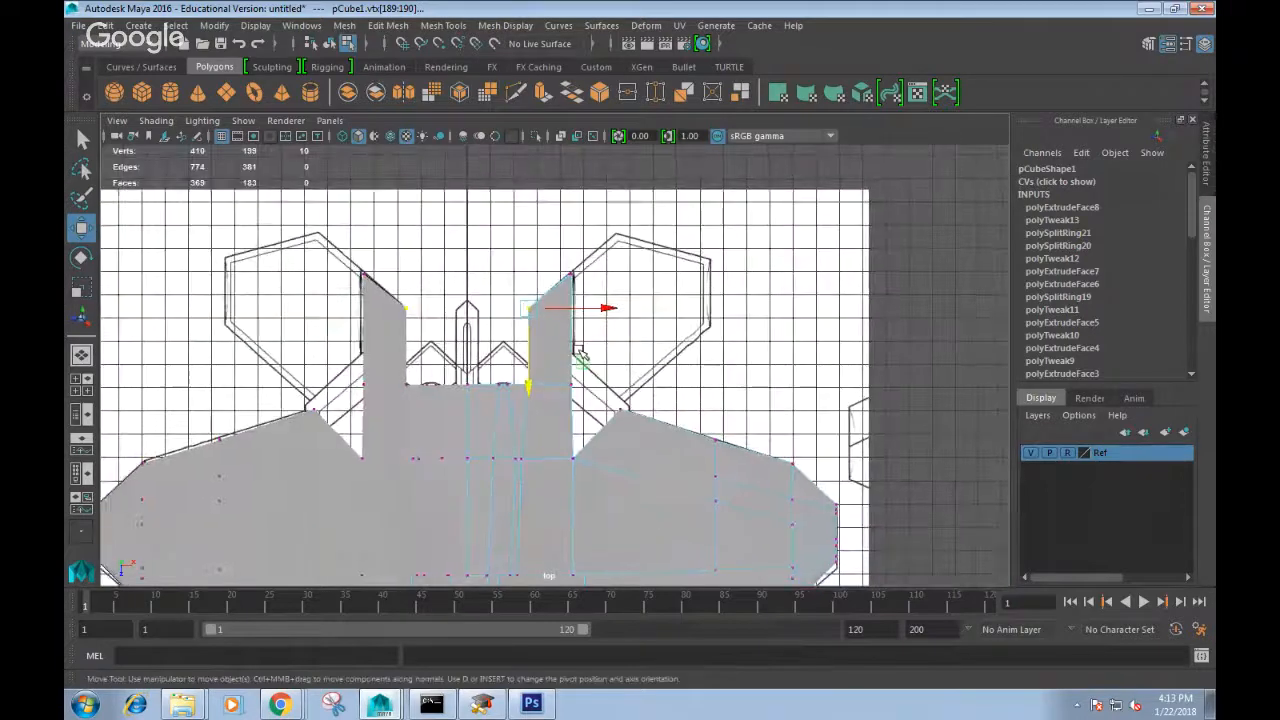
{"action": "scroll", "coordinate": [607, 367], "scroll_direction": "up", "scroll_amount": 2}
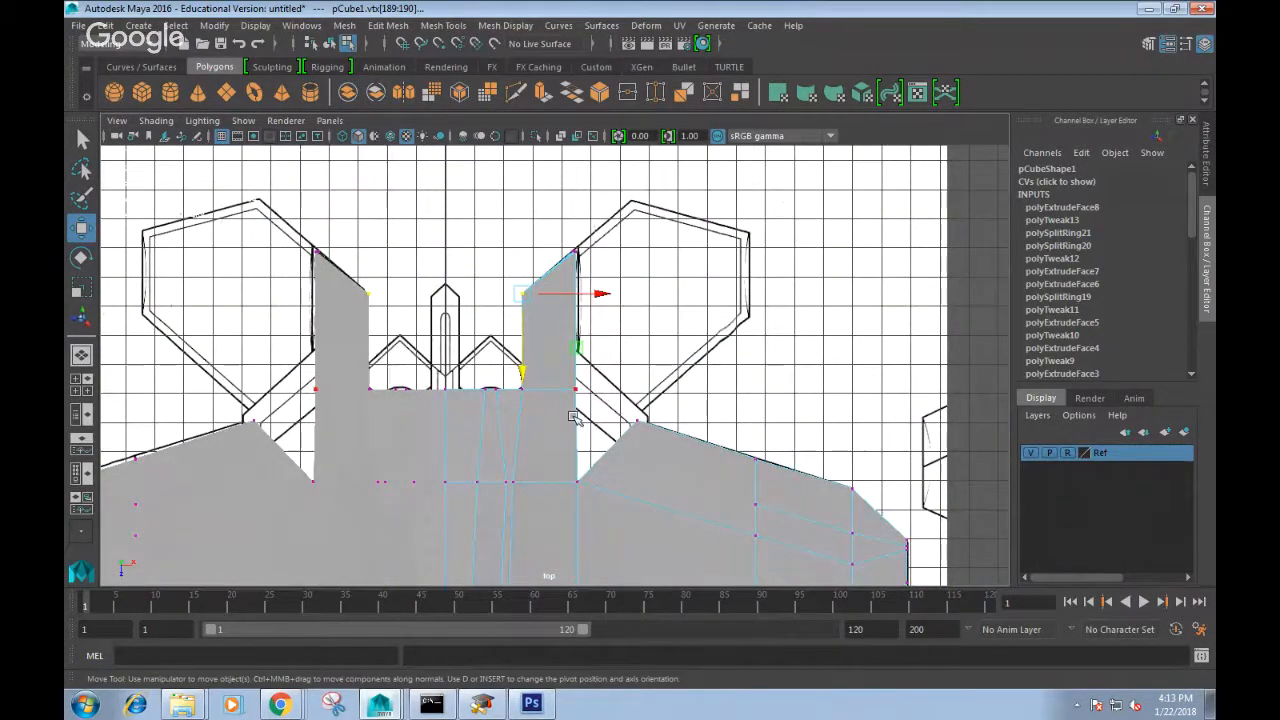
Select the outer corner vertices at the tail booms' ends and flatten them sideways into one vertical column.
{"action": "left_click_drag", "start_coordinate": [590, 272], "coordinate": [560, 240]}
{"action": "key", "text": "e"}
{"action": "key", "text": "r"}
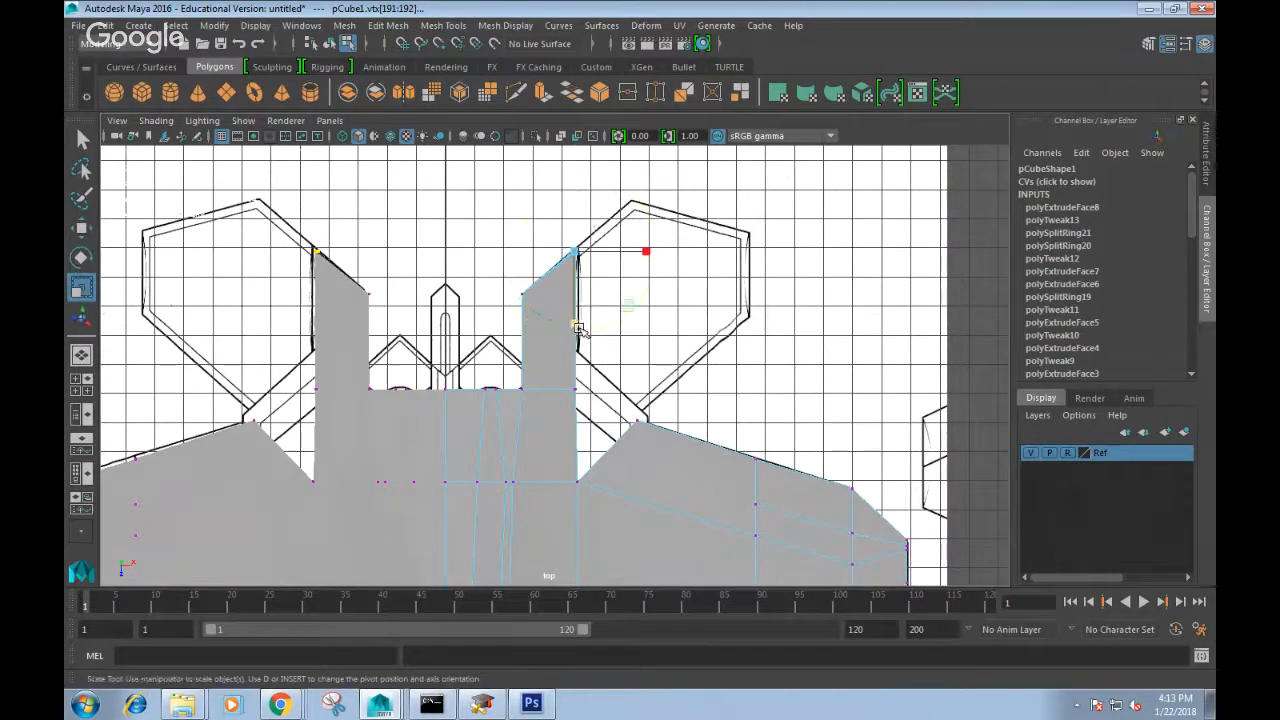
{"action": "mouse_move", "coordinate": [581, 323]}
{"action": "left_mouse_down"}
{"action": "mouse_move", "coordinate": [580, 258]}
{"action": "mouse_move", "coordinate": [591, 294]}
{"action": "mouse_move", "coordinate": [597, 262]}
{"action": "mouse_move", "coordinate": [490, 365]}
{"action": "mouse_move", "coordinate": [557, 371]}
{"action": "mouse_move", "coordinate": [545, 257]}
{"action": "mouse_move", "coordinate": [560, 330]}
{"action": "left_mouse_up"}
{"action": "key", "text": "space"}
{"action": "left_click_drag", "start_coordinate": [515, 395], "coordinate": [456, 349]}
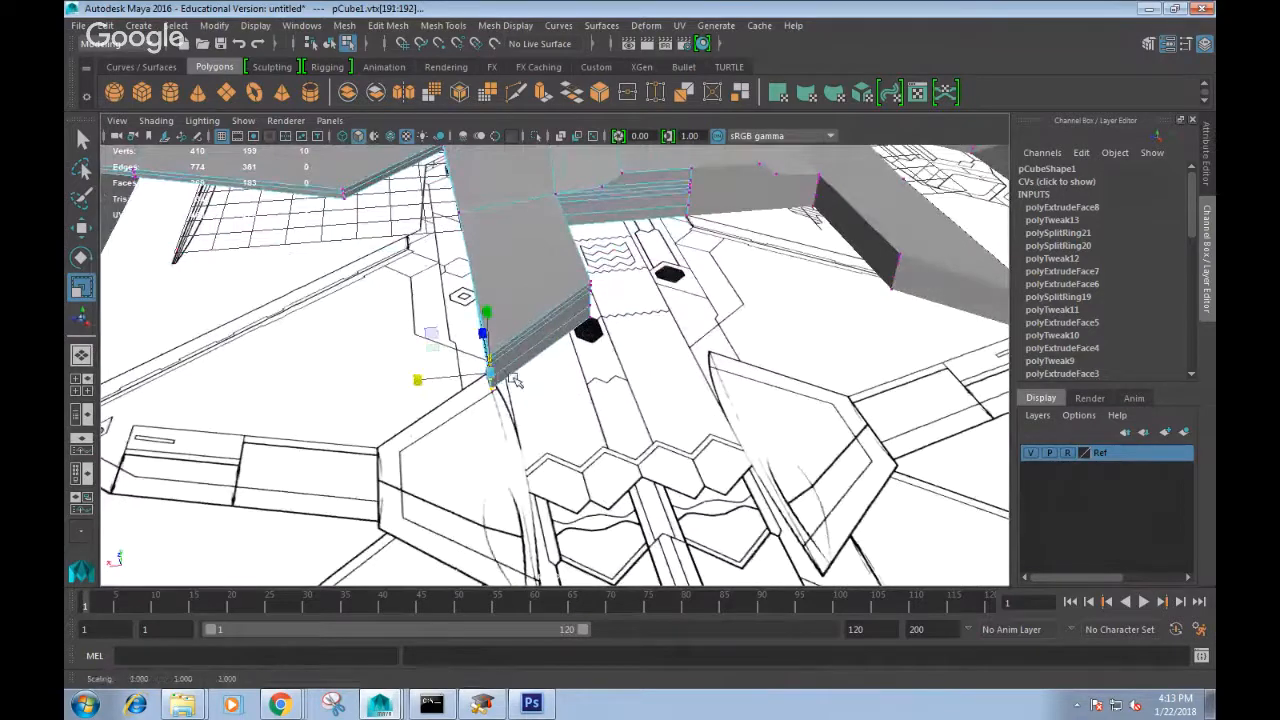
Select the vertex columns where the tail booms meet the fuselage and flatten them sideways.
{"action": "left_click_drag", "start_coordinate": [565, 268], "coordinate": [597, 345]}
{"action": "left_click", "coordinate": [548, 265]}
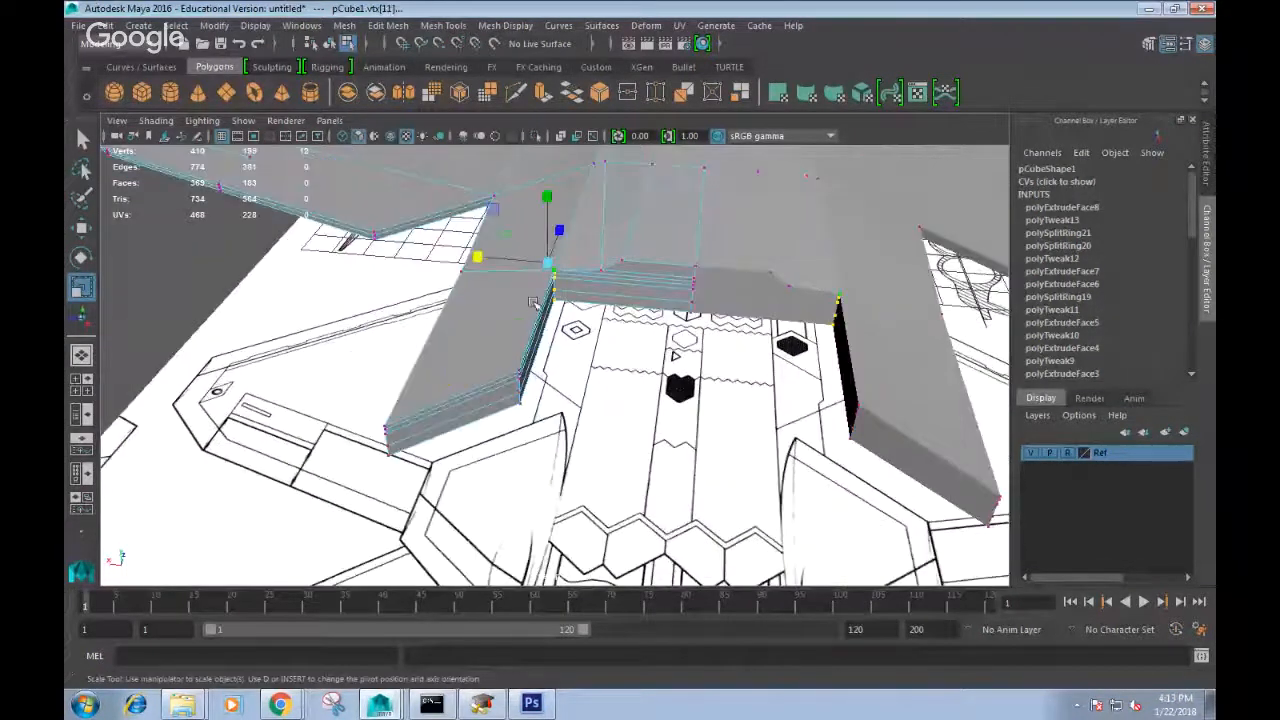
{"action": "left_click_drag", "start_coordinate": [476, 260], "coordinate": [590, 360]}
{"action": "key", "text": "ctrl+z"}
{"action": "left_click", "coordinate": [530, 284]}
{"action": "left_click", "coordinate": [463, 273]}
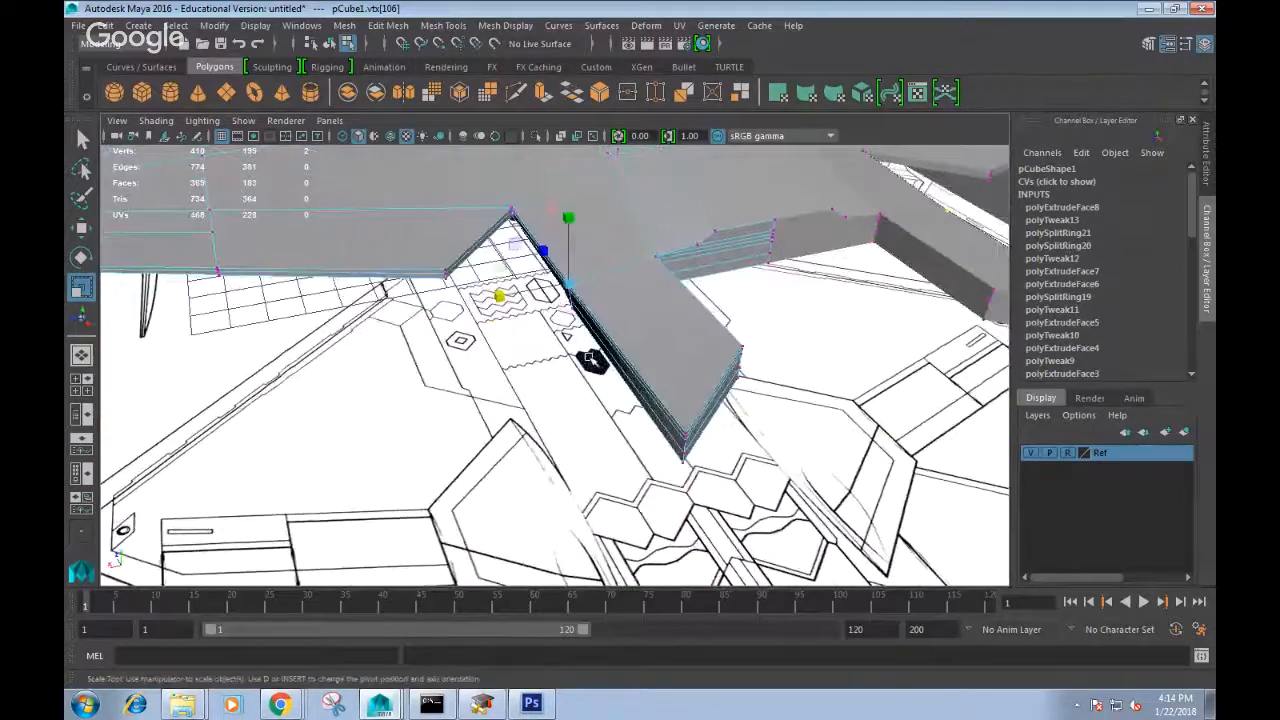
{"action": "left_click_drag", "start_coordinate": [584, 313], "coordinate": [783, 363]}
In side view, thin the tail booms' end vertically and scale the root vertex column taller to match the drawn fuselage profile.
{"action": "key", "text": "space"}
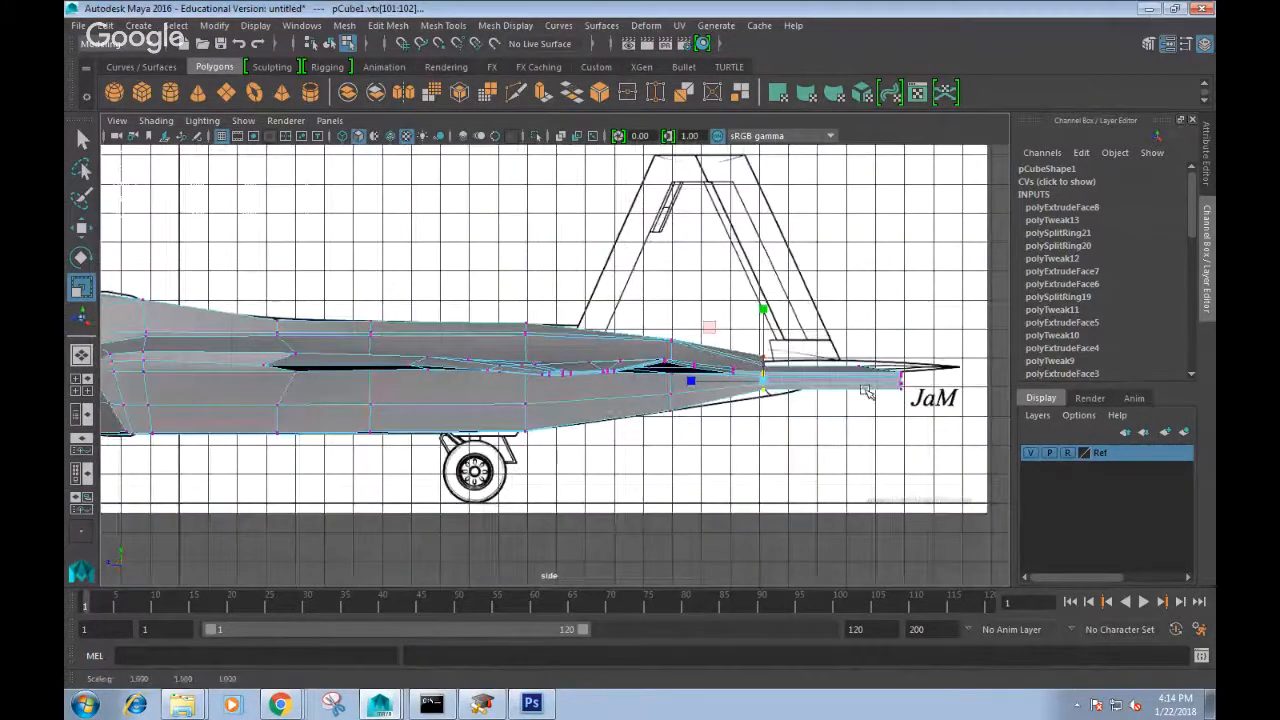
{"action": "middle_click_drag", "start_coordinate": [866, 392], "coordinate": [708, 384], "text": "alt"}
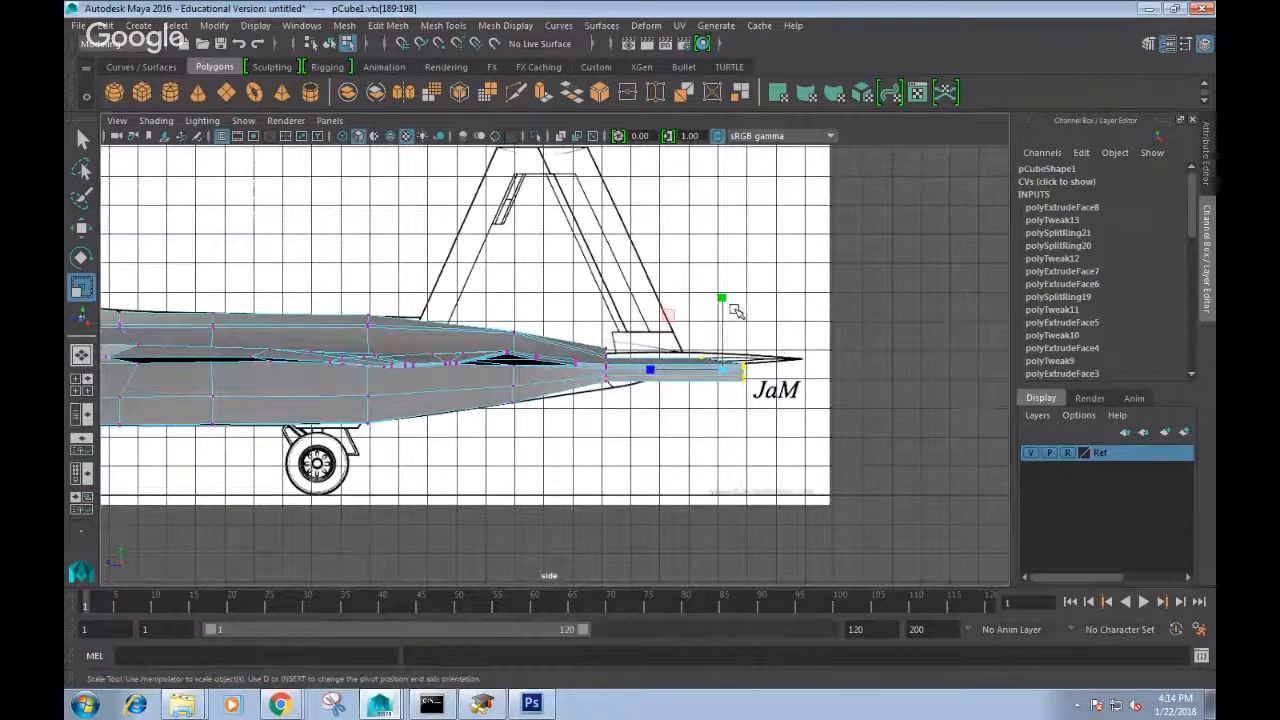
{"action": "left_click_drag", "start_coordinate": [721, 298], "coordinate": [722, 299]}
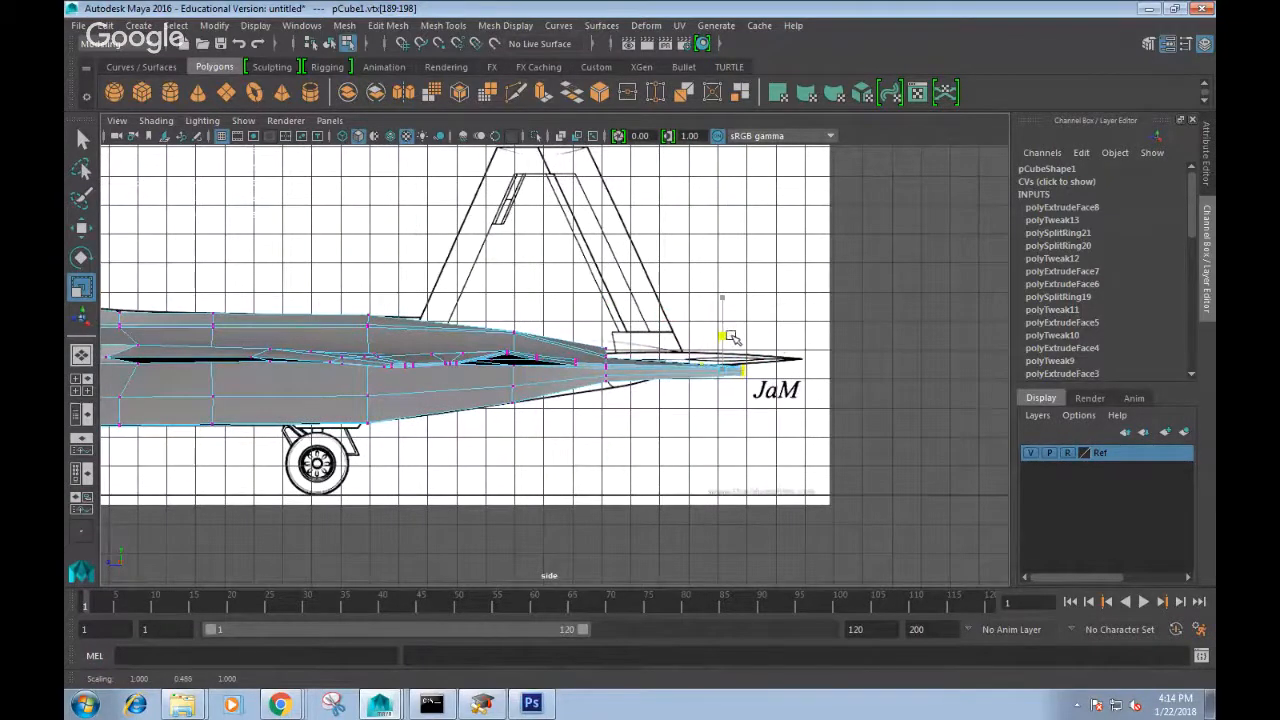
{"action": "left_click_drag", "start_coordinate": [617, 404], "coordinate": [595, 343]}
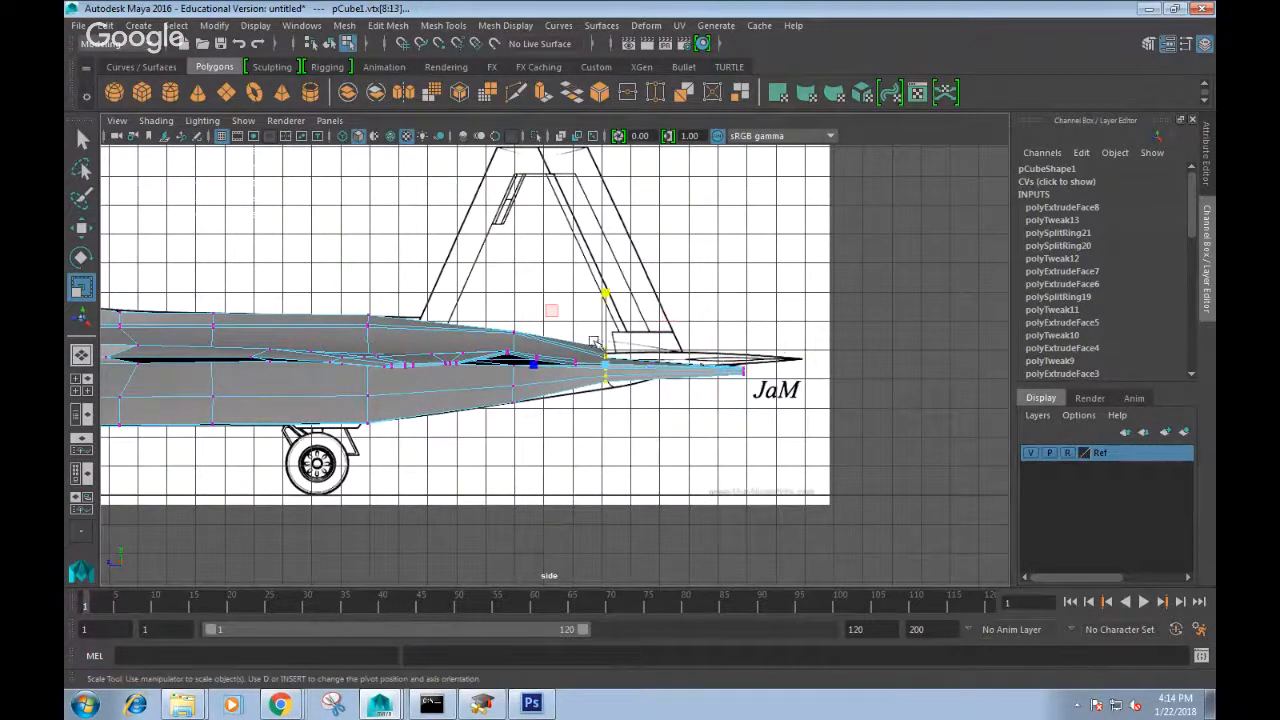
{"action": "left_click_drag", "start_coordinate": [606, 295], "coordinate": [607, 274]}
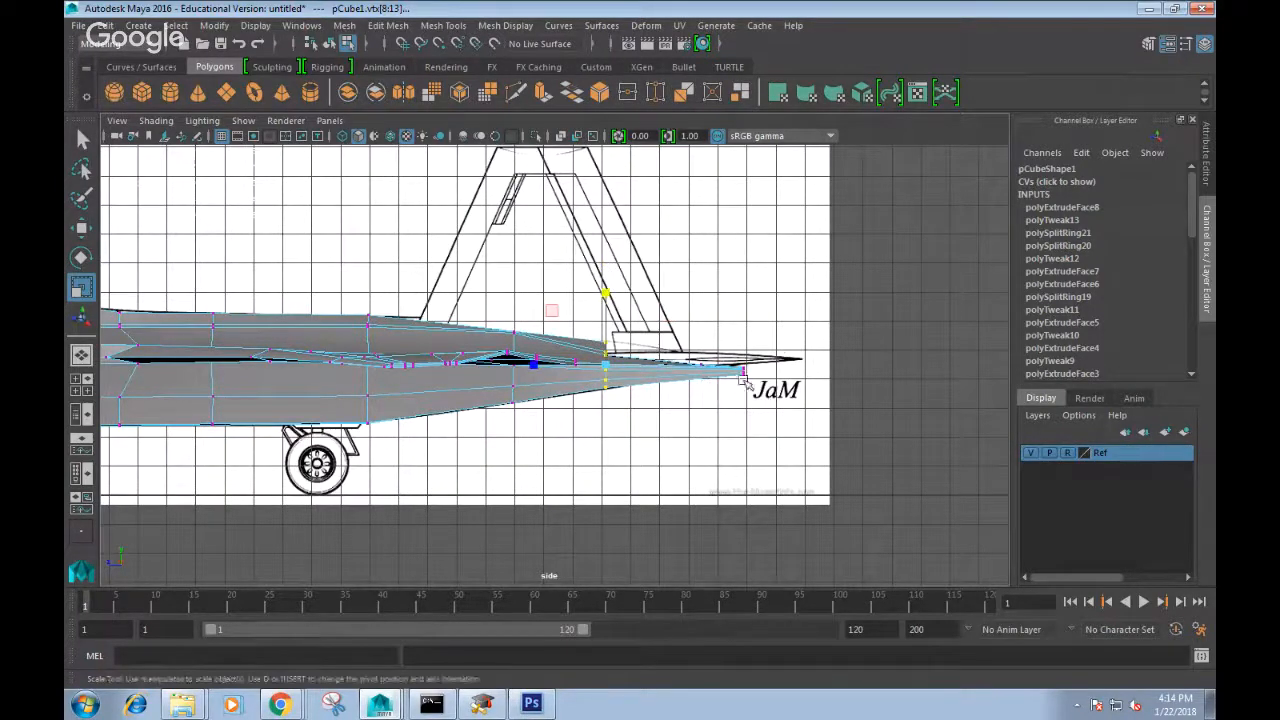
Reselect the tail booms' end vertices in side view and raise them to the height of the drawn tail tip.
{"action": "left_click_drag", "start_coordinate": [752, 388], "coordinate": [725, 348]}
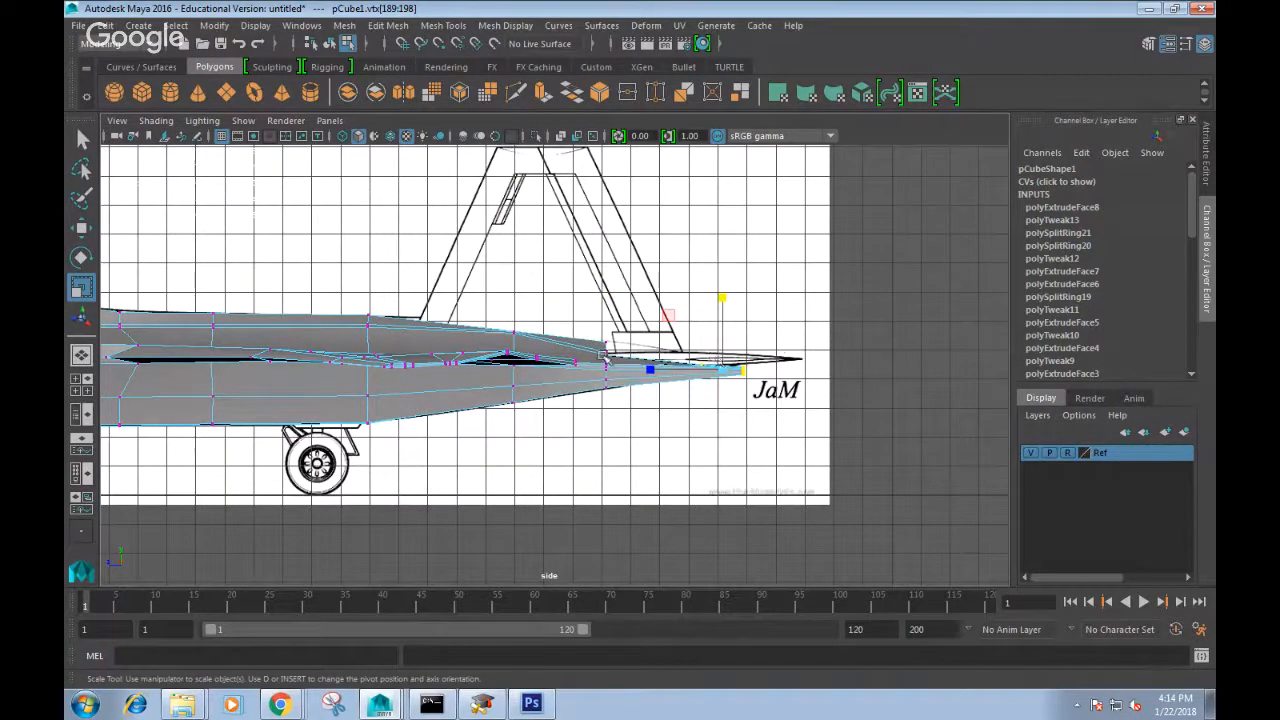
{"action": "key", "text": "w"}
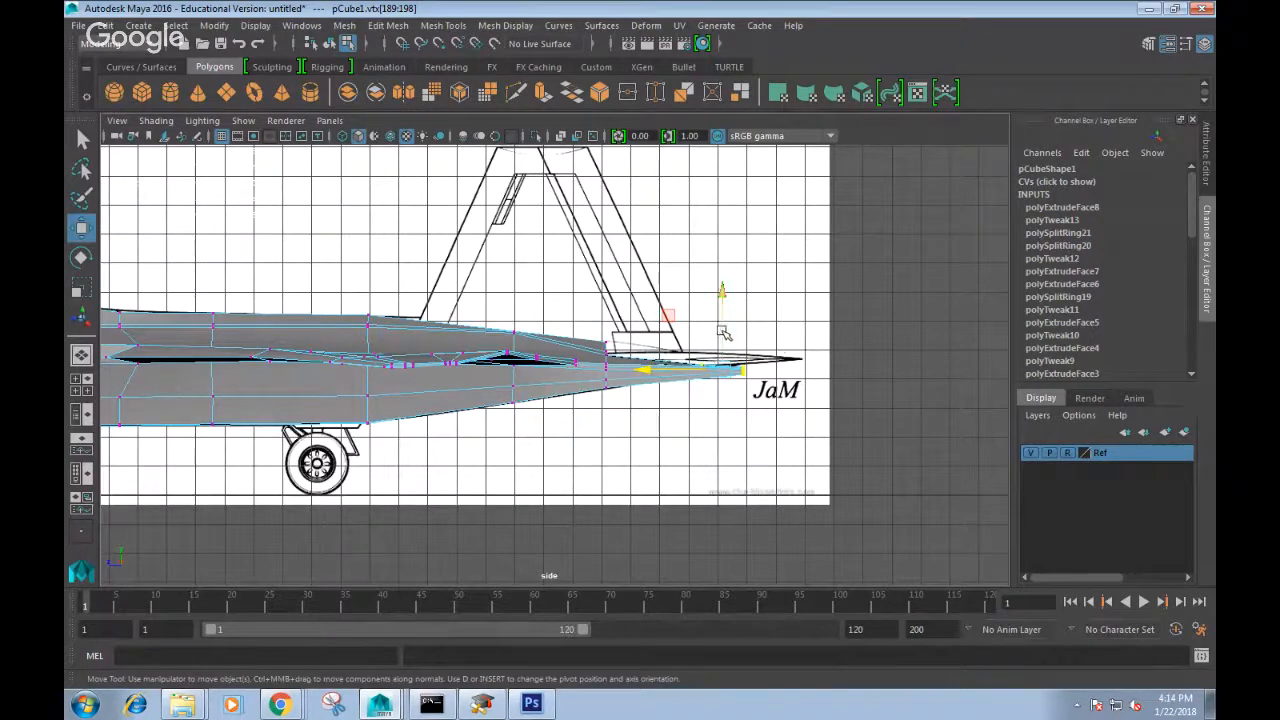
{"action": "left_click_drag", "start_coordinate": [724, 334], "coordinate": [725, 323]}
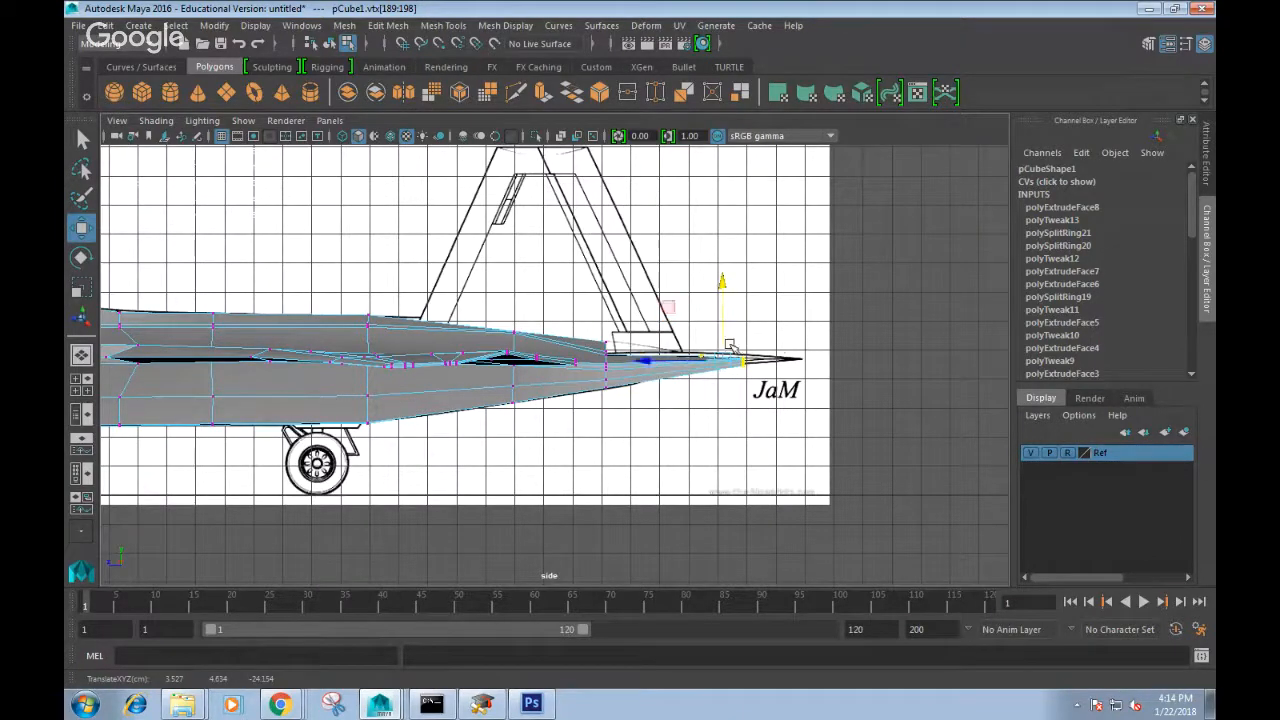
Try to raise the upper vertices at the tail boom's root in the perspective view.
{"action": "key", "text": "space"}
{"action": "left_click_drag", "start_coordinate": [724, 407], "coordinate": [700, 360]}
{"action": "right_click_drag", "start_coordinate": [700, 360], "coordinate": [740, 385], "text": "alt"}
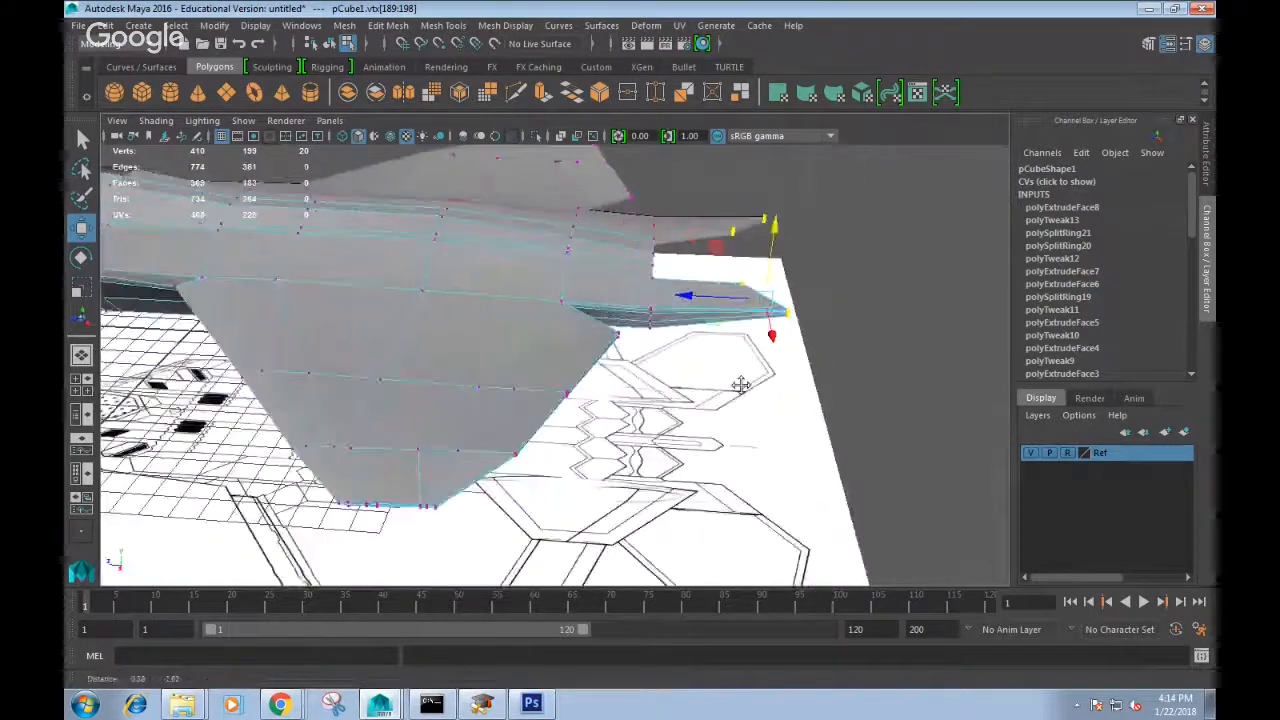
{"action": "left_click_drag", "start_coordinate": [740, 385], "coordinate": [695, 416], "text": "alt"}
{"action": "left_click", "coordinate": [671, 391]}
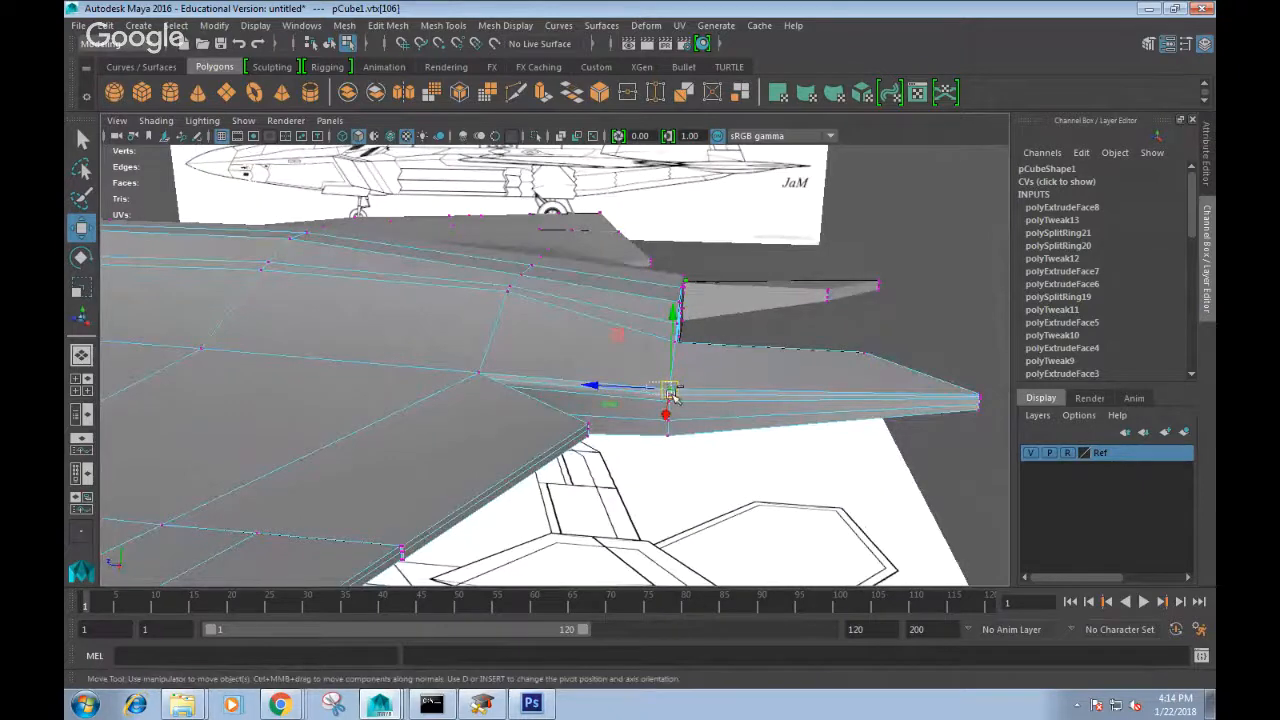
{"action": "left_click", "coordinate": [673, 337]}
{"action": "left_click_drag", "start_coordinate": [675, 337], "coordinate": [675, 328]}
{"action": "key", "text": "ctrl+z"}
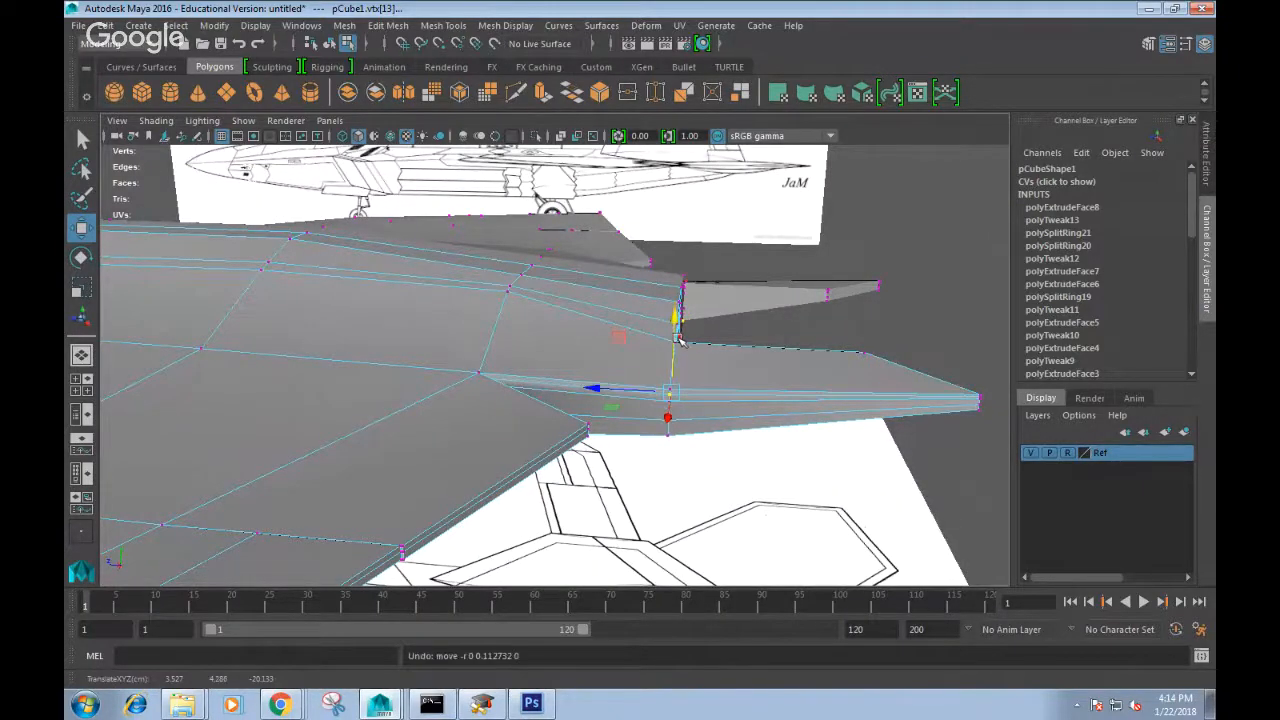
Raise the upper outer vertex at the tail boom's root and adjust the neighbouring upper inner vertex vertically.
{"action": "left_click_drag", "start_coordinate": [716, 389], "coordinate": [591, 401], "text": "alt"}
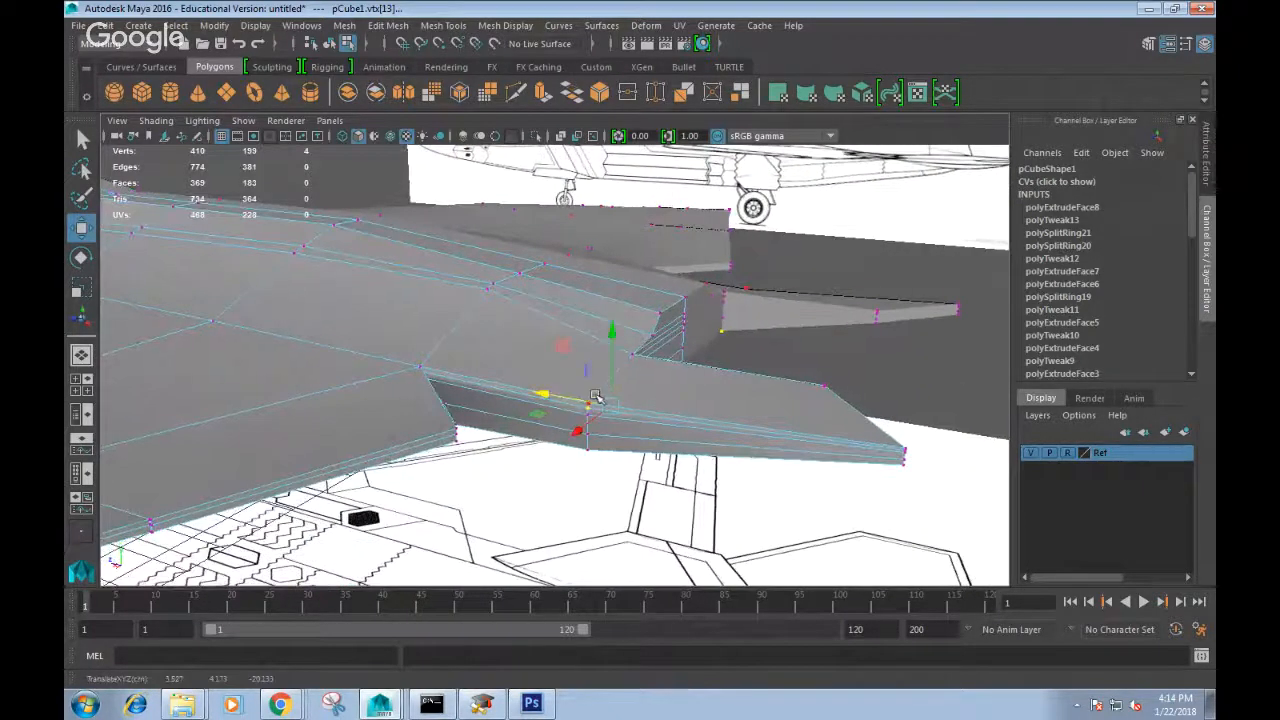
{"action": "key", "text": "q"}
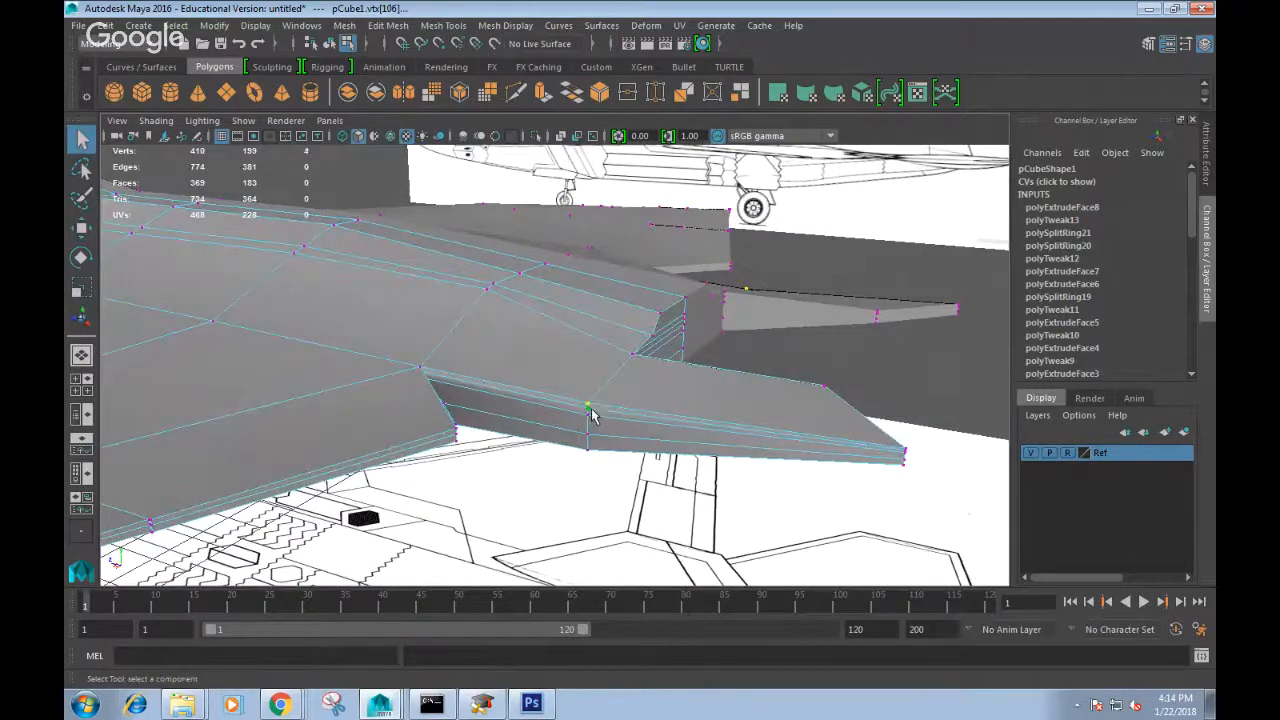
{"action": "key", "text": "w"}
{"action": "left_click_drag", "start_coordinate": [591, 370], "coordinate": [591, 350]}
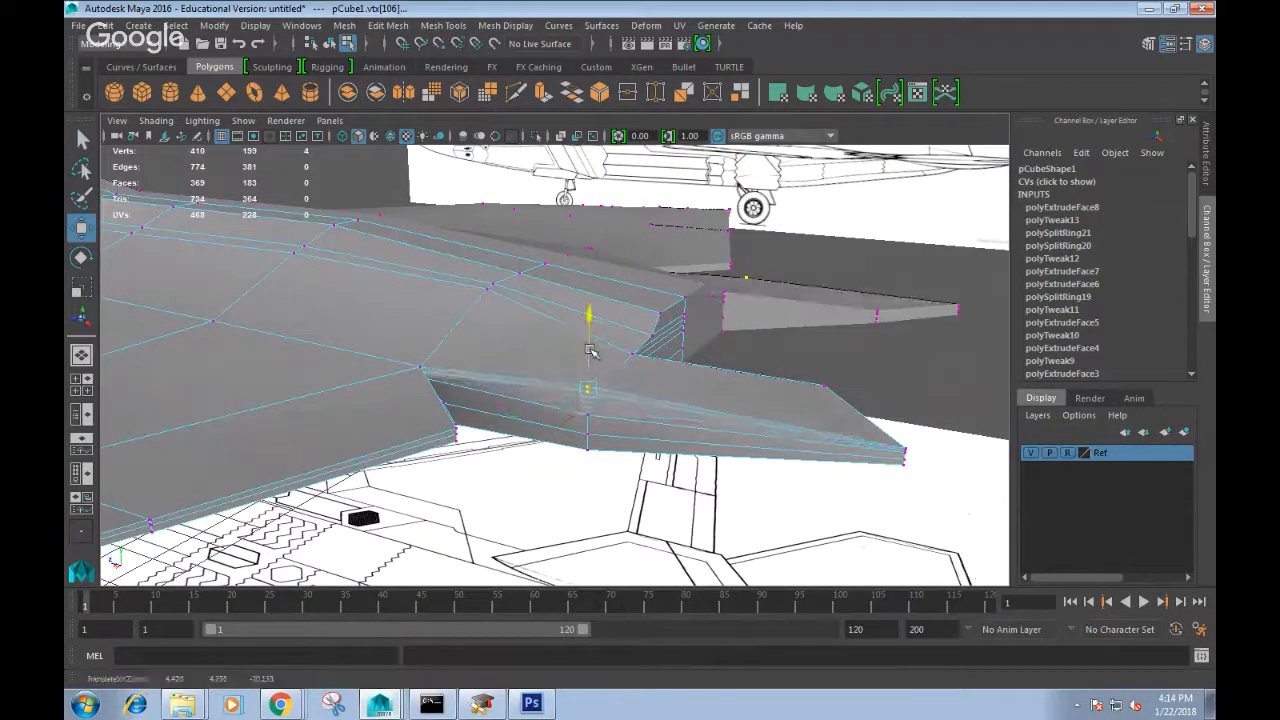
{"action": "left_click", "coordinate": [650, 333]}
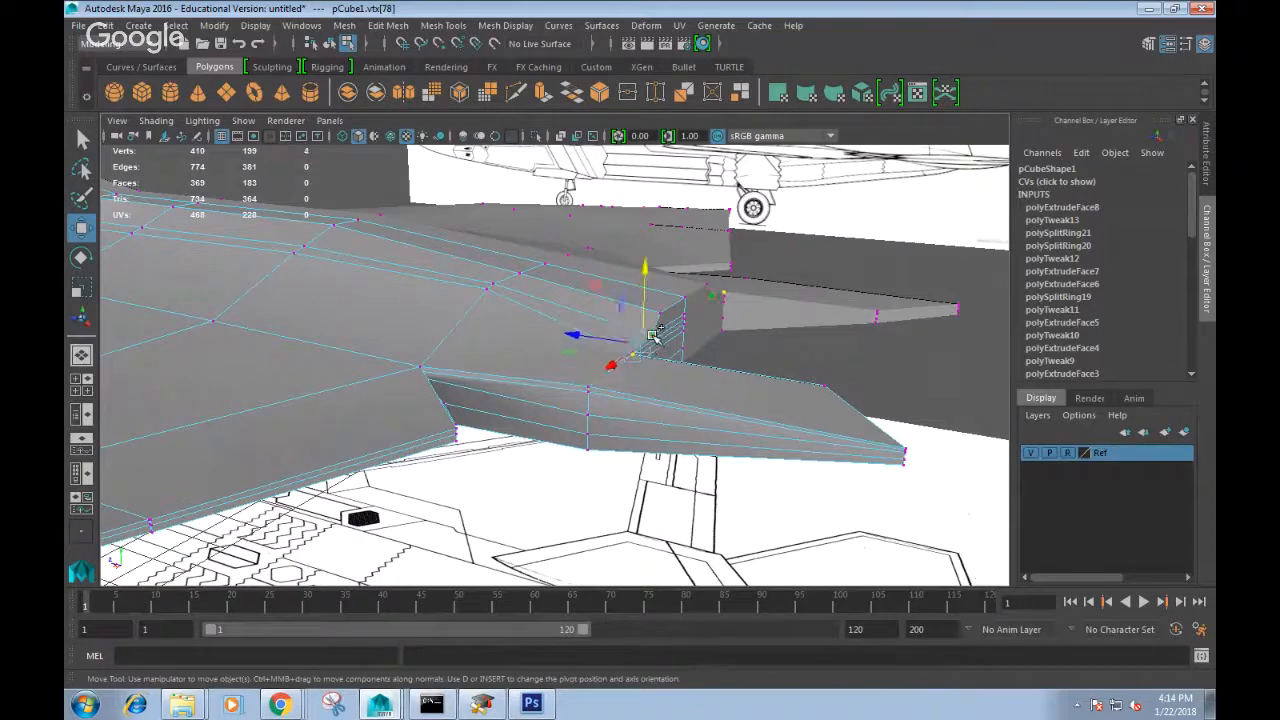
{"action": "left_click_drag", "start_coordinate": [648, 298], "coordinate": [627, 271]}
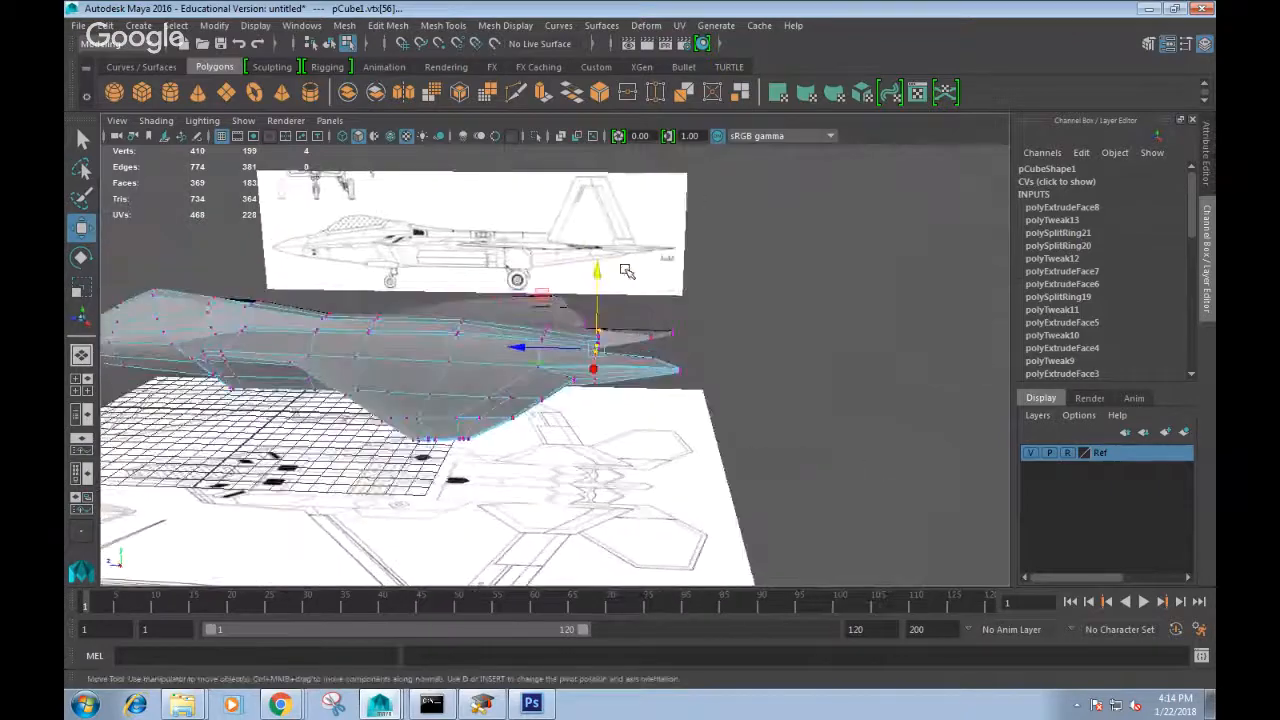
Deselect the vertices, return to object mode and create a new polygon cube.
{"action": "scroll", "coordinate": [657, 437], "scroll_direction": "down", "scroll_amount": 3}
{"action": "left_click_drag", "start_coordinate": [651, 429], "coordinate": [631, 446], "text": "alt"}
{"action": "left_click", "coordinate": [631, 446]}
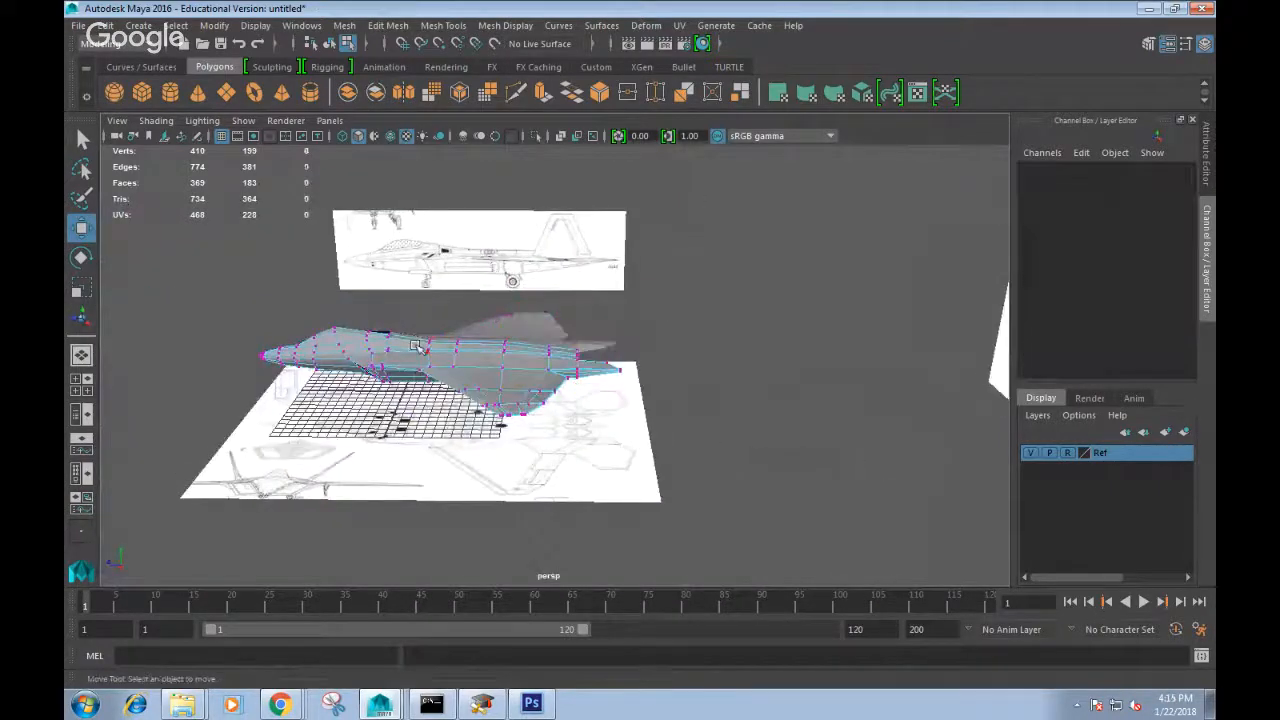
{"action": "right_click_drag", "start_coordinate": [411, 340], "coordinate": [484, 262]}
{"action": "left_click_drag", "start_coordinate": [654, 488], "coordinate": [627, 407], "text": "alt"}
{"action": "right_click_drag", "start_coordinate": [628, 445], "coordinate": [612, 495], "text": "shift"}
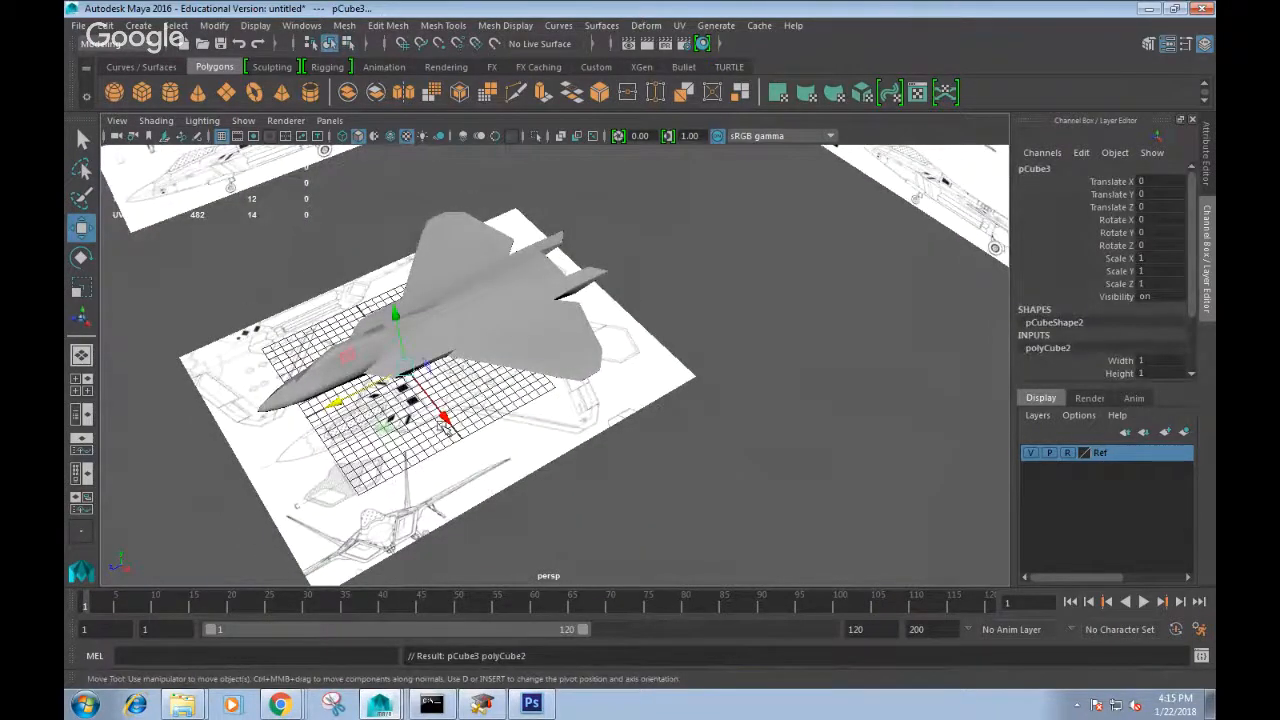
Move the new cube forward along Z to about 24.5, clear of the aircraft's nose and the reference sheet.
{"action": "left_click_drag", "start_coordinate": [446, 425], "coordinate": [464, 396]}
{"action": "key", "text": "ctrl+z"}
{"action": "left_click_drag", "start_coordinate": [334, 398], "coordinate": [175, 440]}
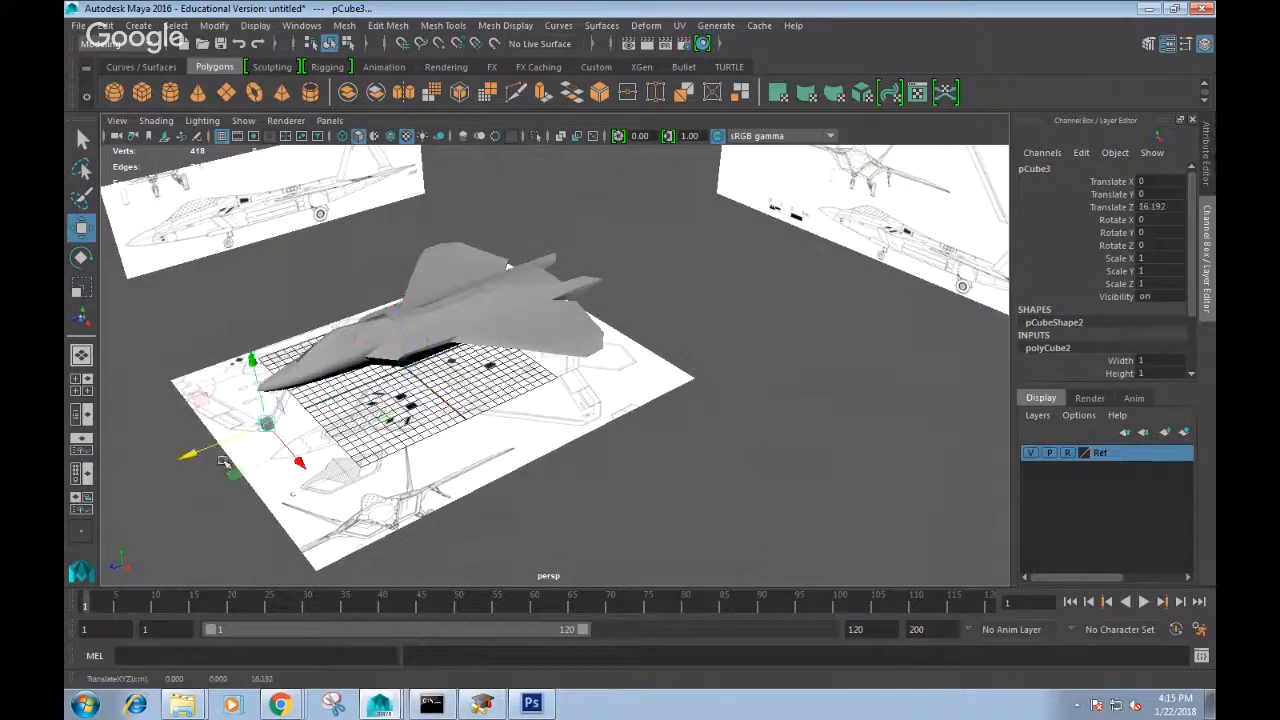
{"action": "left_click", "coordinate": [189, 455]}
{"action": "left_click", "coordinate": [262, 428]}
{"action": "left_click_drag", "start_coordinate": [262, 428], "coordinate": [587, 487]}
{"action": "right_click_drag", "start_coordinate": [587, 487], "coordinate": [609, 500], "text": "alt"}
{"action": "middle_click_drag", "start_coordinate": [609, 500], "coordinate": [465, 340], "text": "alt"}
{"action": "right_click_drag", "start_coordinate": [465, 340], "coordinate": [537, 434], "text": "alt"}
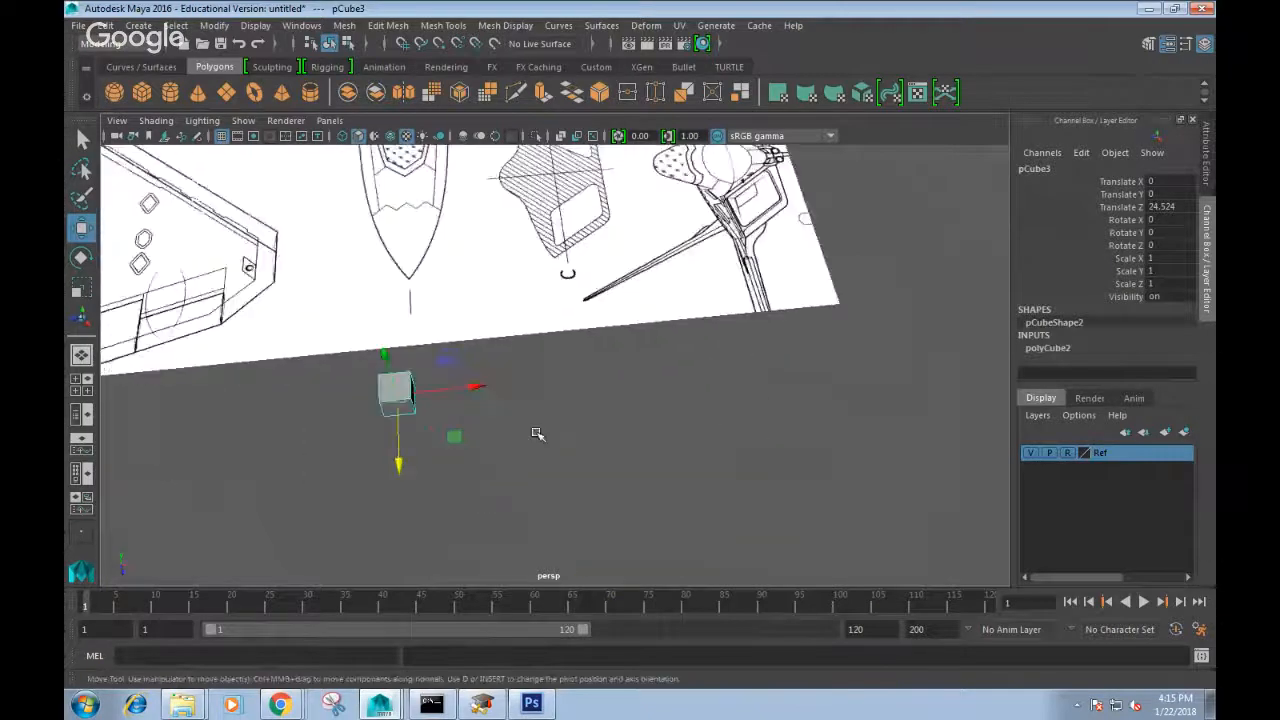
{"action": "left_click_drag", "start_coordinate": [516, 435], "coordinate": [584, 422], "text": "alt"}
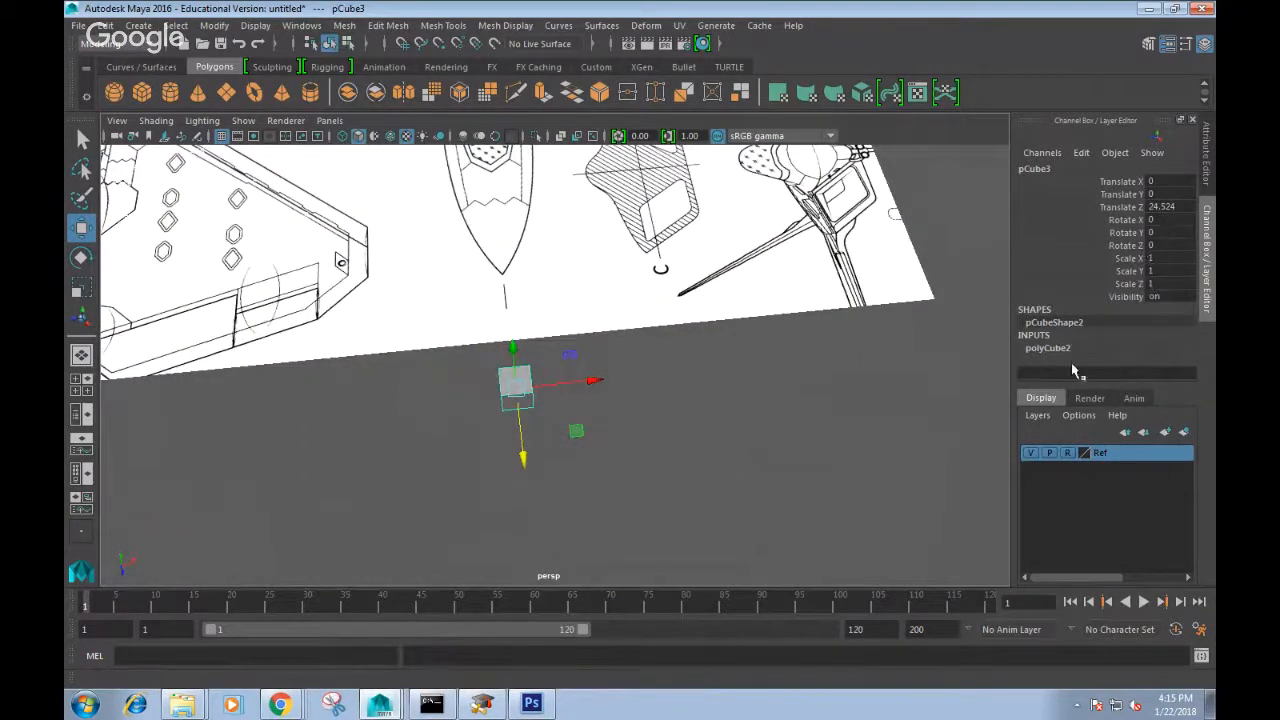
Set the new cube's Subdivisions Width to 2.
{"action": "left_click", "coordinate": [1050, 347]}
{"action": "scroll", "coordinate": [1100, 330], "scroll_direction": "down", "scroll_amount": 2}
{"action": "left_click", "coordinate": [1100, 322]}
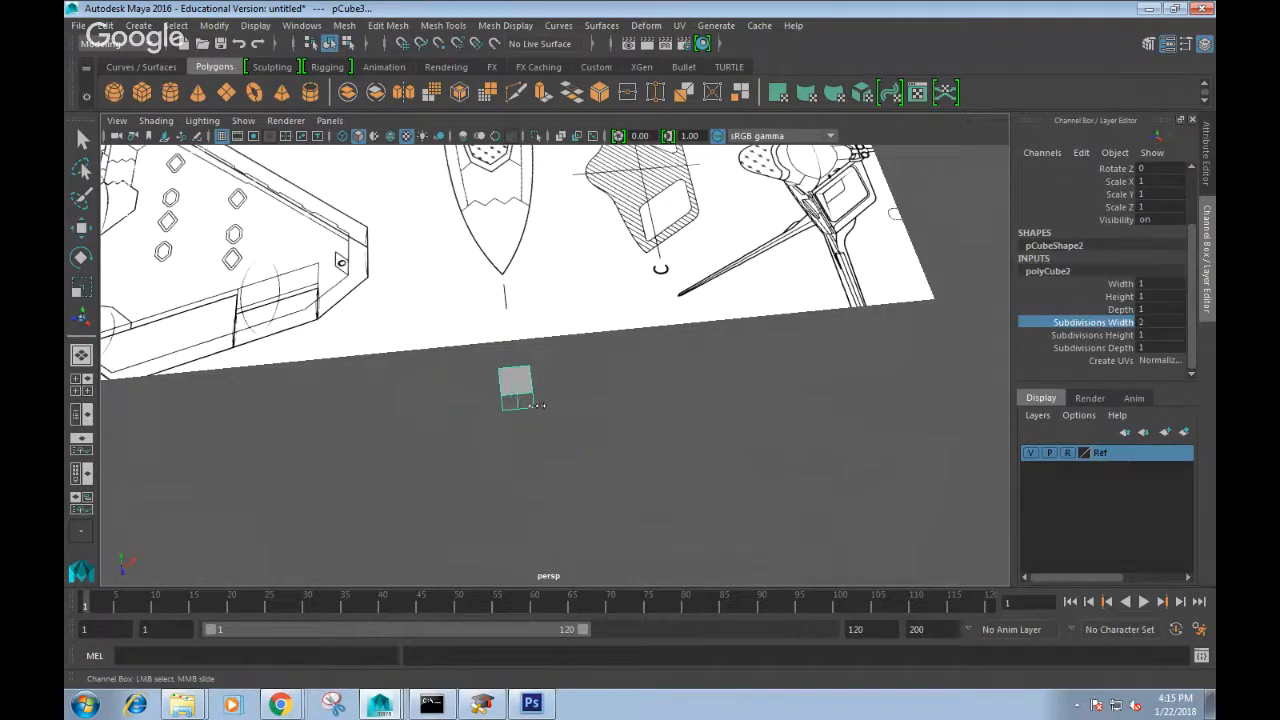
Select the cube's faces on the negative X side of its centre line and delete them.
{"action": "right_click_drag", "start_coordinate": [522, 382], "coordinate": [509, 405]}
{"action": "left_click_drag", "start_coordinate": [507, 447], "coordinate": [510, 453]}
{"action": "key", "text": "w"}
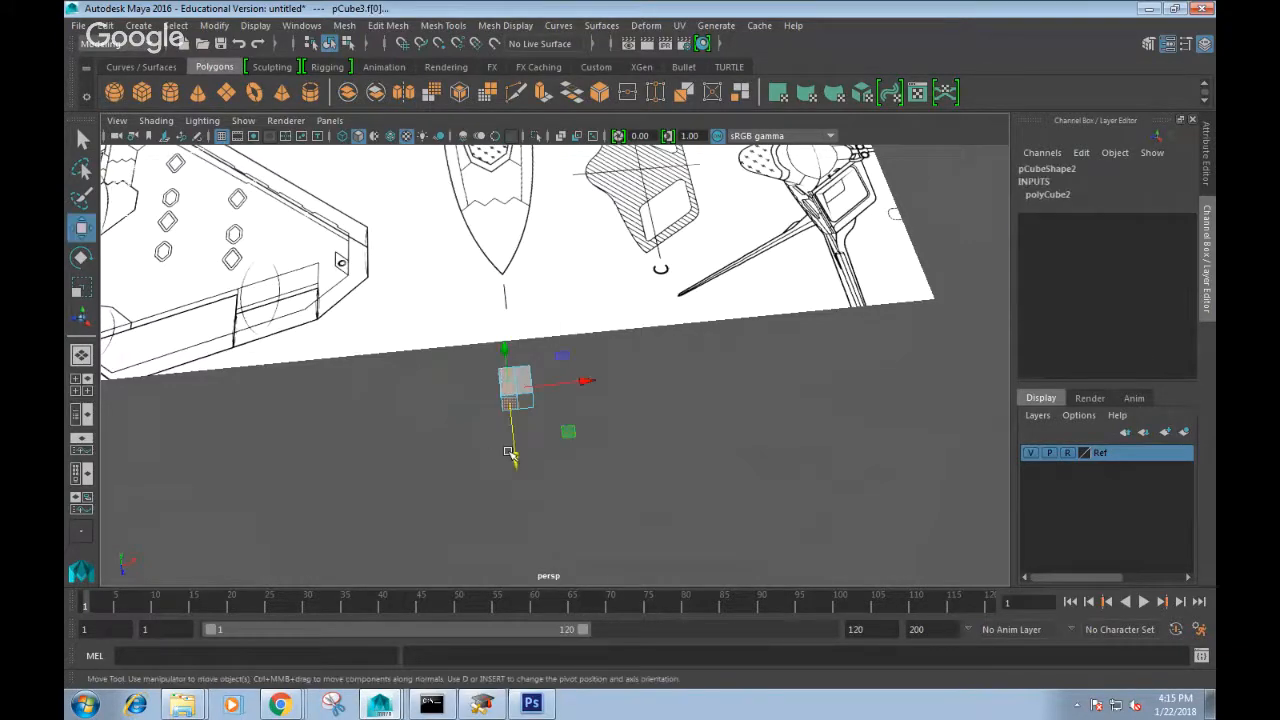
{"action": "left_click", "coordinate": [510, 453]}
{"action": "left_click_drag", "start_coordinate": [573, 418], "coordinate": [511, 383], "text": "alt"}
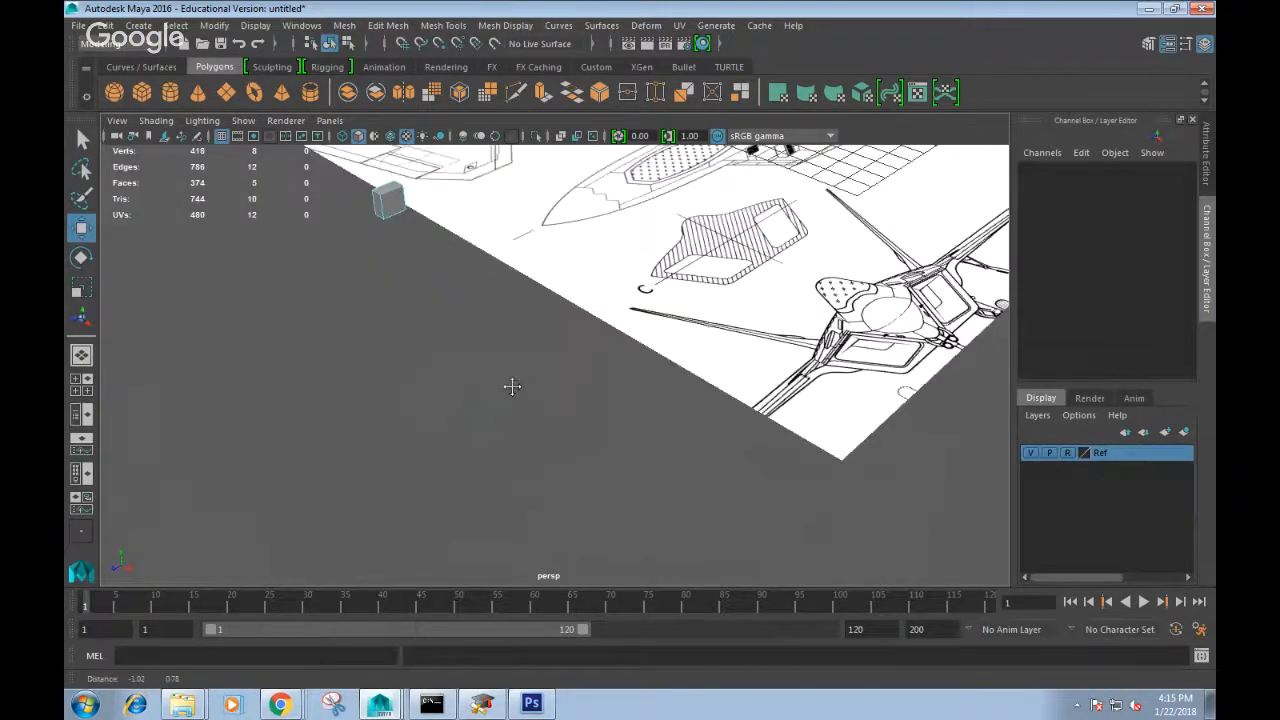
Insert a vertical edge loop about a third back from the half-cube's front end and a horizontal loop around its mid-height.
{"action": "scroll", "coordinate": [717, 529], "scroll_direction": "up", "scroll_amount": 5}
{"action": "middle_click_drag", "start_coordinate": [511, 383], "coordinate": [595, 355], "text": "alt"}
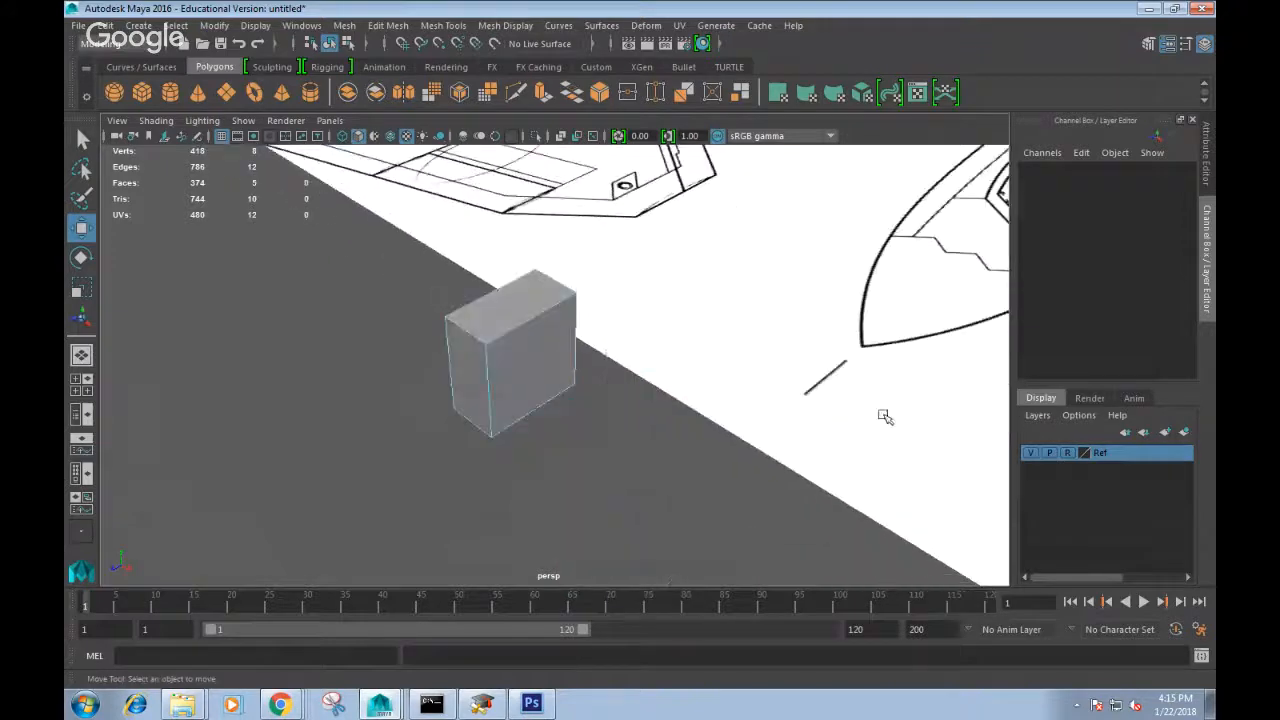
{"action": "right_click_drag", "start_coordinate": [519, 350], "coordinate": [517, 202]}
{"action": "left_click", "coordinate": [520, 325]}
{"action": "right_click_drag", "start_coordinate": [521, 325], "coordinate": [524, 200]}
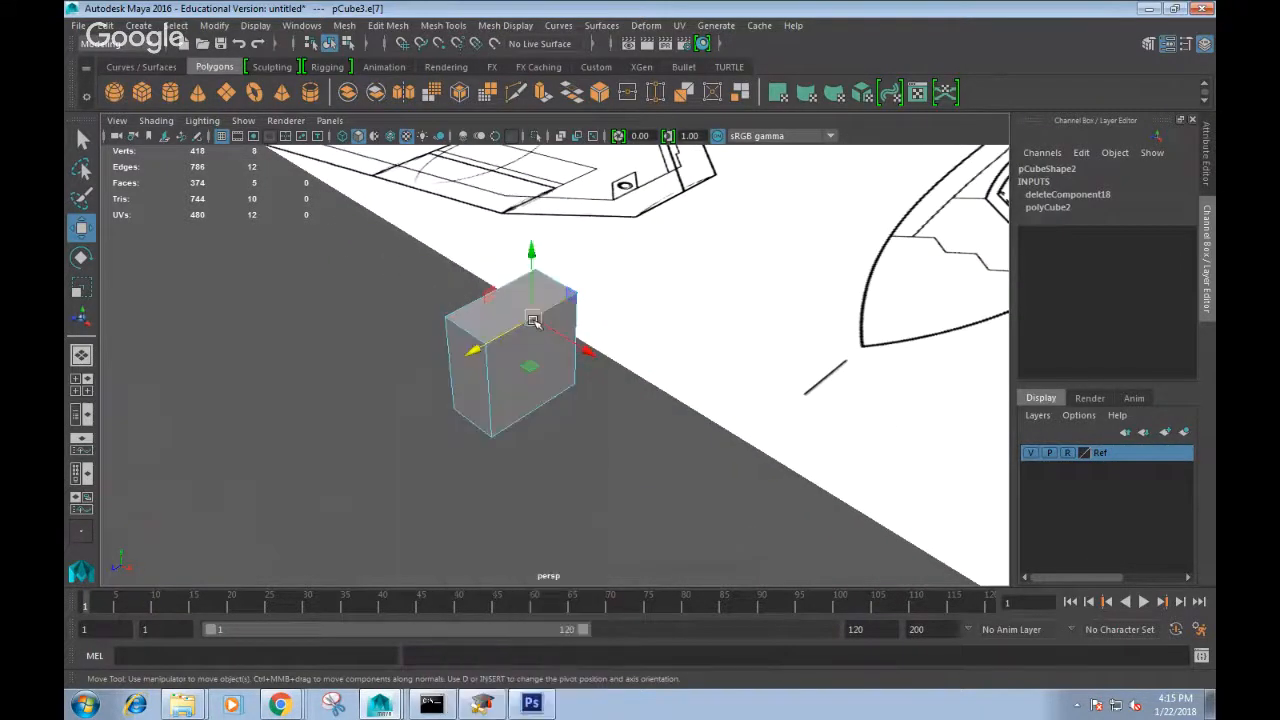
{"action": "right_click_drag", "start_coordinate": [507, 340], "coordinate": [524, 447], "text": "shift"}
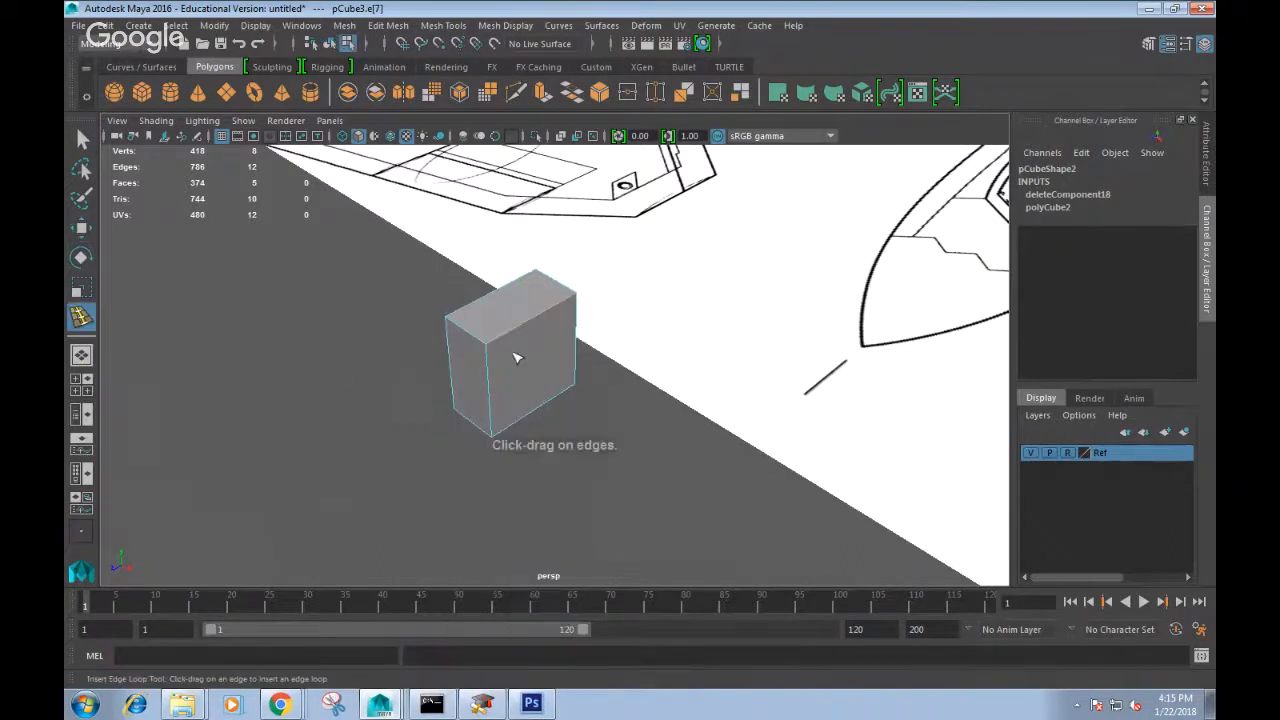
{"action": "left_click", "coordinate": [517, 333]}
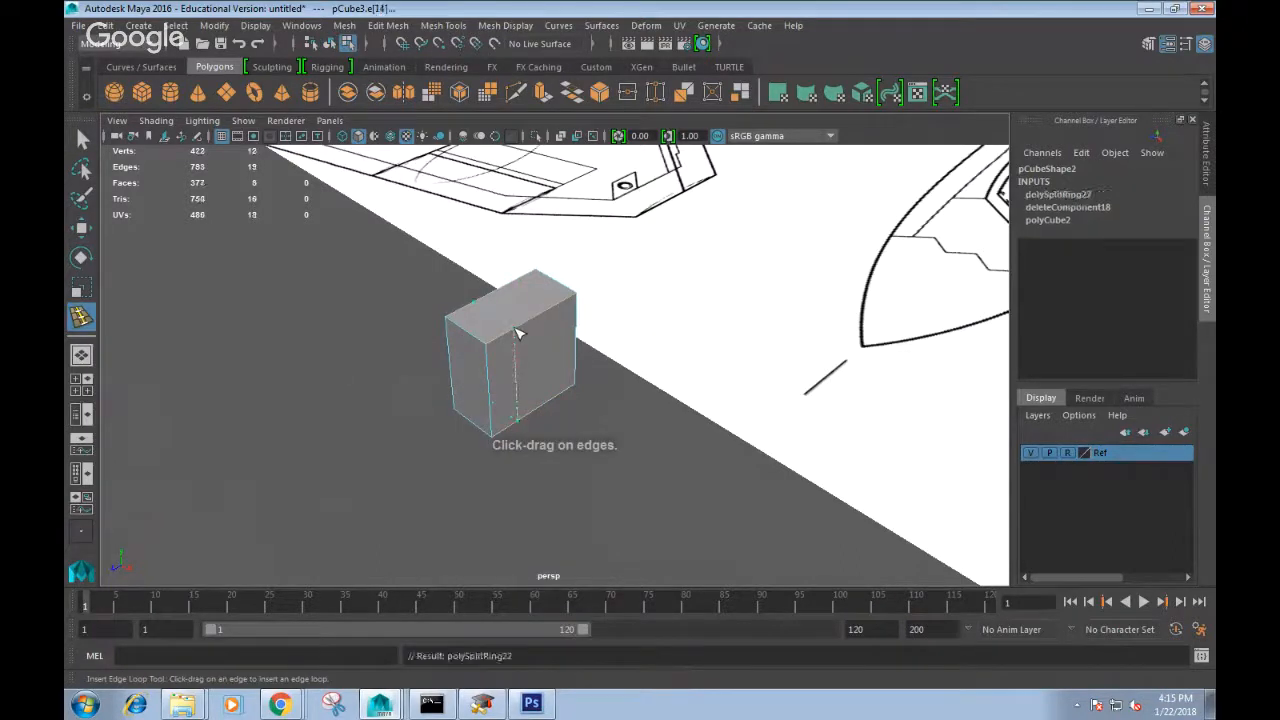
{"action": "left_click", "coordinate": [492, 400]}
{"action": "left_click_drag", "start_coordinate": [523, 403], "coordinate": [491, 383], "text": "alt"}
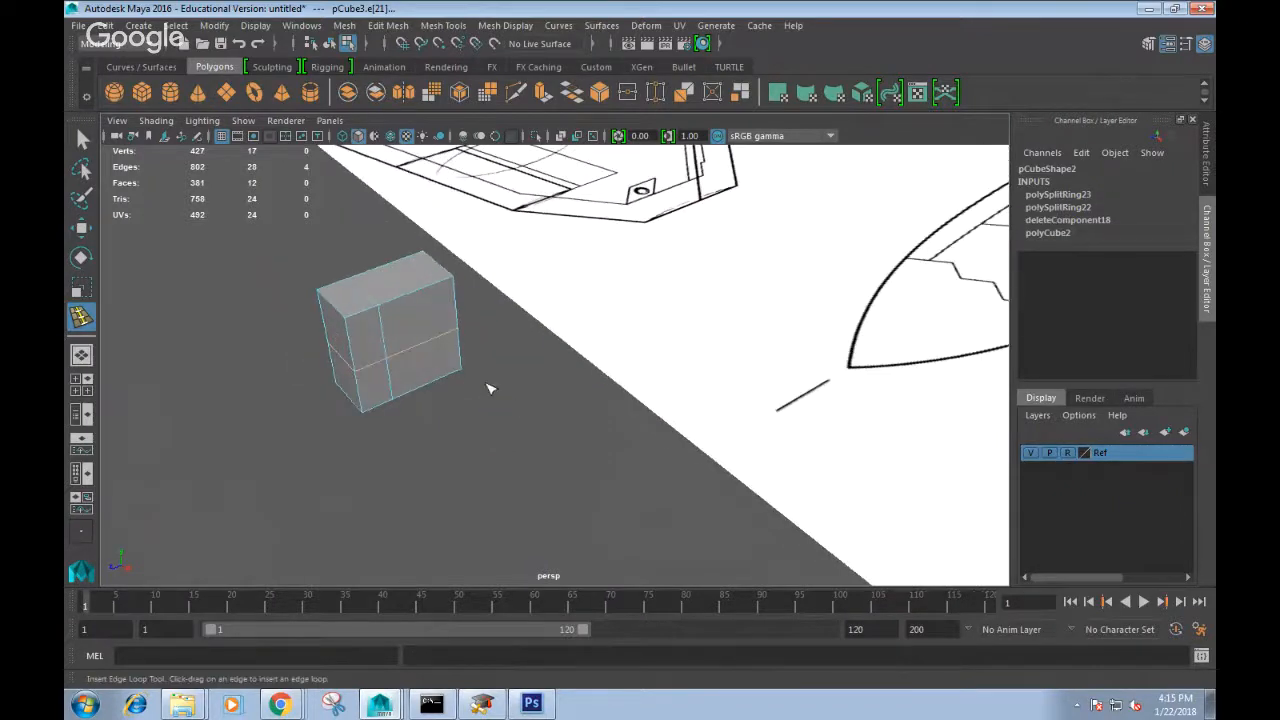
Return to object mode and scale the half-cube vertically into a thin slab.
{"action": "key", "text": "r"}
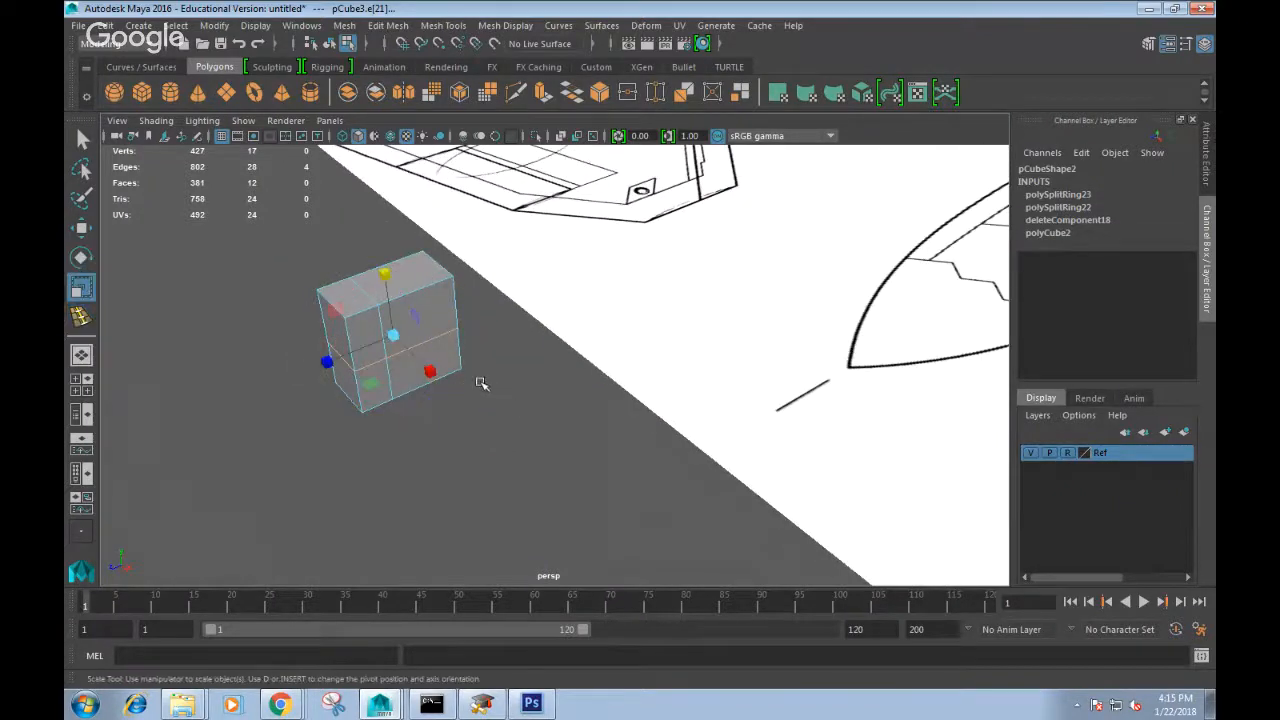
{"action": "right_click_drag", "start_coordinate": [412, 258], "coordinate": [435, 298]}
{"action": "left_click", "coordinate": [435, 298]}
{"action": "left_click_drag", "start_coordinate": [372, 262], "coordinate": [380, 313]}
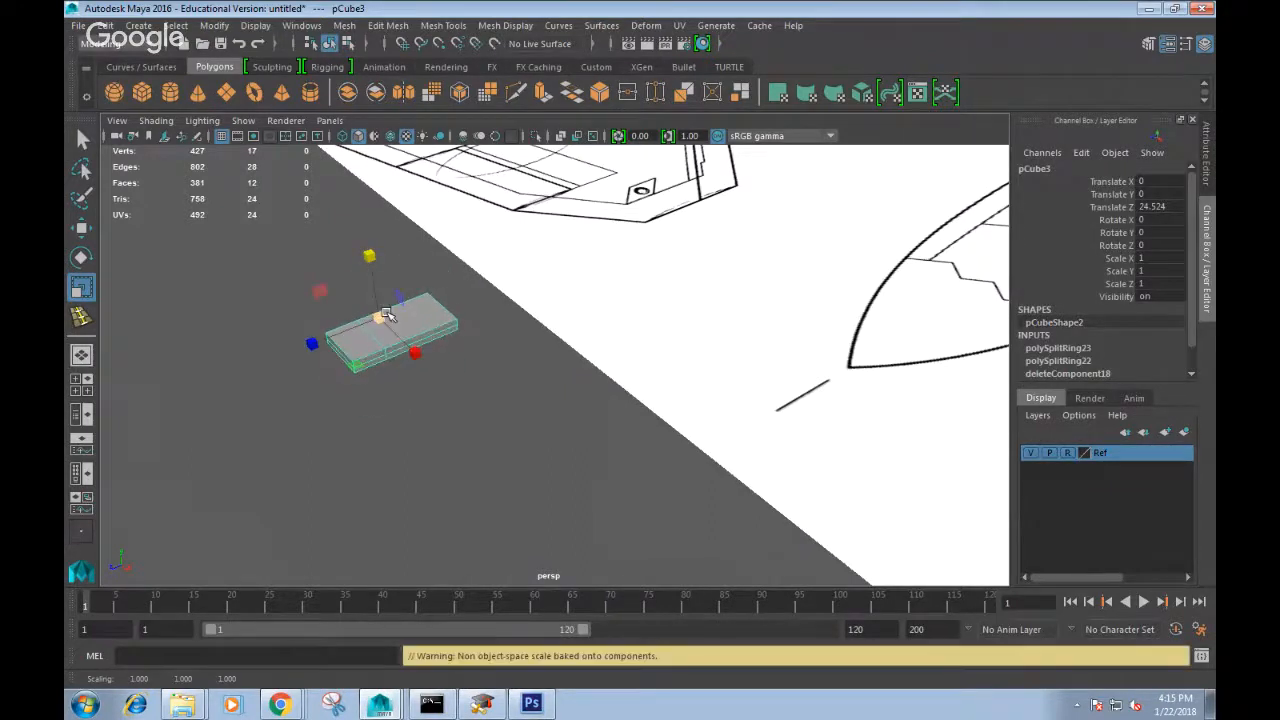
Taper the slab by scaling the faces at its front end and then its rear end almost flat vertically.
{"action": "right_click_drag", "start_coordinate": [353, 243], "coordinate": [355, 289]}
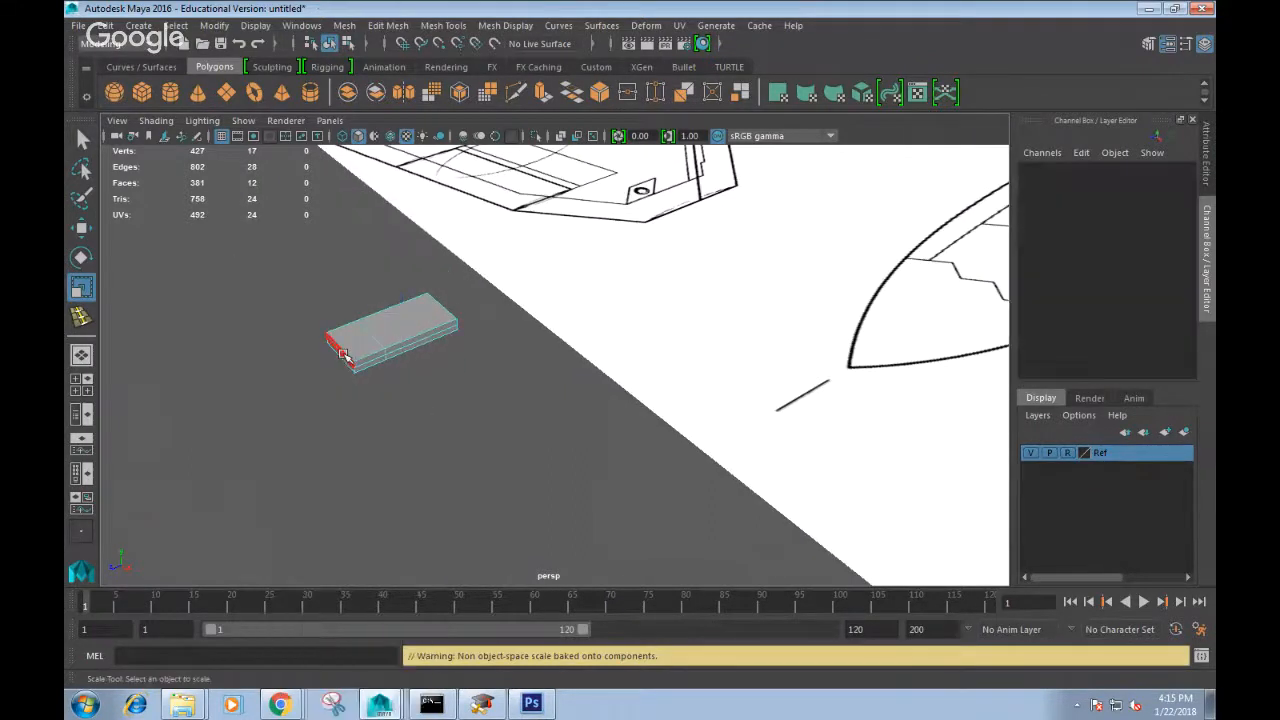
{"action": "left_click", "coordinate": [340, 352]}
{"action": "left_click_drag", "start_coordinate": [330, 292], "coordinate": [429, 366]}
{"action": "middle_click_drag", "start_coordinate": [429, 366], "coordinate": [620, 448], "text": "alt"}
{"action": "left_click_drag", "start_coordinate": [560, 443], "coordinate": [640, 408], "text": "alt"}
{"action": "left_click", "coordinate": [273, 290]}
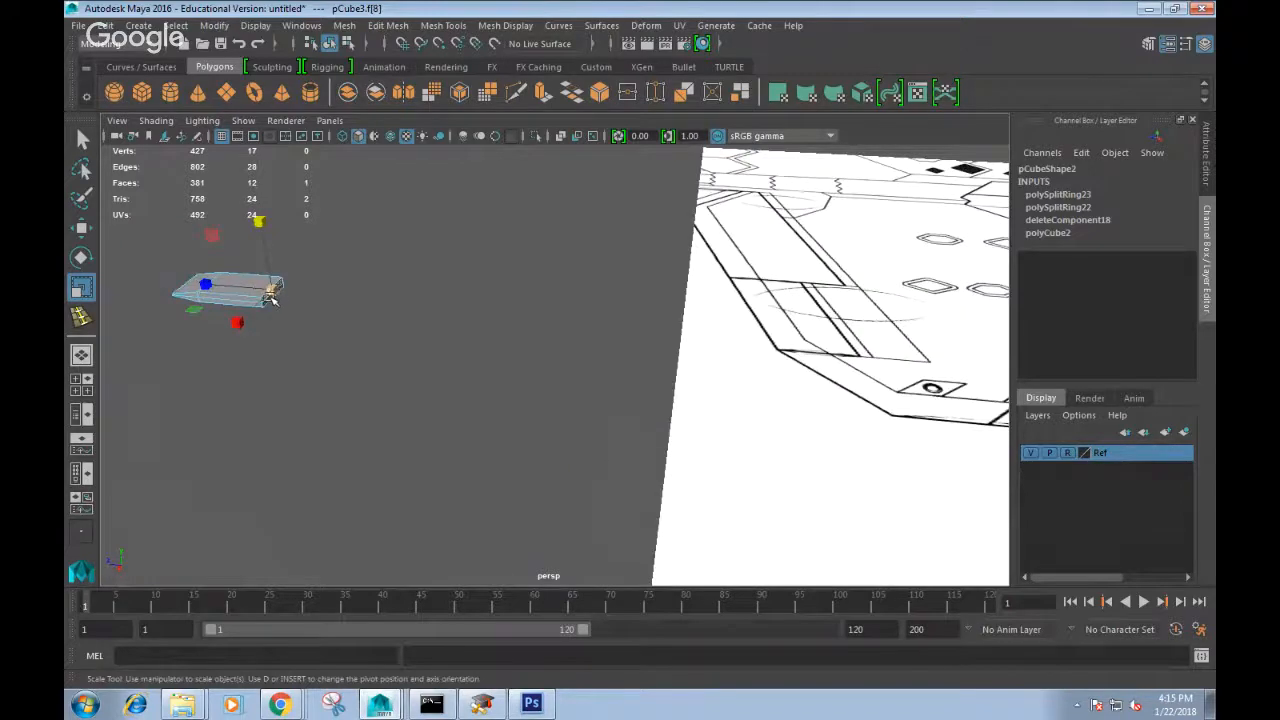
{"action": "left_click", "coordinate": [268, 297], "text": "shift"}
{"action": "left_click_drag", "start_coordinate": [261, 221], "coordinate": [273, 287]}
Select the vertices along the slab's front edge and lower them slightly.
{"action": "left_click_drag", "start_coordinate": [276, 288], "coordinate": [464, 353], "text": "alt"}
{"action": "scroll", "coordinate": [564, 346], "scroll_direction": "down", "scroll_amount": 4}
{"action": "left_click_drag", "start_coordinate": [564, 346], "coordinate": [689, 357], "text": "alt"}
{"action": "scroll", "coordinate": [620, 349], "scroll_direction": "up", "scroll_amount": 3}
{"action": "scroll", "coordinate": [568, 354], "scroll_direction": "up", "scroll_amount": 6}
{"action": "left_click_drag", "start_coordinate": [568, 355], "coordinate": [606, 362], "text": "alt"}
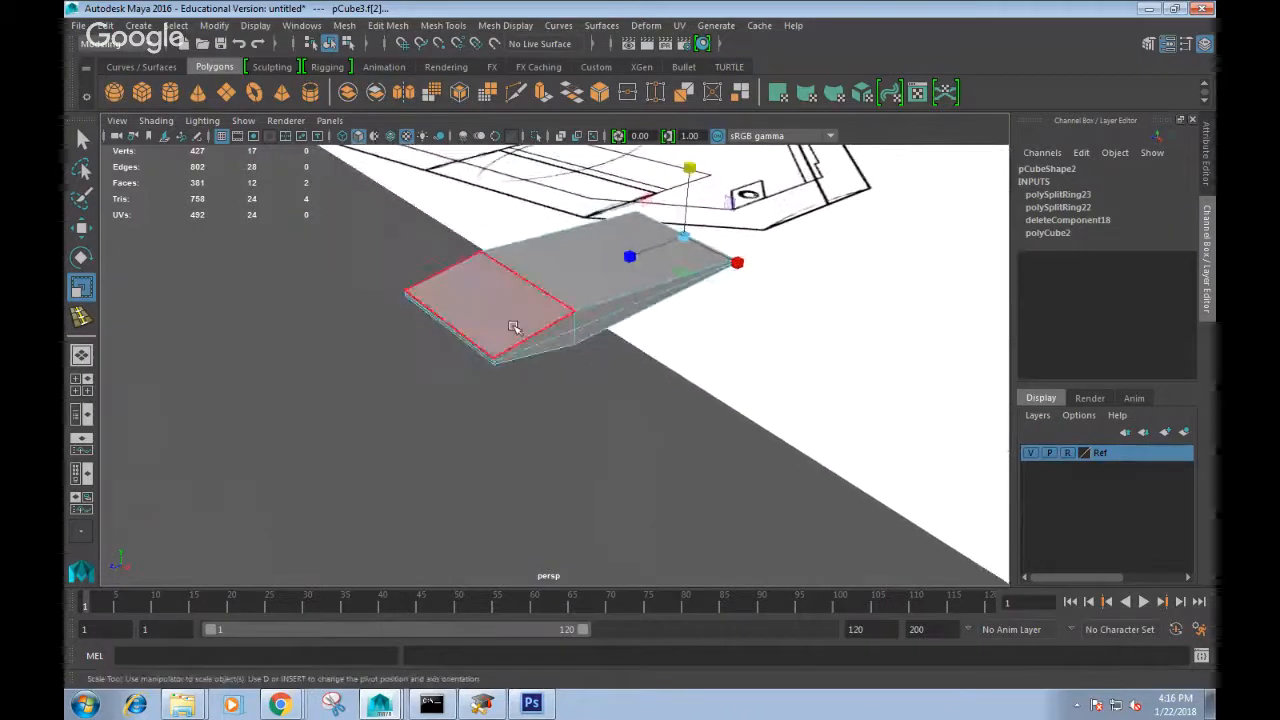
{"action": "right_click_drag", "start_coordinate": [512, 327], "coordinate": [430, 262]}
{"action": "left_click_drag", "start_coordinate": [383, 254], "coordinate": [471, 346]}
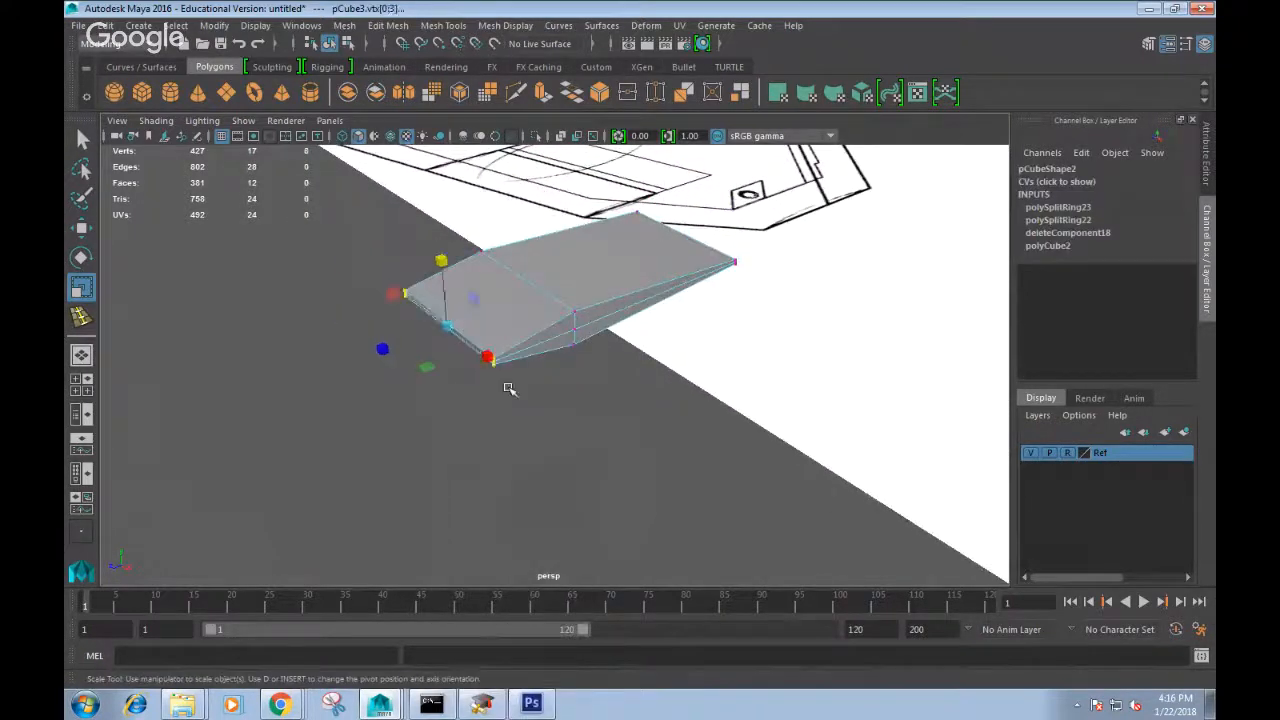
{"action": "key", "text": "w"}
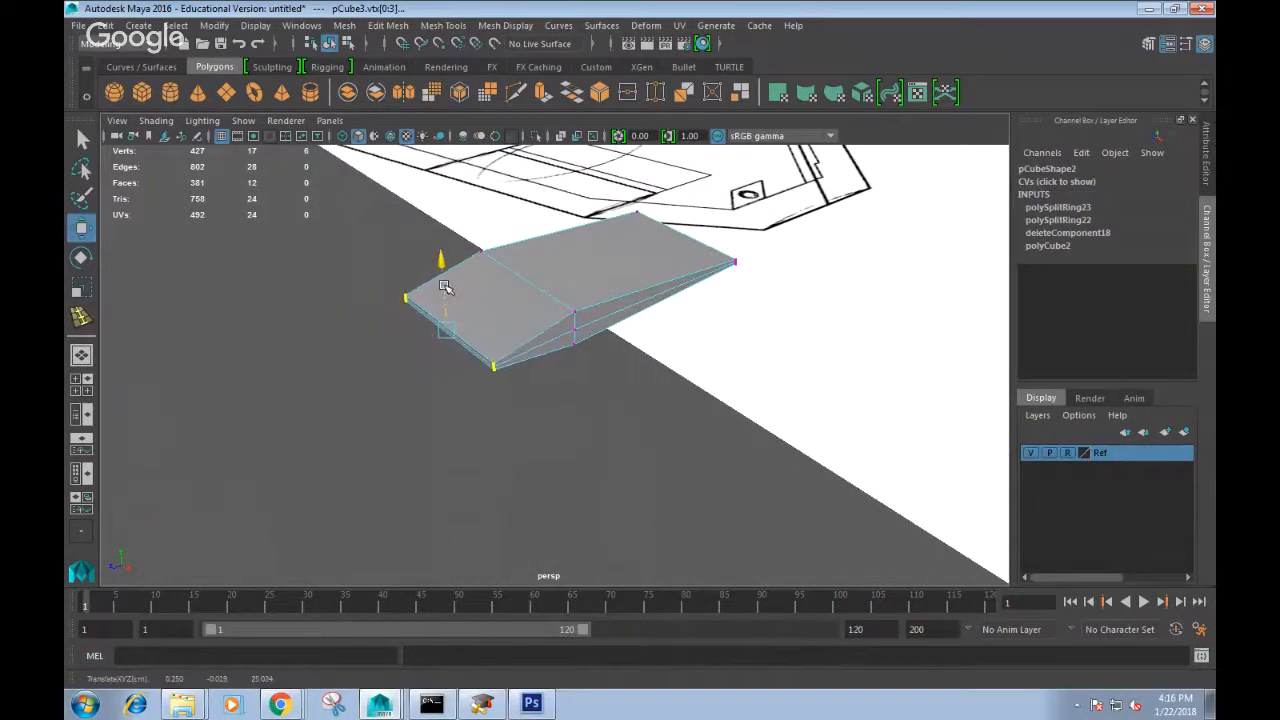
{"action": "left_click_drag", "start_coordinate": [687, 300], "coordinate": [666, 298], "text": "alt"}
Move the whole slab back along Z to about -22.2, behind the fuselage between the tail booms, using the top view.
{"action": "scroll", "coordinate": [716, 346], "scroll_direction": "down", "scroll_amount": 6}
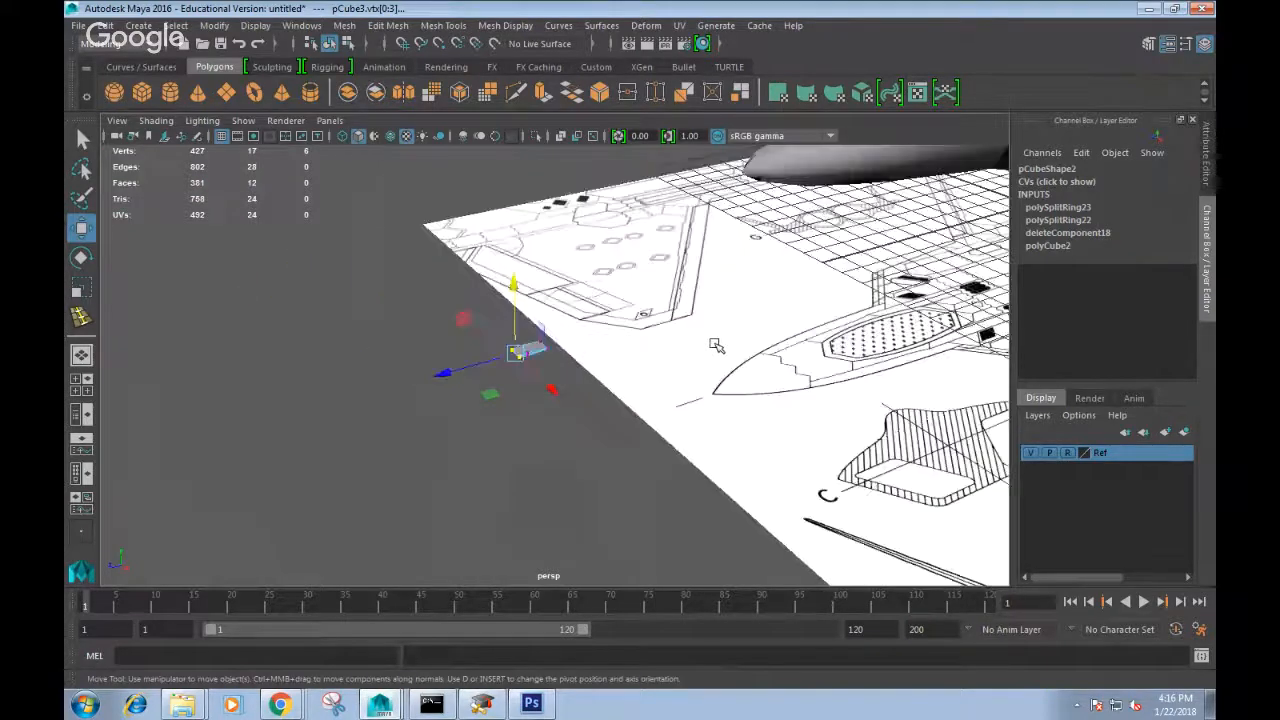
{"action": "scroll", "coordinate": [714, 346], "scroll_direction": "up", "scroll_amount": 3}
{"action": "right_click_drag", "start_coordinate": [517, 332], "coordinate": [585, 222]}
{"action": "scroll", "coordinate": [640, 392], "scroll_direction": "down", "scroll_amount": 3}
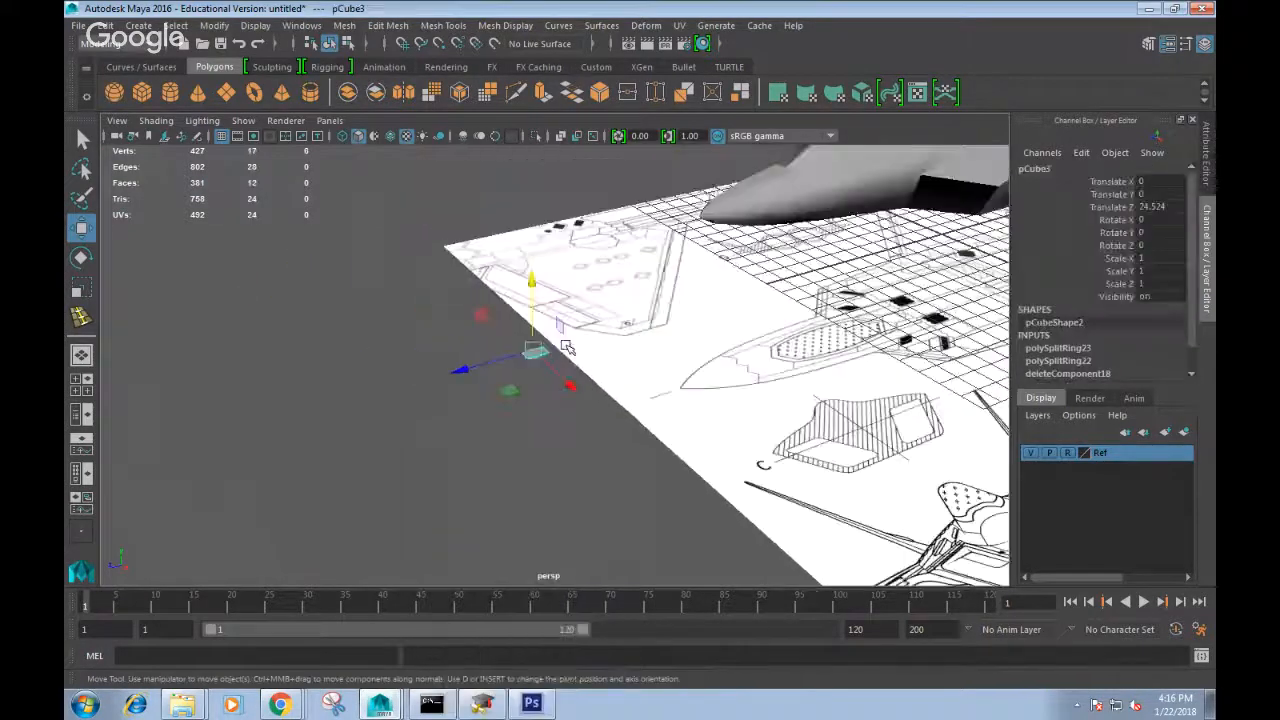
{"action": "left_click_drag", "start_coordinate": [640, 392], "coordinate": [627, 388], "text": "alt"}
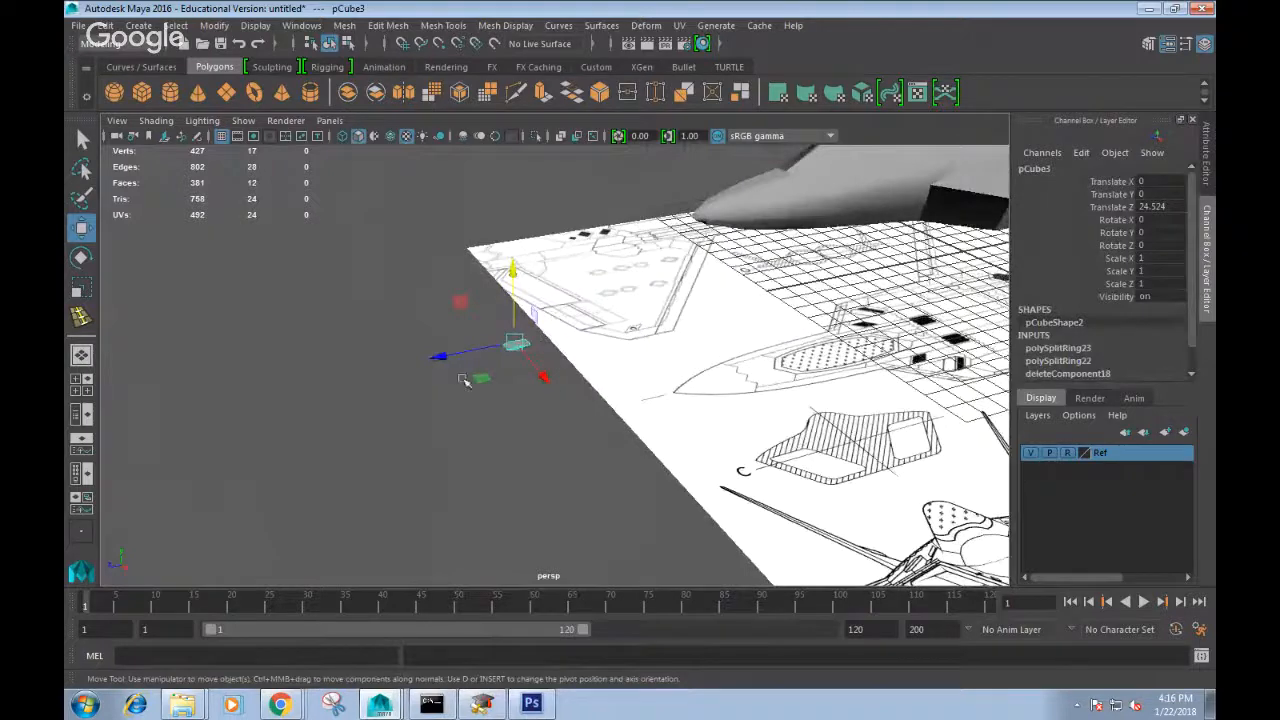
{"action": "left_click_drag", "start_coordinate": [464, 380], "coordinate": [928, 258]}
{"action": "key", "text": "space"}
{"action": "left_click_drag", "start_coordinate": [800, 309], "coordinate": [728, 311]}
{"action": "scroll", "coordinate": [655, 355], "scroll_direction": "down", "scroll_amount": 3}
{"action": "scroll", "coordinate": [652, 357], "scroll_direction": "down", "scroll_amount": 5}
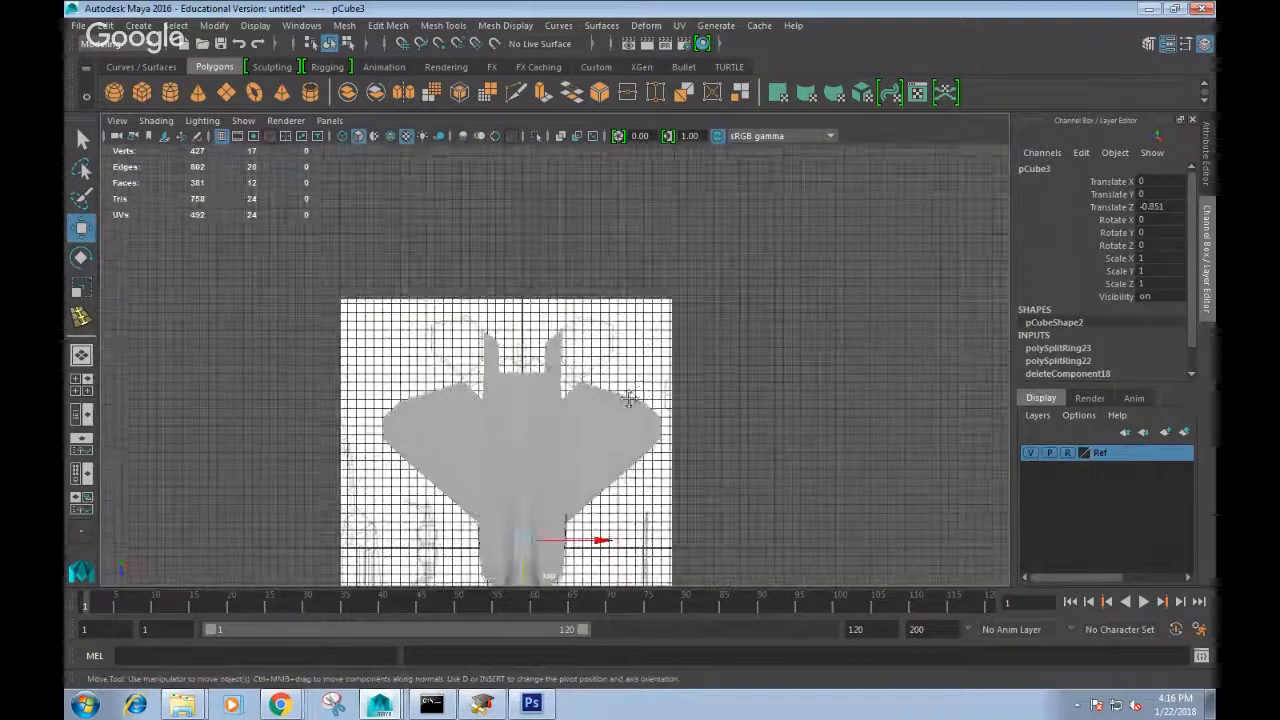
{"action": "middle_click_drag", "start_coordinate": [631, 400], "coordinate": [634, 299], "text": "alt"}
{"action": "left_click_drag", "start_coordinate": [524, 516], "coordinate": [550, 330]}
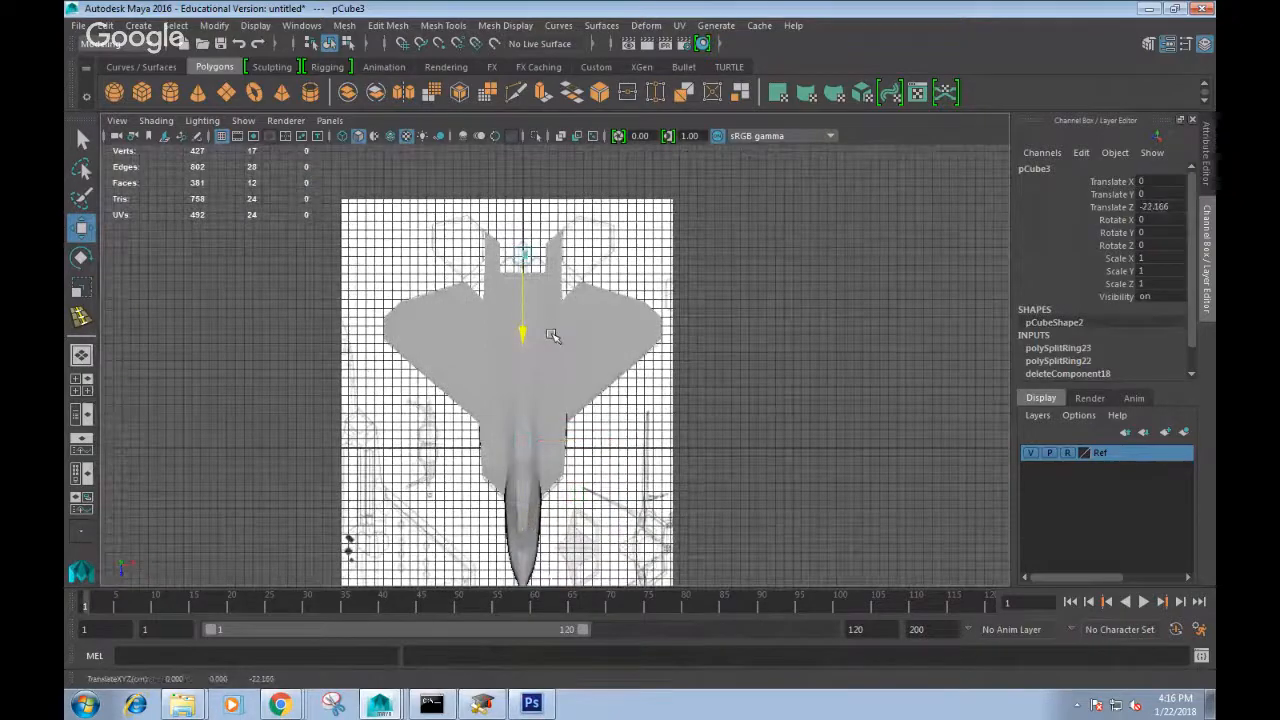
Move the slab's vertices outward in X so it spans the inner and outer edges of the stabilizer outline on the positive X side.
{"action": "scroll", "coordinate": [550, 335], "scroll_direction": "up", "scroll_amount": 8}
{"action": "right_click_drag", "start_coordinate": [518, 243], "coordinate": [508, 295]}
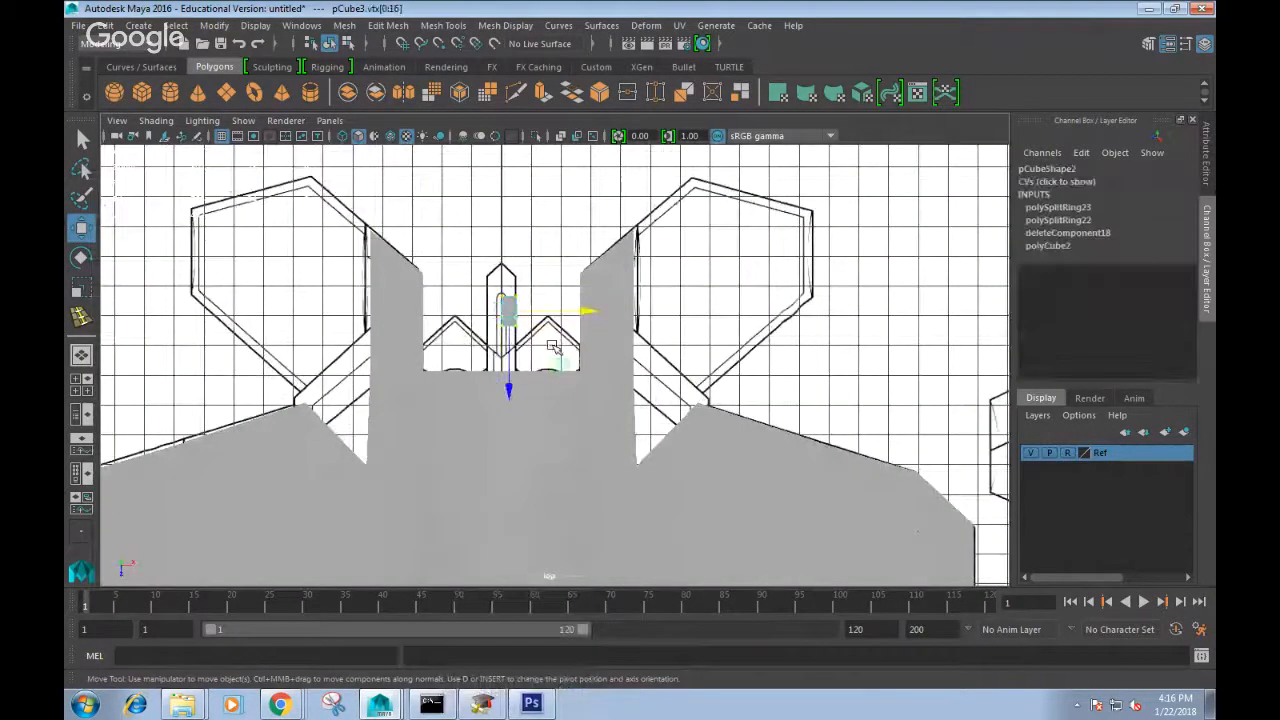
{"action": "left_click_drag", "start_coordinate": [510, 312], "coordinate": [872, 282]}
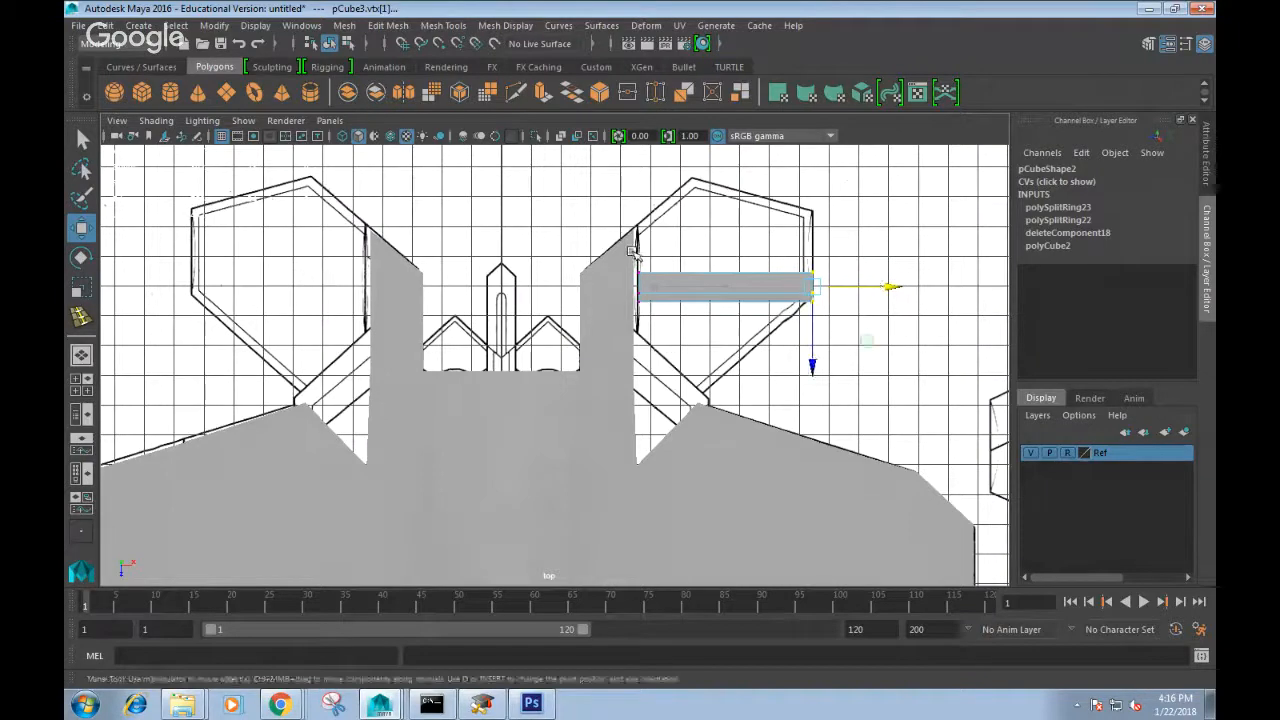
Lengthen the slab's inner and outer ends by scaling their vertices along Z, keeping the inner end longer than the outer.
{"action": "left_click_drag", "start_coordinate": [626, 265], "coordinate": [660, 342]}
{"action": "key", "text": "e"}
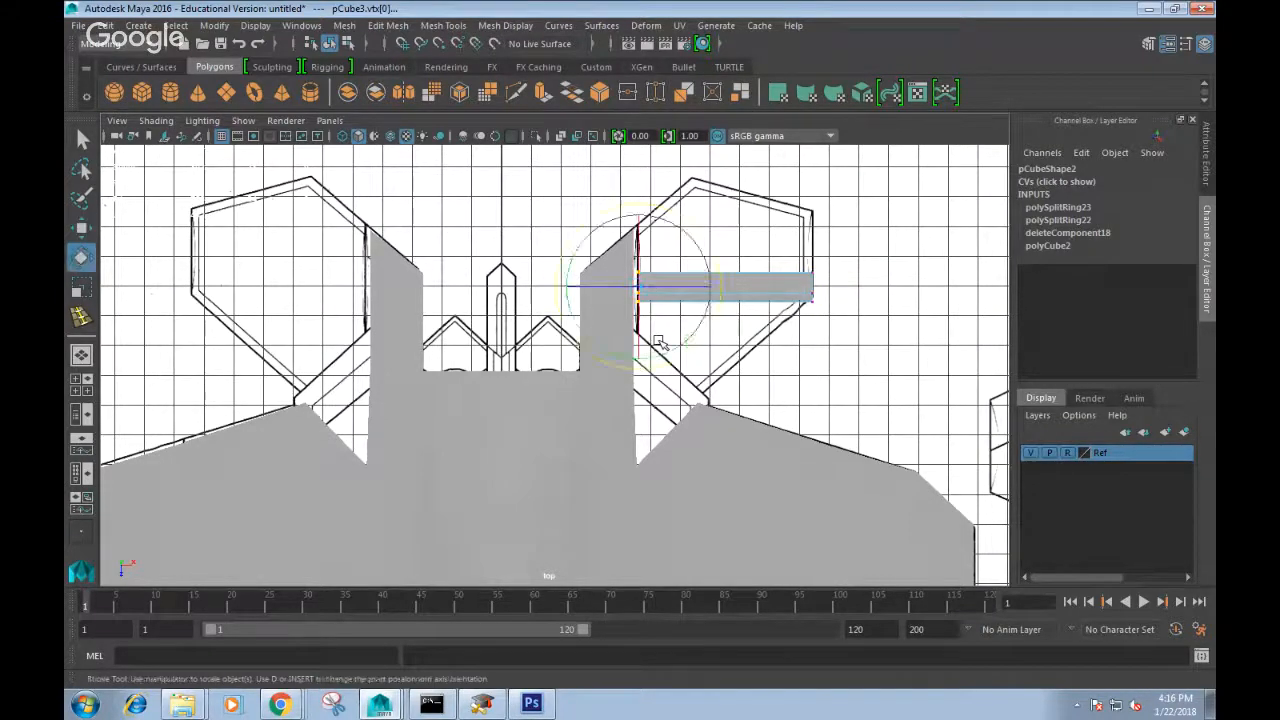
{"action": "key", "text": "r"}
{"action": "middle_click_drag", "start_coordinate": [640, 362], "coordinate": [638, 515]}
{"action": "mouse_move", "coordinate": [645, 368]}
{"action": "middle_mouse_down"}
{"action": "mouse_move", "coordinate": [636, 428]}
{"action": "mouse_move", "coordinate": [641, 386]}
{"action": "mouse_move", "coordinate": [650, 422]}
{"action": "mouse_move", "coordinate": [643, 392]}
{"action": "middle_mouse_up"}
{"action": "left_click_drag", "start_coordinate": [834, 337], "coordinate": [795, 272]}
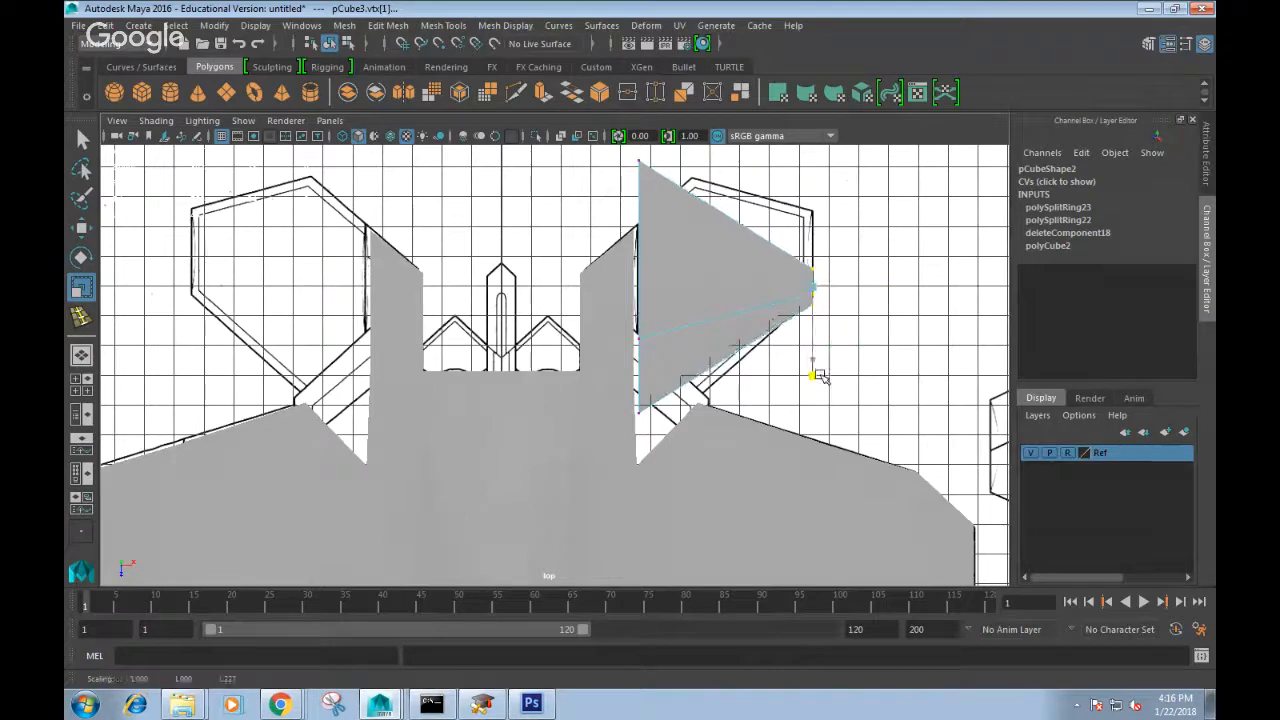
{"action": "left_click_drag", "start_coordinate": [814, 364], "coordinate": [814, 529]}
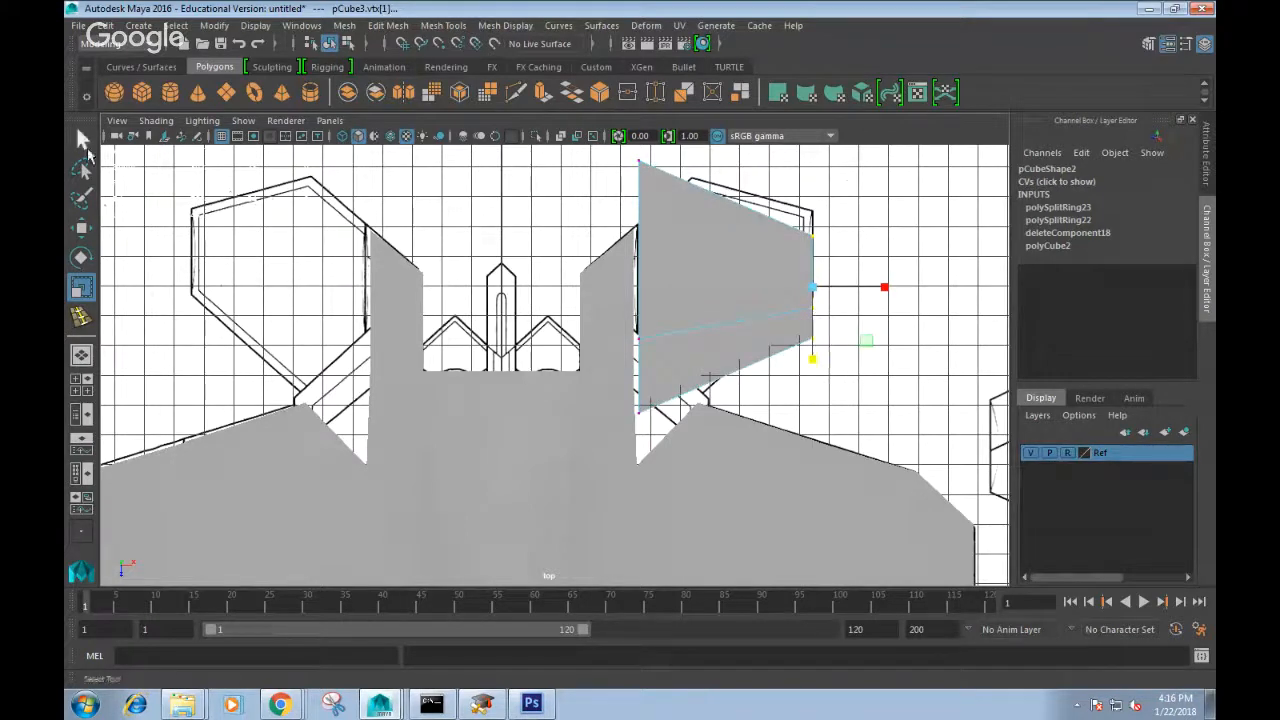
Turn on X-Ray shading and move and scale the outer end's vertices along Z to fit the stabilizer outline's outer edge.
{"action": "left_click", "coordinate": [156, 120]}
{"action": "left_click", "coordinate": [166, 298]}
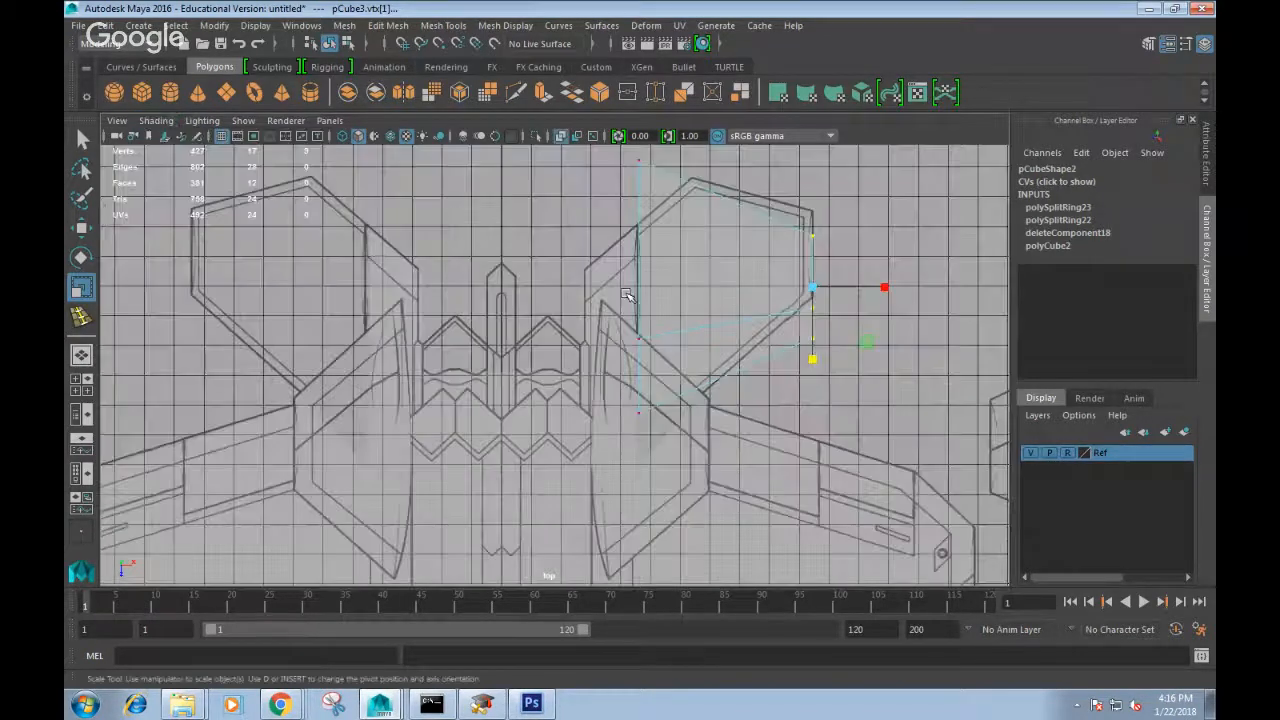
{"action": "right_click_drag", "start_coordinate": [794, 243], "coordinate": [720, 266]}
{"action": "left_click_drag", "start_coordinate": [760, 178], "coordinate": [830, 308]}
{"action": "key", "text": "w"}
{"action": "middle_click_drag", "start_coordinate": [816, 370], "coordinate": [816, 343]}
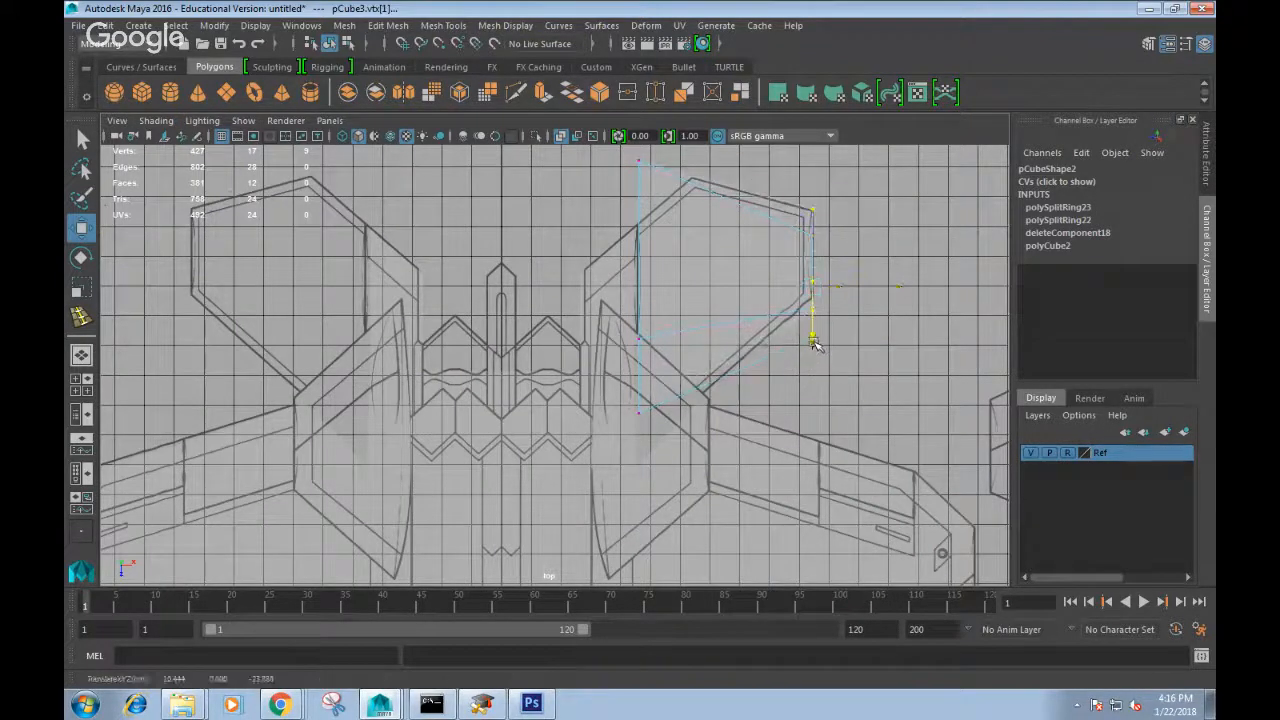
{"action": "key", "text": "r"}
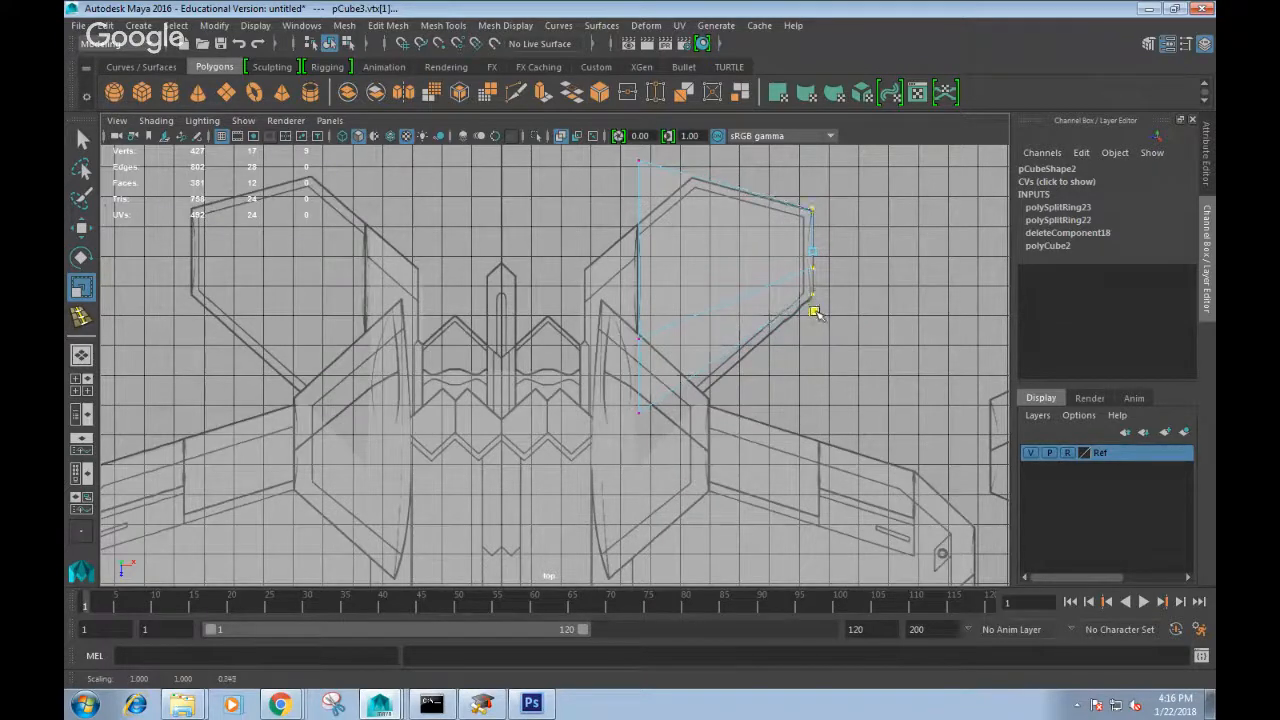
{"action": "key", "text": "w"}
{"action": "middle_click_drag", "start_coordinate": [814, 323], "coordinate": [816, 328]}
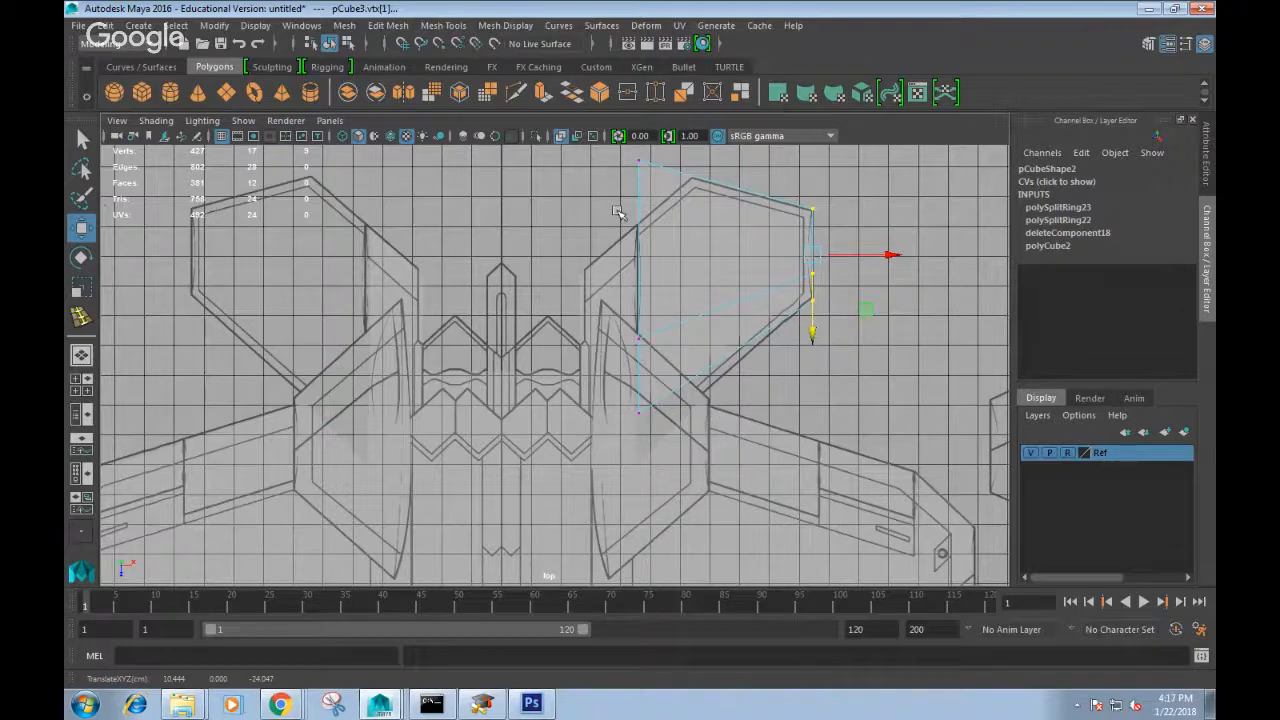
Shift the inner end's vertices forward, and move its rear corner back to Z about -27.1 in line with the outline's rear edge.
{"action": "scroll", "coordinate": [612, 180], "scroll_direction": "down", "scroll_amount": 1}
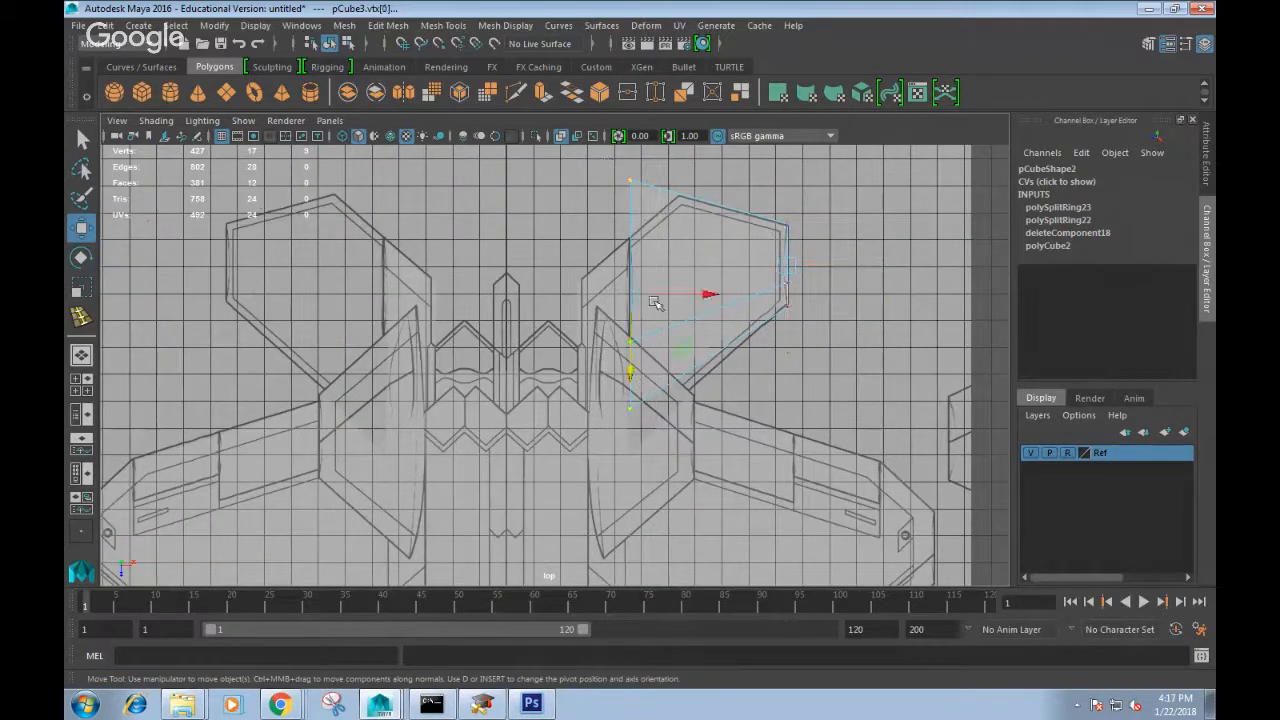
{"action": "middle_click_drag", "start_coordinate": [638, 362], "coordinate": [634, 400]}
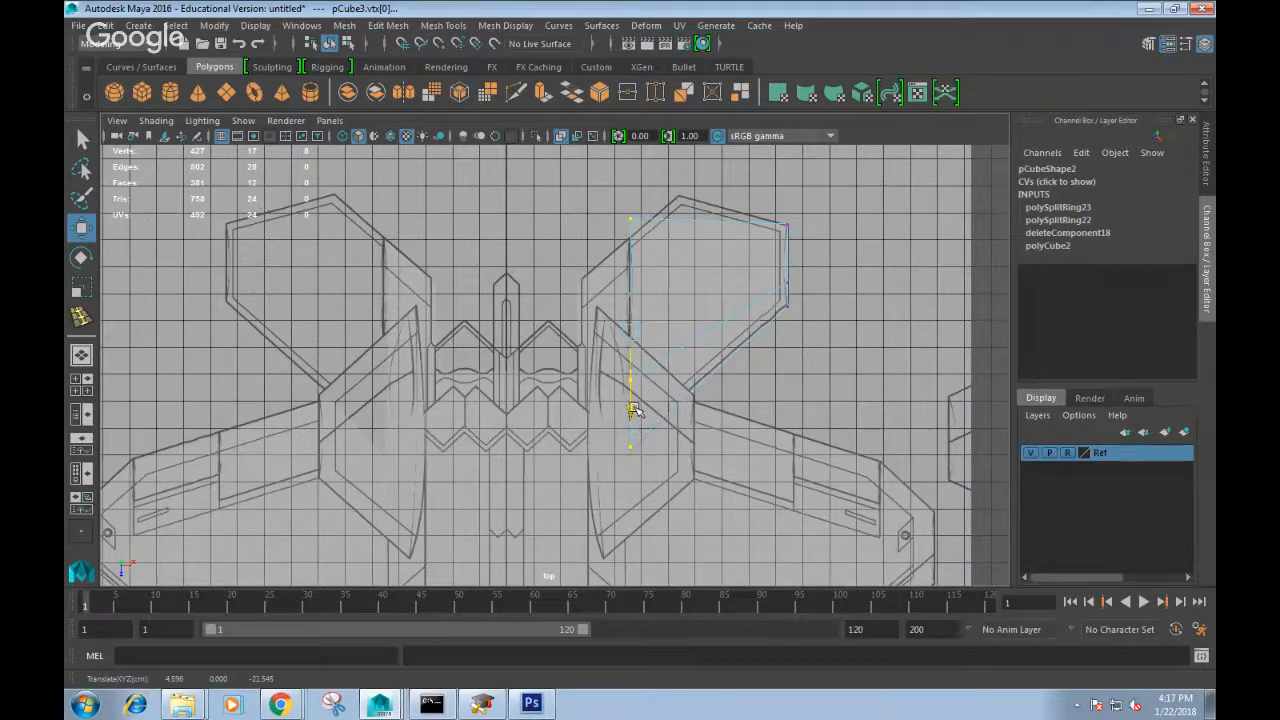
{"action": "middle_click_drag", "start_coordinate": [609, 215], "coordinate": [609, 243], "text": "alt"}
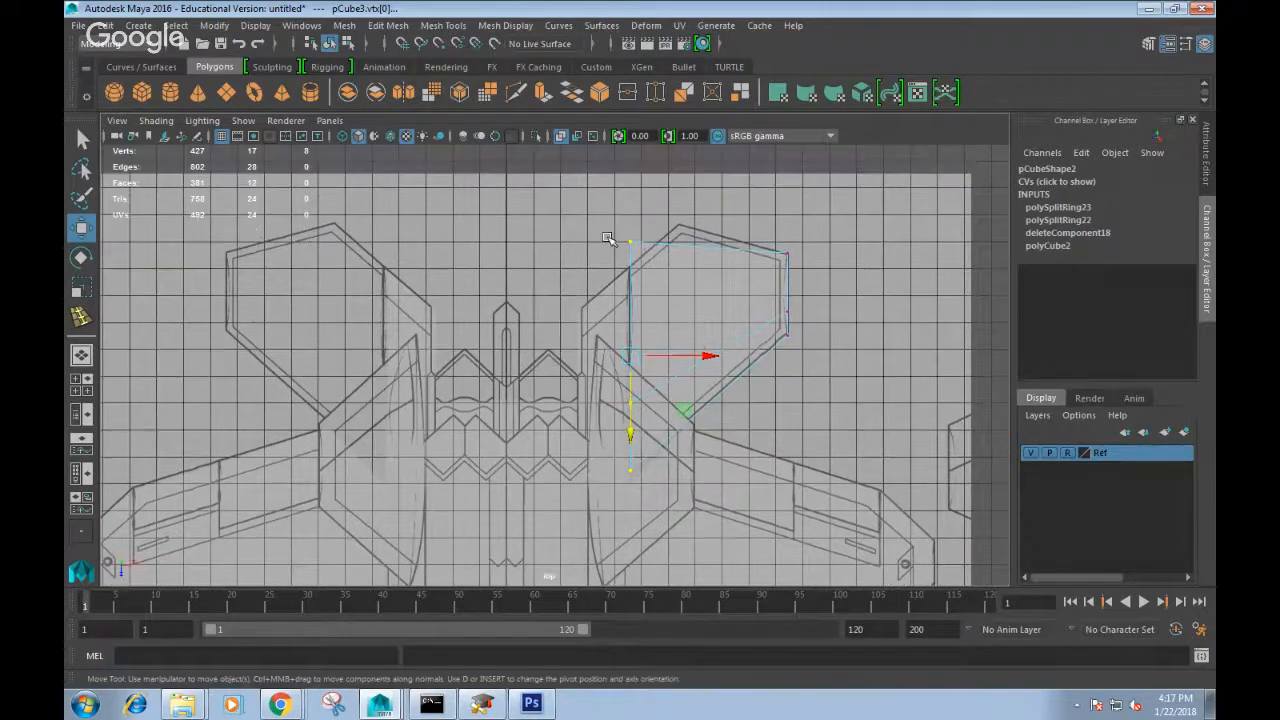
{"action": "left_click", "coordinate": [630, 240]}
{"action": "middle_click_drag", "start_coordinate": [630, 322], "coordinate": [630, 293]}
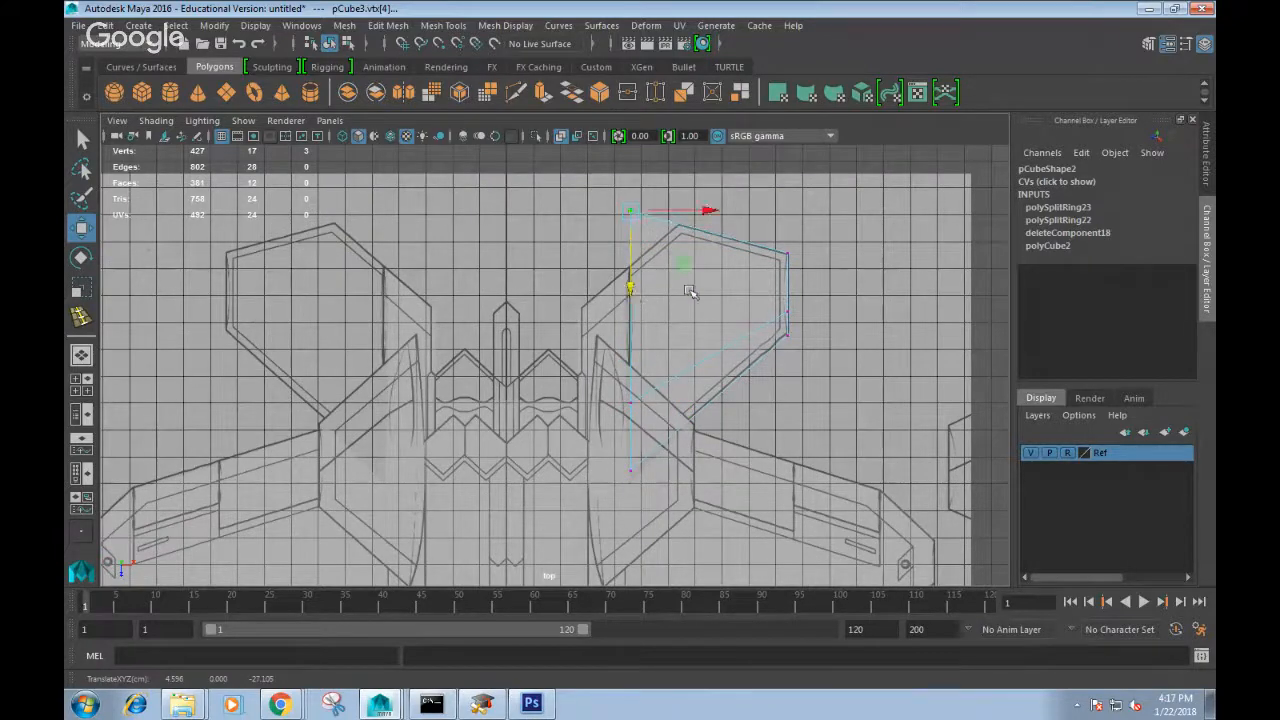
Insert a fore-and-aft edge loop across the stabilizer, close to the outline's rear corner.
{"action": "scroll", "coordinate": [690, 290], "scroll_direction": "up", "scroll_amount": 3}
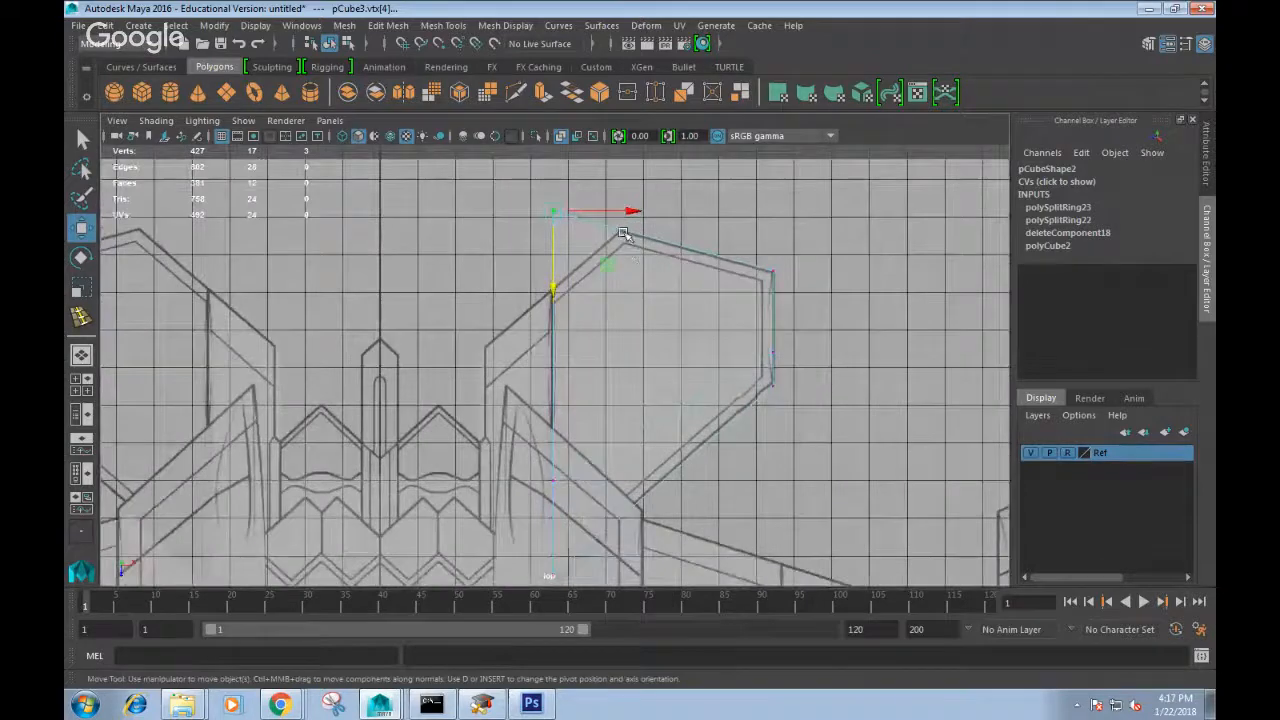
{"action": "middle_click_drag", "start_coordinate": [694, 359], "coordinate": [694, 306], "text": "alt"}
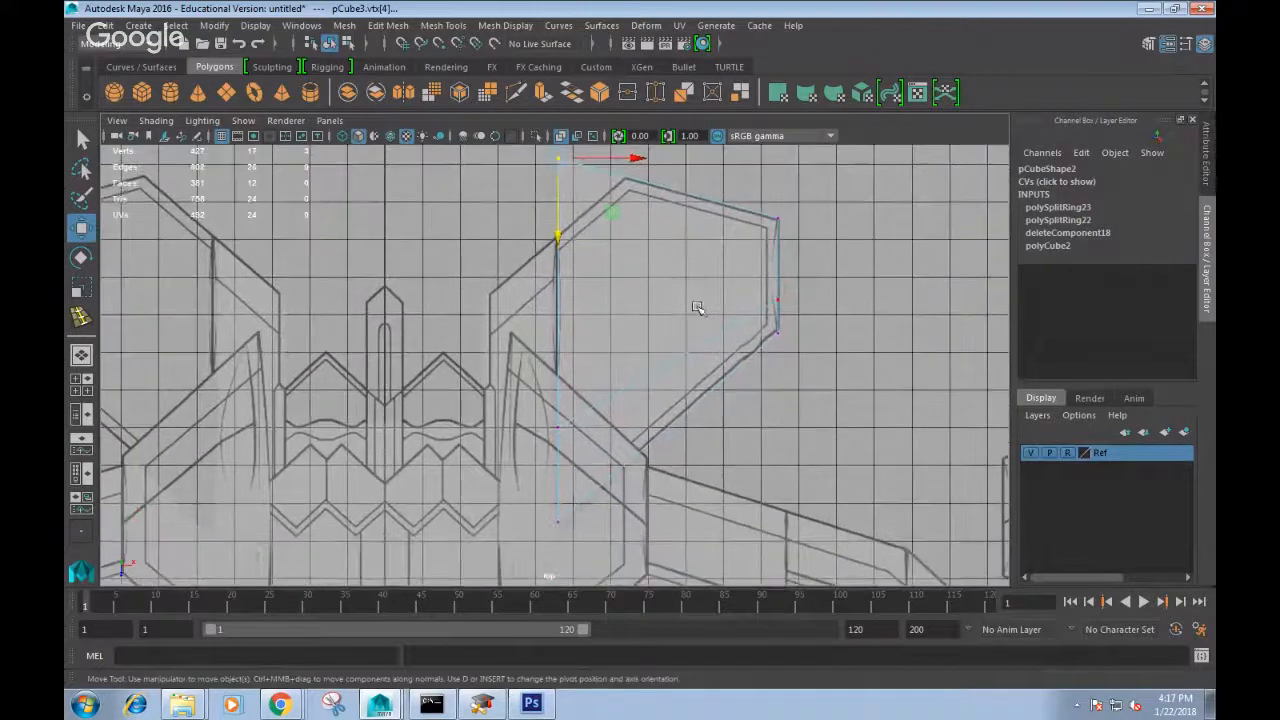
{"action": "right_click", "coordinate": [685, 345]}
{"action": "left_click", "coordinate": [681, 199]}
{"action": "left_click", "coordinate": [699, 349]}
{"action": "right_click", "coordinate": [699, 349], "text": "shift"}
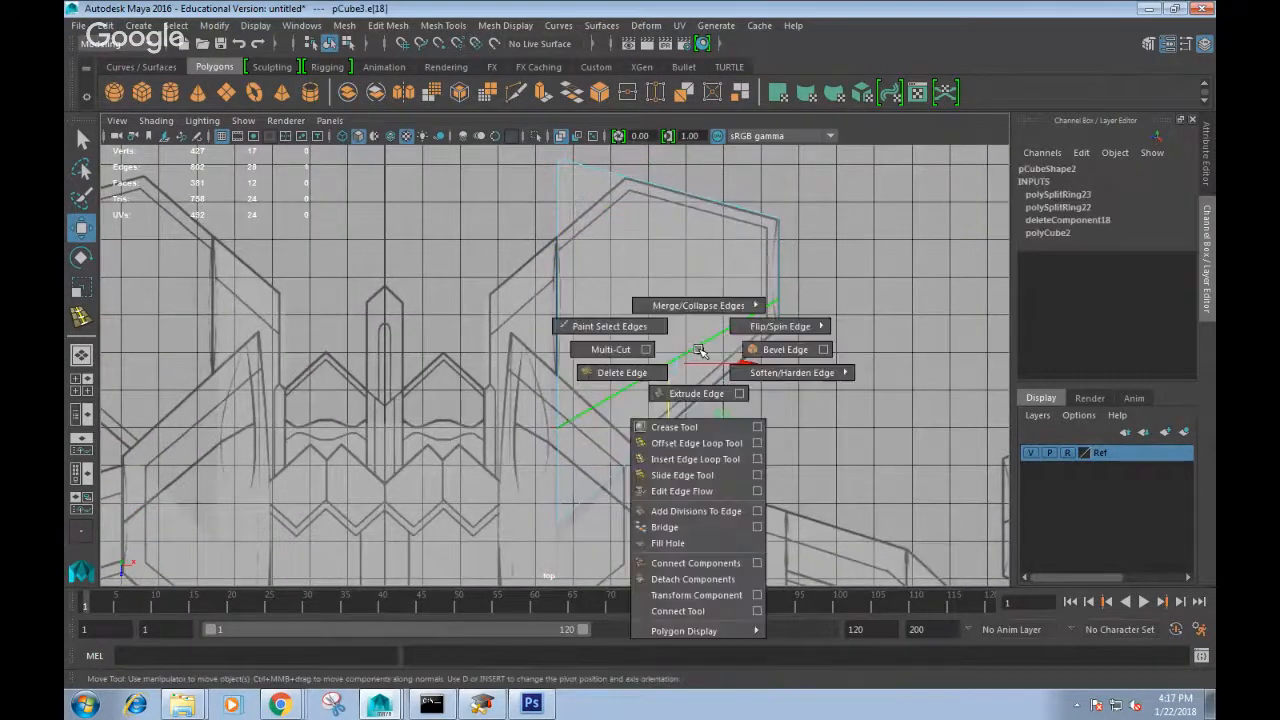
{"action": "left_click", "coordinate": [692, 459]}
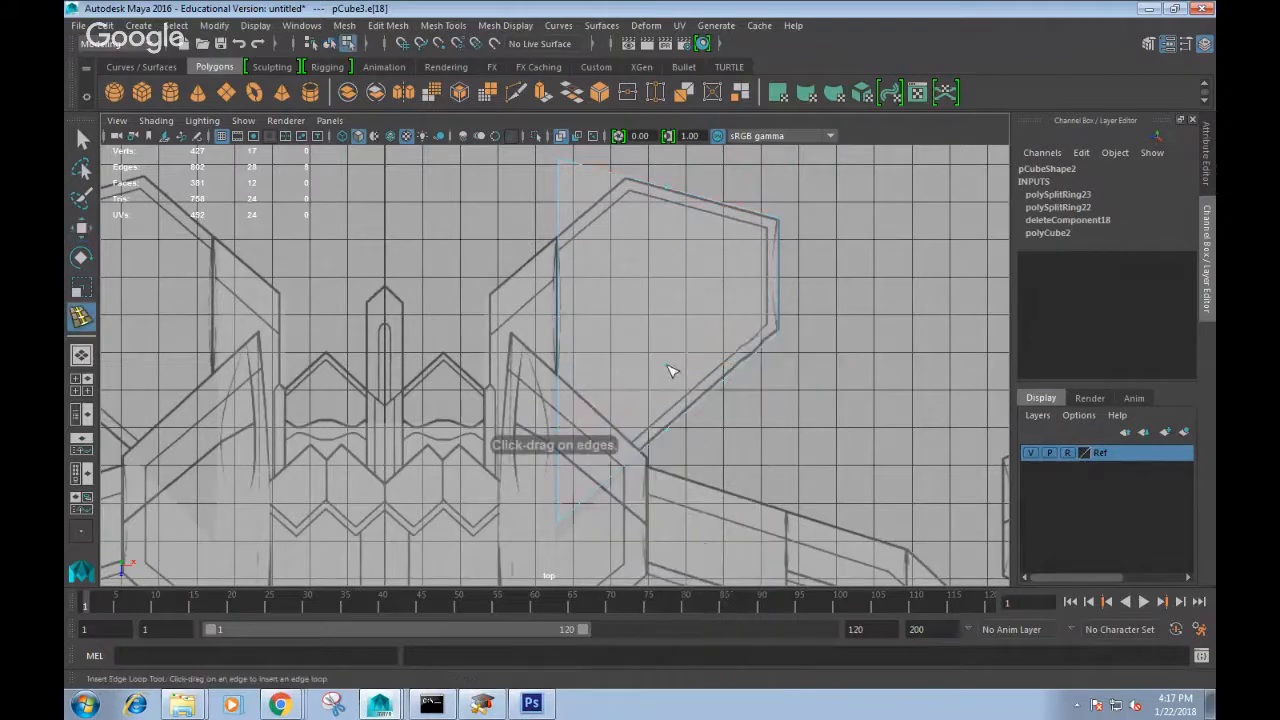
{"action": "left_click", "coordinate": [636, 402]}
{"action": "middle_click_drag", "start_coordinate": [617, 297], "coordinate": [629, 349], "text": "alt"}
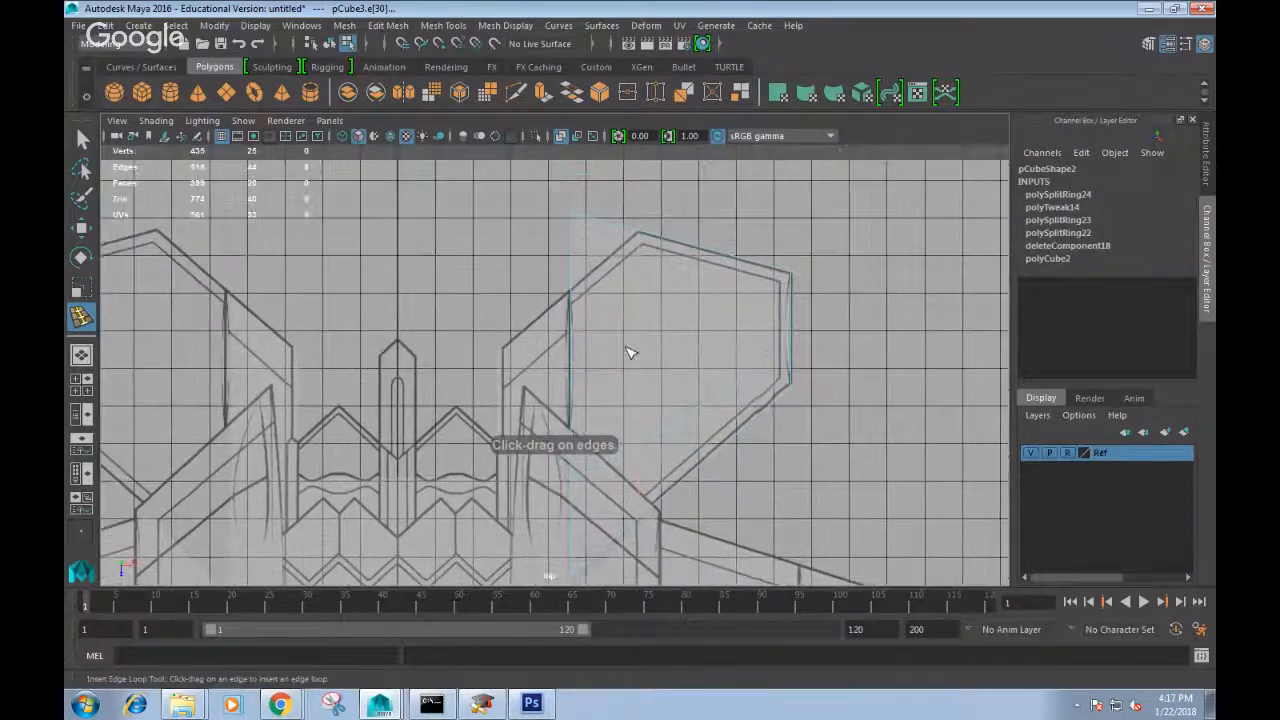
Move the inner end's rear corner vertices forward to Z about -25.1 so the stabilizer follows the outline's slanted inner rear edge.
{"action": "key", "text": "q"}
{"action": "right_click", "coordinate": [600, 270]}
{"action": "left_click", "coordinate": [553, 247]}
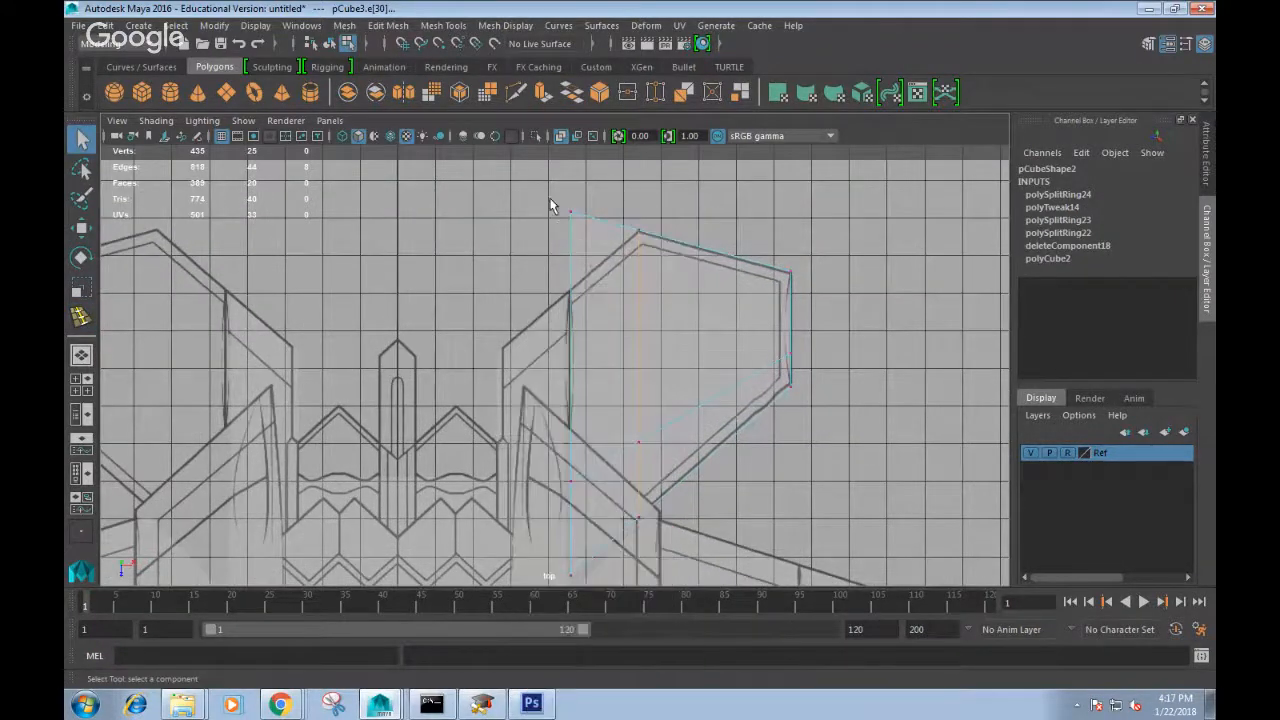
{"action": "left_click_drag", "start_coordinate": [550, 206], "coordinate": [571, 376]}
{"action": "key", "text": "w"}
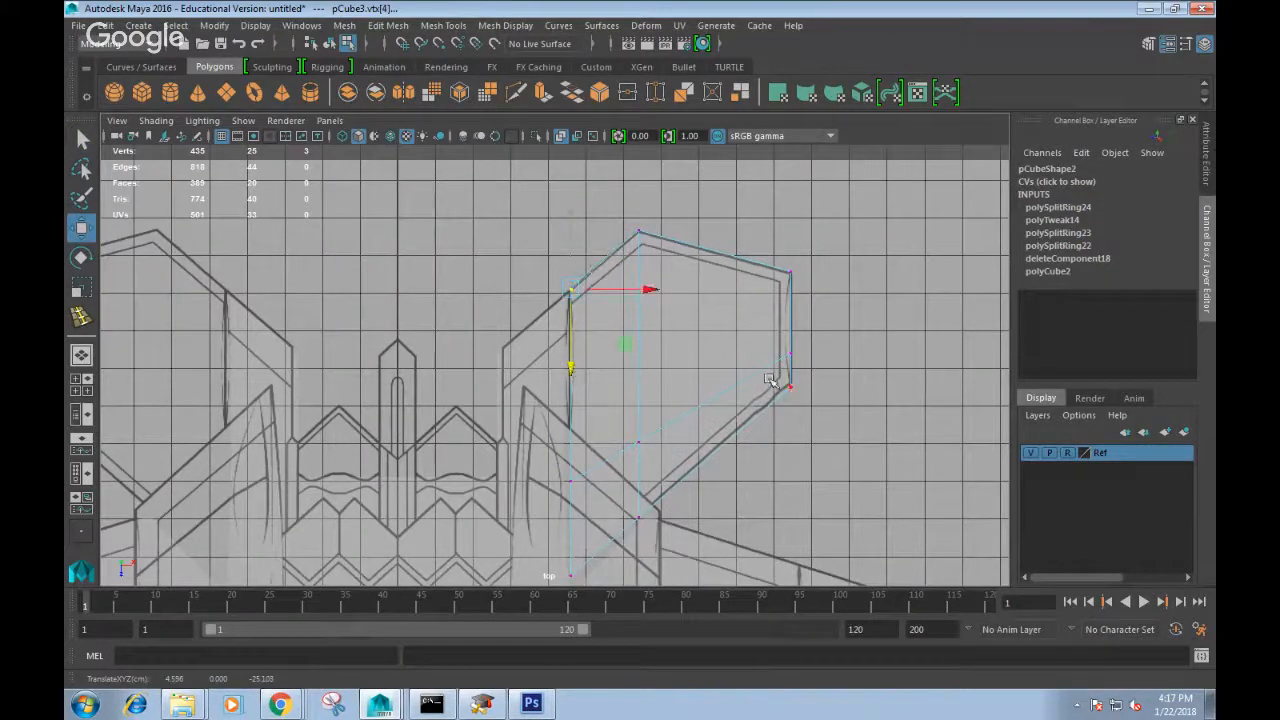
Return to object mode and raise the stabilizer to Translate Y 4.69, level with the tail line on the side blueprint.
{"action": "key", "text": "space"}
{"action": "left_click_drag", "start_coordinate": [768, 379], "coordinate": [706, 243]}
{"action": "scroll", "coordinate": [783, 328], "scroll_direction": "down", "scroll_amount": 5}
{"action": "right_click_drag", "start_coordinate": [706, 243], "coordinate": [784, 220]}
{"action": "left_click", "coordinate": [665, 270]}
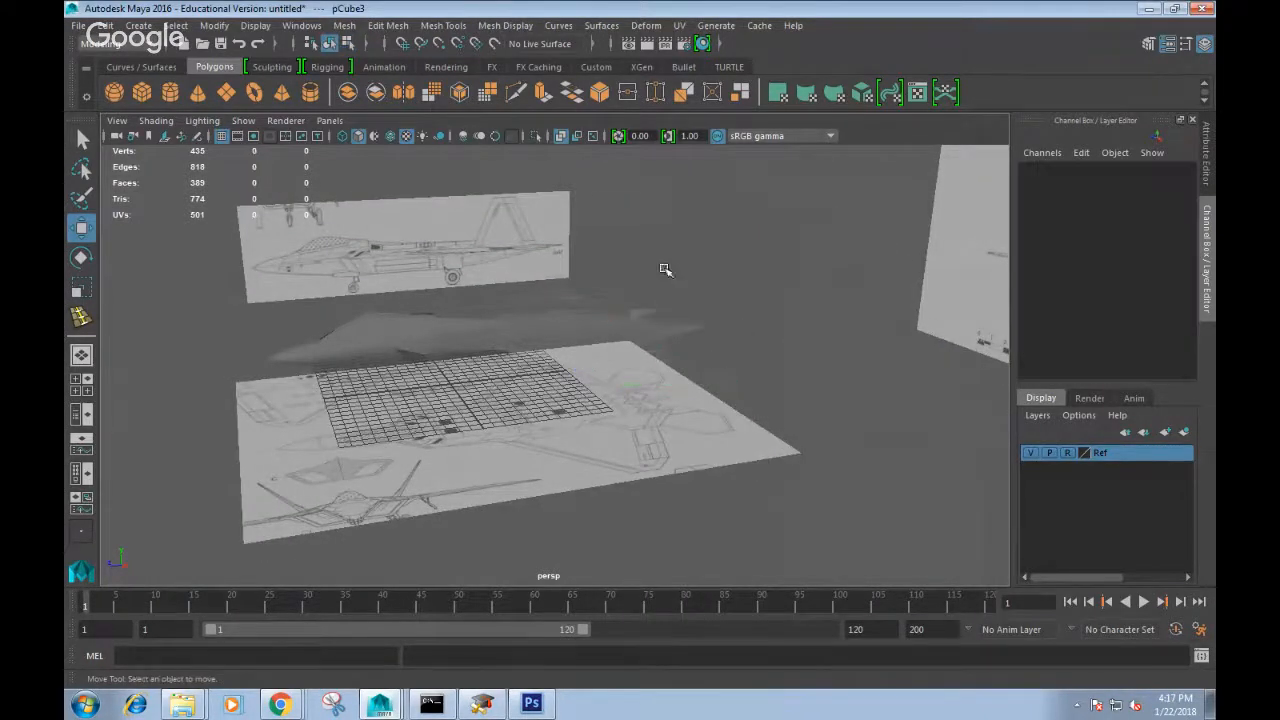
{"action": "left_click", "coordinate": [712, 380]}
{"action": "left_click_drag", "start_coordinate": [662, 281], "coordinate": [662, 243]}
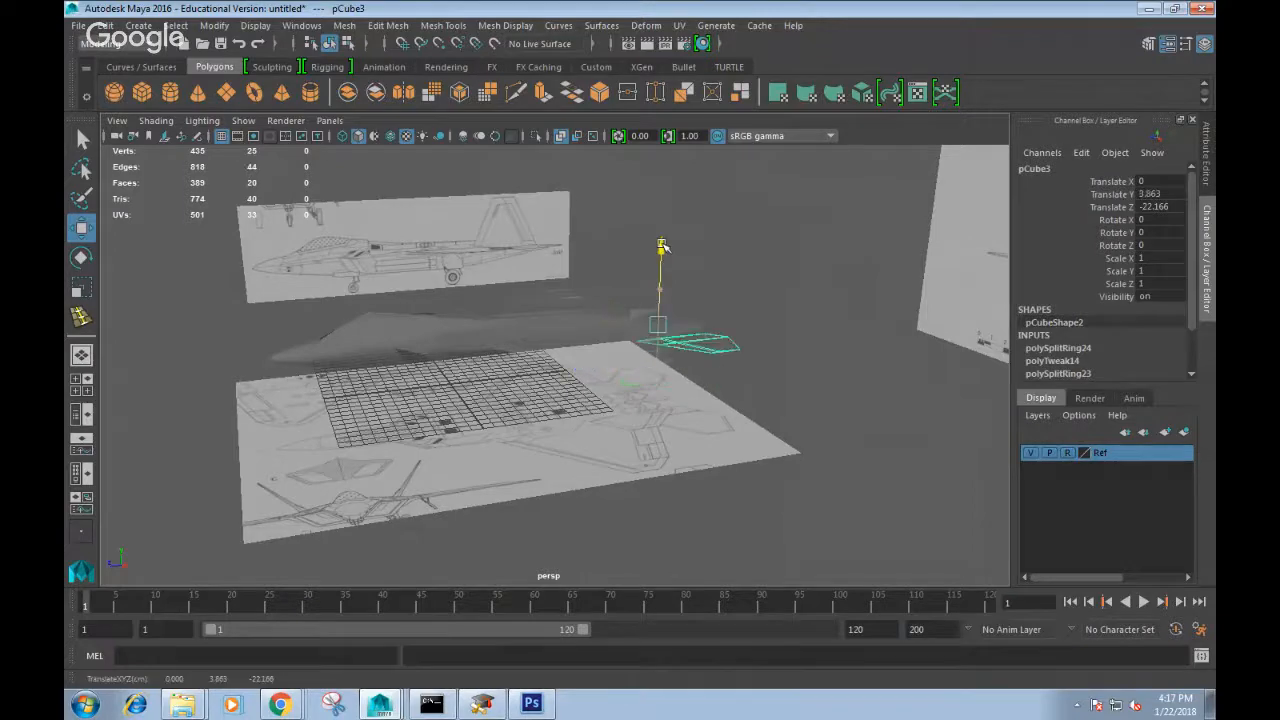
{"action": "key", "text": "space"}
{"action": "left_click", "coordinate": [818, 340]}
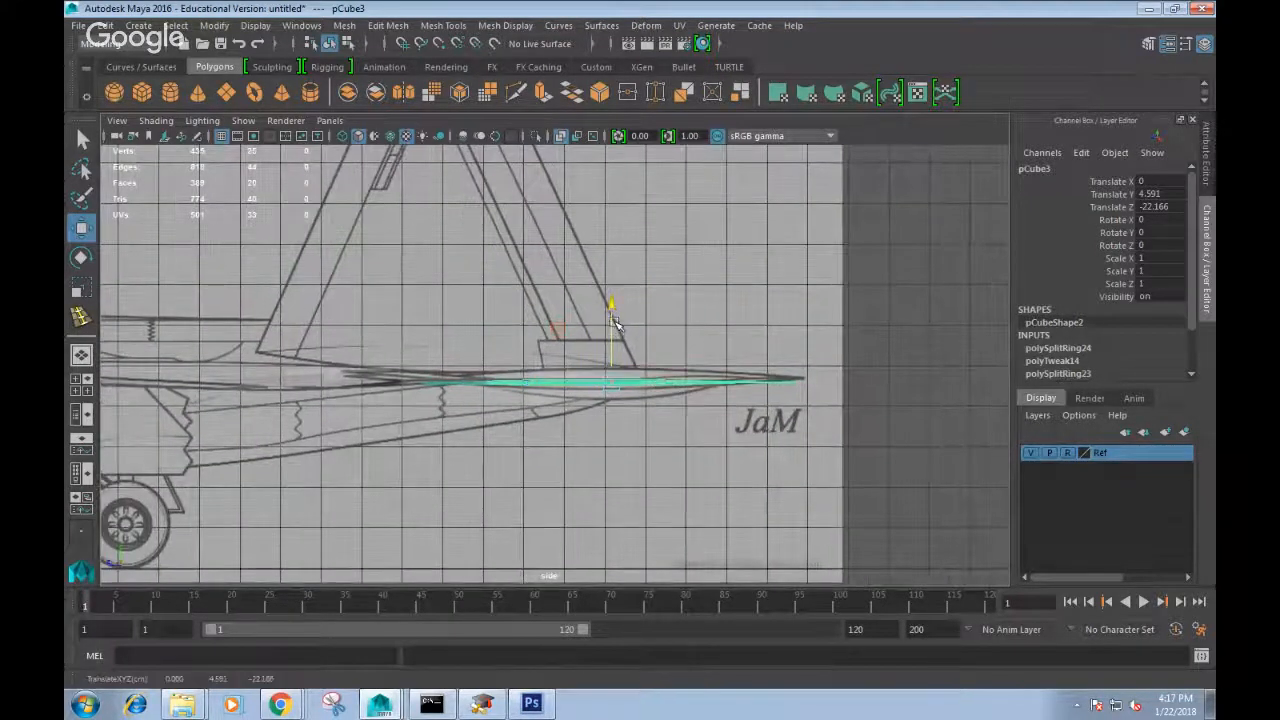
{"action": "left_click_drag", "start_coordinate": [610, 302], "coordinate": [616, 328]}
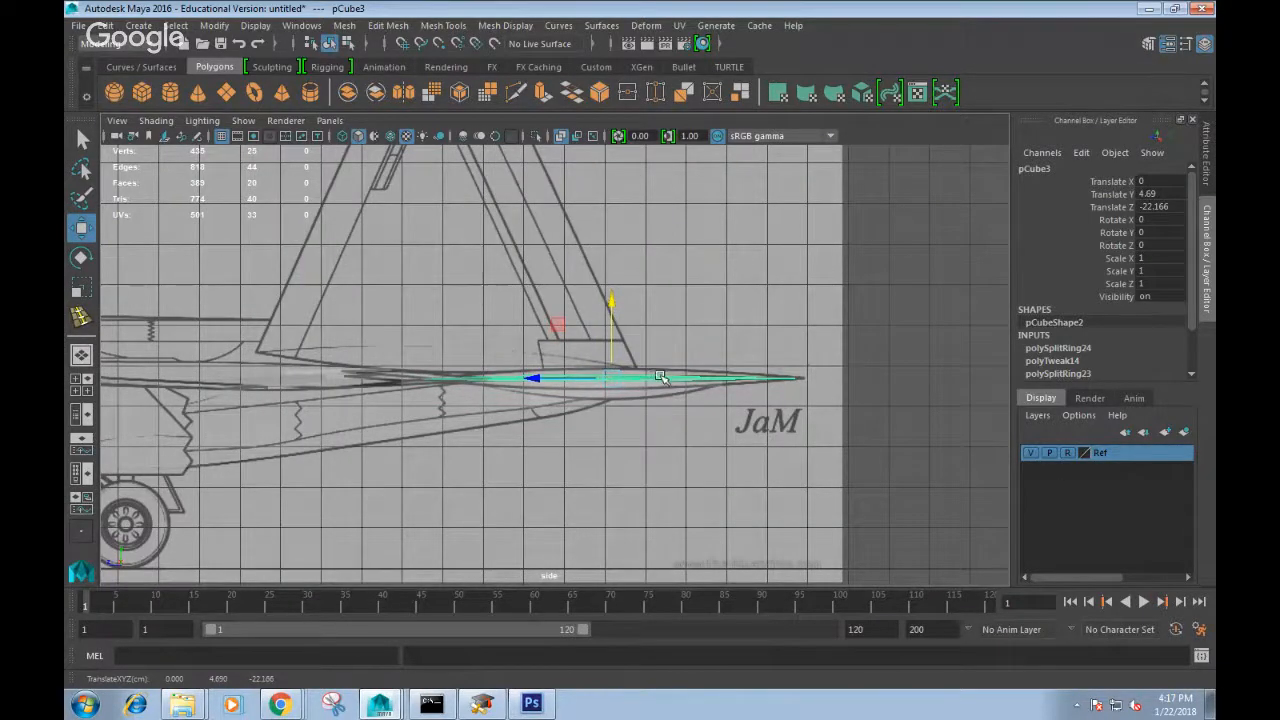
Thicken the stabilizer by scaling all of its vertices along Y by about 3.95 in the side view.
{"action": "right_click_drag", "start_coordinate": [660, 377], "coordinate": [585, 377]}
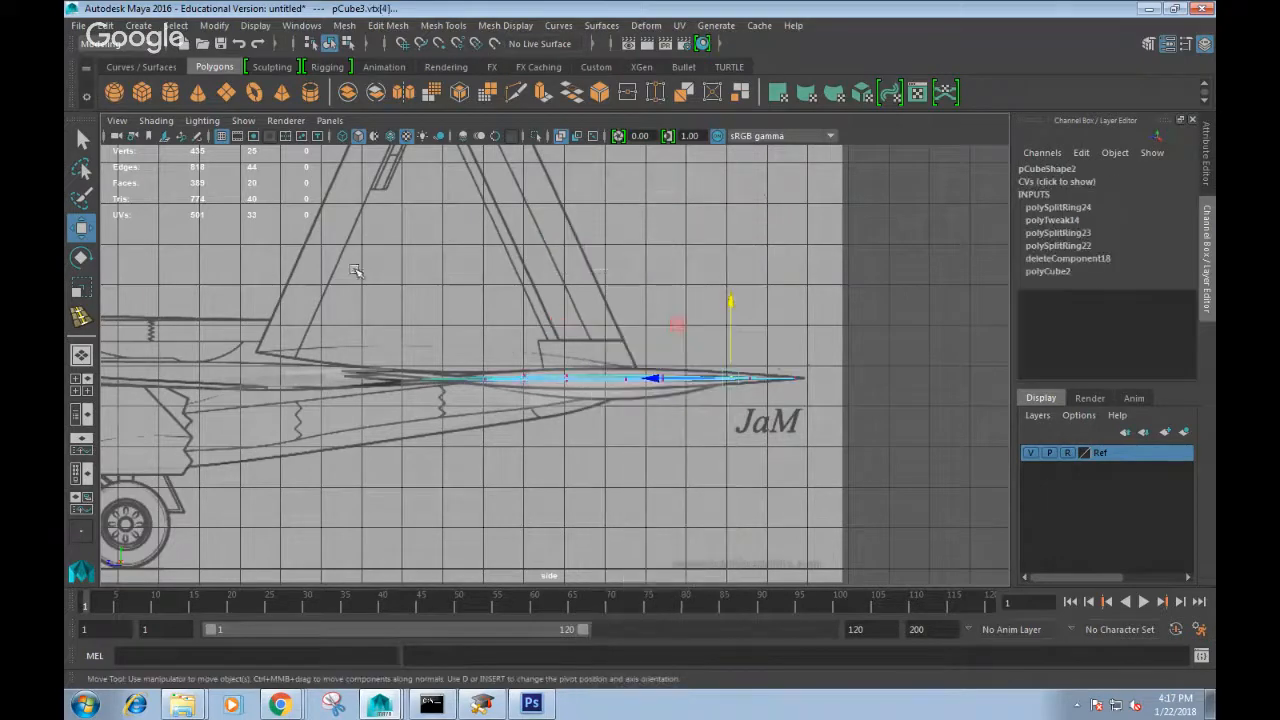
{"action": "left_click_drag", "start_coordinate": [355, 270], "coordinate": [850, 452]}
{"action": "key", "text": "r"}
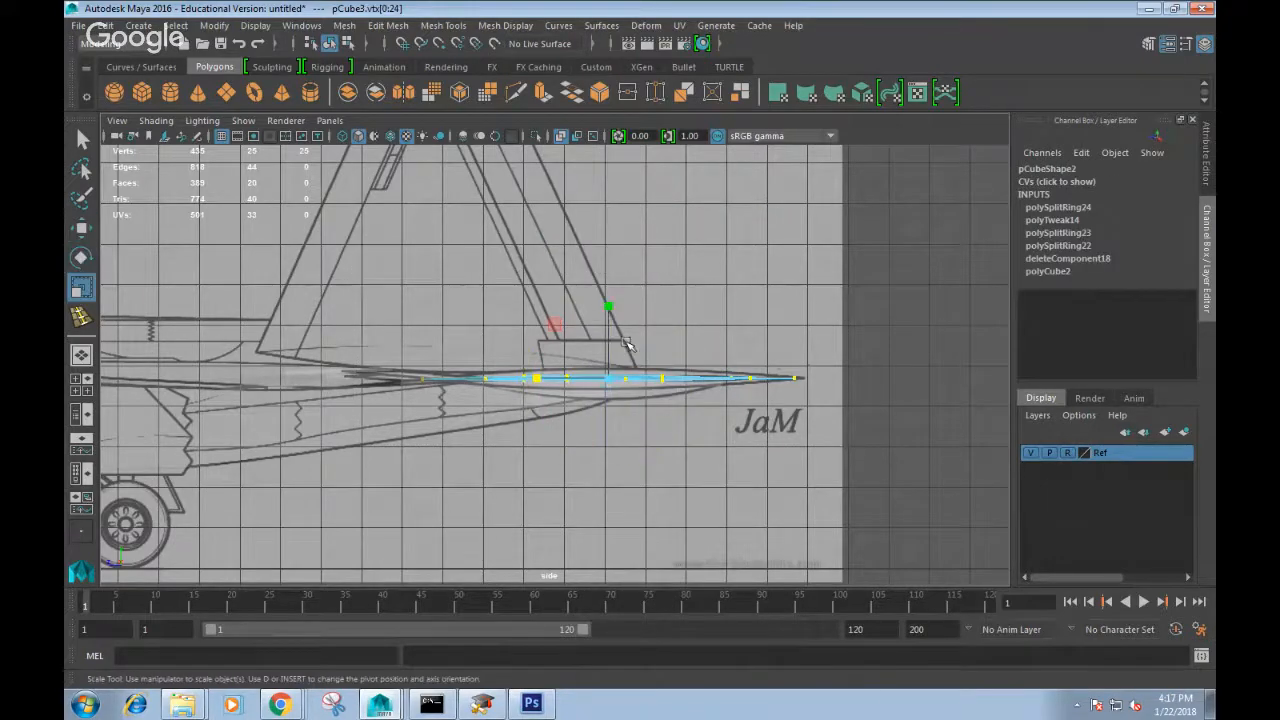
{"action": "left_click_drag", "start_coordinate": [607, 307], "coordinate": [607, 150]}
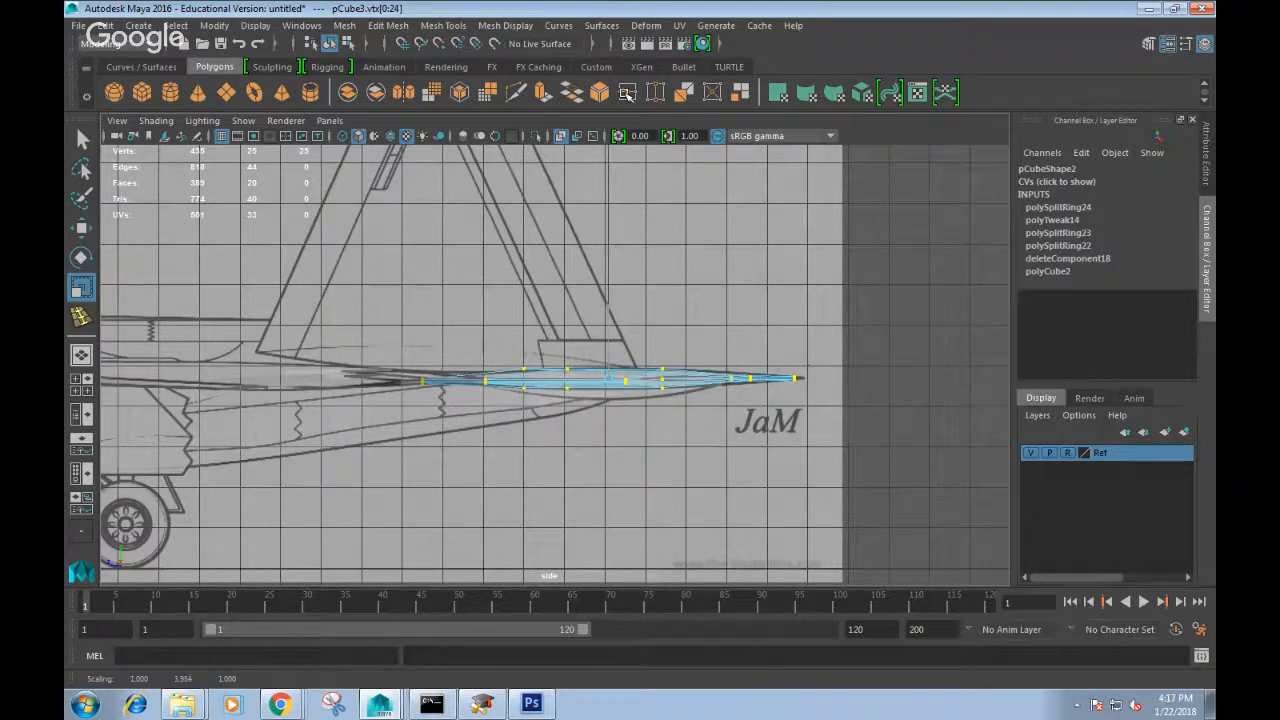
{"action": "left_click_drag", "start_coordinate": [627, 95], "coordinate": [627, 94]}
Return the stabilizer to object mode and turn off X-Ray shading in the perspective view.
{"action": "key", "text": "space"}
{"action": "mouse_move", "coordinate": [682, 468]}
{"action": "left_mouse_down"}
{"action": "mouse_move", "coordinate": [683, 425]}
{"action": "mouse_move", "coordinate": [699, 449]}
{"action": "left_mouse_up"}
{"action": "right_click_drag", "start_coordinate": [699, 449], "coordinate": [868, 342], "text": "alt"}
{"action": "middle_click_drag", "start_coordinate": [868, 342], "coordinate": [814, 400], "text": "alt"}
{"action": "left_click", "coordinate": [812, 400]}
{"action": "left_click", "coordinate": [732, 403]}
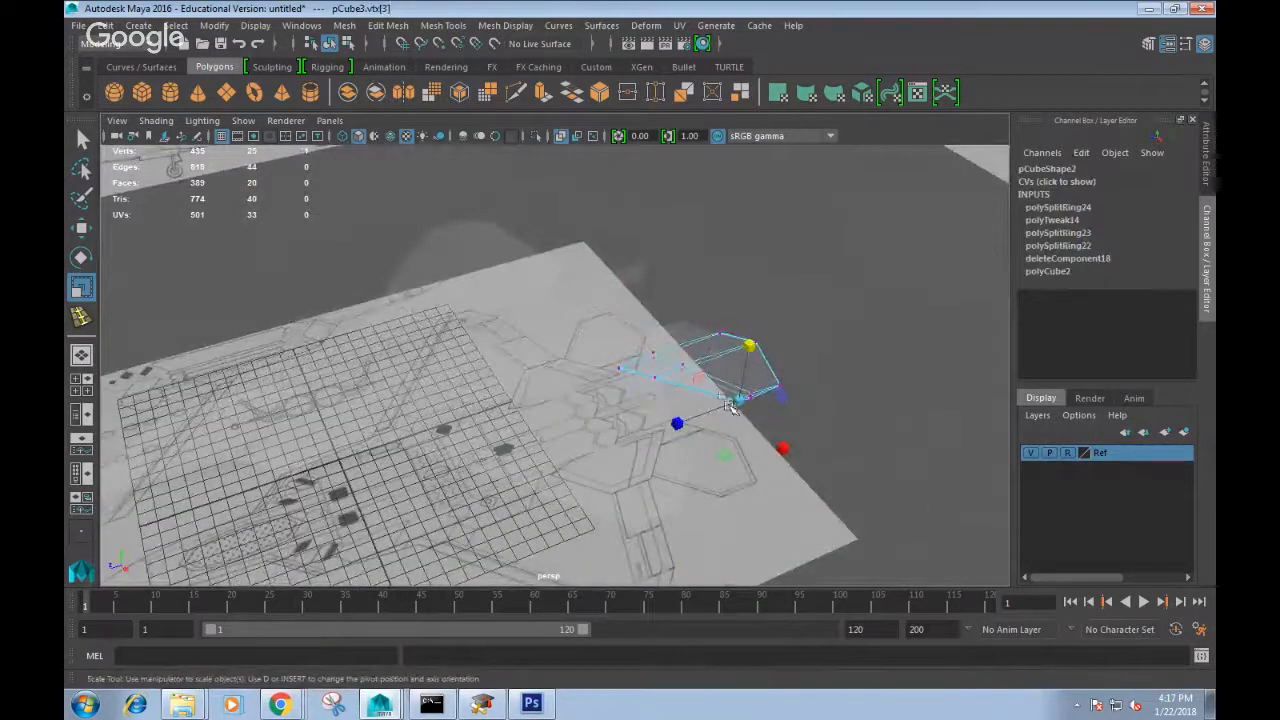
{"action": "right_click_drag", "start_coordinate": [711, 388], "coordinate": [802, 215]}
{"action": "left_click", "coordinate": [780, 270]}
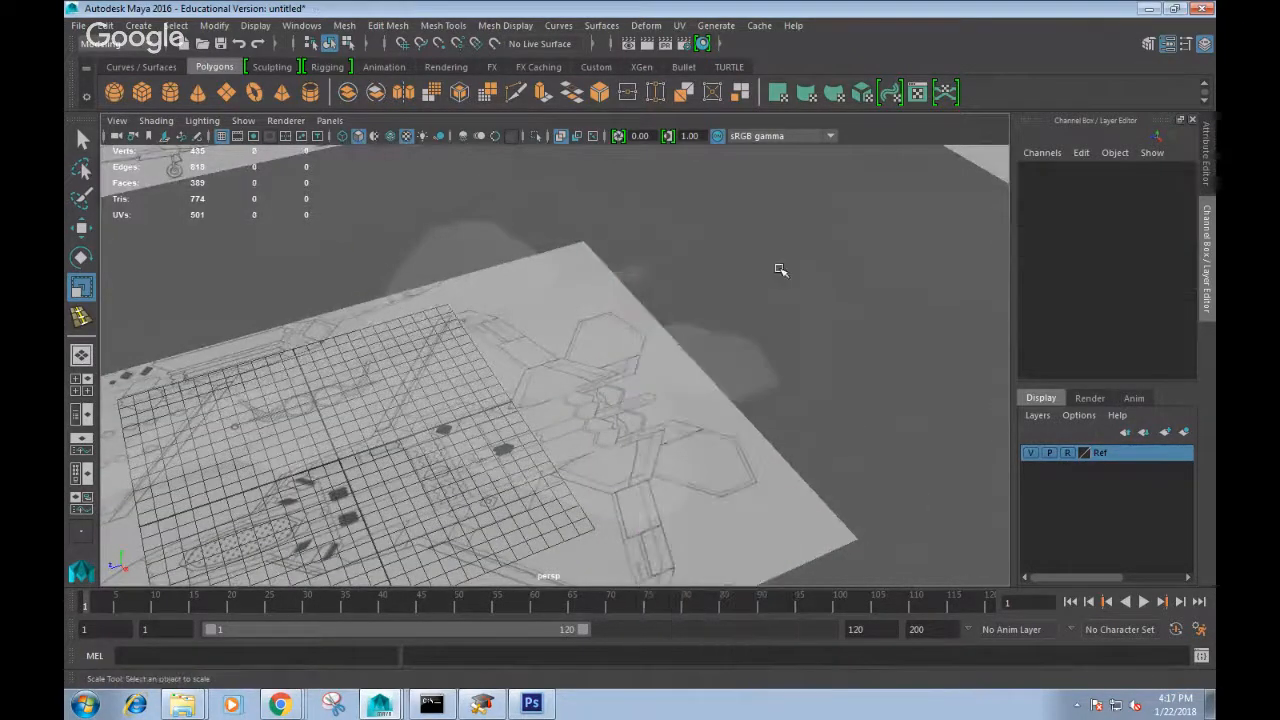
{"action": "left_click", "coordinate": [715, 362]}
{"action": "left_click", "coordinate": [156, 120]}
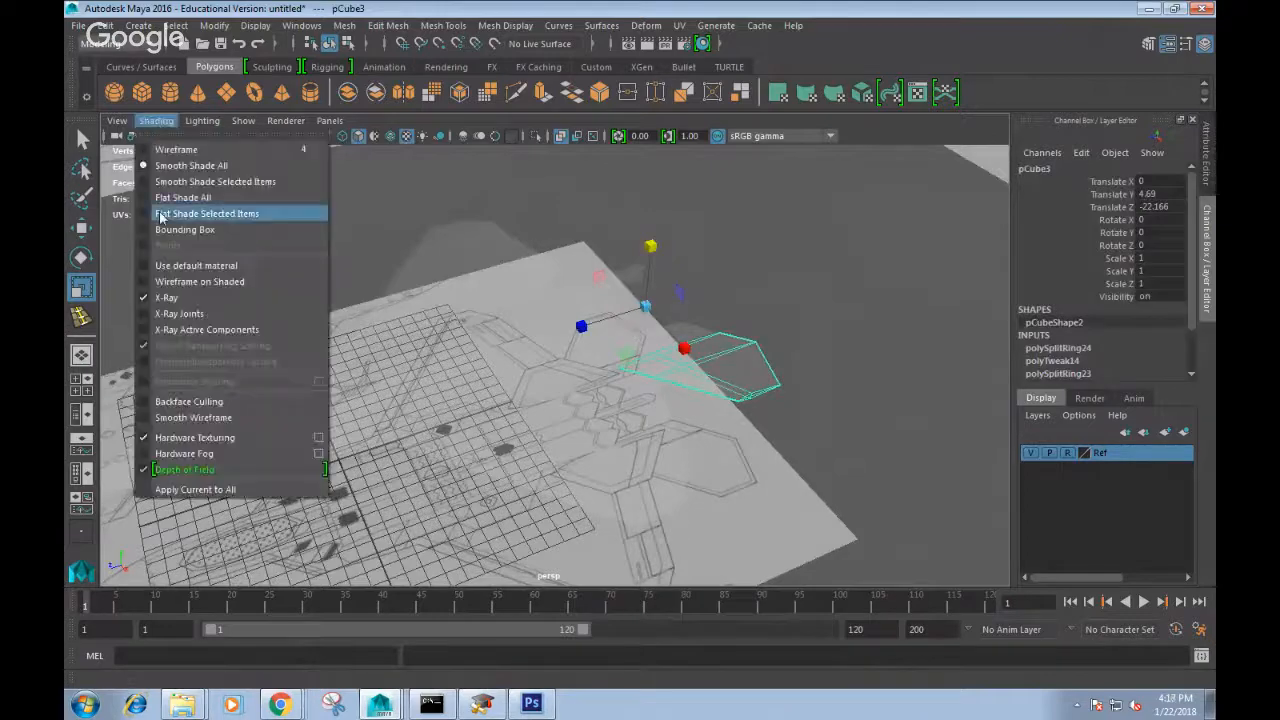
{"action": "left_click", "coordinate": [162, 298]}
{"action": "left_click", "coordinate": [813, 419]}
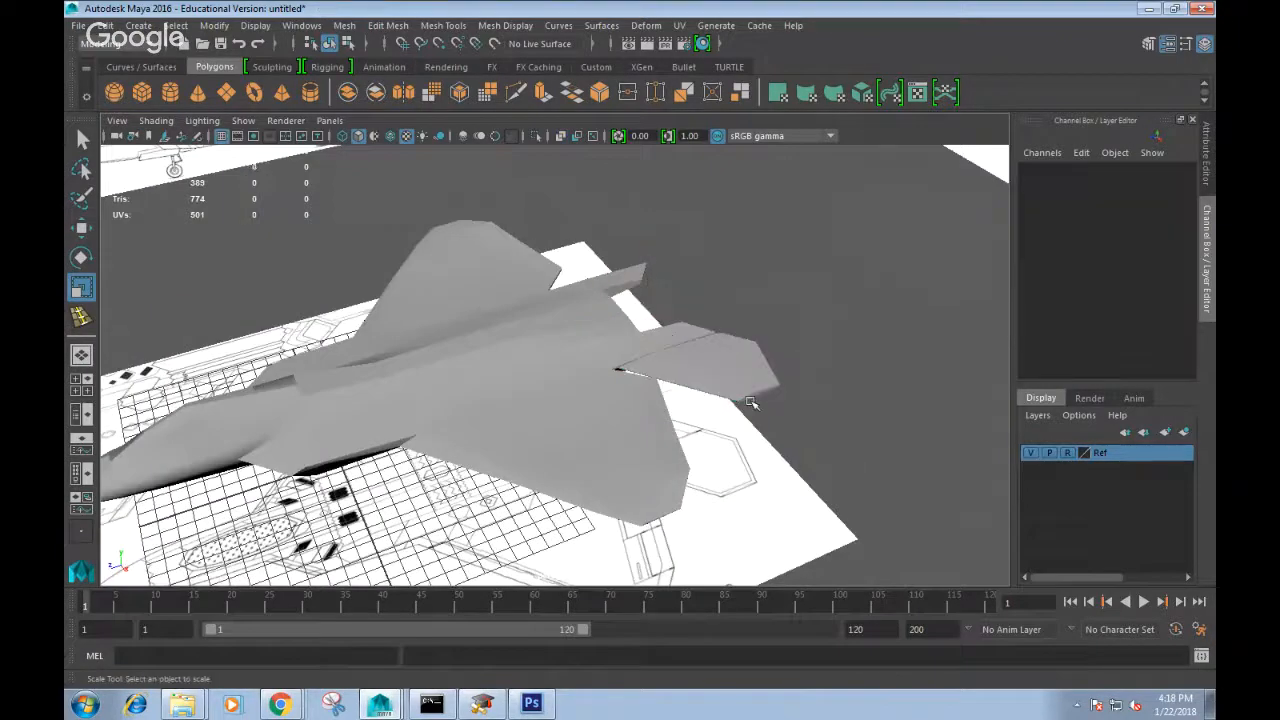
Mirror the stabilizer to the aircraft's opposite side with Duplicate Special, using Scale X -1.
{"action": "left_click", "coordinate": [749, 396]}
{"action": "left_click", "coordinate": [105, 25]}
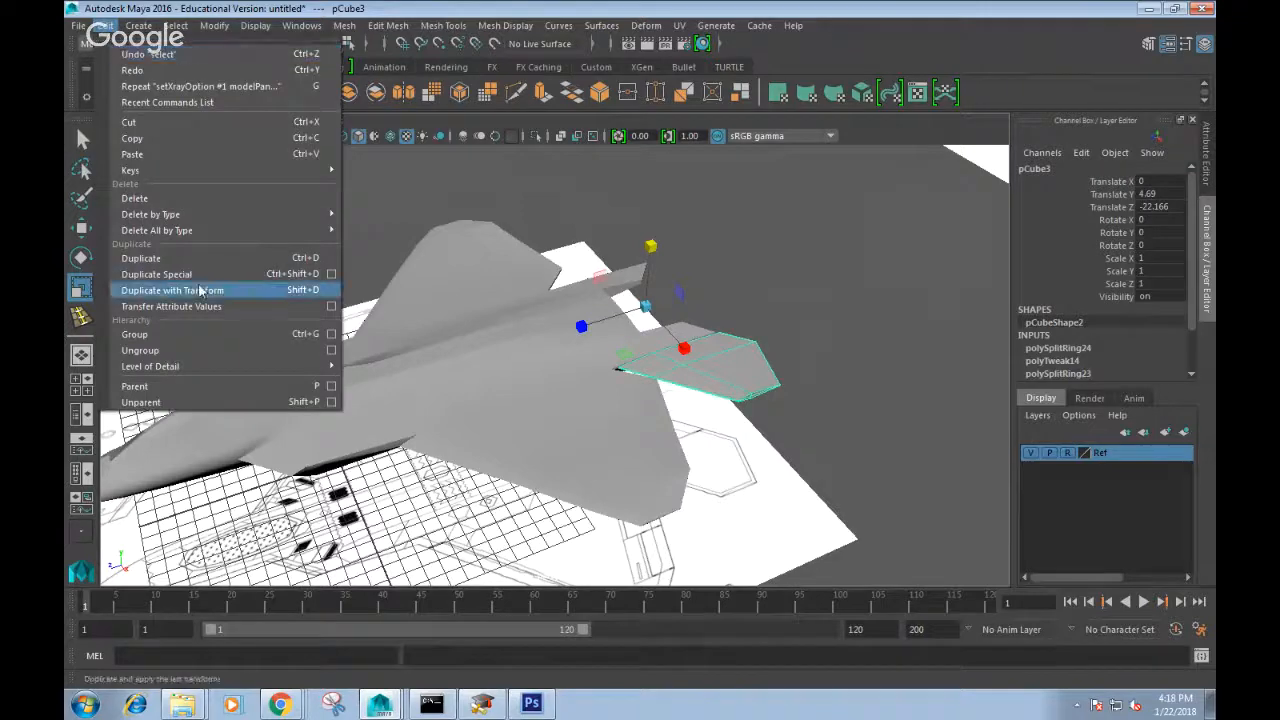
{"action": "left_click", "coordinate": [229, 274]}
{"action": "left_click", "coordinate": [697, 313]}
{"action": "key", "text": "ctrl+z"}
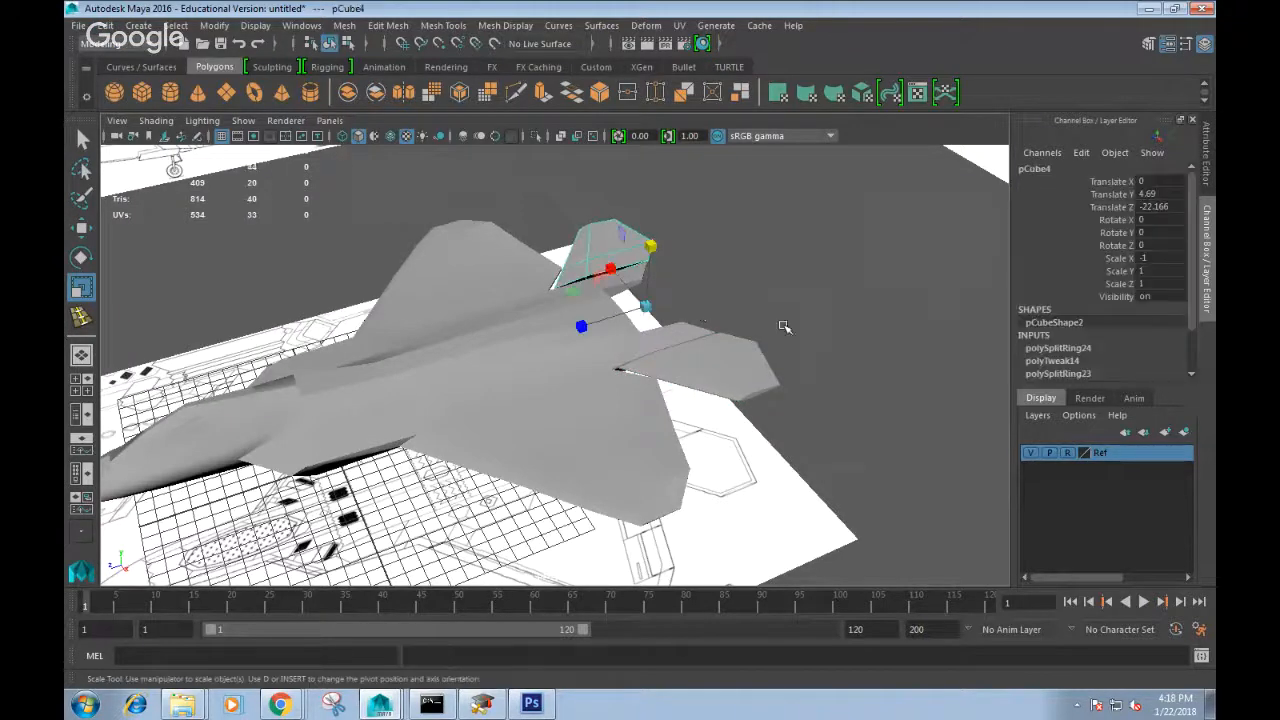
Inspect both stabilizers and how they fit beside the tail booms from several angles.
{"action": "left_click", "coordinate": [752, 365]}
{"action": "mouse_move", "coordinate": [776, 398]}
{"action": "left_mouse_down", "text": "alt"}
{"action": "mouse_move", "coordinate": [914, 337]}
{"action": "mouse_move", "coordinate": [809, 349]}
{"action": "mouse_move", "coordinate": [787, 387]}
{"action": "left_mouse_up", "text": "alt"}
{"action": "left_click", "coordinate": [787, 387]}
{"action": "left_click", "coordinate": [718, 362]}
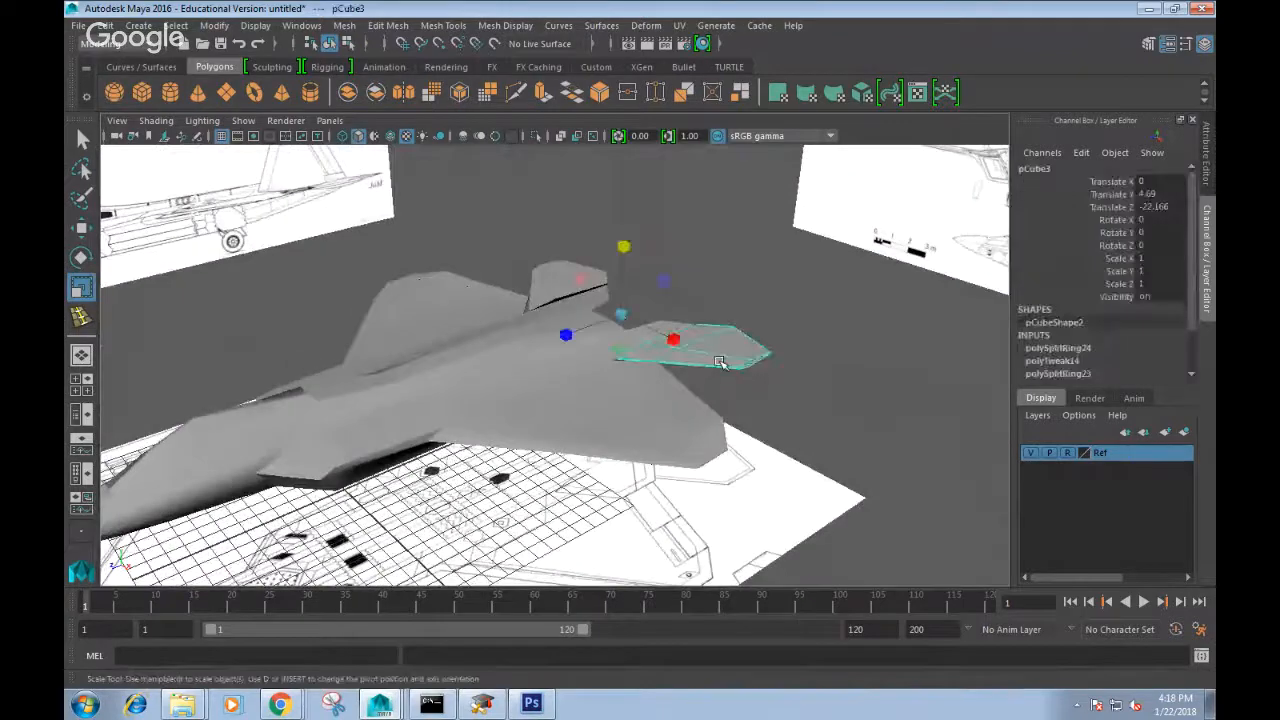
{"action": "left_click", "coordinate": [515, 372]}
{"action": "left_click_drag", "start_coordinate": [515, 372], "coordinate": [724, 232], "text": "alt"}
{"action": "left_click", "coordinate": [690, 327]}
Insert a fore-and-aft edge loop along the fuselage, running through the middle of the tail boom.
{"action": "left_click", "coordinate": [616, 436]}
{"action": "left_click_drag", "start_coordinate": [680, 387], "coordinate": [586, 449], "text": "alt"}
{"action": "right_click", "coordinate": [600, 428]}
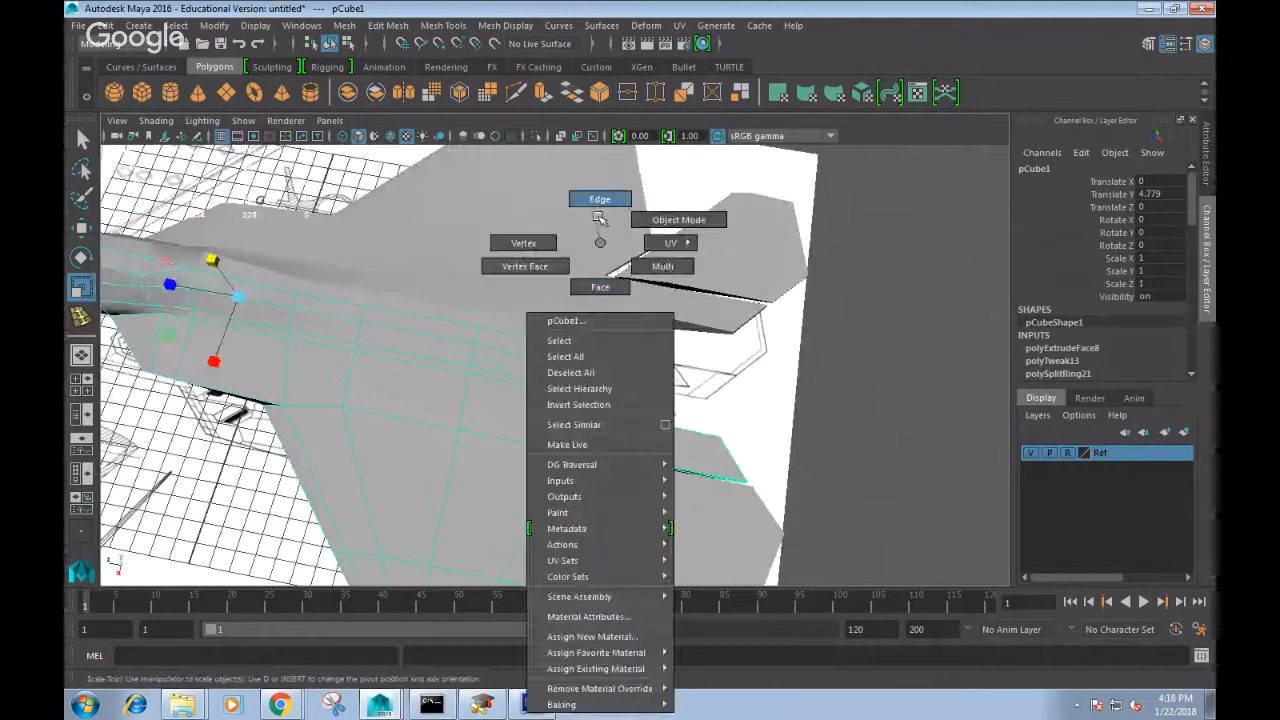
{"action": "left_click", "coordinate": [600, 199]}
{"action": "left_click", "coordinate": [586, 455]}
{"action": "right_click", "coordinate": [575, 423], "text": "shift"}
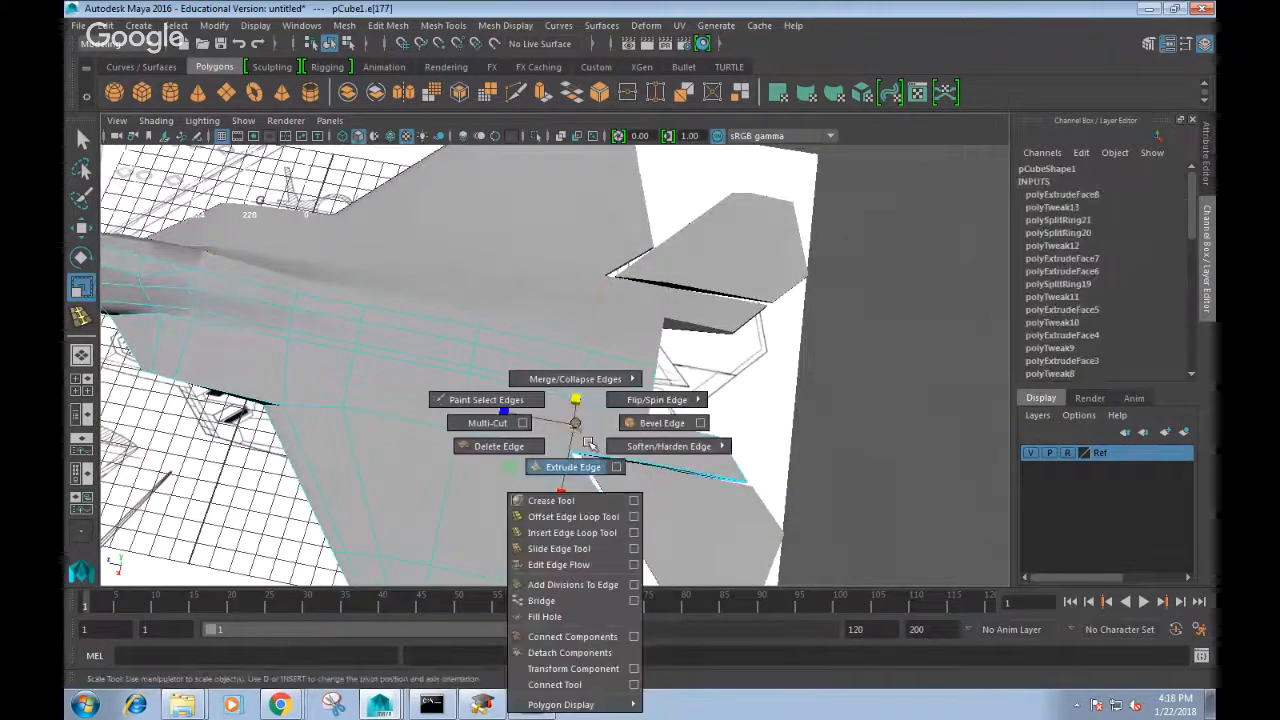
{"action": "left_click", "coordinate": [572, 532]}
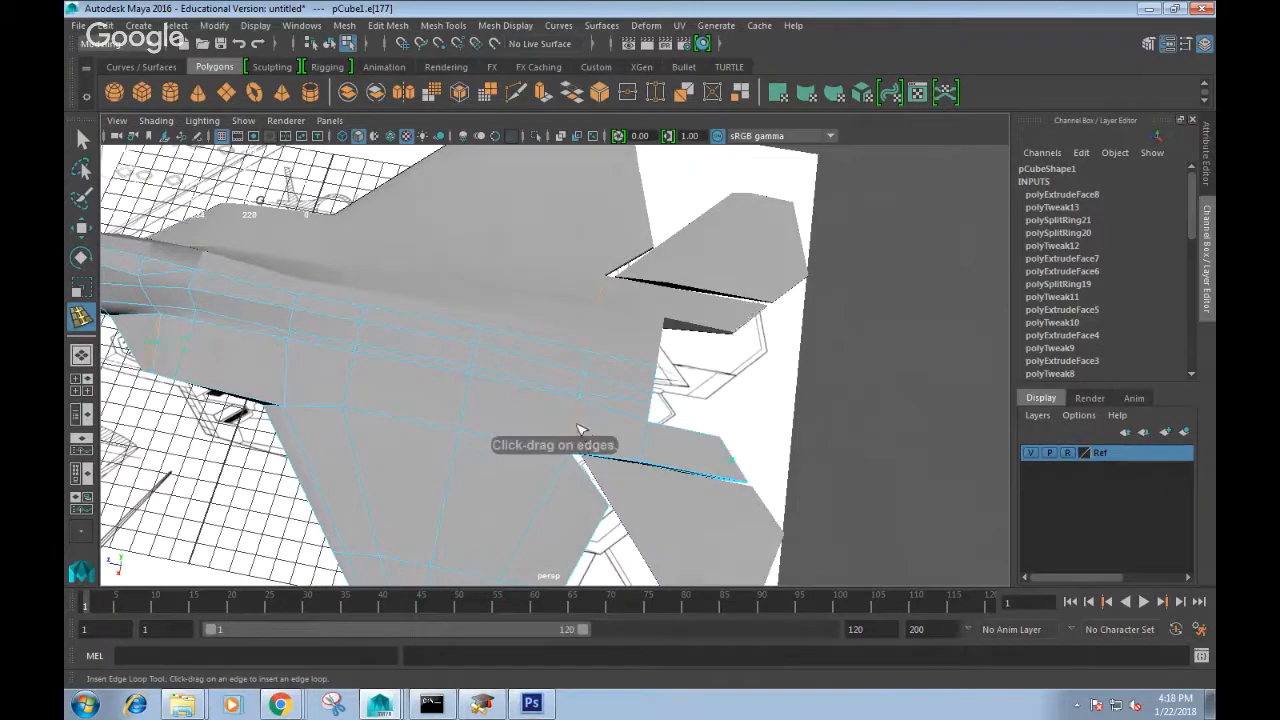
{"action": "left_click", "coordinate": [578, 432]}
Switch to the top view, bring the tail section into sight and turn on X-Ray shading there.
{"action": "left_click_drag", "start_coordinate": [577, 429], "coordinate": [555, 385], "text": "alt"}
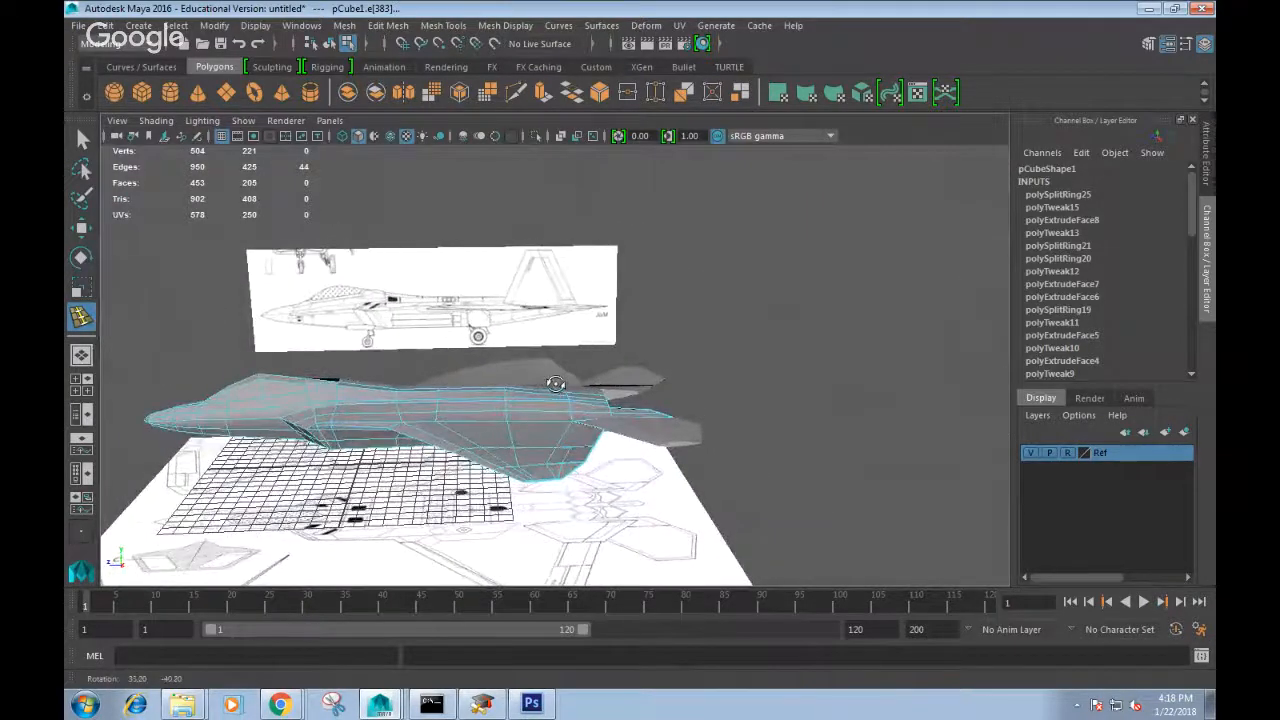
{"action": "scroll", "coordinate": [578, 414], "scroll_direction": "up", "scroll_amount": 2}
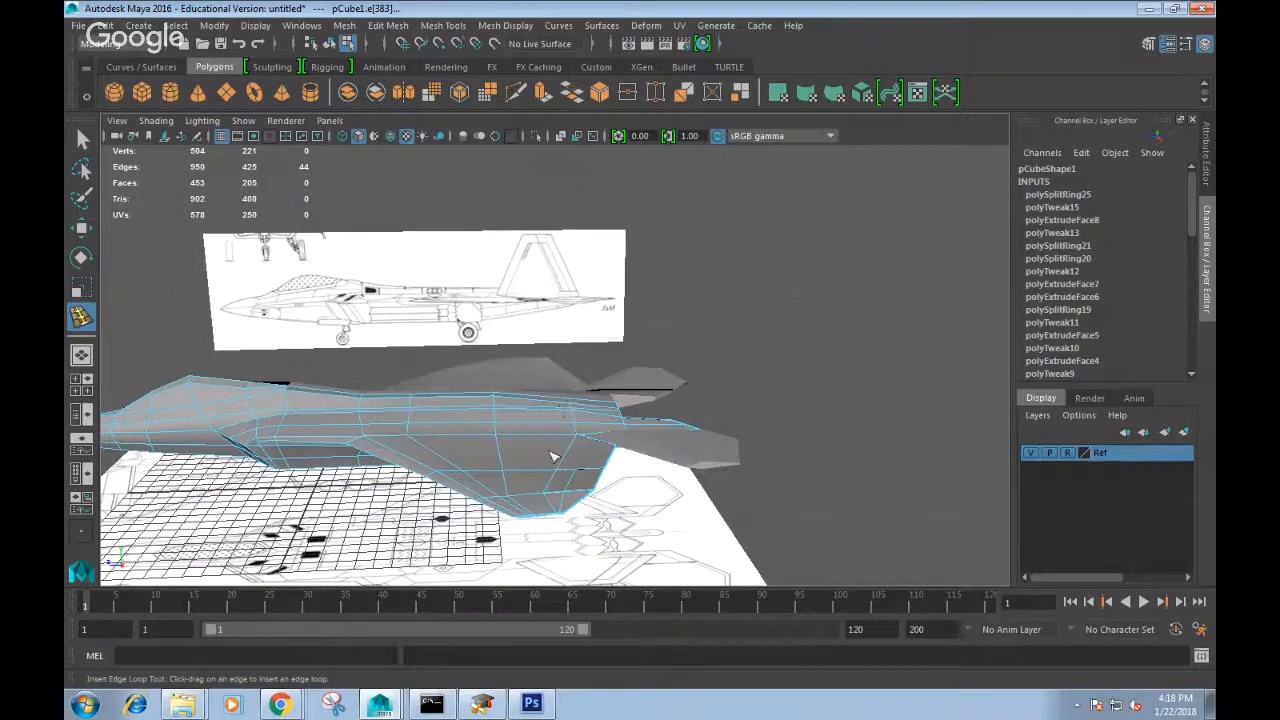
{"action": "left_click", "coordinate": [117, 121]}
{"action": "left_click", "coordinate": [591, 240]}
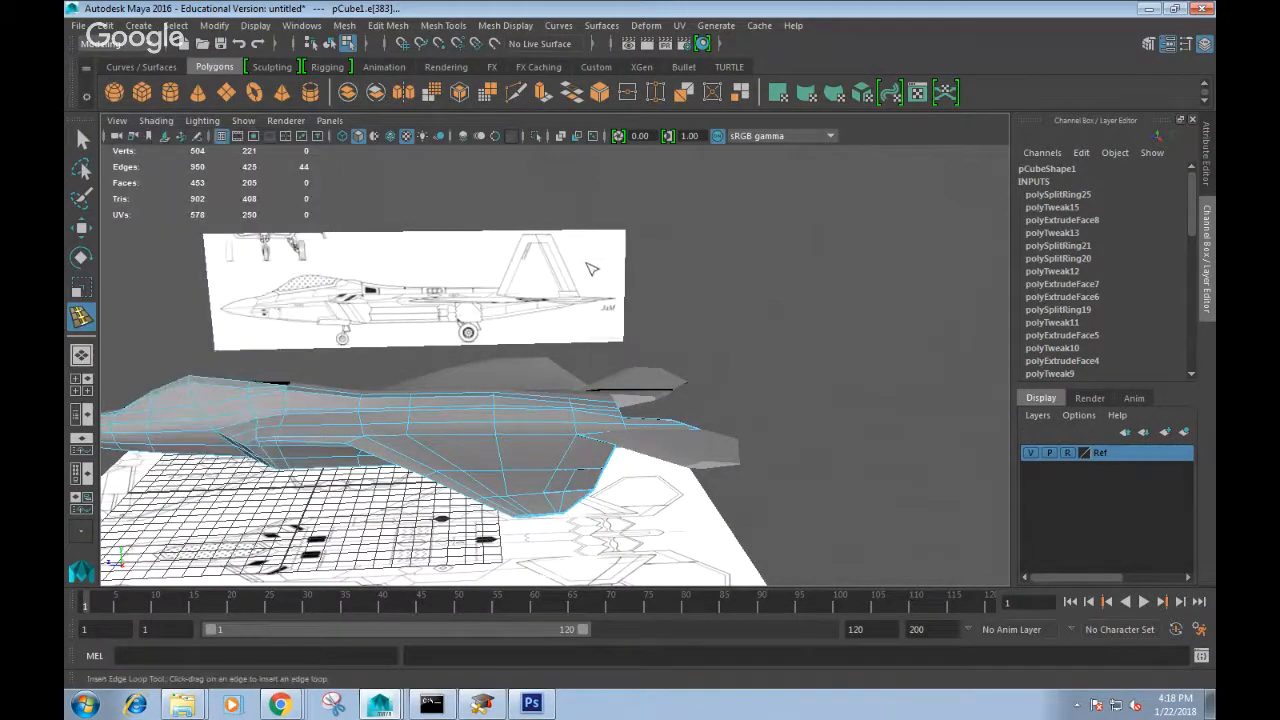
{"action": "key", "text": "q"}
{"action": "key", "text": "space"}
{"action": "left_click_drag", "start_coordinate": [578, 270], "coordinate": [509, 278]}
{"action": "scroll", "coordinate": [659, 320], "scroll_direction": "down", "scroll_amount": 2}
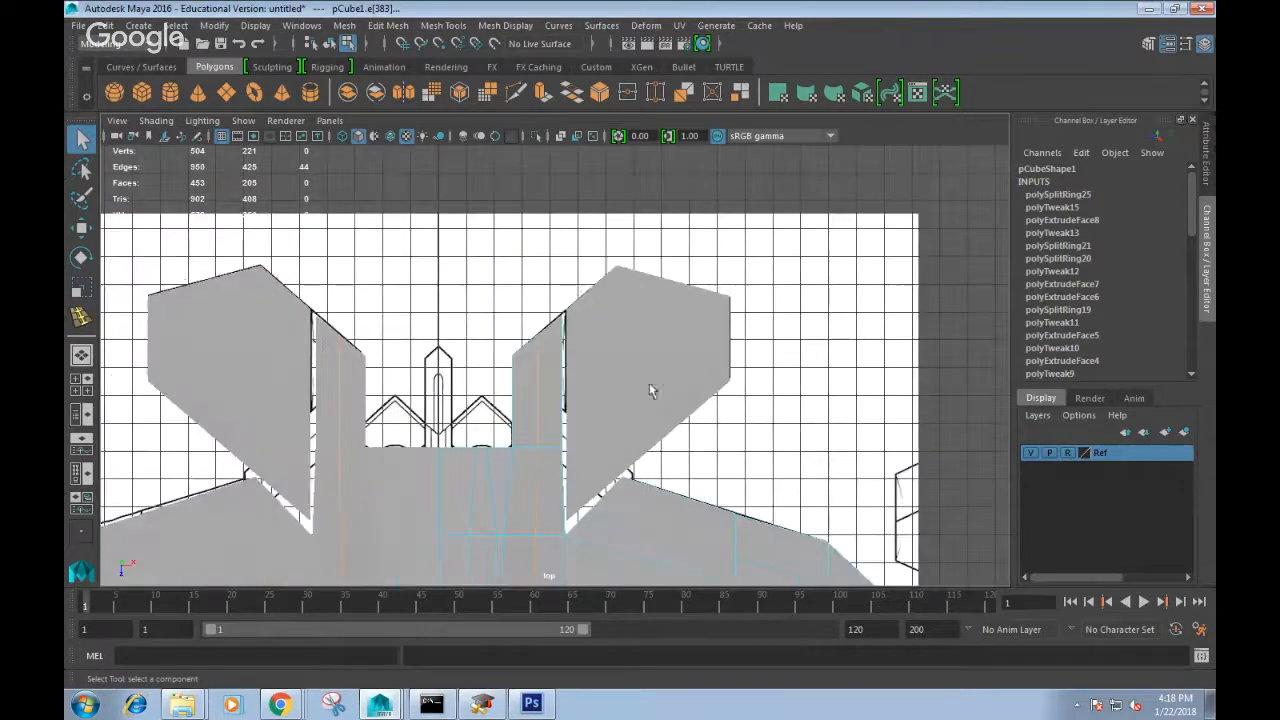
{"action": "middle_click_drag", "start_coordinate": [649, 385], "coordinate": [671, 246], "text": "alt"}
{"action": "left_click", "coordinate": [117, 121]}
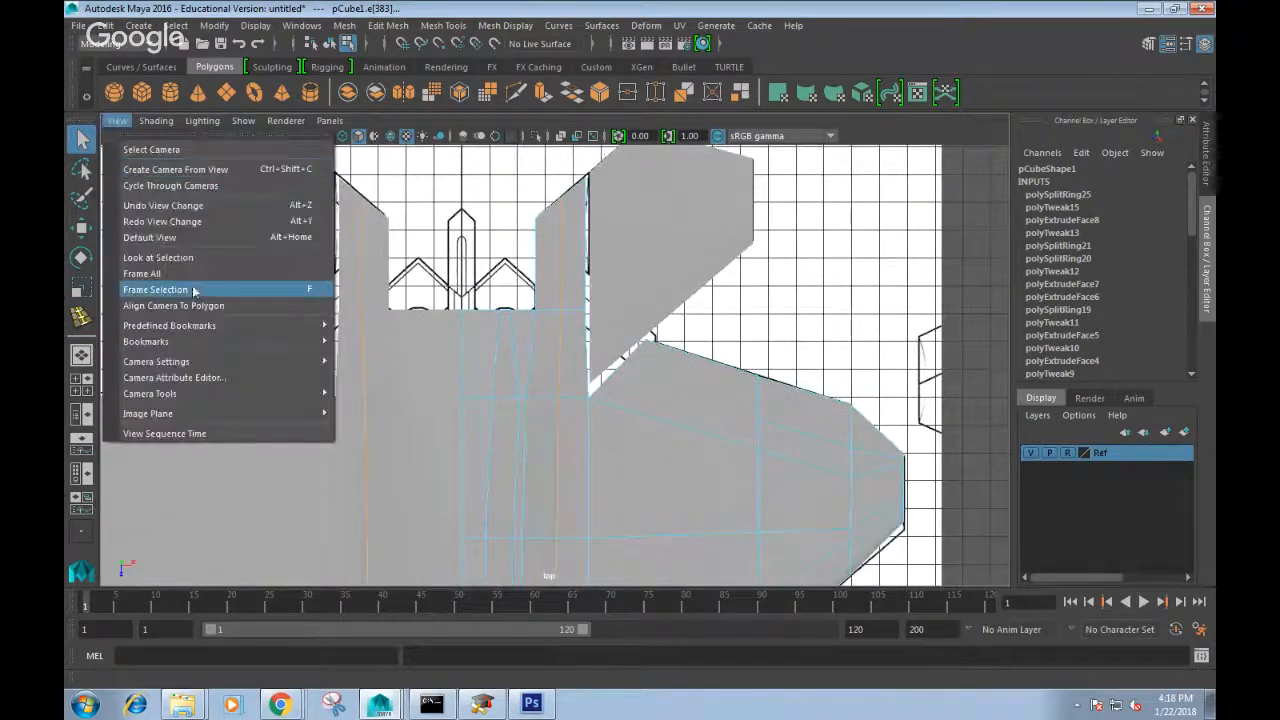
{"action": "mouse_move", "coordinate": [155, 123]}
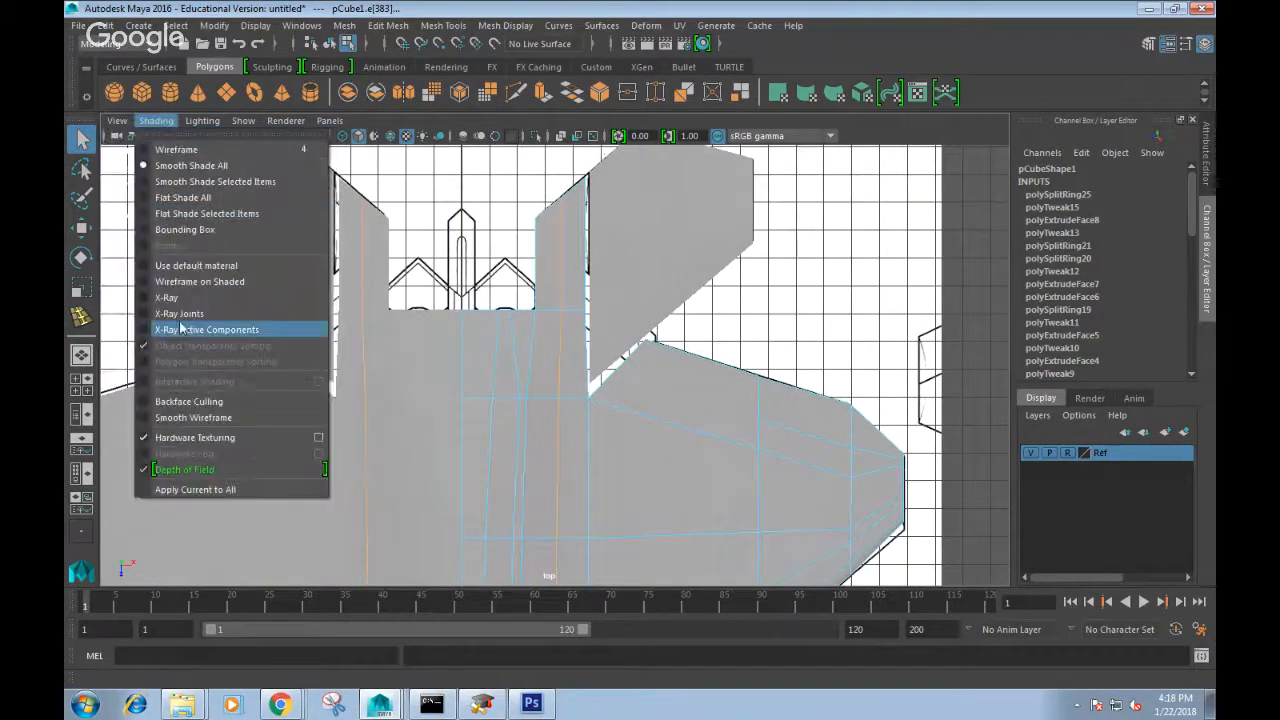
{"action": "left_click", "coordinate": [166, 297]}
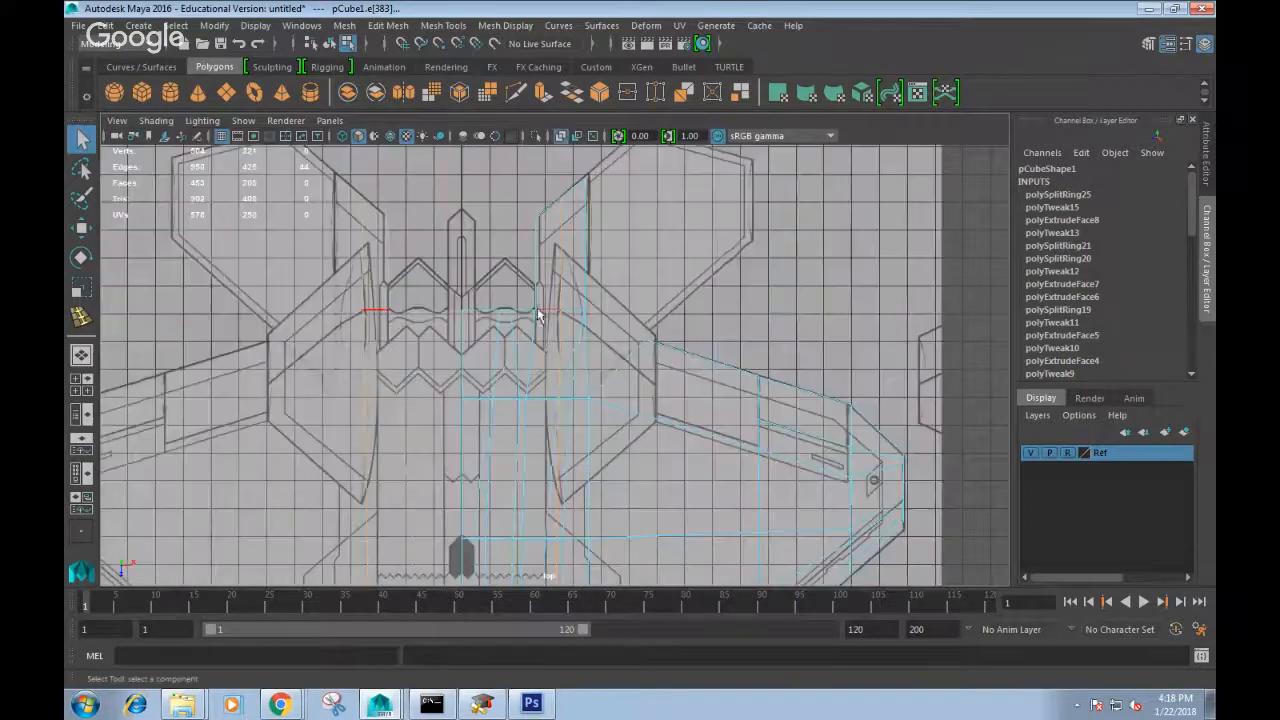
{"action": "middle_click_drag", "start_coordinate": [537, 307], "coordinate": [569, 261], "text": "alt"}
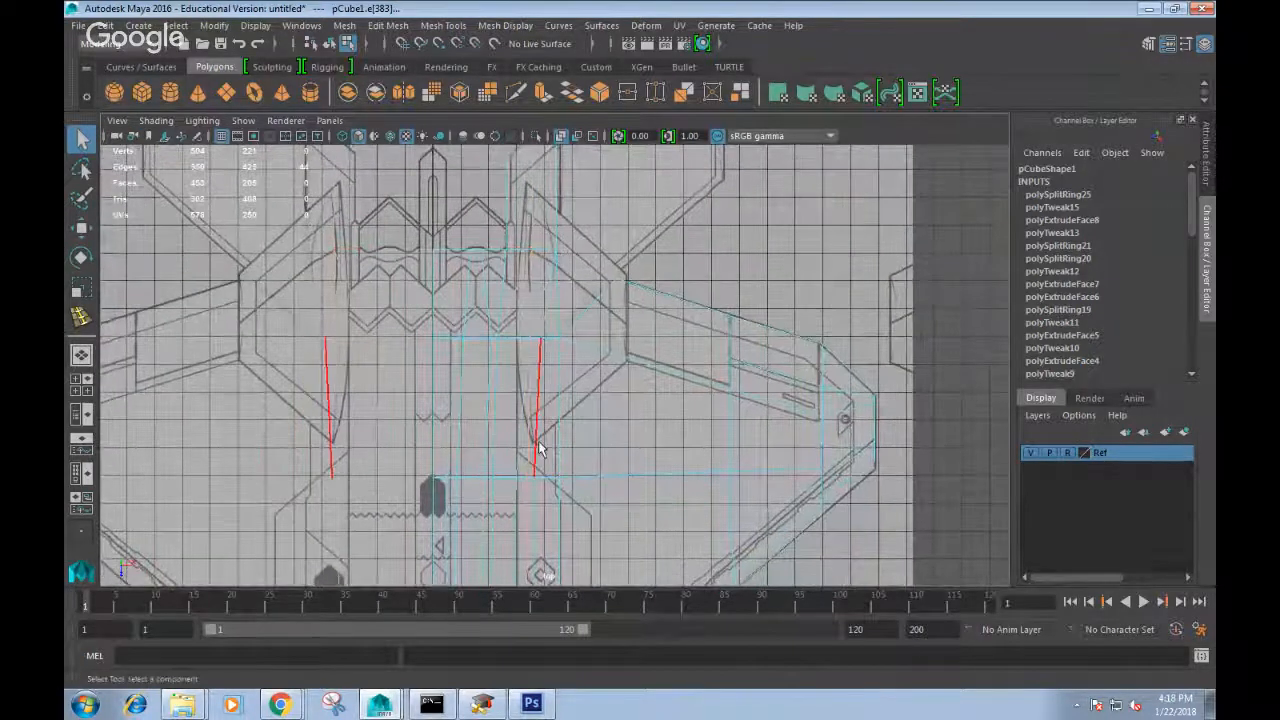
Insert an edge loop across the tail boom, straighten it along Z and align it with the vertical tail outline's rear tip.
{"action": "left_click", "coordinate": [532, 182]}
{"action": "right_click", "coordinate": [533, 184], "text": "shift"}
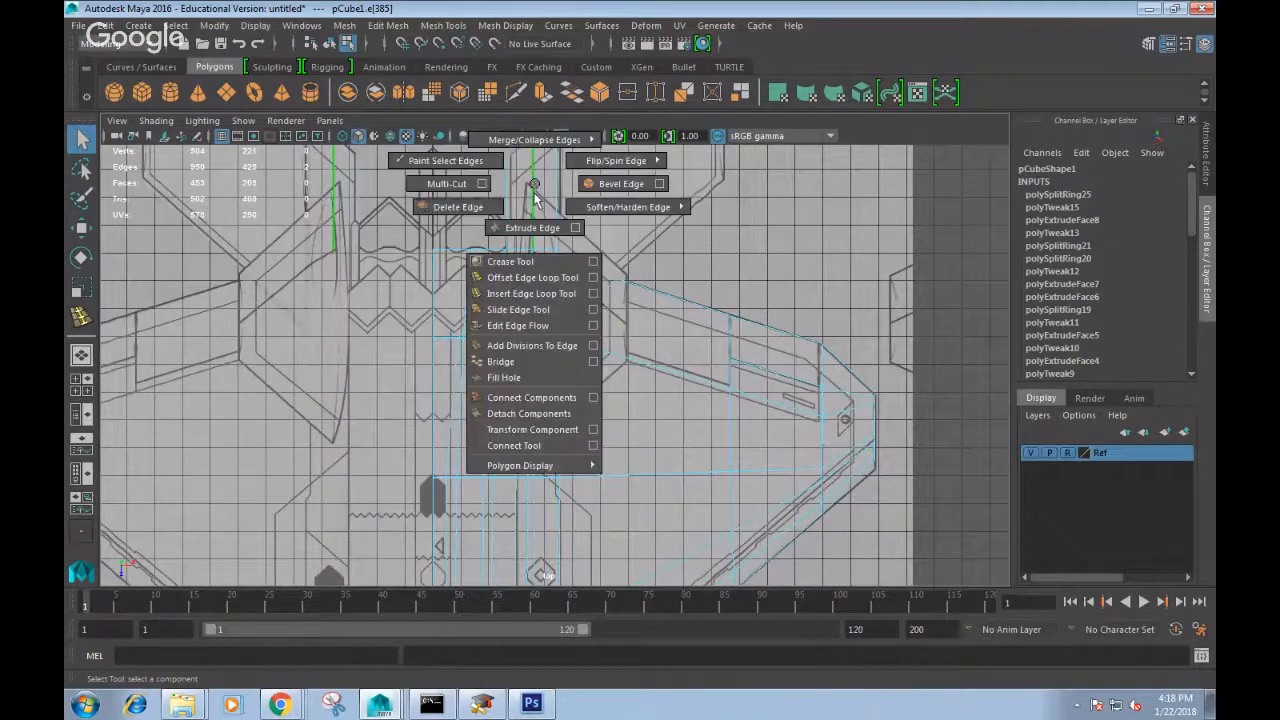
{"action": "left_click", "coordinate": [531, 293]}
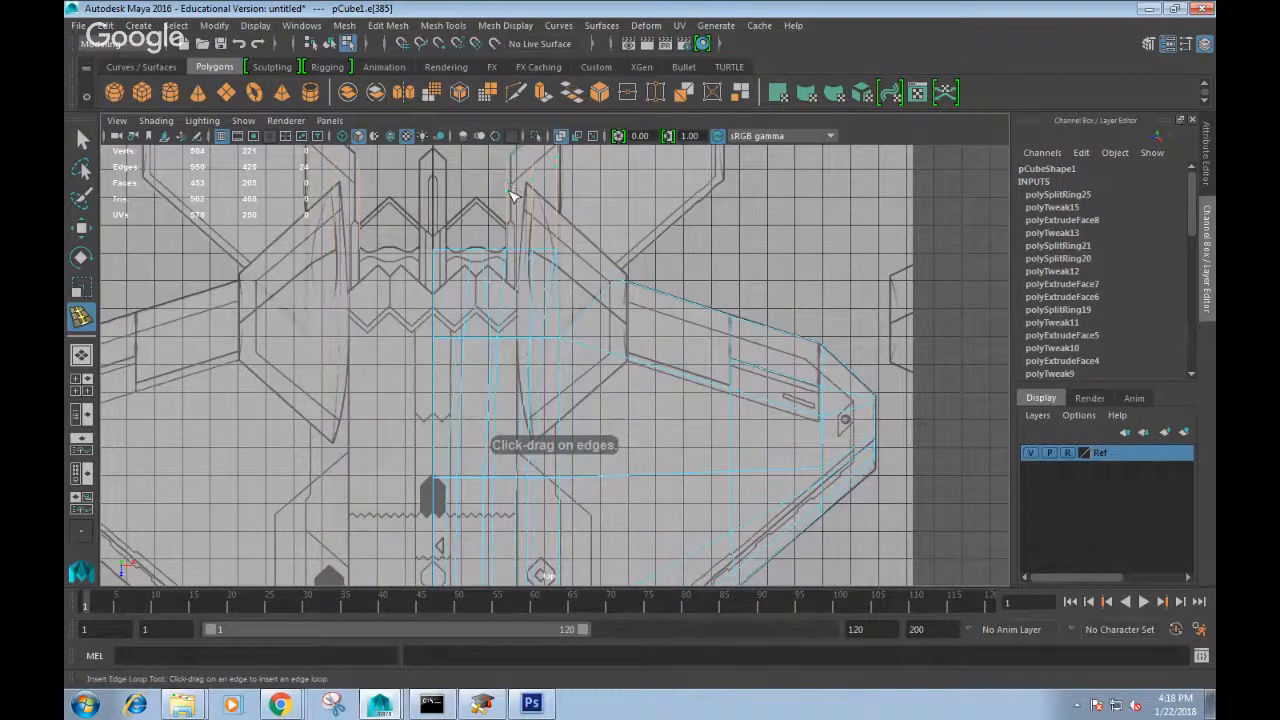
{"action": "left_click", "coordinate": [512, 192]}
{"action": "key", "text": "r"}
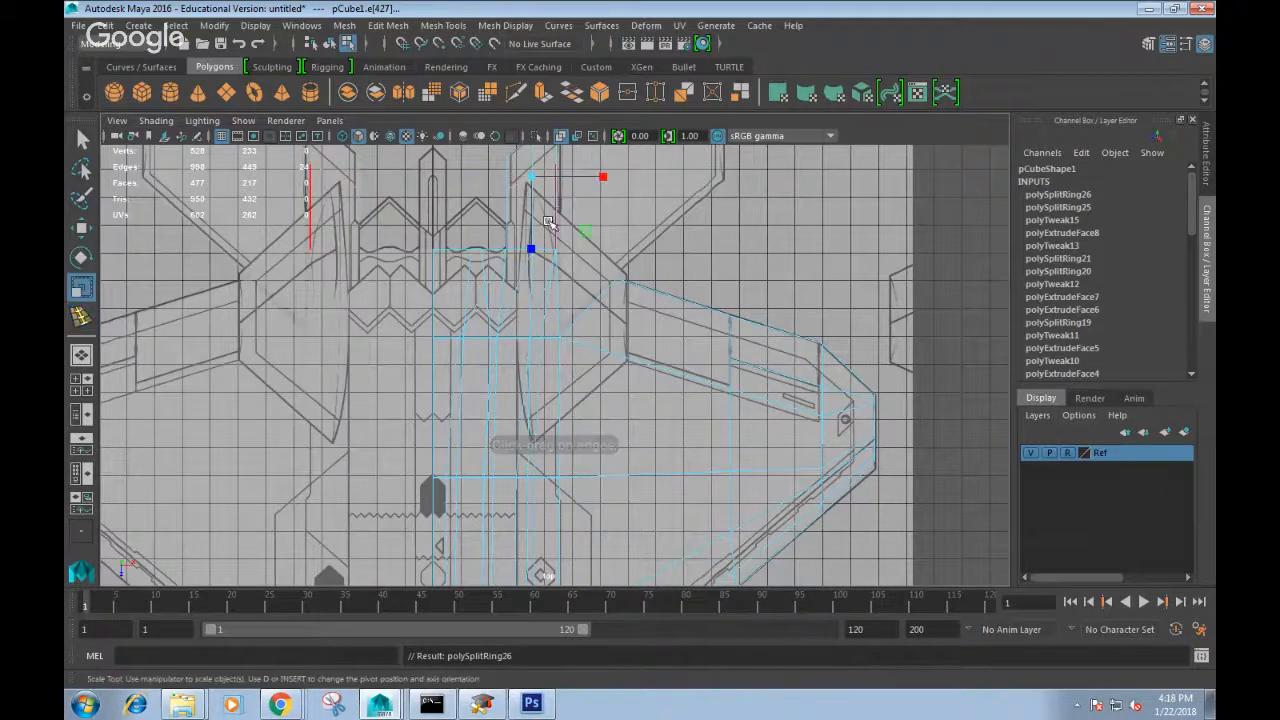
{"action": "left_click_drag", "start_coordinate": [539, 251], "coordinate": [535, 214]}
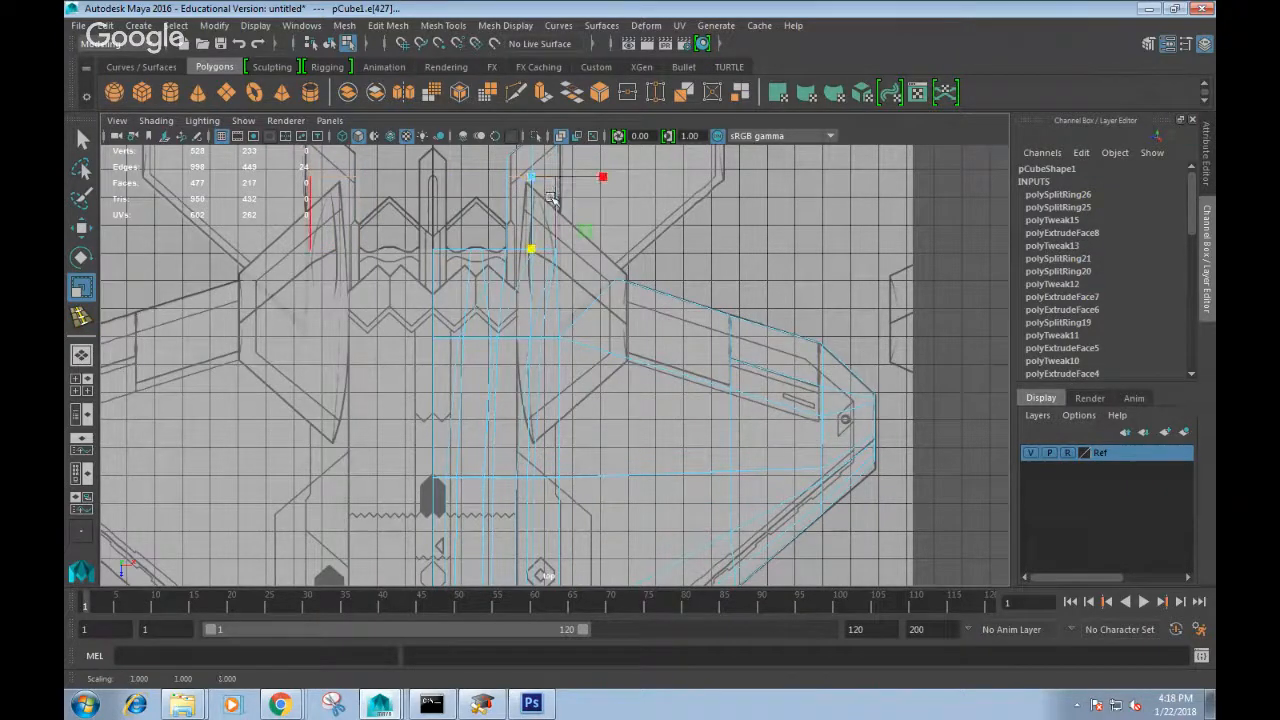
{"action": "key", "text": "w"}
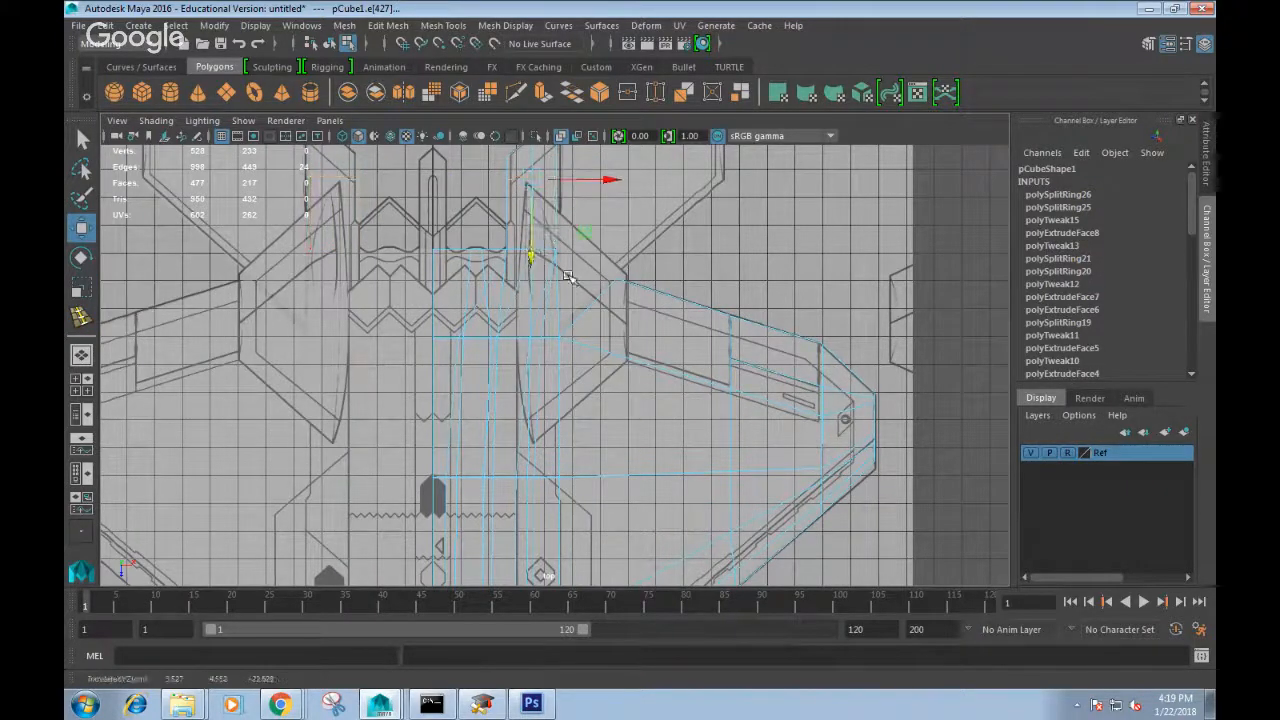
Insert an edge loop across the fuselage and wing, level with the front tip of the vertical tail outline.
{"action": "middle_click_drag", "start_coordinate": [566, 275], "coordinate": [567, 264], "text": "alt"}
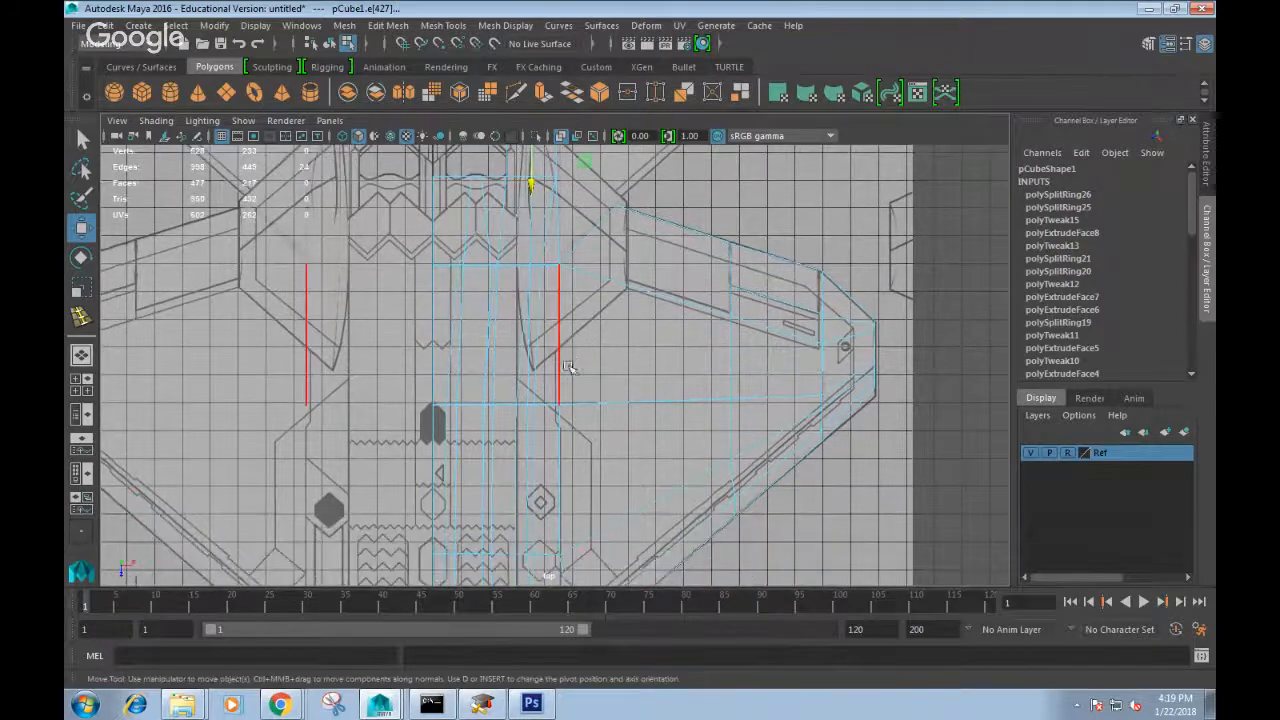
{"action": "key", "text": "i"}
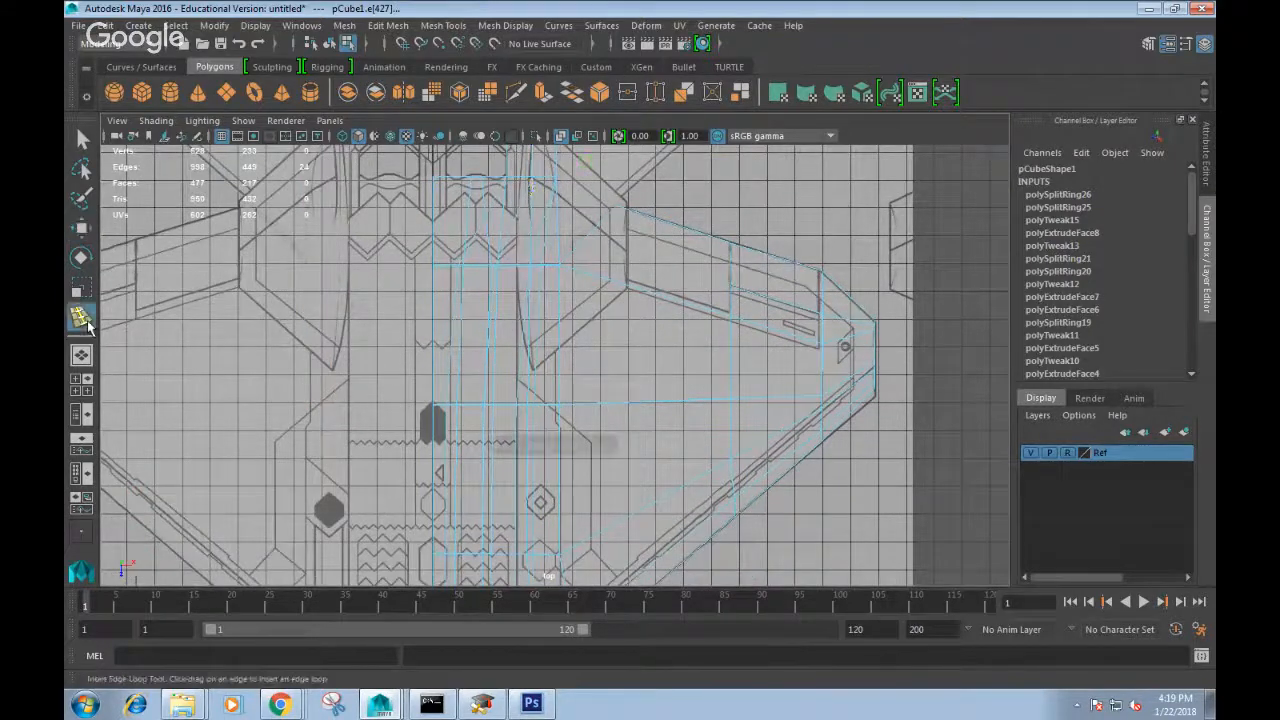
{"action": "left_click", "coordinate": [562, 375]}
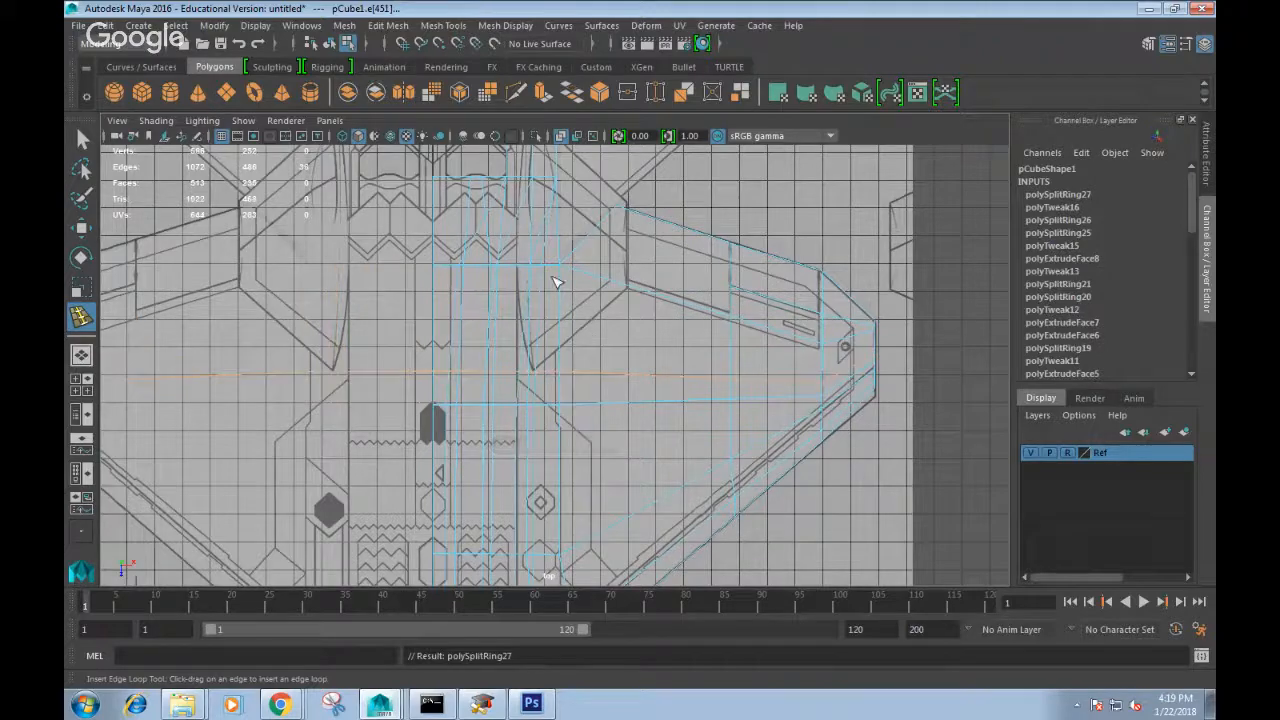
Select the two-wide strip of top faces along the tail boom where the vertical tail attaches.
{"action": "key", "text": "space"}
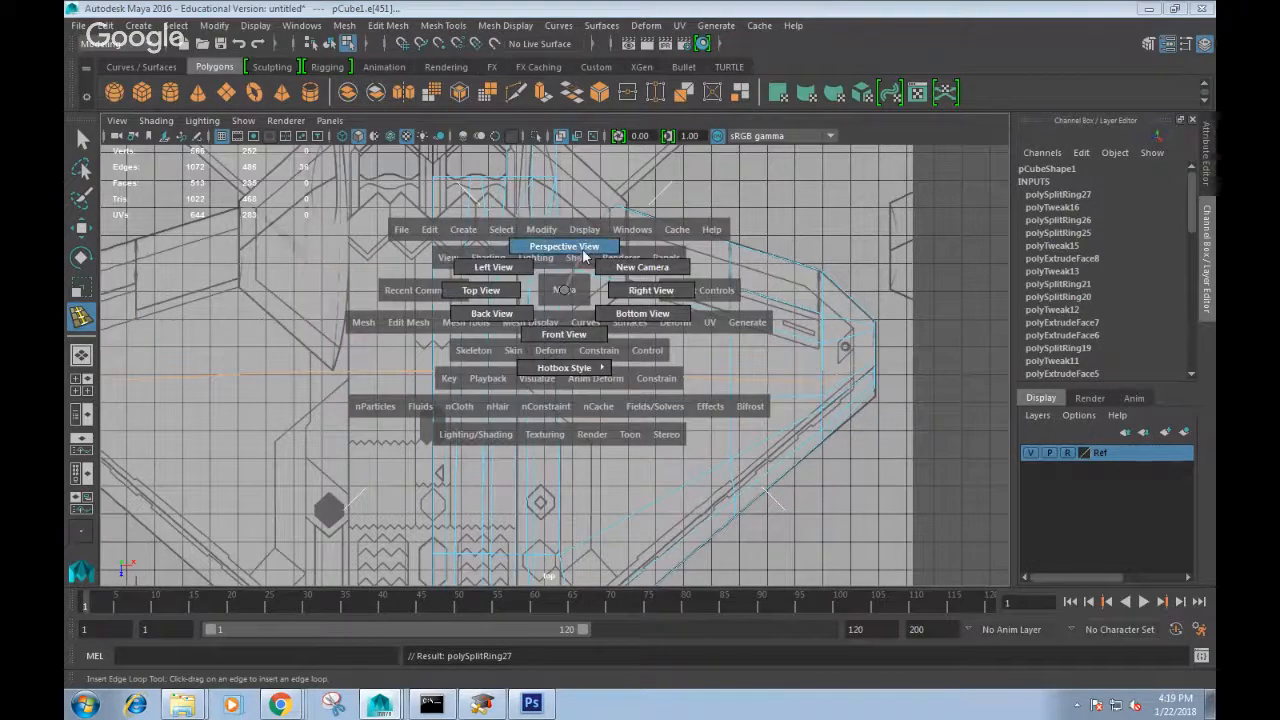
{"action": "left_click", "coordinate": [585, 256]}
{"action": "left_click_drag", "start_coordinate": [585, 256], "coordinate": [737, 343], "text": "alt"}
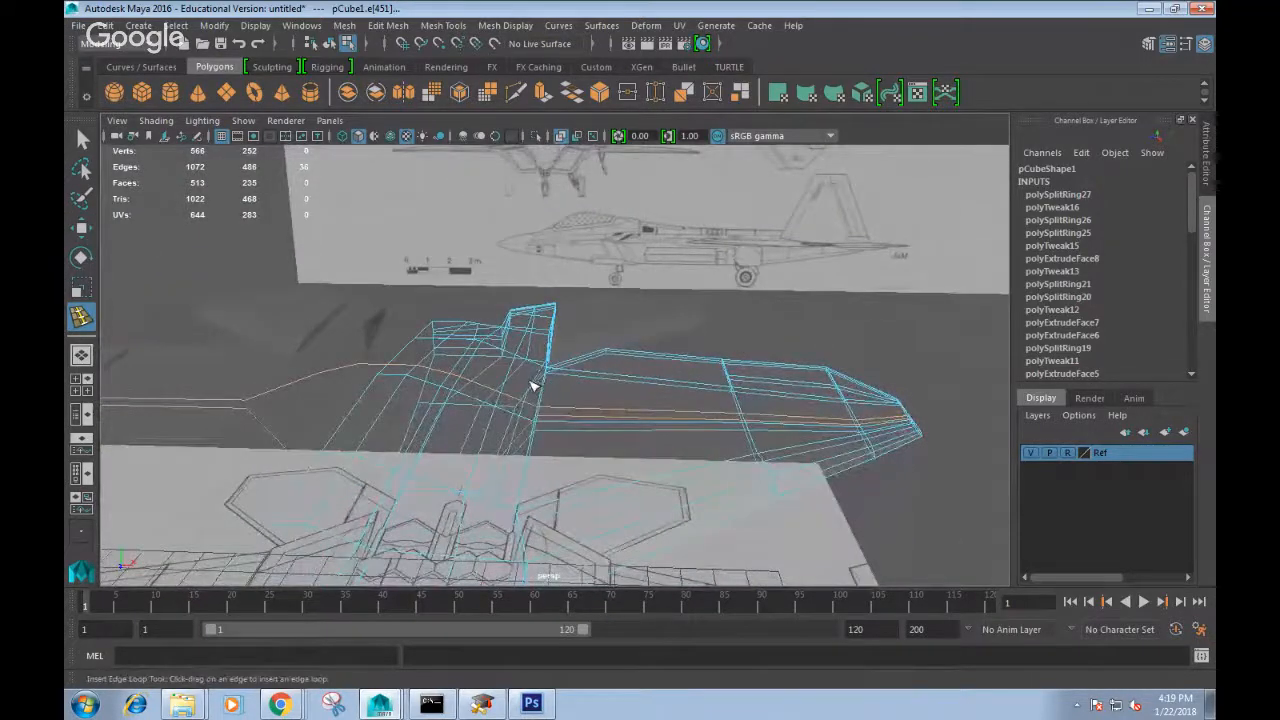
{"action": "left_click_drag", "start_coordinate": [533, 385], "coordinate": [509, 371], "text": "alt"}
{"action": "key", "text": "q"}
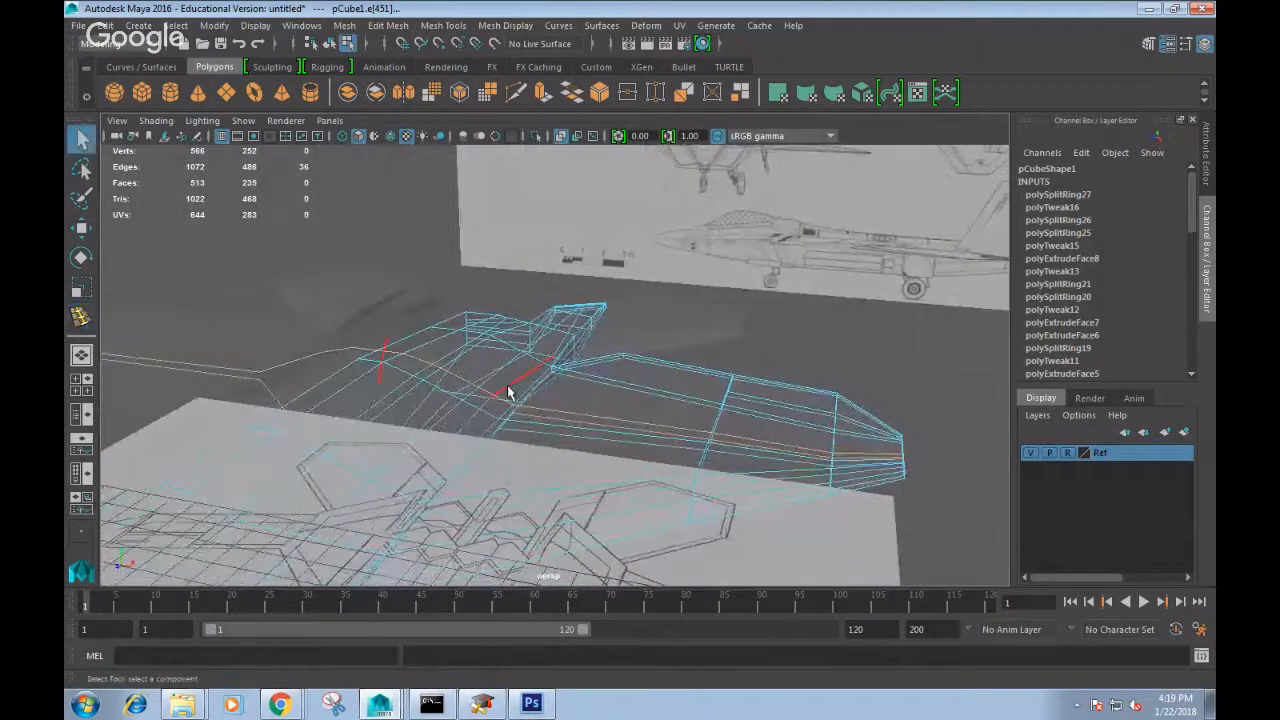
{"action": "right_click_drag", "start_coordinate": [508, 252], "coordinate": [508, 288]}
{"action": "left_click", "coordinate": [486, 358]}
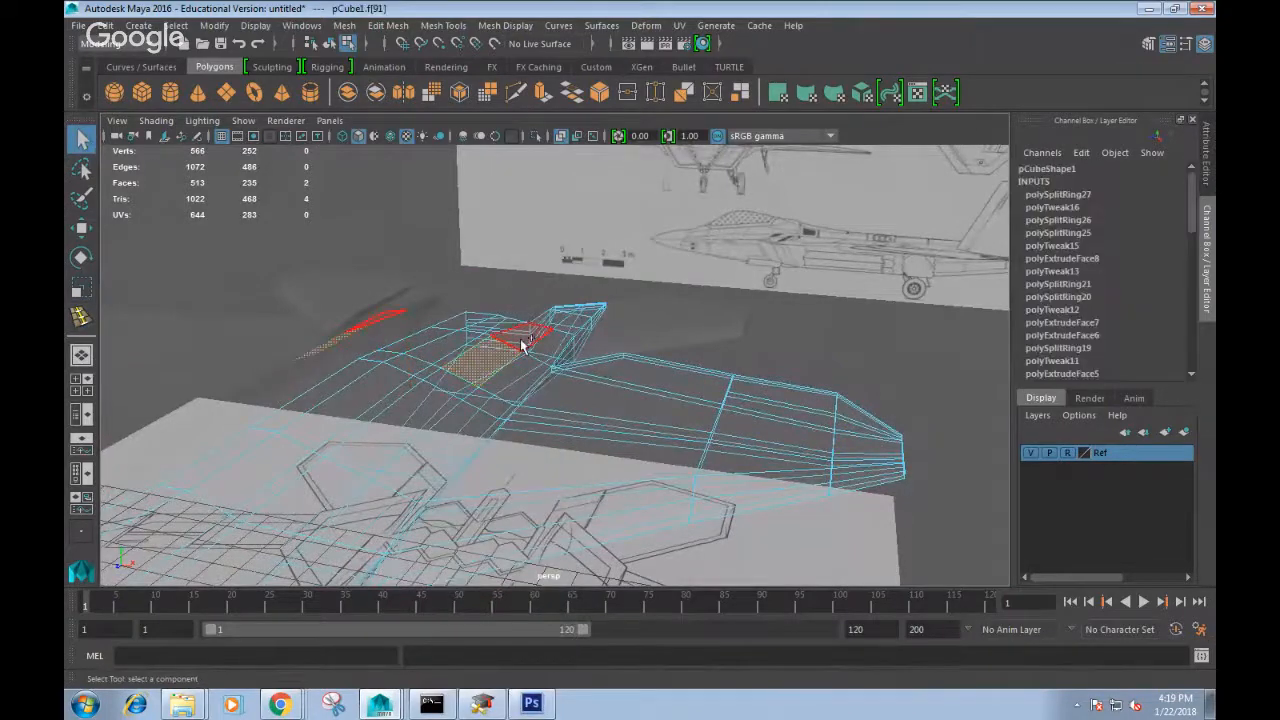
{"action": "left_click_drag", "start_coordinate": [577, 363], "coordinate": [615, 408], "text": "alt"}
{"action": "key", "text": "space"}
{"action": "left_click", "coordinate": [555, 410]}
{"action": "scroll", "coordinate": [580, 420], "scroll_direction": "up", "scroll_amount": 5}
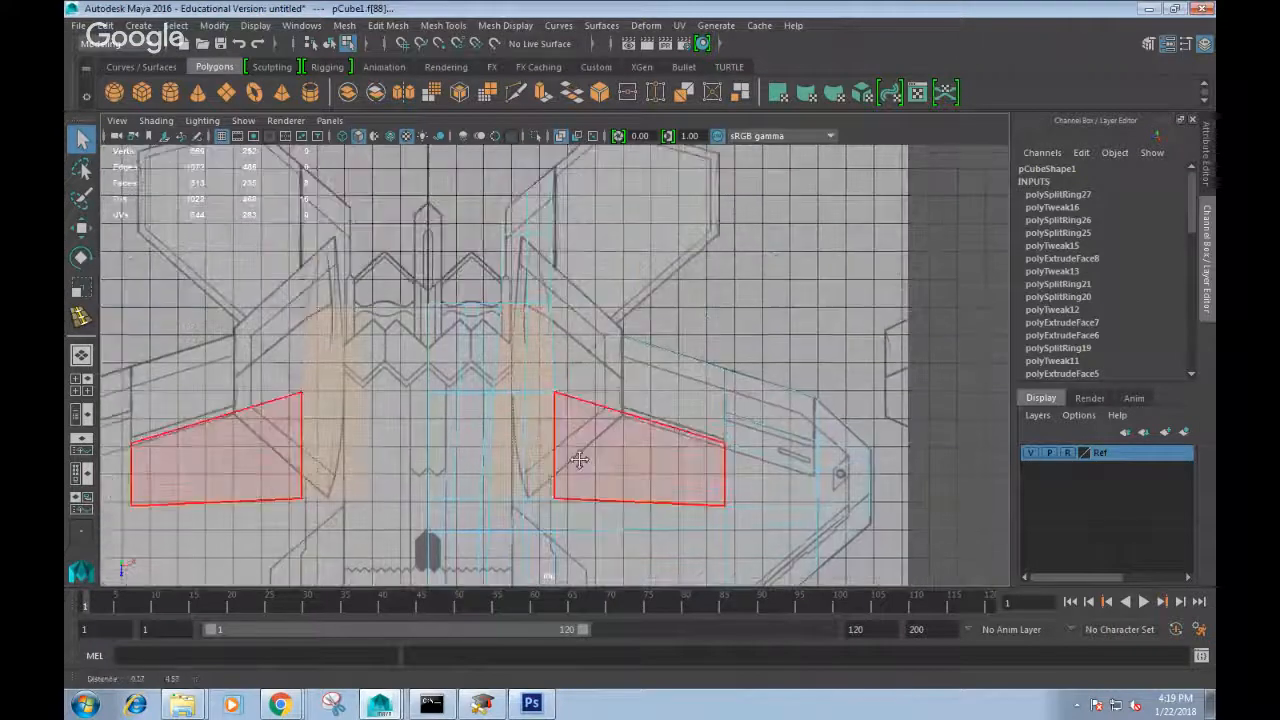
{"action": "left_click", "coordinate": [525, 302], "text": "shift"}
{"action": "left_click", "coordinate": [540, 284], "text": "shift"}
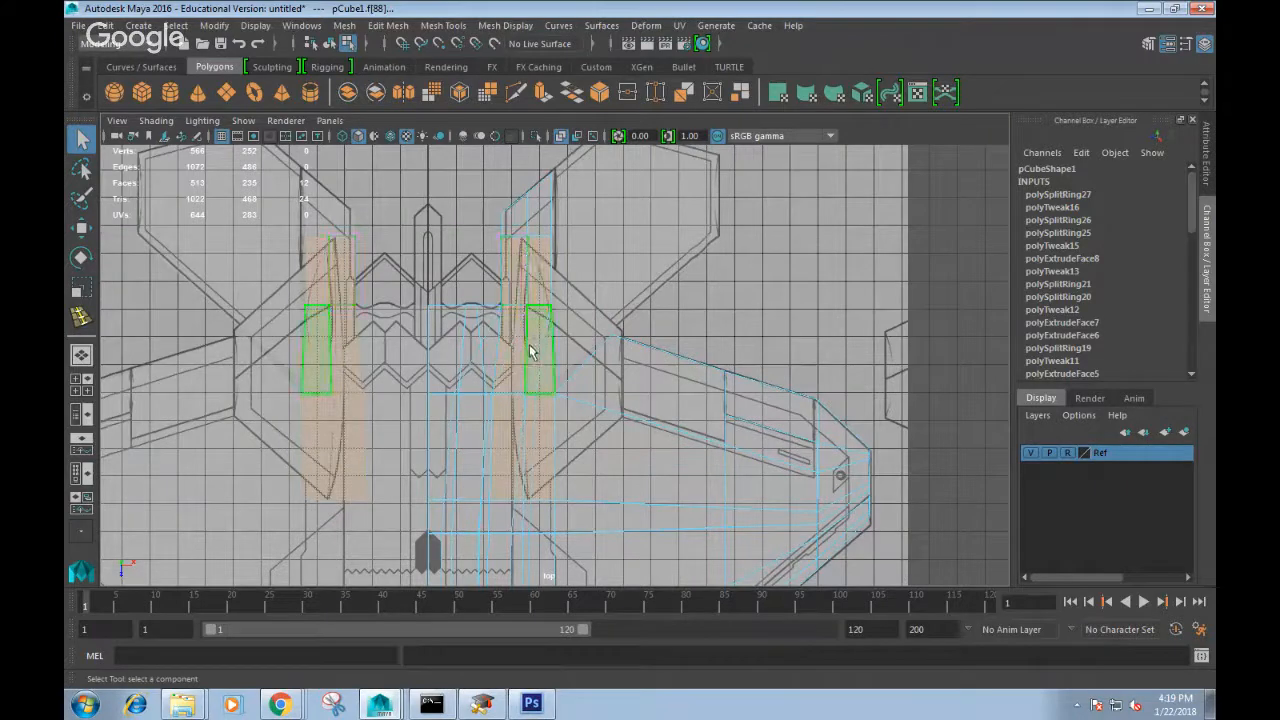
Extrude the selected tail boom faces with local Z translate 0.135, flatten them along Y and narrow them to Scale X 0.212.
{"action": "key", "text": "space"}
{"action": "left_click_drag", "start_coordinate": [548, 363], "coordinate": [558, 325]}
{"action": "left_click_drag", "start_coordinate": [558, 325], "coordinate": [548, 286], "text": "alt"}
{"action": "right_click_drag", "start_coordinate": [553, 344], "coordinate": [545, 380], "text": "shift"}
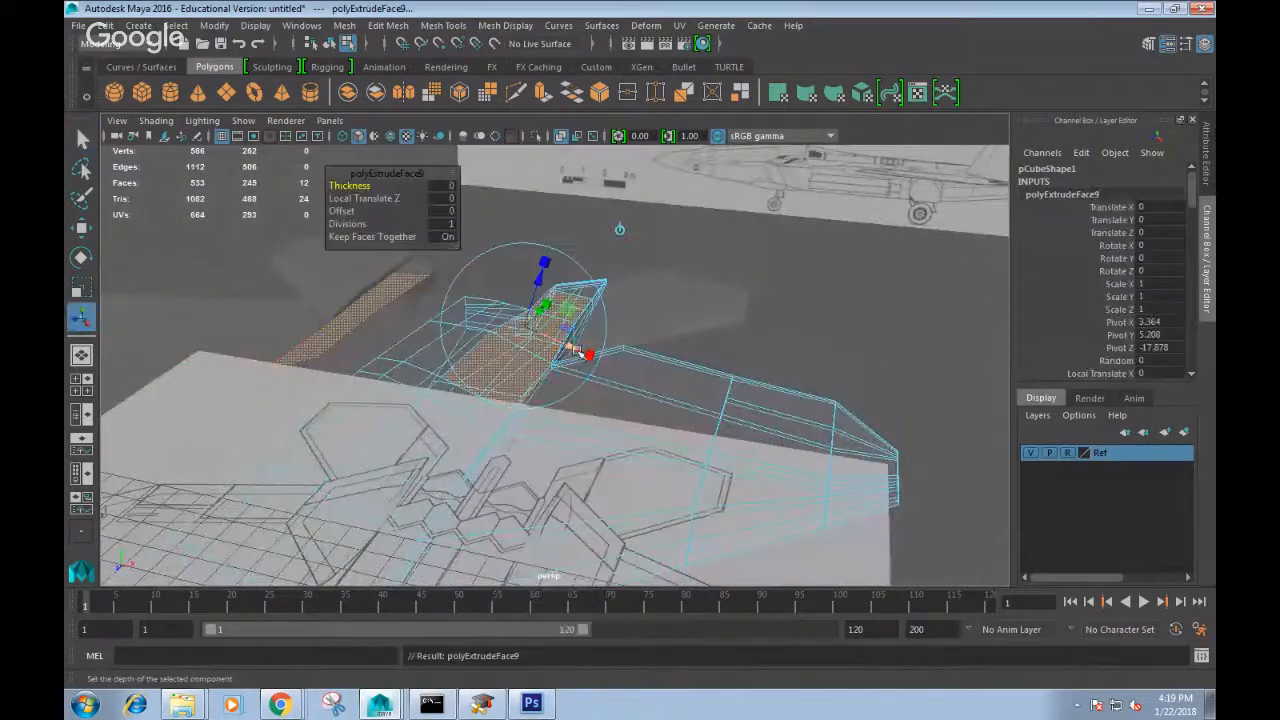
{"action": "left_click_drag", "start_coordinate": [539, 283], "coordinate": [540, 343]}
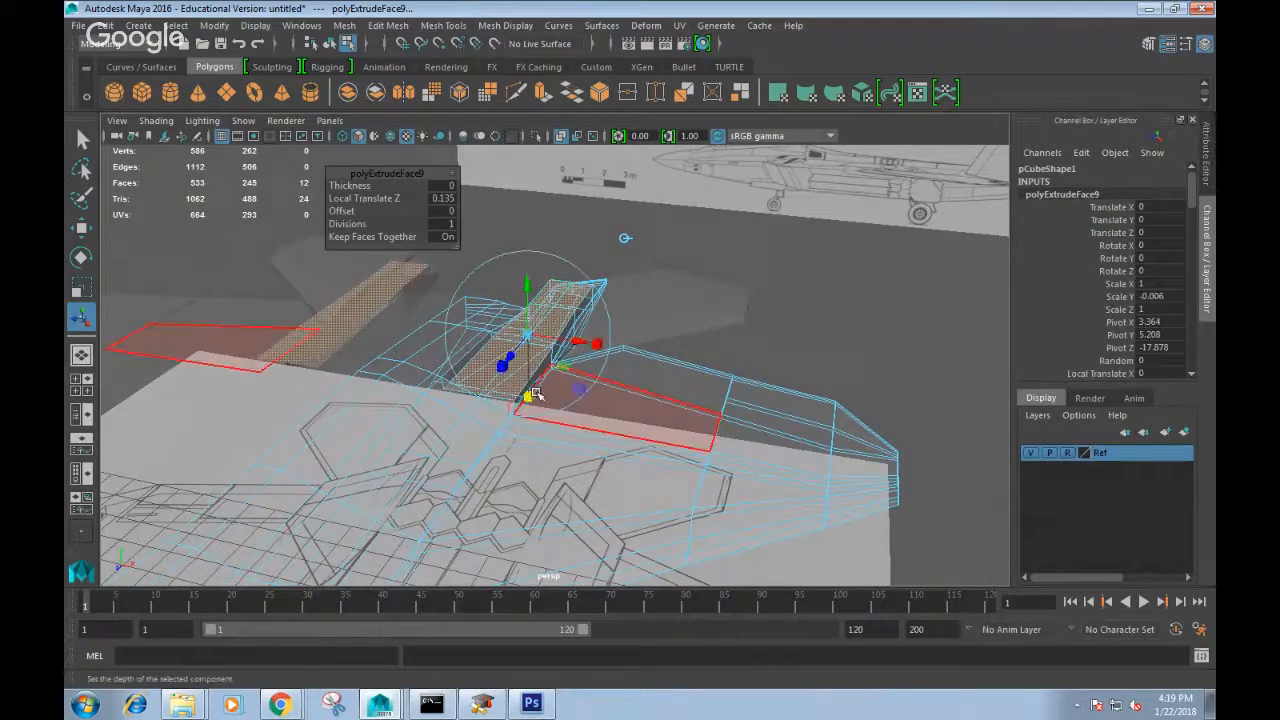
{"action": "left_click_drag", "start_coordinate": [527, 396], "coordinate": [530, 383]}
{"action": "left_click_drag", "start_coordinate": [597, 345], "coordinate": [569, 341]}
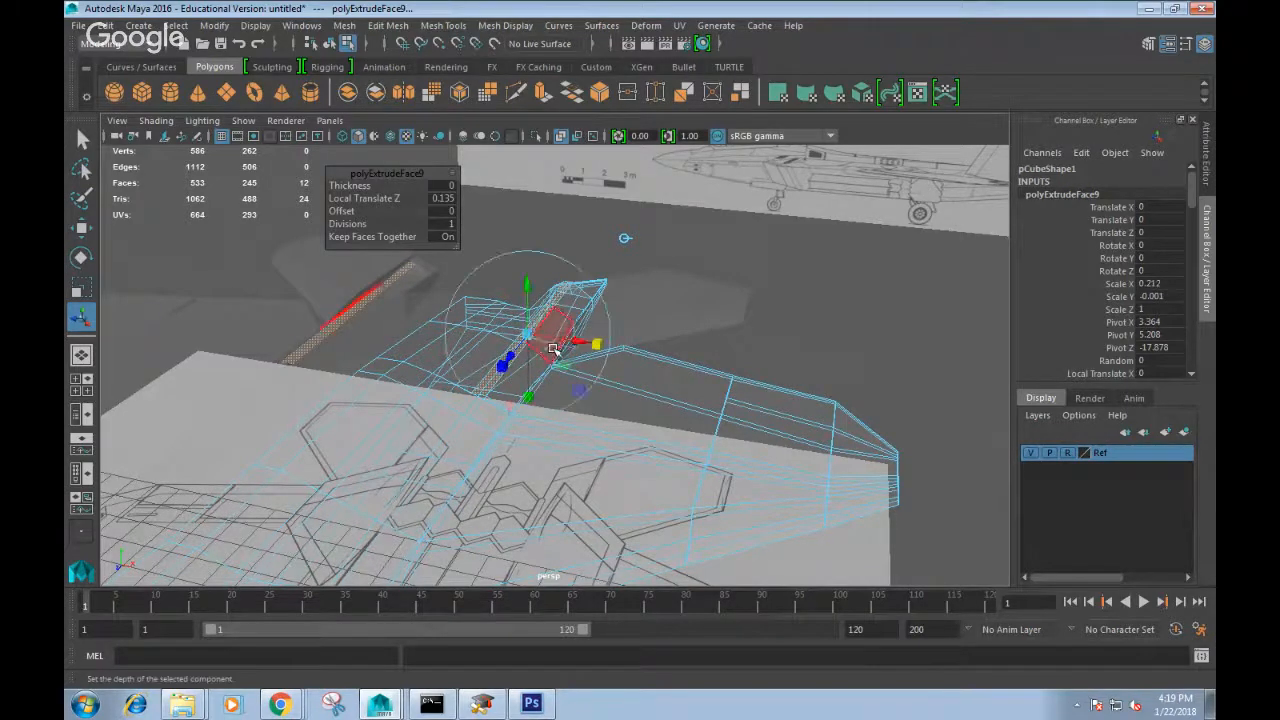
Compare the narrowed strip's vertices with the vertical tail outline in the top view.
{"action": "key", "text": "space"}
{"action": "left_click_drag", "start_coordinate": [519, 378], "coordinate": [504, 357]}
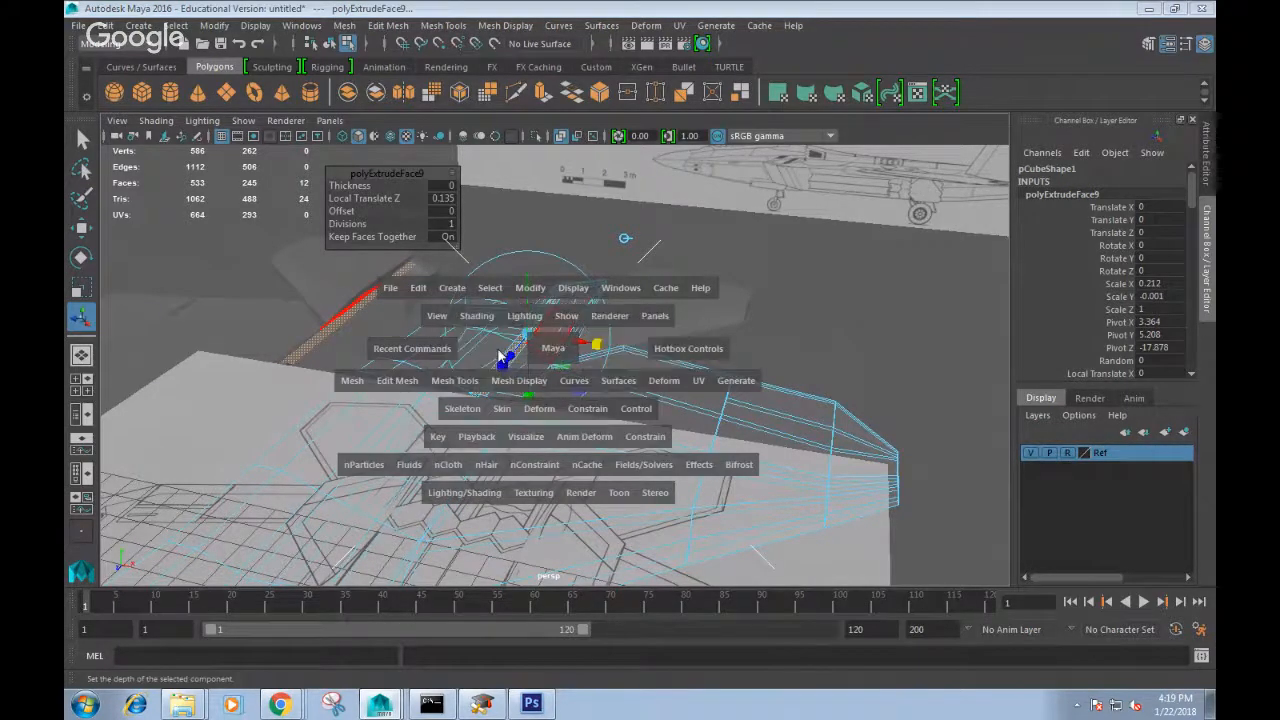
{"action": "right_click_drag", "start_coordinate": [588, 394], "coordinate": [573, 430], "text": "alt"}
{"action": "middle_click_drag", "start_coordinate": [573, 430], "coordinate": [576, 296], "text": "alt"}
{"action": "right_click_drag", "start_coordinate": [549, 382], "coordinate": [543, 429], "text": "alt"}
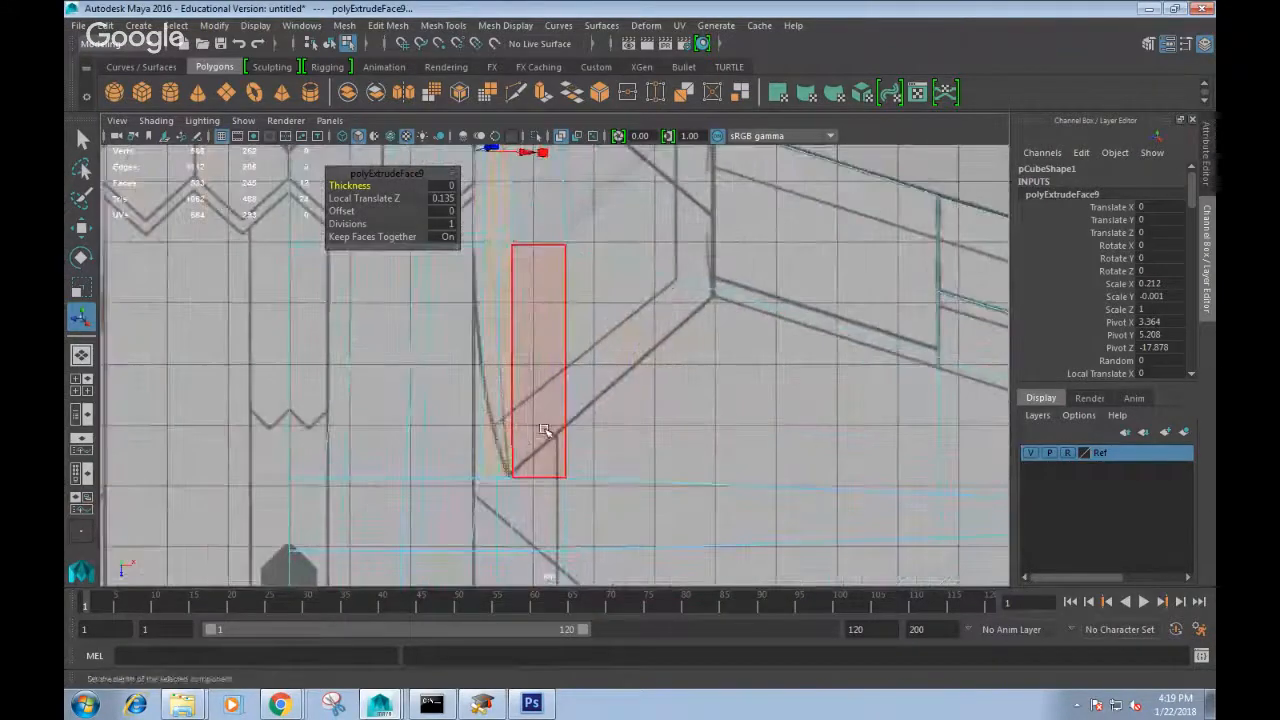
{"action": "middle_click_drag", "start_coordinate": [520, 434], "coordinate": [560, 386], "text": "alt"}
{"action": "right_click", "coordinate": [541, 405]}
{"action": "left_click", "coordinate": [541, 287]}
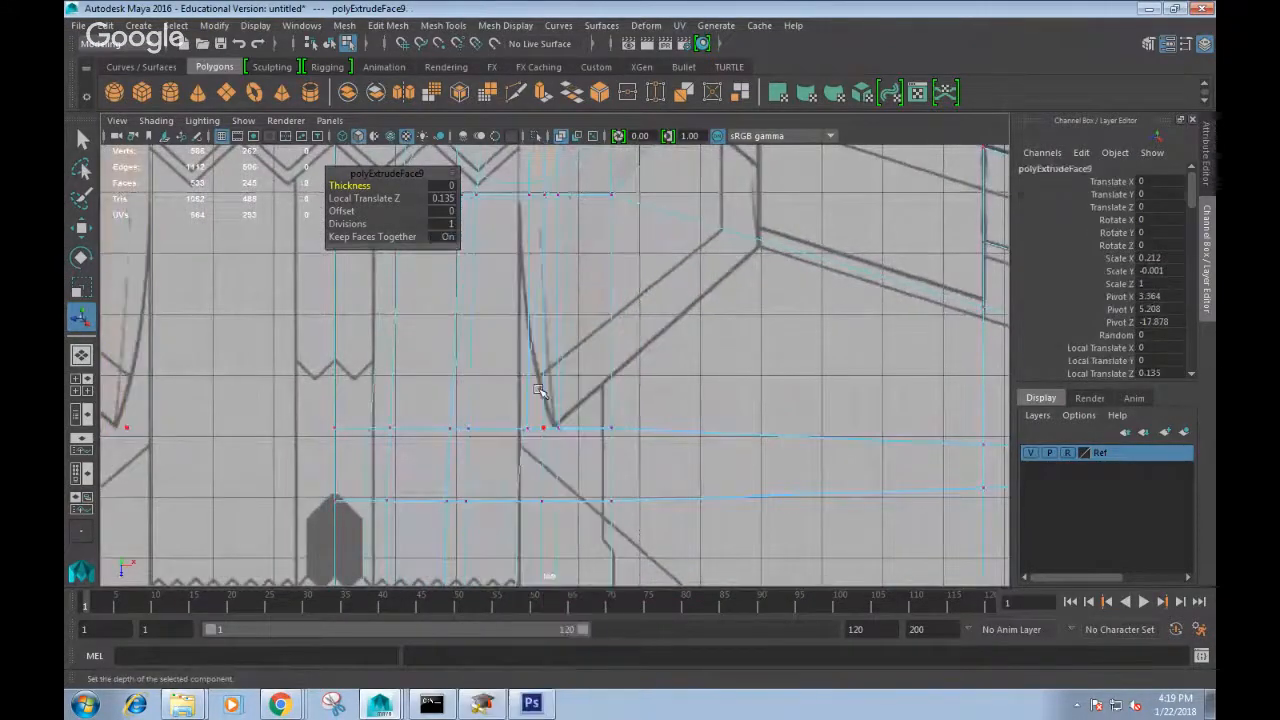
Return to the perspective view and turn off X-Ray shading there.
{"action": "key", "text": "space"}
{"action": "left_click_drag", "start_coordinate": [592, 423], "coordinate": [592, 389]}
{"action": "left_click_drag", "start_coordinate": [592, 387], "coordinate": [626, 374], "text": "alt"}
{"action": "left_click", "coordinate": [156, 120]}
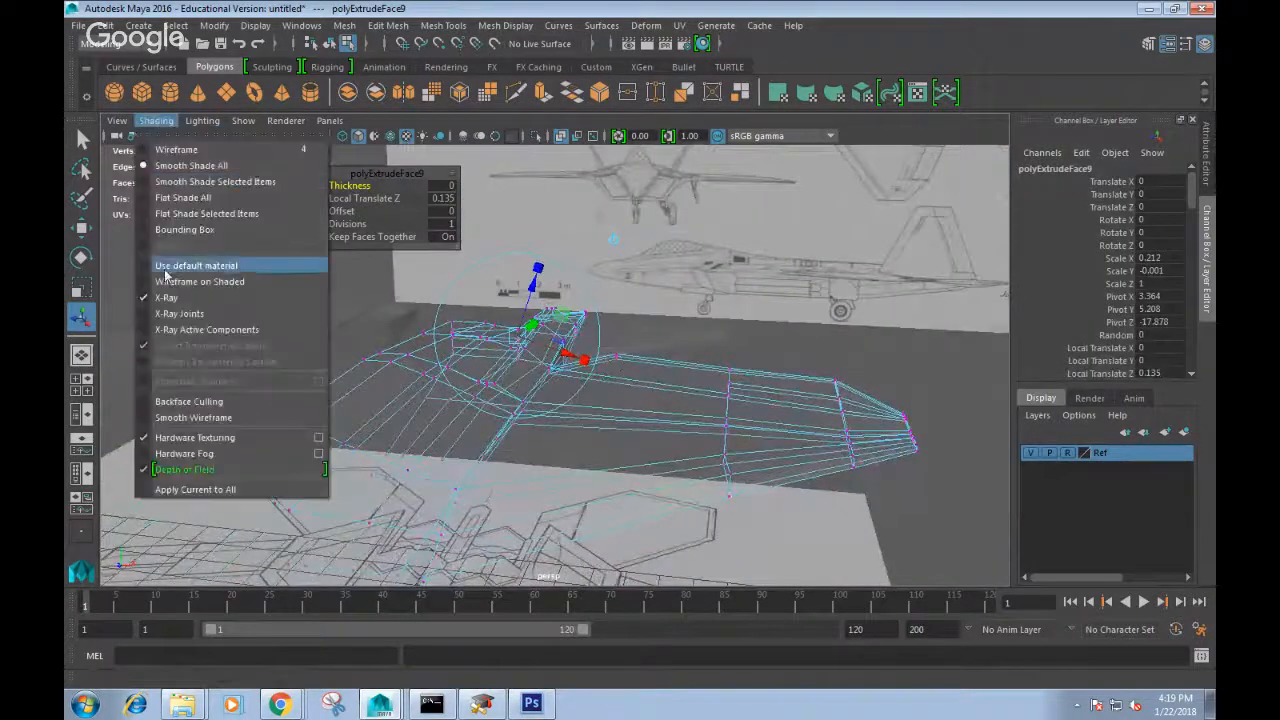
{"action": "left_click", "coordinate": [175, 294]}
Select all faces of the raised strip on top of the tail boom and shift them sideways along X.
{"action": "left_click_drag", "start_coordinate": [510, 387], "coordinate": [731, 370], "text": "alt"}
{"action": "scroll", "coordinate": [600, 443], "scroll_direction": "up", "scroll_amount": 1}
{"action": "right_click", "coordinate": [588, 288]}
{"action": "left_click", "coordinate": [597, 371]}
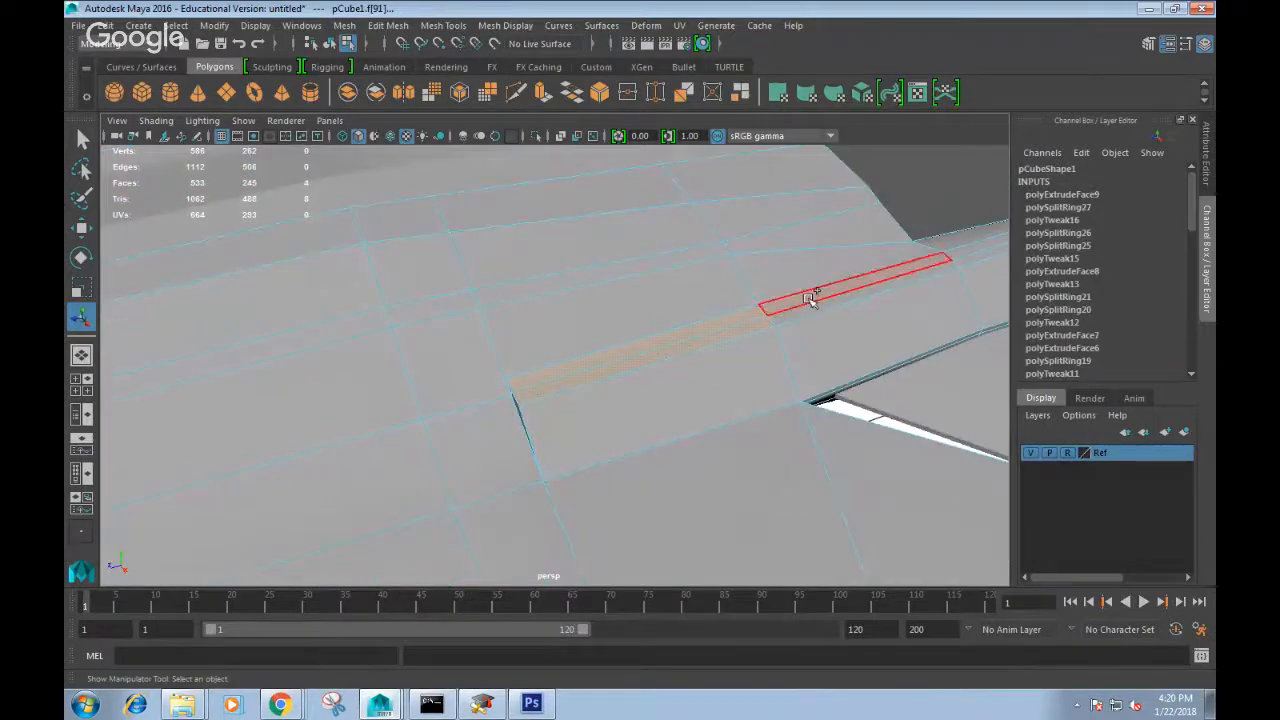
{"action": "left_click", "coordinate": [849, 326]}
{"action": "left_click_drag", "start_coordinate": [849, 326], "coordinate": [826, 295], "text": "alt"}
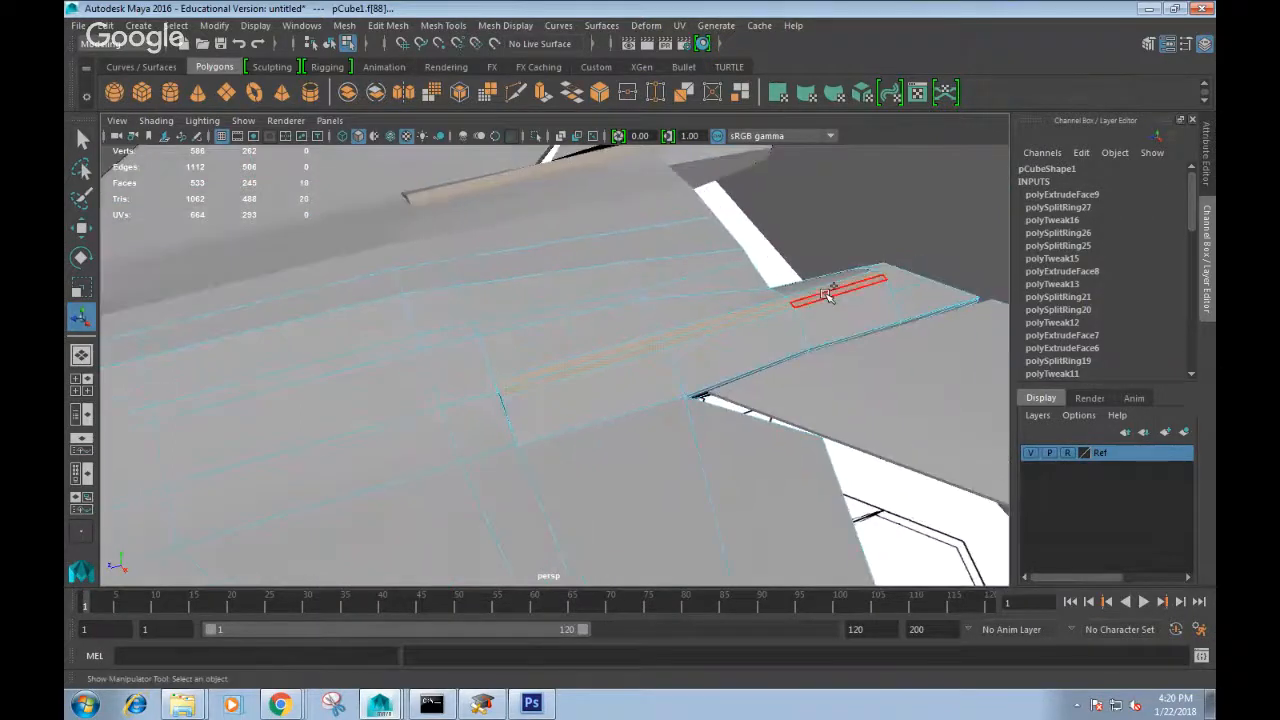
{"action": "key", "text": "w"}
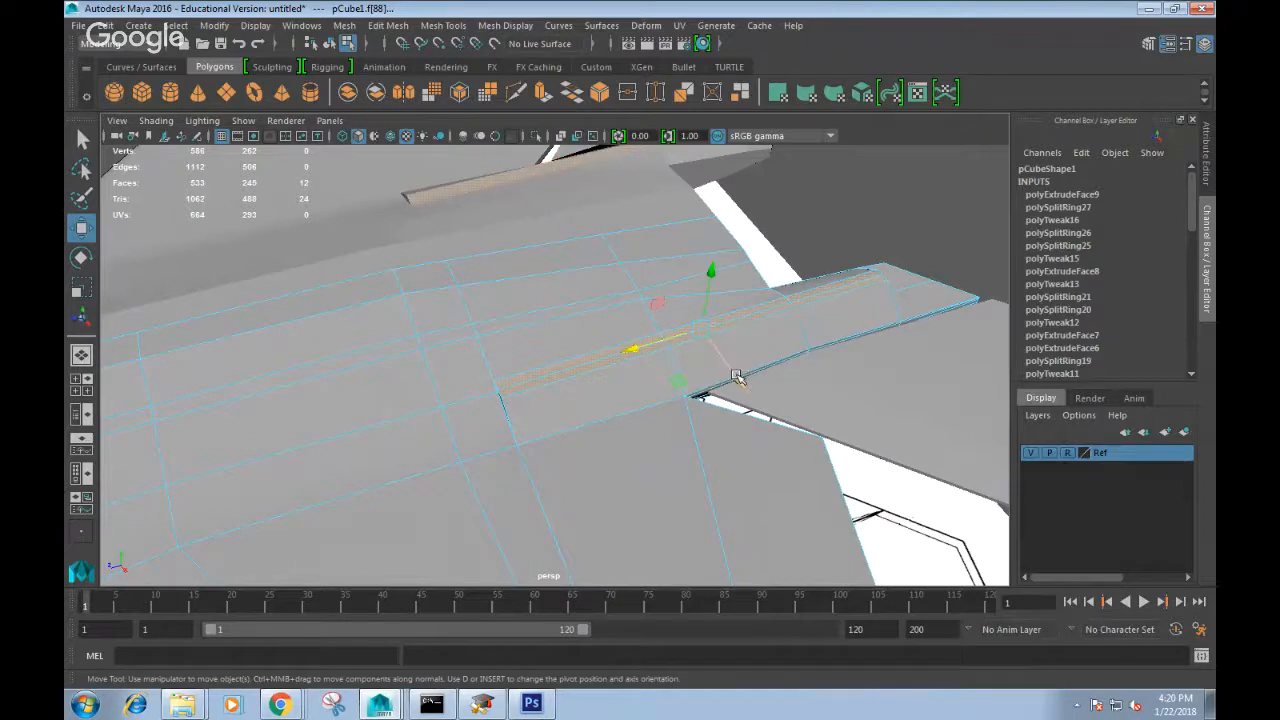
{"action": "left_click_drag", "start_coordinate": [735, 376], "coordinate": [633, 377]}
Pinch the raised strip's front and rear ends to points by bringing their end vertices together along X.
{"action": "right_click_drag", "start_coordinate": [625, 255], "coordinate": [558, 243]}
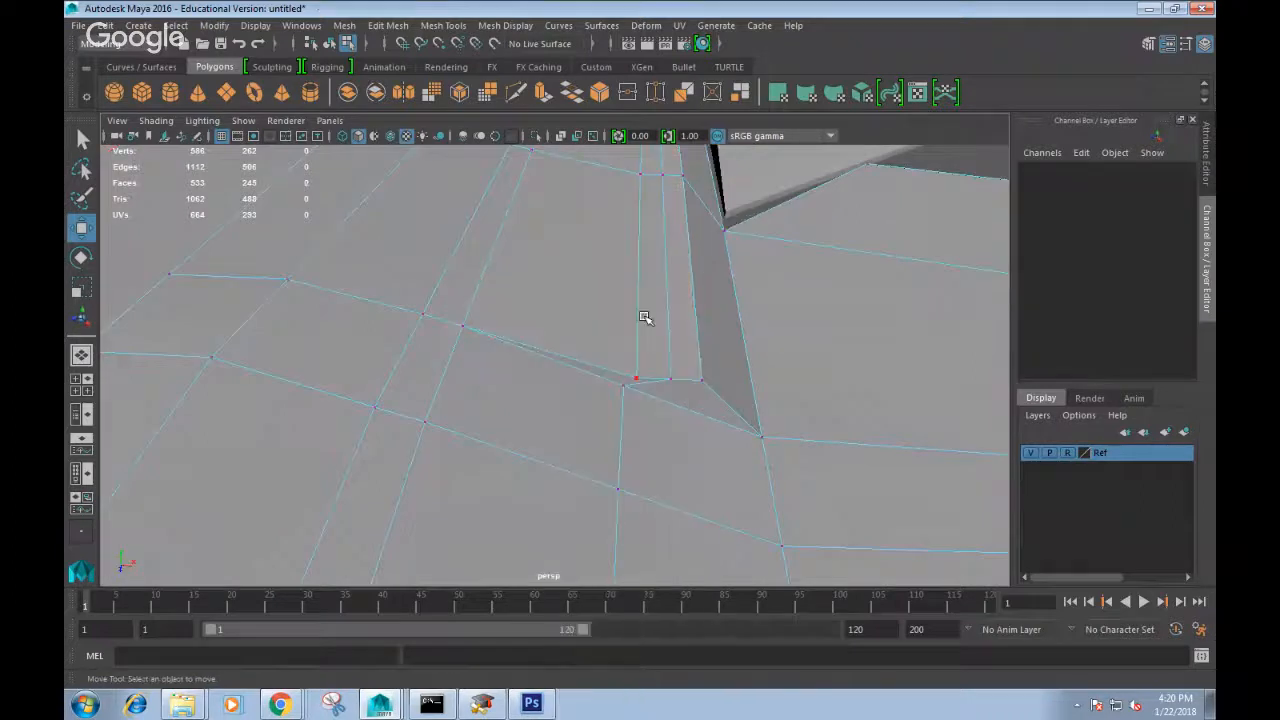
{"action": "left_click", "coordinate": [637, 377]}
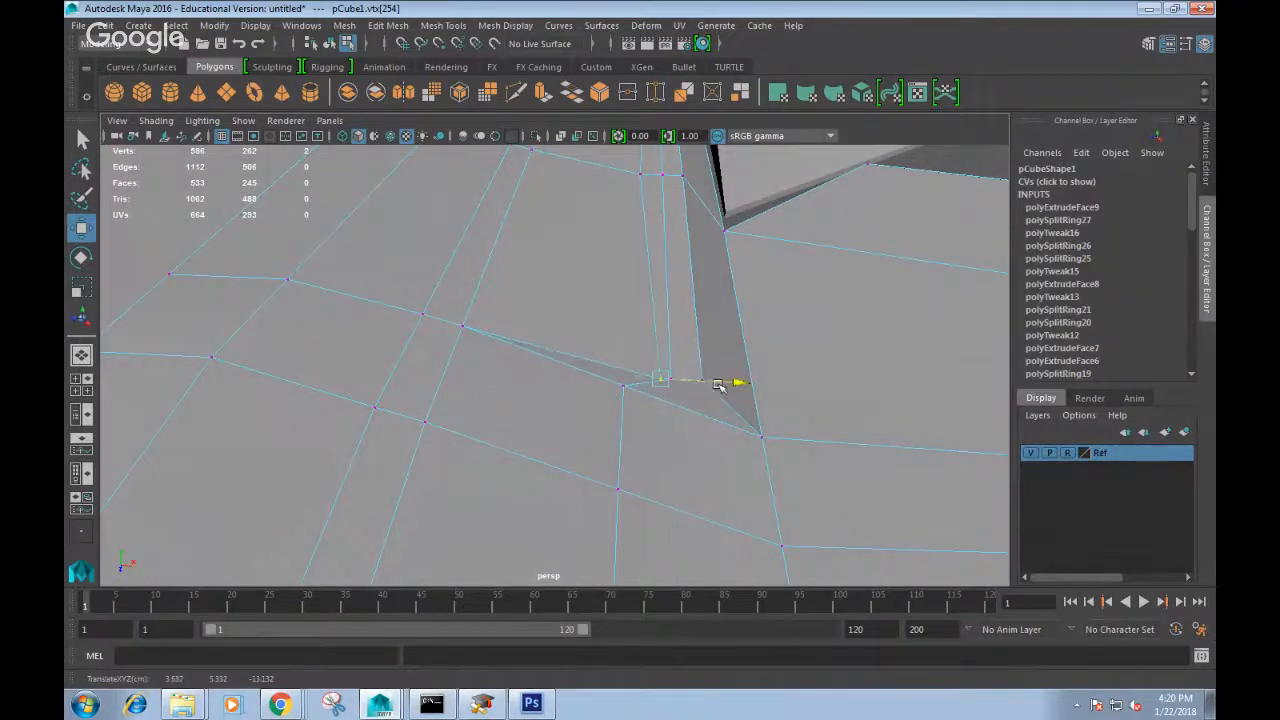
{"action": "left_click_drag", "start_coordinate": [718, 385], "coordinate": [662, 344]}
{"action": "left_click", "coordinate": [746, 395]}
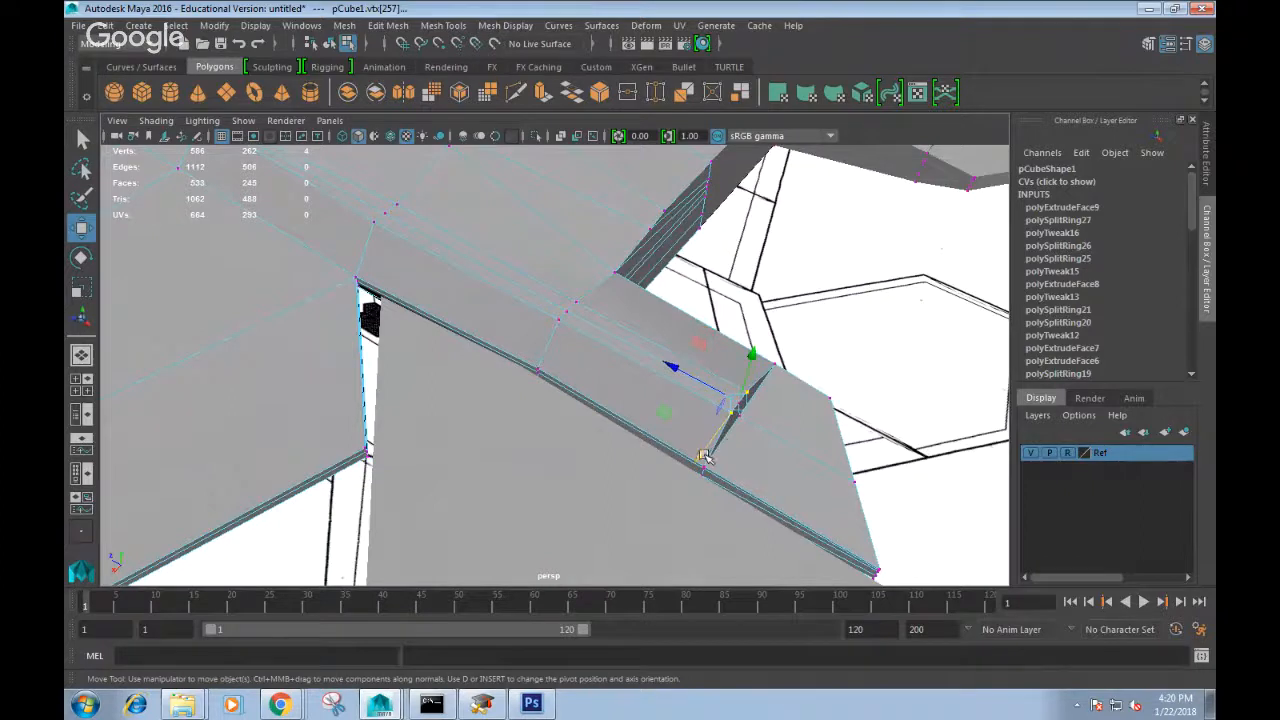
{"action": "key", "text": "e"}
{"action": "key", "text": "r"}
{"action": "left_click_drag", "start_coordinate": [704, 454], "coordinate": [633, 426]}
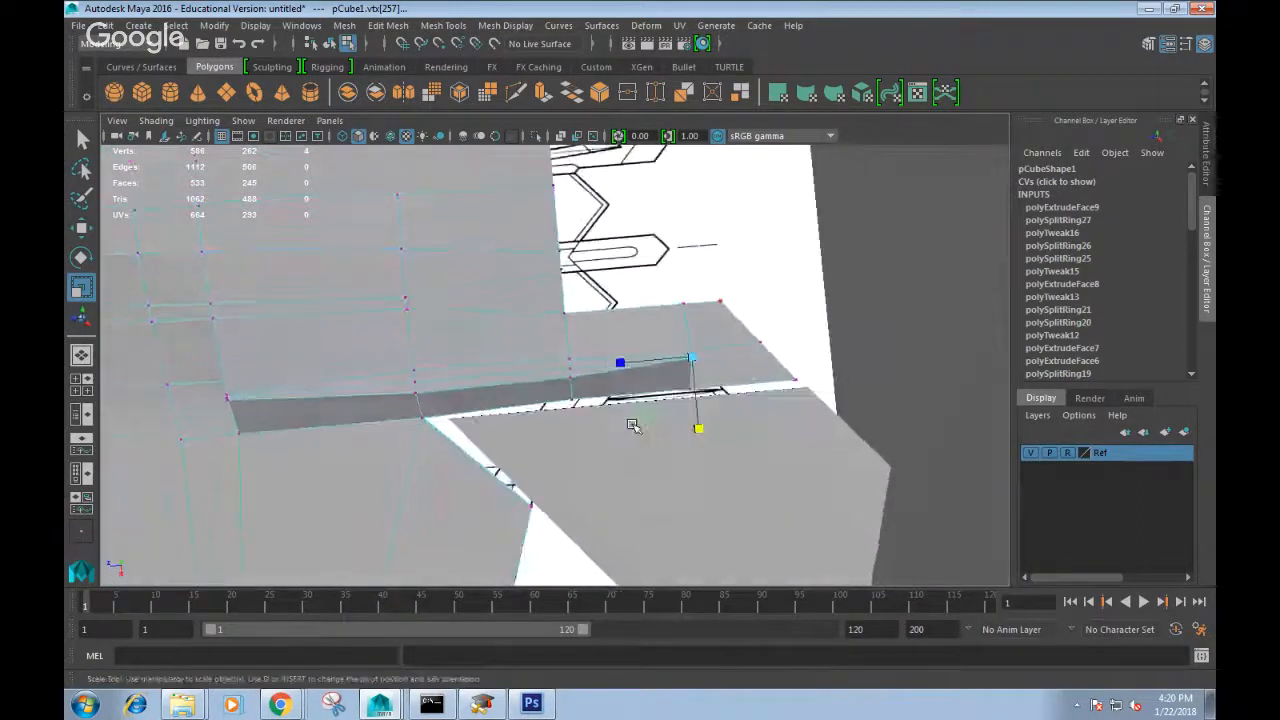
Move the cross row of vertices near the middle of the raised strip forward along Z.
{"action": "left_click_drag", "start_coordinate": [424, 393], "coordinate": [426, 395]}
{"action": "key", "text": "w"}
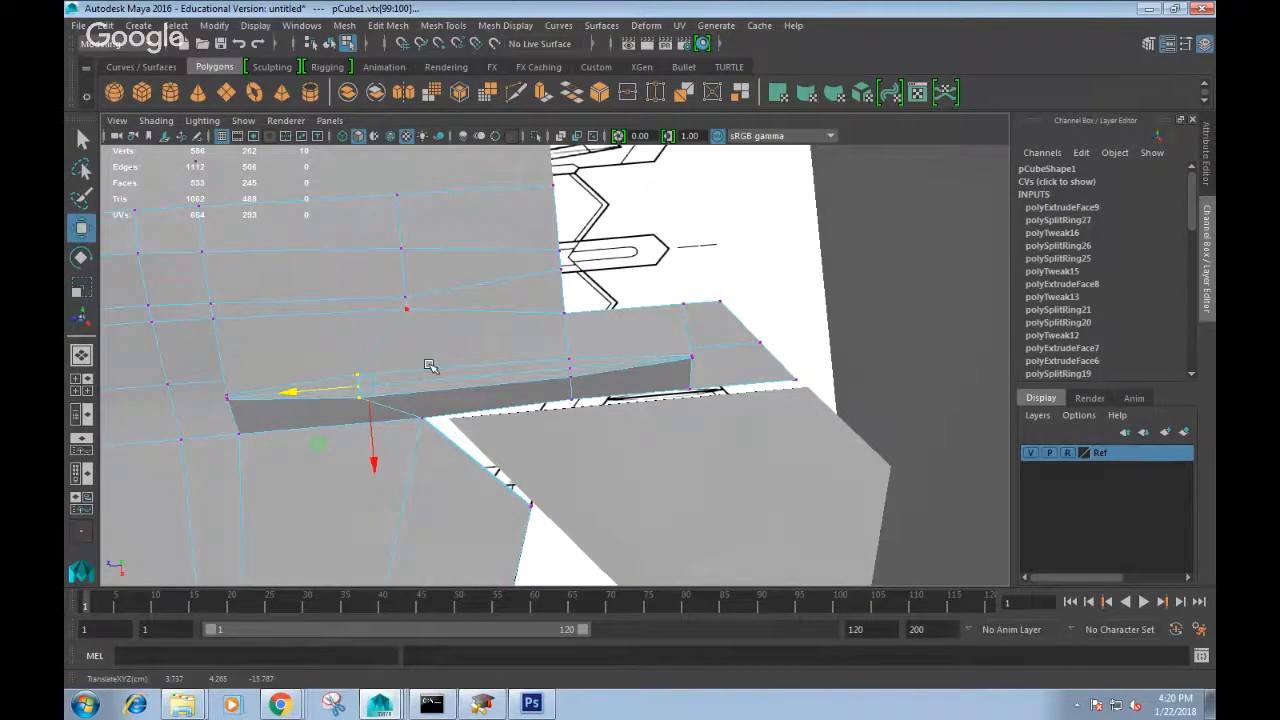
{"action": "left_click_drag", "start_coordinate": [443, 341], "coordinate": [553, 268], "text": "alt"}
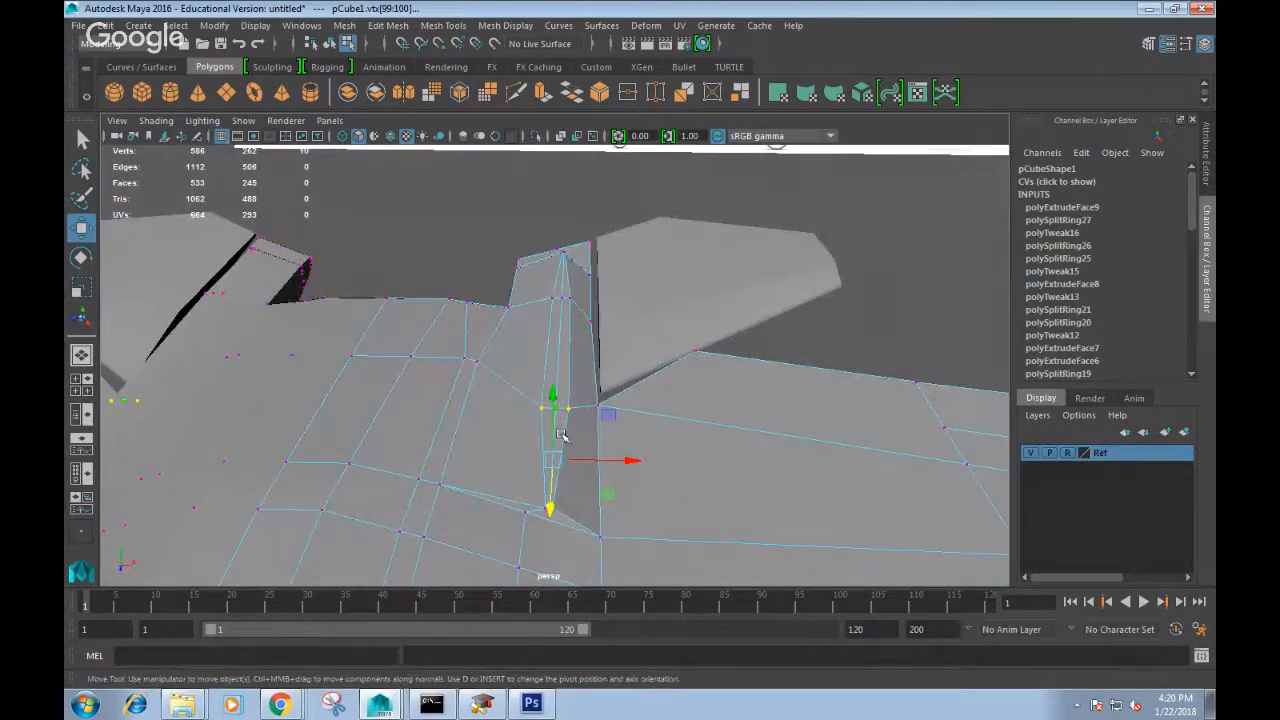
{"action": "left_click_drag", "start_coordinate": [563, 440], "coordinate": [540, 250], "text": "alt"}
Turn on X-Ray in the top view and move the raised strip's faces inboard along X onto the vertical tail outline.
{"action": "right_click_drag", "start_coordinate": [537, 245], "coordinate": [547, 293]}
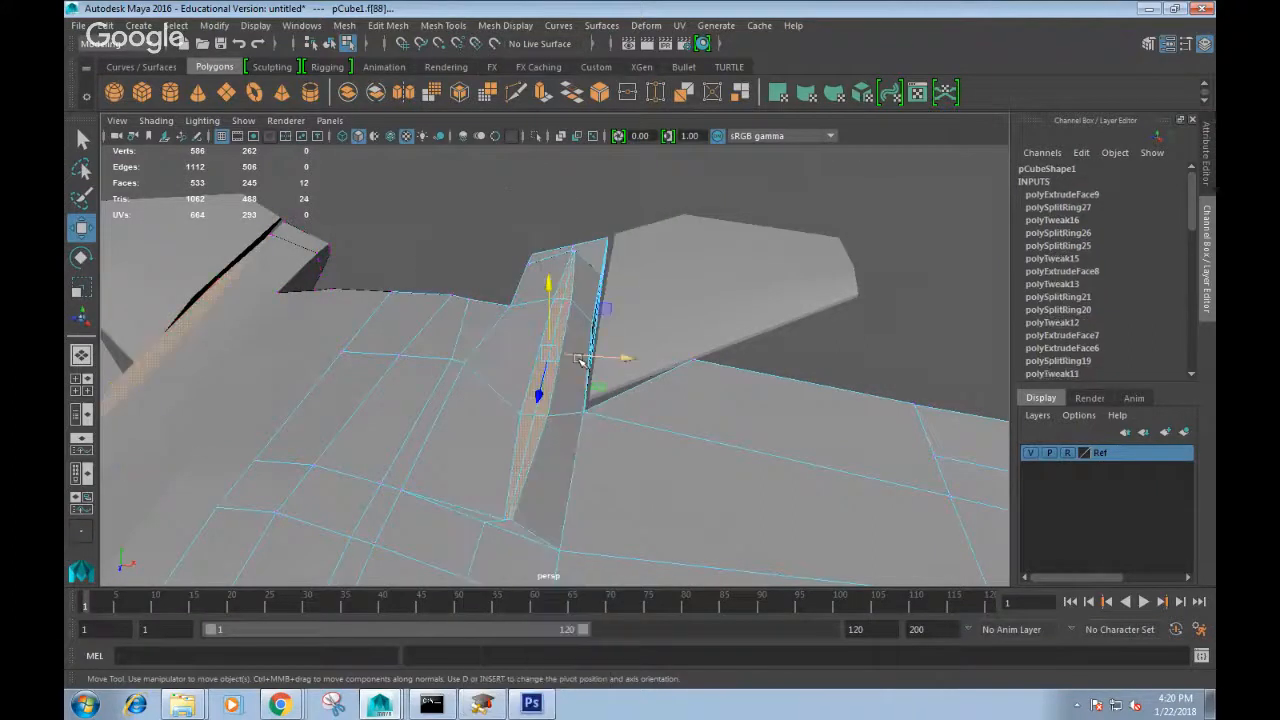
{"action": "key", "text": "space"}
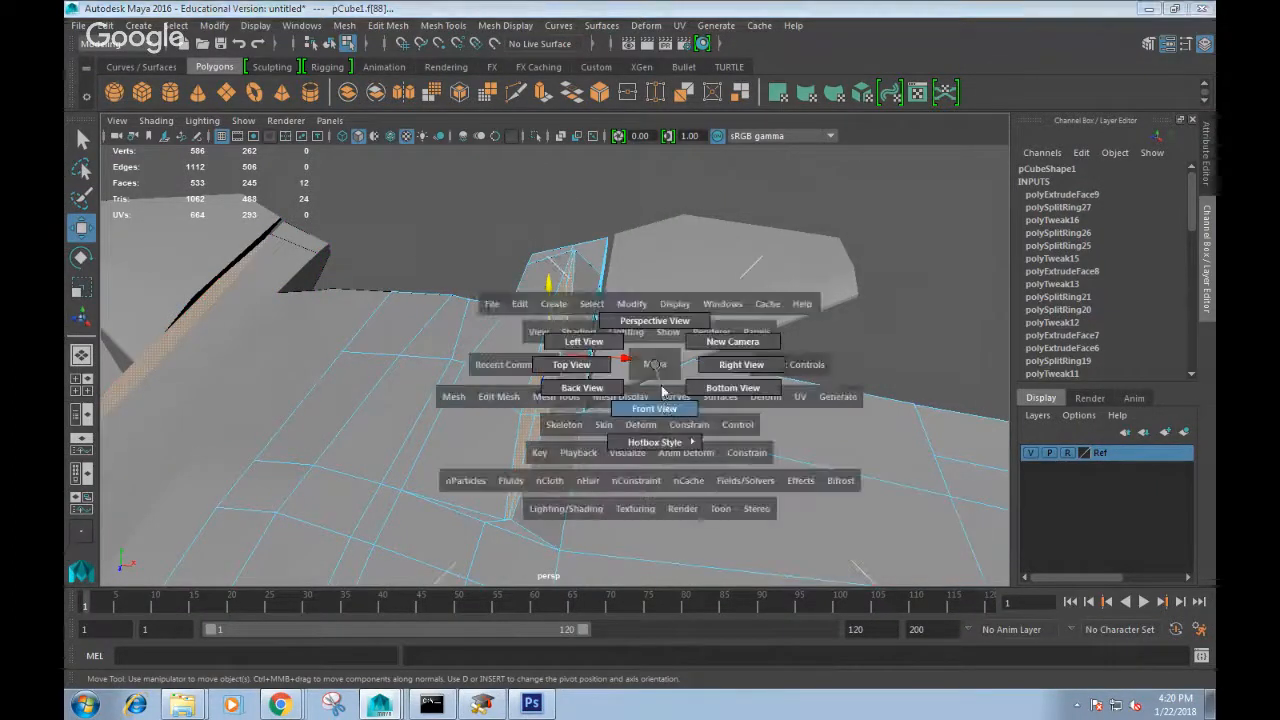
{"action": "left_click_drag", "start_coordinate": [665, 408], "coordinate": [580, 364]}
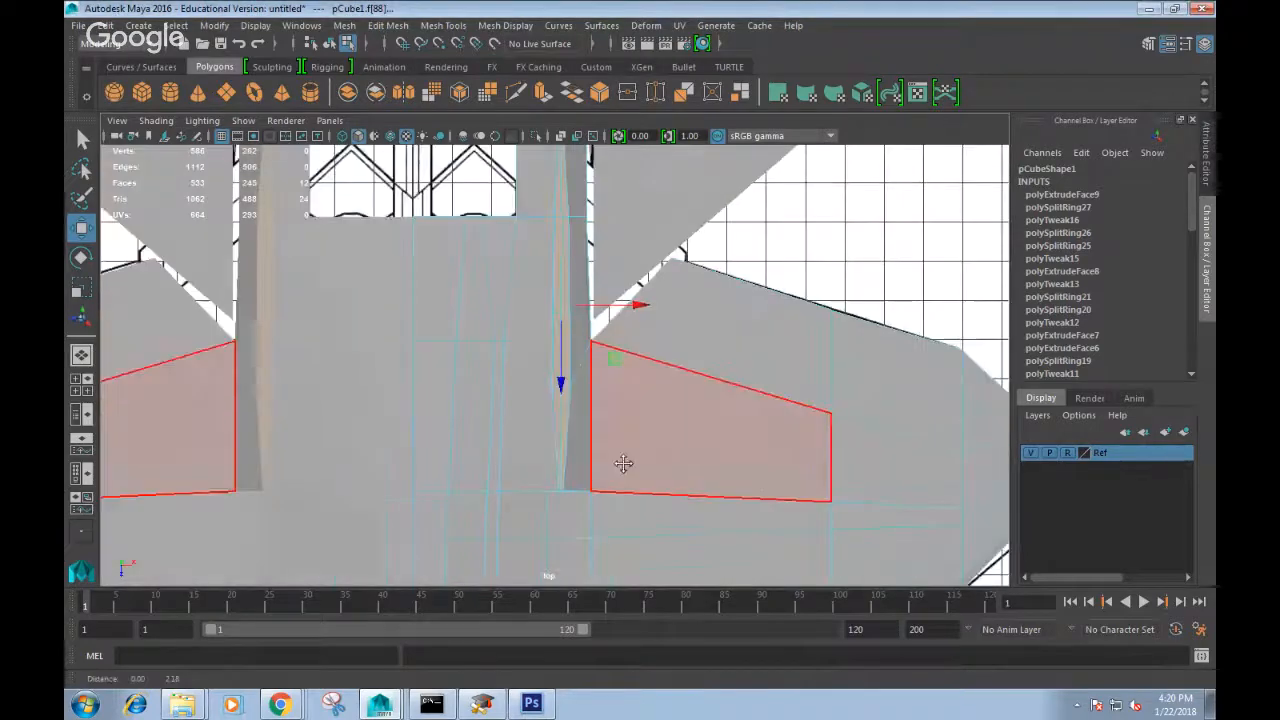
{"action": "left_click", "coordinate": [117, 120]}
{"action": "mouse_move", "coordinate": [156, 120]}
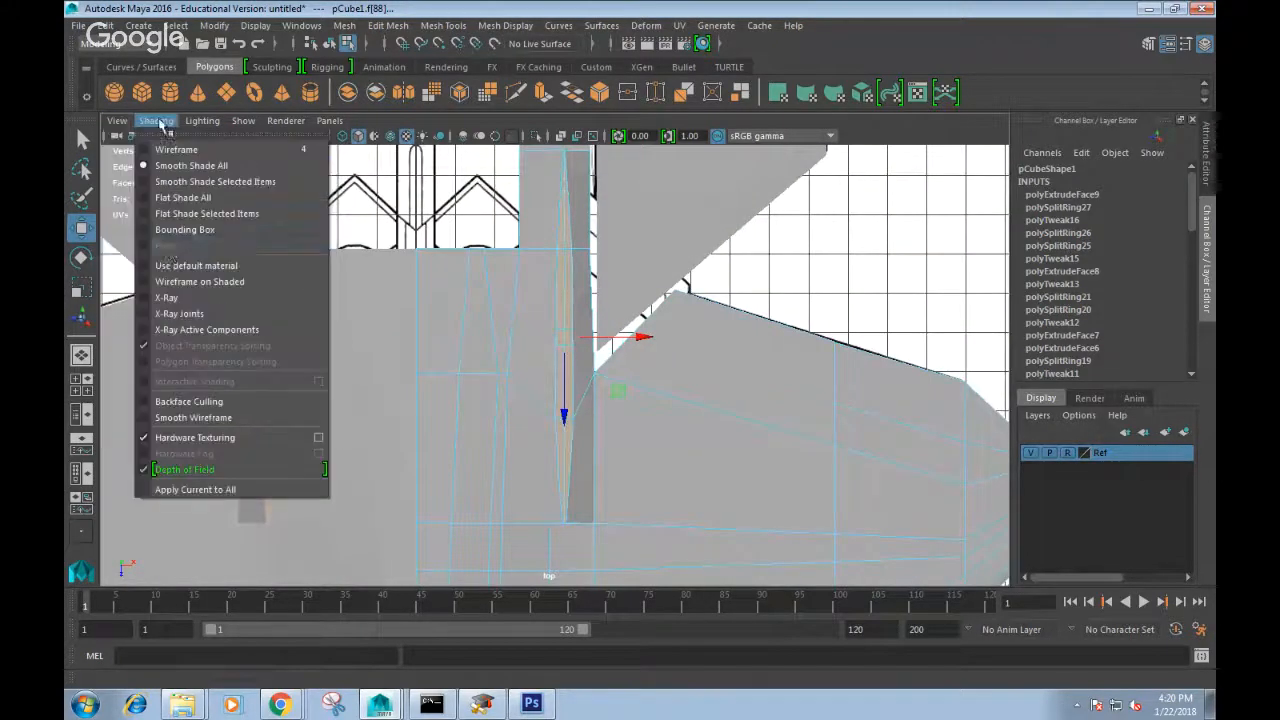
{"action": "left_click", "coordinate": [166, 297]}
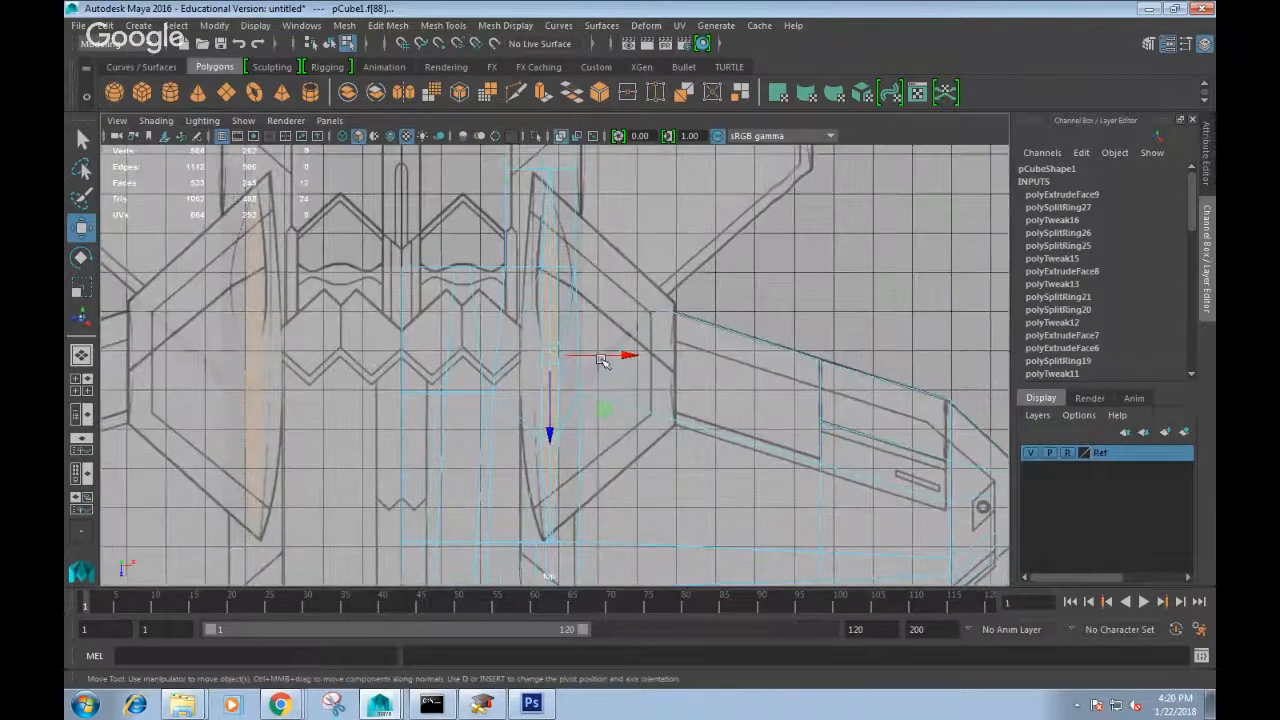
{"action": "left_click_drag", "start_coordinate": [603, 358], "coordinate": [593, 360]}
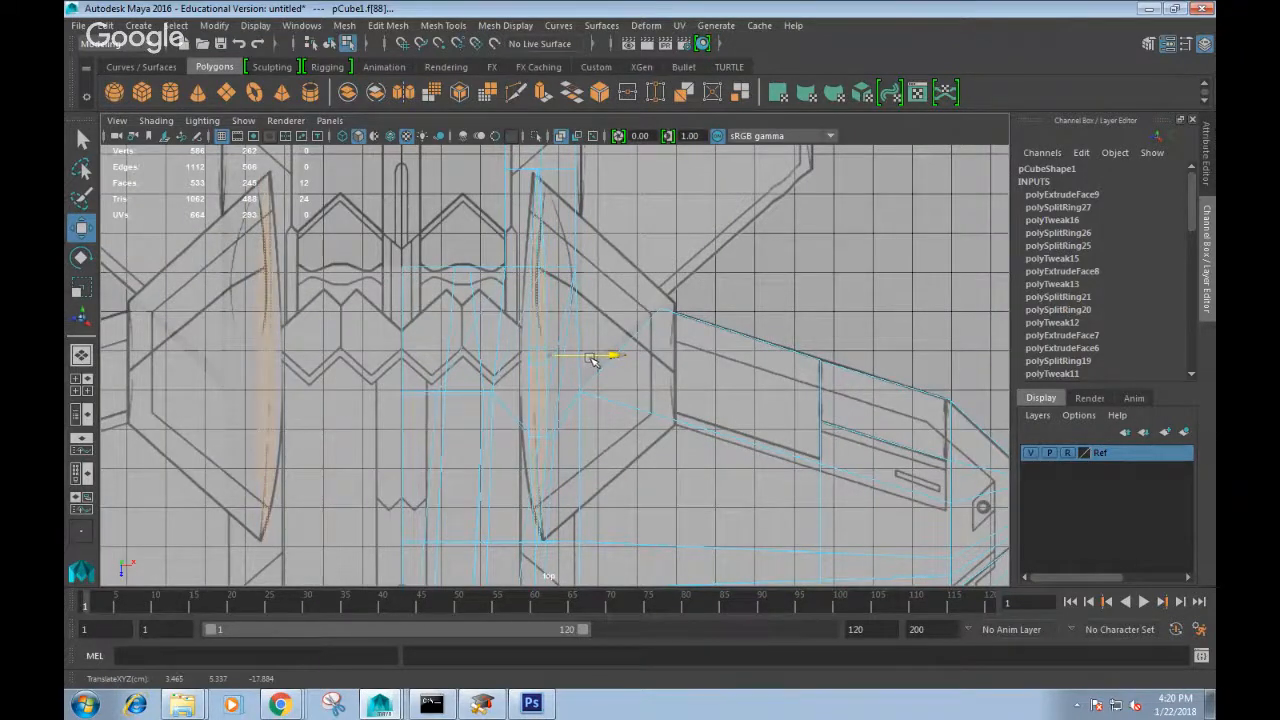
Adjust the inner-edge vertices of the strip's two middle rows along X to follow the vertical tail's curved root outline.
{"action": "scroll", "coordinate": [534, 434], "scroll_direction": "up", "scroll_amount": 4}
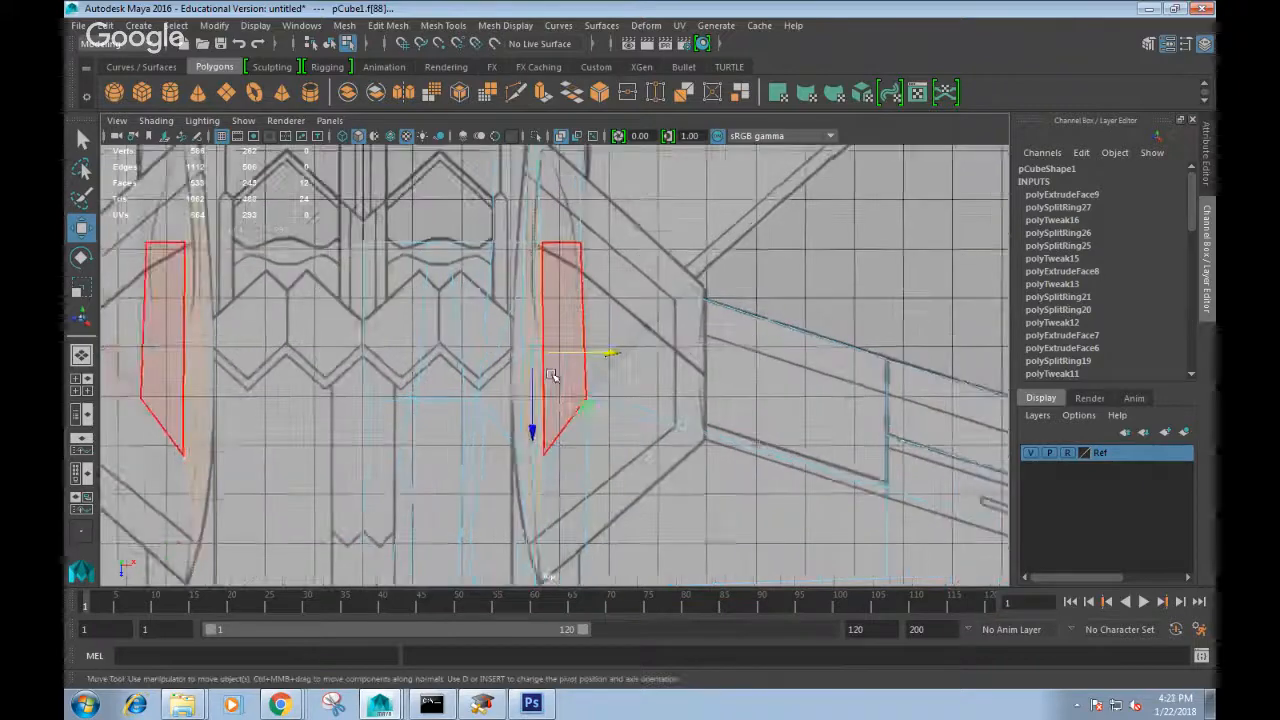
{"action": "right_click", "coordinate": [525, 447]}
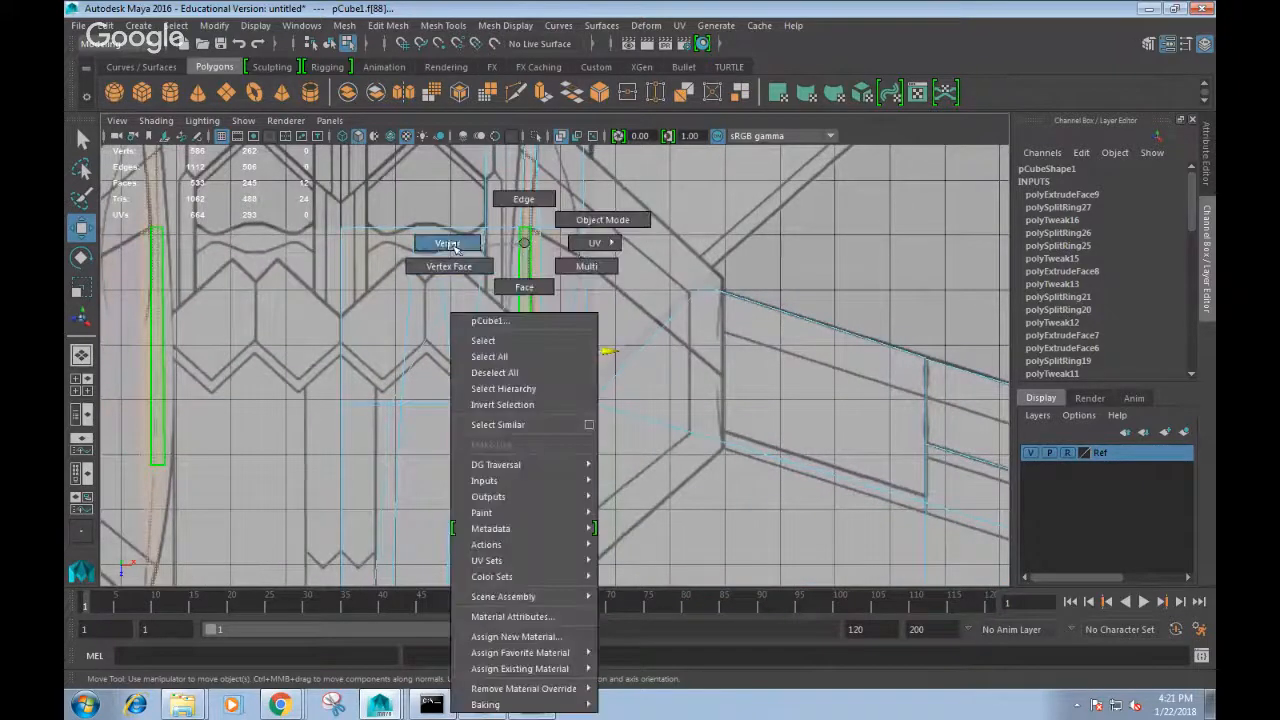
{"action": "left_click", "coordinate": [447, 244]}
{"action": "left_click", "coordinate": [531, 467]}
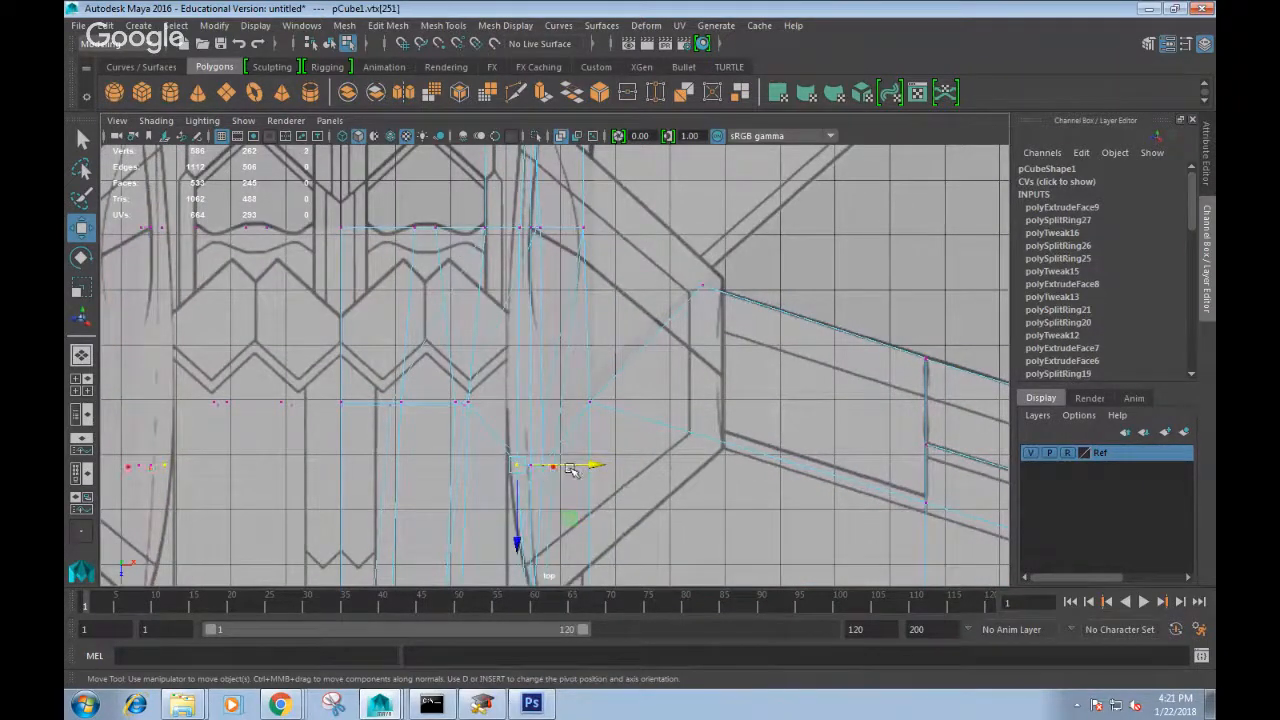
{"action": "left_click_drag", "start_coordinate": [571, 469], "coordinate": [566, 468]}
{"action": "middle_click_drag", "start_coordinate": [560, 423], "coordinate": [567, 503], "text": "alt"}
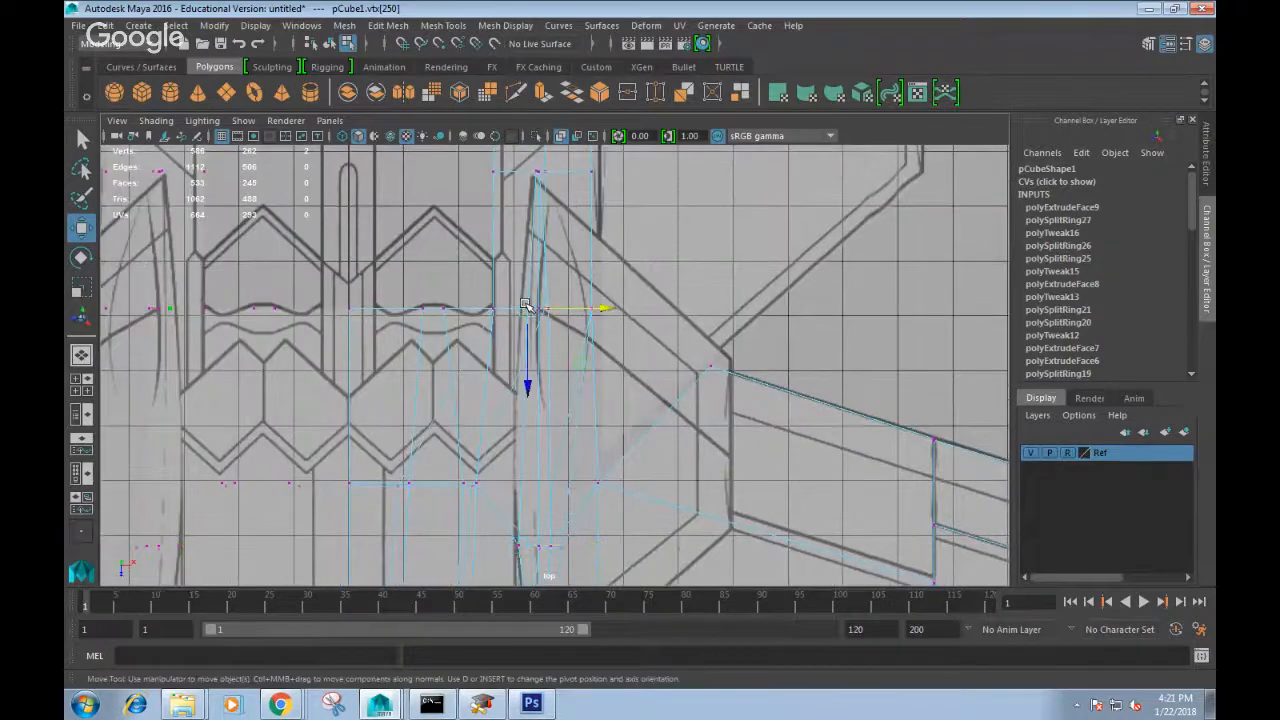
{"action": "left_click_drag", "start_coordinate": [586, 314], "coordinate": [587, 311]}
Move the strip's rear end vertices onto the rear tip of the vertical tail outline and return to the perspective view.
{"action": "middle_click_drag", "start_coordinate": [586, 312], "coordinate": [586, 411], "text": "alt"}
{"action": "scroll", "coordinate": [545, 309], "scroll_direction": "up", "scroll_amount": 4}
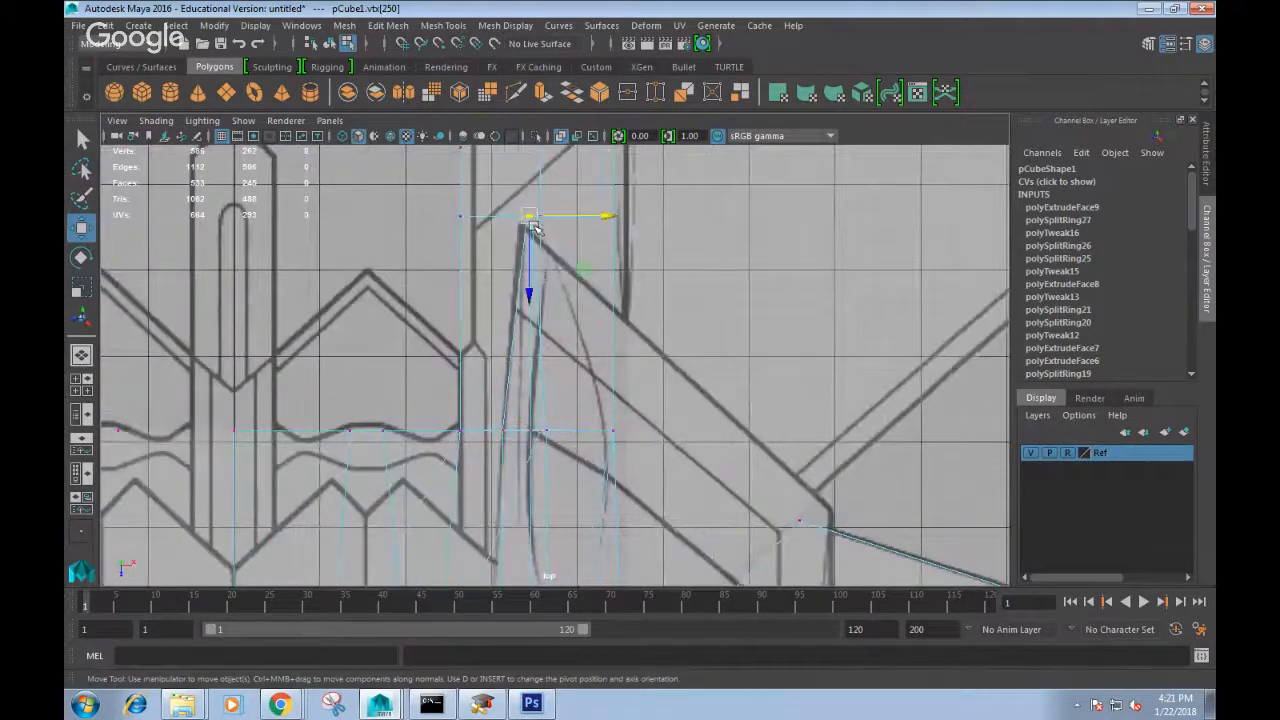
{"action": "left_click_drag", "start_coordinate": [566, 266], "coordinate": [578, 278]}
{"action": "middle_click_drag", "start_coordinate": [556, 432], "coordinate": [547, 352], "text": "alt"}
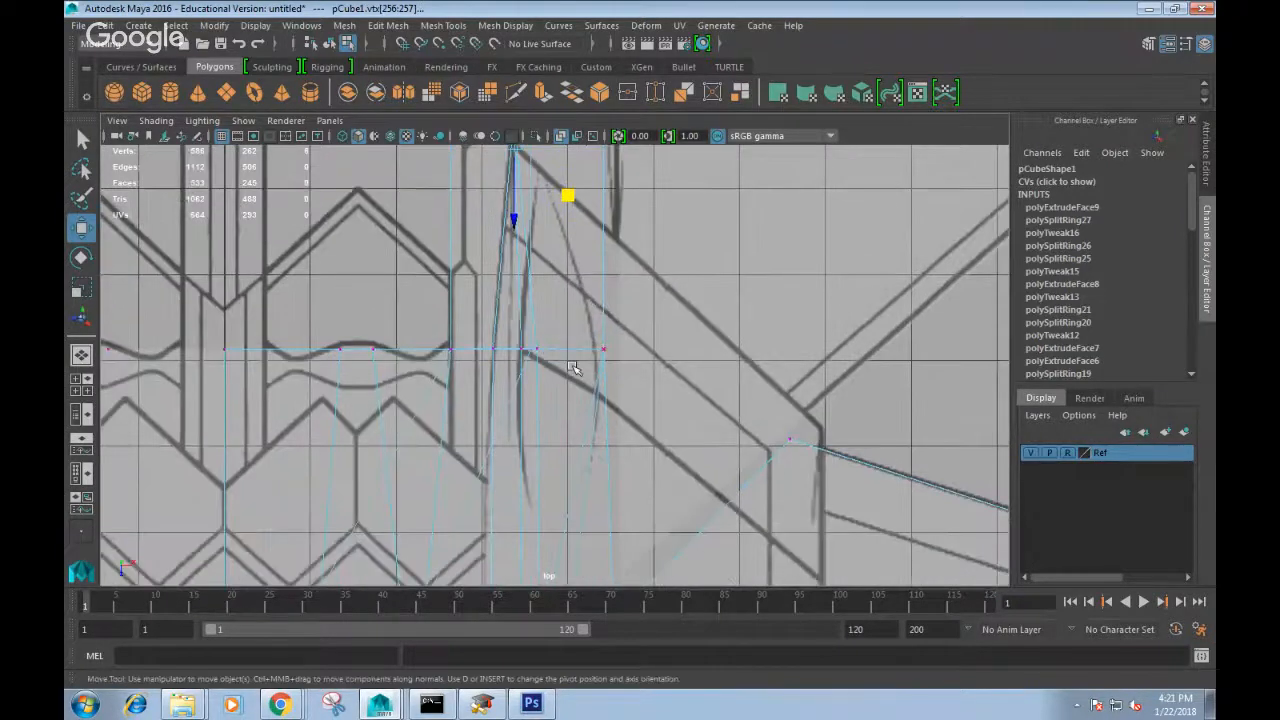
{"action": "key", "text": "space"}
{"action": "mouse_move", "coordinate": [573, 367]}
{"action": "left_mouse_down"}
{"action": "mouse_move", "coordinate": [583, 323]}
{"action": "mouse_move", "coordinate": [580, 350]}
{"action": "left_mouse_up"}
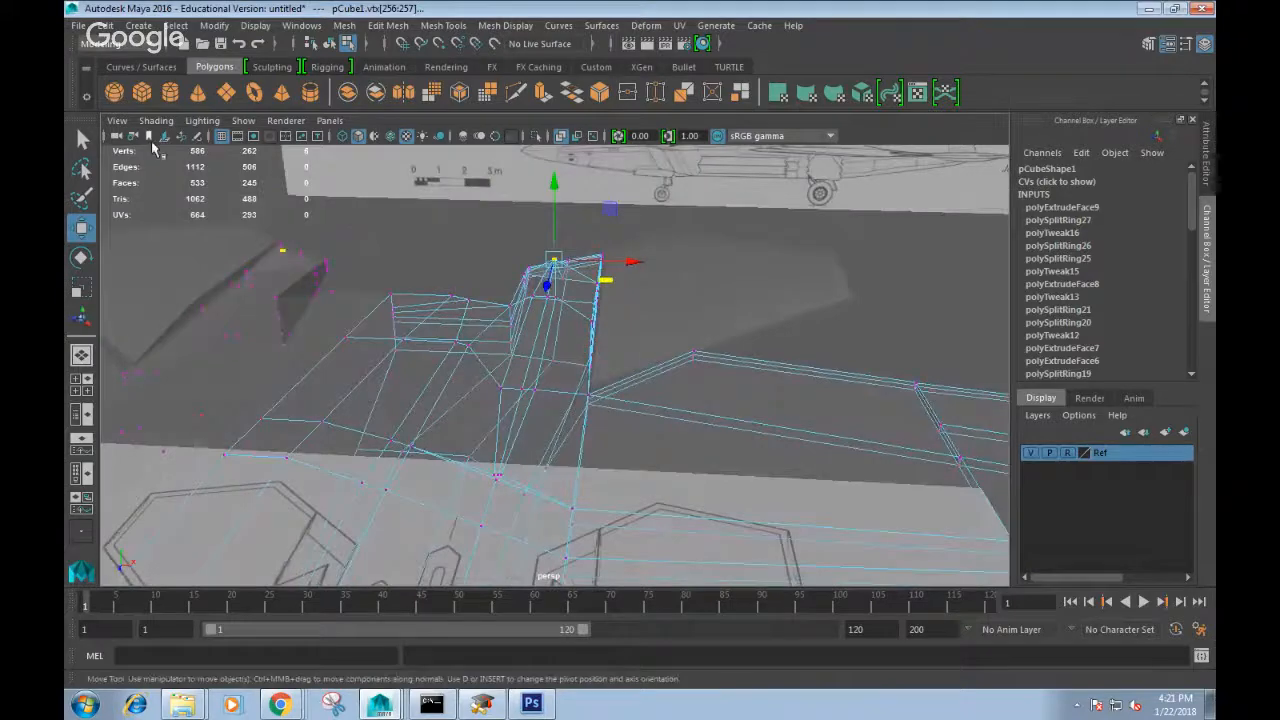
Turn off X-Ray in the perspective view and pick the vertices along the middle of the raised tail strip.
{"action": "left_click", "coordinate": [156, 120]}
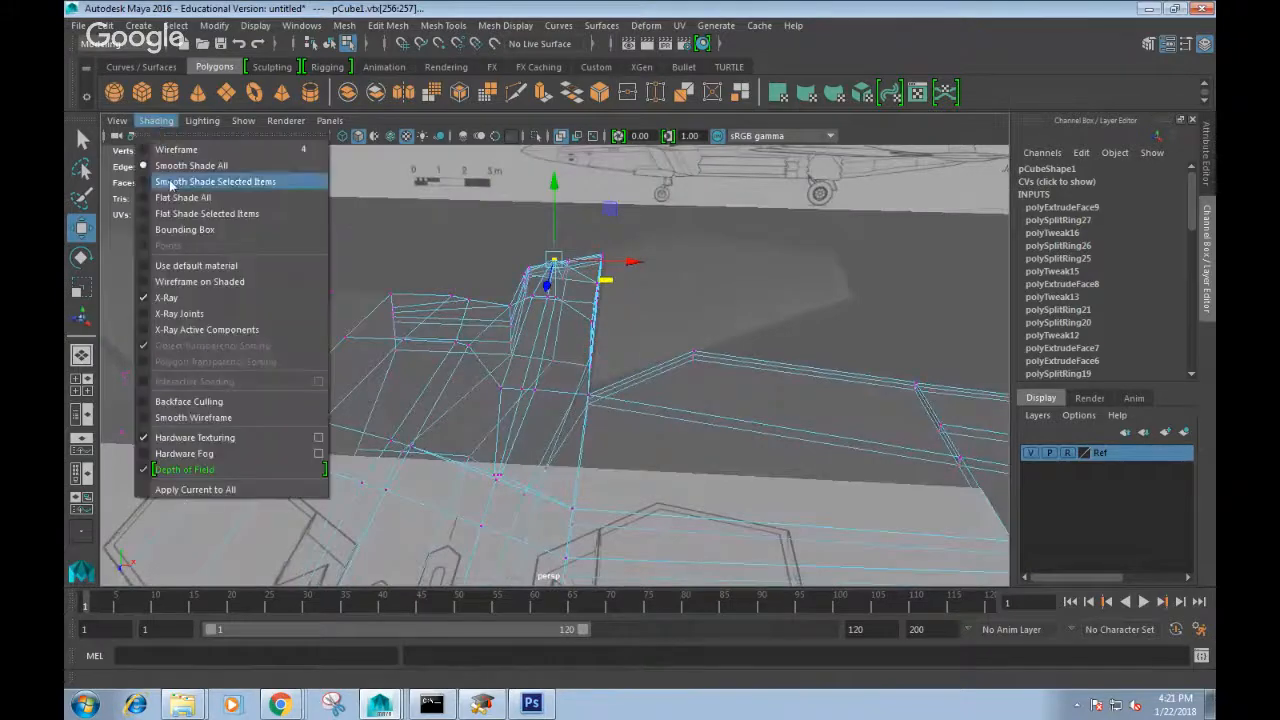
{"action": "left_click", "coordinate": [160, 297]}
{"action": "left_click_drag", "start_coordinate": [563, 379], "coordinate": [580, 284], "text": "alt"}
{"action": "left_click", "coordinate": [544, 284]}
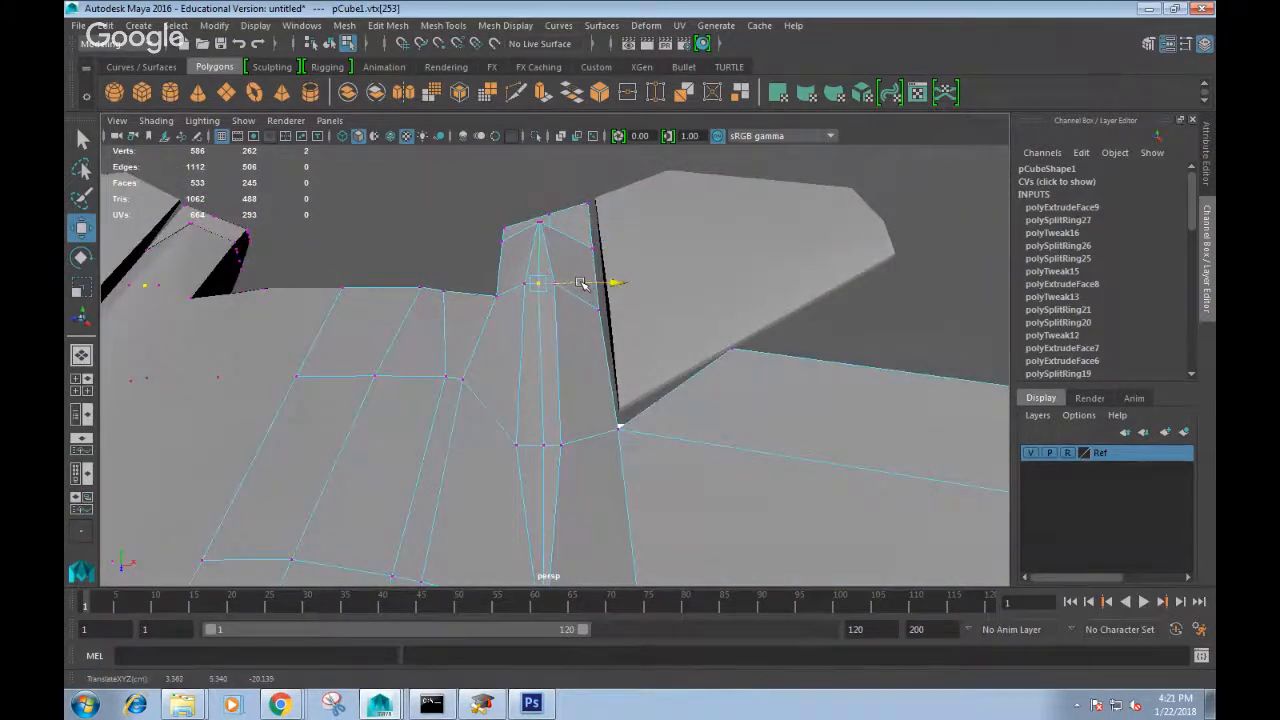
{"action": "left_click", "coordinate": [543, 443]}
{"action": "middle_click_drag", "start_coordinate": [586, 443], "coordinate": [581, 304], "text": "alt"}
{"action": "left_click", "coordinate": [545, 436]}
{"action": "left_click_drag", "start_coordinate": [586, 434], "coordinate": [667, 318], "text": "alt"}
Select the faces on the horizontal stabilizer's outer edge and scale them thinner along Y.
{"action": "right_click_drag", "start_coordinate": [663, 245], "coordinate": [660, 288]}
{"action": "left_click", "coordinate": [650, 333]}
{"action": "left_click", "coordinate": [628, 344], "text": "shift"}
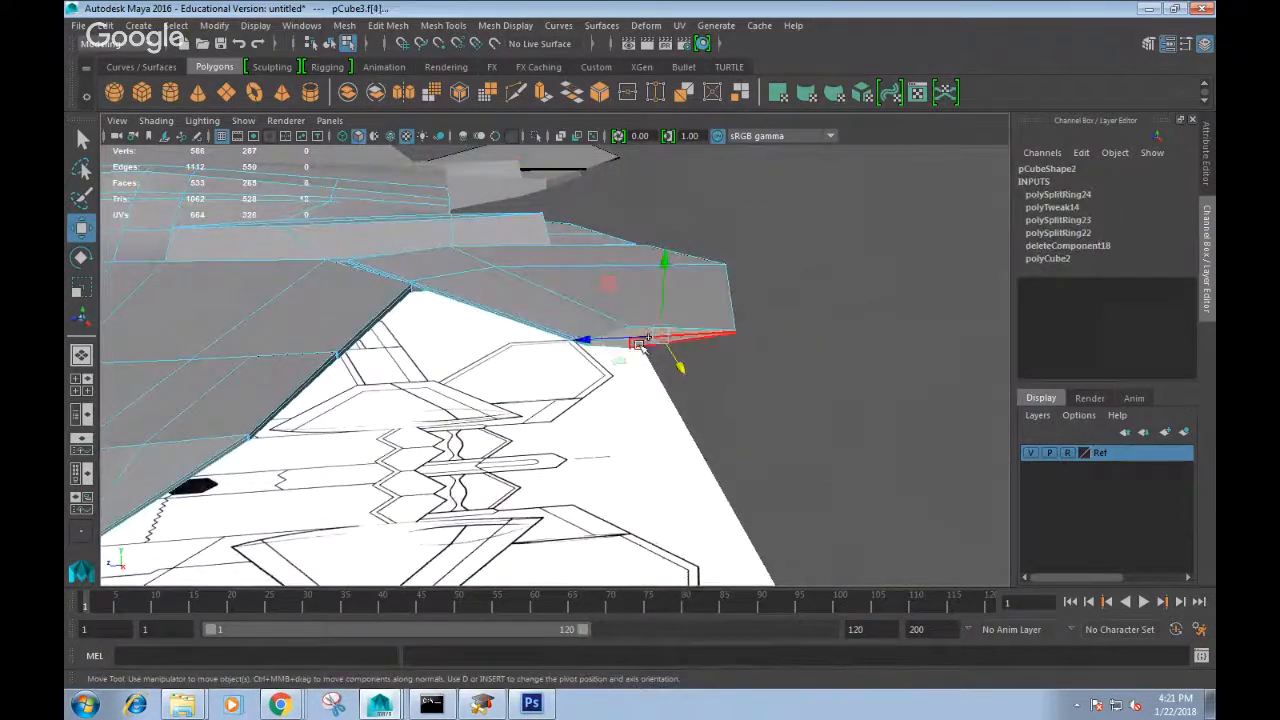
{"action": "key", "text": "e"}
{"action": "key", "text": "r"}
{"action": "left_click_drag", "start_coordinate": [666, 271], "coordinate": [664, 312]}
{"action": "right_click_drag", "start_coordinate": [660, 311], "coordinate": [577, 308], "text": "alt"}
{"action": "left_click_drag", "start_coordinate": [577, 308], "coordinate": [717, 326], "text": "alt"}
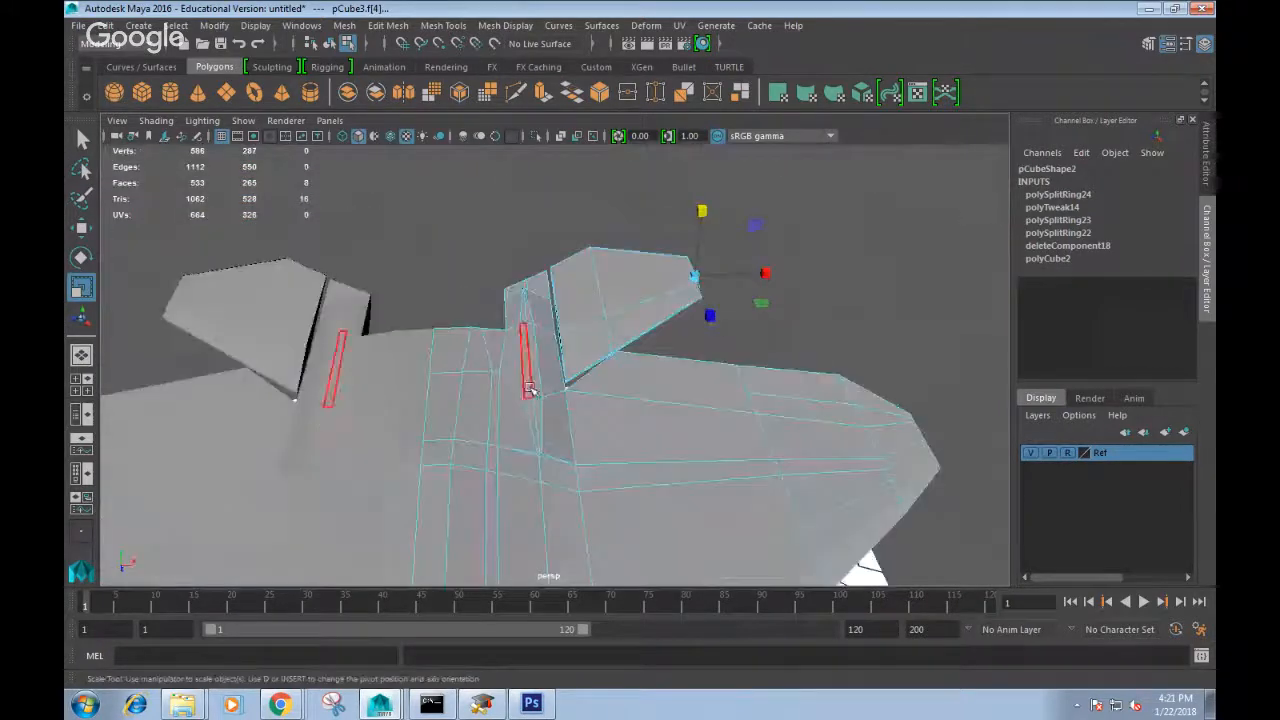
Select the raised strip's top faces on the tail boom and extrude them upward with a Local Translate Z of 7.714.
{"action": "left_click_drag", "start_coordinate": [520, 397], "coordinate": [488, 415], "text": "alt"}
{"action": "left_click", "coordinate": [488, 412]}
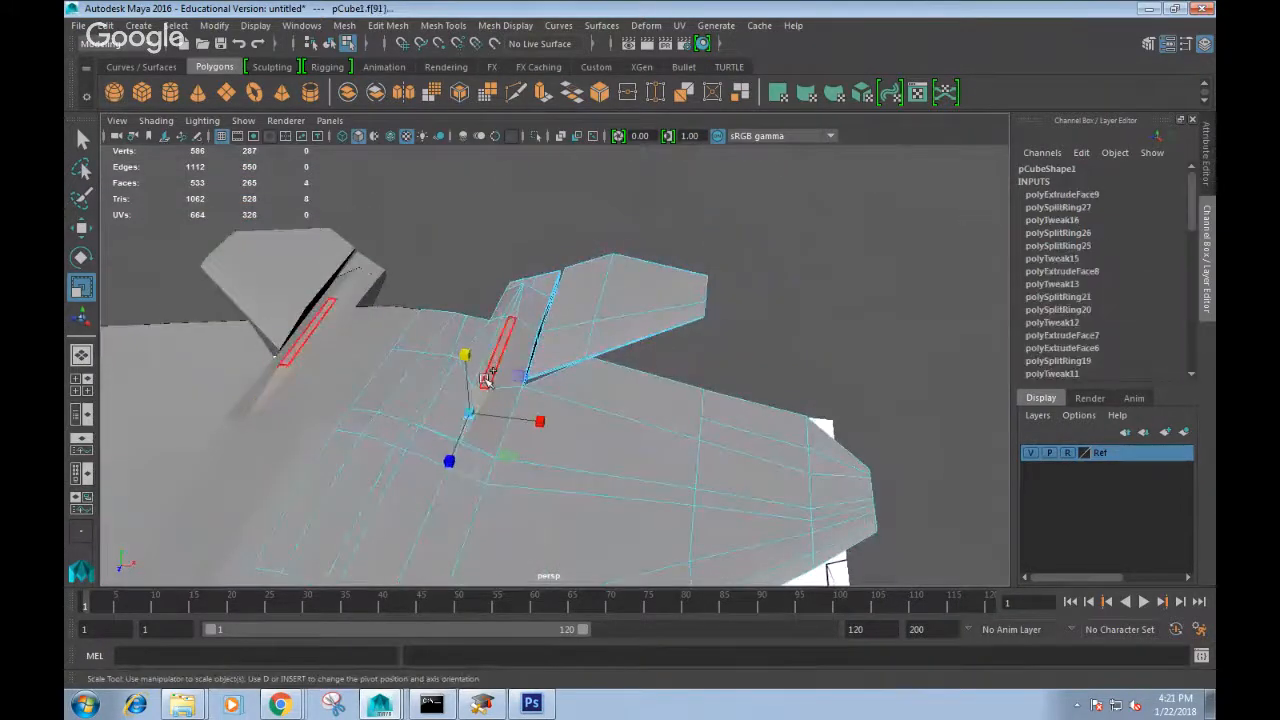
{"action": "left_click", "coordinate": [488, 377]}
{"action": "left_click", "coordinate": [488, 377]}
{"action": "left_click", "coordinate": [510, 321], "text": "shift"}
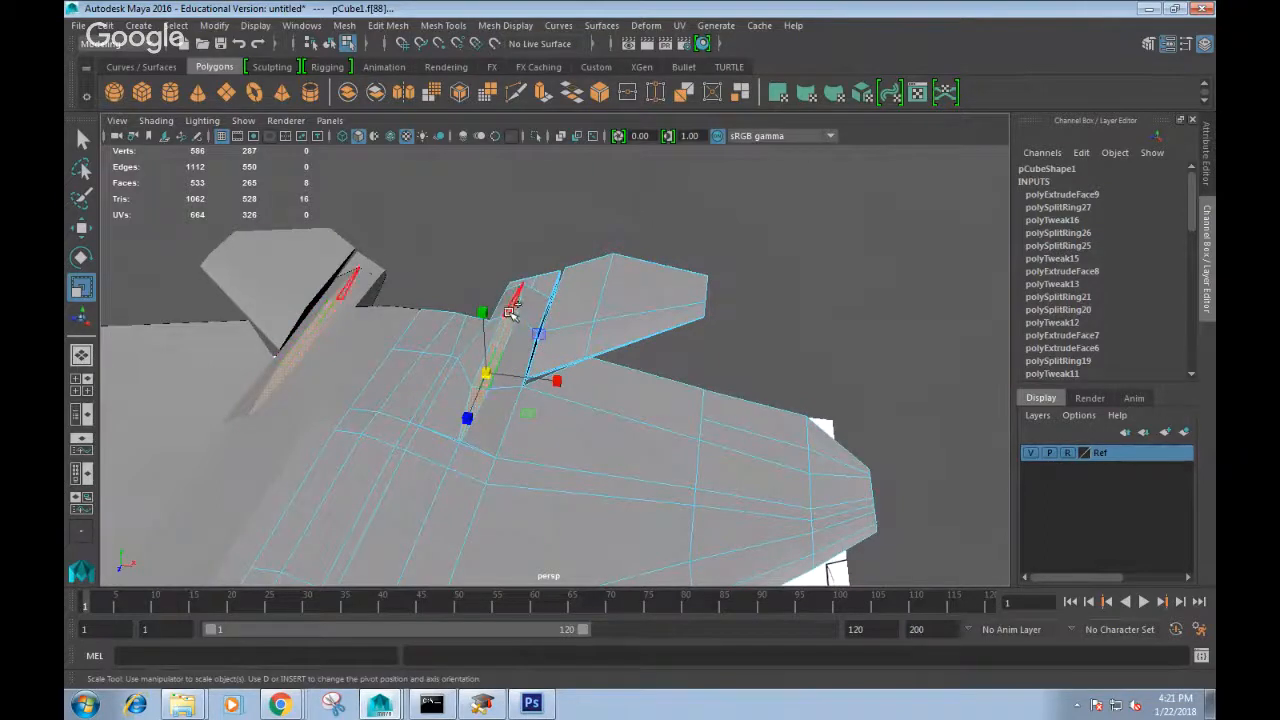
{"action": "right_click", "coordinate": [508, 332], "text": "shift"}
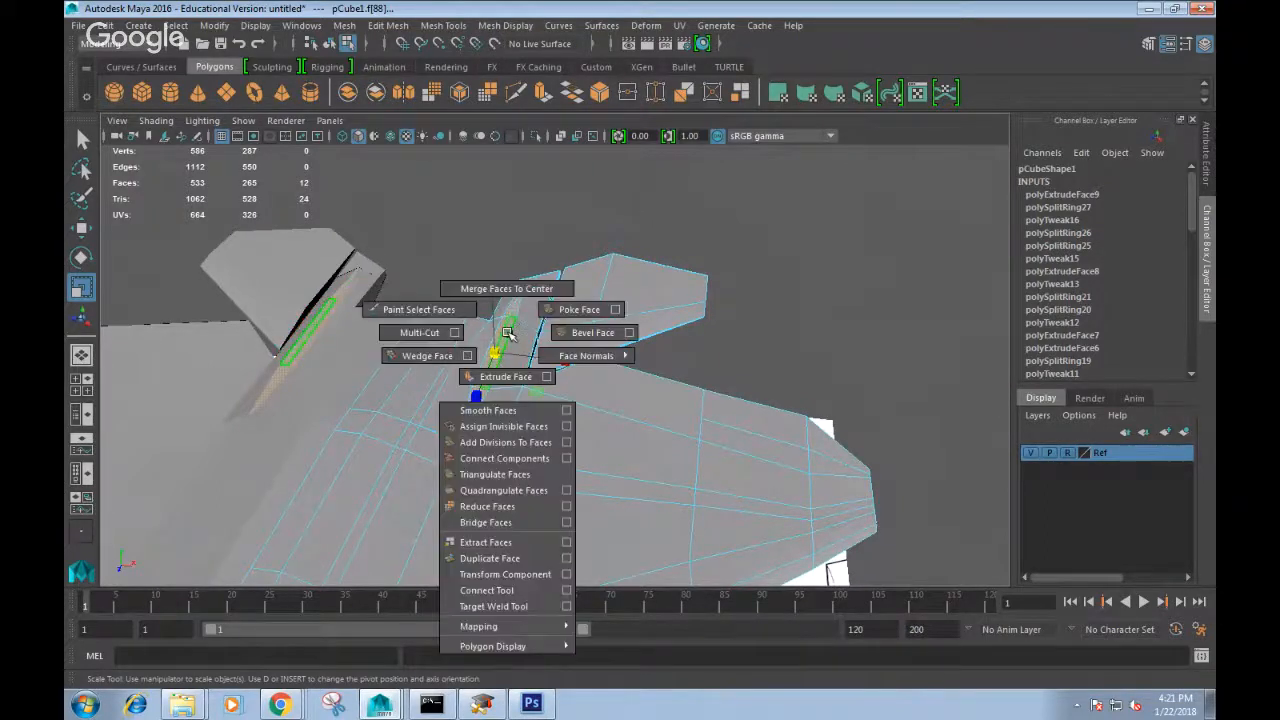
{"action": "left_click", "coordinate": [512, 377]}
{"action": "left_click_drag", "start_coordinate": [512, 377], "coordinate": [567, 357], "text": "alt"}
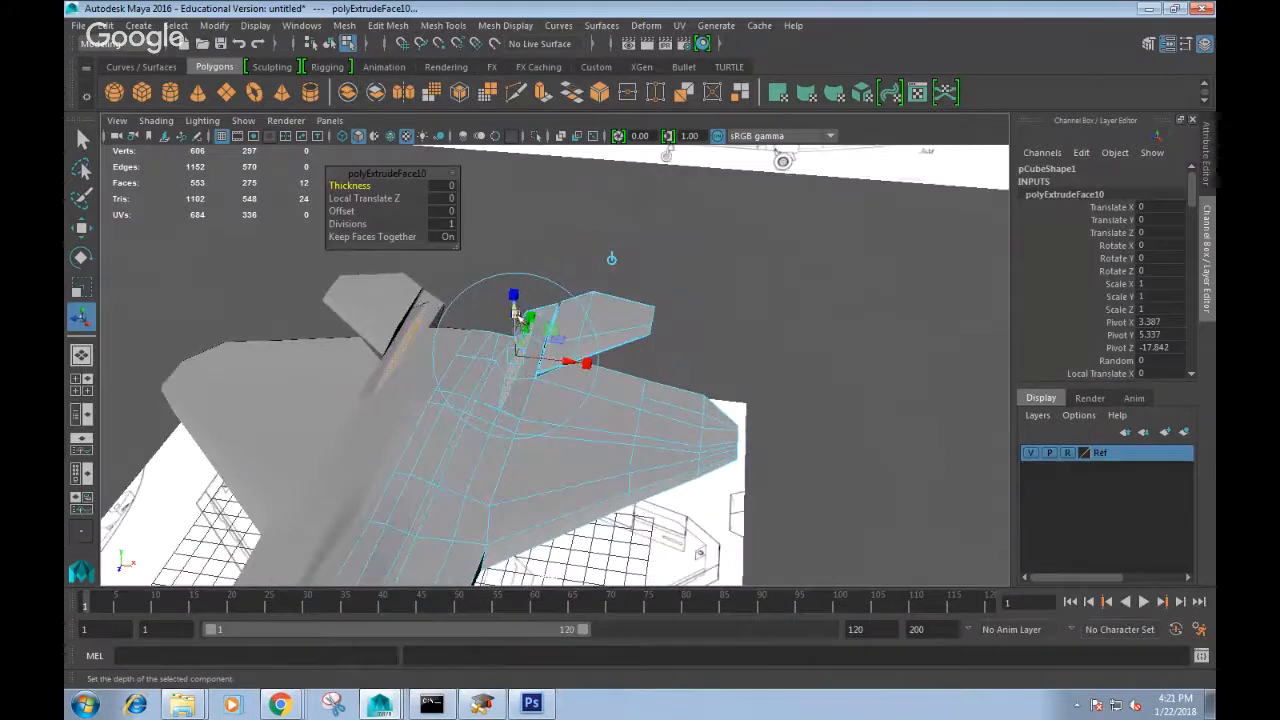
{"action": "left_click_drag", "start_coordinate": [515, 316], "coordinate": [513, 190]}
In the front view, narrow the extruded fin's top faces along X and move them outboard onto the blueprint's fin tip.
{"action": "key", "text": "space"}
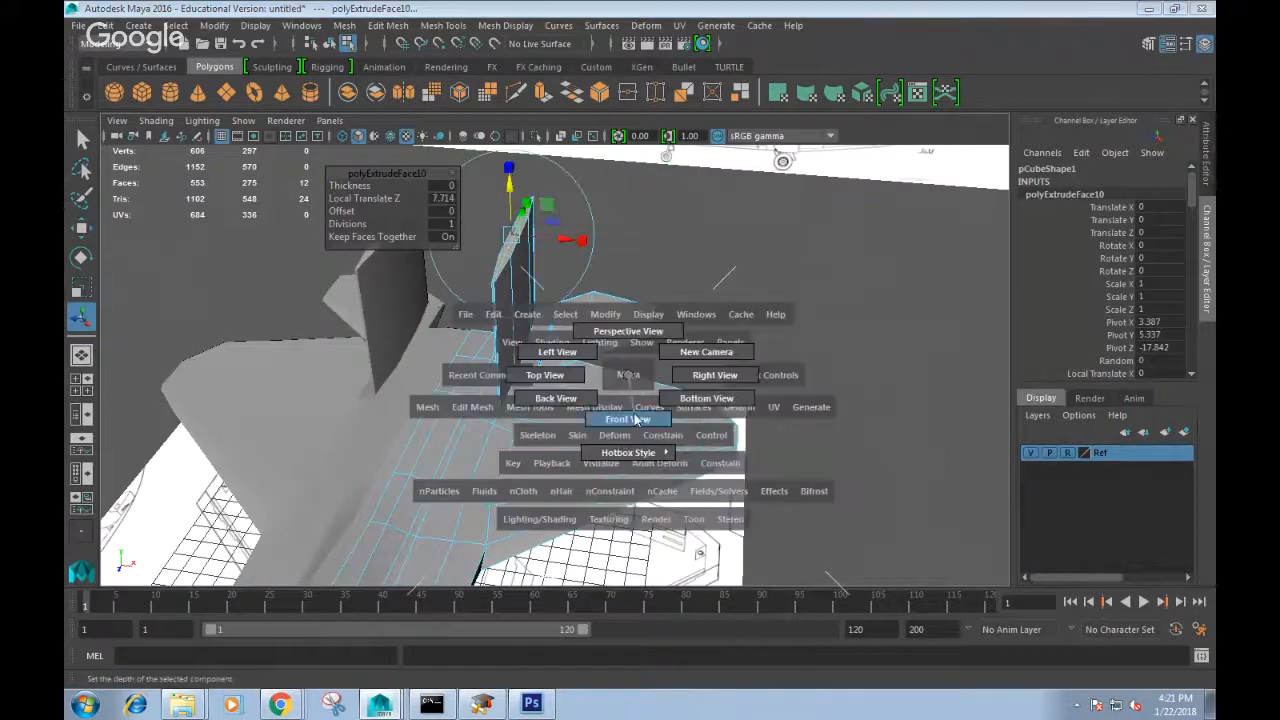
{"action": "left_click", "coordinate": [635, 420]}
{"action": "key", "text": "f"}
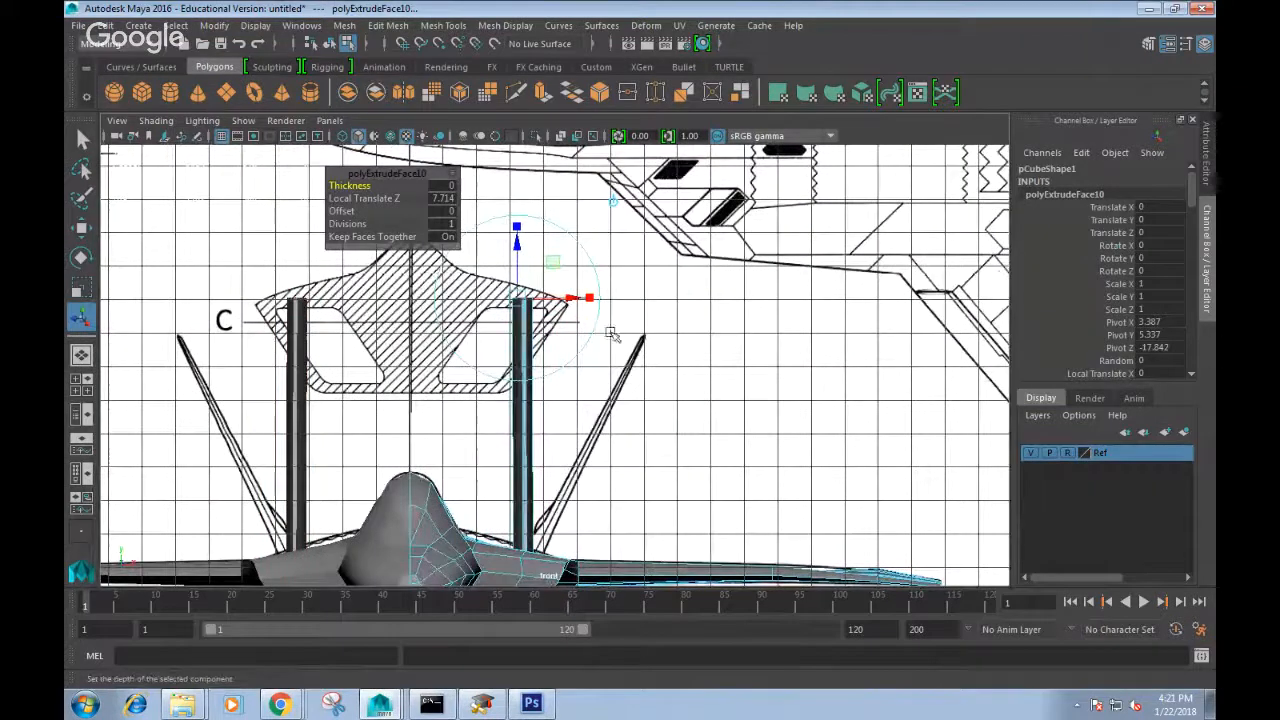
{"action": "key", "text": "r"}
{"action": "left_click_drag", "start_coordinate": [594, 298], "coordinate": [546, 302]}
{"action": "key", "text": "w"}
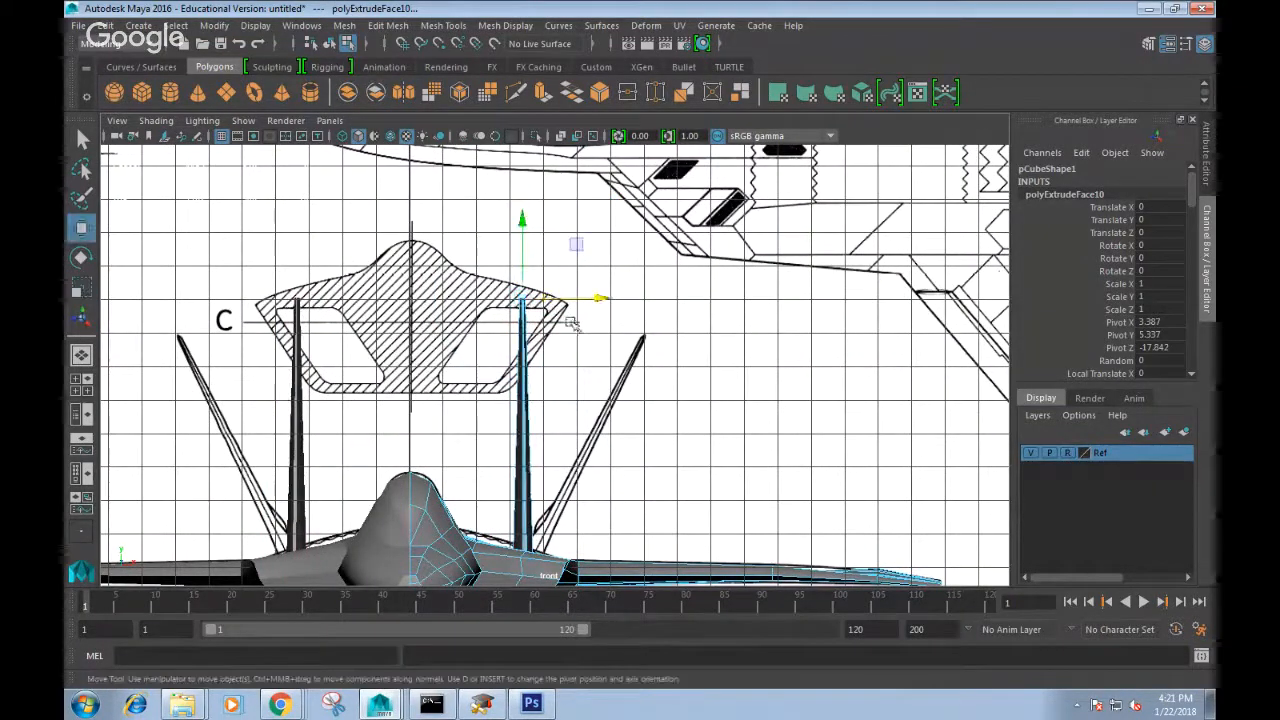
{"action": "middle_click_drag", "start_coordinate": [571, 251], "coordinate": [699, 282]}
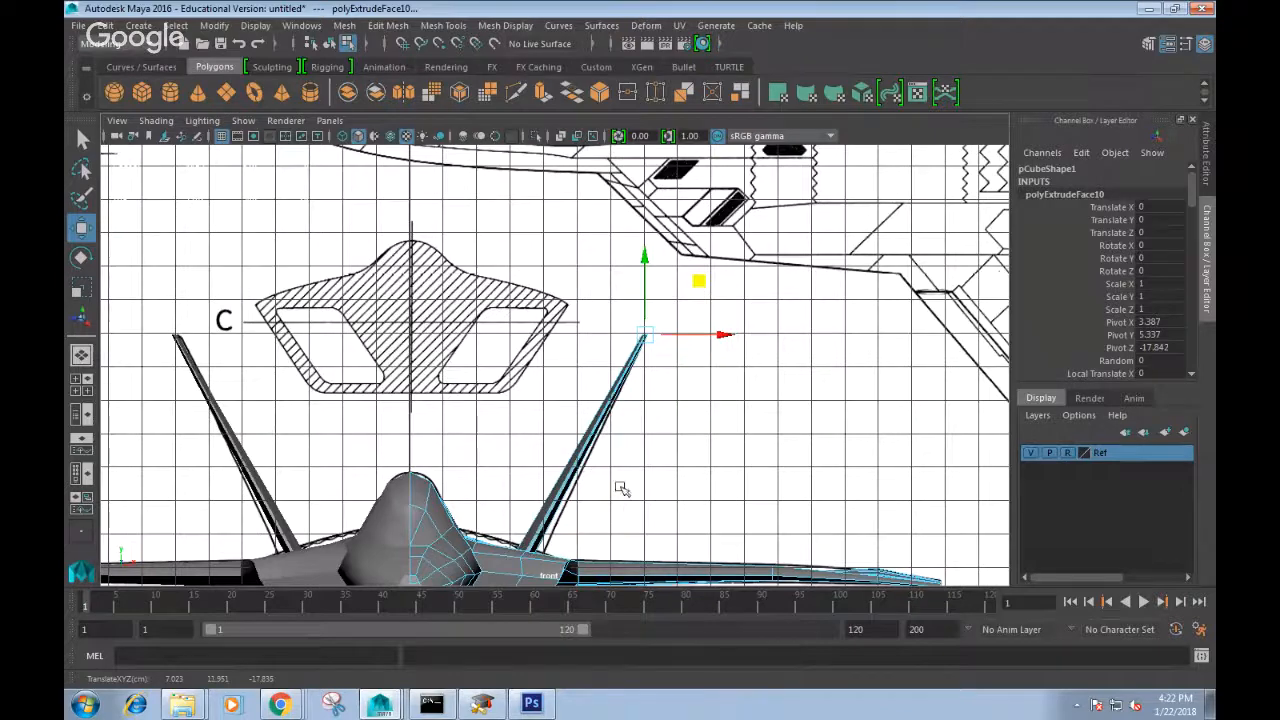
Select the rows of vertices on the upper fuselage inboard of the fin and raise them along Y to the front-view outline.
{"action": "key", "text": "space"}
{"action": "left_click_drag", "start_coordinate": [621, 488], "coordinate": [621, 466]}
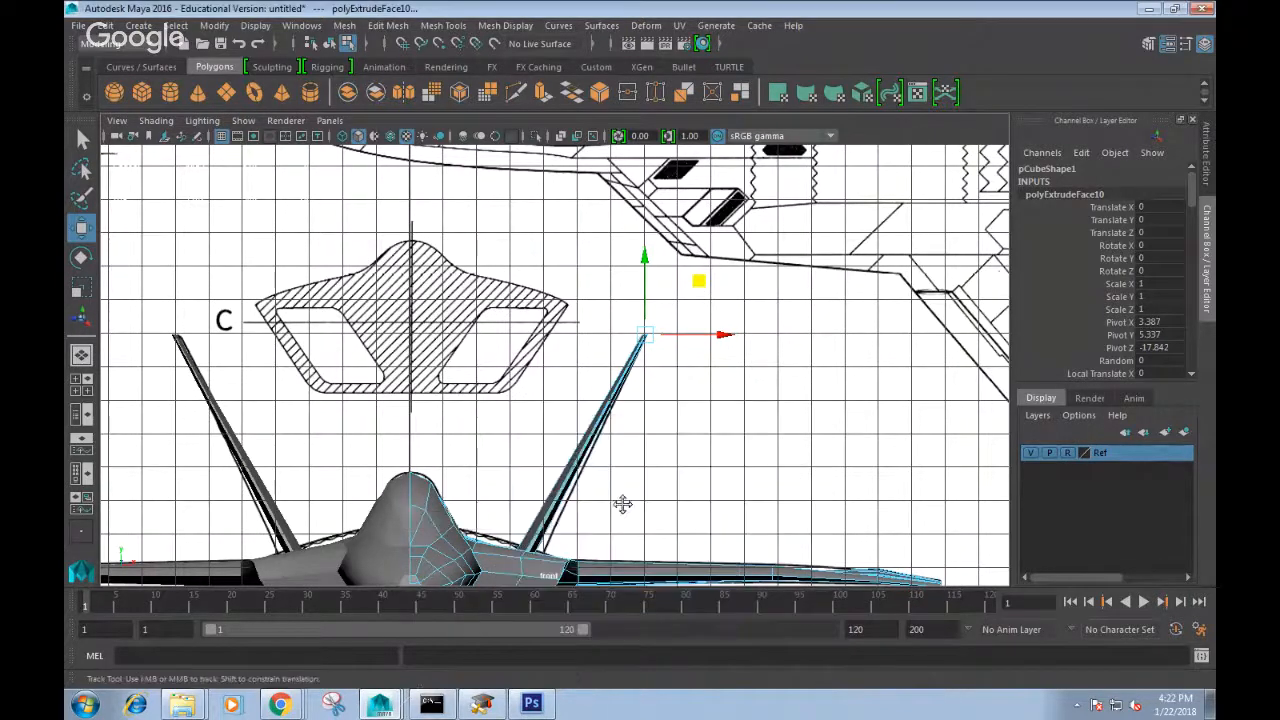
{"action": "middle_click_drag", "start_coordinate": [623, 503], "coordinate": [651, 354], "text": "alt"}
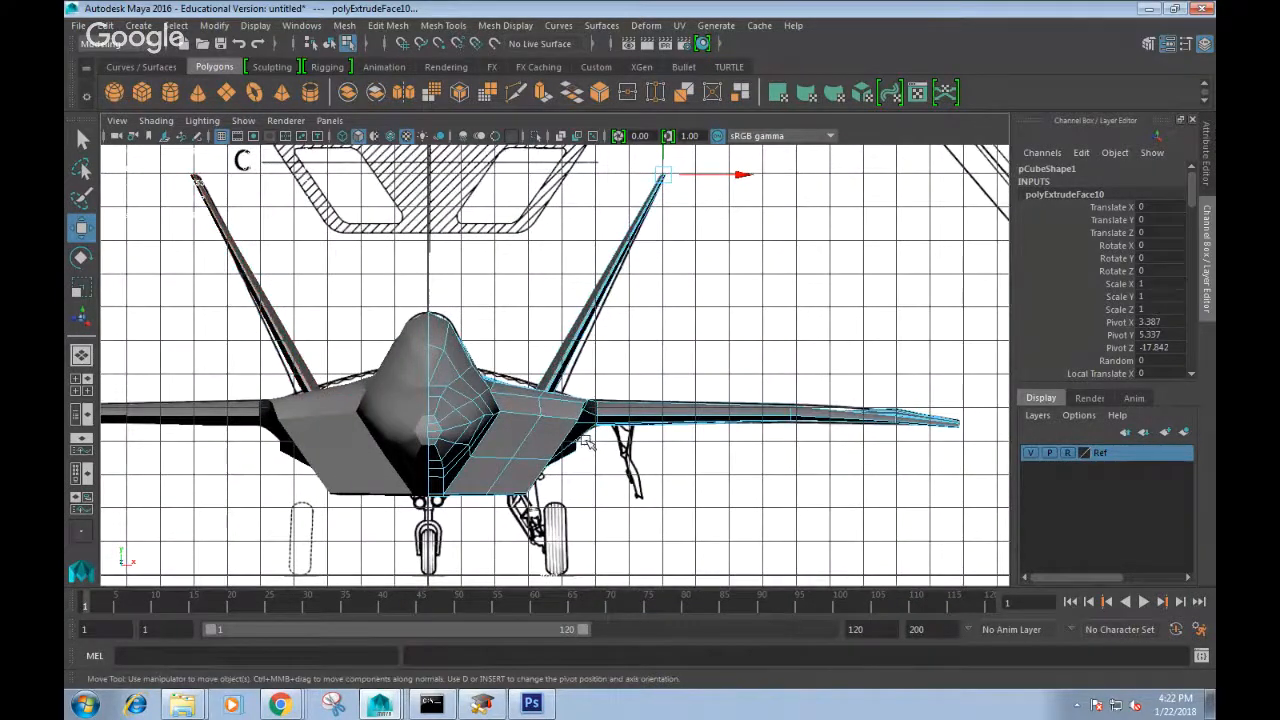
{"action": "scroll", "coordinate": [551, 410], "scroll_direction": "up", "scroll_amount": 4}
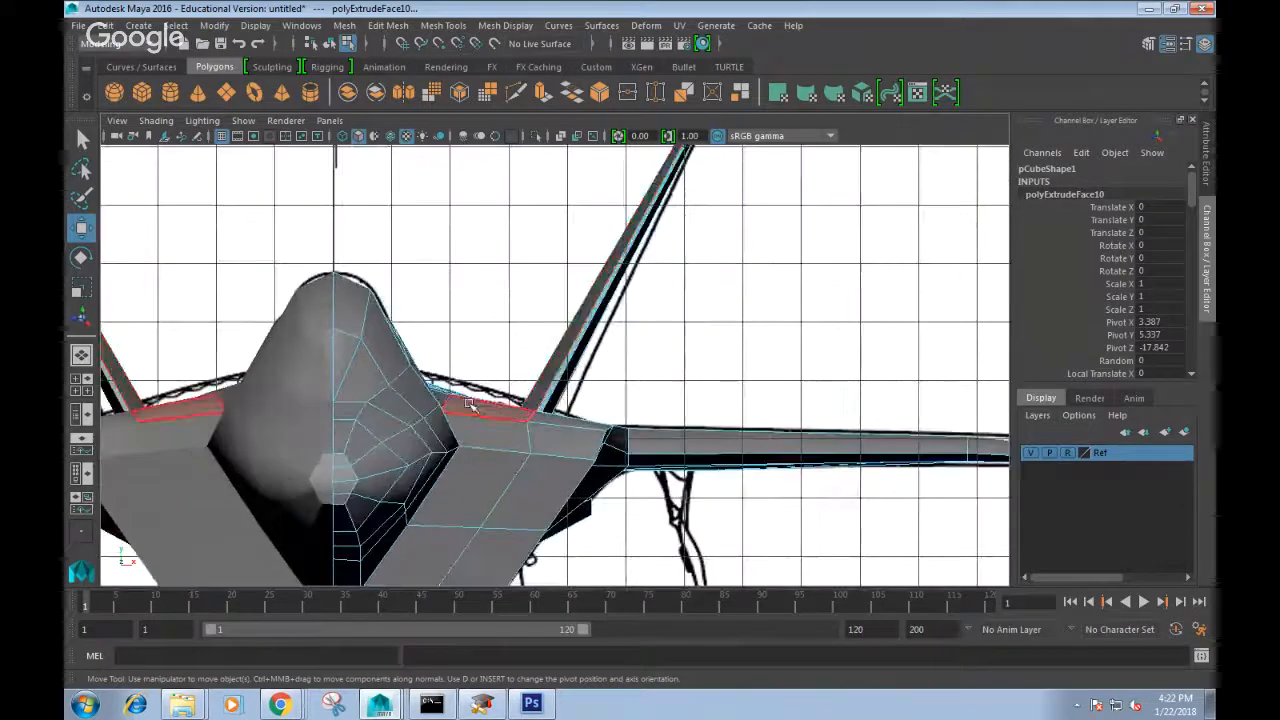
{"action": "right_click_drag", "start_coordinate": [469, 404], "coordinate": [418, 248]}
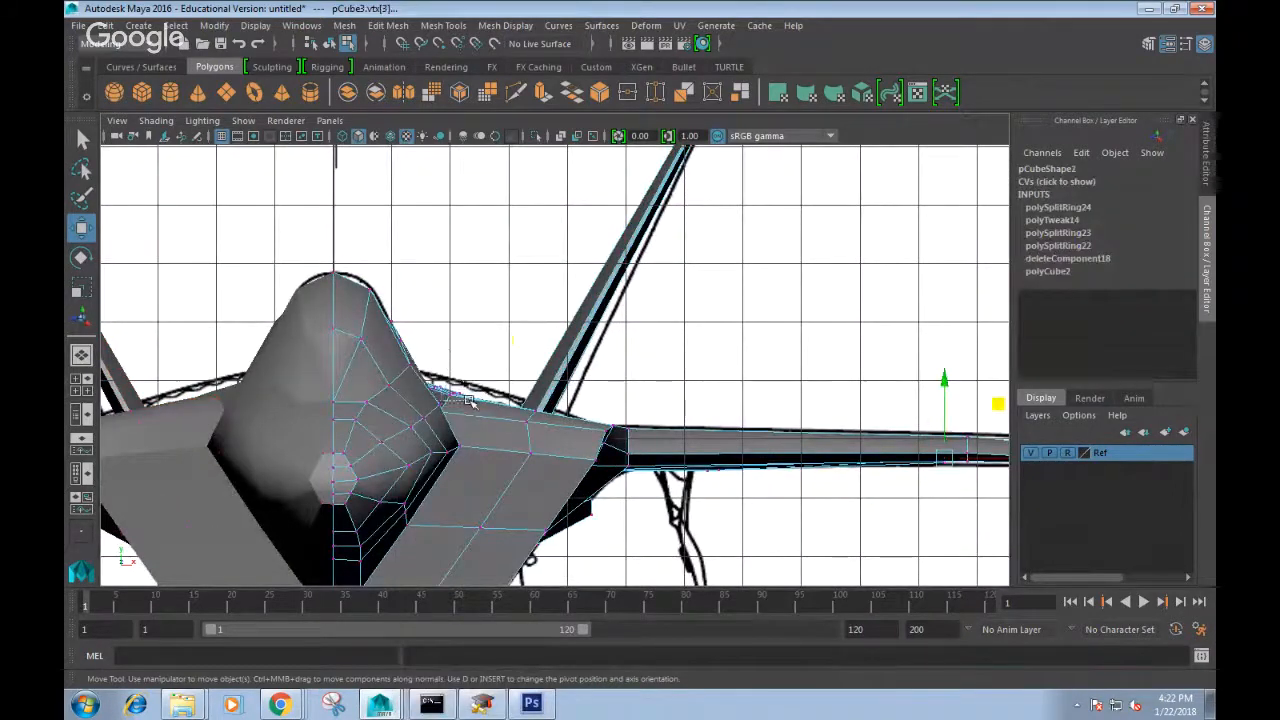
{"action": "left_click_drag", "start_coordinate": [440, 386], "coordinate": [505, 370]}
{"action": "key", "text": "space"}
{"action": "left_click_drag", "start_coordinate": [571, 394], "coordinate": [500, 432], "text": "alt"}
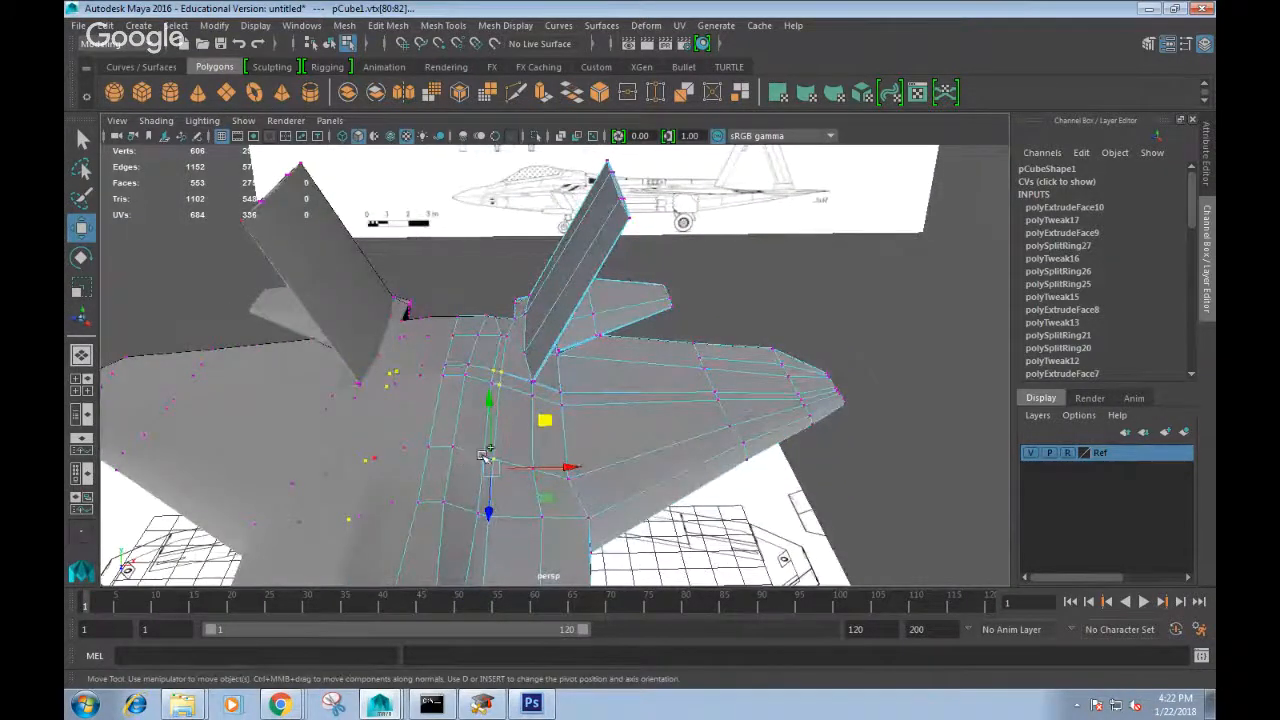
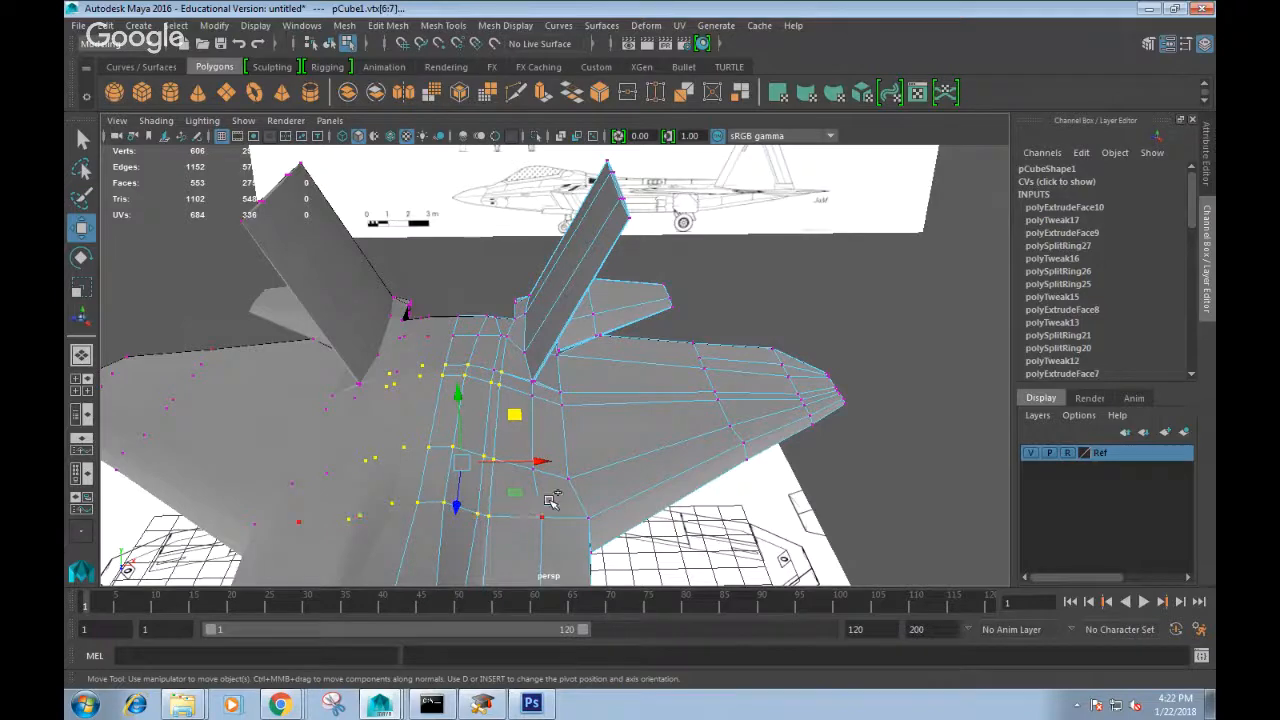
{"action": "key", "text": "space"}
{"action": "left_click_drag", "start_coordinate": [523, 505], "coordinate": [523, 545]}
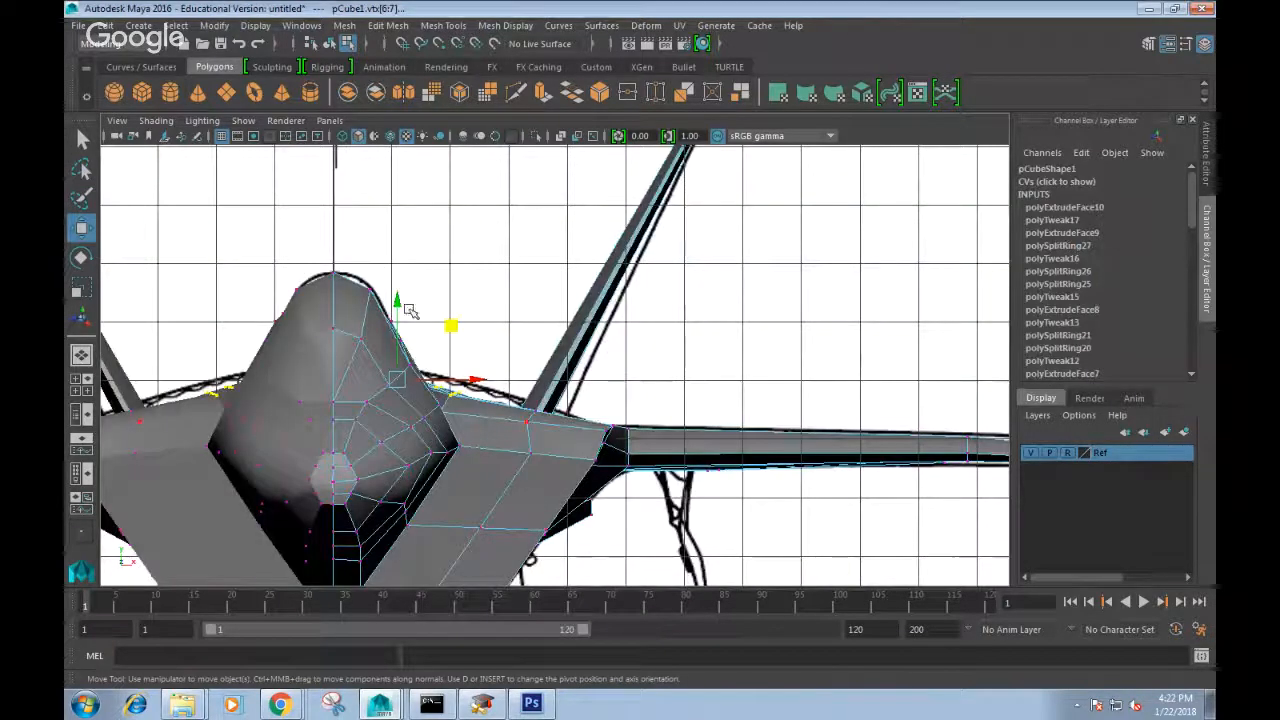
{"action": "left_click_drag", "start_coordinate": [400, 298], "coordinate": [400, 291]}
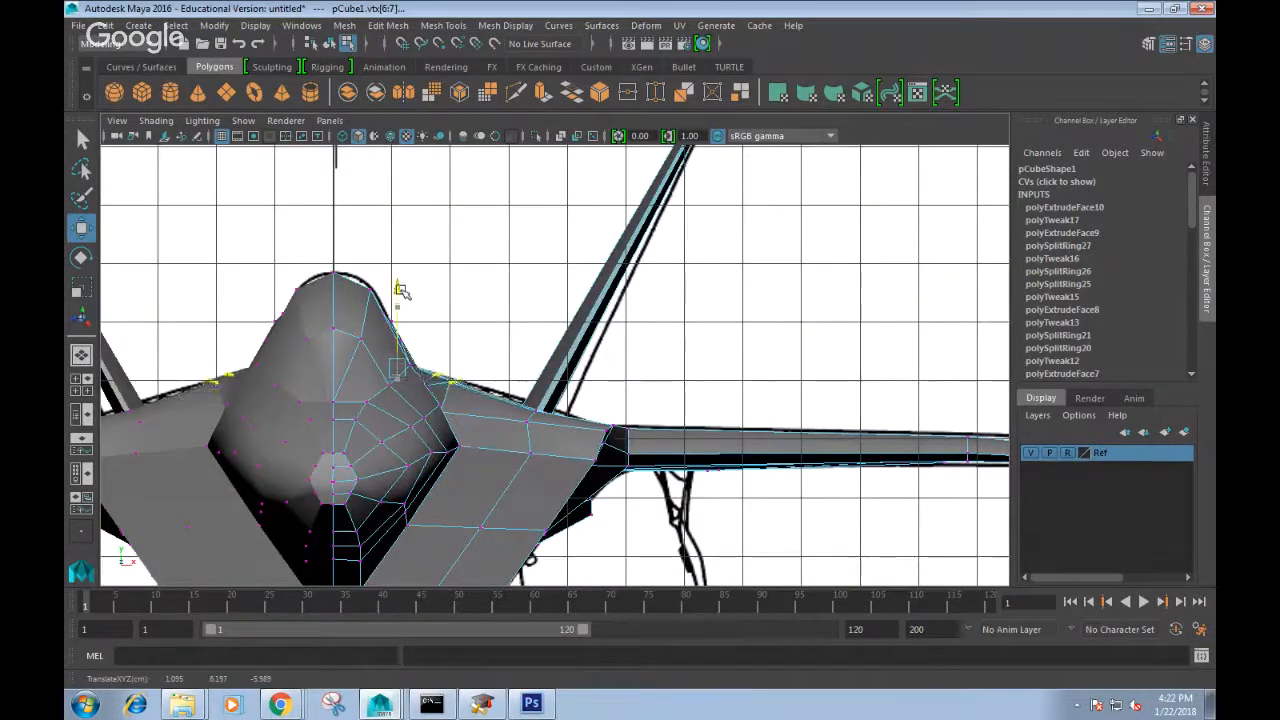
Raise the vertices on the fuselage surface at the fin's root along Y to the front-view outline.
{"action": "left_click", "coordinate": [533, 398]}
{"action": "left_click_drag", "start_coordinate": [568, 418], "coordinate": [566, 411]}
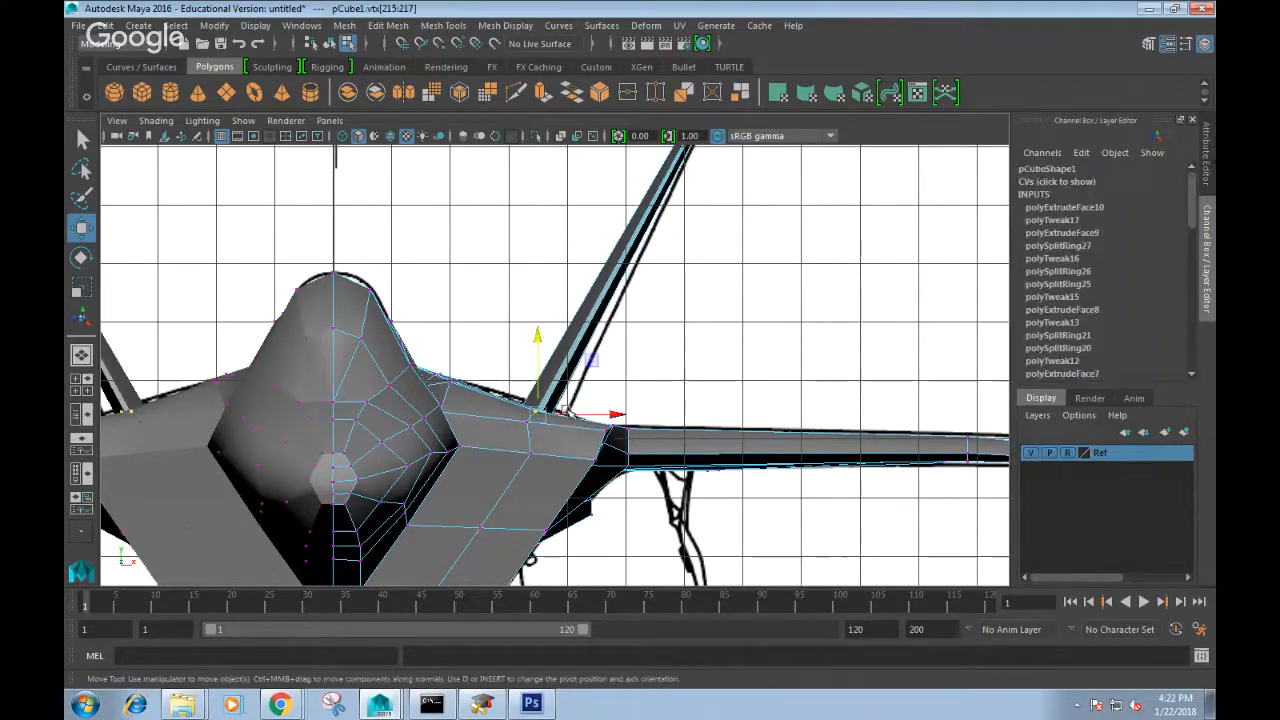
{"action": "left_click_drag", "start_coordinate": [537, 349], "coordinate": [558, 328]}
In the perspective view, select the two forward vertices on the fin's inner root edge and raise them along Y.
{"action": "key", "text": "space"}
{"action": "scroll", "coordinate": [554, 374], "scroll_direction": "up", "scroll_amount": 3}
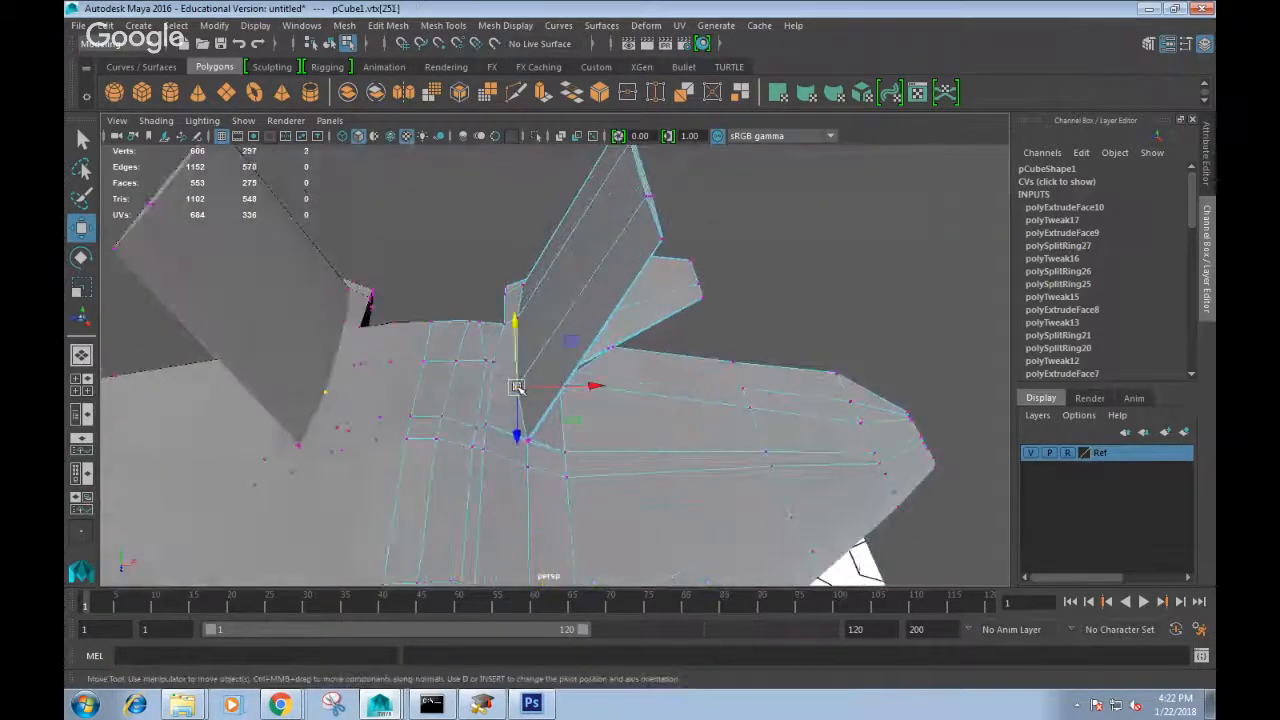
{"action": "scroll", "coordinate": [541, 440], "scroll_direction": "up", "scroll_amount": 3}
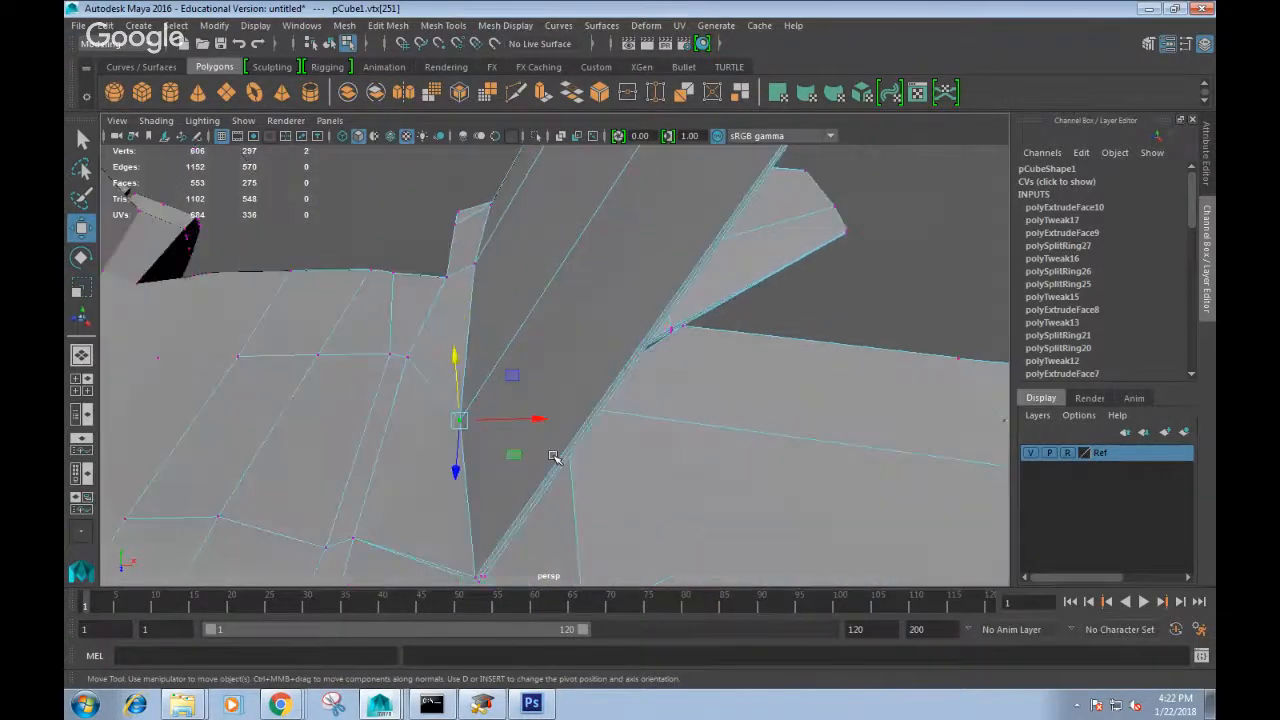
{"action": "left_click", "coordinate": [477, 576], "text": "shift"}
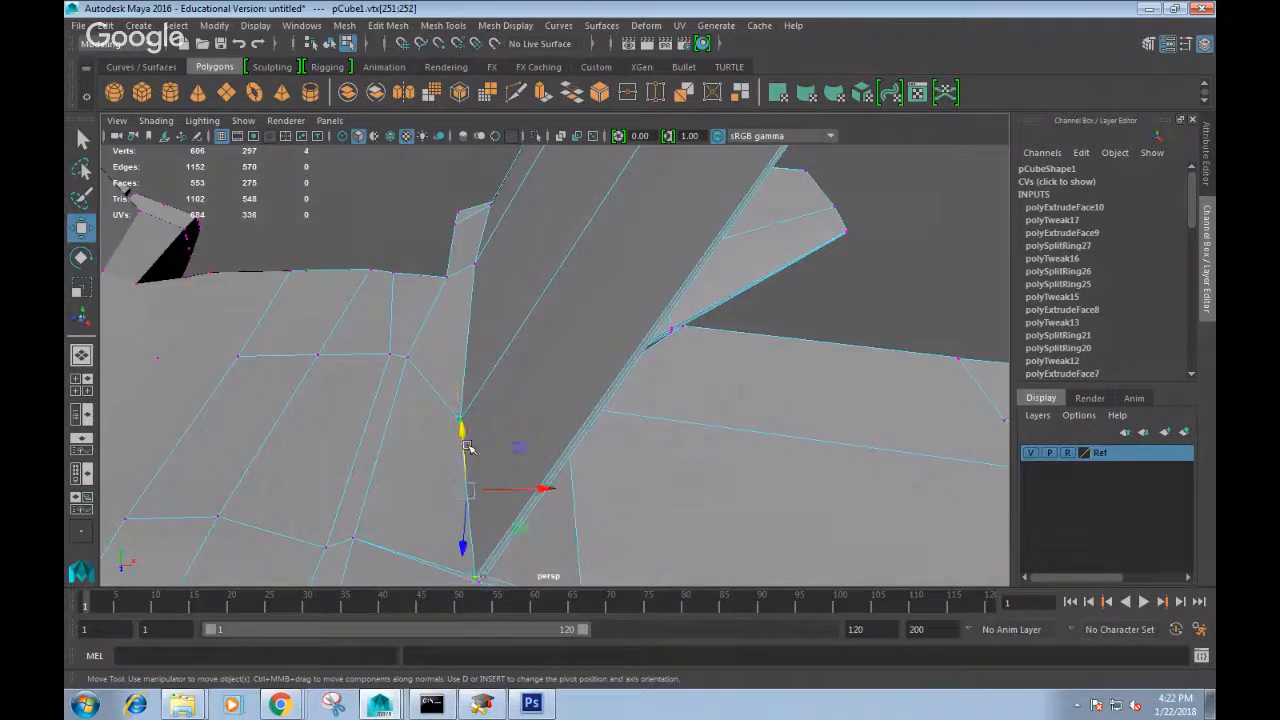
{"action": "left_click_drag", "start_coordinate": [467, 447], "coordinate": [465, 427]}
{"action": "scroll", "coordinate": [493, 443], "scroll_direction": "down", "scroll_amount": 5}
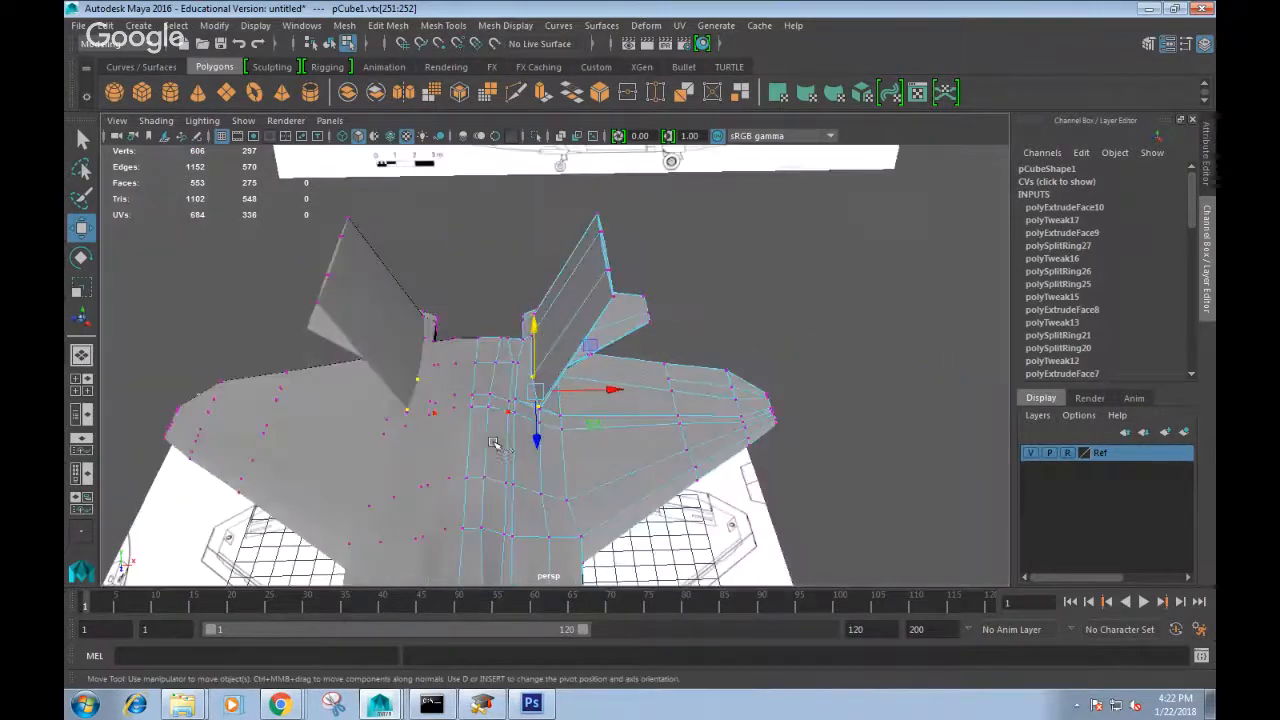
Show the fin's root close up in the front view and turn on X-Ray there.
{"action": "key", "text": "space"}
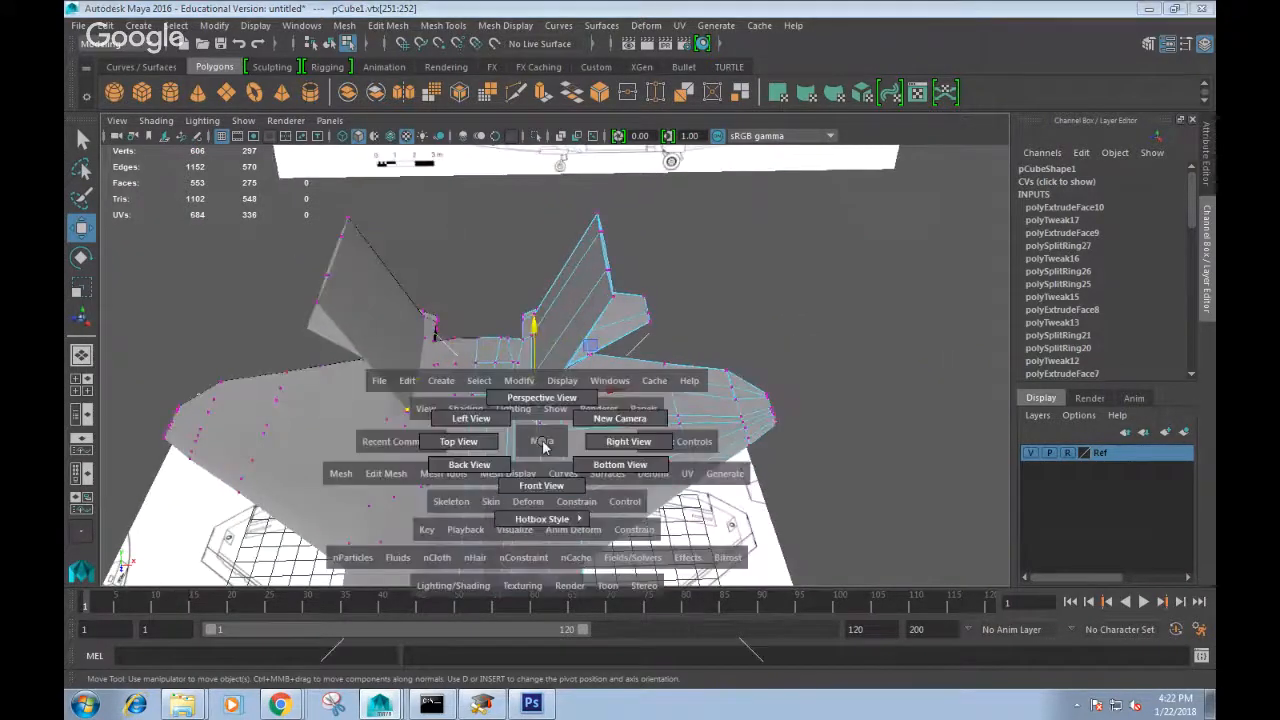
{"action": "left_click_drag", "start_coordinate": [542, 442], "coordinate": [548, 466]}
{"action": "scroll", "coordinate": [548, 466], "scroll_direction": "down", "scroll_amount": 5}
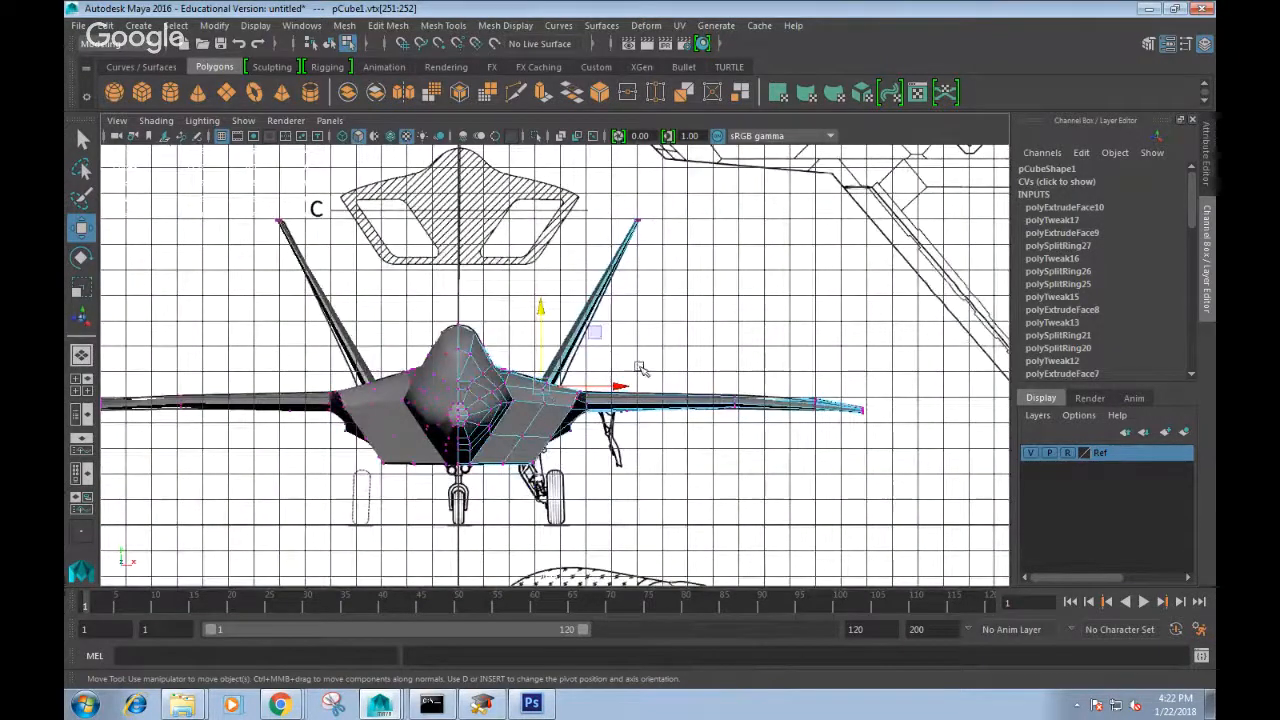
{"action": "scroll", "coordinate": [640, 369], "scroll_direction": "up", "scroll_amount": 5}
{"action": "scroll", "coordinate": [585, 473], "scroll_direction": "up", "scroll_amount": 5}
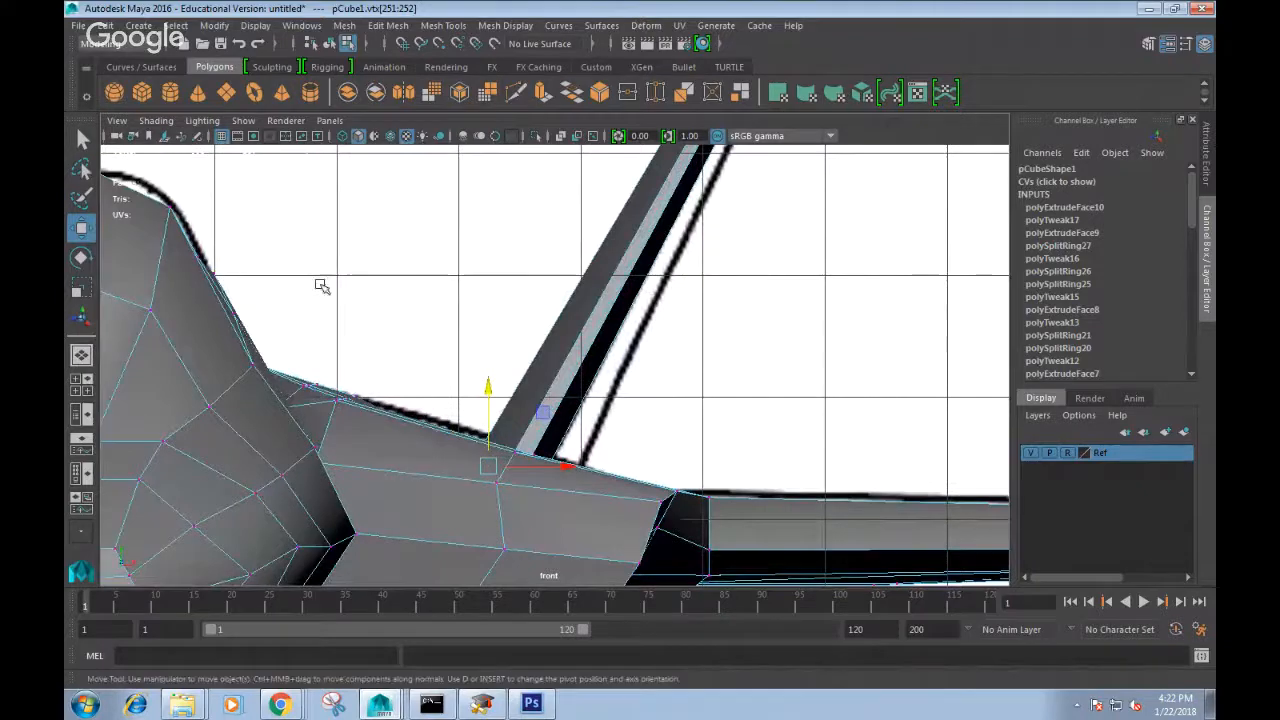
{"action": "left_click", "coordinate": [155, 121]}
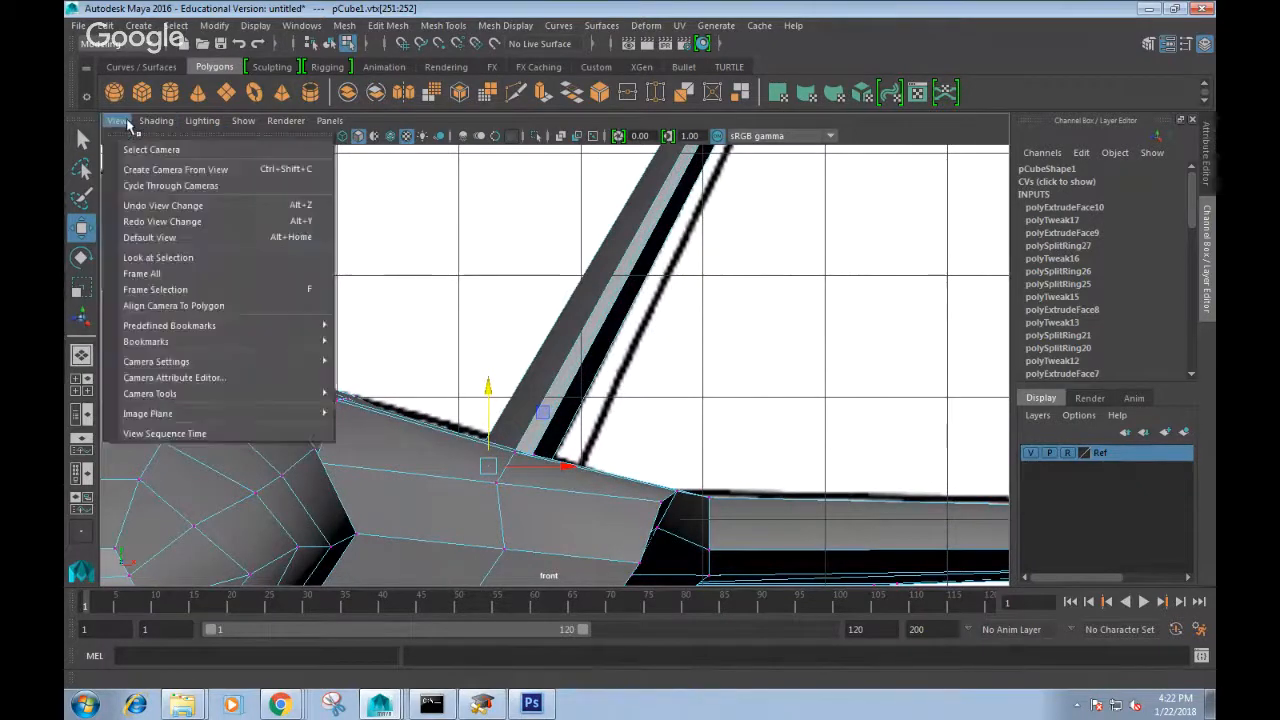
{"action": "left_click", "coordinate": [166, 297]}
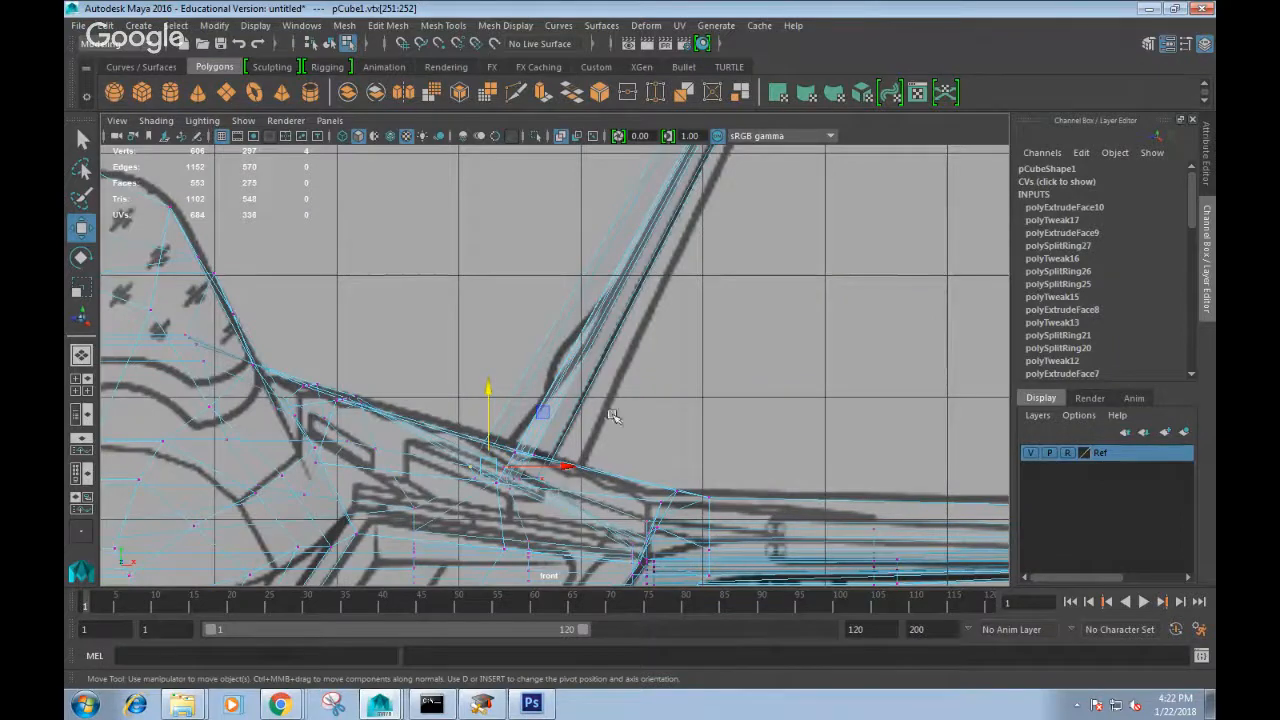
Select the edges along the fin's outer root and move them outboard along X to the blueprint's fin base in the front view.
{"action": "key", "text": "space"}
{"action": "left_click_drag", "start_coordinate": [612, 424], "coordinate": [498, 365]}
{"action": "right_click", "coordinate": [383, 320]}
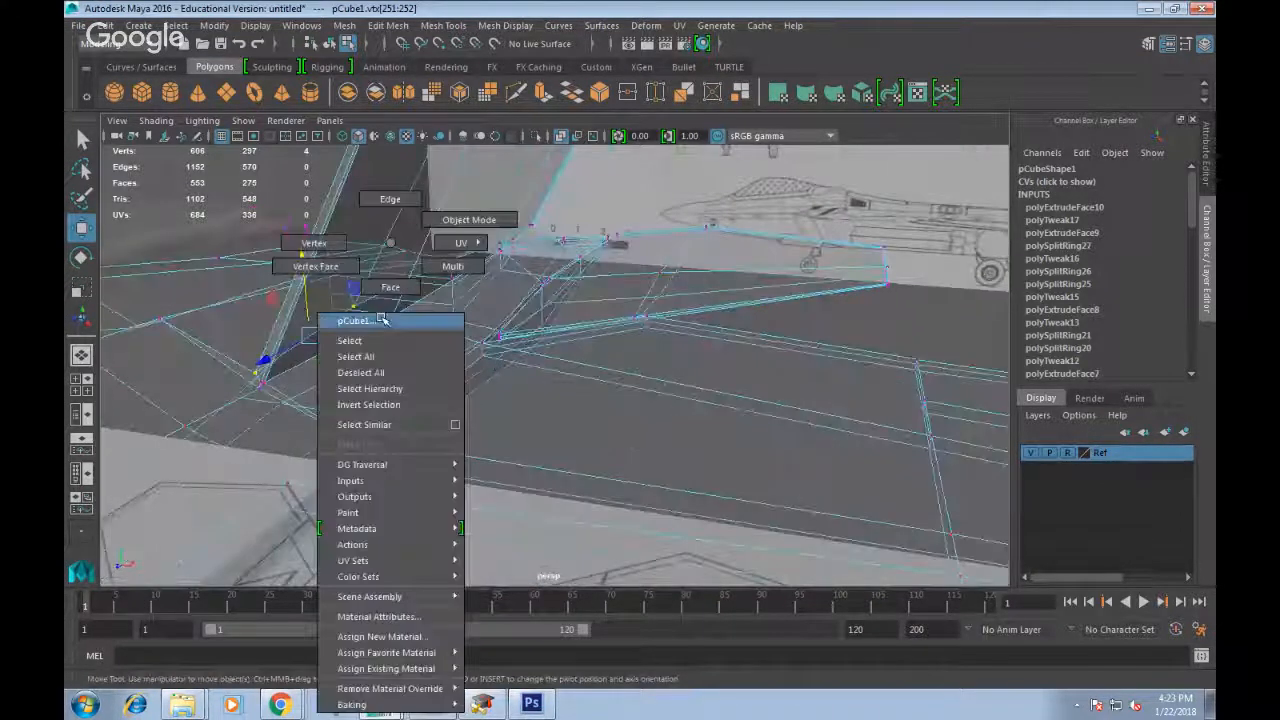
{"action": "right_click_drag", "start_coordinate": [383, 320], "coordinate": [391, 205]}
{"action": "left_click", "coordinate": [305, 345]}
{"action": "left_click_drag", "start_coordinate": [305, 345], "coordinate": [424, 354], "text": "alt"}
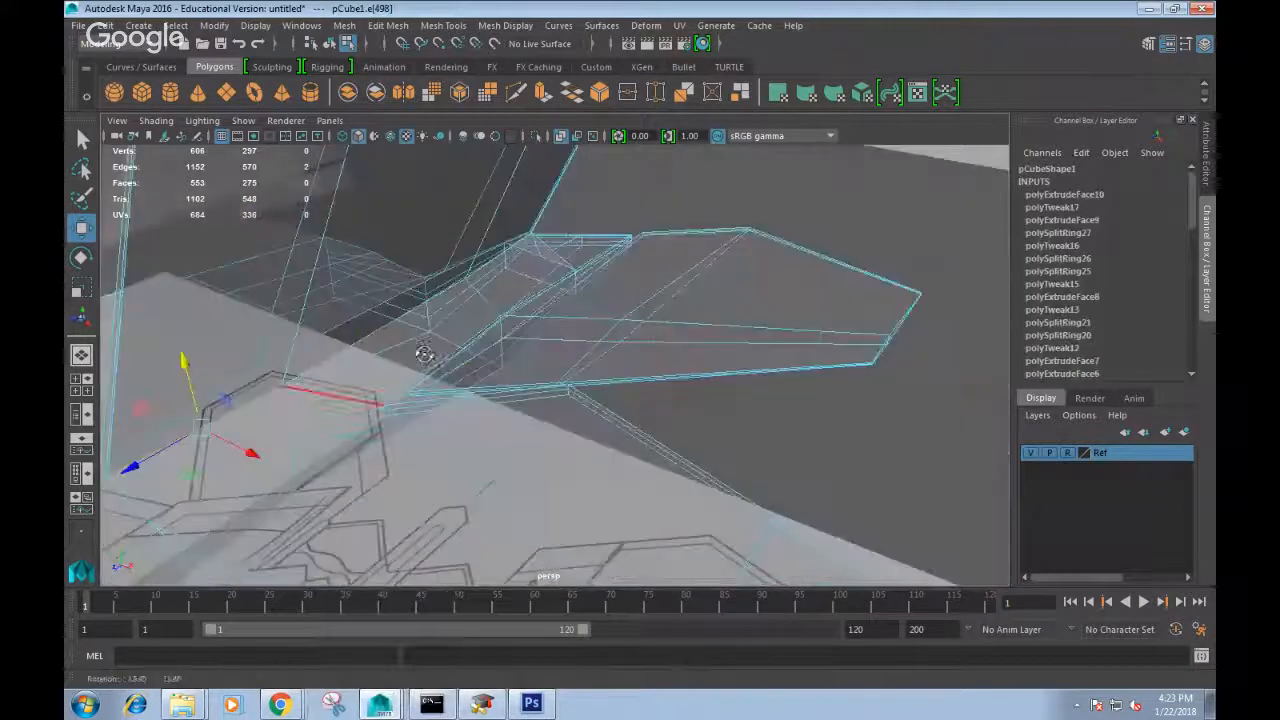
{"action": "left_click", "coordinate": [393, 320]}
{"action": "left_click", "coordinate": [497, 298]}
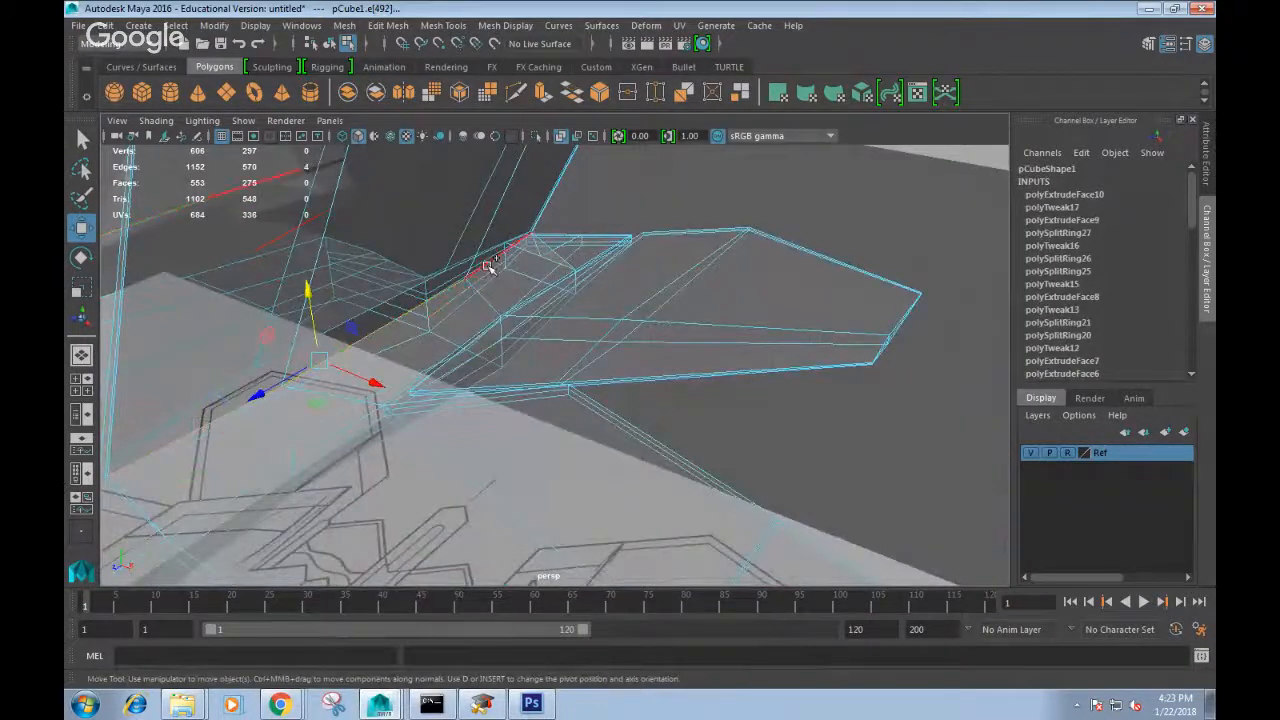
{"action": "left_click", "coordinate": [488, 266], "text": "shift"}
{"action": "key", "text": "space"}
{"action": "left_click_drag", "start_coordinate": [557, 295], "coordinate": [572, 335]}
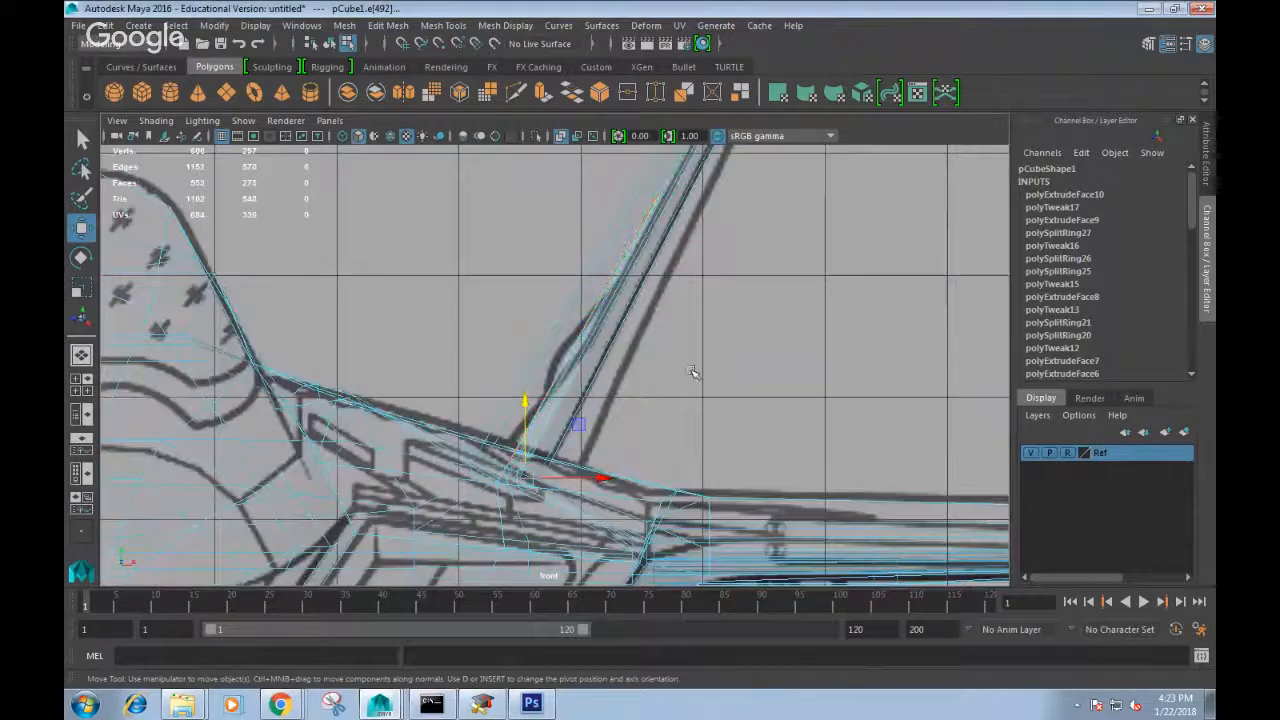
{"action": "middle_click_drag", "start_coordinate": [692, 372], "coordinate": [689, 347], "text": "alt"}
{"action": "left_click_drag", "start_coordinate": [600, 454], "coordinate": [633, 455]}
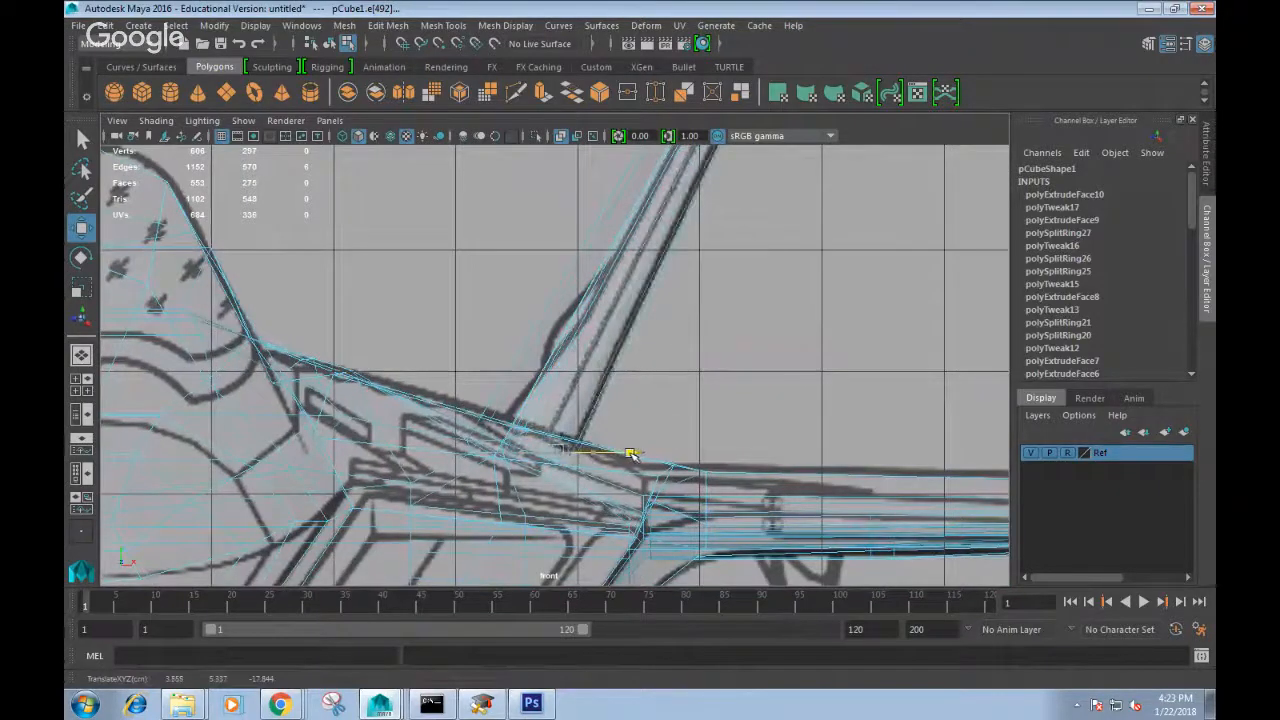
In the perspective view, select the edges along the fin's inner root and move them along X to the front-view blueprint's fin base.
{"action": "scroll", "coordinate": [632, 453], "scroll_direction": "down", "scroll_amount": 9}
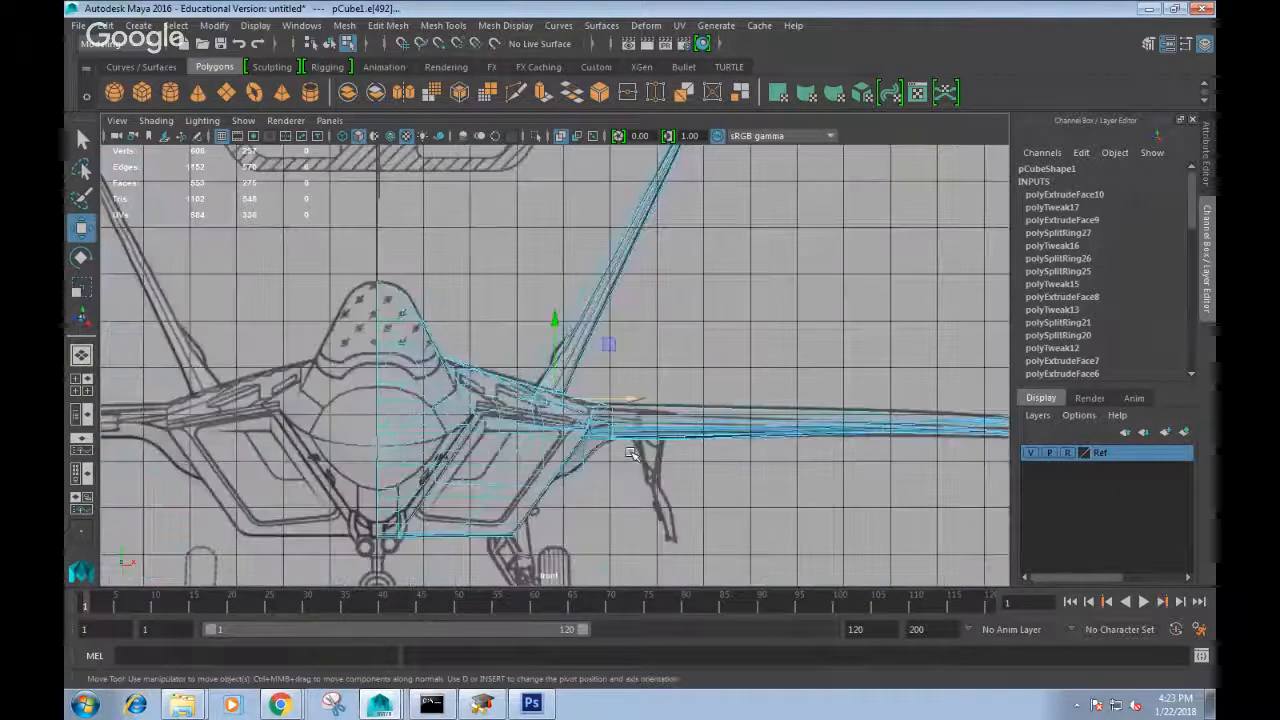
{"action": "scroll", "coordinate": [631, 449], "scroll_direction": "up", "scroll_amount": 4}
{"action": "key", "text": "space"}
{"action": "left_click_drag", "start_coordinate": [630, 411], "coordinate": [563, 412]}
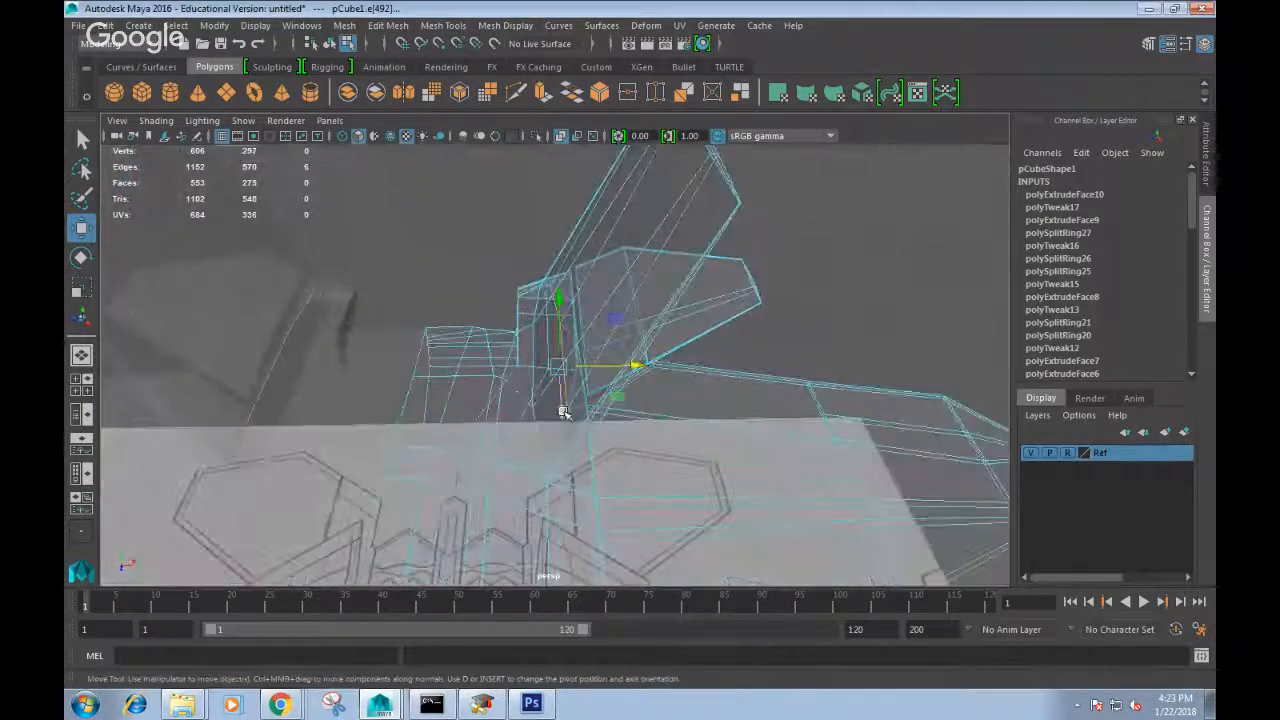
{"action": "left_click", "coordinate": [533, 355], "text": "shift"}
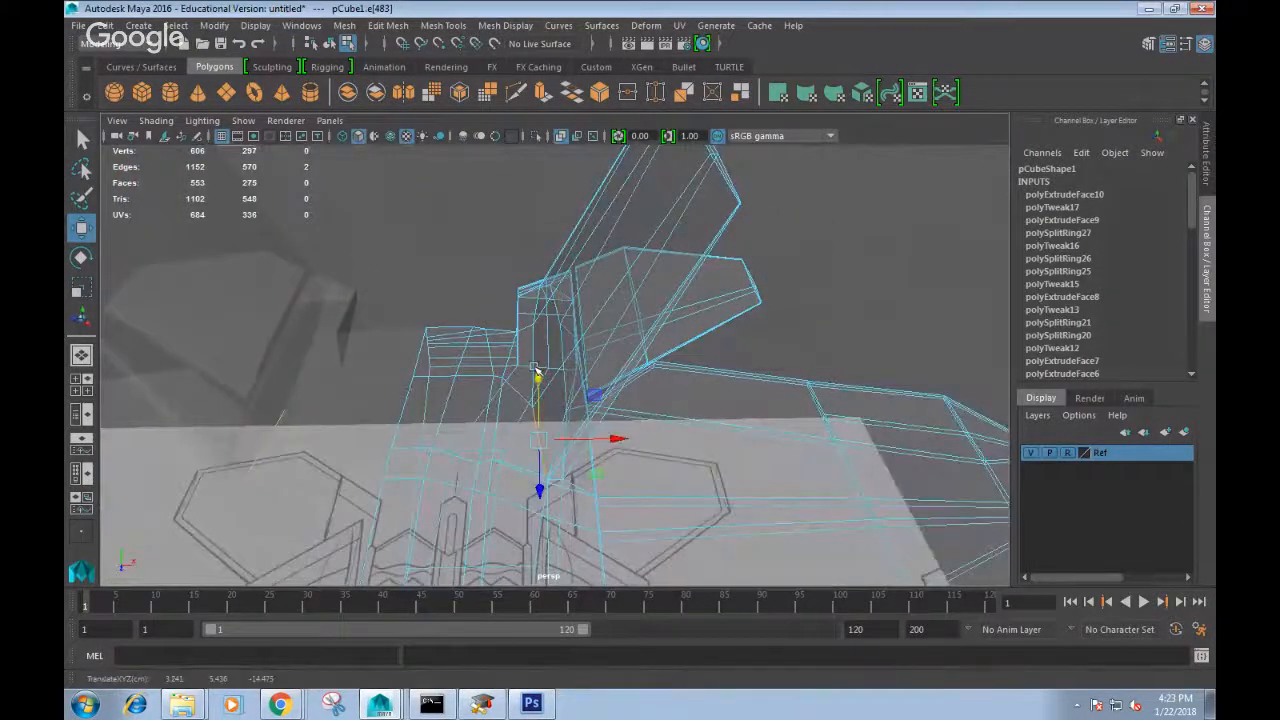
{"action": "key", "text": "space"}
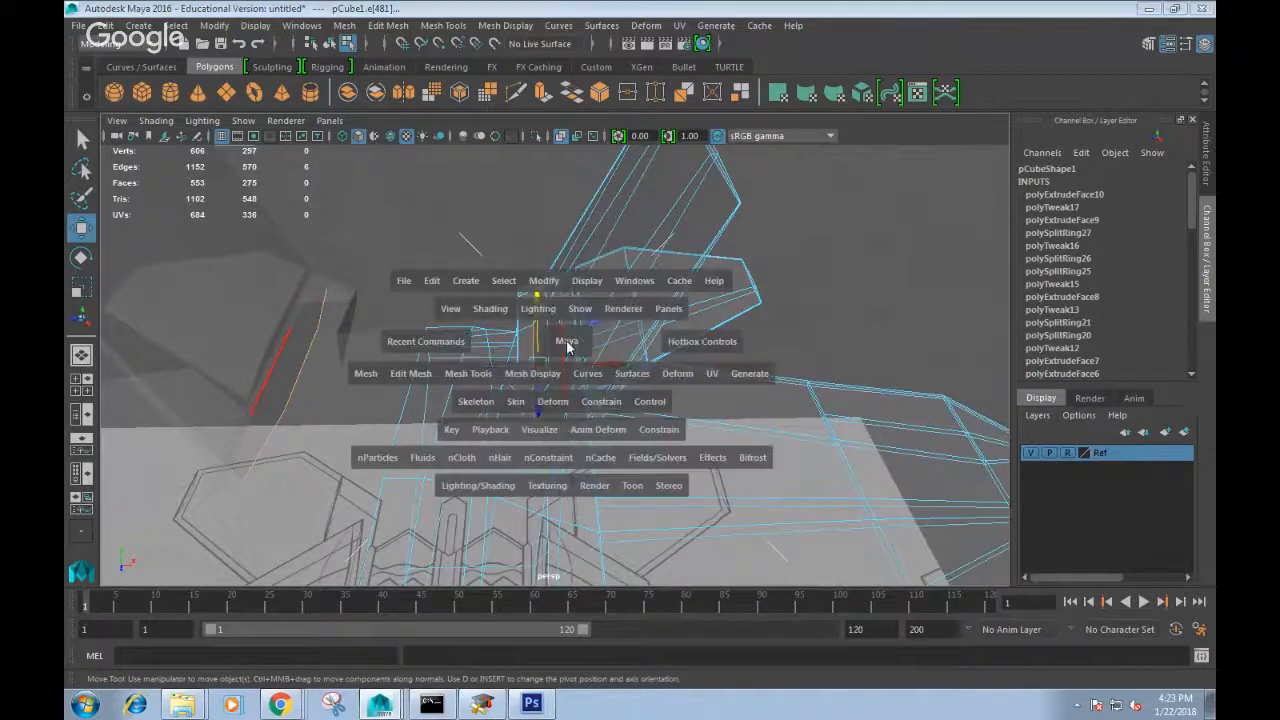
{"action": "left_click_drag", "start_coordinate": [568, 340], "coordinate": [594, 415]}
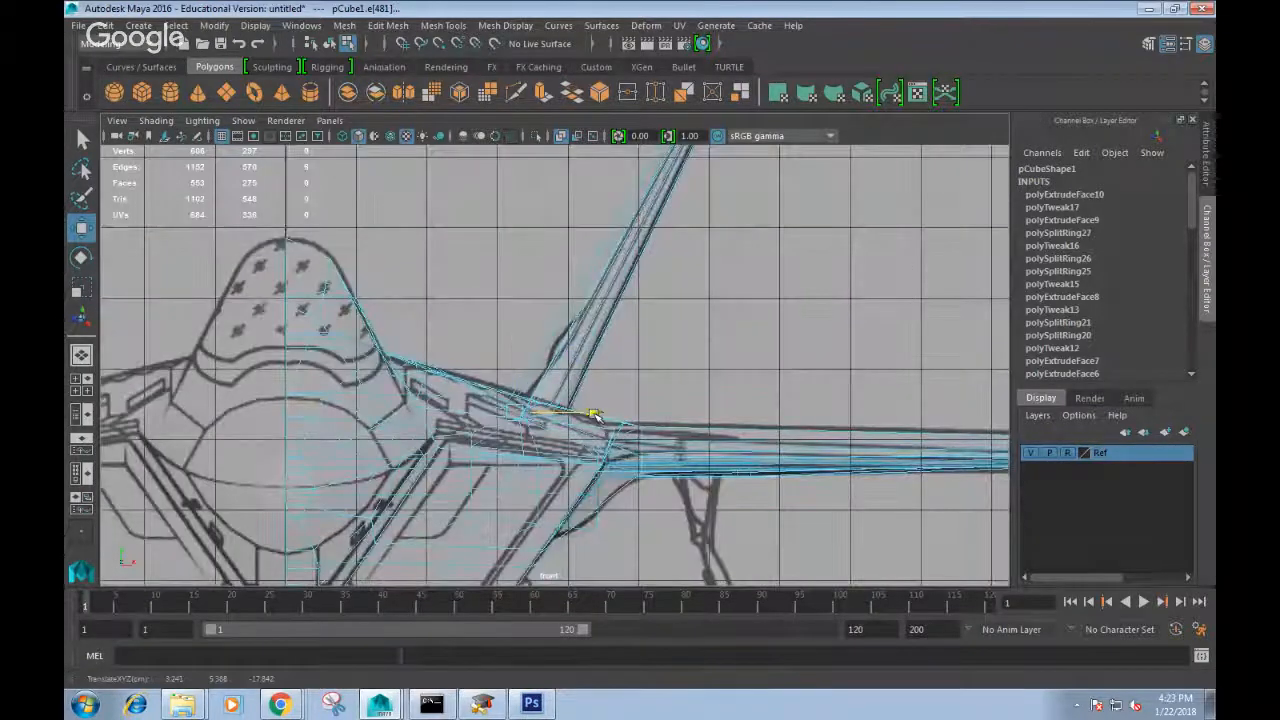
{"action": "scroll", "coordinate": [673, 322], "scroll_direction": "down", "scroll_amount": 3}
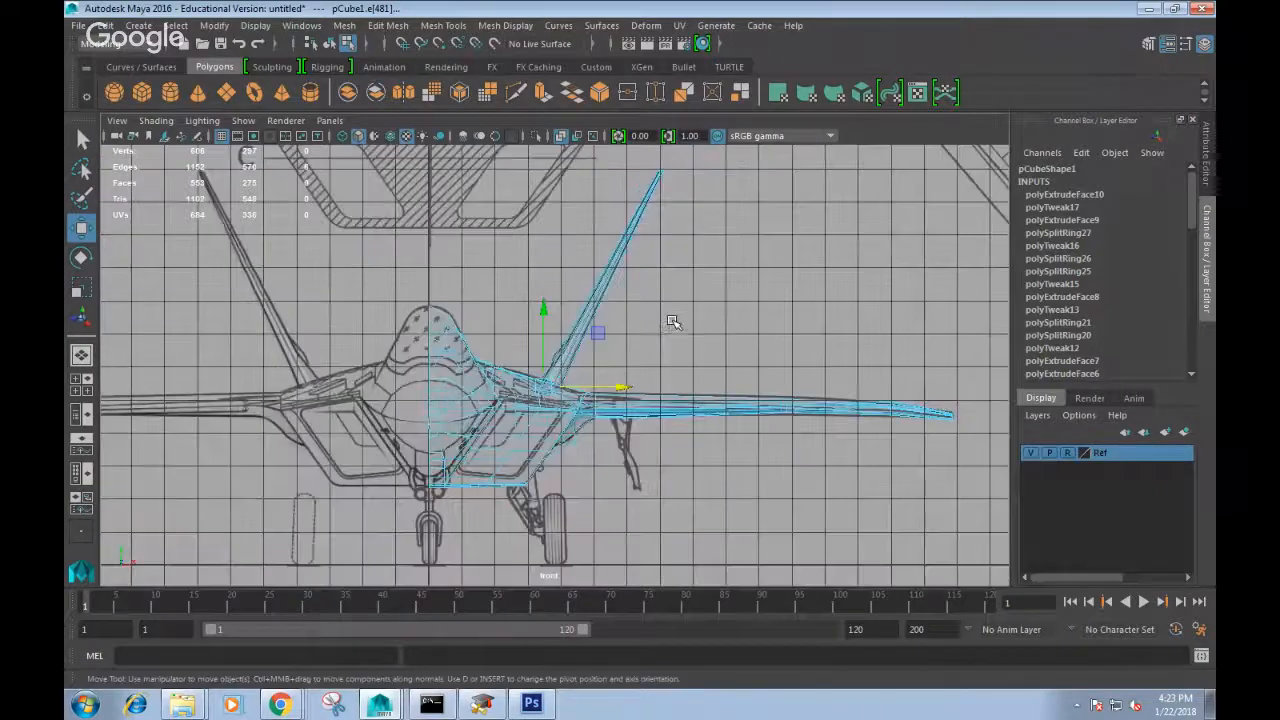
In the side view, select the fin-tip vertices and scale them along Z to the width of the blueprint's fin tip.
{"action": "key", "text": "space"}
{"action": "left_click_drag", "start_coordinate": [674, 323], "coordinate": [600, 303]}
{"action": "key", "text": "space"}
{"action": "scroll", "coordinate": [600, 303], "scroll_direction": "down", "scroll_amount": 4}
{"action": "right_click_drag", "start_coordinate": [537, 250], "coordinate": [292, 228]}
{"action": "left_click_drag", "start_coordinate": [710, 295], "coordinate": [708, 296]}
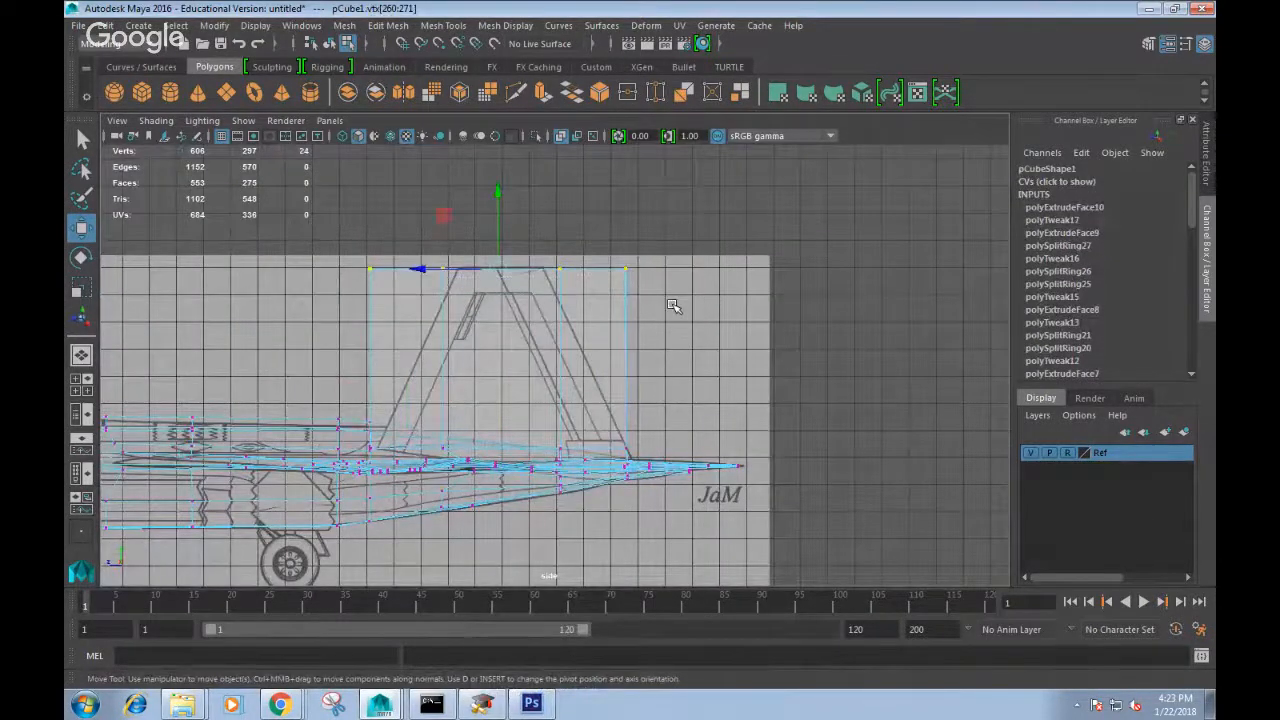
{"action": "key", "text": "e"}
{"action": "key", "text": "r"}
{"action": "left_click_drag", "start_coordinate": [424, 267], "coordinate": [475, 272]}
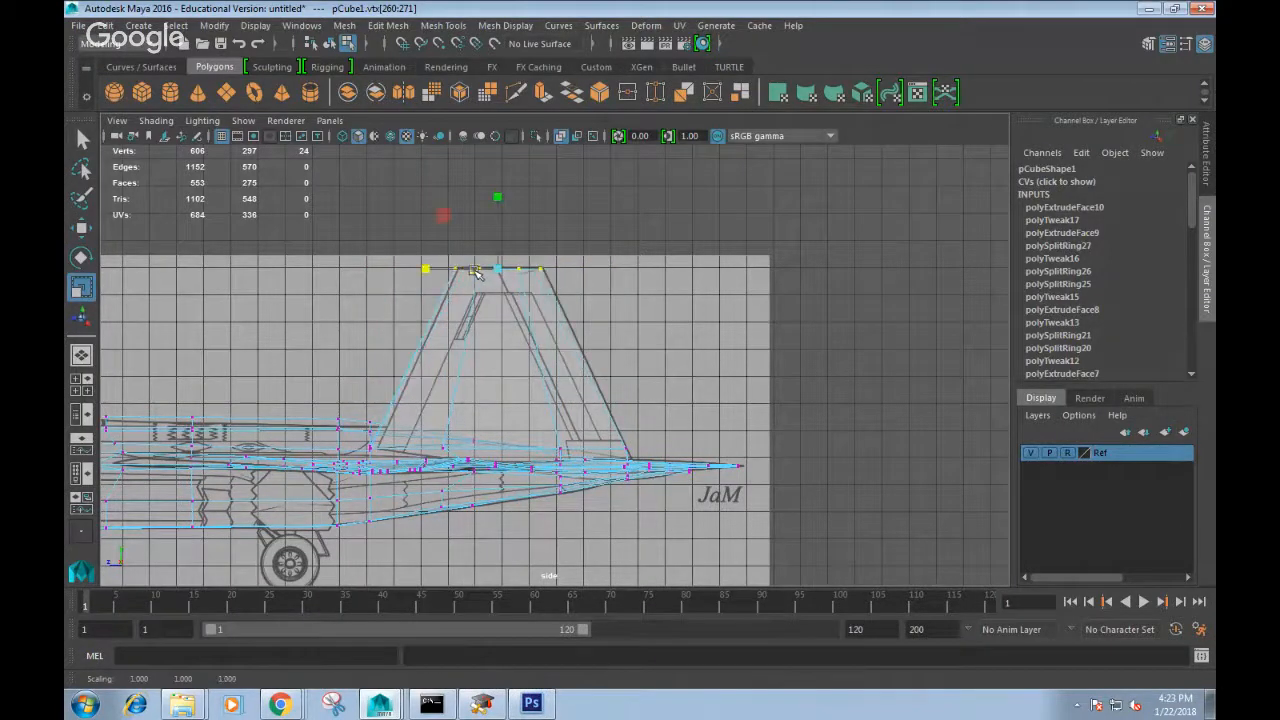
{"action": "key", "text": "w"}
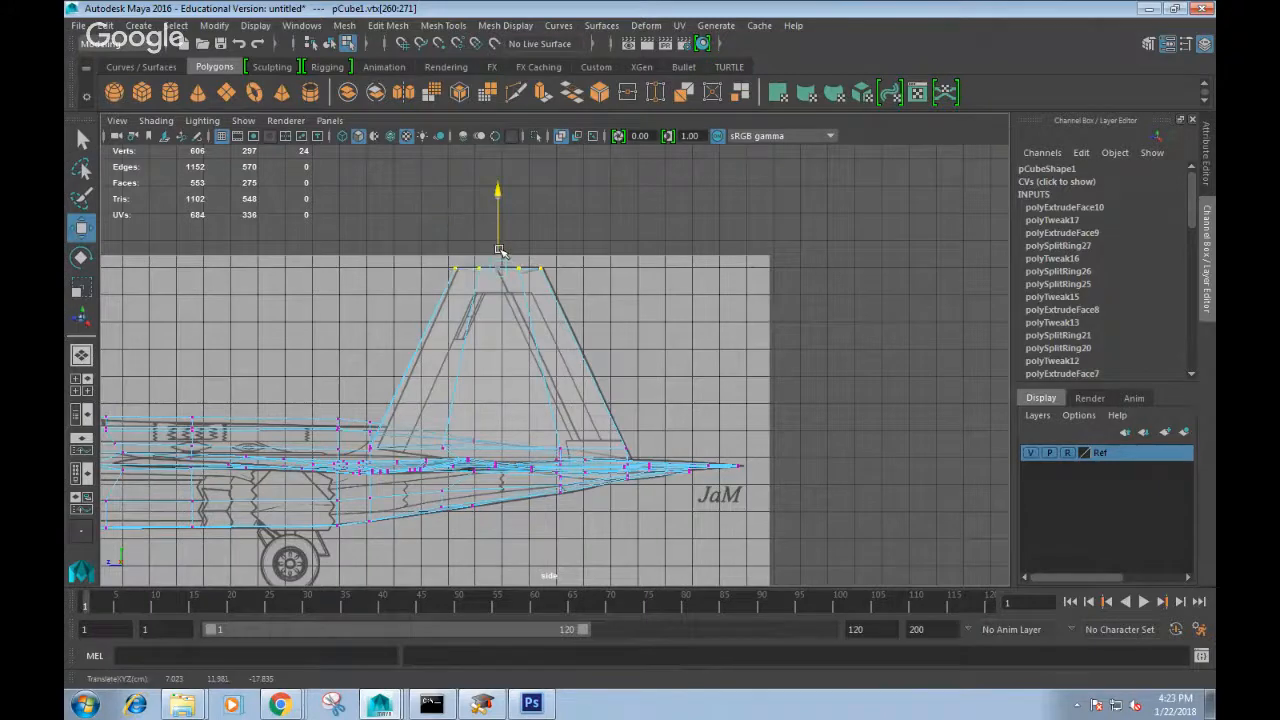
{"action": "scroll", "coordinate": [647, 417], "scroll_direction": "down", "scroll_amount": 2}
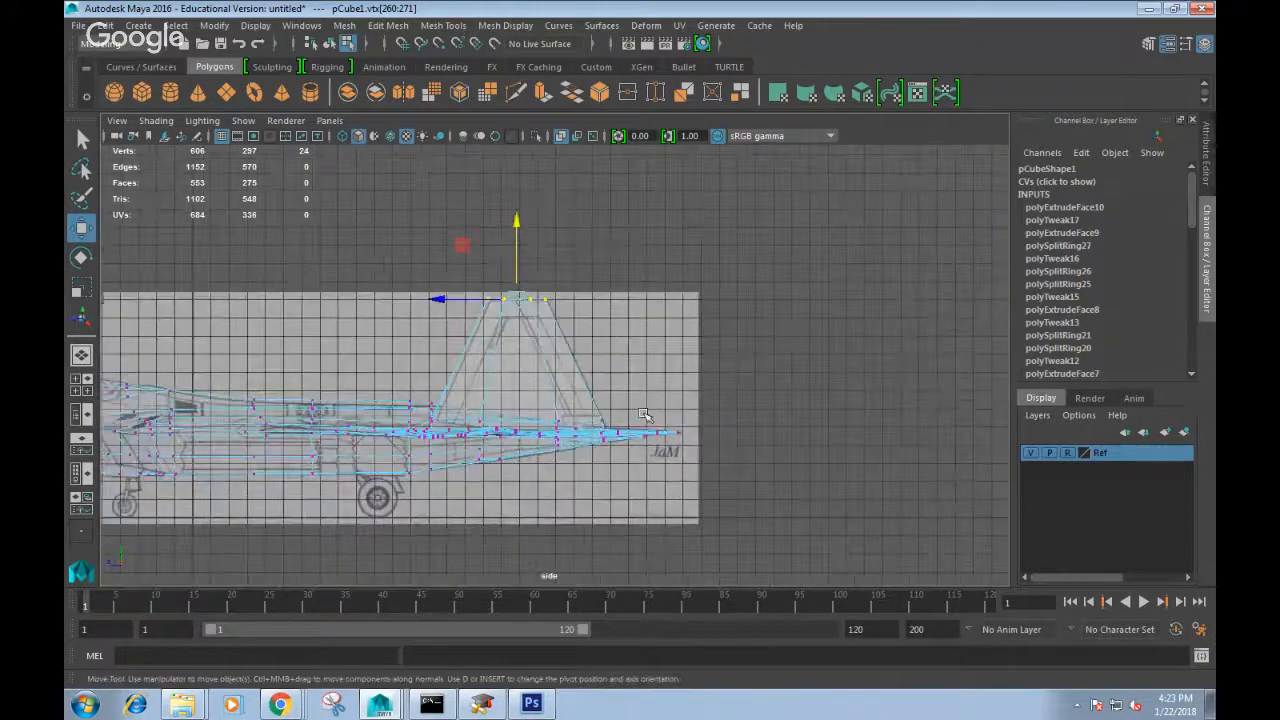
Show the aircraft in the perspective view, turn off X-Ray and leave component mode.
{"action": "key", "text": "space"}
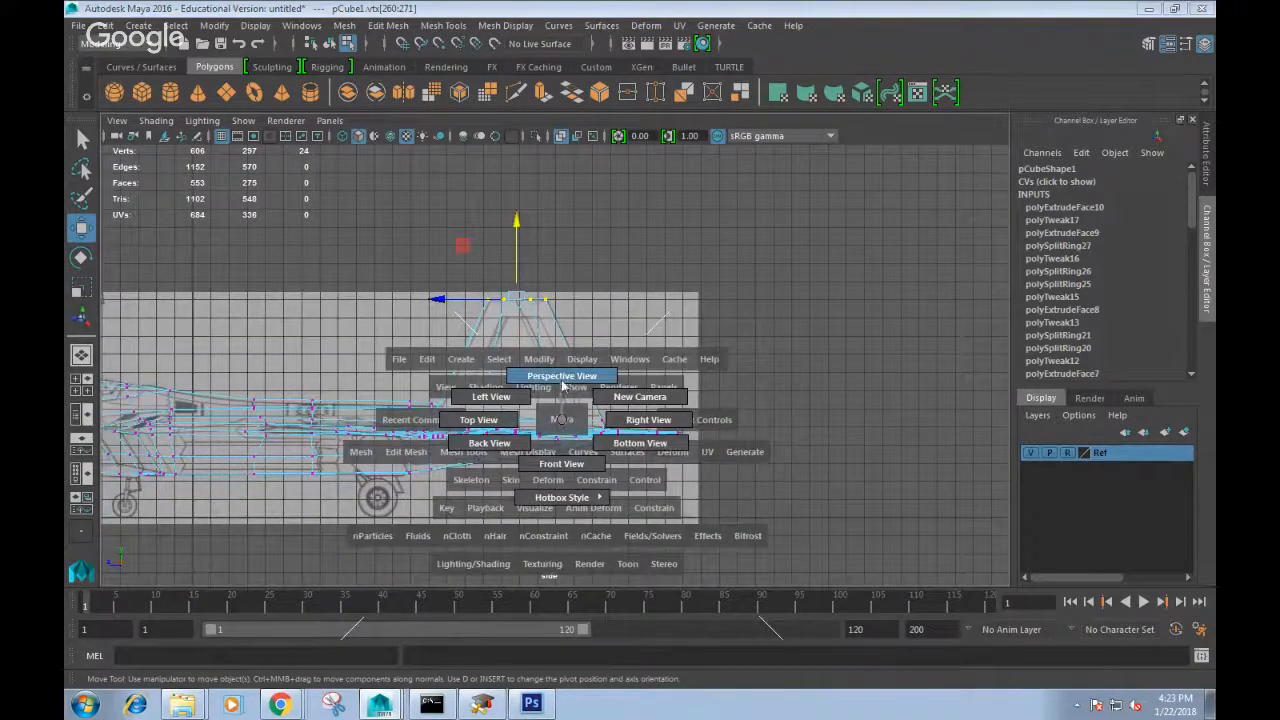
{"action": "left_click", "coordinate": [562, 385]}
{"action": "left_click_drag", "start_coordinate": [563, 391], "coordinate": [676, 352], "text": "alt"}
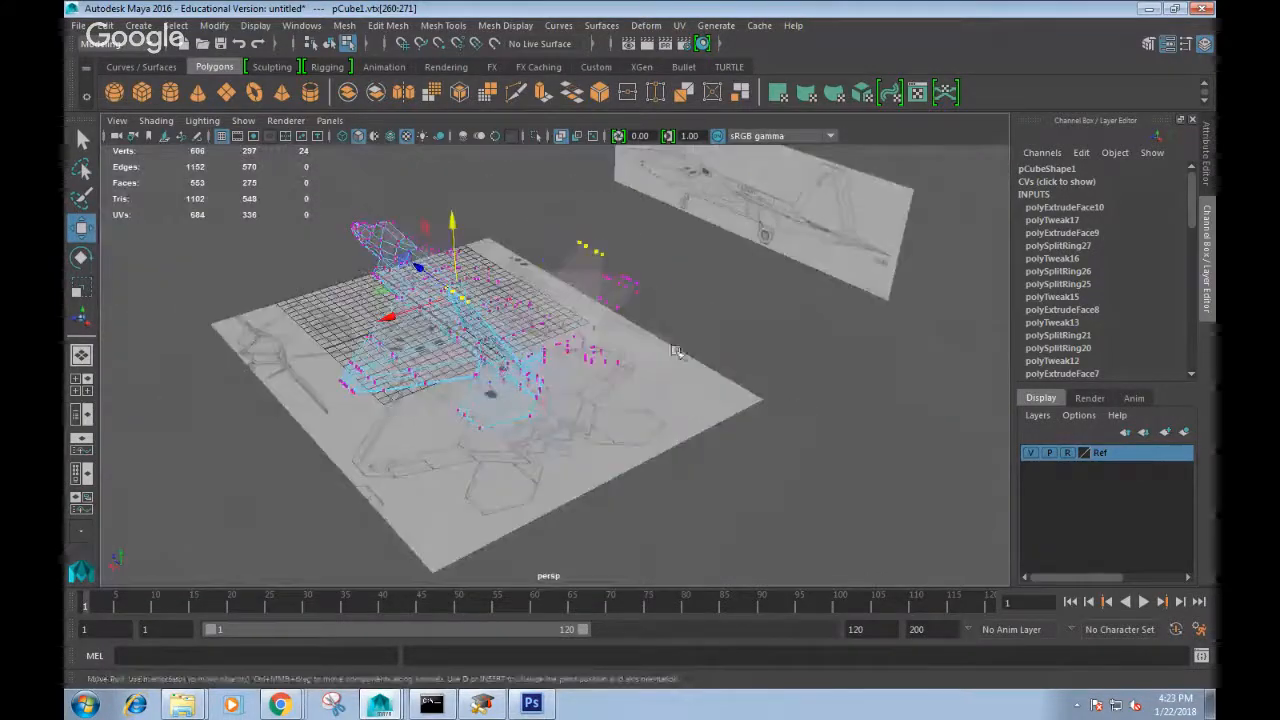
{"action": "left_click_drag", "start_coordinate": [535, 388], "coordinate": [619, 389], "text": "alt"}
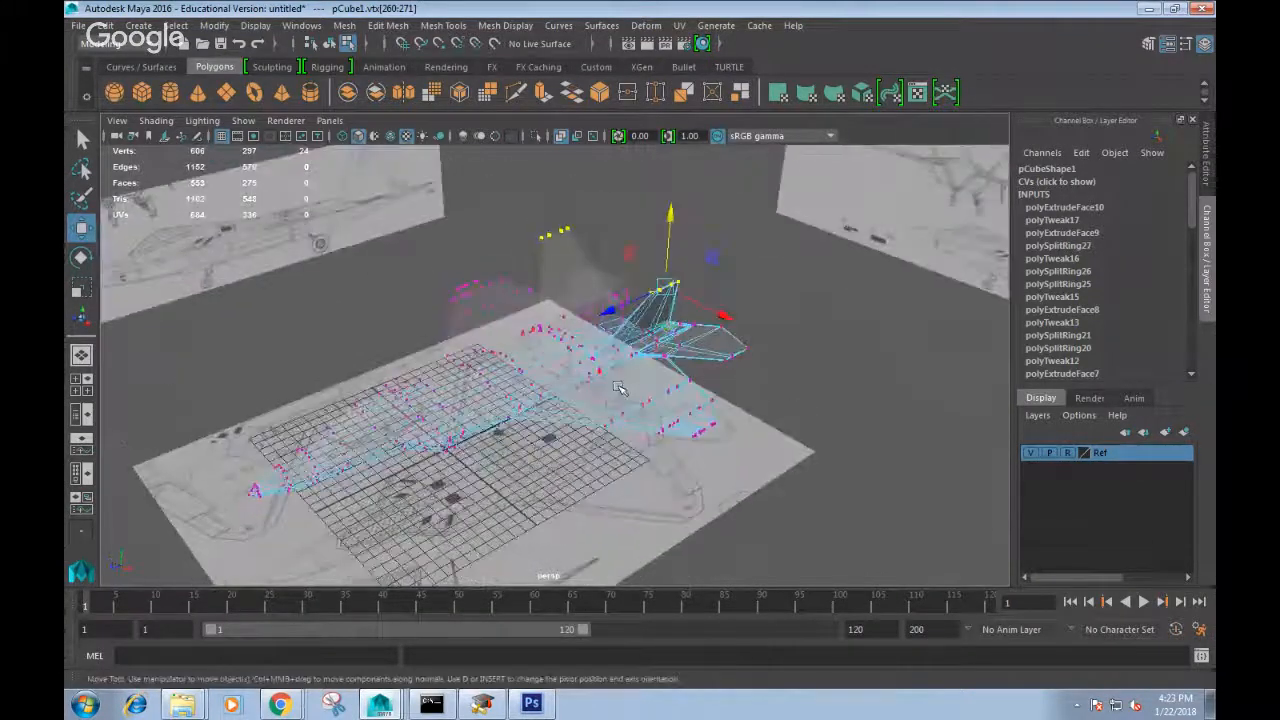
{"action": "left_click", "coordinate": [156, 120]}
{"action": "left_click", "coordinate": [185, 290]}
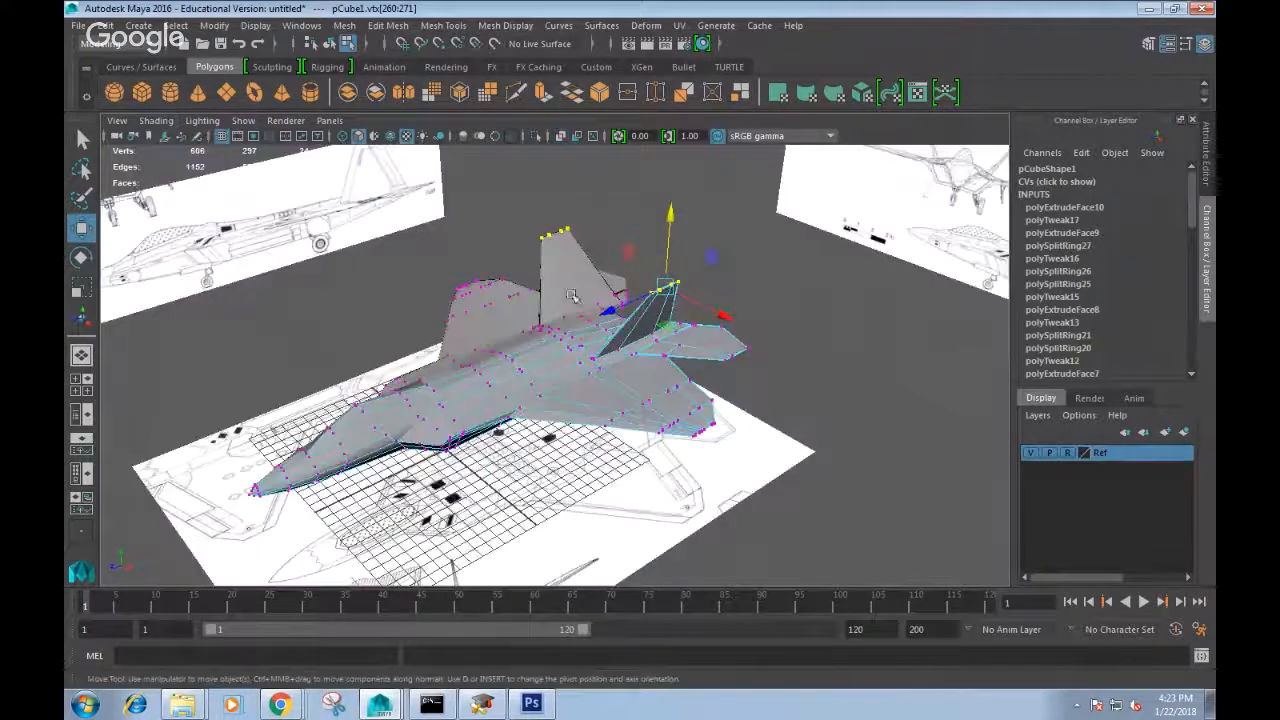
{"action": "left_click", "coordinate": [516, 230]}
{"action": "right_click_drag", "start_coordinate": [580, 242], "coordinate": [650, 222]}
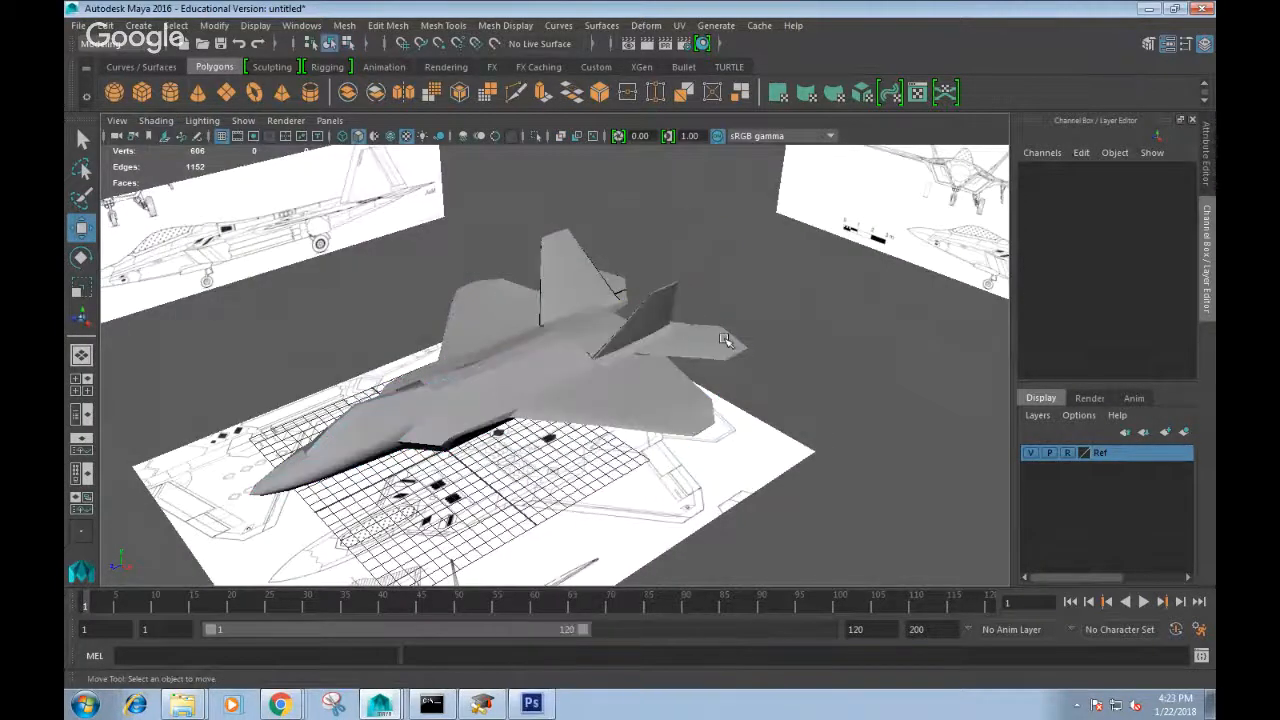
Extrude the front faces of the engine intake inward with Translate Z -3.553 and Scale X and Y 0.789.
{"action": "left_click", "coordinate": [590, 345]}
{"action": "left_click_drag", "start_coordinate": [590, 345], "coordinate": [537, 242], "text": "alt"}
{"action": "right_click_drag", "start_coordinate": [537, 242], "coordinate": [538, 347]}
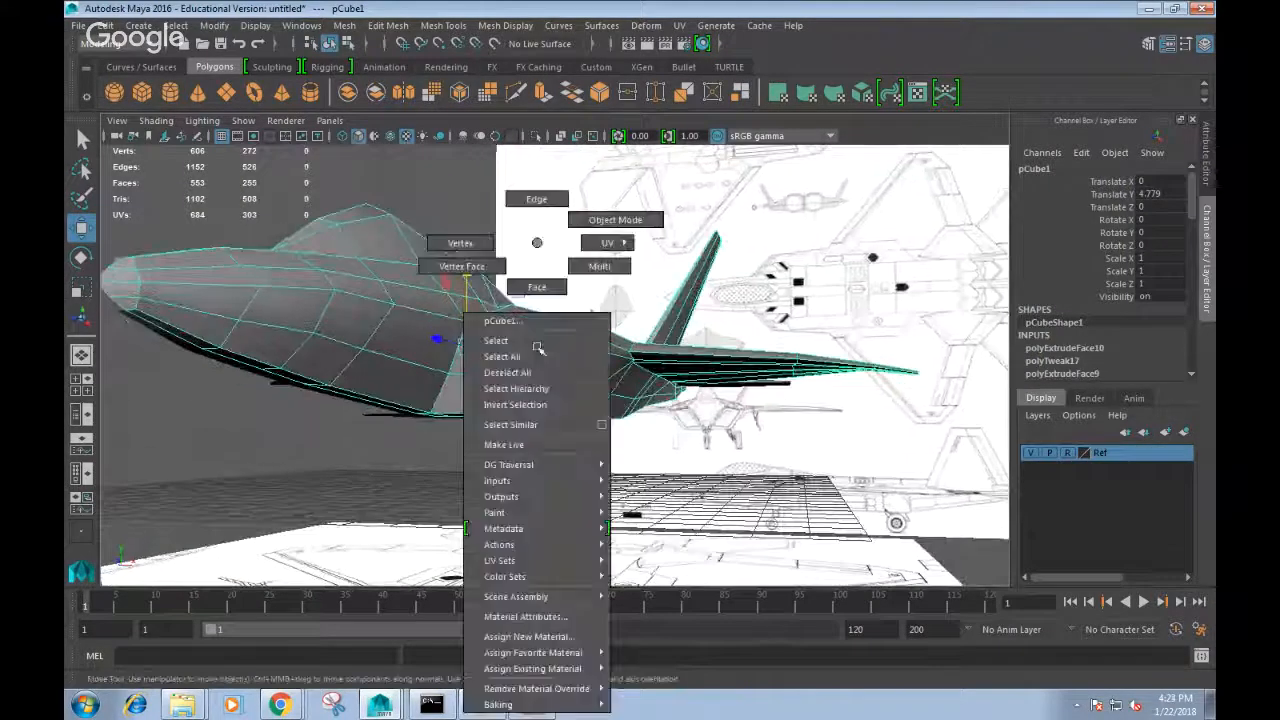
{"action": "right_click_drag", "start_coordinate": [524, 293], "coordinate": [536, 288]}
{"action": "left_click", "coordinate": [495, 350]}
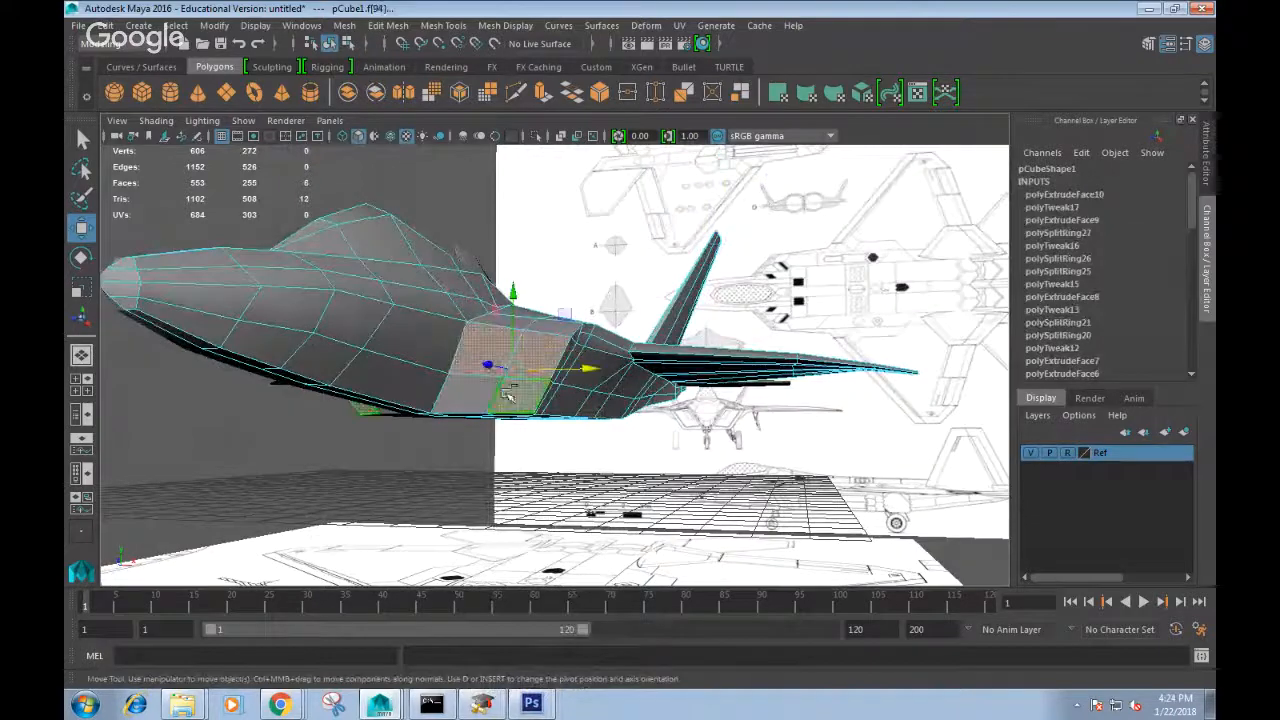
{"action": "right_click_drag", "start_coordinate": [512, 393], "coordinate": [514, 437], "text": "shift"}
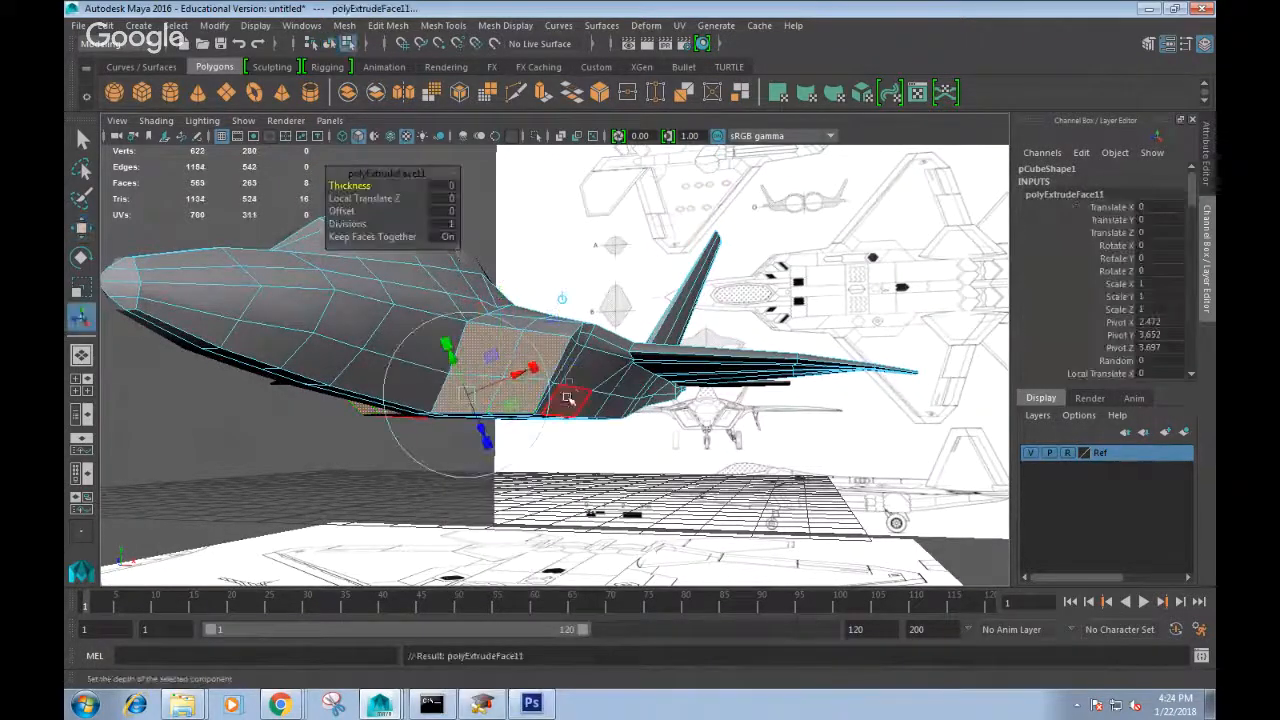
{"action": "left_click_drag", "start_coordinate": [566, 381], "coordinate": [531, 289], "text": "alt"}
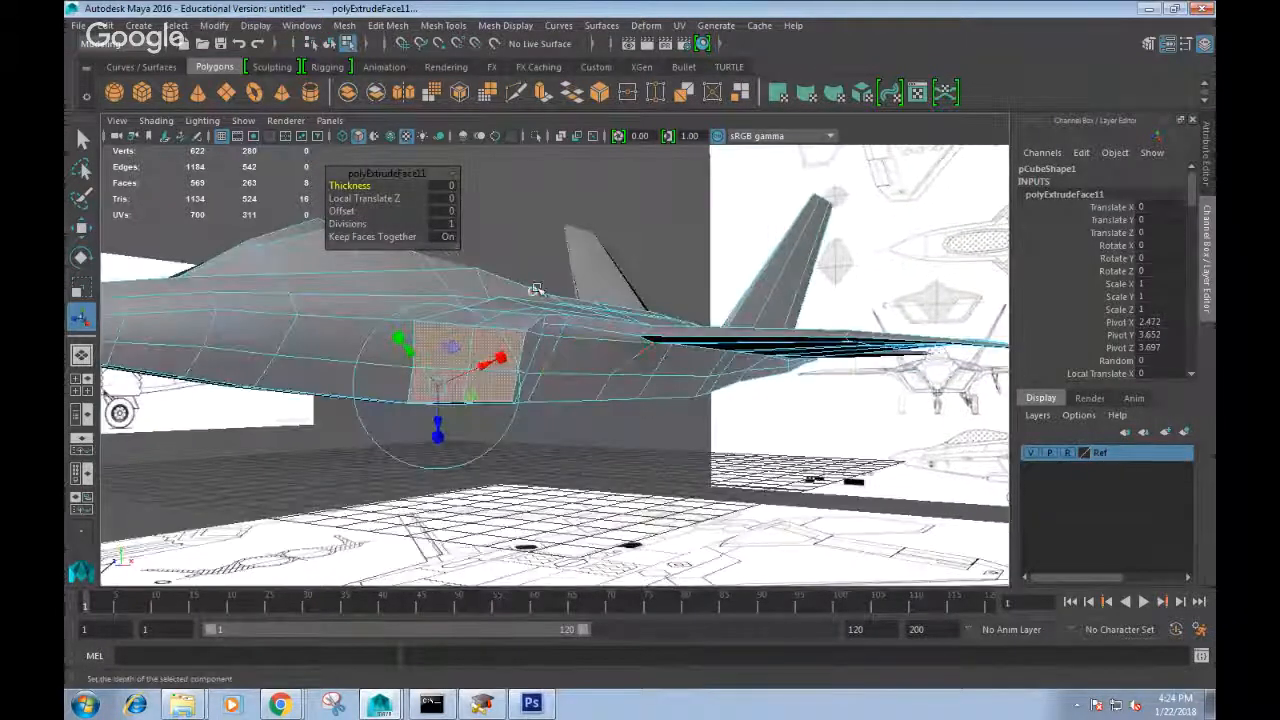
{"action": "left_click_drag", "start_coordinate": [435, 366], "coordinate": [497, 368]}
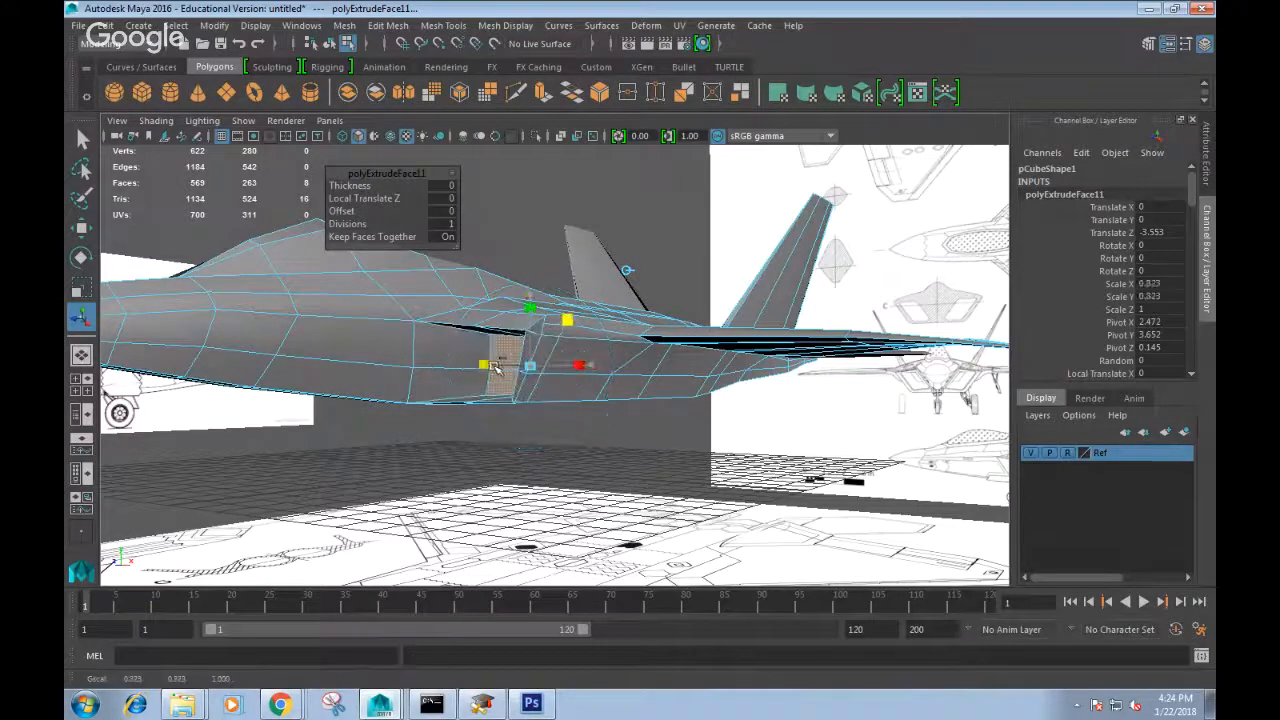
Delete the extruded faces at the back of the intake and return to object mode.
{"action": "left_click_drag", "start_coordinate": [499, 368], "coordinate": [692, 352], "text": "alt"}
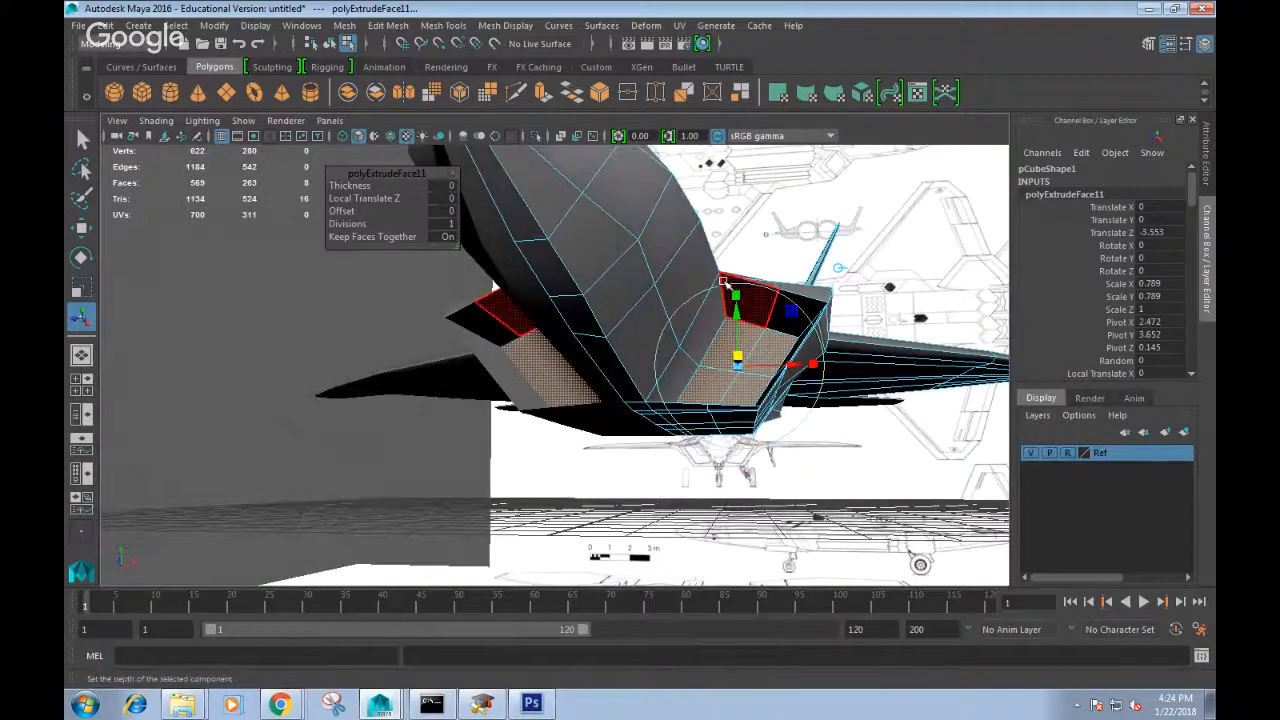
{"action": "left_click_drag", "start_coordinate": [709, 302], "coordinate": [676, 408], "text": "alt"}
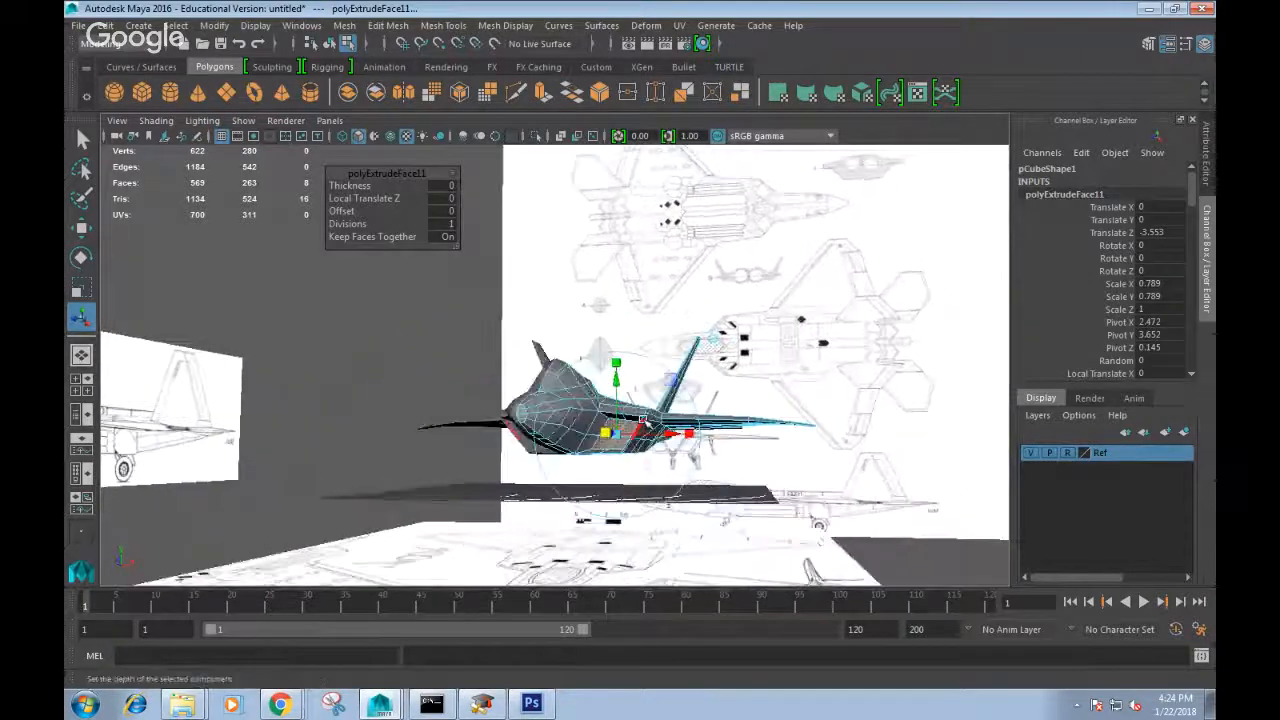
{"action": "key", "text": "Delete"}
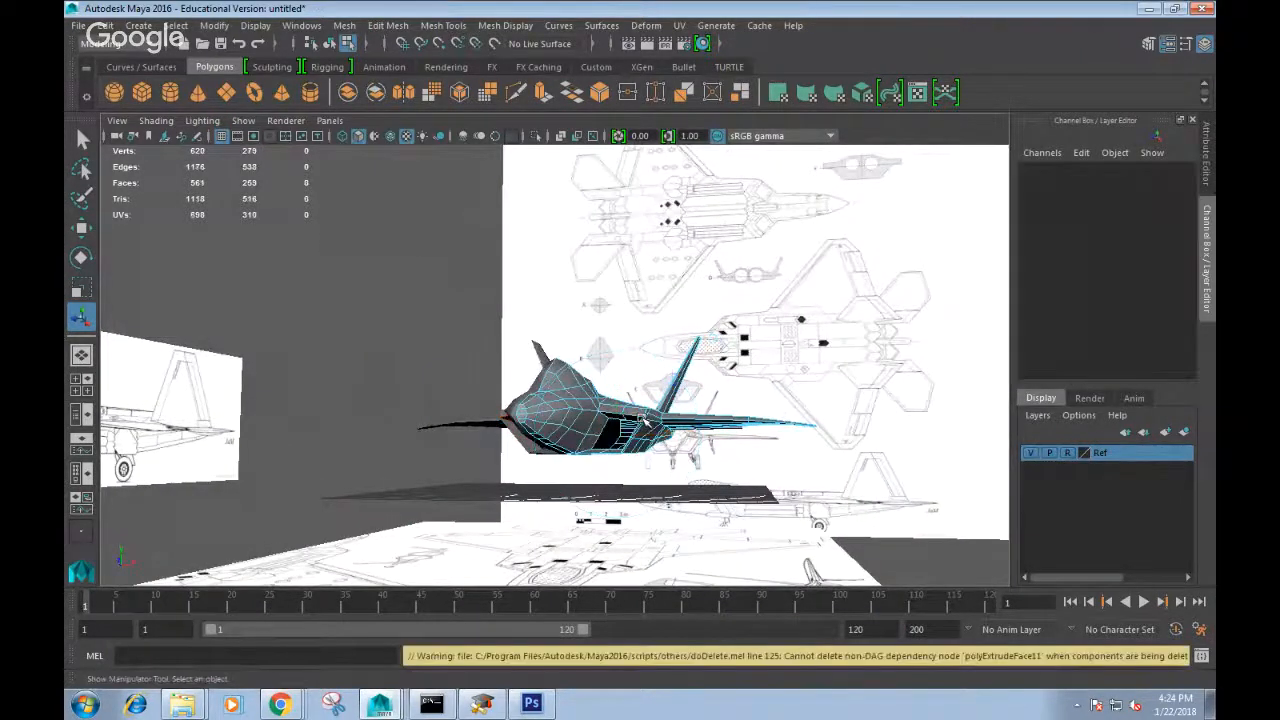
{"action": "left_click_drag", "start_coordinate": [645, 422], "coordinate": [577, 451], "text": "alt"}
{"action": "middle_click_drag", "start_coordinate": [577, 451], "coordinate": [611, 414], "text": "alt"}
{"action": "left_click_drag", "start_coordinate": [611, 414], "coordinate": [683, 337], "text": "alt"}
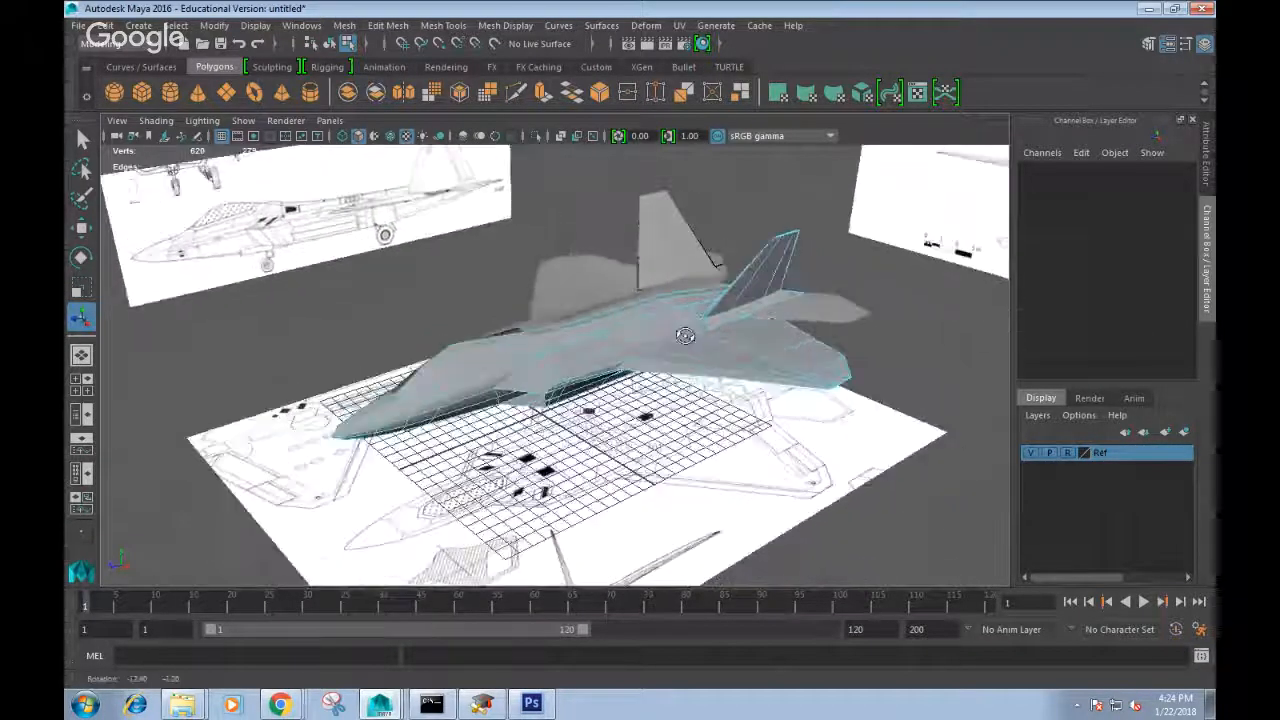
{"action": "right_click_drag", "start_coordinate": [669, 242], "coordinate": [732, 270]}
Move the vertices at the root of the fin's leading edge along X and Z to taper its joint with the fuselage, and leave vertex mode.
{"action": "scroll", "coordinate": [770, 263], "scroll_direction": "up", "scroll_amount": 3}
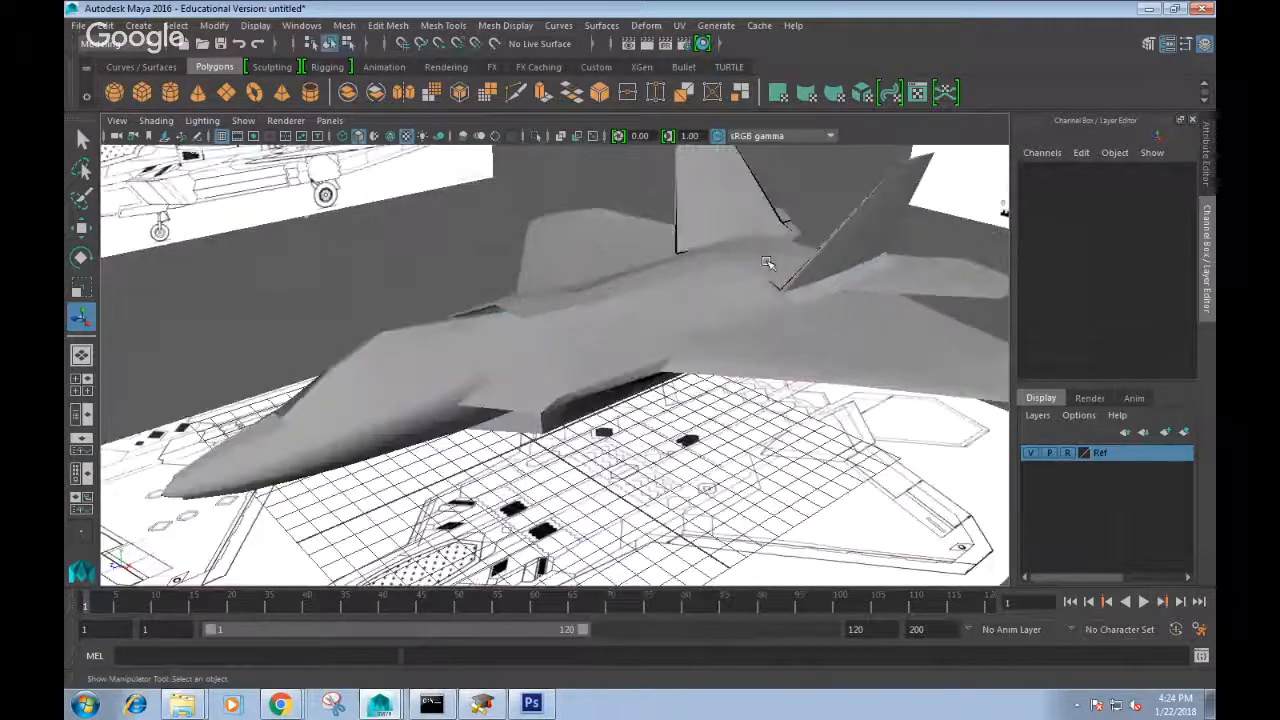
{"action": "left_click", "coordinate": [766, 263]}
{"action": "left_click_drag", "start_coordinate": [793, 313], "coordinate": [763, 329], "text": "alt"}
{"action": "scroll", "coordinate": [617, 354], "scroll_direction": "up", "scroll_amount": 5}
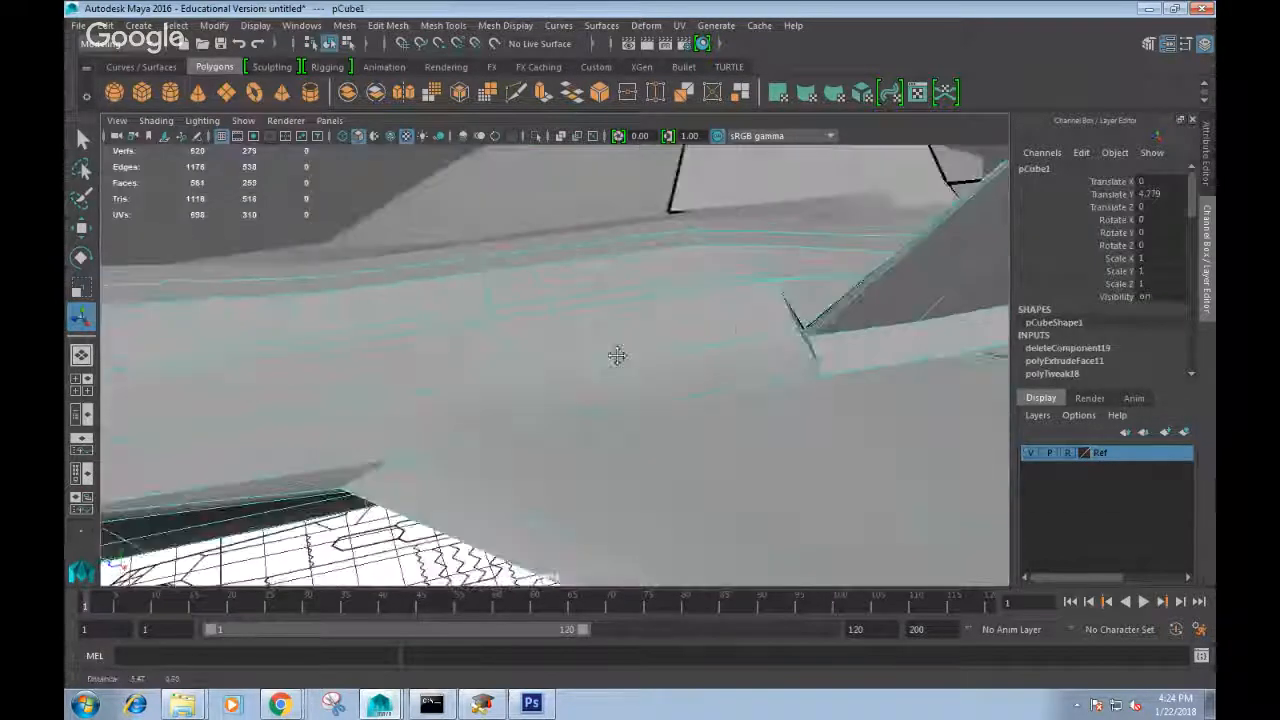
{"action": "right_click_drag", "start_coordinate": [682, 242], "coordinate": [638, 283]}
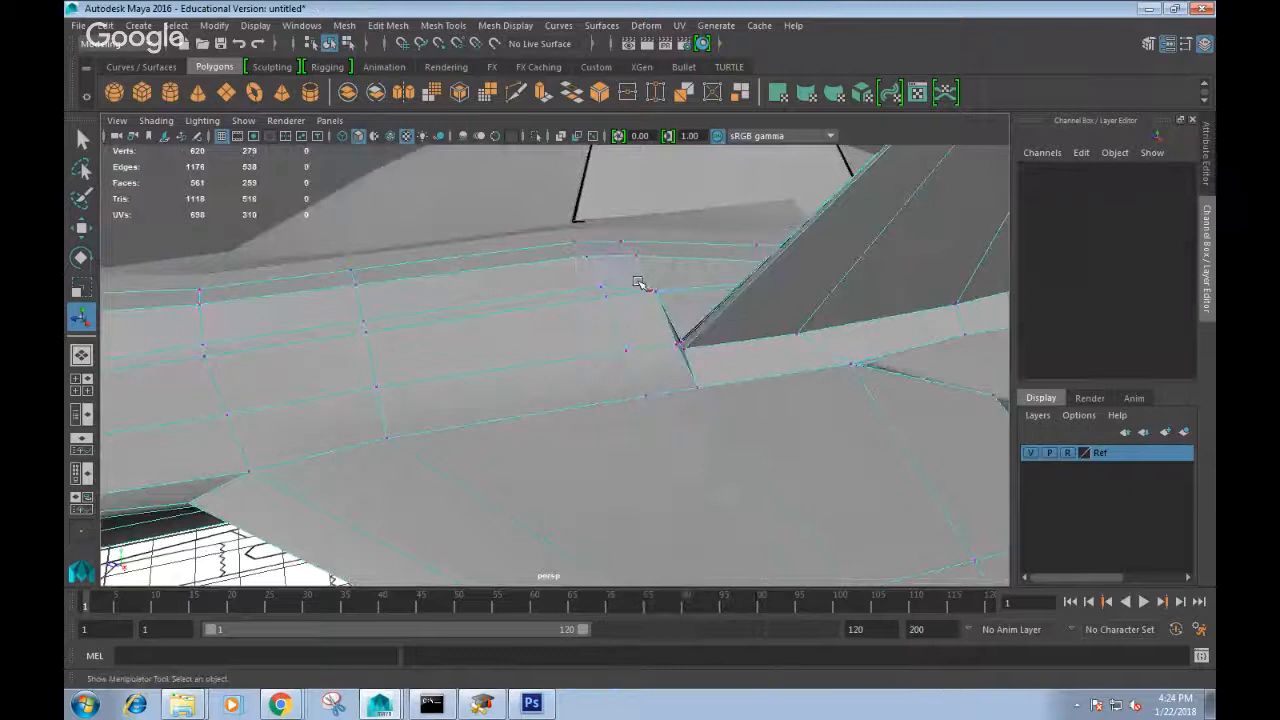
{"action": "left_click", "coordinate": [677, 347]}
{"action": "key", "text": "w"}
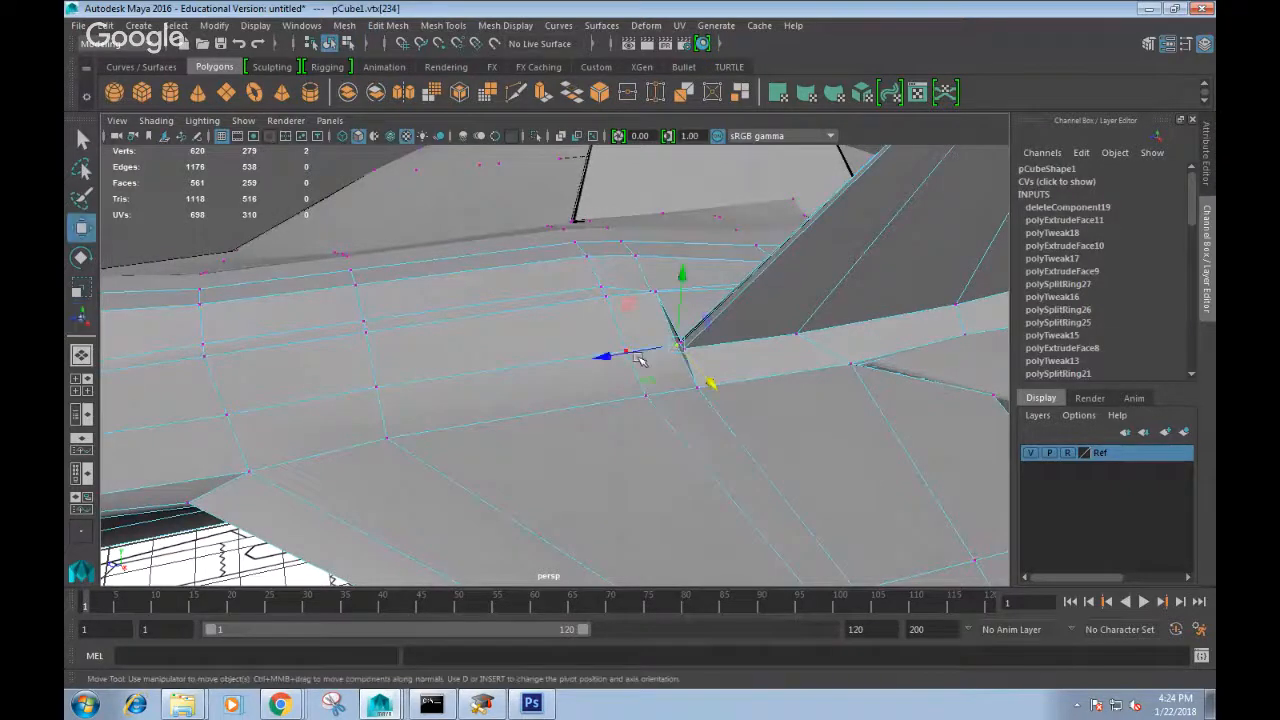
{"action": "left_click_drag", "start_coordinate": [612, 357], "coordinate": [746, 495], "text": "alt"}
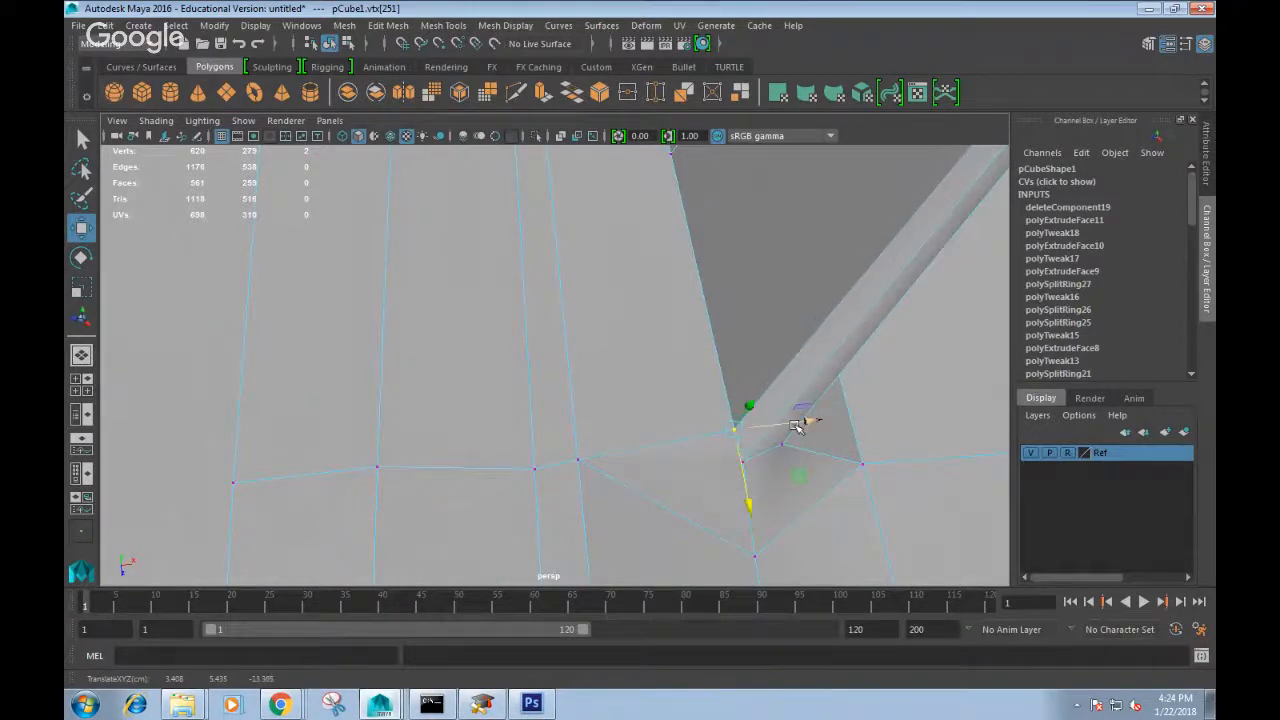
{"action": "left_click_drag", "start_coordinate": [801, 422], "coordinate": [789, 424]}
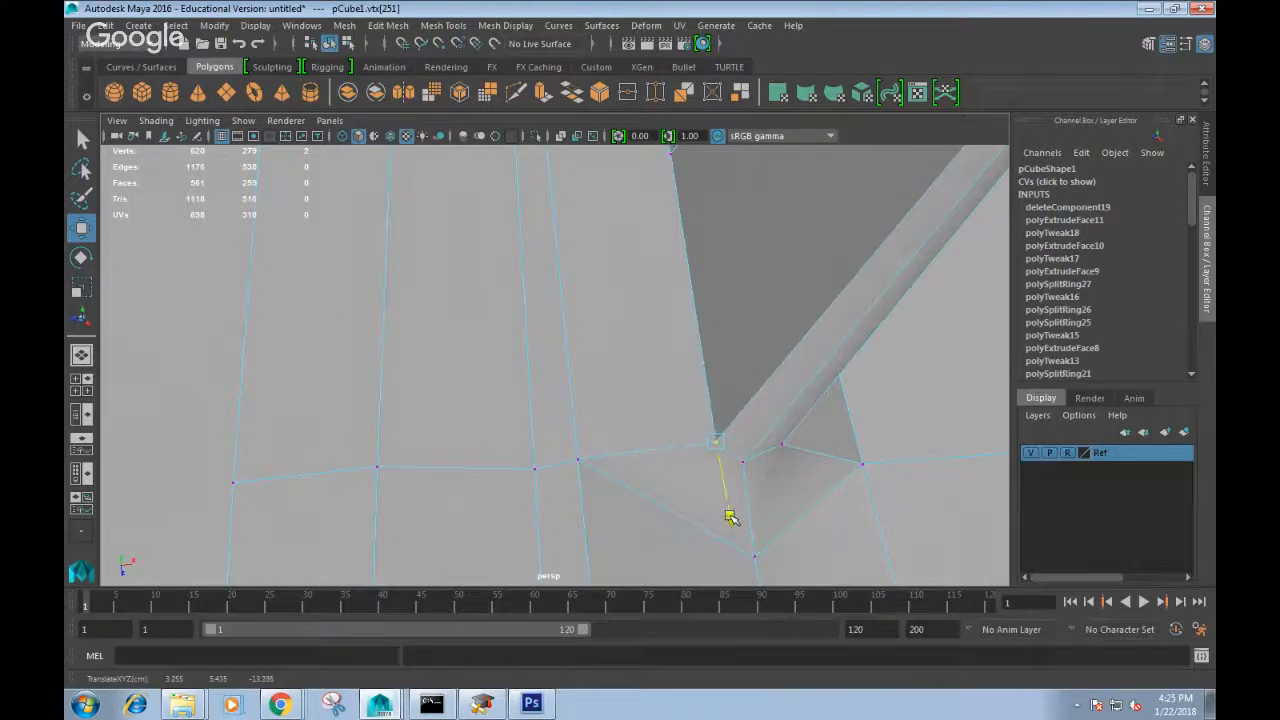
{"action": "left_click_drag", "start_coordinate": [726, 517], "coordinate": [627, 390], "text": "alt"}
{"action": "scroll", "coordinate": [613, 339], "scroll_direction": "down", "scroll_amount": 5}
{"action": "scroll", "coordinate": [613, 339], "scroll_direction": "up", "scroll_amount": 3}
{"action": "right_click_drag", "start_coordinate": [613, 339], "coordinate": [700, 217]}
{"action": "left_click", "coordinate": [745, 213]}
{"action": "scroll", "coordinate": [748, 318], "scroll_direction": "down", "scroll_amount": 4}
{"action": "scroll", "coordinate": [746, 350], "scroll_direction": "up", "scroll_amount": 4}
{"action": "left_click_drag", "start_coordinate": [746, 362], "coordinate": [743, 334], "text": "alt"}
{"action": "middle_click_drag", "start_coordinate": [743, 334], "coordinate": [739, 356], "text": "alt"}
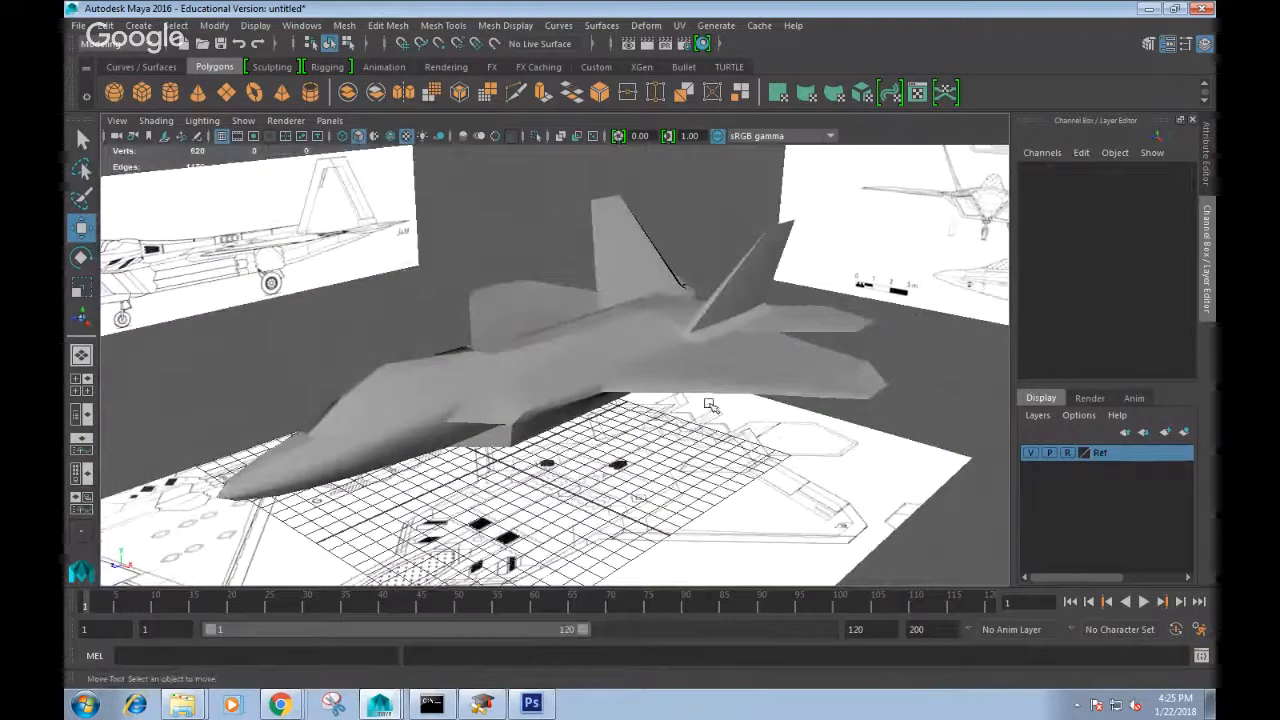
Preview the aircraft mesh smoothed and return it to the unsmoothed display.
{"action": "left_click", "coordinate": [648, 382]}
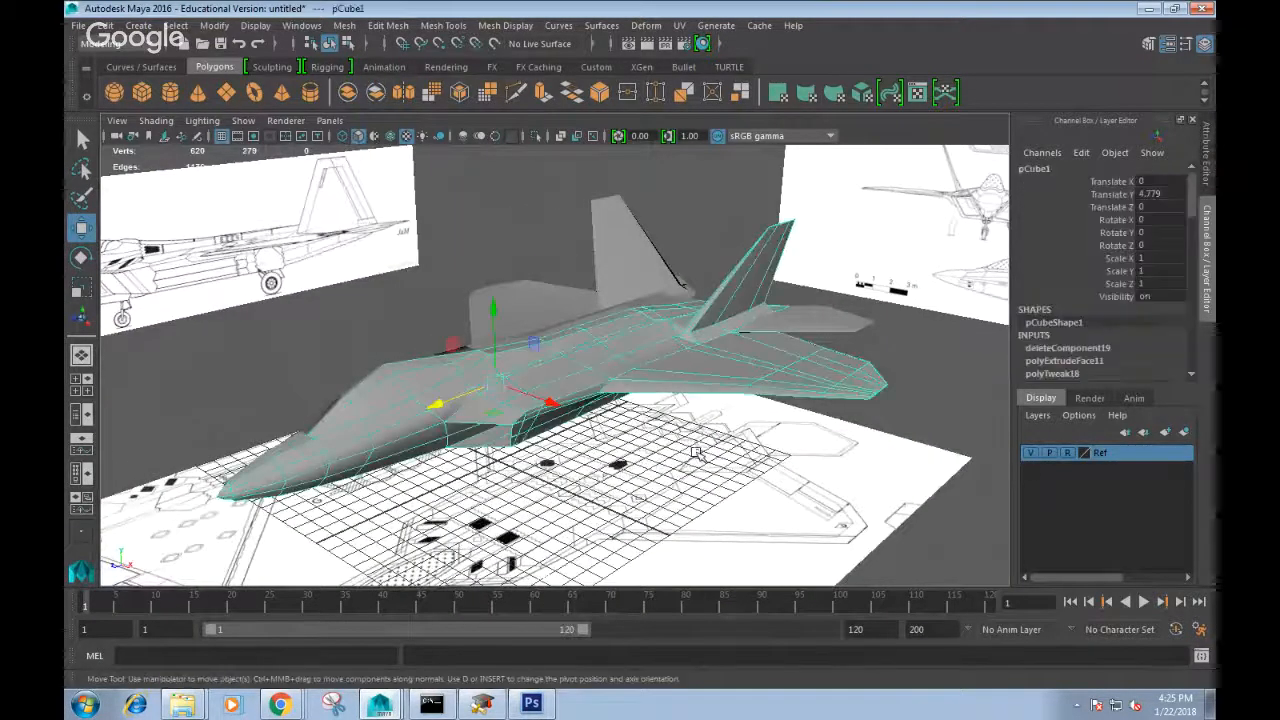
{"action": "left_click", "coordinate": [695, 452]}
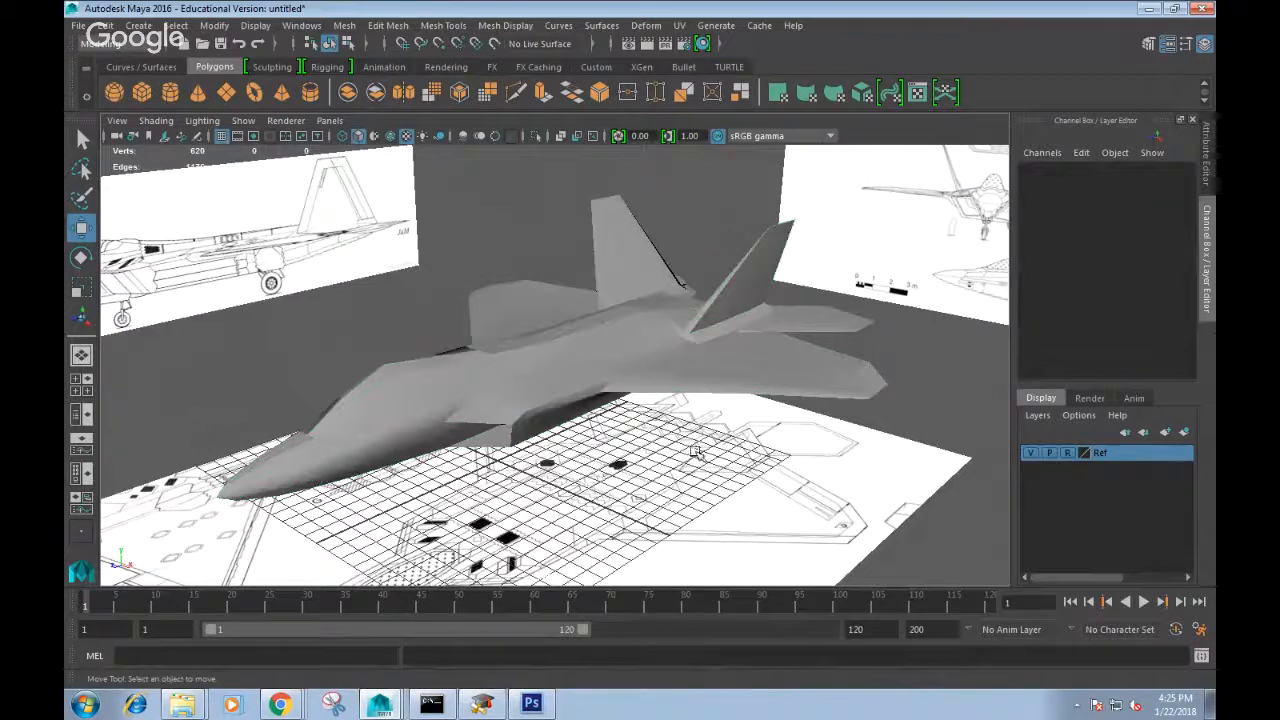
{"action": "left_click", "coordinate": [577, 392]}
{"action": "key", "text": "3"}
{"action": "left_click", "coordinate": [610, 426]}
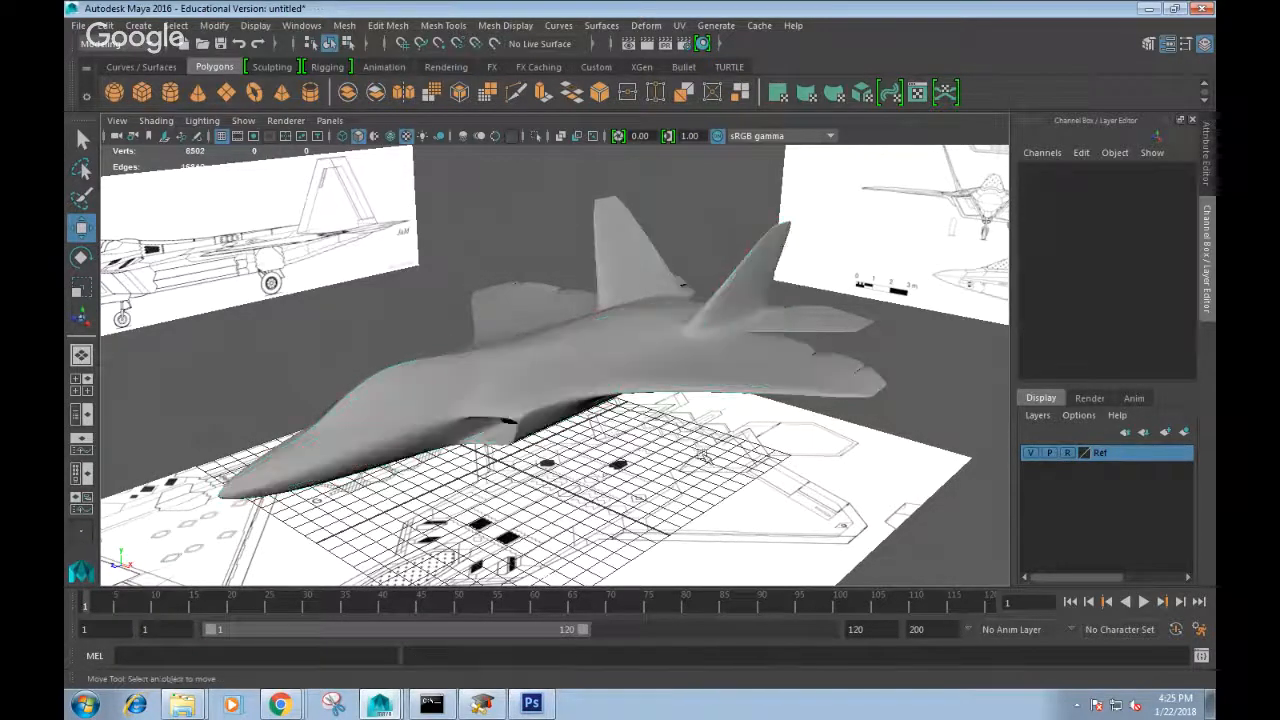
{"action": "left_click", "coordinate": [650, 388]}
{"action": "left_click", "coordinate": [753, 462]}
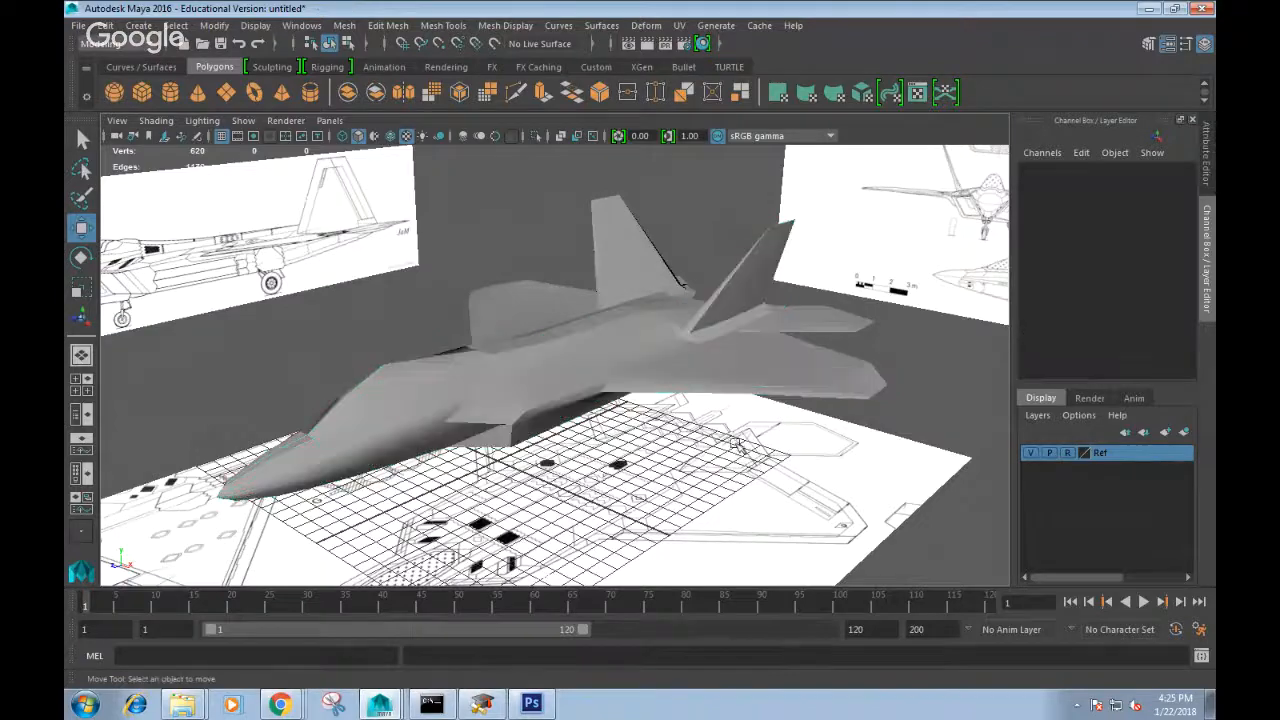
Examine the blocked-out aircraft's overall shape, including its wings, tail fins and intakes, from several angles.
{"action": "left_click", "coordinate": [700, 386]}
{"action": "left_click_drag", "start_coordinate": [698, 395], "coordinate": [650, 505], "text": "alt"}
{"action": "left_click_drag", "start_coordinate": [597, 467], "coordinate": [660, 450], "text": "alt"}
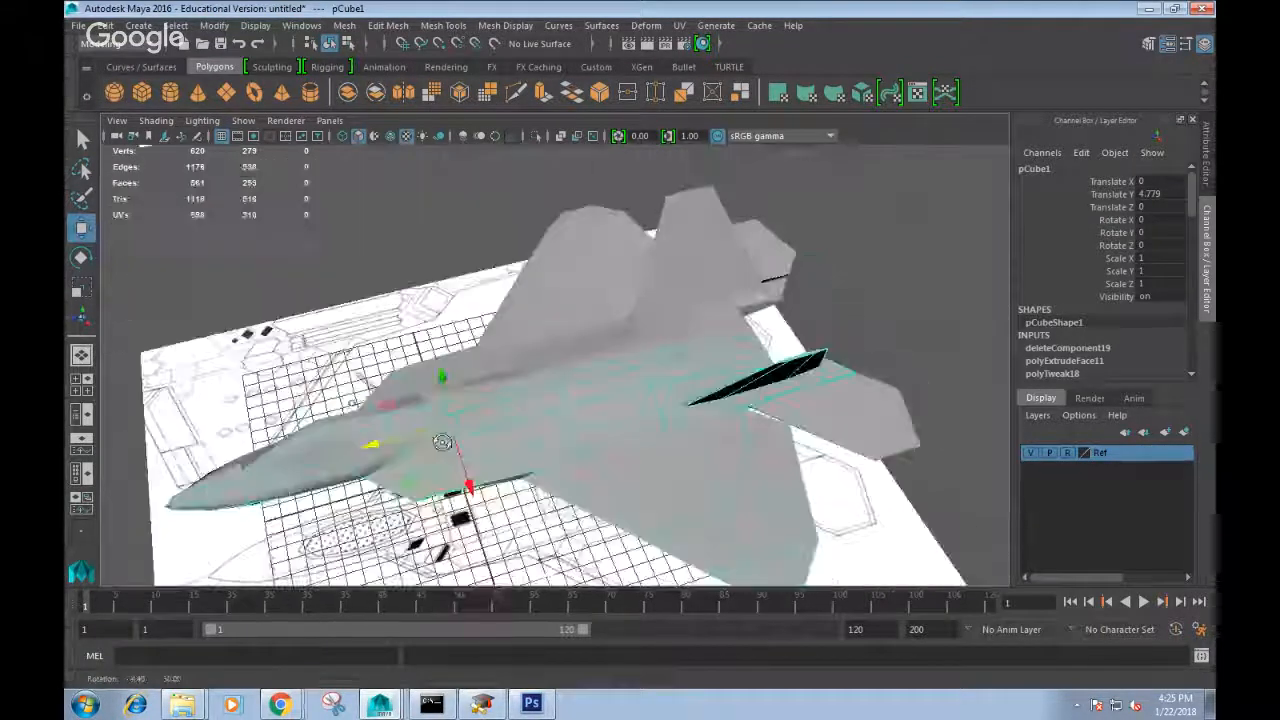
{"action": "left_click_drag", "start_coordinate": [414, 455], "coordinate": [600, 445], "text": "alt"}
{"action": "left_click", "coordinate": [600, 447]}
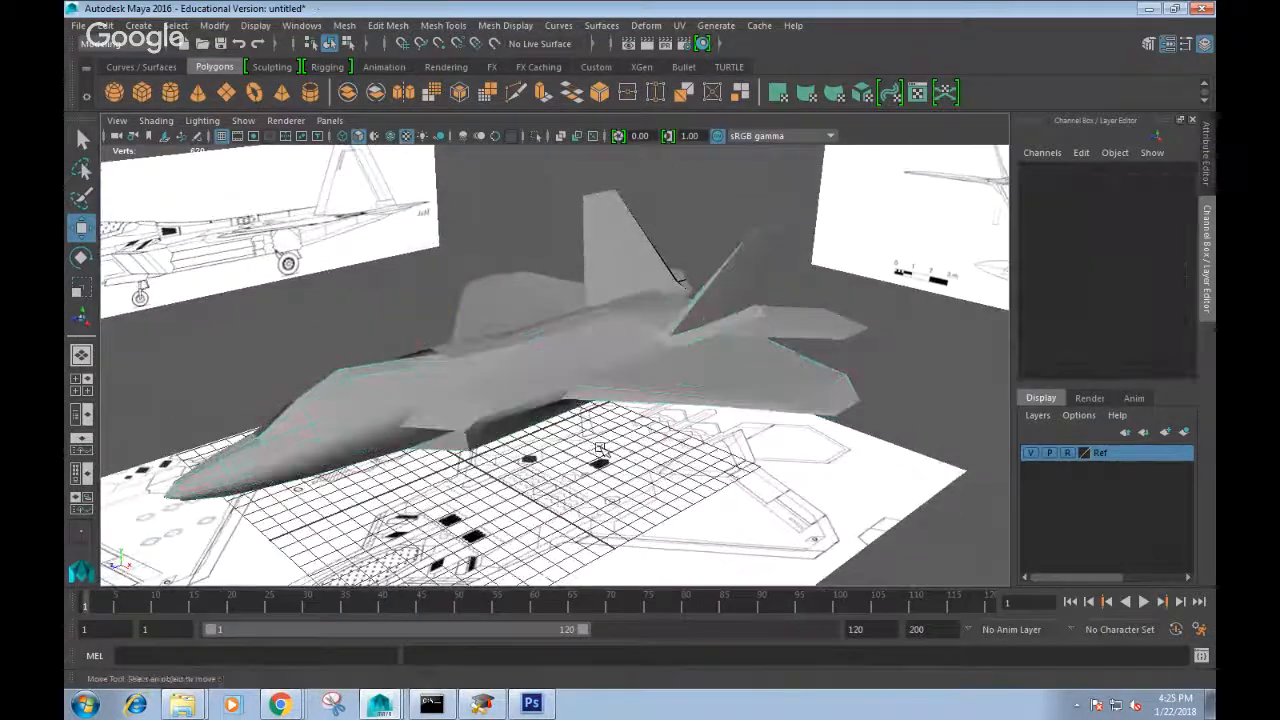
{"action": "left_click", "coordinate": [640, 382]}
{"action": "left_click", "coordinate": [866, 470]}
{"action": "left_click_drag", "start_coordinate": [866, 470], "coordinate": [836, 427], "text": "alt"}
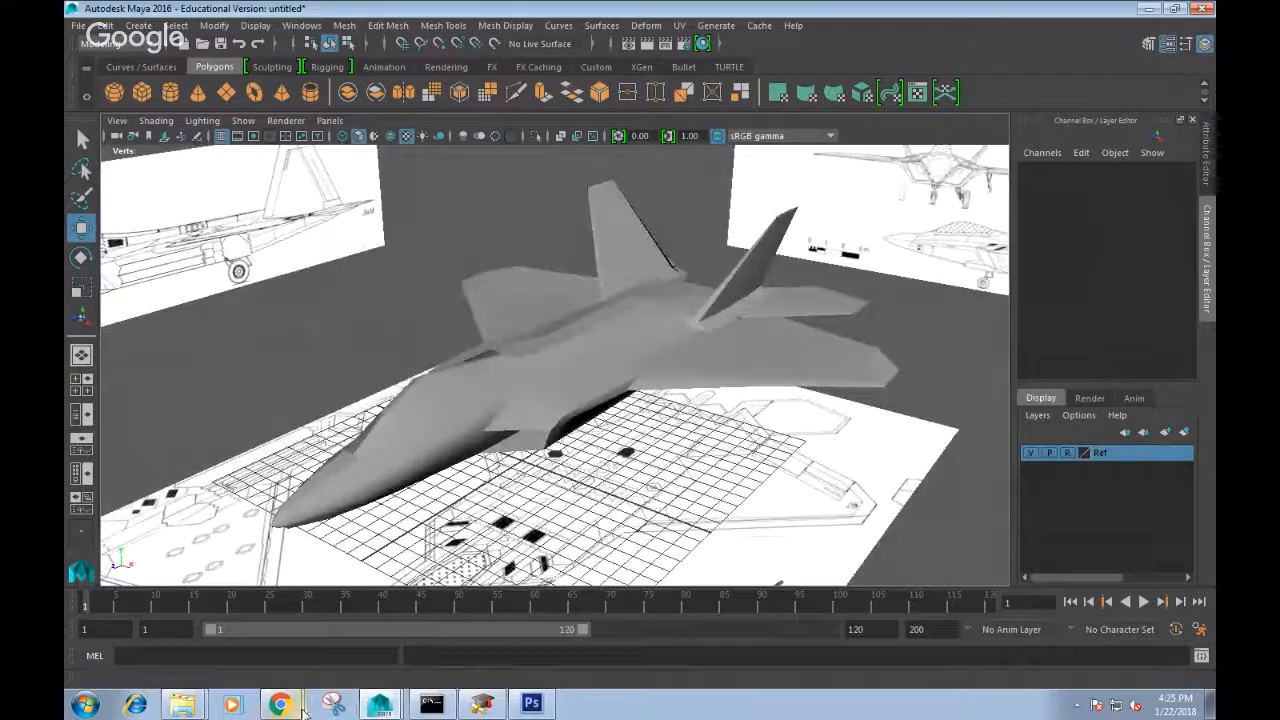
Switch to the Google Hangouts broadcast window in Chrome.
{"action": "left_click", "coordinate": [299, 708]}
{"action": "left_click", "coordinate": [261, 643]}
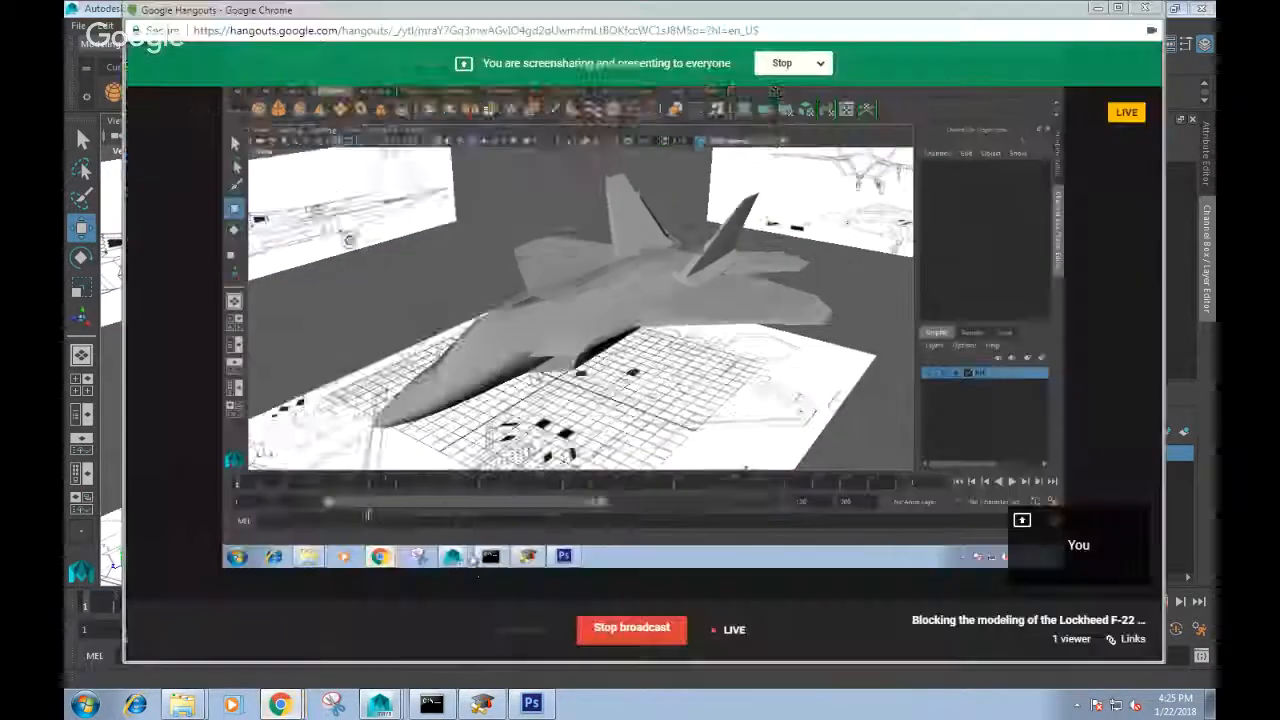